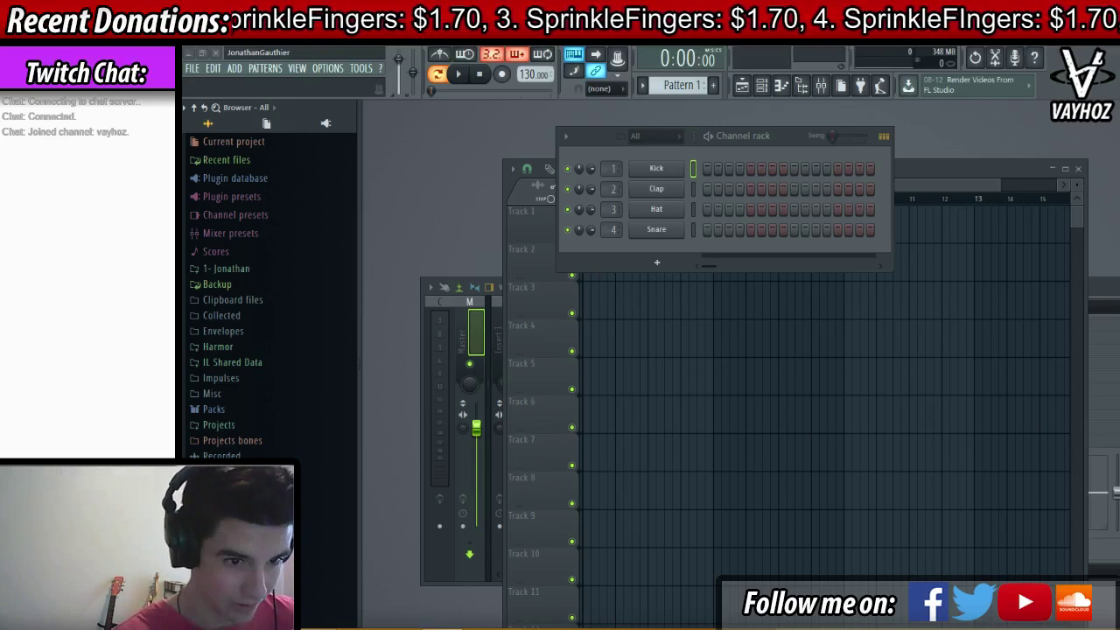
- Start opening an existing project and follow the Desktop's Folder shortcut to the personal documents folder
left_click(191, 69)
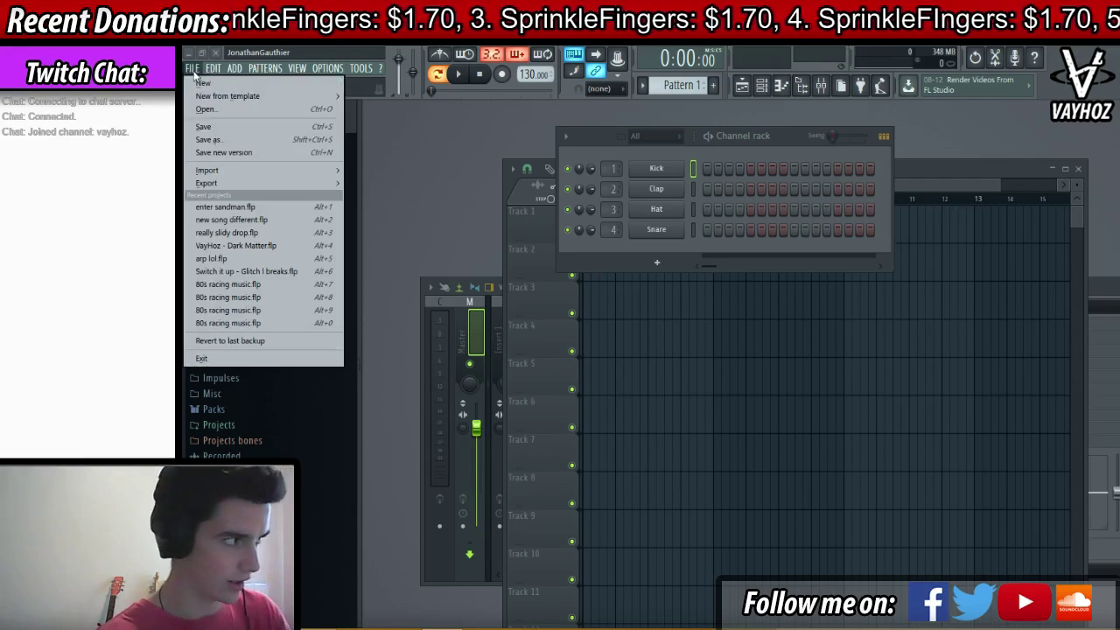
left_click(261, 110)
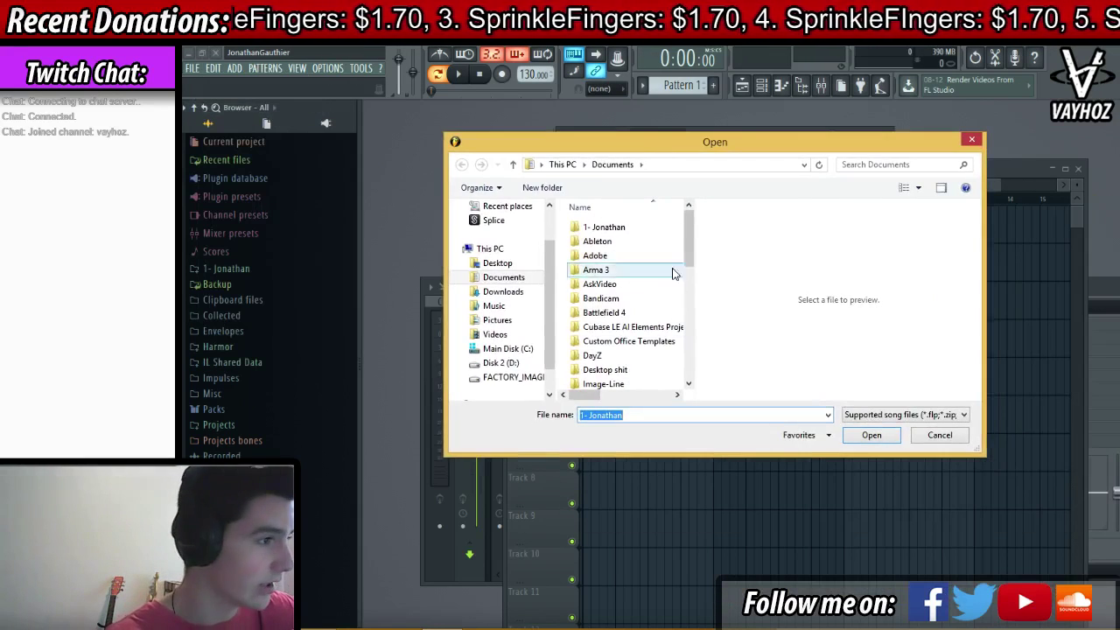
left_click_drag(690, 250, 679, 300)
left_click(497, 263)
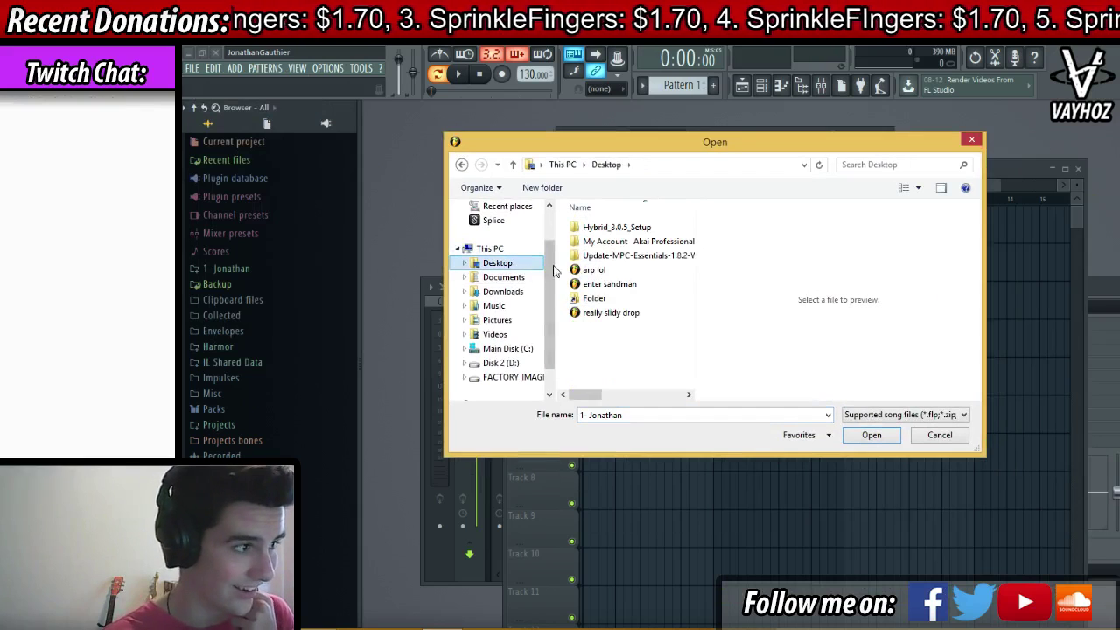
left_click(622, 255)
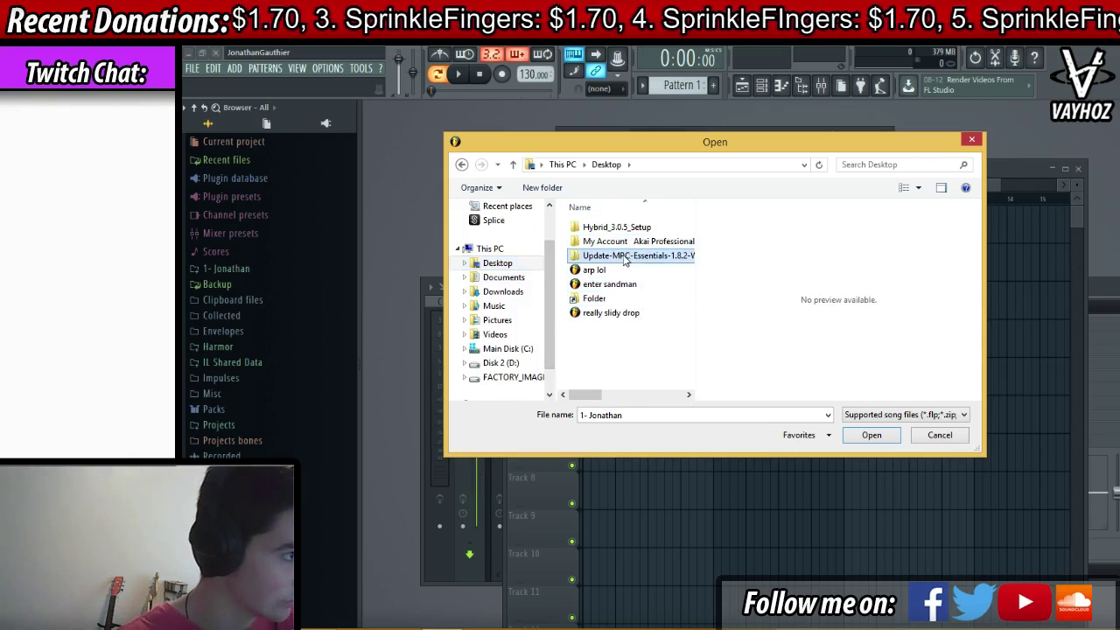
left_click(620, 285)
left_click(620, 299)
left_click(617, 312)
double_click(604, 300)
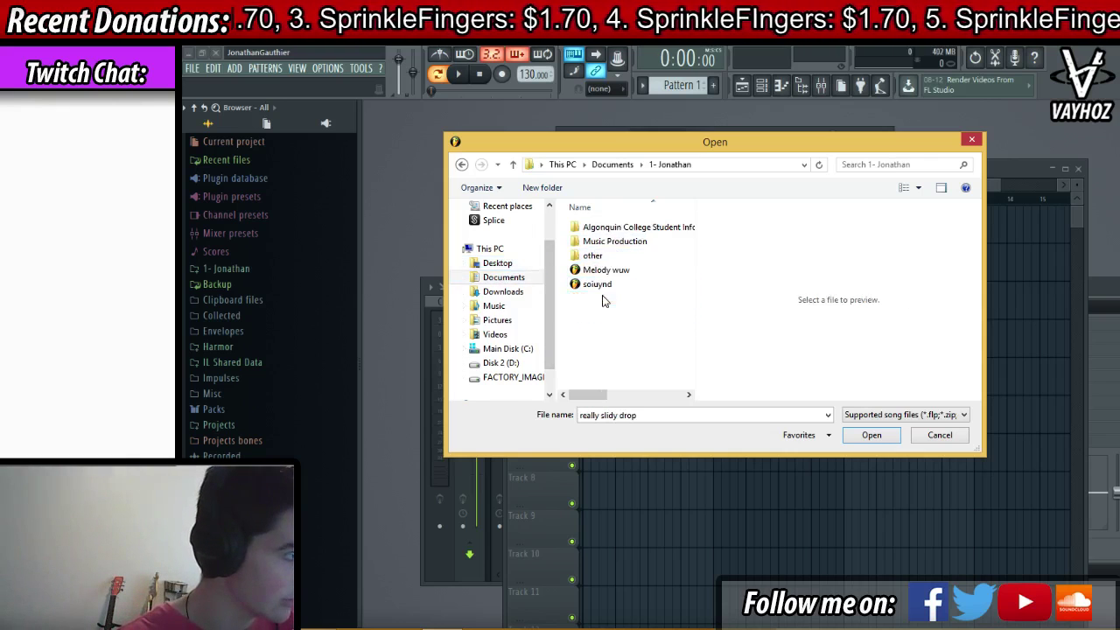
- Enter the Music Production folder, then widen and reposition the Open dialog to show more file details
double_click(629, 247)
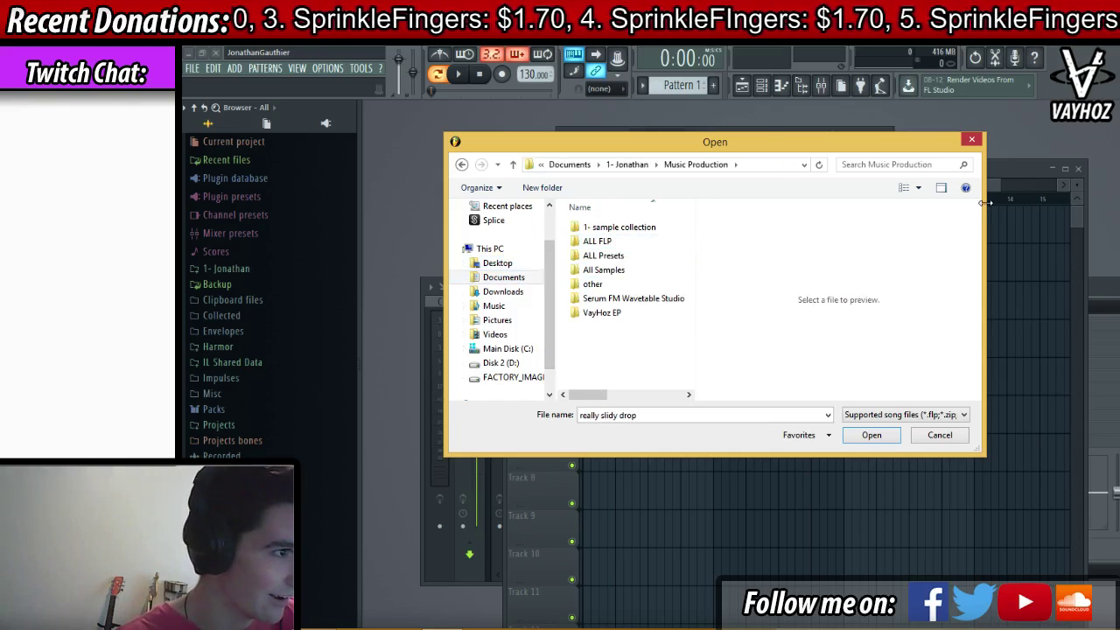
left_click_drag(986, 203, 1119, 201)
left_click_drag(1014, 152, 978, 143)
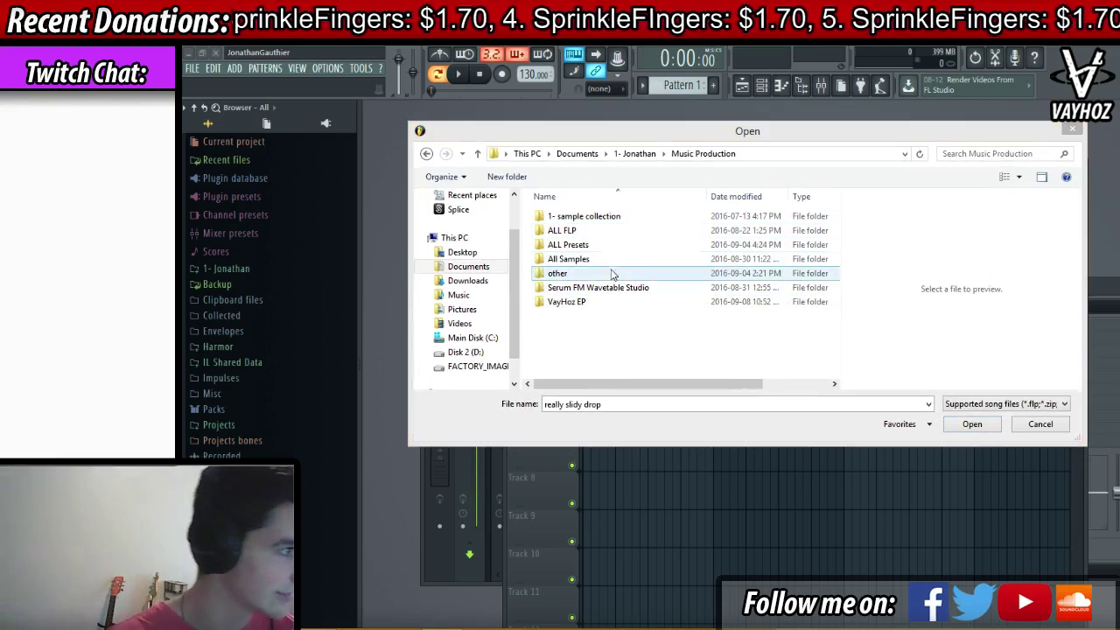
- Go into the Projects folder inside ALL FLP and 08 16
double_click(617, 230)
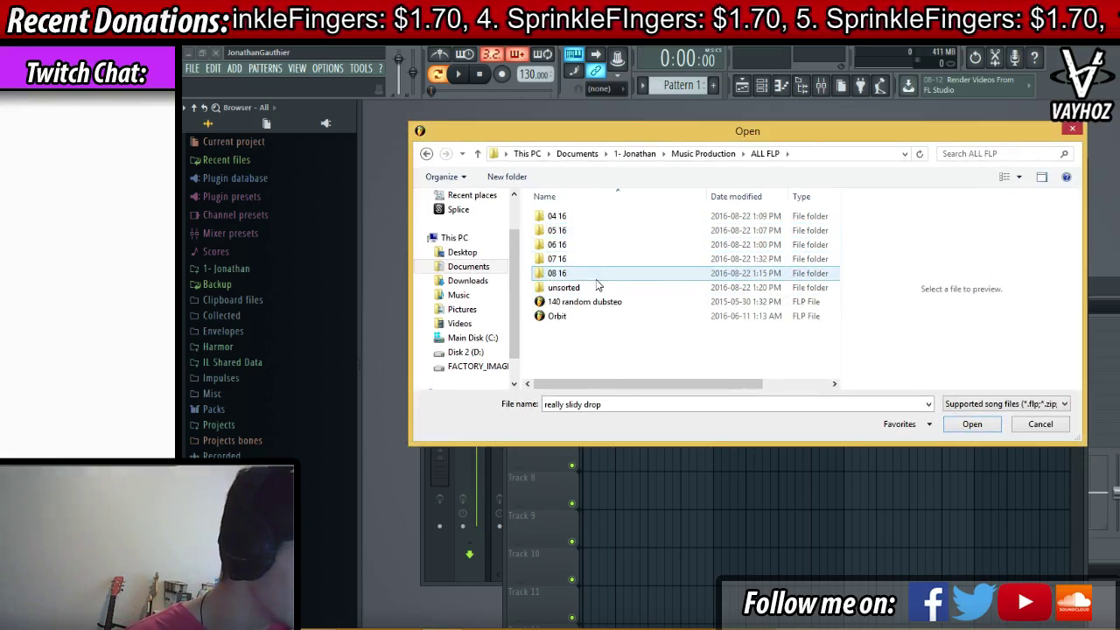
double_click(603, 245)
double_click(623, 230)
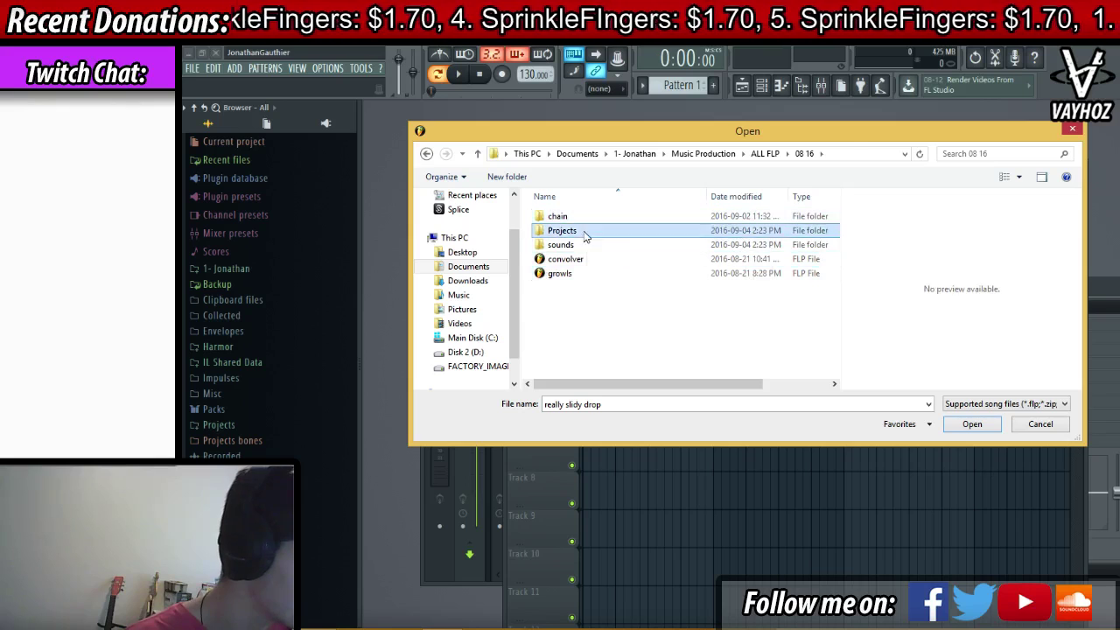
- Look through the FLP files in the Projects folder for a suitable project and check today's date
left_click(627, 287)
scroll(635, 268, "down", 1)
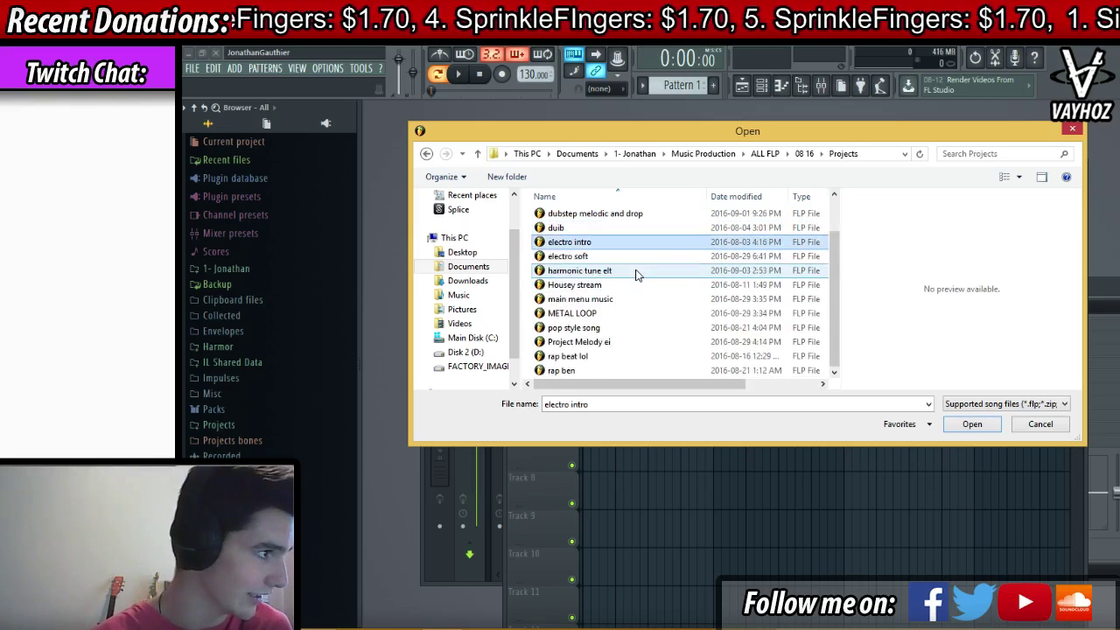
scroll(634, 267, "up", 1)
scroll(637, 273, "down", 1)
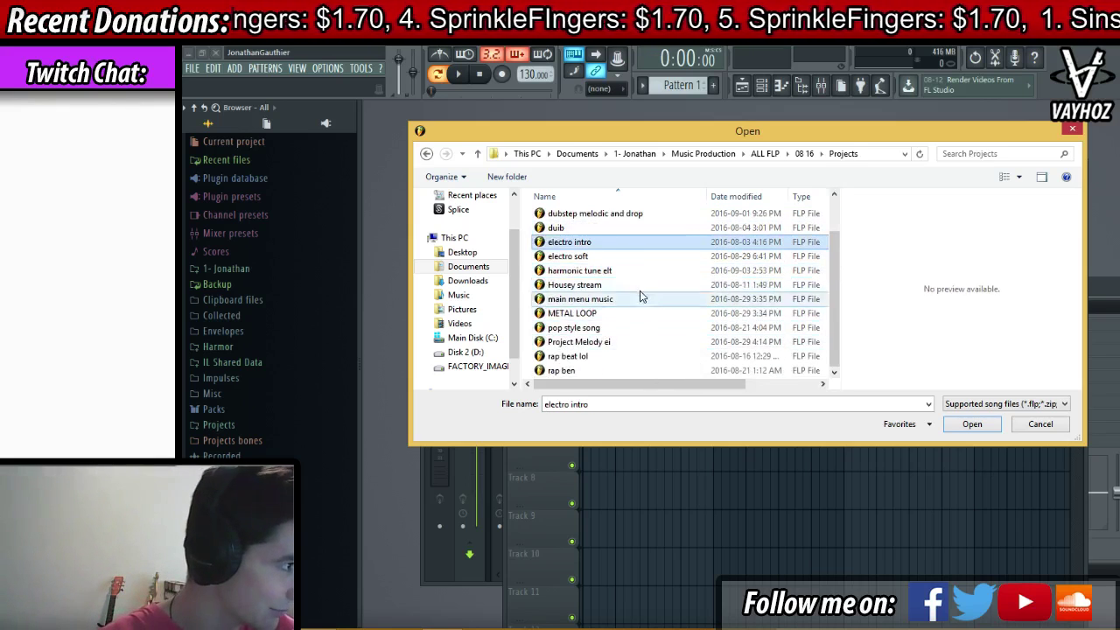
scroll(643, 245, "up", 1)
left_click(644, 230)
left_click(648, 216)
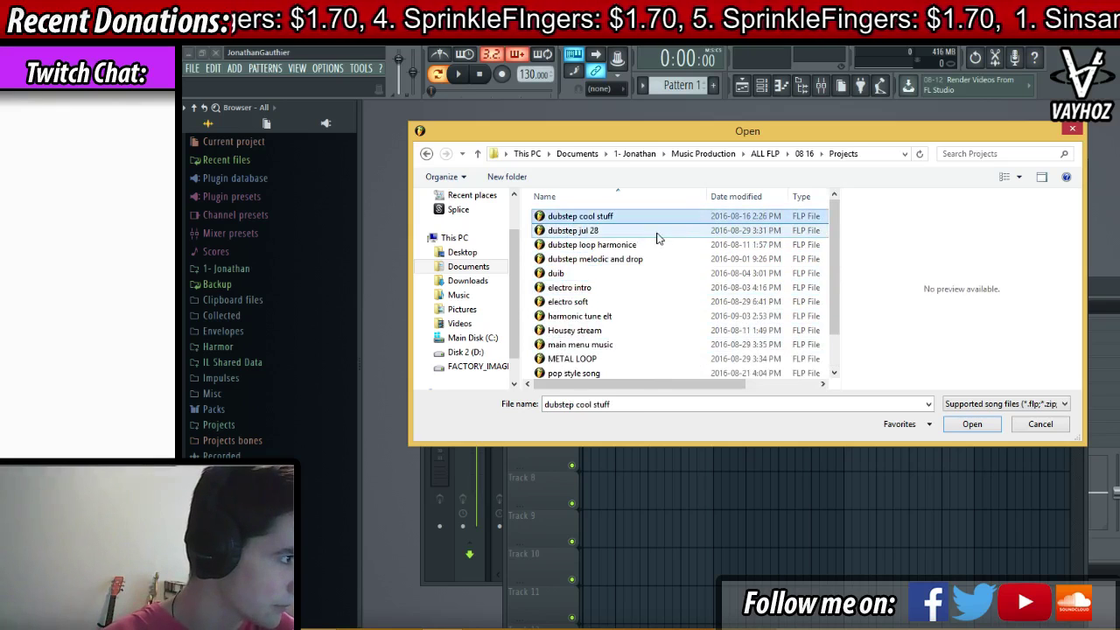
left_click(652, 245)
left_click(640, 284)
left_click(631, 302)
scroll(634, 311, "down", 1)
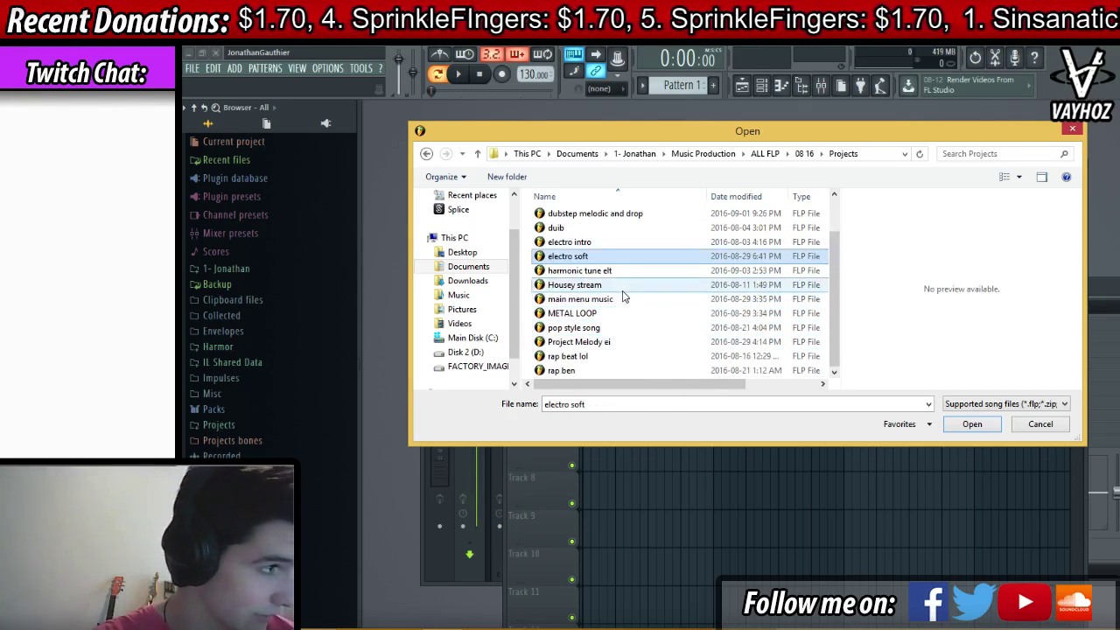
left_click(627, 287)
left_click(628, 270)
scroll(627, 263, "up", 1)
left_click(626, 216)
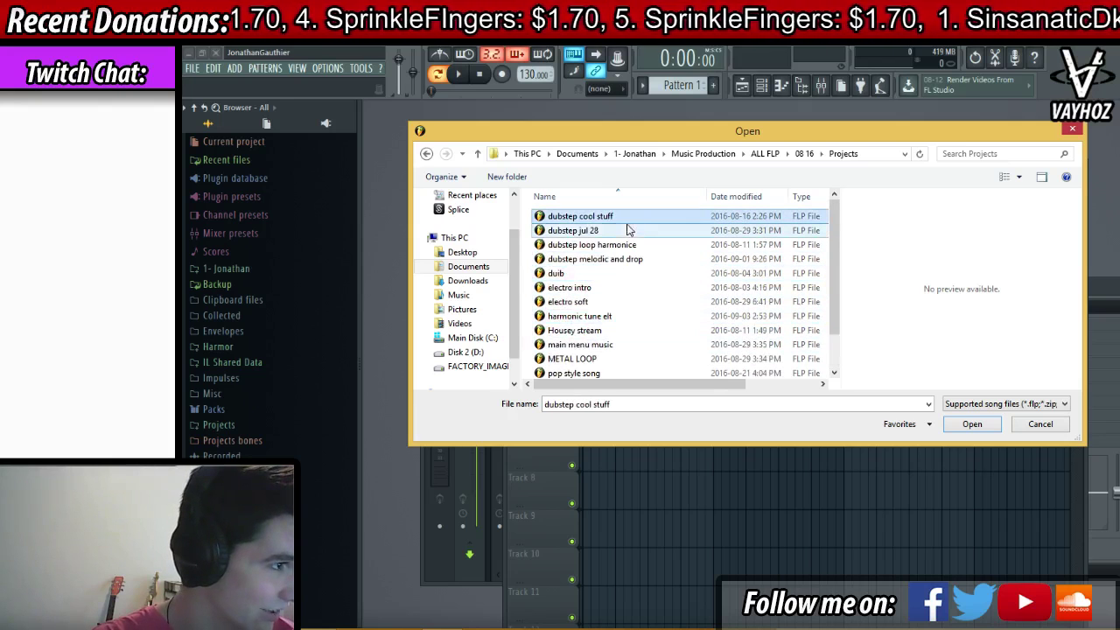
left_click(616, 233)
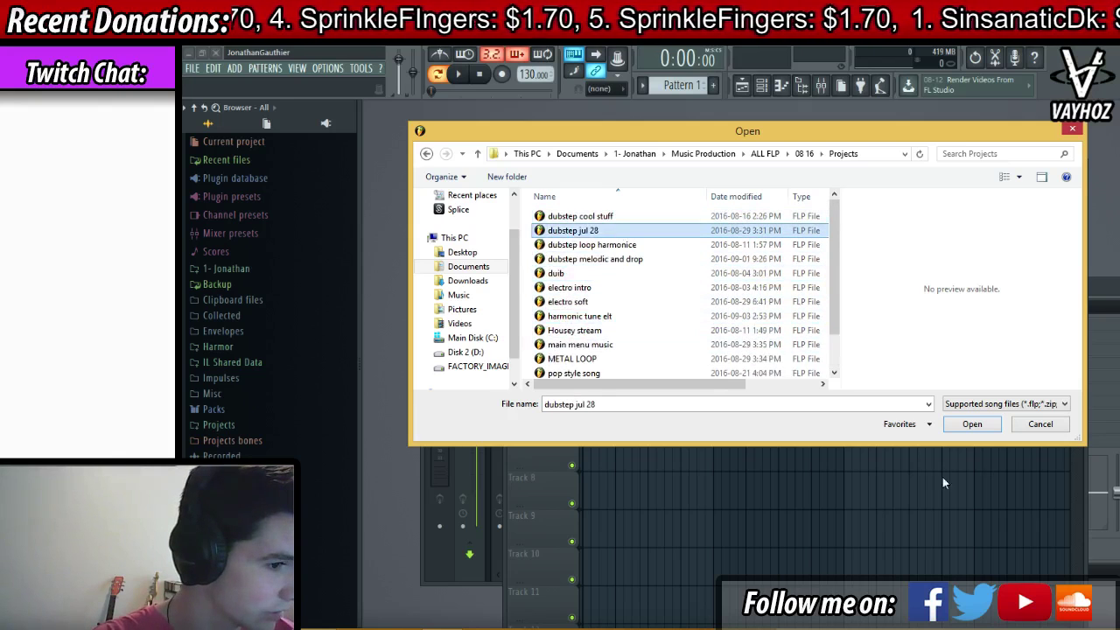
left_click(1113, 627)
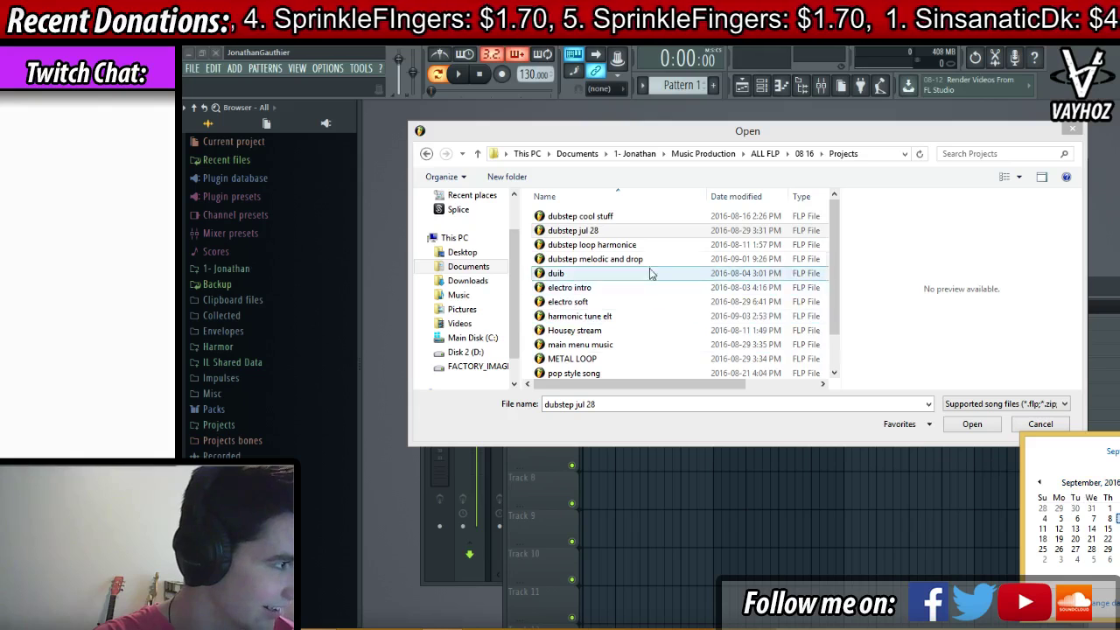
- Look back through the ALL FLP and 08 16 folders, including the chain subfolder, for other projects
left_click(763, 153)
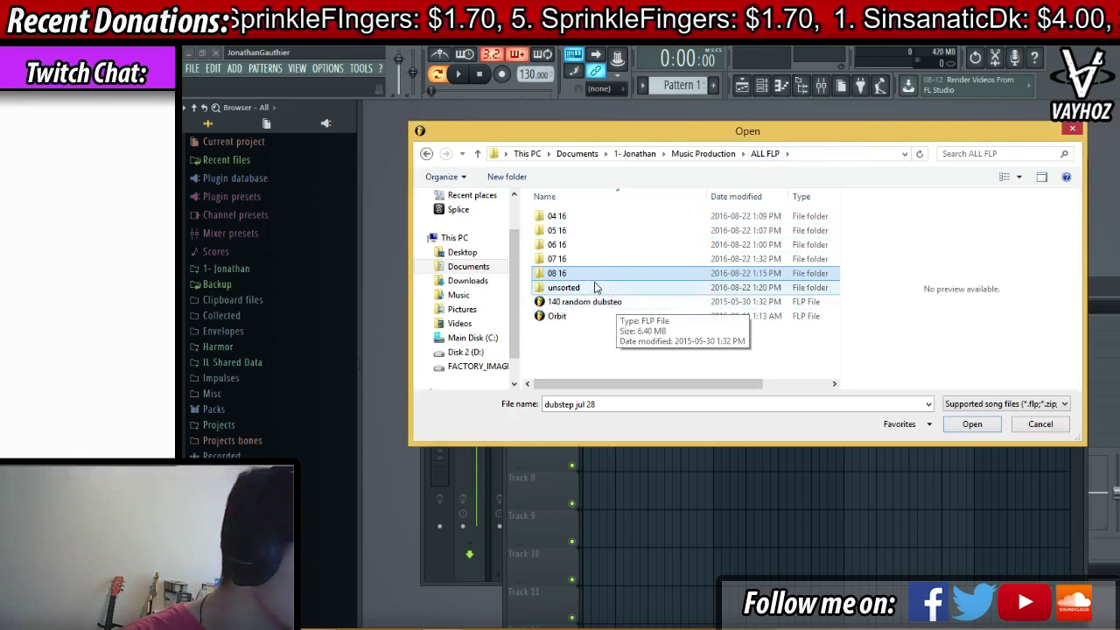
double_click(623, 273)
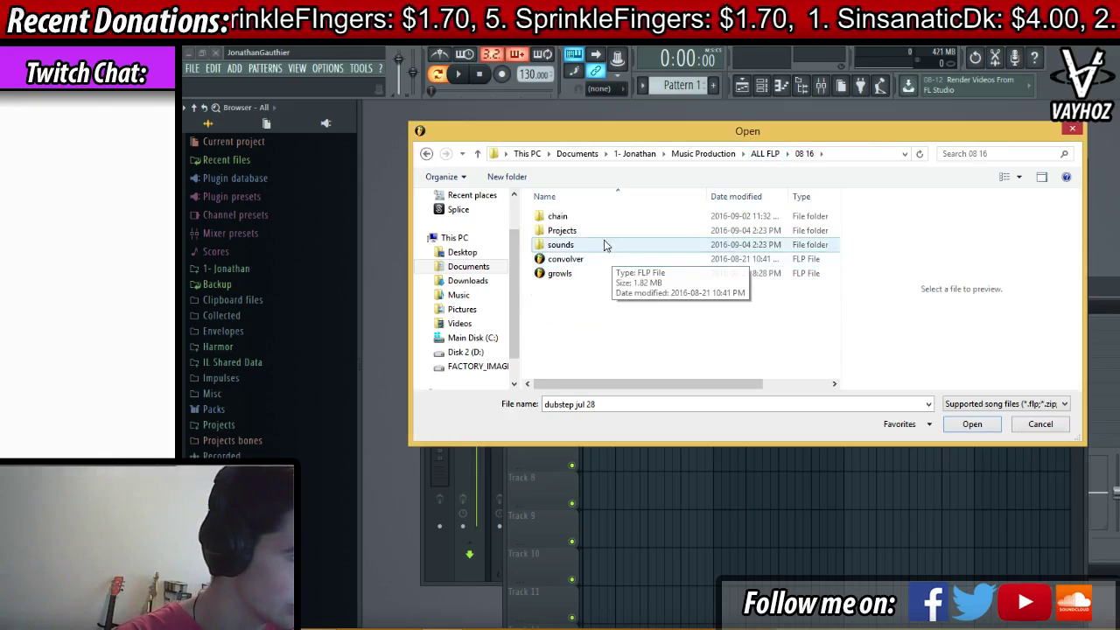
double_click(639, 217)
left_click(803, 153)
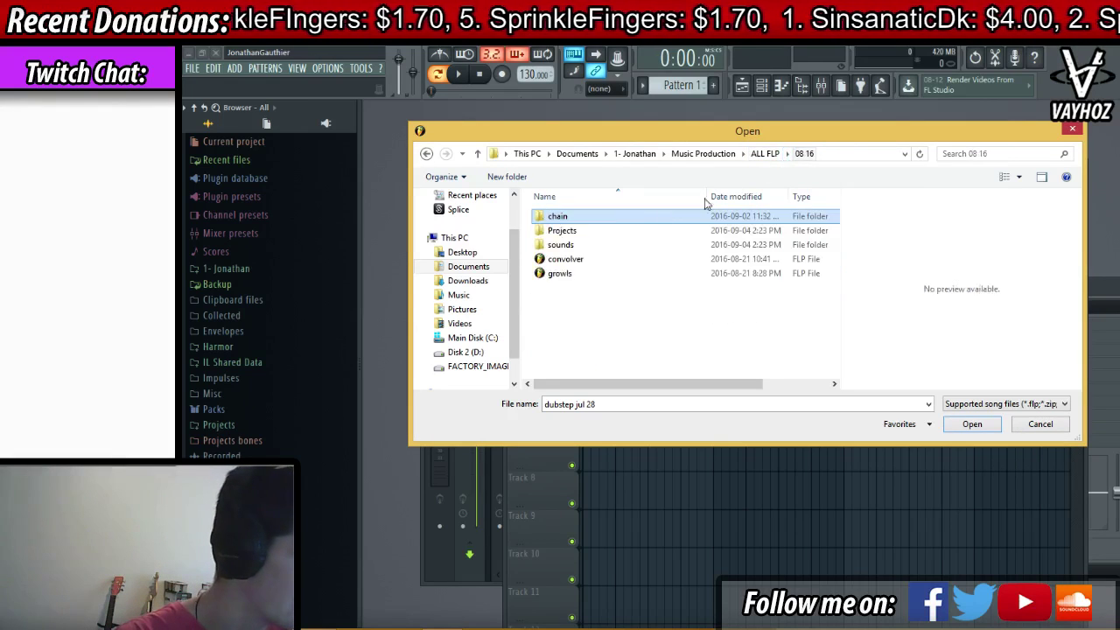
- Open the project "dubstep melodic and drop" from the Projects folder in 08 16
double_click(613, 230)
left_click(662, 219)
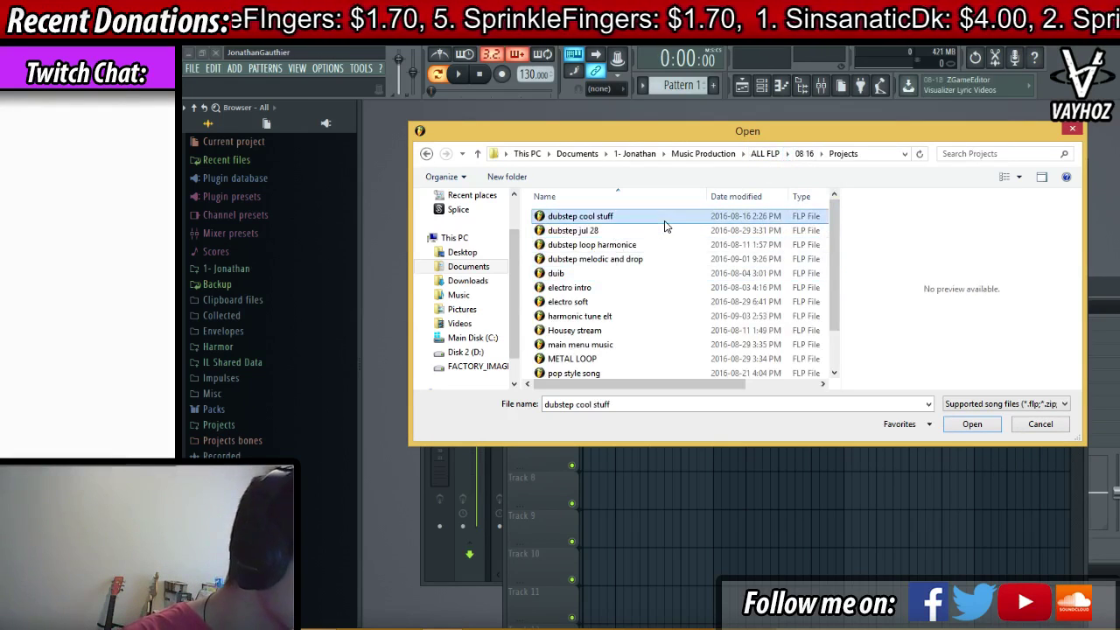
left_click(650, 259)
left_click(617, 287)
left_click(619, 275)
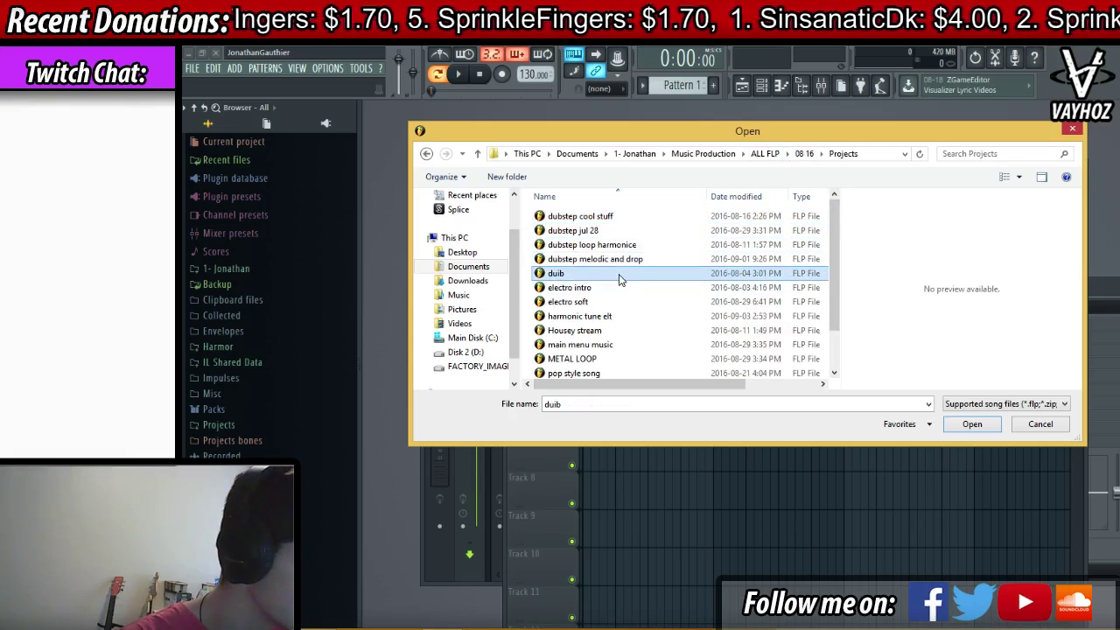
left_click(625, 245)
left_click(632, 259)
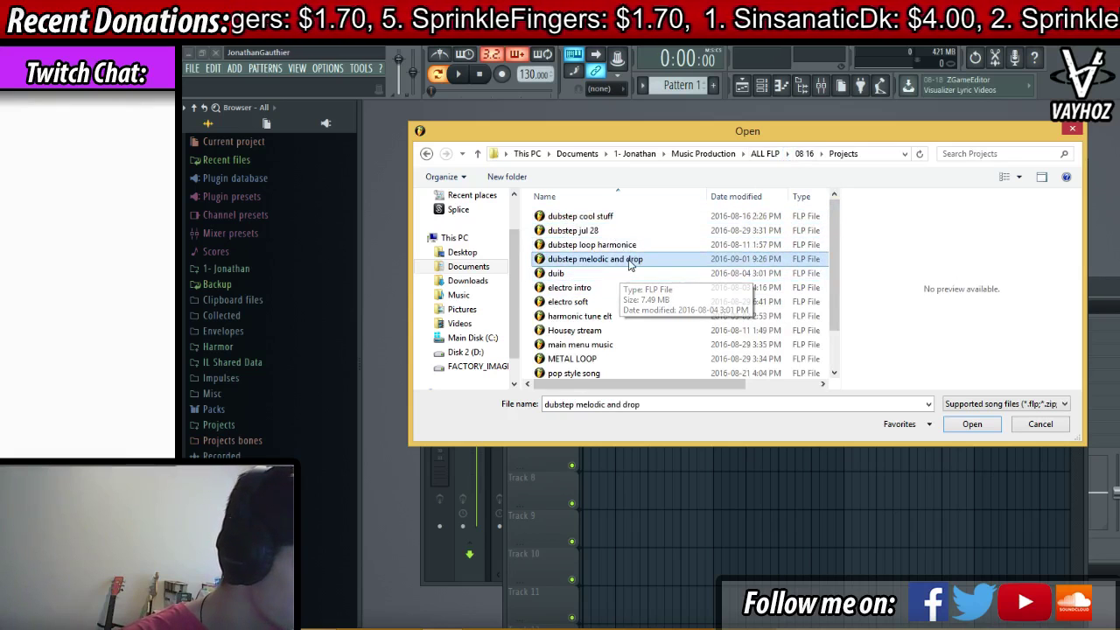
double_click(630, 261)
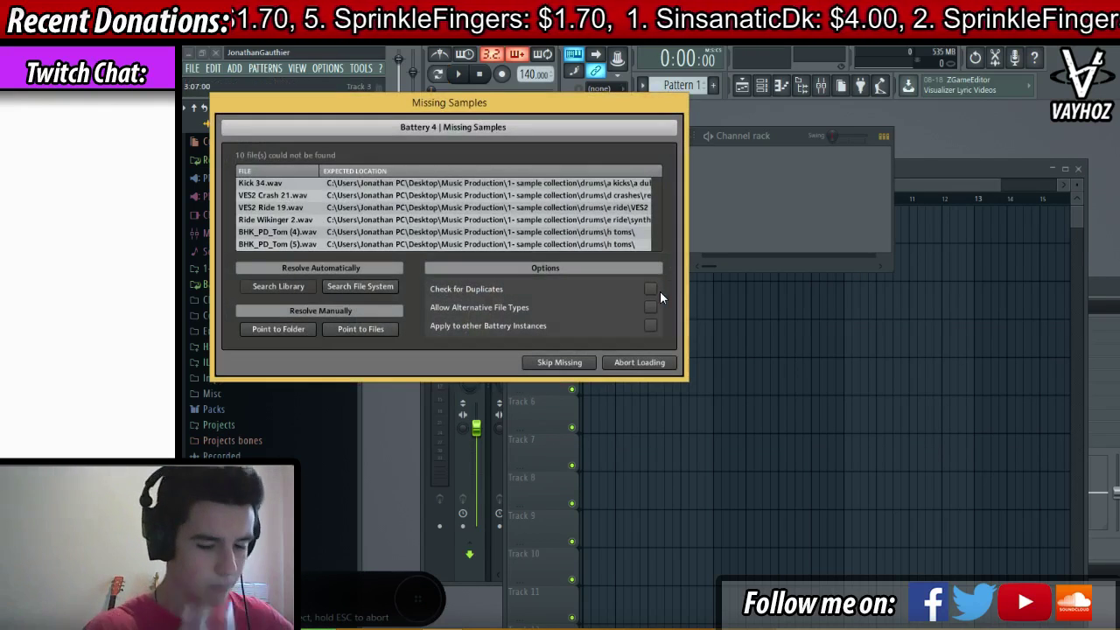
left_click(284, 329)
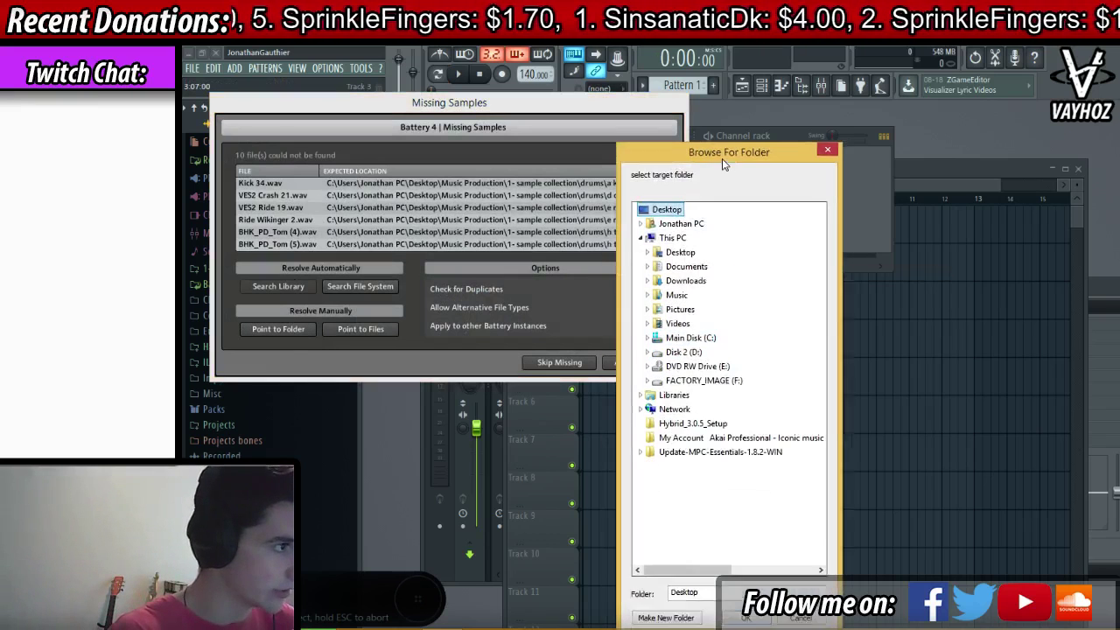
left_click(742, 600)
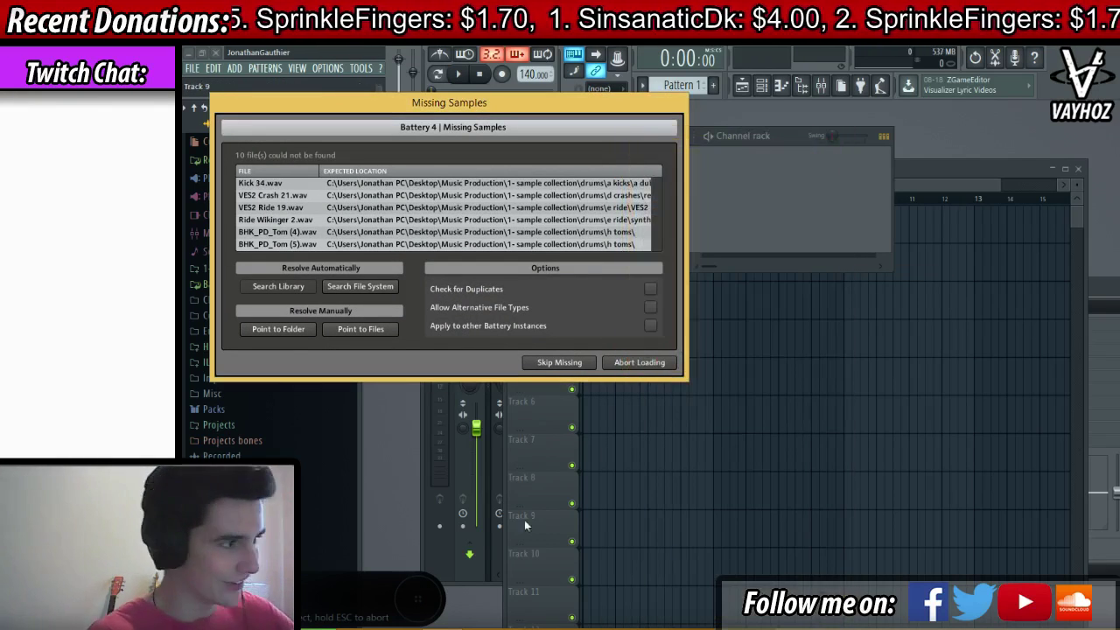
left_click(294, 325)
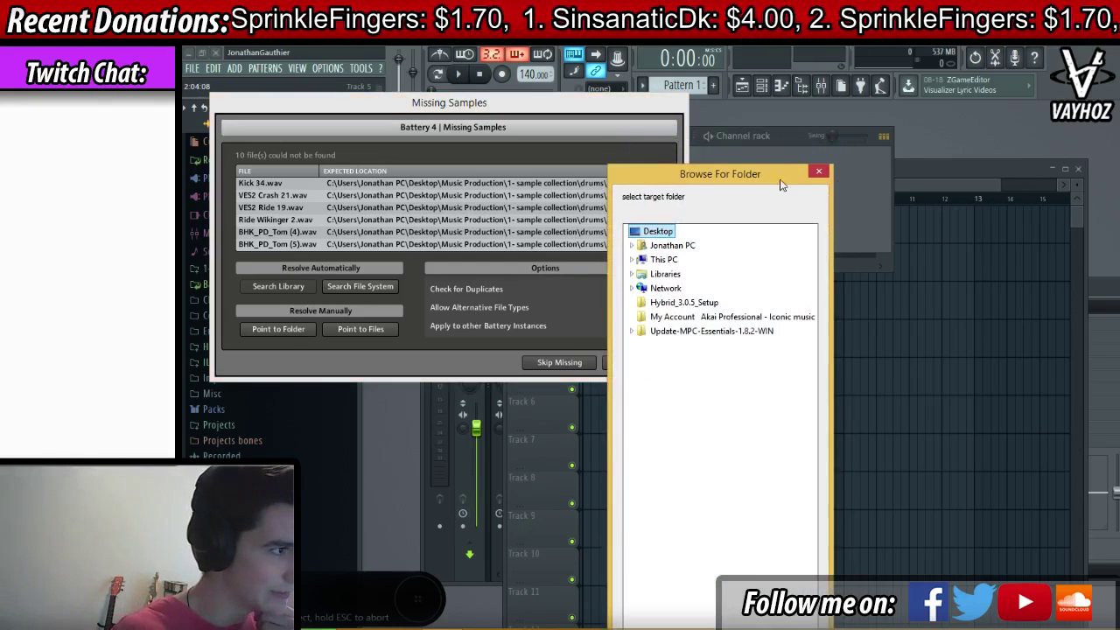
left_click(866, 626)
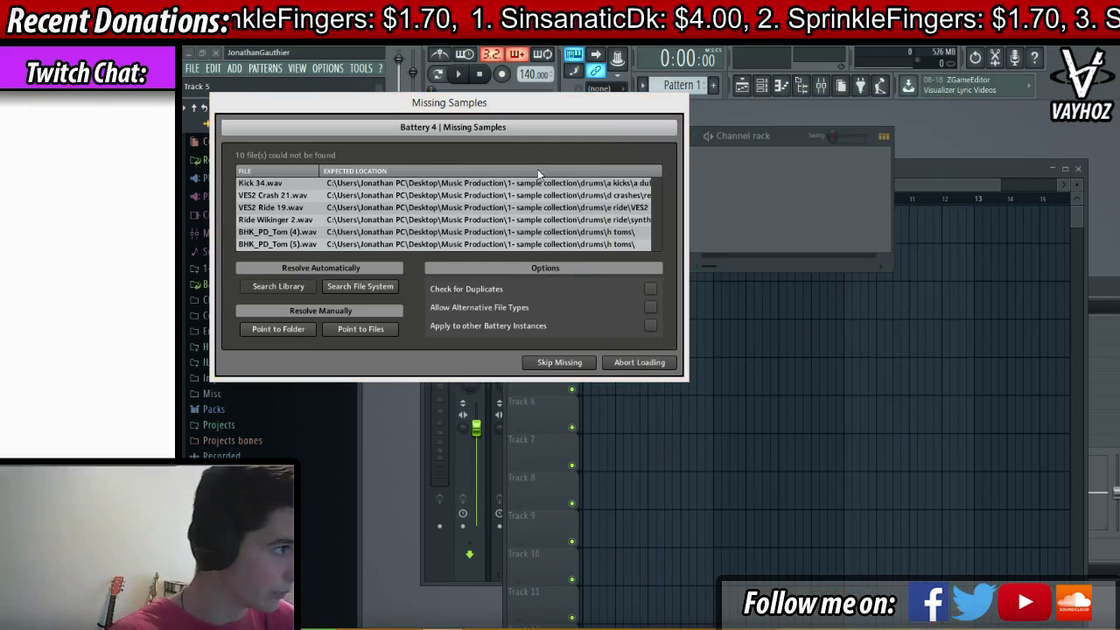
- Resolve Battery 4's missing samples from the personal folder inside Documents and skip the file still missing
left_click_drag(524, 112, 602, 110)
left_click(375, 333)
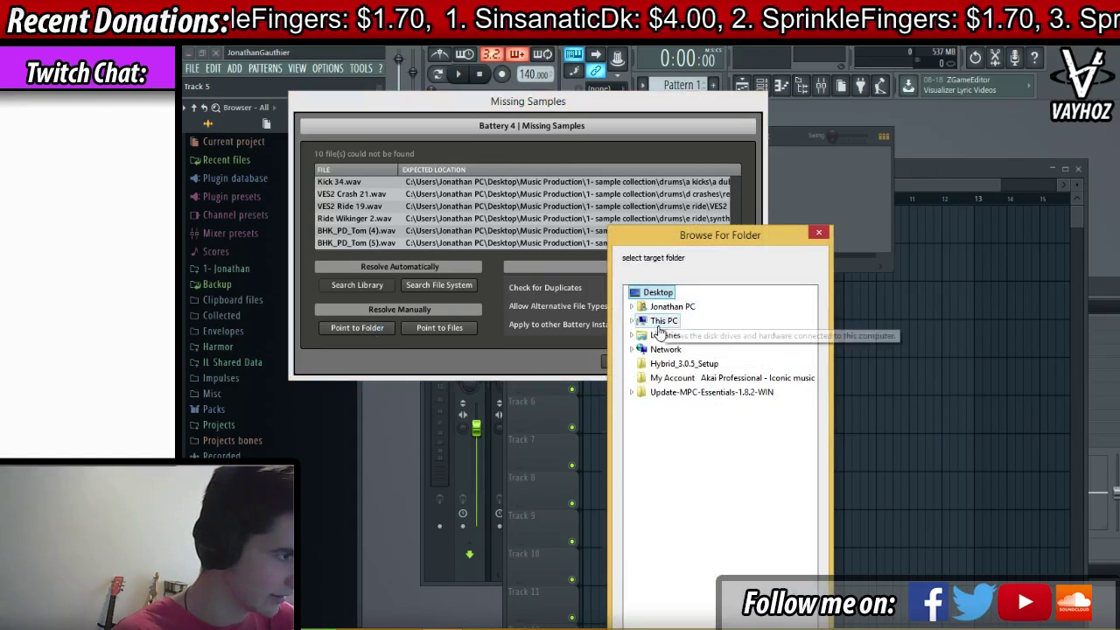
left_click(634, 321)
double_click(678, 350)
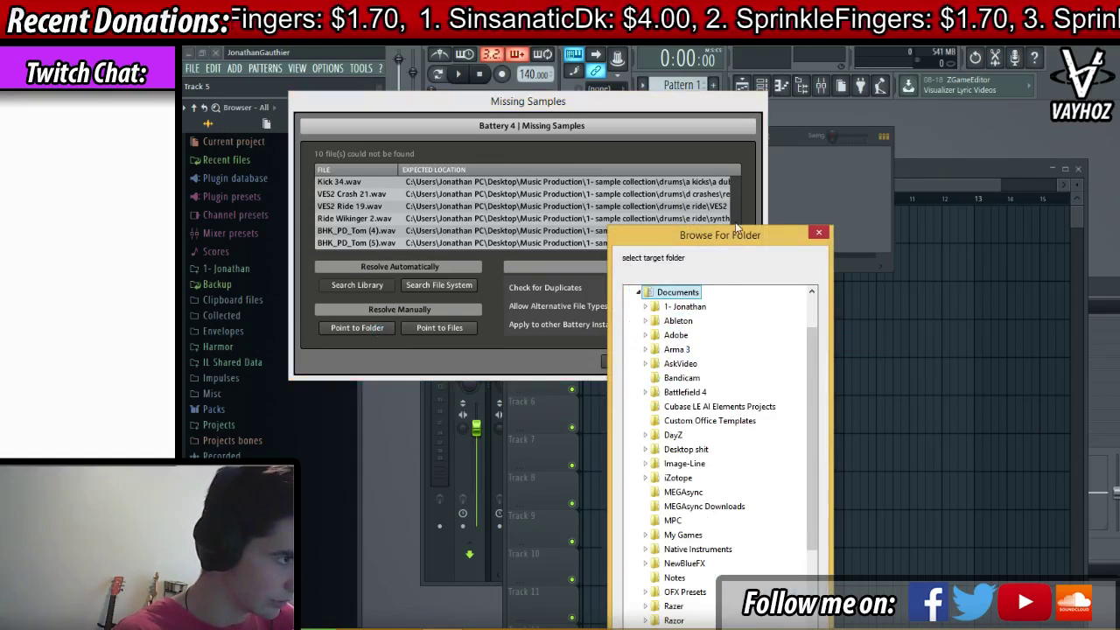
left_click_drag(741, 242, 707, 216)
double_click(674, 217)
left_click_drag(713, 226, 721, 123)
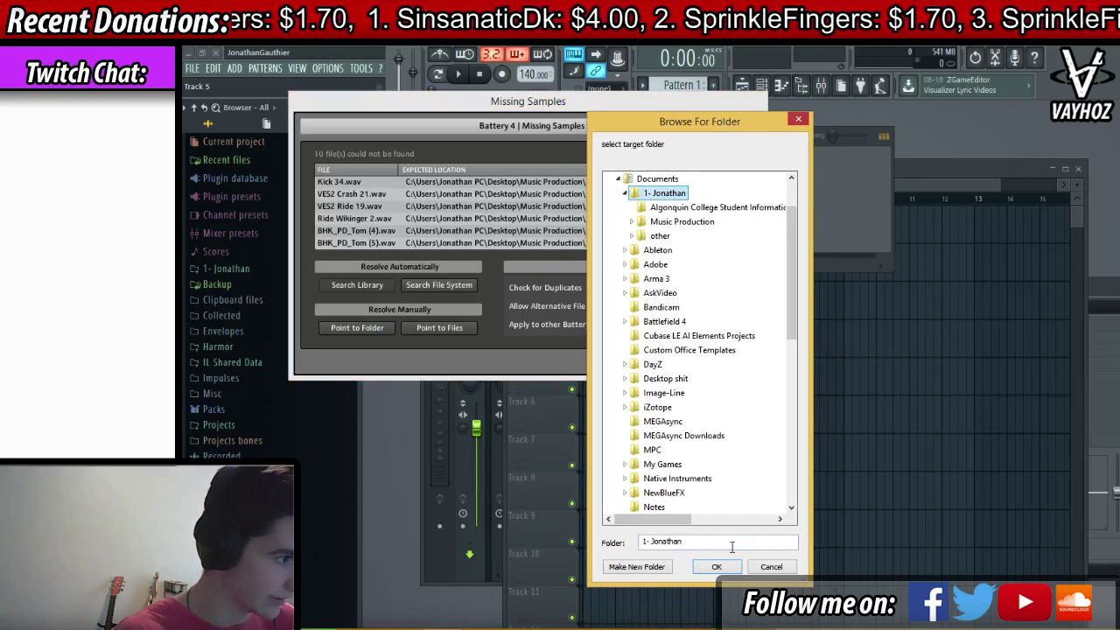
left_click(716, 566)
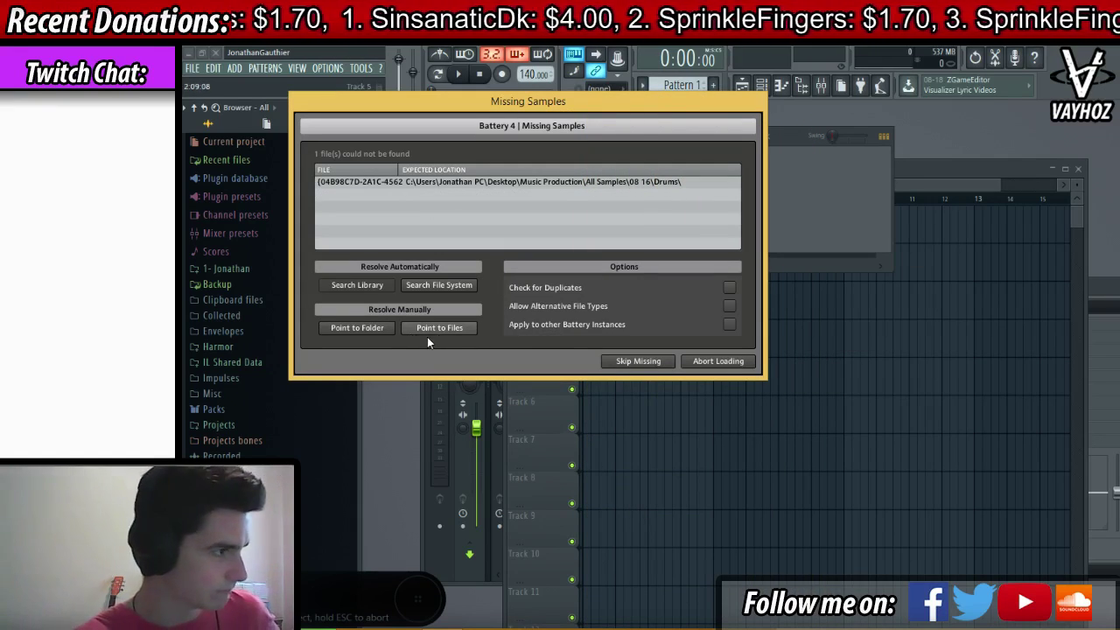
left_click(638, 360)
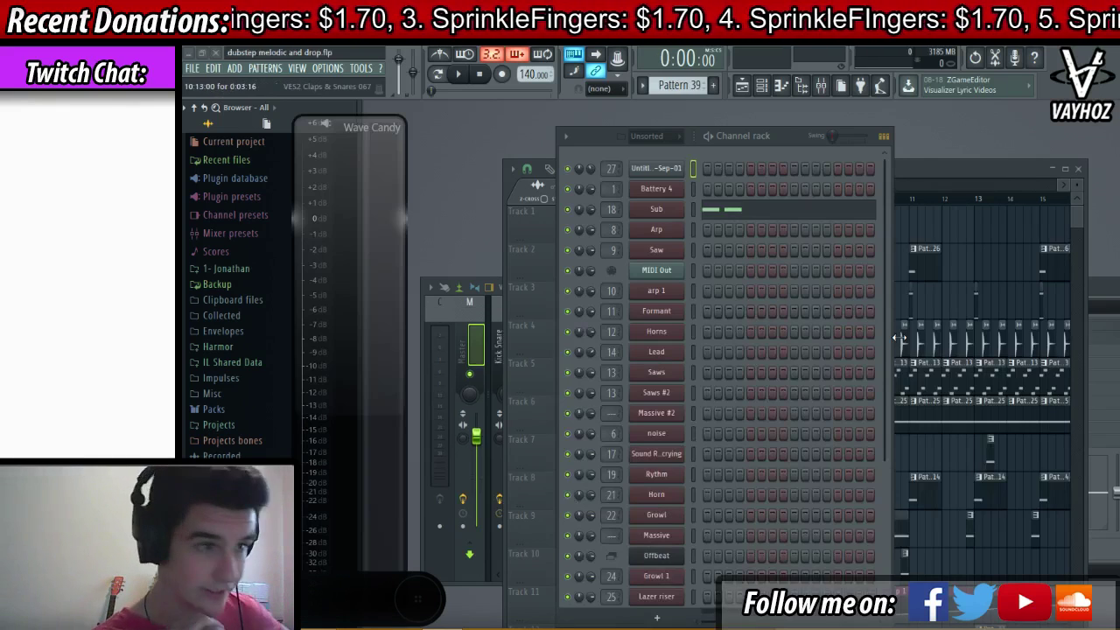
- Bring the Playlist to the front and examine the arrangement across its upper tracks
left_click(1008, 277)
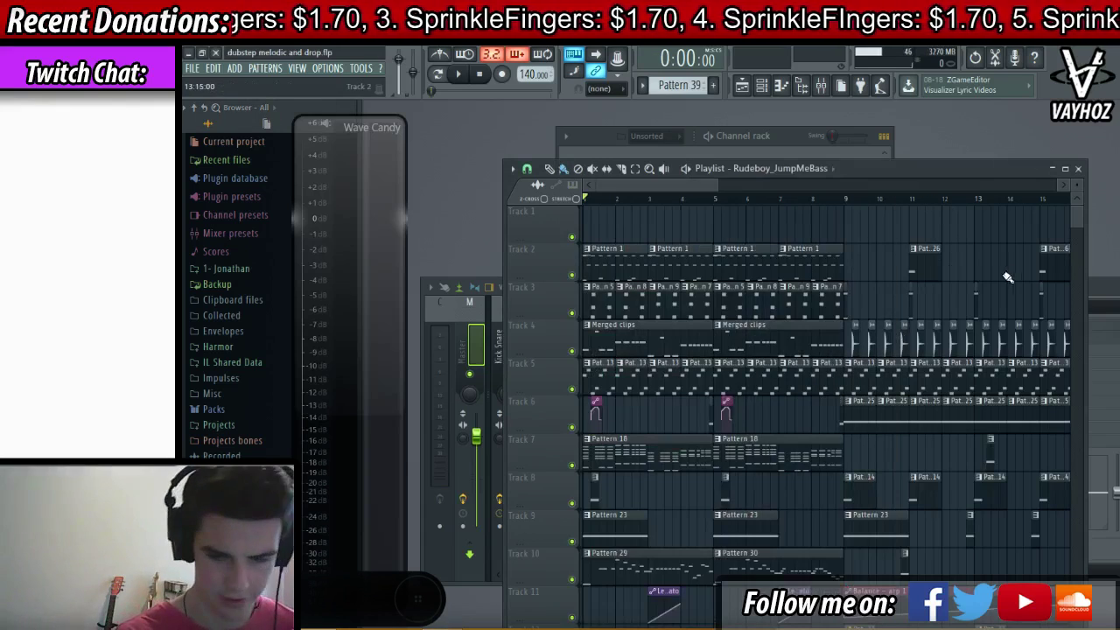
scroll(949, 199, "down", 2)
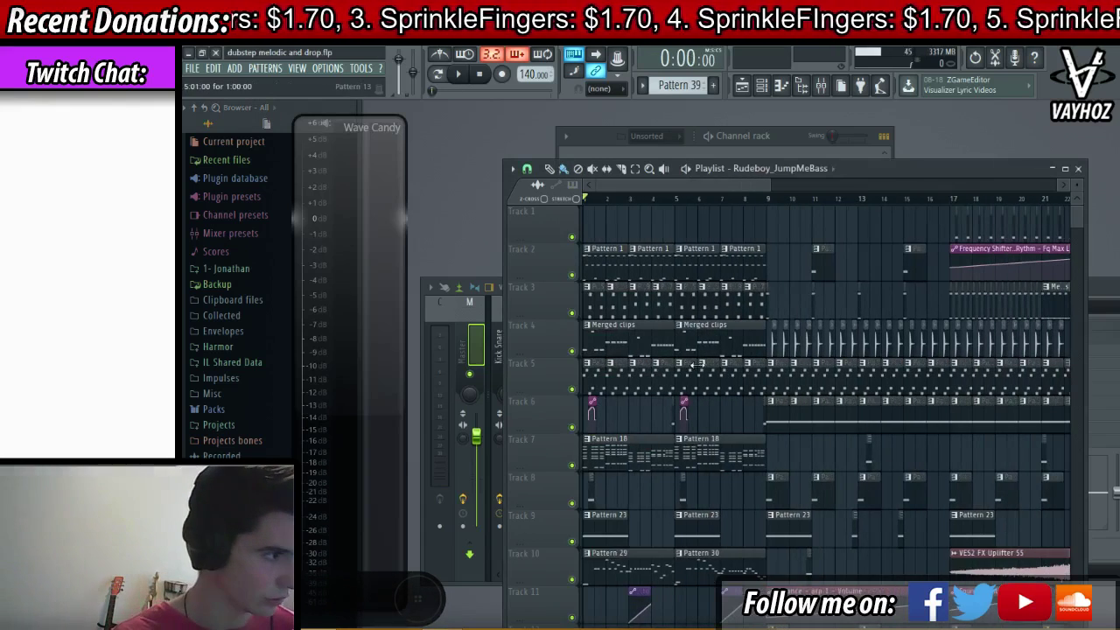
scroll(709, 366, "down", 3)
scroll(710, 366, "down", 1)
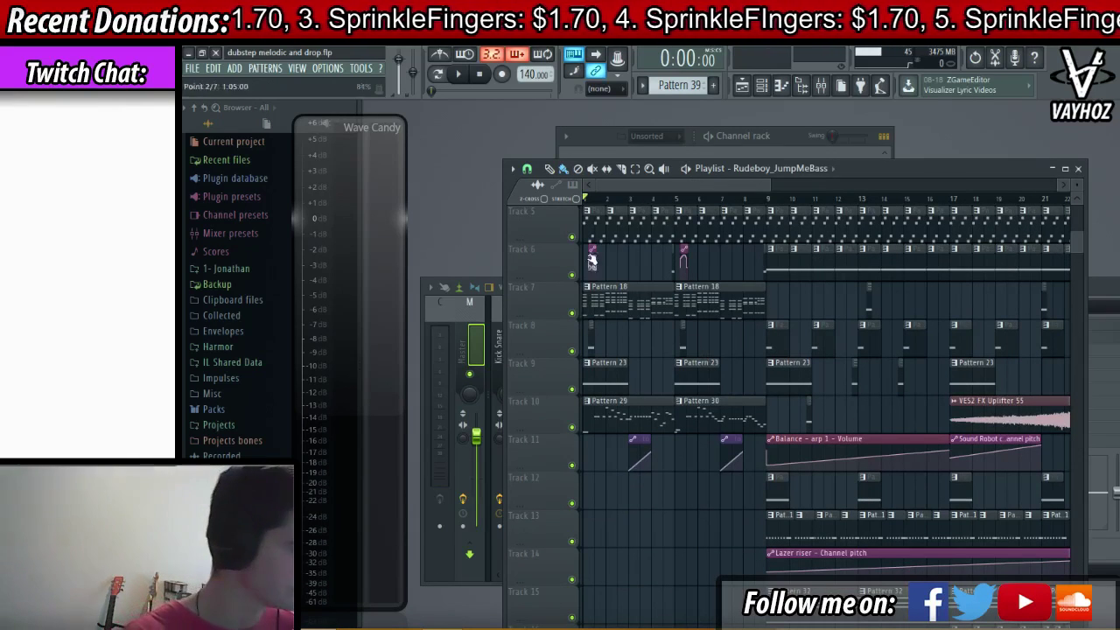
- Check the ASIO panel in the audio settings and reselect FL Studio ASIO as the audio device
left_click(327, 69)
left_click(348, 106)
left_click(615, 252)
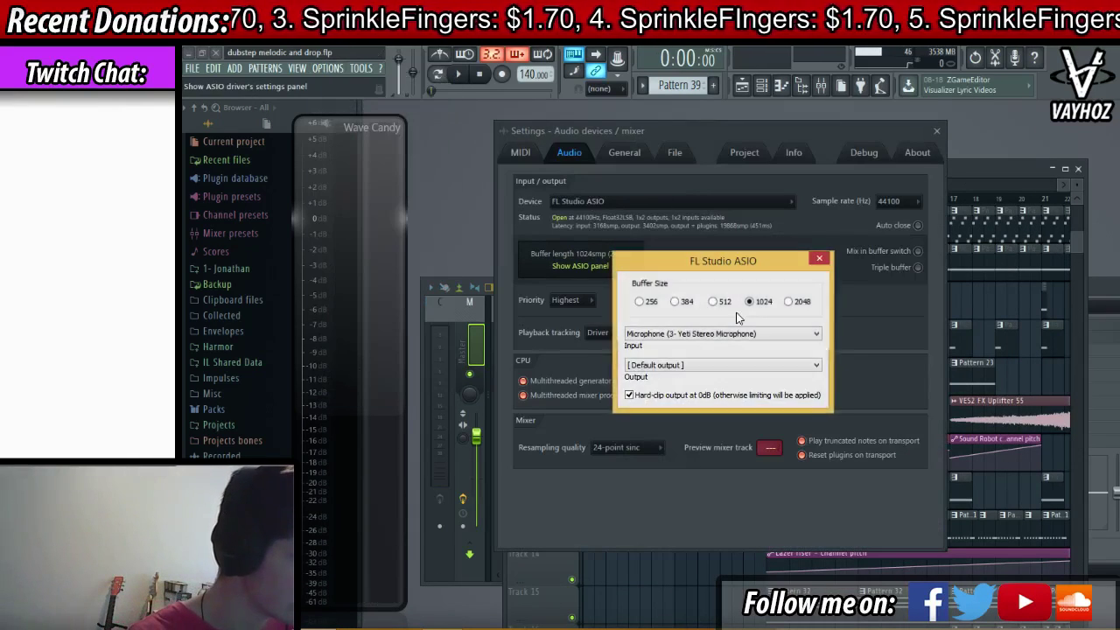
left_click(682, 202)
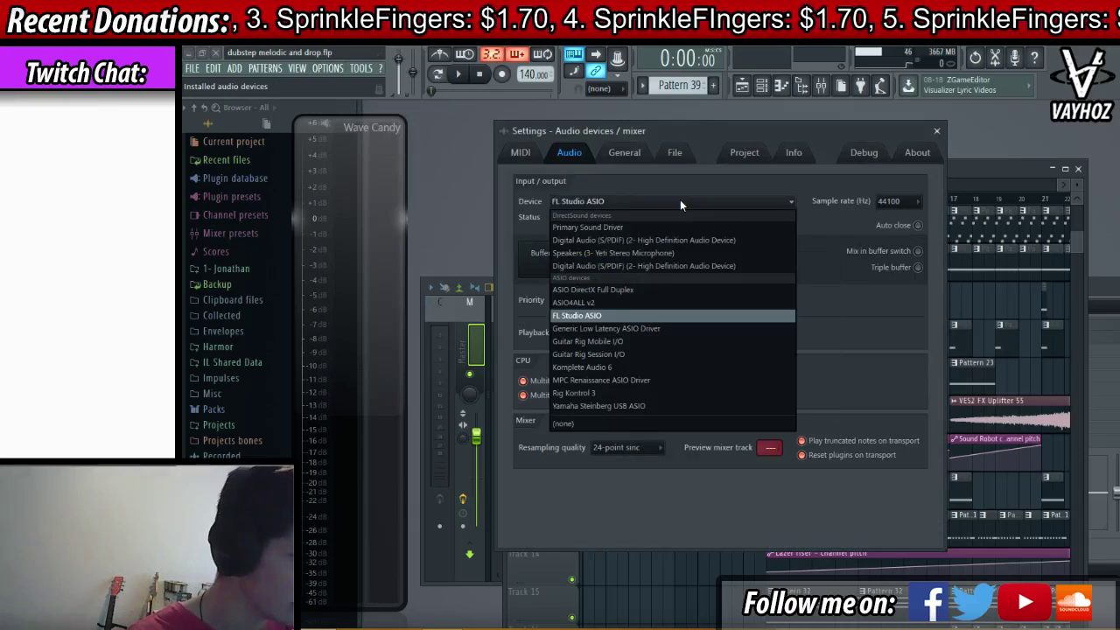
left_click(615, 315)
key("Escape")
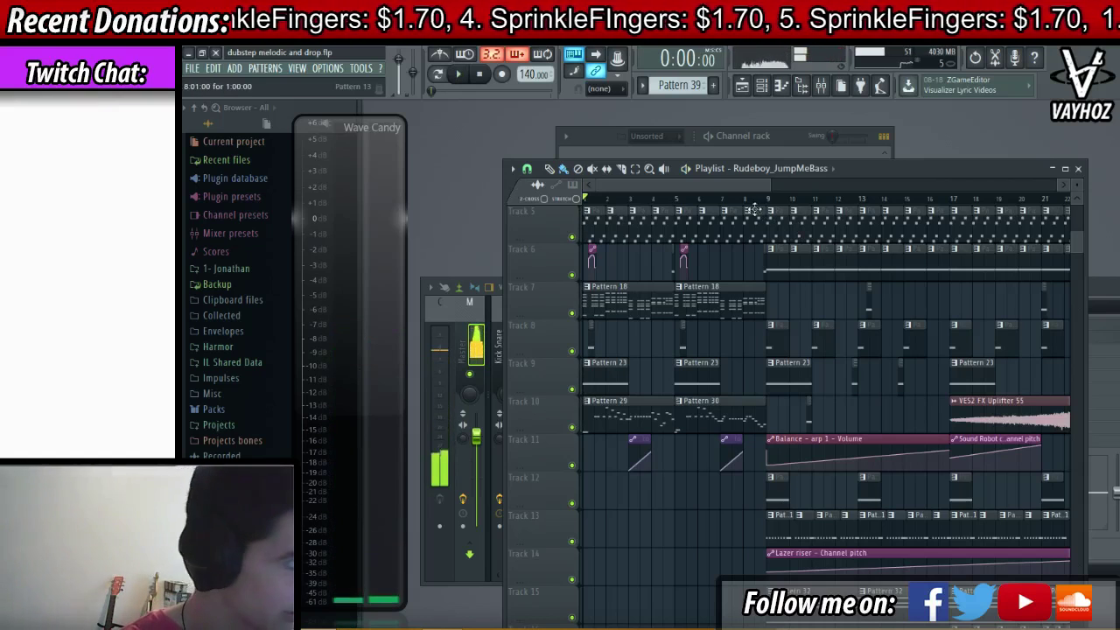
- Bring up the Mixer and play the start of the song to check the track levels
key("F9")
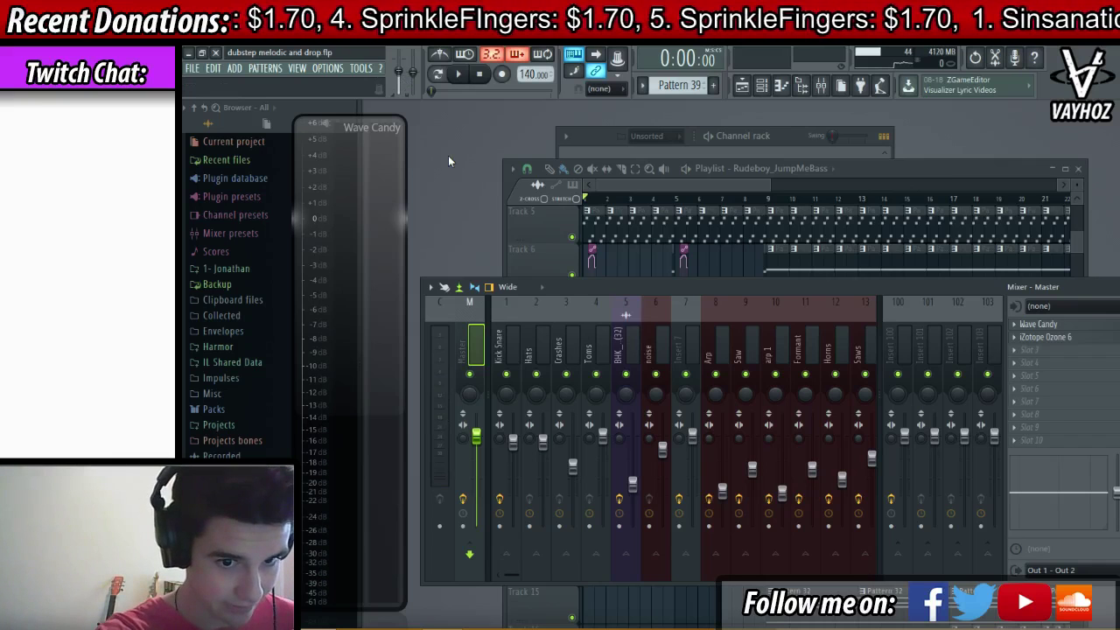
key("space")
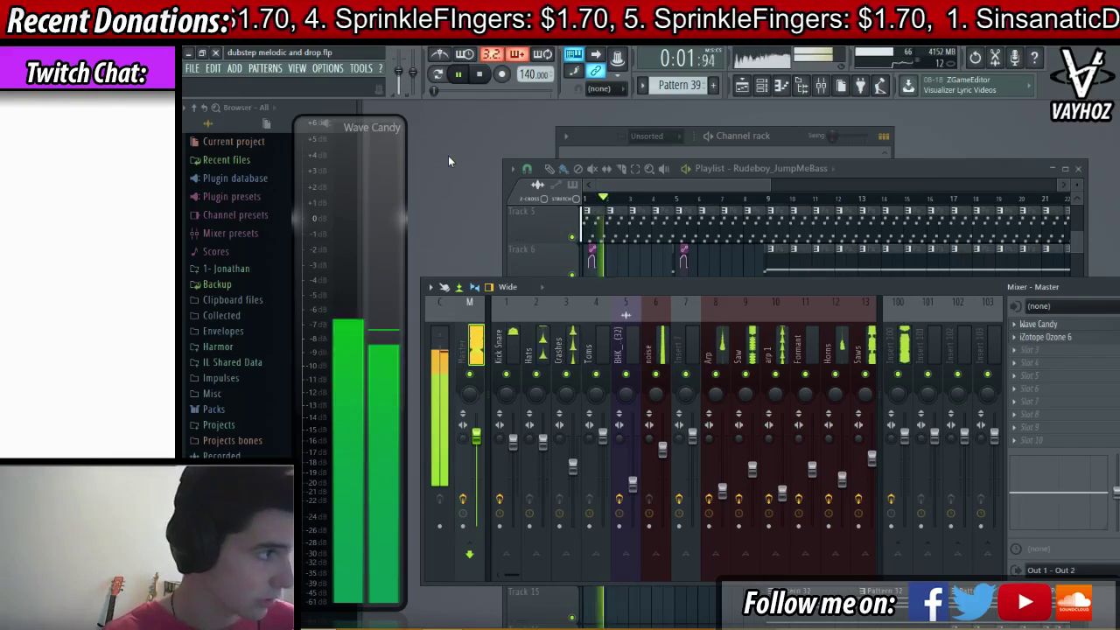
key("space")
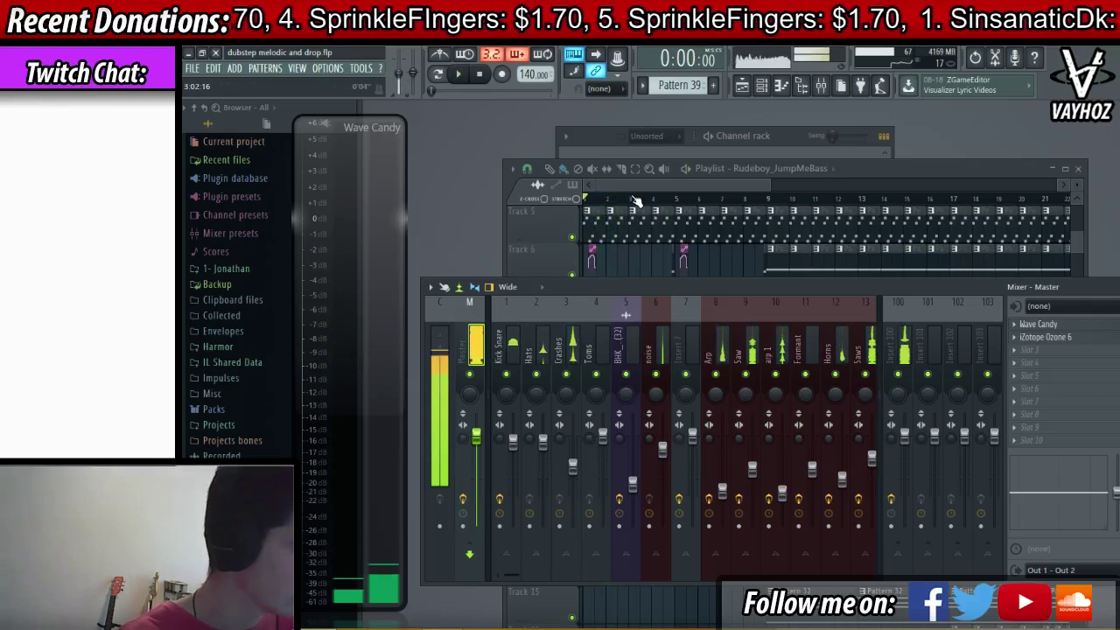
- Open Pattern 1 from Track 2 of the Playlist and select the missing-sample cell A3 in the Kick Snare Battery 4
left_click(579, 194)
scroll(659, 427, "up", 3)
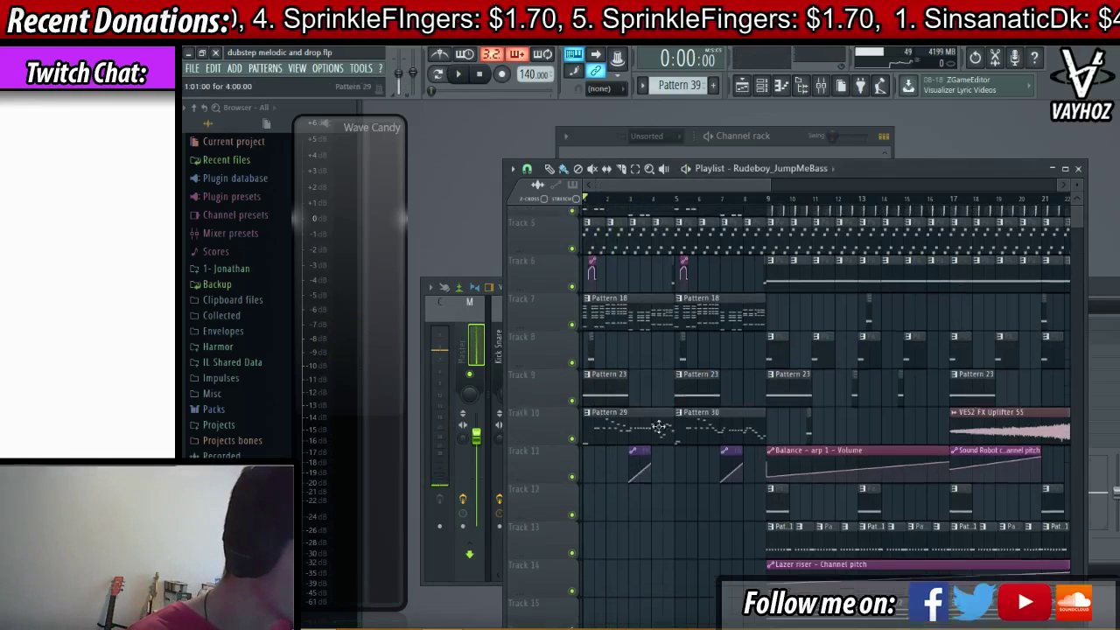
scroll(658, 427, "up", 3)
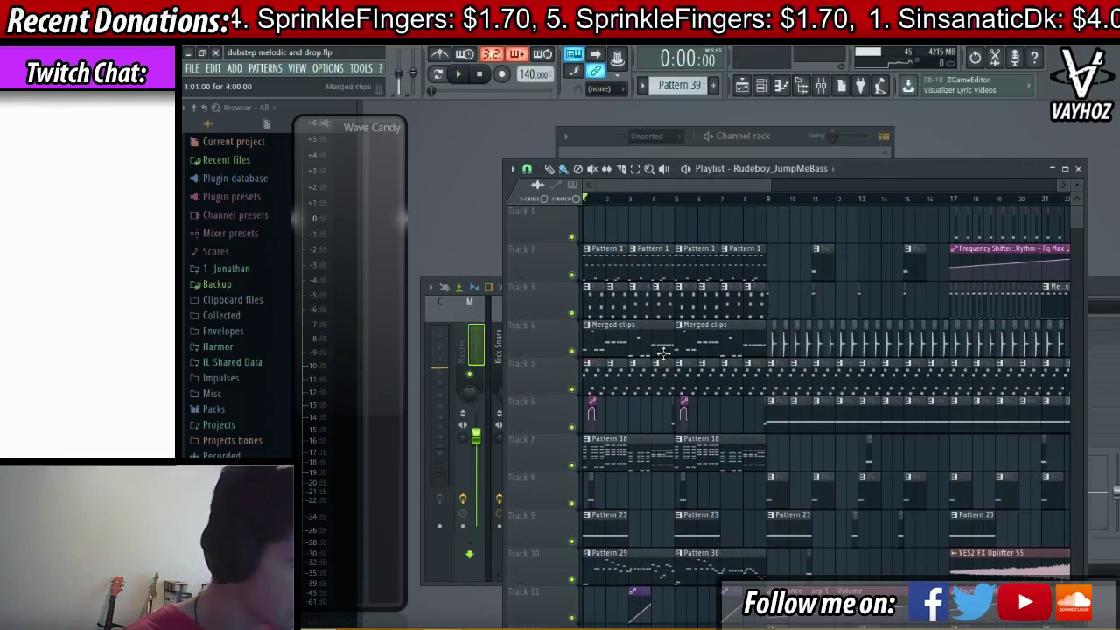
double_click(595, 264)
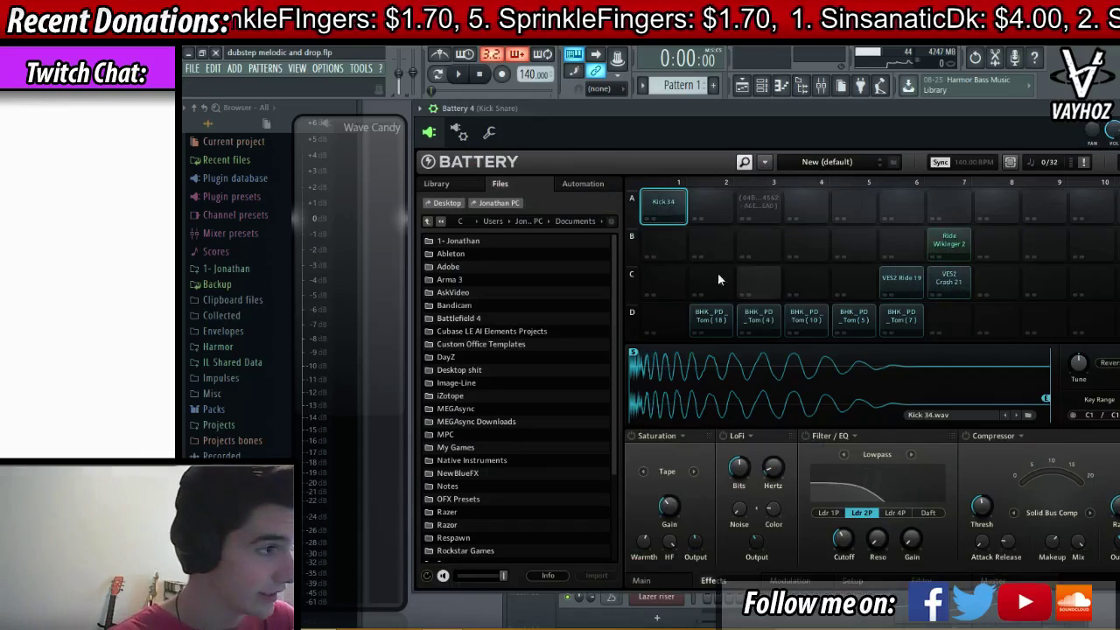
left_click(754, 212)
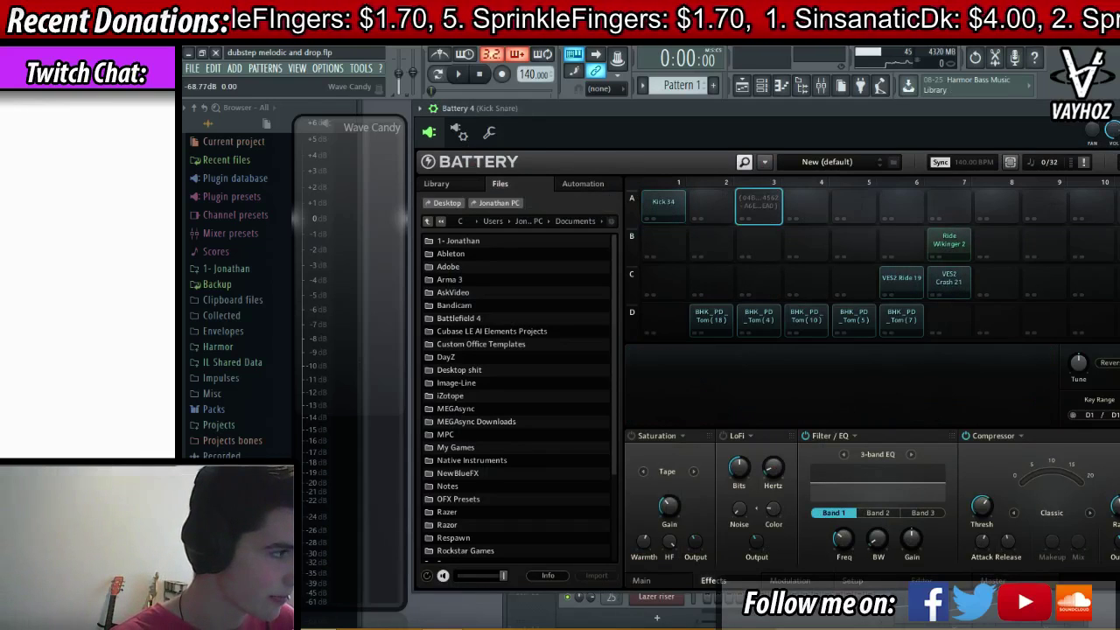
- Browse the personal folder to the drum samples under Music Production, All Samples, 08 16
left_click(220, 269)
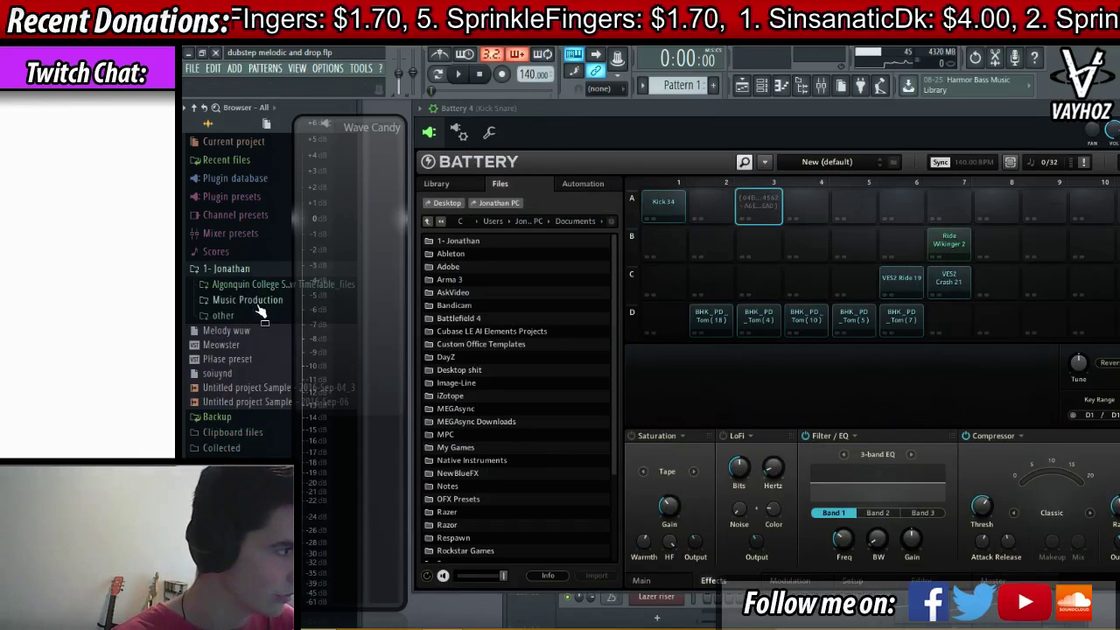
left_click(248, 300)
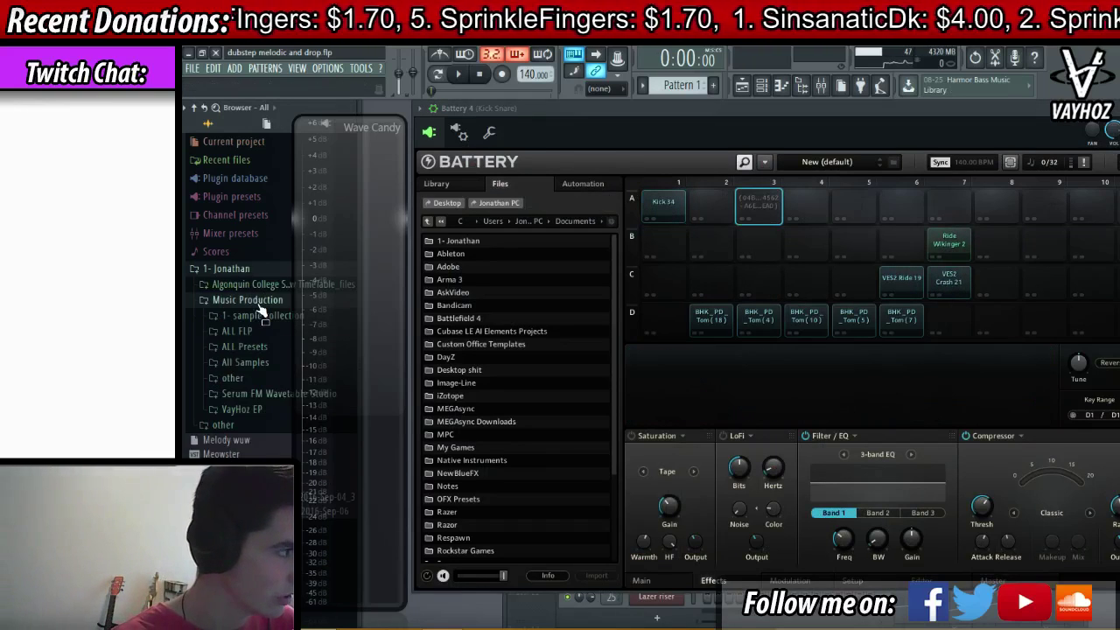
left_click(248, 362)
left_click(250, 440)
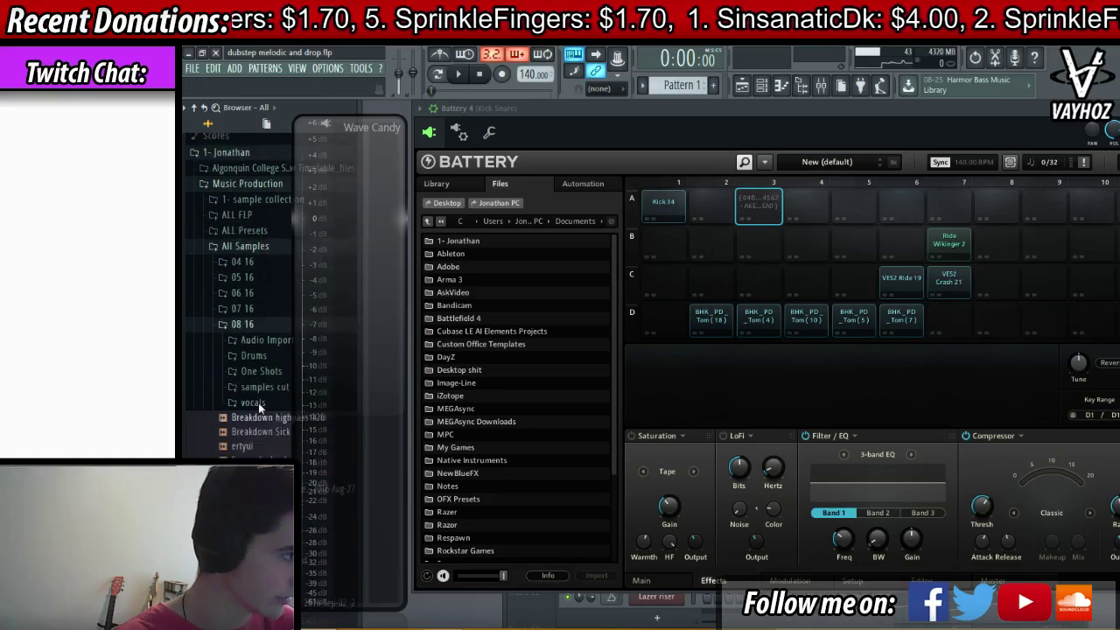
left_click(256, 312)
scroll(255, 298, "down", 10)
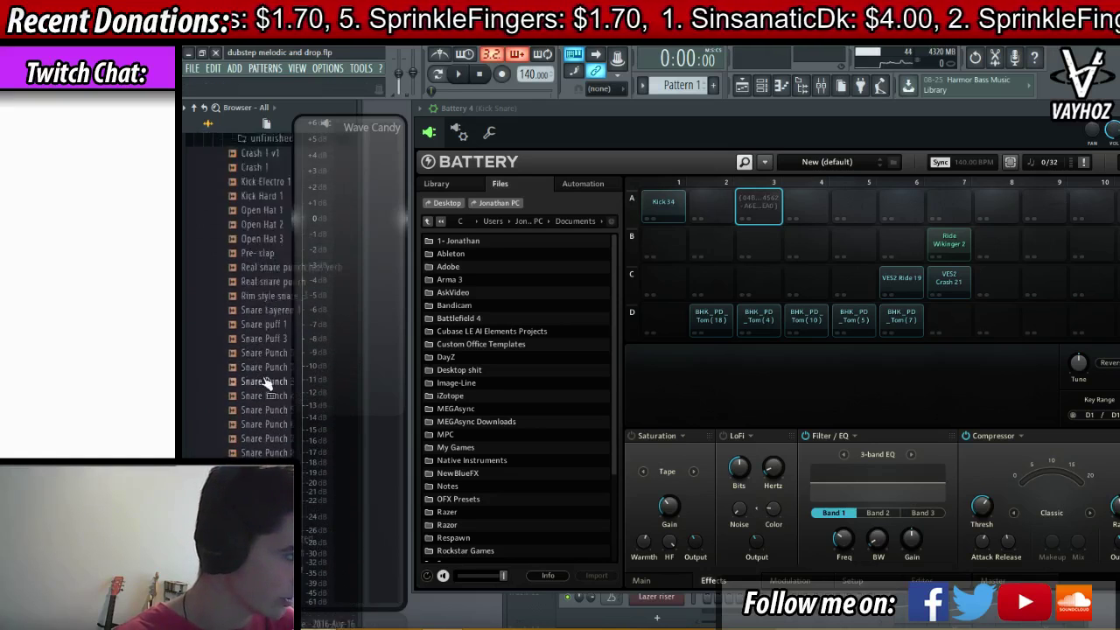
- Audition several Snare Punch samples, including Snare Punch 9 and 12, as candidates for the missing snare
left_click(253, 278)
left_click(255, 288)
left_click(258, 303)
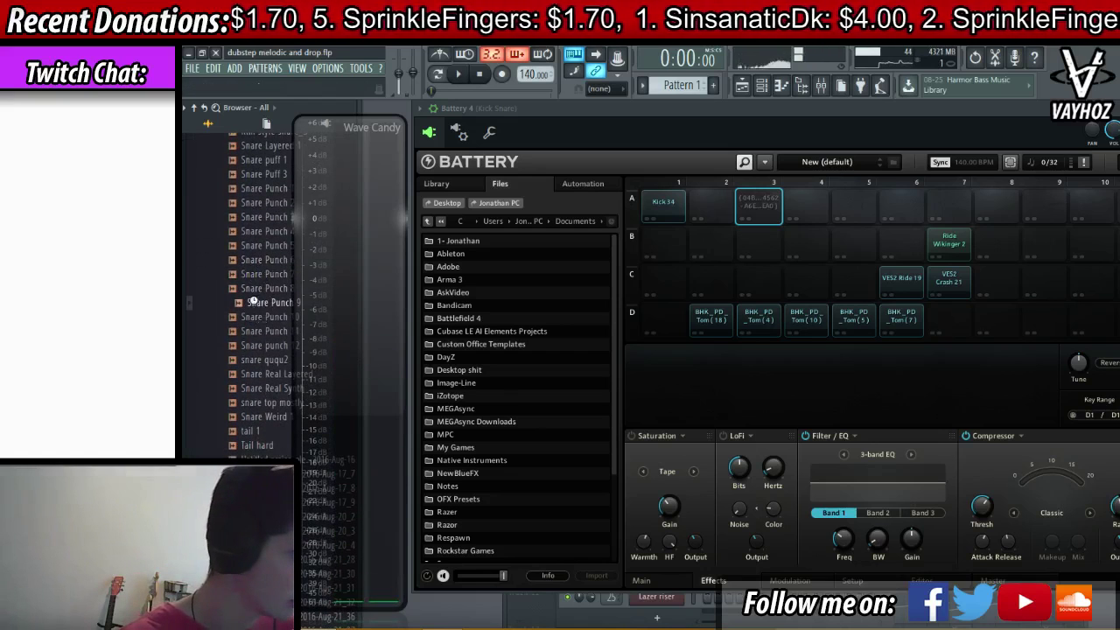
left_click(267, 332)
left_click(265, 346)
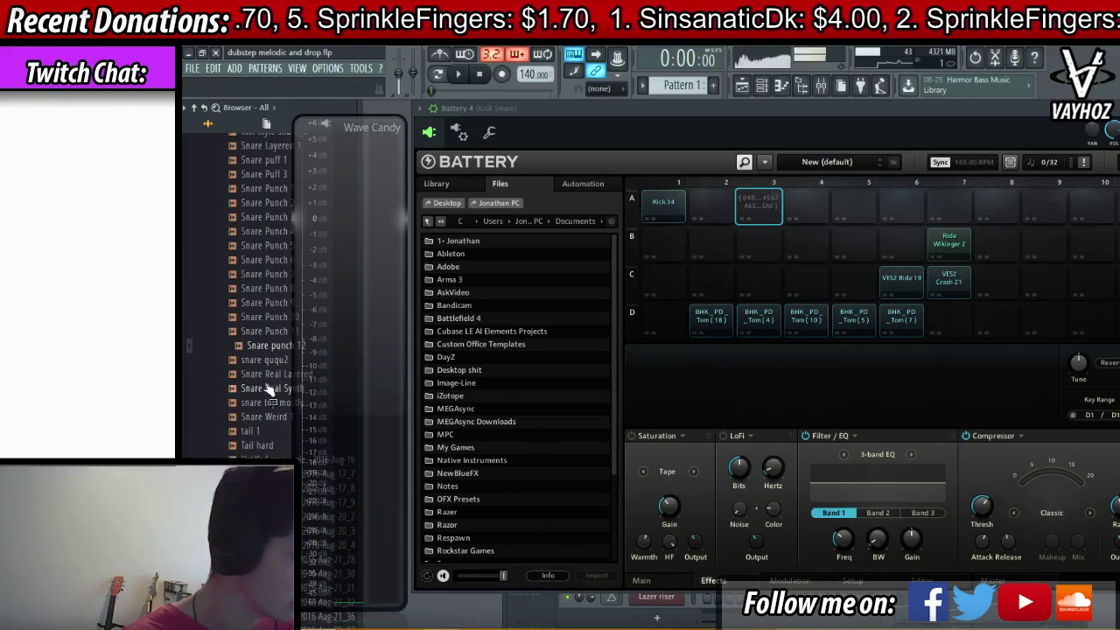
left_click(250, 235)
- Move the Wave Candy meter clear of the sample names and audition Snare Punch 4
left_click_drag(388, 246, 464, 239)
scroll(309, 277, "up", 2)
scroll(310, 277, "up", 2)
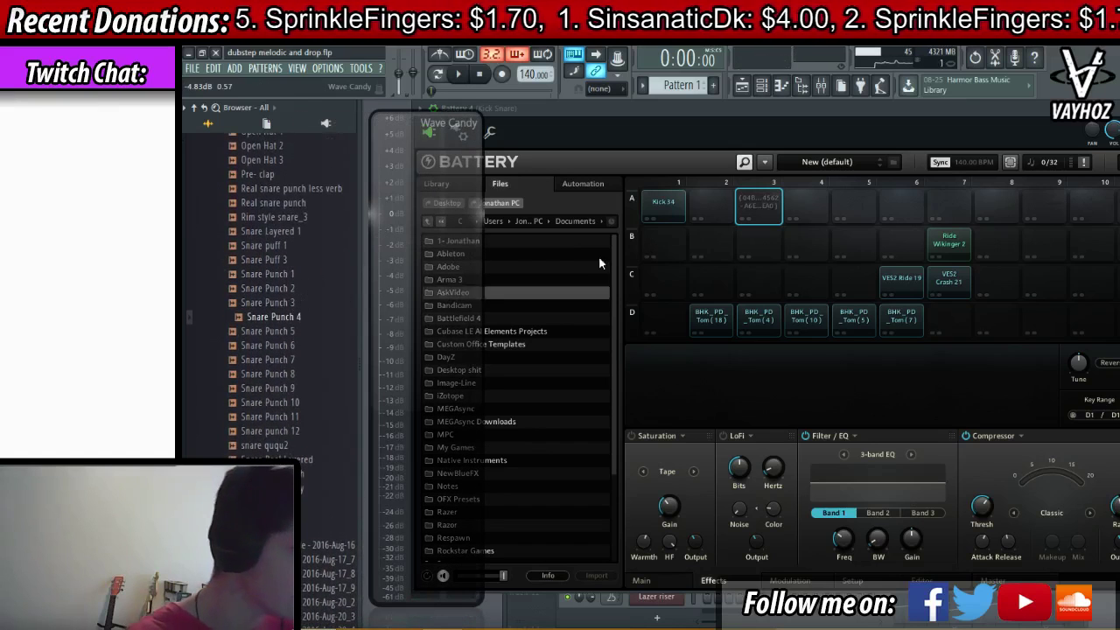
- Compare Snare Punch 10 and 9 with the Mixer open and load Snare Punch 9 into Battery cell A3
left_click(820, 85)
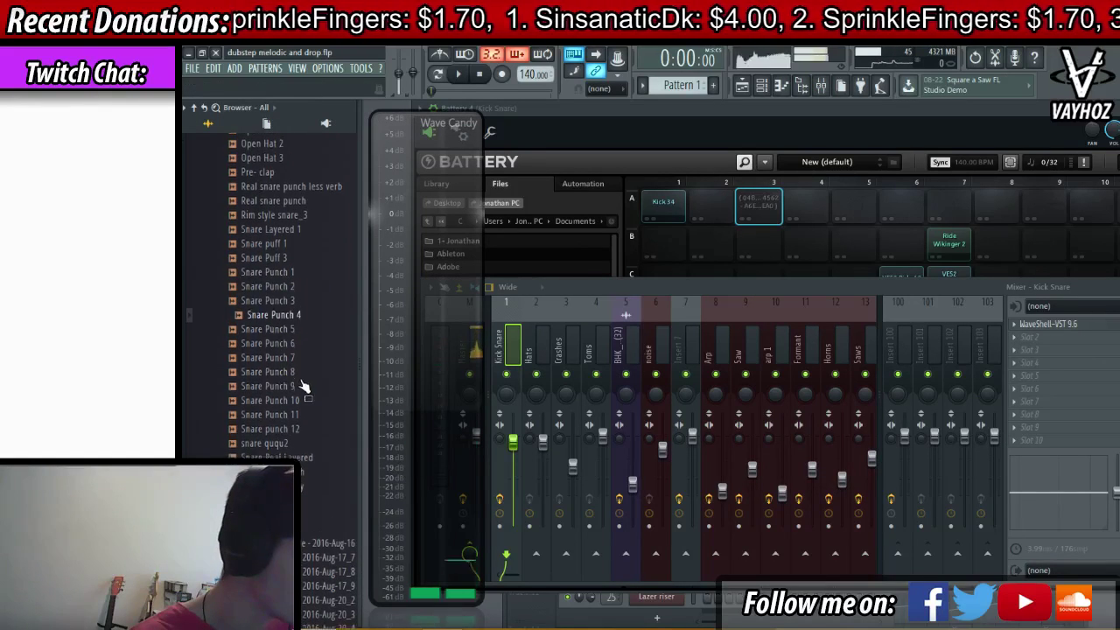
scroll(281, 310, "down", 6)
scroll(284, 315, "down", 9)
scroll(306, 399, "up", 1)
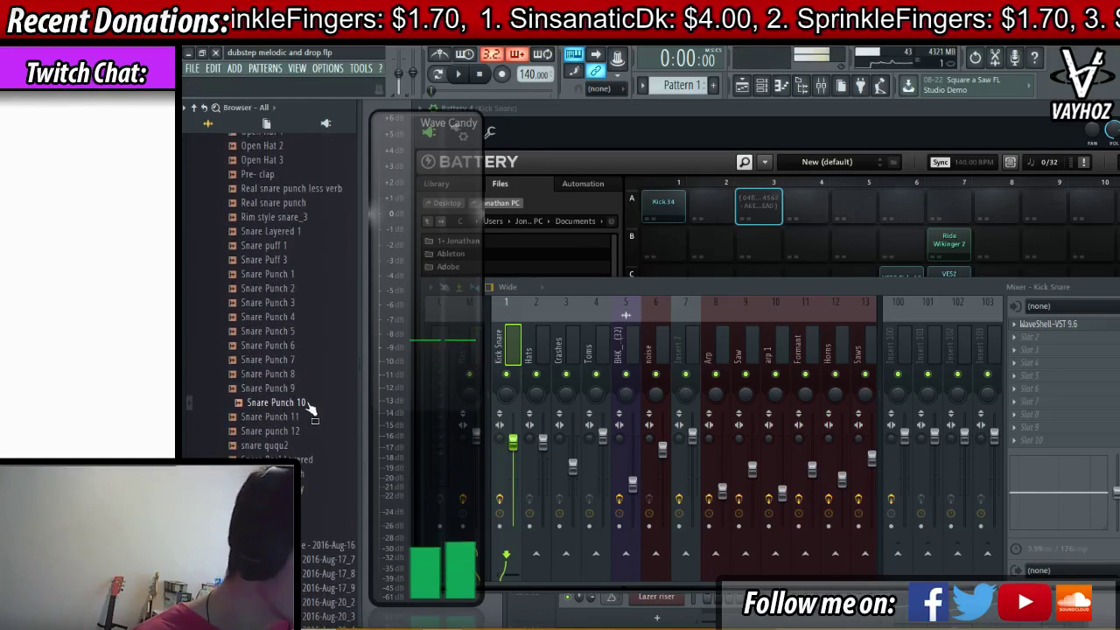
left_click(287, 390)
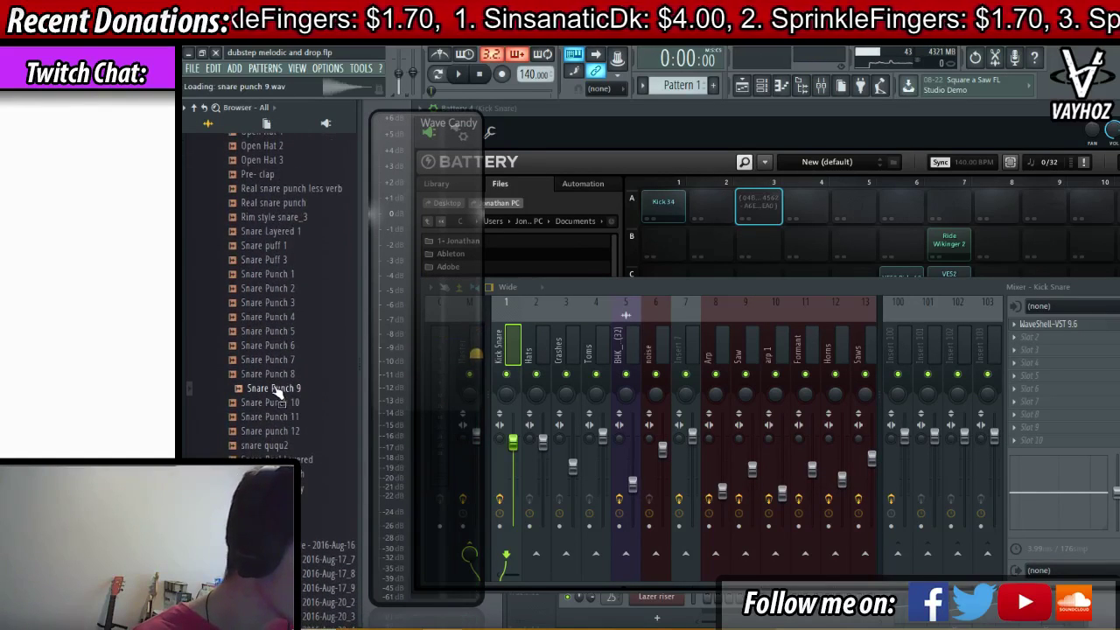
left_click_drag(277, 391, 766, 208)
- Switch off the Volume Envelope of the Snare Punch 9 cell and play the song to hear the snare
key("space")
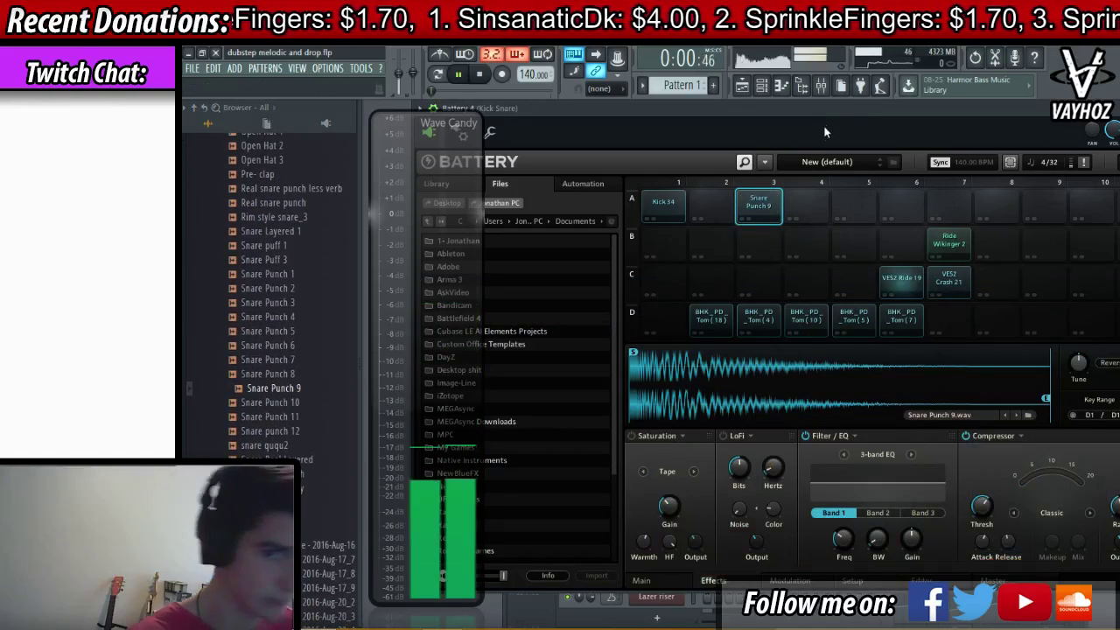
left_click(642, 580)
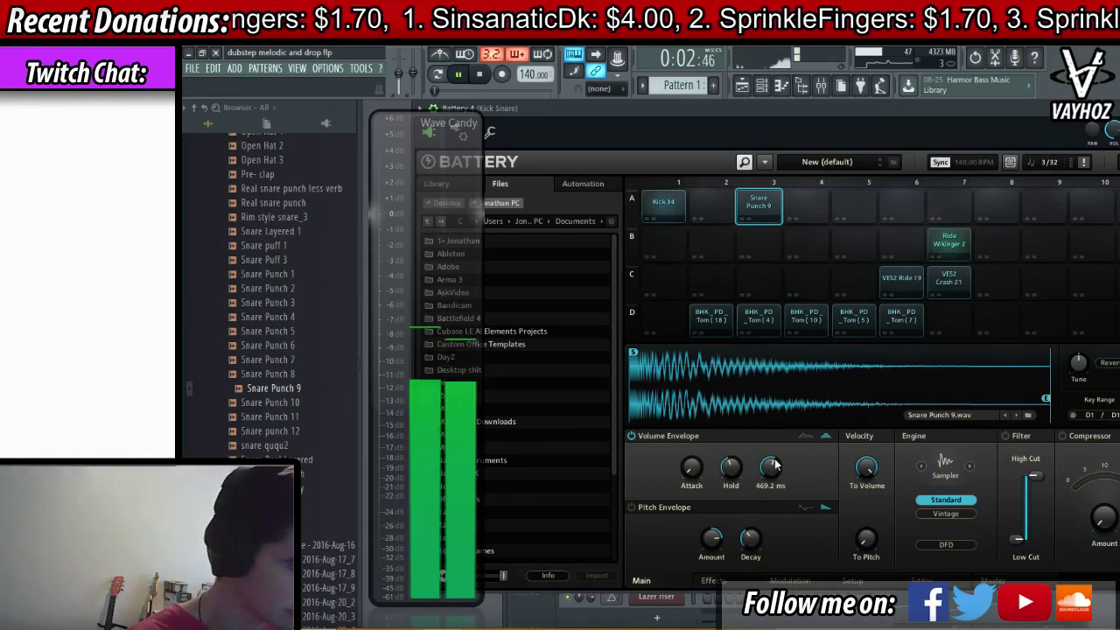
key("space")
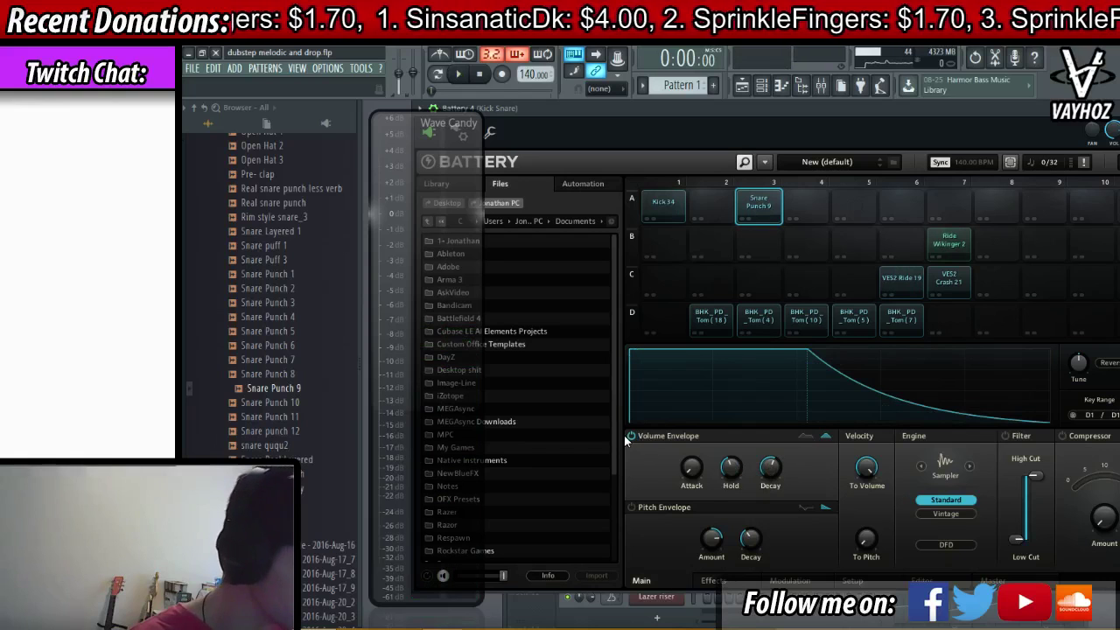
key("space")
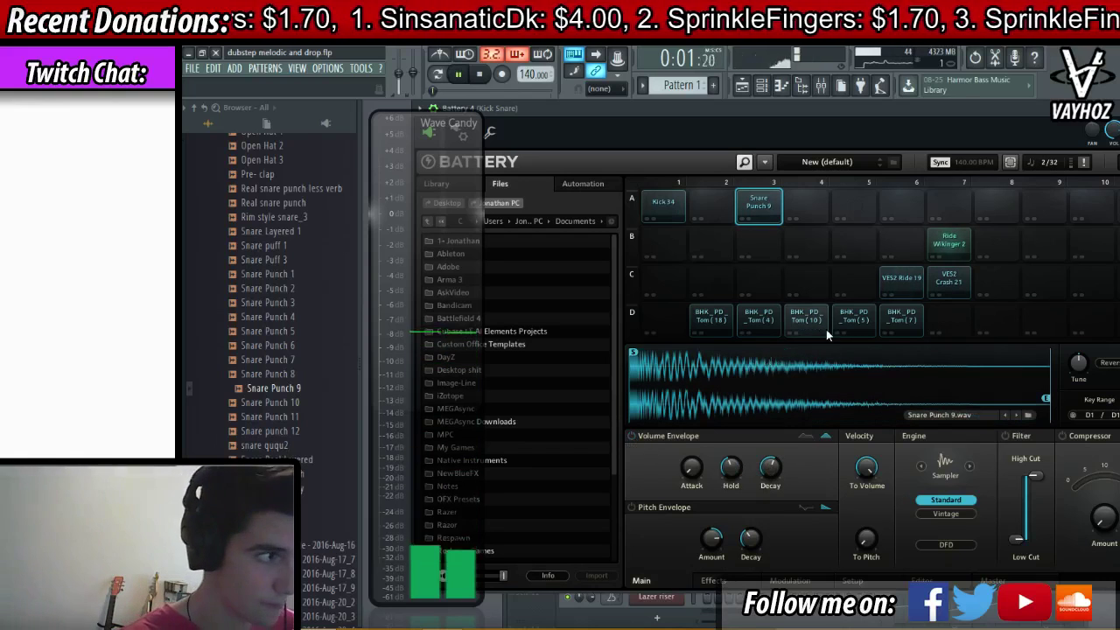
- Remove the WaveShell-VST 9.6 effect from the first slot of the Kick Snare mixer track
key("F9")
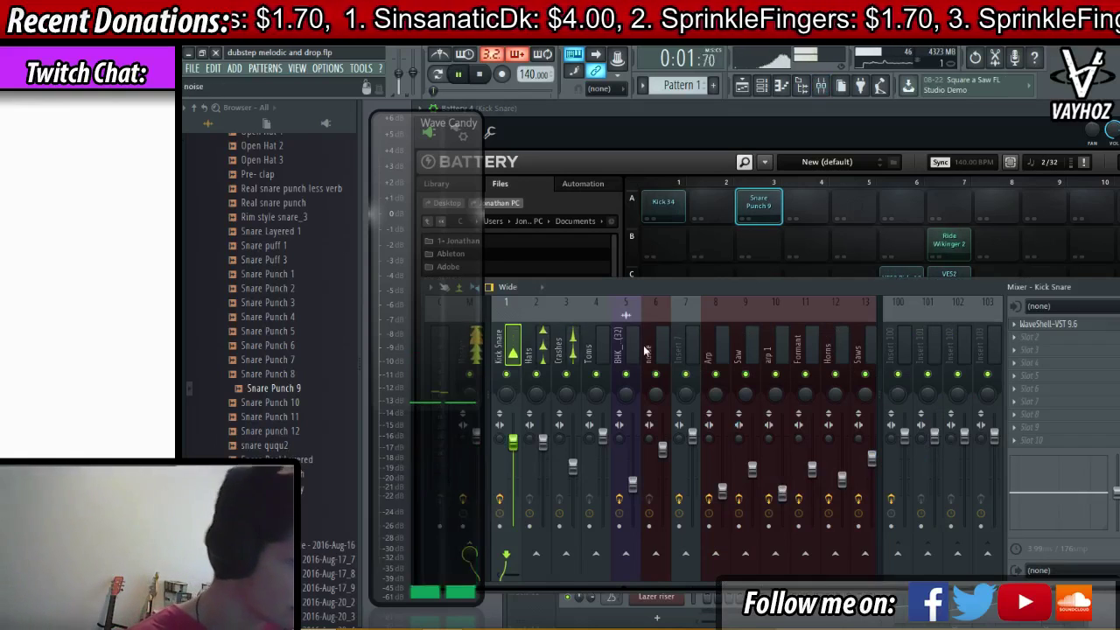
left_click(1016, 325)
left_click(1054, 337)
left_click(966, 91)
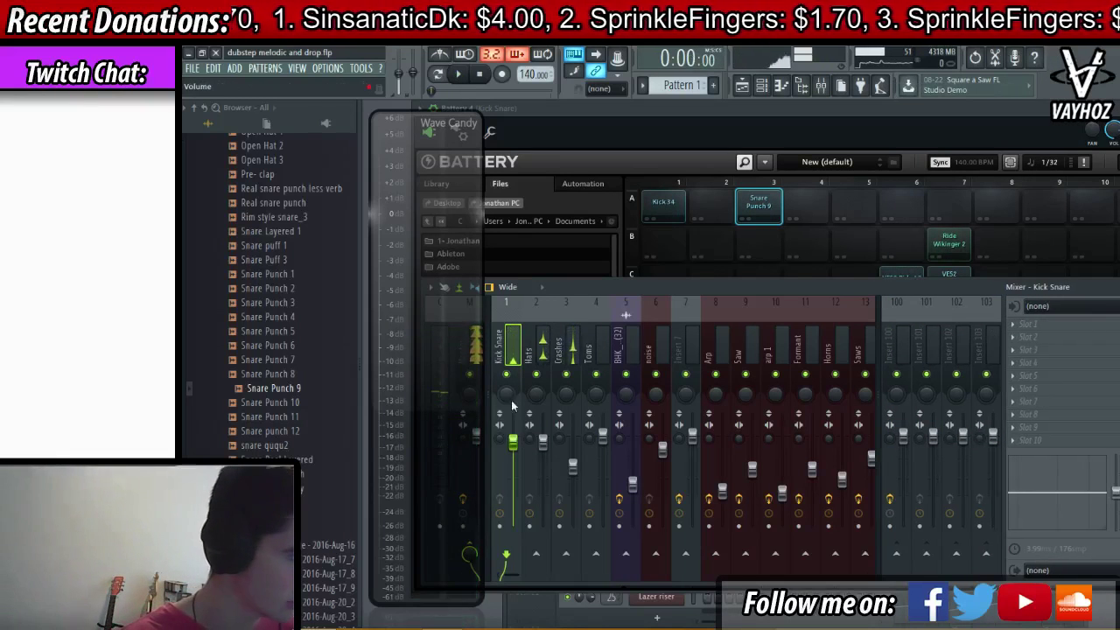
- Remove iZotope Ozone 6 and Wave Candy from the Master track's effect slots
key("space")
left_click_drag(477, 343, 429, 345)
left_click(469, 349)
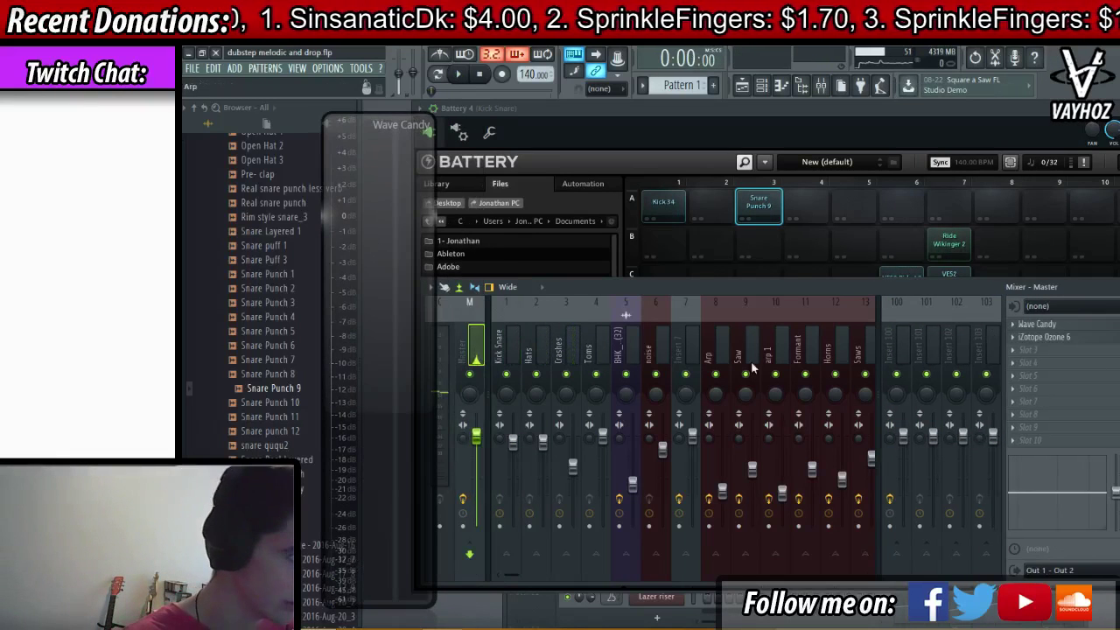
left_click(1021, 343)
left_click(961, 91)
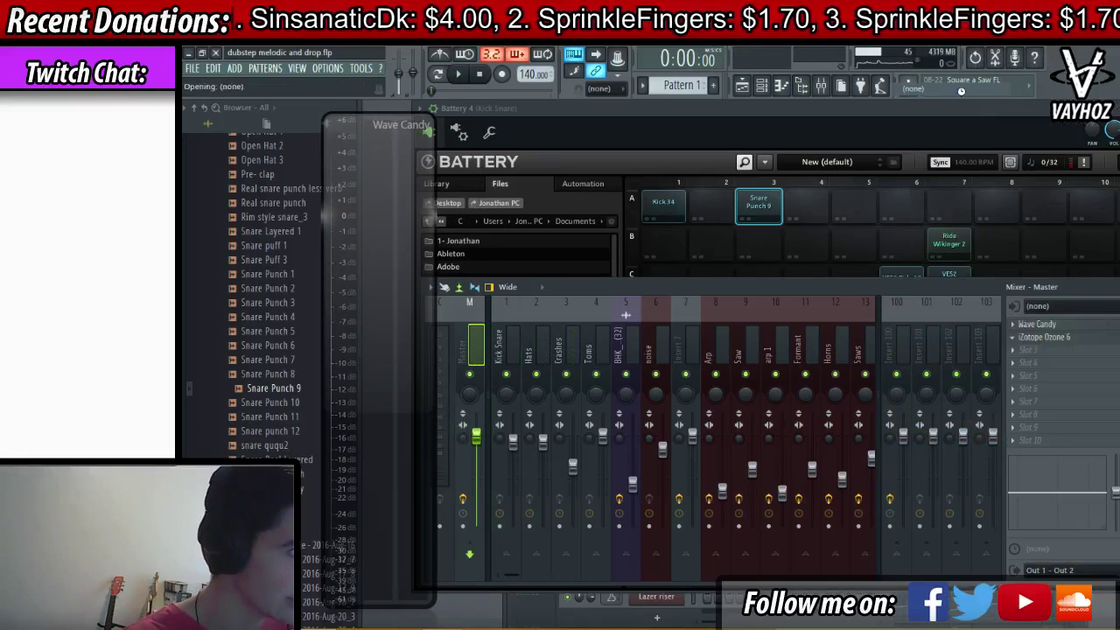
key("space")
left_click(1019, 326)
left_click(1037, 331)
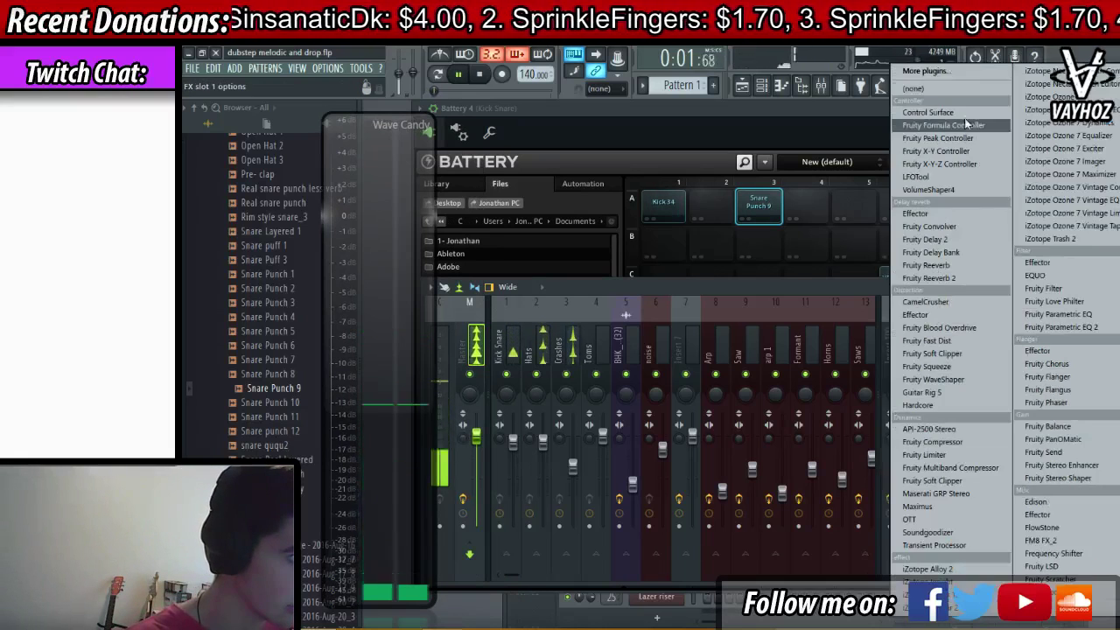
left_click(945, 90)
- Solo the Kick Snare mixer track and load Fruity Parametric EQ 2 into its first effect slot
left_click(508, 345)
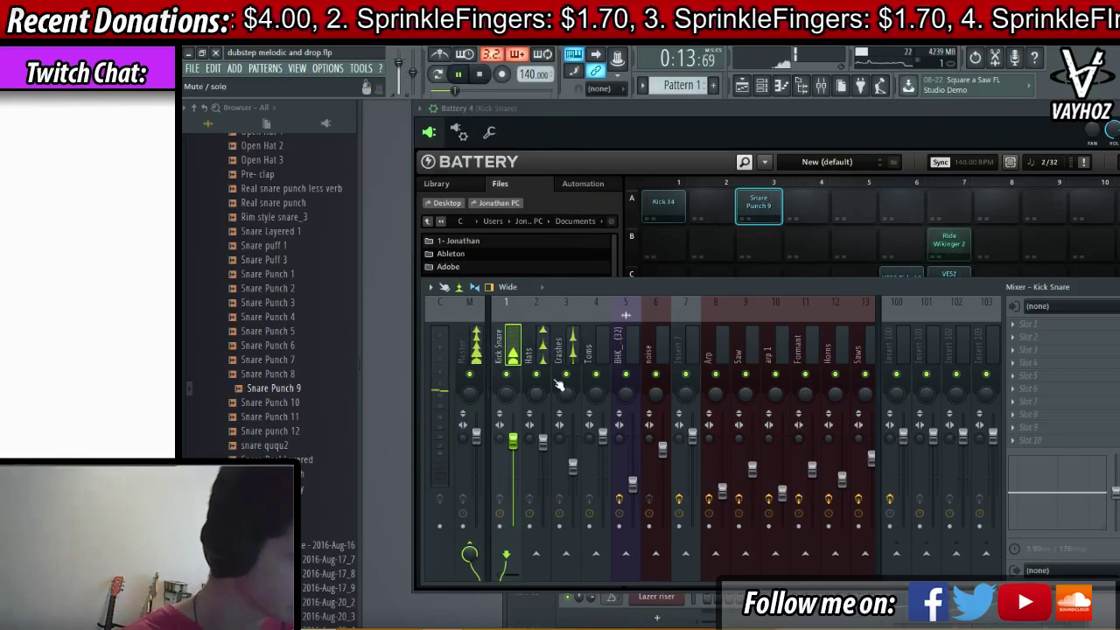
key("space")
left_click(1028, 324)
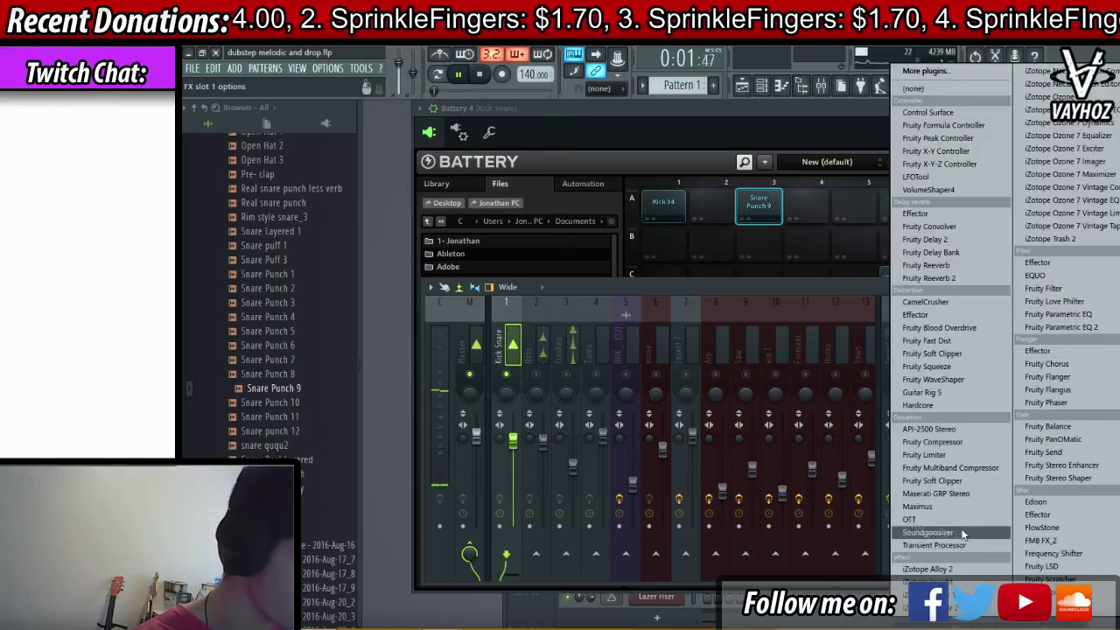
left_click(1060, 326)
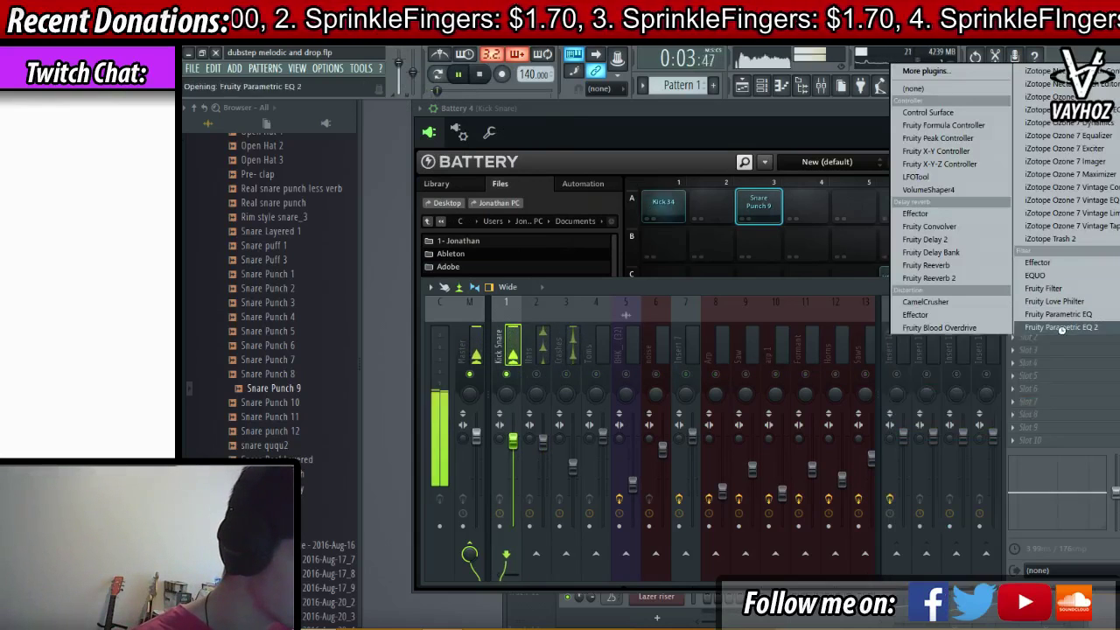
left_click_drag(748, 306, 905, 291)
- Reset the Kick Snare track's volume fader and bring the Mixer back in front of the EQ window
right_click(515, 441)
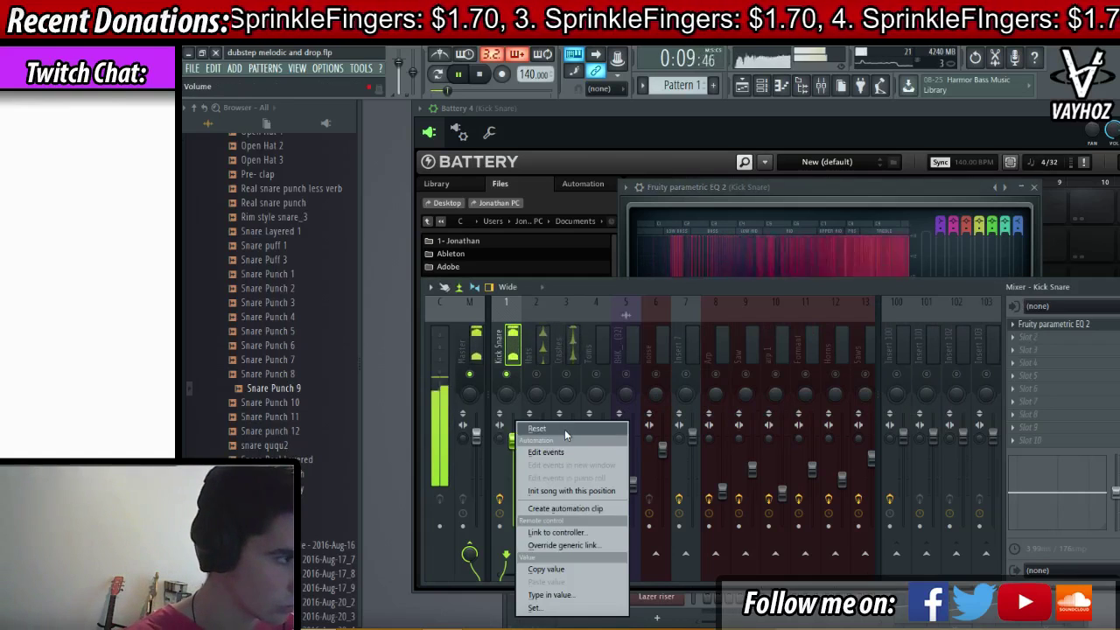
left_click(564, 430)
left_click(884, 194)
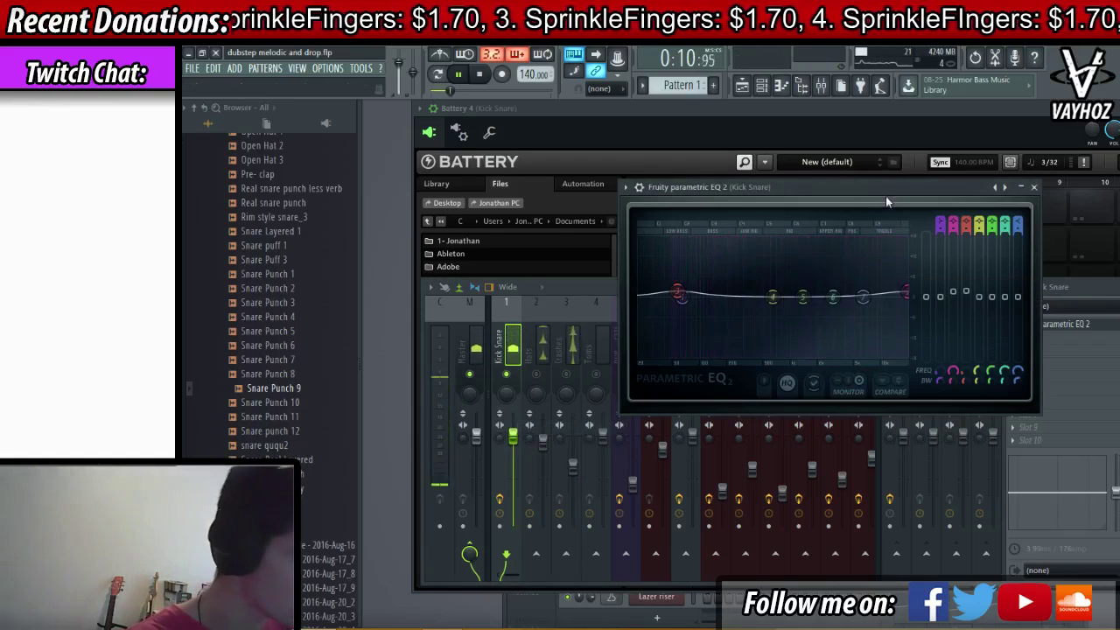
left_click(851, 124)
key("F9")
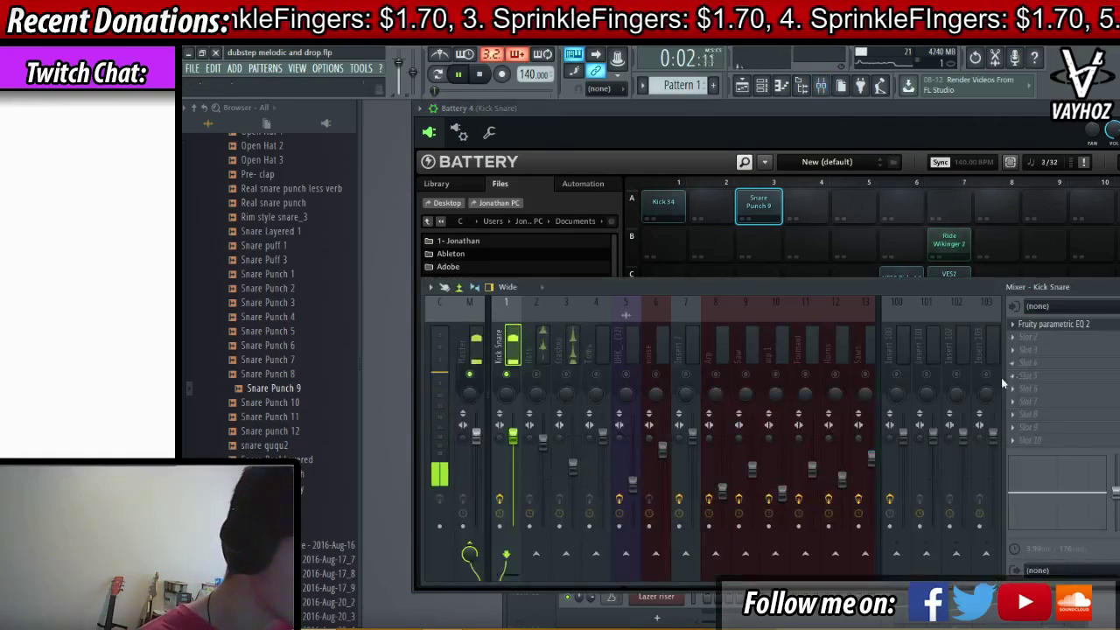
- Open the Kick Snare track's Fruity Parametric EQ 2, set its main level to about -0.2 dB, and close the EQ
left_click(1057, 307)
left_click(1066, 320)
left_click(1062, 324)
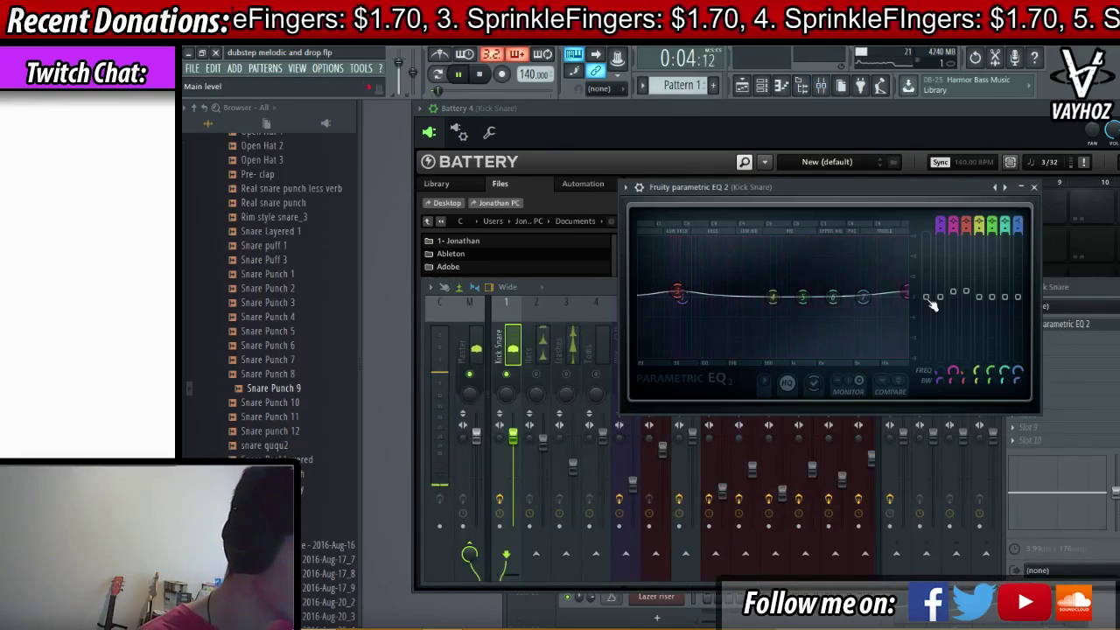
left_click_drag(927, 297, 927, 287)
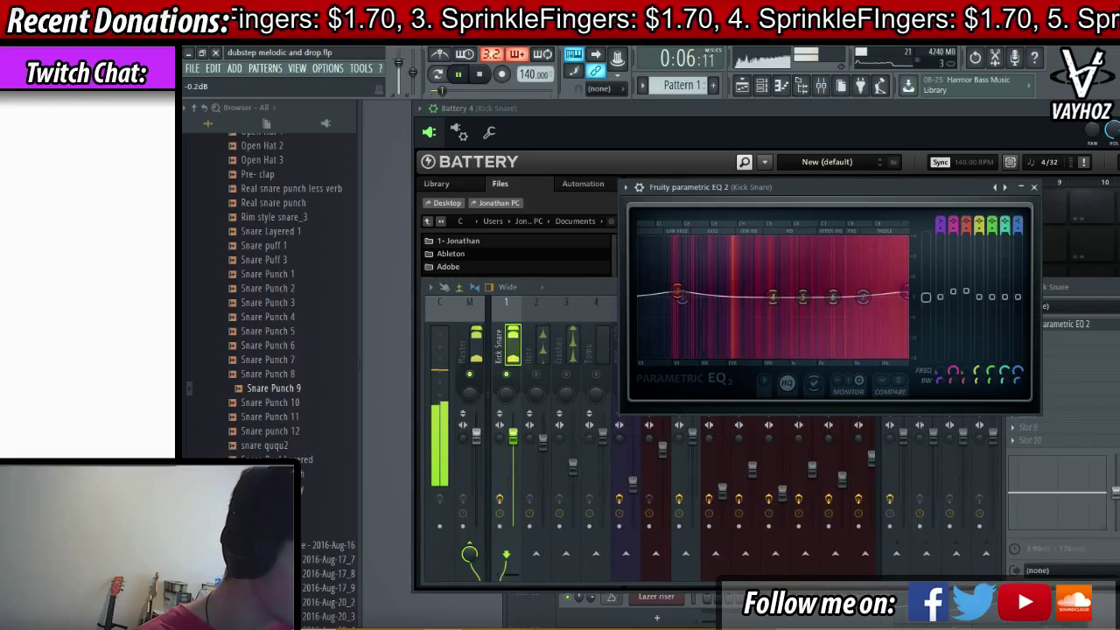
key("Escape")
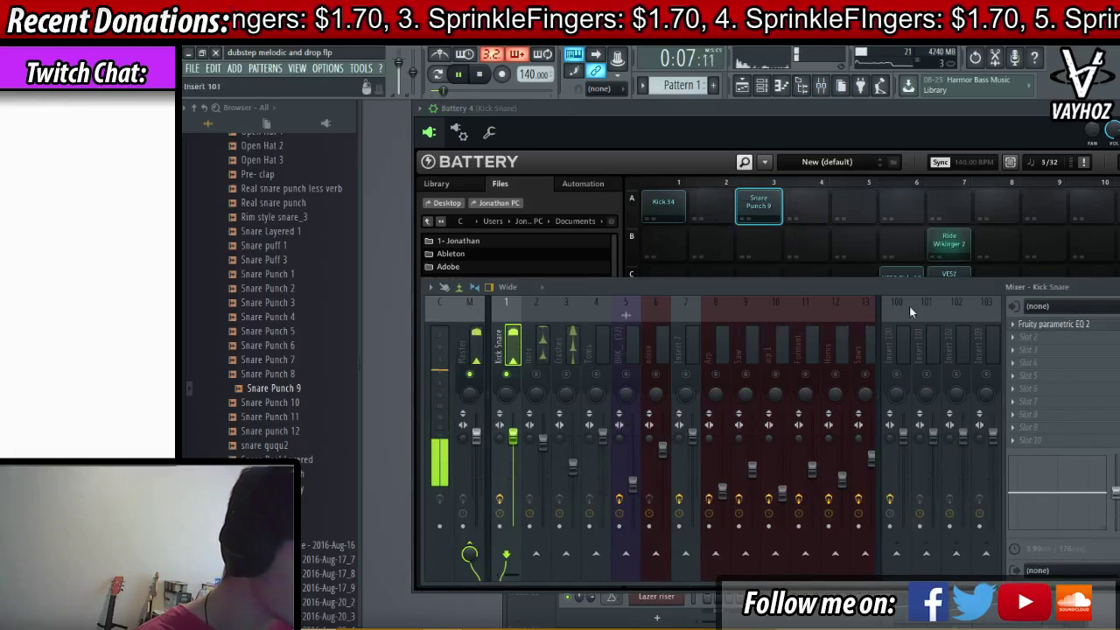
- Enable the Hats, Crashes and Toms mixer tracks and lower the Hats and Crashes volume faders slightly
left_click(567, 376)
left_click(565, 356)
left_click(544, 354)
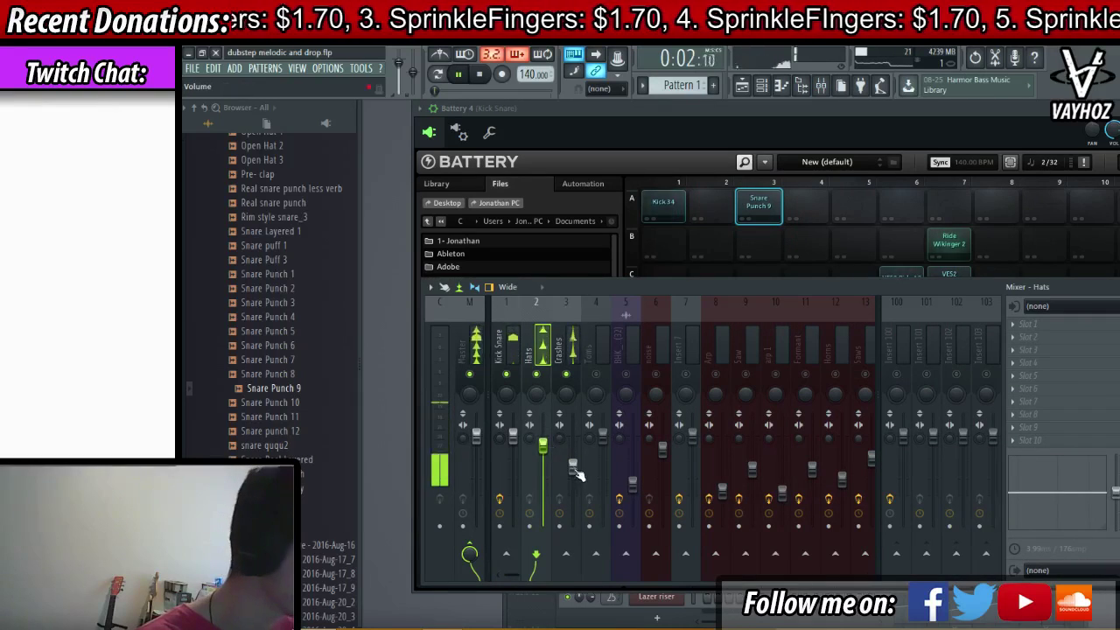
left_click_drag(573, 469, 574, 475)
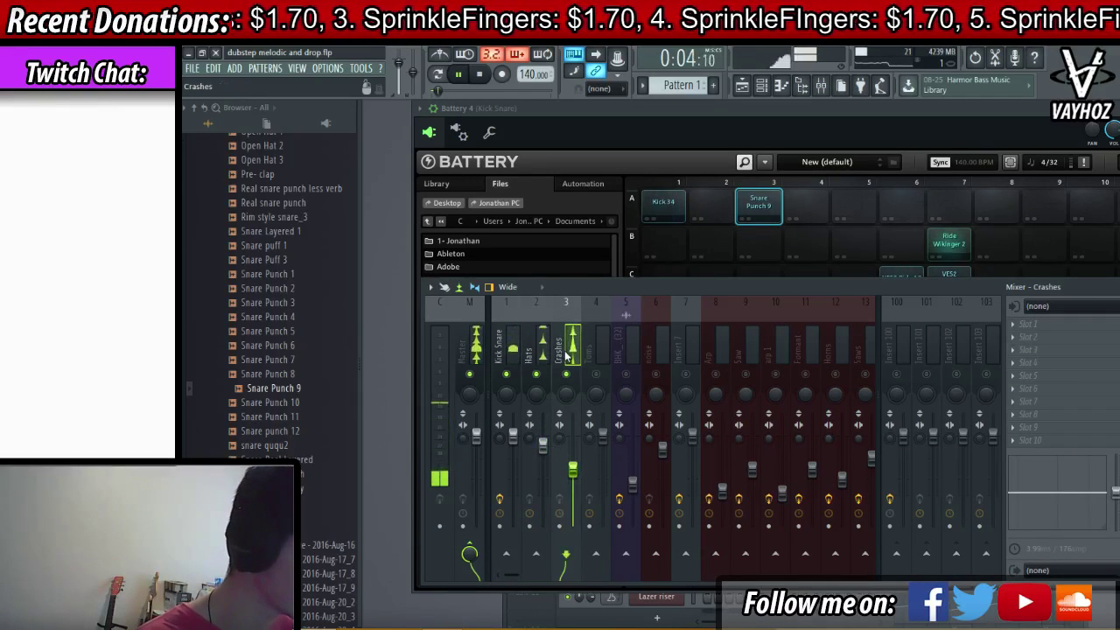
left_click_drag(601, 374, 640, 378)
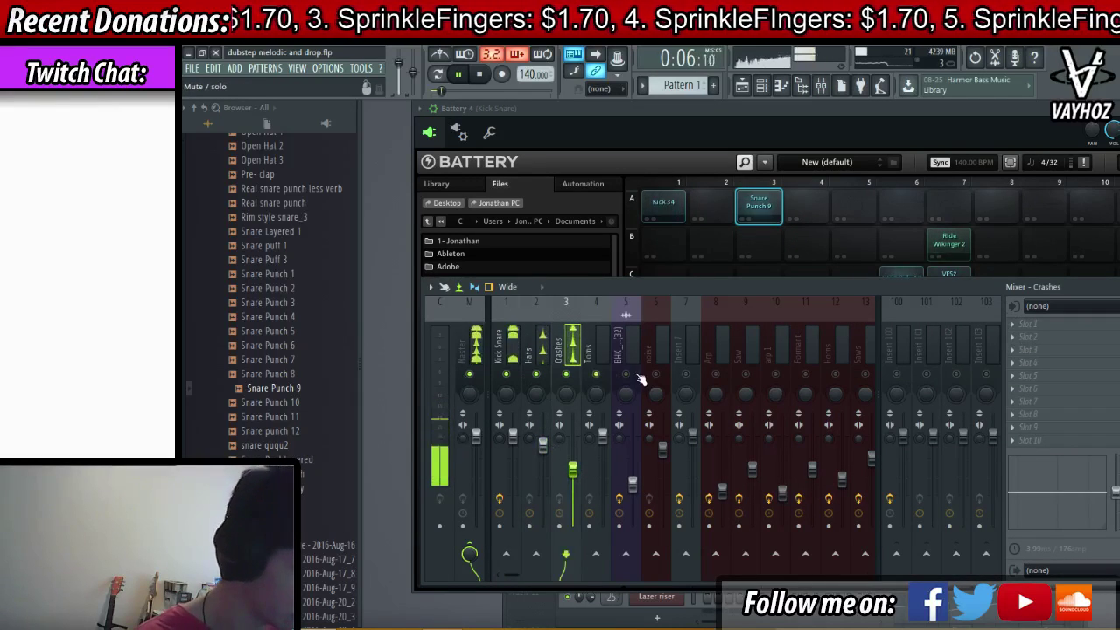
- Unmute Track 3 in the Playlist so it plays along with Track 2
key("F5")
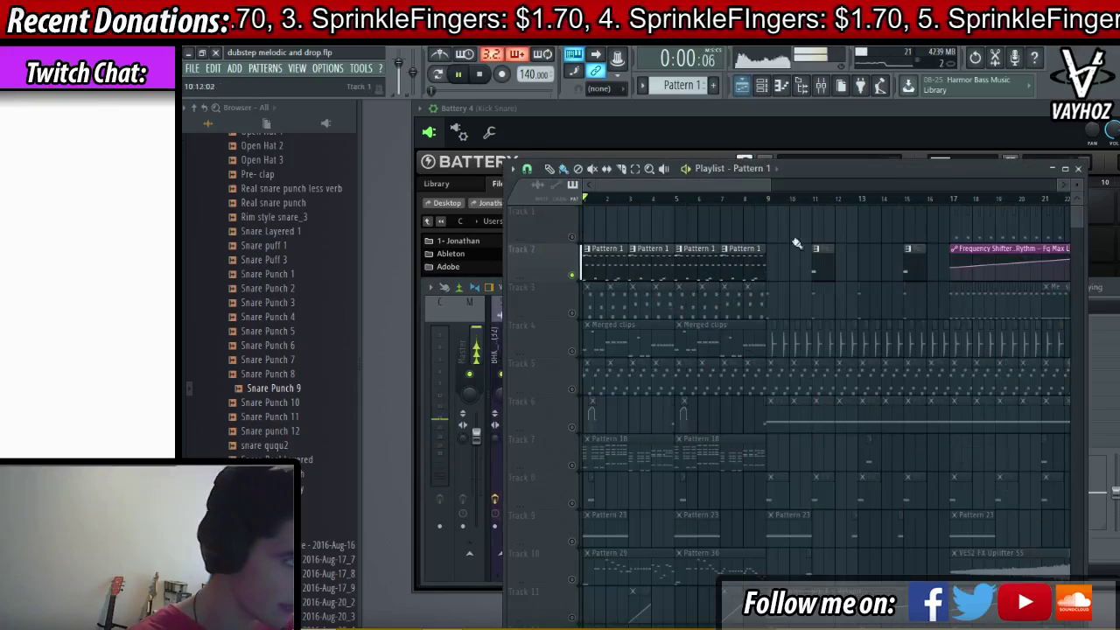
left_click(572, 313)
scroll(661, 305, "down", 2)
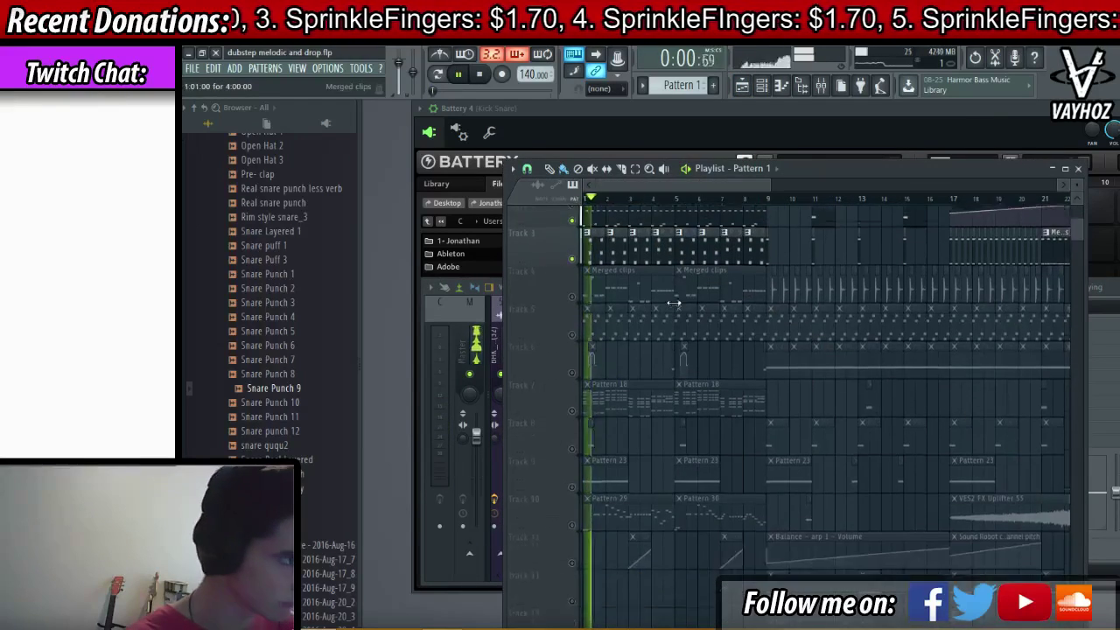
- Enable the remaining mixer tracks and lower the faders of Horns and Arp, with Arp at about -18.3 dB
key("F9")
left_click(730, 344)
left_click(716, 350)
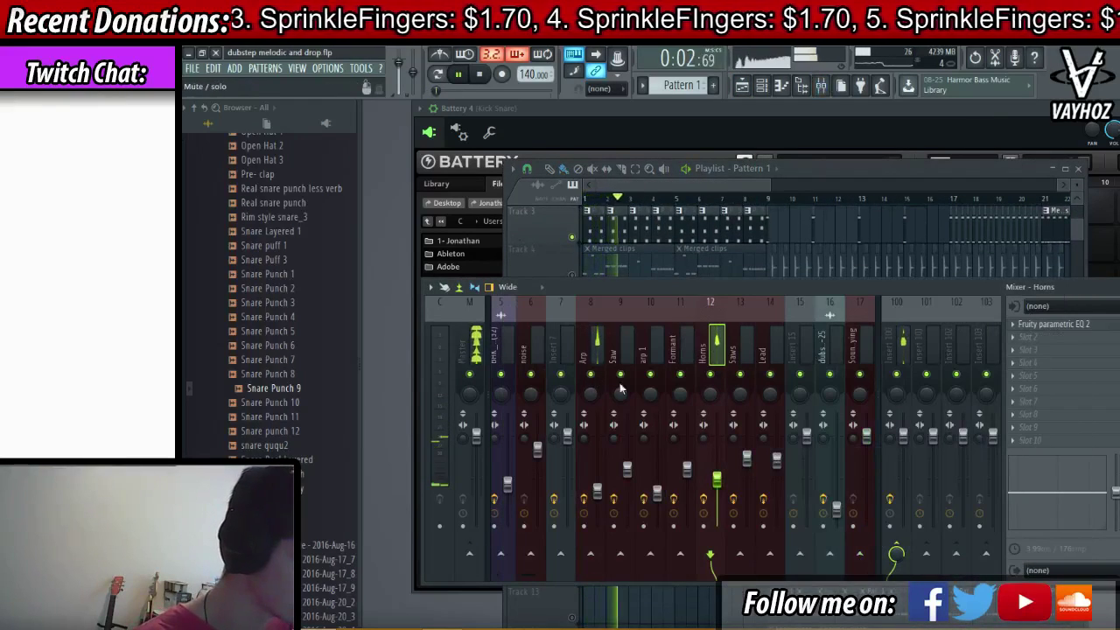
left_click(598, 491)
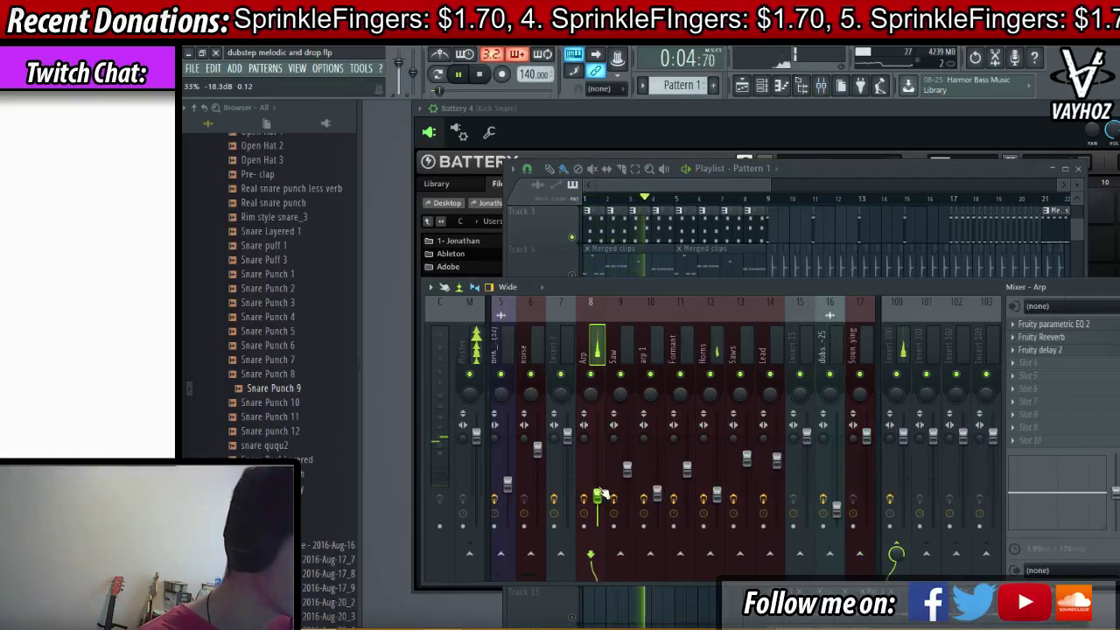
- Unmute Track 4 in the Playlist, open its Merged clips pattern and show the Saw channel's notes in the Piano roll
left_click(679, 182)
scroll(673, 186, "up", 3)
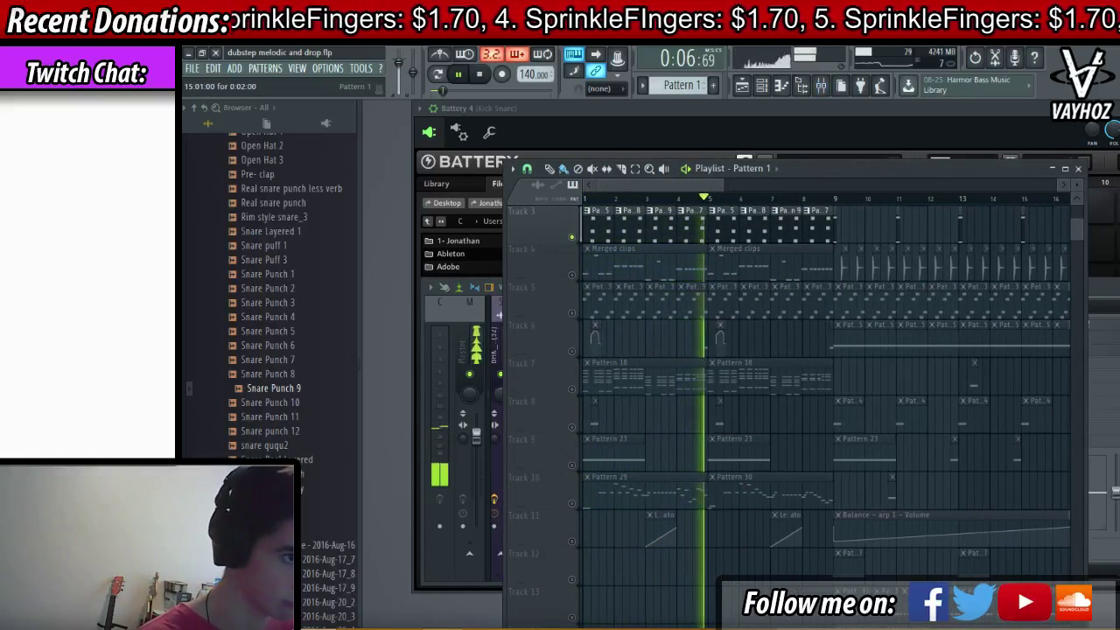
left_click(573, 276)
key("space")
double_click(604, 276)
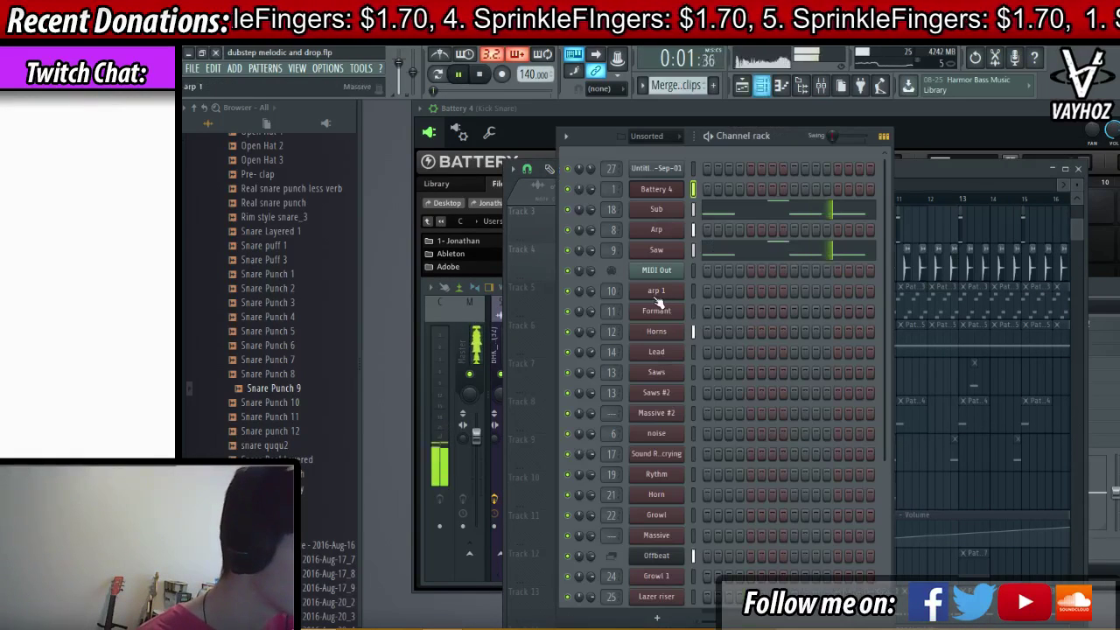
left_click(798, 255)
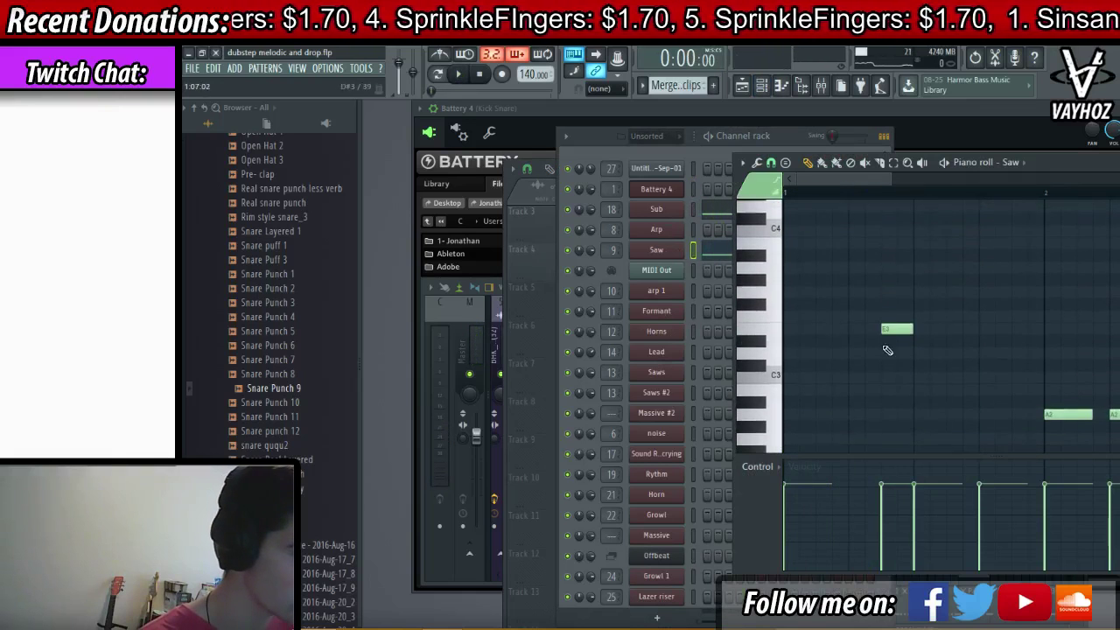
- Rework bar 1 of the Saw part into eight evenly spaced short E2 notes
key("space")
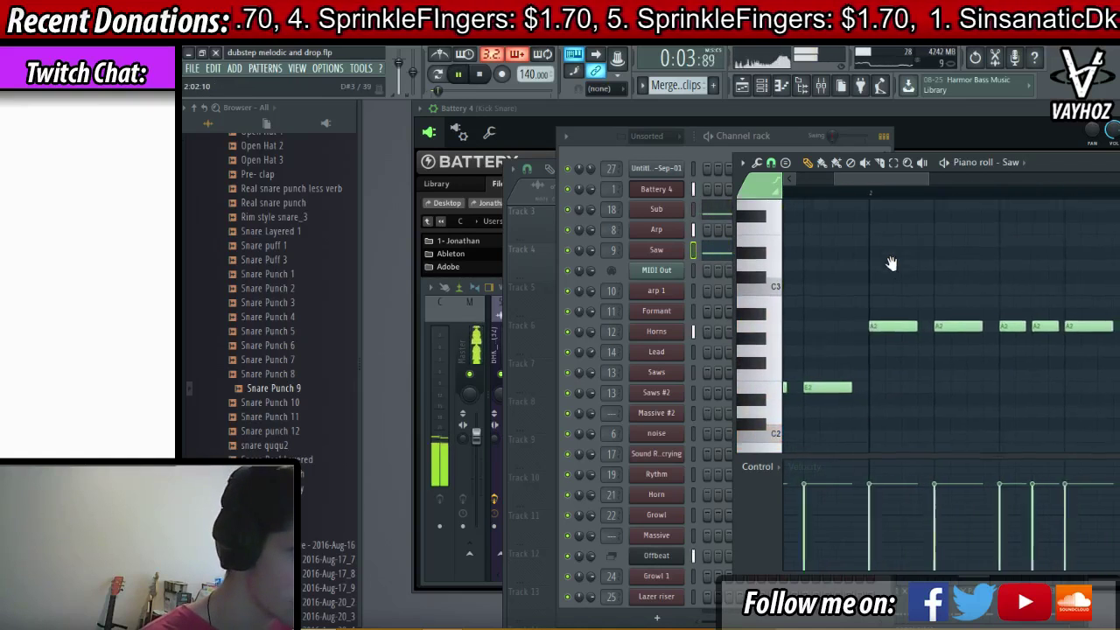
left_click_drag(1022, 378, 809, 357)
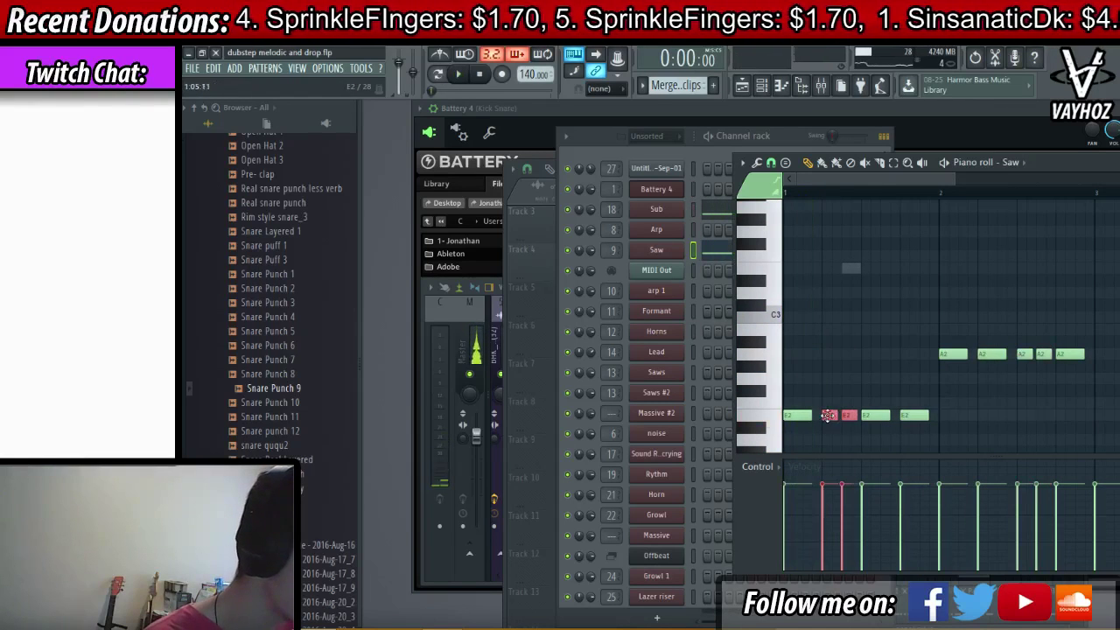
key("space")
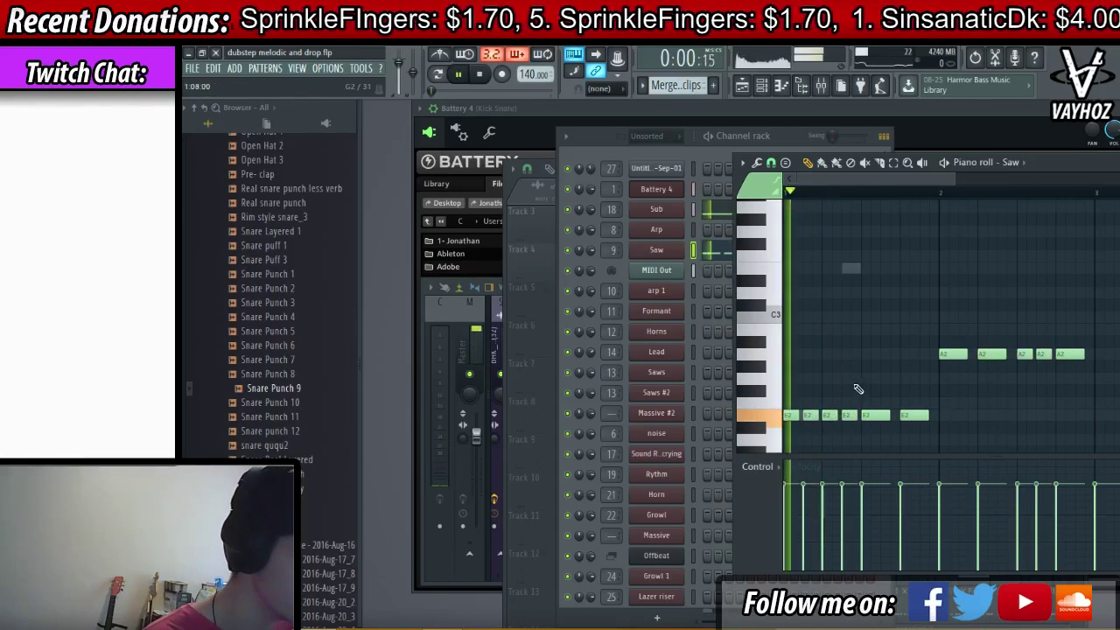
right_click(874, 416)
right_click(914, 415)
mouse_move(866, 408)
left_mouse_down()
mouse_move(852, 428)
mouse_move(787, 415)
mouse_move(868, 414)
left_mouse_up()
key("space")
key("space")
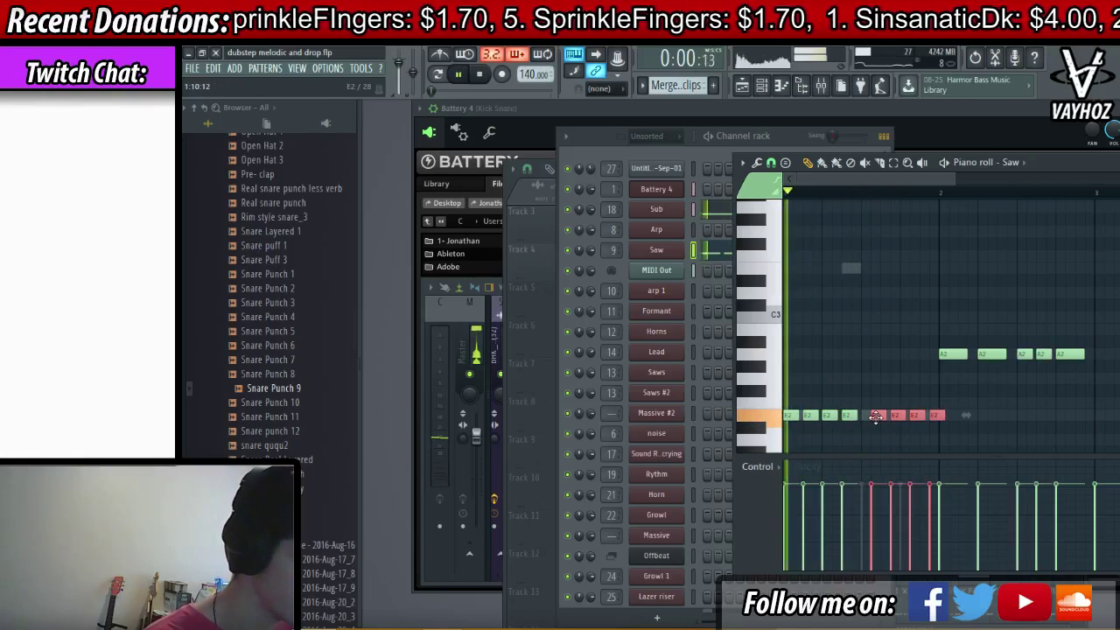
left_click(872, 392, "ctrl")
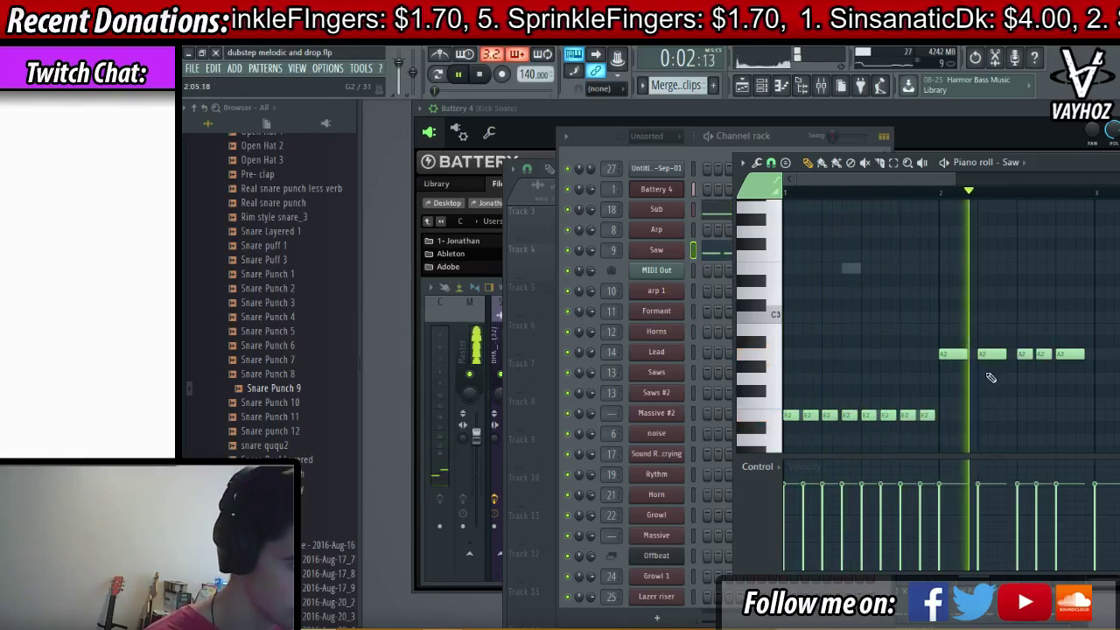
- Replace the long A2 notes in bar 2 of the Saw part so it holds eight short, even A2 notes
right_click(948, 357)
left_click(948, 356)
left_click(967, 355)
right_click(989, 354)
left_click(988, 355)
left_click(1006, 354)
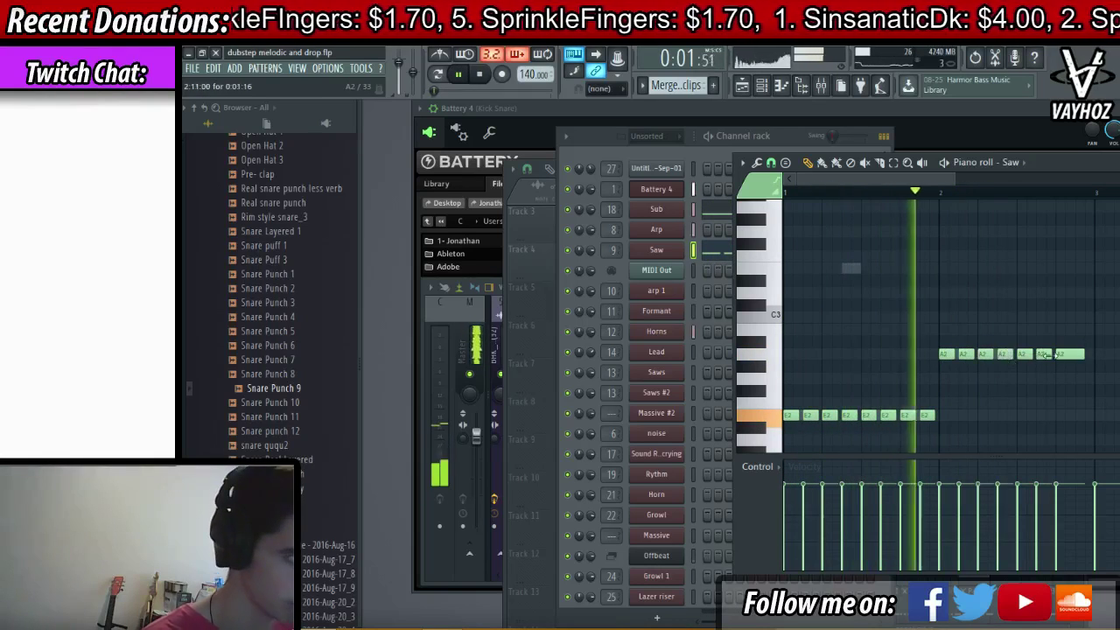
right_click(1063, 356)
left_click(1061, 356)
left_click(1082, 354)
left_click_drag(1109, 336, 813, 435)
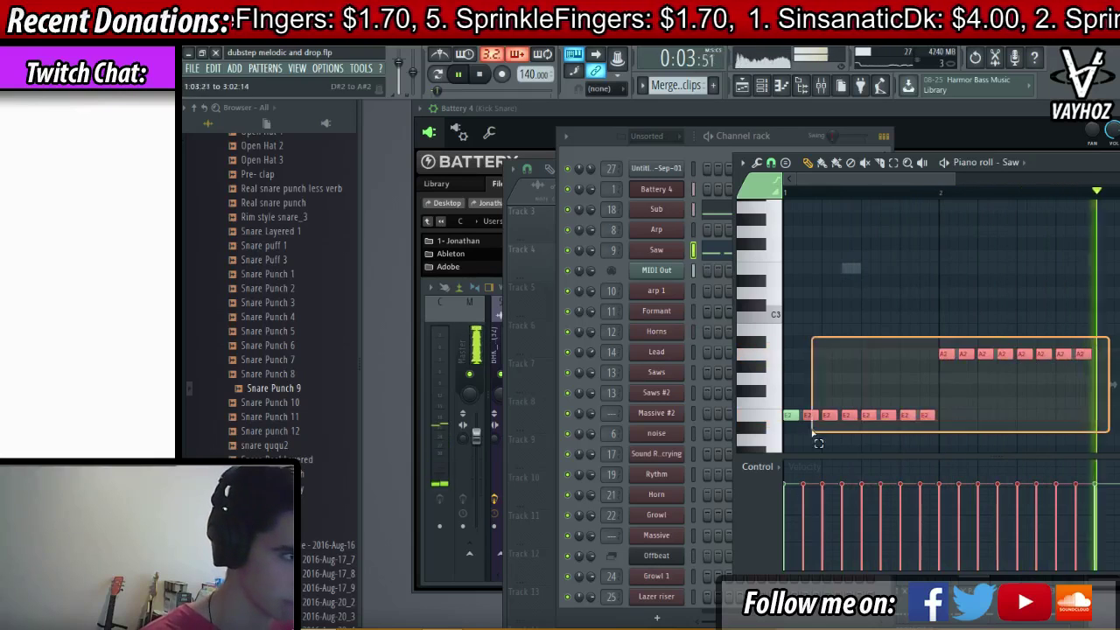
left_click(1102, 302, "ctrl")
- Turn bar 3 of the Saw part into eight short C2 notes and bar 4 into eight short G2 notes
scroll(1104, 315, "down", 3)
scroll(1104, 341, "up", 1)
key("space")
right_click(1104, 353)
scroll(1104, 358, "down", 1)
key("space")
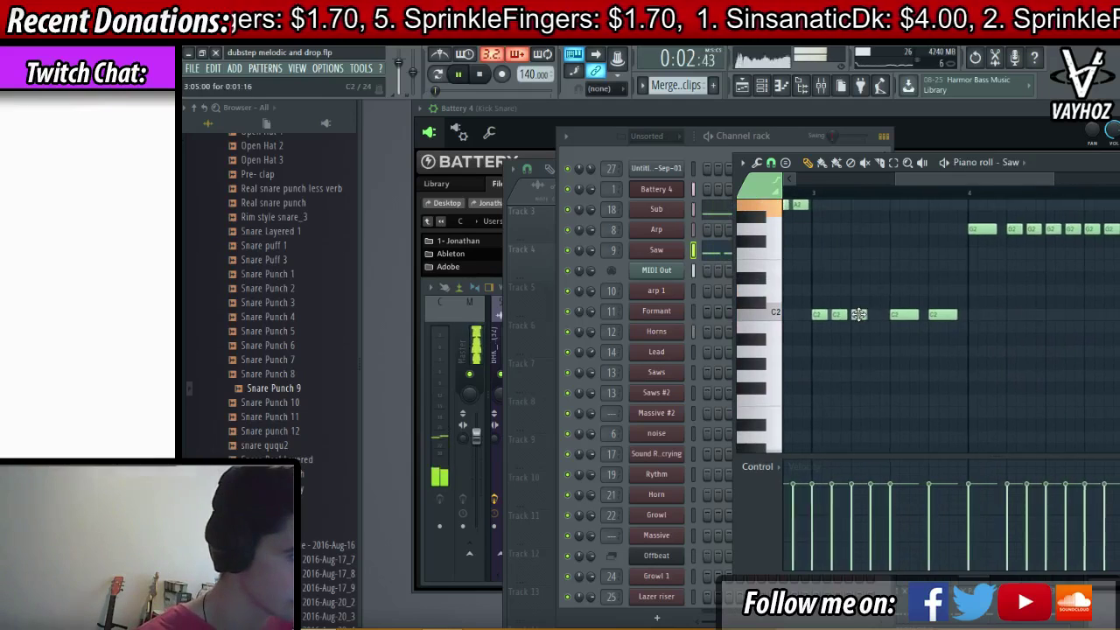
scroll(888, 346, "up", 2)
left_click_drag(899, 370, 889, 370)
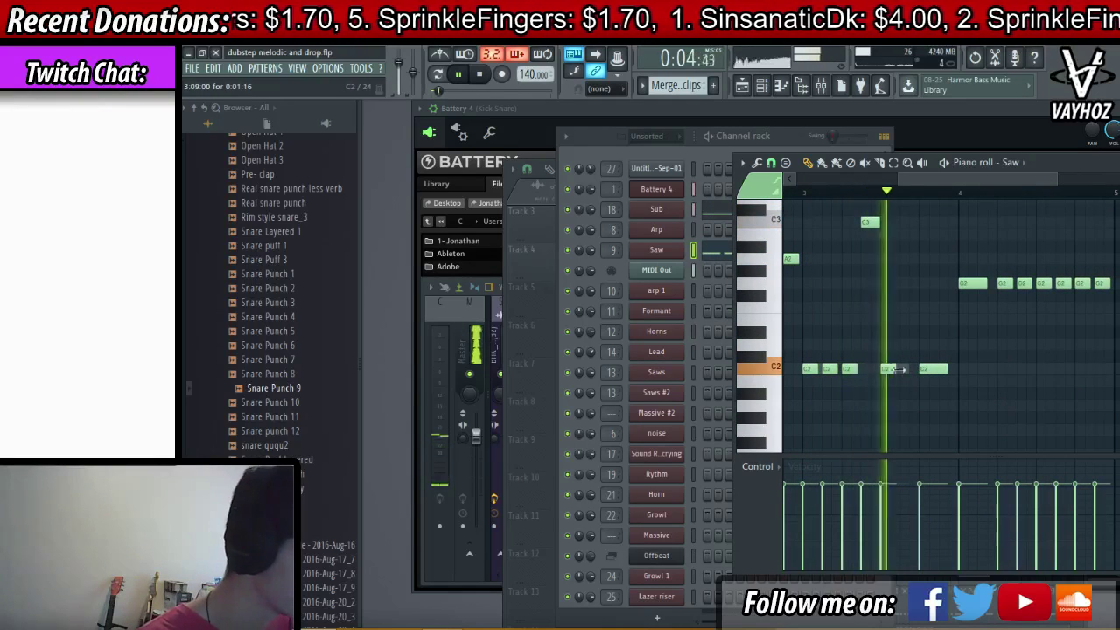
left_click(907, 370)
right_click(935, 371)
left_click(928, 370)
left_click(946, 369)
right_click(870, 223)
left_click(867, 368)
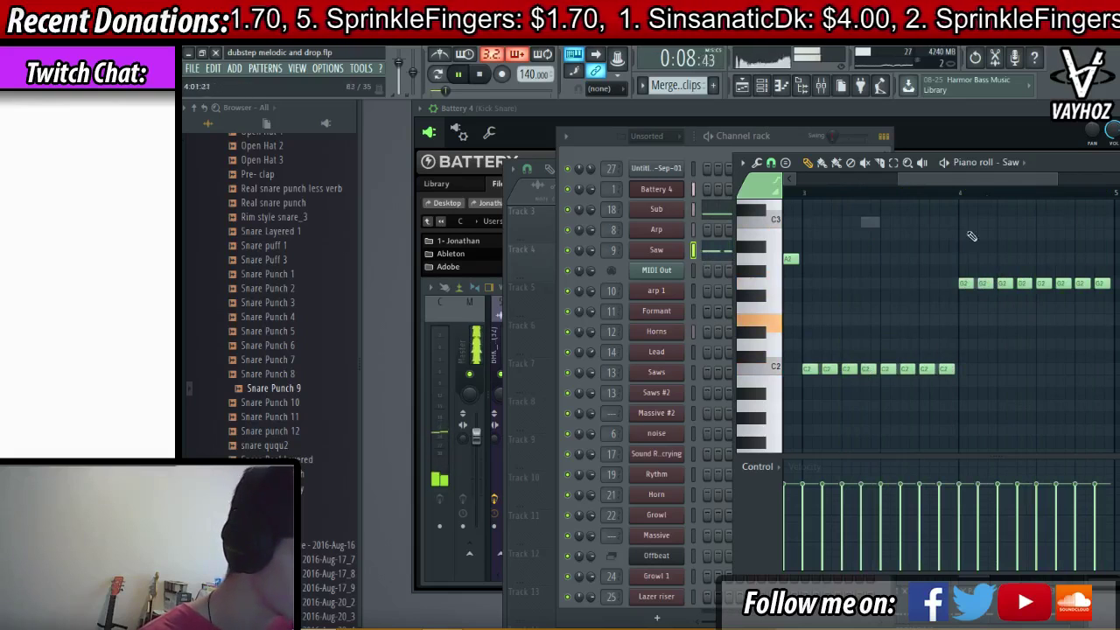
- Copy all of the Saw notes and paste them into the Sub channel in place of its existing notes
left_click_drag(959, 180, 788, 180)
key("ctrl+a")
left_click(730, 248)
left_click(792, 212)
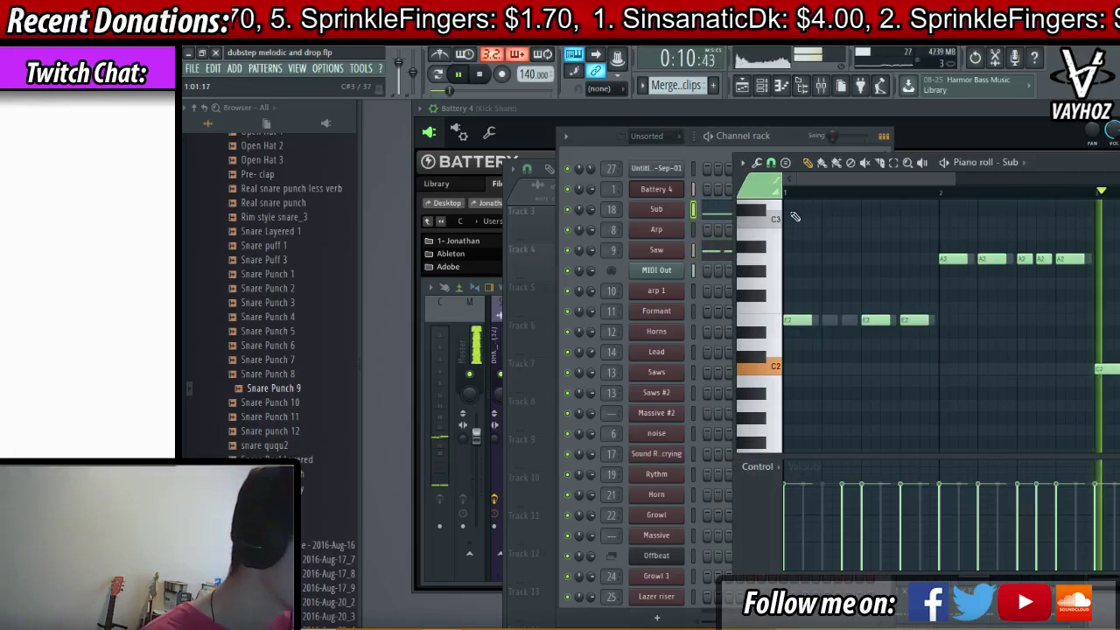
key("ctrl+a")
key("Delete")
key("ctrl+v")
key("space")
key("space")
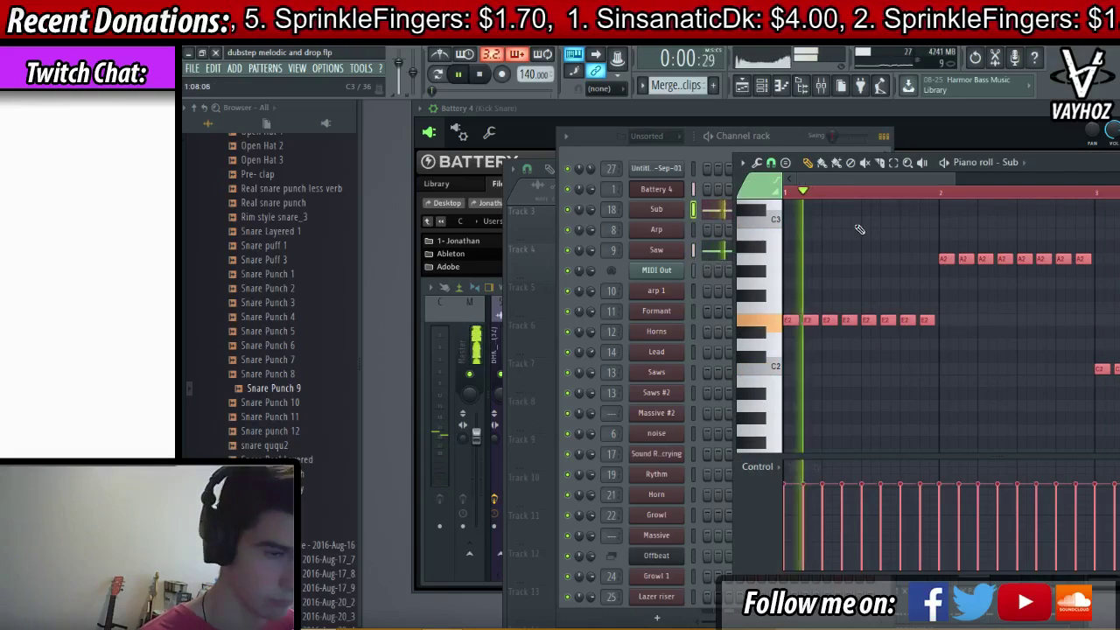
- Raise the last A2 note of bar 2 in the Sub part by an octave to A3
left_click_drag(879, 329, 809, 410)
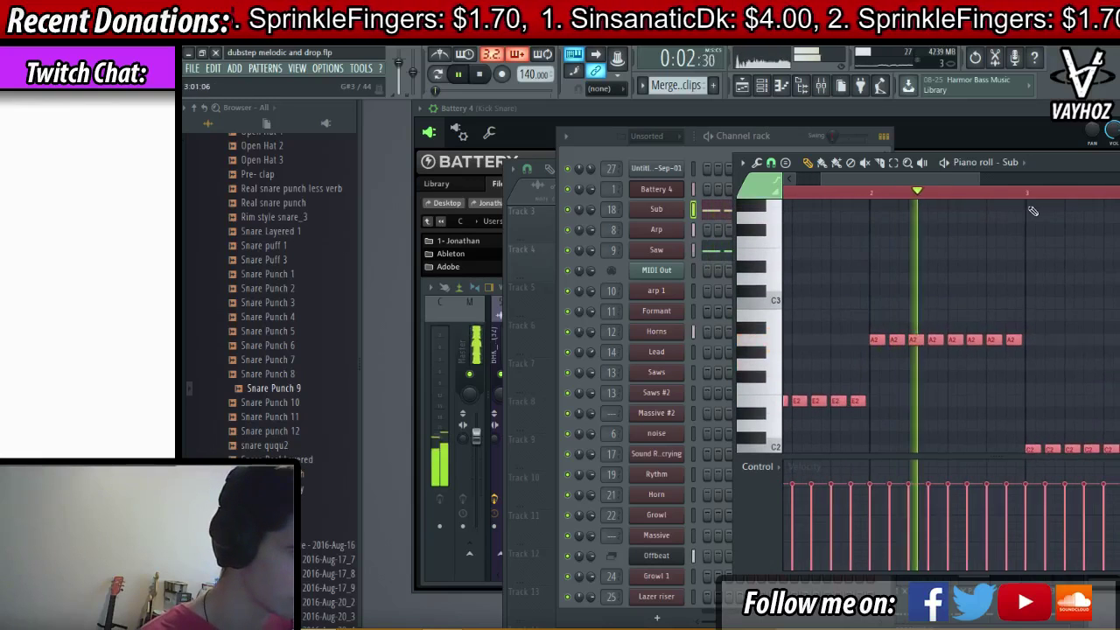
left_click(1050, 200, "ctrl")
key("space")
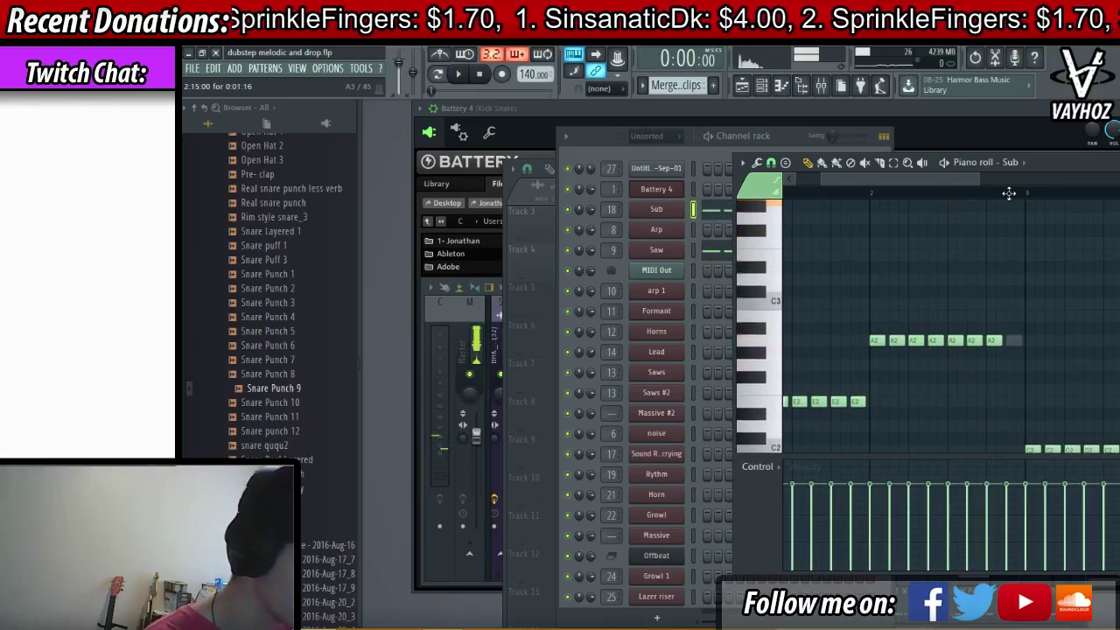
left_click_drag(1009, 193, 391, 227)
key("space")
left_click(1006, 194)
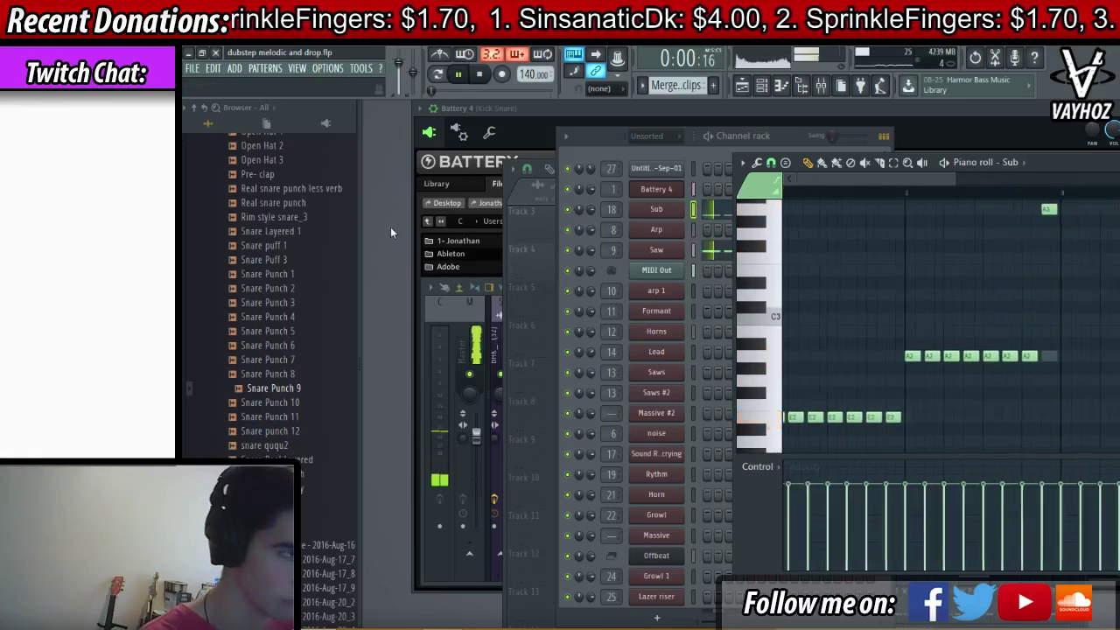
- Open the Saw channel's Piano roll and raise its last A2 note of bar 2 to A3
left_click(719, 250)
left_click(763, 250)
left_click_drag(1082, 357, 1083, 219)
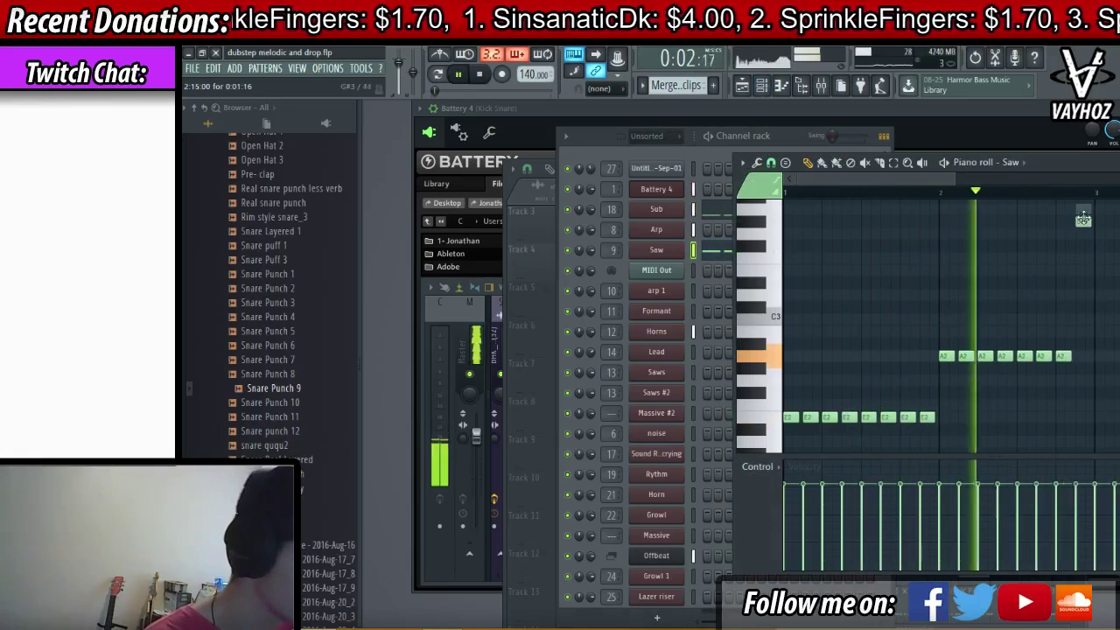
key("F9")
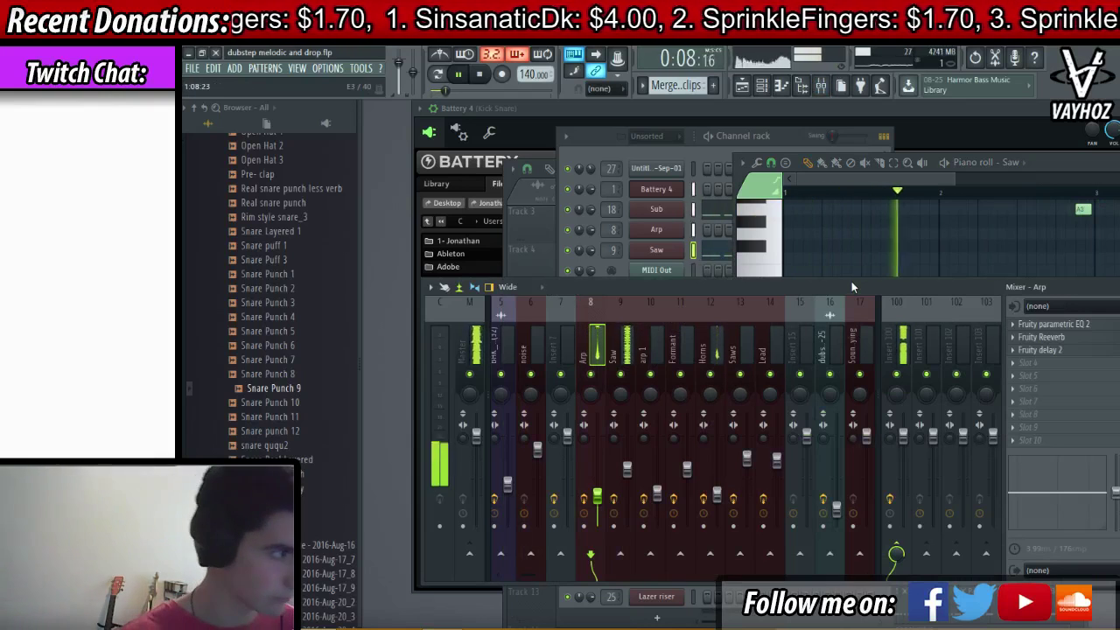
key("F9")
key("F9")
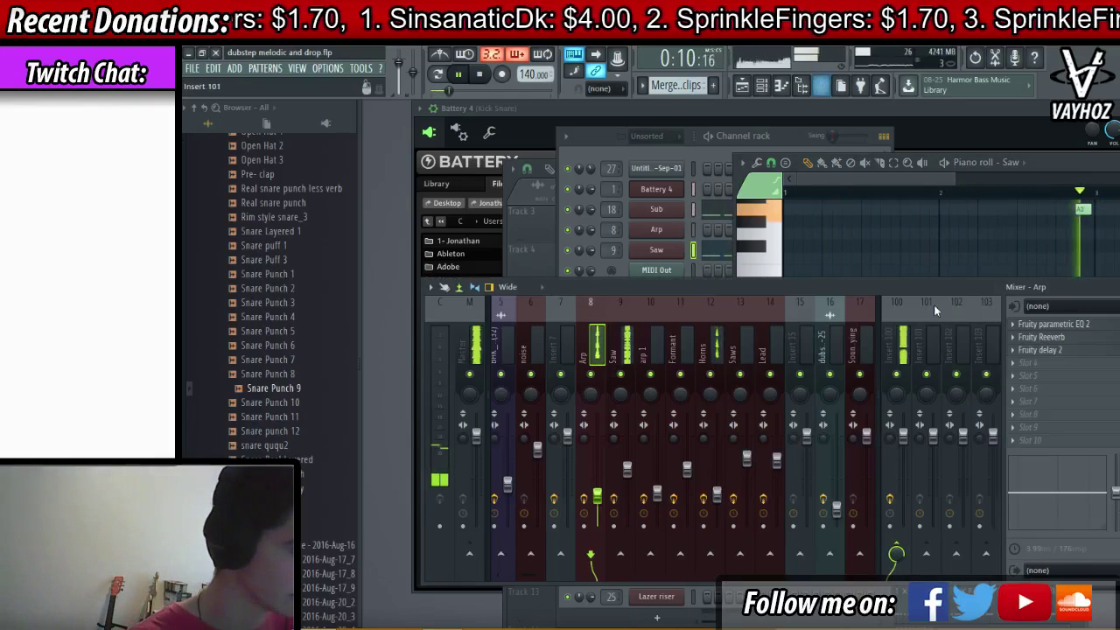
- Solo Track 5 in the Playlist and open its Pattern 13 in the arp 1 Piano roll
key("F5")
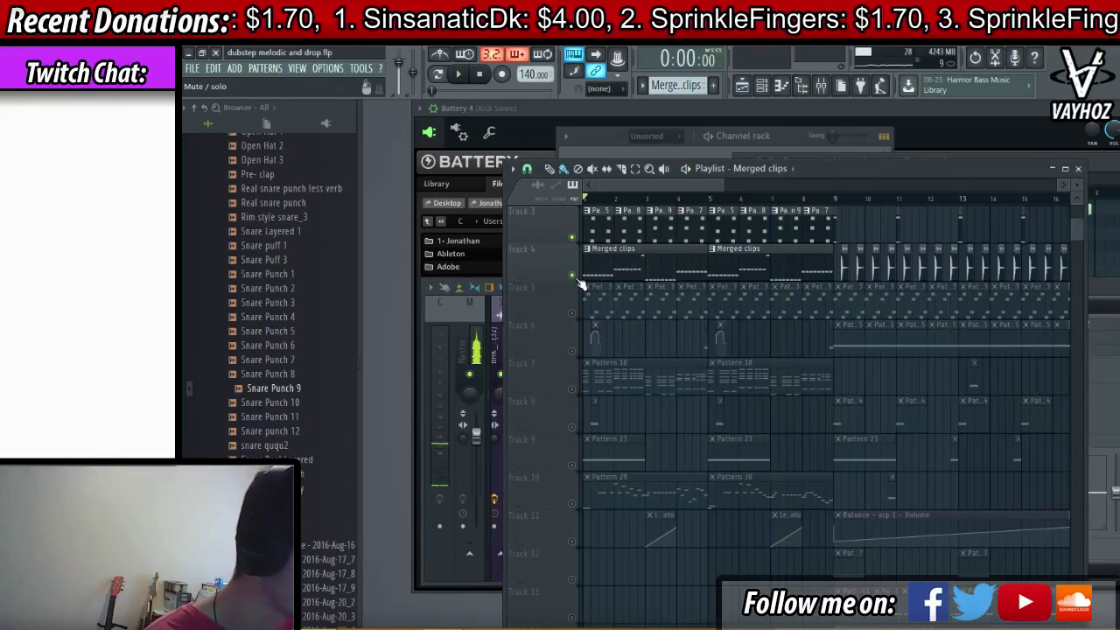
right_click(572, 312)
key("space")
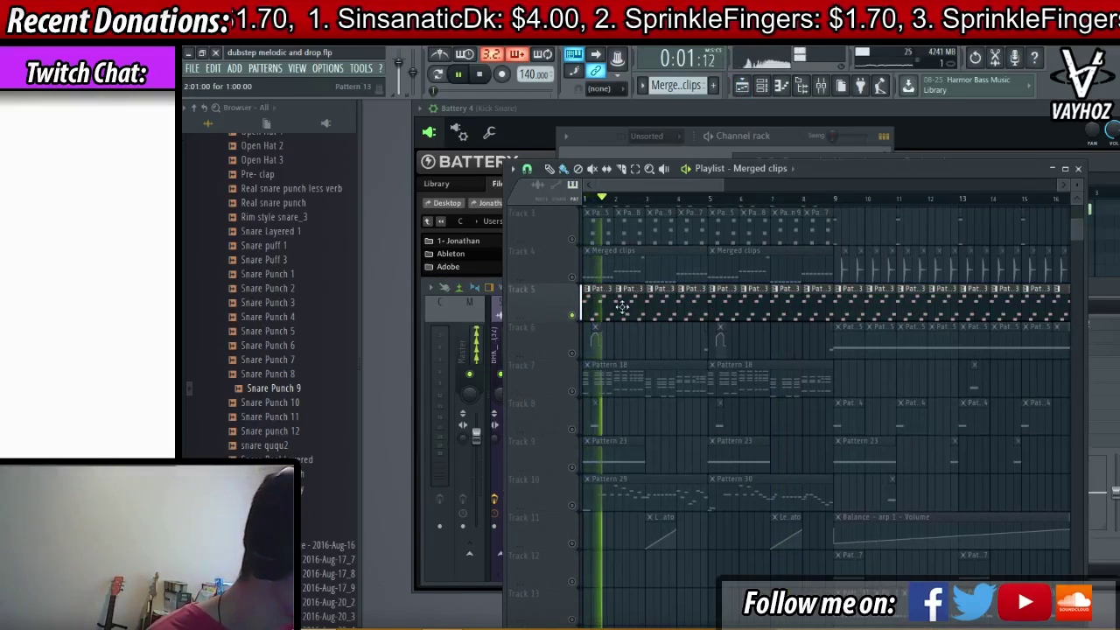
double_click(615, 303)
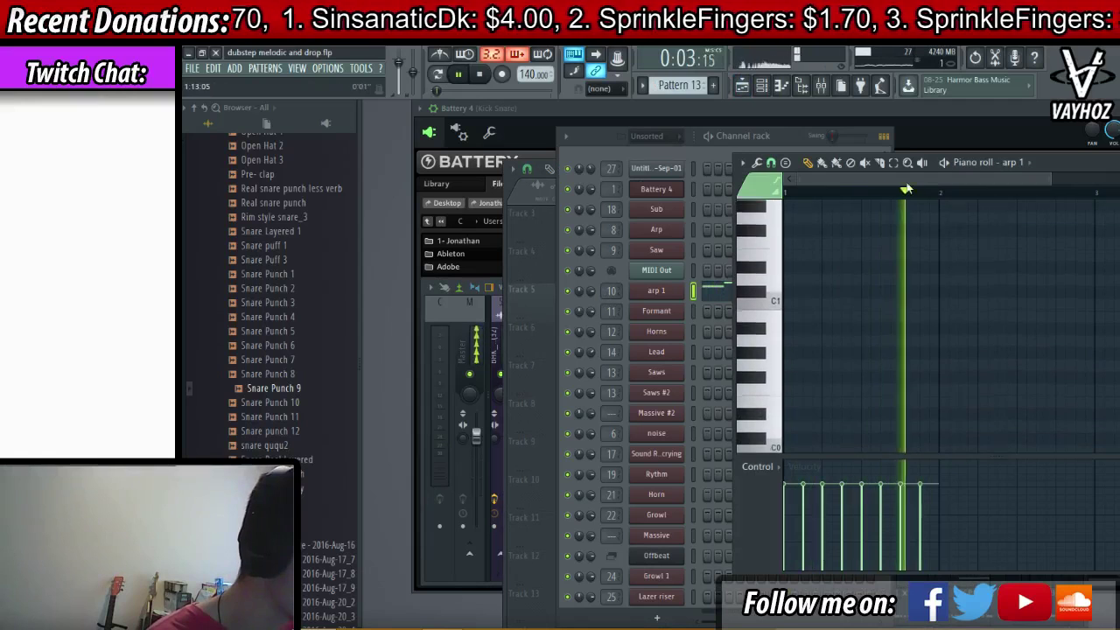
key("space")
scroll(864, 315, "up", 12)
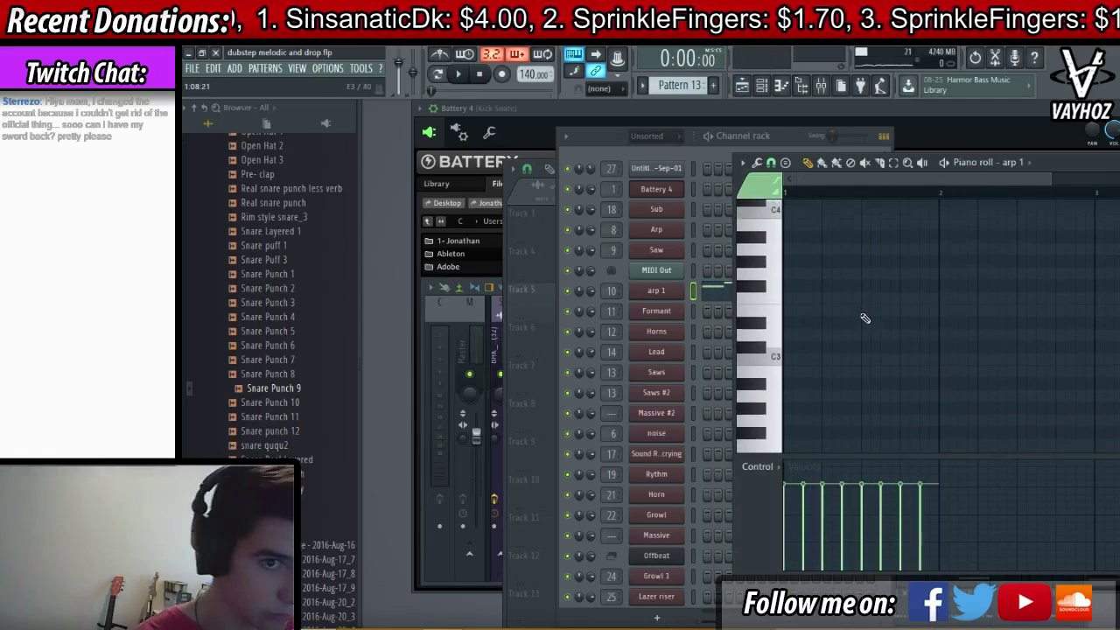
- Move the last four notes of the arp 1 pattern down an octave to A3, B3, D3 and E3, and play the result
scroll(864, 318, "up", 5)
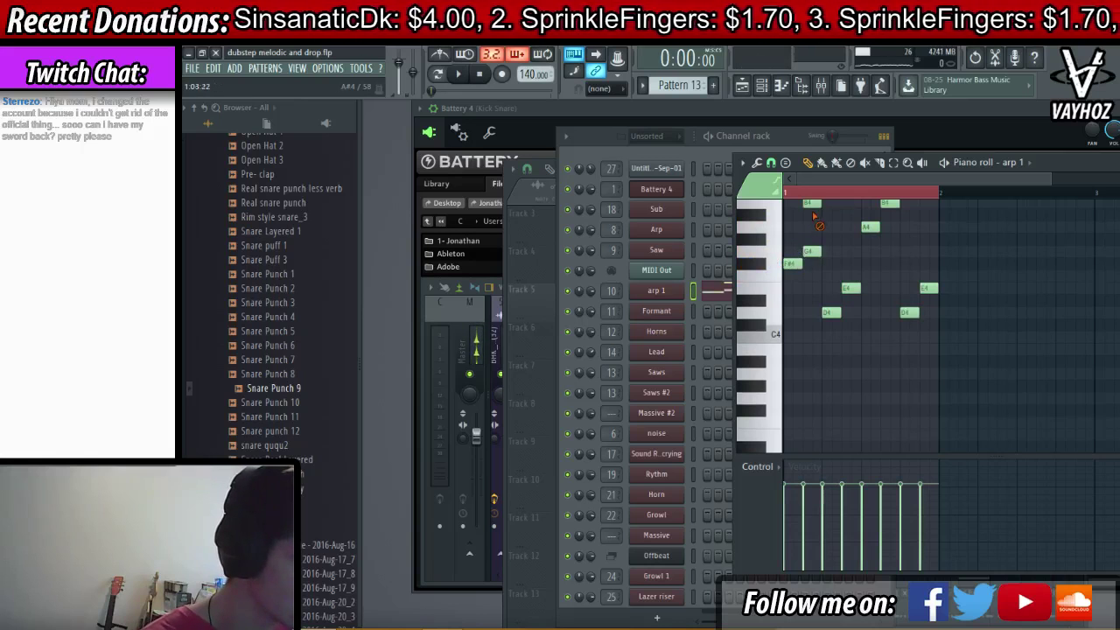
right_click(870, 229)
right_click(888, 205)
key("space")
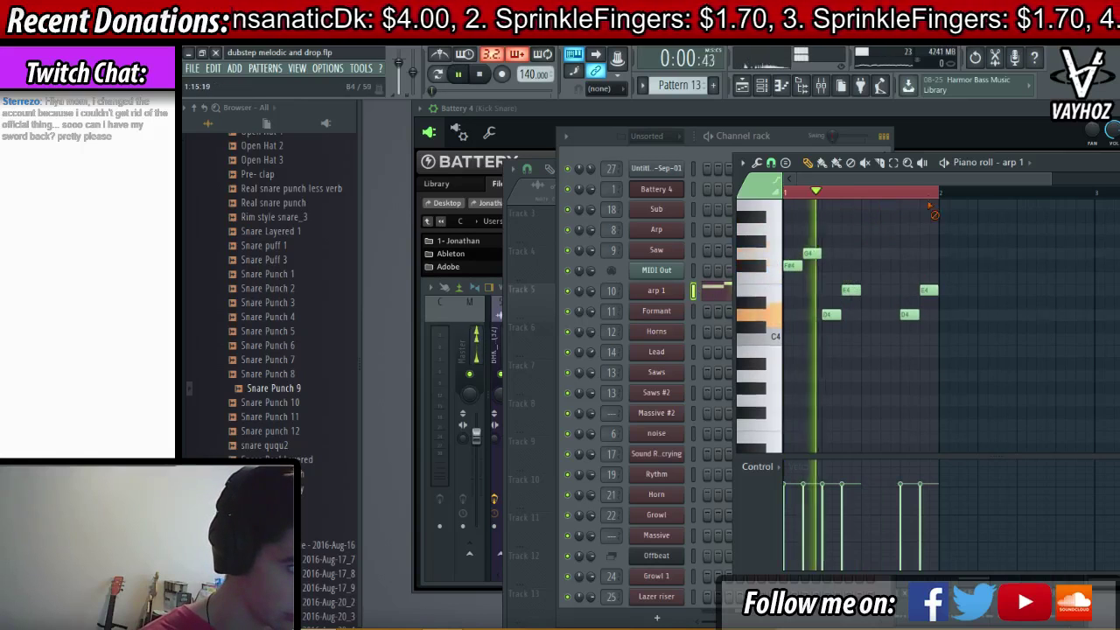
right_click(928, 290)
right_click(908, 315)
key("space")
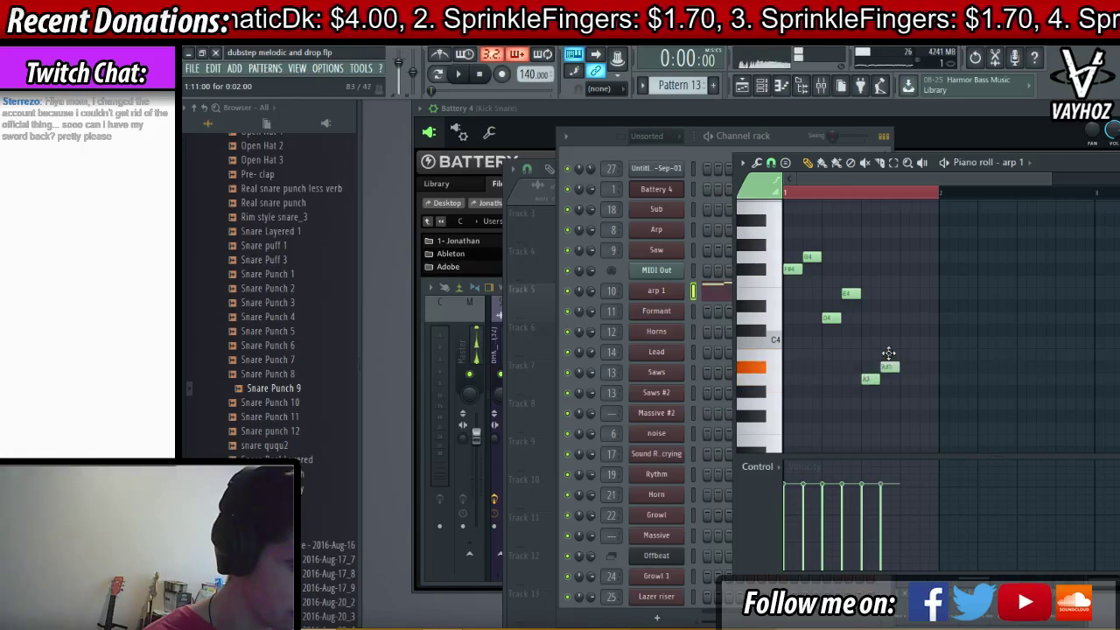
mouse_move(905, 428)
left_mouse_down()
mouse_move(905, 459)
mouse_move(908, 443)
left_mouse_up()
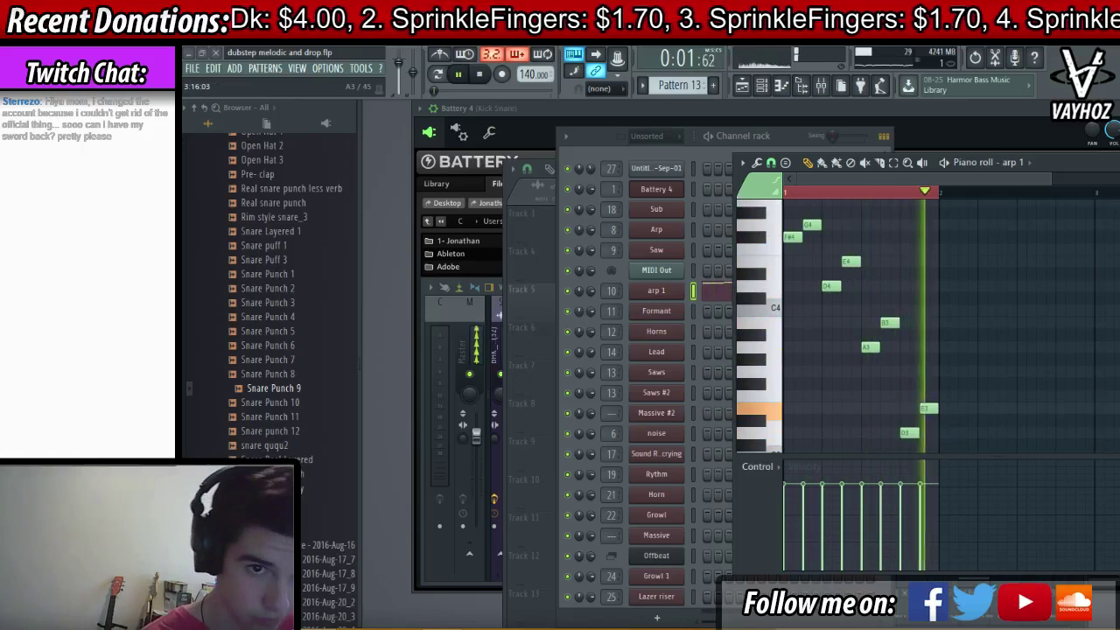
key("space")
scroll(1005, 315, "up", 1)
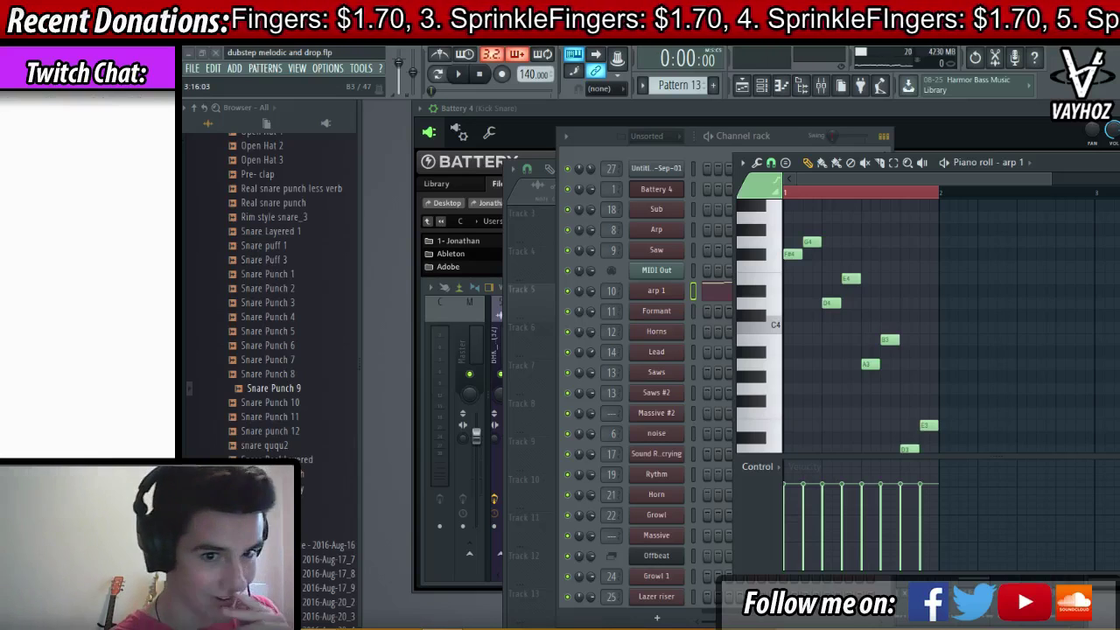
- Unmute Tracks 4, 6 and 7 alongside Track 5 in the Playlist and play the arrangement from the start
key("F5")
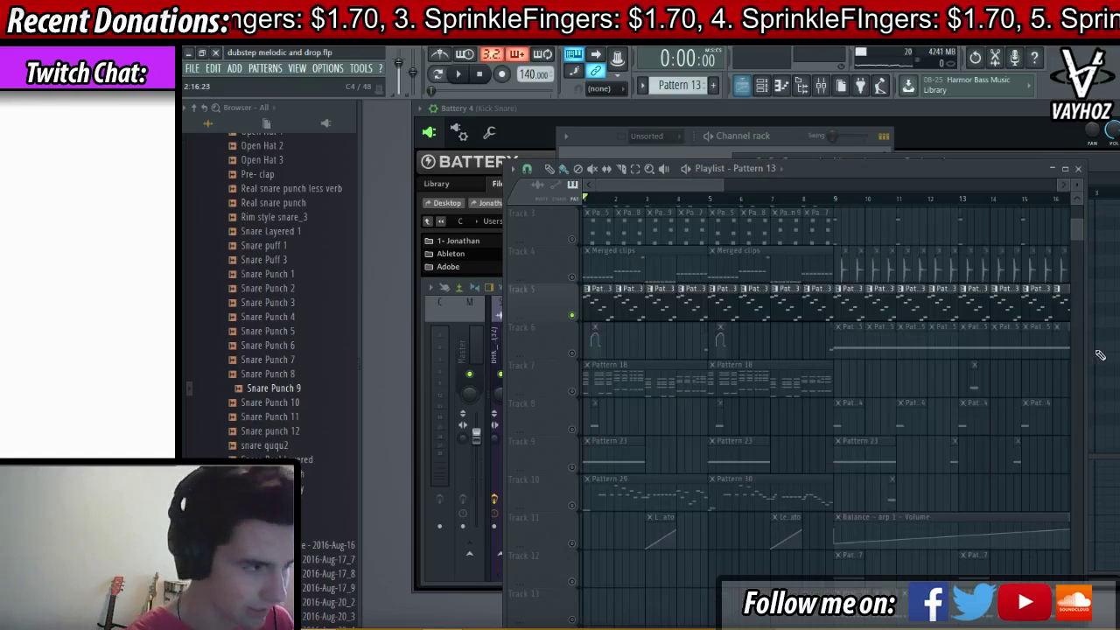
left_click(571, 277)
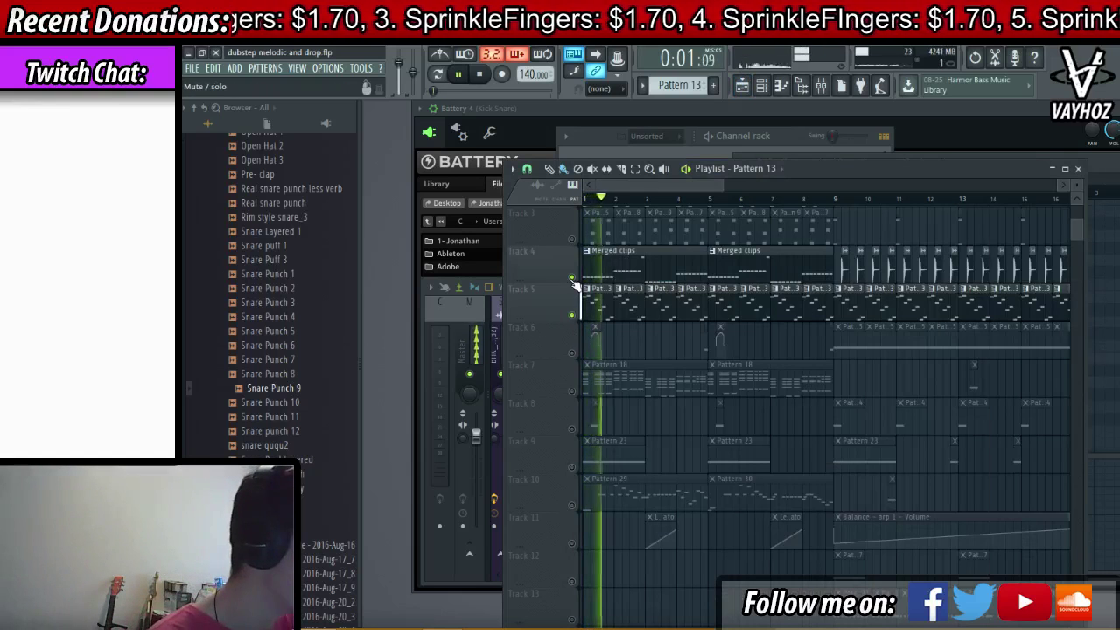
left_click(571, 353)
left_click(572, 391)
left_click(586, 198)
scroll(647, 182, "up", 3)
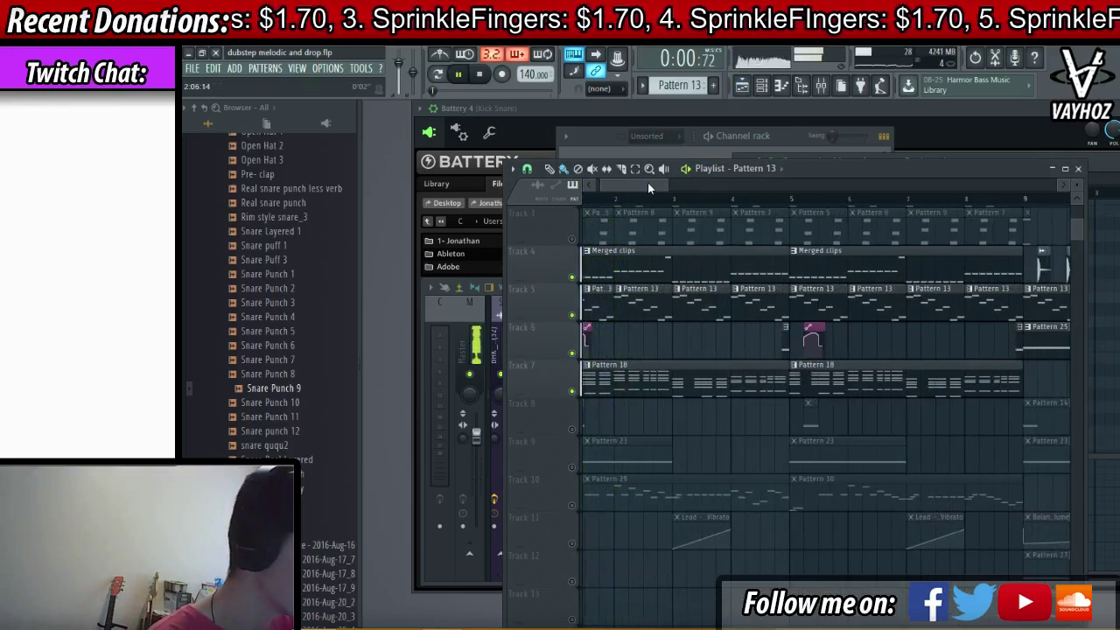
- Reshape the Saws mixer track's Fruity parametric EQ 2 with a lower low-cut frequency, a flatter band 4 and a smaller high boost
key("F6")
key("F9")
left_click(625, 359)
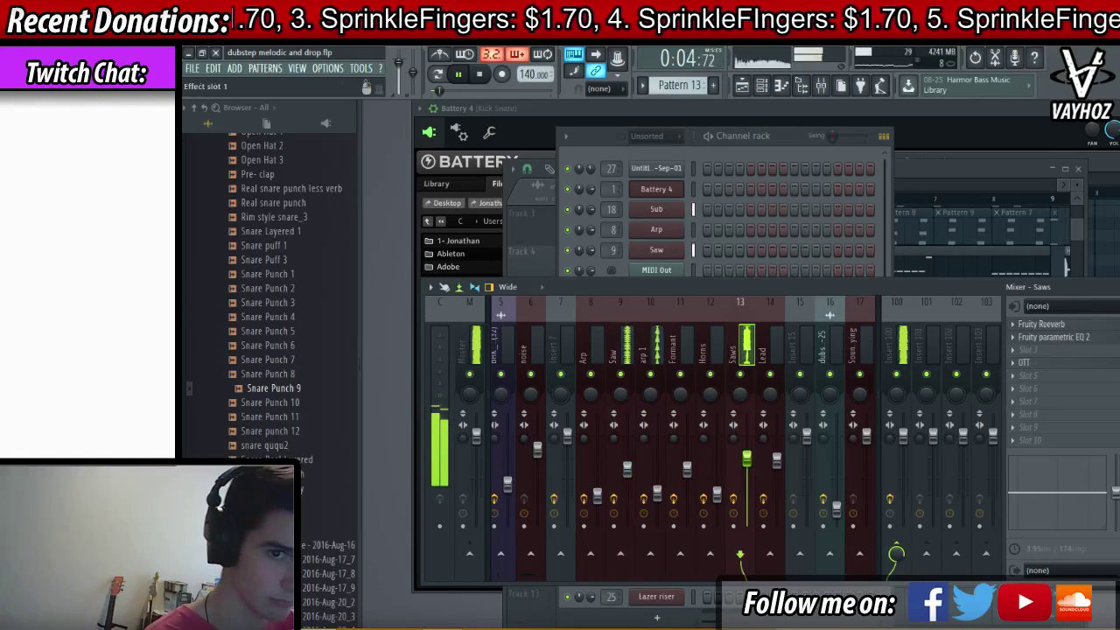
left_click(1107, 339)
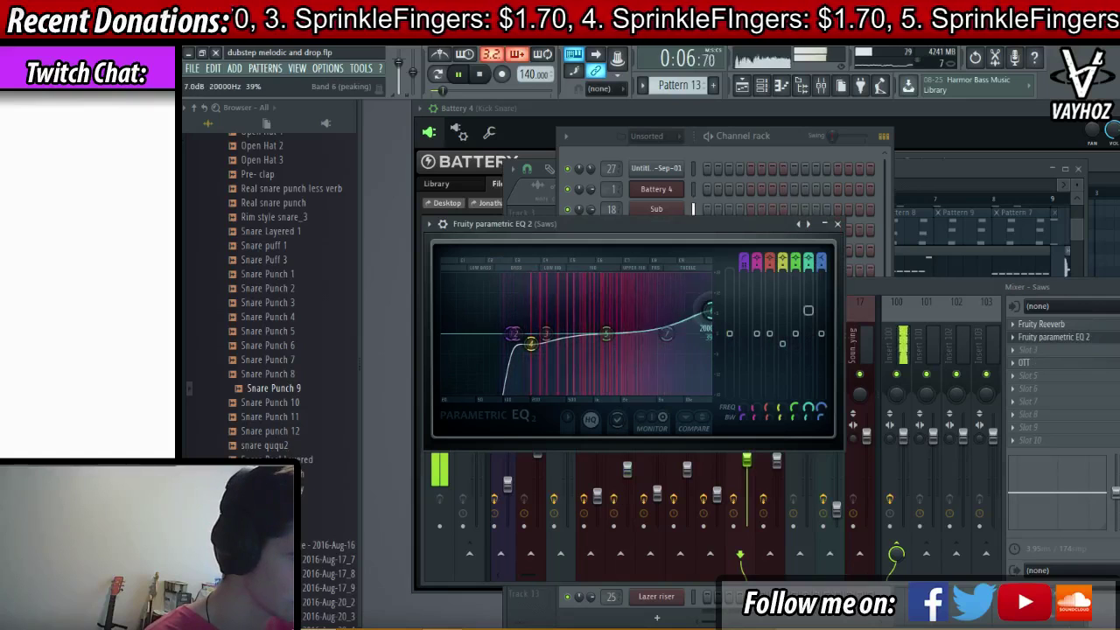
mouse_move(512, 335)
left_mouse_down()
mouse_move(525, 325)
mouse_move(523, 338)
left_mouse_up()
- Open the Saws channel's Massive synth and show its first envelope
key("F6")
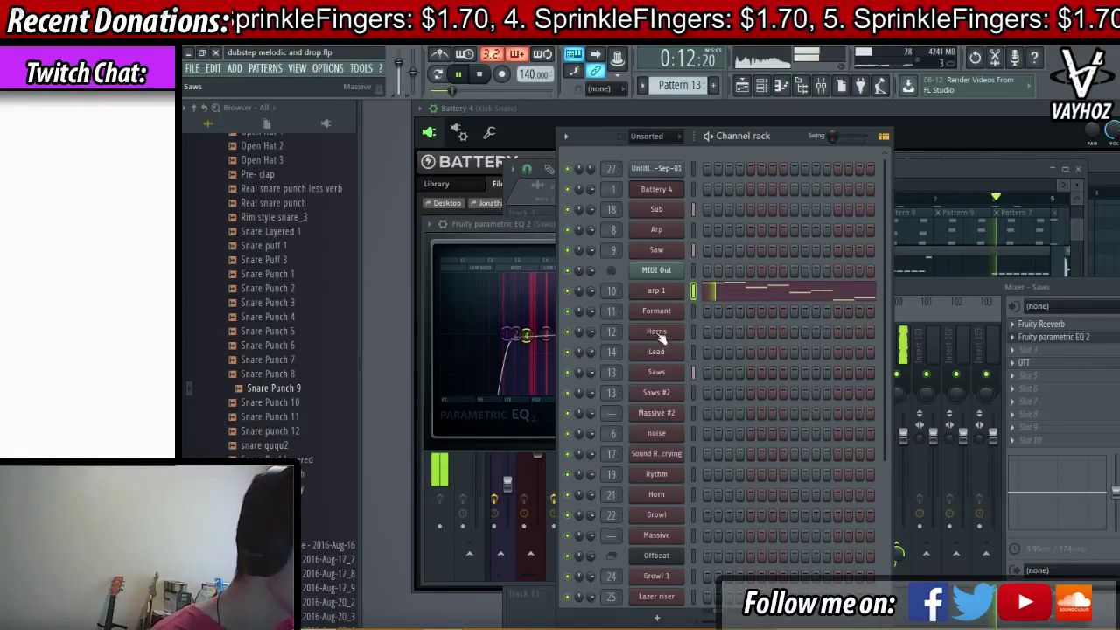
left_click(694, 358)
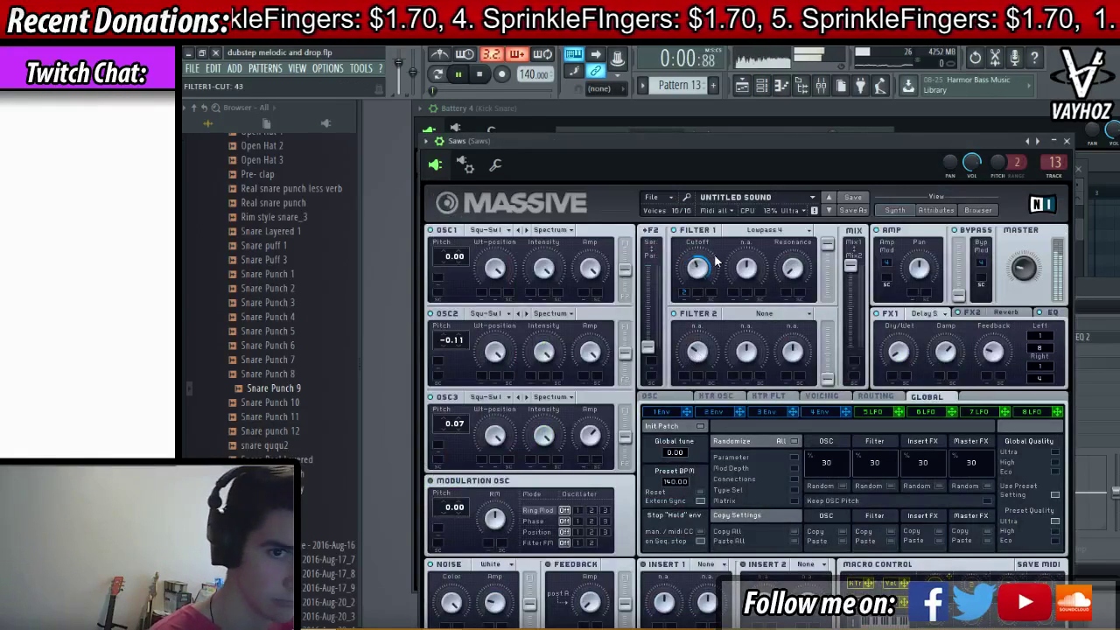
left_click(675, 412)
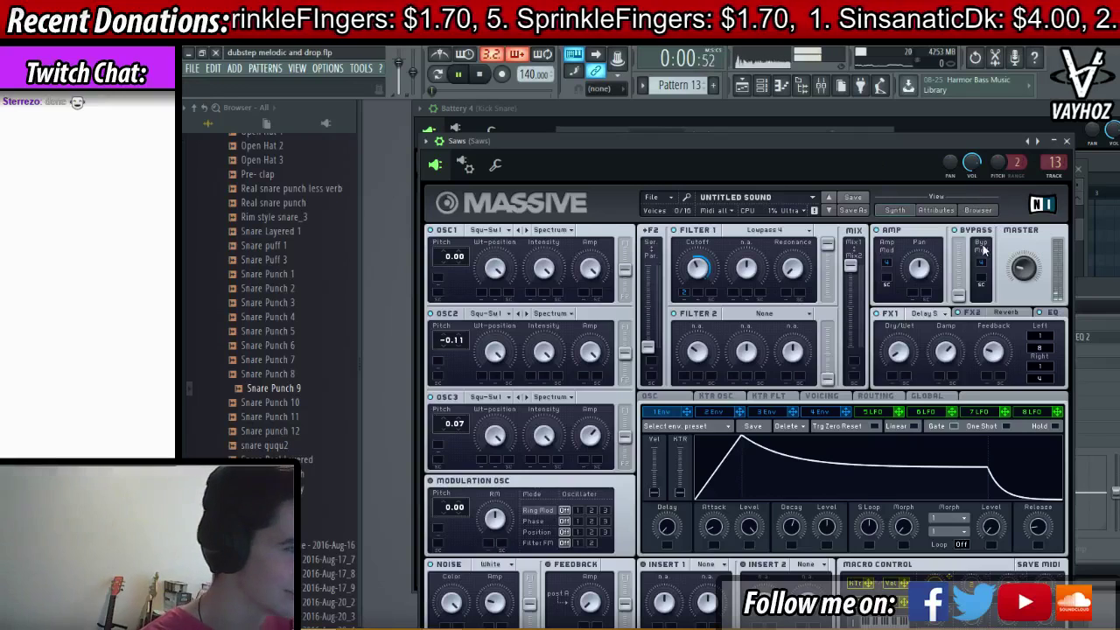
- Remove the OTT effect from slot 4 of the Saws mixer track
key("F9")
left_click(1014, 362)
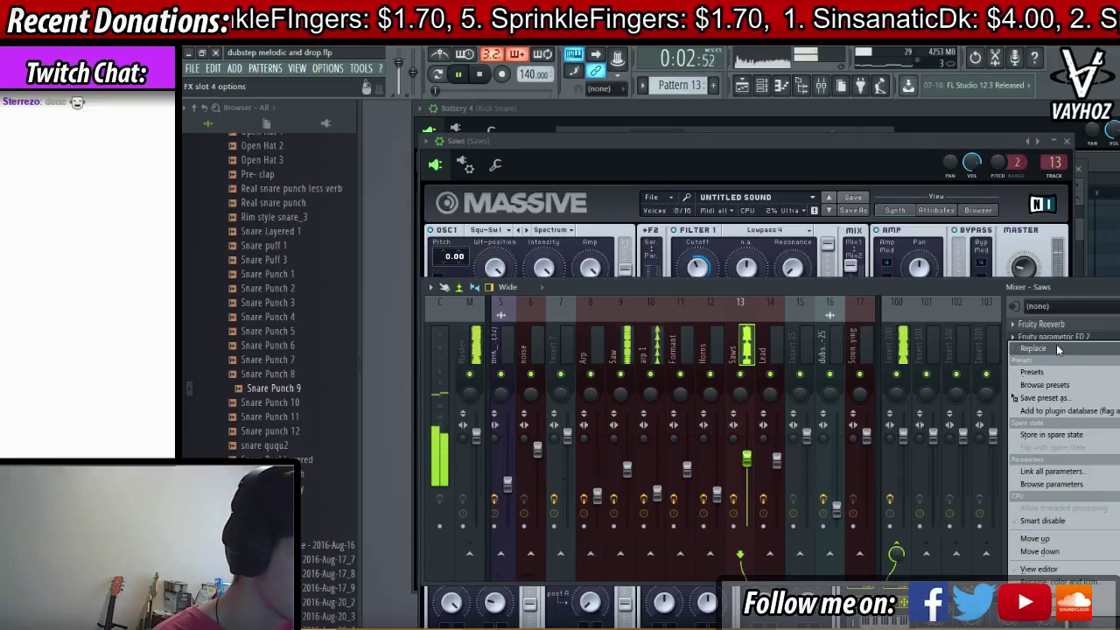
left_click(1057, 349)
left_click(924, 91)
- In the Saws parametric EQ, dip band 4, shift band 3 to 325 Hz and raise the low-cut frequency slightly
left_click(1067, 339)
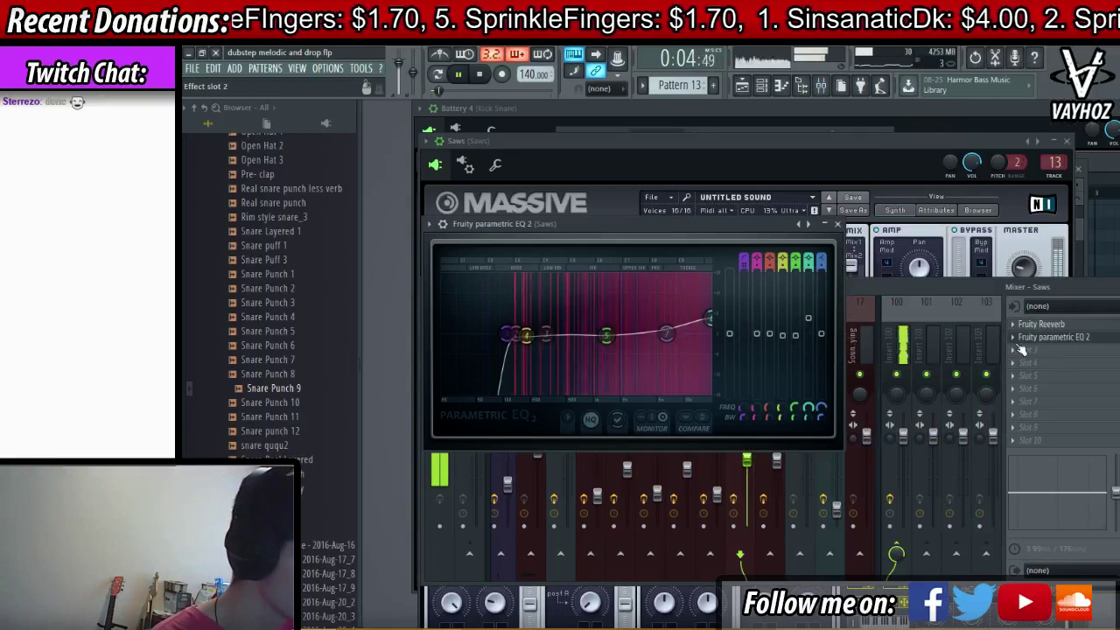
left_click_drag(546, 334, 551, 336)
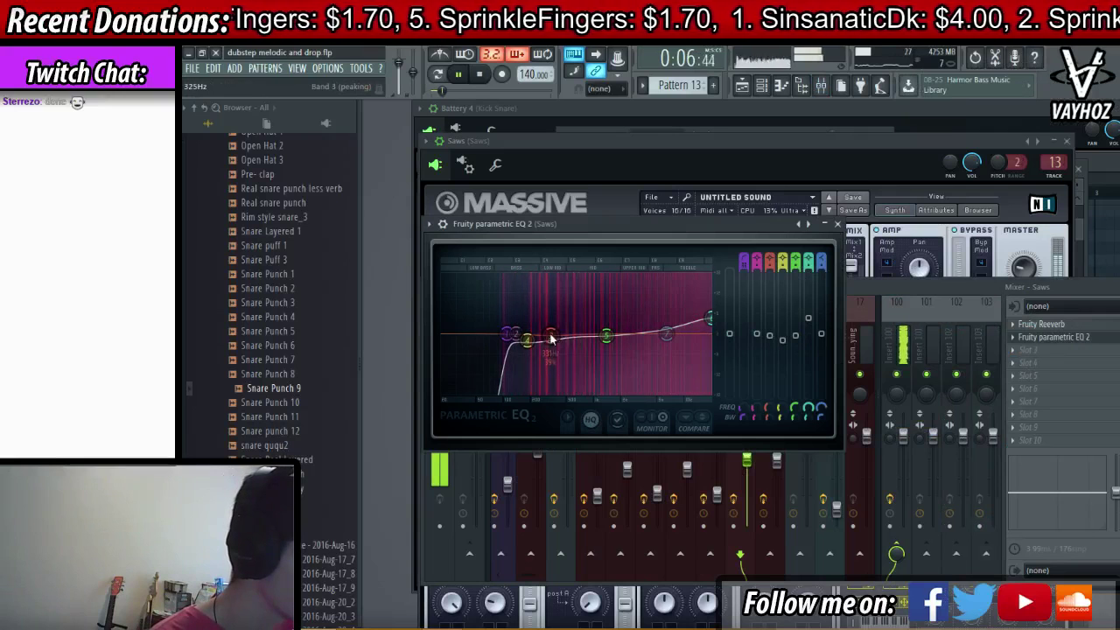
right_click(552, 337)
left_click(506, 333)
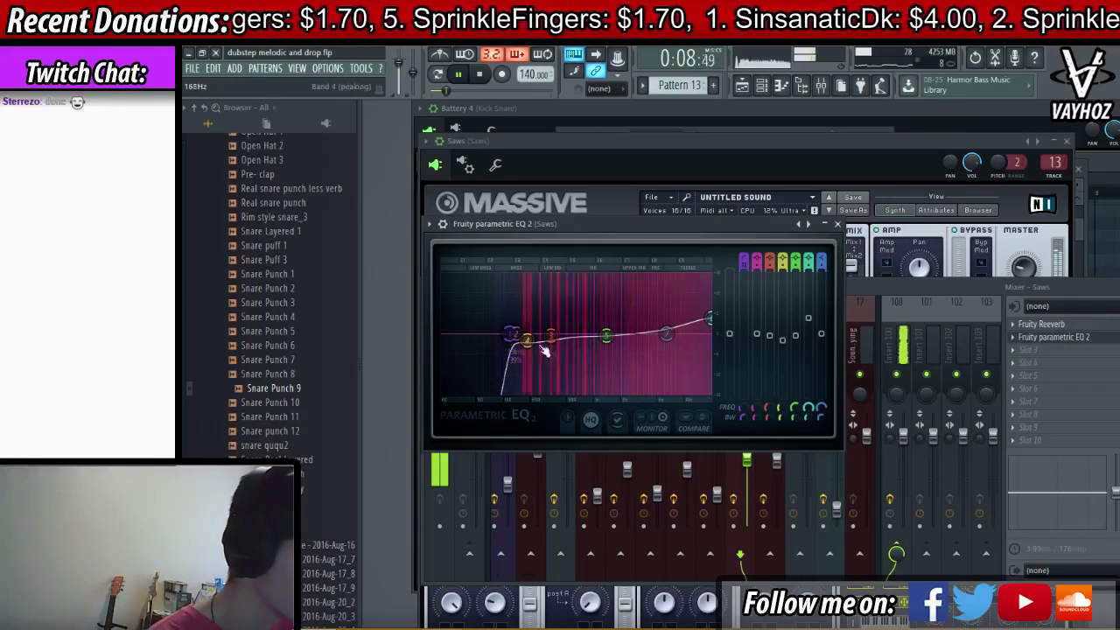
key("Escape")
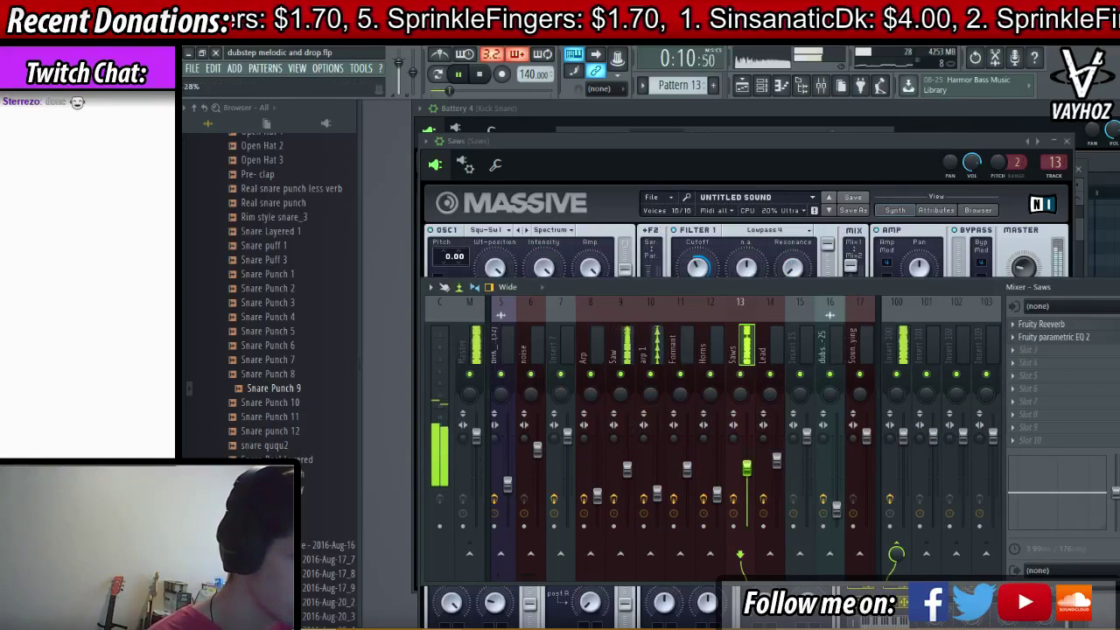
- Check the Saws track's Fruity Reeverb and set the unison pan position to -39 in Massive's voicing settings
left_click(1104, 325)
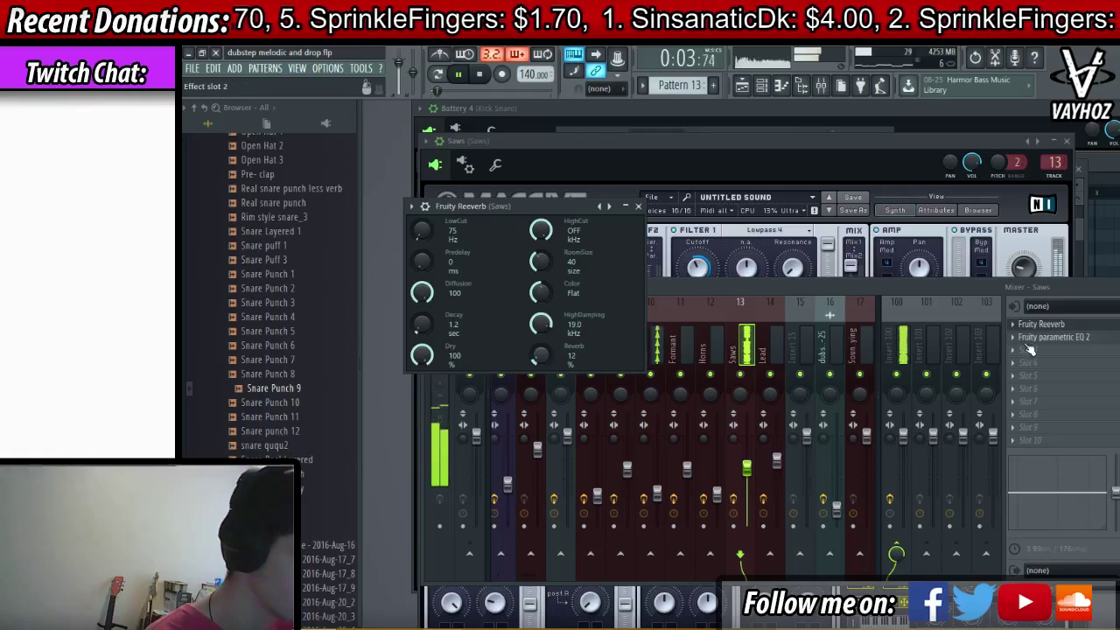
left_click(873, 164)
left_click(827, 399)
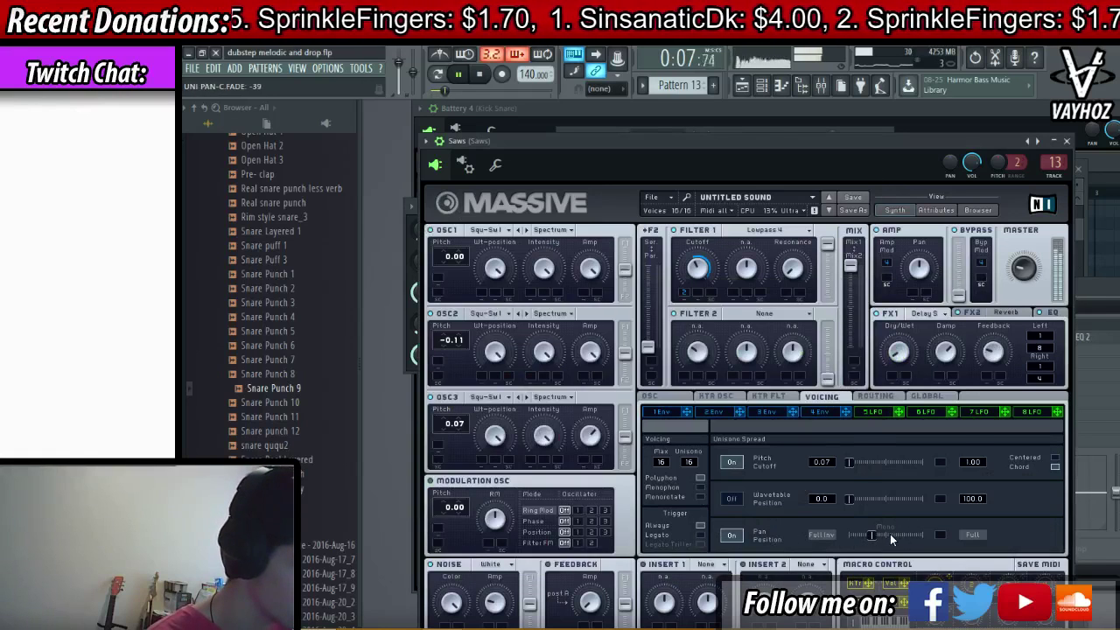
key("Escape")
- Return to the Playlist, solo Track 10 and play it from the start
key("F6")
key("F5")
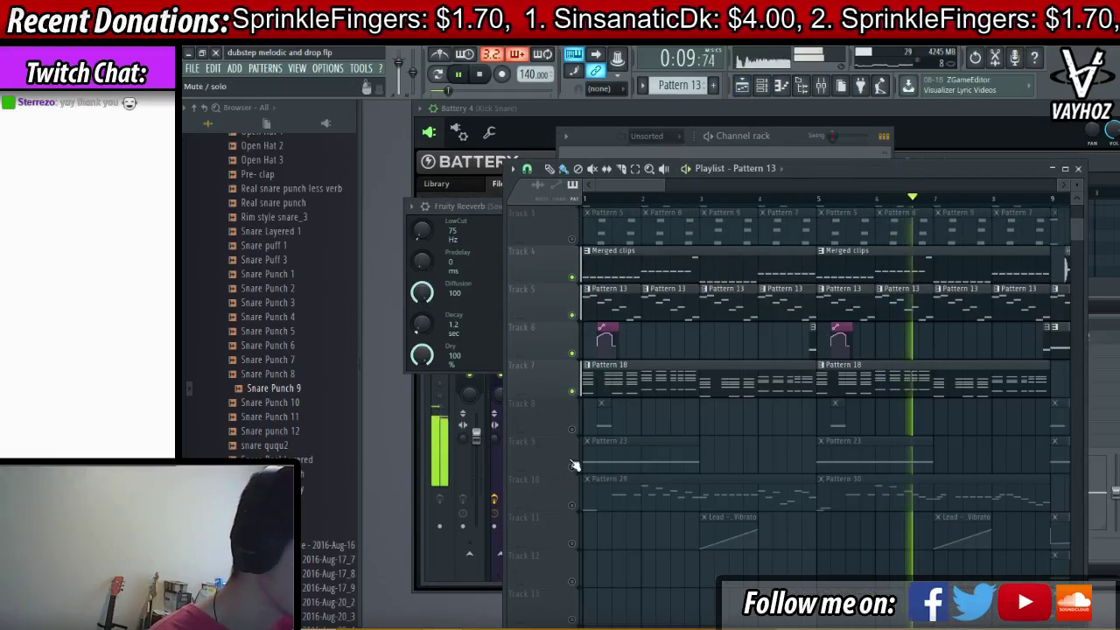
key("space")
scroll(691, 411, "down", 3)
right_click(572, 393)
key("space")
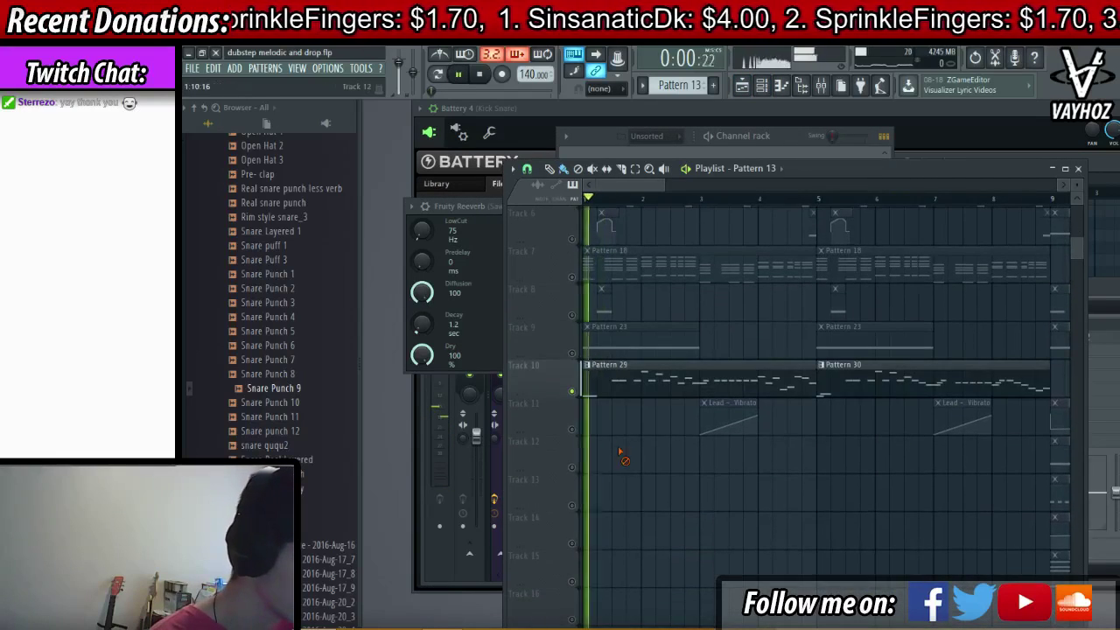
- Open Pattern 29's Lead part in the Piano roll and clear all of its notes
double_click(637, 389)
left_click(672, 351)
key("F5")
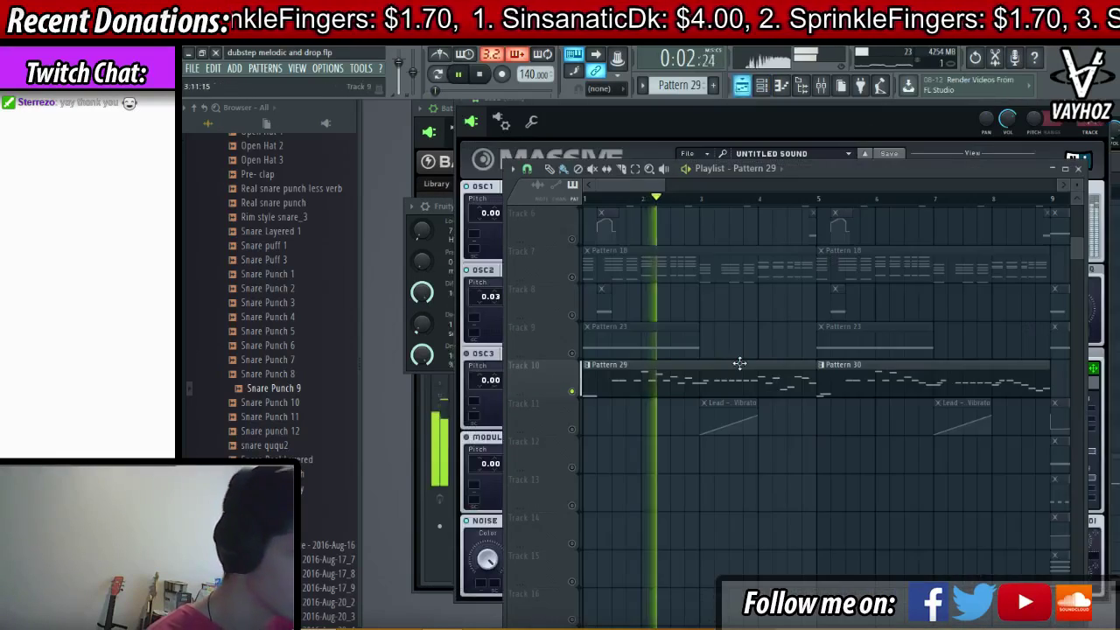
key("space")
double_click(732, 390)
key("ctrl+a")
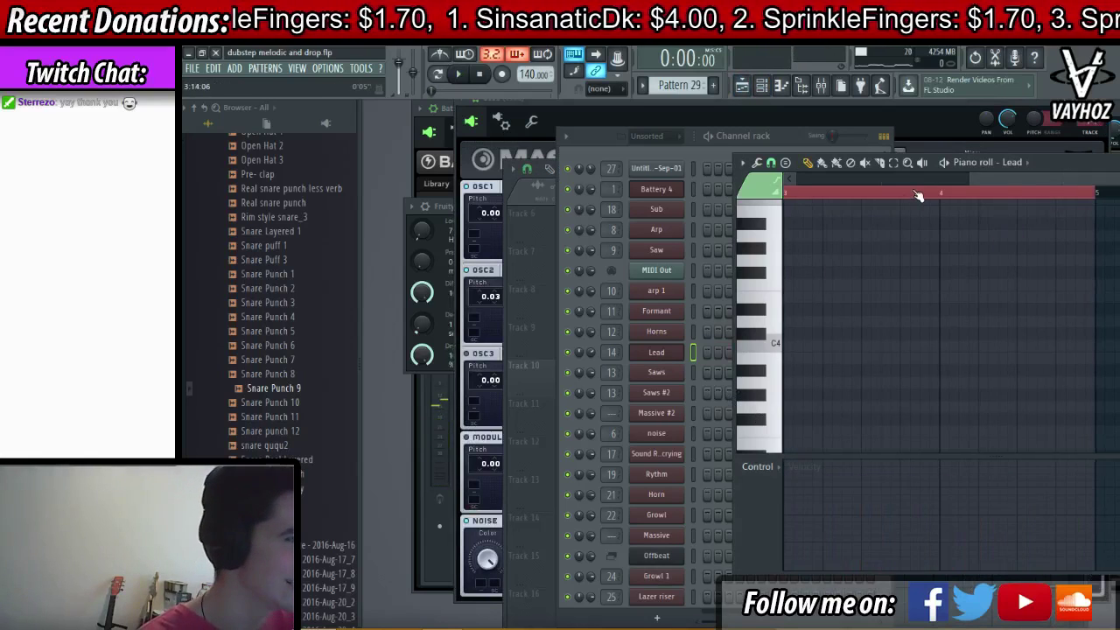
- Delete the Pattern 29 and Pattern 30 clips from Track 10, and unsolo the track to play everything together
key("F5")
right_click(635, 391)
right_click(572, 392)
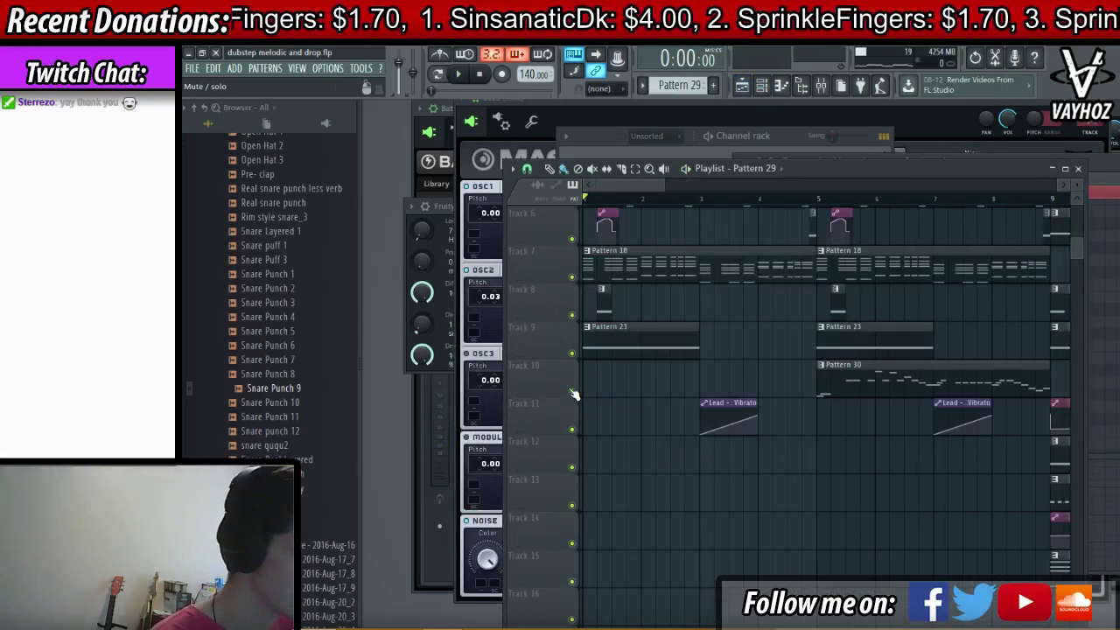
key("space")
right_click(892, 381)
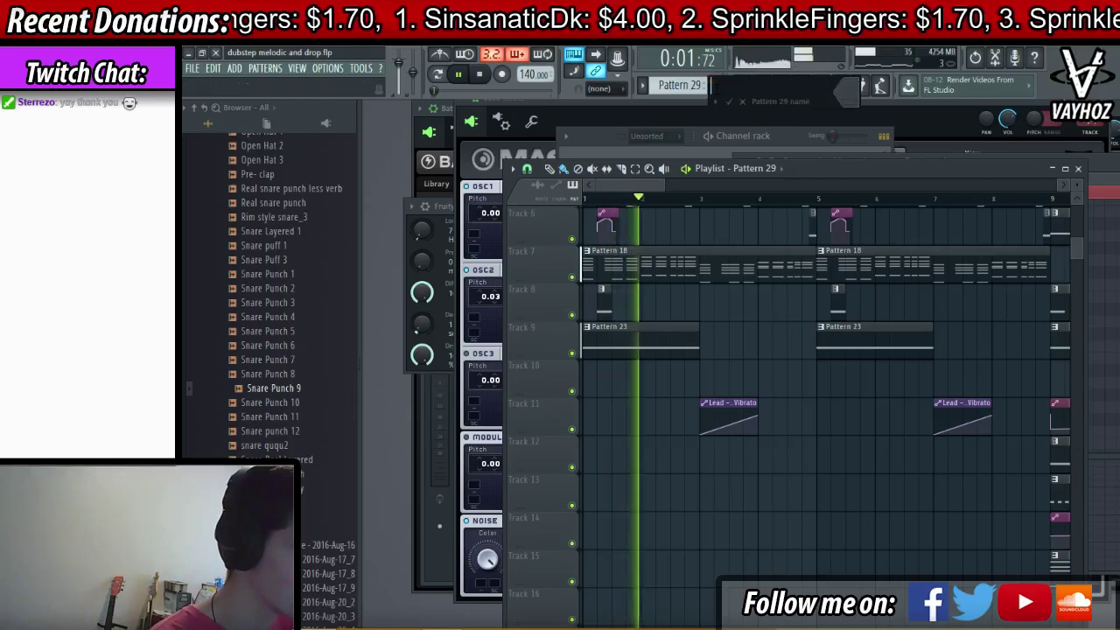
- Add Fruity Reeverb to slot 2 of the Kick Snare mixer track
key("F7")
key("F6")
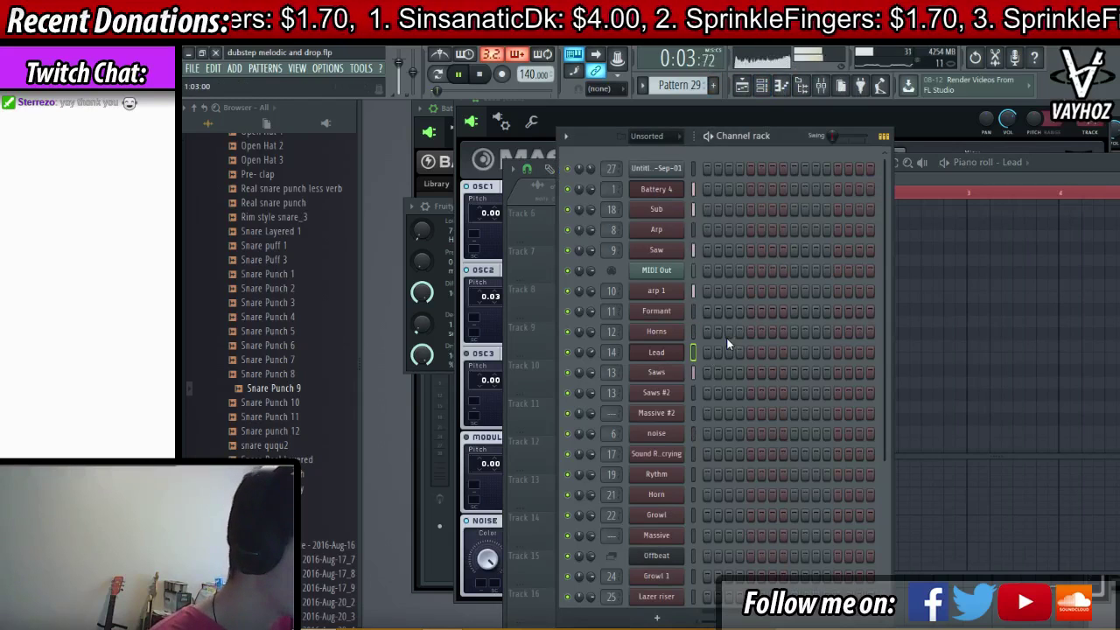
key("F9")
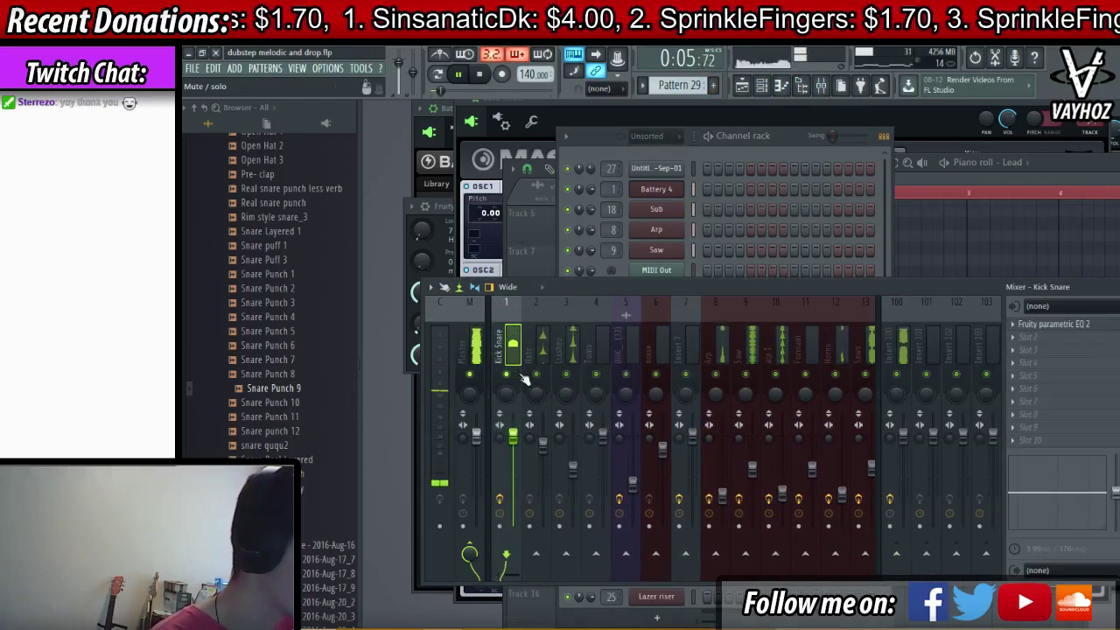
left_click(1028, 336)
left_click(927, 265)
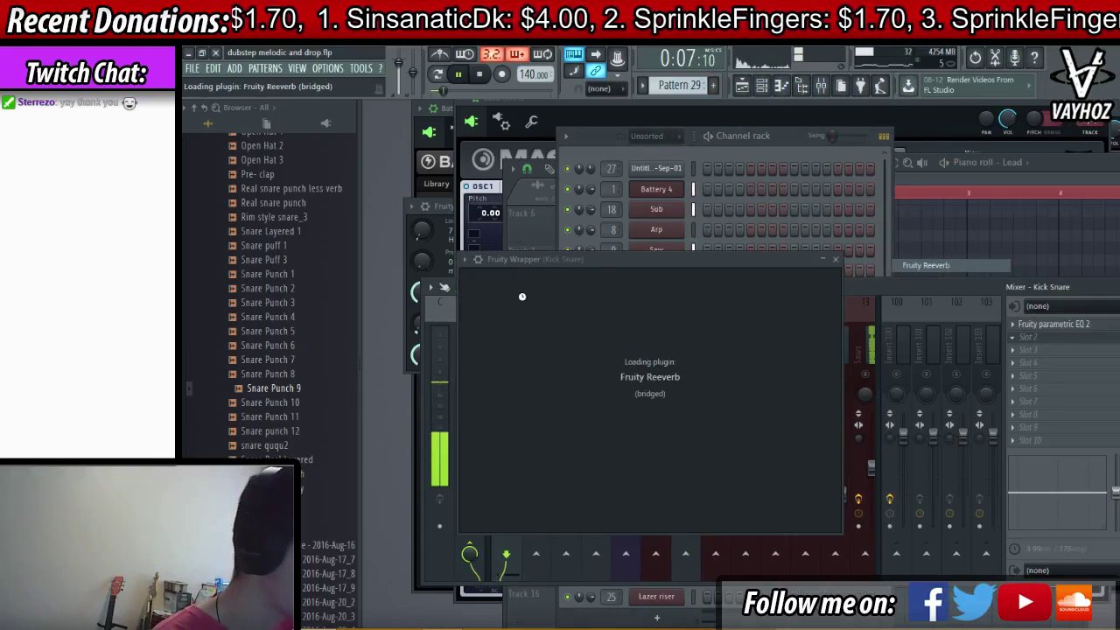
- Set the Kick Snare reverb to high cut OFF, room size 52, decay 0.5 s, high damping 18.3 kHz, dry 100% and reverb 11%
key("space")
scroll(280, 315, "up", 10)
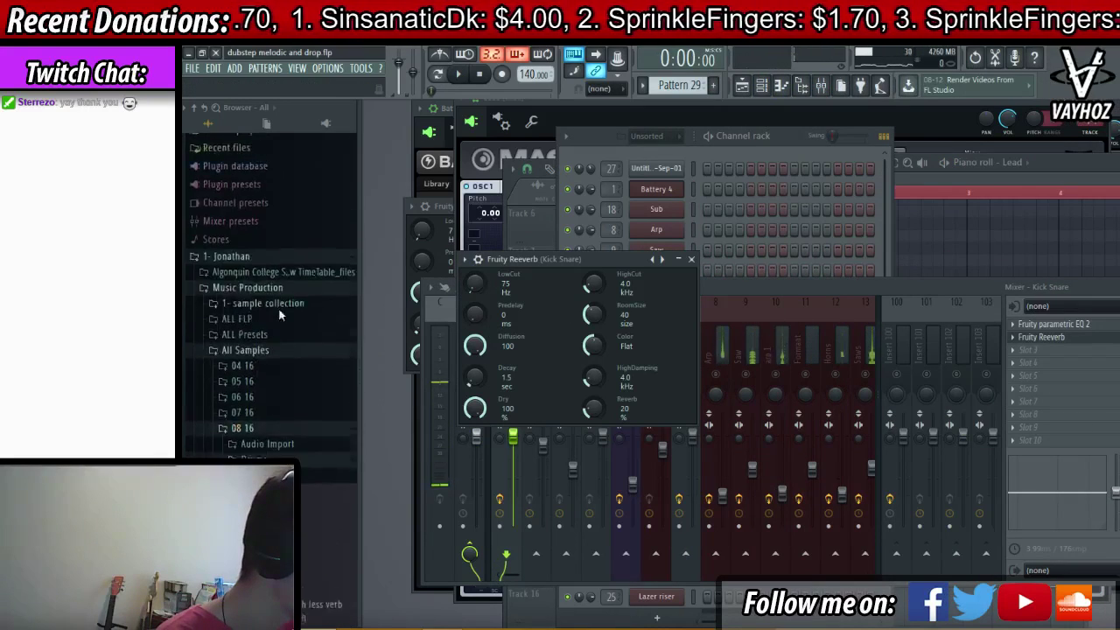
scroll(280, 315, "down", 15)
key("space")
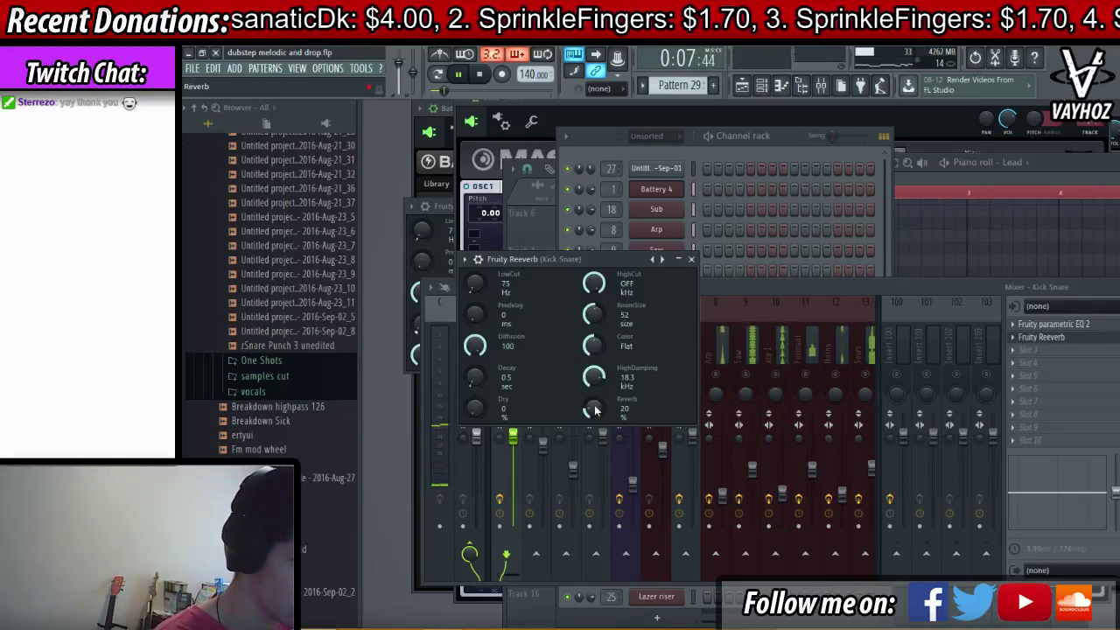
left_click_drag(481, 419, 480, 376)
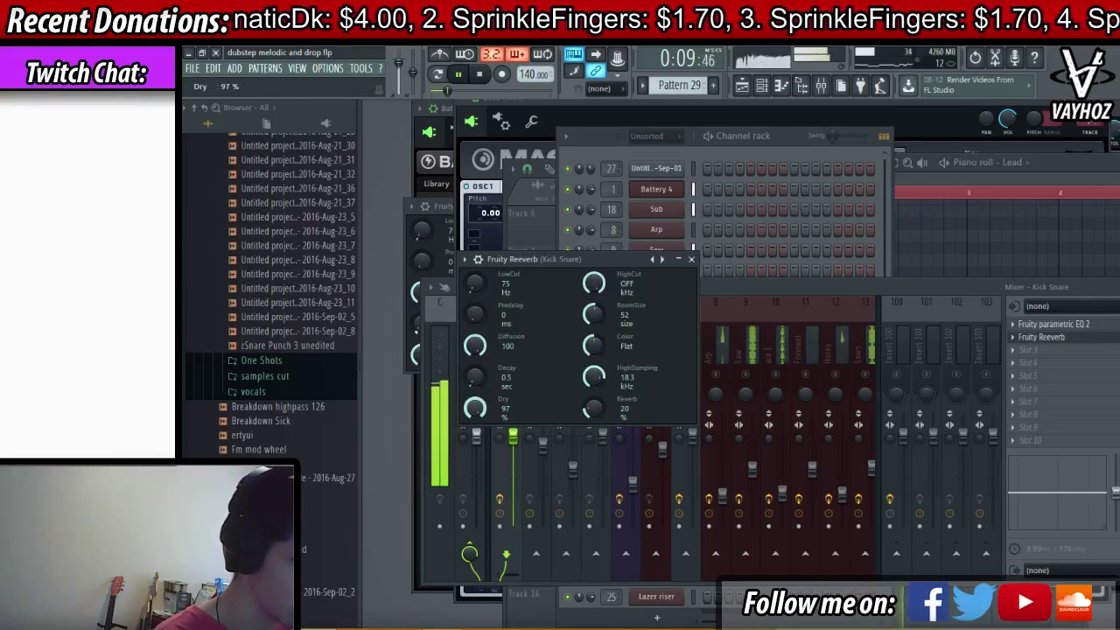
left_click_drag(605, 407, 603, 411)
- Lengthen the Kick Snare reverb's decay to about 1.2 s and reduce its reverb level to 7%
left_click(1053, 340)
left_click(1054, 339)
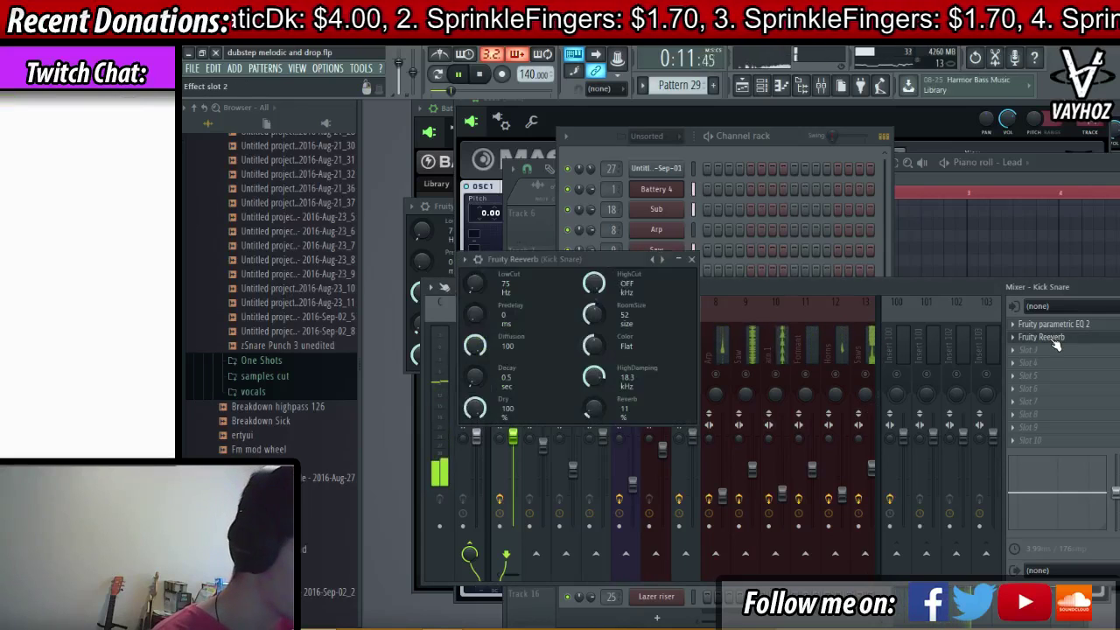
left_click(1052, 339)
left_click(1053, 339)
left_click_drag(475, 378, 475, 374)
left_click_drag(595, 409, 595, 412)
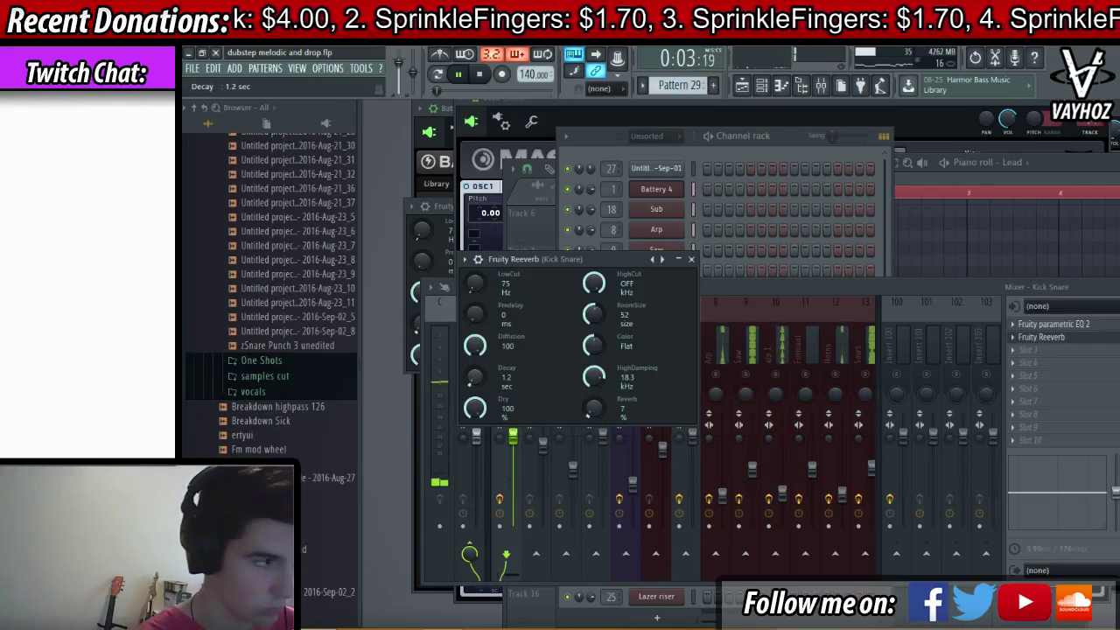
left_click_drag(475, 376, 475, 373)
left_click(505, 348)
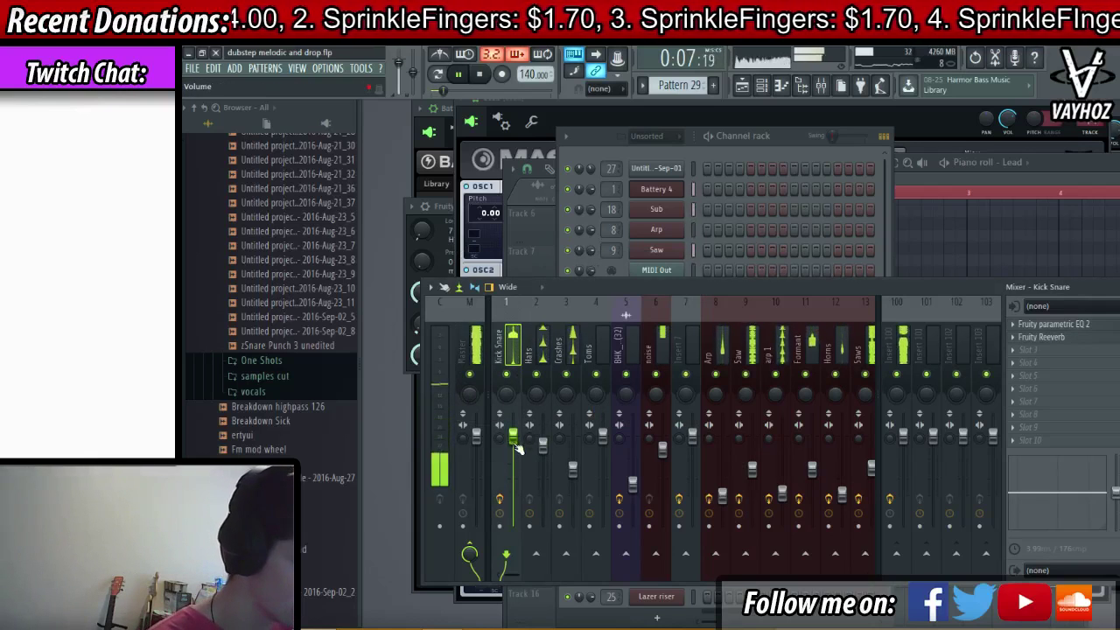
- Route the Kick Snare mixer track only to Insert 100 and play the pattern through it
key("space")
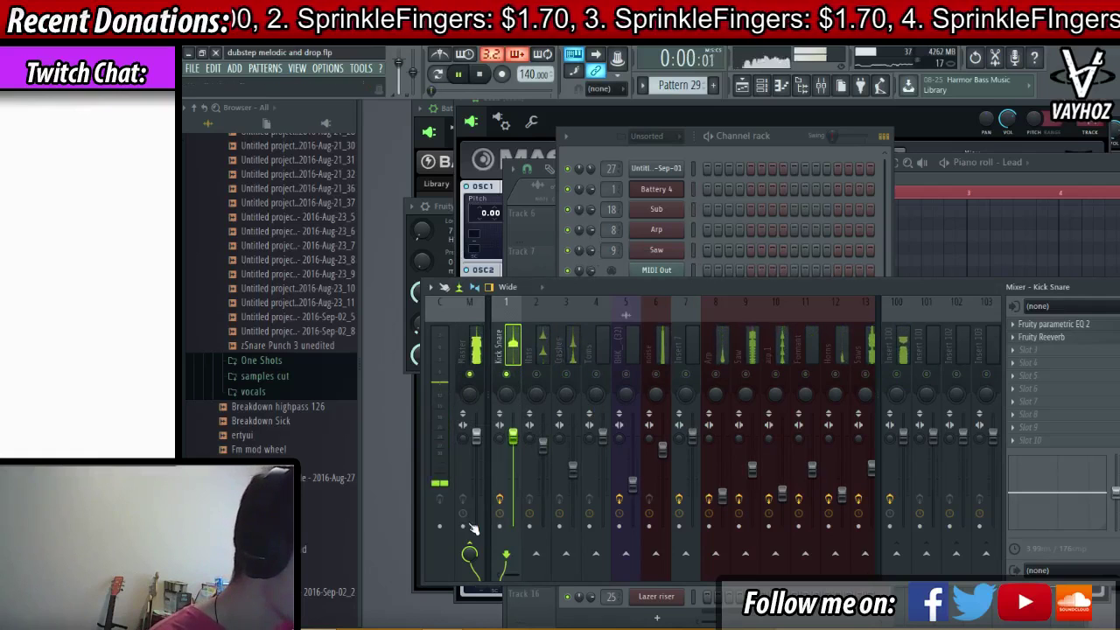
left_click(894, 561)
key("space")
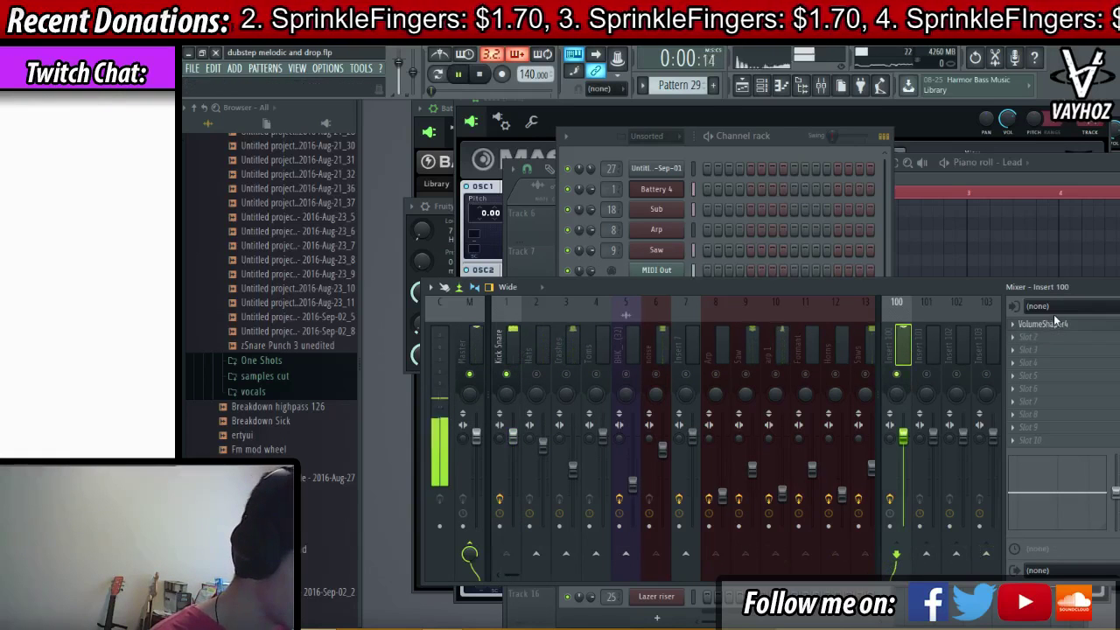
- Replace VolumeShaper4 with LFOTool in slot 1 of the Insert 100 mixer track
left_click(1013, 324)
mouse_move(1027, 338)
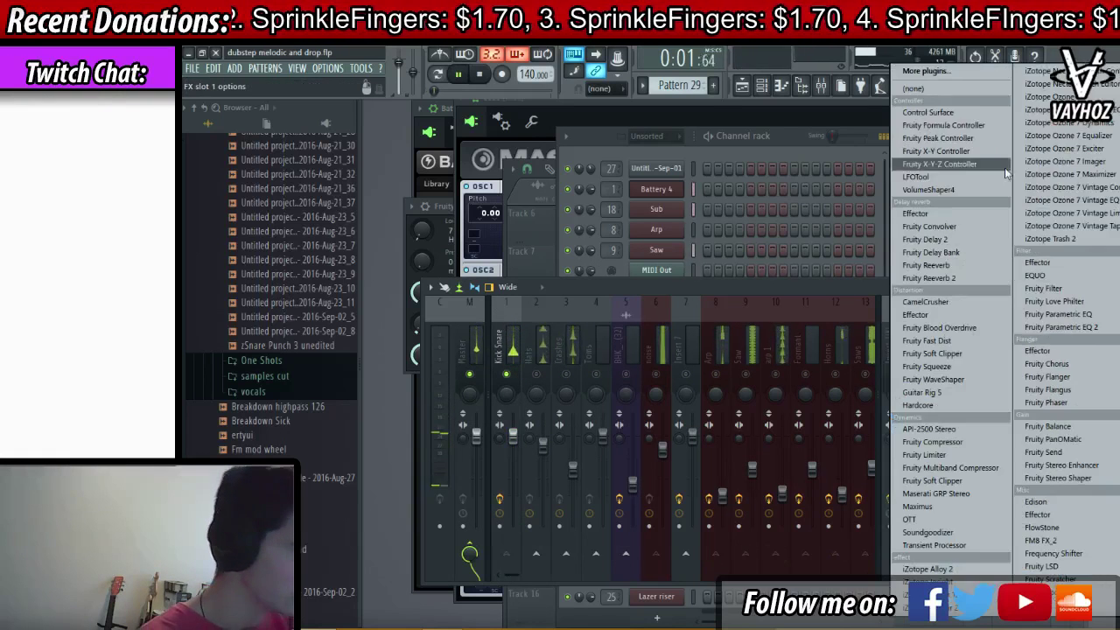
left_click(996, 90)
key("space")
left_click(1043, 322)
left_click(927, 177)
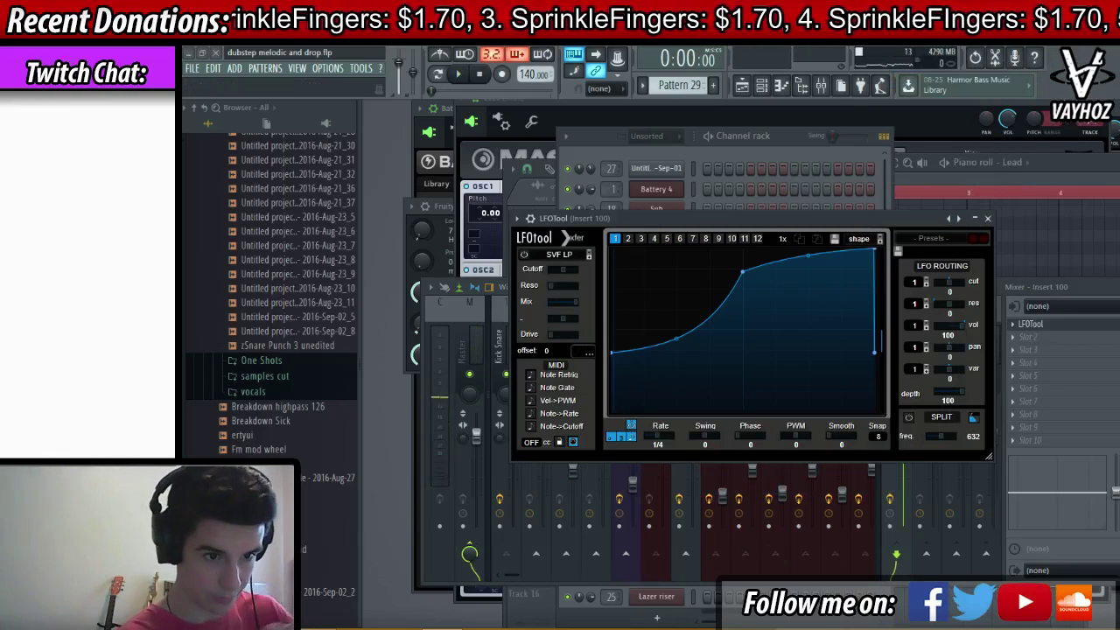
- Set LFOTool's MIDI input port to 19 and its LFO rate to 1/8
left_click_drag(779, 217, 790, 213)
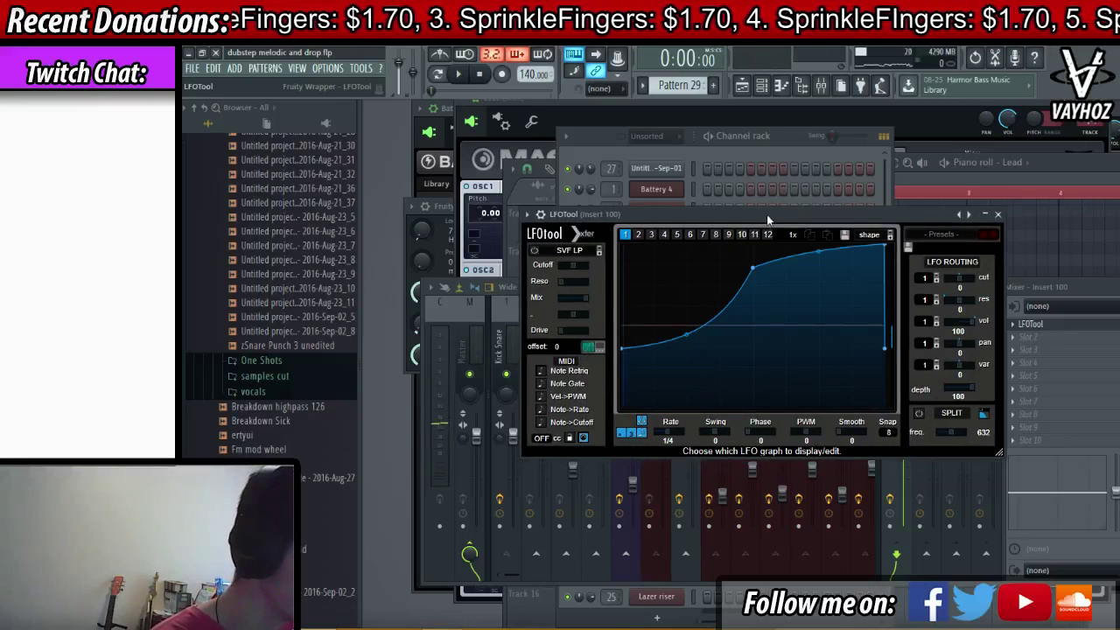
key("space")
key("space")
left_click(540, 215)
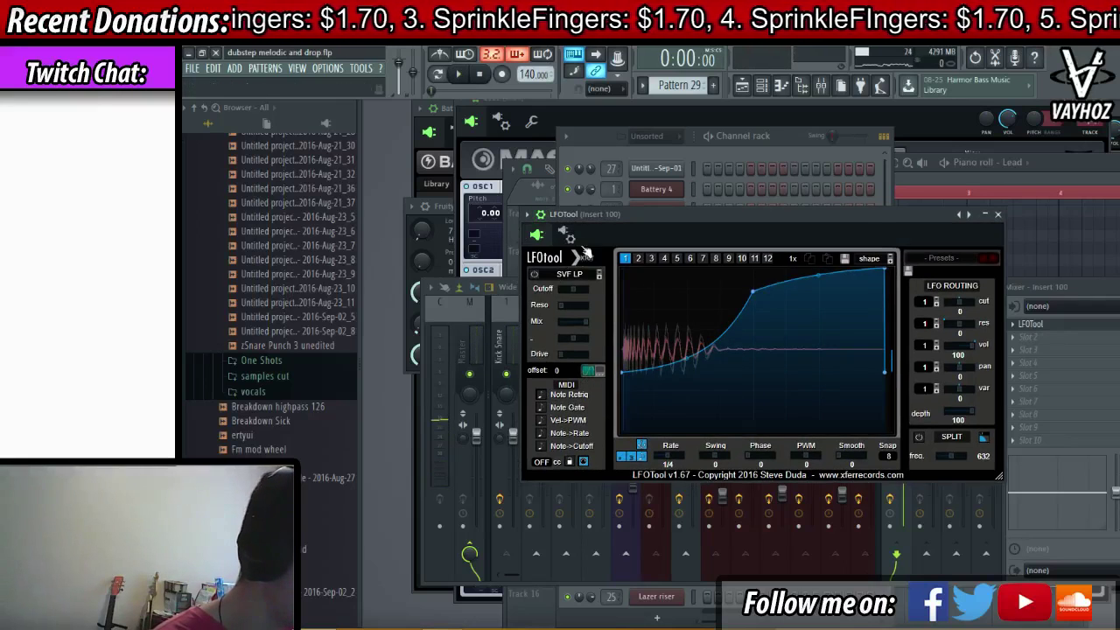
left_click(568, 235)
scroll(584, 414, "up", 20)
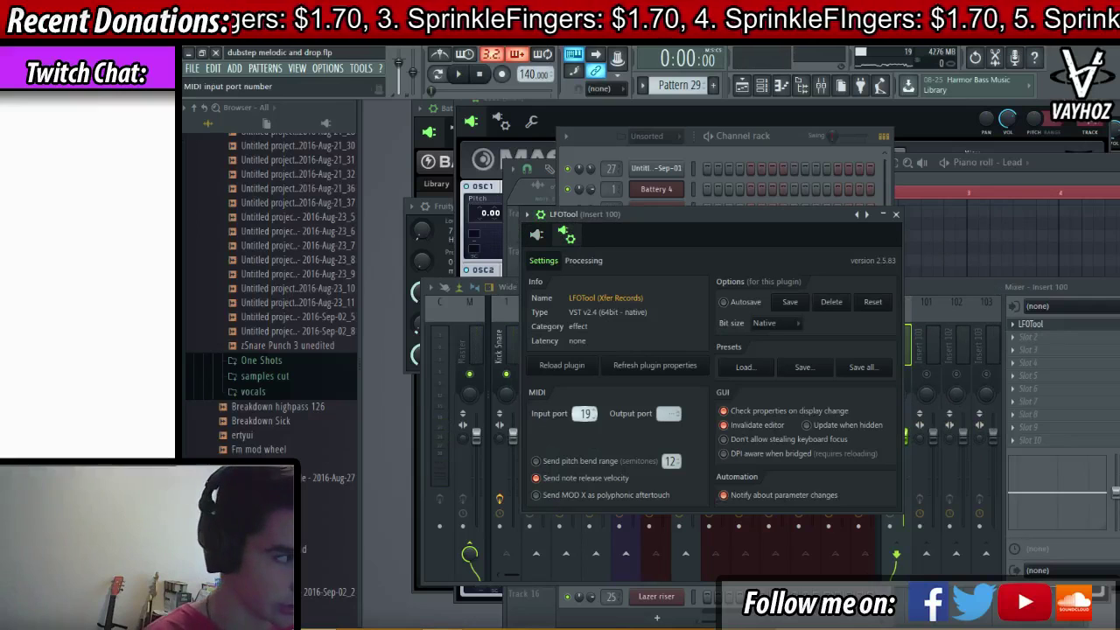
left_click(568, 235)
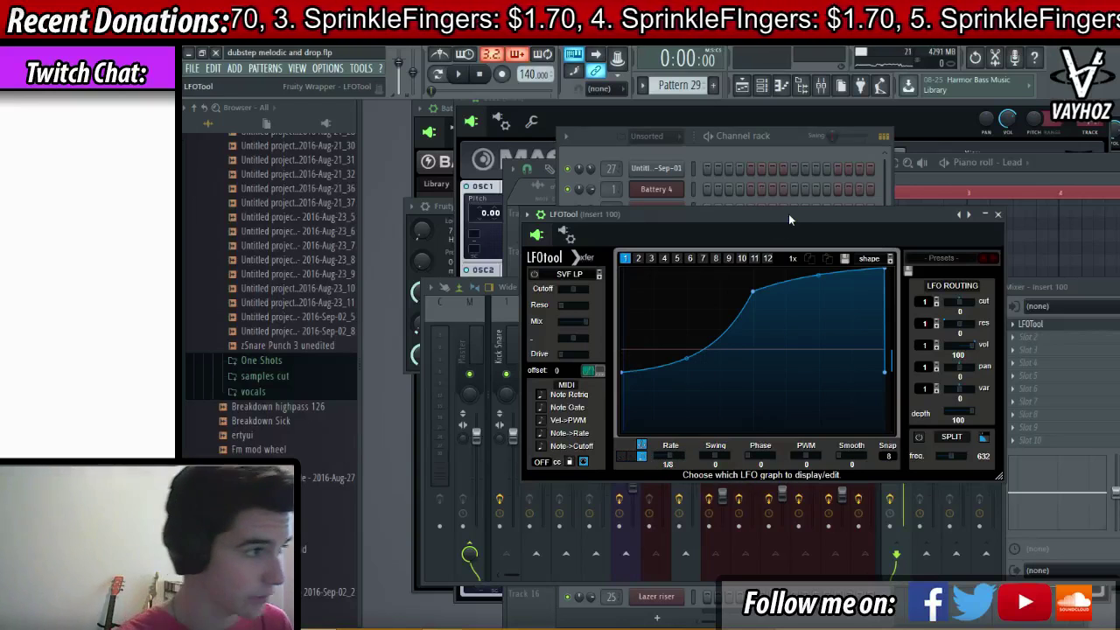
- Lower the LFO curve's start point to zero and bend its first half to stay at zero until the midpoint
left_click_drag(623, 374, 564, 217)
key("ctrl+z")
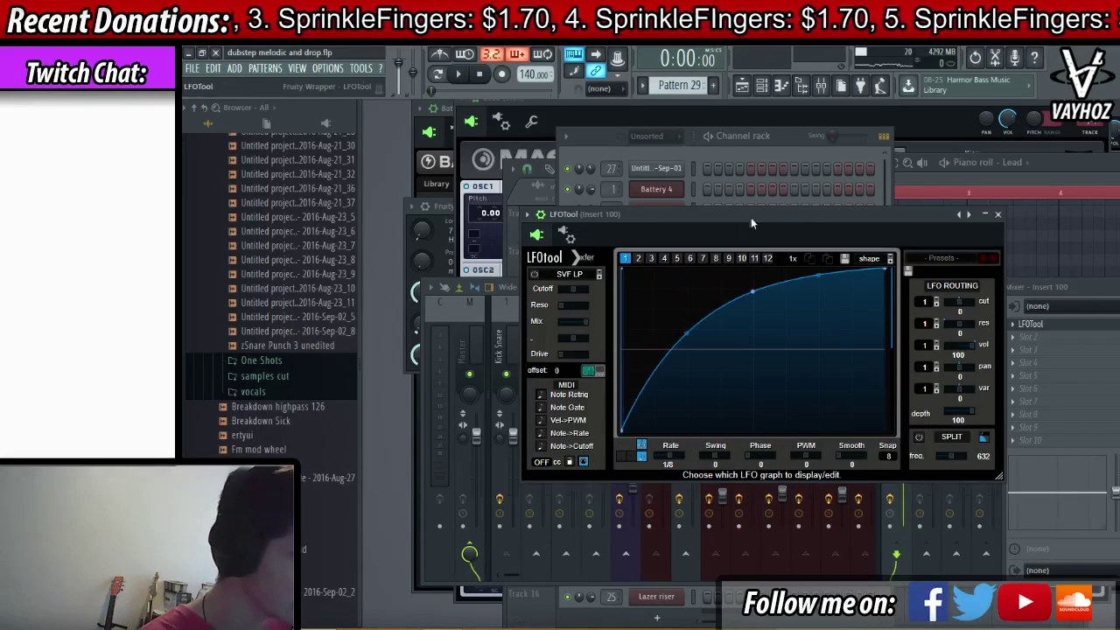
key("space")
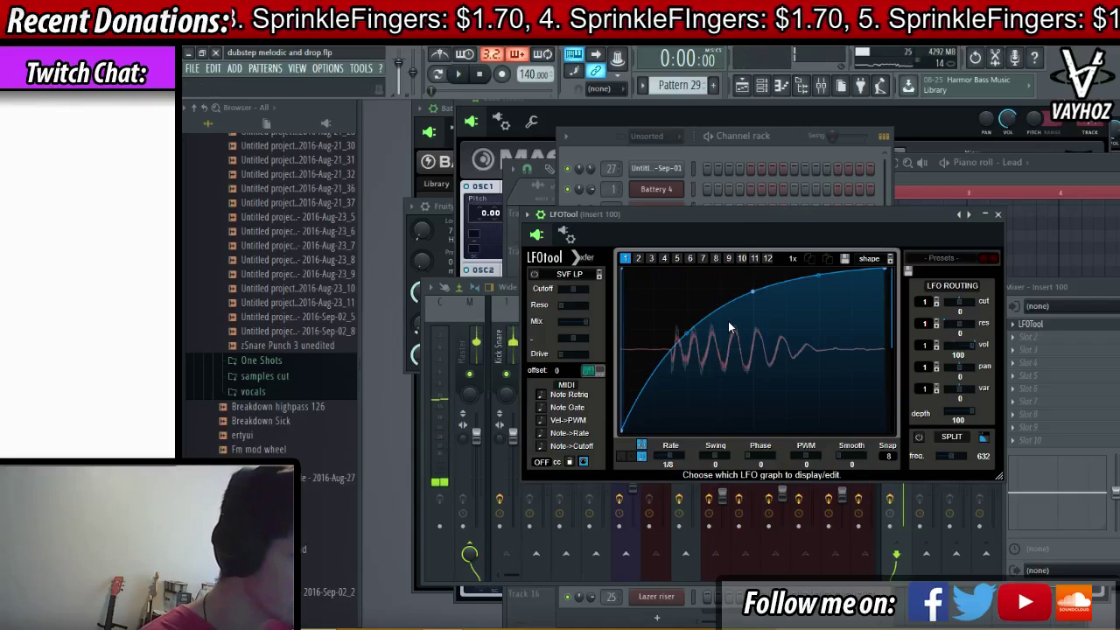
key("space")
left_click_drag(697, 367, 770, 347)
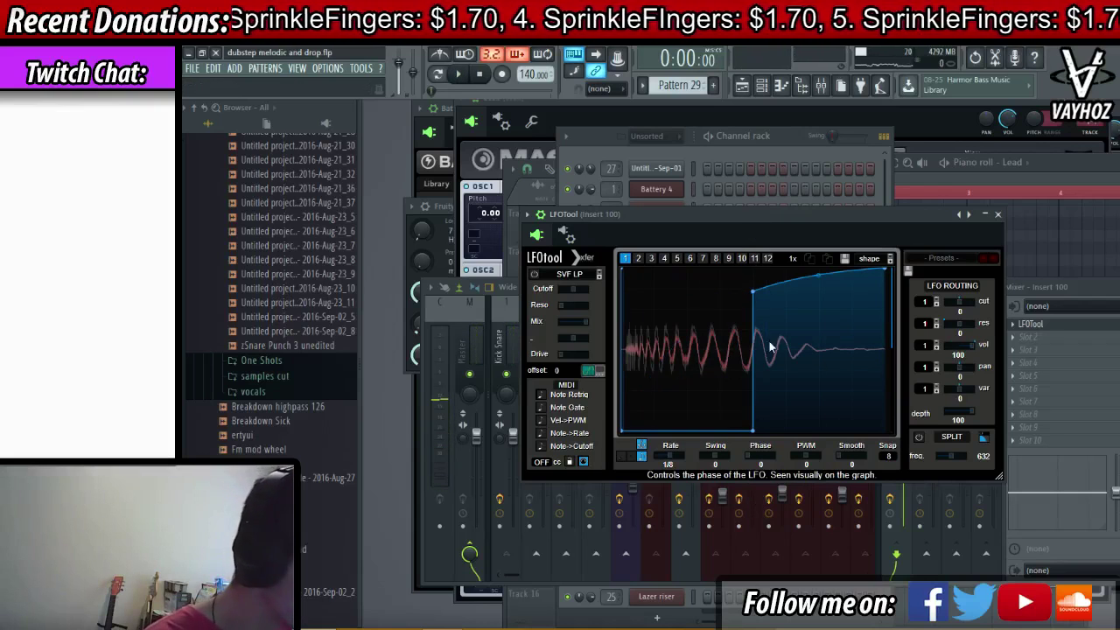
- Replace the LFO graph's middle node with a full-height node at about three quarters, and bend the rising ramp slightly inward
double_click(752, 294)
double_click(808, 295)
left_click_drag(807, 295, 815, 255)
left_click_drag(845, 220, 849, 215)
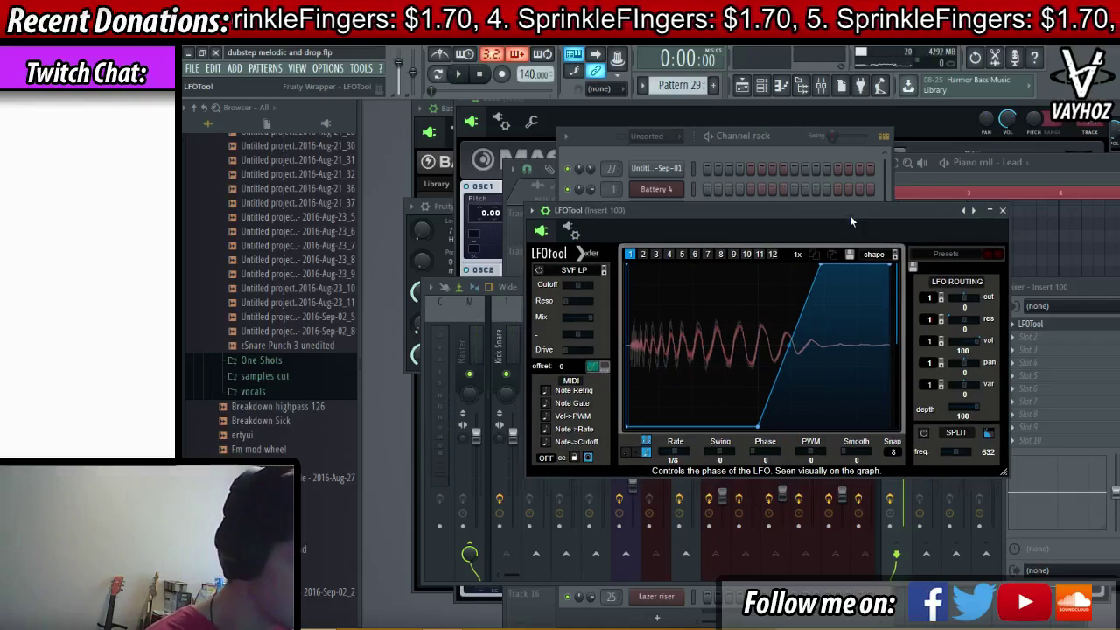
left_click_drag(793, 350, 820, 293)
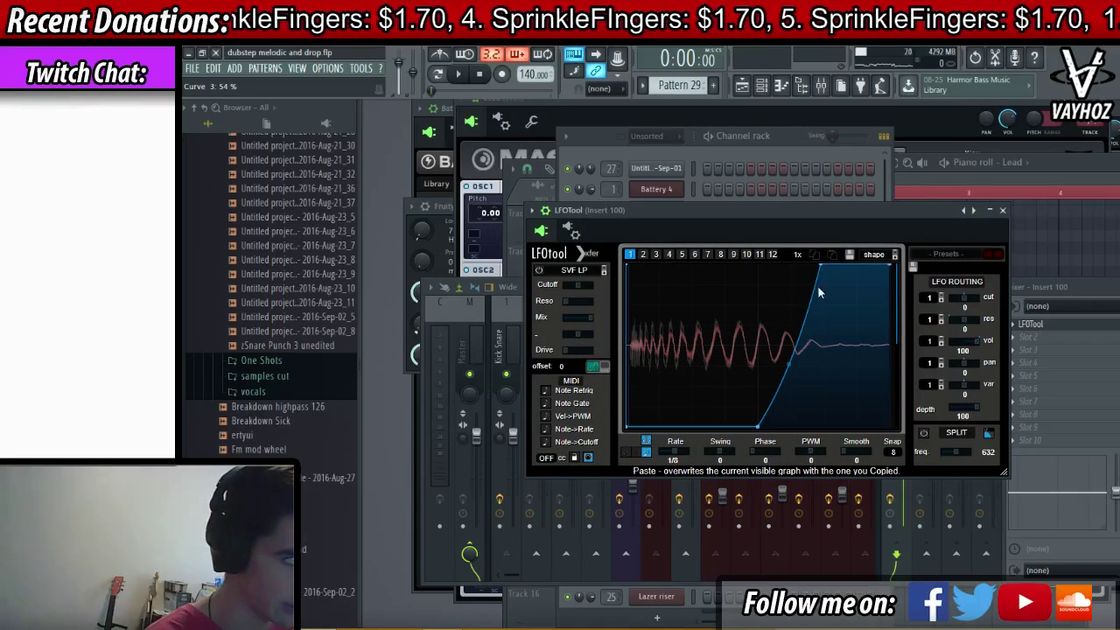
- Play the pattern briefly to check the LFO shape, and enable Note Retrig in LFOTool
left_click(840, 202)
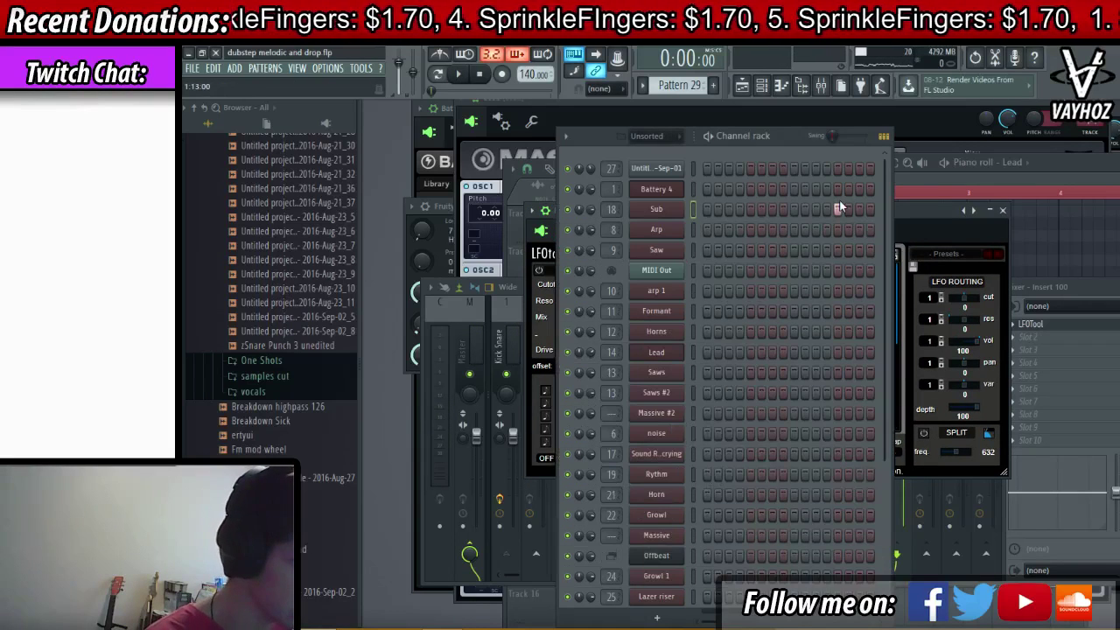
left_click(916, 213)
key("space")
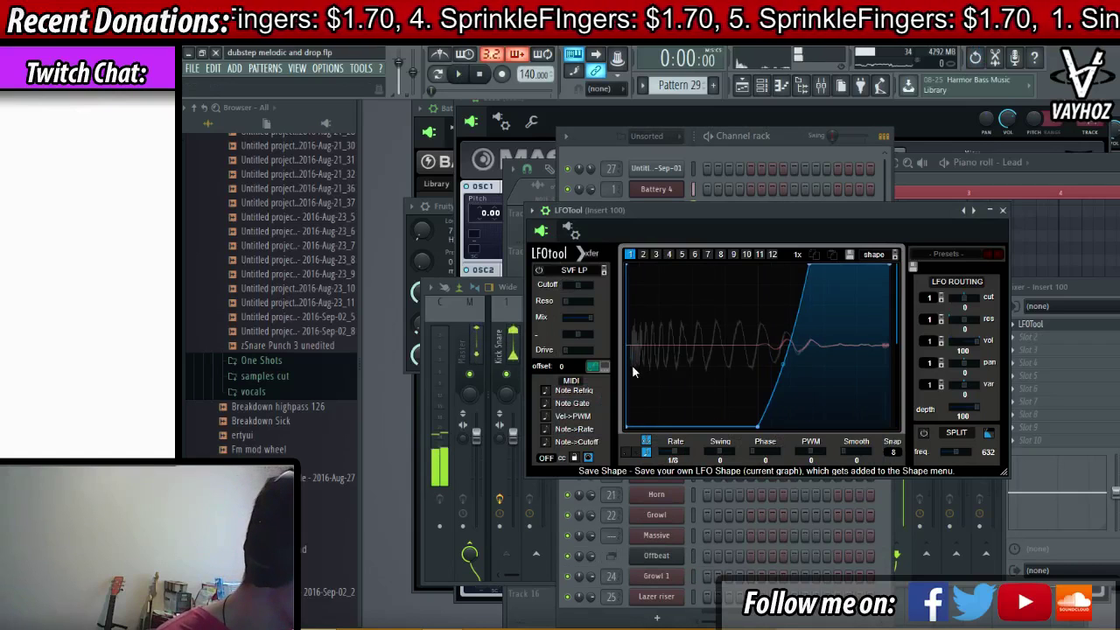
key("space")
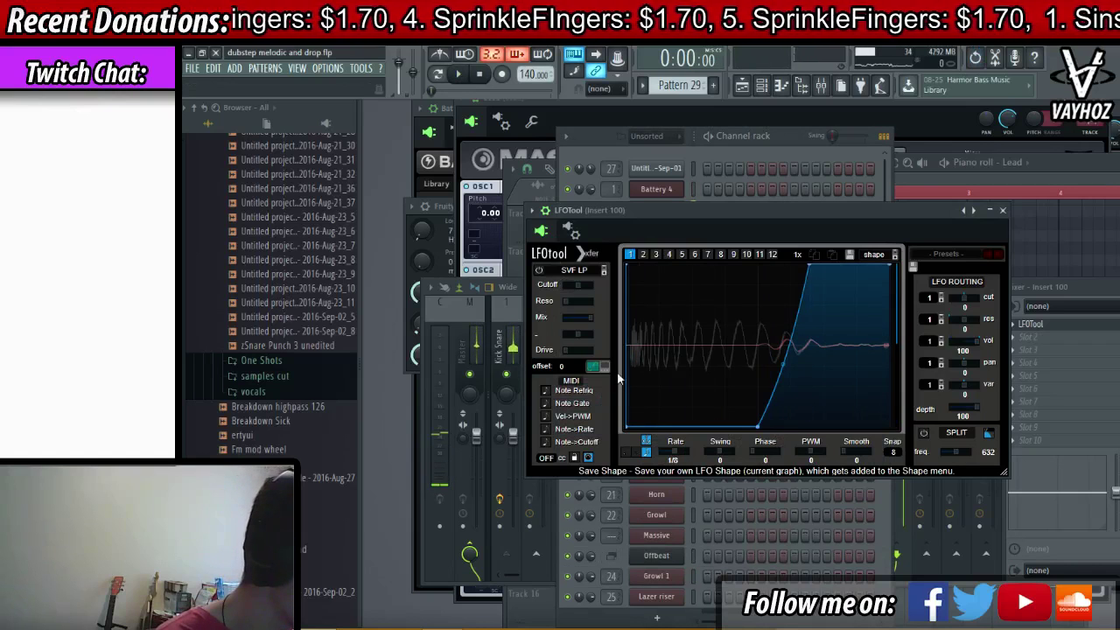
left_click(546, 391)
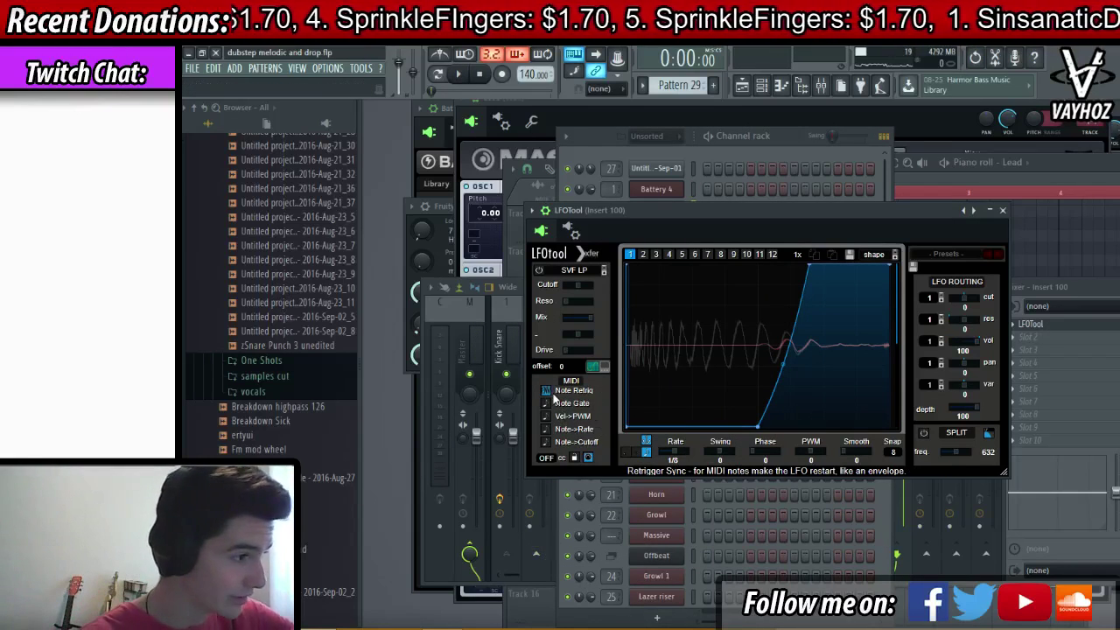
left_click_drag(771, 210, 763, 217)
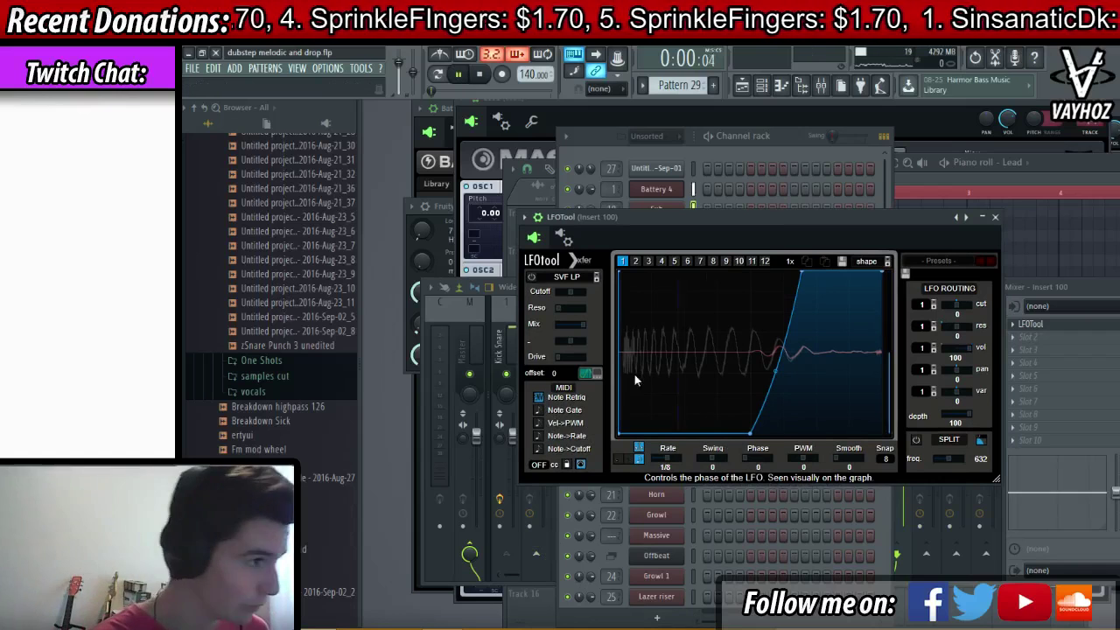
- Reshape the LFO curve's start as a near-instant drop from full to zero, and move the ramp's top node slightly earlier
left_click_drag(625, 284, 621, 365)
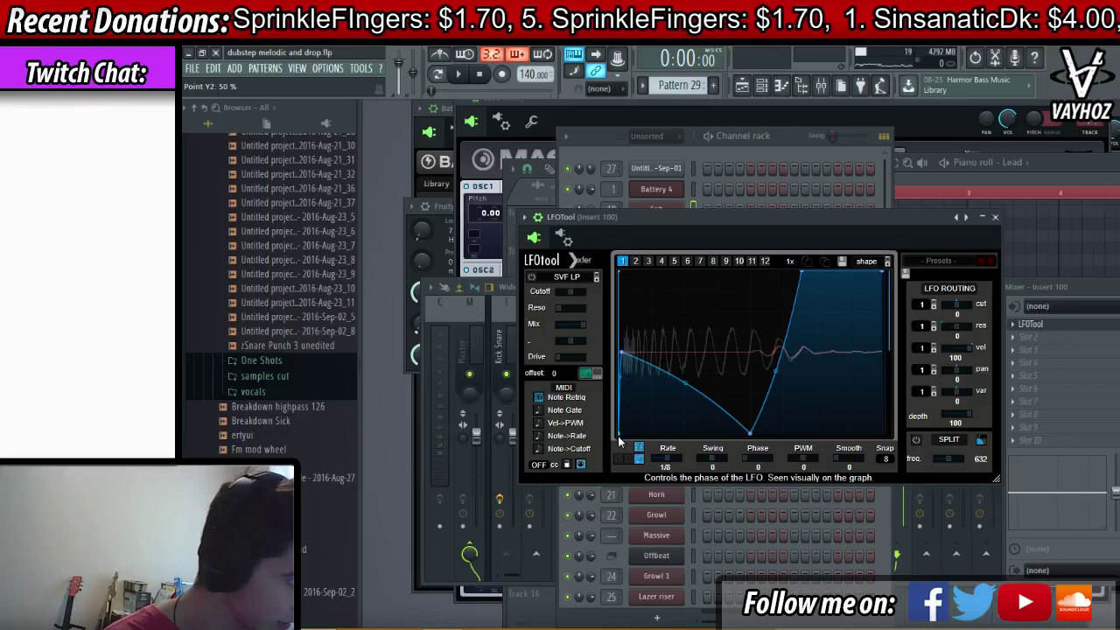
double_click(624, 277)
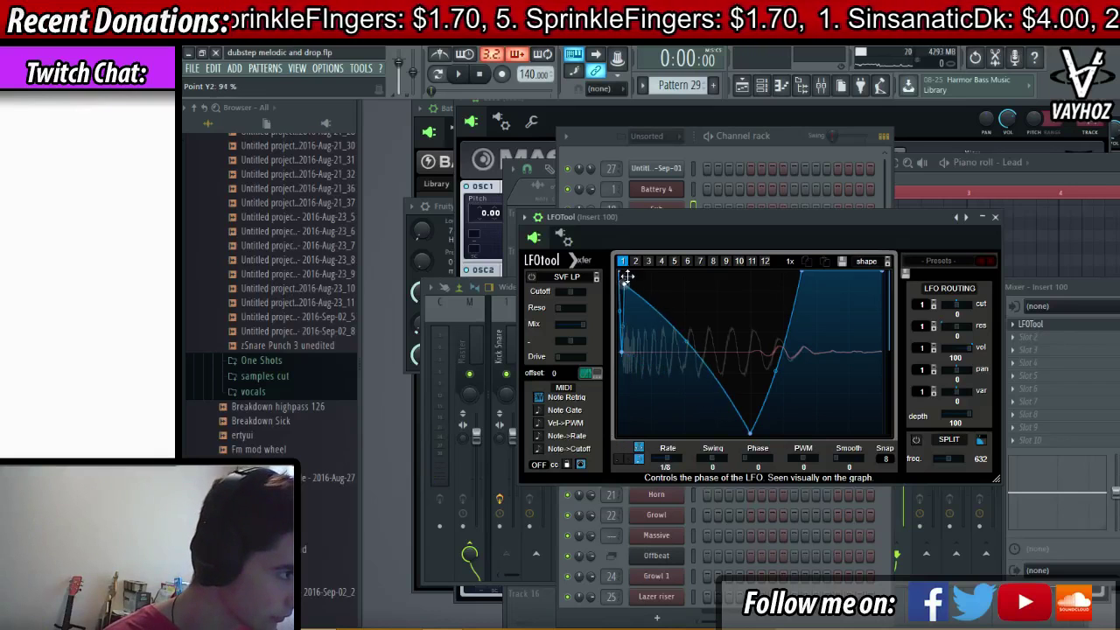
left_click_drag(624, 277, 633, 287)
double_click(633, 287)
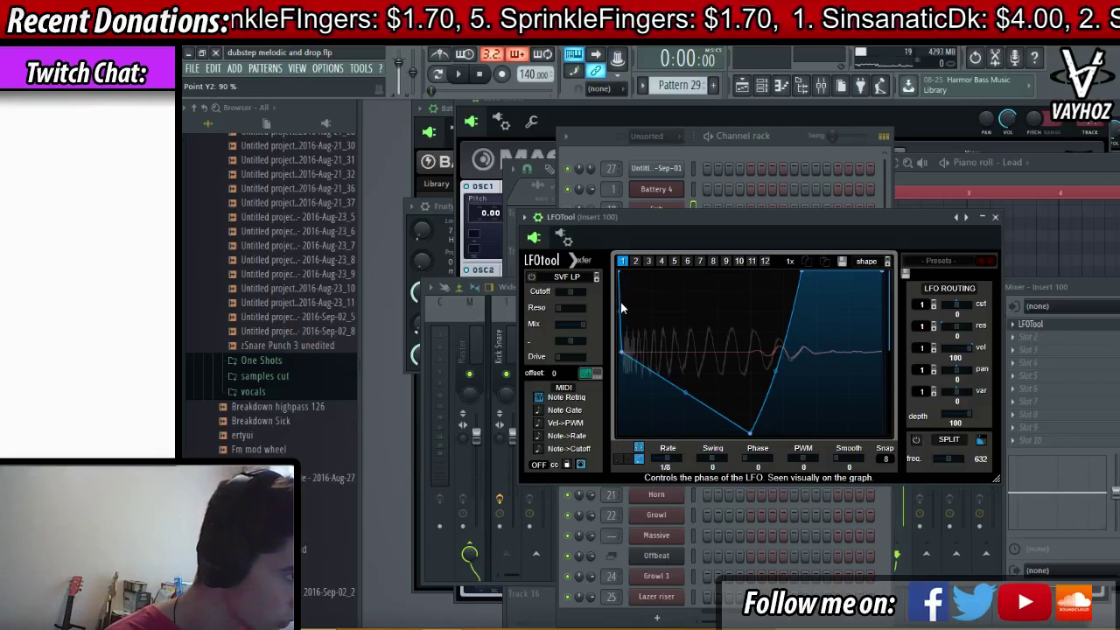
left_click_drag(622, 353, 635, 455)
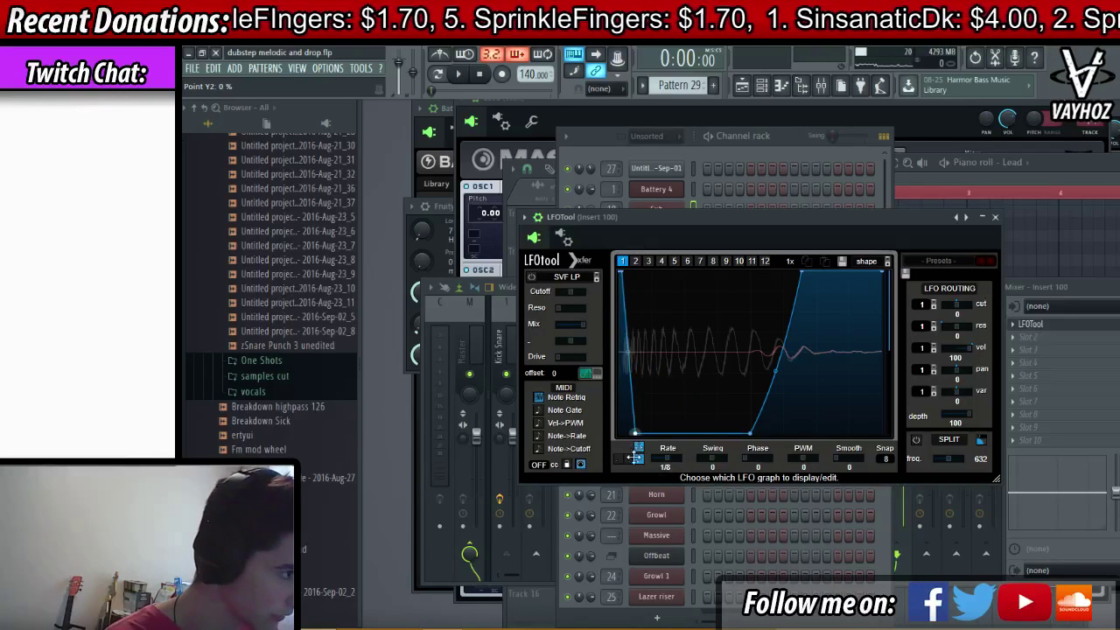
key("space")
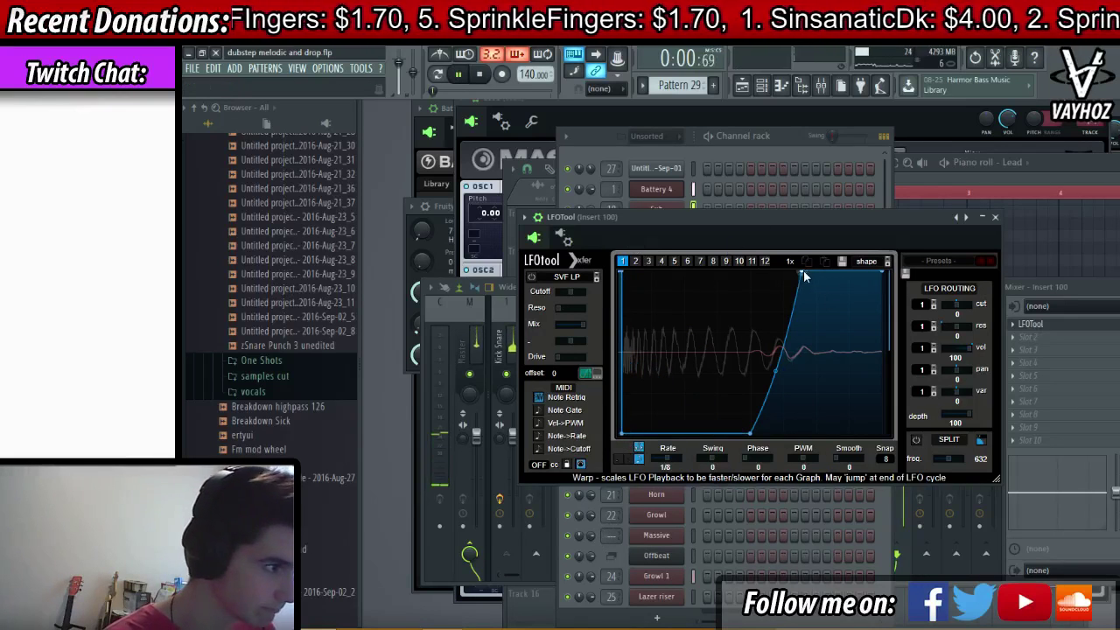
left_click_drag(805, 276, 790, 273)
key("Escape")
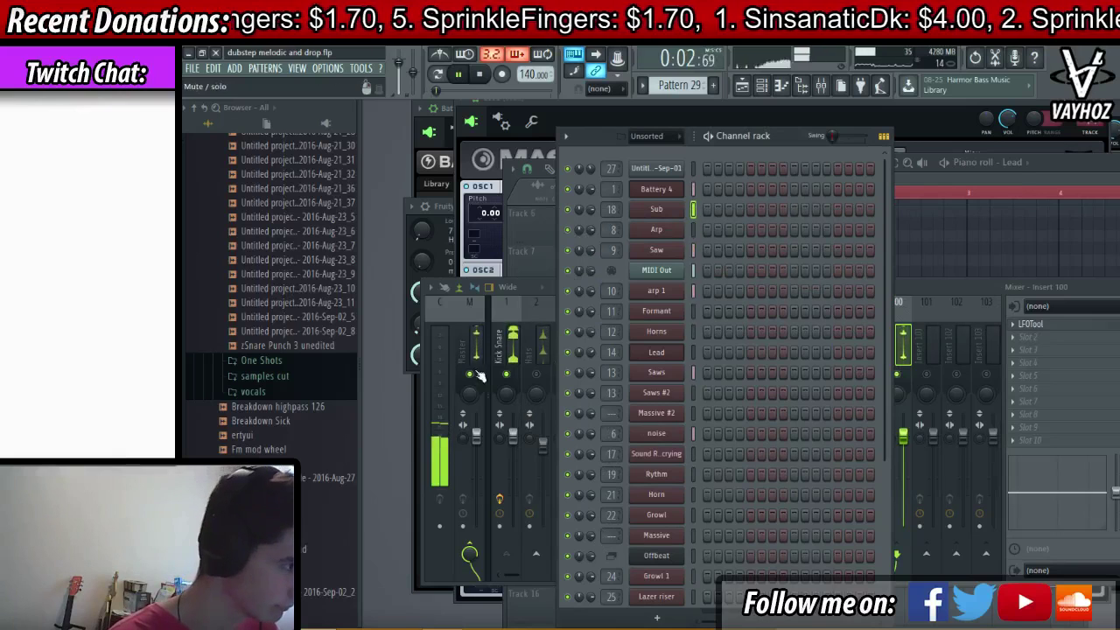
- Set the Kick Snare reverb to a 3% reverb level, 0.3 s decay and 512 Hz low cut
left_click(500, 354)
left_click(1100, 339)
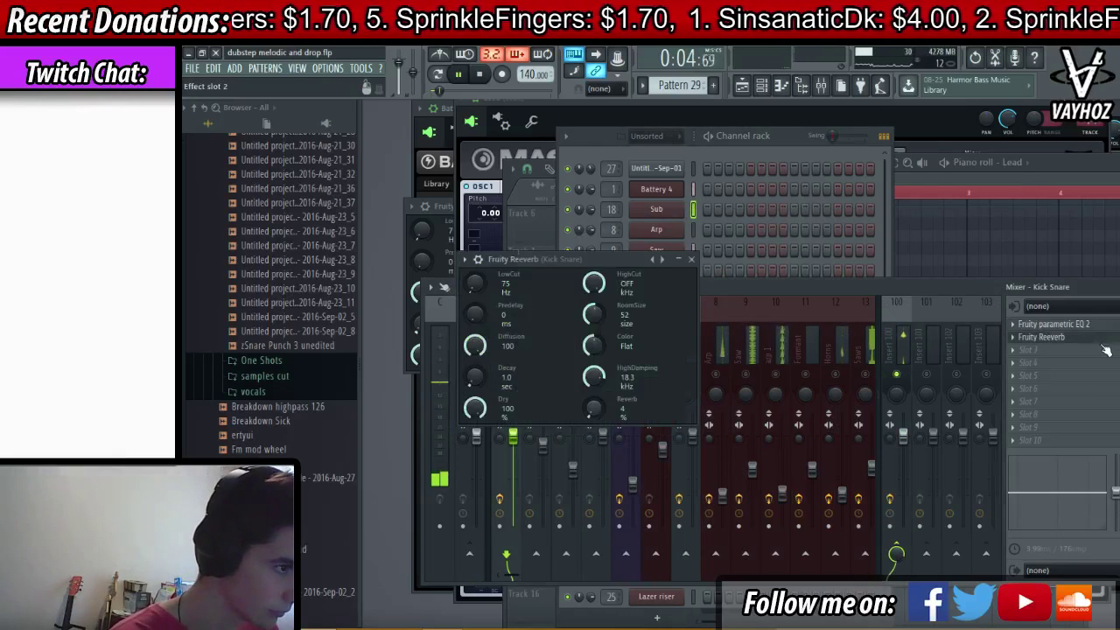
left_click(1069, 341)
left_click(1065, 341)
left_click_drag(594, 408, 594, 412)
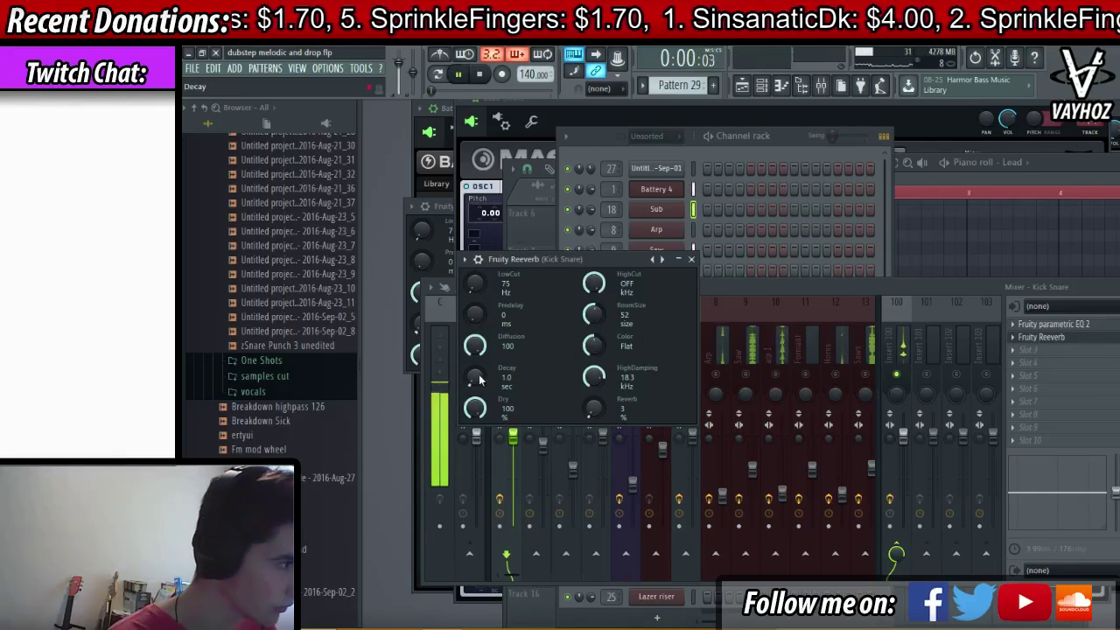
left_click_drag(475, 376, 475, 369)
left_click_drag(461, 292, 472, 284)
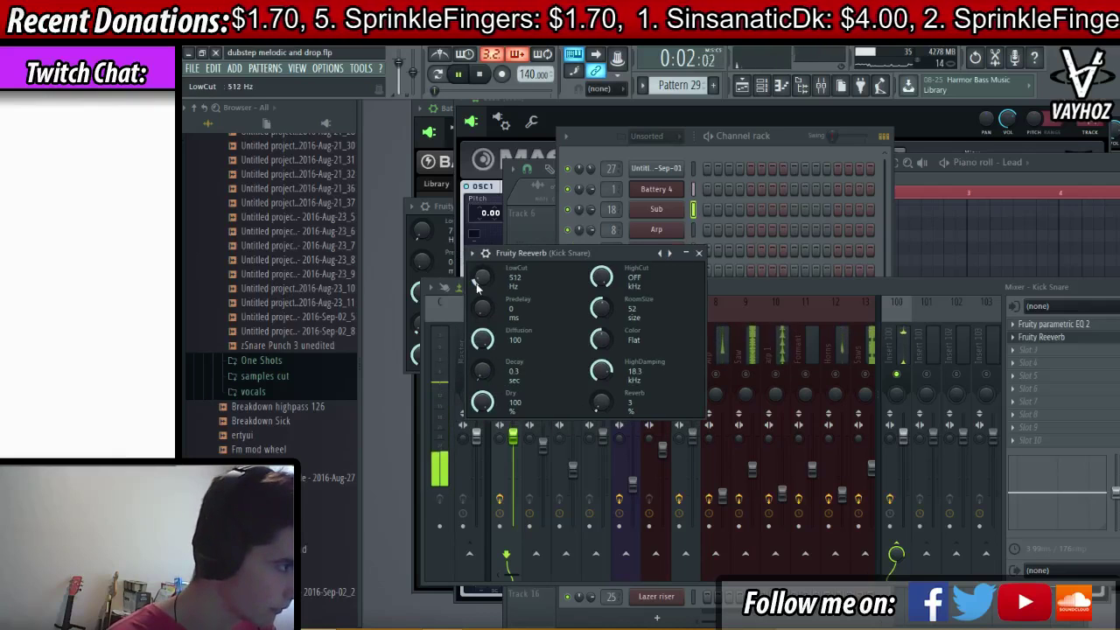
left_click(1064, 338)
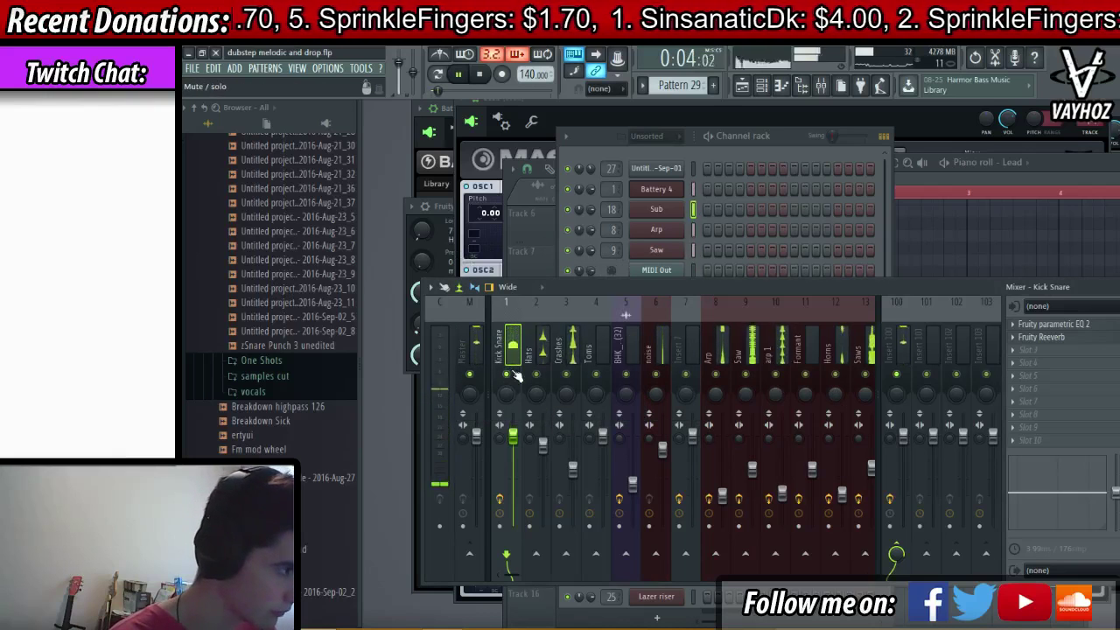
- Route the Kick Snare mixer track back to the Master only and play the full mix
key("space")
left_click(469, 551)
key("space")
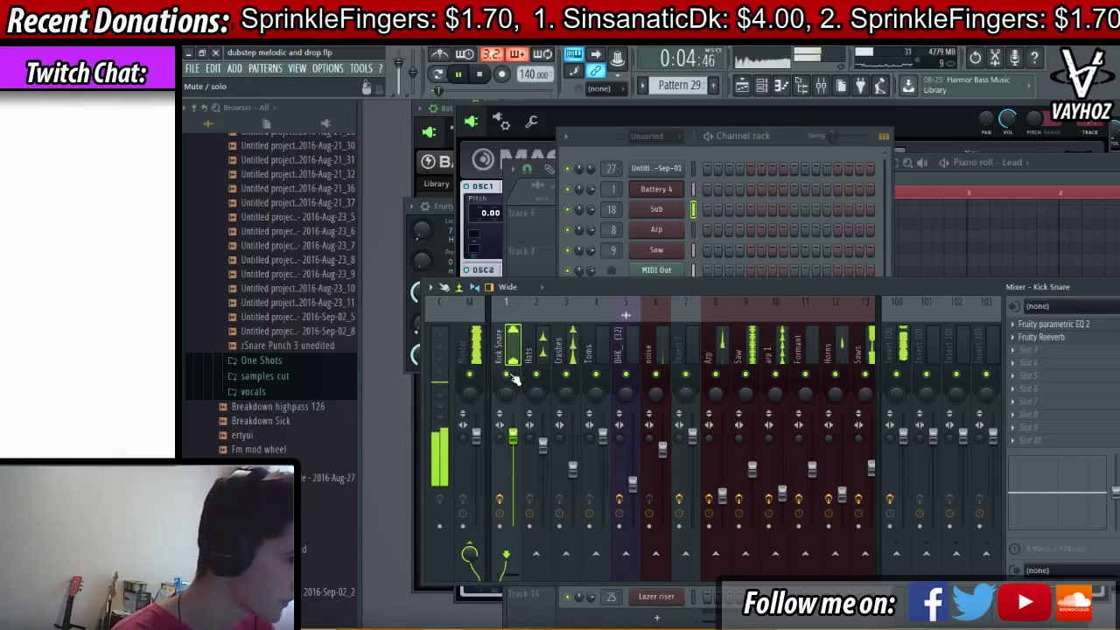
- Stop playback, hide the mixer and open the Battery 4 drum sampler
key("F9")
left_click(669, 192)
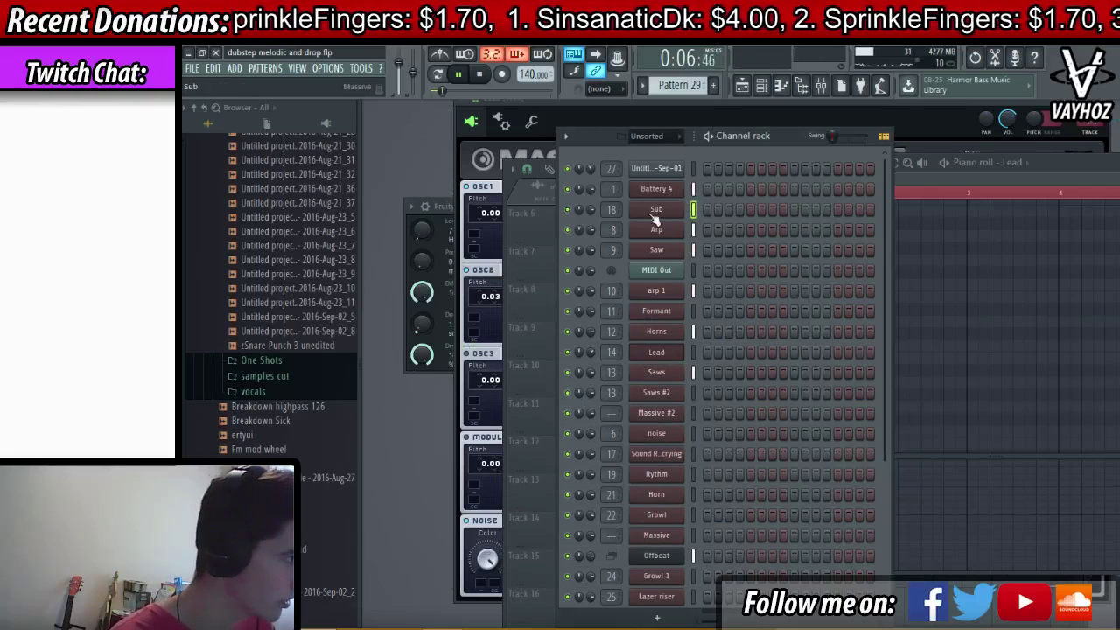
key("space")
scroll(326, 257, "up", 2)
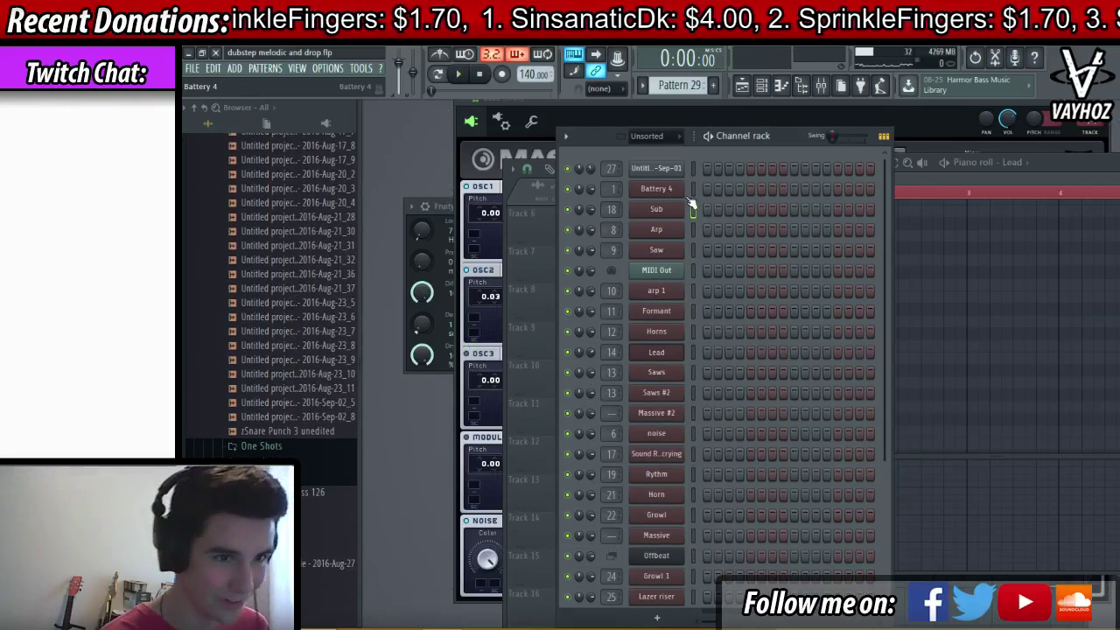
left_click(683, 190)
- Open the sample folder "a Punch in da face" under 1- sample collection, drums, b snares
scroll(305, 347, "up", 6)
scroll(305, 347, "up", 10)
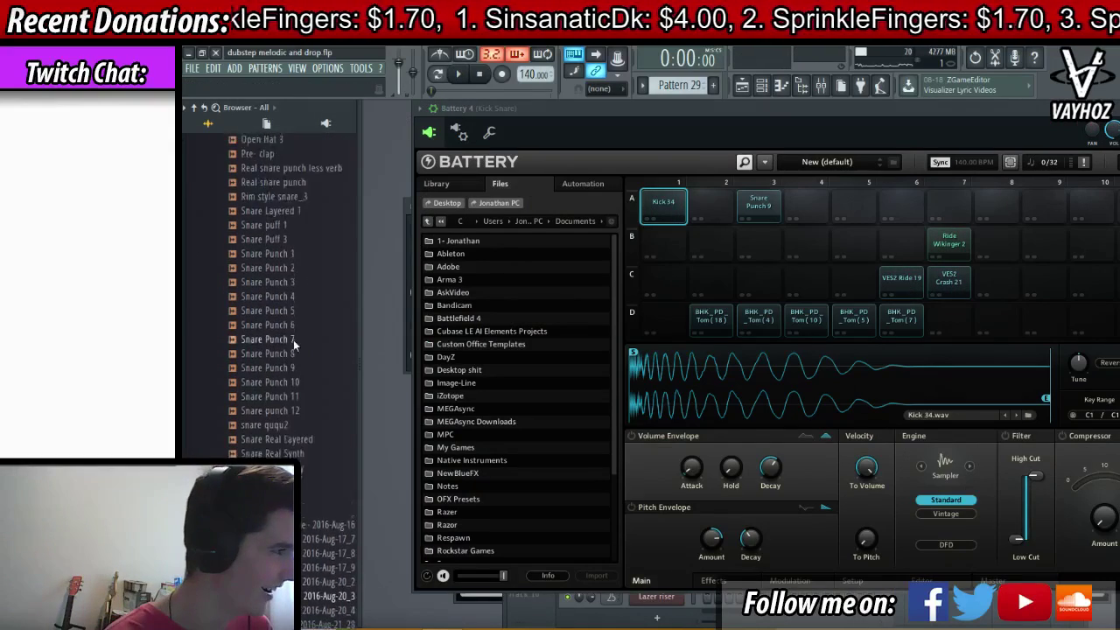
left_click(285, 204)
scroll(287, 218, "up", 2)
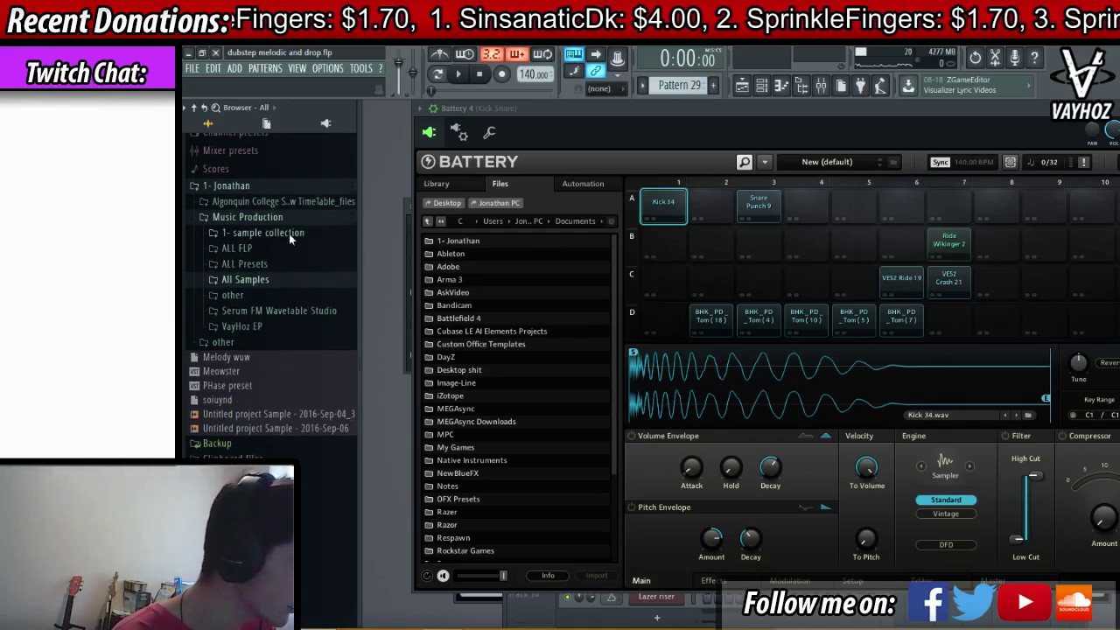
left_click(287, 233)
left_click(284, 279)
left_click(294, 308)
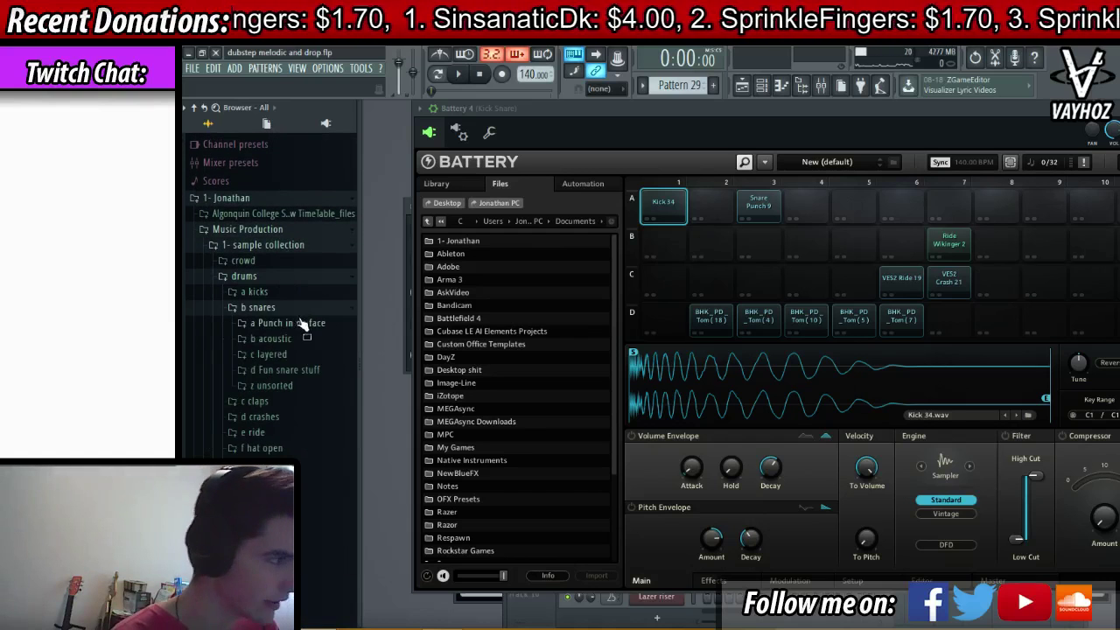
left_click(296, 323)
- Replace the Snare Punch 9 sample in Battery cell A3 with Snare_Trap from the "a Punch in da face" folder
scroll(291, 437, "down", 2)
scroll(286, 417, "down", 7)
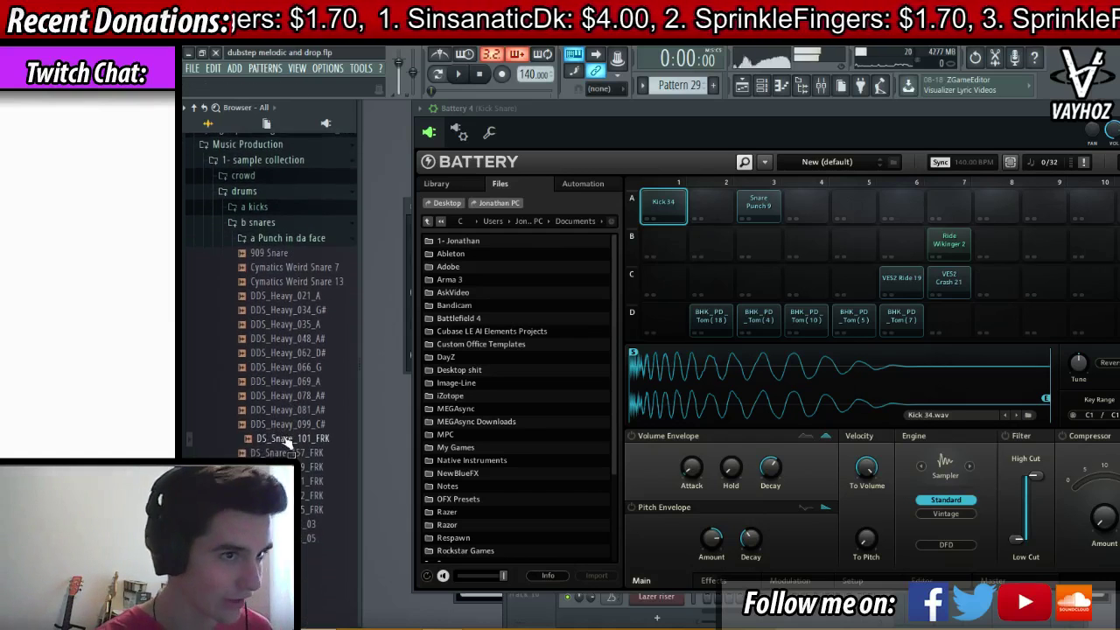
scroll(306, 495, "down", 6)
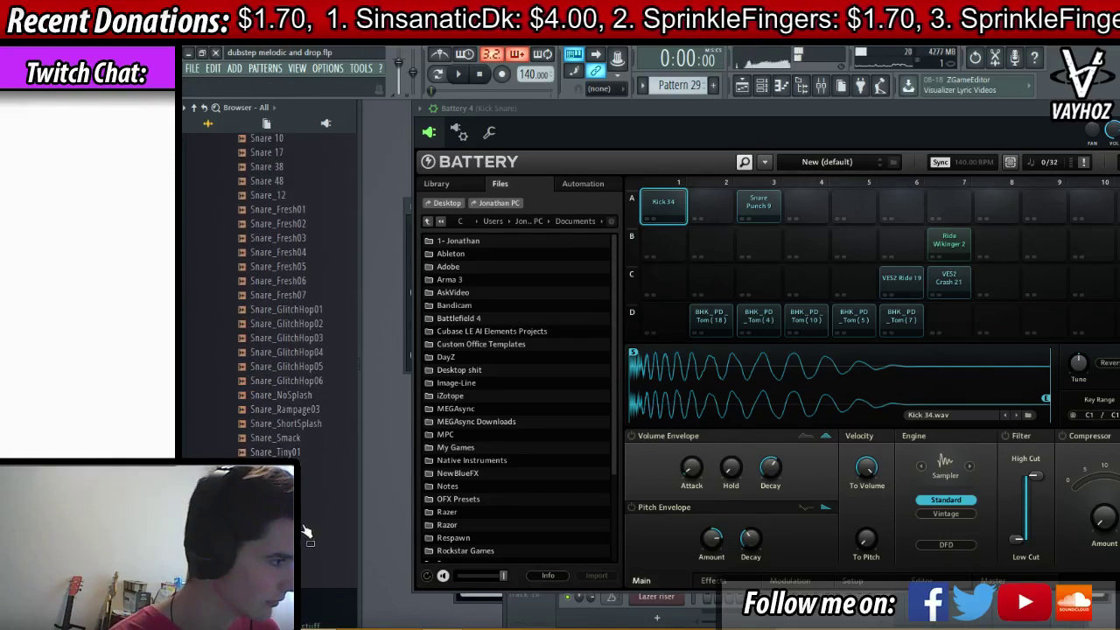
left_click_drag(362, 473, 759, 209)
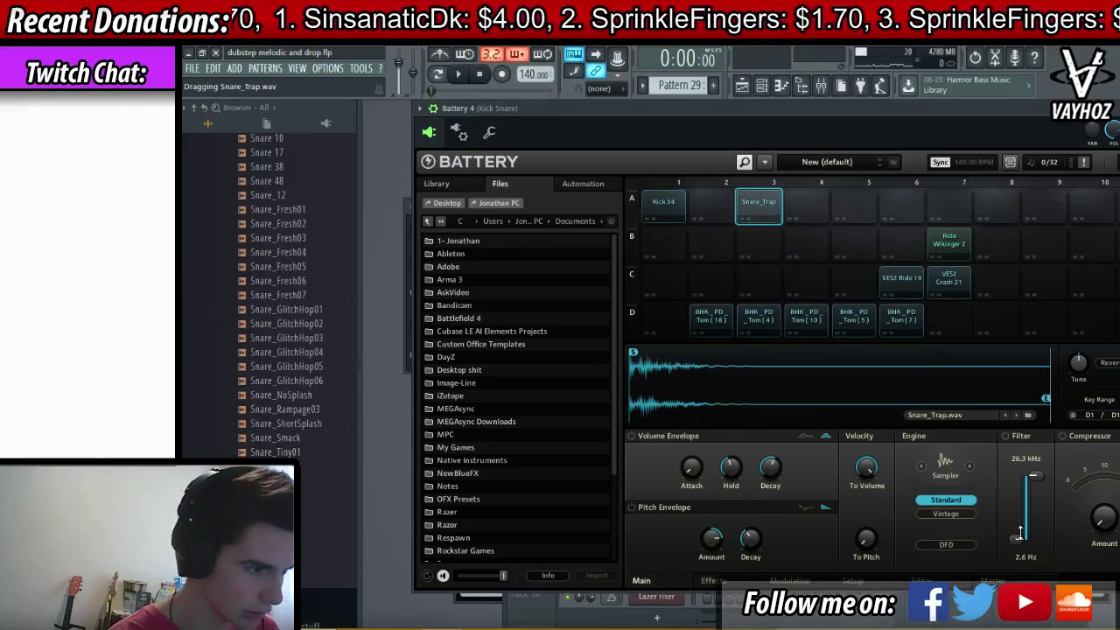
- Enable the filter on the Snare_Trap cell, raise its low cut to about 103 Hz, and audition it
left_click_drag(1020, 533, 1017, 535)
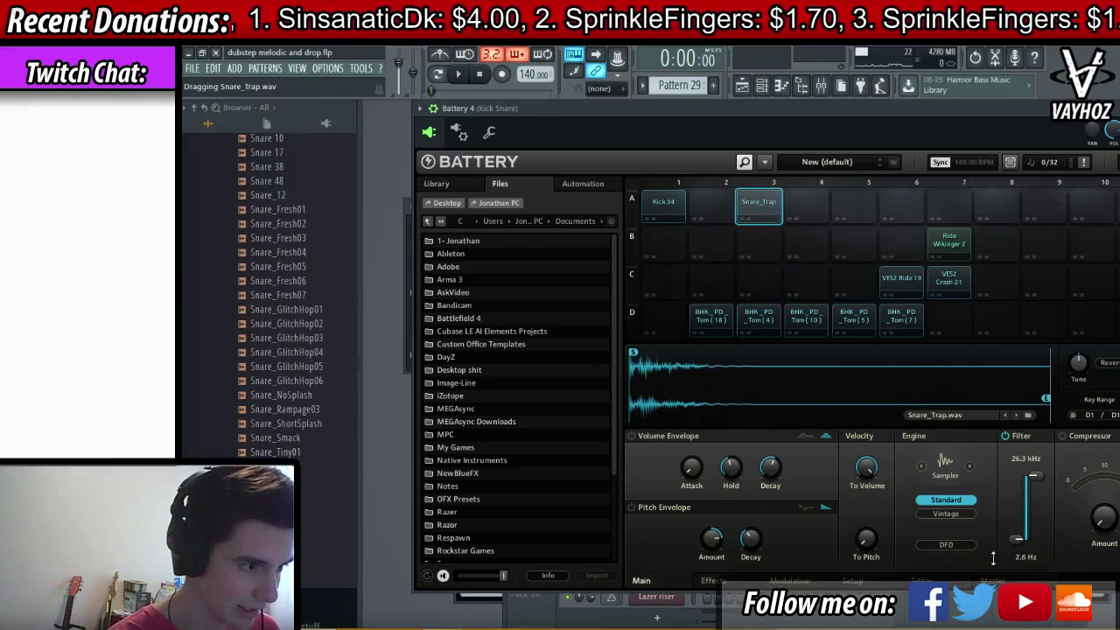
left_click_drag(1011, 547, 1018, 543)
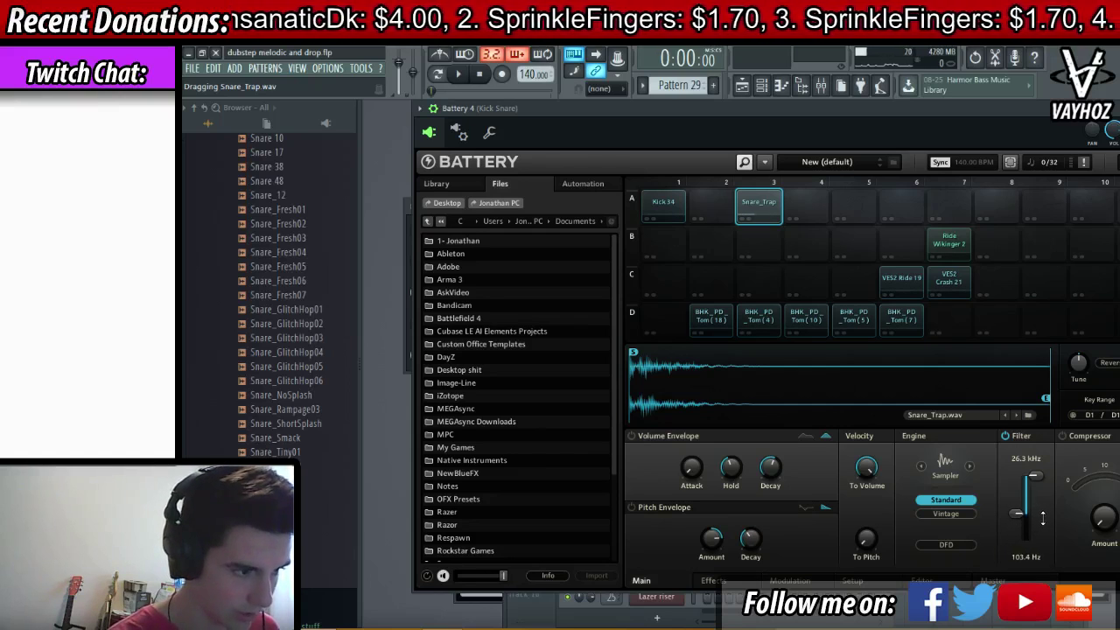
key("space")
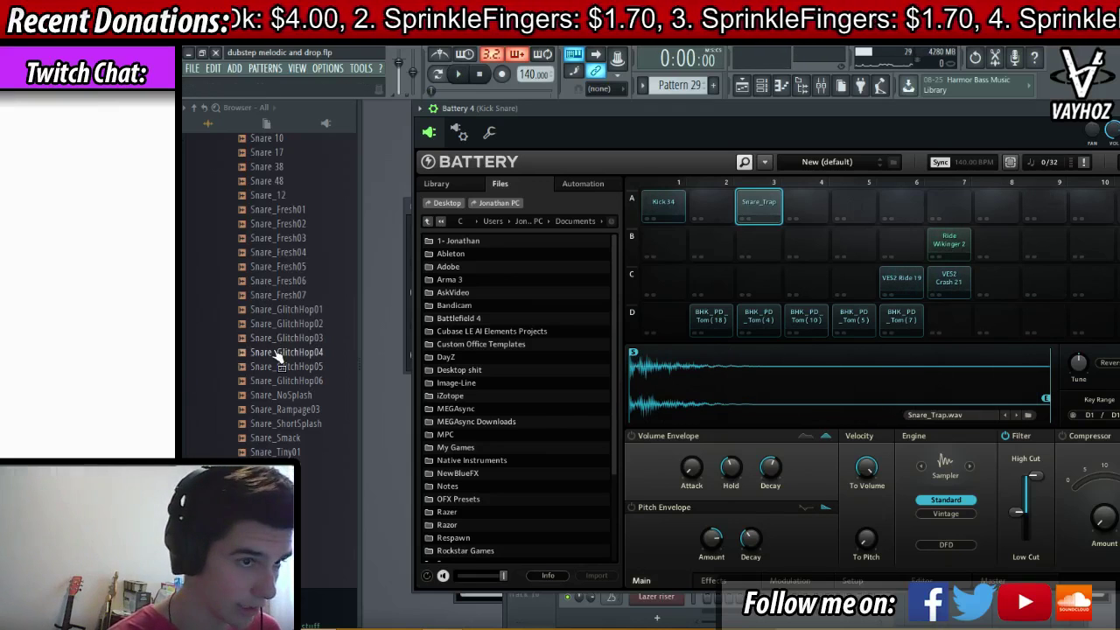
- Preview more snares, load Snare_Fresh07 into Battery cell B3, and audition it
left_click_drag(279, 353, 310, 252)
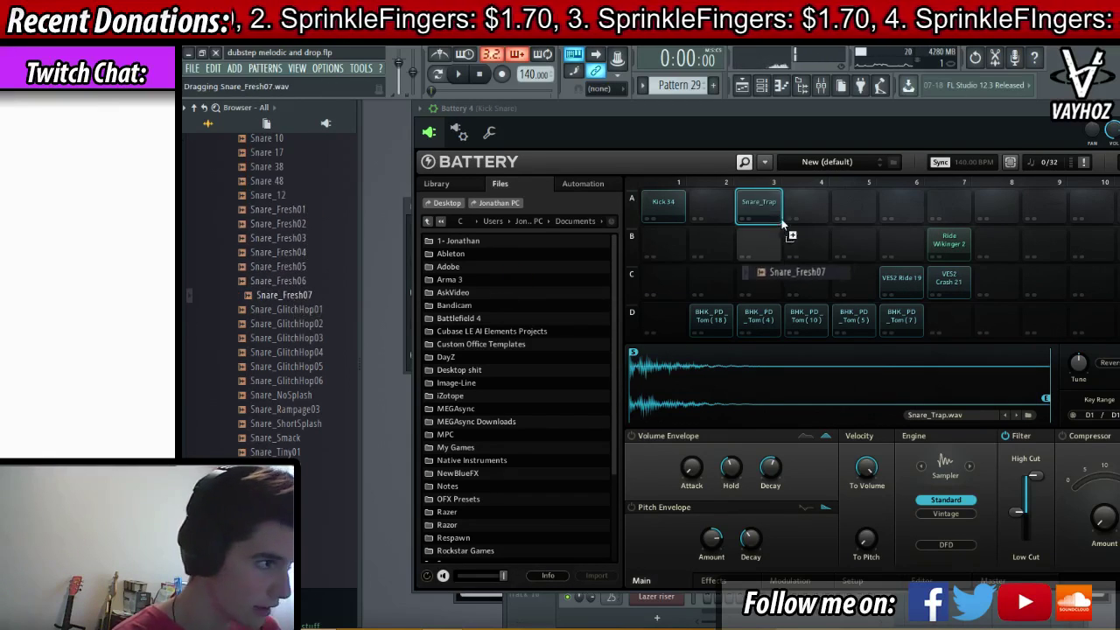
left_click_drag(783, 222, 767, 244)
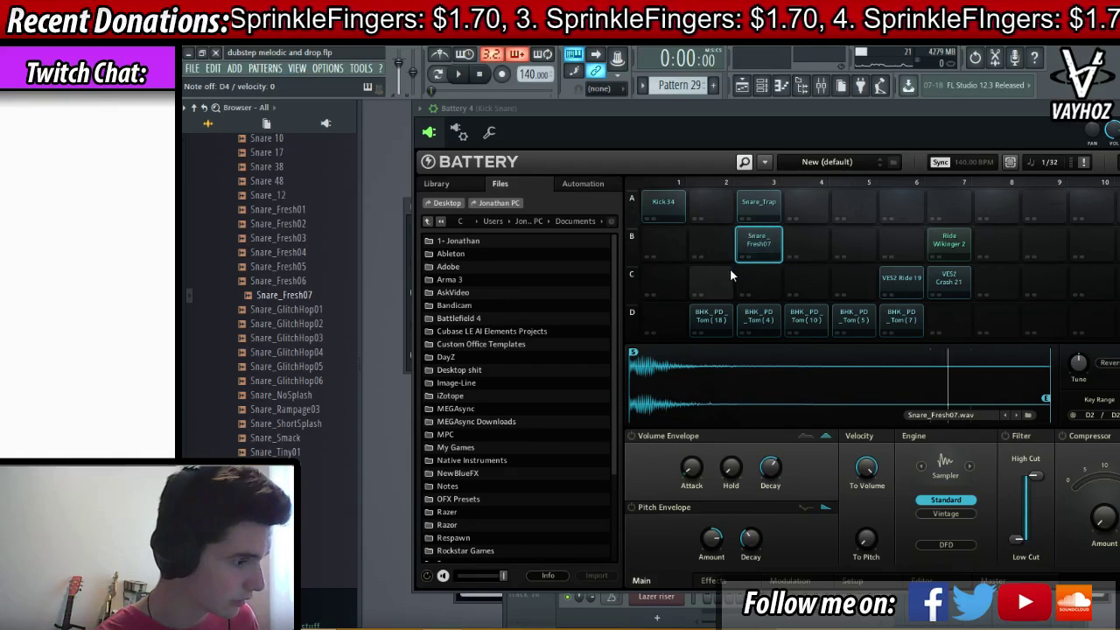
left_click(757, 245)
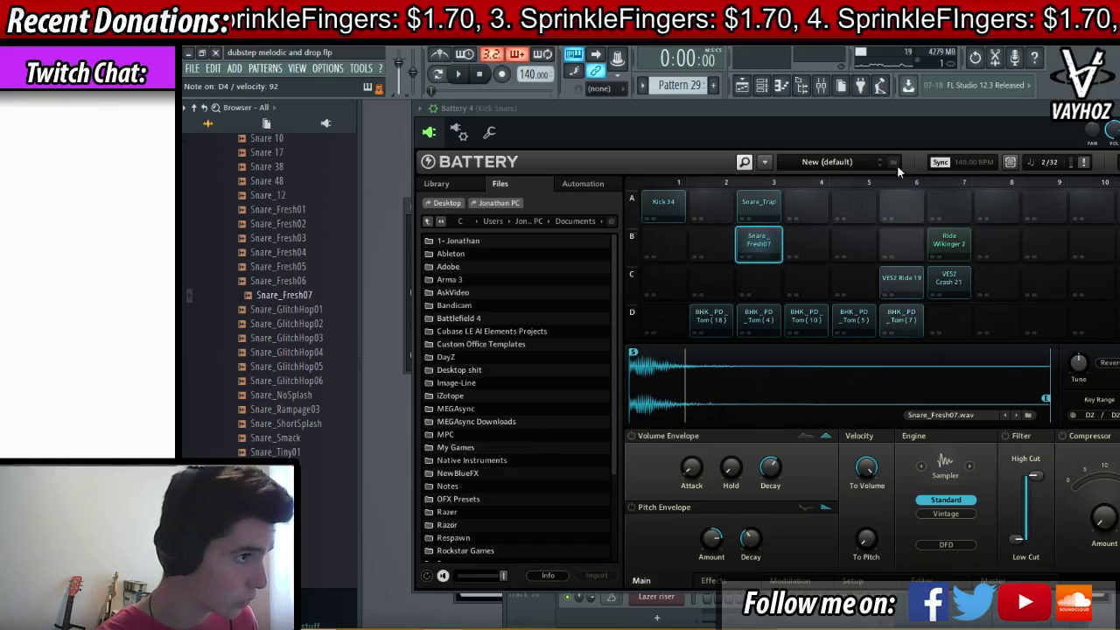
- Check the snare's signal in the mixer and set the Snare_Fresh07 cell's output to Master
left_click(827, 89)
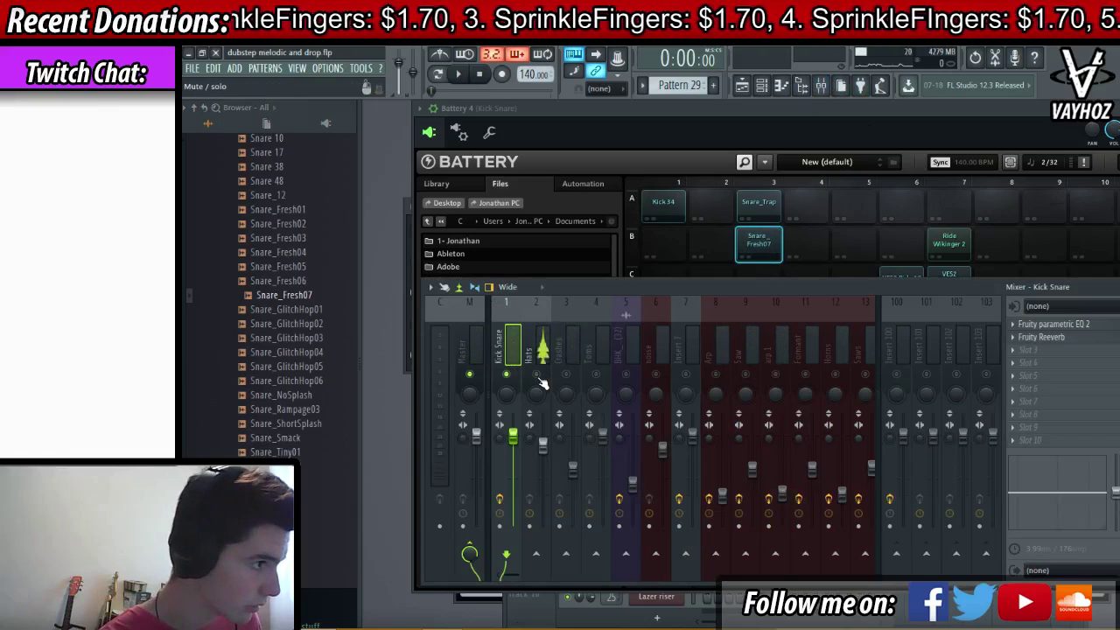
left_click(758, 244)
right_click(758, 243)
mouse_move(822, 394)
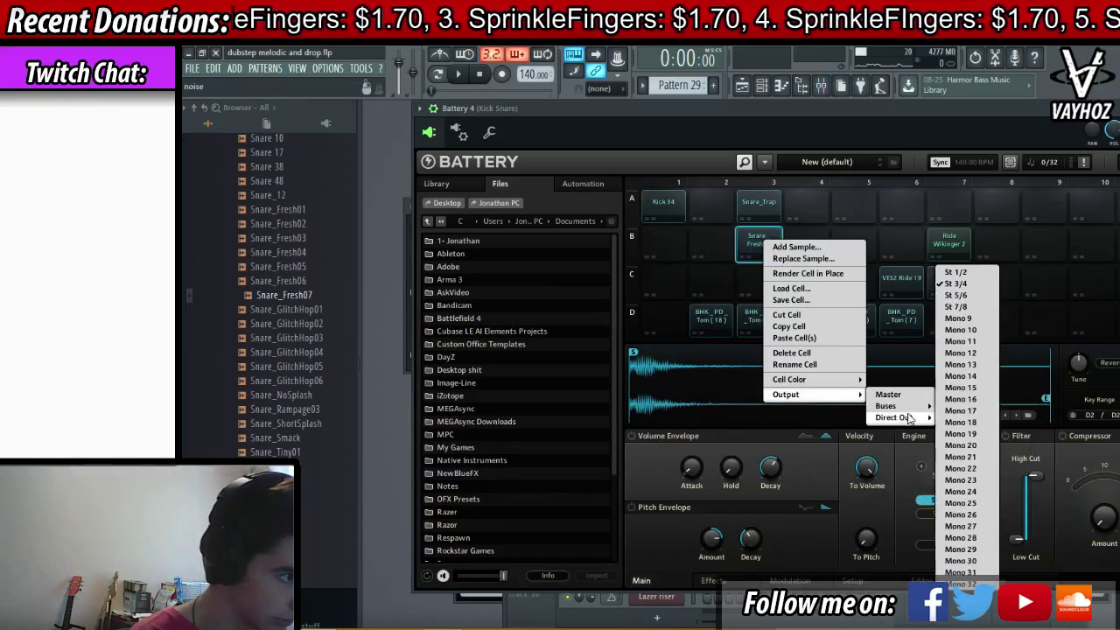
left_click(906, 394)
- Set the Snare_Fresh07 cell's key range to D1 to layer it with Snare_Trap, and play the pattern
left_click(758, 208)
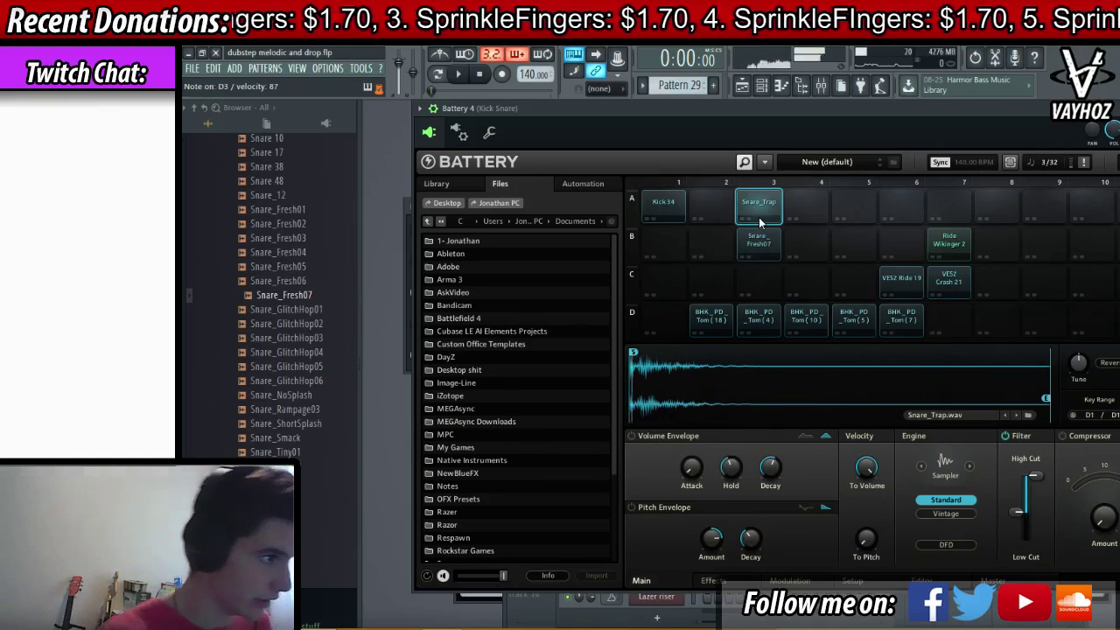
left_click(771, 236)
left_click(1072, 417)
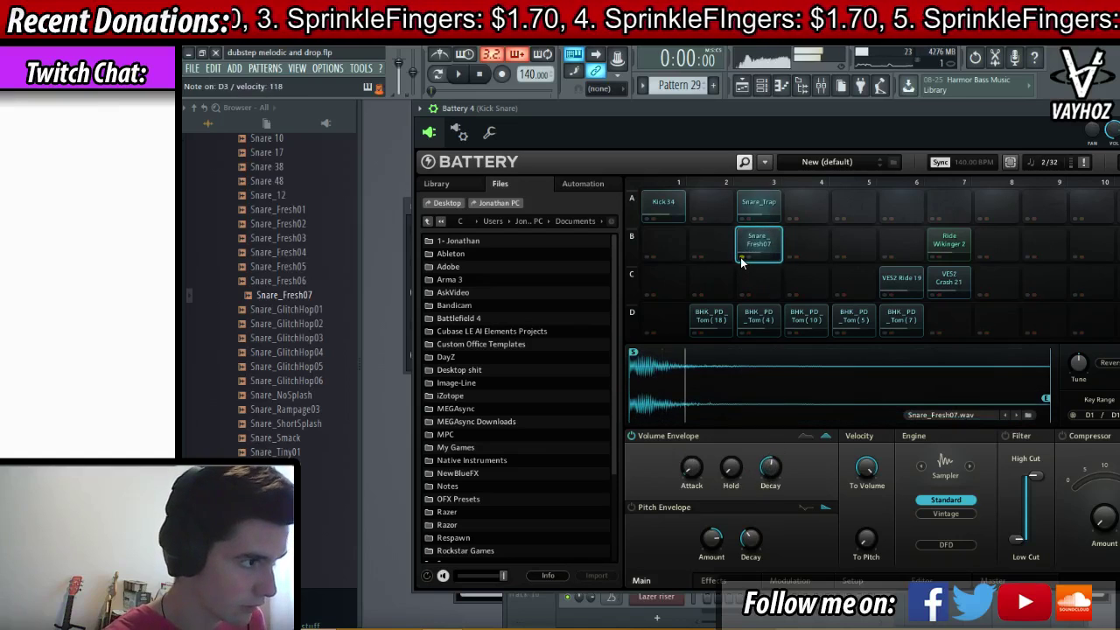
key("space")
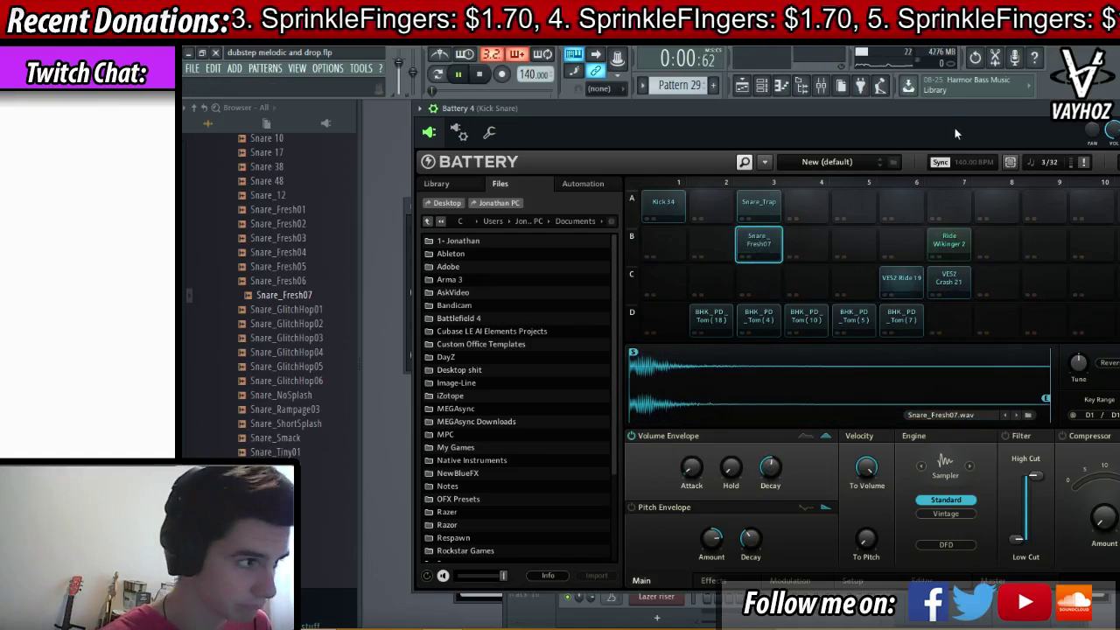
- Unmute the Crashes track and add Fruity Reeverb to Hats with high cut and high damping off and 1.3 s decay
key("Escape")
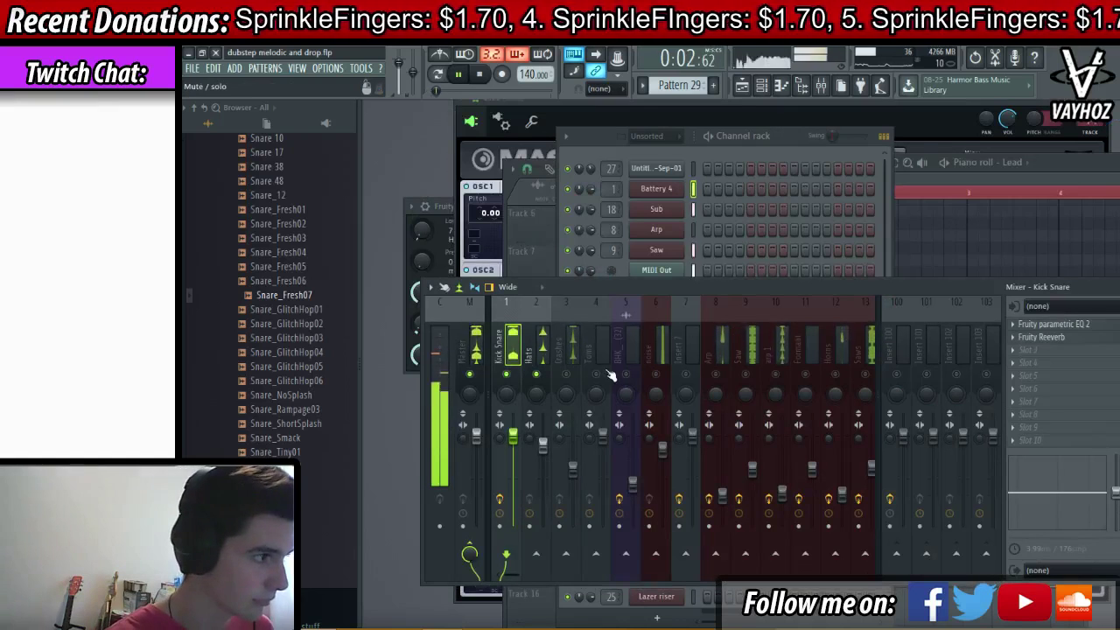
left_click(564, 350)
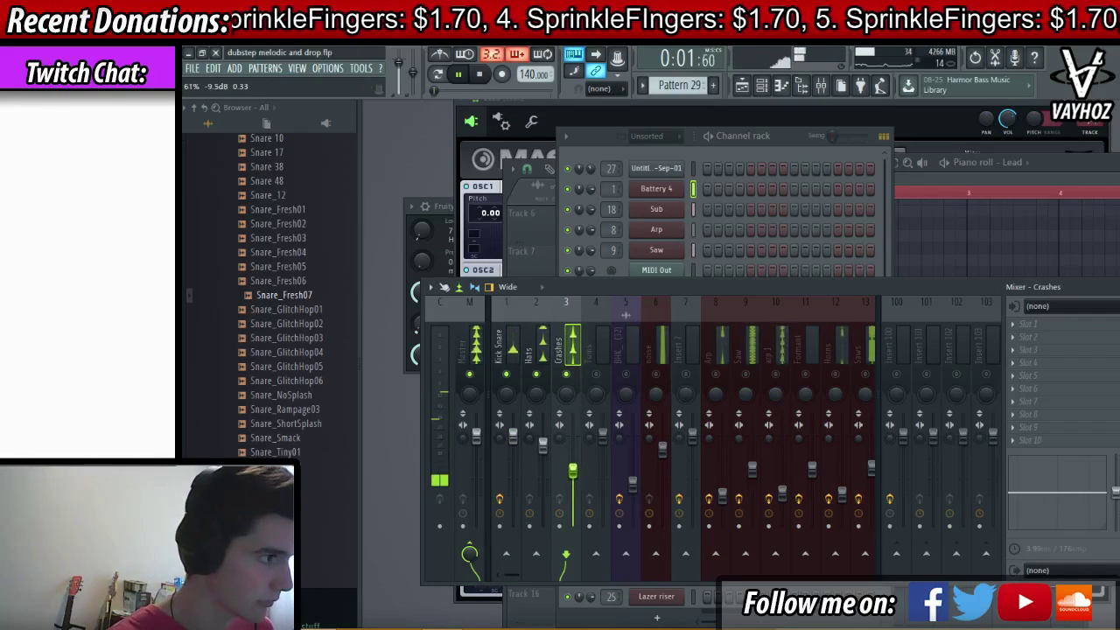
left_click(536, 350)
left_click(1032, 323)
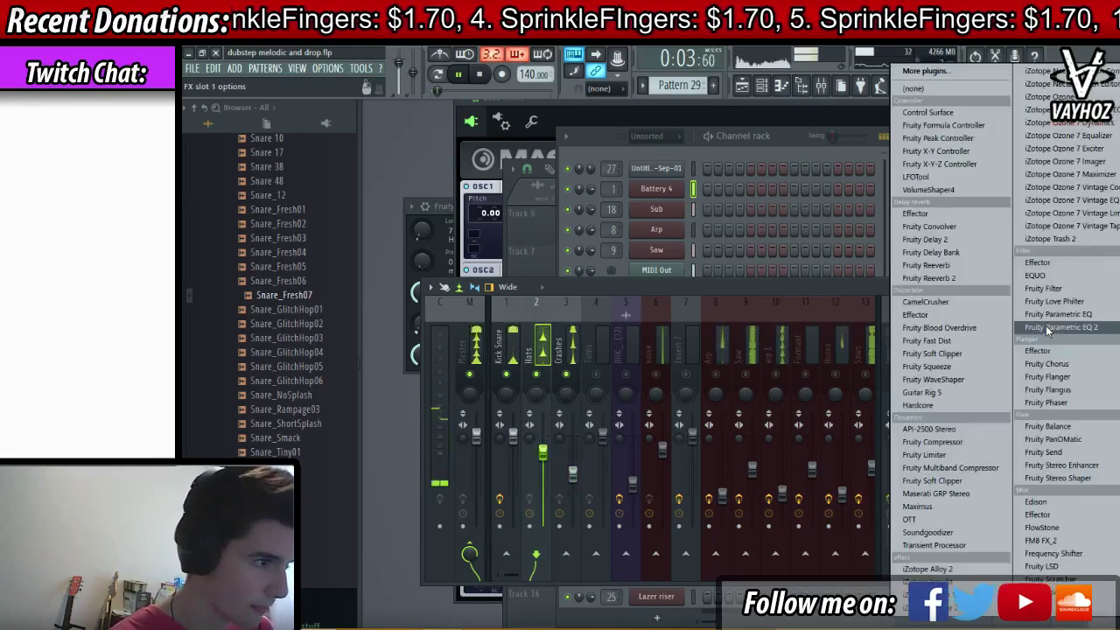
left_click(971, 265)
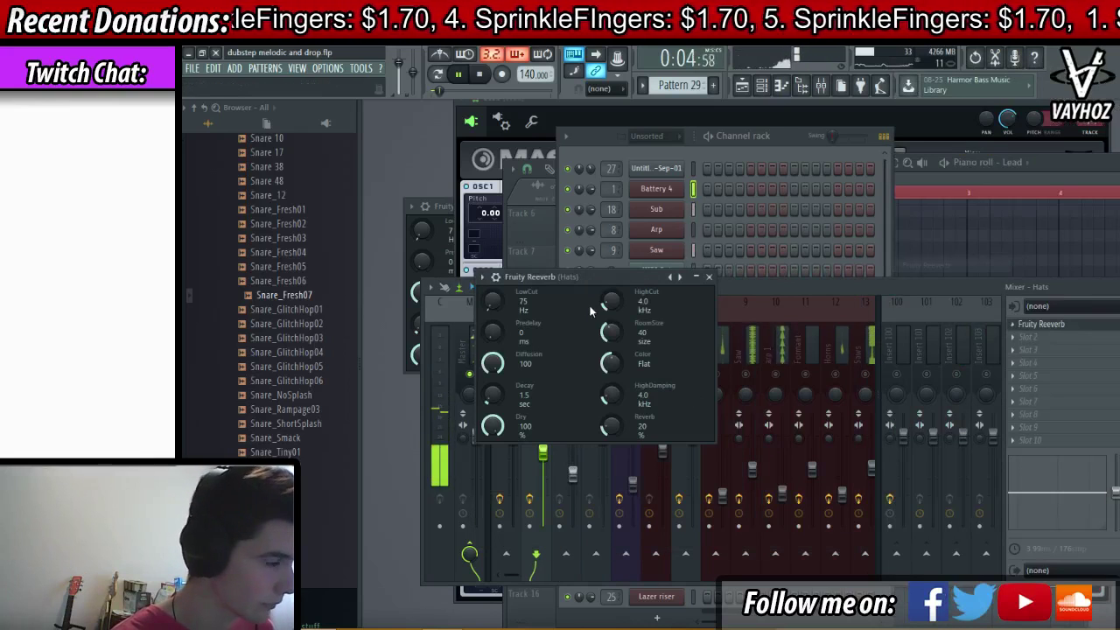
left_click_drag(611, 395, 611, 328)
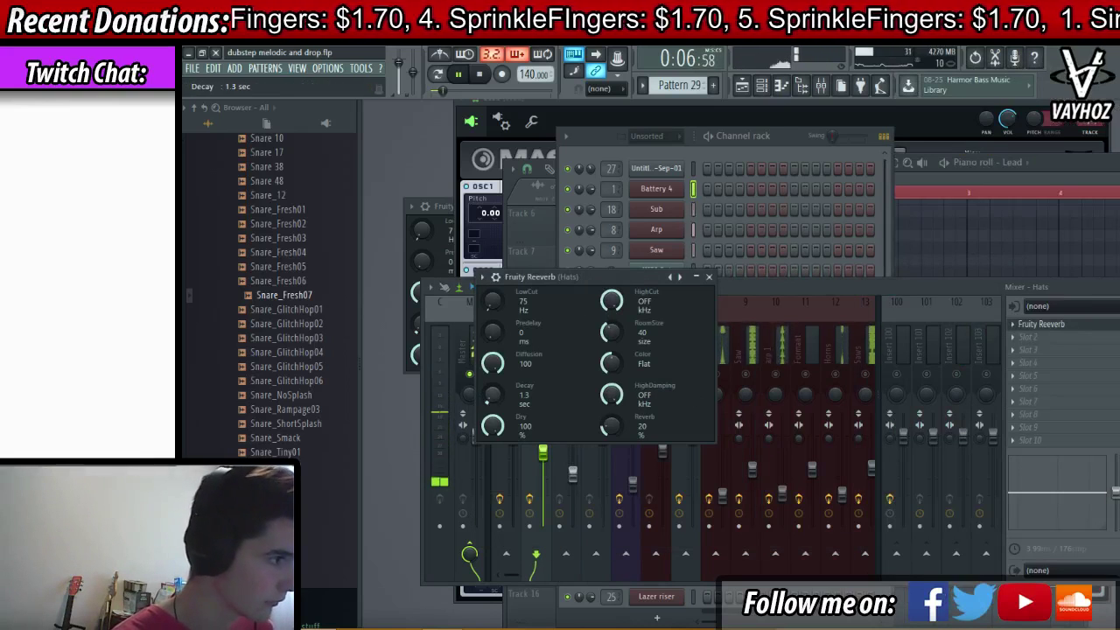
key("Escape")
- Route the Crashes mixer track into Hats instead of the Master, and play the mix
left_click(570, 352)
key("space")
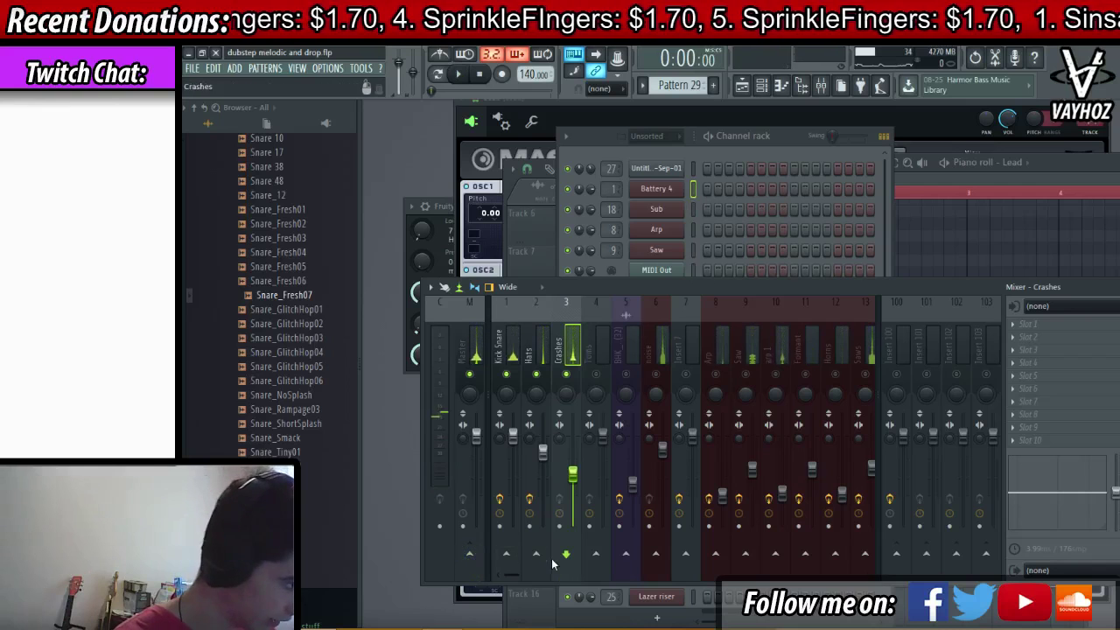
key("space")
left_click(530, 350)
key("F2")
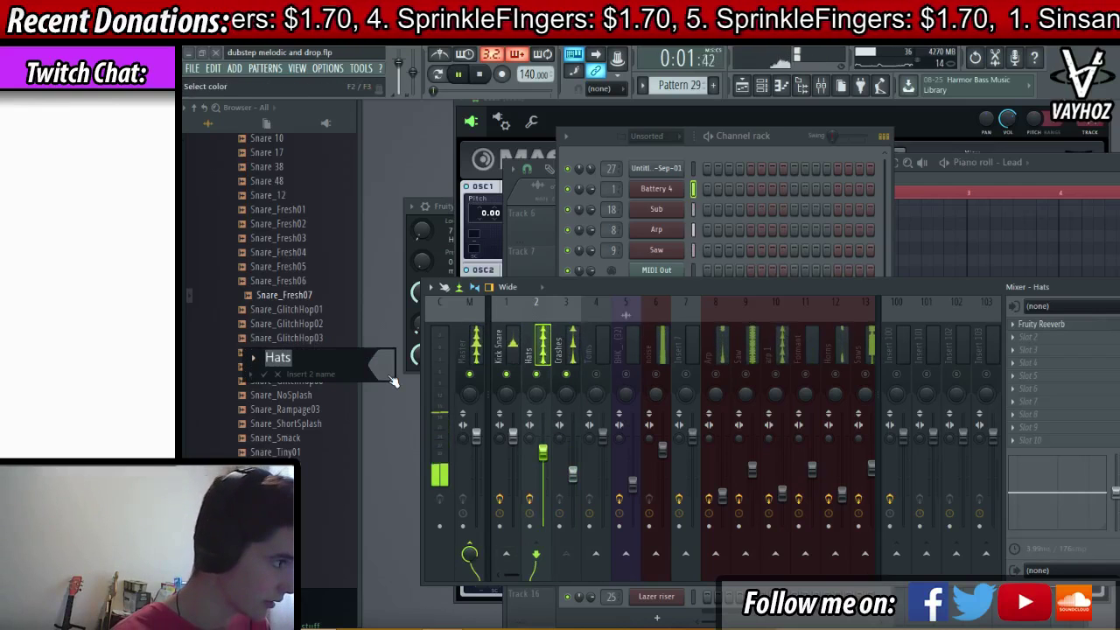
key("Escape")
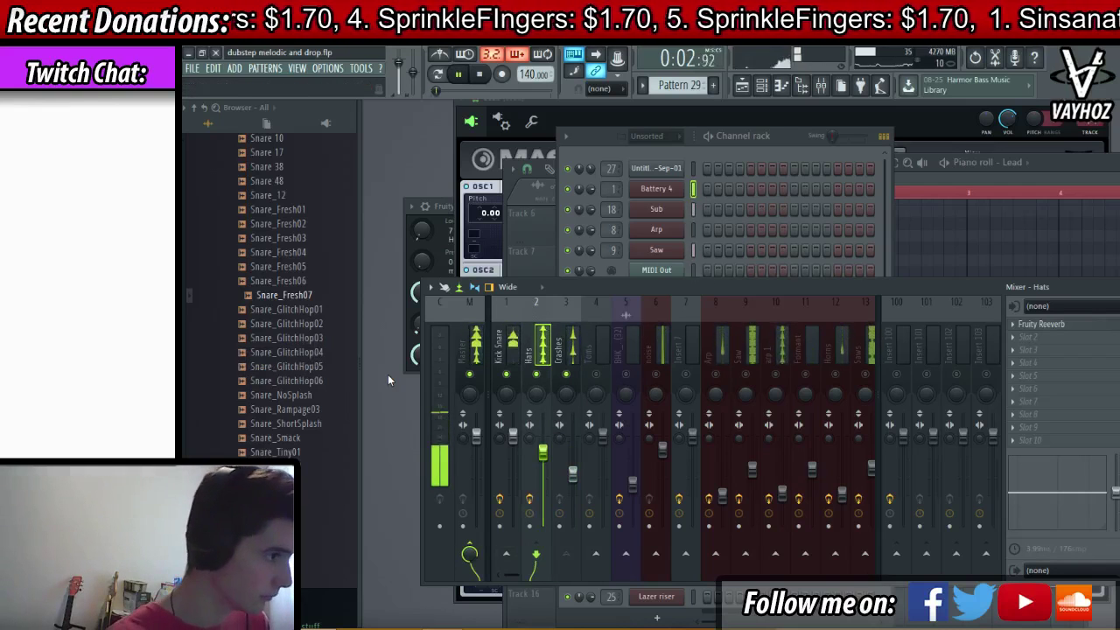
left_click(571, 360)
key("F9")
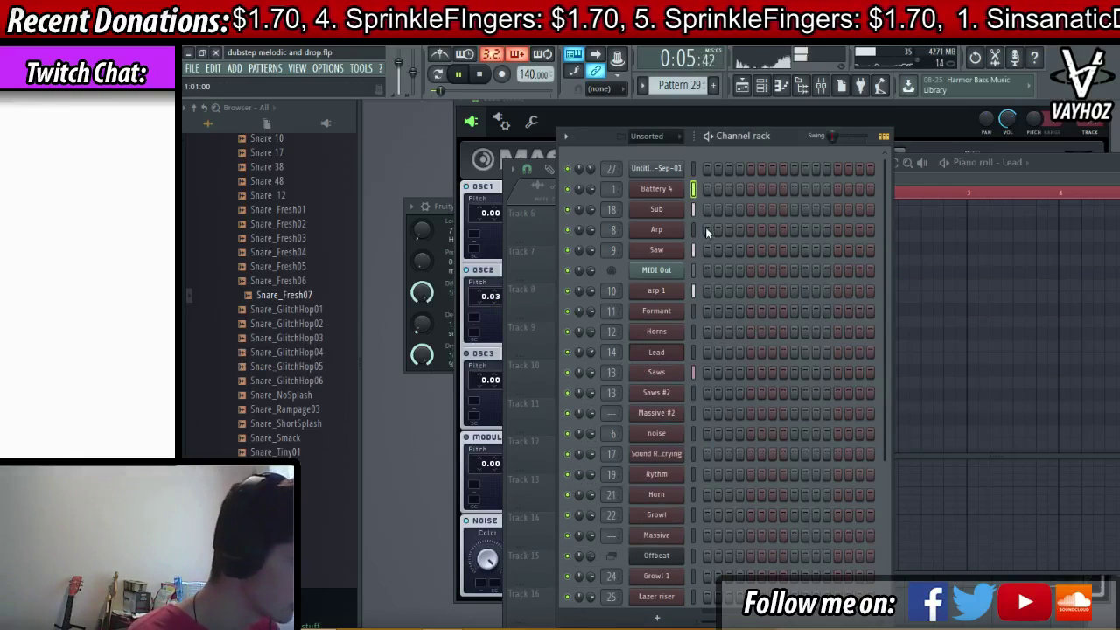
- Stop playback, audition the tom, ride and crash cells in Battery 4, and inspect the Ride Wikinger 2 cell's output routing
key("space")
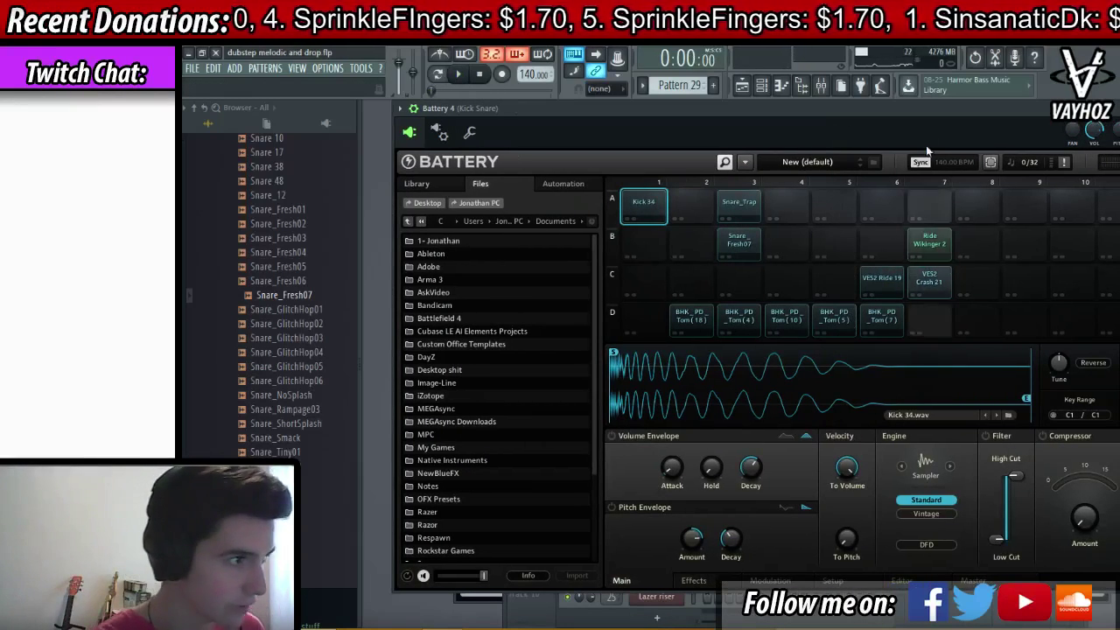
left_click(690, 316)
left_click(881, 286)
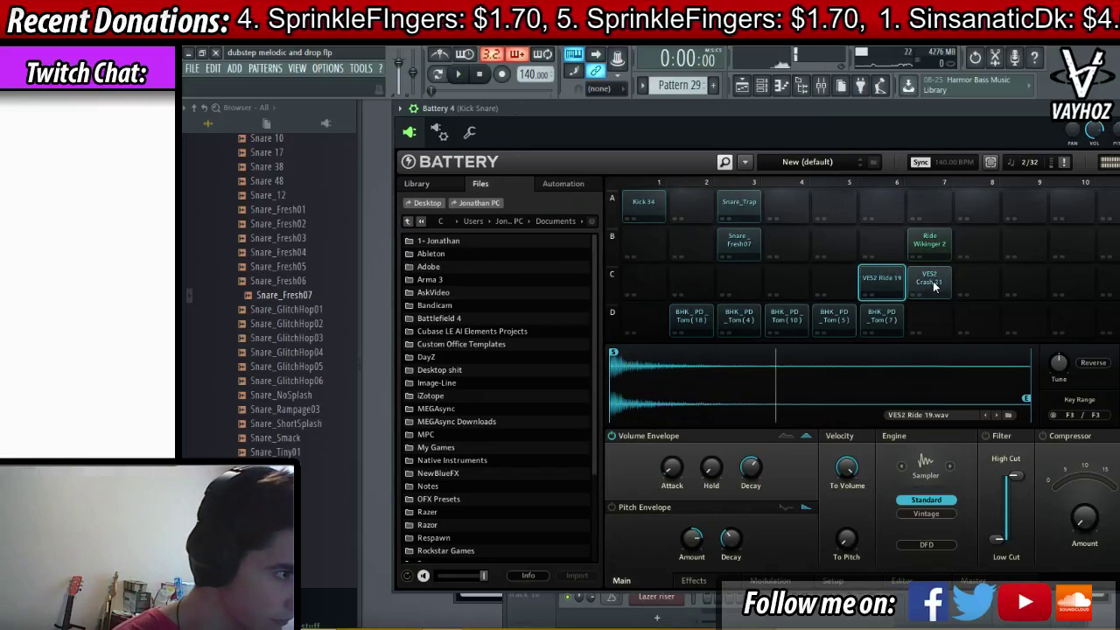
left_click(929, 245)
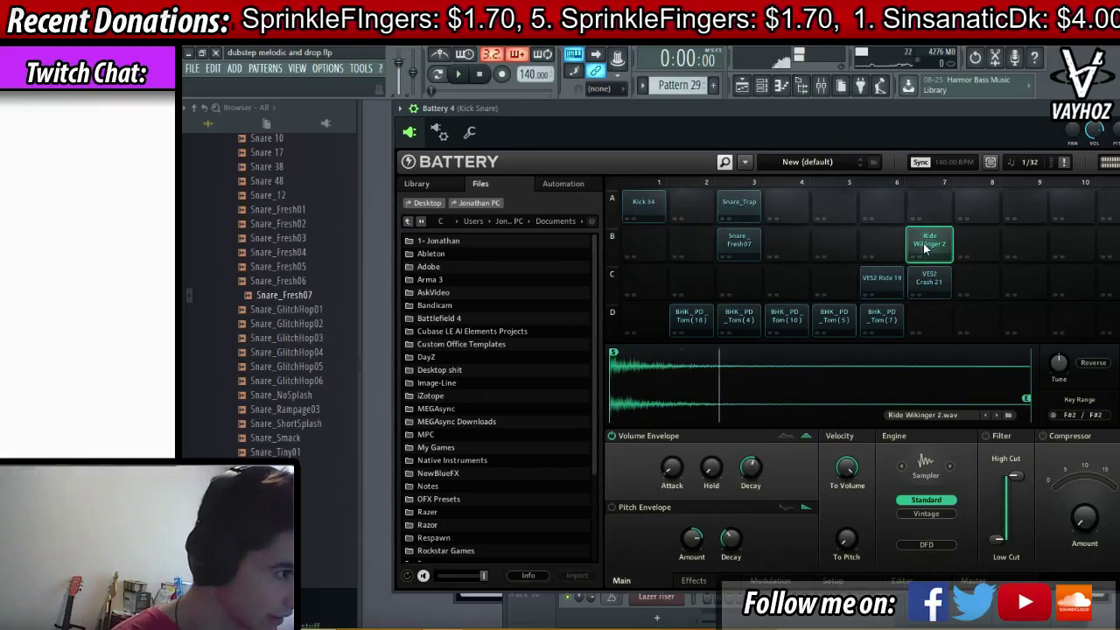
right_click(930, 247)
mouse_move(963, 399)
mouse_move(1052, 412)
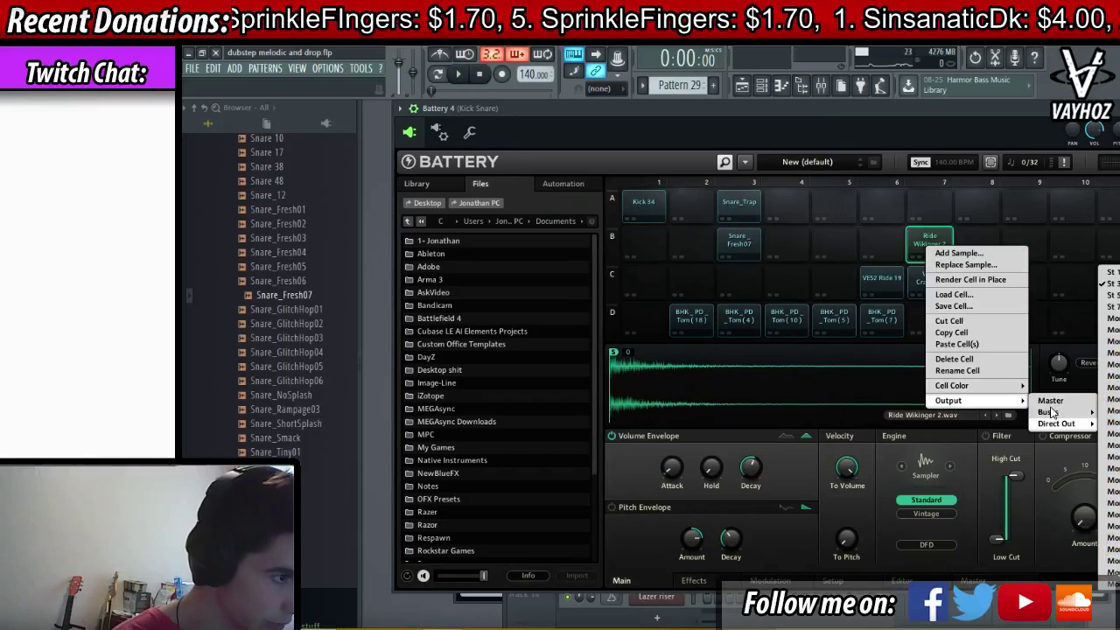
- Set the output of all Battery cells in row C to Direct Out St 3/4
left_click(880, 283)
left_click(917, 283)
left_click(644, 288)
left_click(1119, 282, "shift")
right_click(1119, 276)
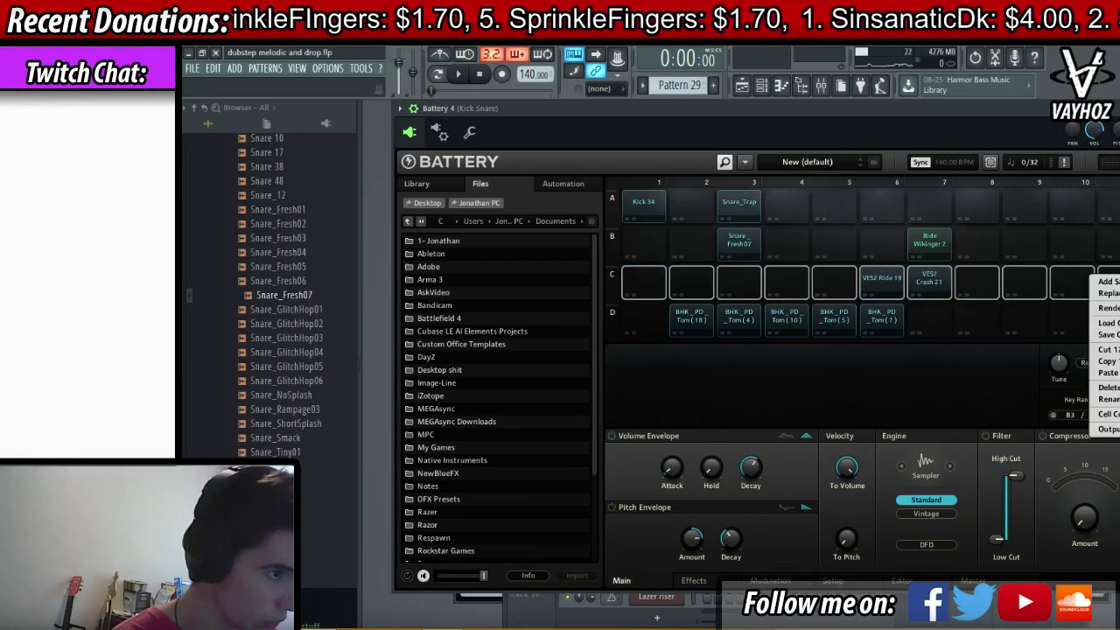
mouse_move(1104, 427)
mouse_move(1050, 452)
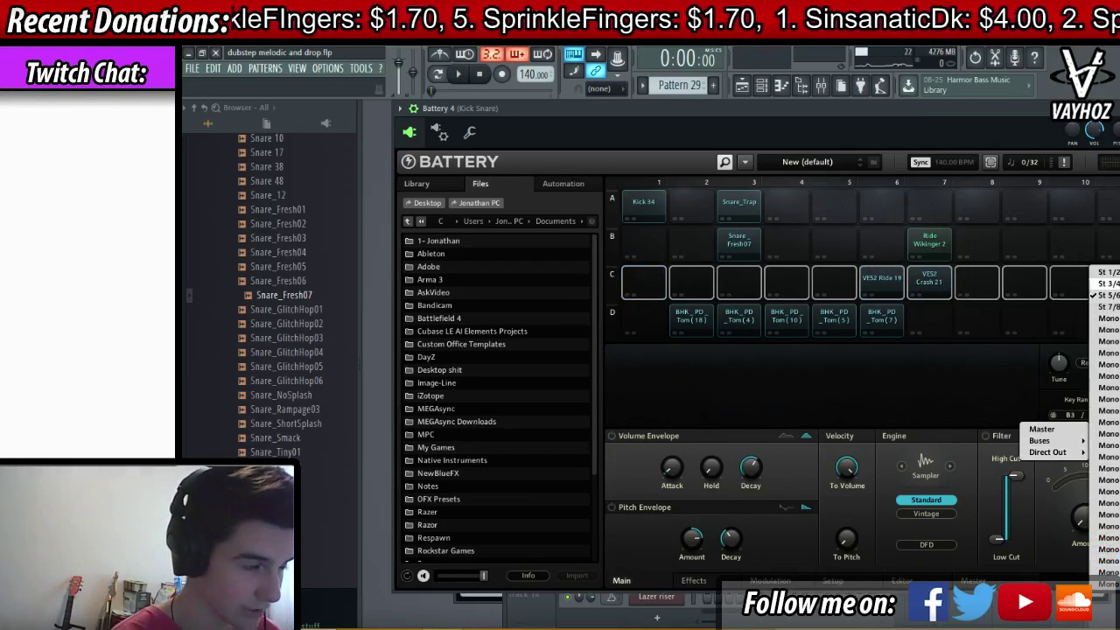
left_click(1111, 284)
key("Escape")
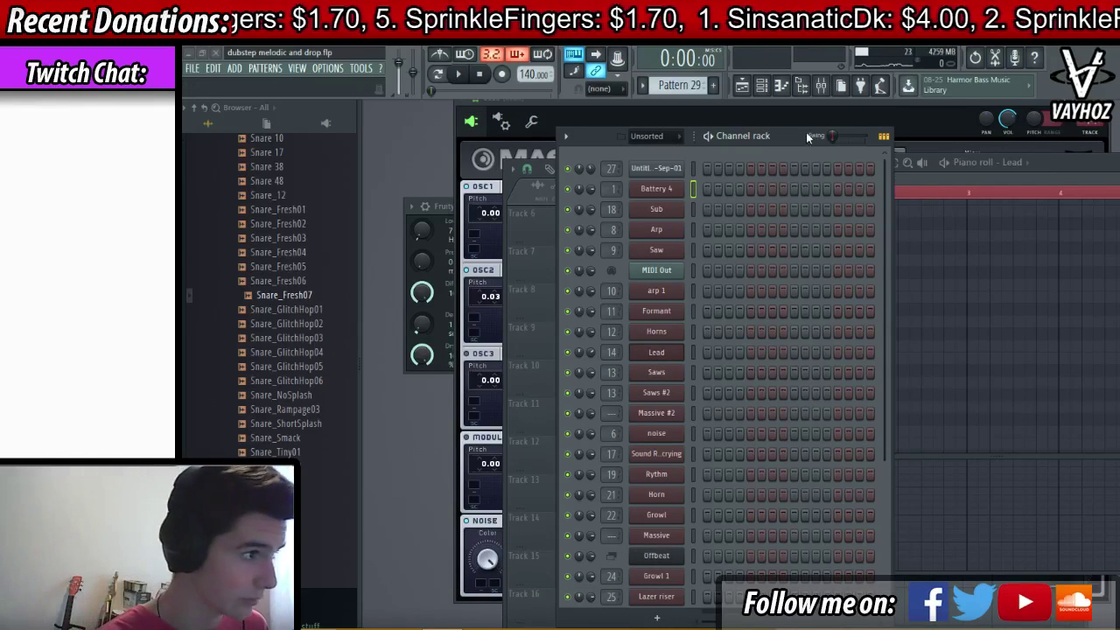
- Play the pattern with Battery 4 and the mixer open, and check the Crashes track's signal
left_click(658, 189)
left_click_drag(842, 114, 833, 122)
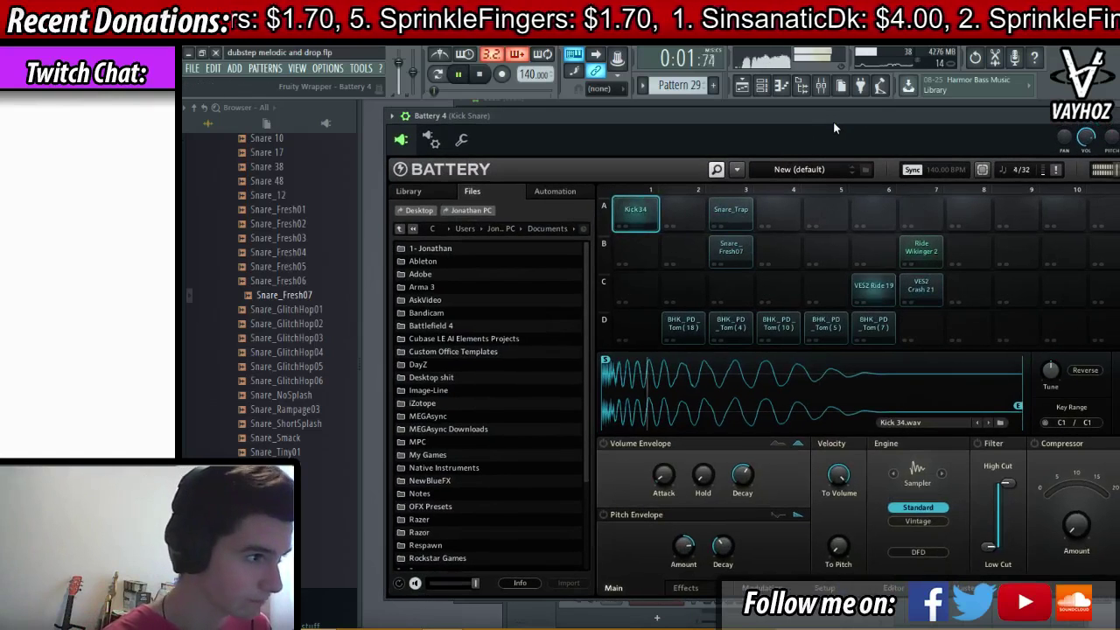
key("F9")
left_click(572, 366)
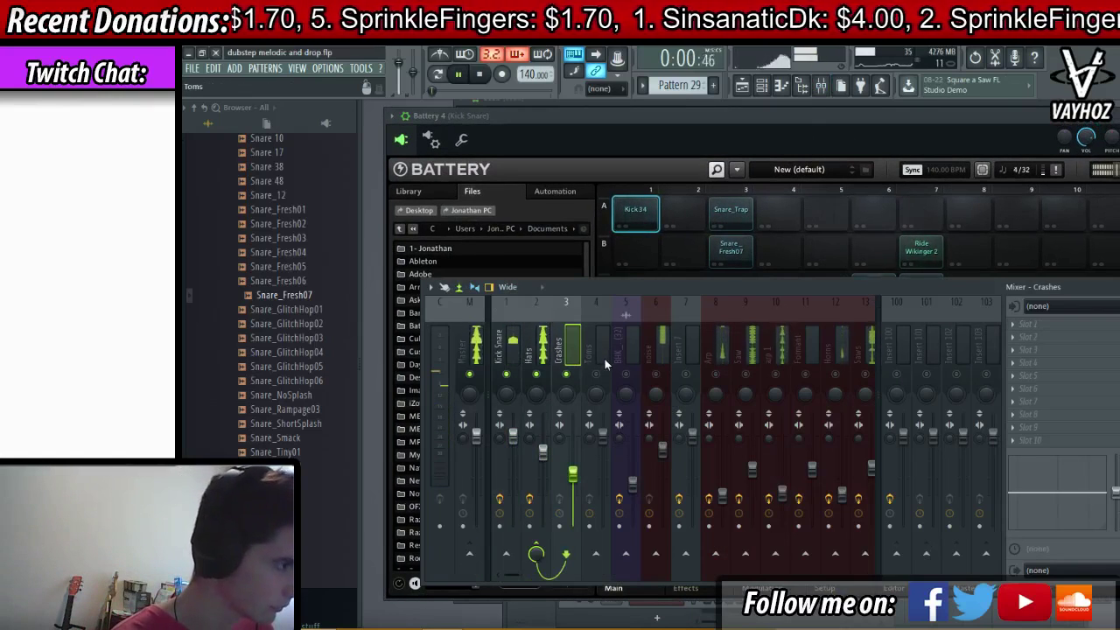
- Reroute the Crashes mixer track from Hats to the Master, and set the Fruity Reeverb on Hats to 1.0 sec decay and 11% reverb
left_click(536, 553)
left_click(469, 553)
left_click(537, 329)
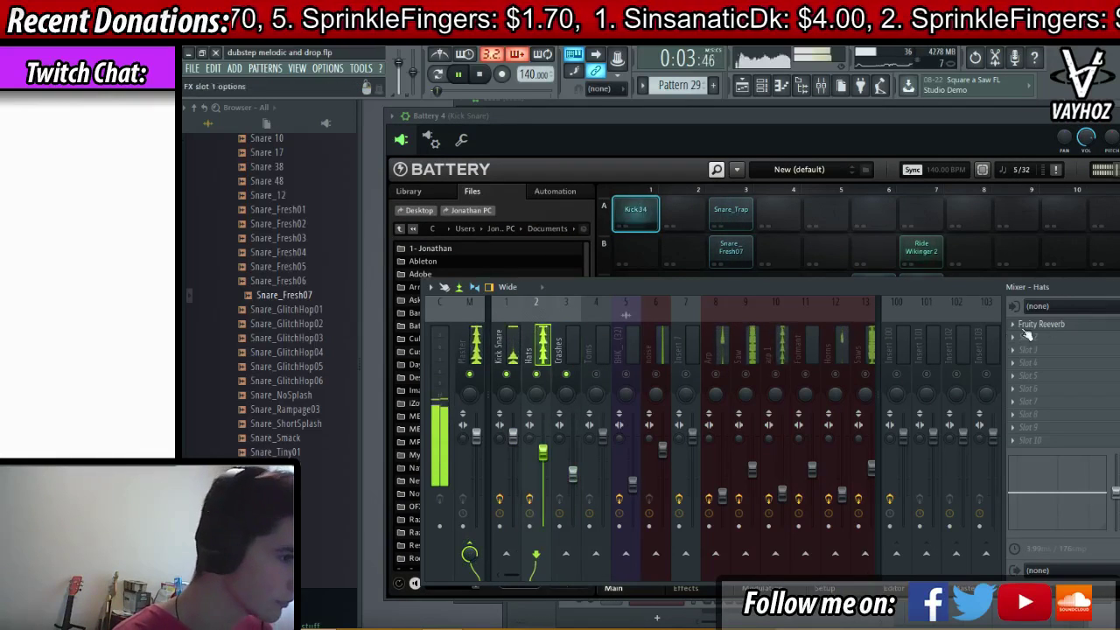
left_click(1050, 325)
key("space")
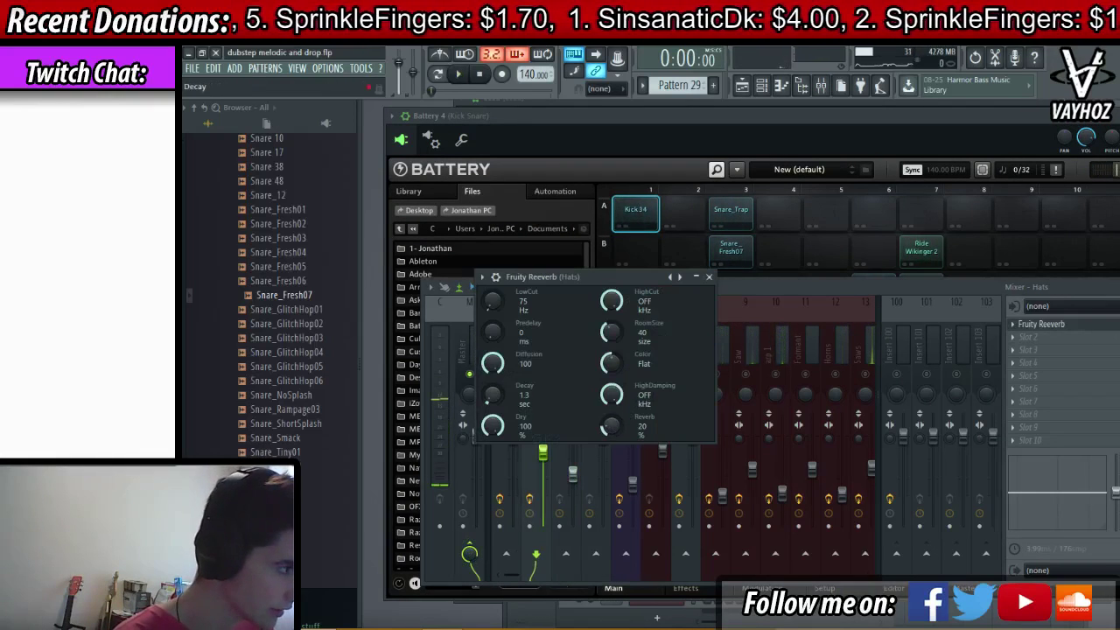
key("space")
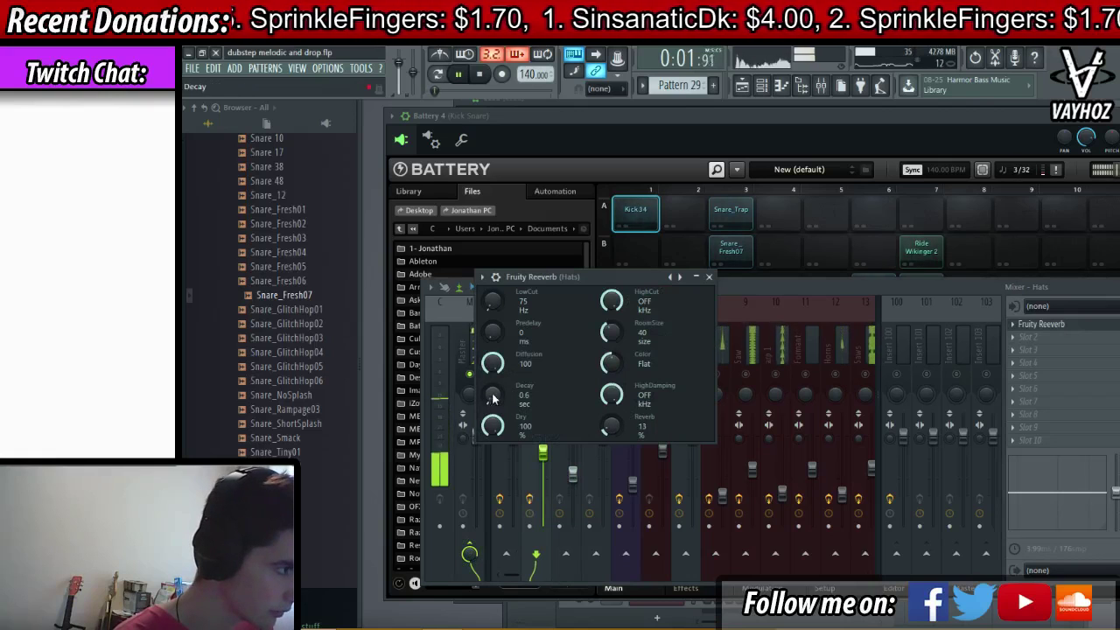
left_click_drag(611, 426, 611, 429)
- Insert Fruity parametric EQ 2 ahead of the Fruity Reeverb on Hats and set its band 1 to high pass
scroll(1037, 325, "down", 1)
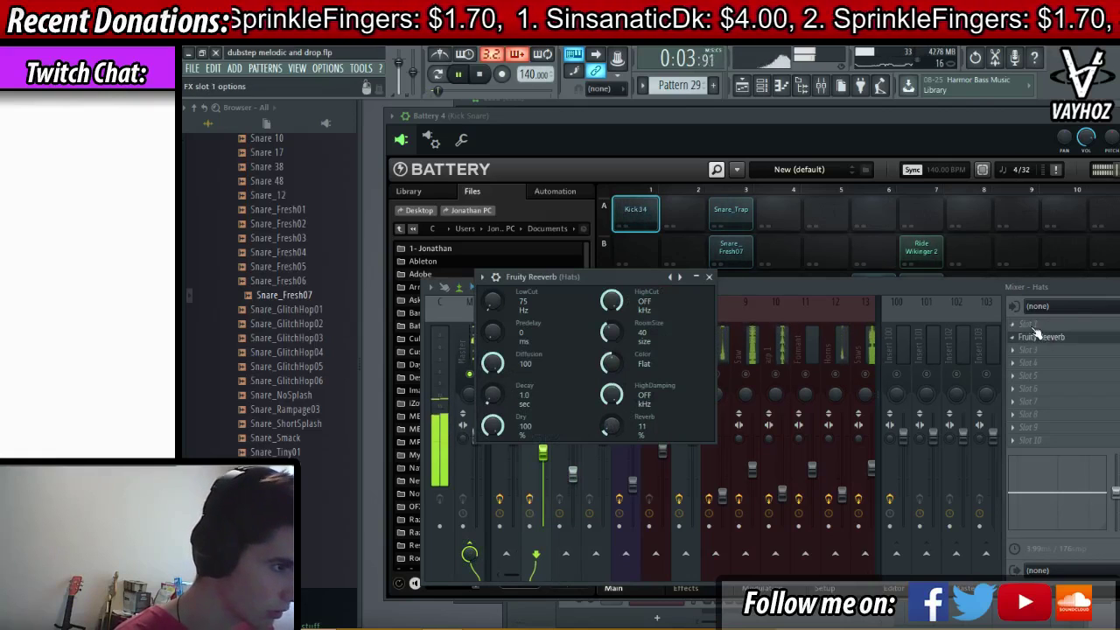
left_click(1038, 326)
left_click(1091, 326)
key("space")
right_click(558, 404)
mouse_move(579, 440)
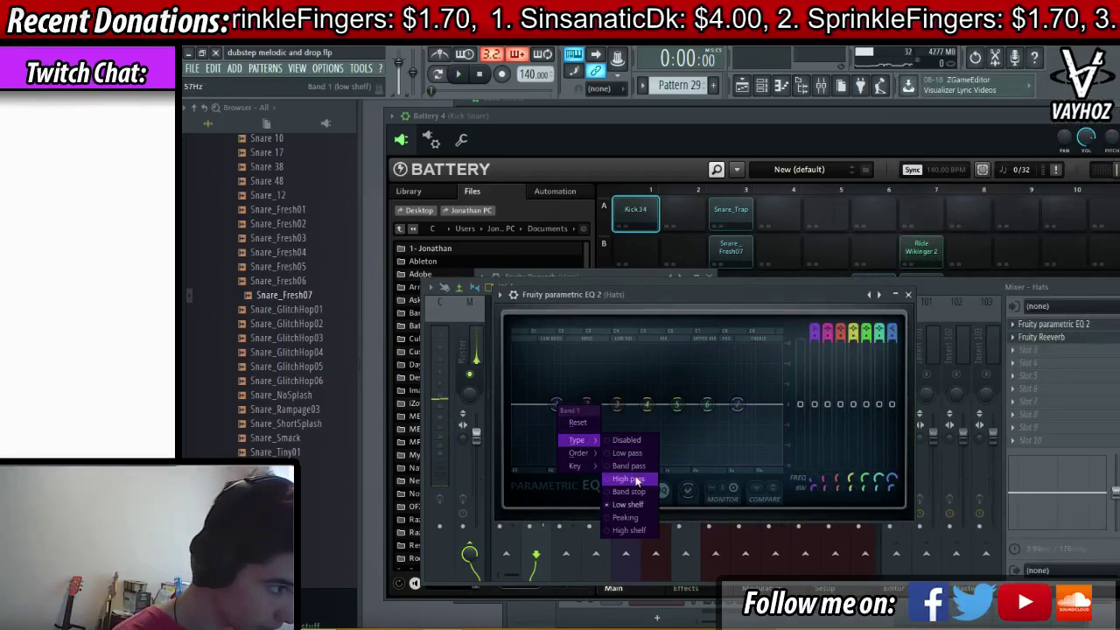
left_click(637, 479)
- Steepen the Hats EQ's high-pass band, raise its cutoff, slightly dip the mid bands, and check the track's Fruity Reeverb settings
right_click(558, 405)
left_click(624, 453)
key("space")
left_click_drag(557, 405, 641, 408)
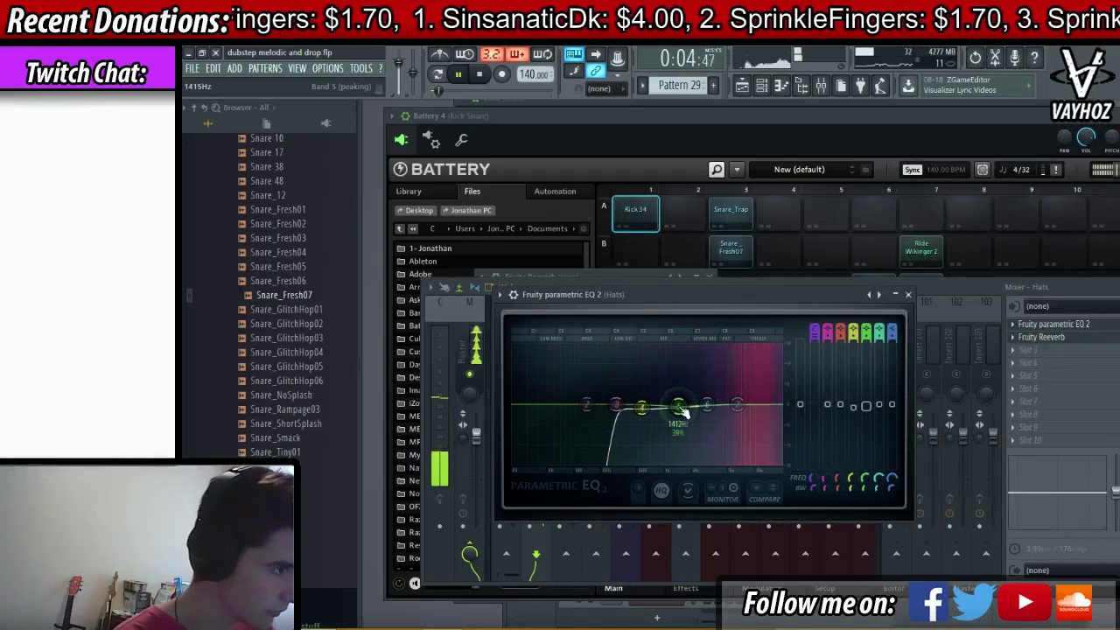
key("Escape")
key("Escape")
left_click(1097, 341)
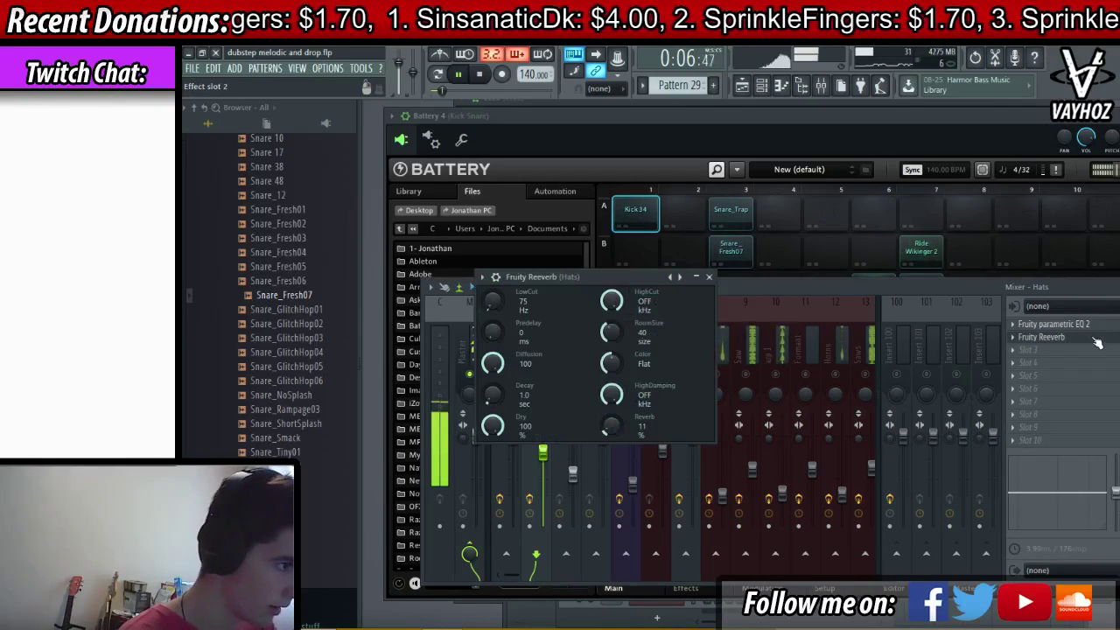
key("Escape")
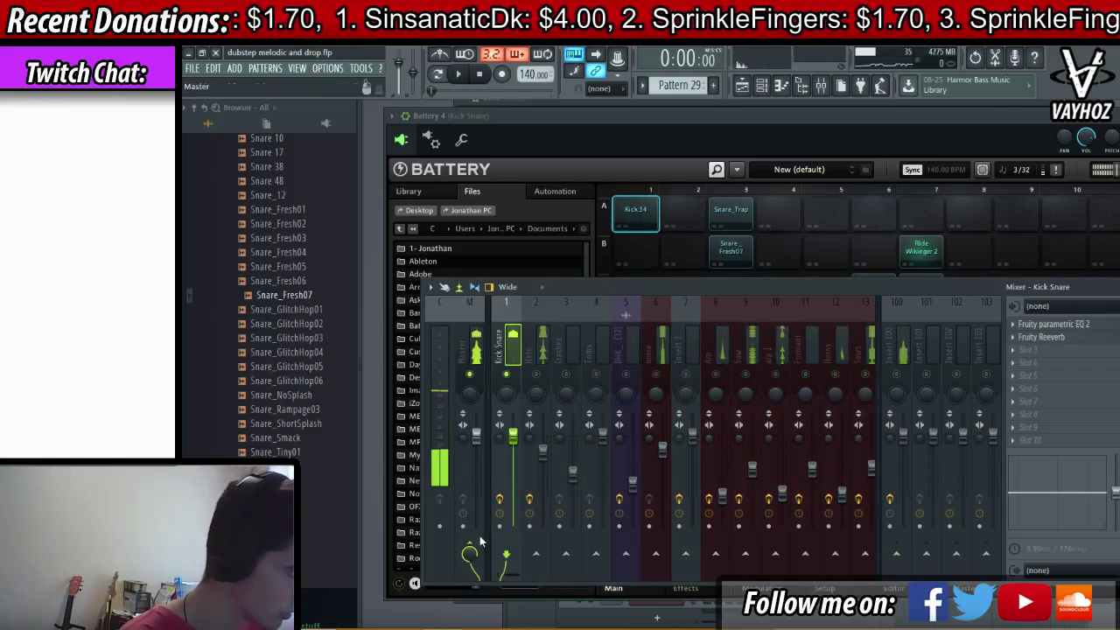
- Flatten the start of the LFOTool volume curve on Insert 100 and make its ramp reach full level earlier
left_click(895, 447)
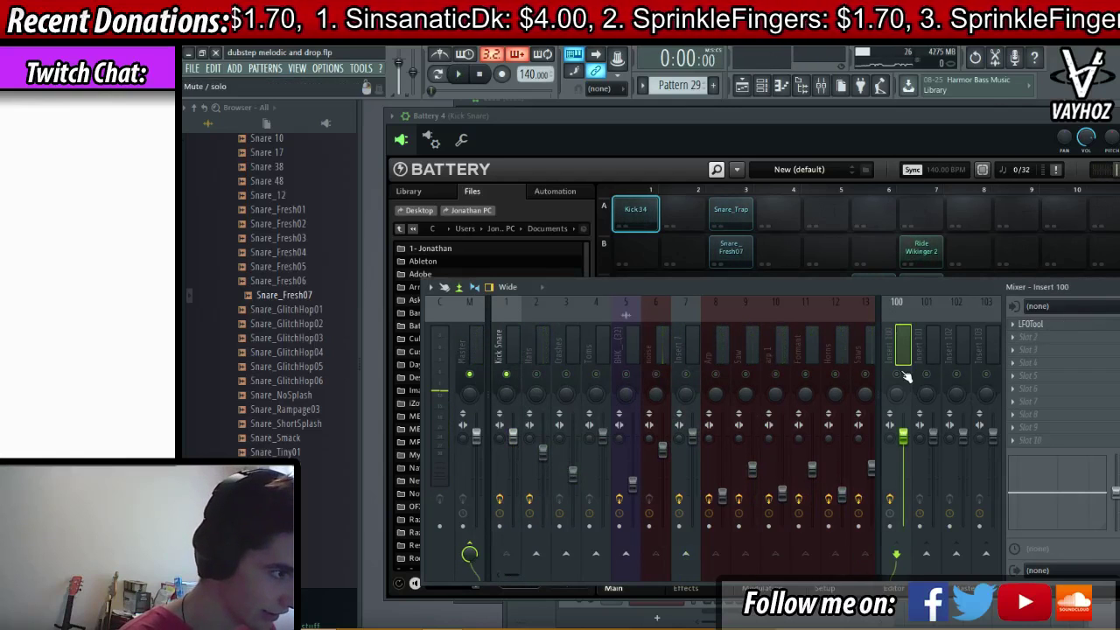
left_click(1085, 322)
key("space")
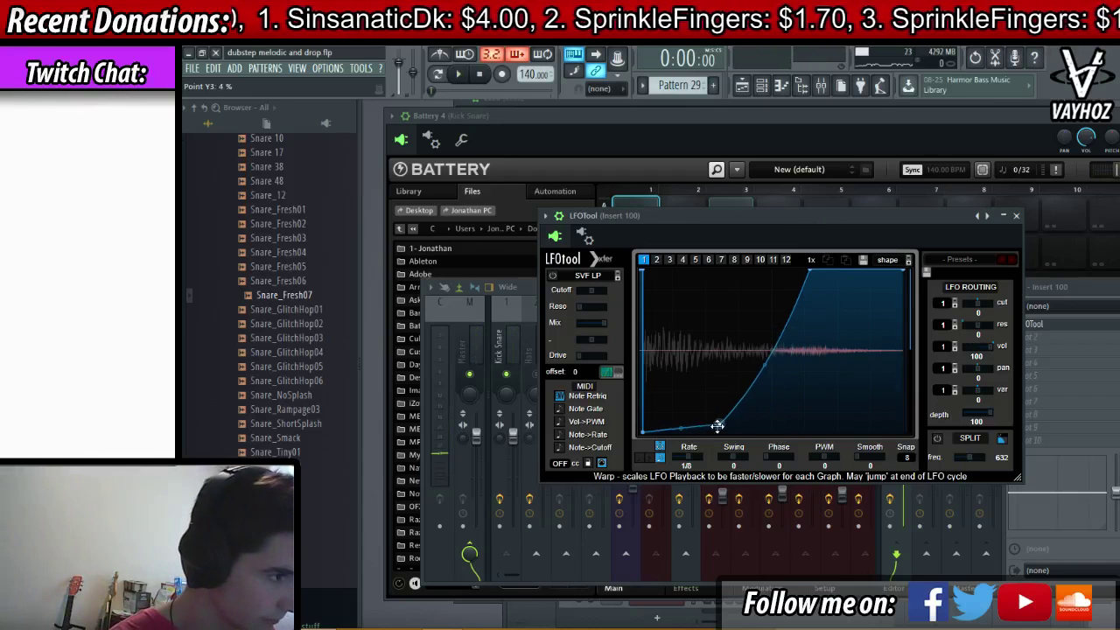
key("space")
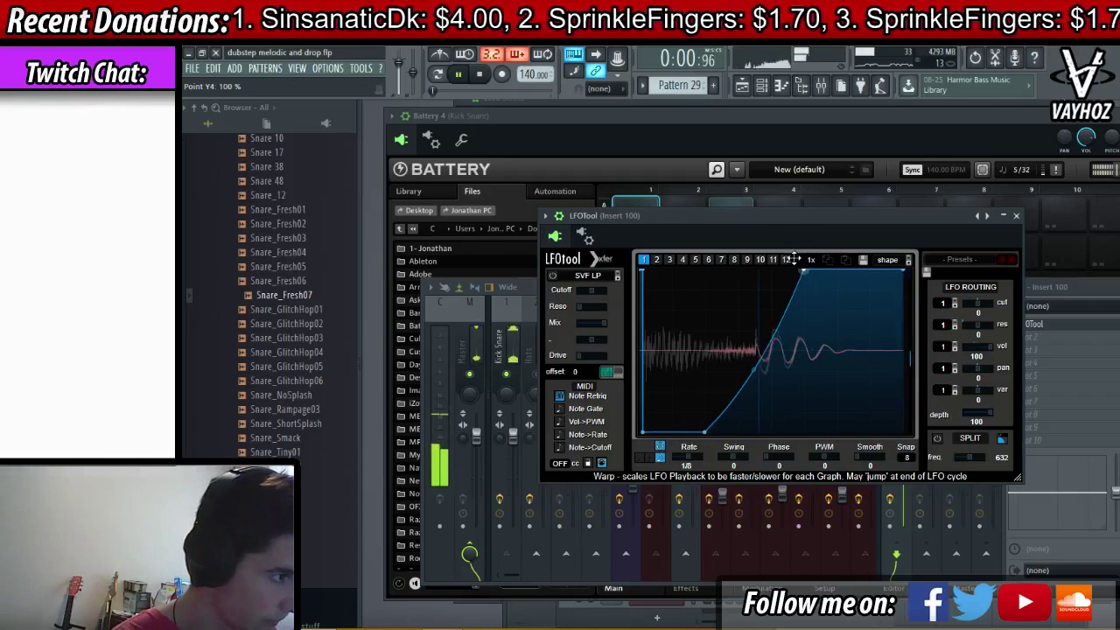
double_click(776, 334)
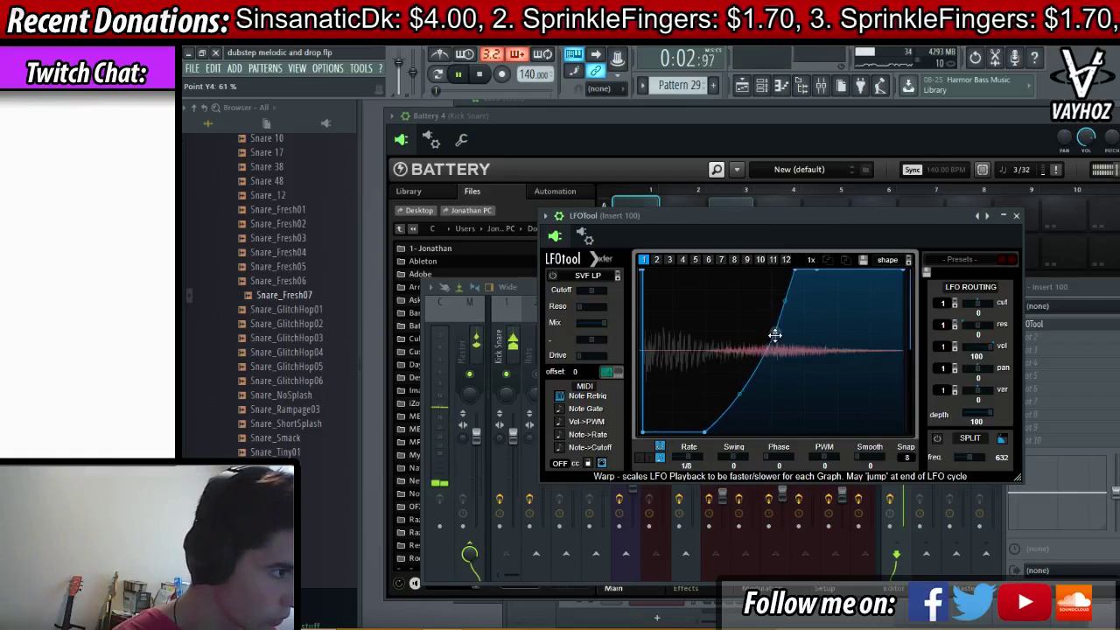
- Unsolo the Kick Snare track, route it to the Master instead of Insert 100, and play the pattern
left_click(512, 350)
key("space")
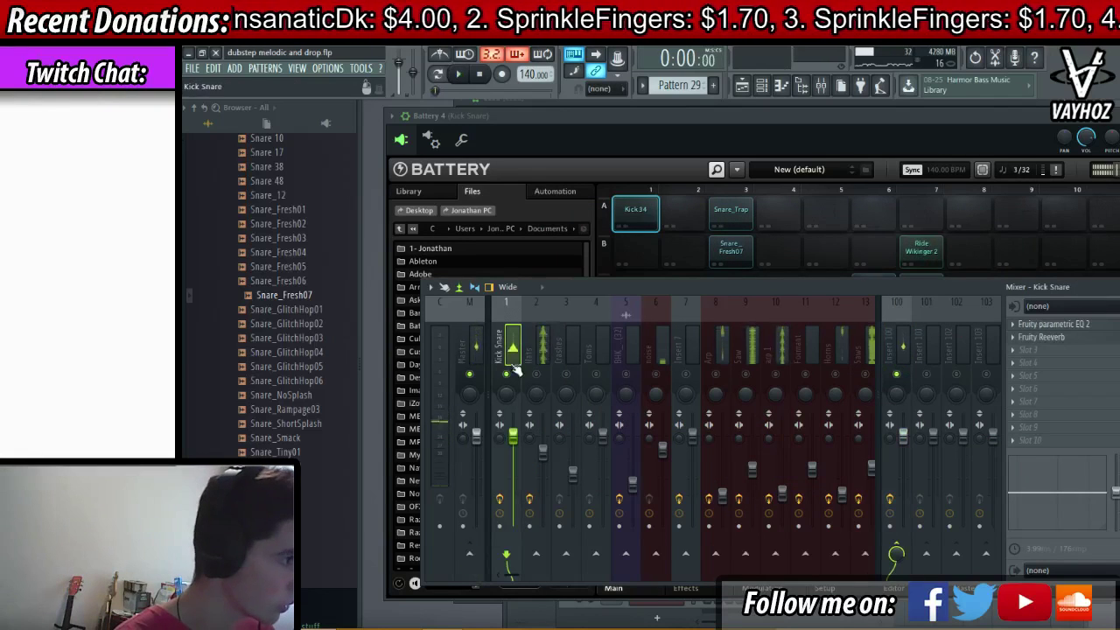
key("space")
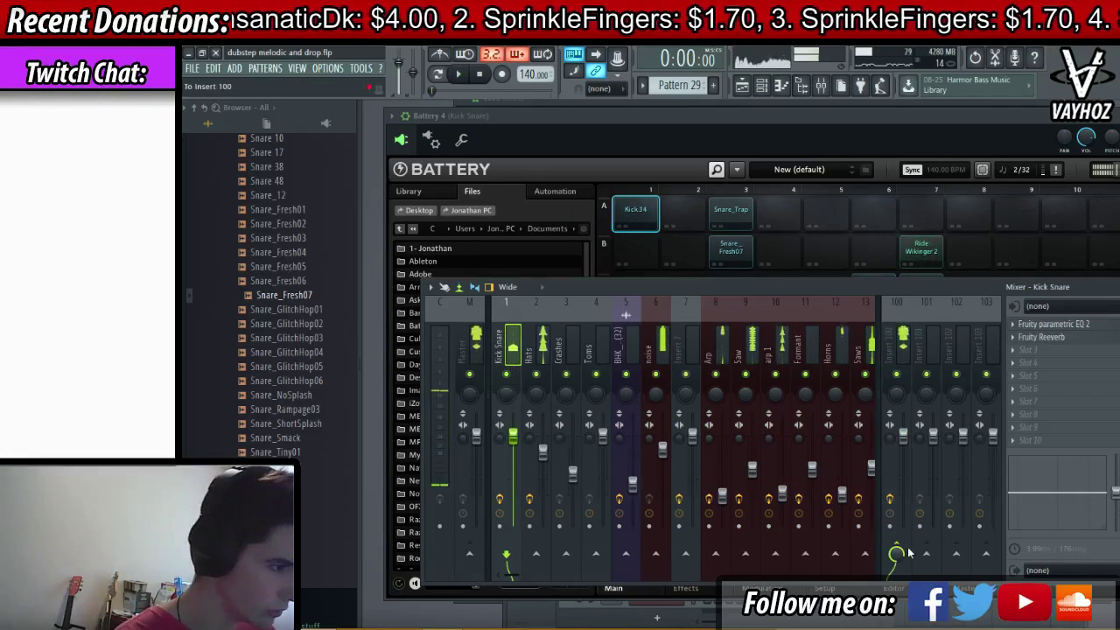
left_click(470, 554)
key("space")
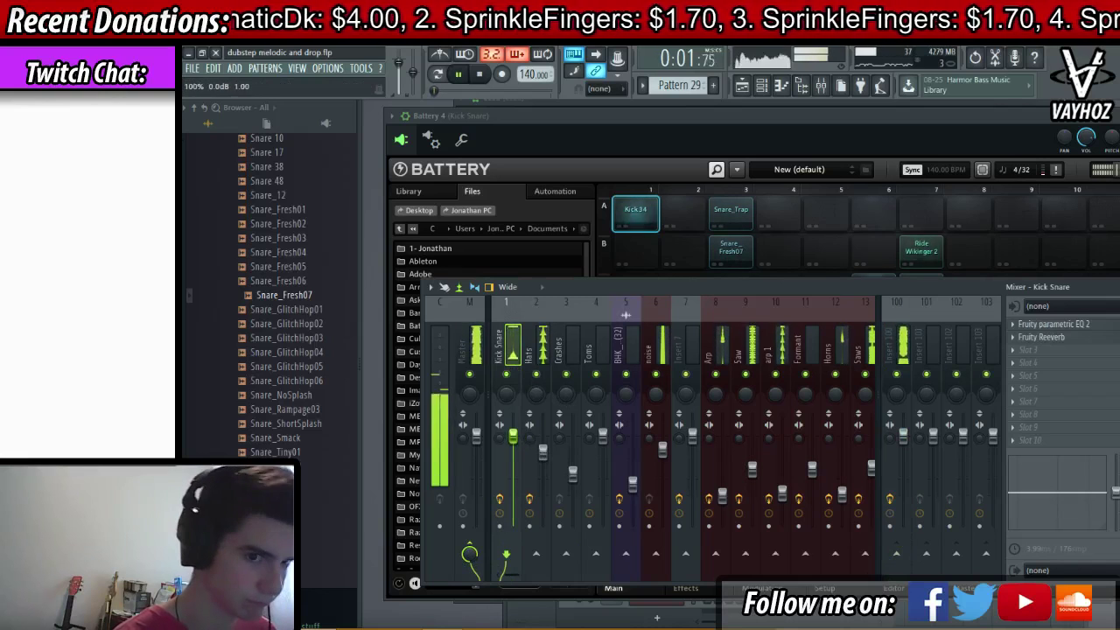
- Insert Maximus on the Kick Snare track, place it ahead of Fruity parametric EQ 2, and stop playback
scroll(1062, 338, "down", 1)
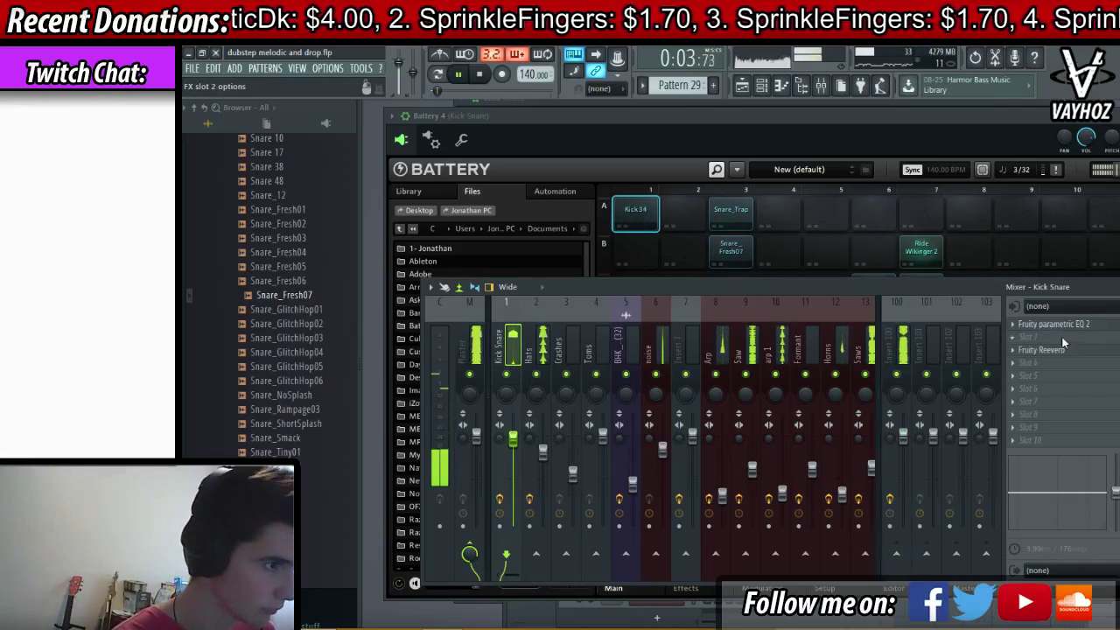
left_click(1062, 340)
left_click(944, 527)
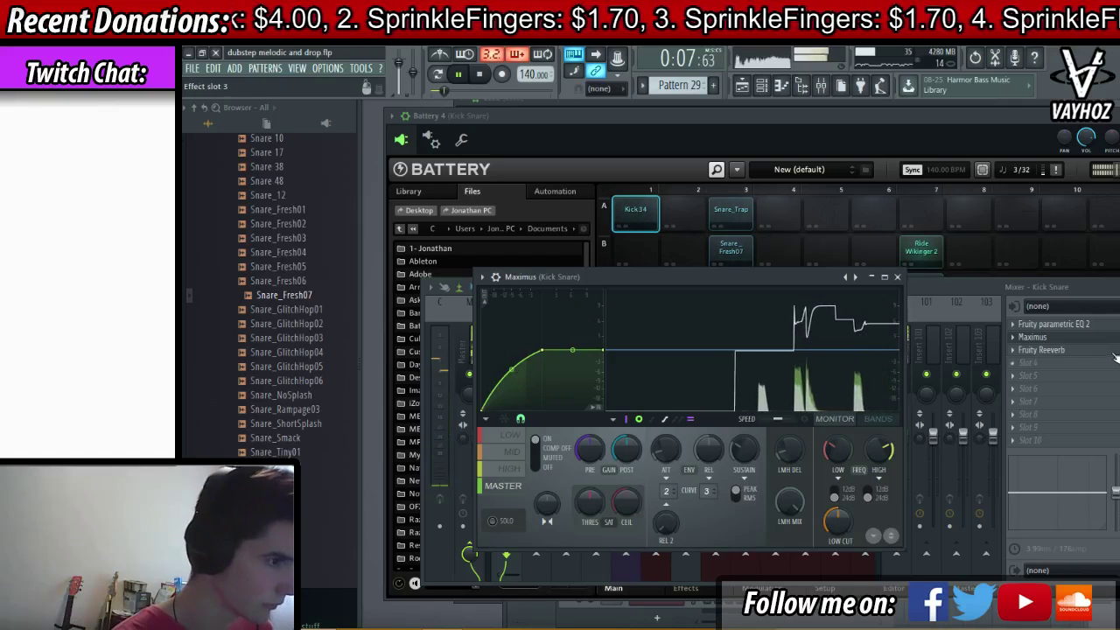
scroll(1062, 337, "up", 1)
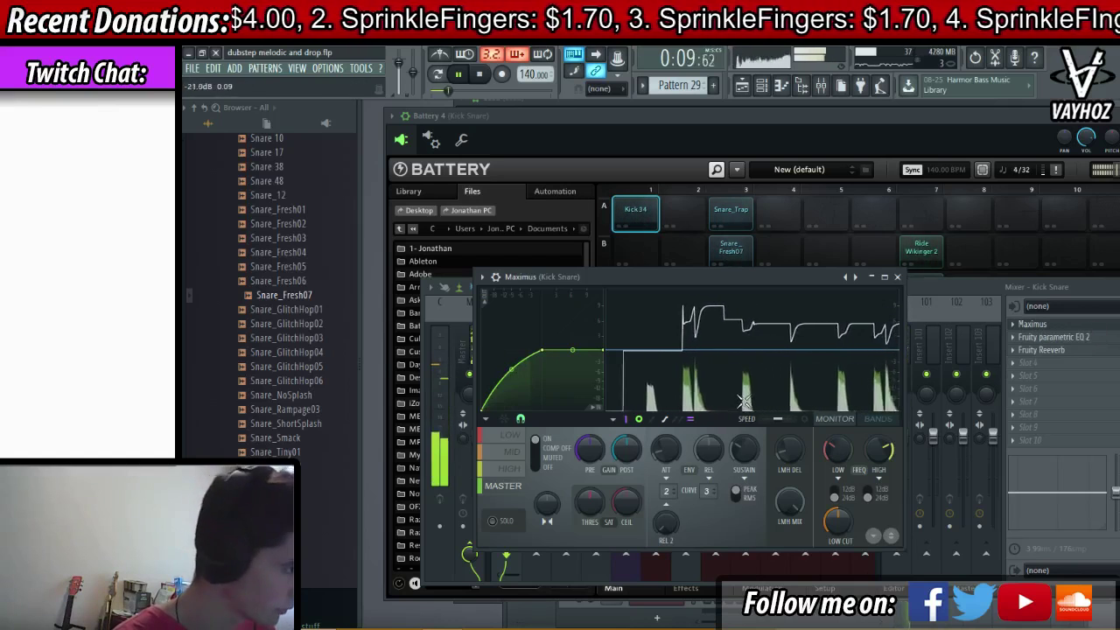
key("Escape")
key("space")
- Audition the Snare_Trap and Snare_Fresh07 cells in Battery 4, and check the Kick Snare mixer track during playback
left_click(736, 217)
left_click(714, 228)
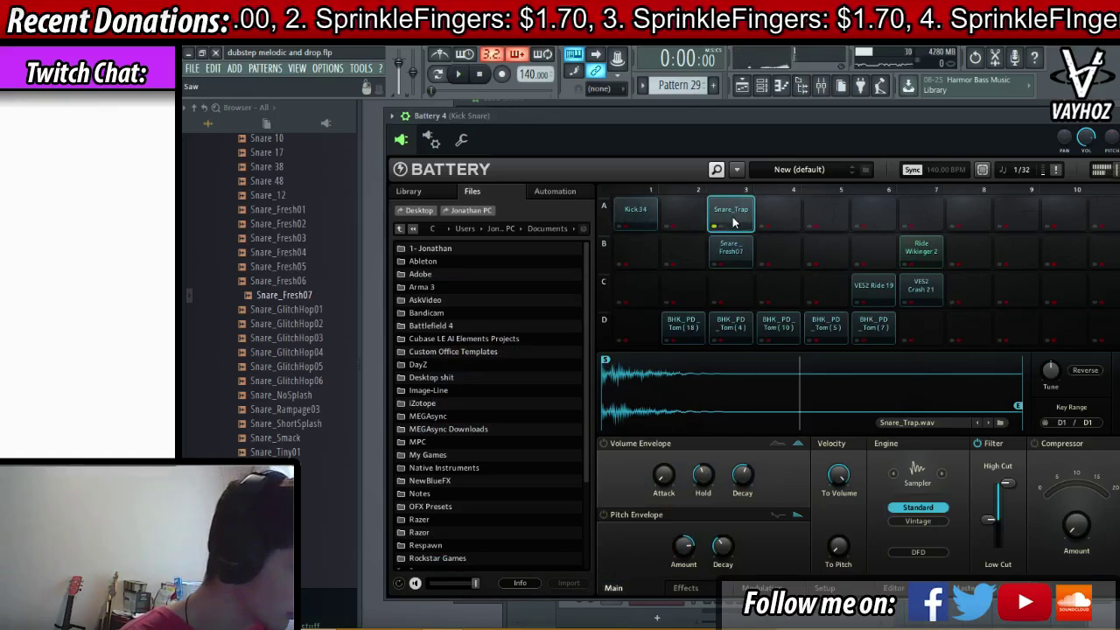
left_click(713, 265)
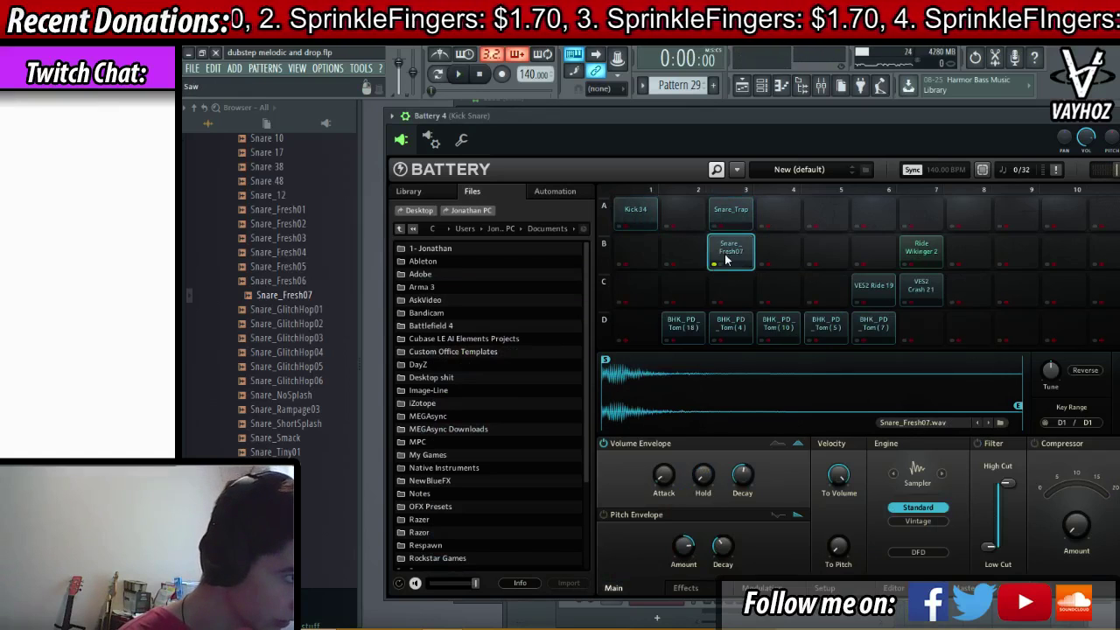
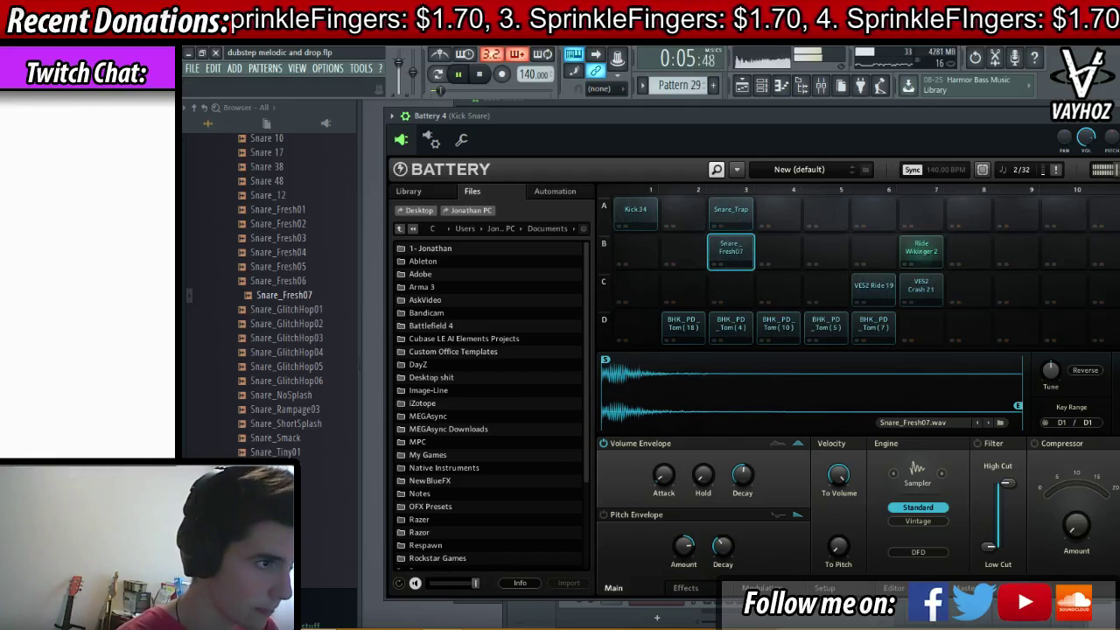
key("Escape")
left_click(515, 437)
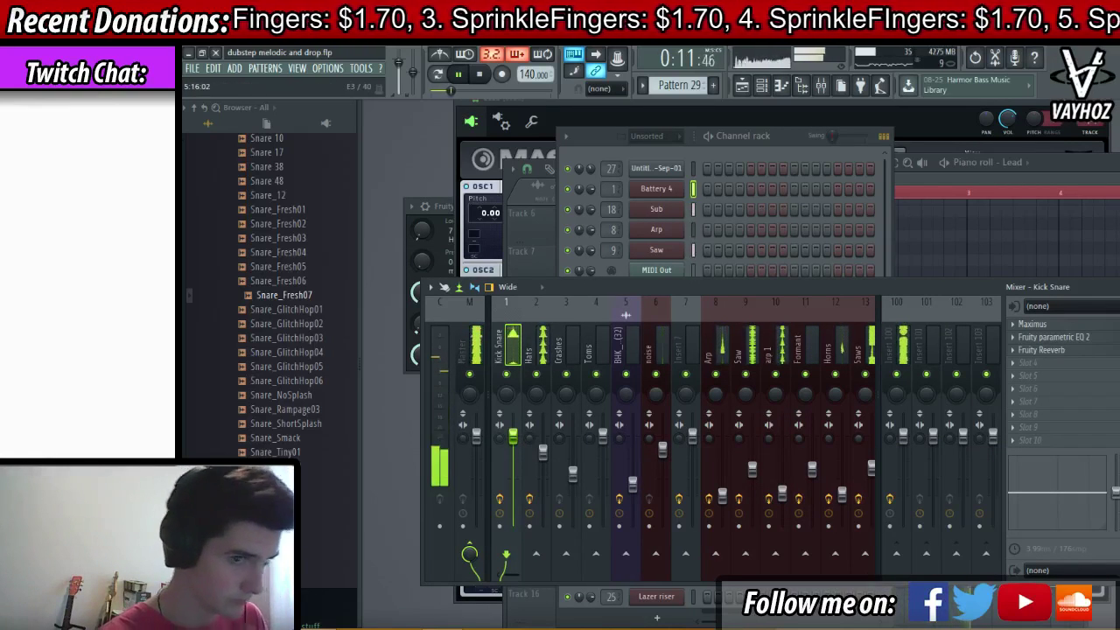
- Examine the arrangement in the playlist while the song plays, focusing on the clips around bars 9 to 17
key("F5")
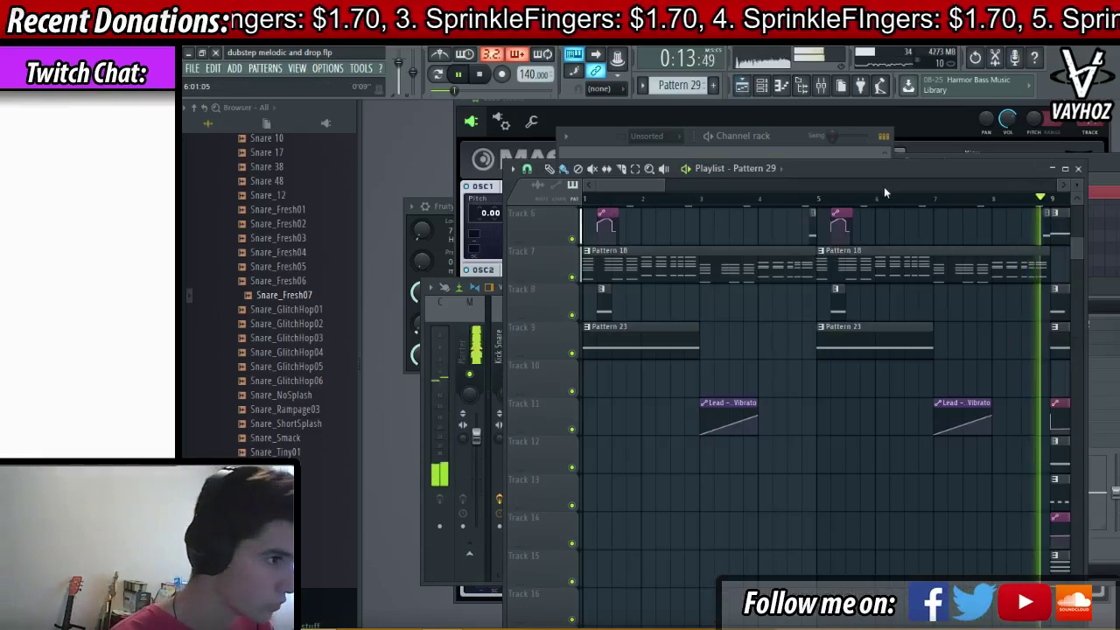
scroll(884, 201, "down", 3)
scroll(902, 273, "up", 5)
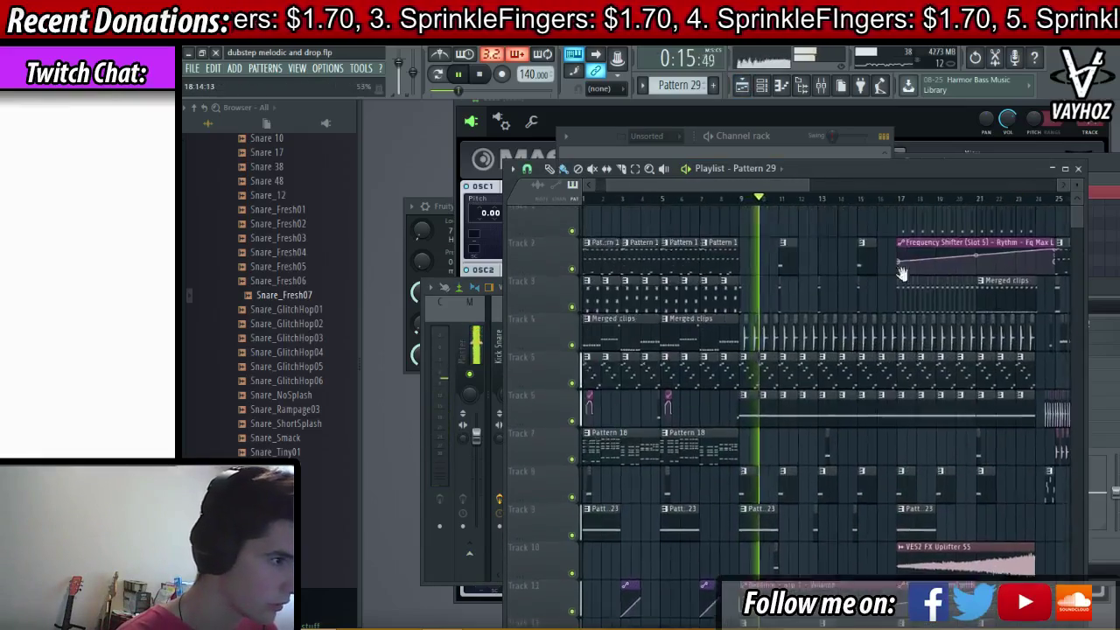
left_click_drag(901, 275, 799, 339)
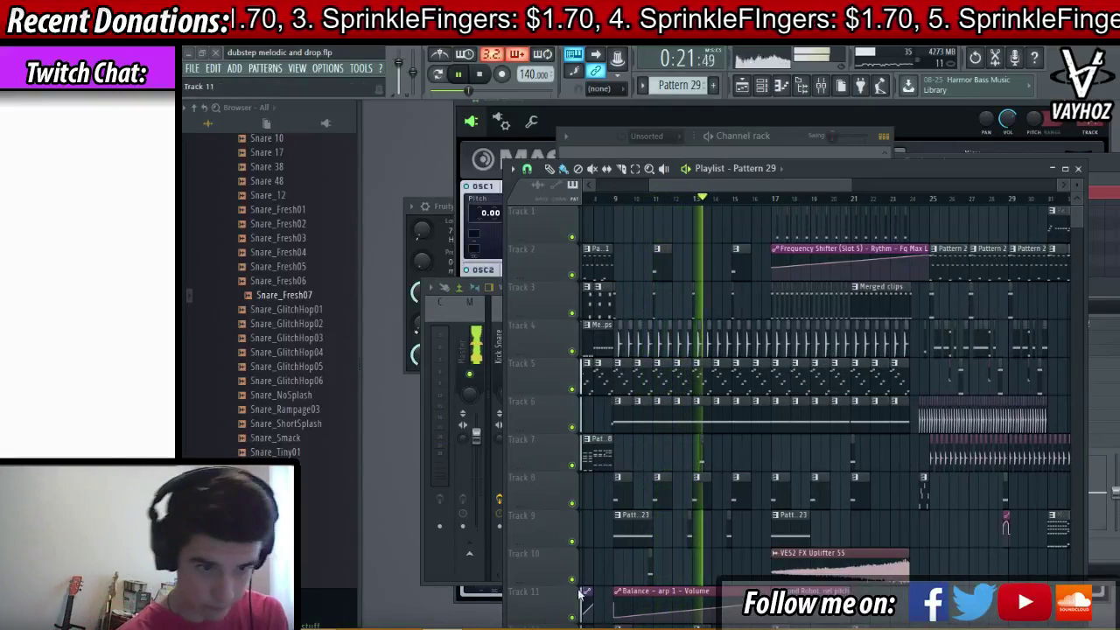
left_click_drag(760, 325, 794, 324)
scroll(724, 201, "up", 4)
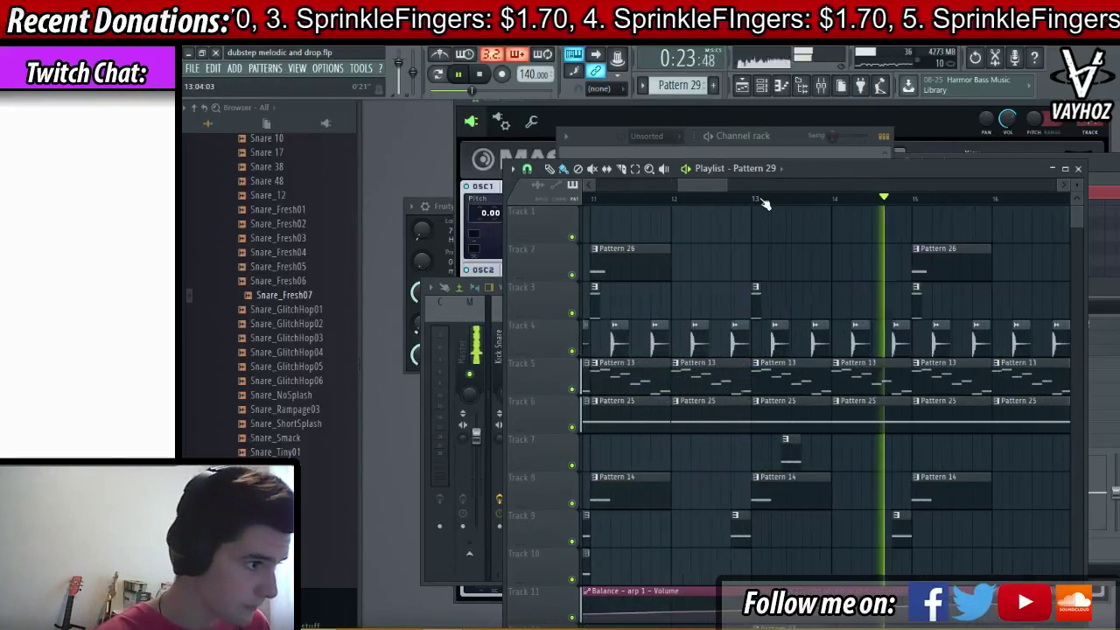
scroll(849, 340, "down", 2)
scroll(850, 342, "down", 4)
scroll(852, 339, "up", 4)
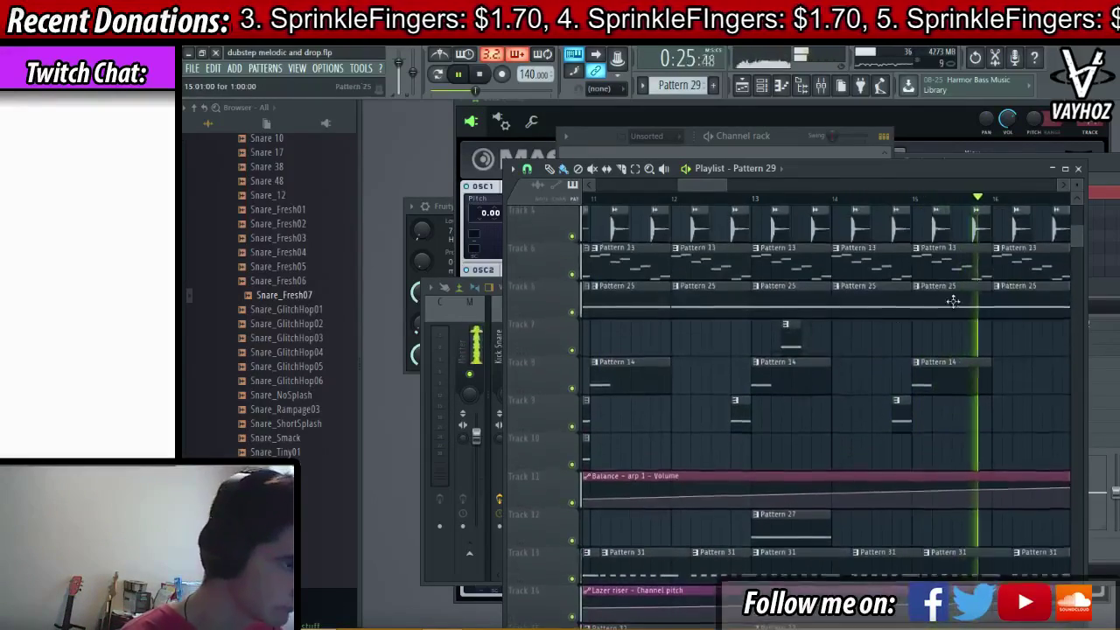
left_click_drag(938, 263, 846, 273)
- Inspect the effect chains of the arp 1 and Rythm mixer tracks while the song plays
left_click(823, 85)
left_click(771, 352)
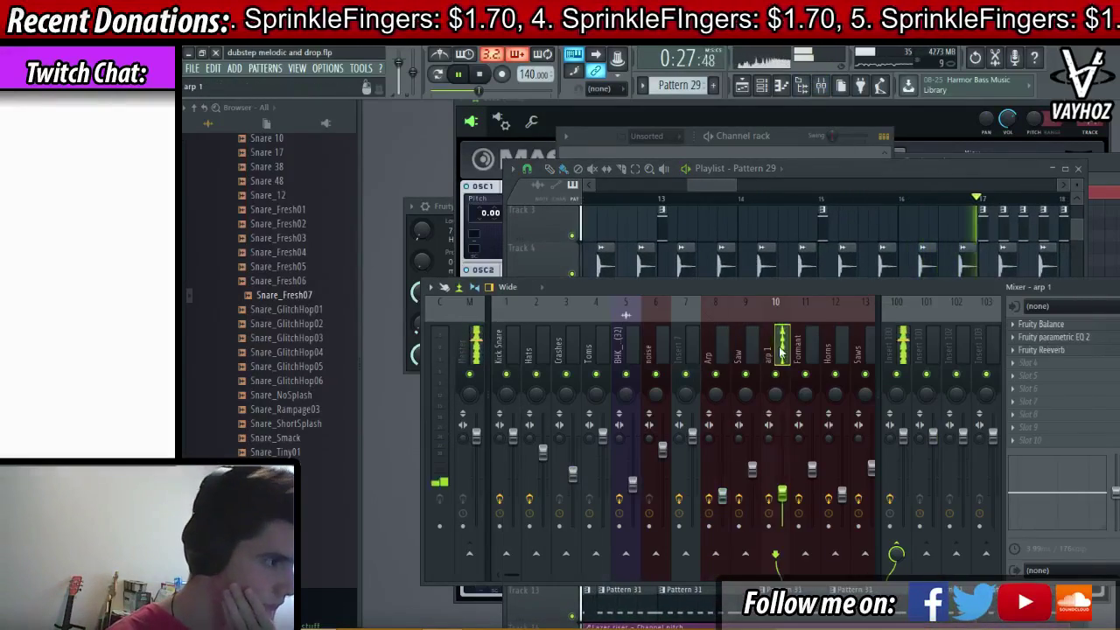
left_click(829, 364)
left_click_drag(829, 366, 1058, 344)
left_click(663, 355)
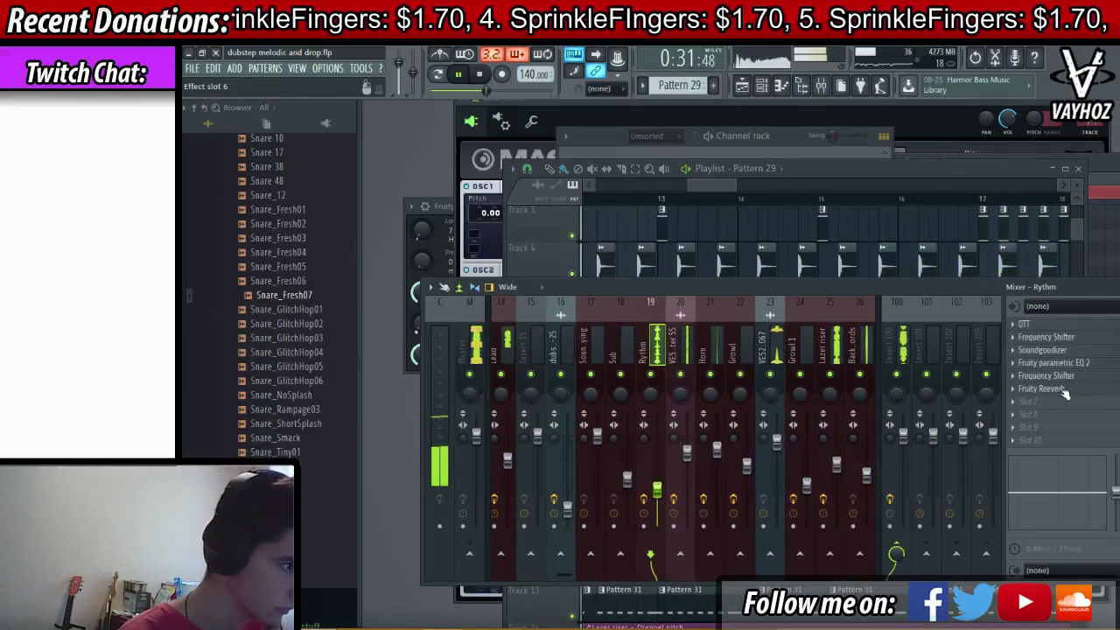
- Inspect the Lazer riser track's effect slots and its Fruity parametric EQ 2 curve
left_click(830, 353)
left_click(1054, 363)
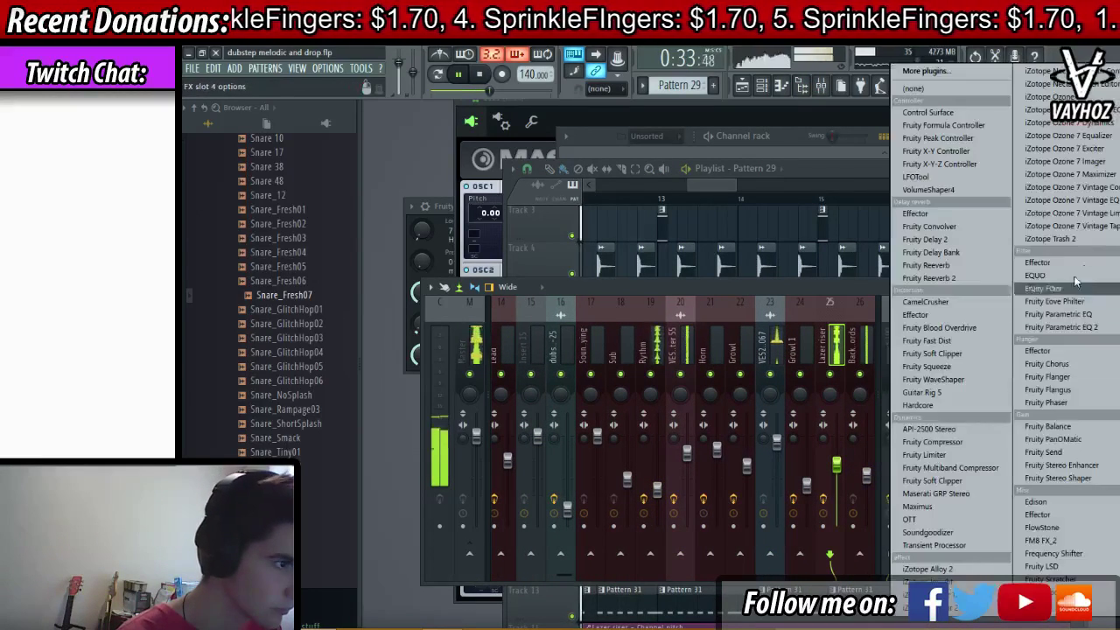
left_click(699, 353)
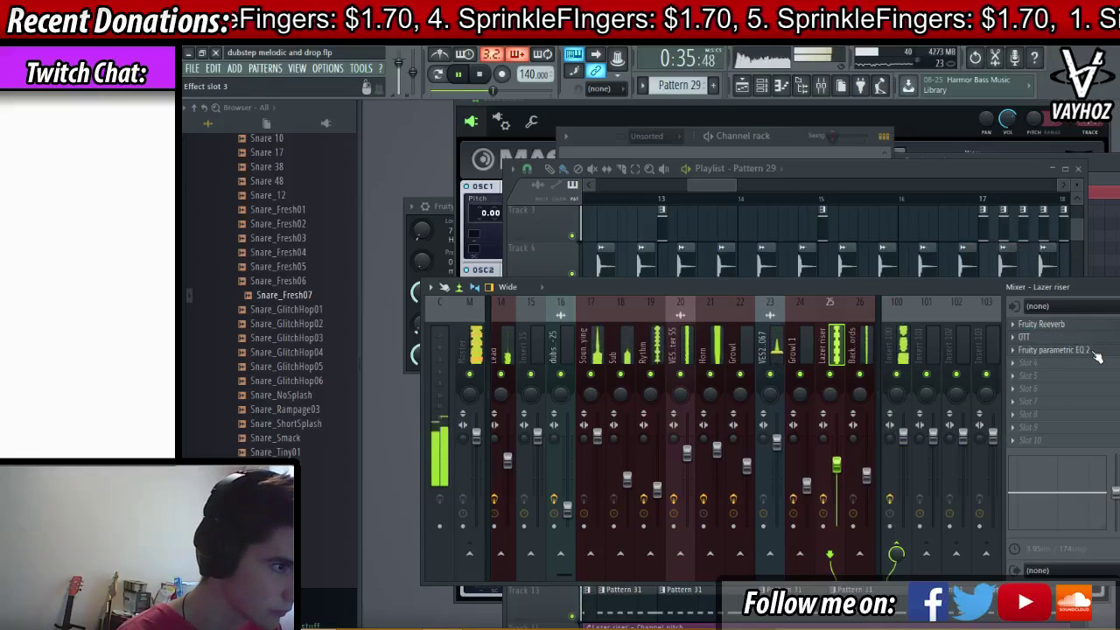
left_click(1094, 351)
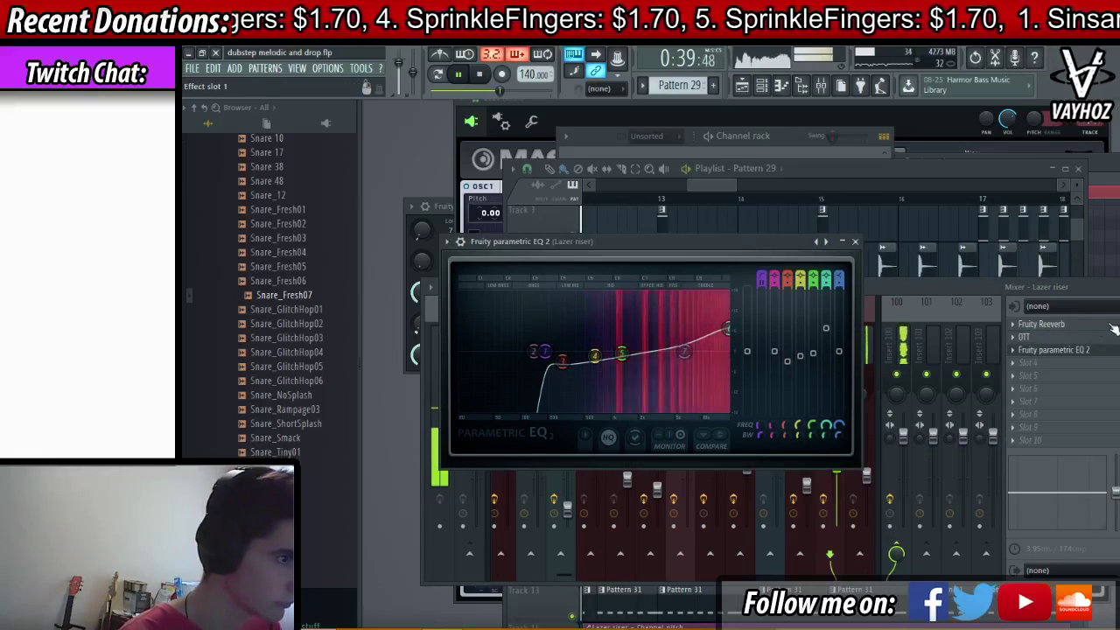
key("Escape")
key("Escape")
- Examine the drop's clips around bars 24 to 27 in the playlist, and reopen the mixer to check the track levels
left_click_drag(987, 295, 495, 400)
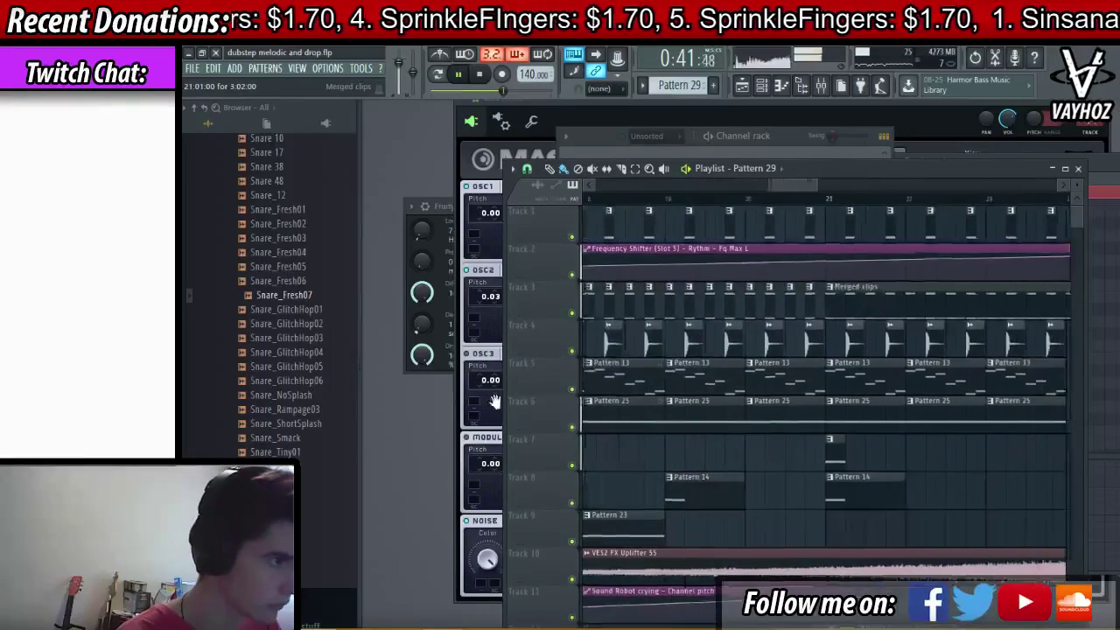
left_click_drag(1041, 302, 692, 302)
scroll(895, 201, "up", 2)
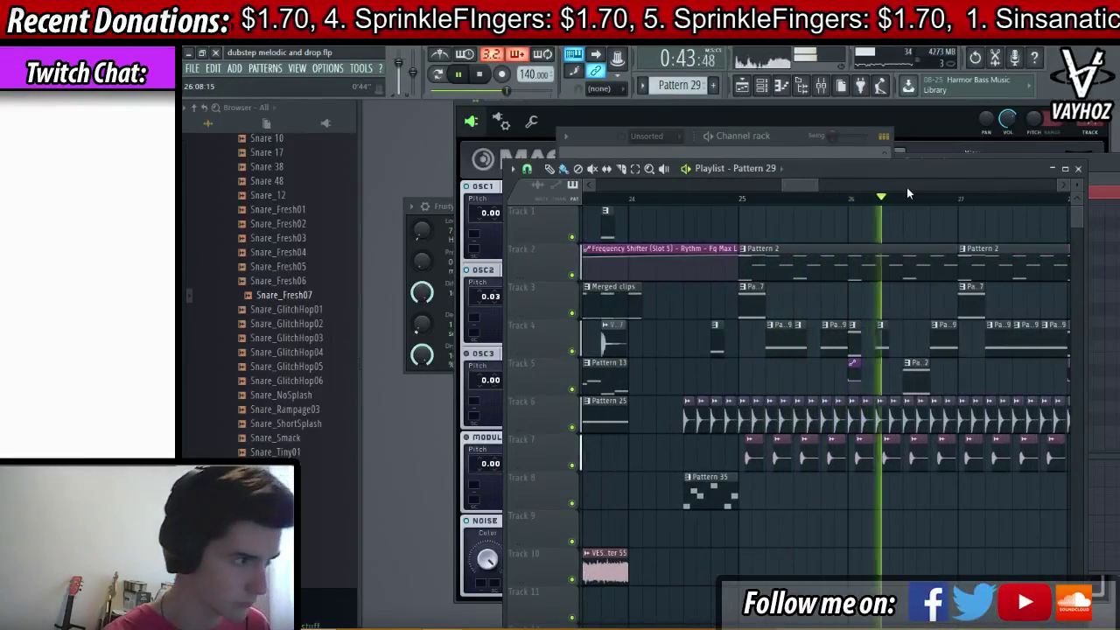
left_click_drag(945, 265, 918, 262)
left_click(822, 85)
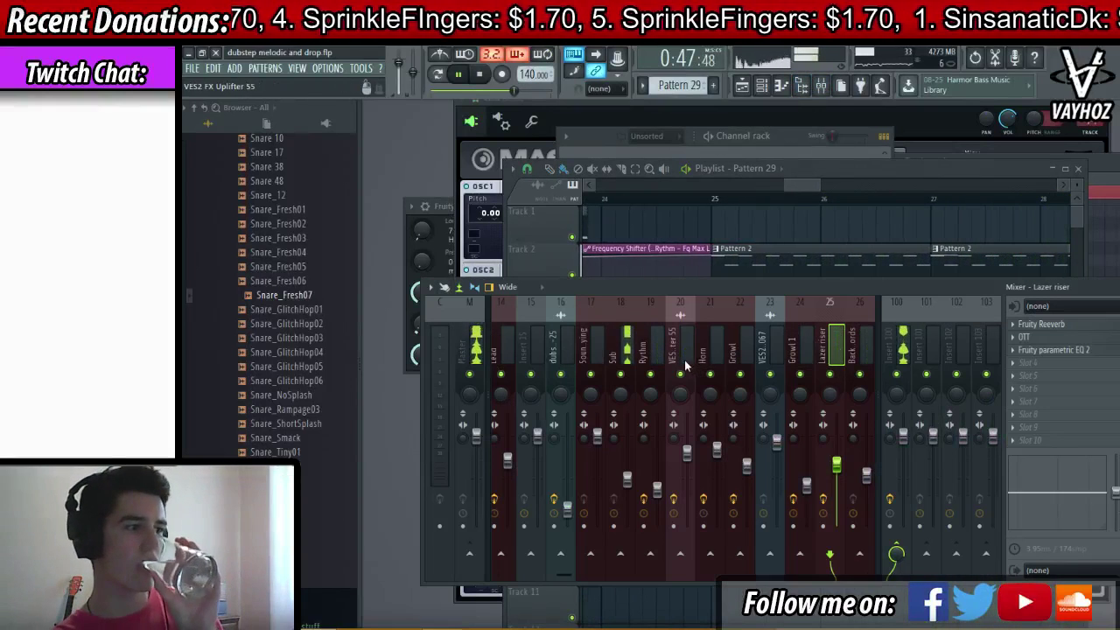
- Check the Growl 1 and Lead mixer tracks during playback, and adjust the Lead track's Fruity parametric EQ 2 curve
left_click(790, 348)
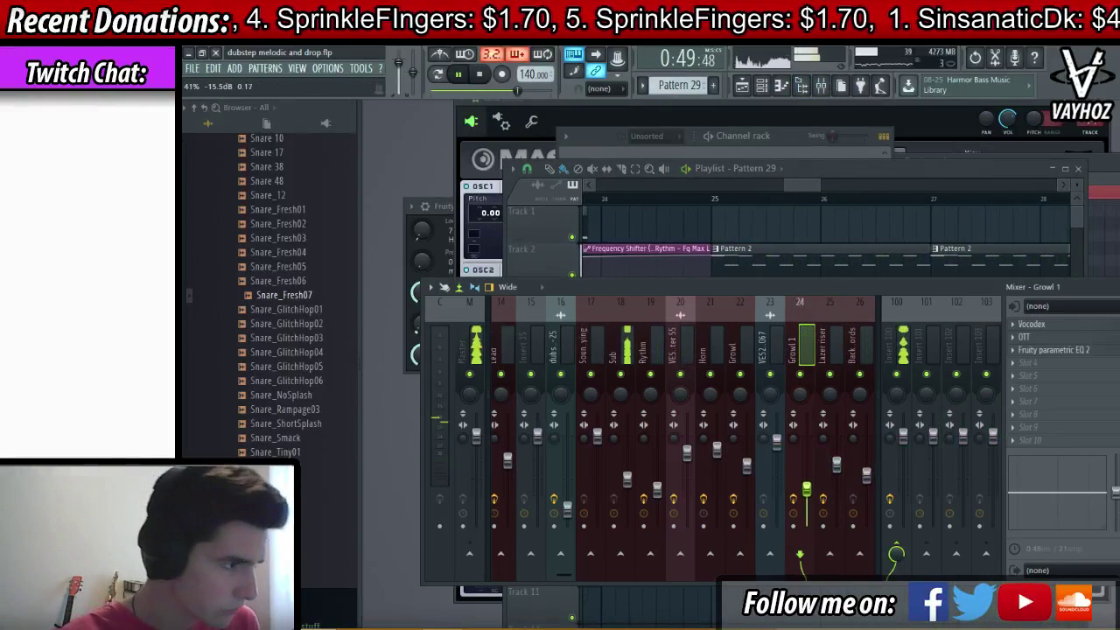
scroll(752, 350, "left", 5)
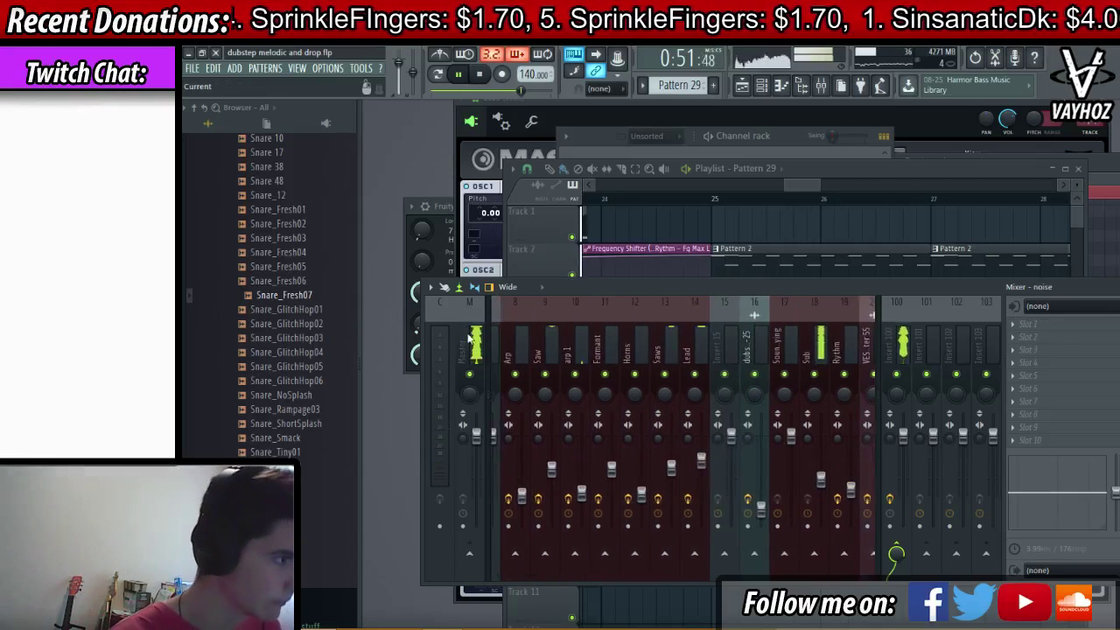
left_click(713, 347)
left_click(740, 360)
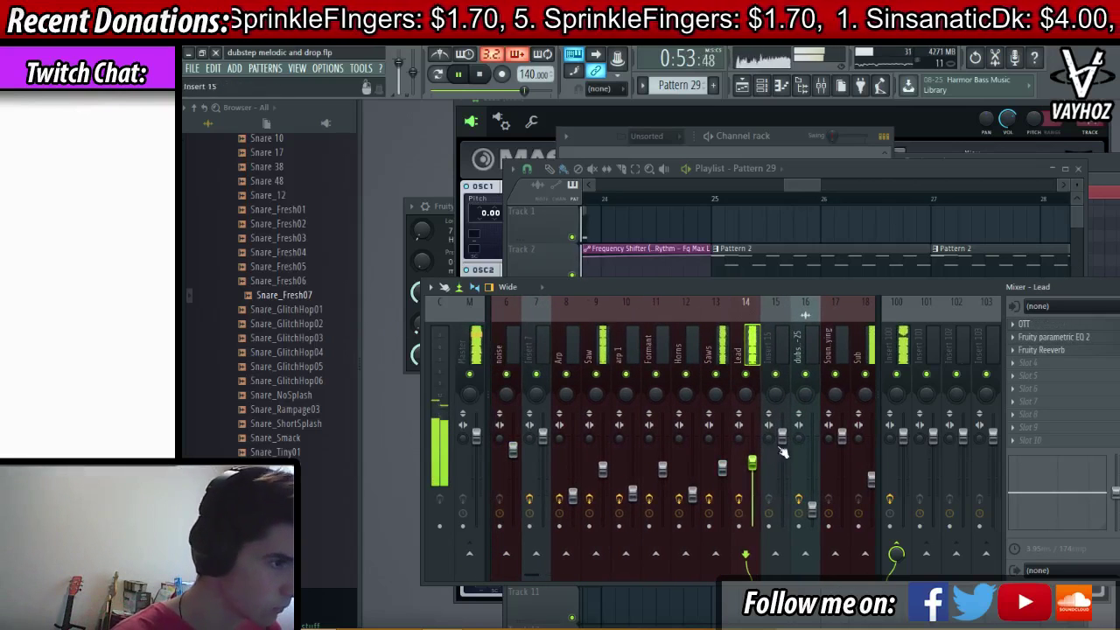
left_click(1085, 339)
left_click_drag(598, 386, 761, 365)
key("Escape")
scroll(779, 339, "down", 11)
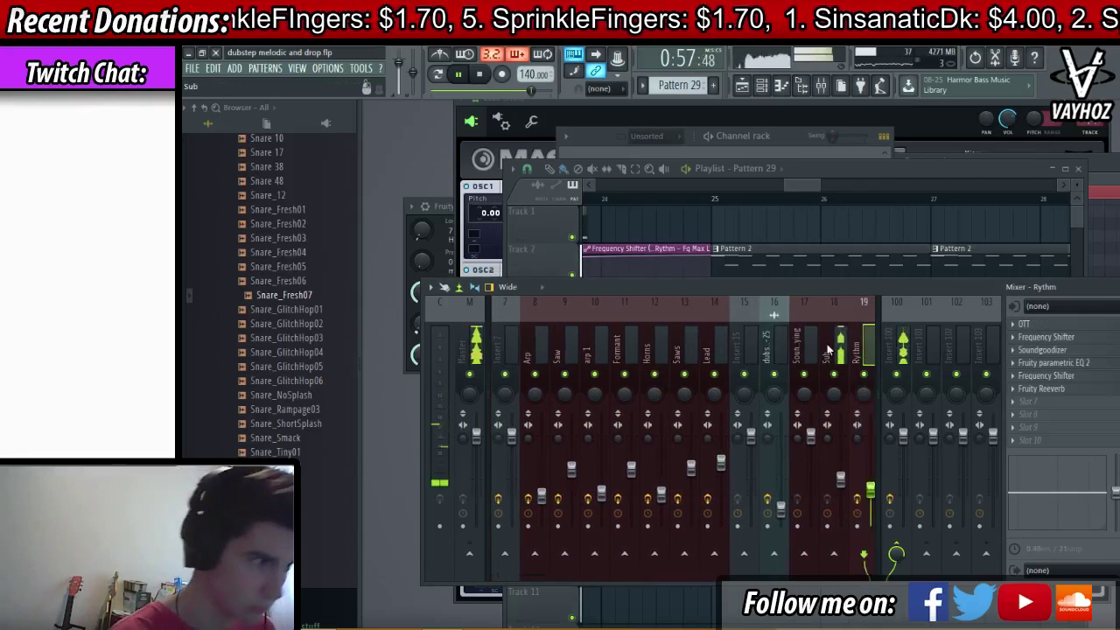
- Inspect the Reverby thing 1/8 track's Fruity Reeverb settings and compare the track with Square
scroll(931, 341, "down", 8)
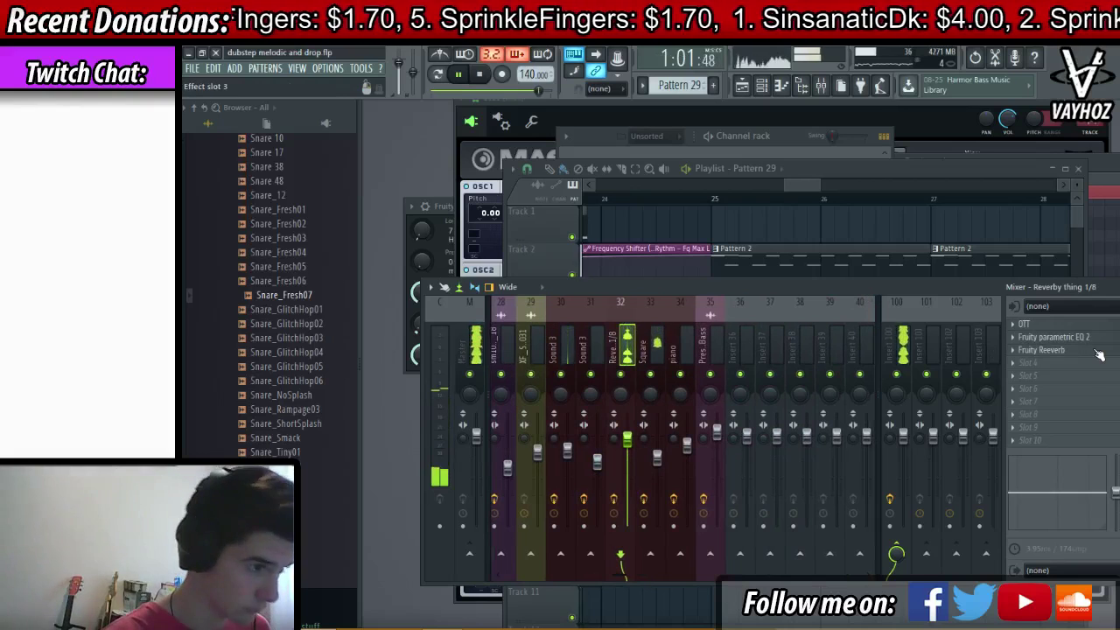
left_click(1042, 349)
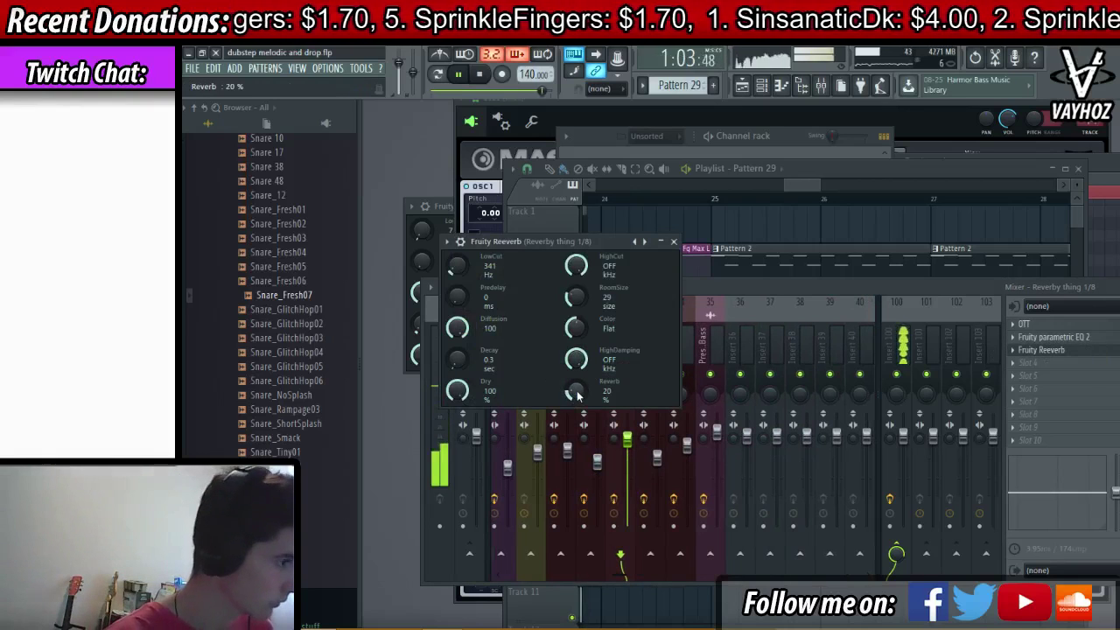
key("Escape")
left_click(641, 346)
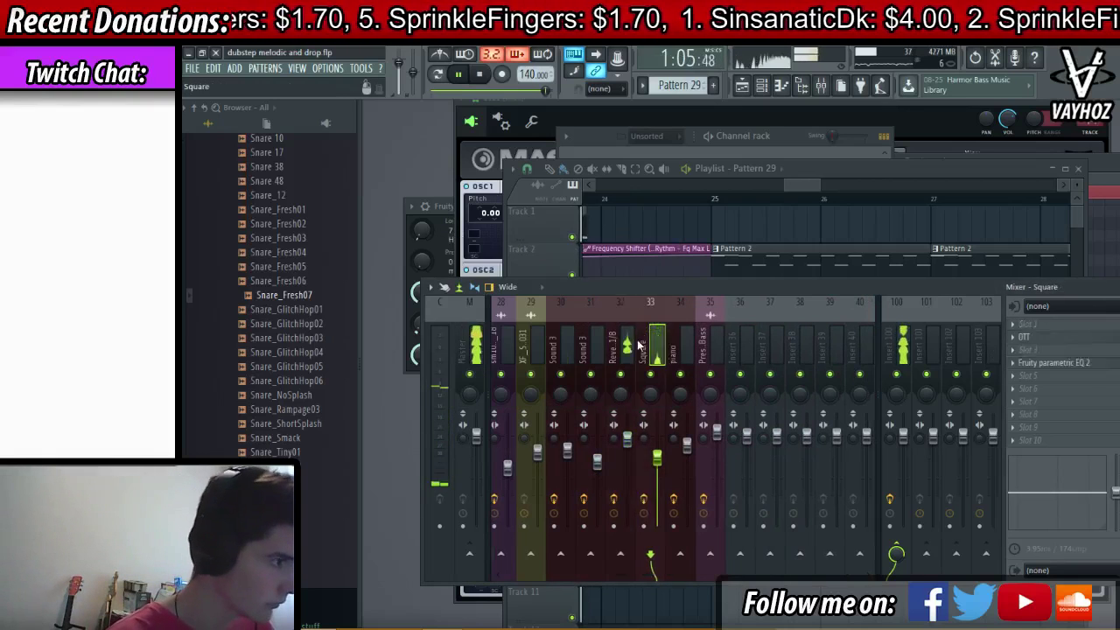
left_click(625, 346)
- Set the playlist's playback start at the beginning of the drop, bar 25, and play from there
left_click(925, 229)
key("space")
scroll(925, 208, "down", 5)
scroll(926, 207, "down", 3)
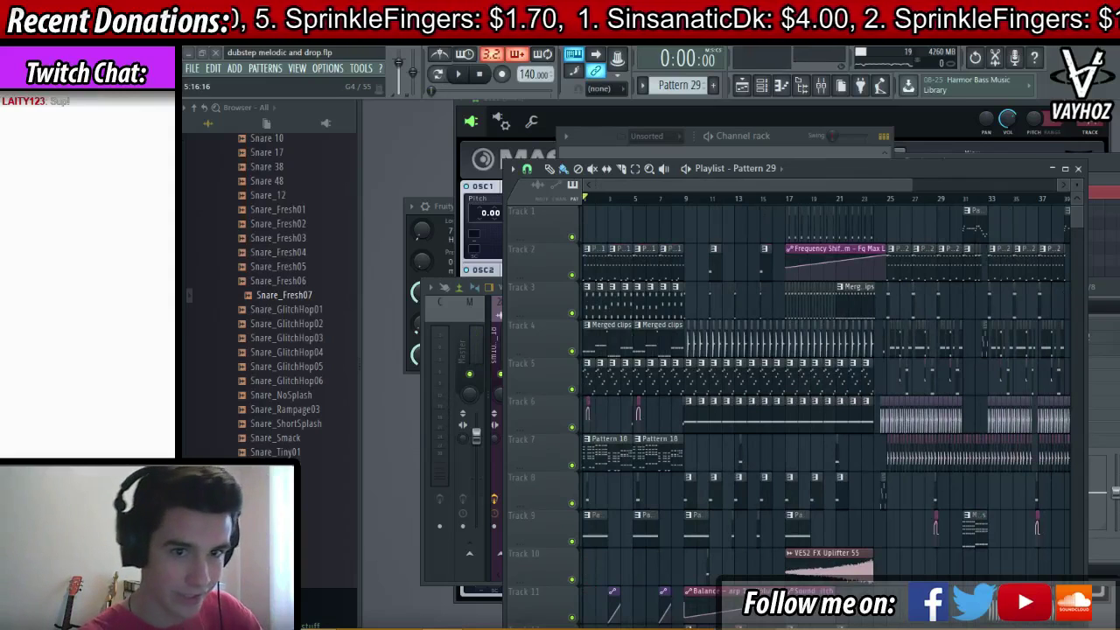
scroll(712, 370, "right", 3)
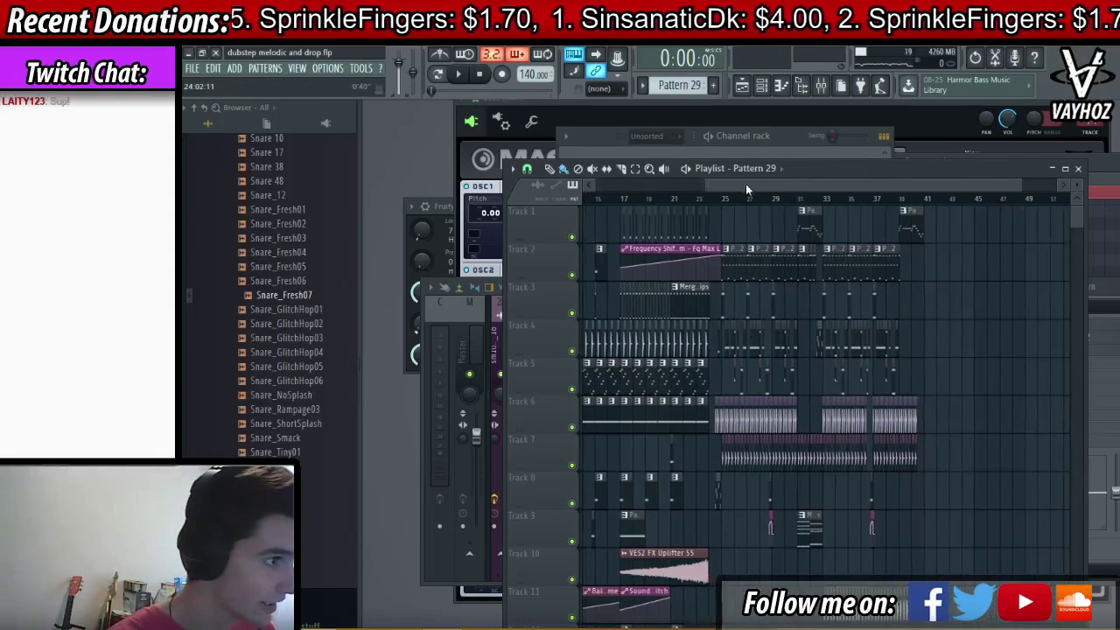
left_click(746, 200)
key("space")
scroll(748, 205, "up", 5)
key("space")
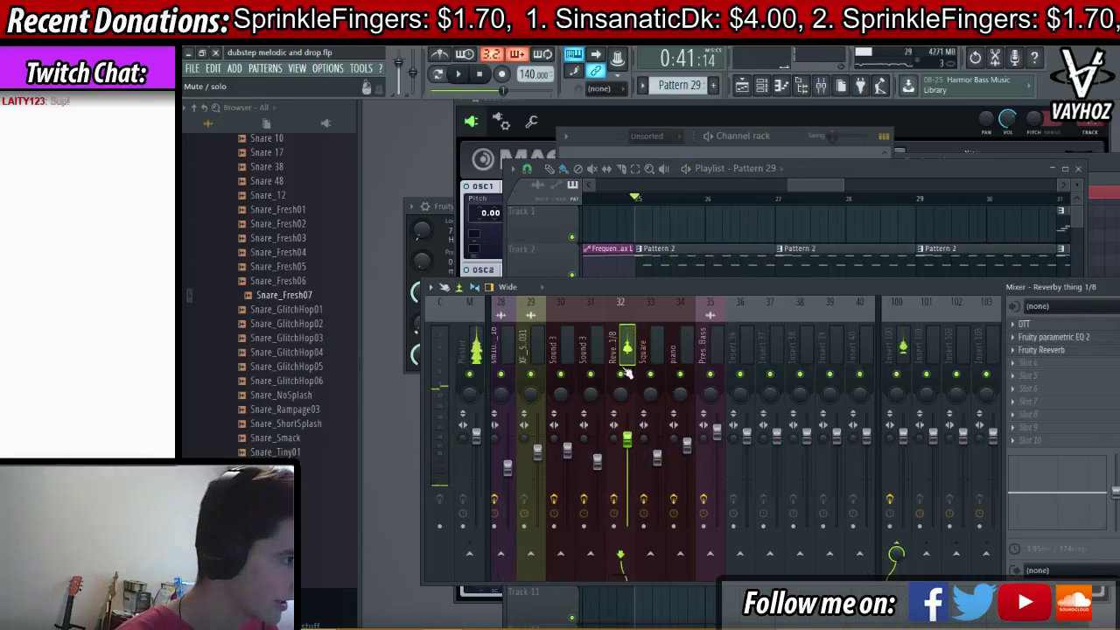
- Solo the Reverby thing 1/8 mixer track and play the drop from bar 25
left_click(1041, 350)
key("Escape")
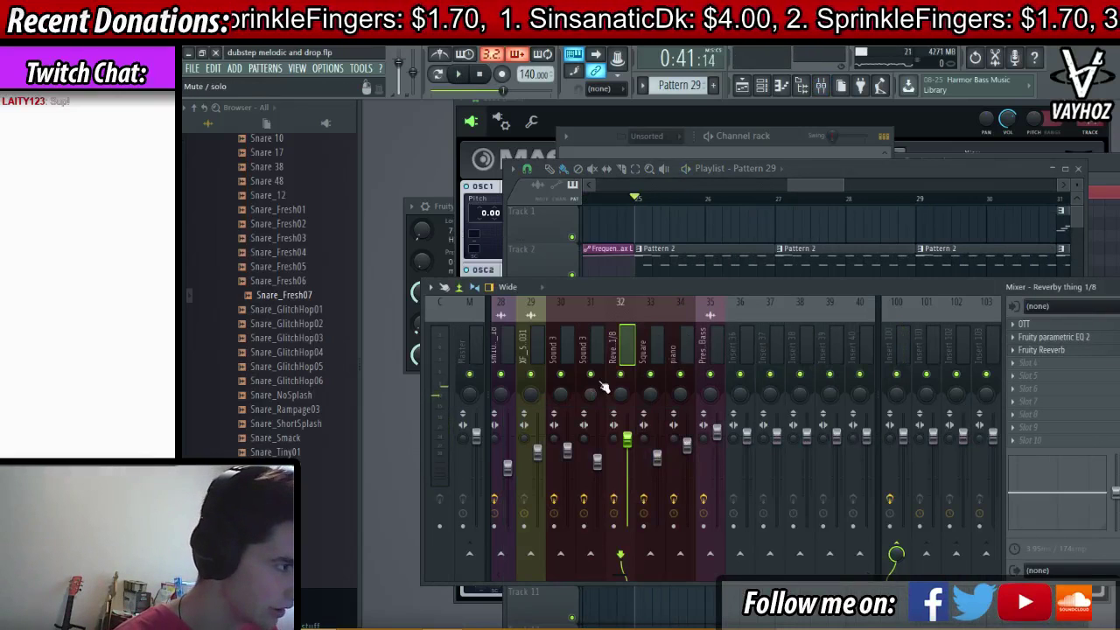
right_click(620, 374)
key("space")
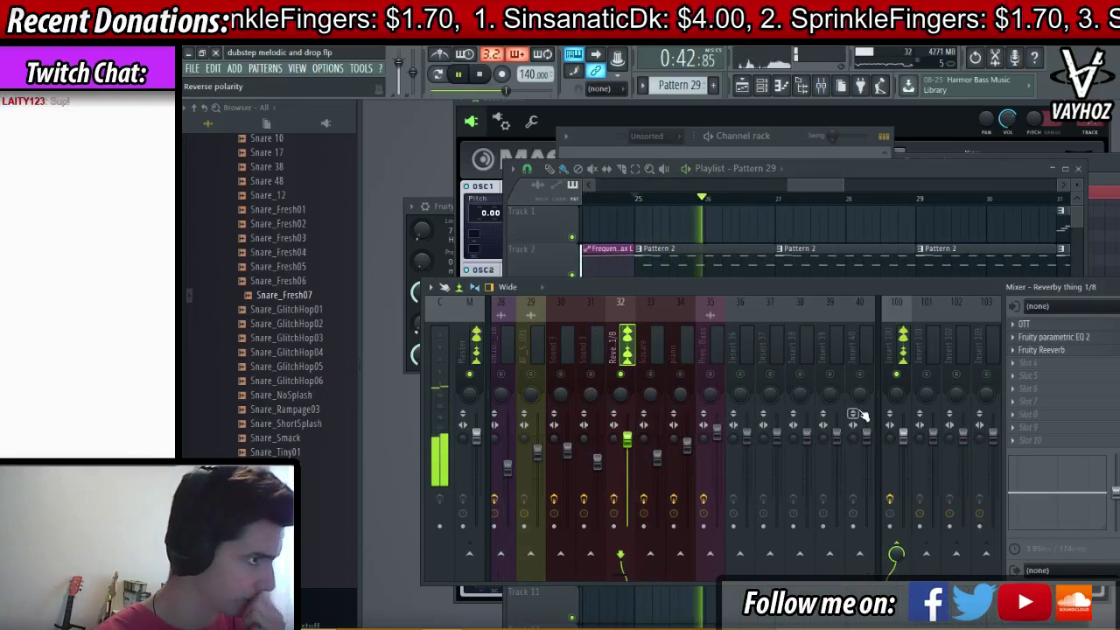
- Adjust a low band in the Reverby thing 1/8 track's Fruity parametric EQ 2, and unsolo the track after listening
left_click(1053, 337)
left_click_drag(506, 331, 537, 317)
key("space")
key("Escape")
key("space")
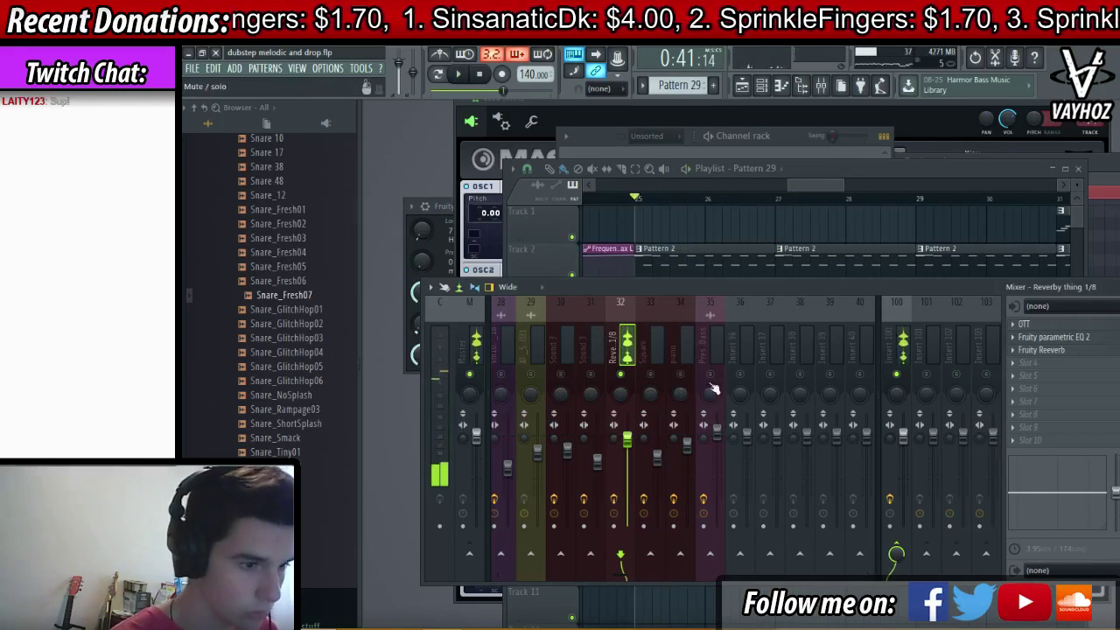
right_click(640, 371)
- Play the drop with all tracks, and solo the Kick Snare mixer track
scroll(639, 429, "up", 20)
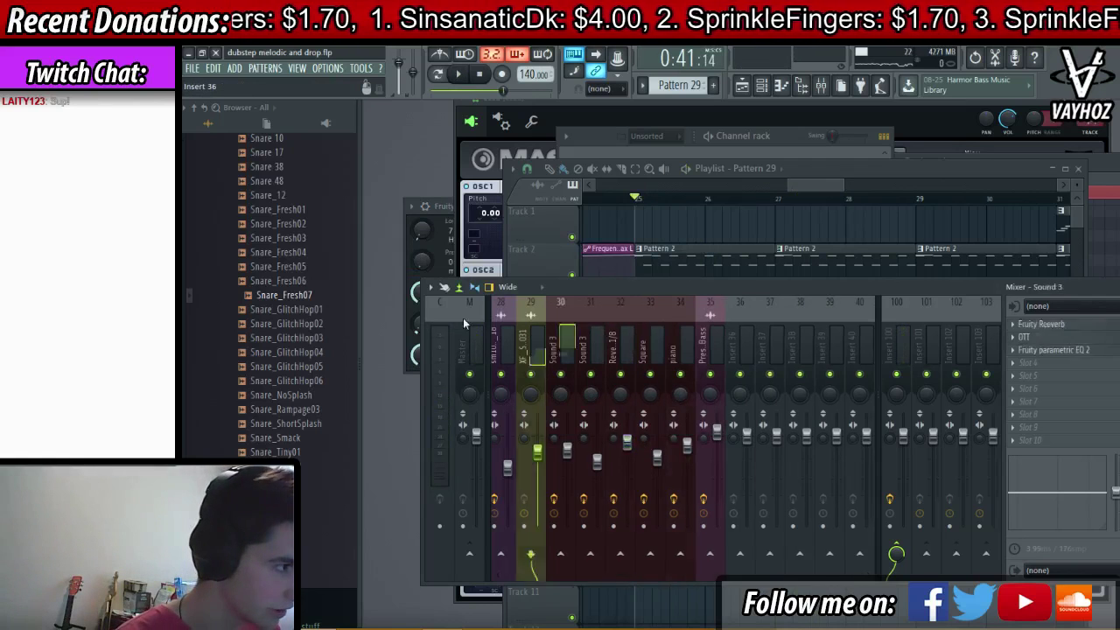
key("space")
right_click(651, 225)
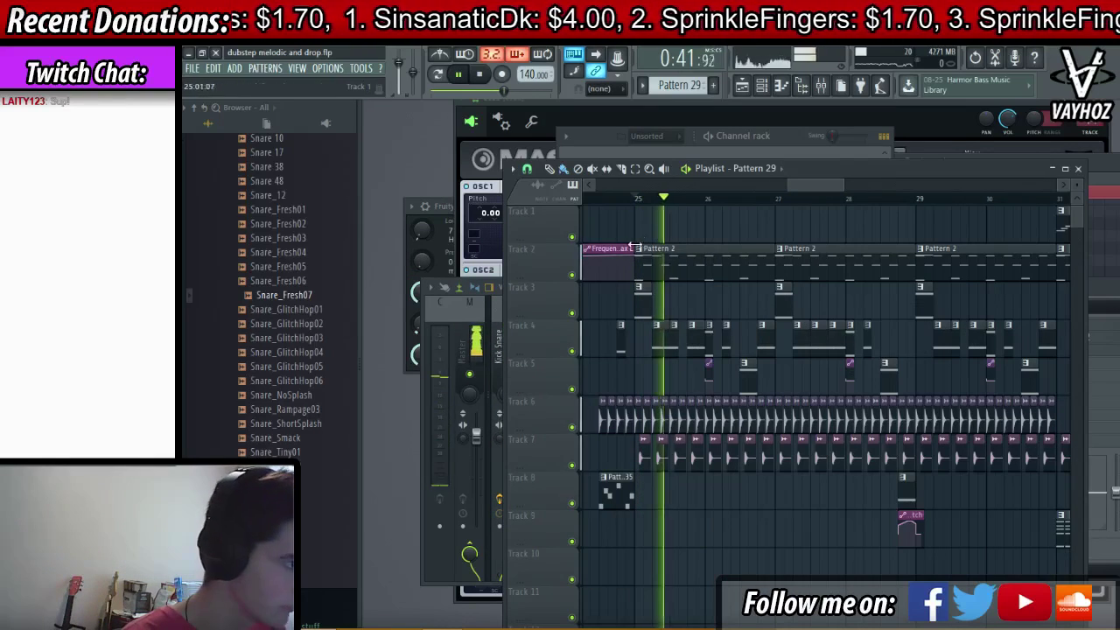
key("space")
left_click(496, 338)
right_click(510, 373)
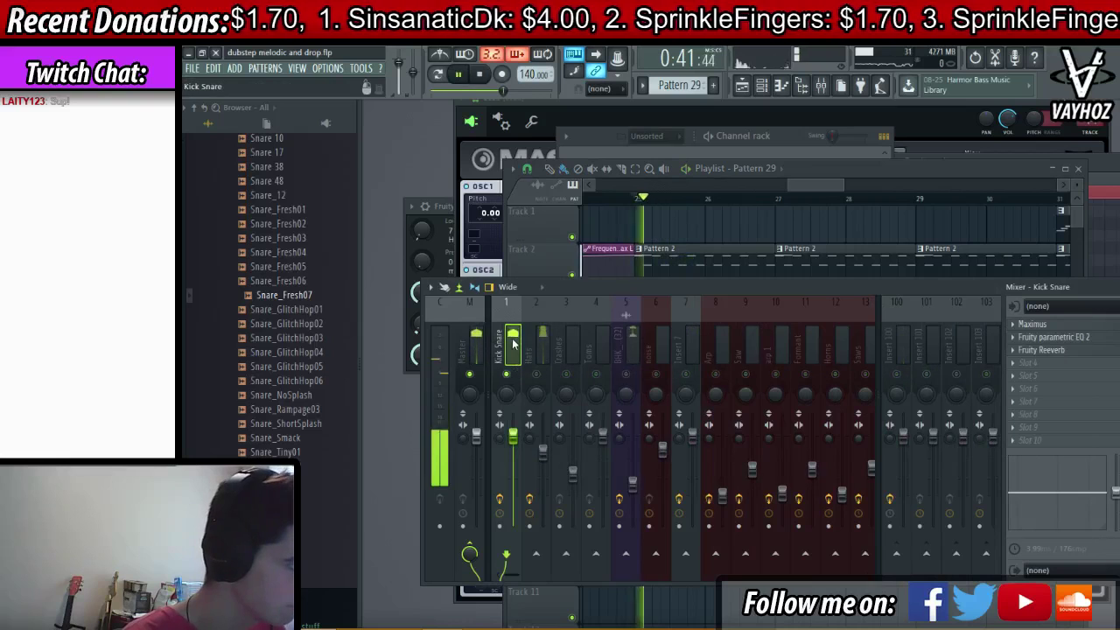
- Open the Battery 4 kit and audition the Snare_Trap and Snare_Fresh07 cells, soloing Snare_Fresh07
key("F6")
left_click(679, 189)
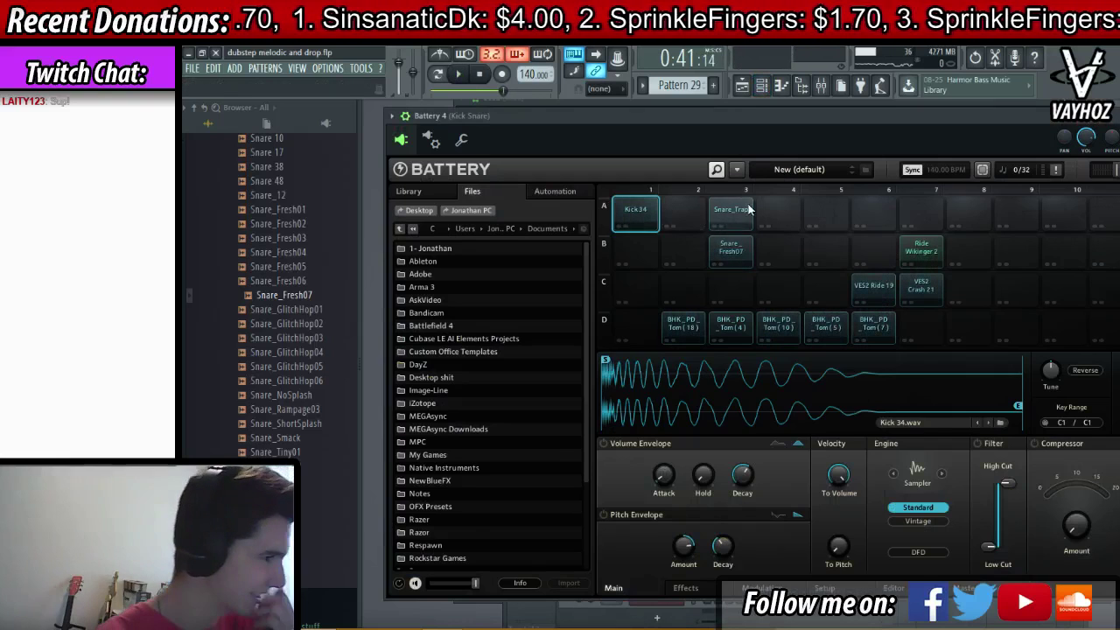
key("space")
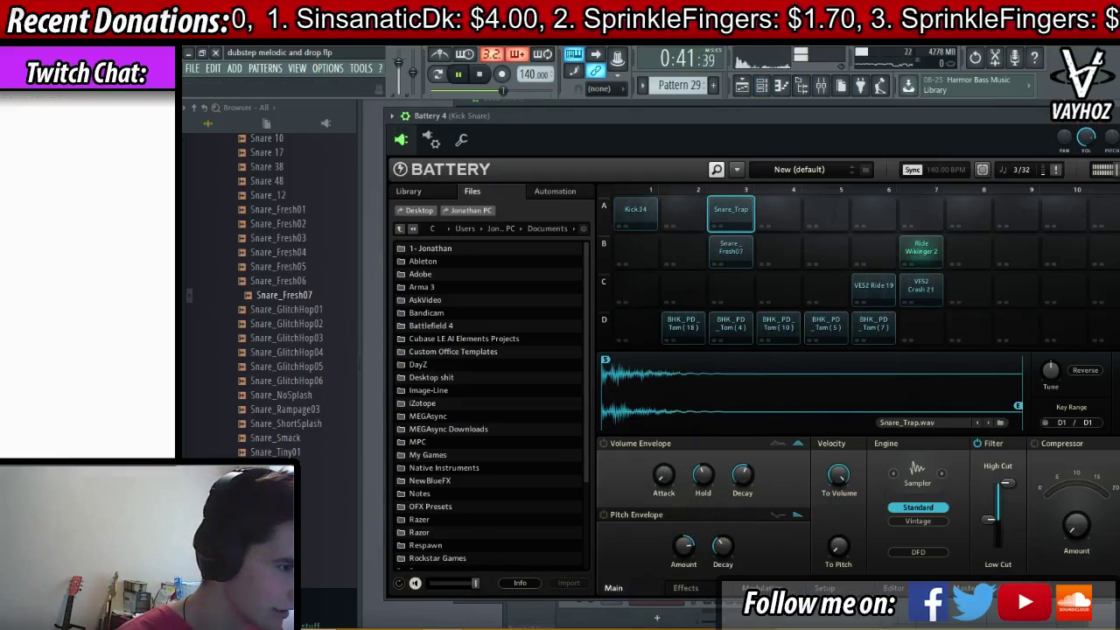
key("space")
left_click(746, 251)
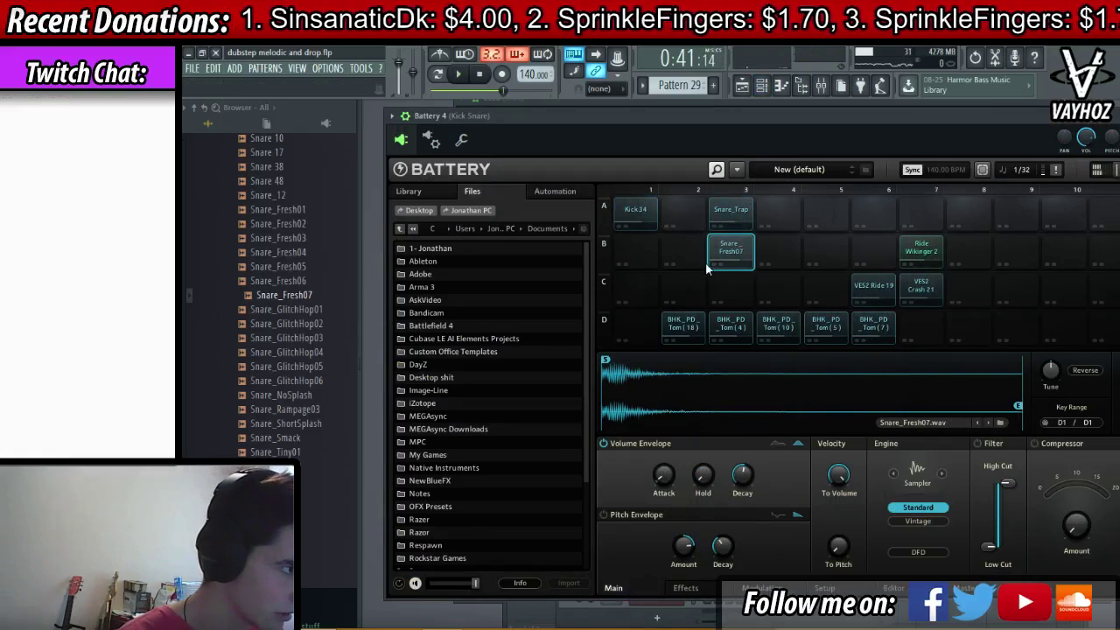
mouse_move(768, 447)
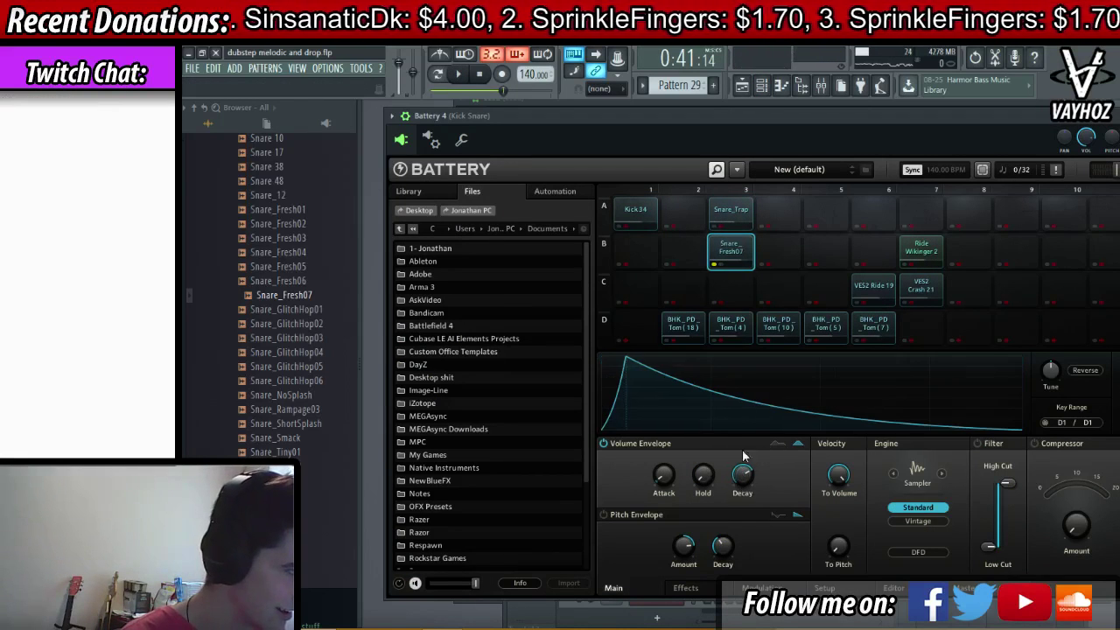
key("space")
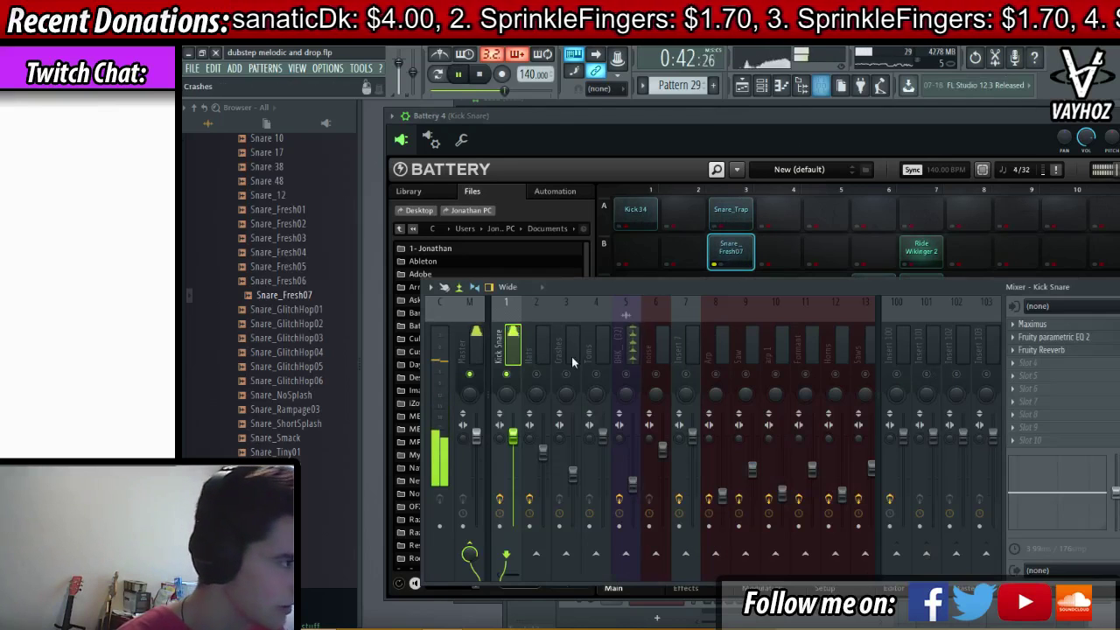
- Remove Maximus from the Kick Snare track's first effect slot and raise the track's volume to 106%
key("F9")
left_click(1041, 326)
left_click(1040, 326)
left_click(1013, 324)
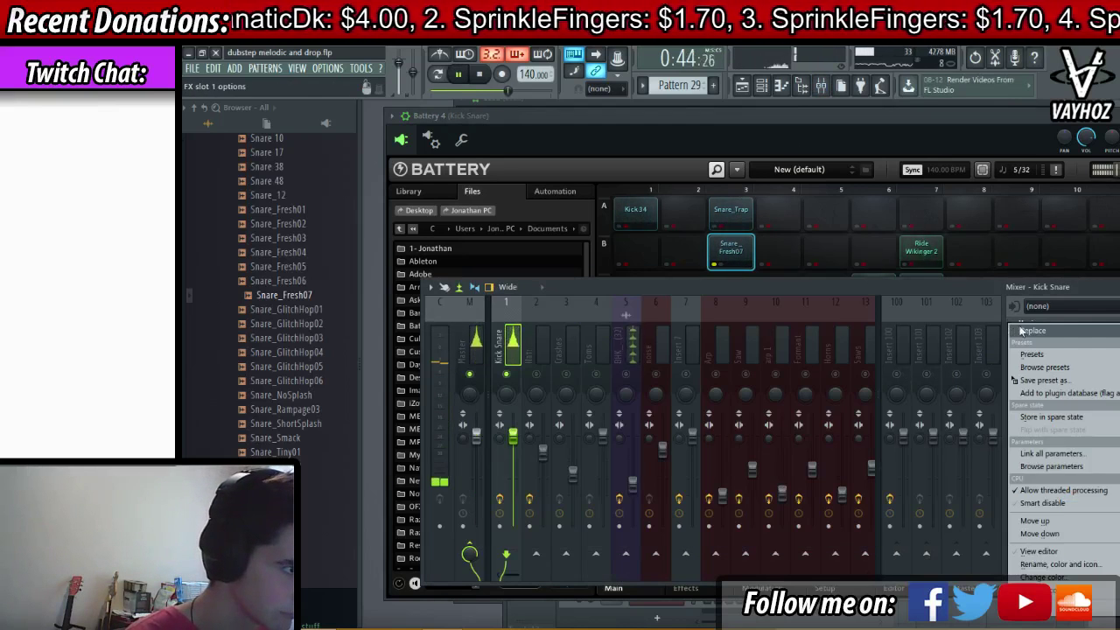
scroll(1014, 326, "down", 1)
left_click(1015, 332)
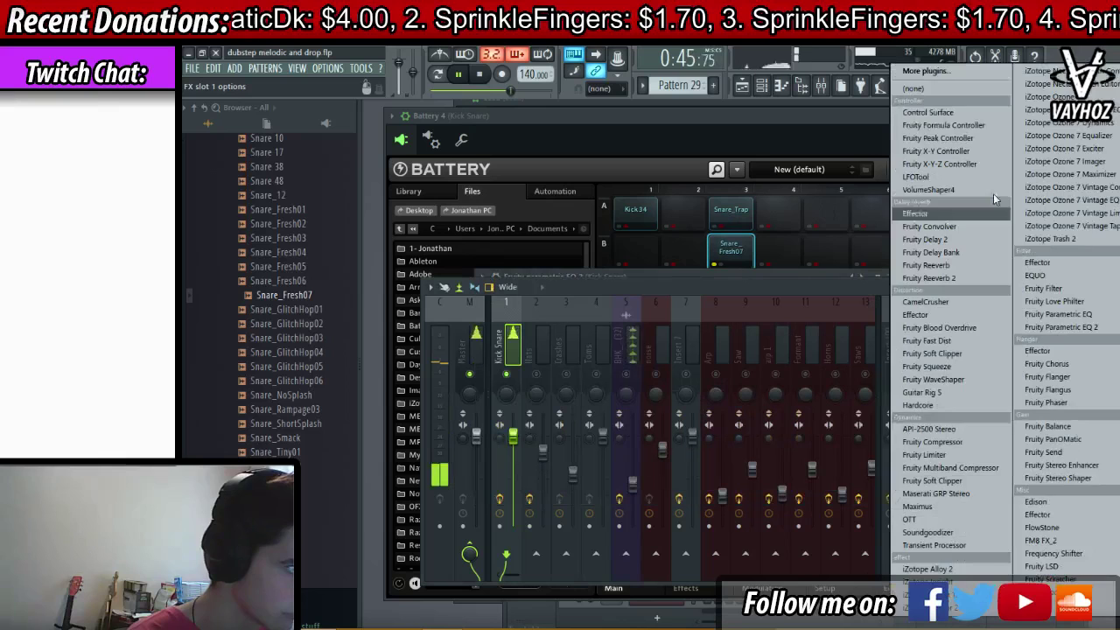
left_click(963, 82)
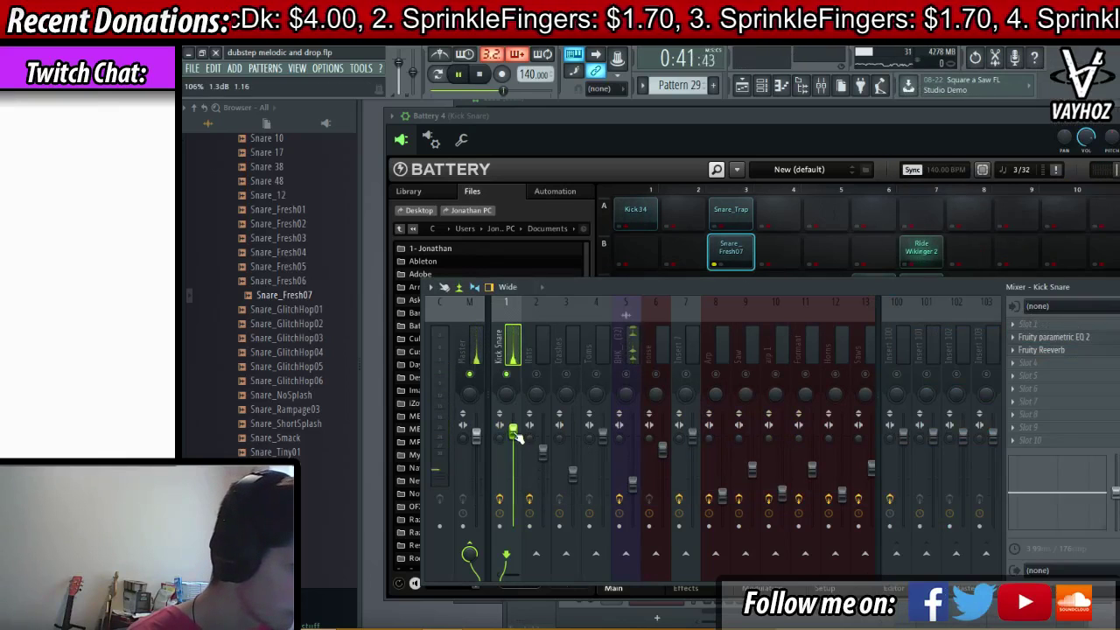
key("space")
- Solo the Snare_Trap cell in Battery 4, raise its filter's Low Cut slightly, and unsolo it
left_click(715, 261)
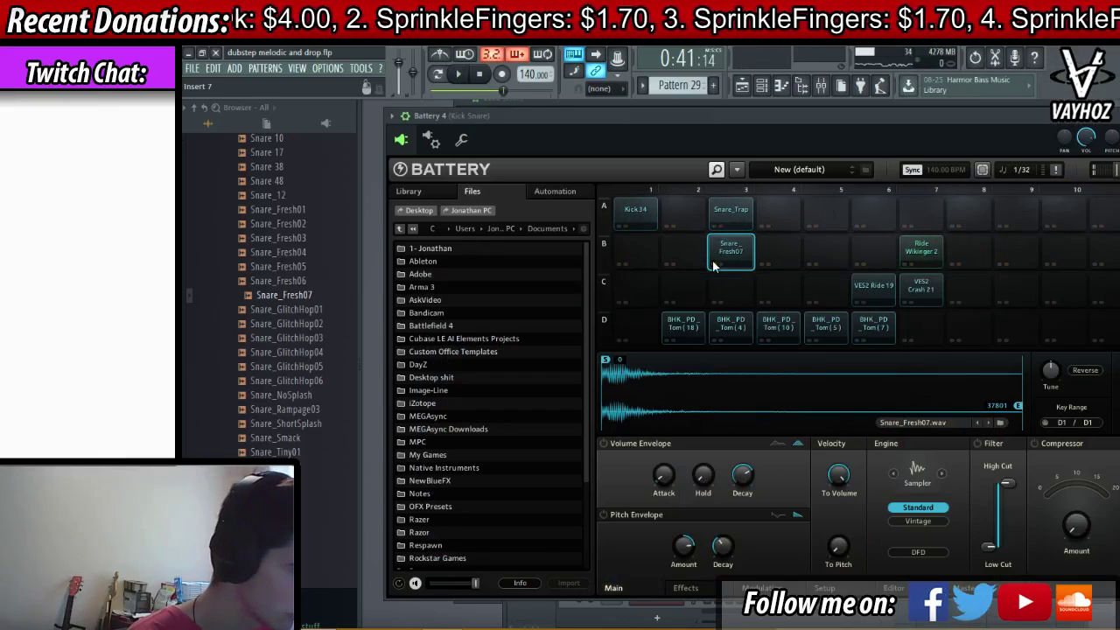
left_click(716, 227)
key("space")
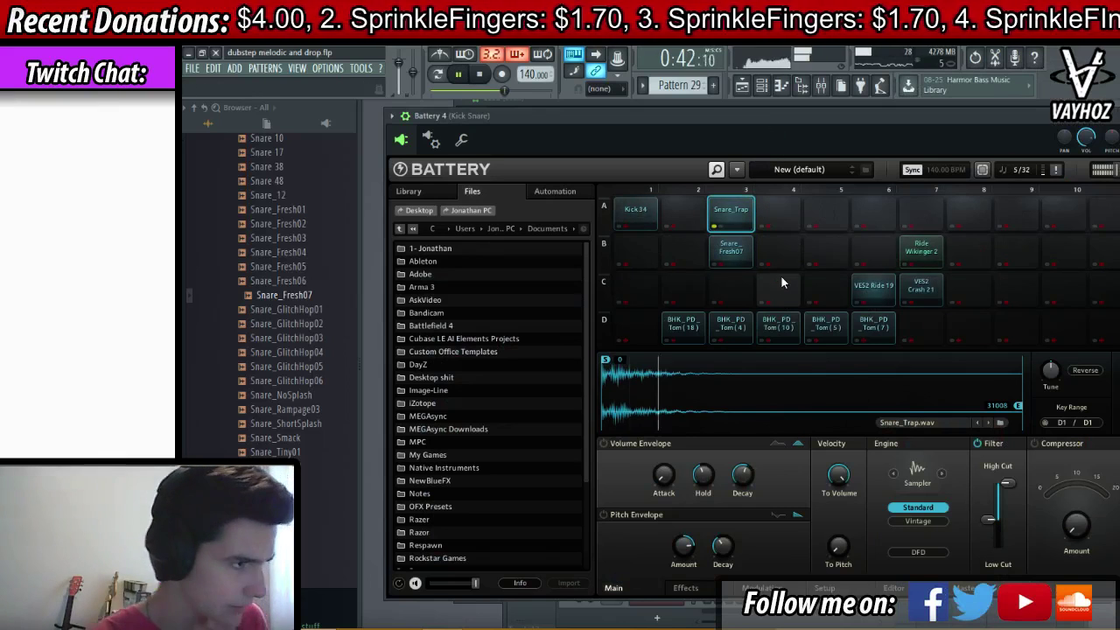
left_click_drag(988, 519, 989, 508)
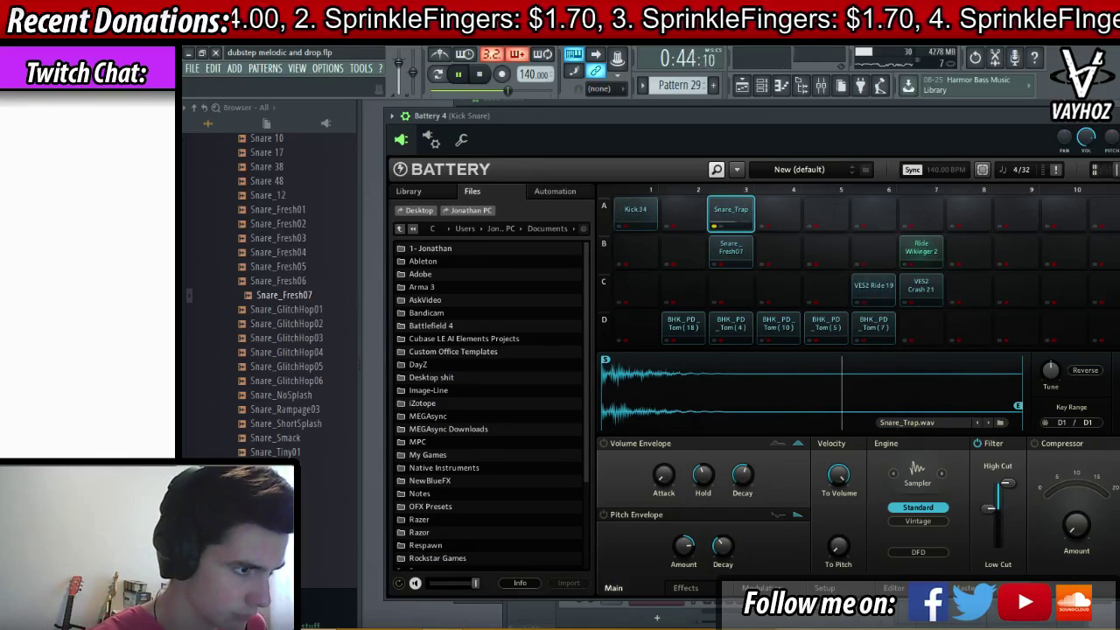
key("space")
key("space")
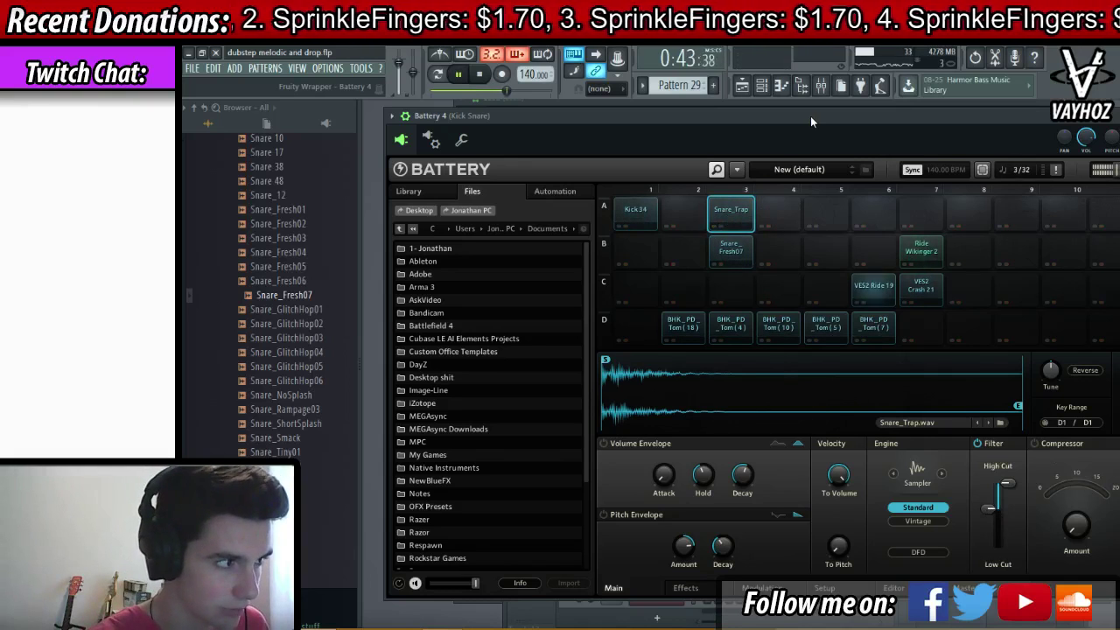
- Enable the Snare_Fresh07 cell's volume envelope with a decay of 1.9 s, and close Battery 4
left_click(734, 251)
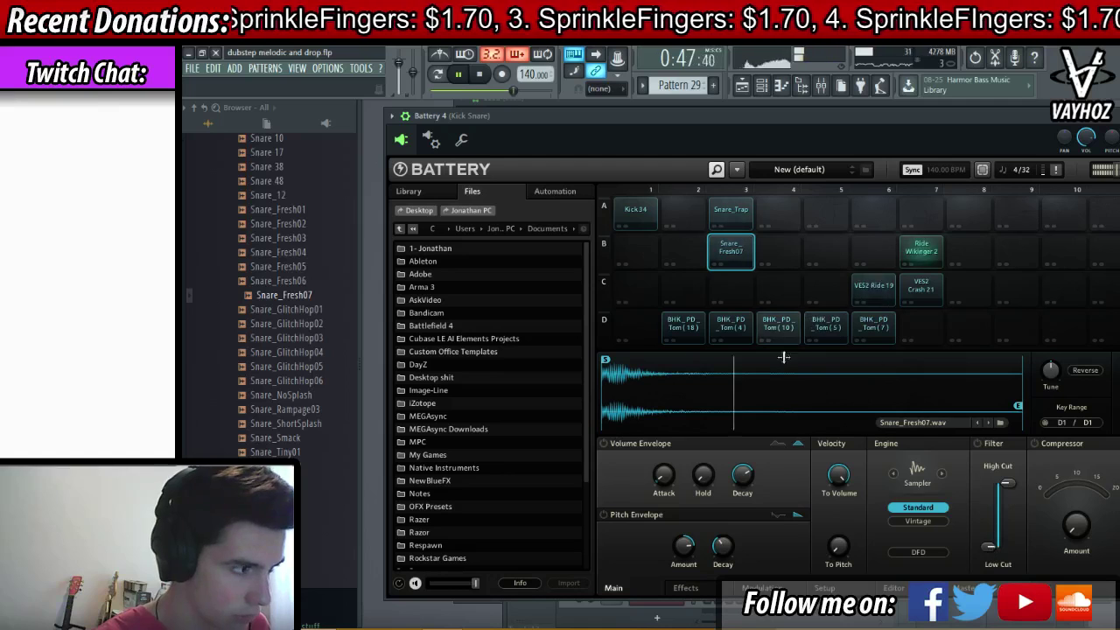
left_click_drag(742, 479, 744, 481)
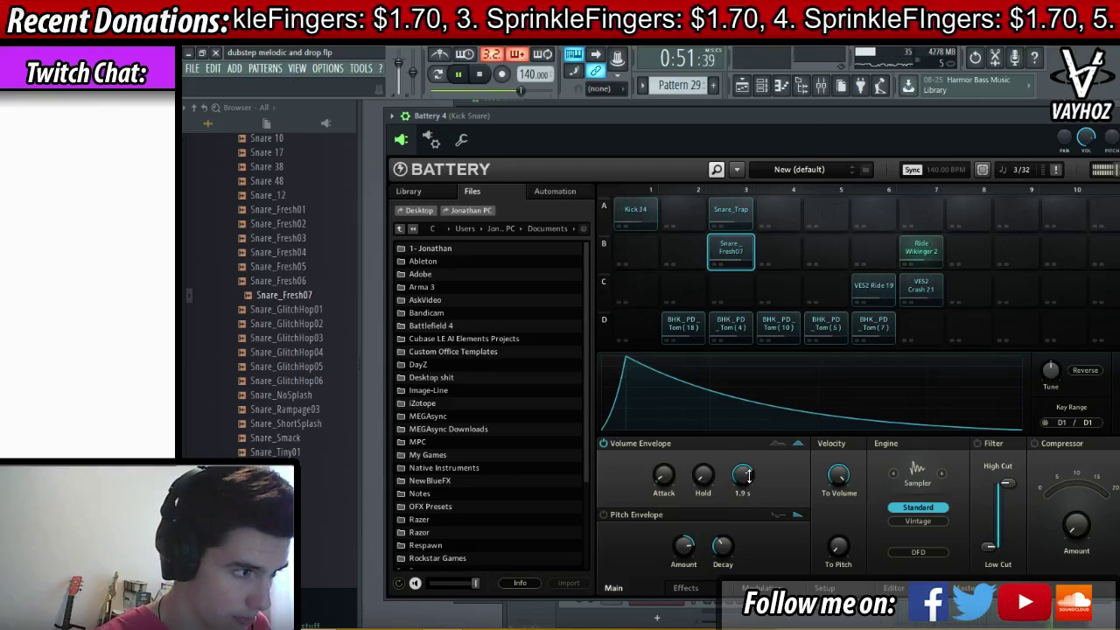
key("Escape")
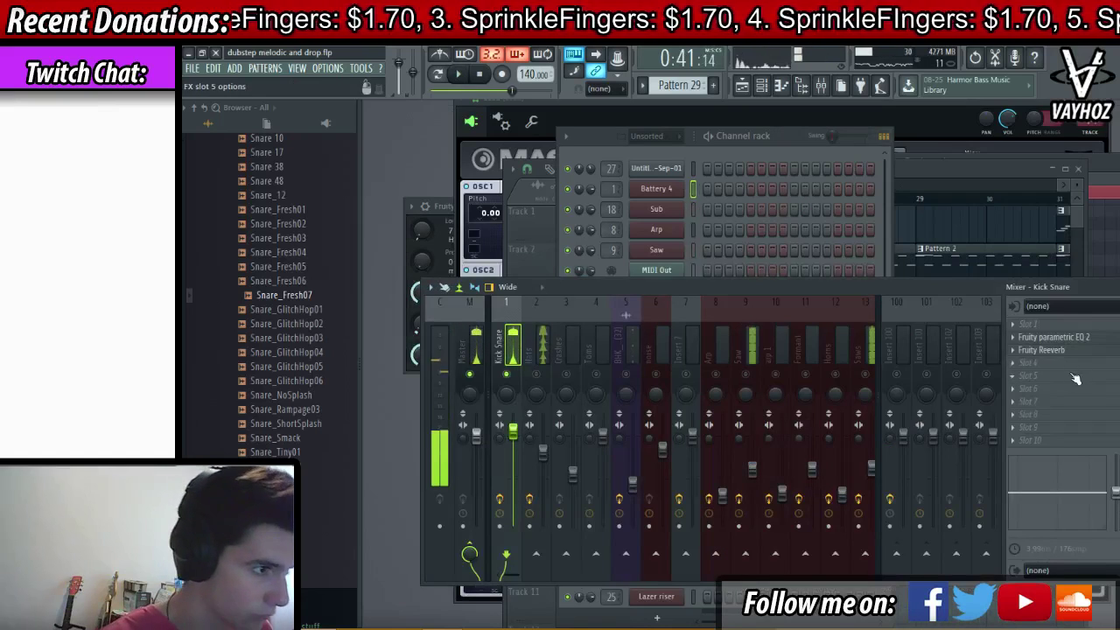
- Load Maximus into the Kick Snare track's first effect slot and raise the second point of its master curve
key("space")
left_click(1057, 324)
left_click(917, 506)
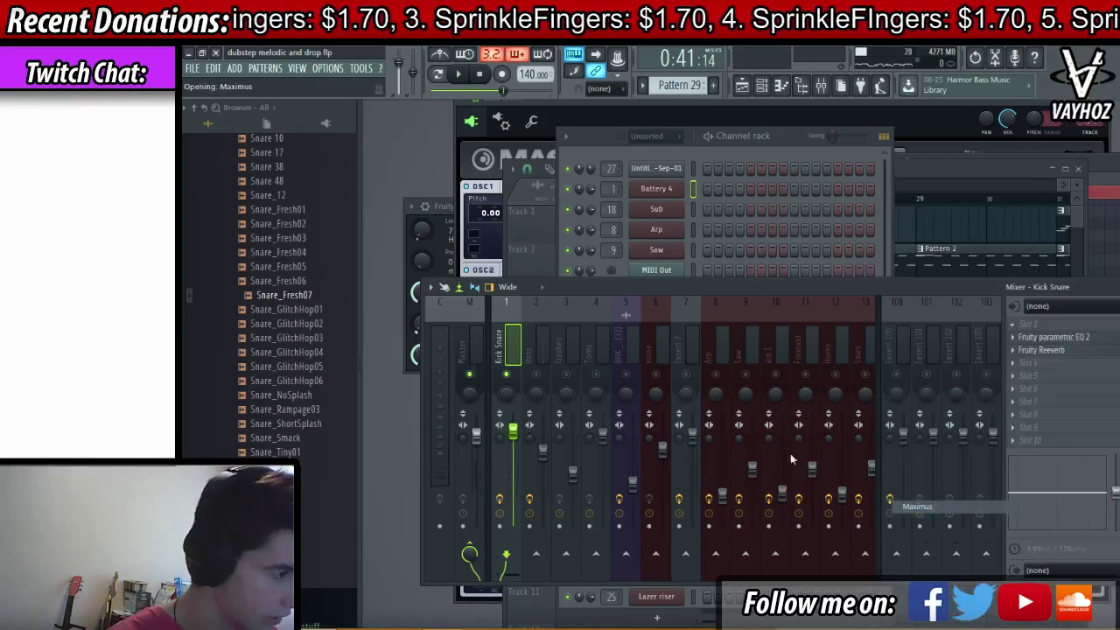
key("space")
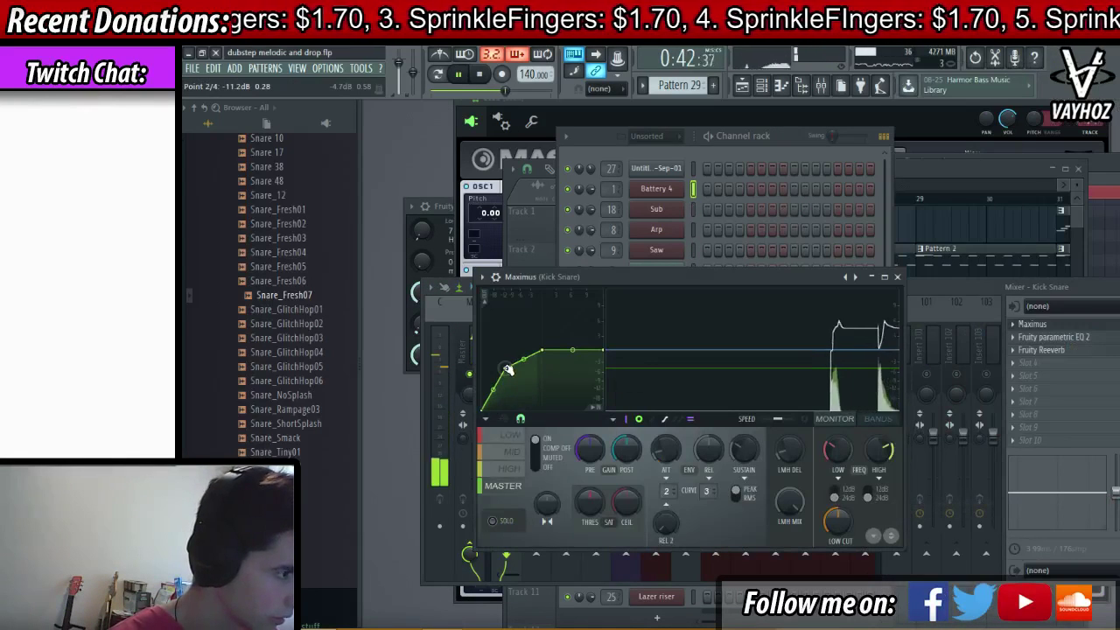
left_click_drag(507, 368, 513, 361)
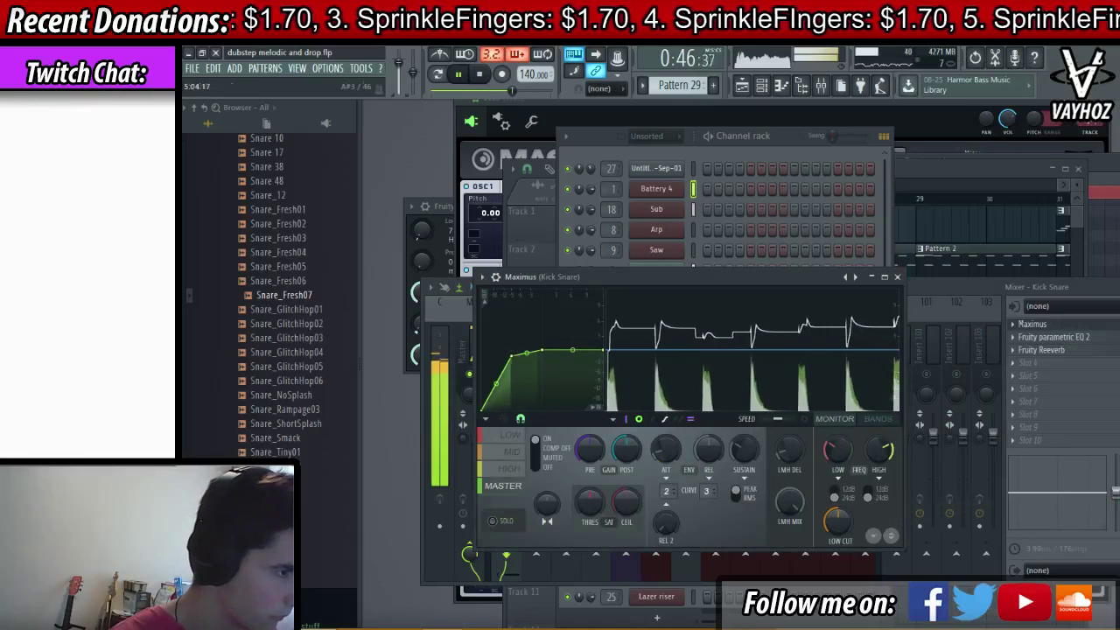
left_click(897, 277)
- Move the Kick Snare track's Fruity parametric EQ 2 and Fruity Reeverb down one slot, and audition the Snare_Fresh07 cell in Battery 4
left_click_drag(1046, 354, 1055, 368)
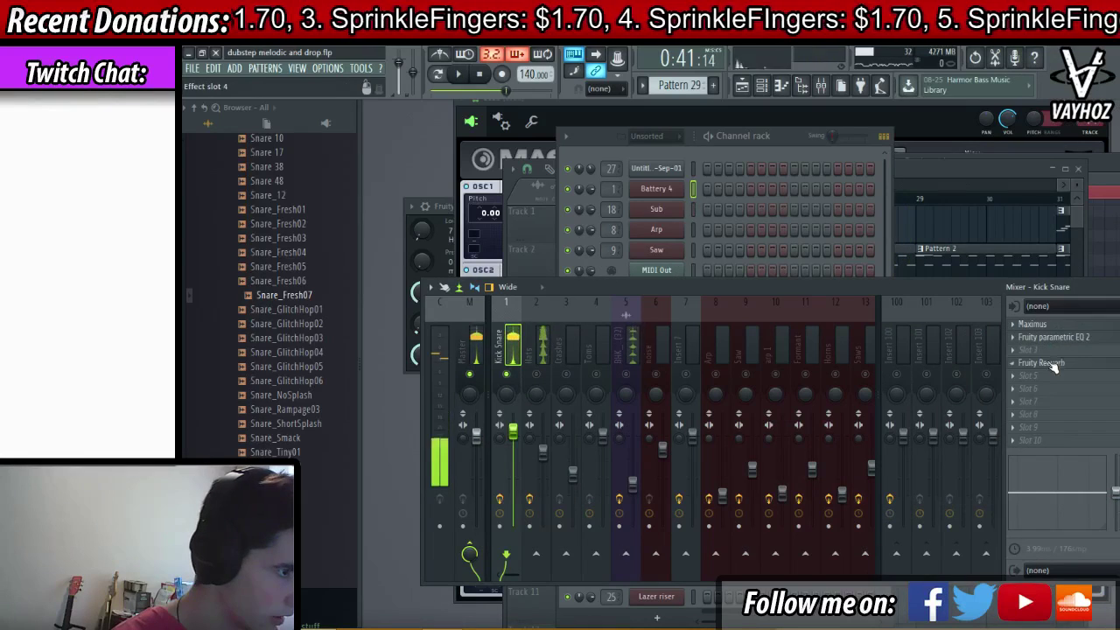
left_click(732, 134)
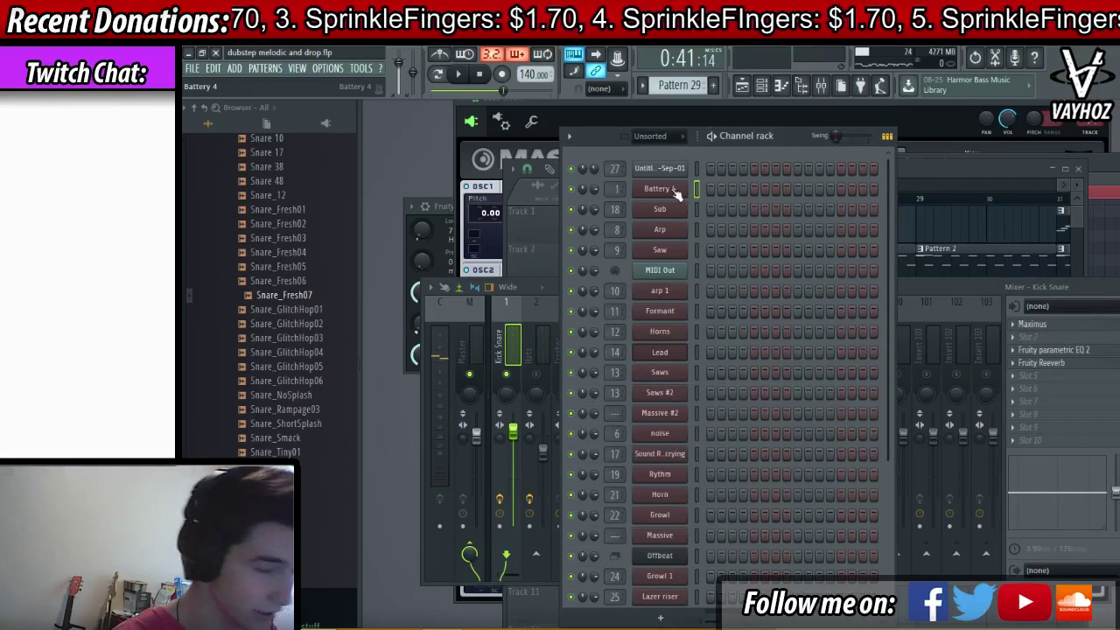
left_click(675, 192)
left_click(733, 249)
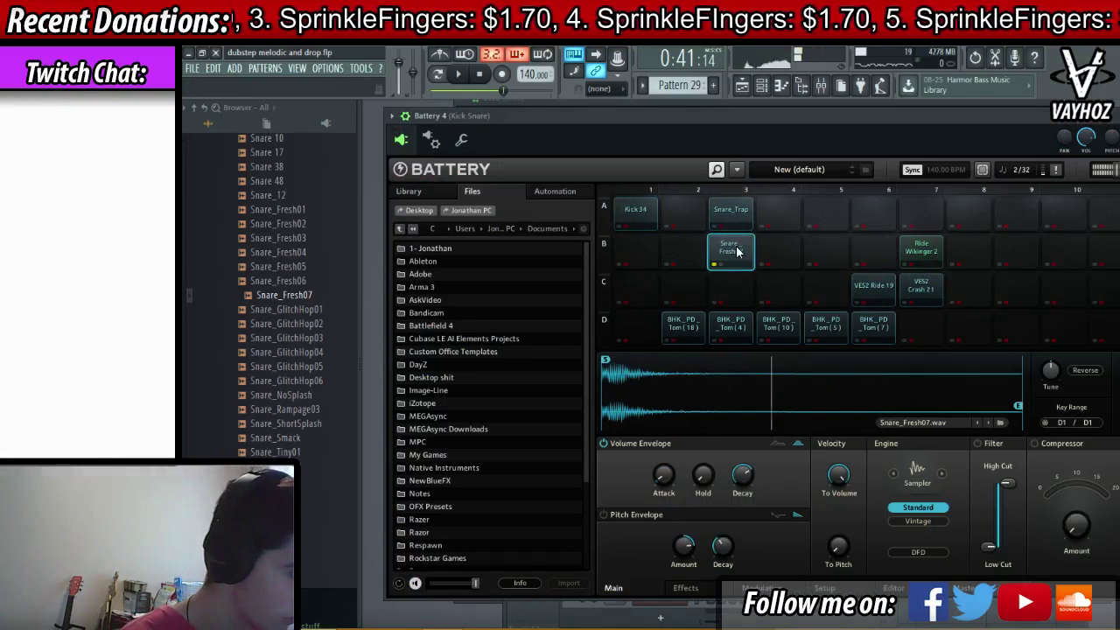
left_click(713, 269)
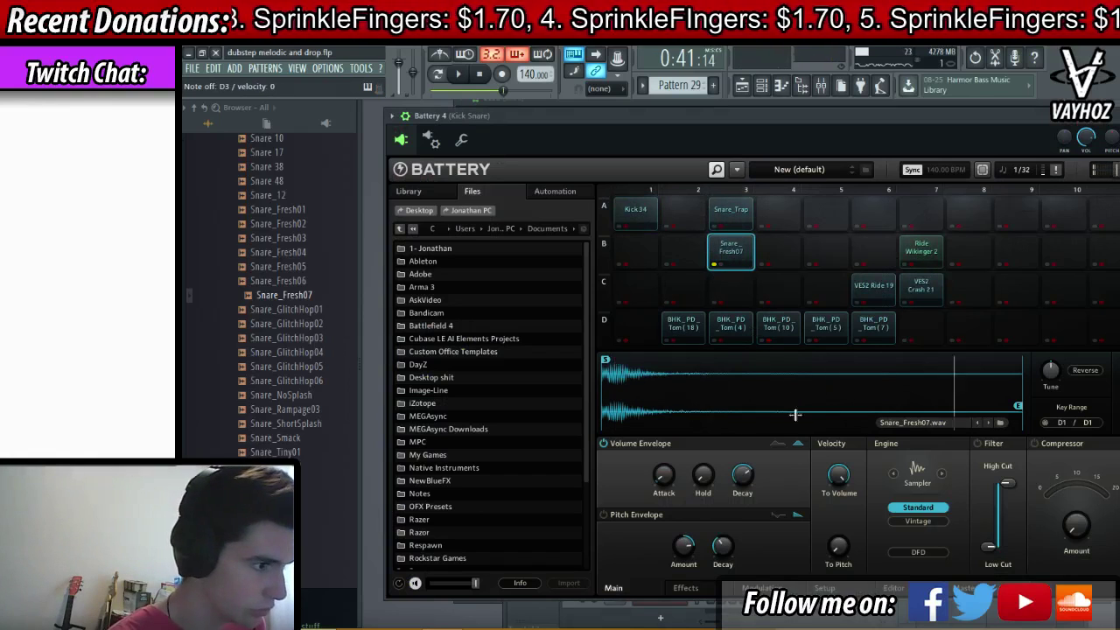
- Enable the Compressor effect on the Snare_Fresh07 cell, adjust its threshold, and compare the sound with it bypassed
left_click(686, 588)
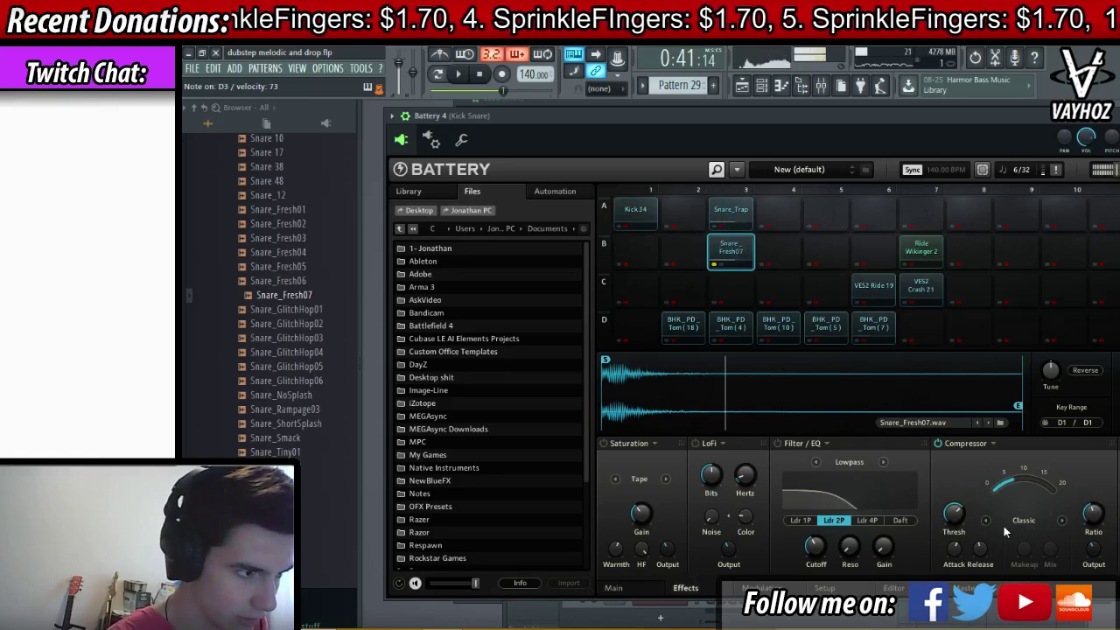
left_click_drag(947, 521, 961, 525)
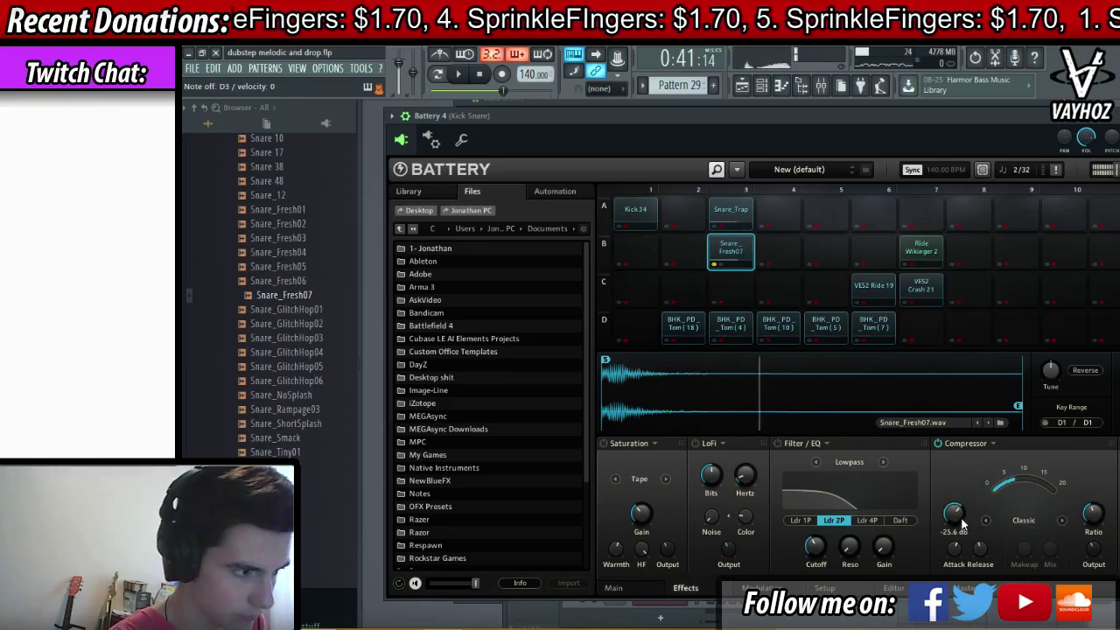
left_click(820, 85)
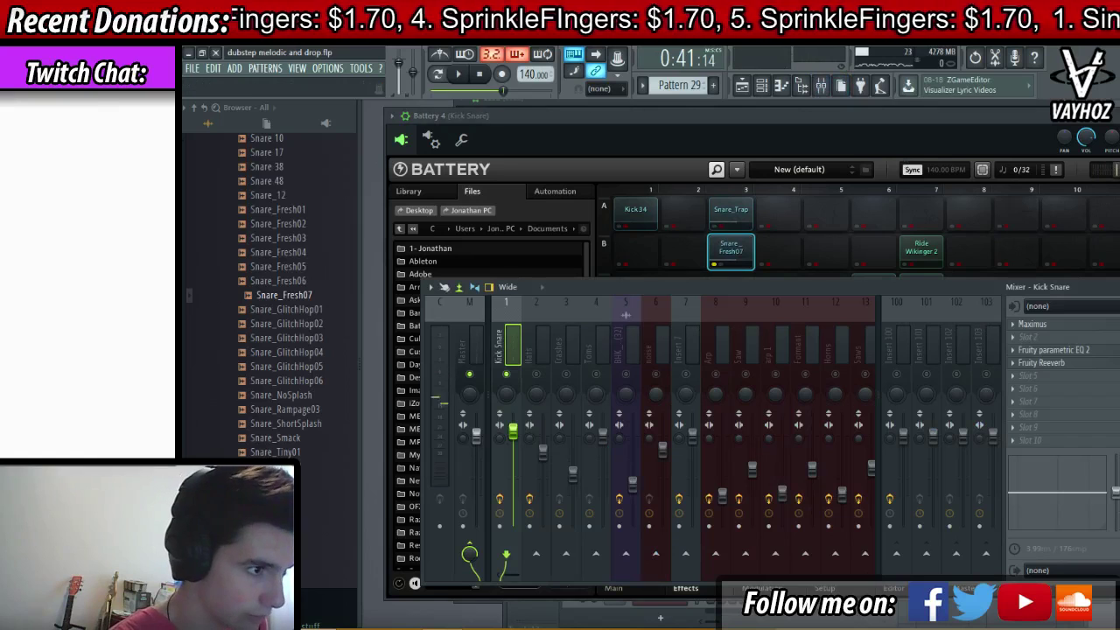
left_click(1016, 213)
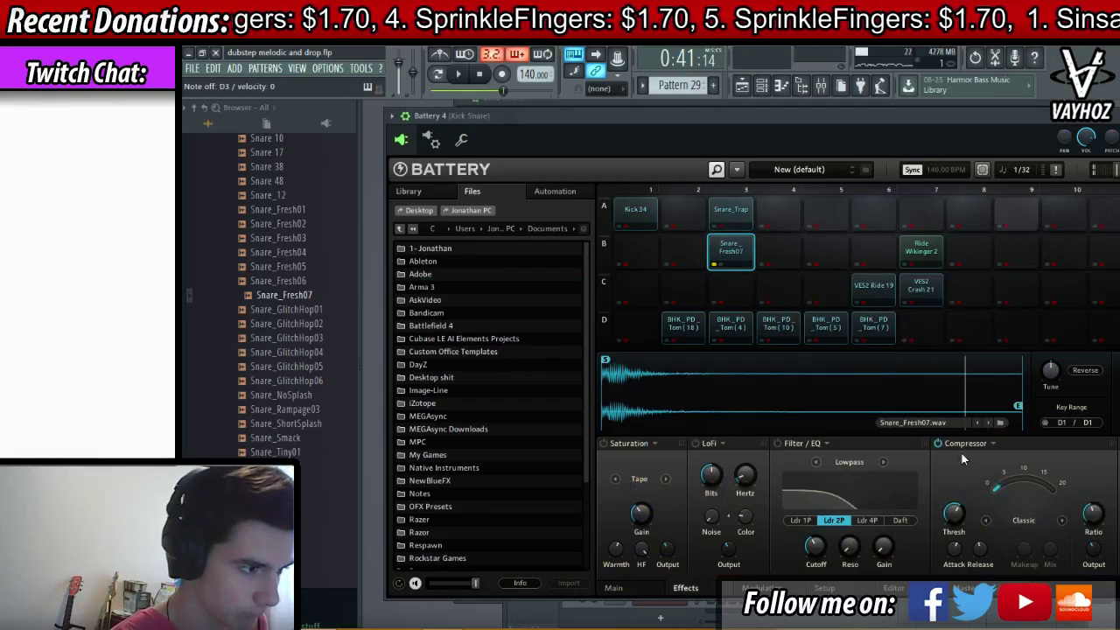
left_click(941, 447)
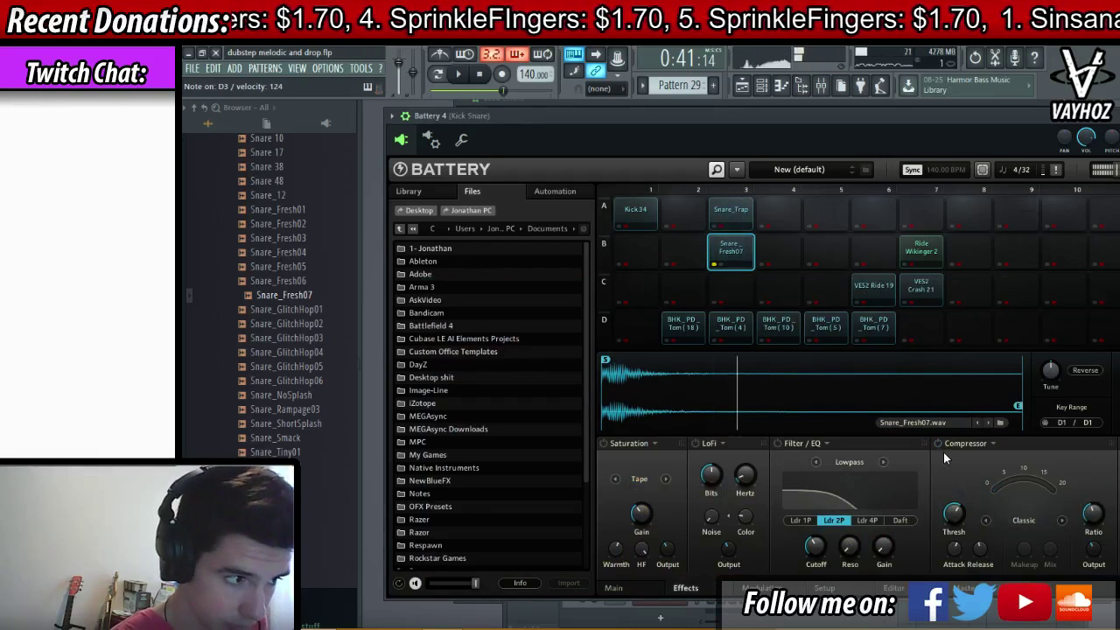
left_click(937, 444)
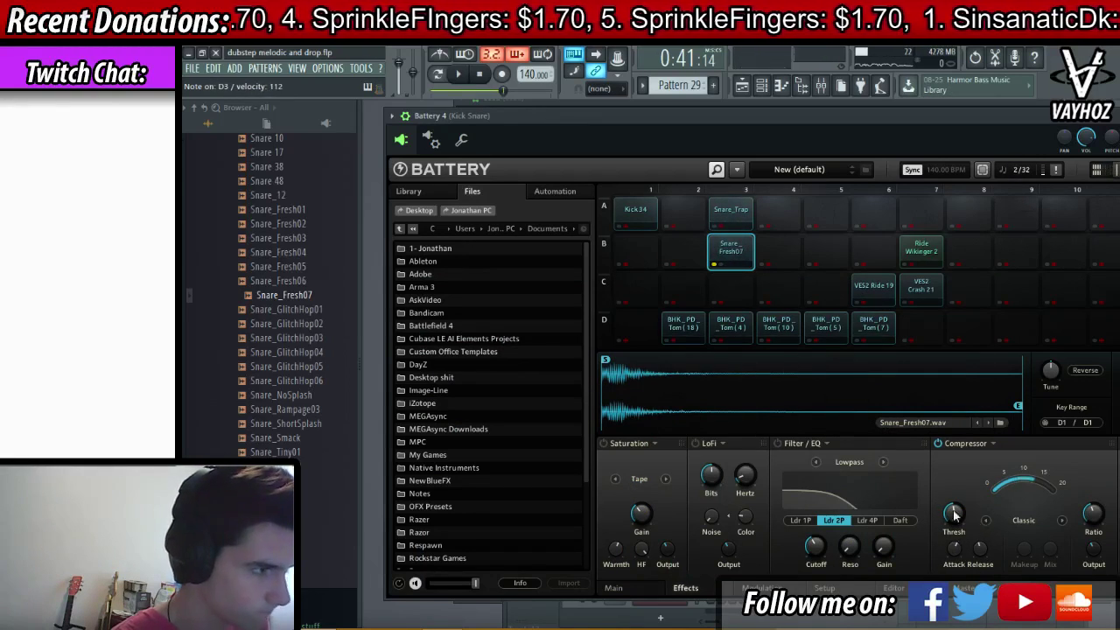
- Remove Maximus from the Kick Snare track's first effect slot and play the drop briefly without it
left_click(821, 85)
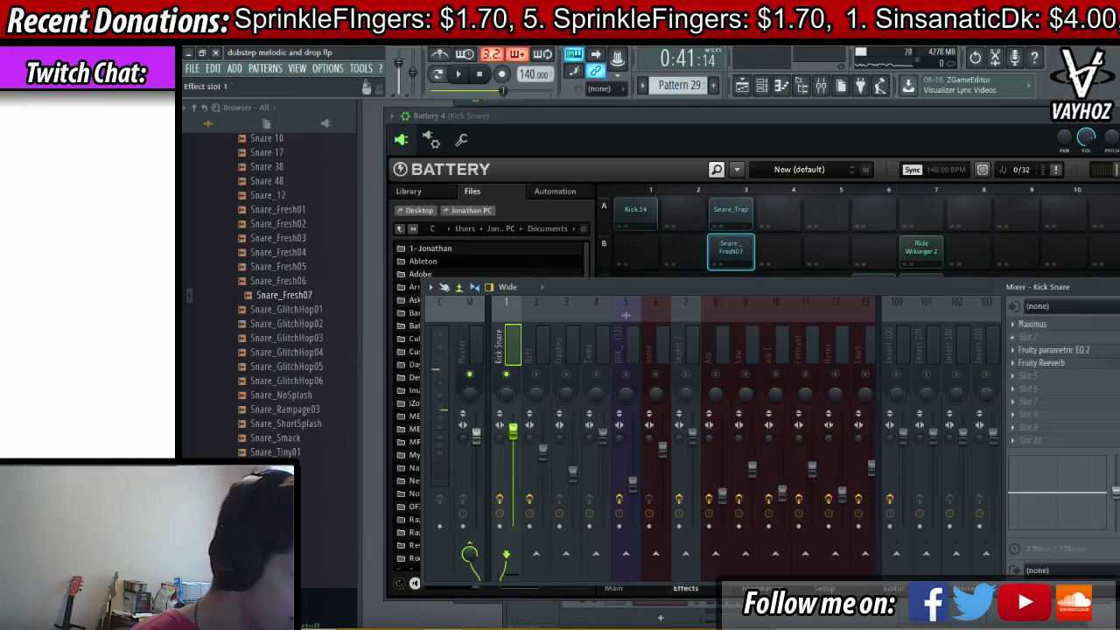
left_click(1015, 324)
mouse_move(1038, 333)
left_click(961, 91)
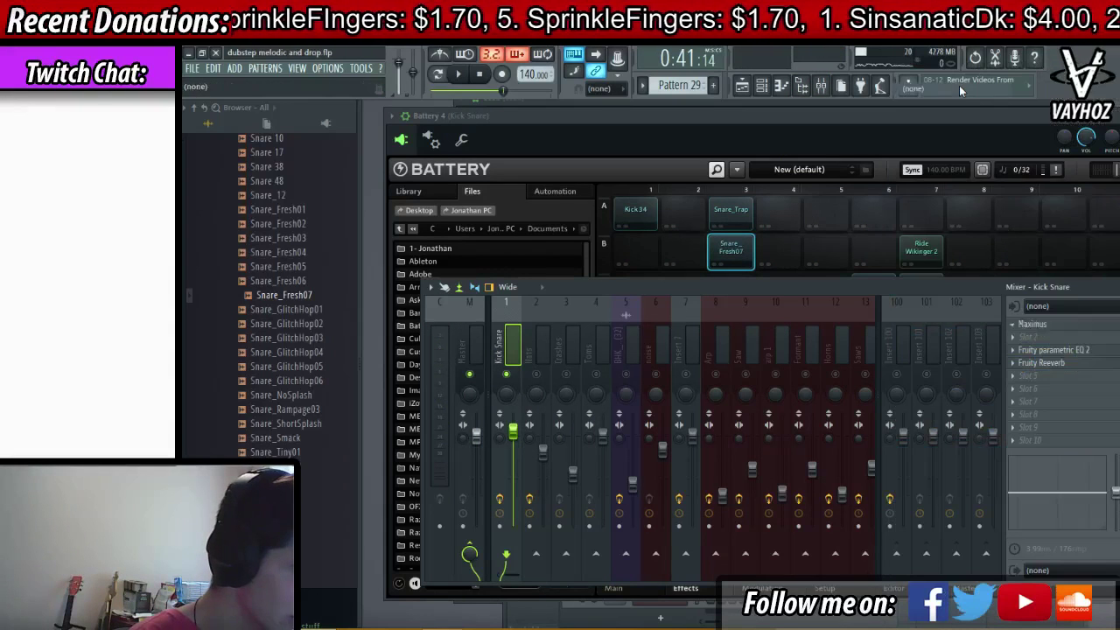
key("space")
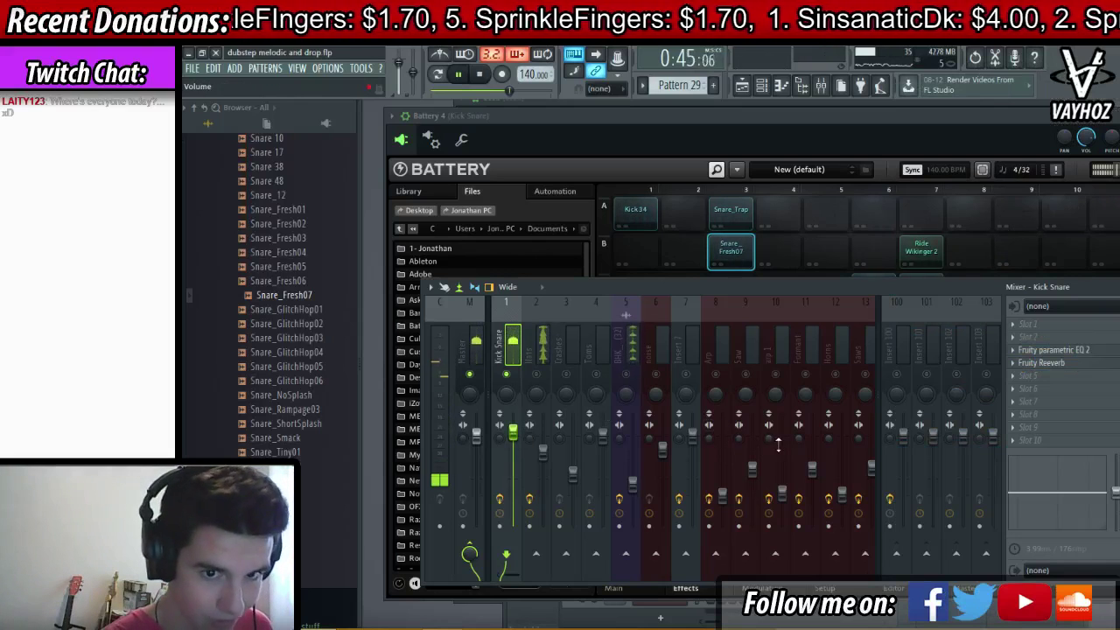
key("F5")
key("space")
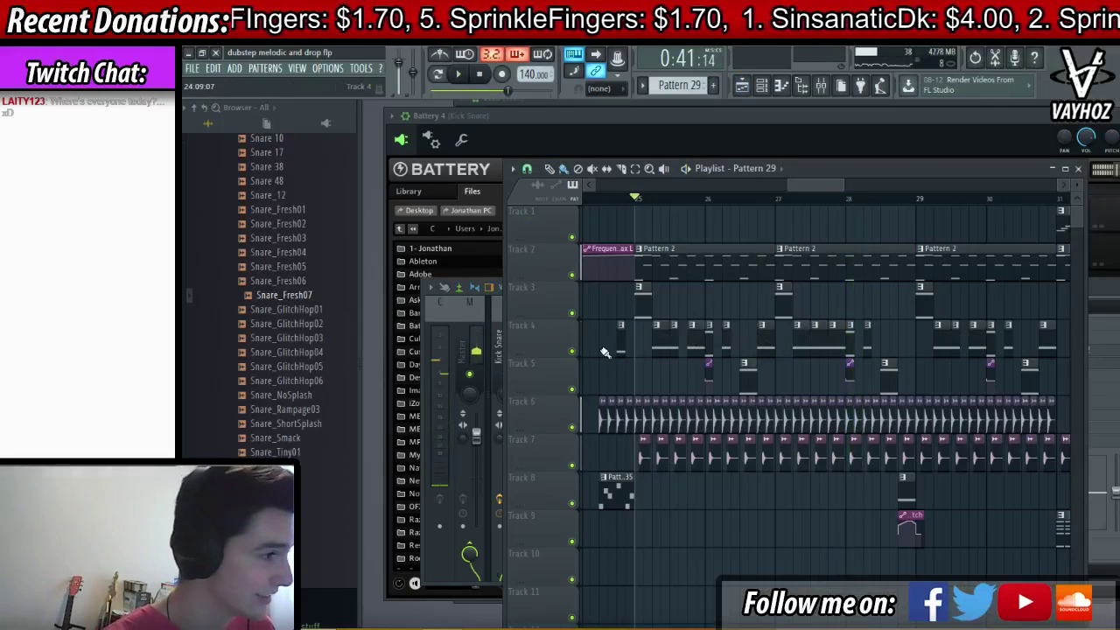
- Check the dates of the current month in the system calendar
left_click(712, 225)
left_click(1109, 627)
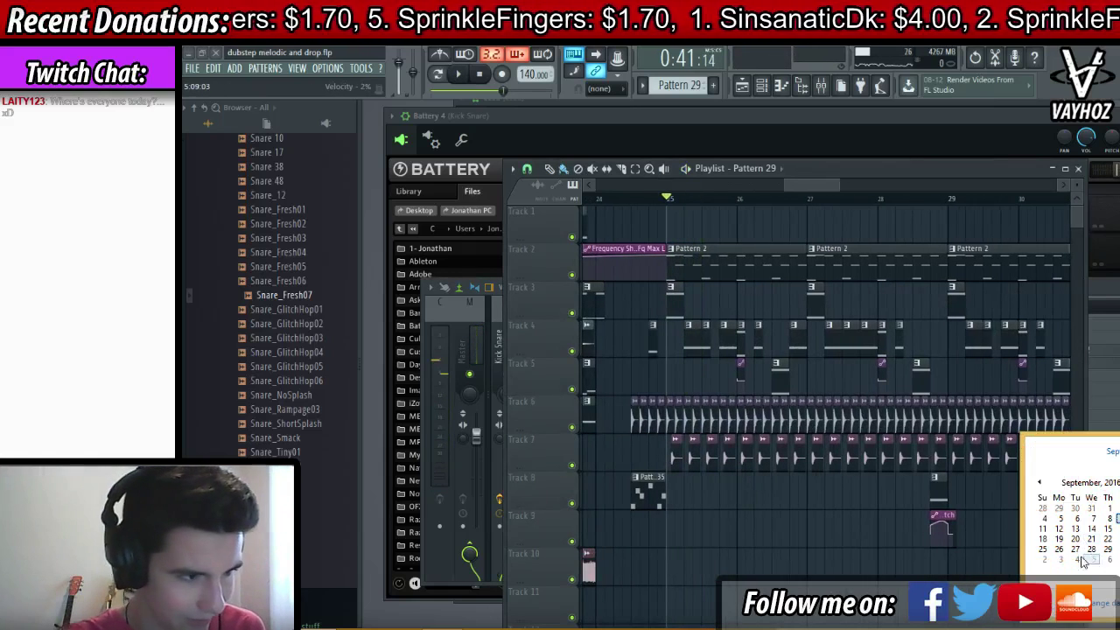
key("Escape")
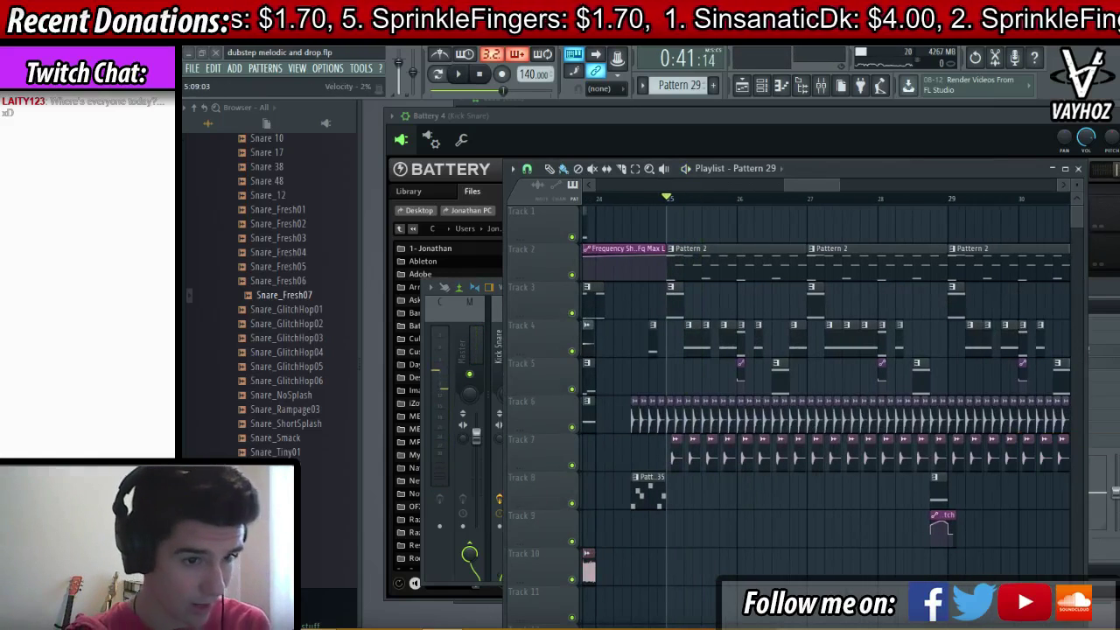
left_click(1109, 626)
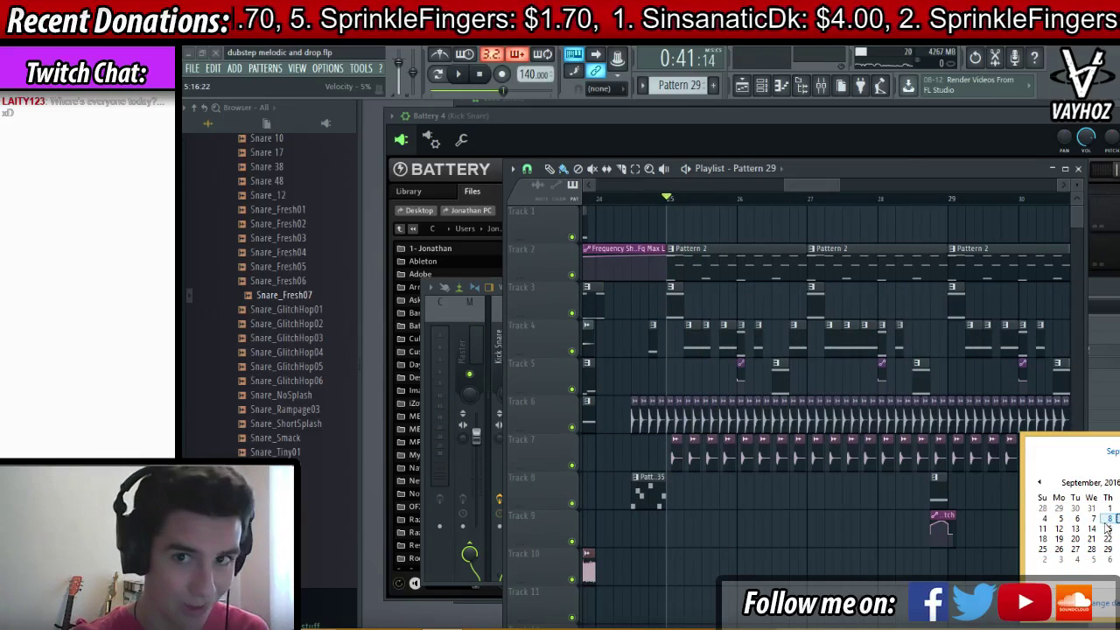
key("Escape")
- Play the arrangement from about bar 24 and examine the synth tracks' signals in the mixer
left_click_drag(899, 296, 930, 280)
key("space")
scroll(746, 201, "down", 5)
scroll(703, 198, "up", 3)
left_click(739, 199)
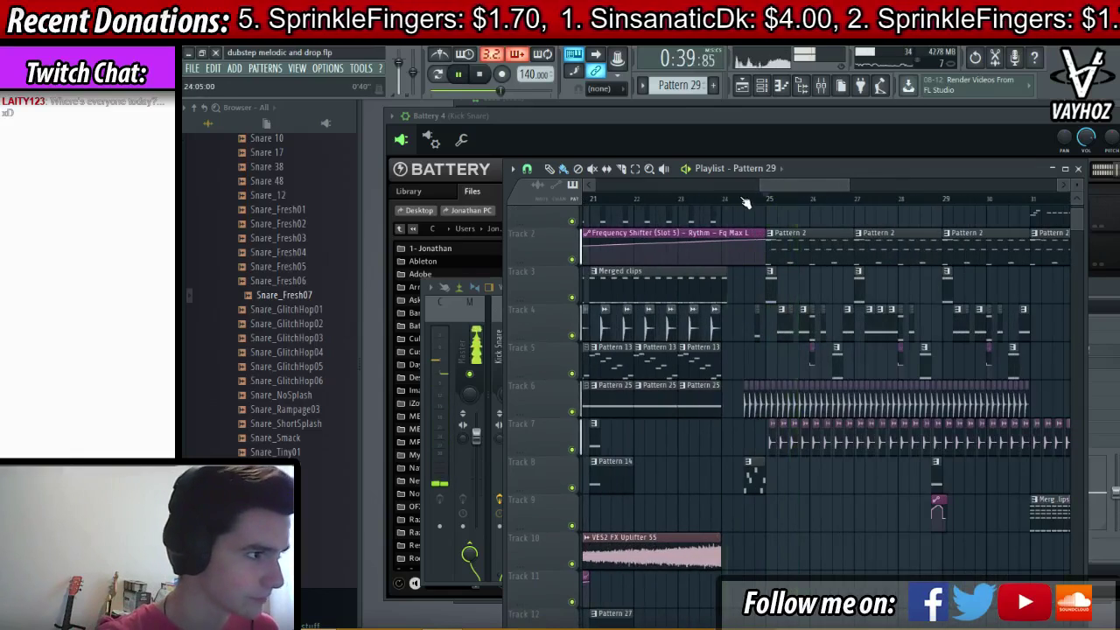
scroll(733, 200, "up", 3)
key("F9")
scroll(652, 345, "down", 10)
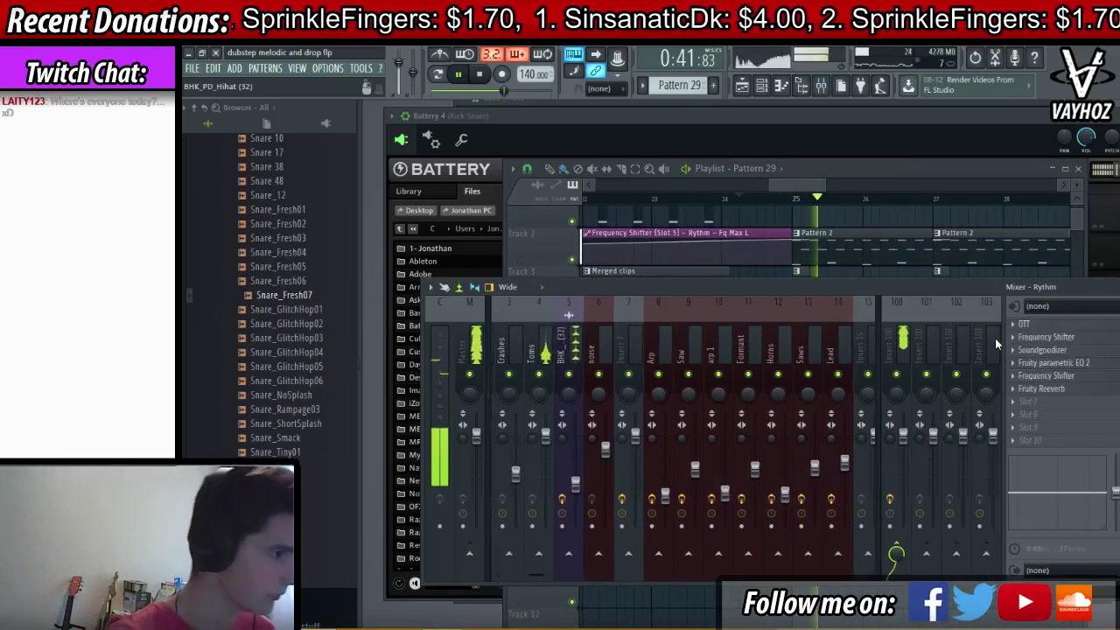
key("space")
scroll(691, 344, "up", 2)
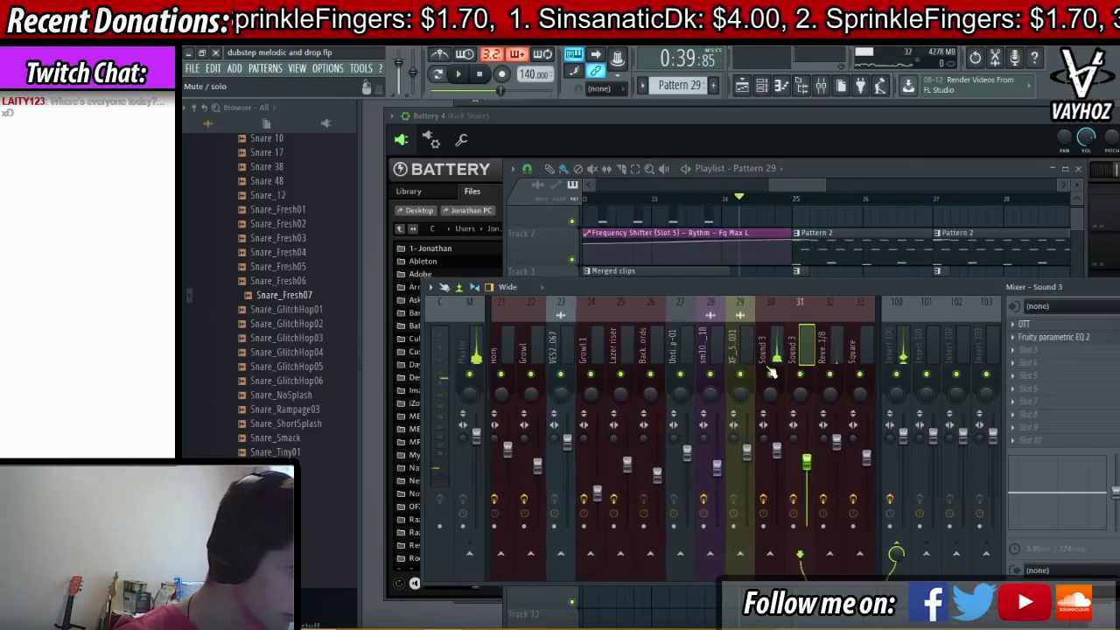
- Move the playback start to bar 25 and solo mixer track 32, Reverby thing 1/8
left_click(803, 200)
key("space")
scroll(804, 200, "up", 2)
key("F9")
key("space")
right_click(830, 376)
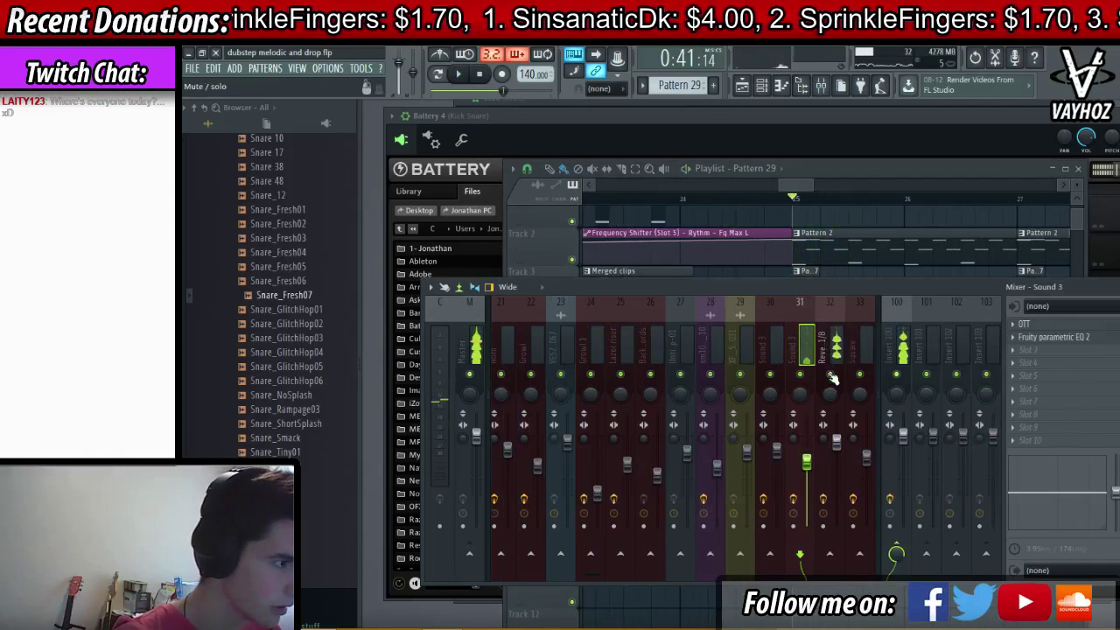
key("space")
key("space")
key("F9")
- Open the Reverby thing 1/8 channel's Serum and examine its FX rack and its mixer track's effects
key("F6")
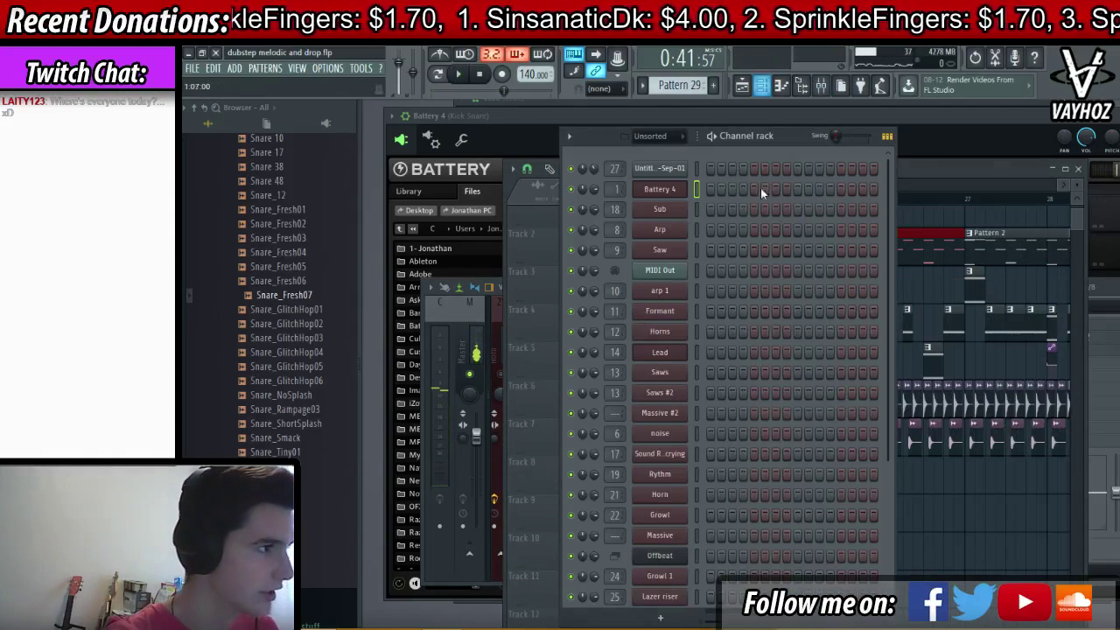
scroll(728, 378, "down", 5)
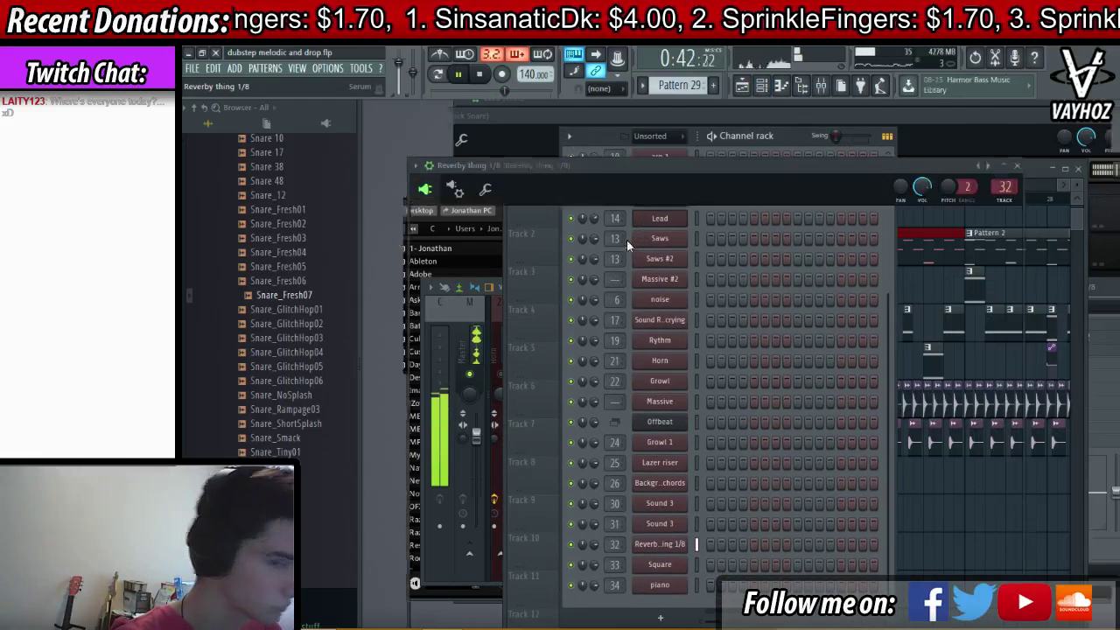
key("space")
left_click(602, 232)
key("space")
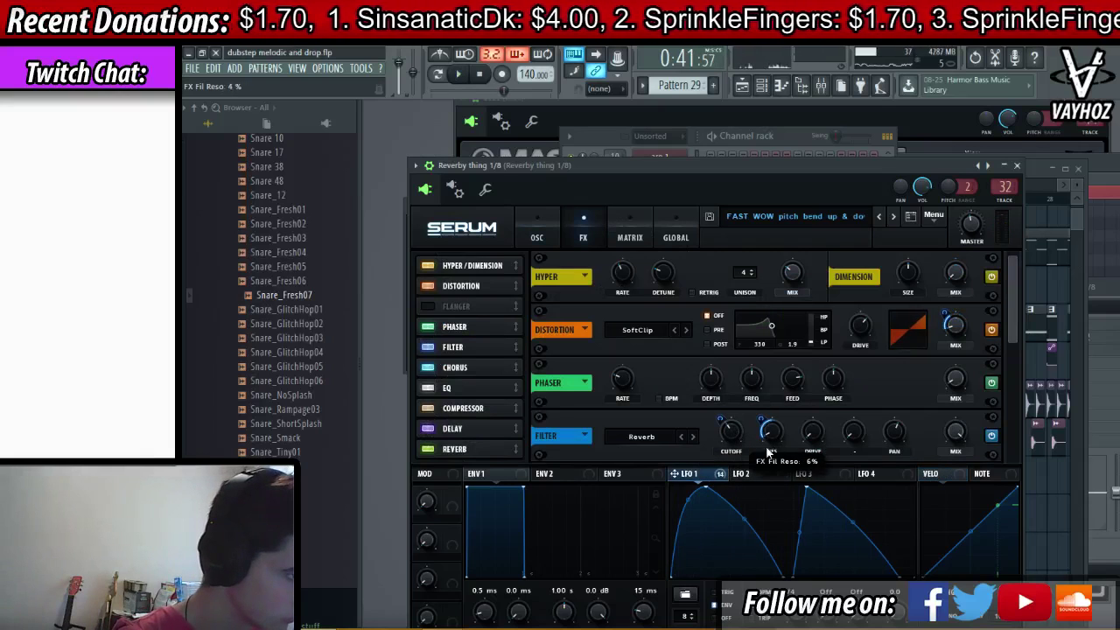
key("F9")
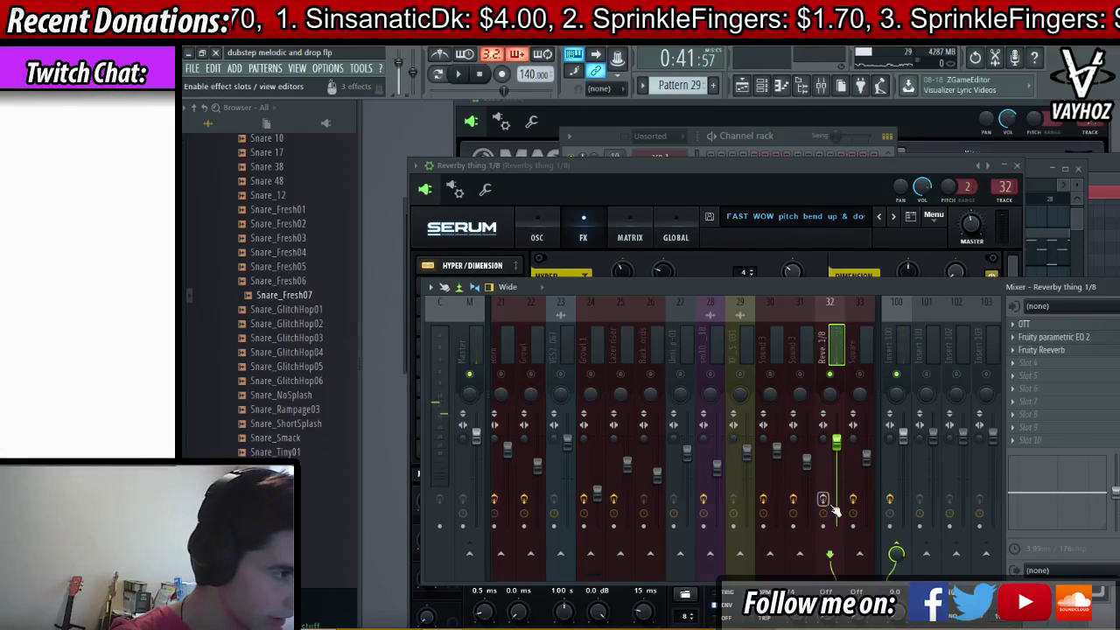
left_click(832, 176)
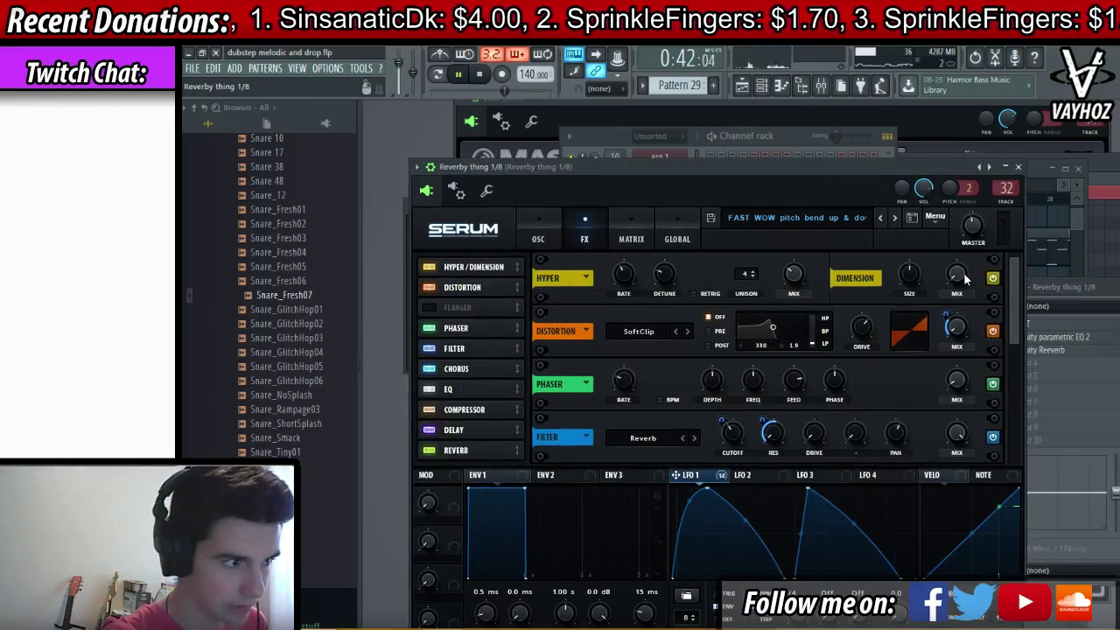
- Play the soloed part and adjust the cutoff of Serum's HP 12 filter slightly
key("space")
left_click(538, 238)
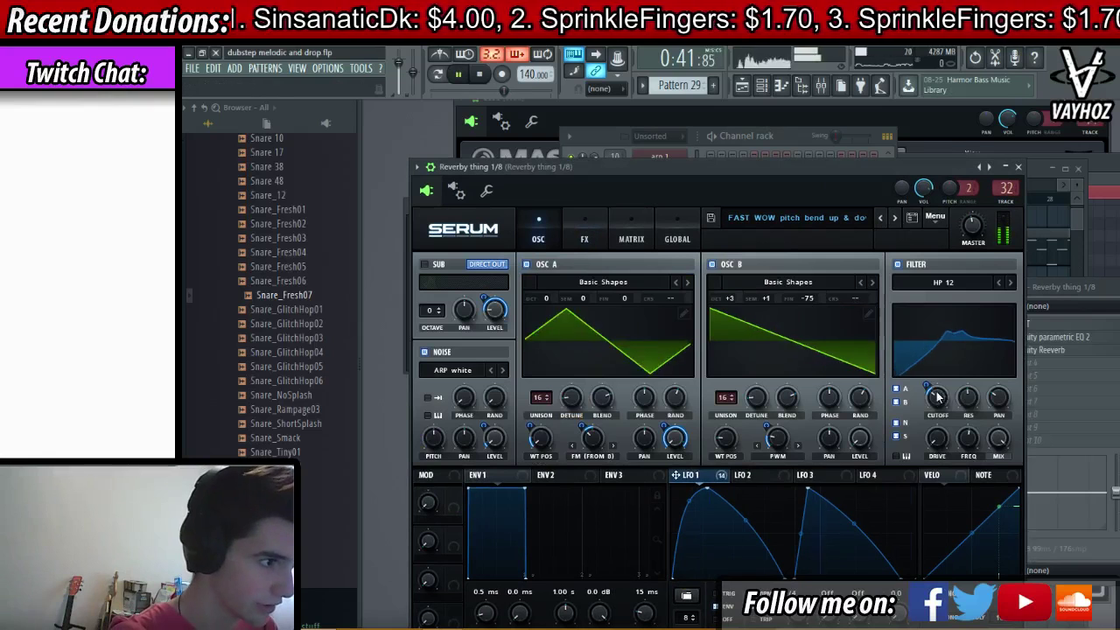
left_click_drag(926, 386, 938, 404)
- Reset the pan of the Reverb filter in Serum's FX rack to its default
left_click(593, 231)
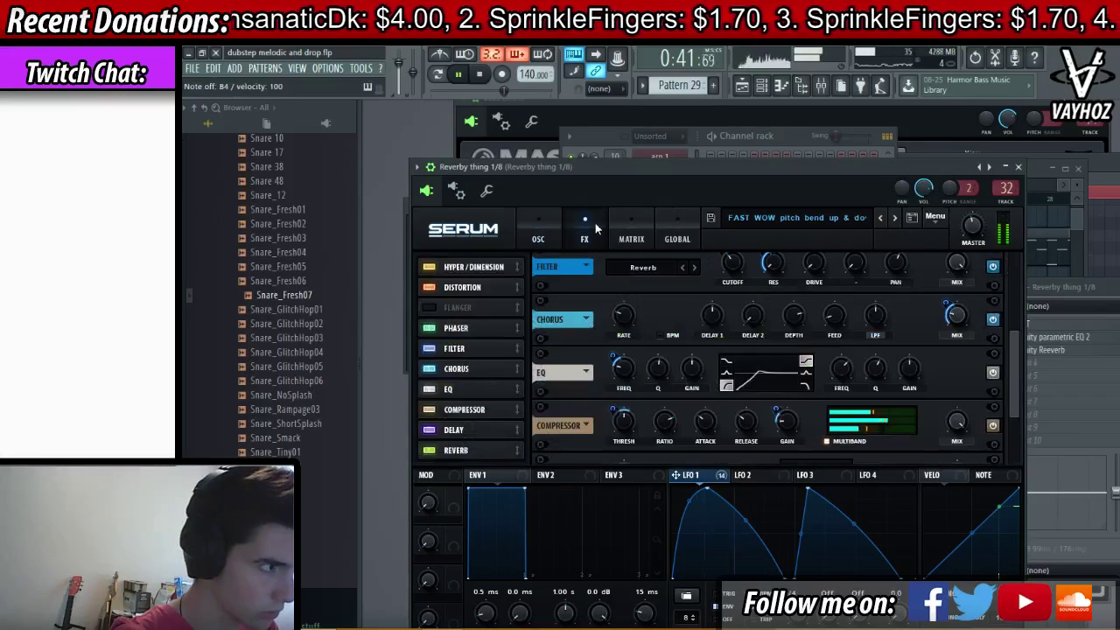
scroll(967, 357, "up", 5)
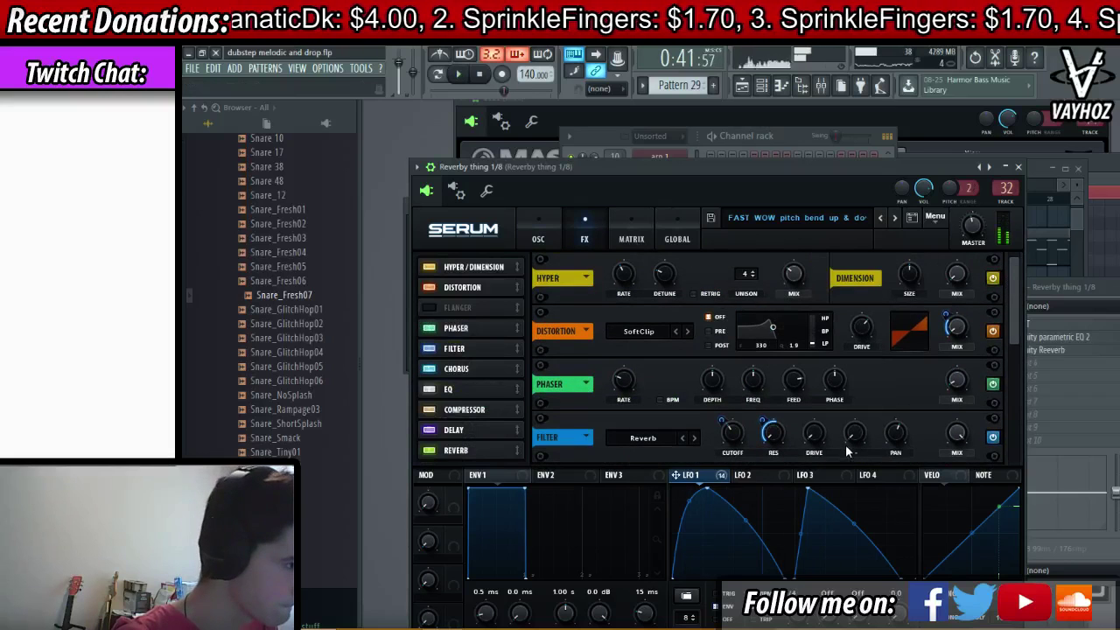
right_click(895, 431)
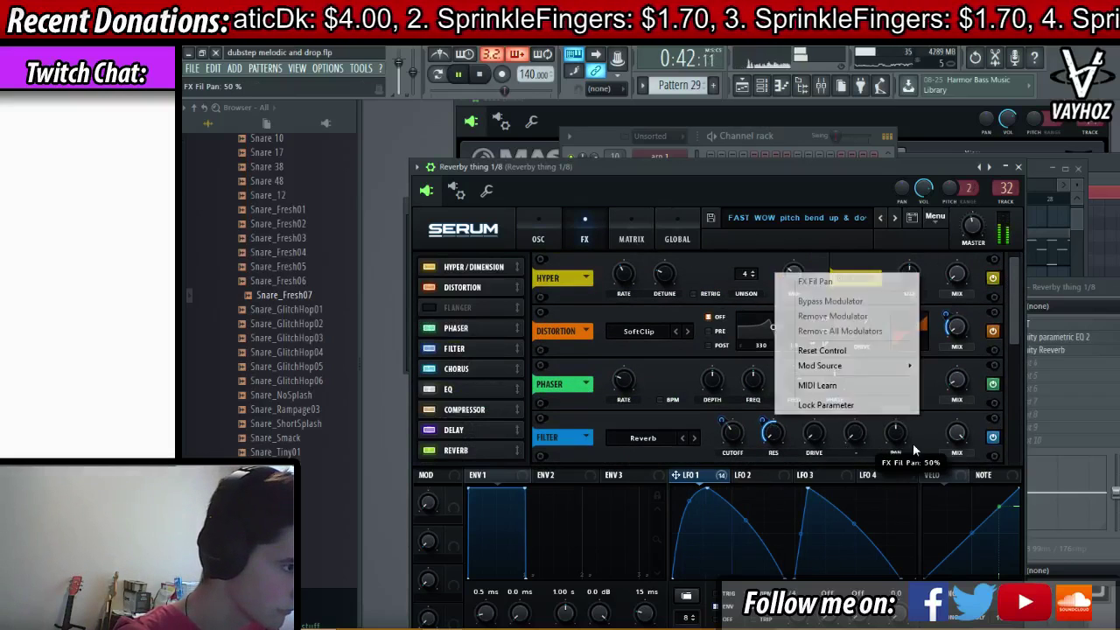
left_click(868, 353)
key("space")
- Set oscillator A's FM (from B) warp amount to 39% while the part plays
left_click(544, 234)
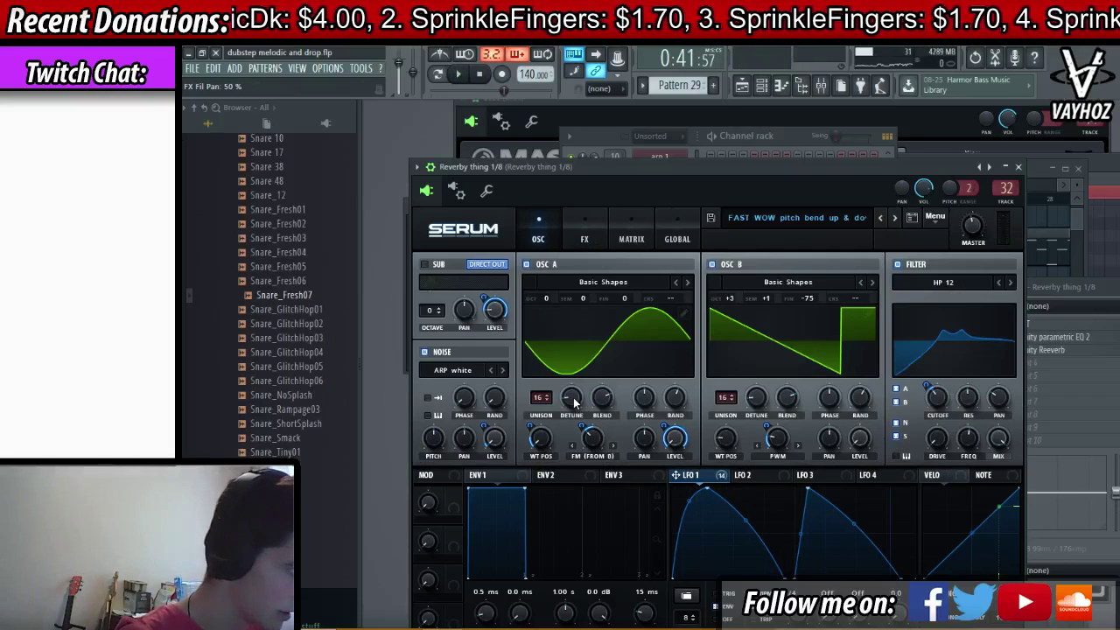
key("space")
mouse_move(598, 440)
left_mouse_down()
mouse_move(584, 430)
mouse_move(591, 450)
mouse_move(611, 439)
mouse_move(601, 444)
left_mouse_up()
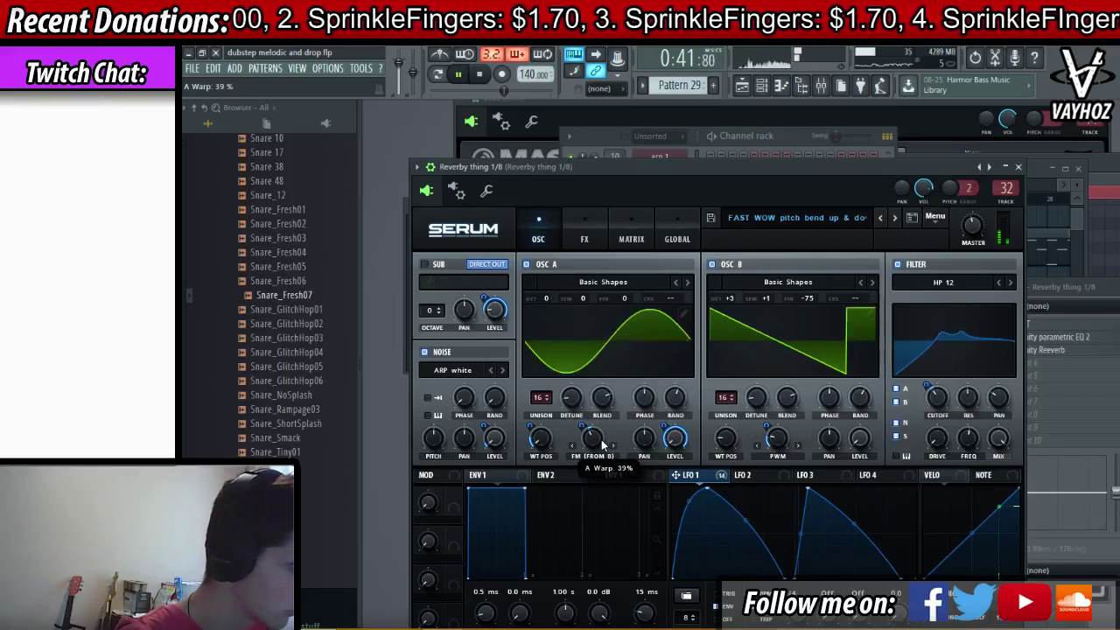
- Enable Serum's sub oscillator, audition its saw shape, and set the shape to sine
left_click(425, 265)
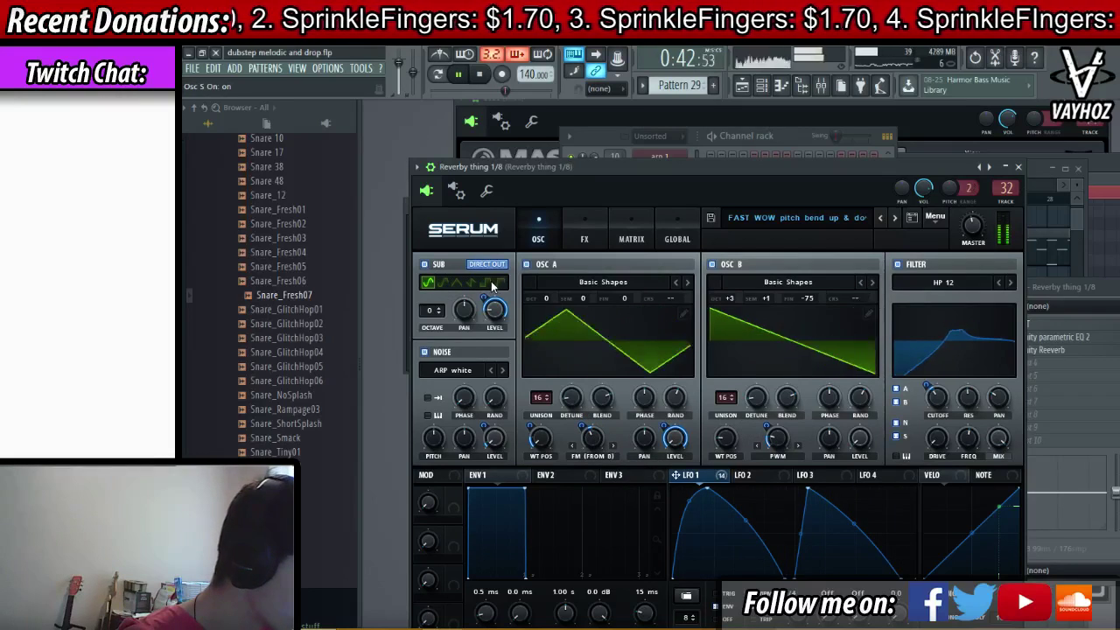
left_click(470, 282)
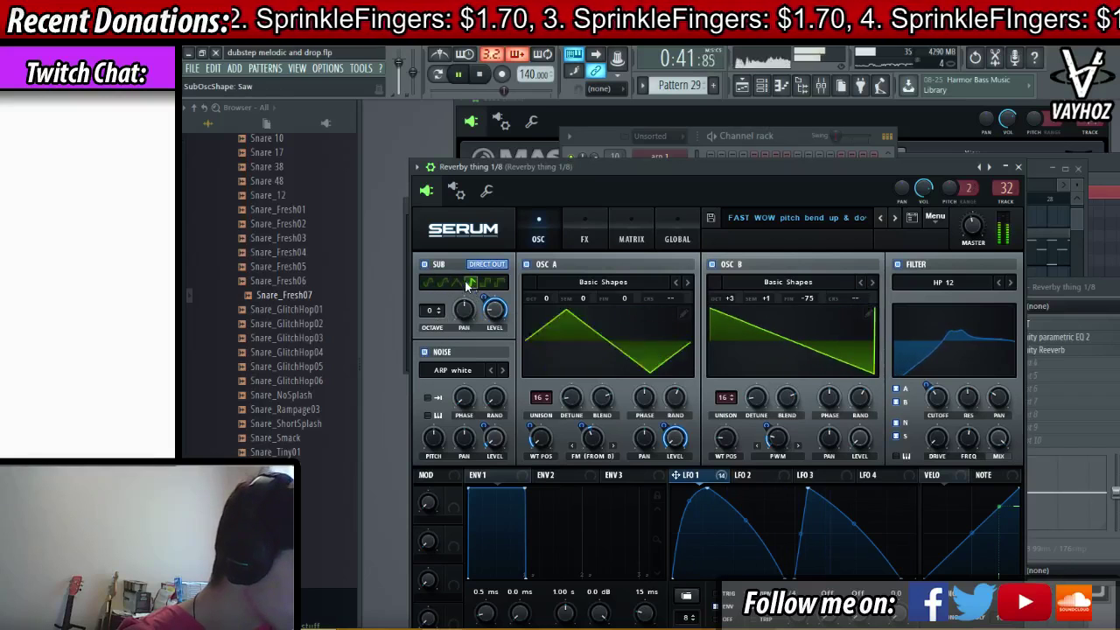
left_click(429, 283)
- Reset oscillator B's semitone and fine tuning to 0 and set oscillator A's FM (from B) warp amount to 45%
left_click(585, 232)
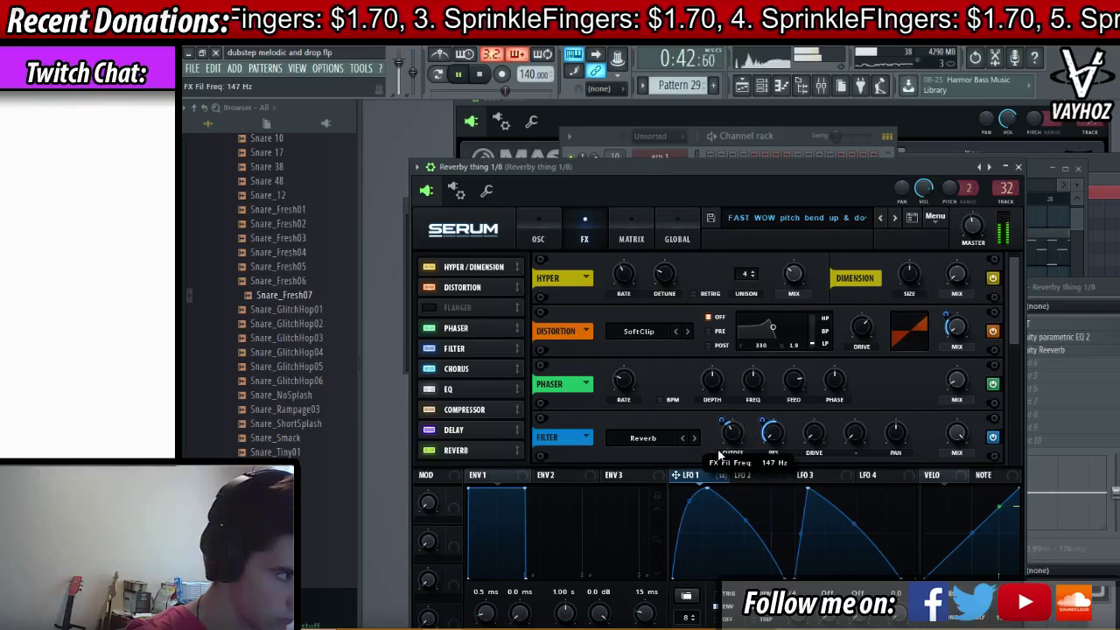
left_click(538, 235)
left_click_drag(776, 444, 831, 361)
mouse_move(719, 439)
left_mouse_down()
mouse_move(748, 418)
mouse_move(721, 432)
left_mouse_up()
right_click(807, 296)
left_click(878, 372)
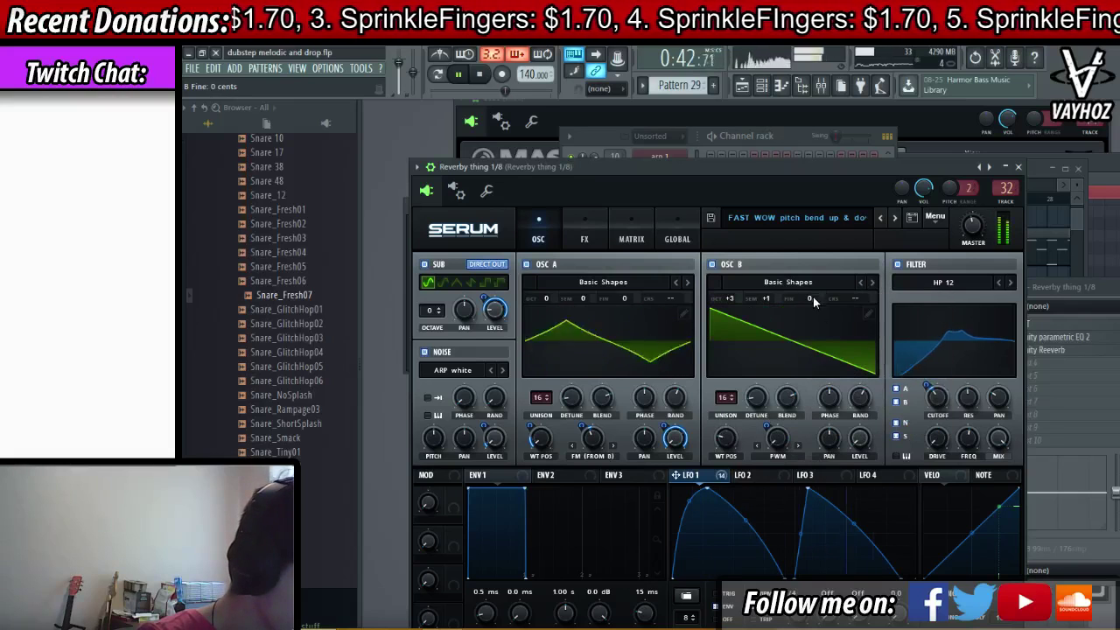
left_click_drag(809, 296, 805, 302)
right_click(805, 297)
left_click(853, 371)
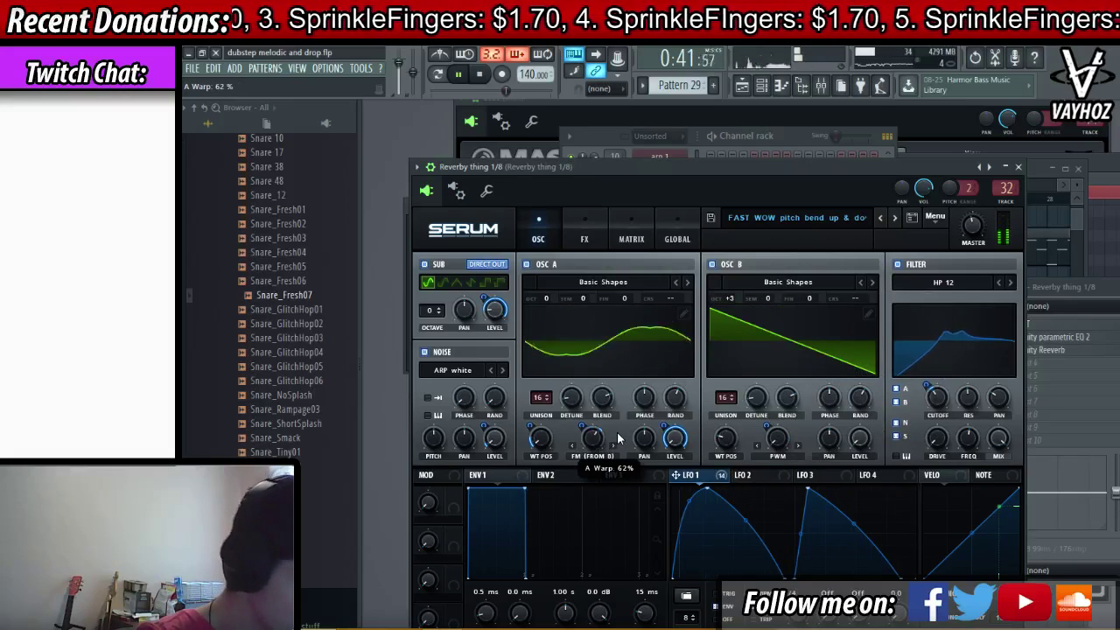
left_click_drag(617, 437, 612, 444)
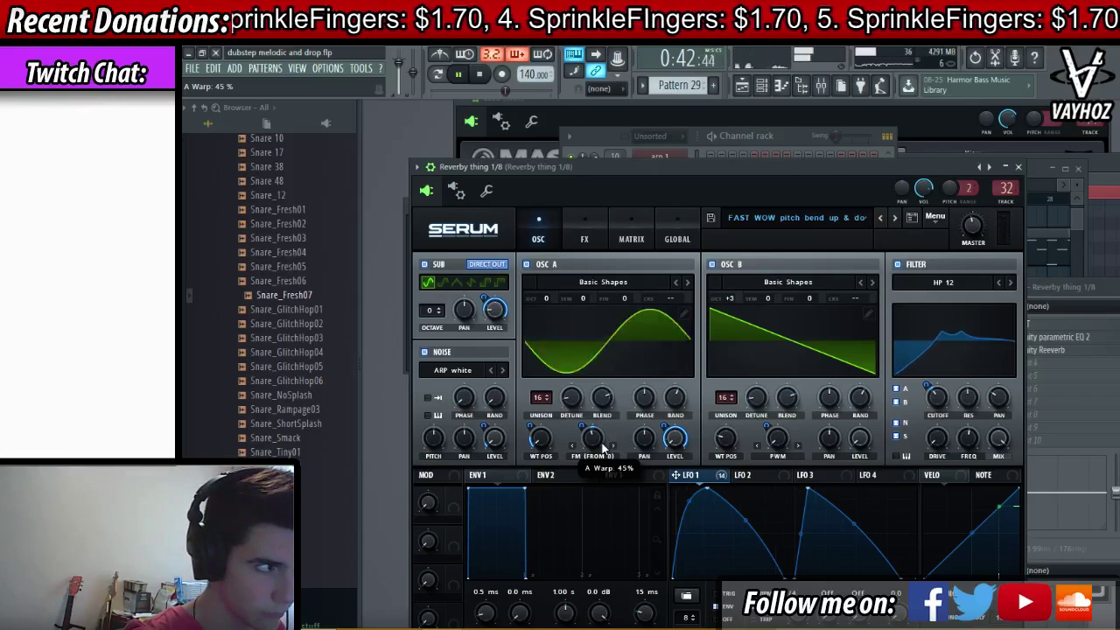
key("space")
- Modulate the Reverb filter's pan with LFO 1 at -11 and set the filter's resonance modulation amount to 46
left_click(584, 229)
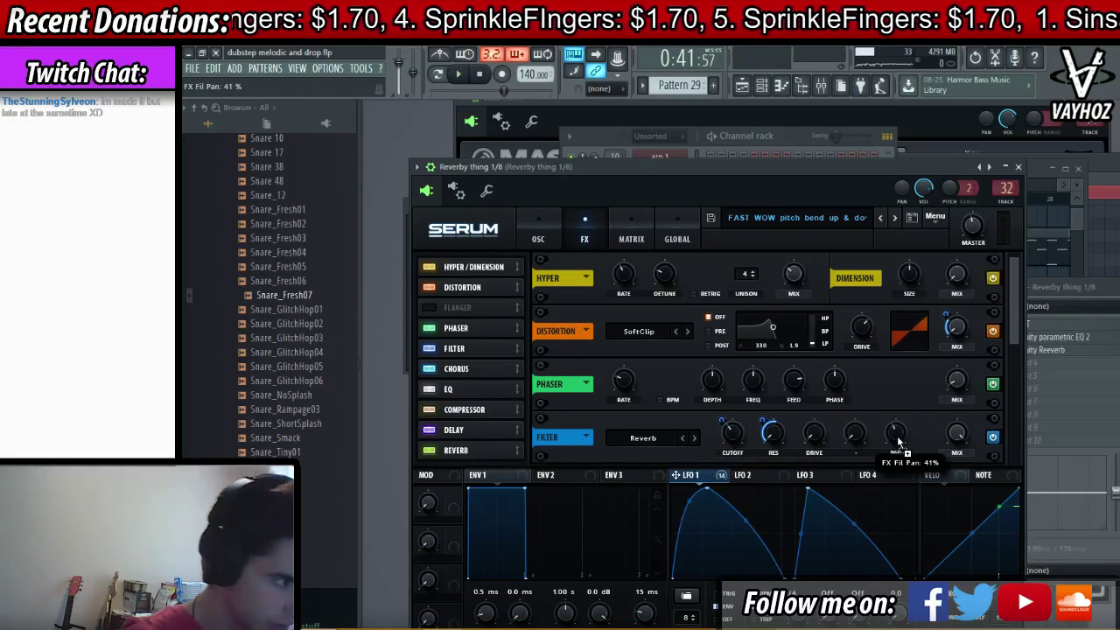
left_click_drag(900, 442, 890, 443)
key("space")
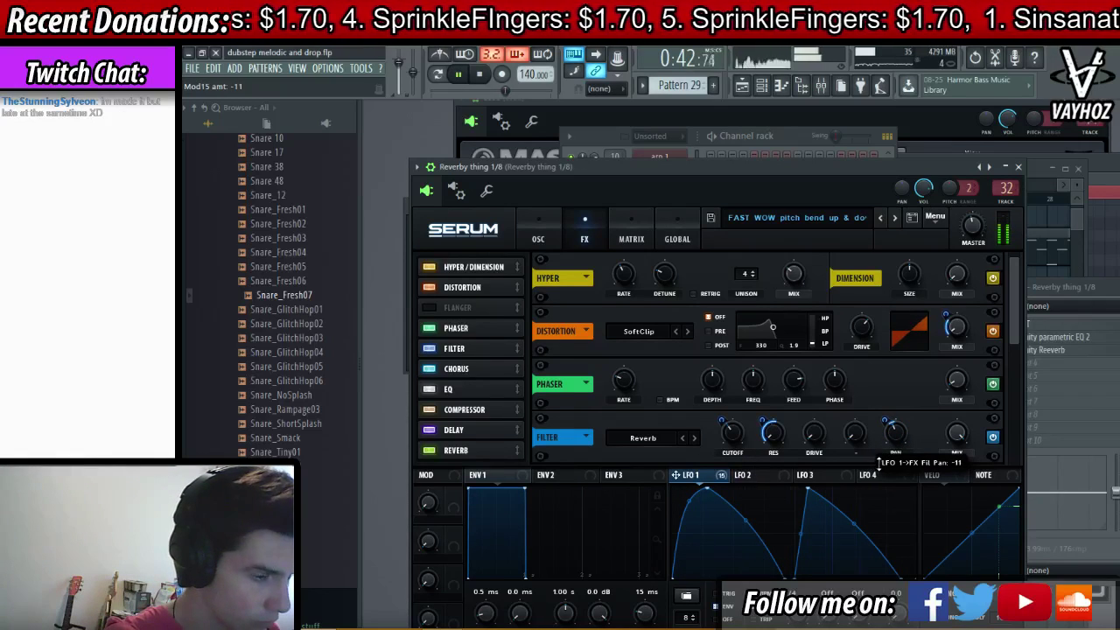
key("space")
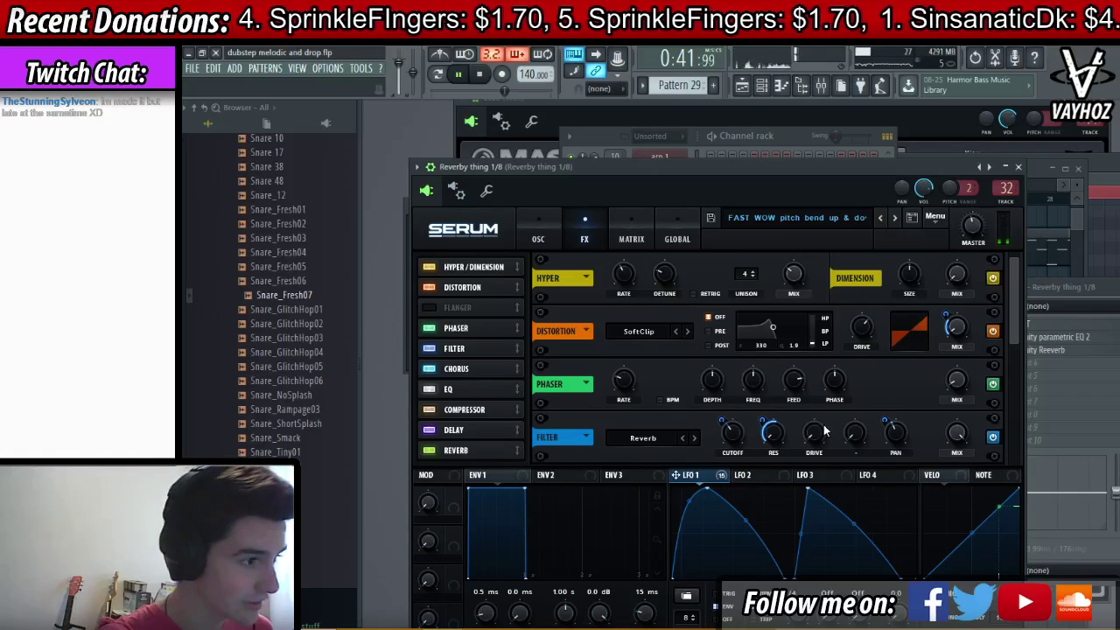
left_click_drag(790, 433, 772, 416)
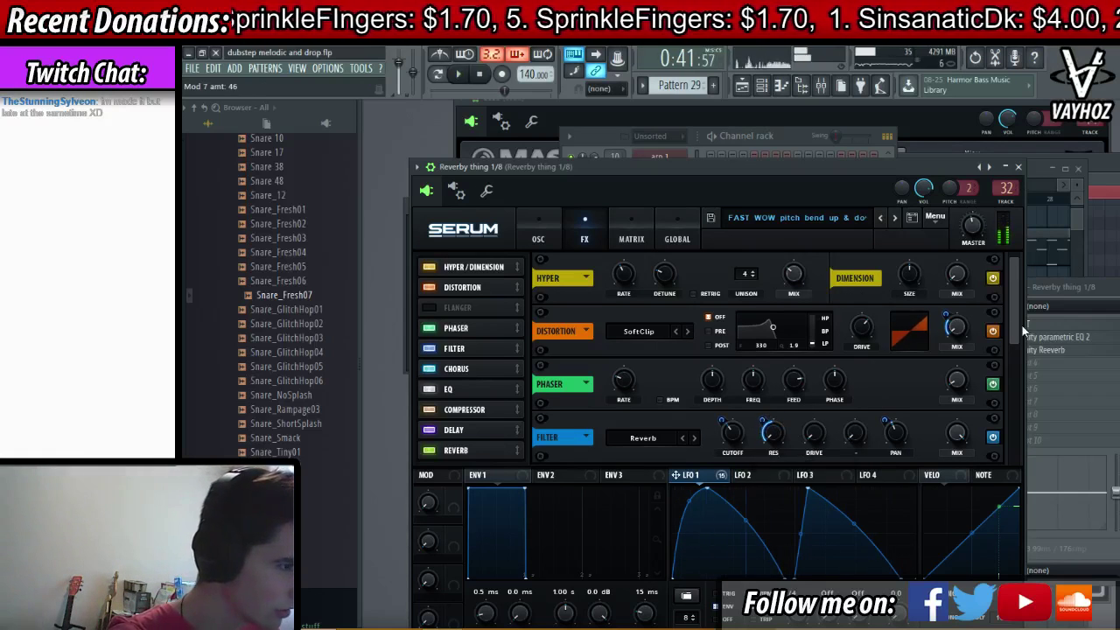
- Try the compressor after the reverb in Serum's FX chain, and set the delay's linked times to 22.08 with 35% feedback
scroll(898, 389, "down", 5)
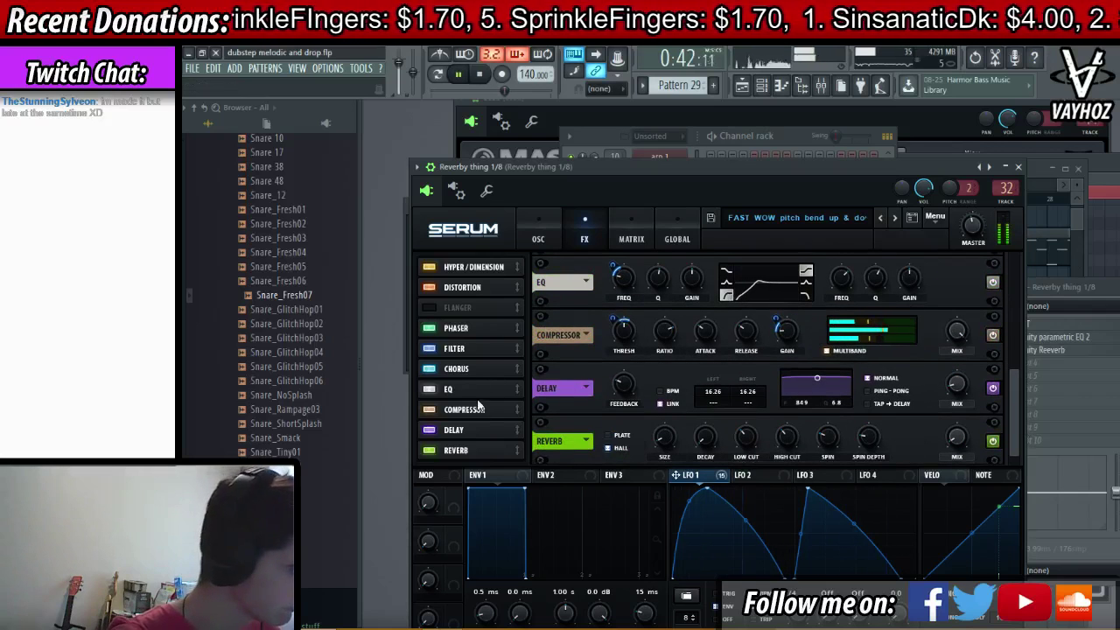
left_click_drag(478, 404, 473, 485)
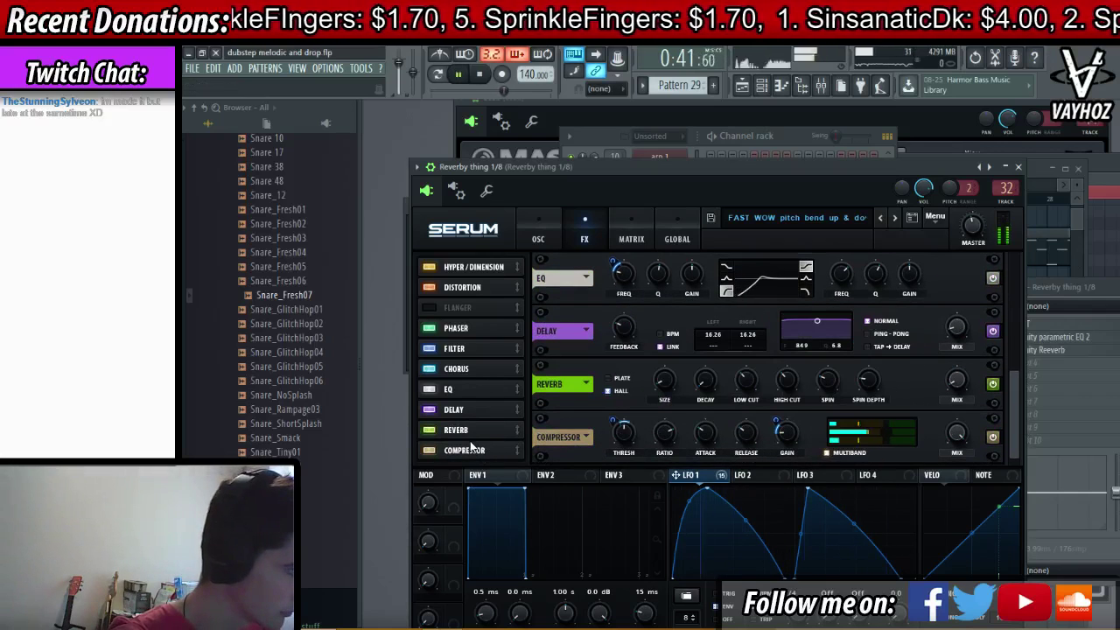
left_click_drag(471, 447, 477, 408)
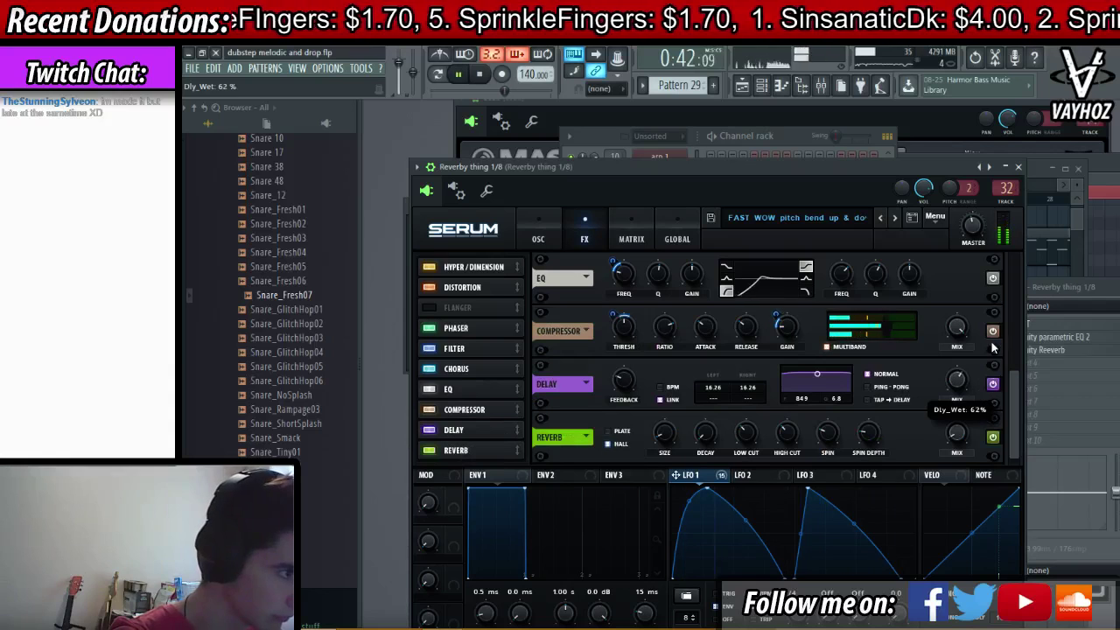
left_click_drag(748, 395, 732, 391)
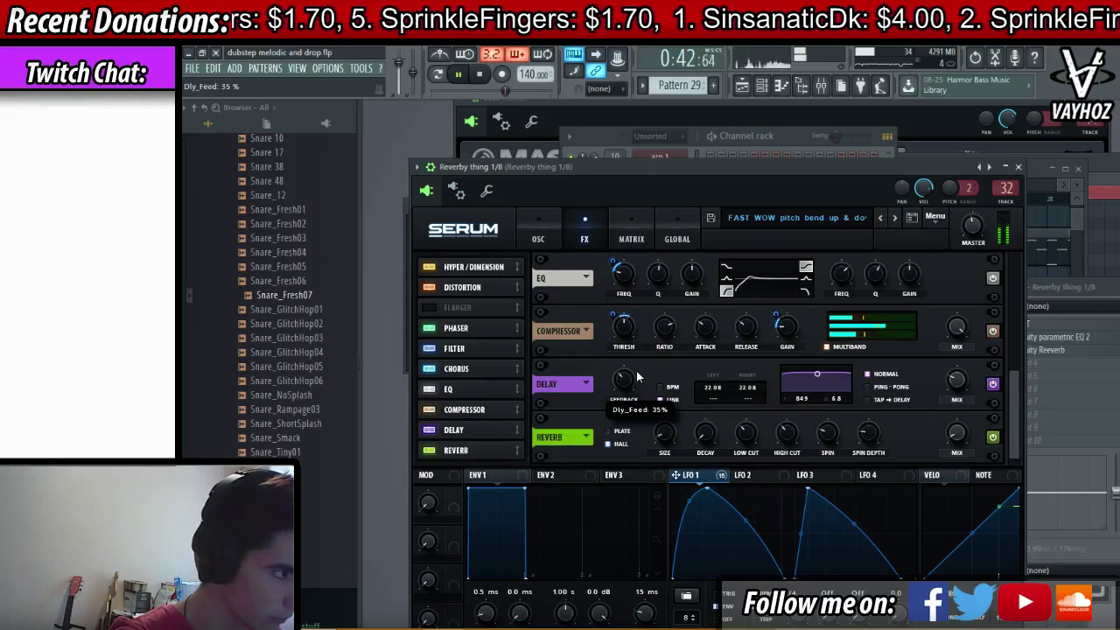
- On the Reverby thing 1/8 mixer track, raise the Parametric EQ 2 high-pass frequency and set Fruity Reeverb's mix level to 82%
key("F9")
key("space")
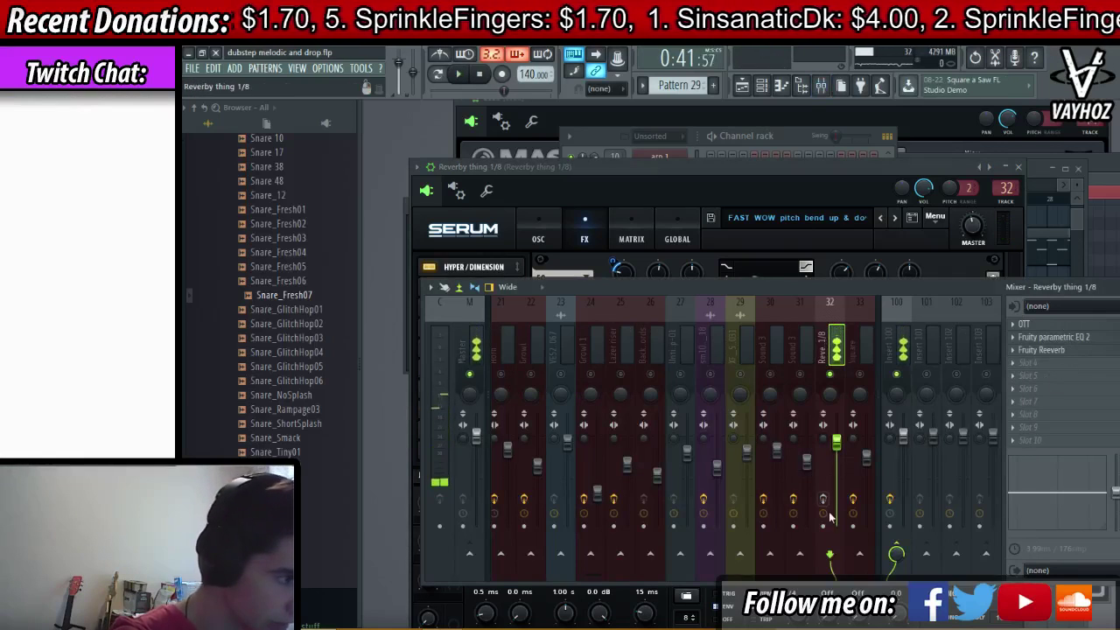
key("space")
left_click(1025, 324)
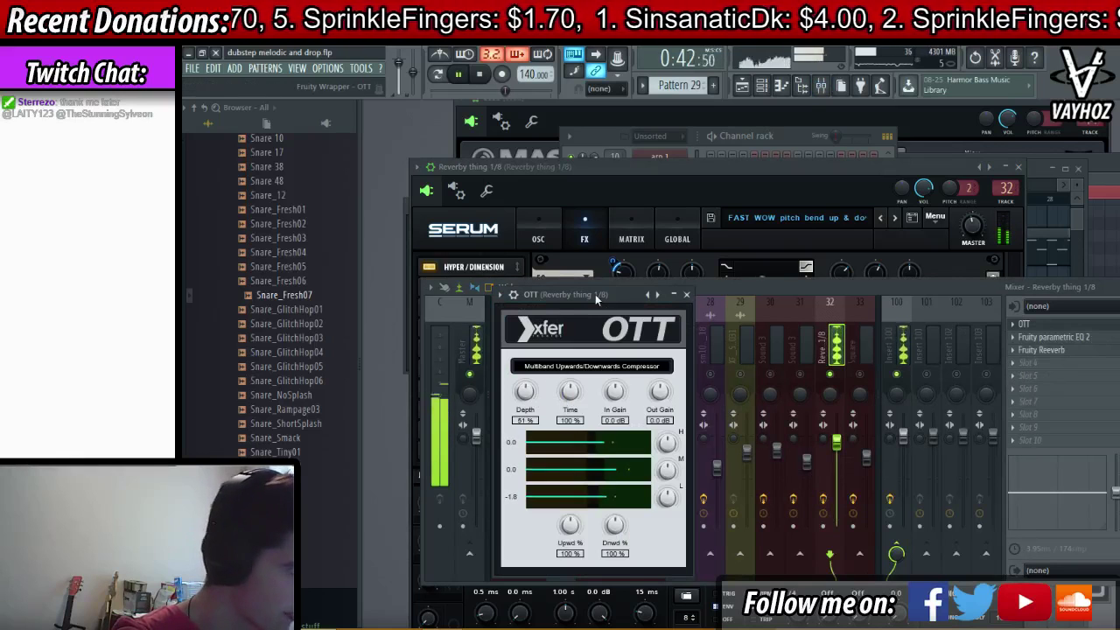
left_click(686, 294)
left_click(1073, 340)
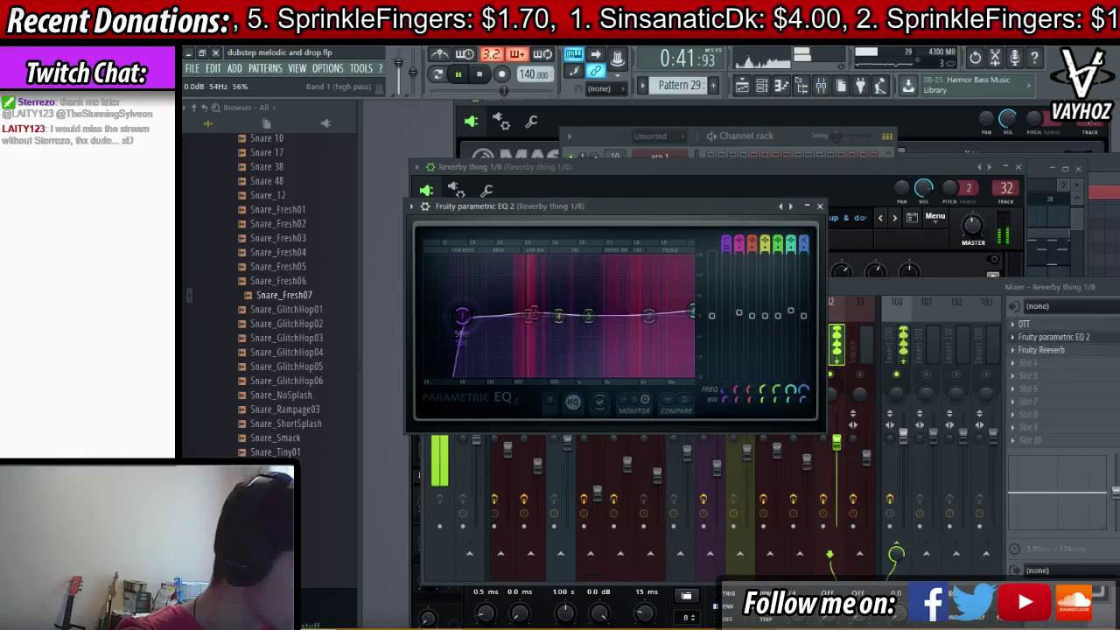
left_click_drag(531, 315, 516, 315)
left_click_drag(1114, 350, 1114, 361)
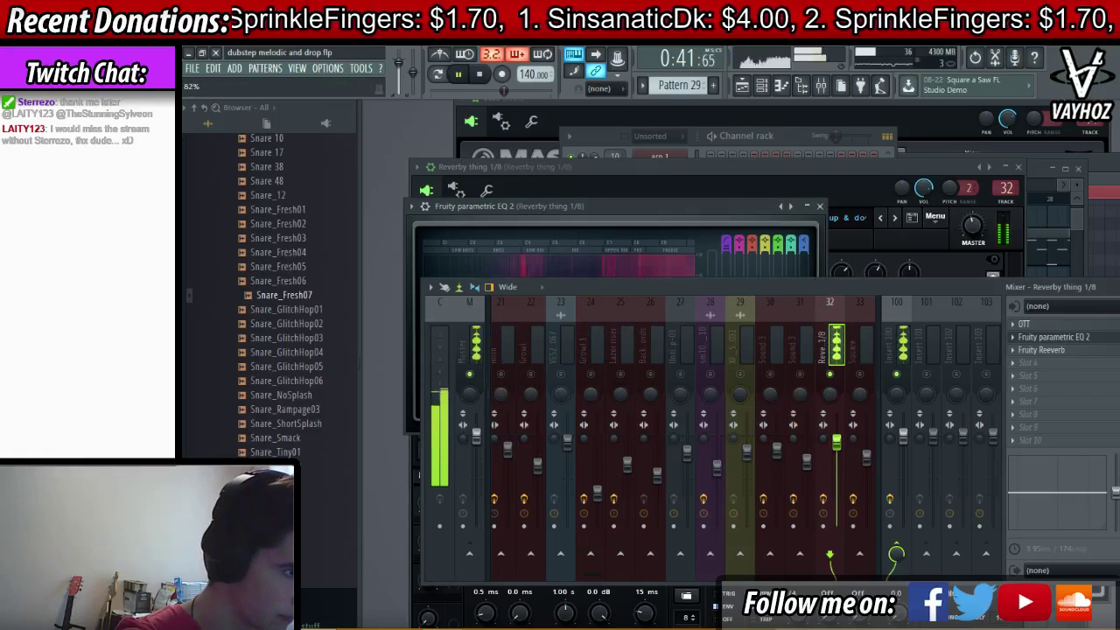
- Unsolo the Reverby thing 1/8 mixer track and set its volume to 93%
right_click(830, 375)
left_click_drag(840, 442, 840, 436)
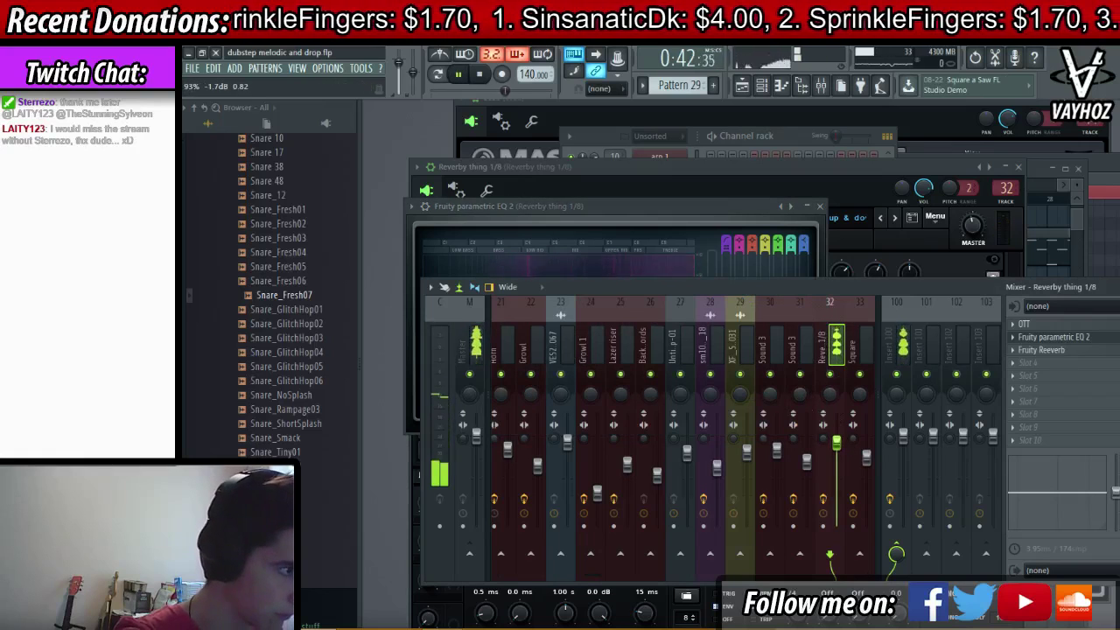
key("space")
- Listen to the drop with all tracks in the playlist and place the playback start at bar 25
key("F5")
left_click(901, 203, "ctrl")
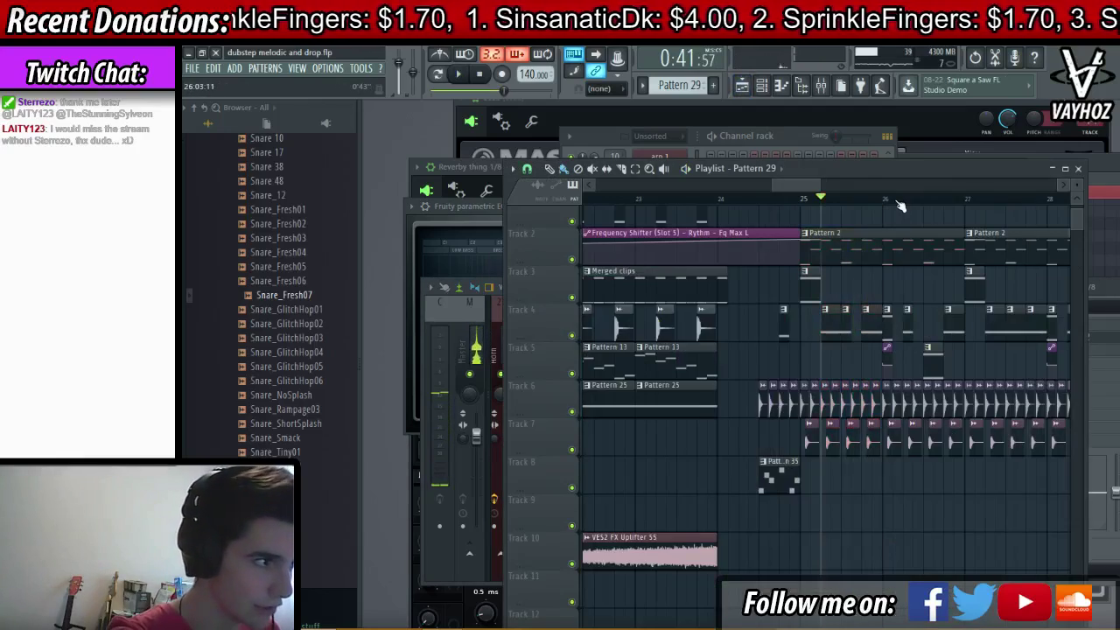
scroll(901, 203, "down", 3)
left_click(831, 202)
scroll(840, 203, "up", 3)
left_click_drag(1008, 245, 869, 363)
key("space")
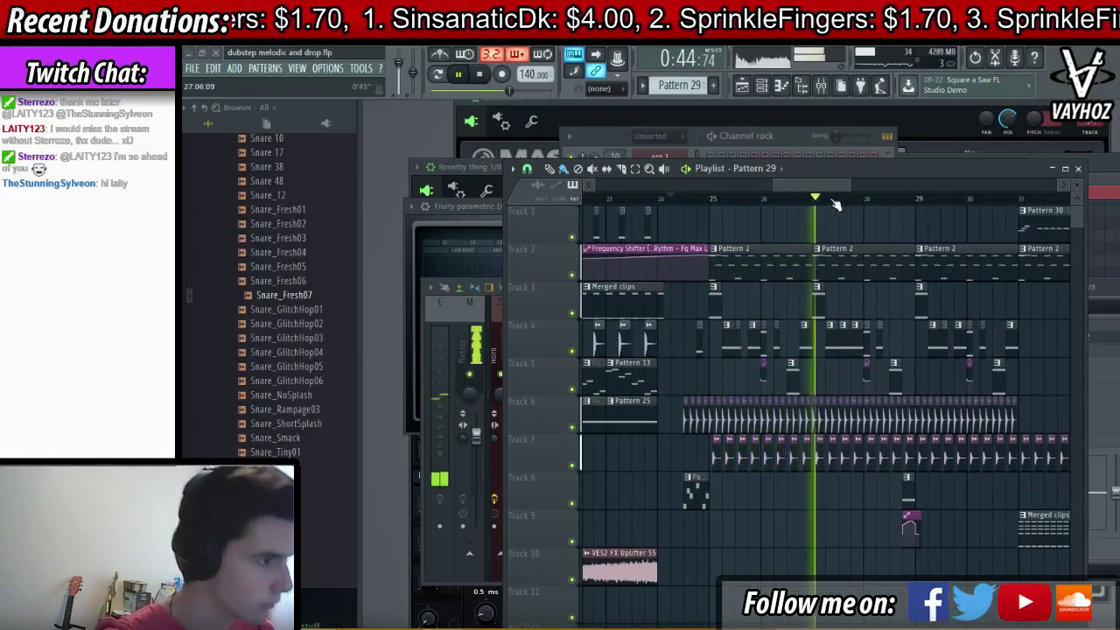
scroll(814, 202, "up", 2)
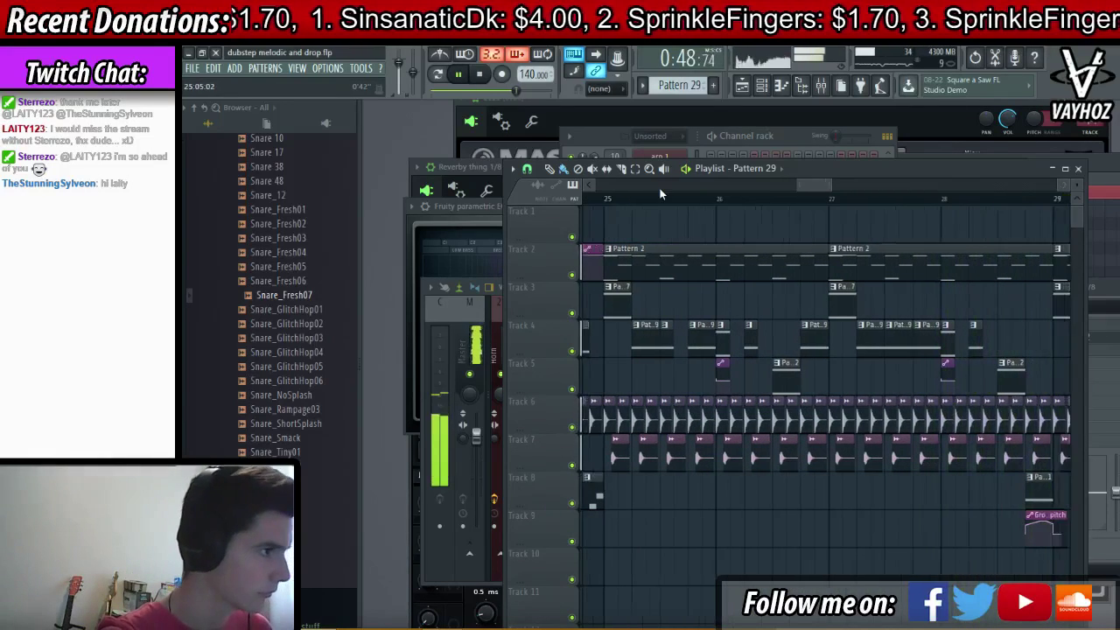
key("space")
left_click(628, 200)
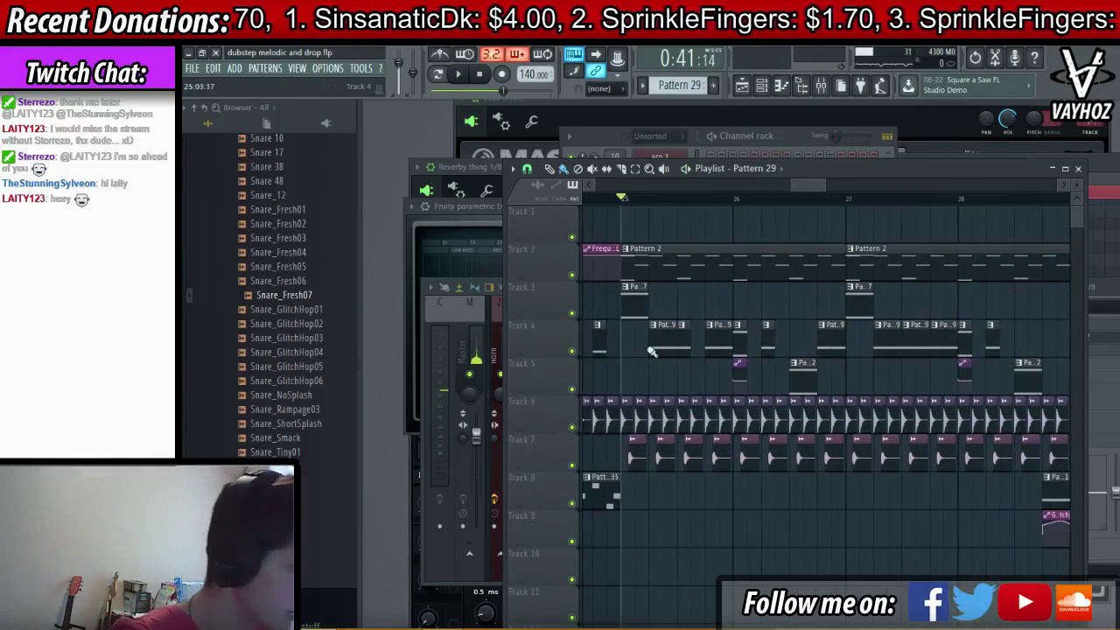
- Solo the Reverby thing 1/8 mixer track and play it from bar 25
key("F9")
key("space")
key("space")
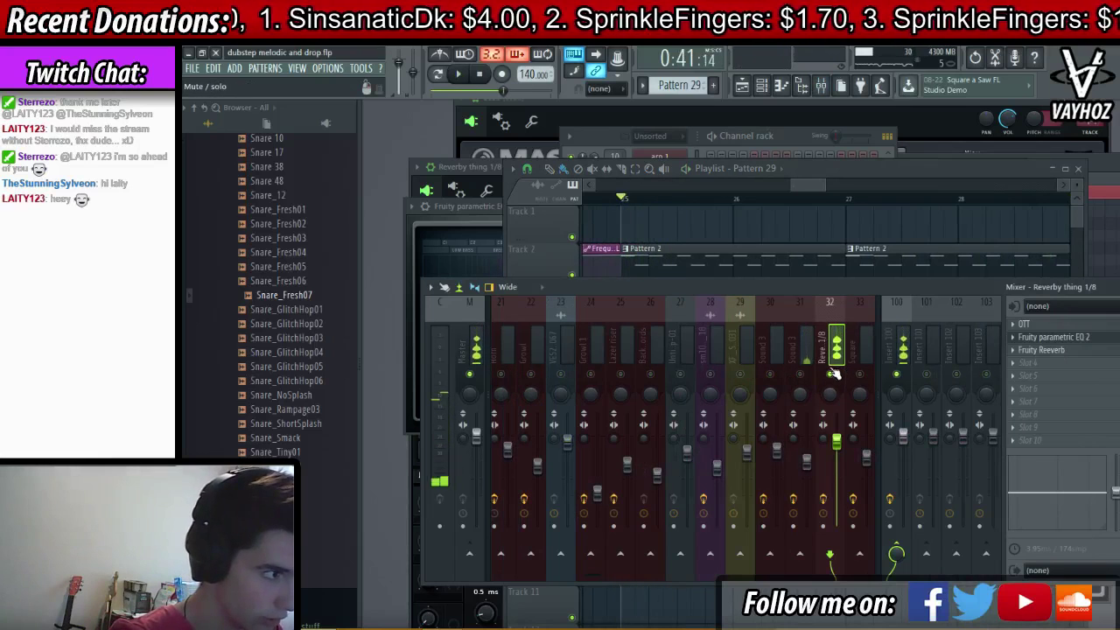
key("space")
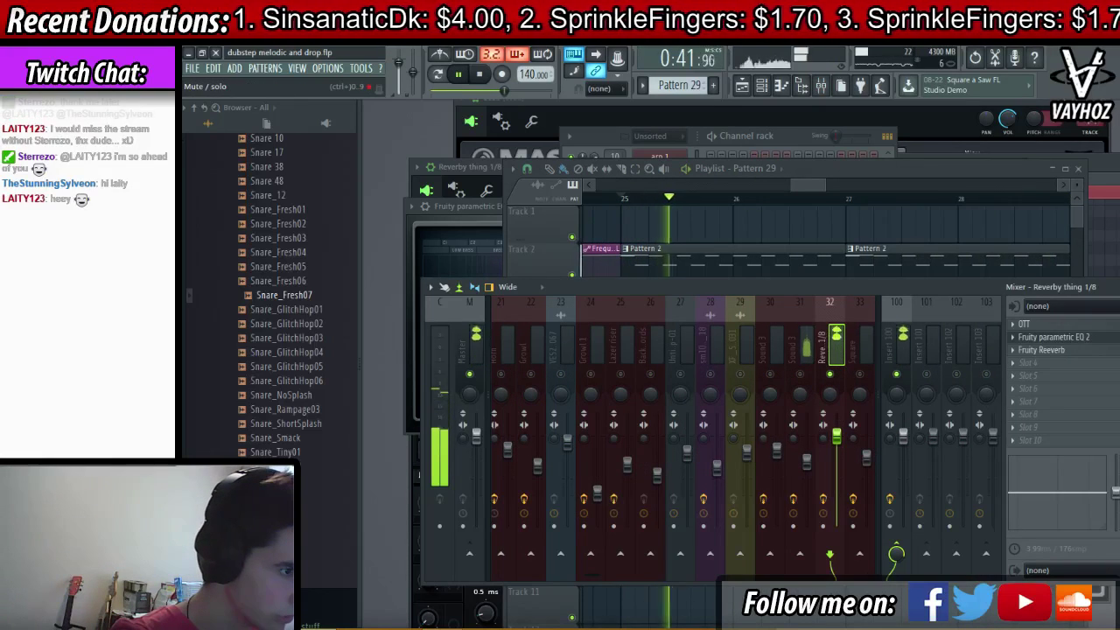
- Replace OTT with Vocodex in the first effect slot of the Reverby thing 1/8 track
left_click(1013, 325)
mouse_move(1034, 332)
left_click(934, 92)
key("space")
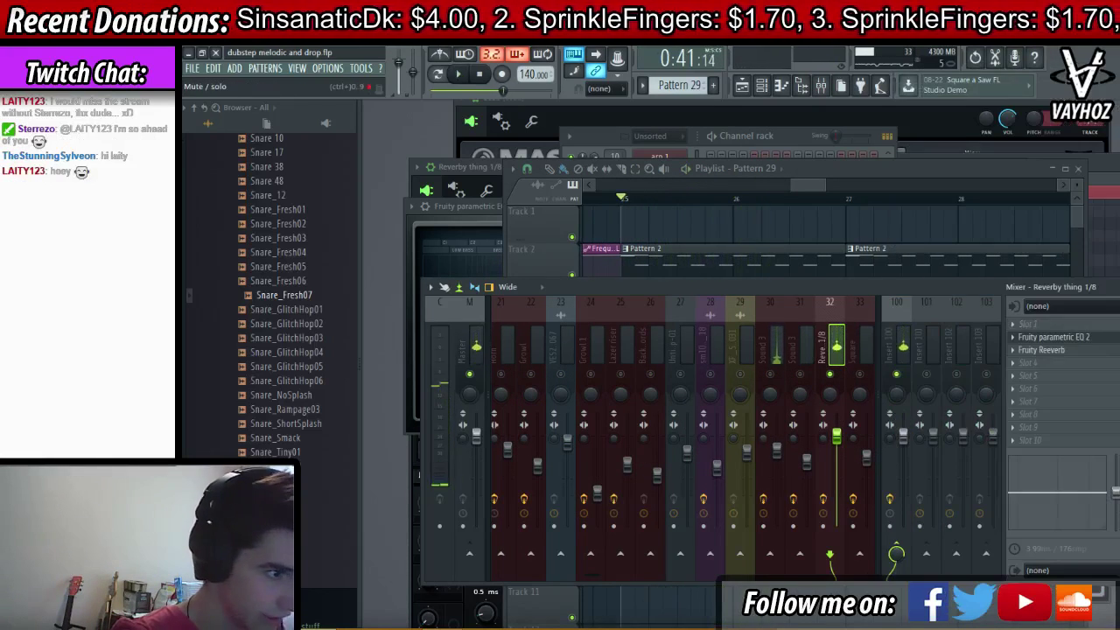
left_click(1013, 324)
mouse_move(1093, 326)
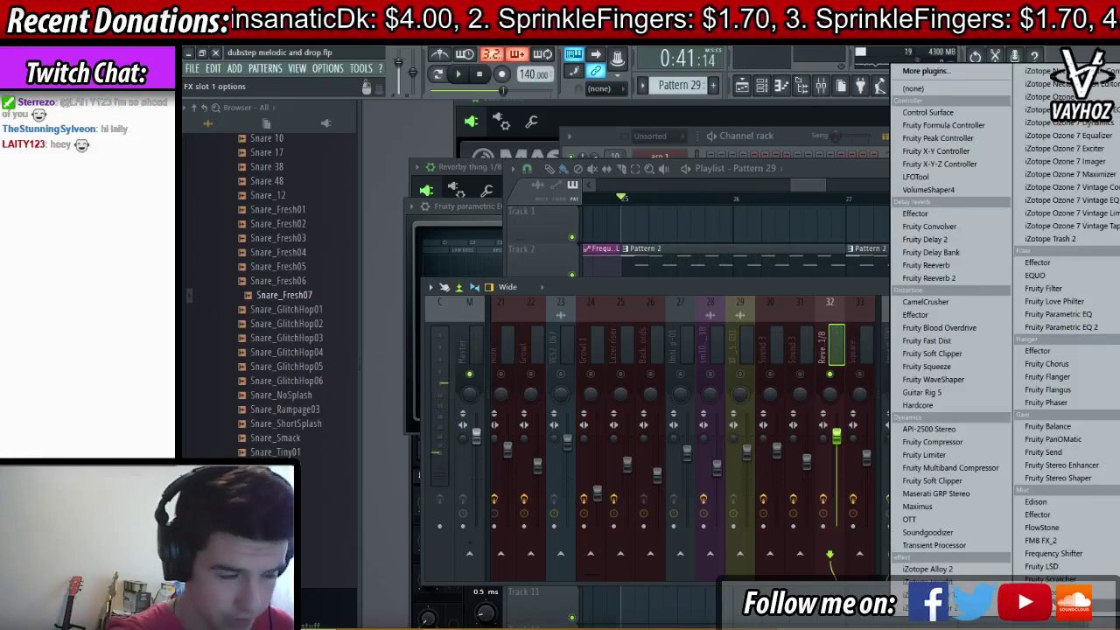
left_click(1043, 612)
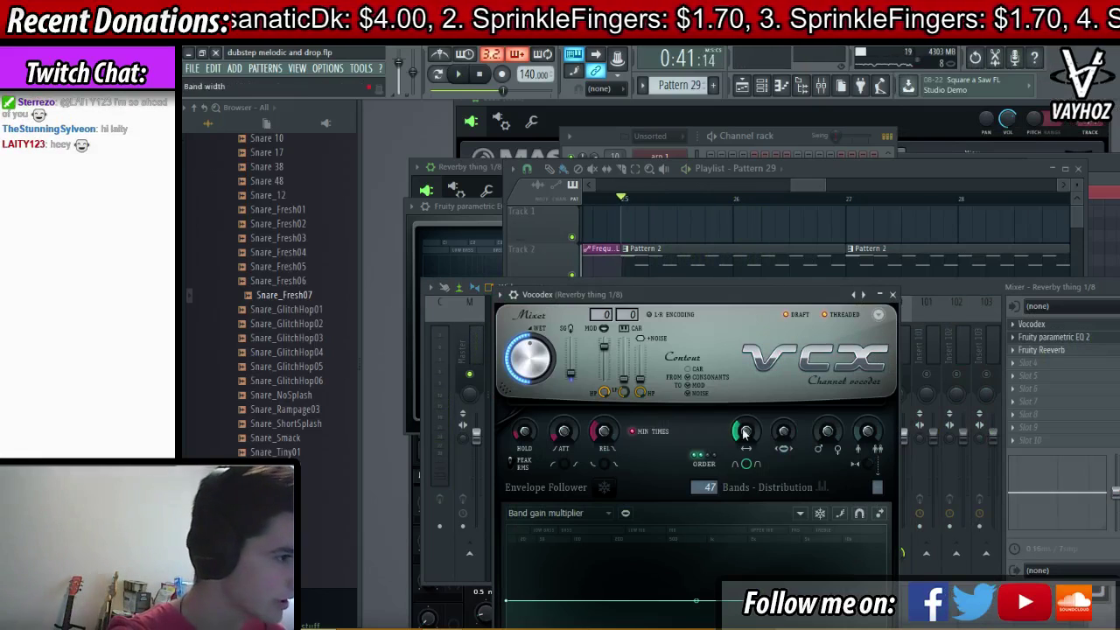
- Set Vocodex fully wet with draft mode off, maximum band width, a raised SG level and 14 bands
left_click_drag(744, 432, 805, 323)
key("space")
left_click_drag(573, 376, 530, 306)
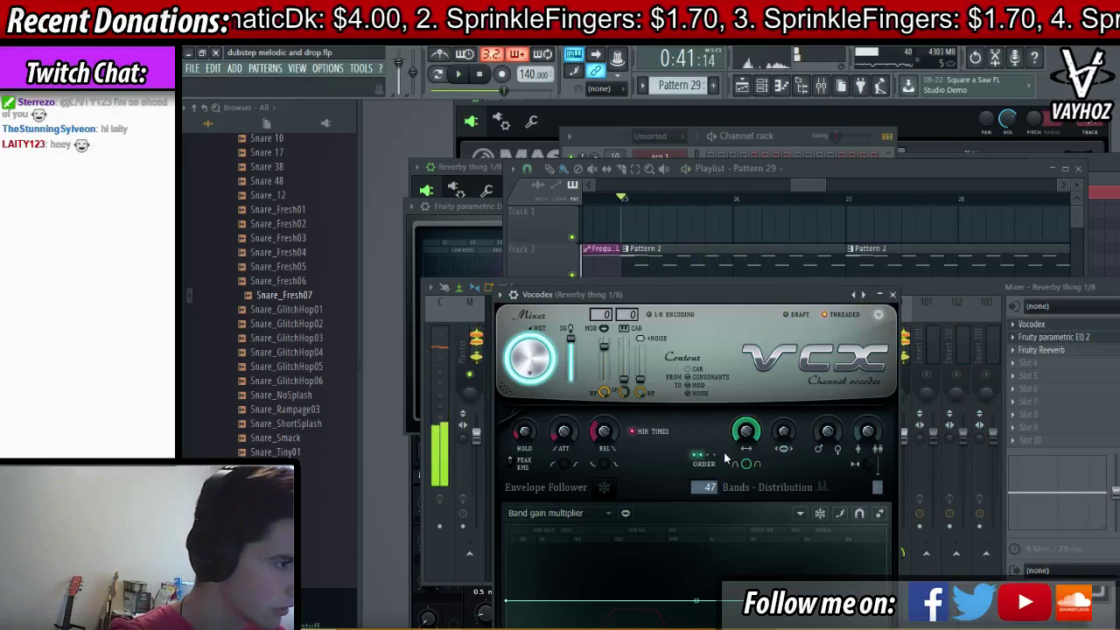
left_click_drag(705, 487, 705, 529)
key("Escape")
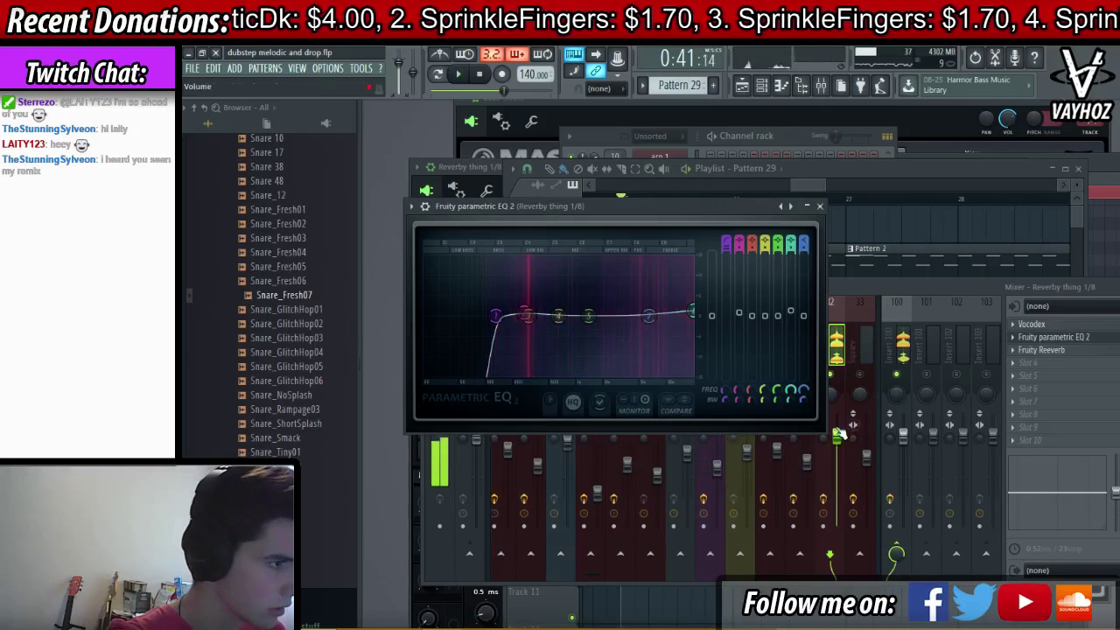
- Lower the Reverby thing 1/8 mixer track's volume to 61%
left_click_drag(838, 438, 837, 477)
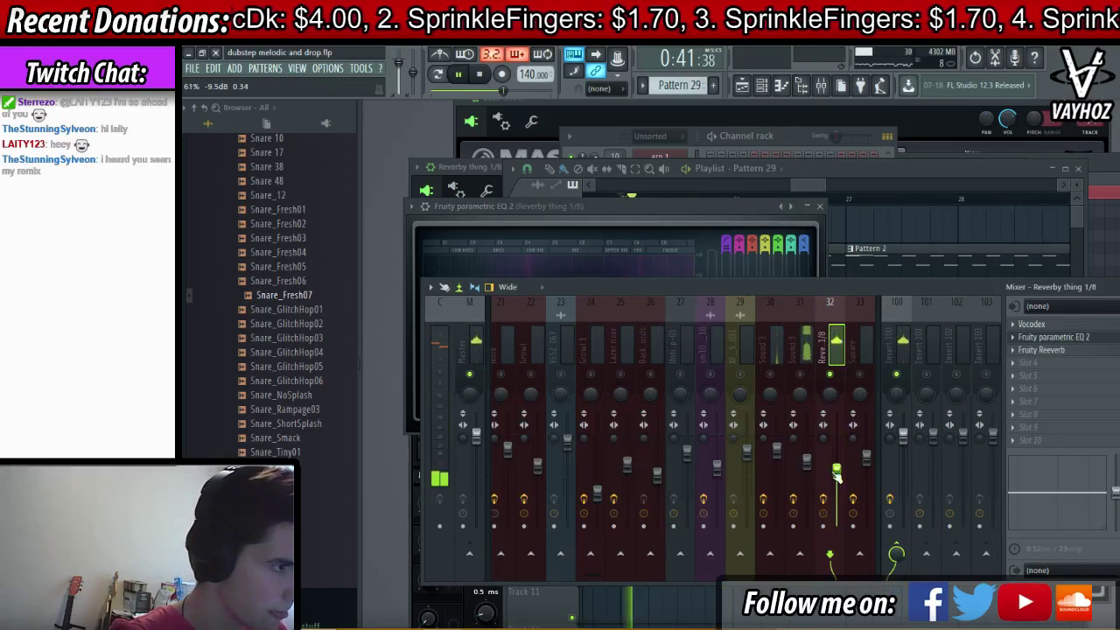
left_click(1062, 326)
left_click(1062, 325)
left_click(1064, 325)
- Try Vocodex's male/female shift at -1200 and +1200 cents while the soloed part plays
left_click(1065, 325)
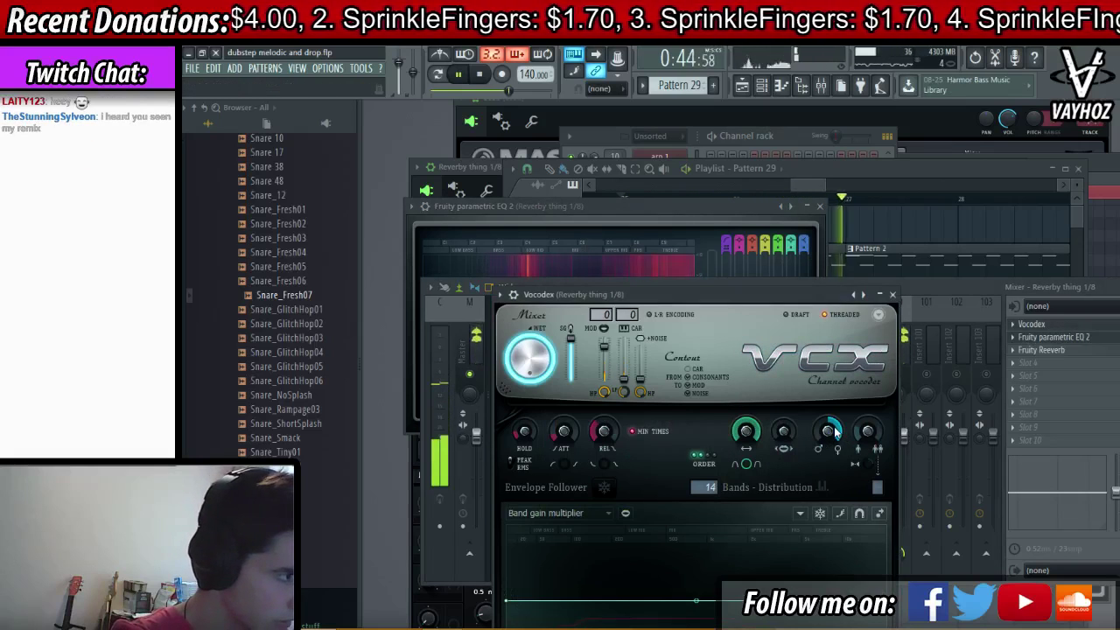
key("space")
left_click_drag(835, 430, 835, 442)
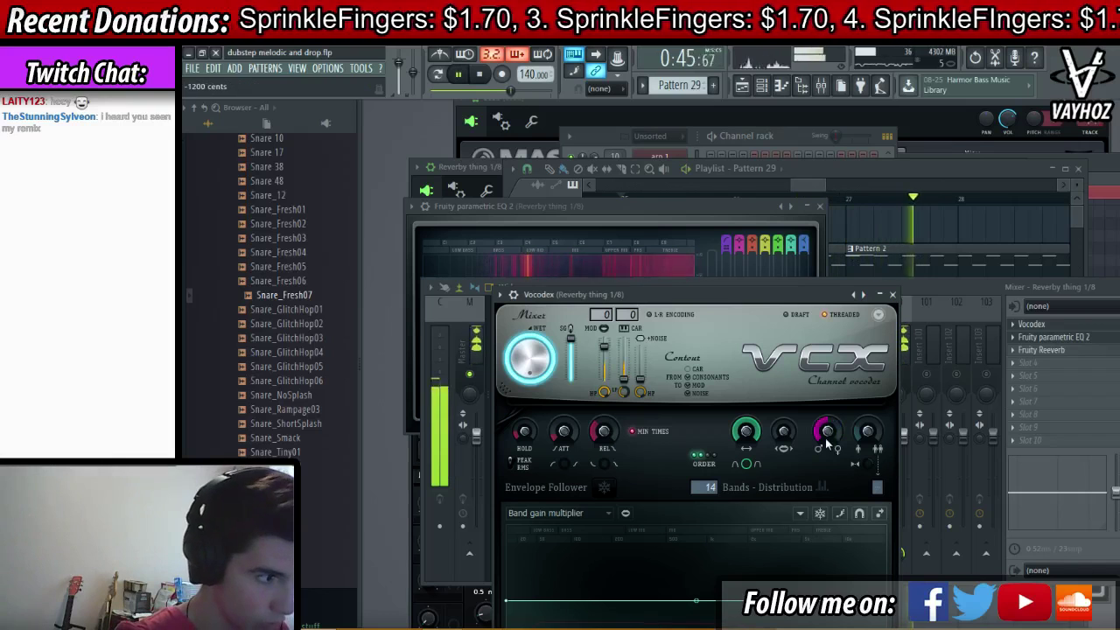
key("space")
key("space")
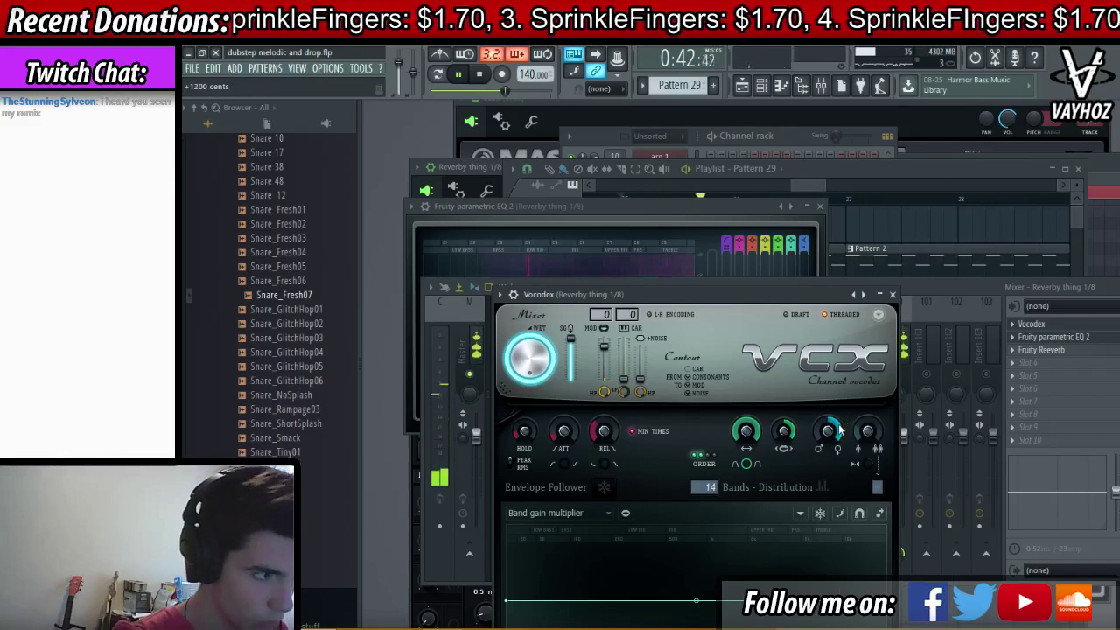
right_click(837, 426)
left_click(828, 427)
- Set Fruity Reeverb's decay to 0.7 sec and its reverb level to 5% on the Reverby thing 1/8 track
left_click(1041, 325)
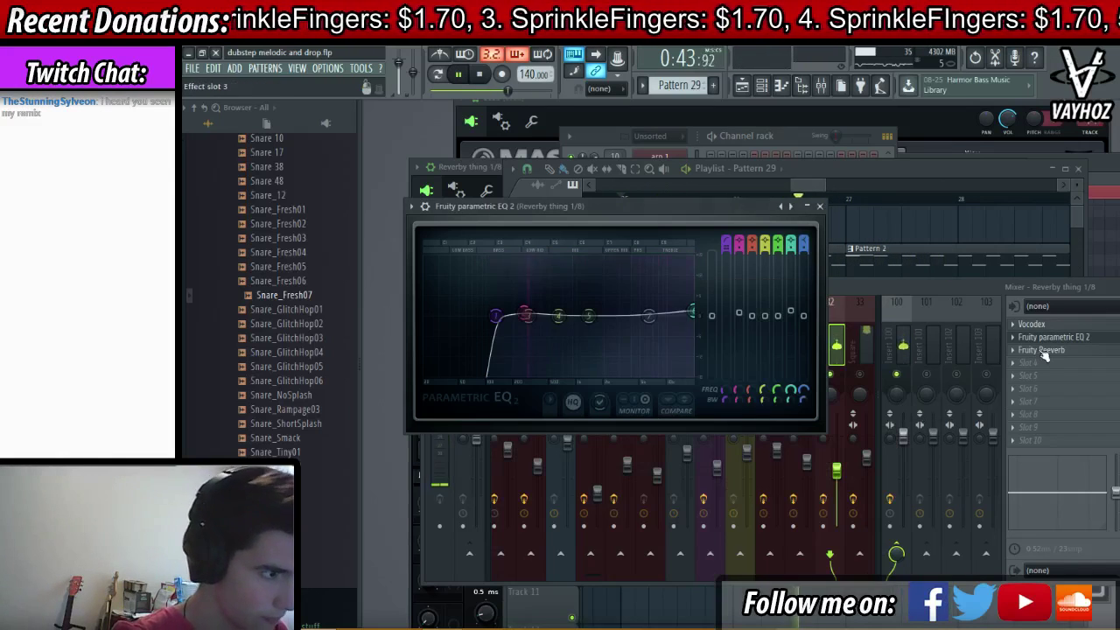
left_click(1094, 354)
key("space")
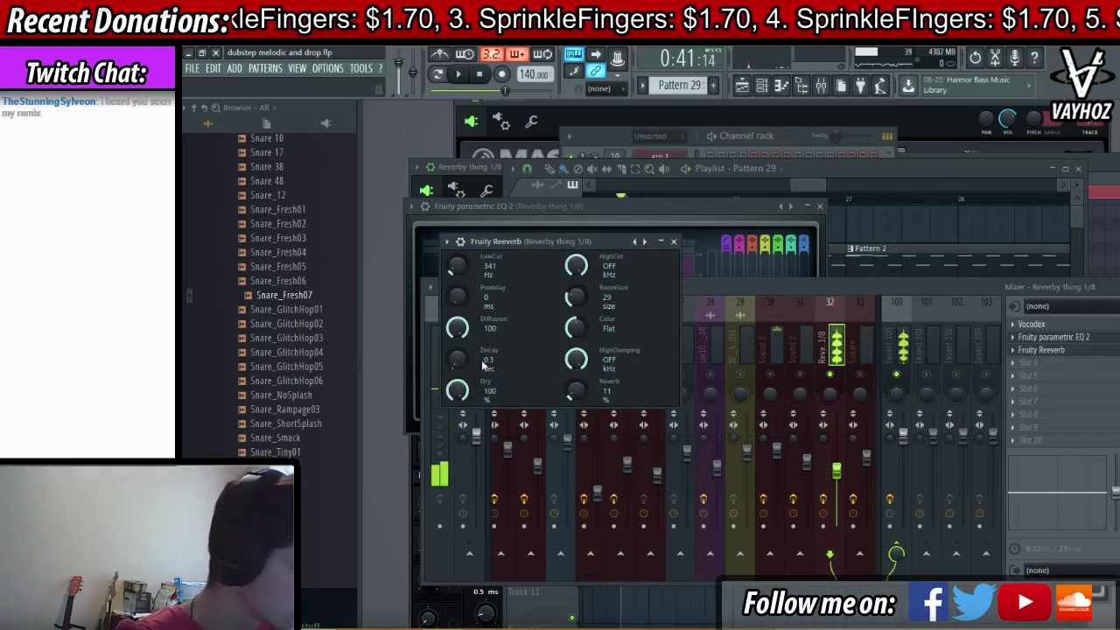
key("space")
left_click_drag(457, 366, 457, 361)
left_click_drag(569, 393, 569, 397)
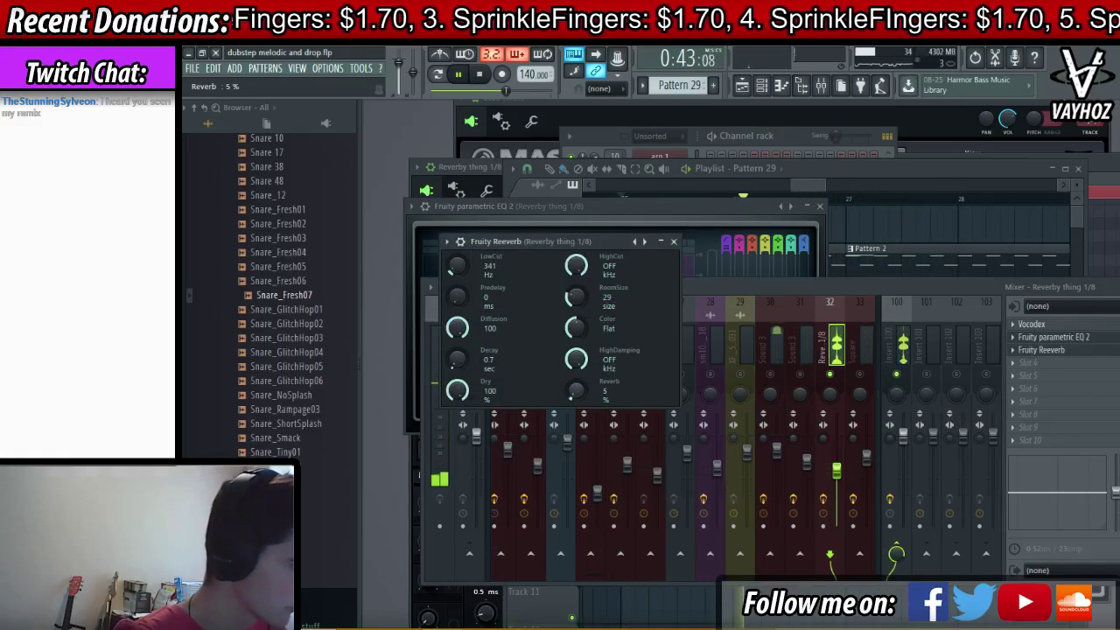
- Unsolo the Reverby thing 1/8 mixer track and adjust its parametric EQ's band 2 around 268 Hz while the full mix plays
left_click(828, 374)
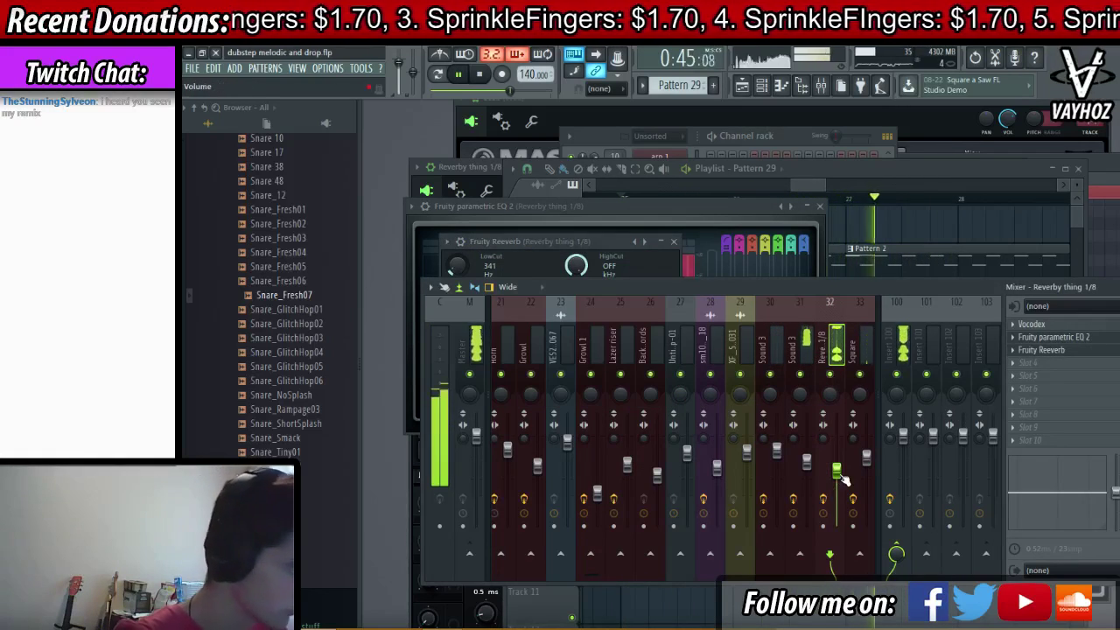
left_click(1078, 340)
left_click(1077, 340)
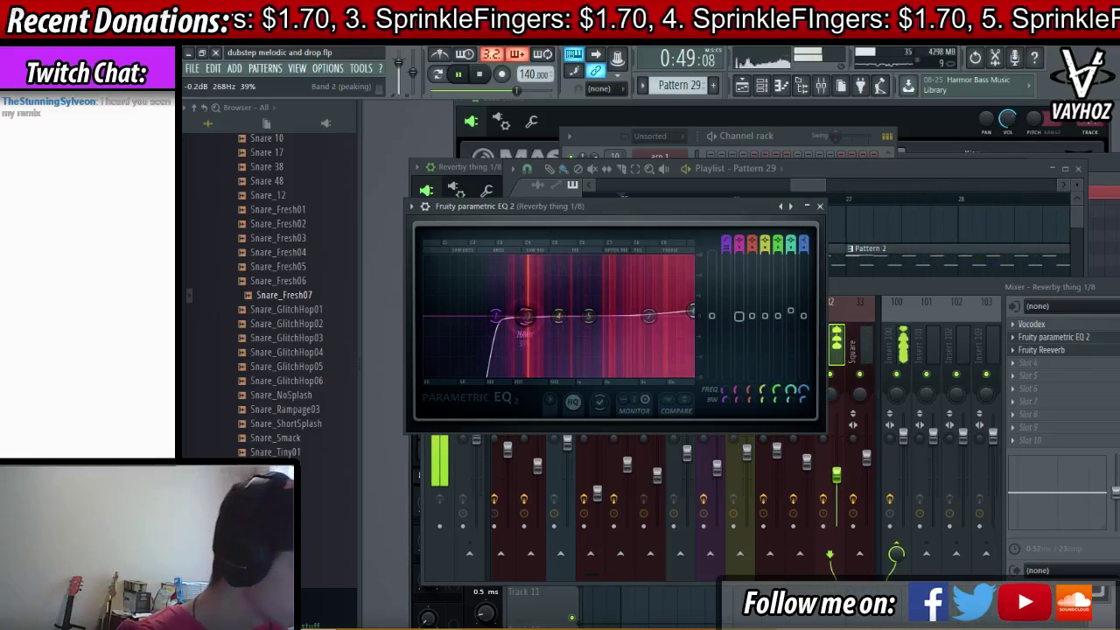
left_click(829, 375)
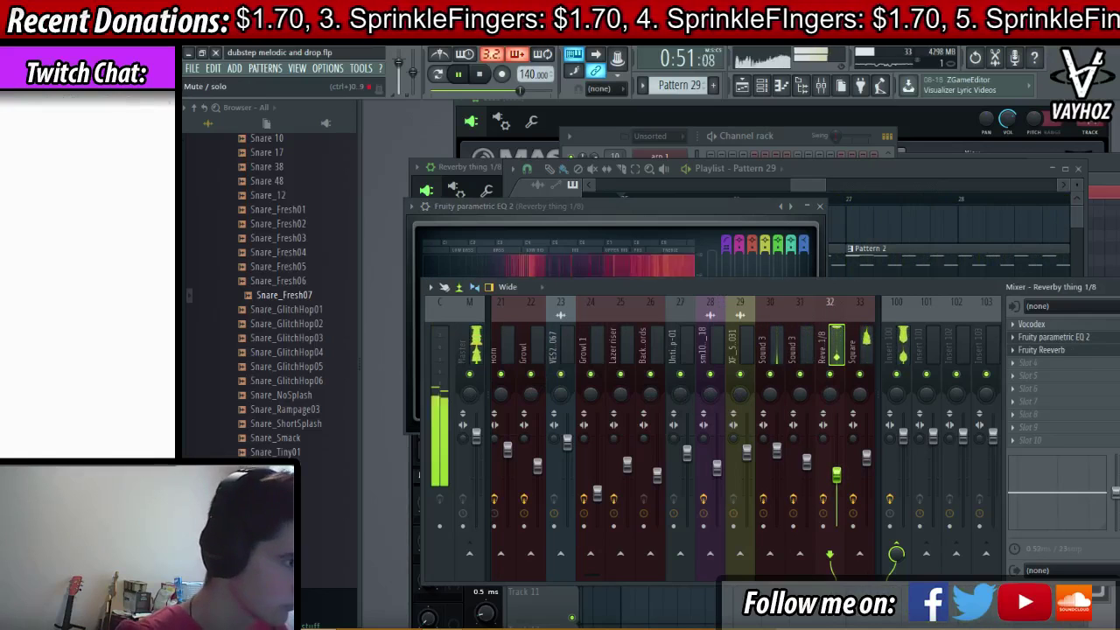
key("space")
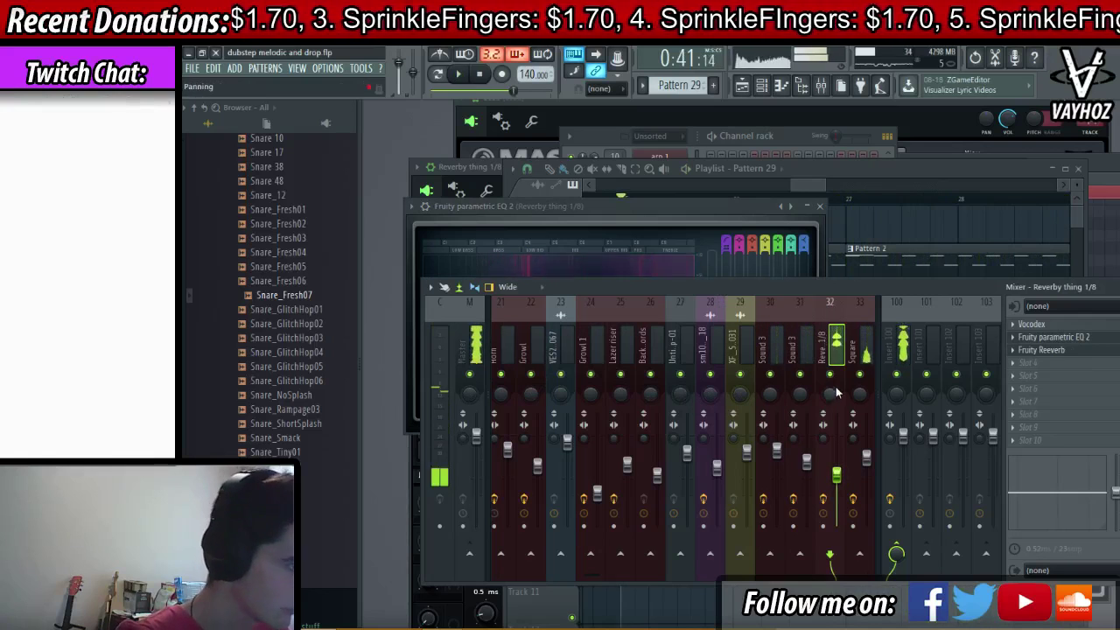
- Reset the Reverby thing 1/8 mixer track's volume and lower it slightly while listening to the track soloed
right_click(838, 475)
left_click(866, 431)
left_click(1073, 325)
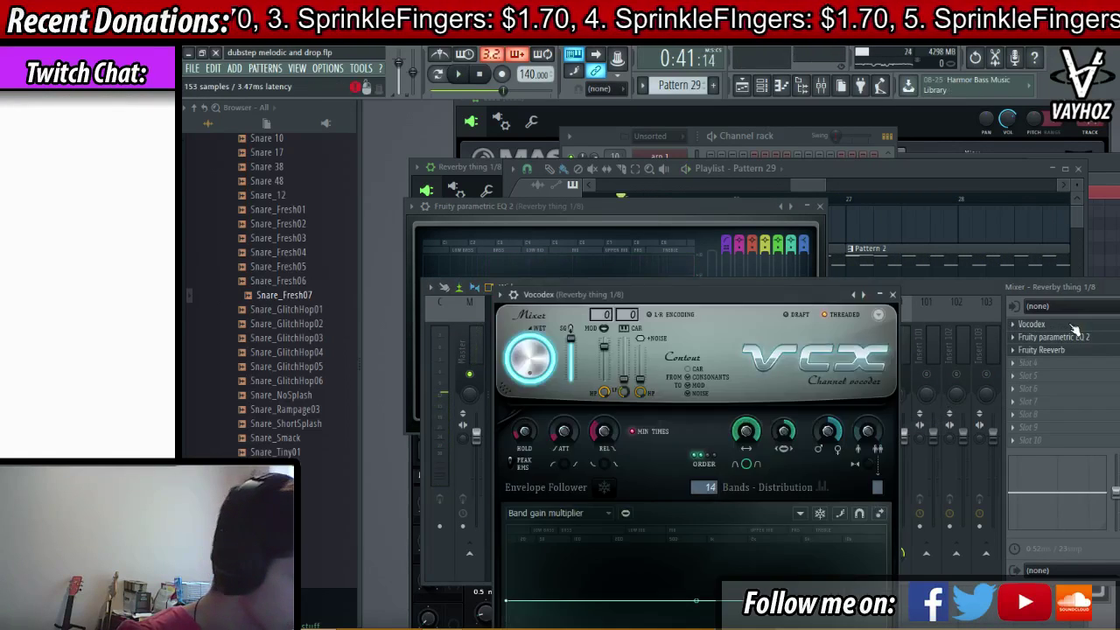
left_click(1073, 326)
left_click(1073, 326)
key("space")
left_click(1005, 319)
key("space")
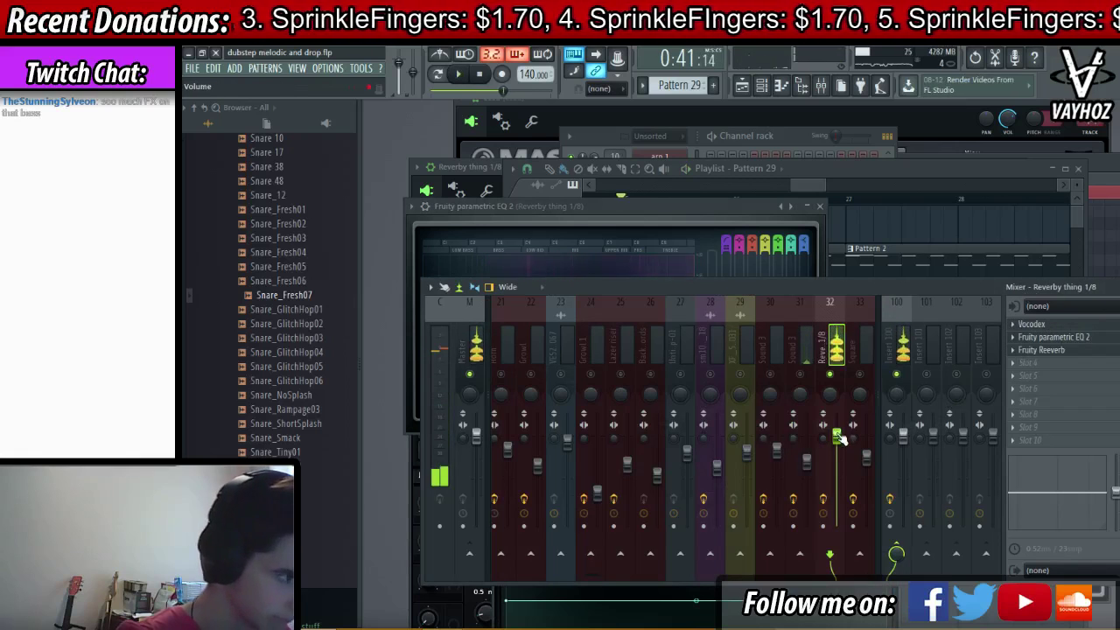
left_click_drag(840, 437, 840, 458)
key("space")
key("space")
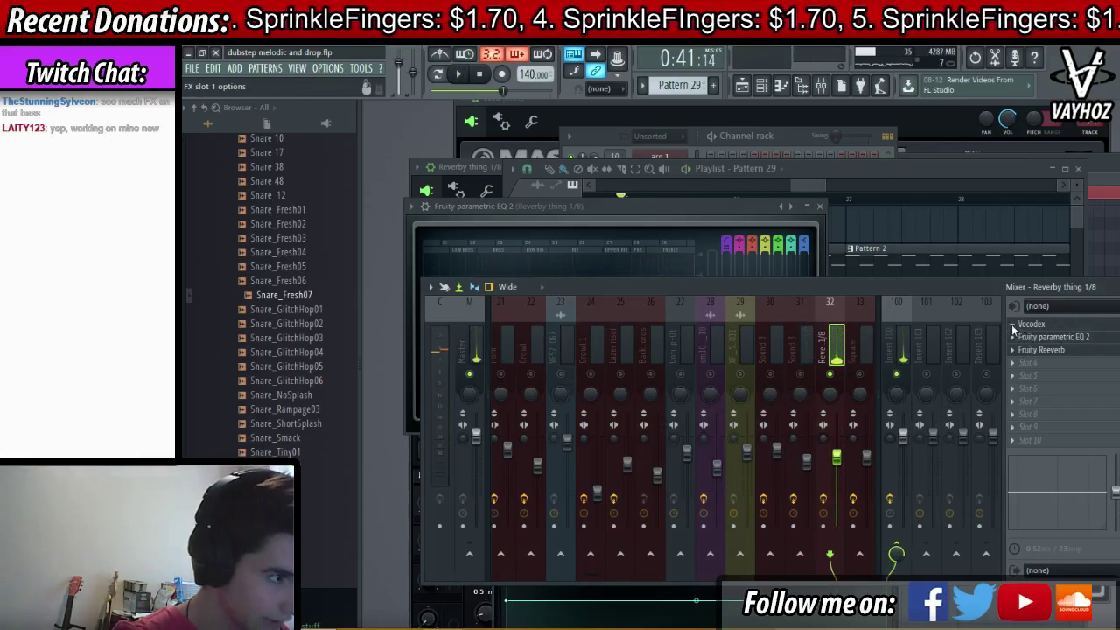
- Remove Vocodex from the first effect slot of the Reverby thing 1/8 mixer track and play the part
left_click(1013, 325)
mouse_move(1032, 331)
left_click(951, 89)
key("space")
left_click(835, 365)
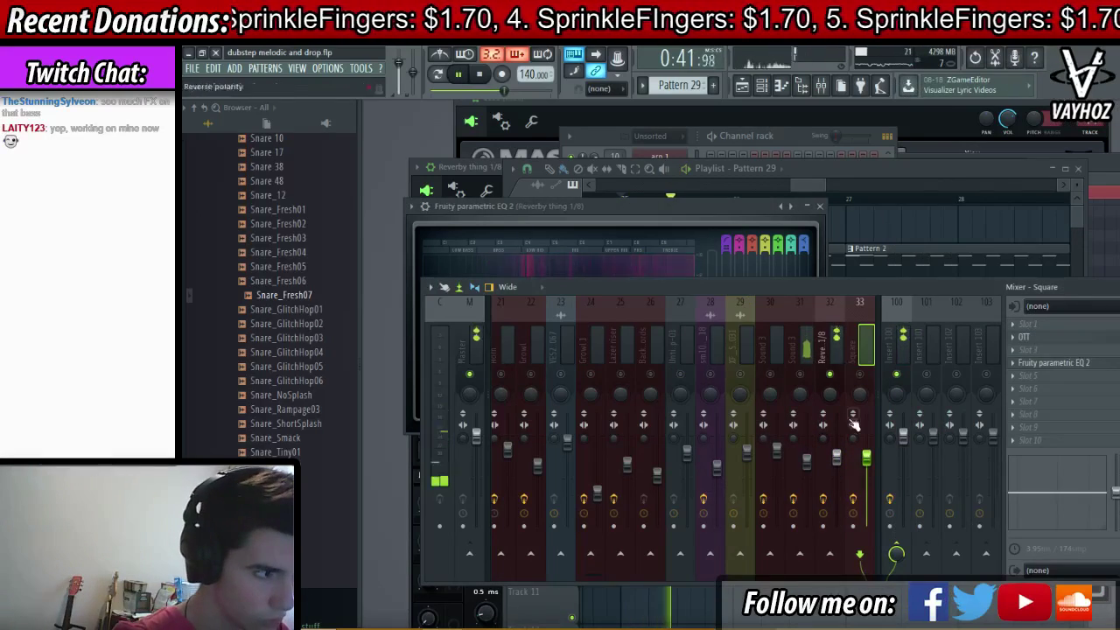
- Open the Reverby thing 1/8 Serum effects and switch off its phaser, hyper/dimension, delay, reverb and EQ
key("F6")
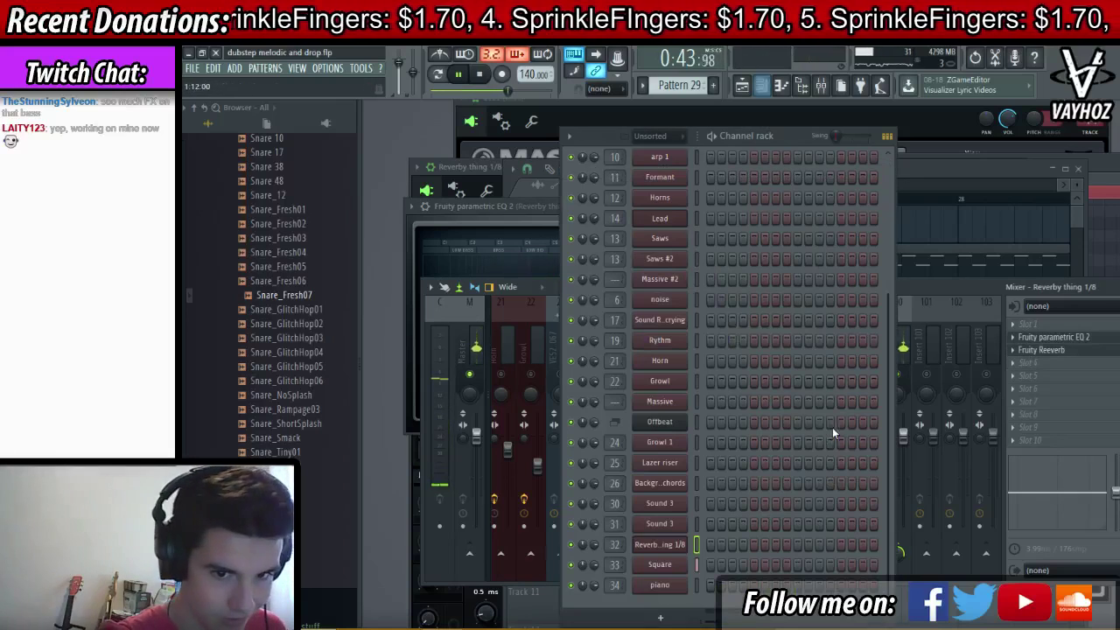
left_click(659, 543)
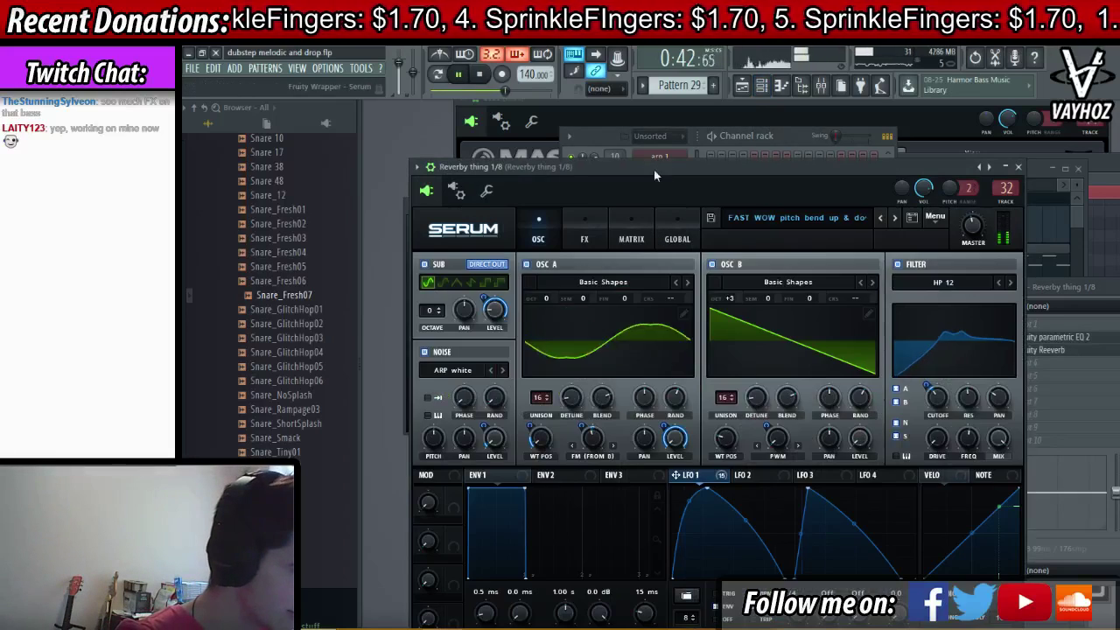
left_click(594, 198)
scroll(1021, 311, "down", 3)
left_click_drag(1021, 312, 1021, 305)
key("space")
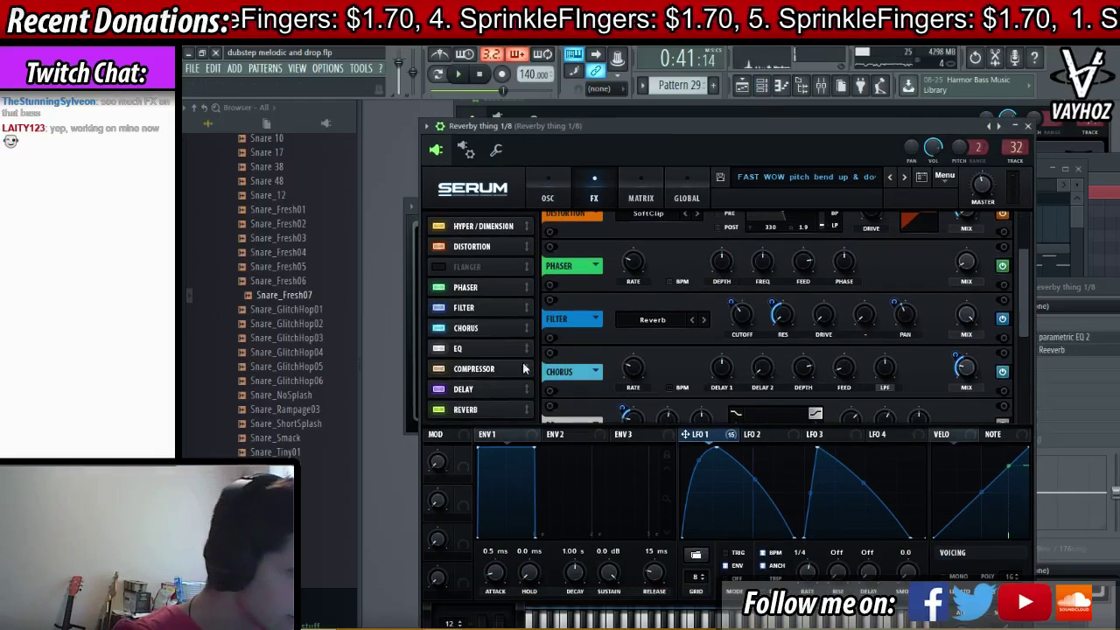
left_click(440, 288)
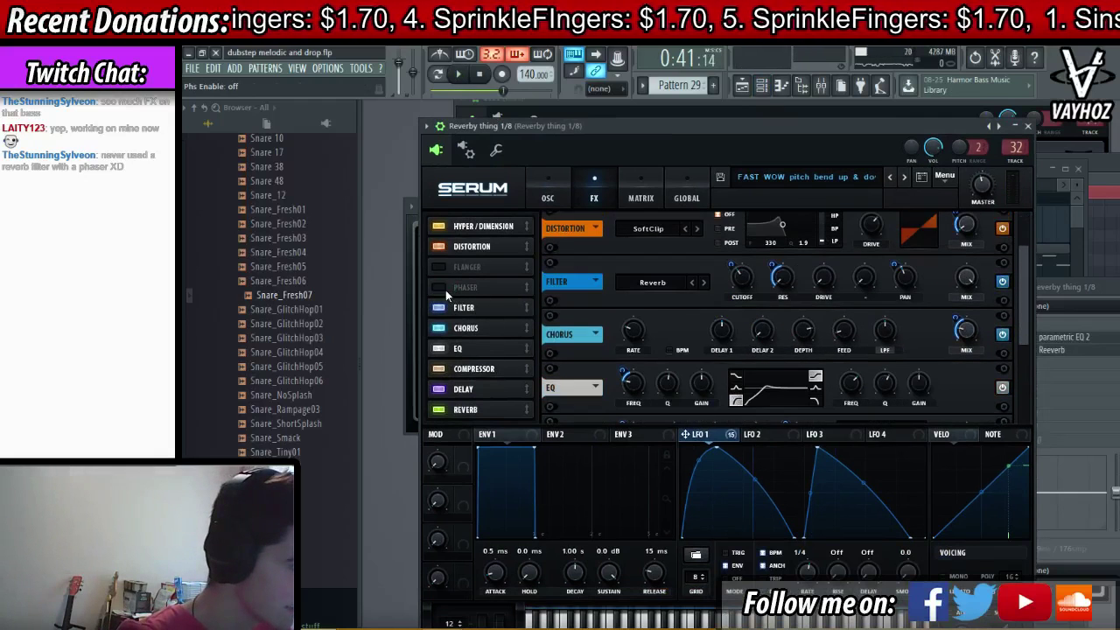
left_click(440, 226)
left_click(438, 389)
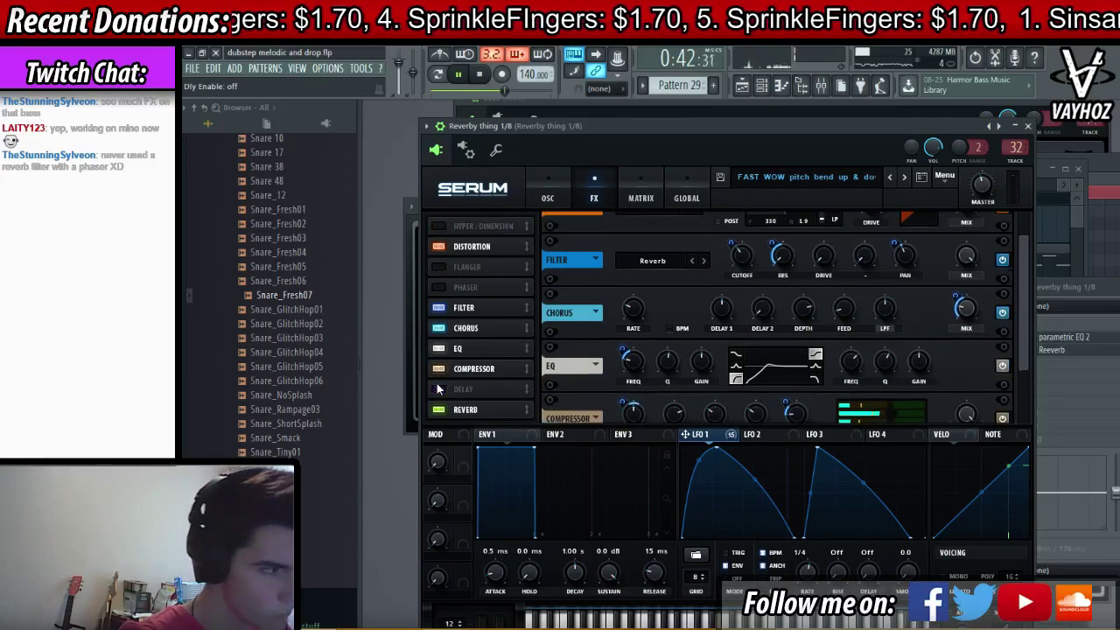
left_click(439, 410)
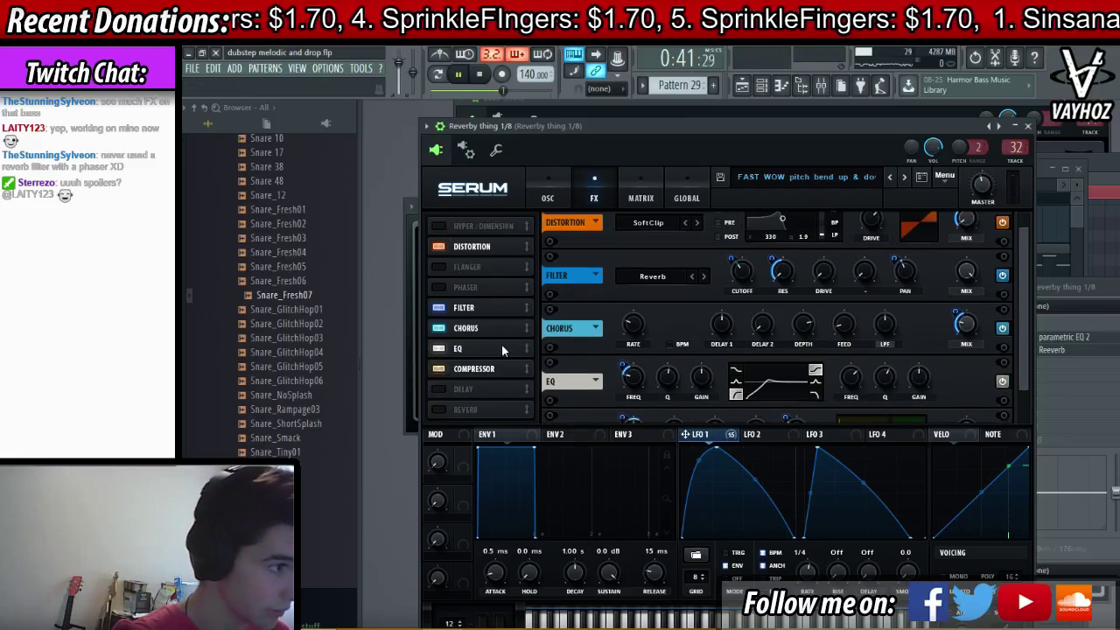
left_click(439, 348)
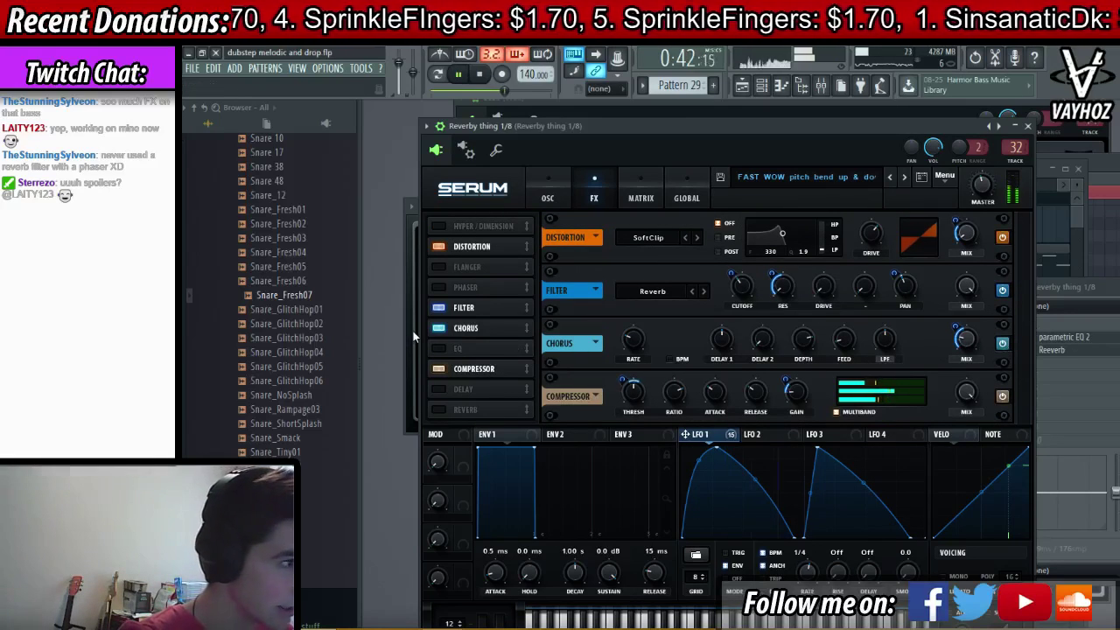
- Compare the sound with and without Serum's chorus and set the chorus mix to 44%
left_click(447, 328)
left_click(447, 328)
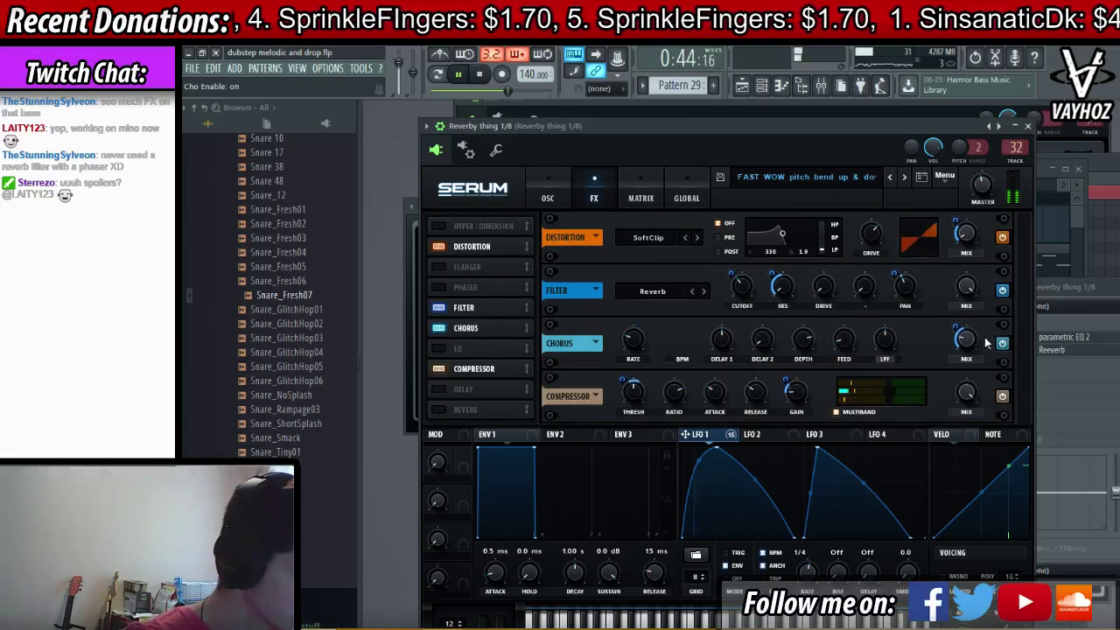
key("space")
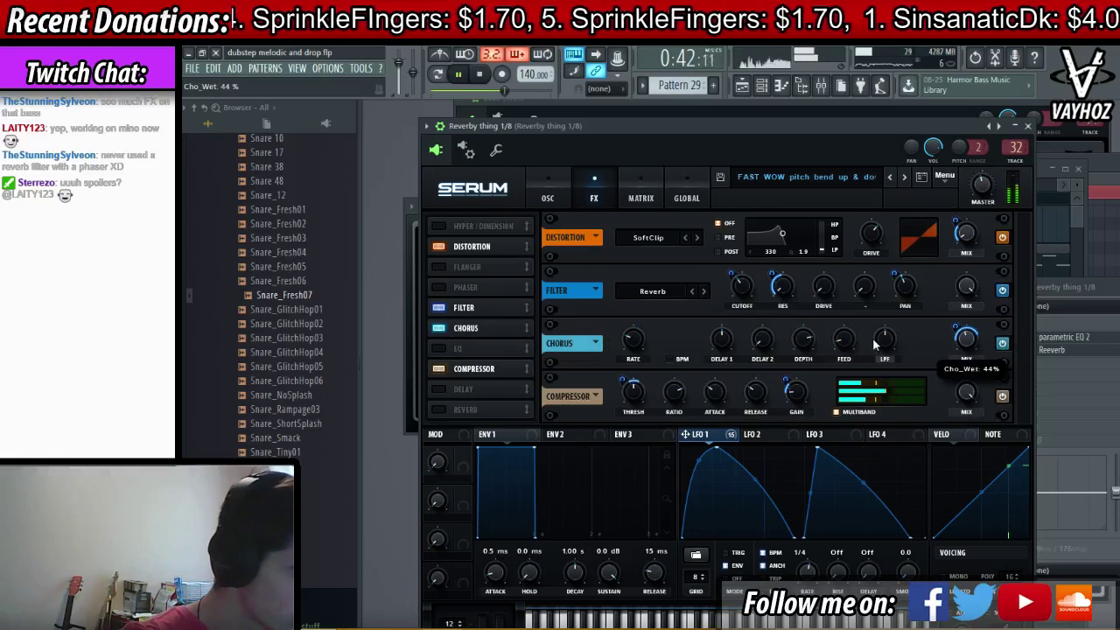
- Enable Serum's phaser, assign LFO 1 to its mix and set the phaser frequency to 134 Hz
left_click(439, 287)
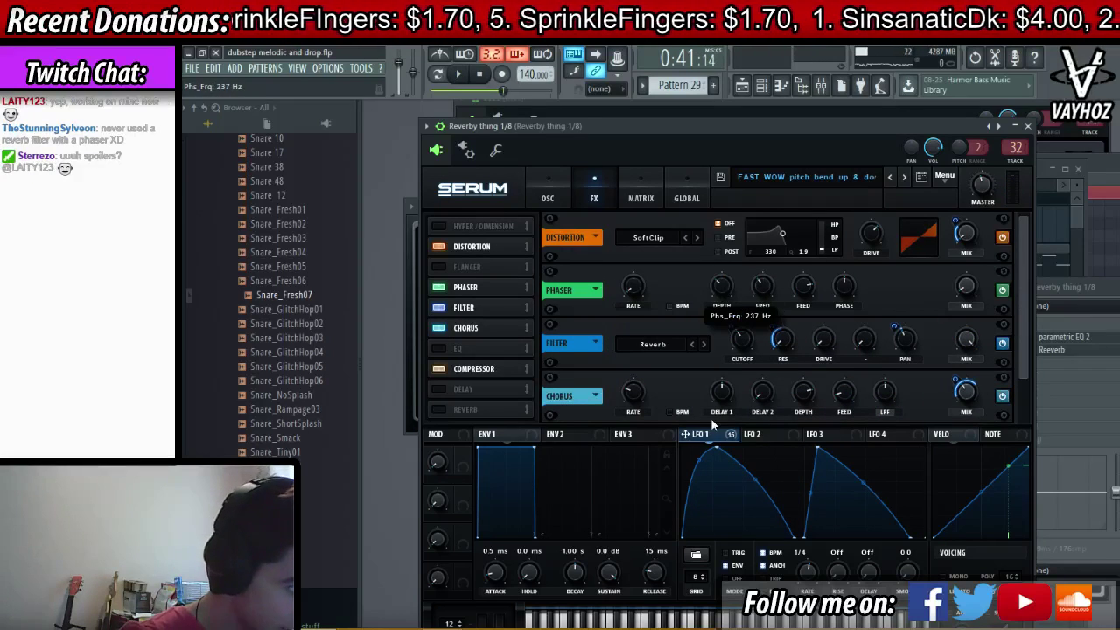
left_click_drag(687, 434, 966, 286)
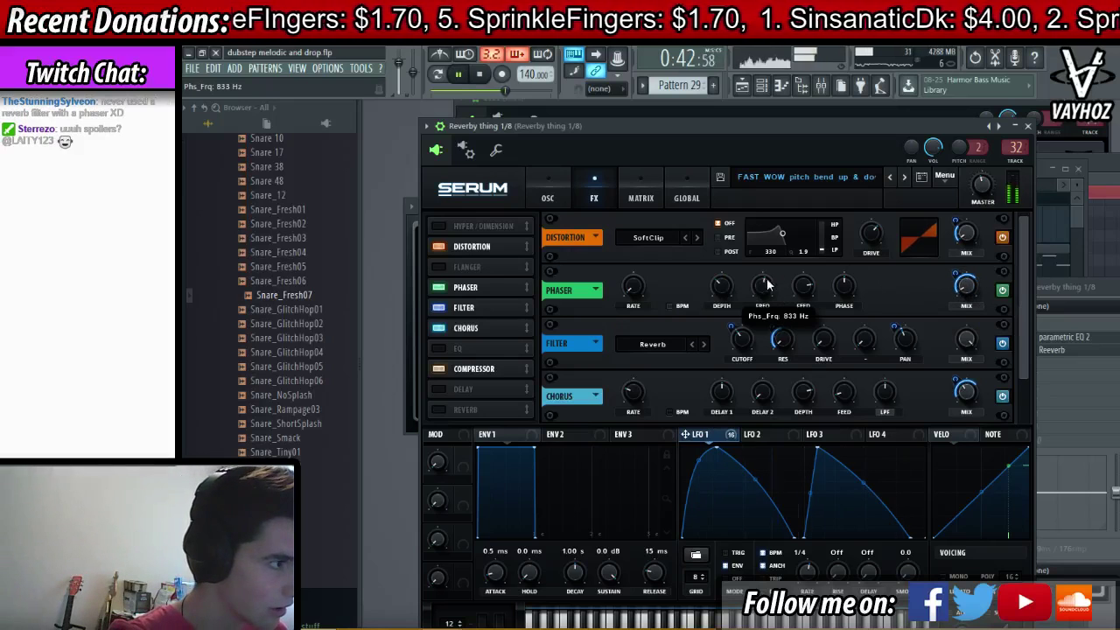
left_click_drag(767, 281, 747, 295)
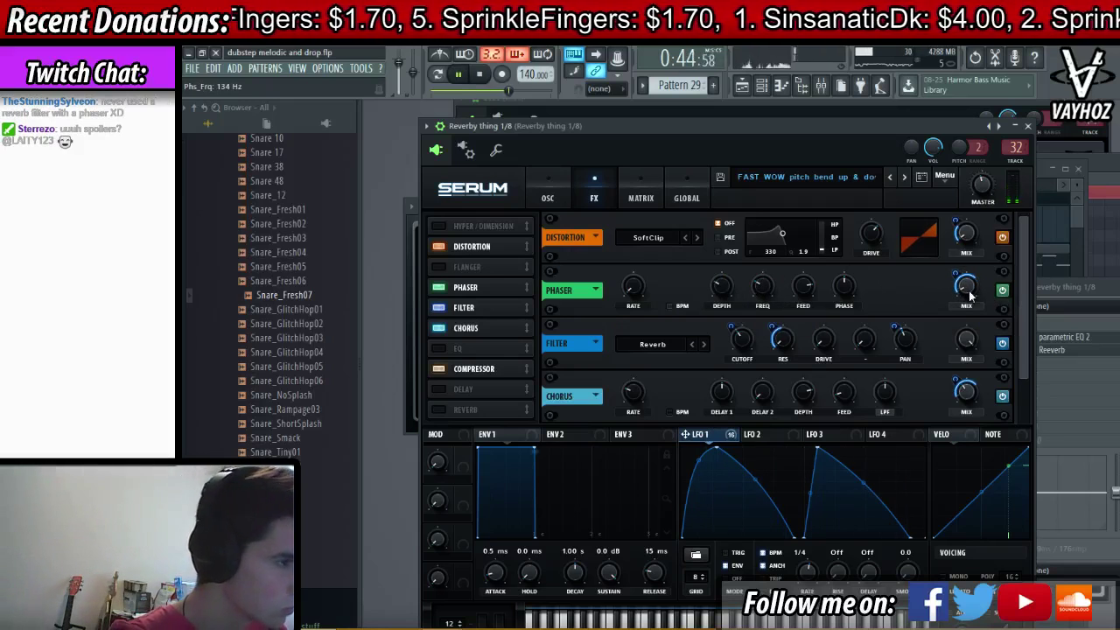
- Enable Serum's hyper/dimension effect, adjust the hyper mix and set its unison to 7
left_click(437, 226)
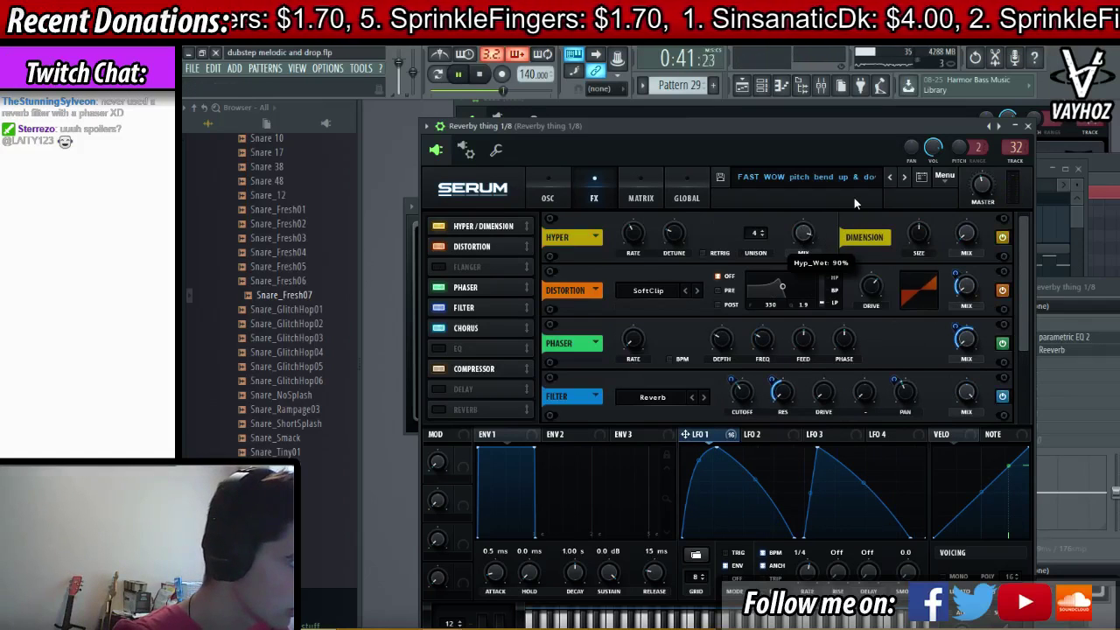
left_click_drag(804, 234, 754, 223)
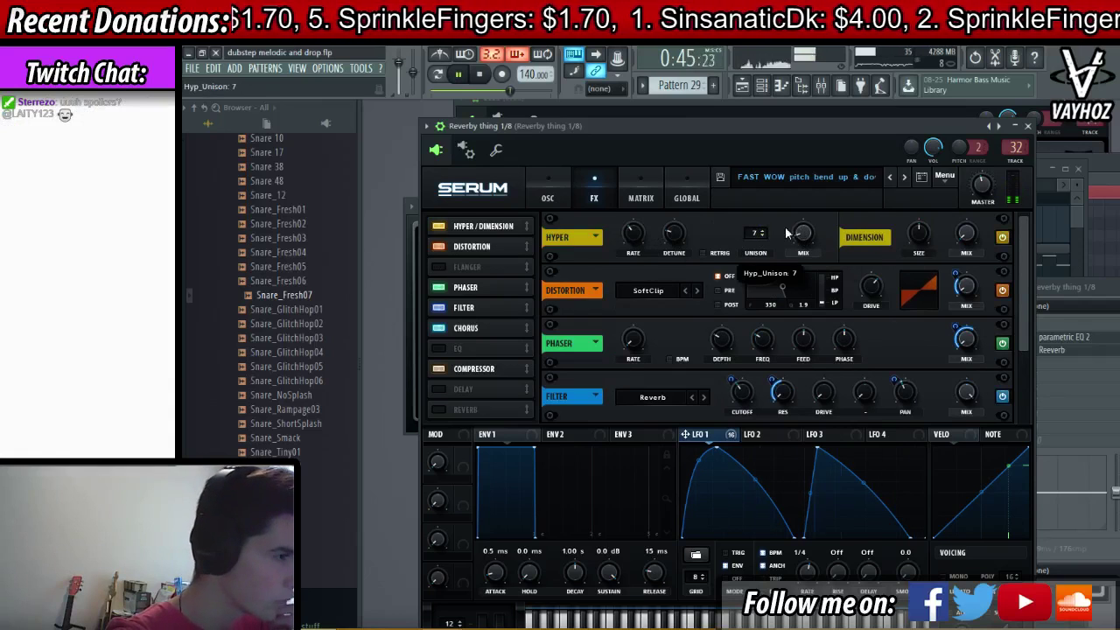
key("space")
- Enable Serum's EQ with both bands as peaks, set the low band's gain to 9.3 dB and adjust both bands' LFO-modulated frequencies
left_click(440, 348)
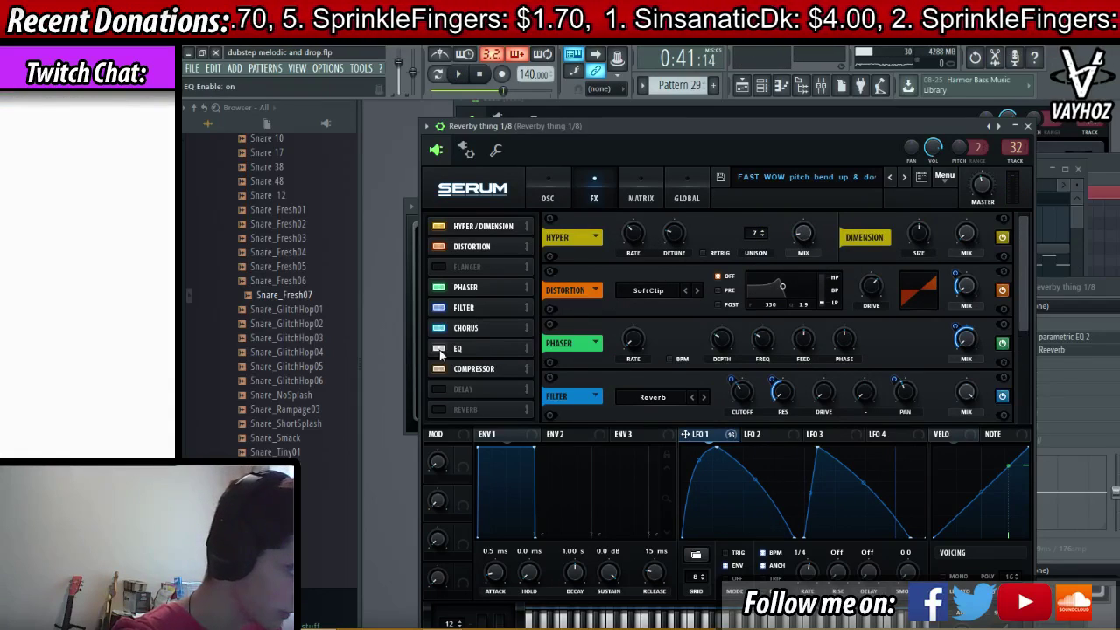
left_click(440, 349)
scroll(900, 380, "down", 3)
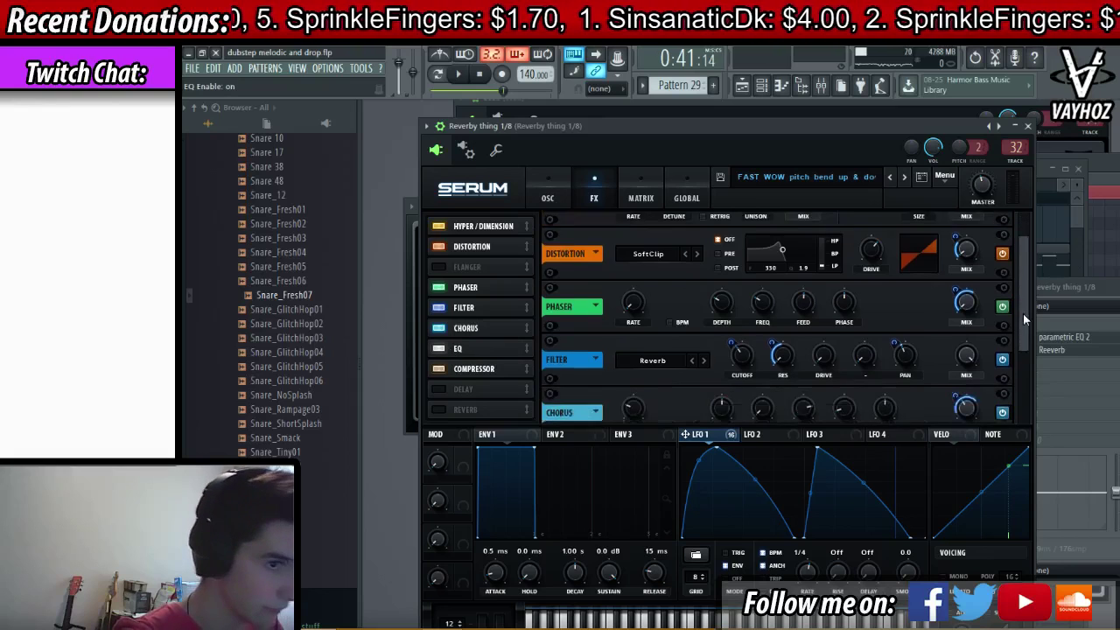
left_click(733, 346)
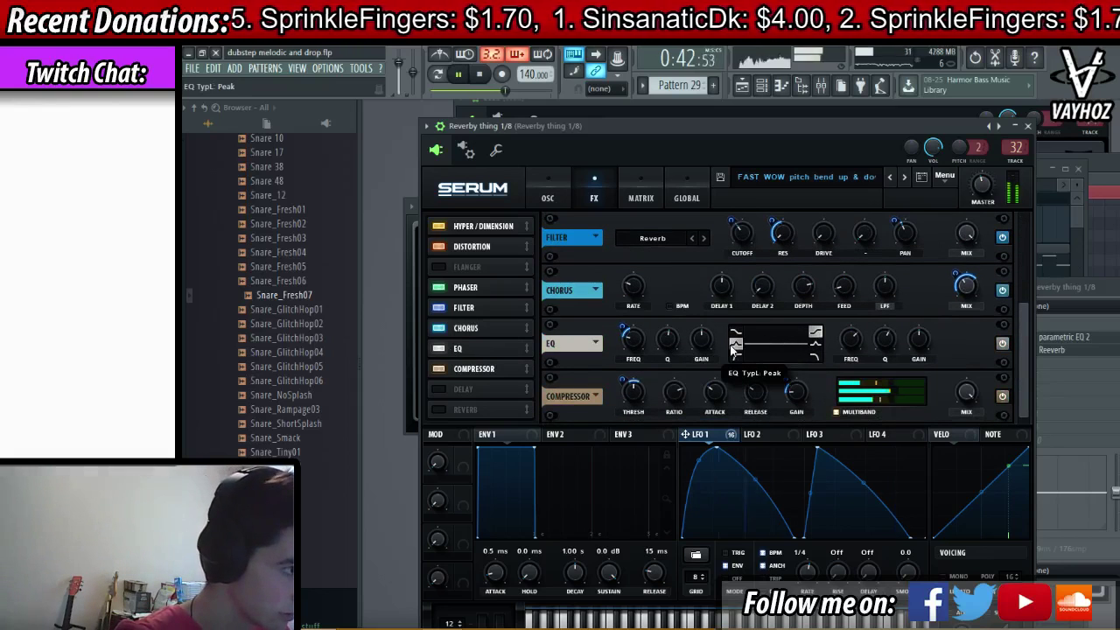
left_click_drag(733, 331, 710, 350)
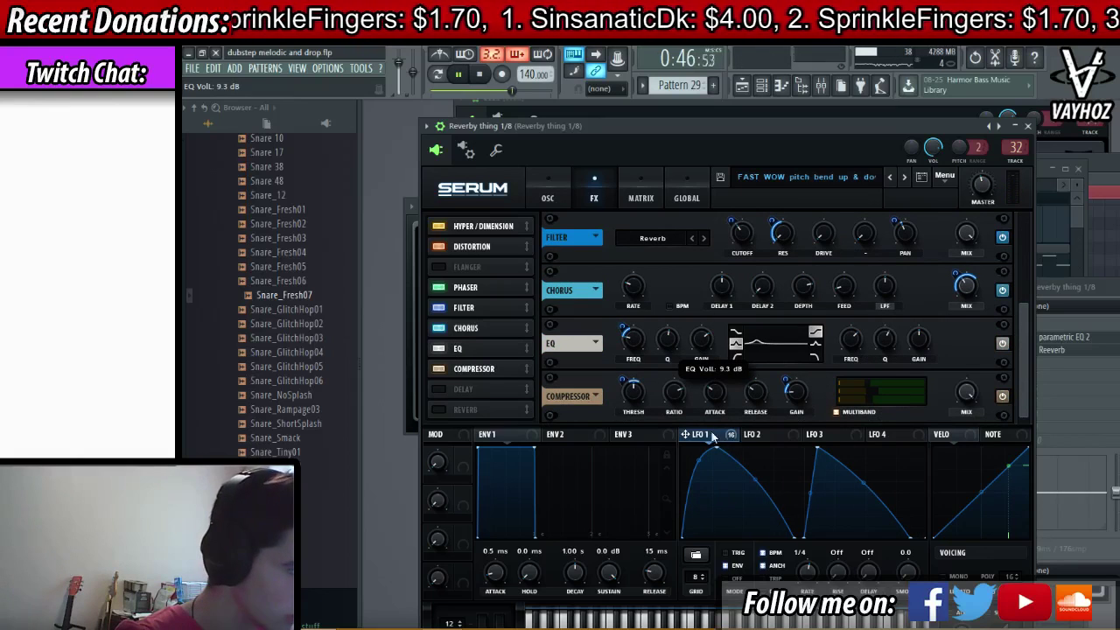
mouse_move(640, 337)
left_mouse_down()
mouse_move(647, 341)
mouse_move(628, 327)
mouse_move(647, 350)
left_mouse_up()
left_click_drag(853, 340, 861, 355)
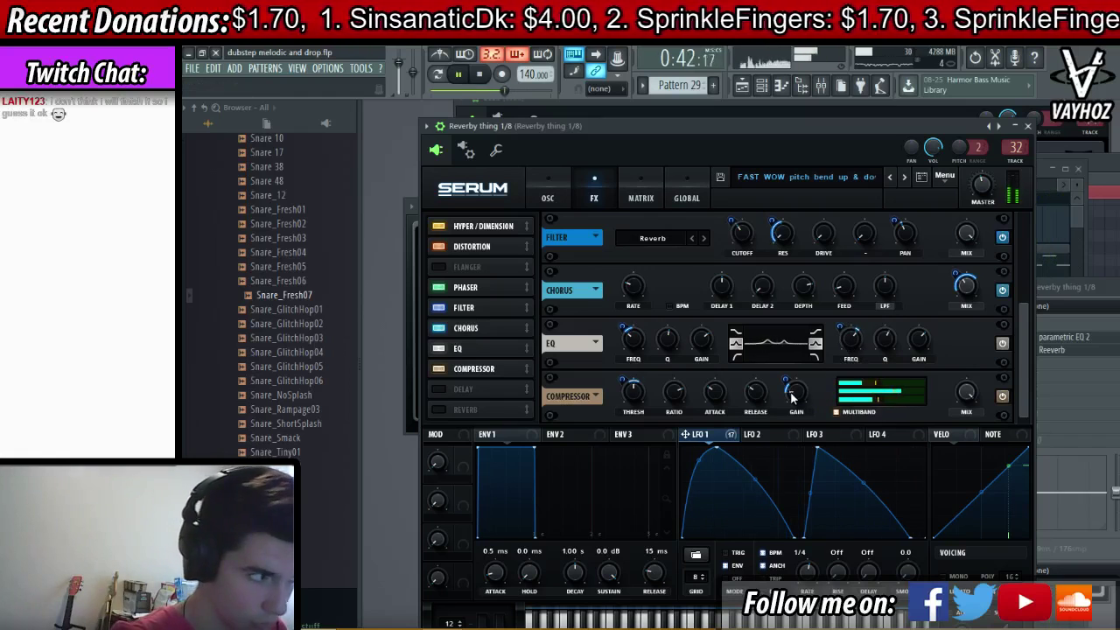
- Adjust the LFO 1 modulation depth on the Serum compressor's threshold and set the master volume to 77%
right_click(628, 385)
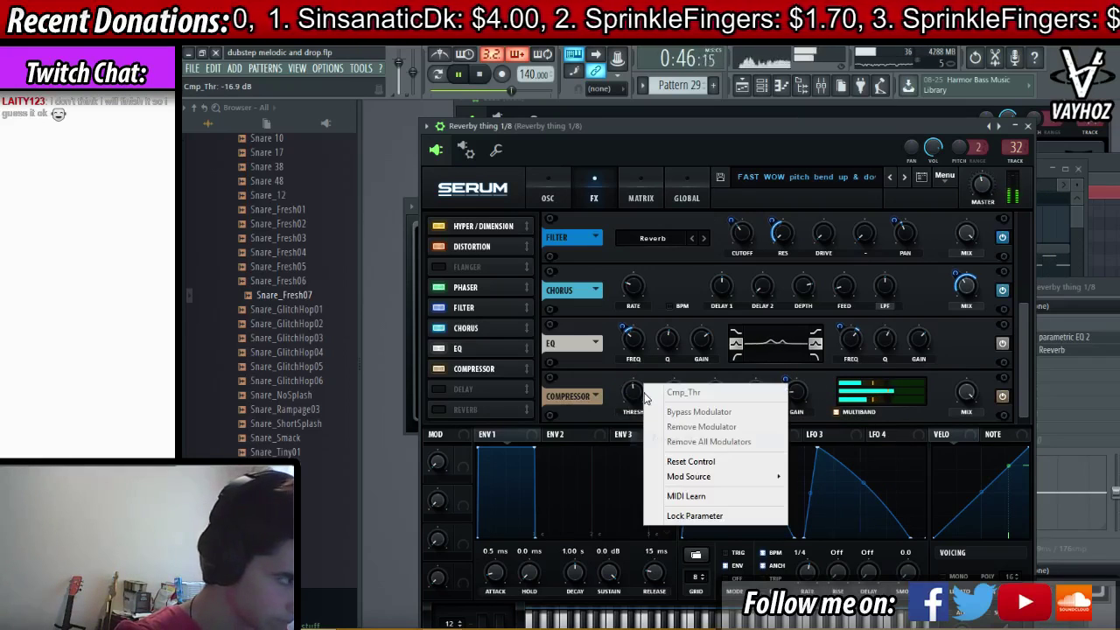
left_click(675, 418)
key("space")
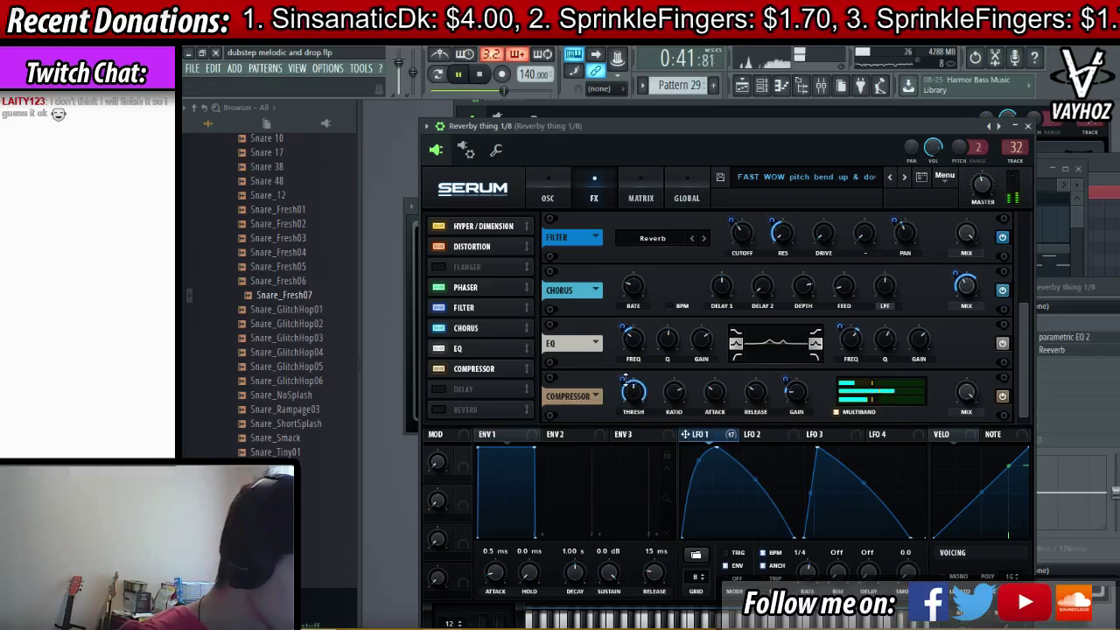
left_click_drag(625, 379, 612, 438)
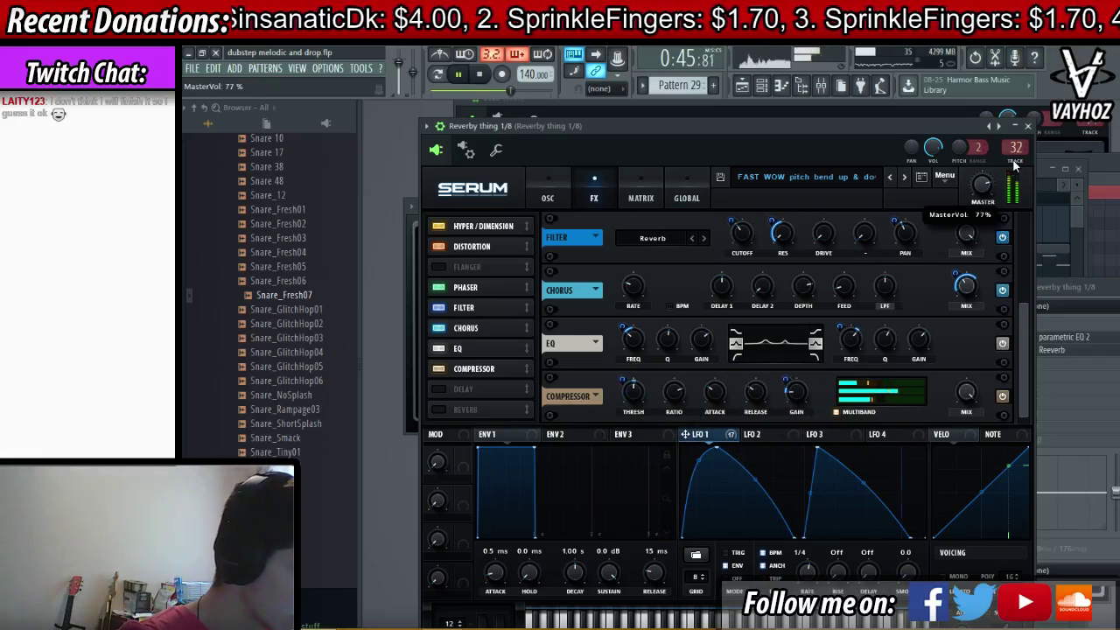
- Enable Serum's delay with a linked left and right time of 4.68 and a 29% mix, and close the synth
left_click(446, 389)
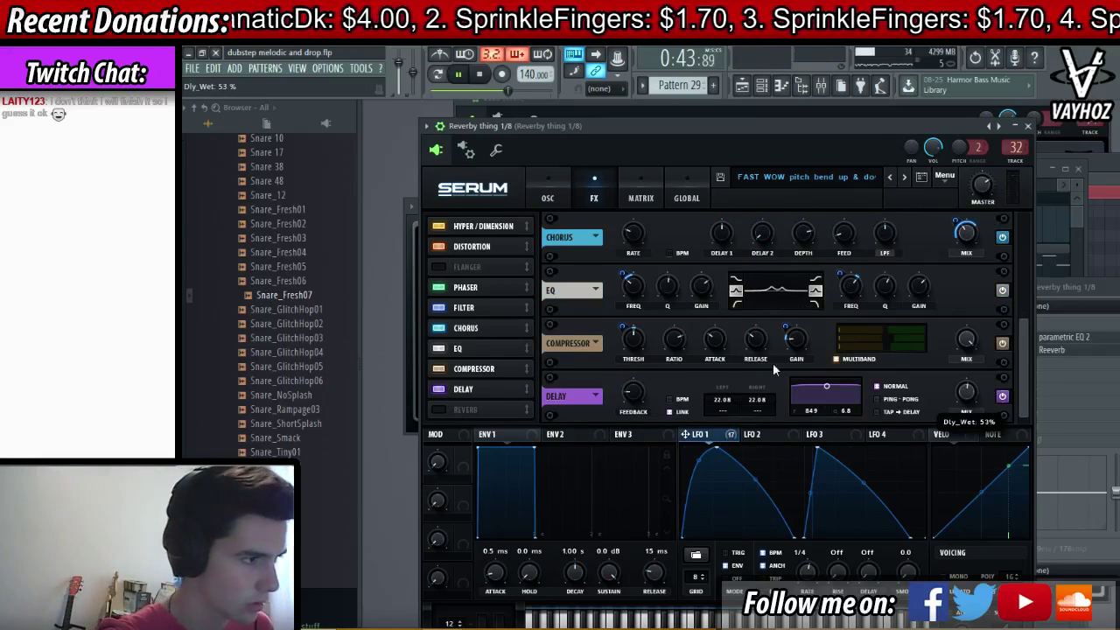
mouse_move(733, 398)
left_mouse_down()
mouse_move(733, 416)
mouse_move(731, 405)
left_mouse_up()
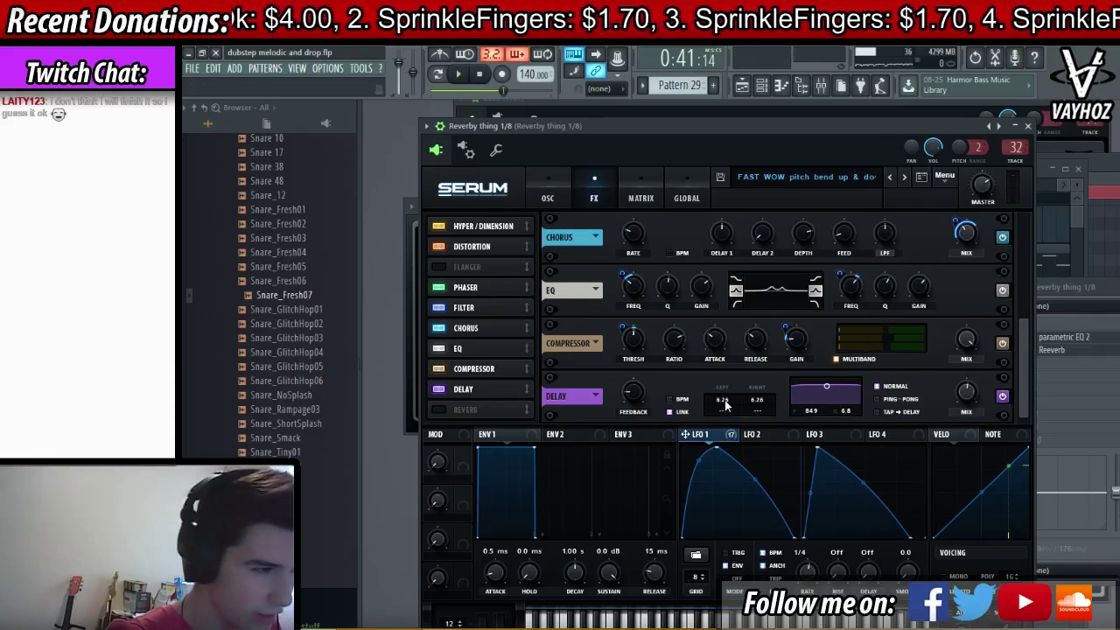
left_click_drag(725, 402, 726, 410)
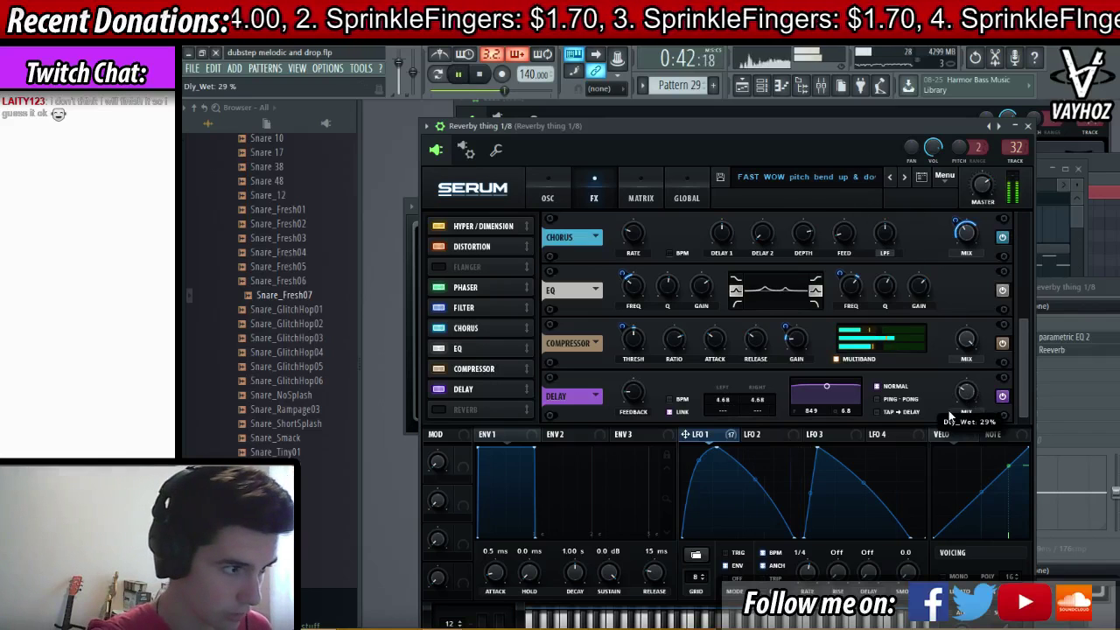
key("Escape")
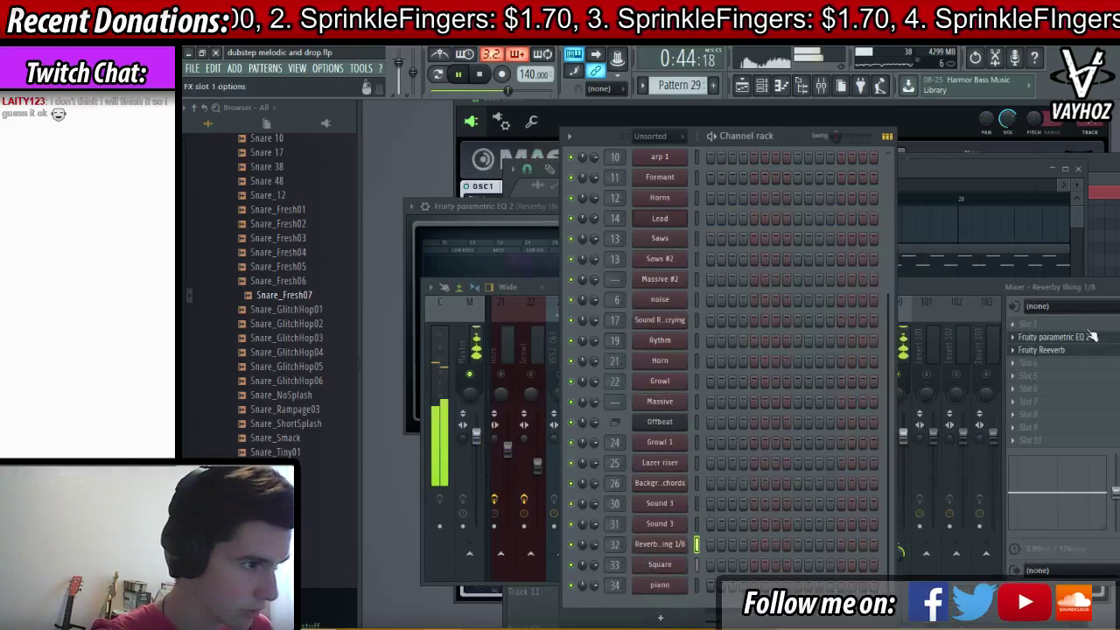
- Boost band 4 of the Reverby thing 1/8 track's parametric EQ by 4.6 dB at 133 Hz
left_click(1099, 348)
left_click(1093, 337)
left_click_drag(526, 316, 498, 301)
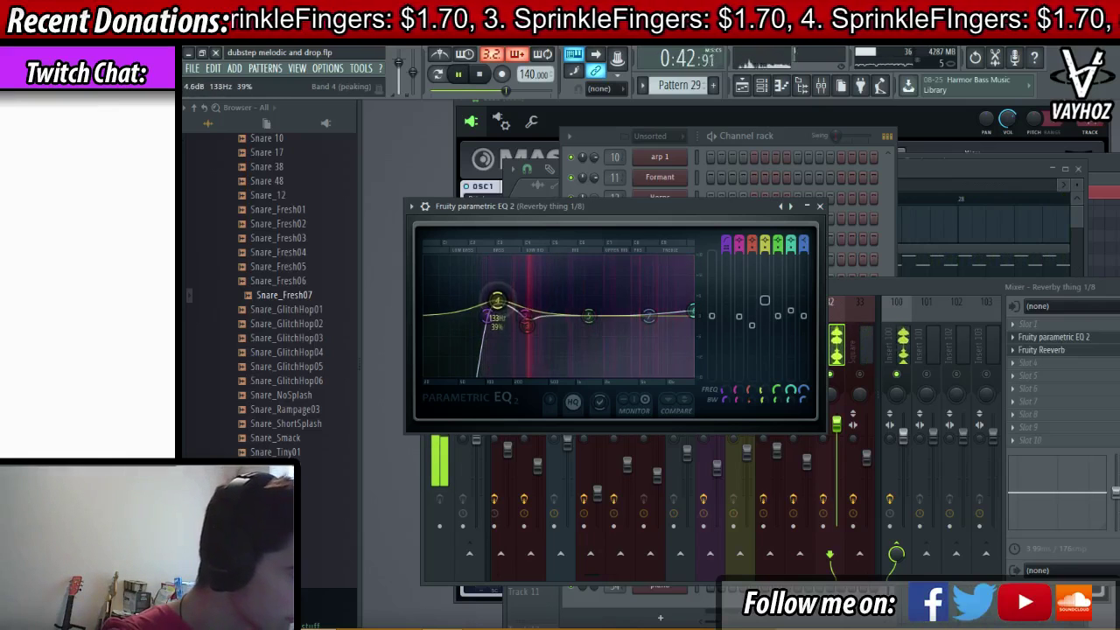
- Insert OTT in the first effect slot of the Reverby thing 1/8 mixer track and set its depth to 40%
left_click(820, 206)
key("space")
left_click(1047, 324)
left_click(909, 519)
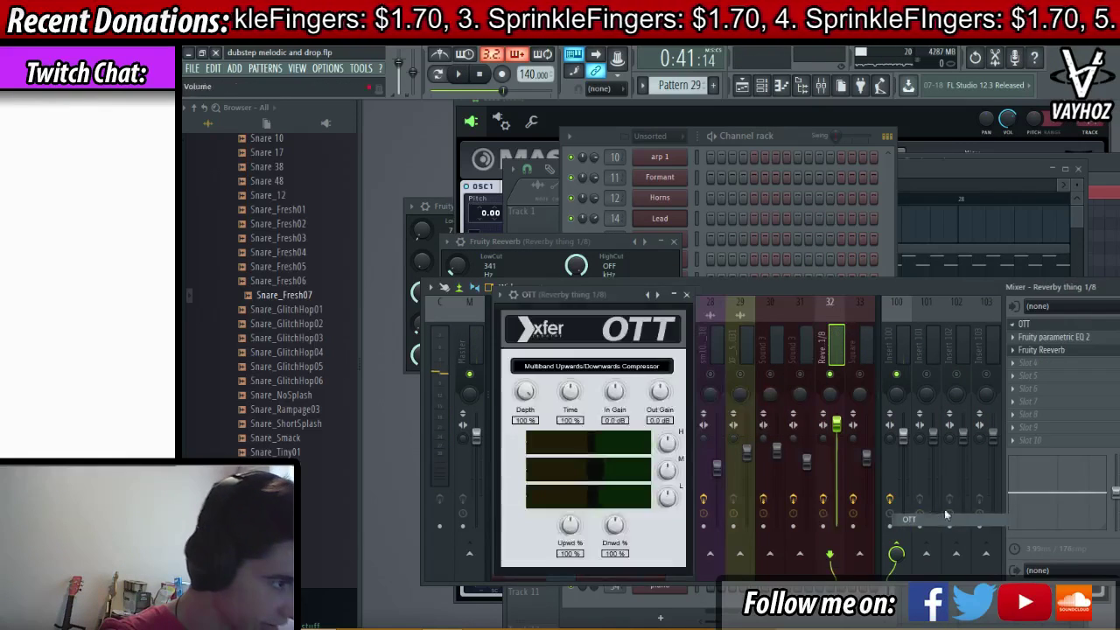
key("space")
left_click_drag(503, 443, 502, 477)
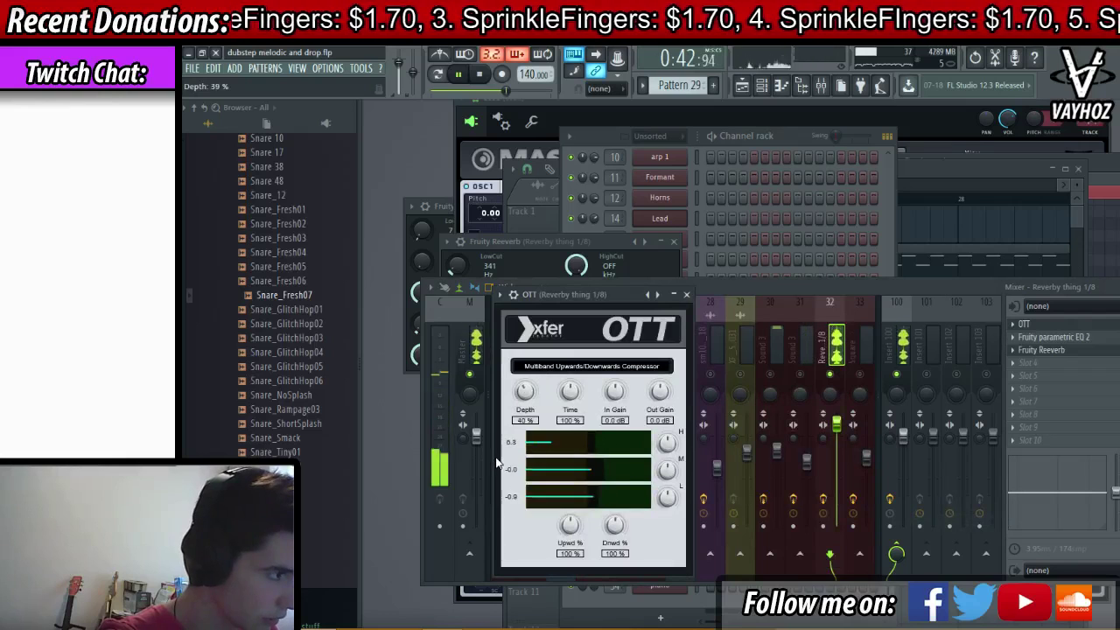
left_click(686, 294)
key("space")
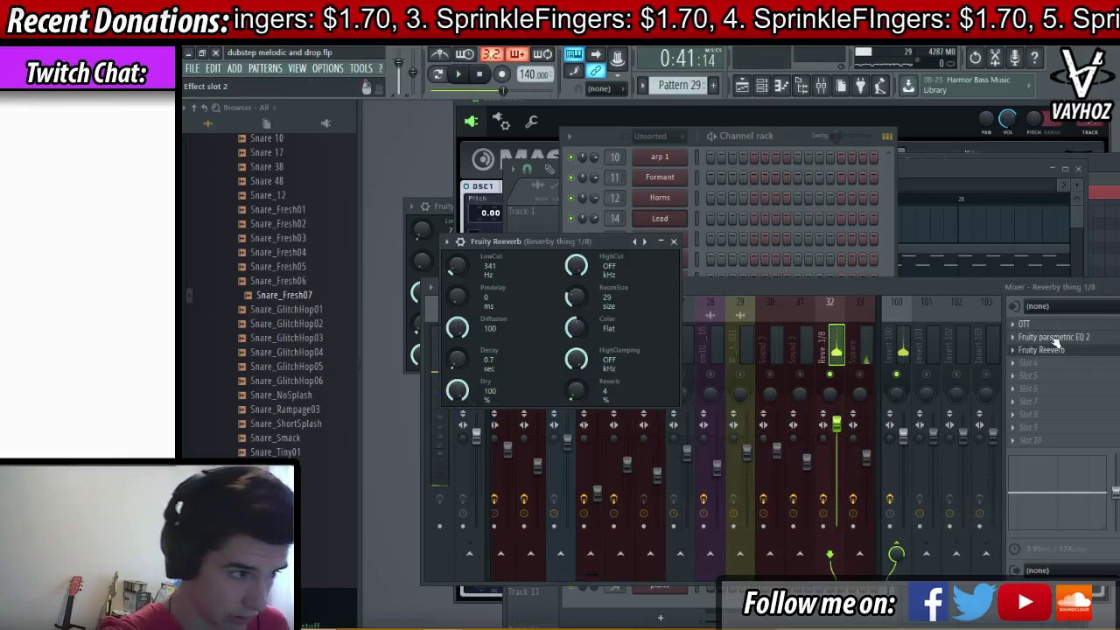
- Play the pattern and examine the LFO 1 shape in the Reverby thing 1/8 channel's Serum patch
left_click(798, 210)
key("space")
left_click(671, 546)
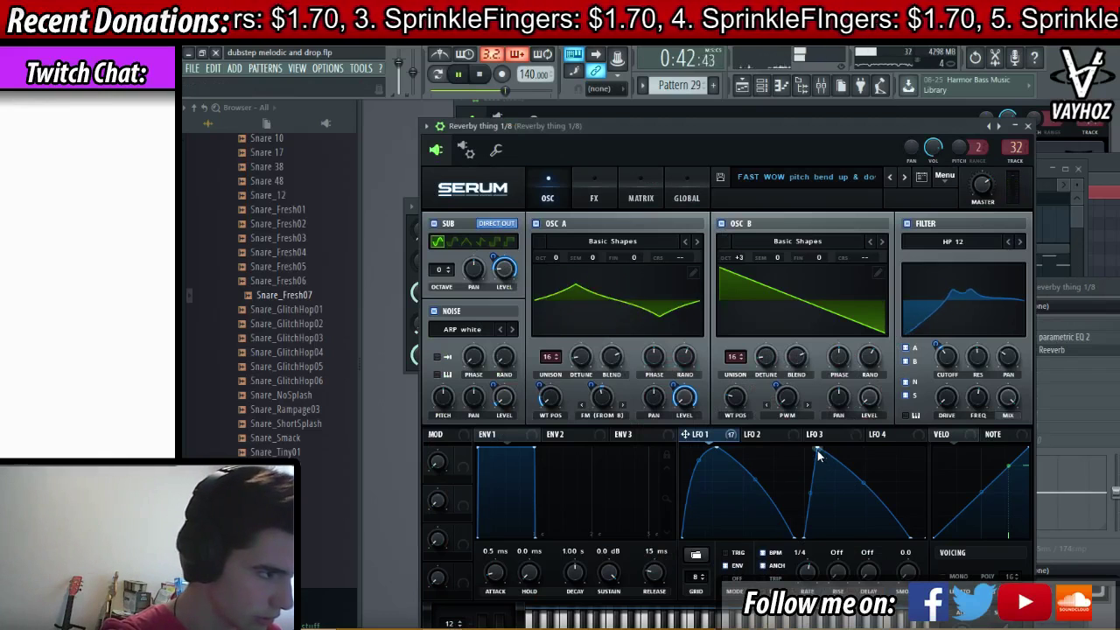
key("Escape")
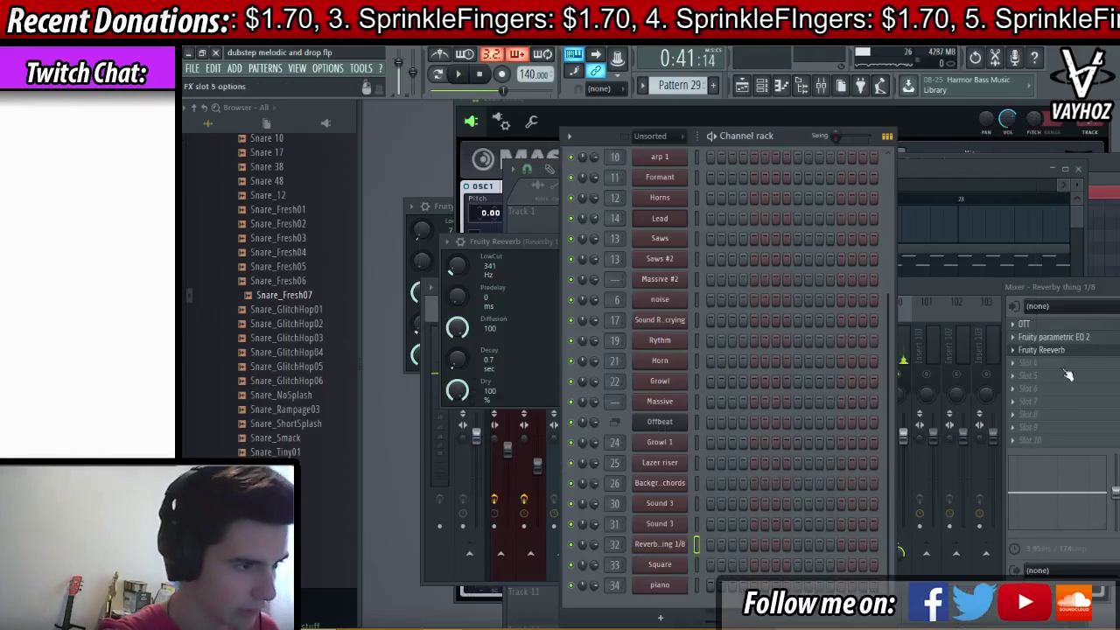
- Open the Fruity Reeverb settings of the Reverby thing 1/8 mixer track
left_click(1112, 337)
left_click(1101, 351)
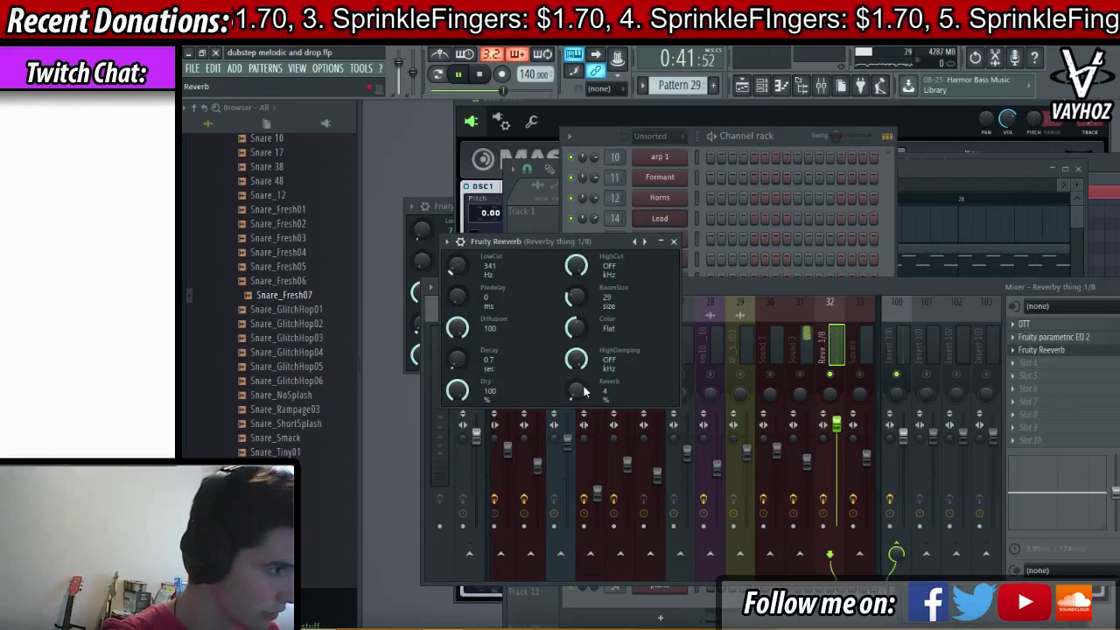
- Fine-tune the Fruity Reeverb level on the Reverby thing 1/8 mixer track and move a band in its Fruity Parametric EQ 2
left_click_drag(582, 384, 583, 391)
left_click(809, 359)
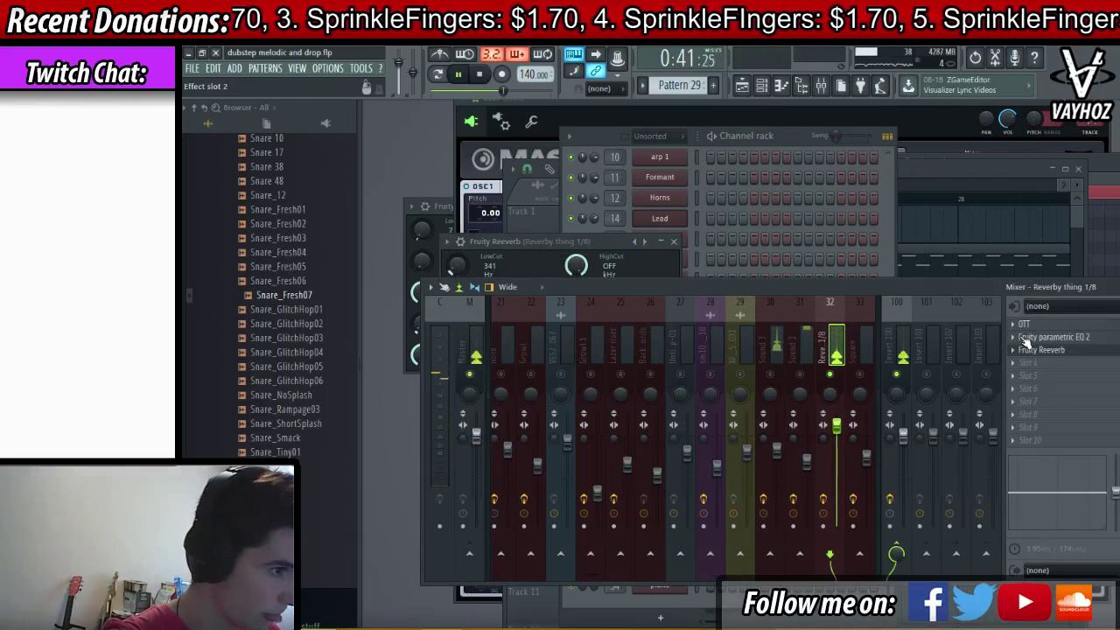
left_click(1054, 337)
left_click_drag(524, 332, 493, 316)
key("Escape")
key("Escape")
key("Escape")
key("space")
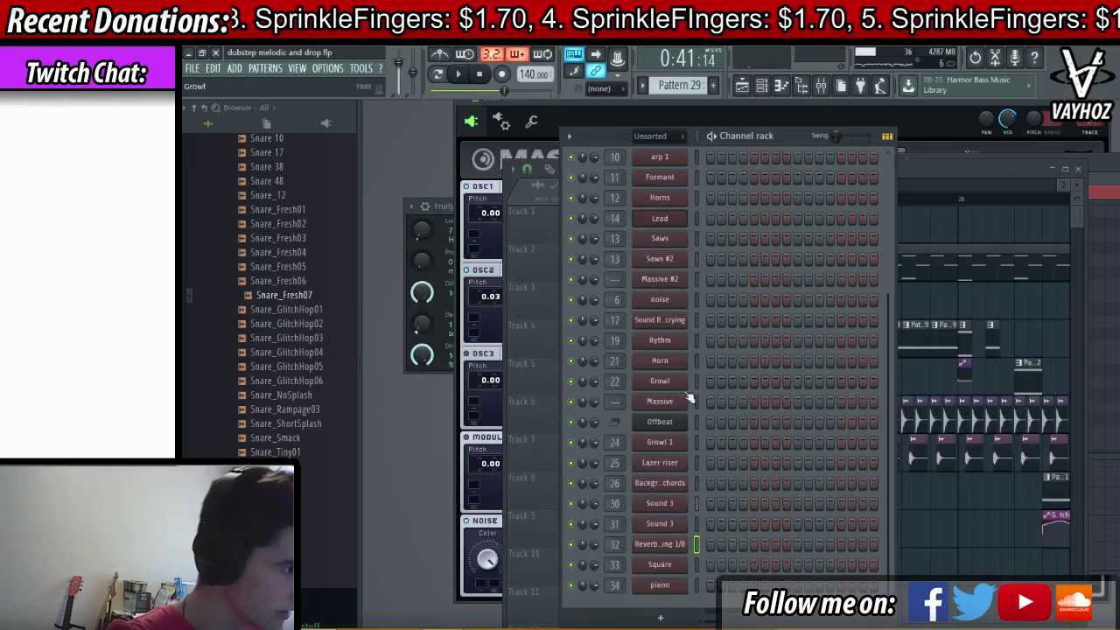
- Open the Reverby thing 1/8 synth, set its sub oscillator shape to saw and turn off the sub's Direct Out
left_click(681, 544)
left_click(484, 242)
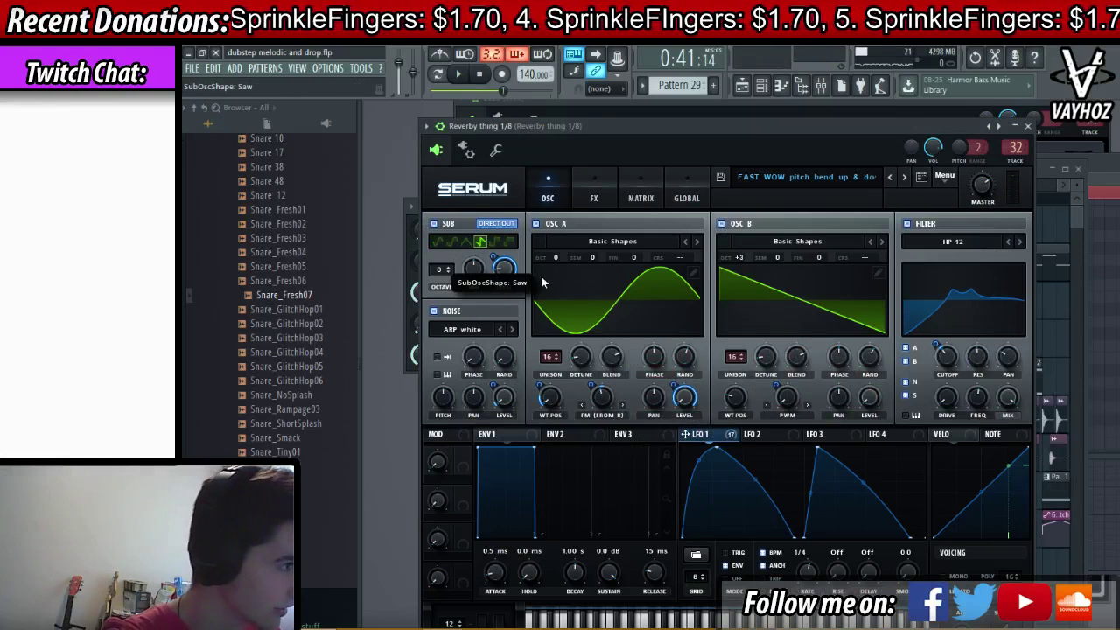
left_click(502, 225)
key("v")
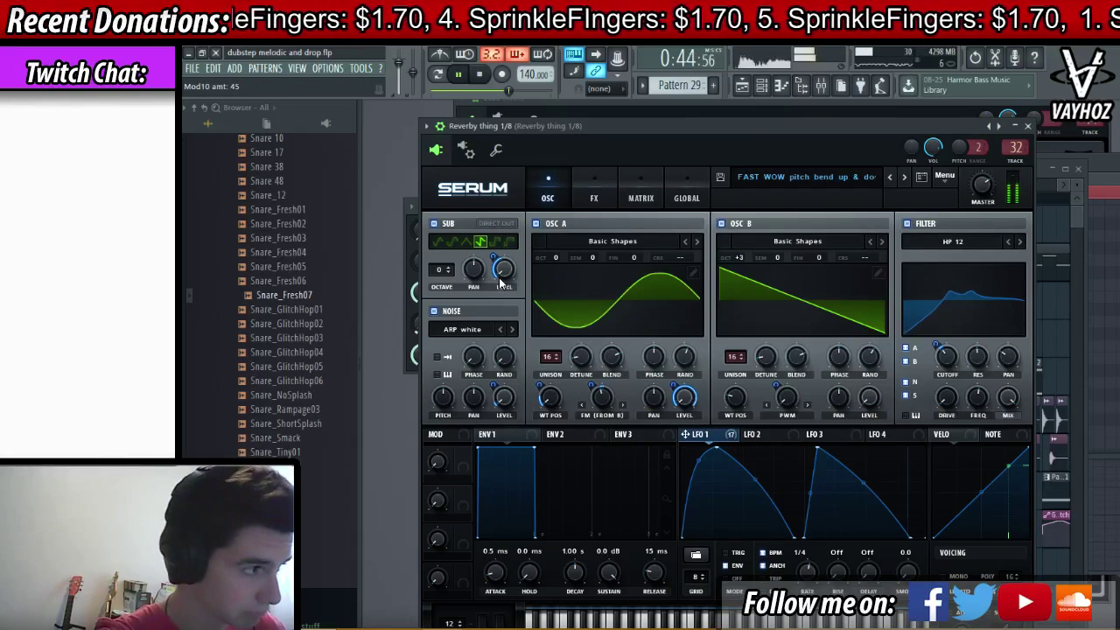
- Reduce LFO 1's modulation of the sub oscillator level to 10 while checking the sound against the mixer
mouse_move(498, 265)
left_mouse_down()
mouse_move(496, 274)
mouse_move(496, 265)
left_mouse_up()
key("F9")
key("space")
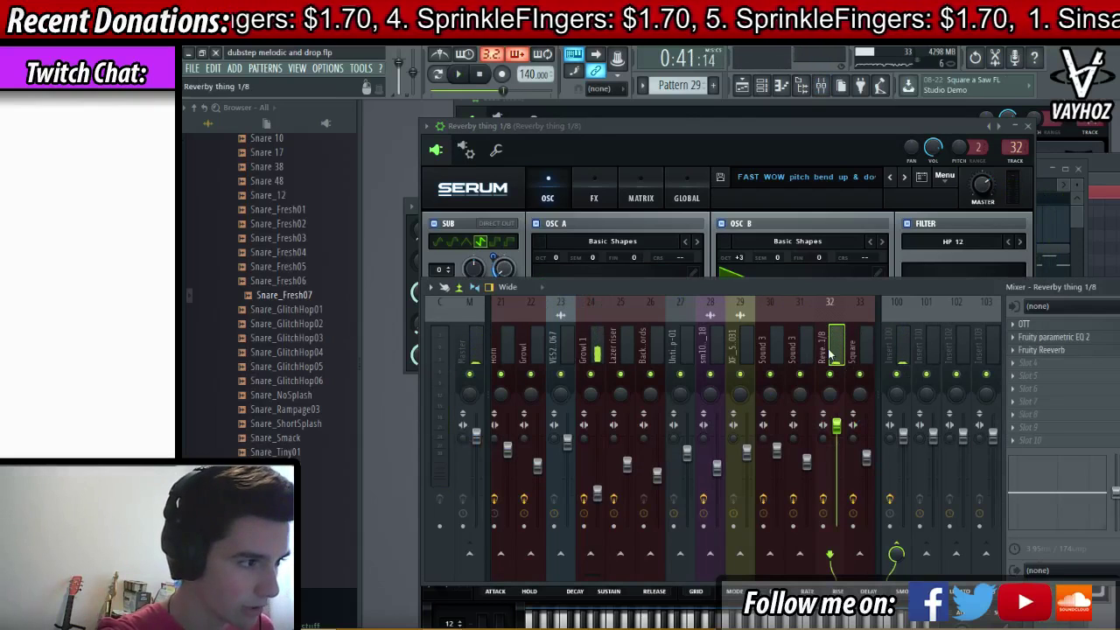
key("space")
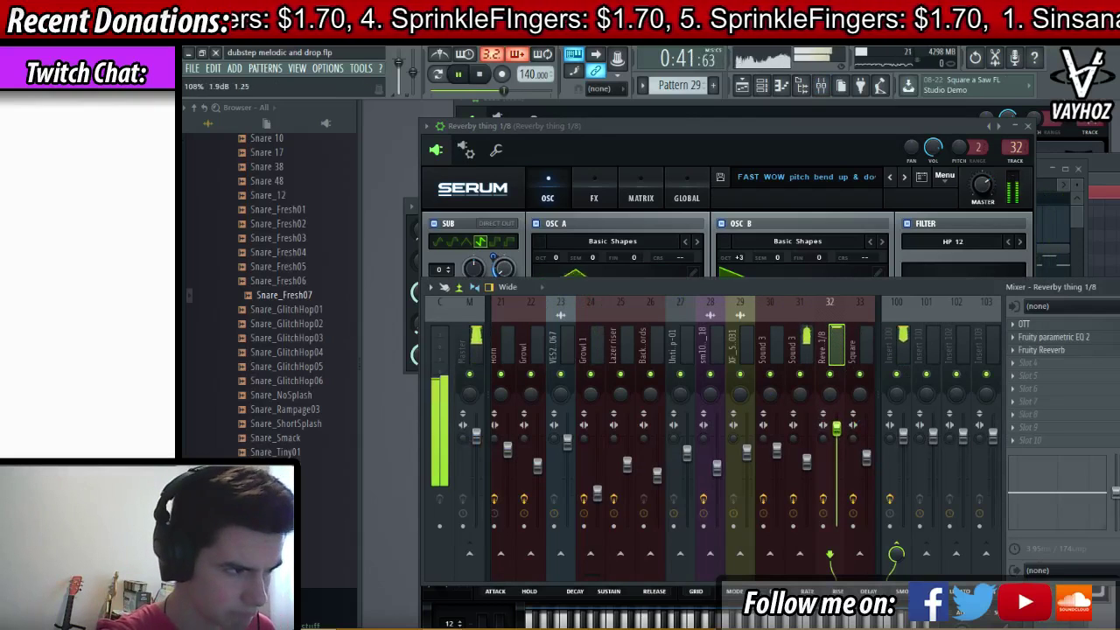
left_click(584, 161)
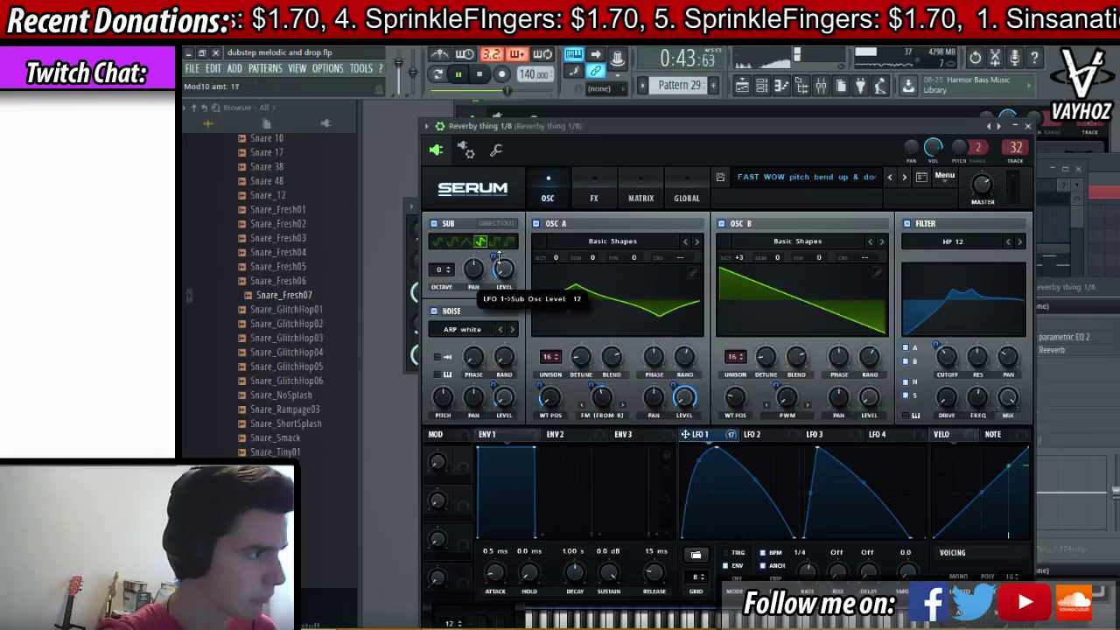
left_click_drag(495, 261, 495, 259)
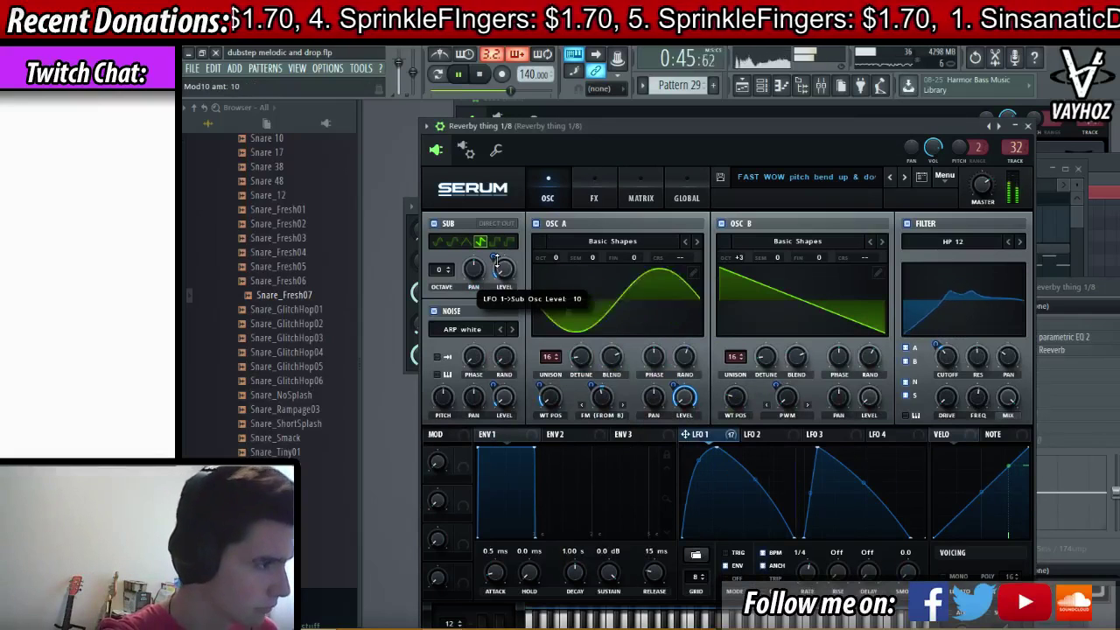
left_click(1028, 126)
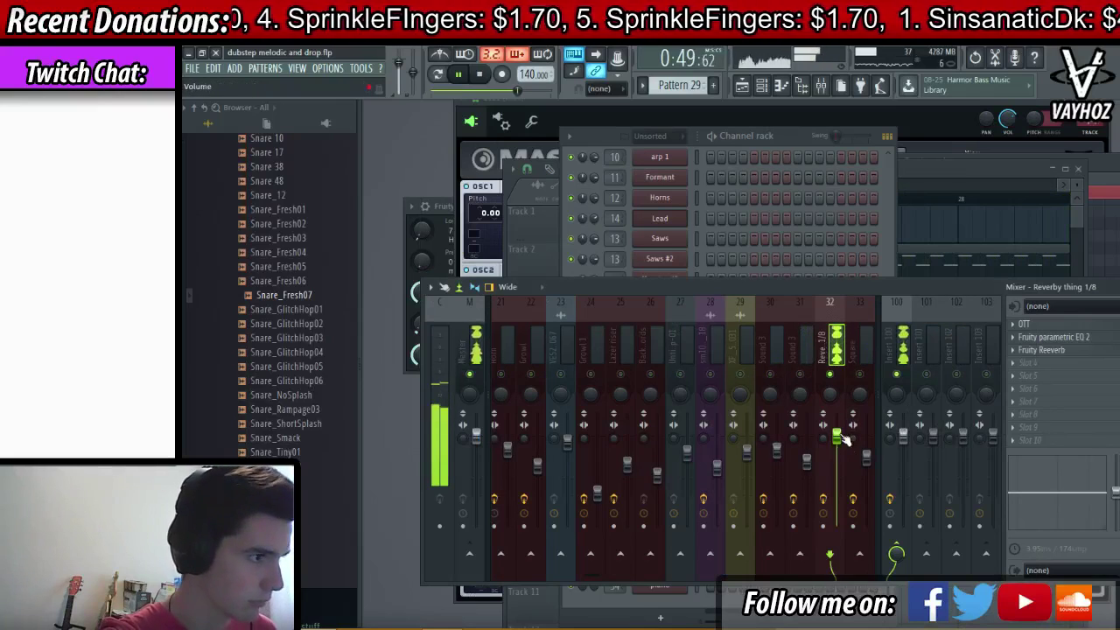
- Reopen the Reverby thing 1/8 synth and move the end point of LFO 1's curve slightly earlier
key("space")
left_click(800, 136)
left_click(665, 546)
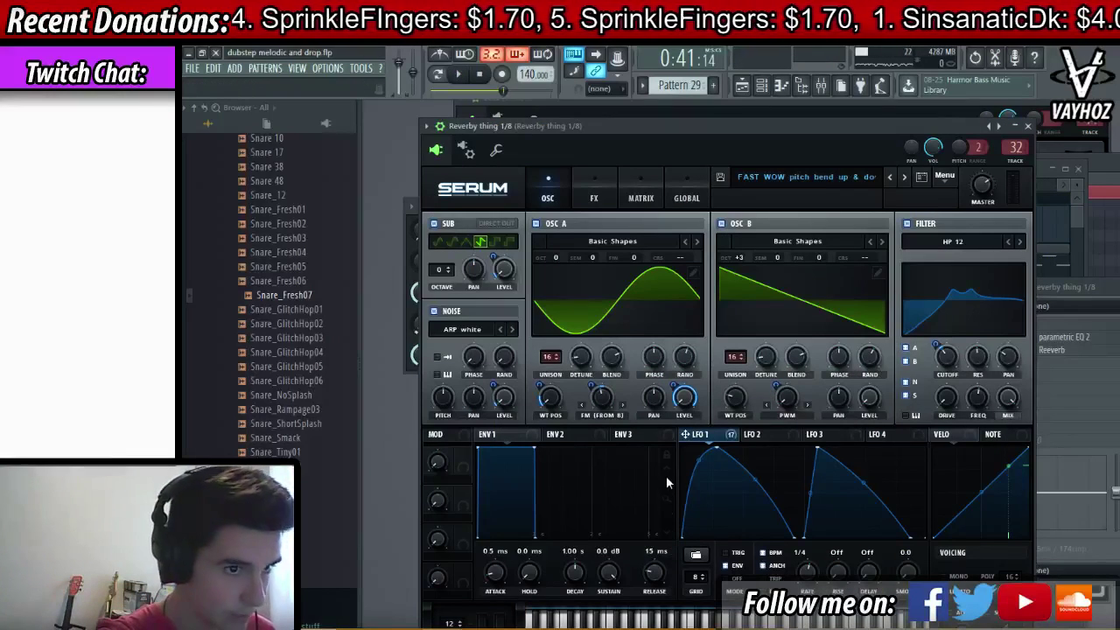
key("b")
left_click_drag(795, 537, 790, 538)
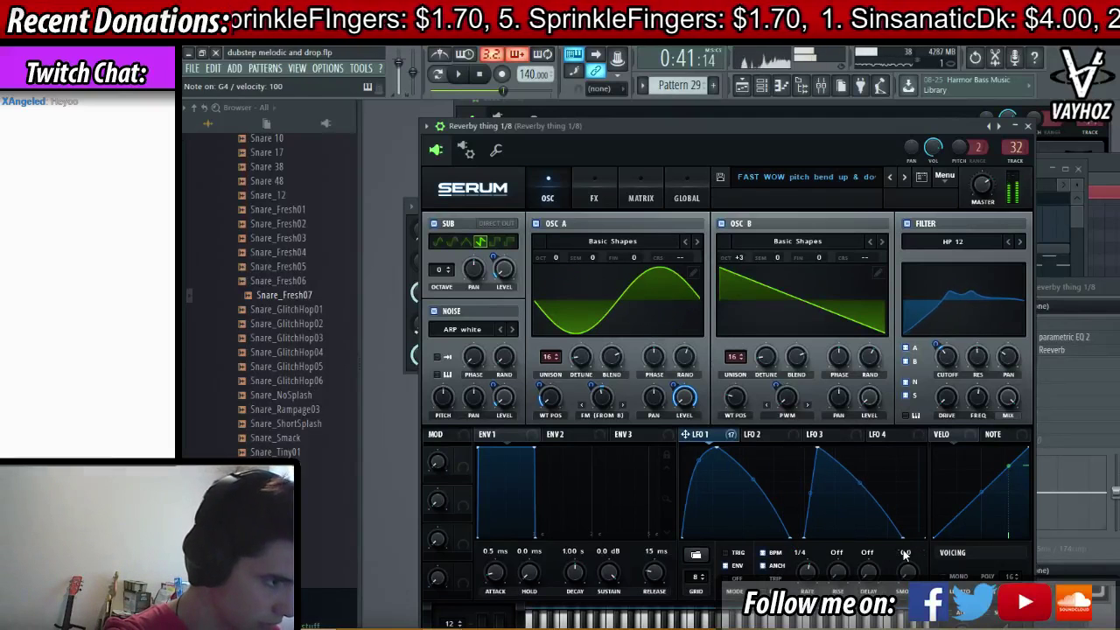
- Load Fruity Delay 2 into effect slot 5 of the Reverby thing 1/8 mixer track and audition it
key("space")
left_click(1072, 303)
left_click(1072, 302)
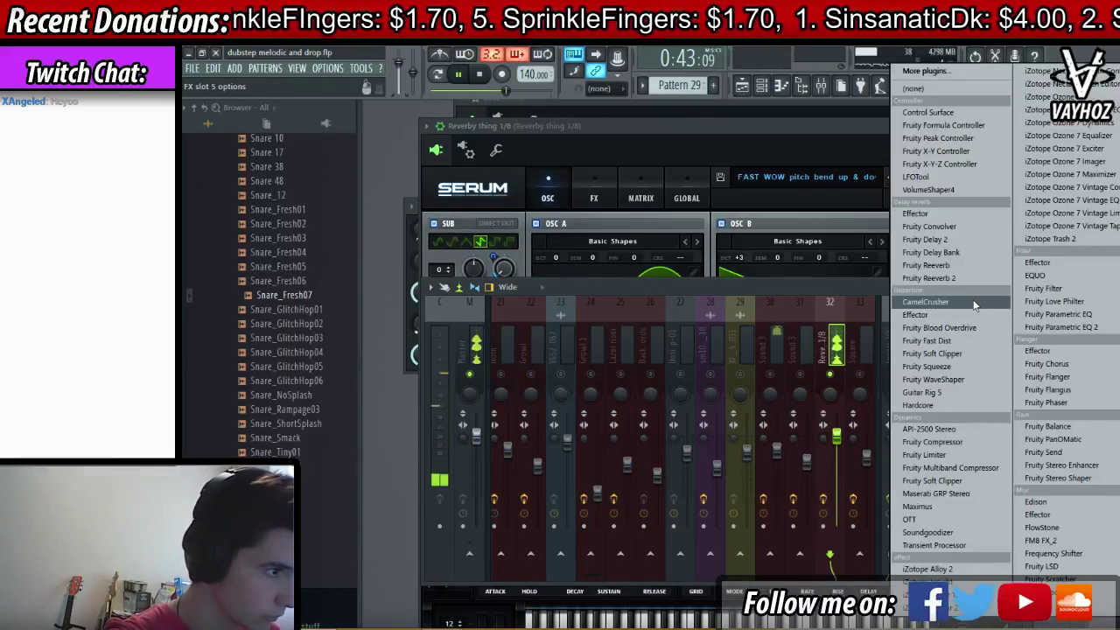
left_click(971, 239)
key("space")
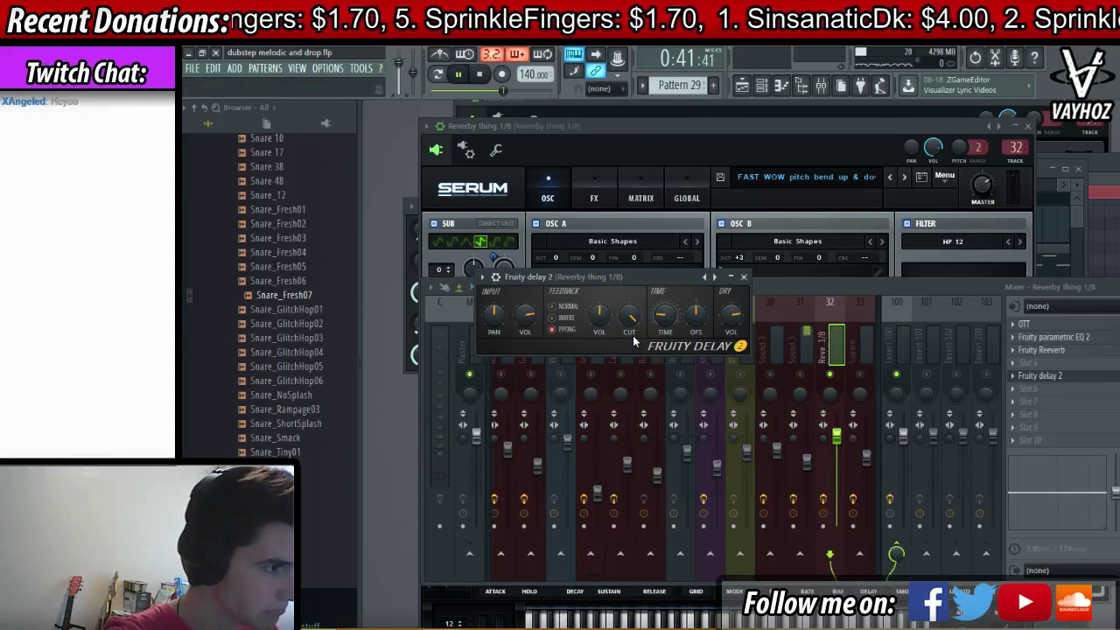
key("q")
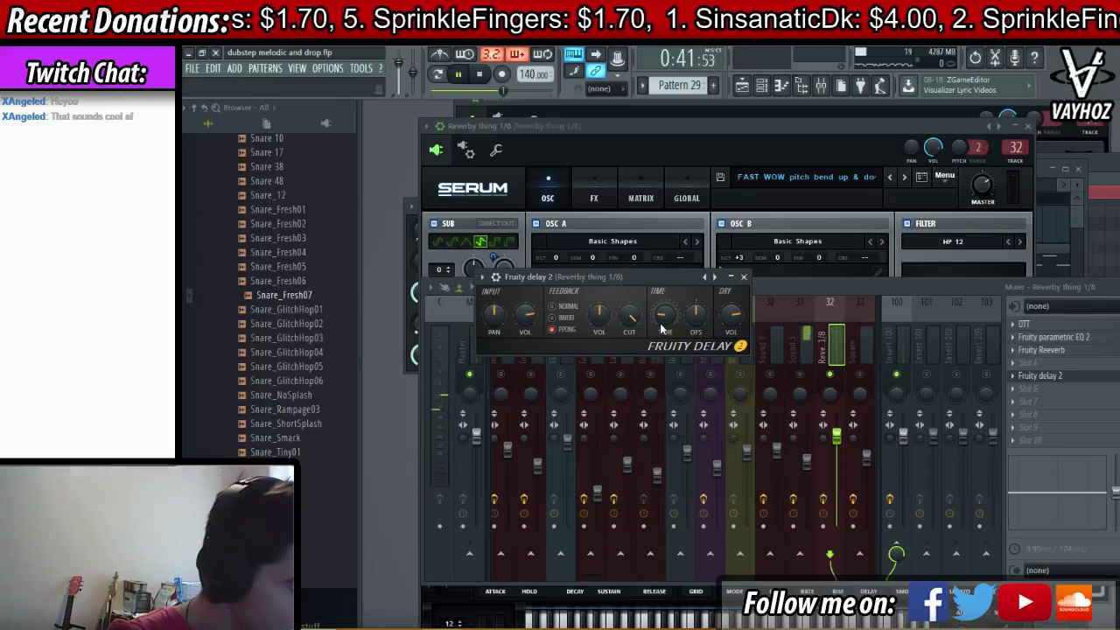
key("space")
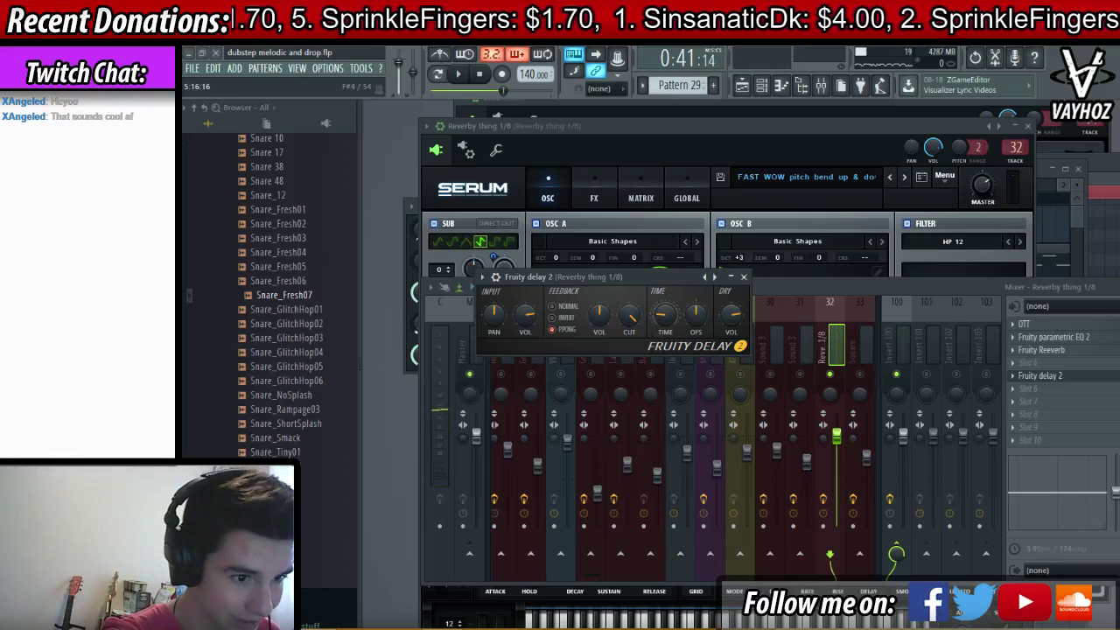
- Try different step-based delay times and a lower feedback cutoff in Fruity Delay 2 during playback
left_click_drag(665, 287, 893, 244)
key("space")
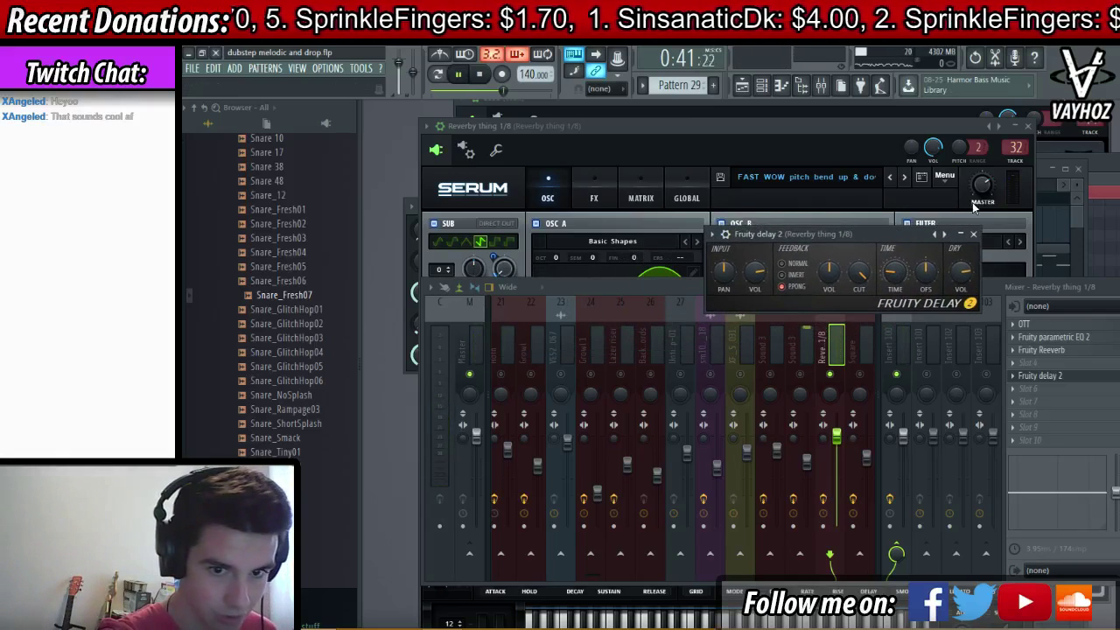
right_click(910, 275)
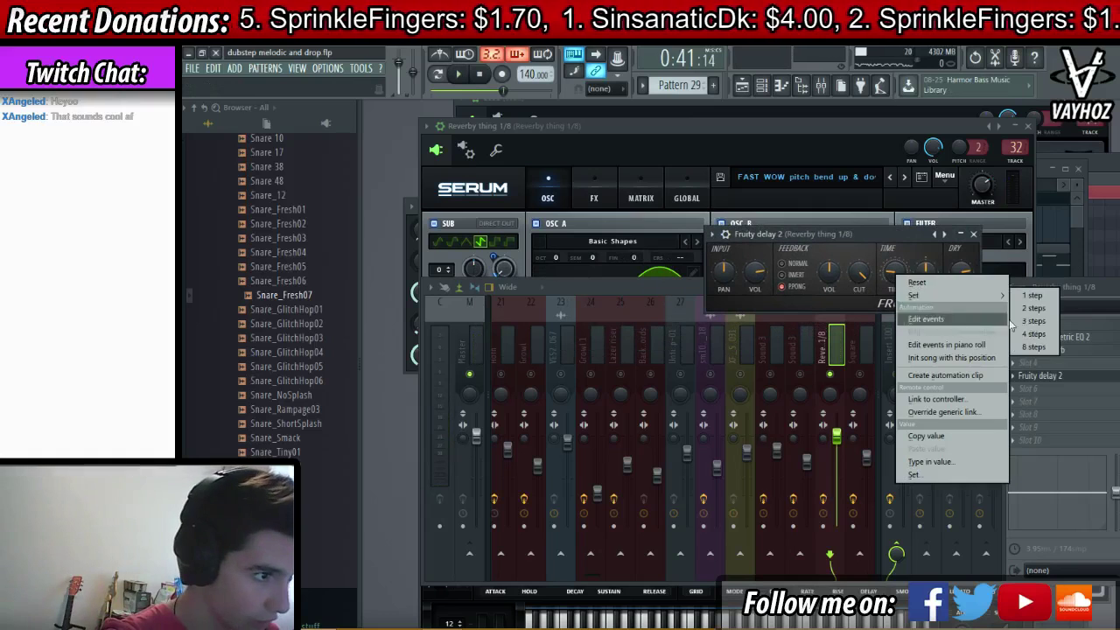
key("space")
key("space")
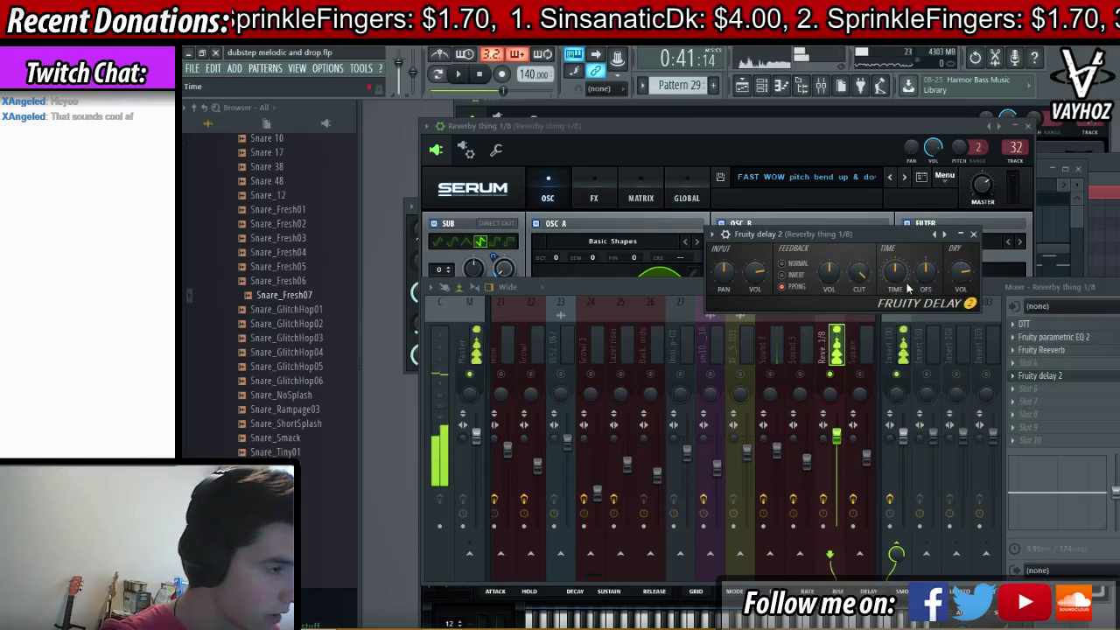
right_click(894, 290)
key("space")
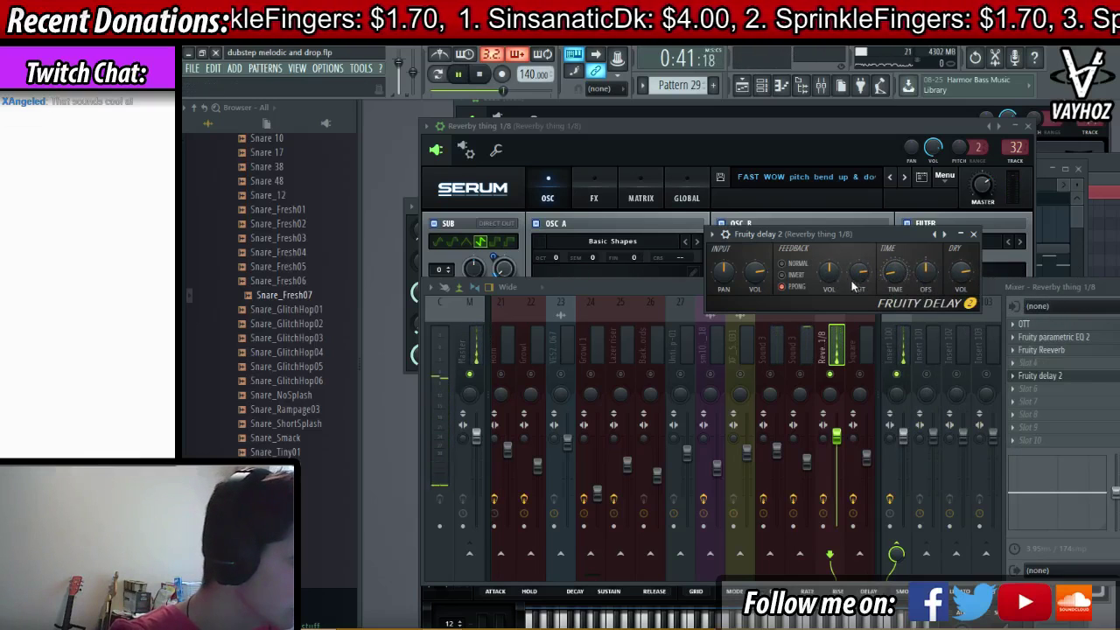
- Try a lower feedback volume and a changed dry level in Fruity Delay 2, with the slot's mix level around 43%
key("space")
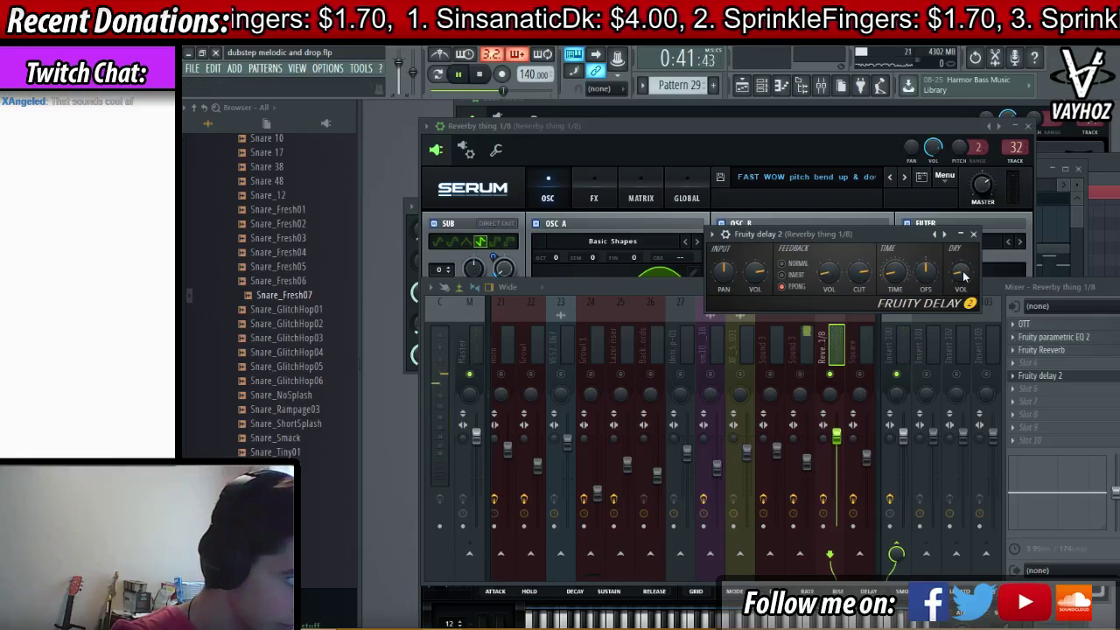
key("space")
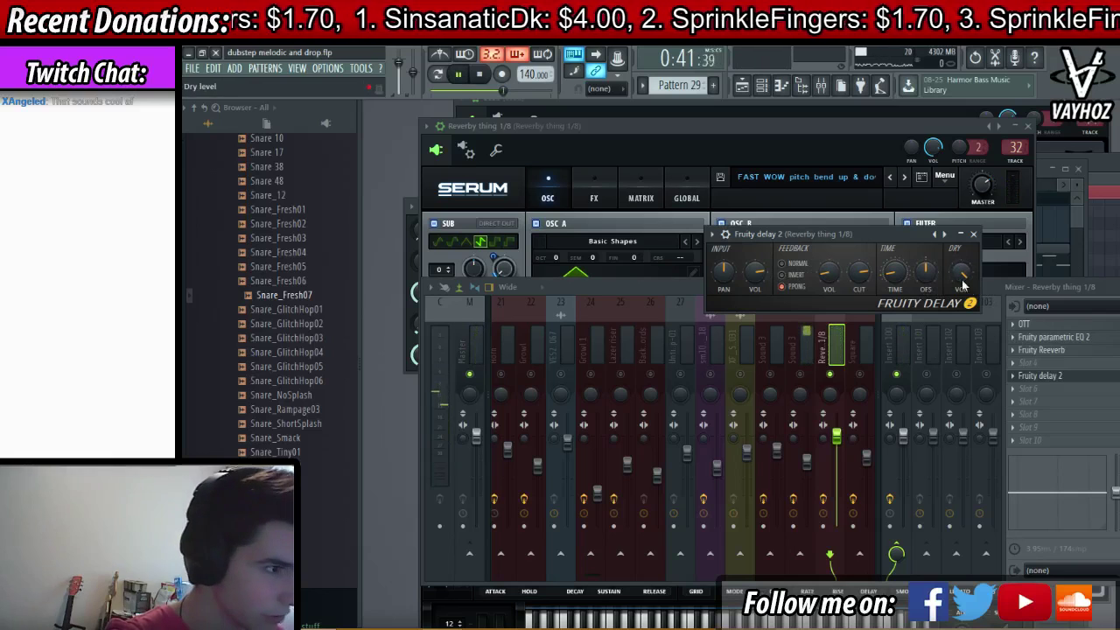
key("space")
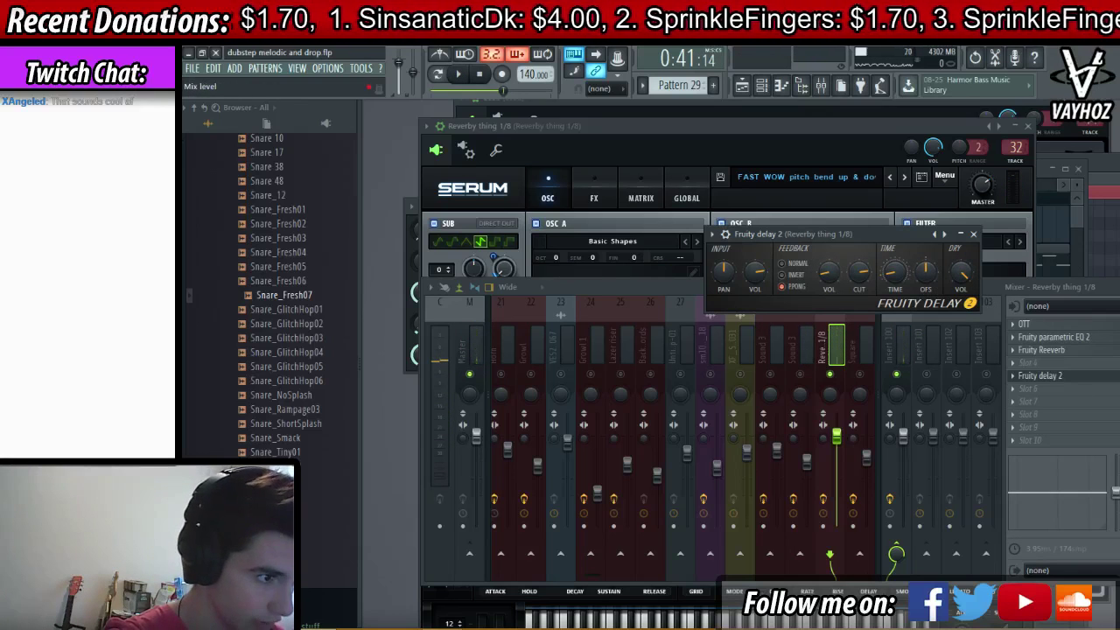
key("space")
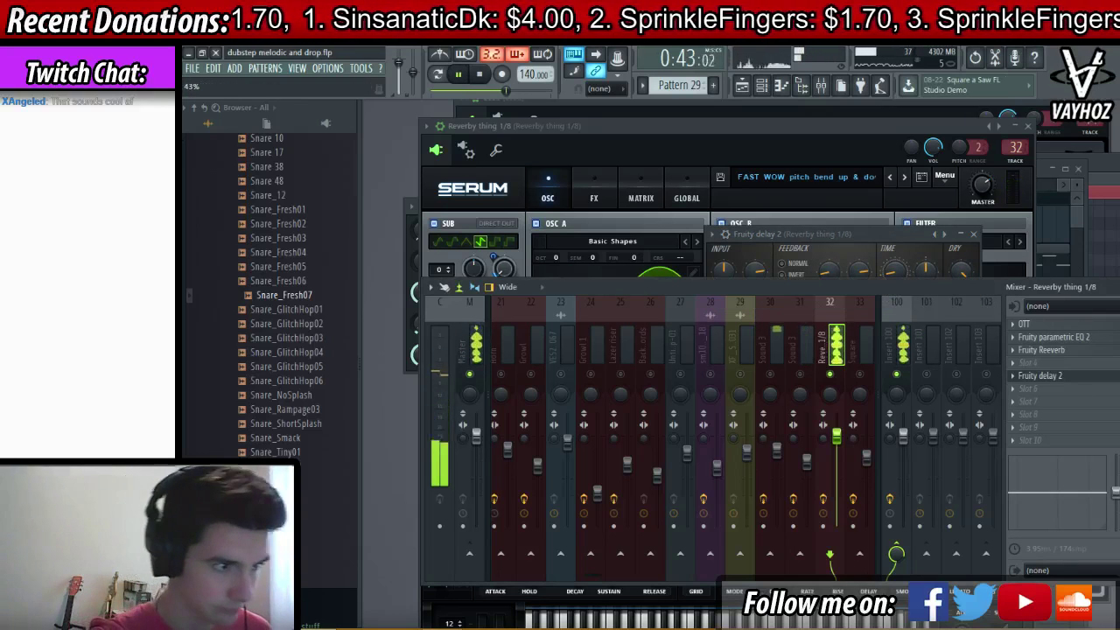
key("space")
key("space")
double_click(1085, 378)
key("space")
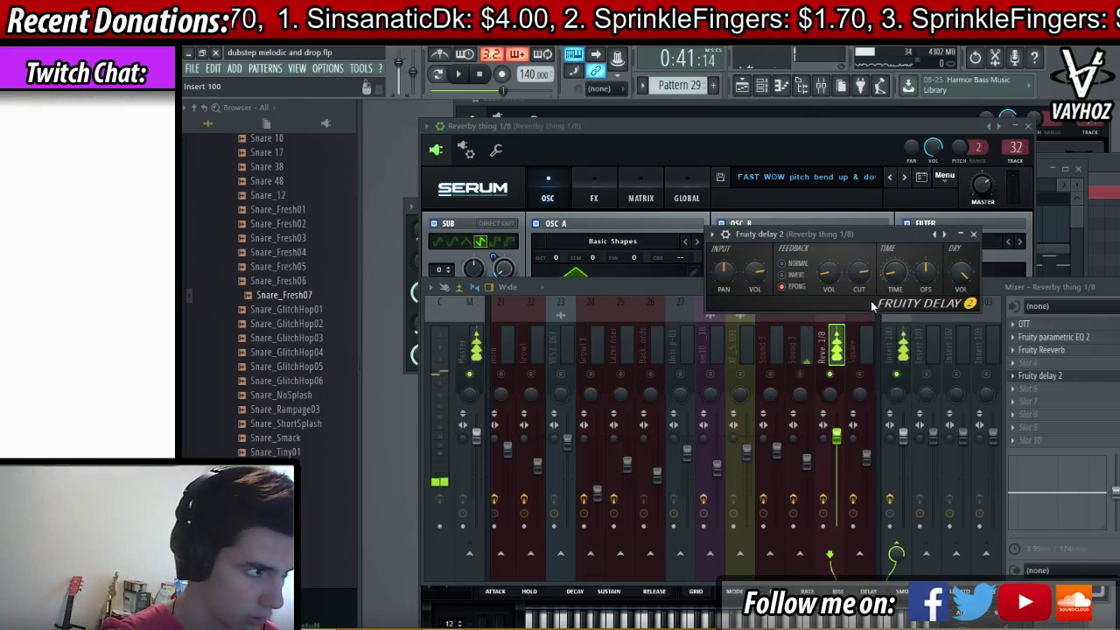
- Remove Fruity Delay 2 from effect slot 5 of the Reverby thing 1/8 mixer track
left_click(1014, 376)
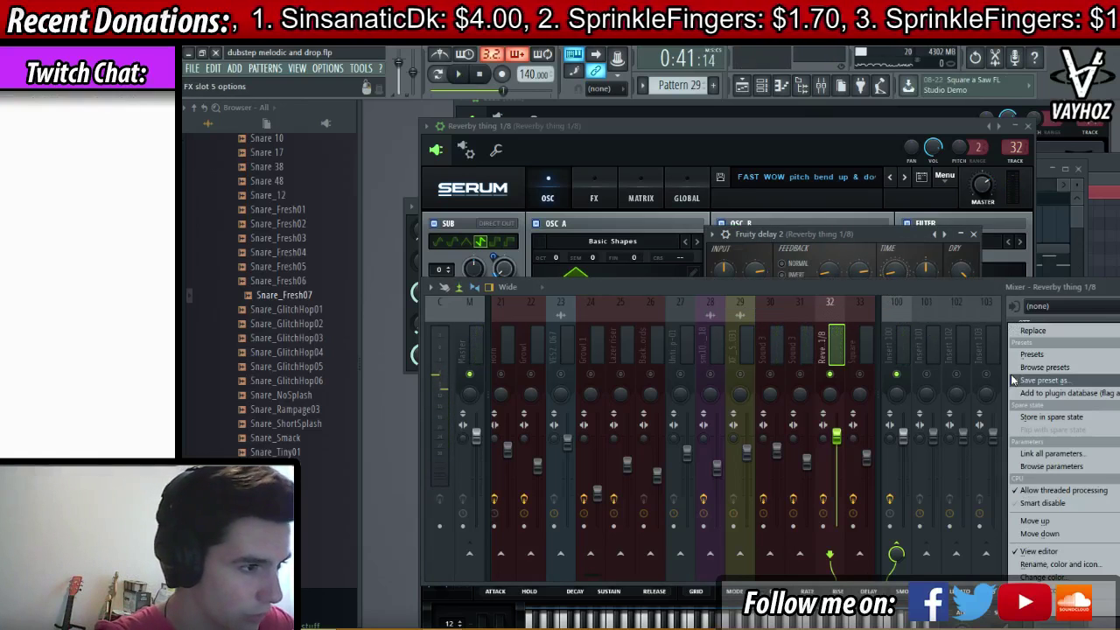
left_click(1061, 329)
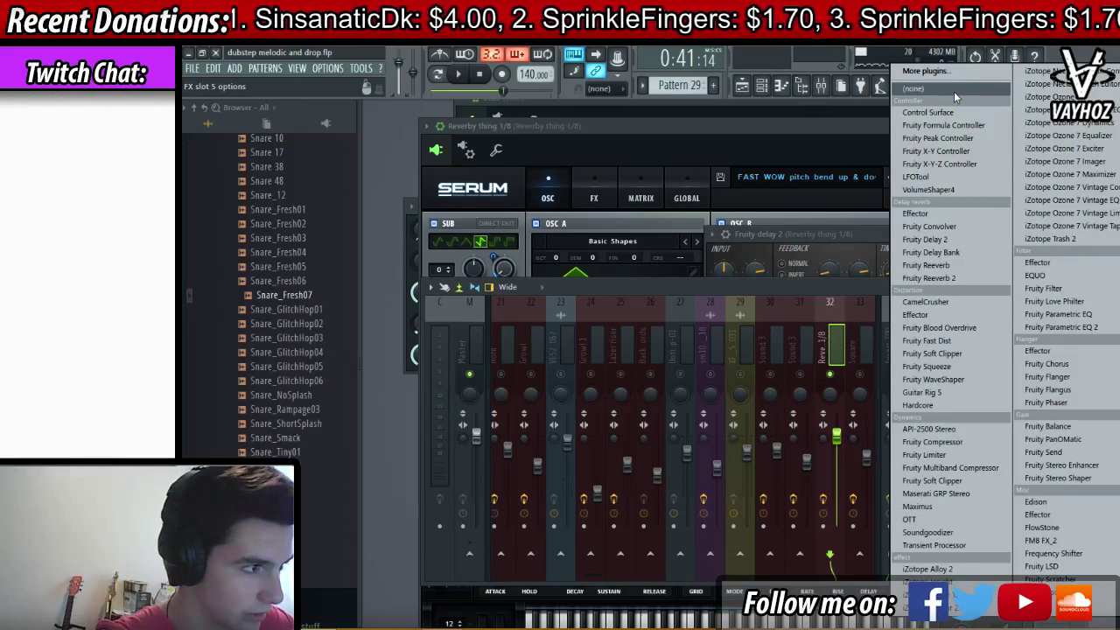
left_click(953, 91)
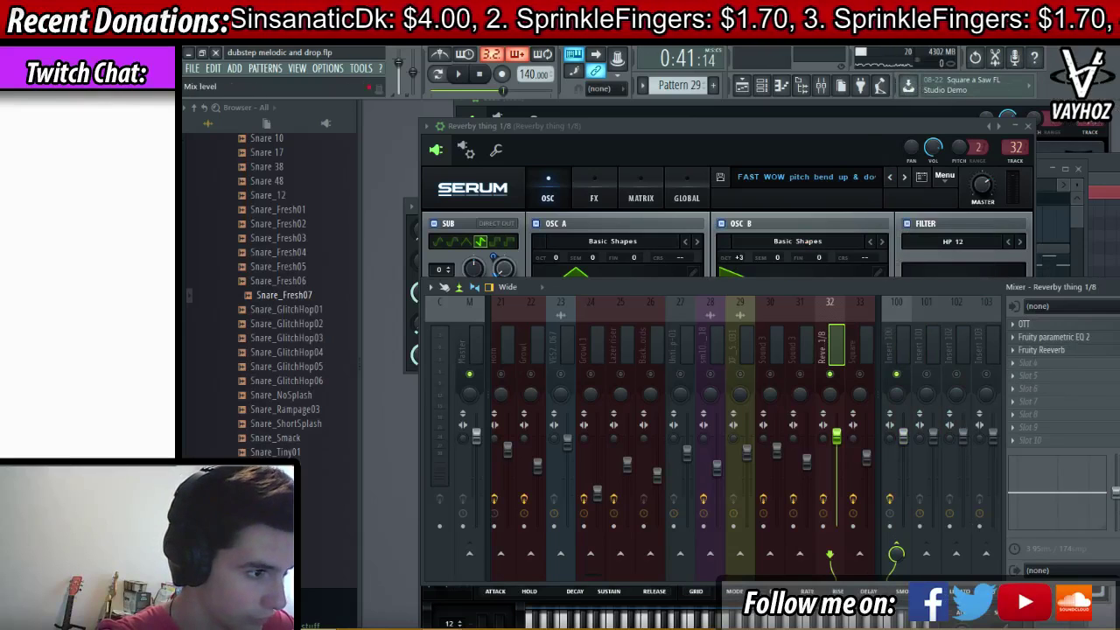
- Load SerumFX into effect slot 4 of the Reverby thing 1/8 mixer track and enable its Delay module
left_click(1028, 362)
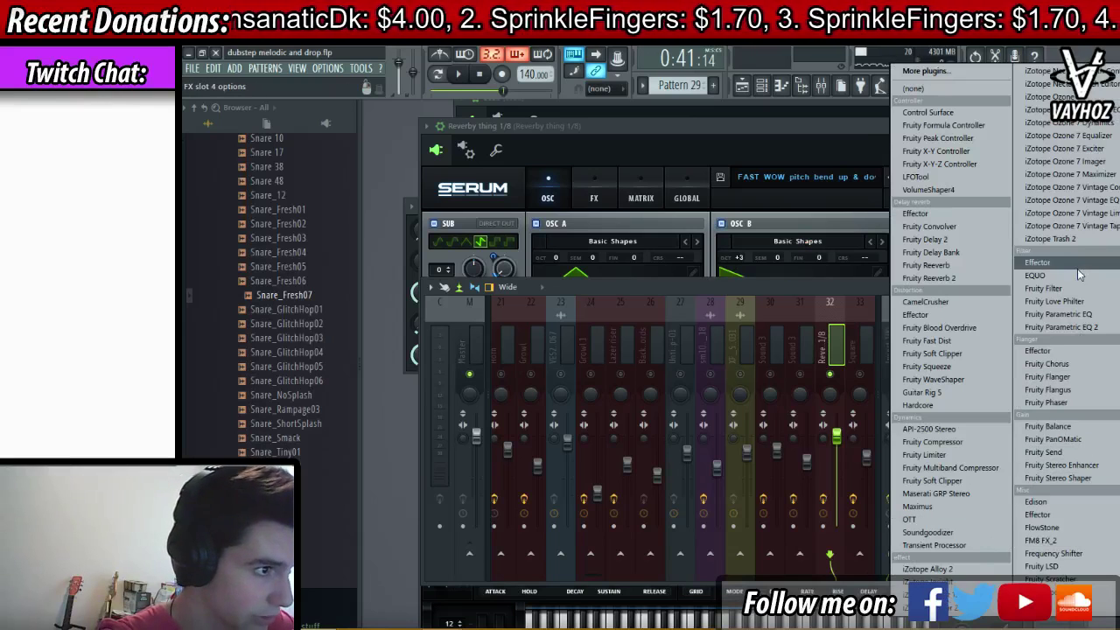
left_click(1117, 350)
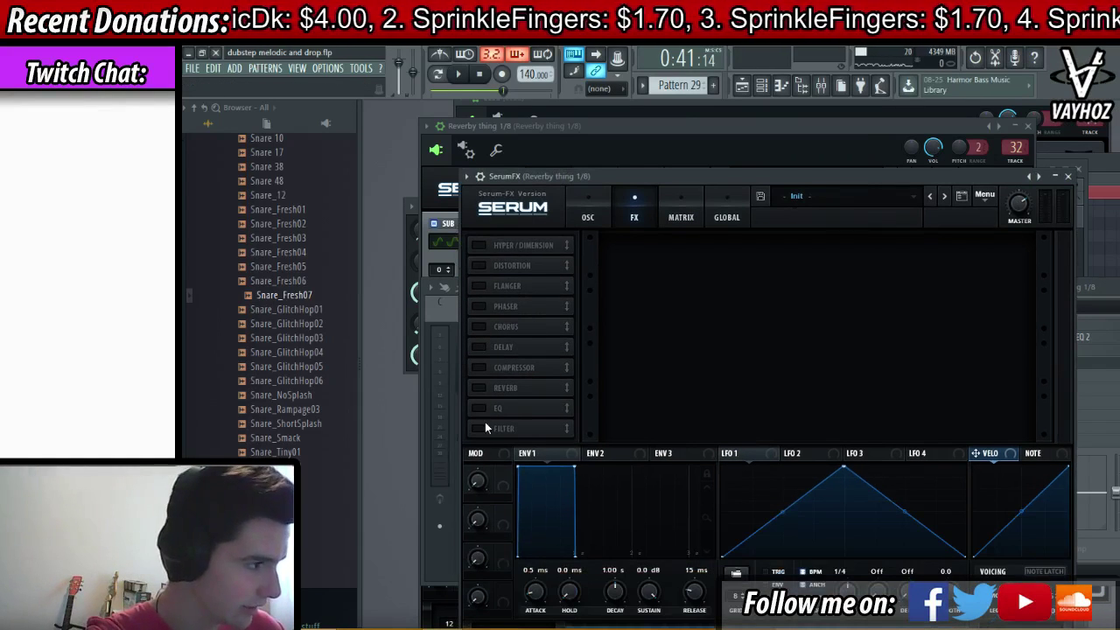
left_click(478, 346)
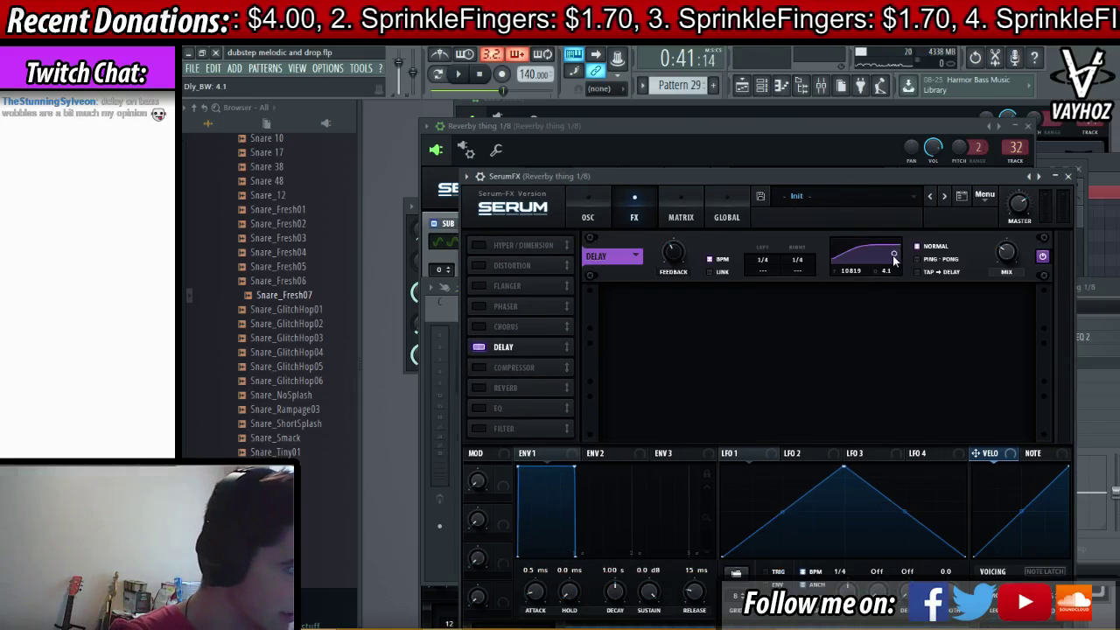
- Set the SerumFX delay filter to frequency 8387 and bandwidth 3.2, with the left delay time at 1/8
left_click_drag(889, 265, 892, 265)
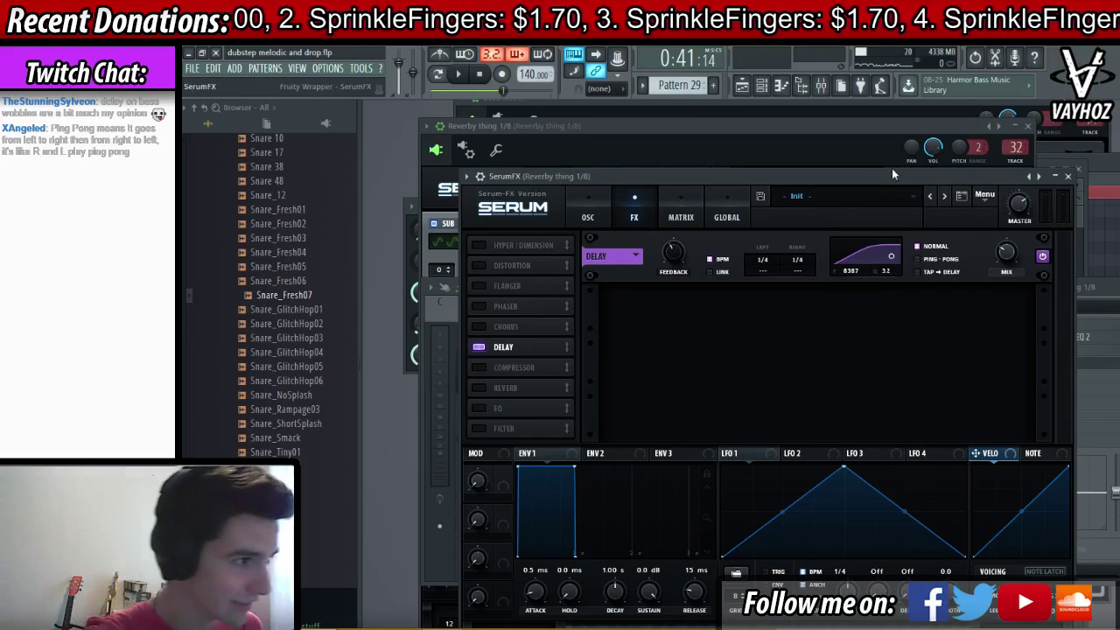
left_click_drag(883, 175, 878, 138)
key("space")
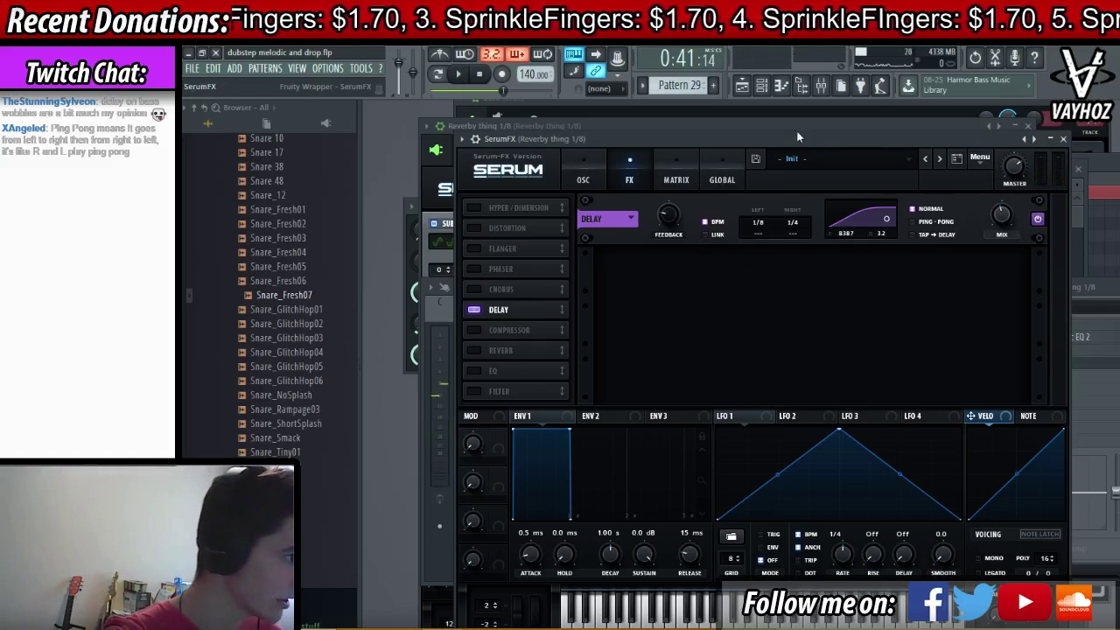
- Enable Hyper/Dimension and Chorus in SerumFX, lowering the chorus mix and depth and setting the hyper mix to 6%
left_click(473, 207)
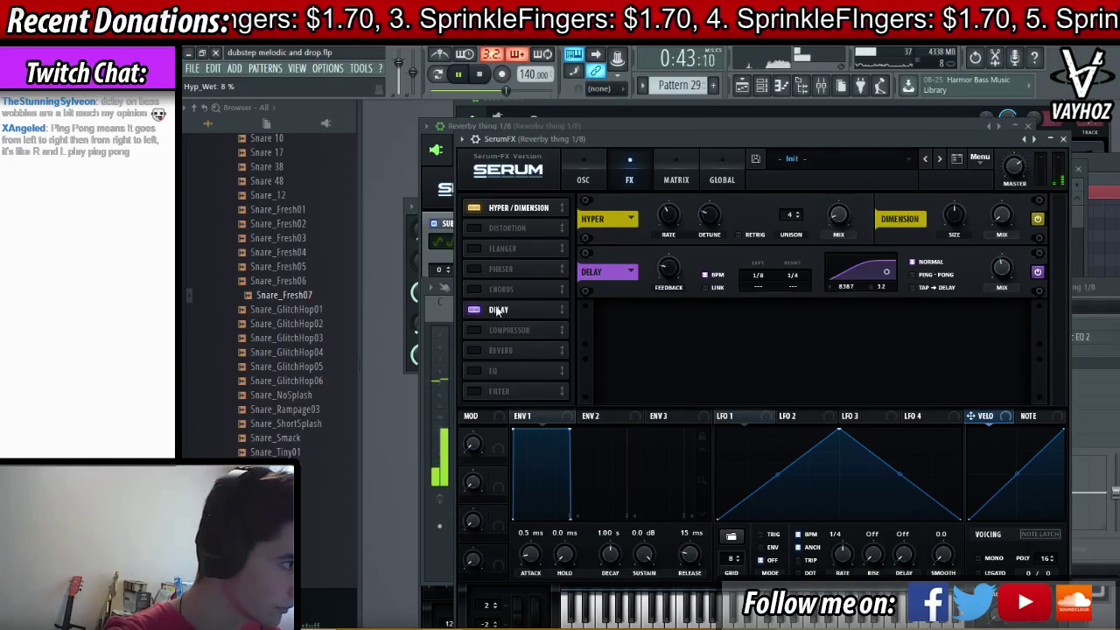
left_click(474, 288)
left_click_drag(1000, 269, 988, 291)
left_click_drag(838, 269, 811, 304)
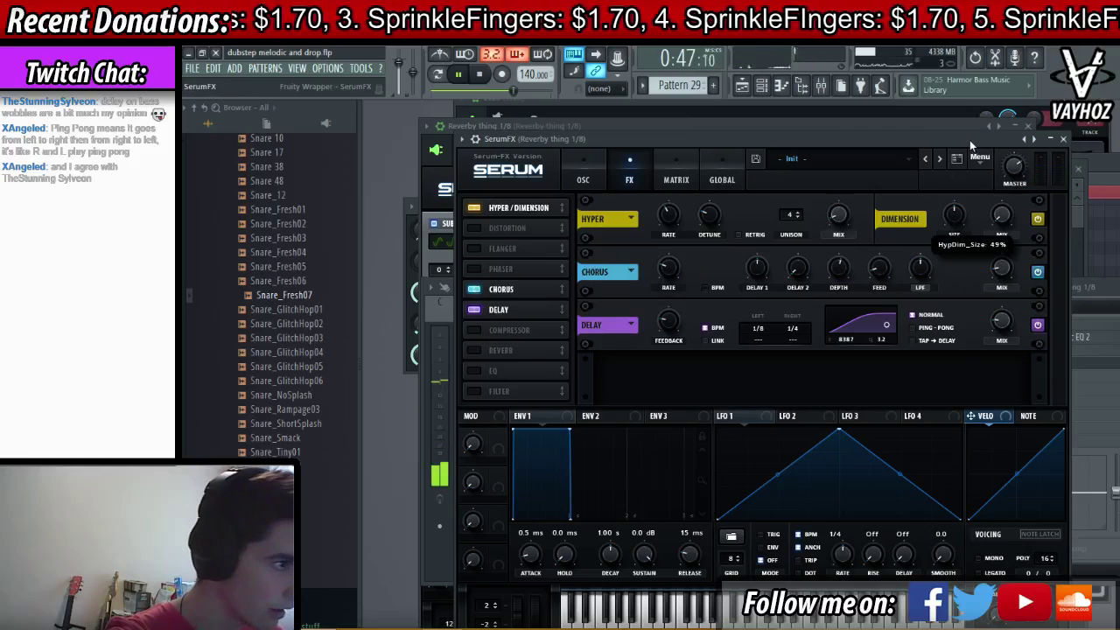
key("space")
left_click_drag(837, 215, 834, 224)
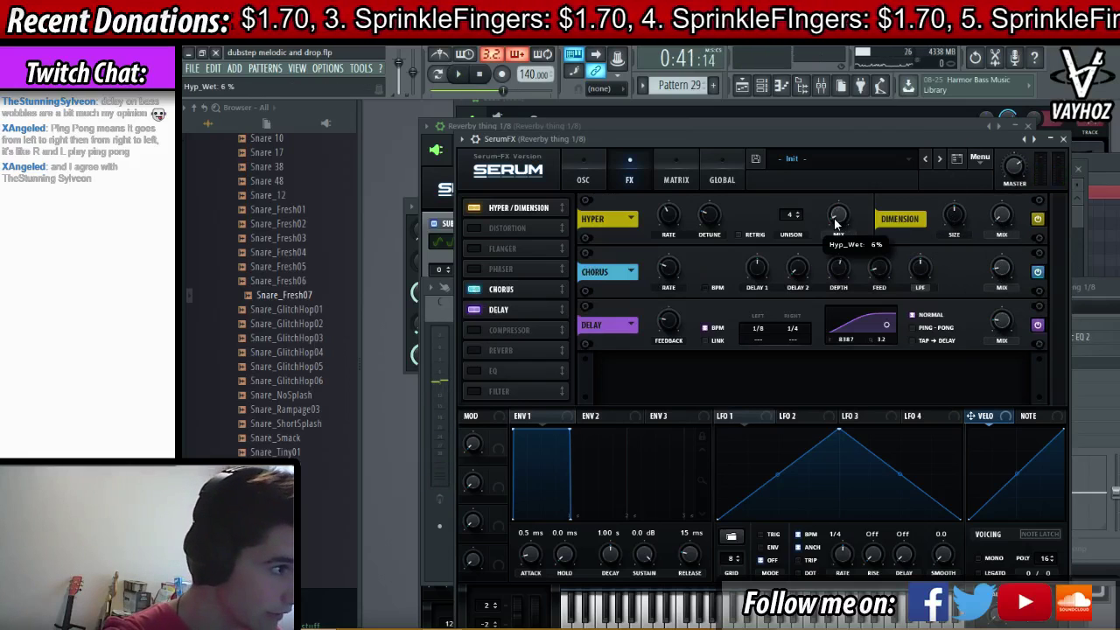
- Replace Hyper/Dimension and Chorus with Reverb in SerumFX, setting the delay mix to 17%
left_click(473, 207)
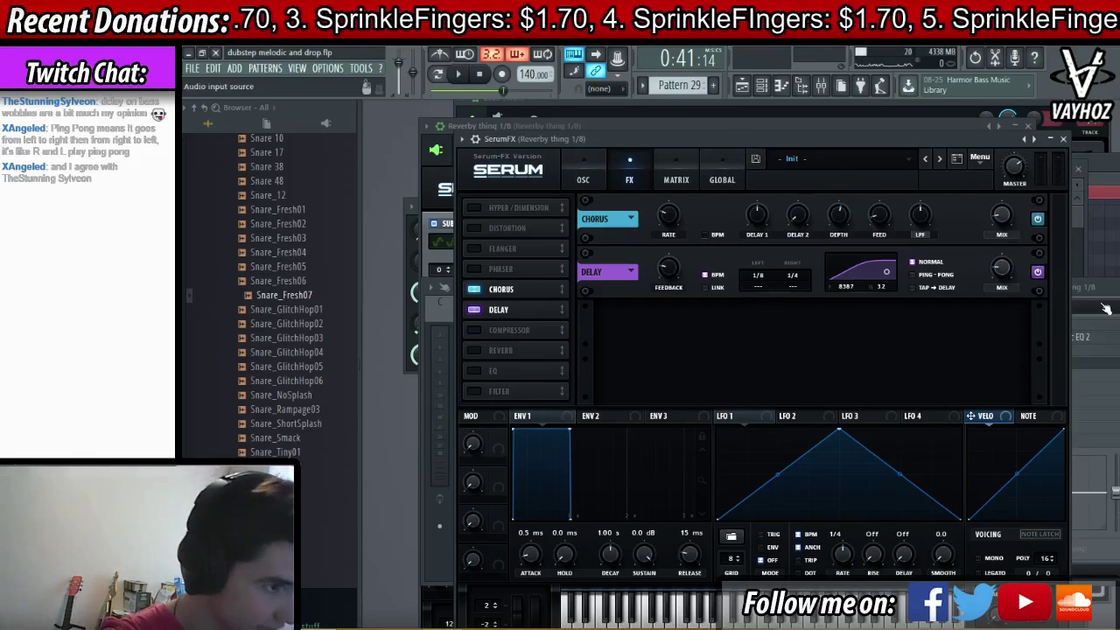
key("space")
left_click_drag(1000, 269, 1003, 267)
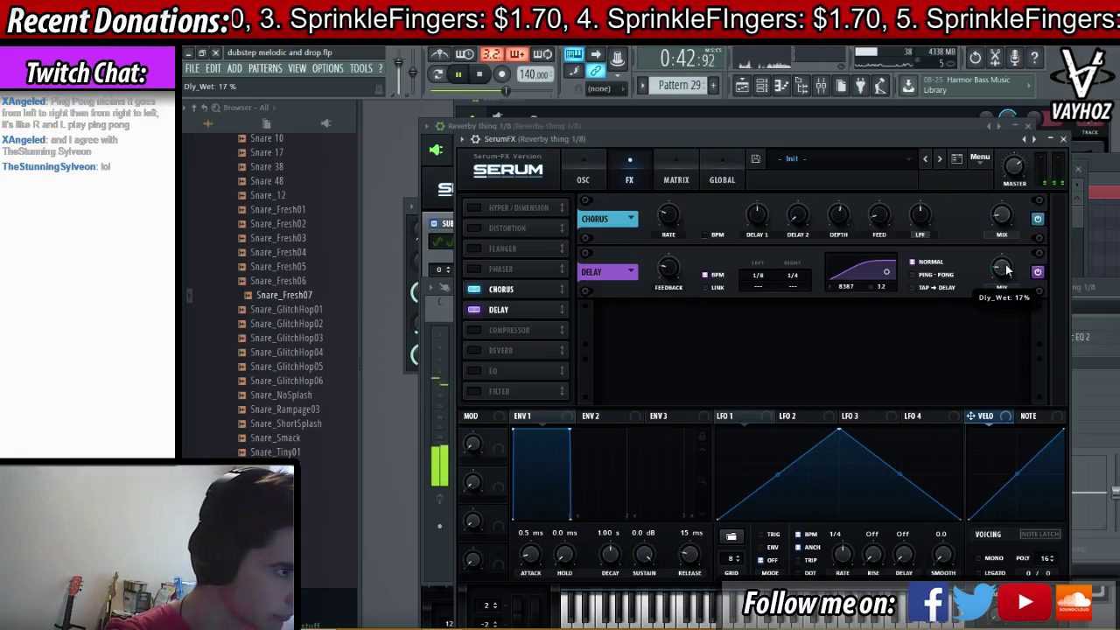
left_click_drag(1002, 217, 1004, 214)
left_click(473, 289)
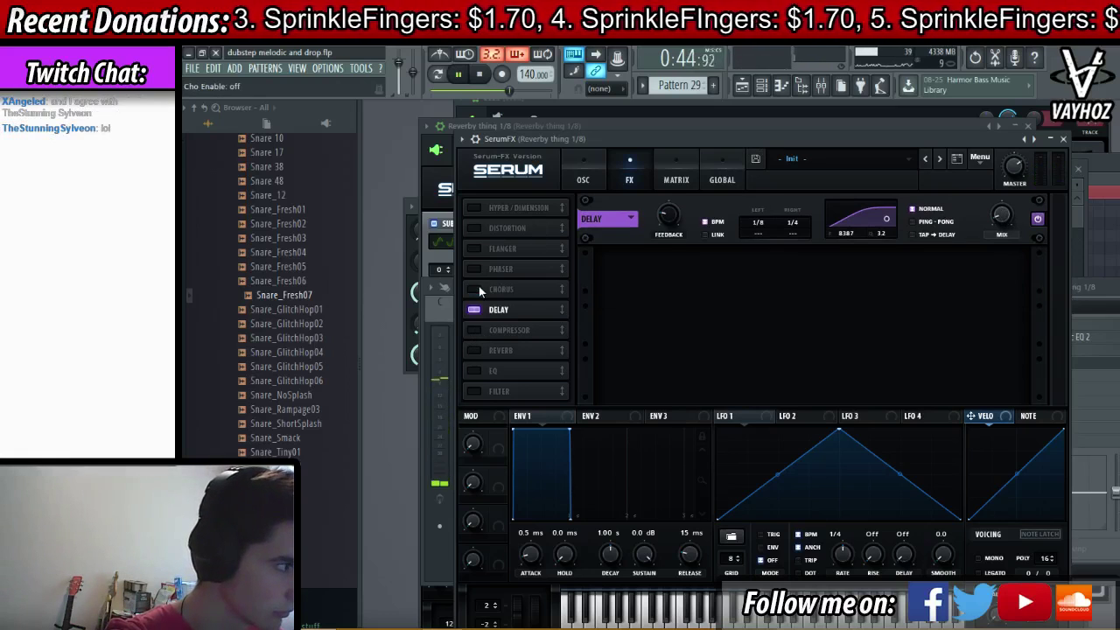
left_click(473, 350)
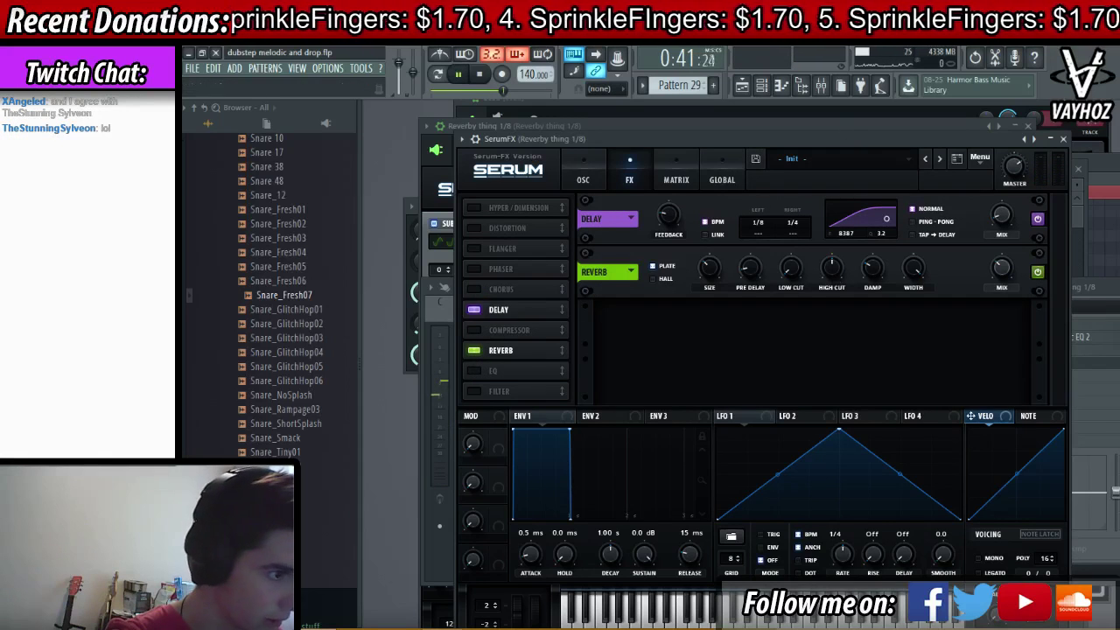
- Clear effect slot 3 of the Reverby thing 1/8 mixer track
key("F9")
left_click(1013, 348)
left_click(1022, 351)
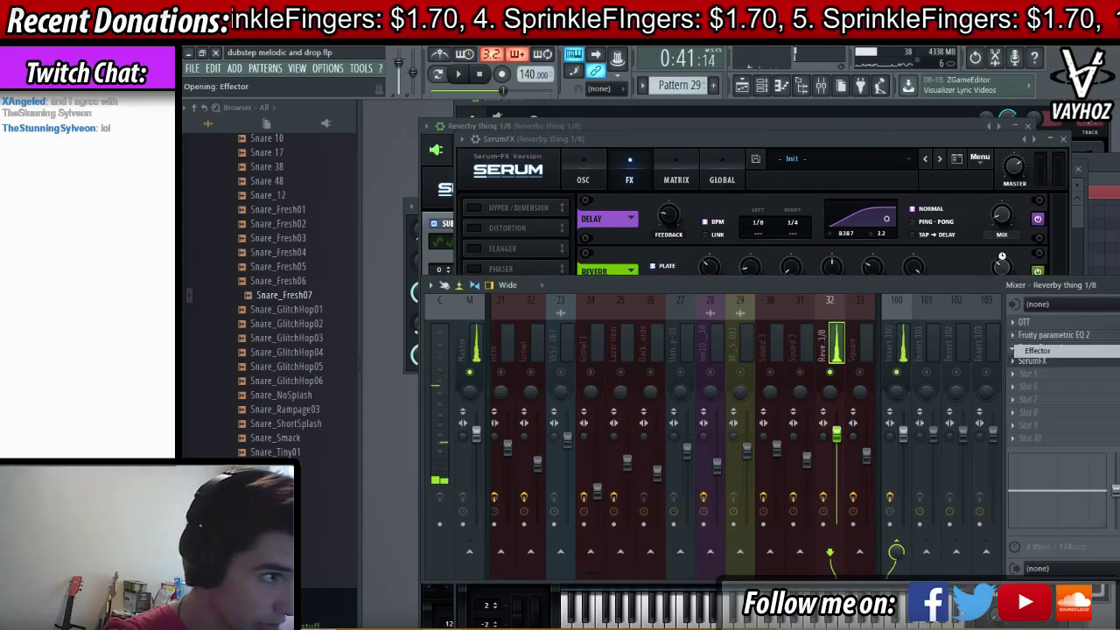
left_click(1013, 349)
left_click(1038, 331)
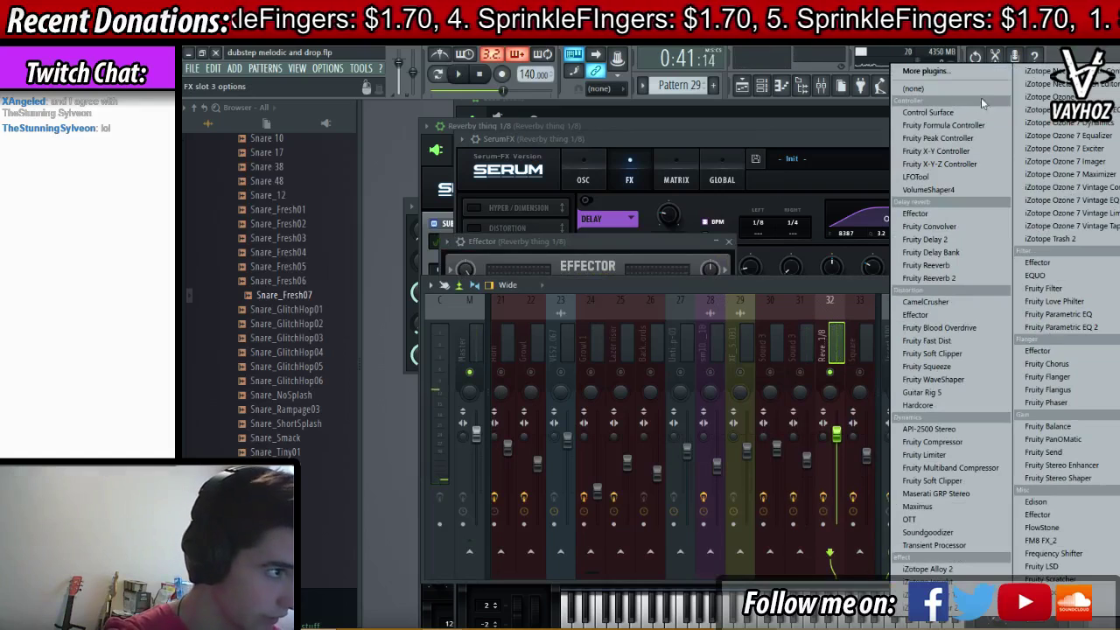
left_click(982, 93)
- Set the SerumFX reverb size to 15%, adjust its mix, and slightly lower the Reverby thing 1/8 mixer fader
key("space")
left_click_drag(1001, 271, 999, 268)
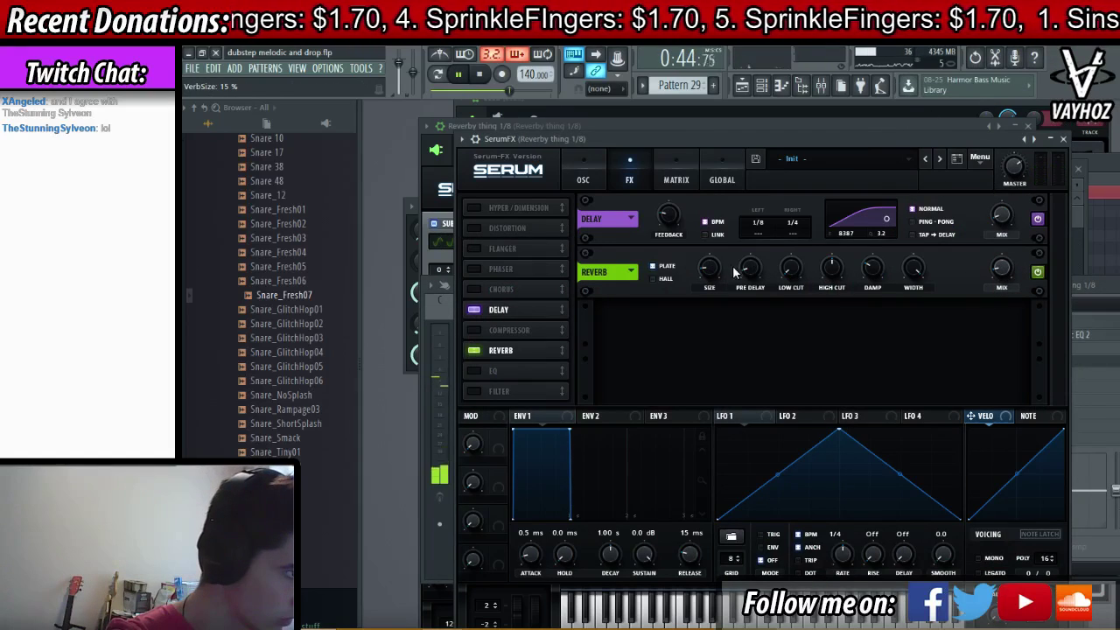
mouse_move(1005, 267)
left_mouse_down()
mouse_move(1019, 247)
mouse_move(996, 267)
left_mouse_up()
left_click(1063, 139)
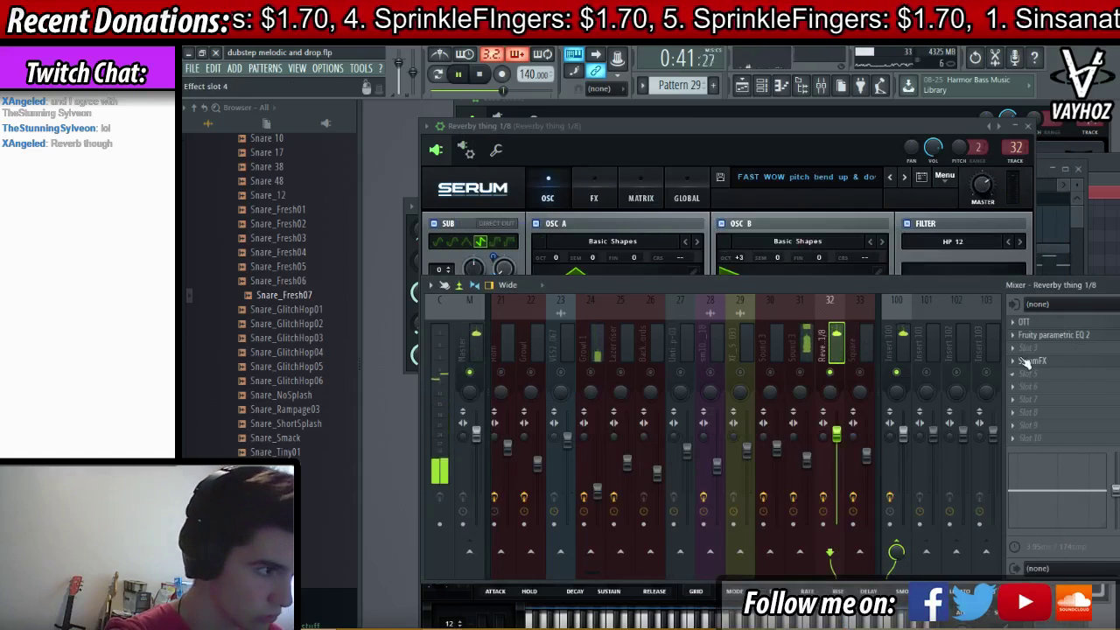
left_click_drag(836, 433, 836, 448)
- Set the modulation amount on Serum's sub oscillator level to 33 and switch the sub waveform to sine
left_click(747, 141)
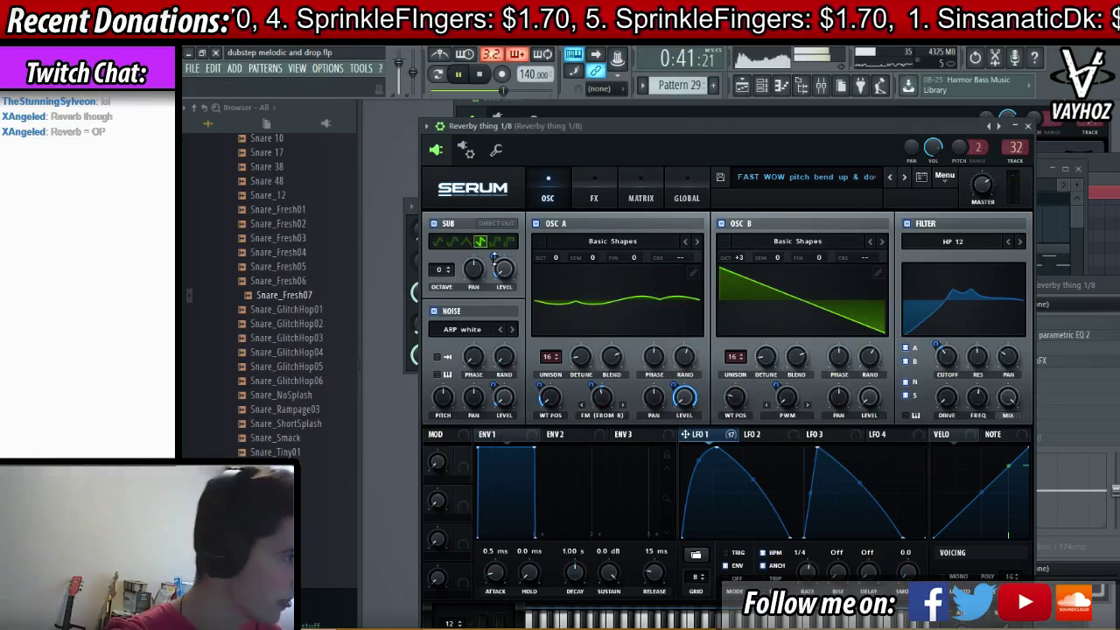
left_click_drag(512, 245, 511, 254)
key("space")
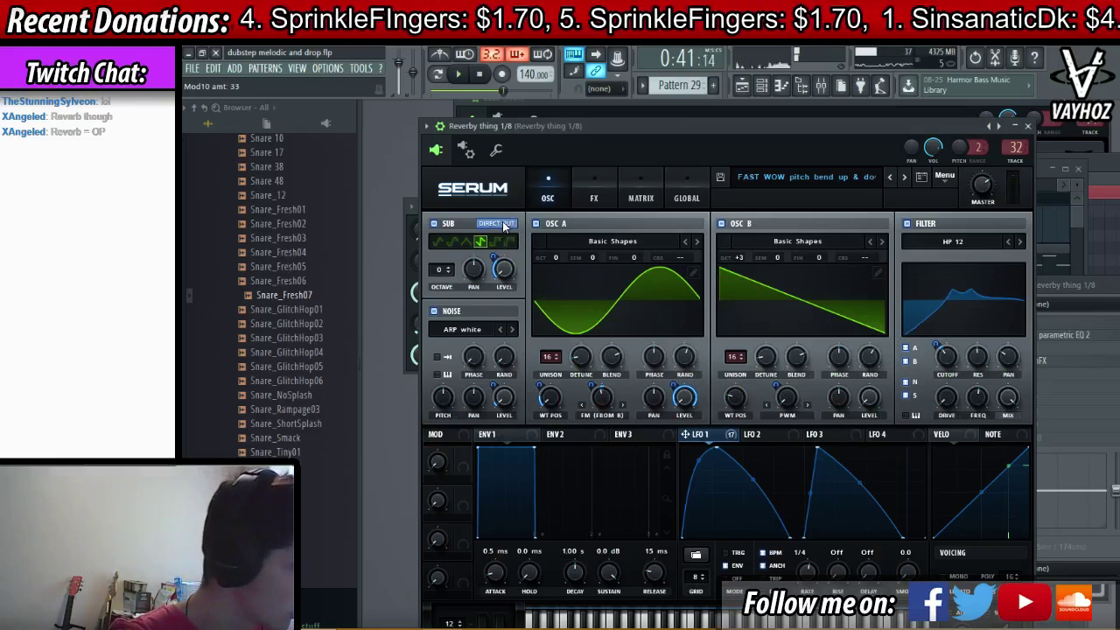
key("space")
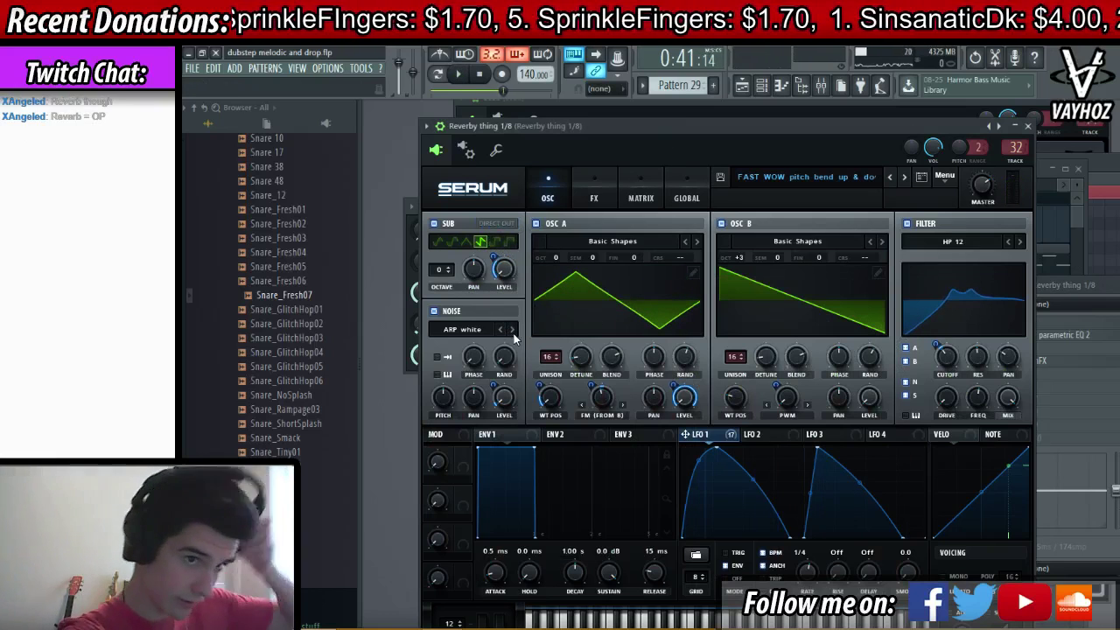
left_click(439, 243)
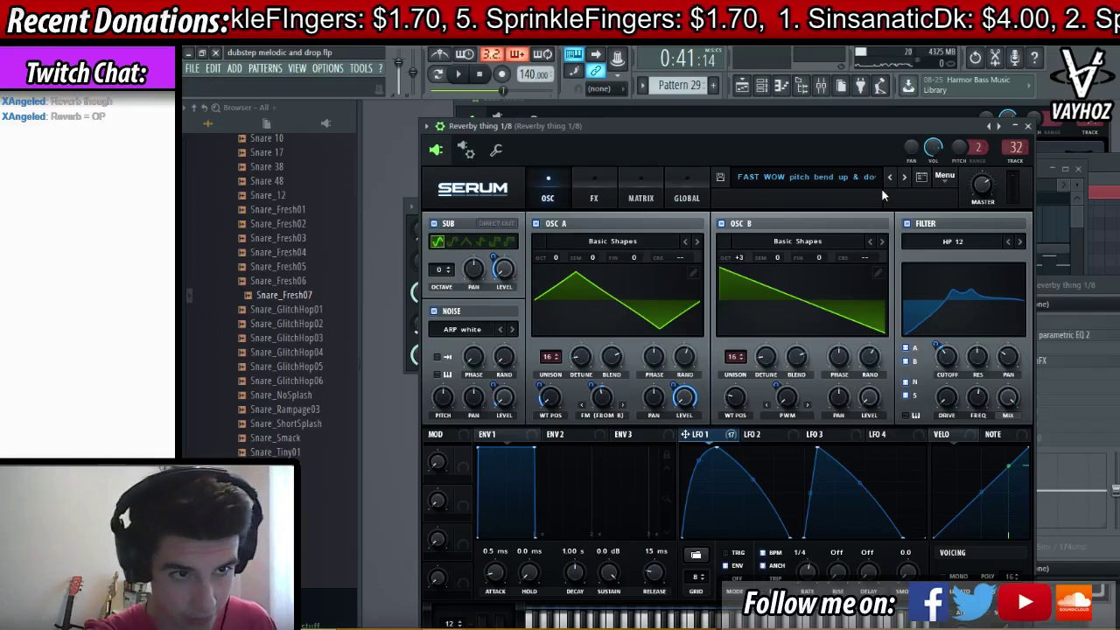
- Open the Pattern 39 clip from playlist Track 4 and audition the Reverby thing 1/8 Serum patch
key("Escape")
key("space")
key("Escape")
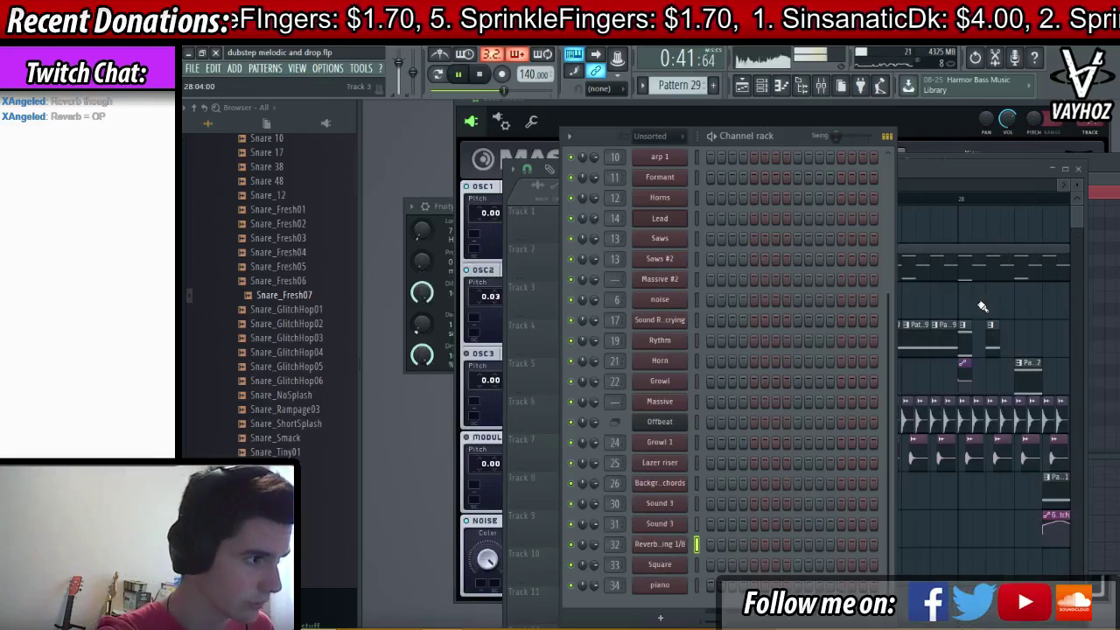
right_click(930, 540)
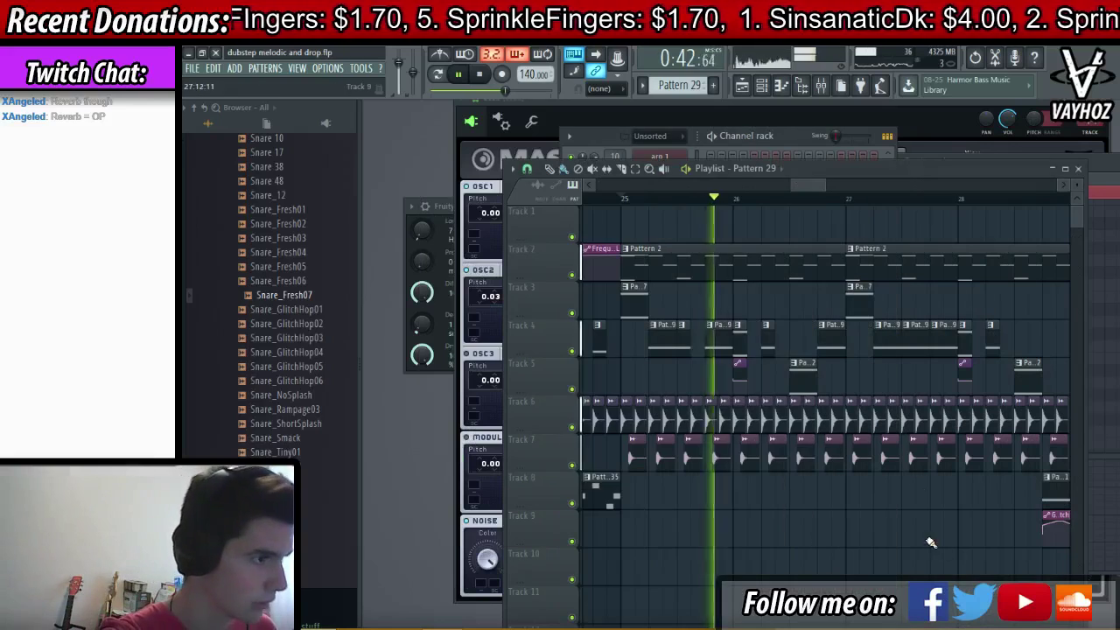
double_click(664, 336)
left_click(660, 543)
key("space")
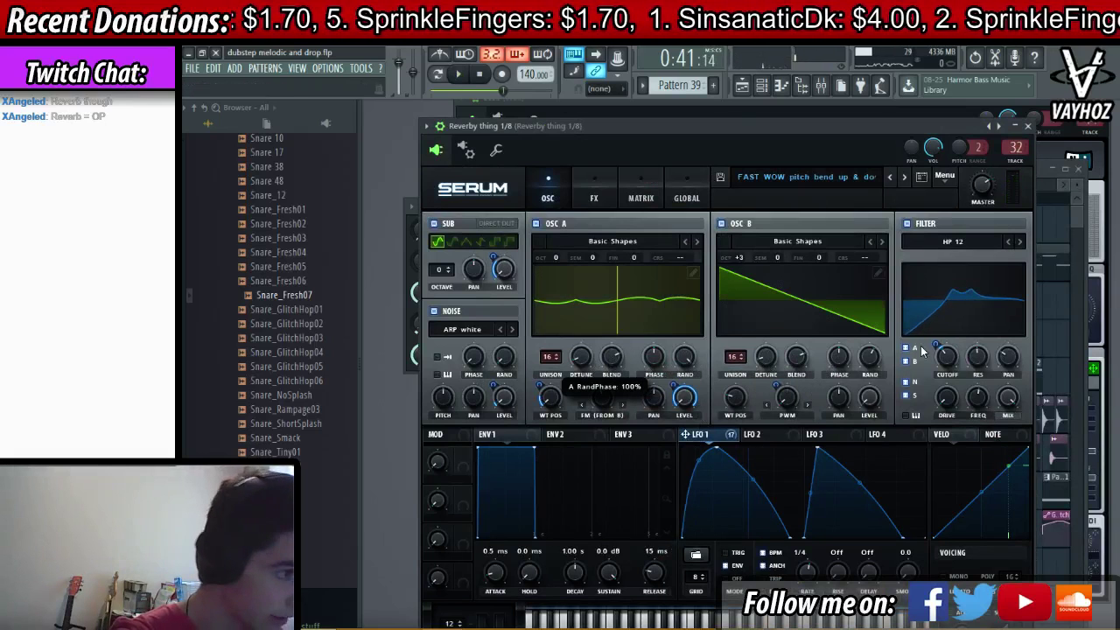
key("space")
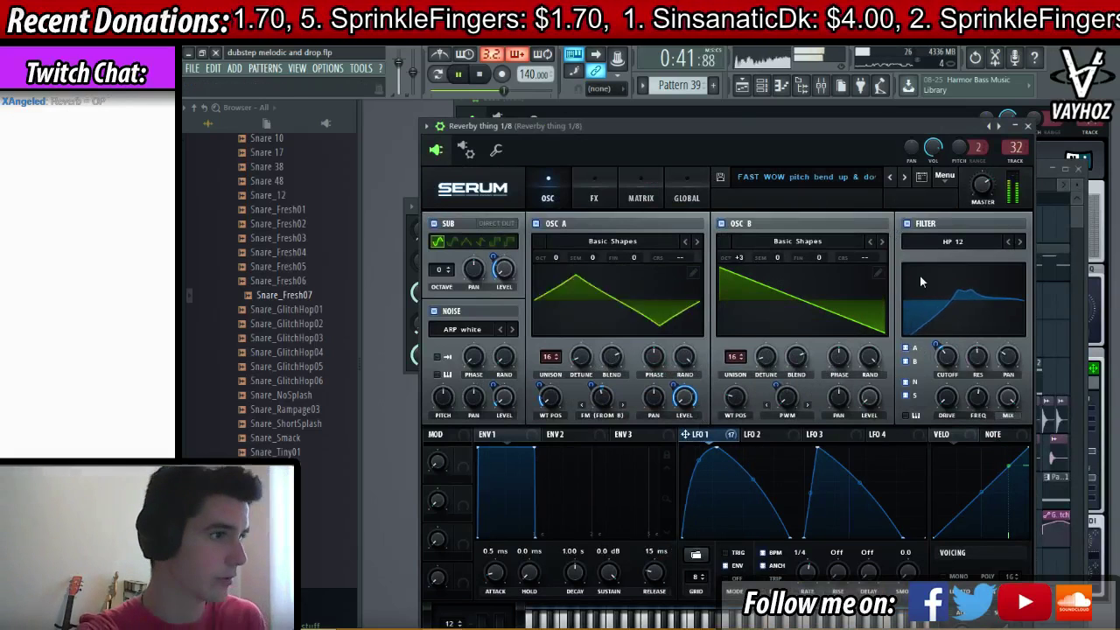
key("space")
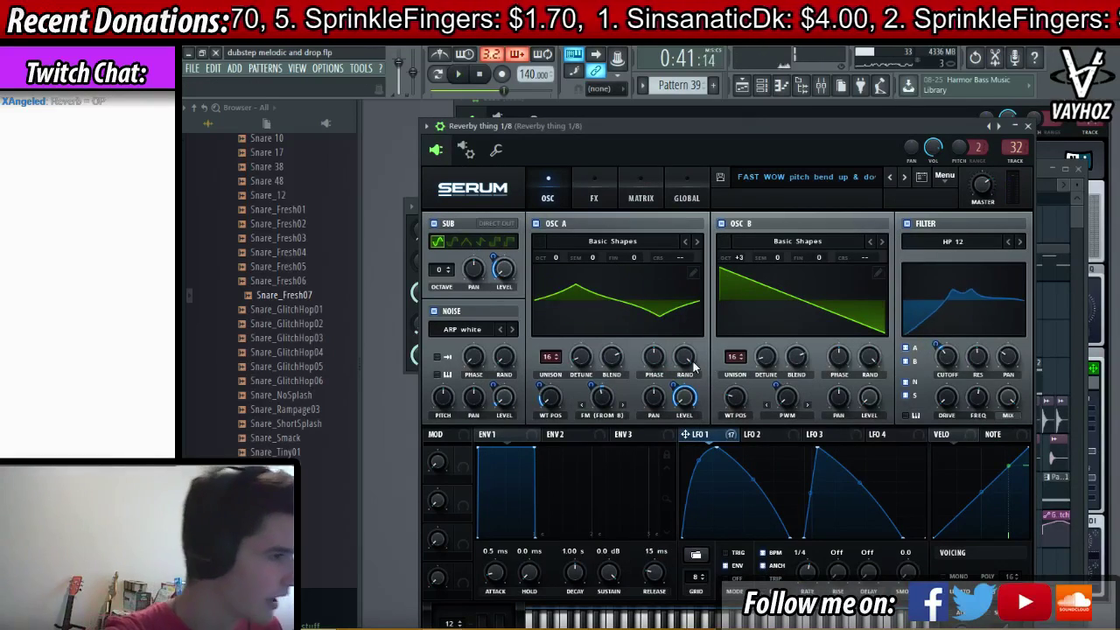
- Unsolo the Reverby thing 1/8 mixer track and return to its Serum patch
key("F9")
right_click(831, 375)
left_click(812, 141)
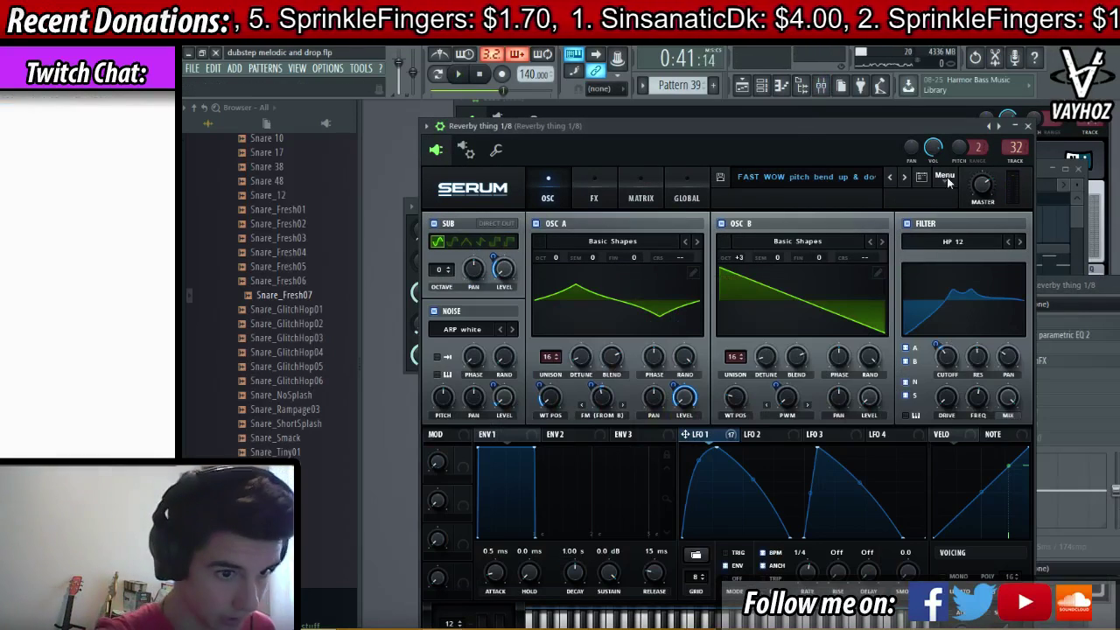
- Set oscillator A's random phase to 31% and the filter's stereo pan to 38% during playback
key("space")
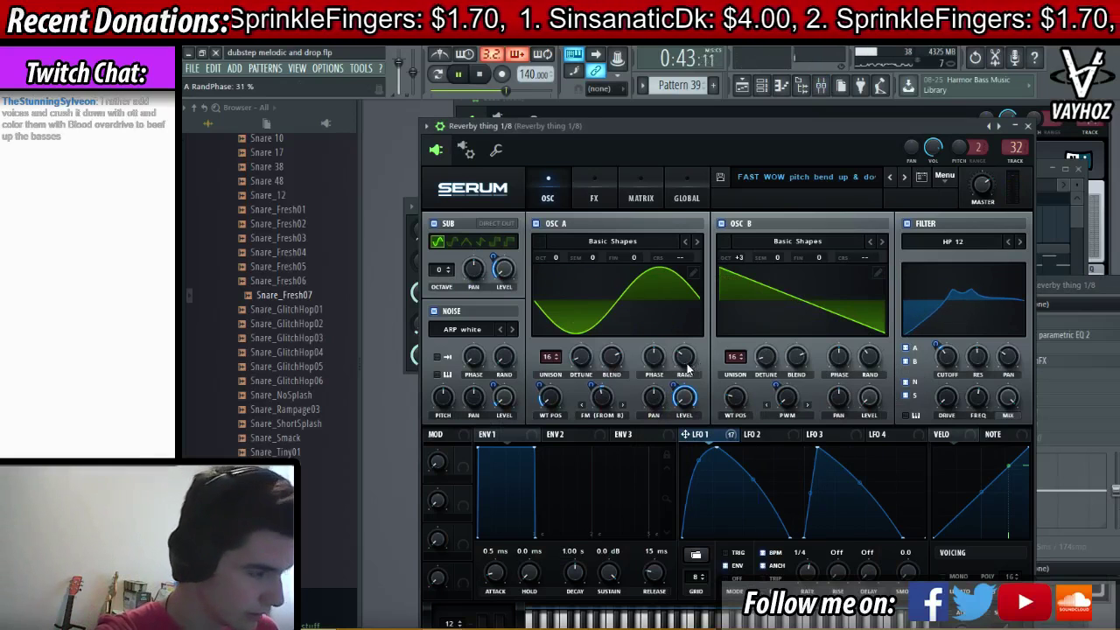
mouse_move(1006, 359)
left_mouse_down()
mouse_move(1034, 328)
mouse_move(1006, 346)
left_mouse_up()
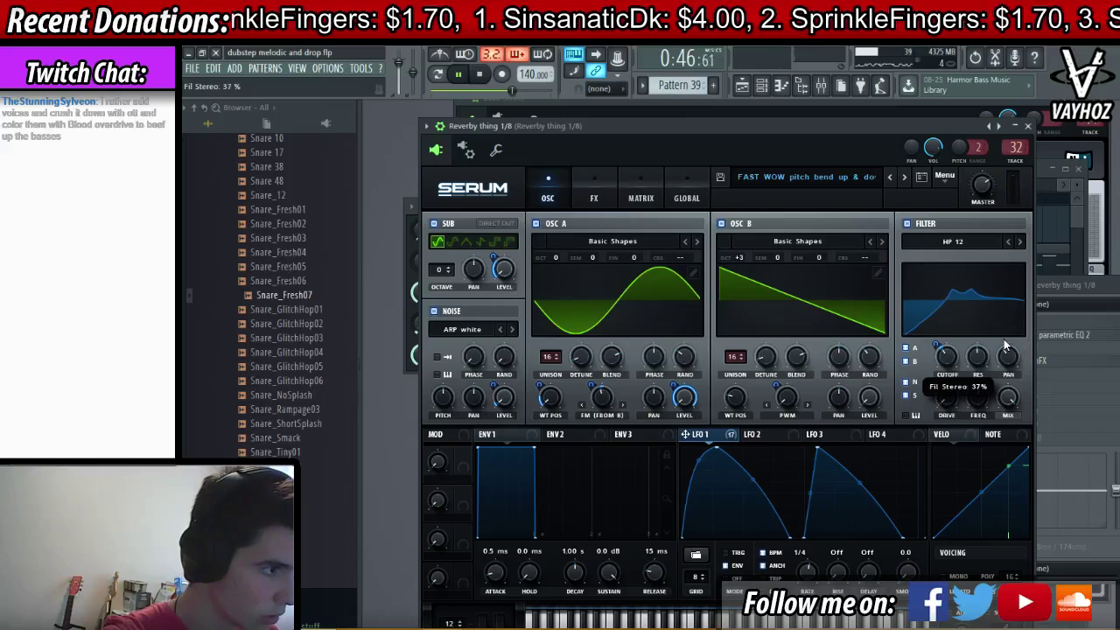
key("space")
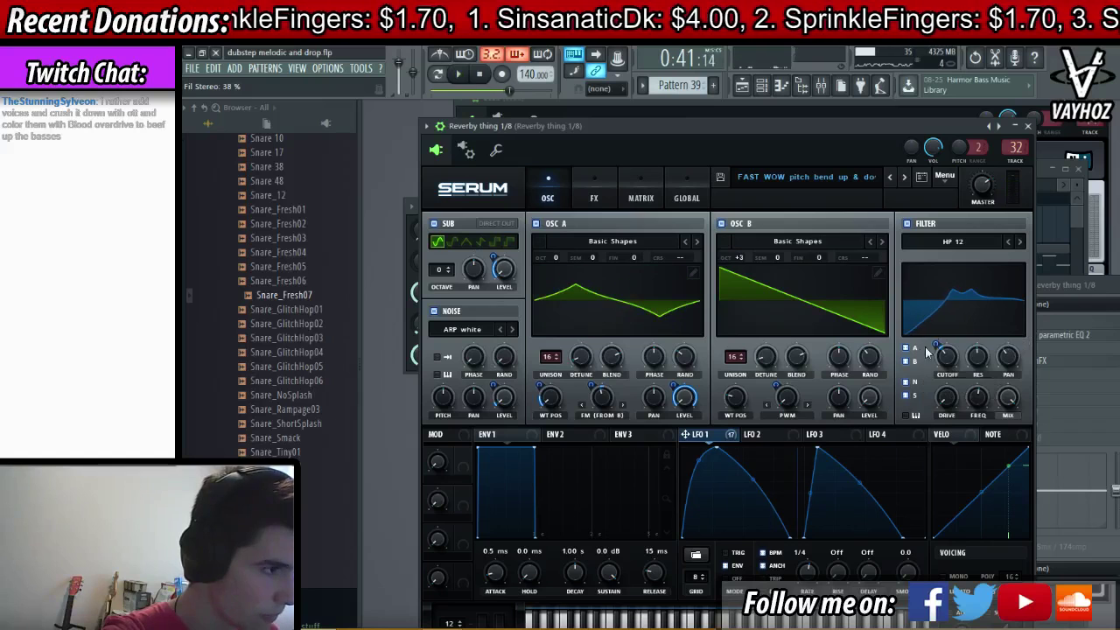
- Set oscillator A's unison detune to 0.01 and blend to 83, and tweak oscillator B's PWM and blend
left_click_drag(787, 398, 796, 388)
left_click(763, 361)
left_click(585, 357)
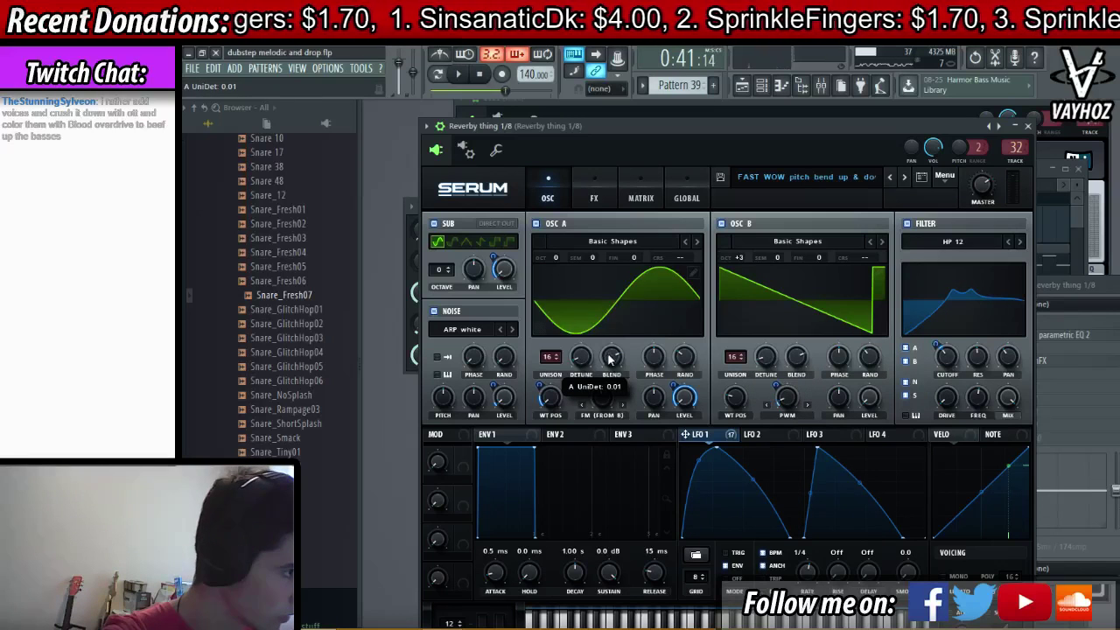
left_click_drag(608, 357, 578, 400)
left_click_drag(614, 361, 620, 356)
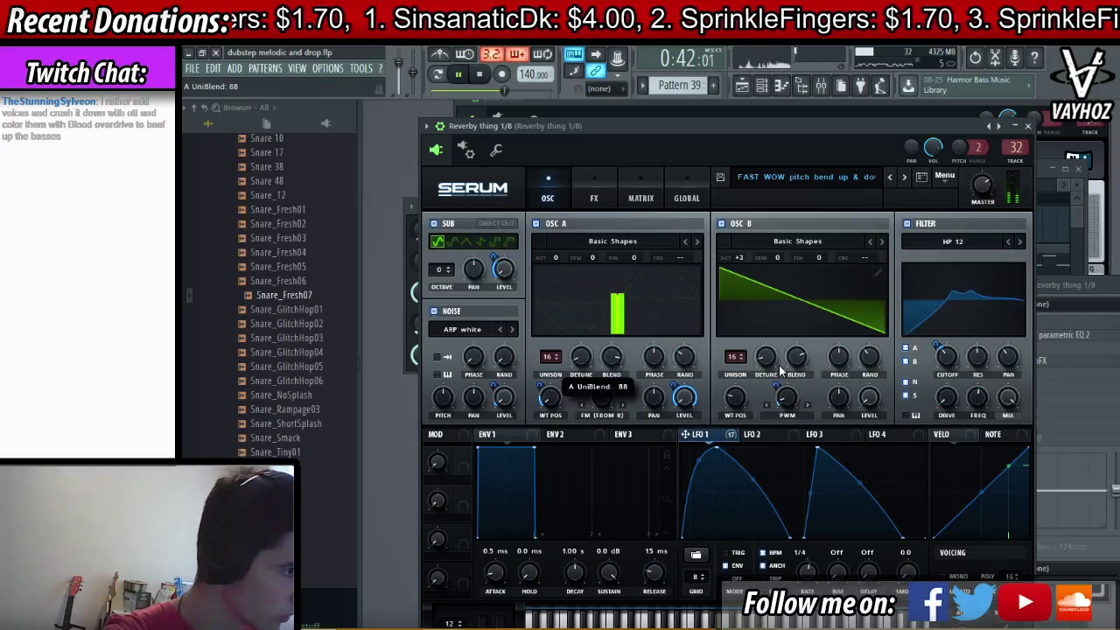
mouse_move(794, 359)
left_mouse_down()
mouse_move(820, 352)
mouse_move(785, 367)
left_mouse_up()
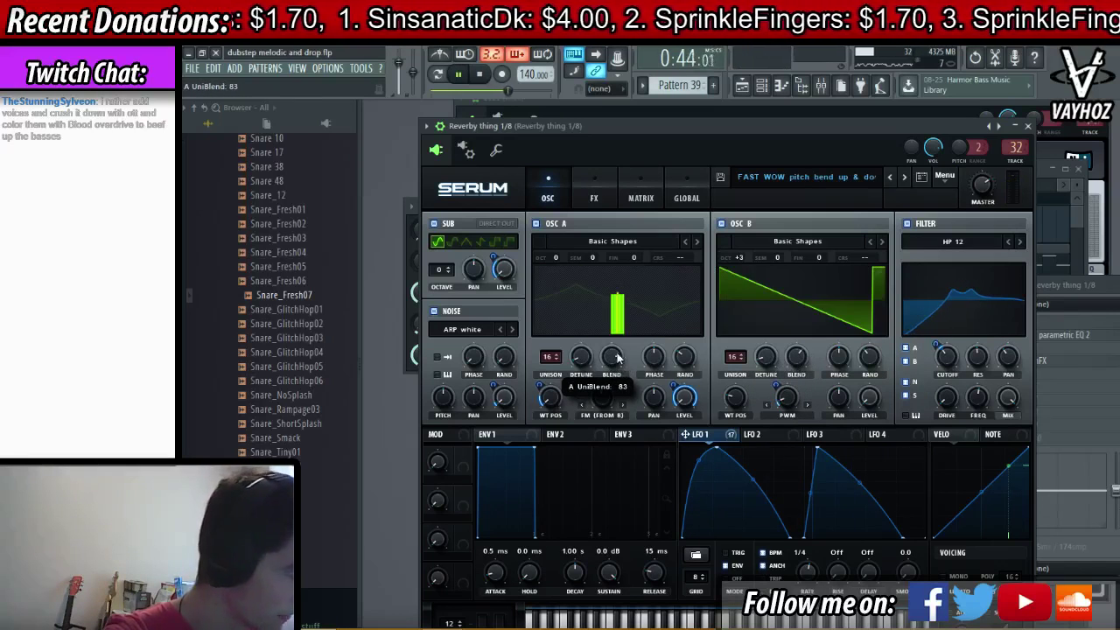
- Set oscillator A's unison width to 61 in Serum's global settings and stop playback
left_click(686, 197)
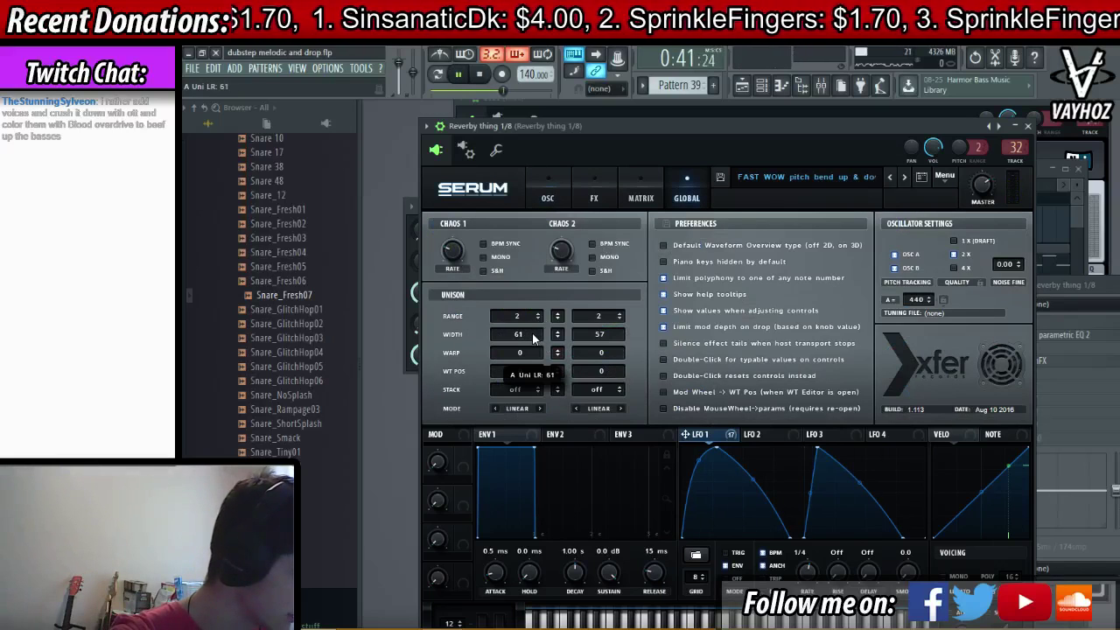
key("space")
key("F9")
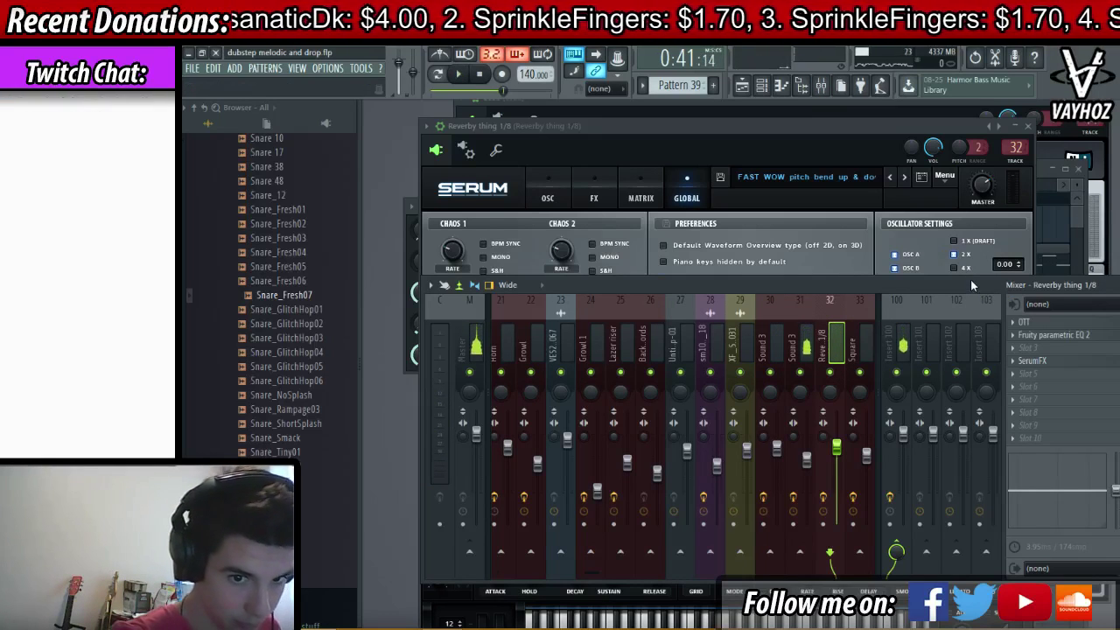
left_click(767, 154)
- Set oscillator A's random phase to 37% and its unison detune to 0.02
left_click(542, 196)
mouse_move(677, 350)
left_mouse_down()
mouse_move(700, 347)
mouse_move(607, 343)
mouse_move(692, 359)
mouse_move(581, 360)
mouse_move(665, 366)
left_mouse_up()
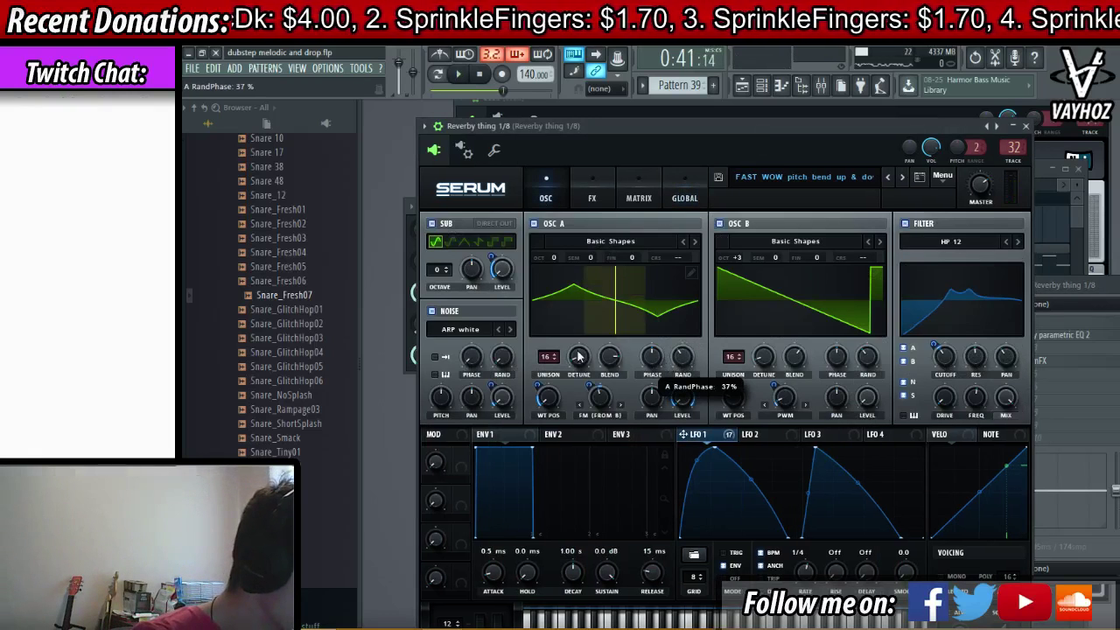
left_click(587, 356)
key("space")
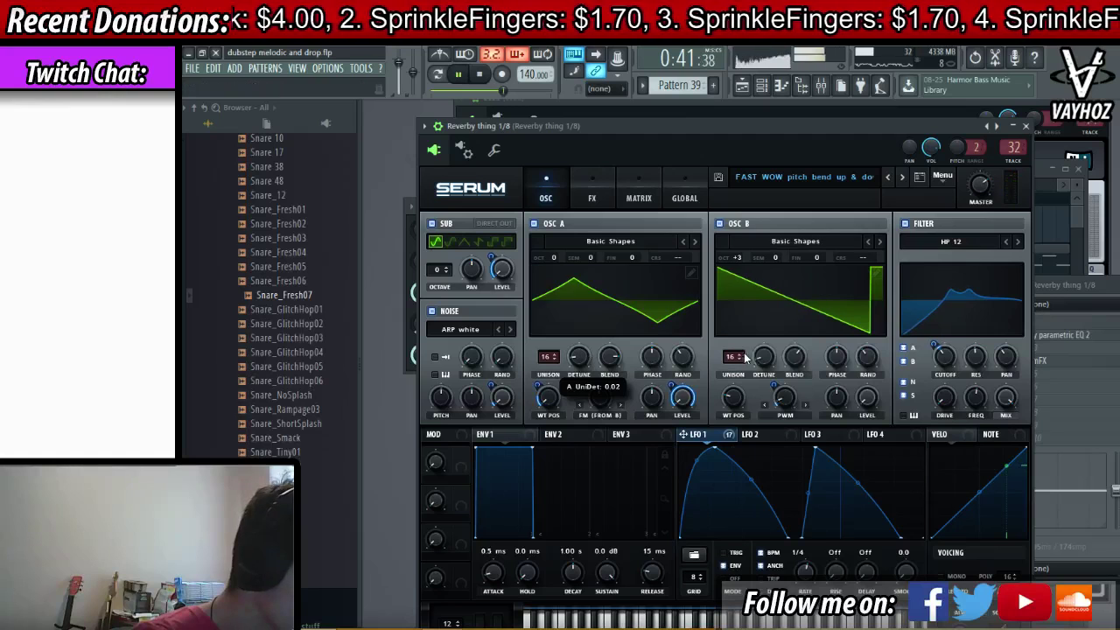
- Adjust oscillator B's random phase and reset its phase to the default
left_click(871, 357)
mouse_move(873, 357)
left_mouse_down()
mouse_move(826, 357)
mouse_move(863, 348)
left_mouse_up()
right_click(837, 353)
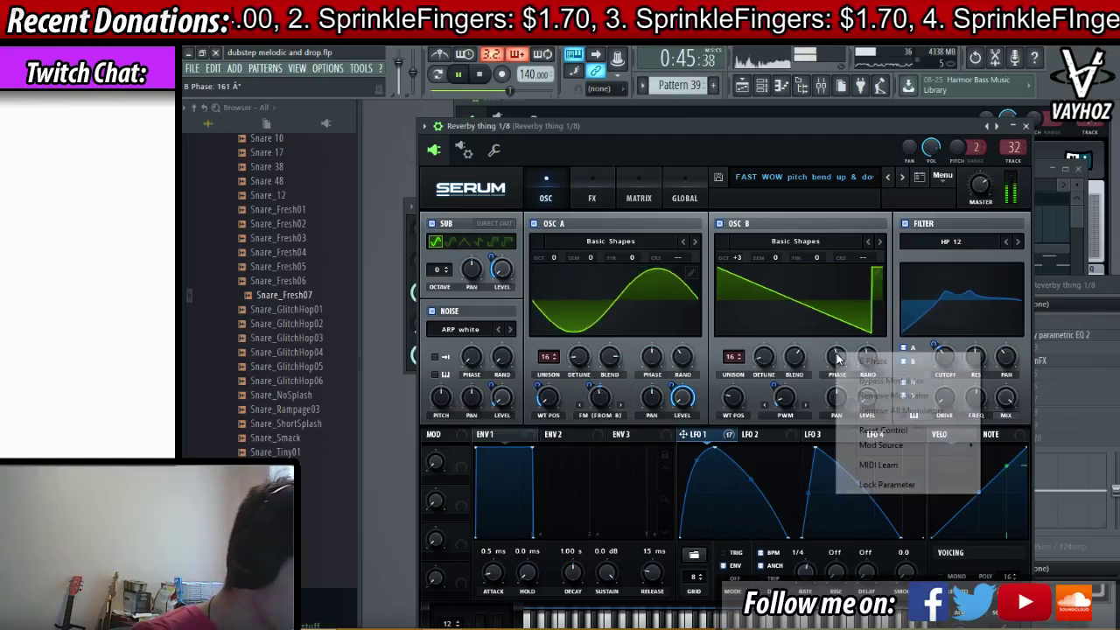
left_click(879, 430)
key("space")
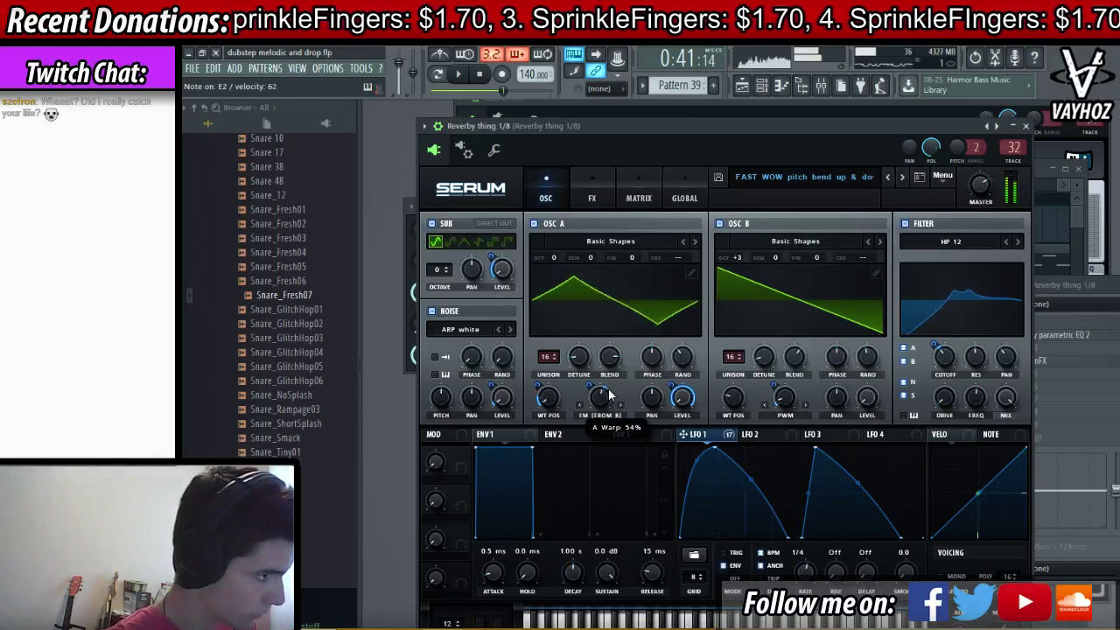
- Adjust oscillator A's FM (From B) warp amount and wavetable position while auditioning notes
left_click_drag(609, 390, 543, 388)
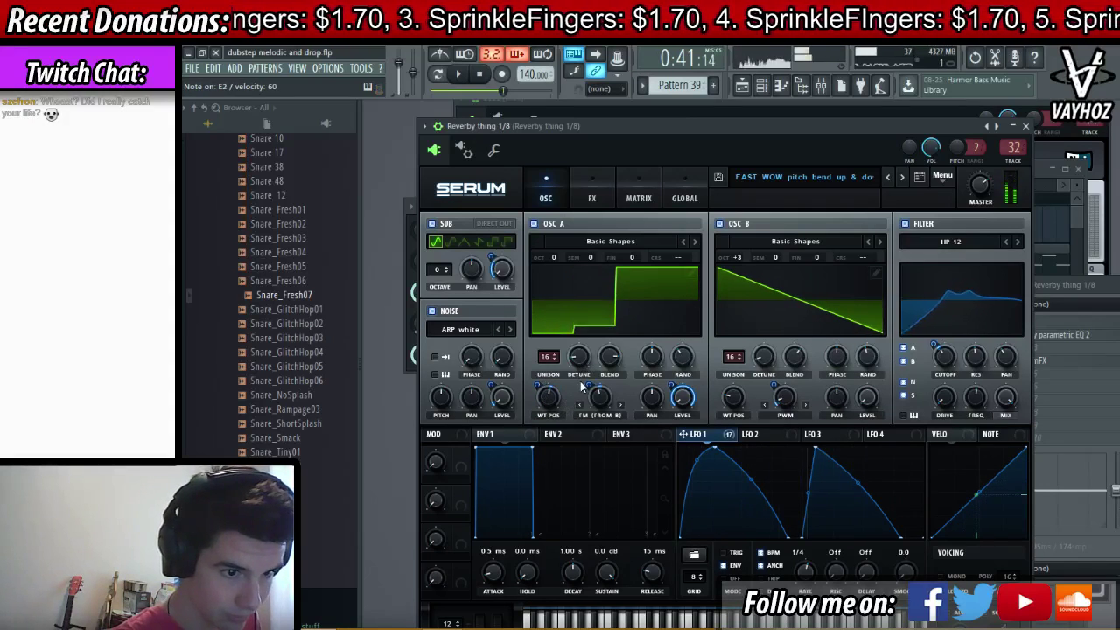
mouse_move(551, 399)
left_mouse_down()
mouse_move(569, 376)
mouse_move(544, 421)
mouse_move(549, 392)
left_mouse_up()
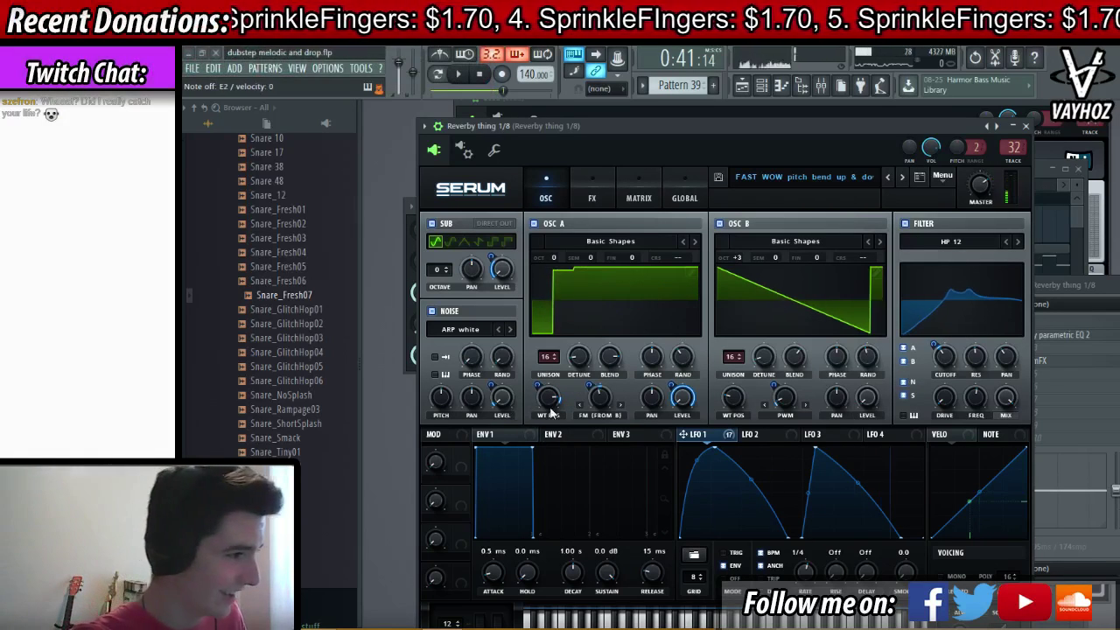
left_click_drag(570, 390, 566, 394)
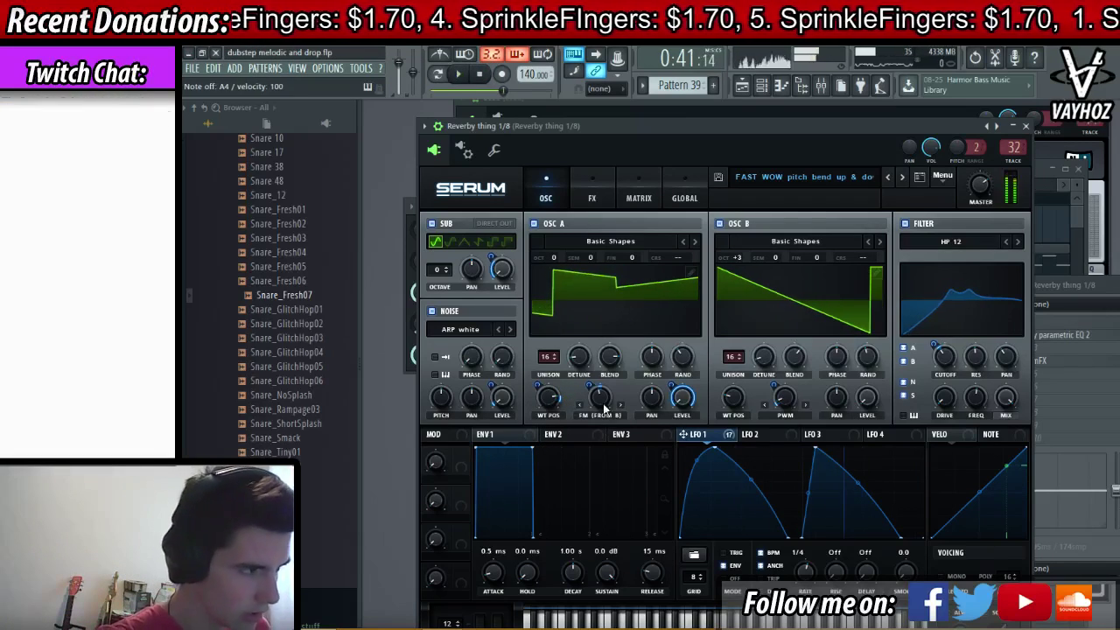
- Modulate oscillator A's wavetable position with LFO 1 and soften the low ends of the LFO's falling curves
left_click_drag(683, 434, 548, 396)
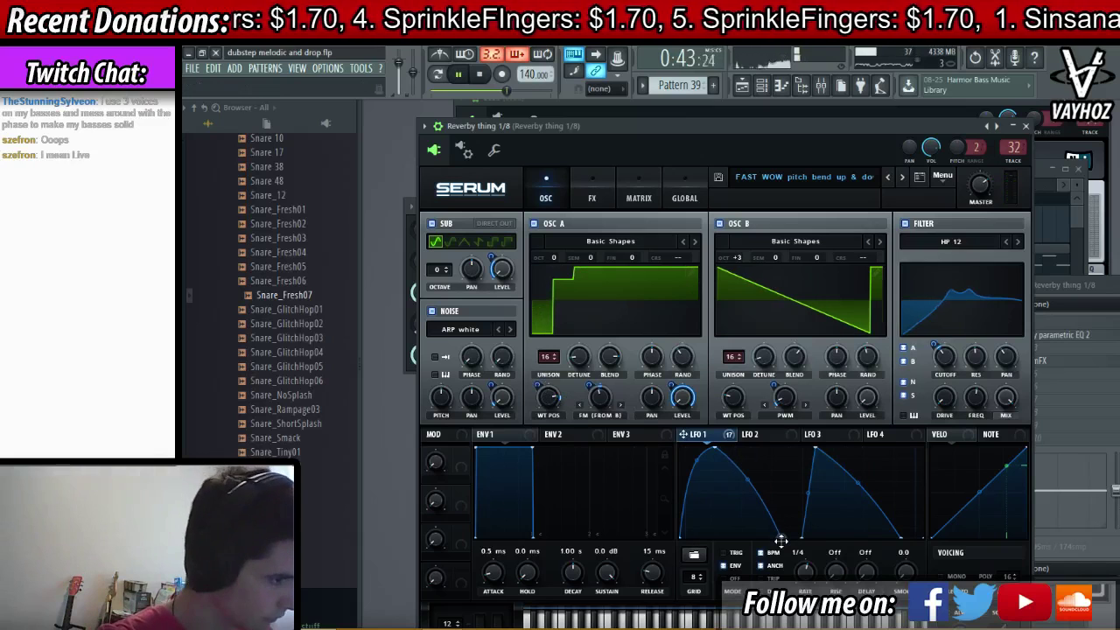
mouse_move(900, 539)
left_mouse_down()
mouse_move(887, 545)
mouse_move(888, 527)
left_mouse_up()
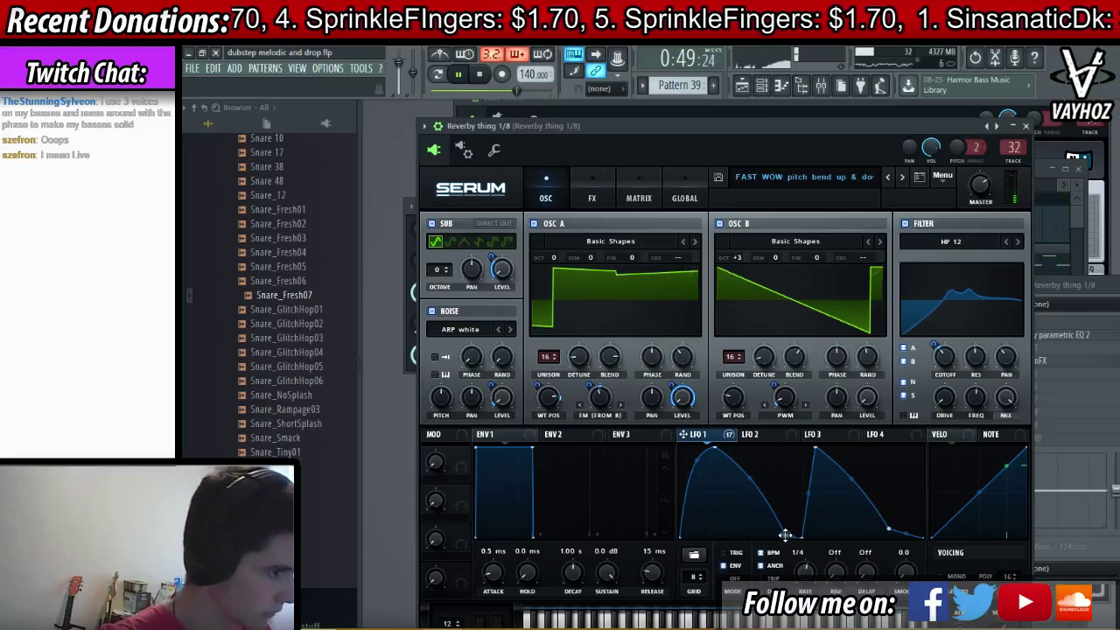
- Inspect the SerumFX delay and reverb on the Reverby thing 1/8 mixer track, and return to its Serum synth
key("F9")
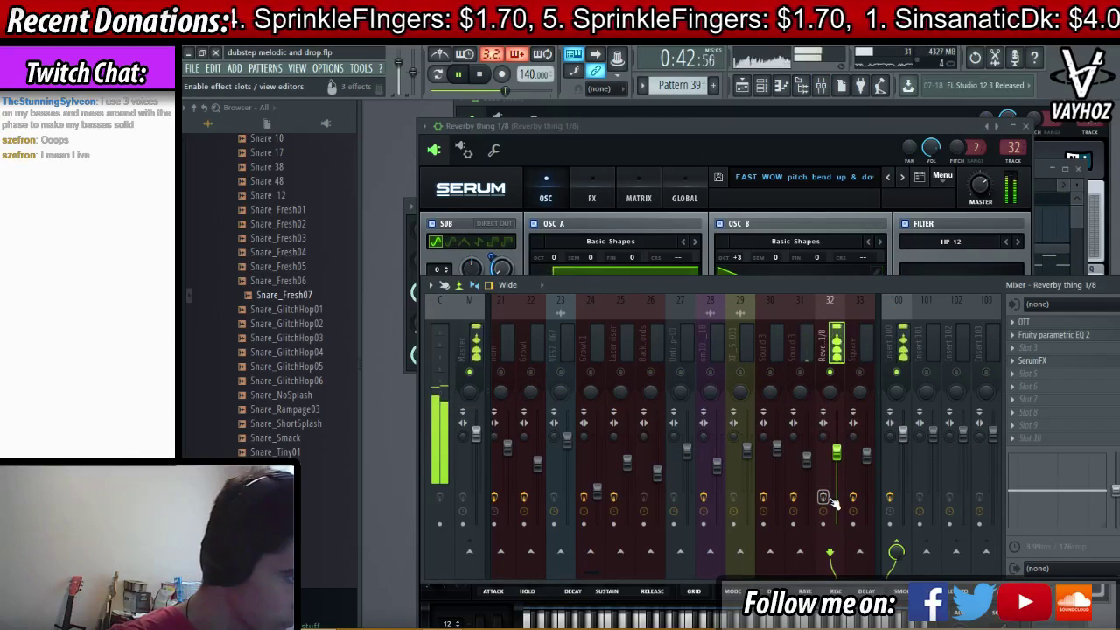
key("space")
left_click(1070, 359)
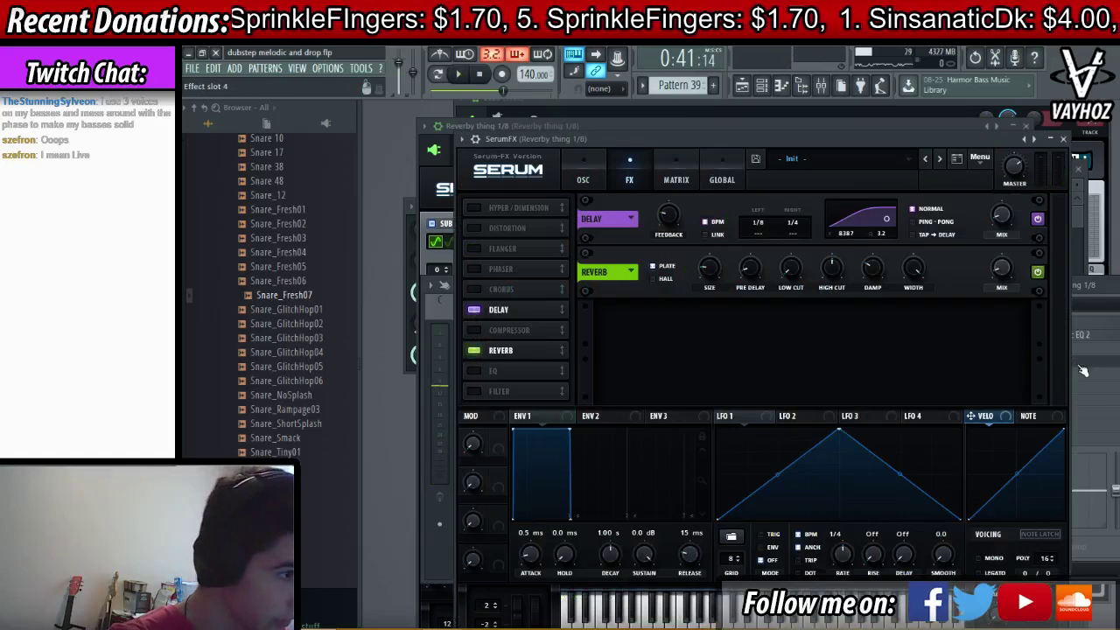
left_click(906, 128)
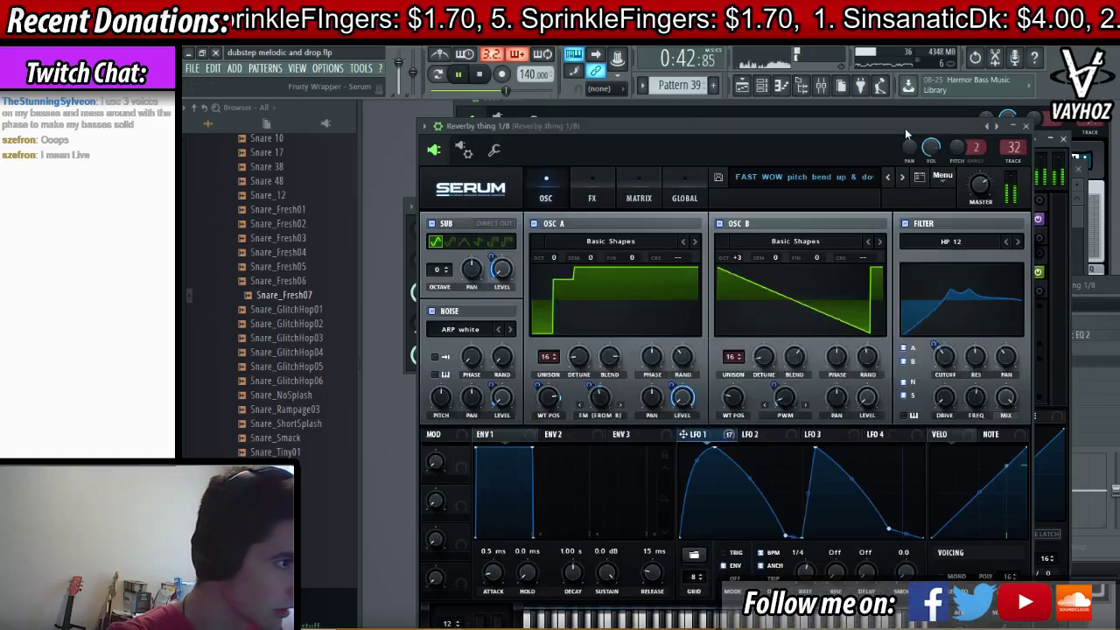
key("Escape")
key("F6")
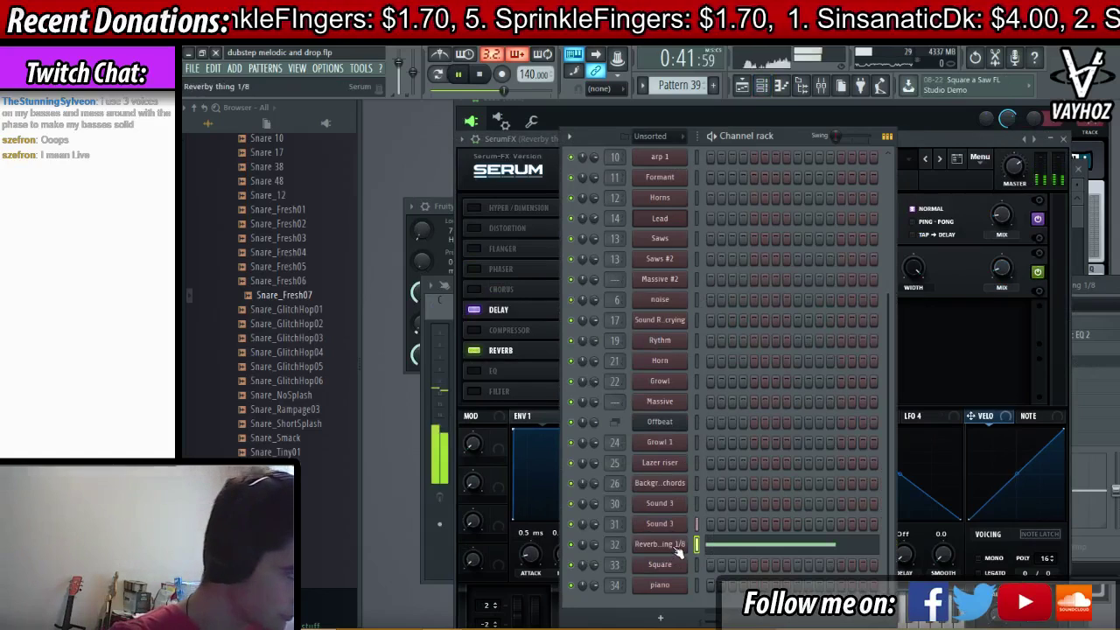
left_click(673, 545)
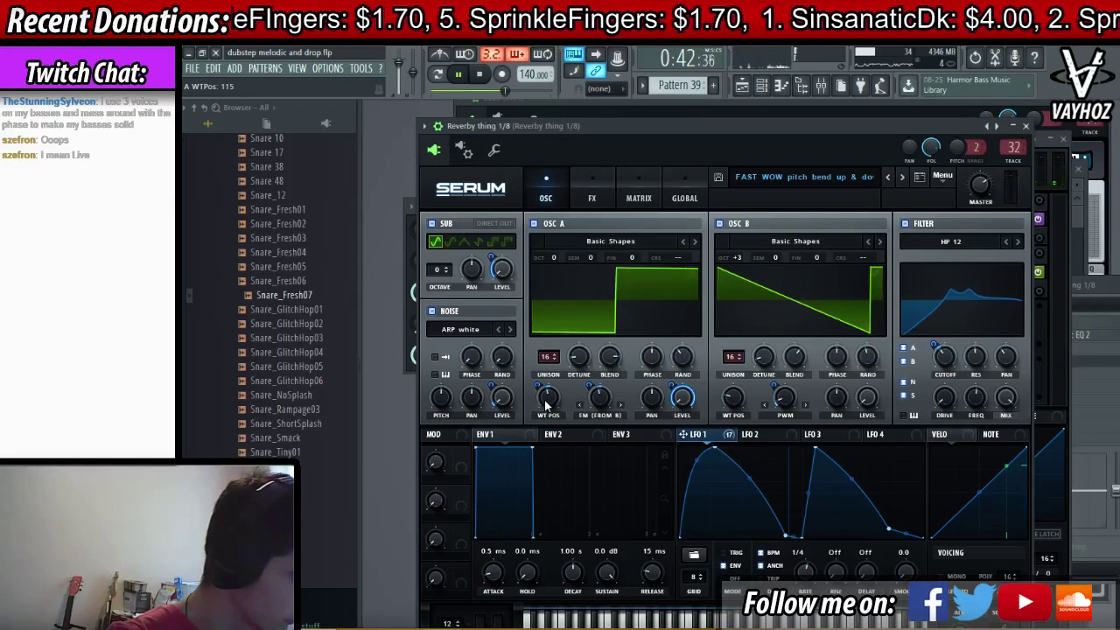
- Audition changes to oscillator A's wavetable position modulation, and remove the LFO 1 modulation from it
mouse_move(546, 403)
left_mouse_down()
mouse_move(541, 423)
mouse_move(576, 371)
mouse_move(551, 388)
mouse_move(566, 391)
mouse_move(536, 387)
left_mouse_up()
key("space")
key("space")
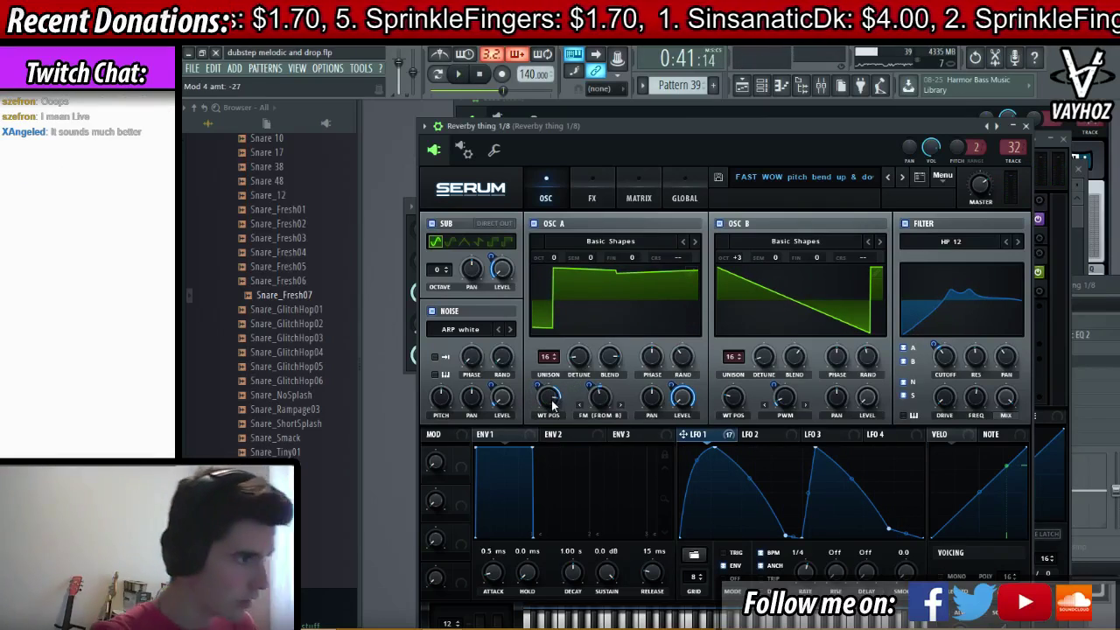
right_click(550, 399)
left_click(573, 433)
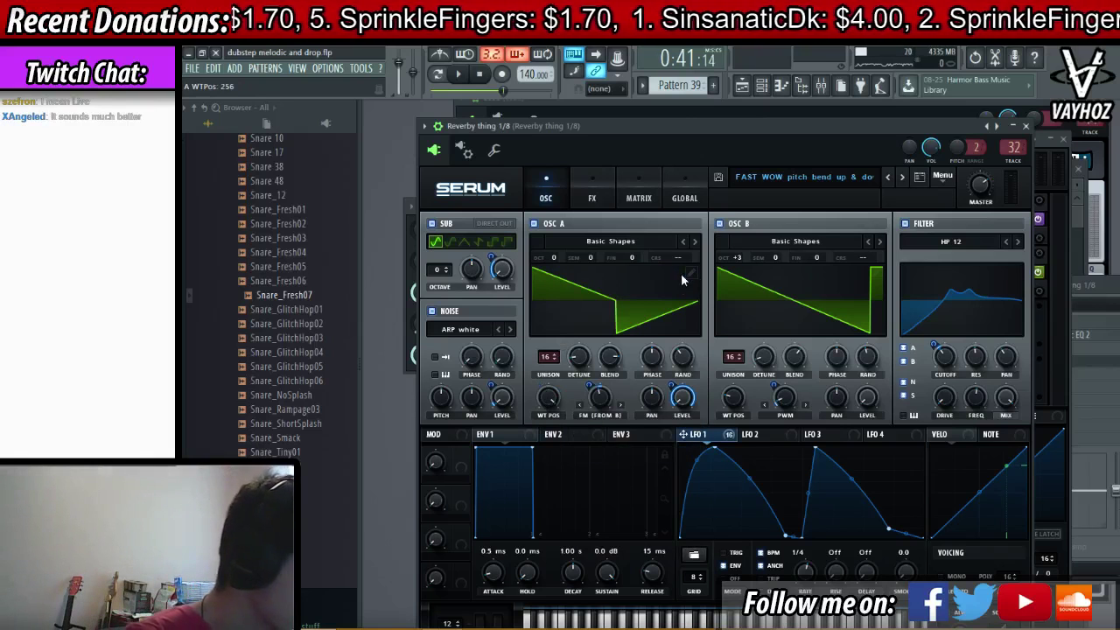
- Set oscillator A's wavetable position to 187 during playback and the filter mix to 86%
left_click_drag(547, 399, 540, 413)
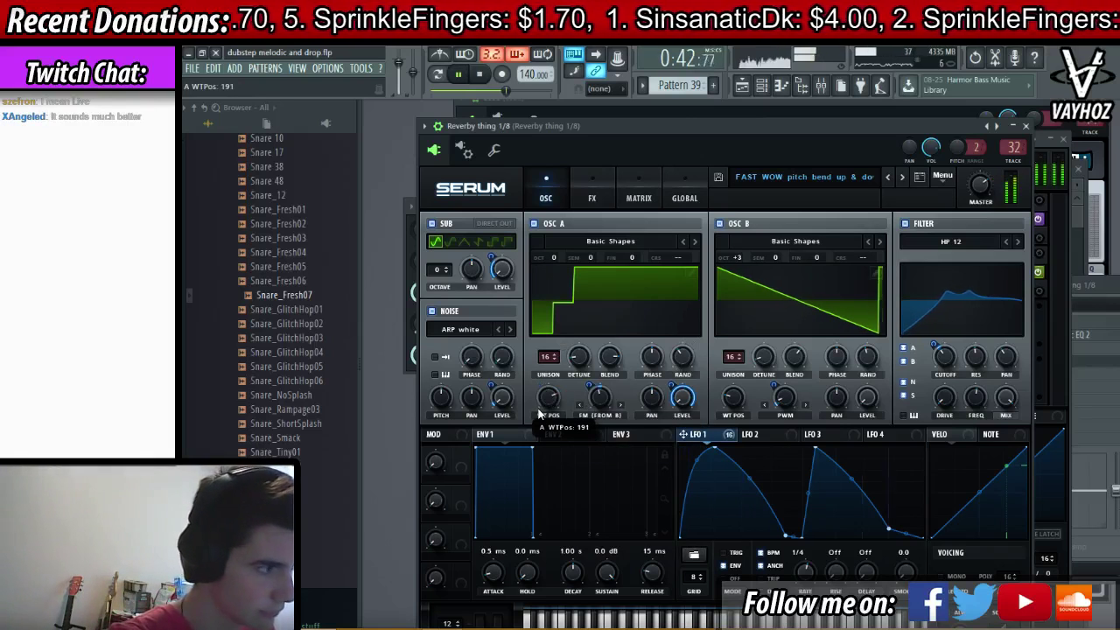
key("space")
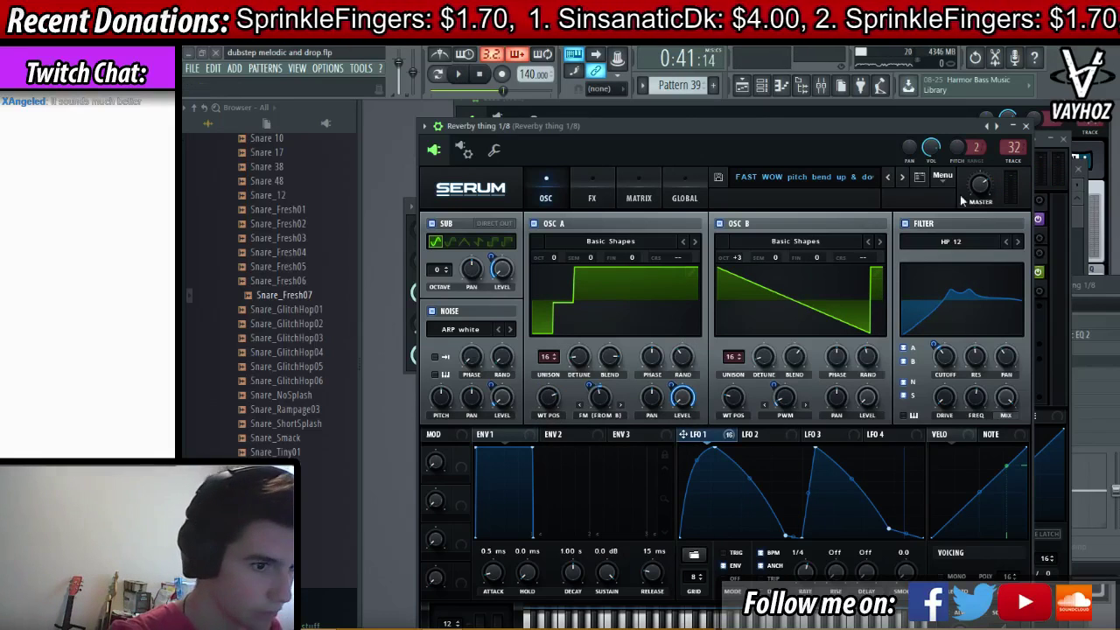
key("space")
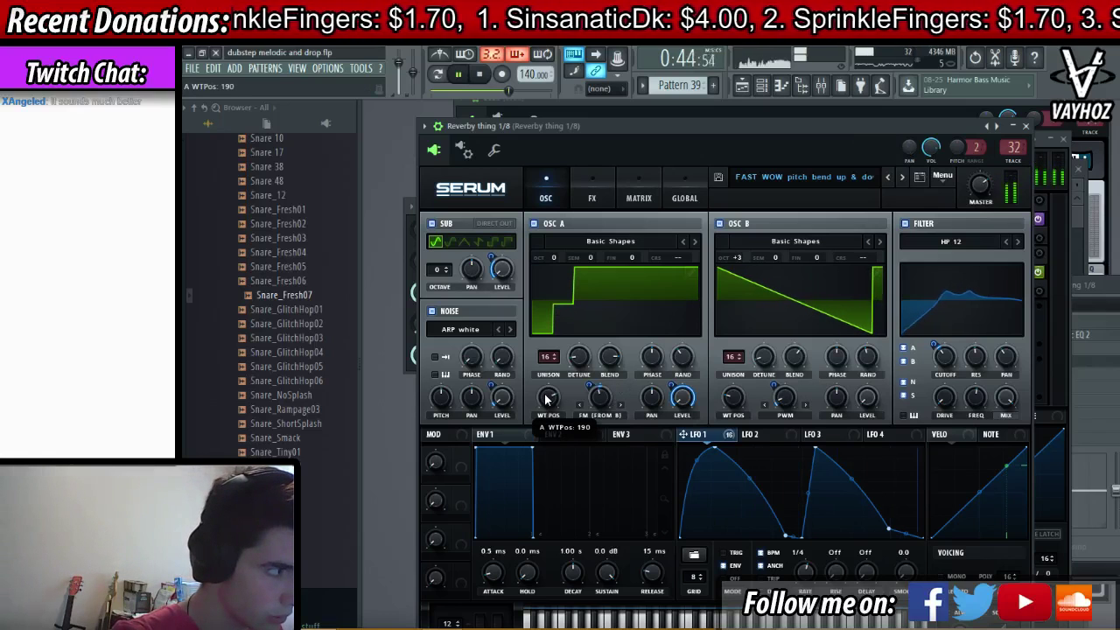
left_click_drag(545, 400, 544, 400)
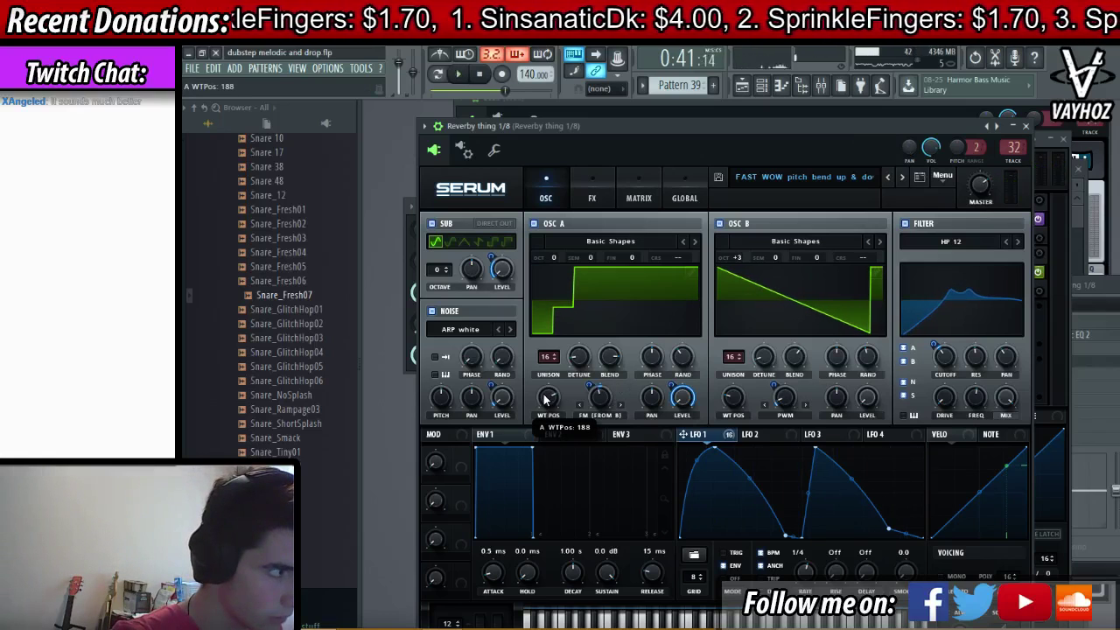
left_click_drag(548, 398, 544, 400)
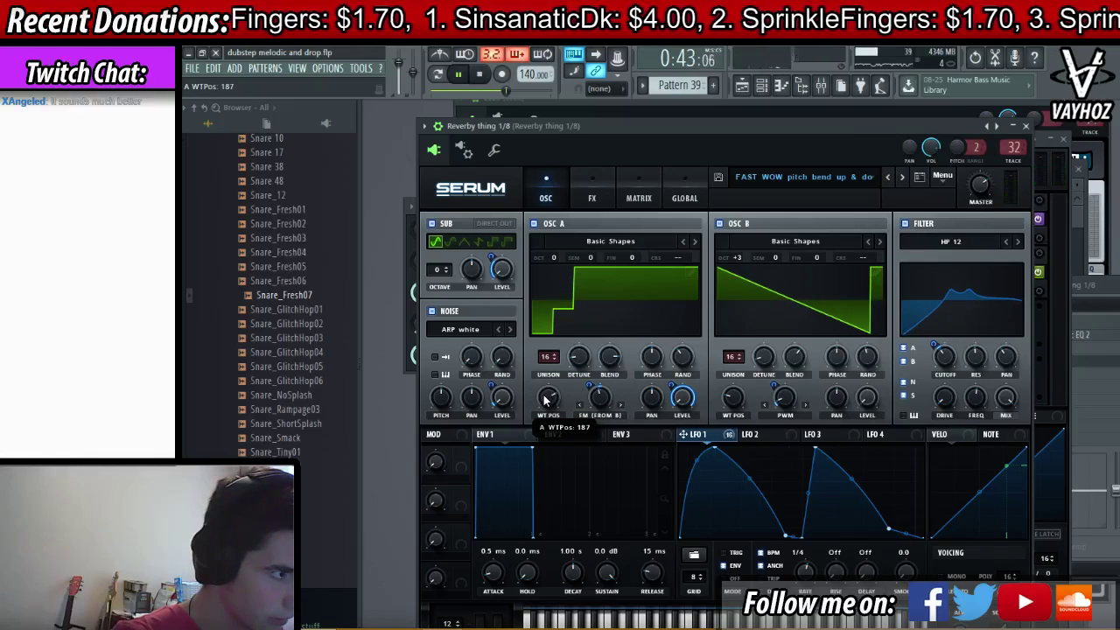
mouse_move(1009, 391)
left_mouse_down()
mouse_move(993, 420)
mouse_move(1017, 408)
left_mouse_up()
- Move SerumFX up to effect slot 3 on the Reverby thing 1/8 mixer track
key("F6")
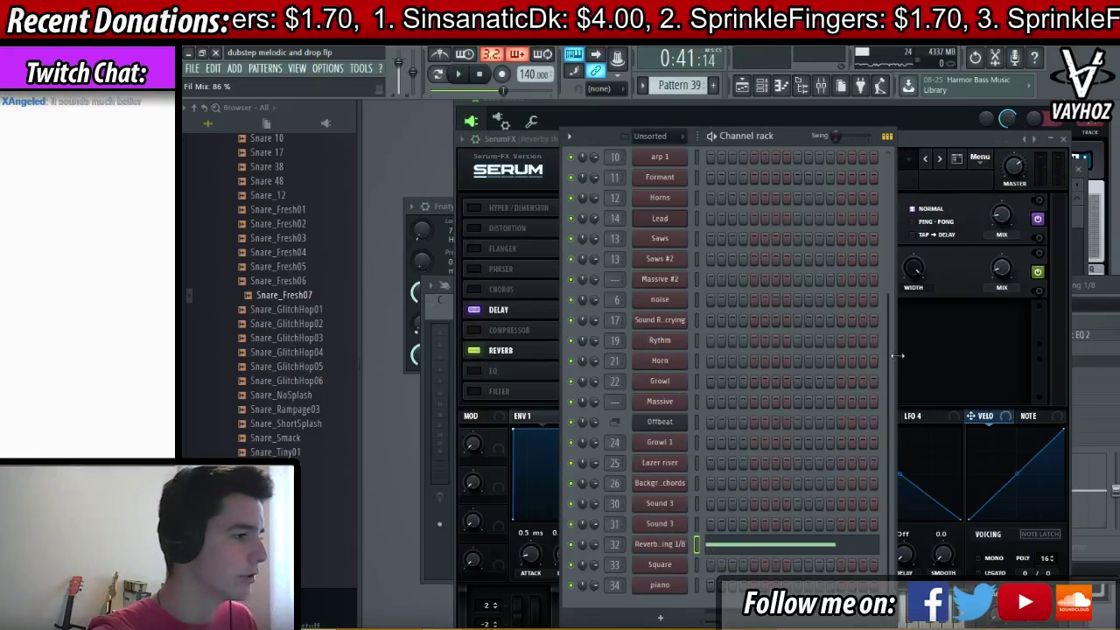
key("F9")
key("space")
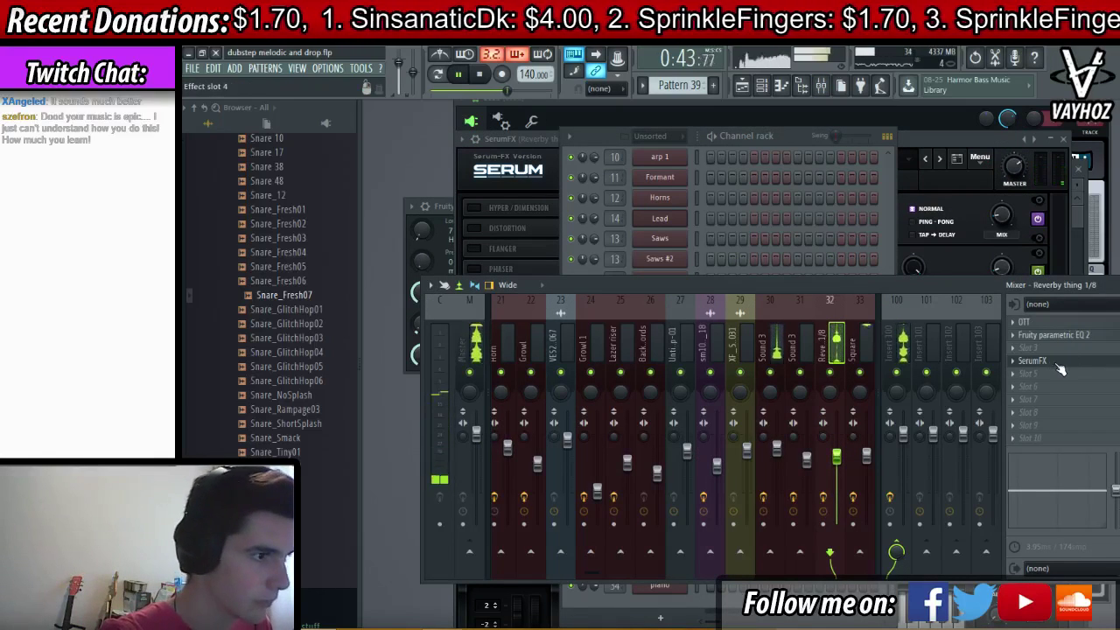
- Listen to the drop in the playlist around bar 28
key("F5")
key("F6")
key("F6")
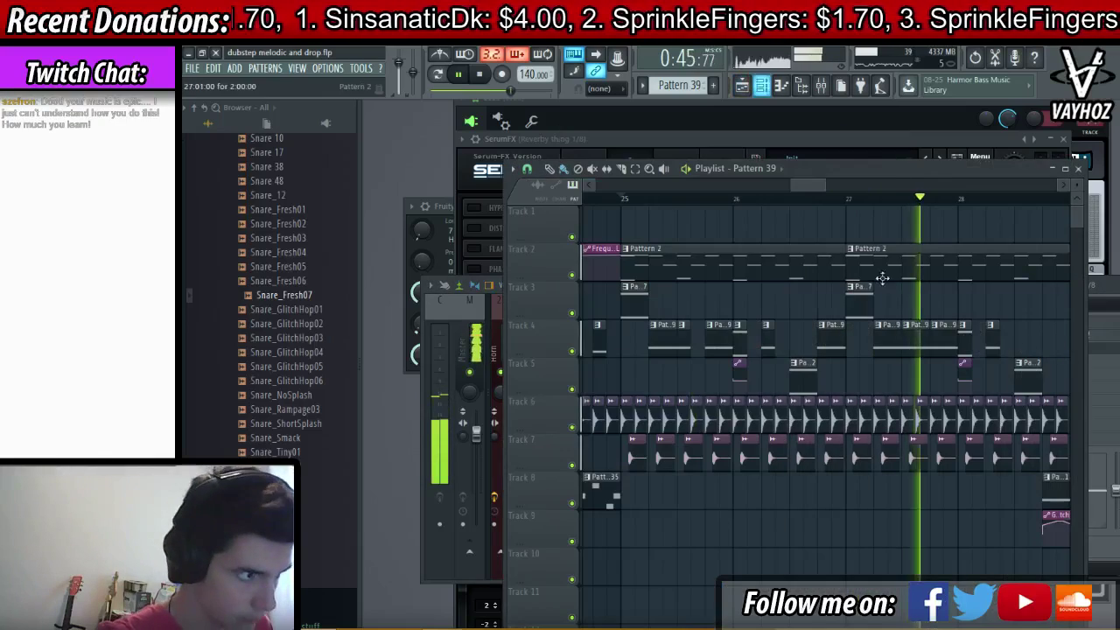
scroll(898, 203, "down", 3)
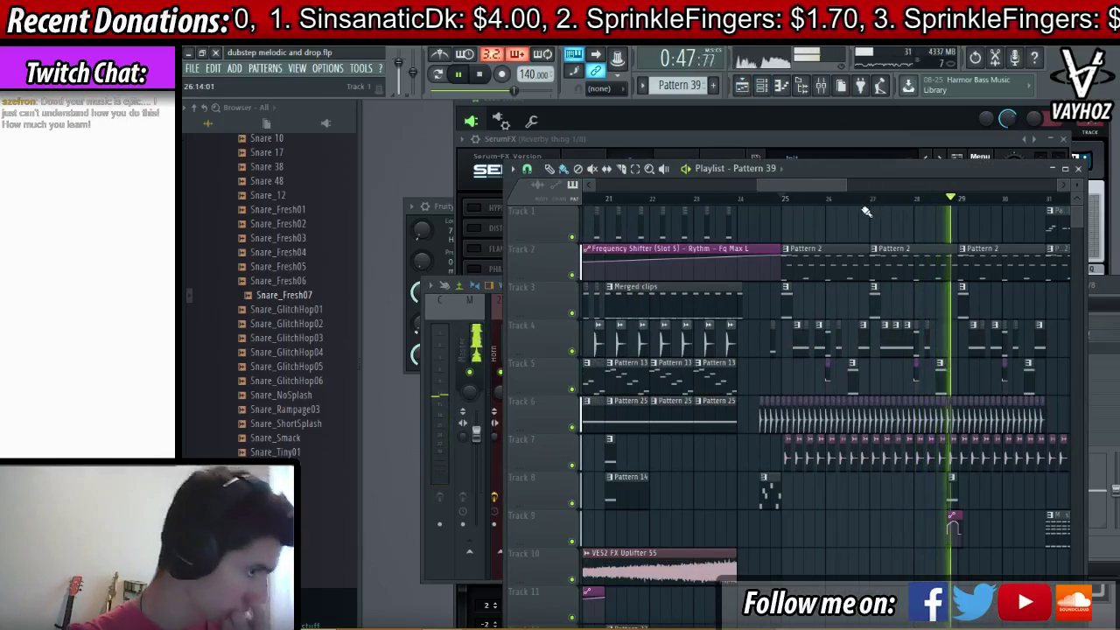
key("space")
scroll(952, 208, "up", 3)
- Solo the Growl 1 mixer track, set its volume to about 57%, and turn the solo off
key("F9")
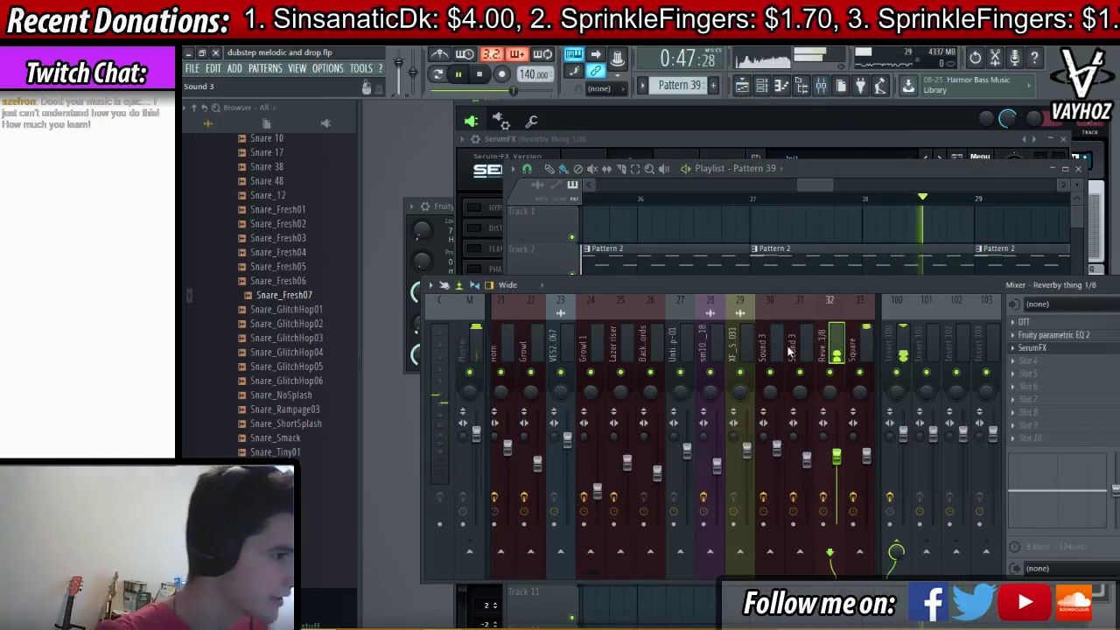
scroll(718, 380, "up", 7)
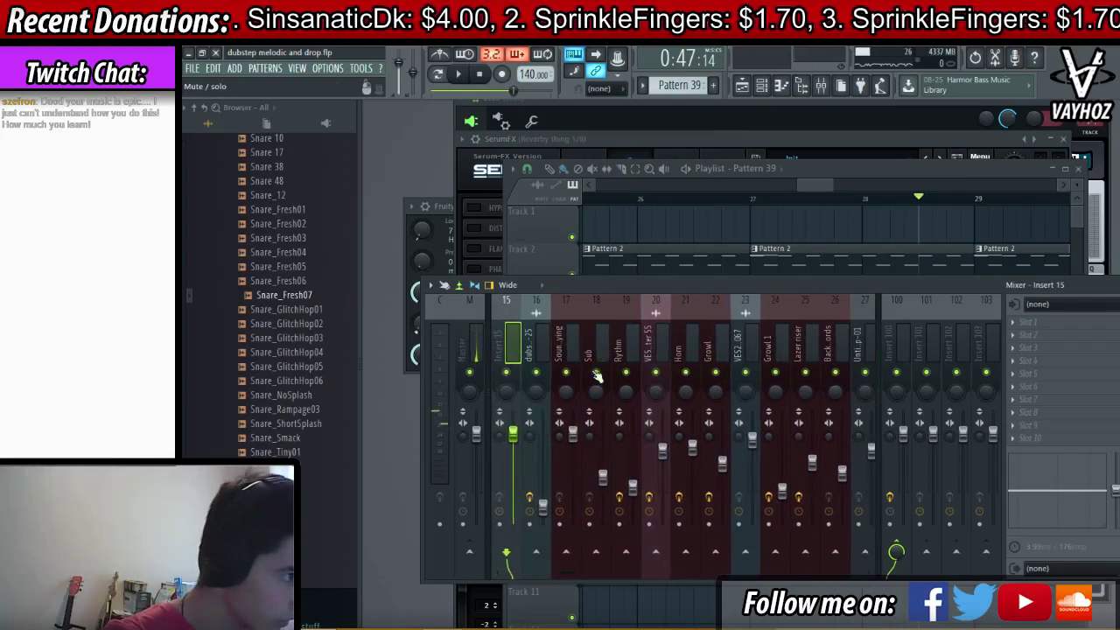
left_click(783, 374)
key("space")
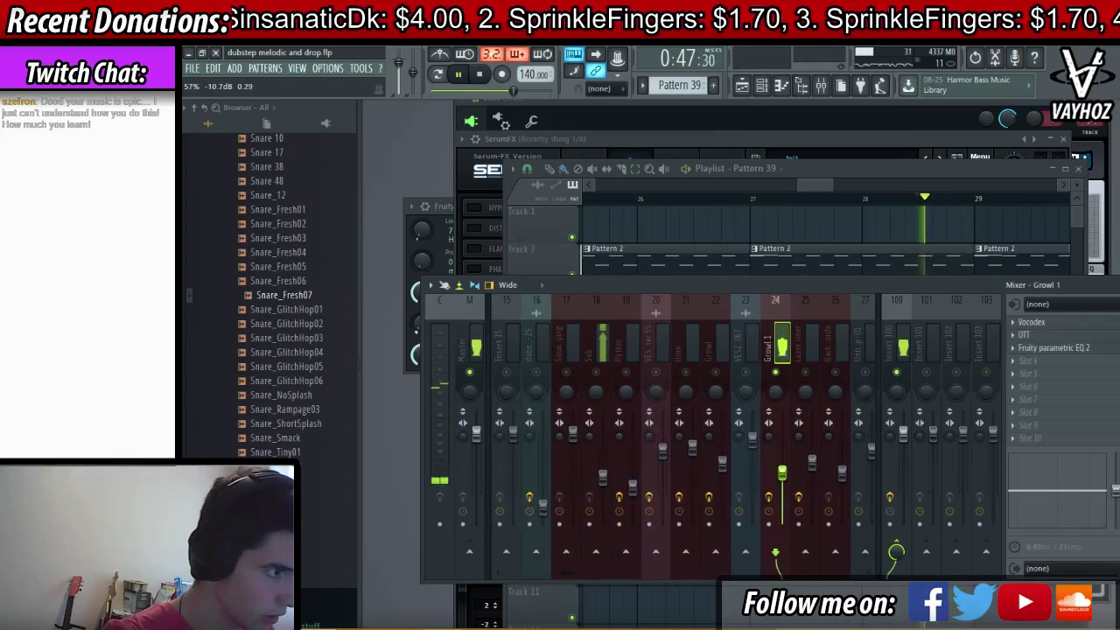
right_click(775, 371)
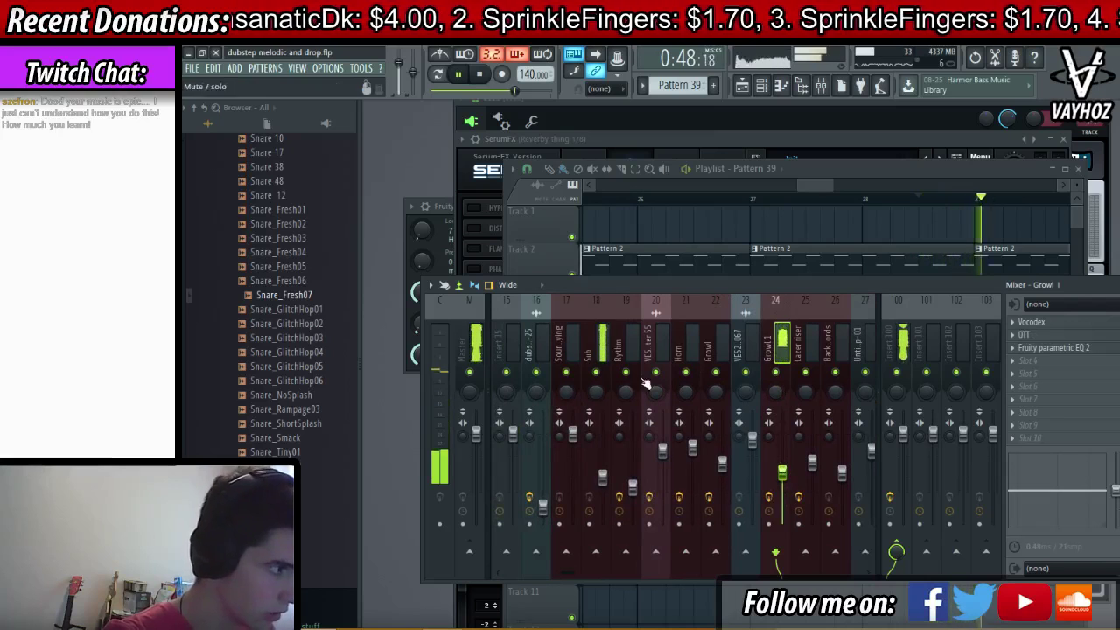
- Play the playlist from just after bar 24 into the drop and select Pattern 35
left_click(829, 241)
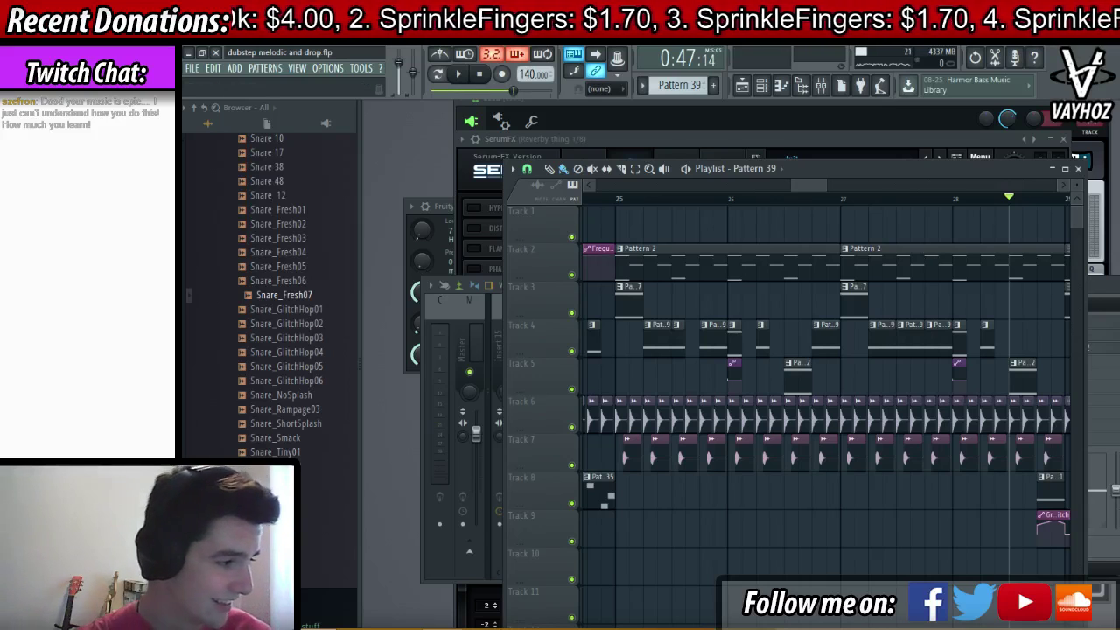
scroll(950, 452, "left", 3)
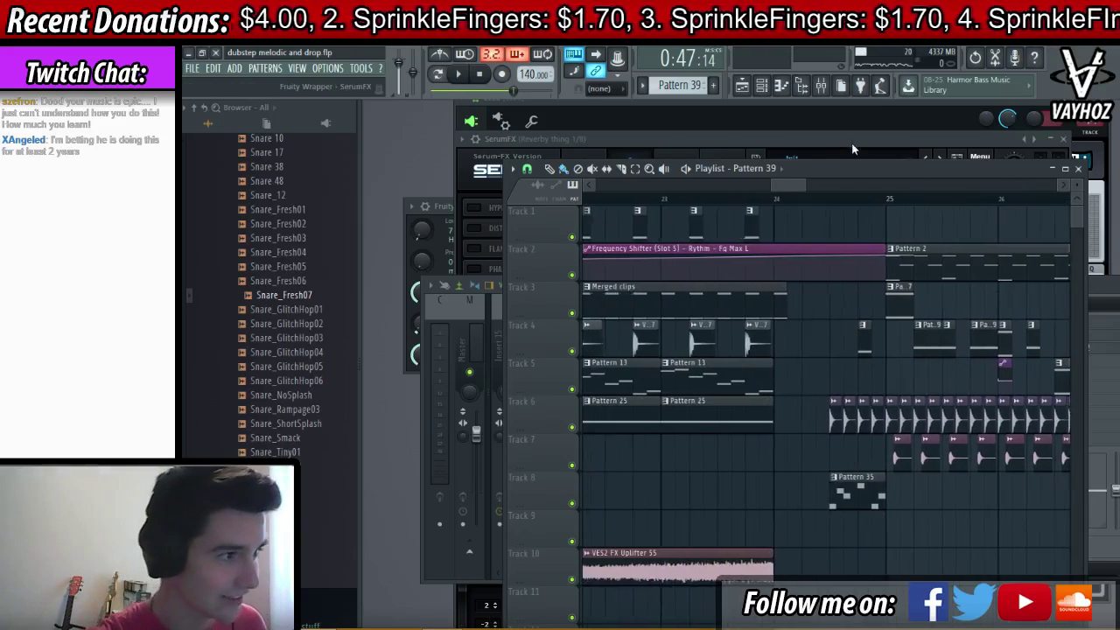
scroll(852, 207, "down", 3)
left_click(804, 201)
key("space")
left_click(773, 202)
scroll(815, 202, "up", 3)
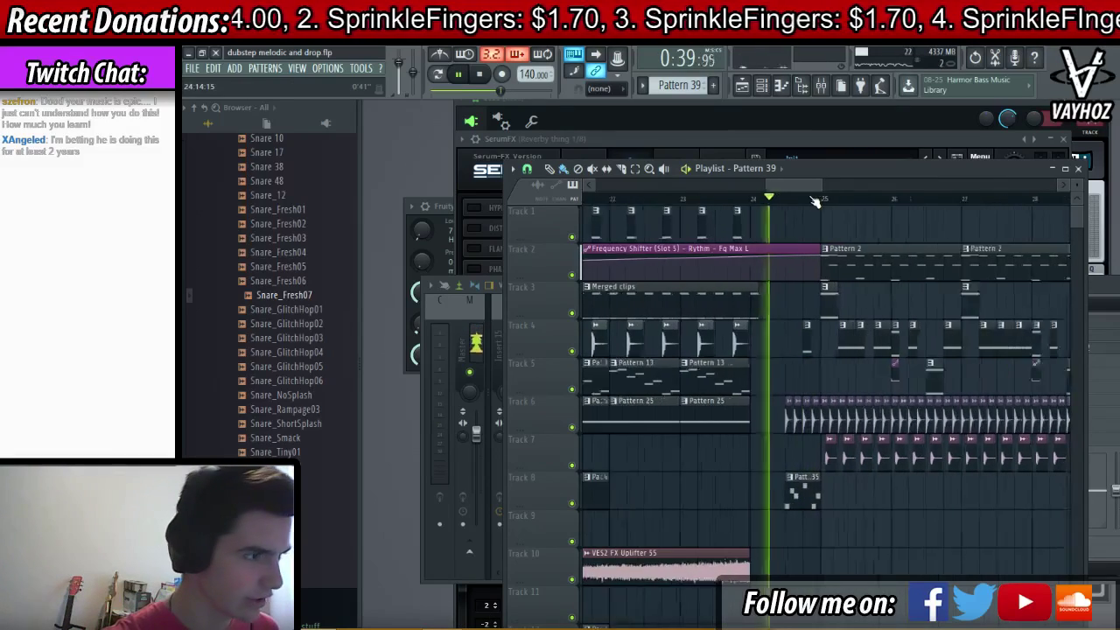
left_click(799, 480)
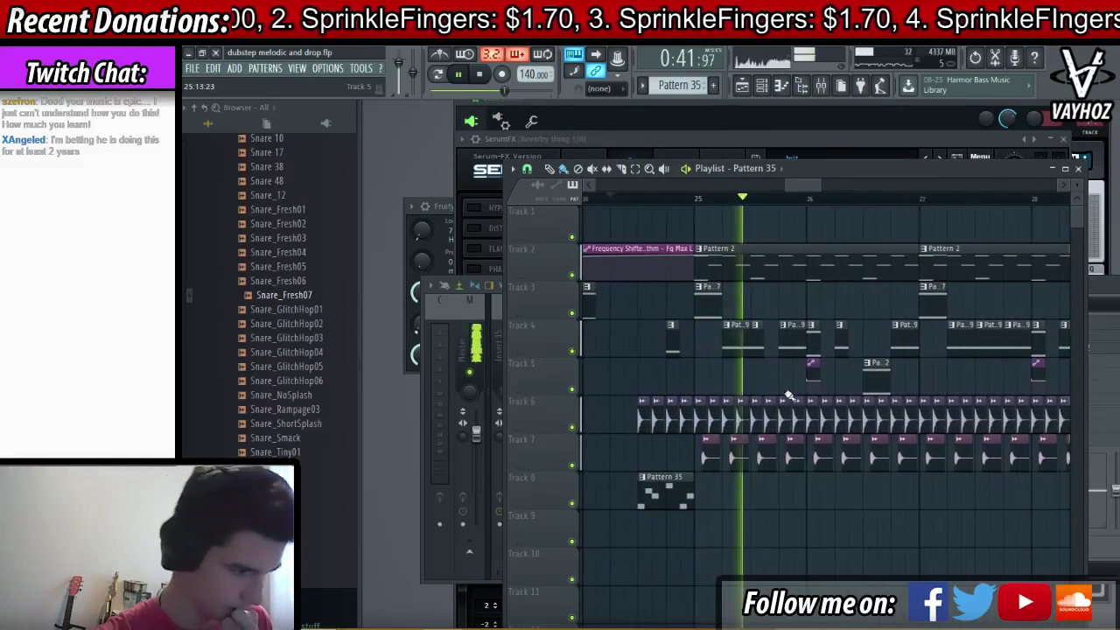
- Lower the Reverby thing 1/8 mixer track's volume slightly and select the Square track
key("F9")
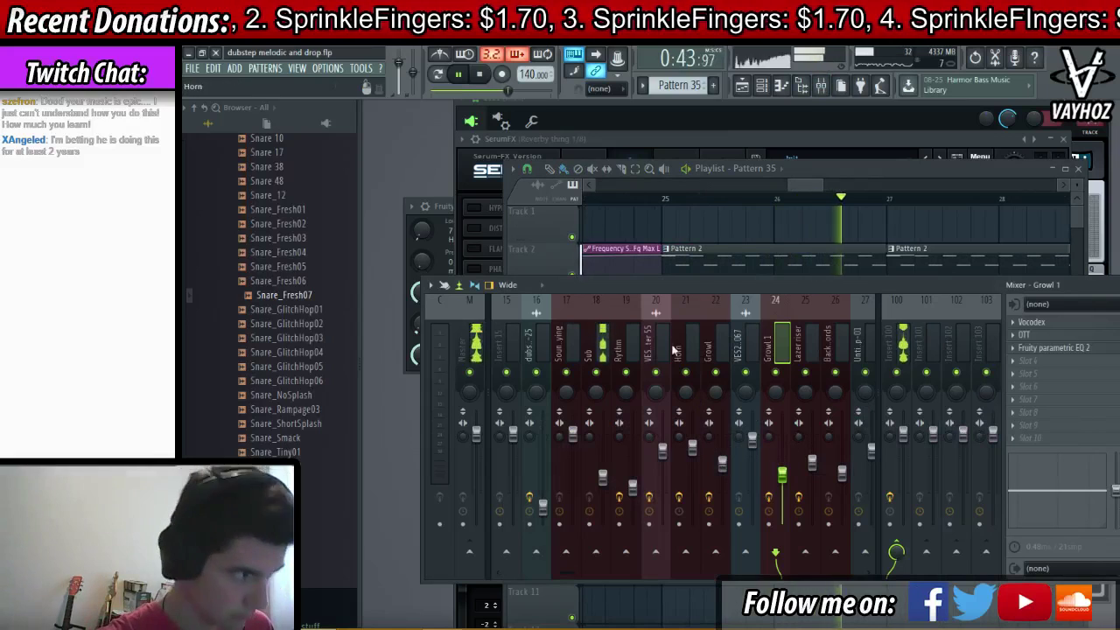
left_click(717, 345)
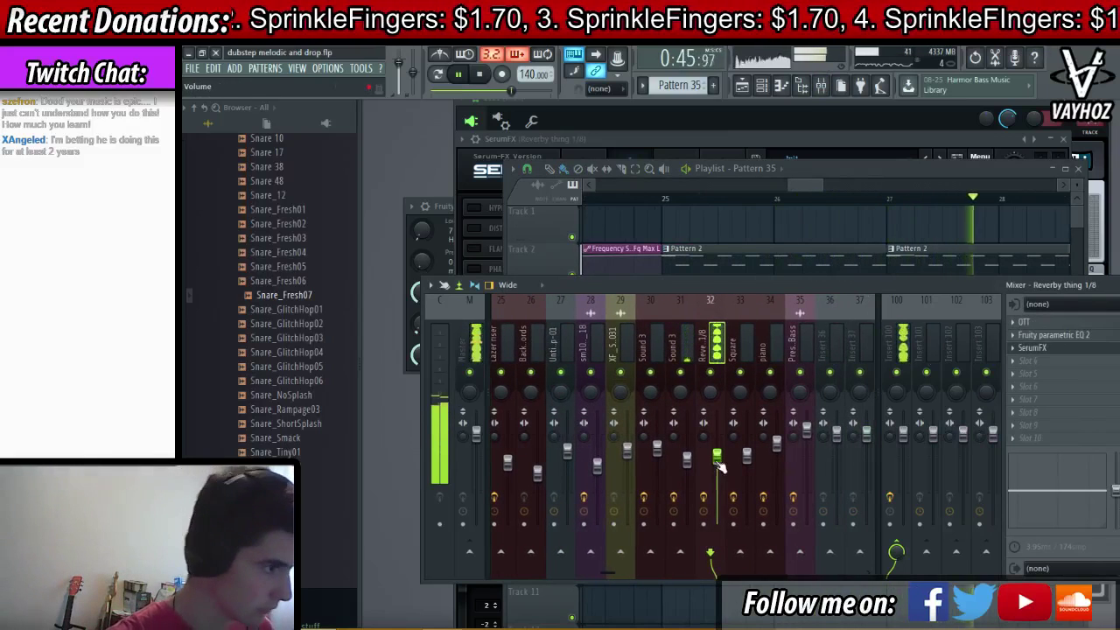
left_click(745, 346)
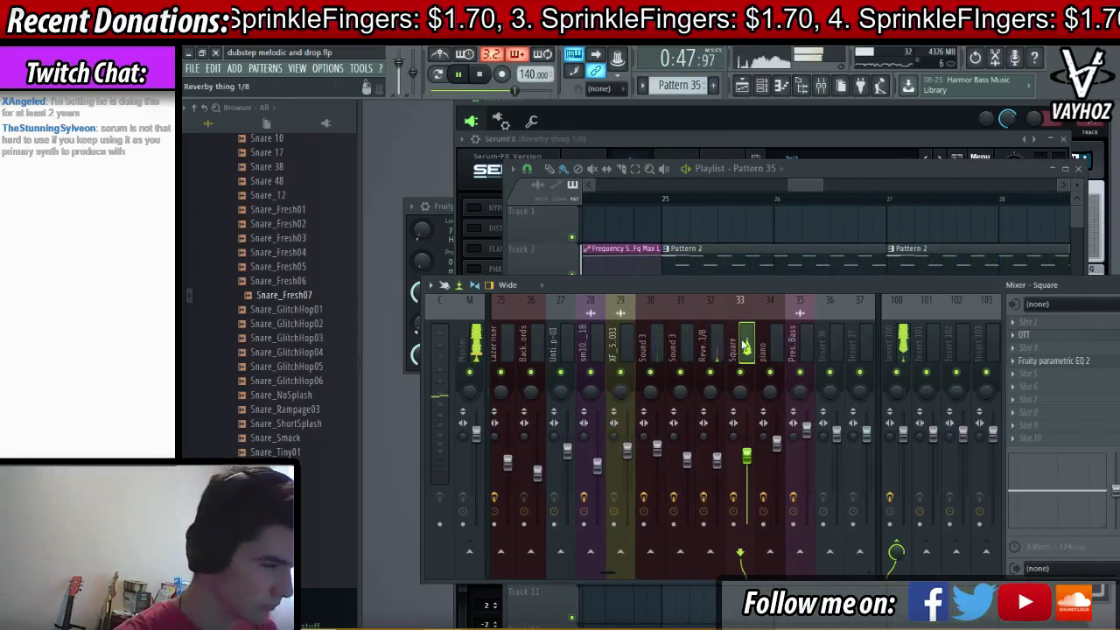
- Solo the Reverby thing 1/8 mixer track, stop playback and enable the Sub track alongside it
right_click(713, 373)
key("space")
scroll(732, 350, "up", 17)
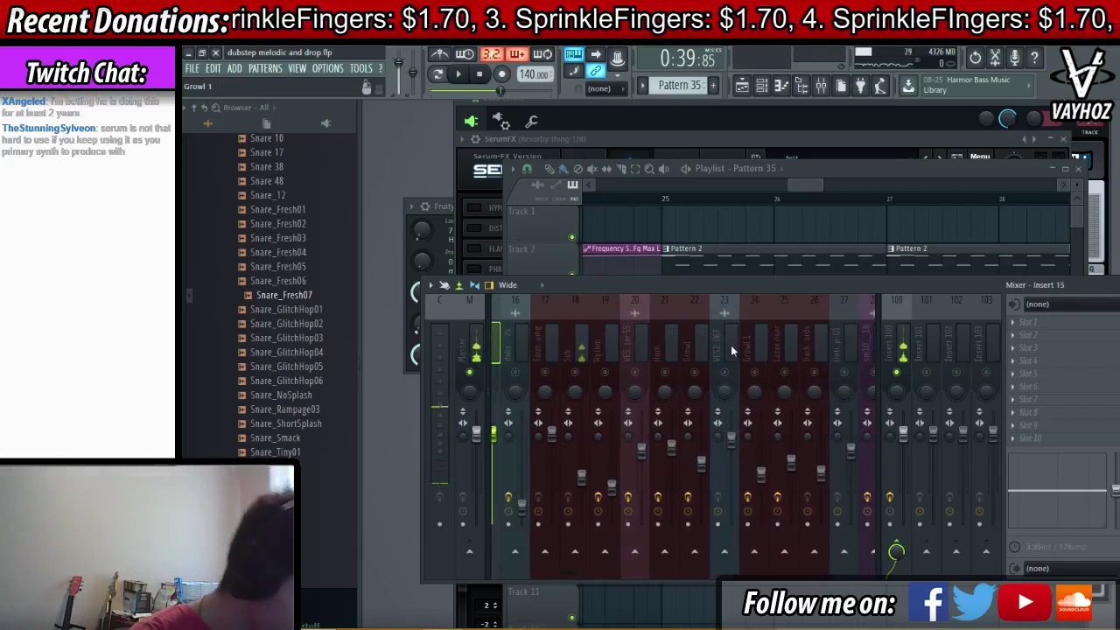
right_click(594, 372)
- Select bars 25 to 27 in the playlist and load Edison into the Master track's first effect slot
left_click(469, 345)
left_click_drag(668, 200, 889, 201)
key("F9")
left_click(1054, 322)
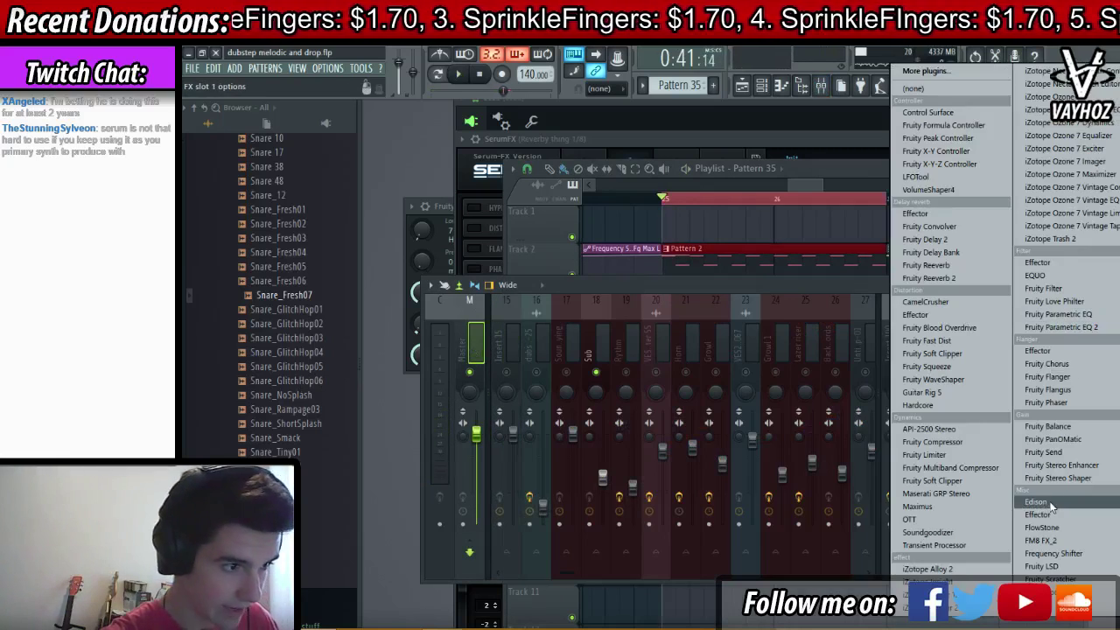
left_click(1057, 501)
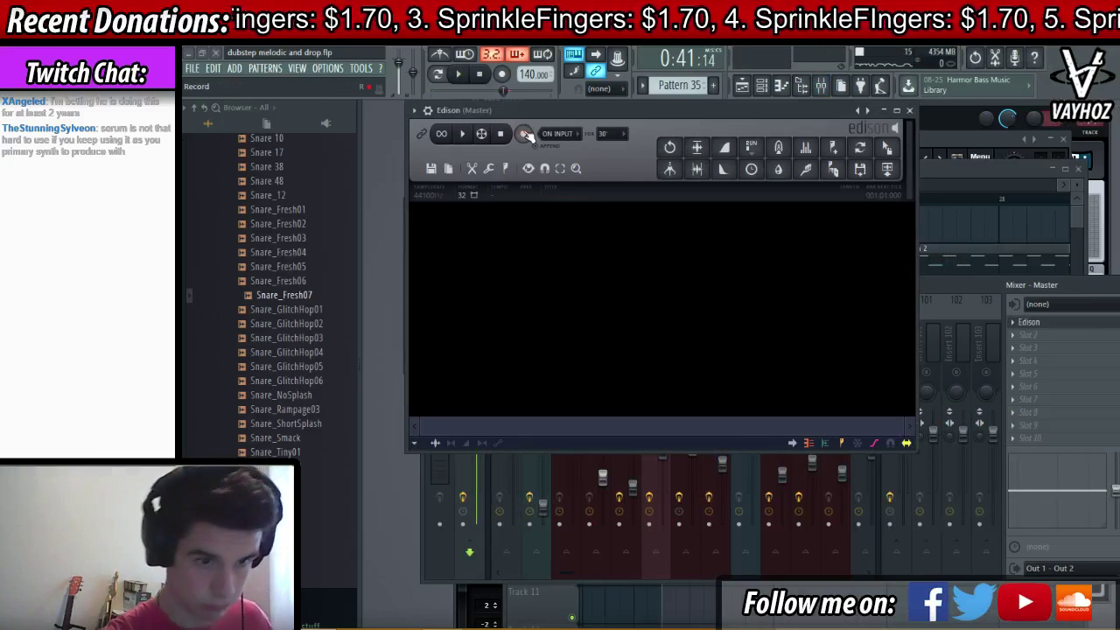
- Record the selected bars into Edison and play the recording back
left_click(464, 75)
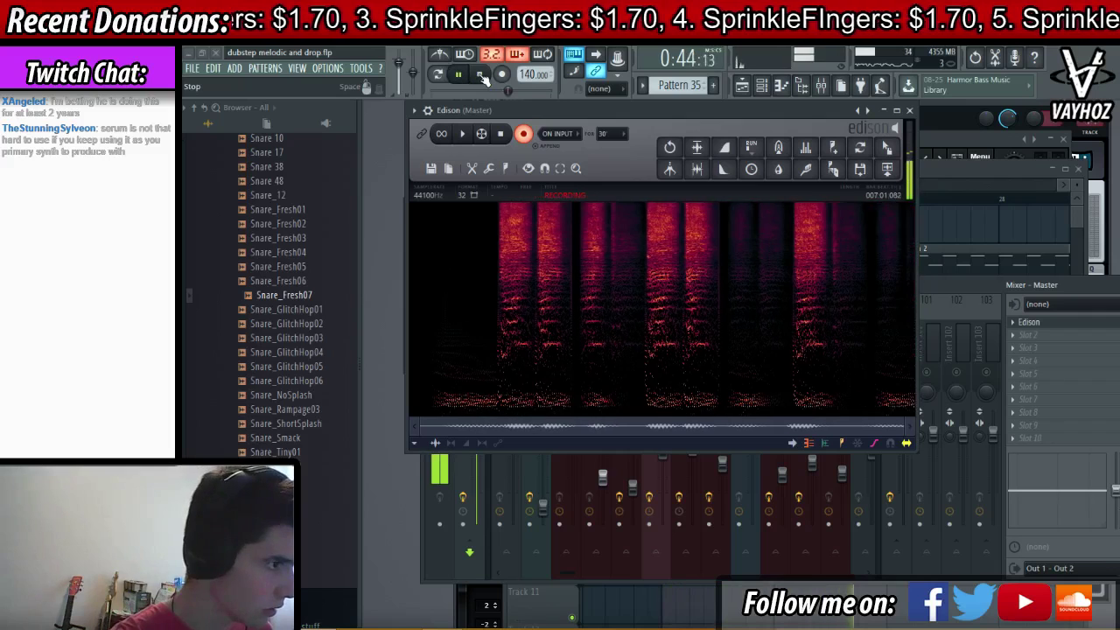
left_click(482, 77)
left_click(697, 147)
key("space")
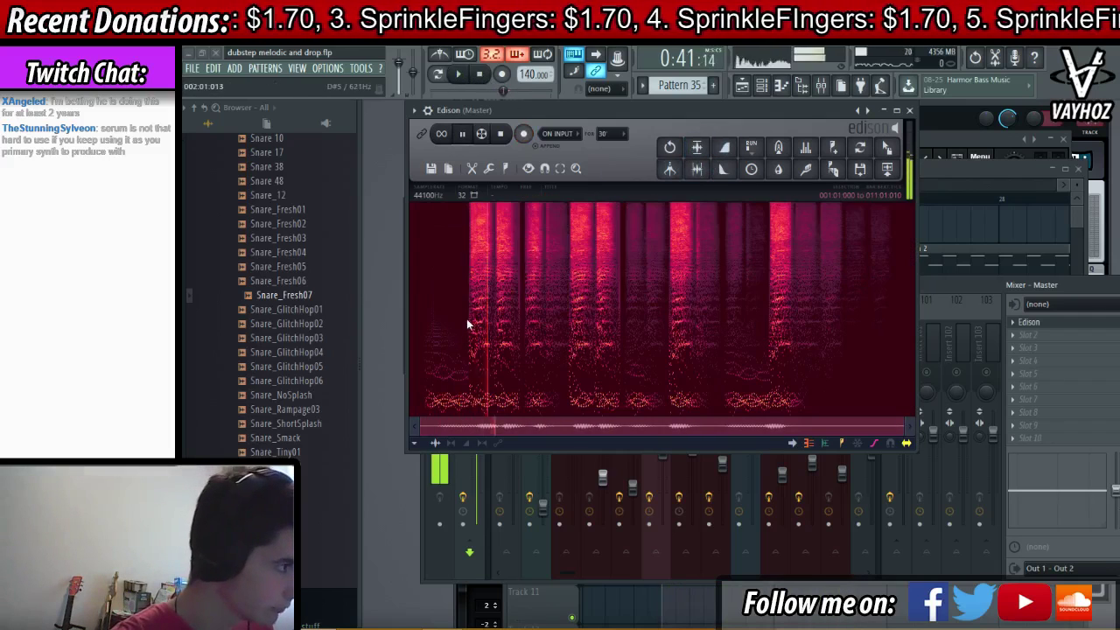
- Crop the Edison recording to the first pair of bass hits, play it back and normalize it
left_click_drag(467, 318, 522, 311)
key("ctrl+Delete")
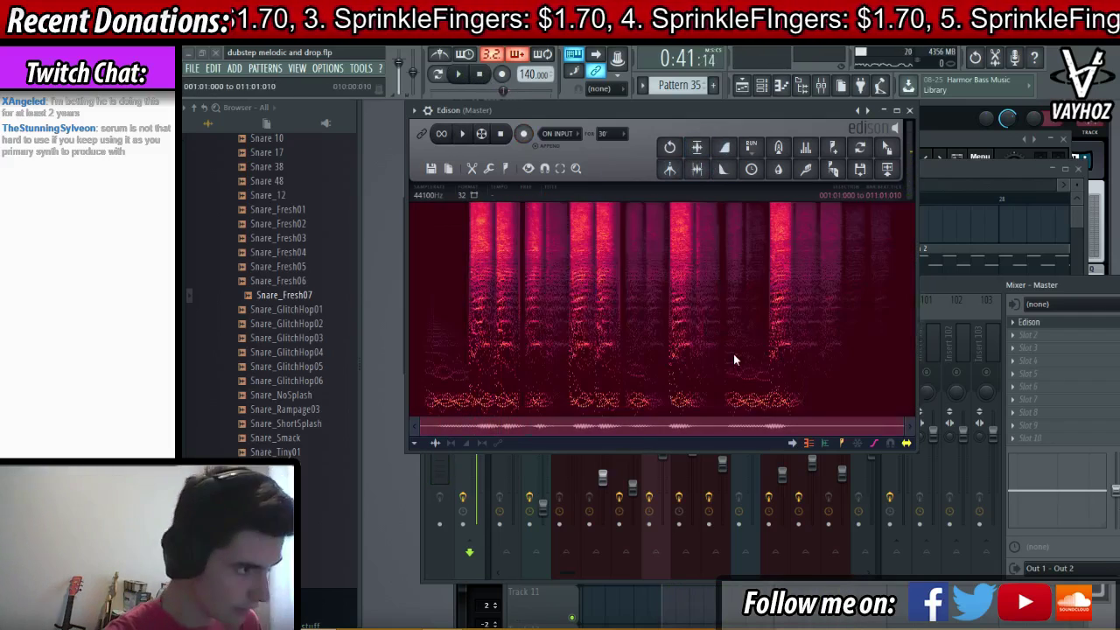
key("space")
left_click(697, 148)
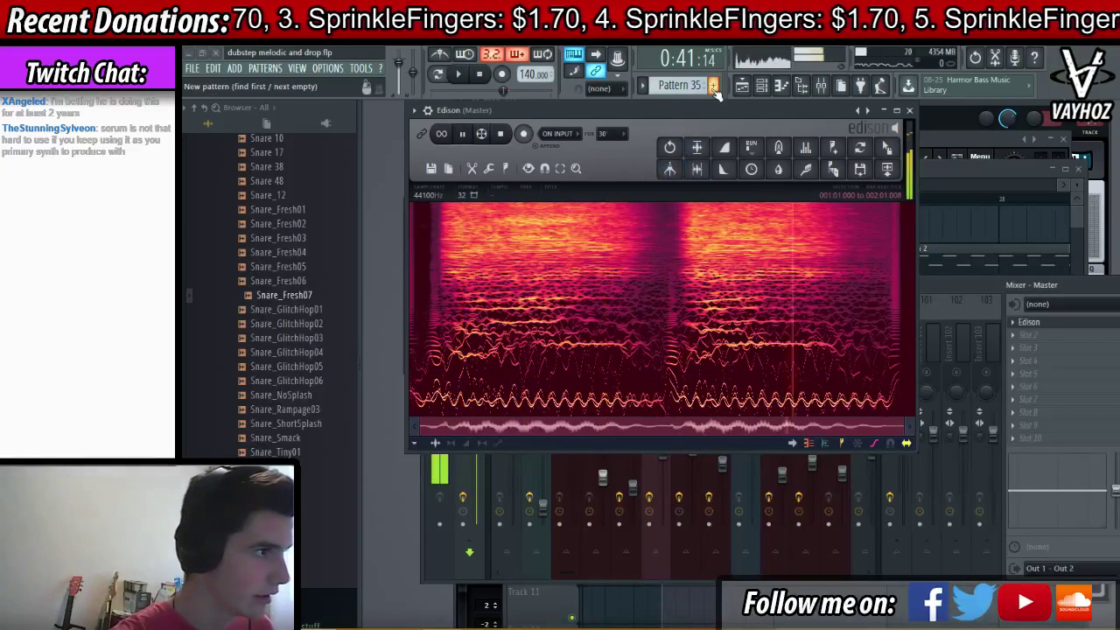
- Create a new empty pattern and add a Serum channel to the channel rack
left_click(714, 86)
key("Return")
key("F6")
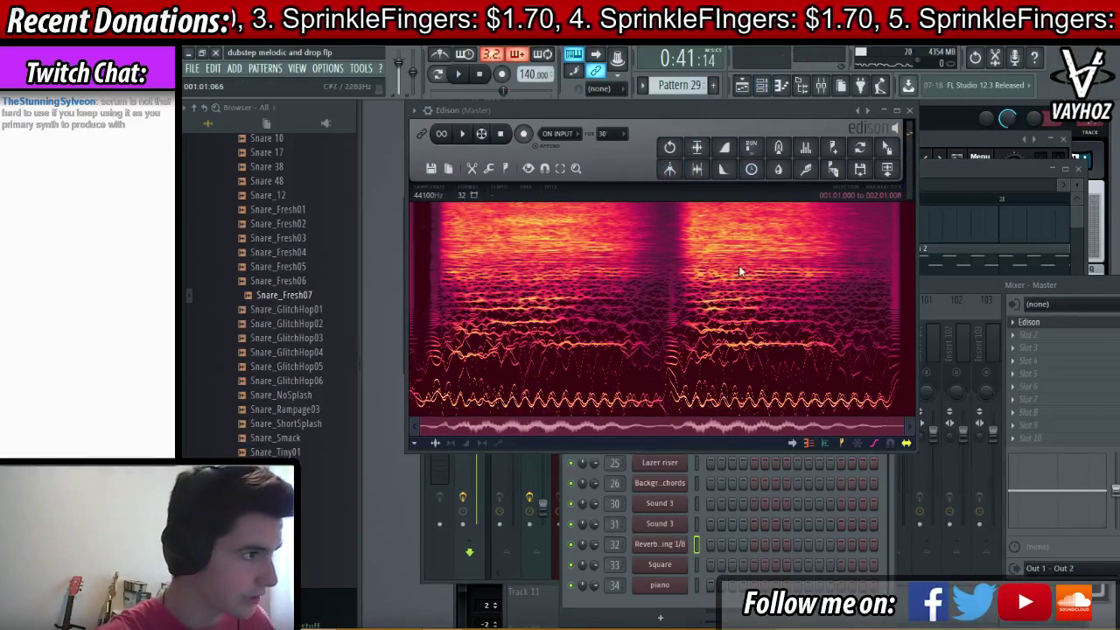
left_click(661, 617)
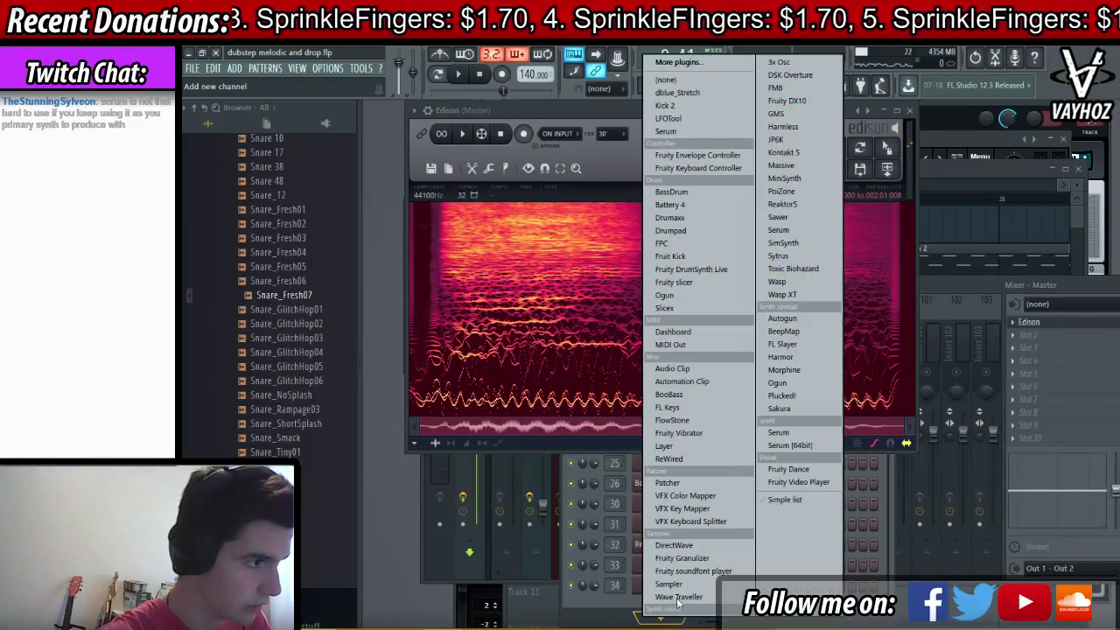
left_click(815, 231)
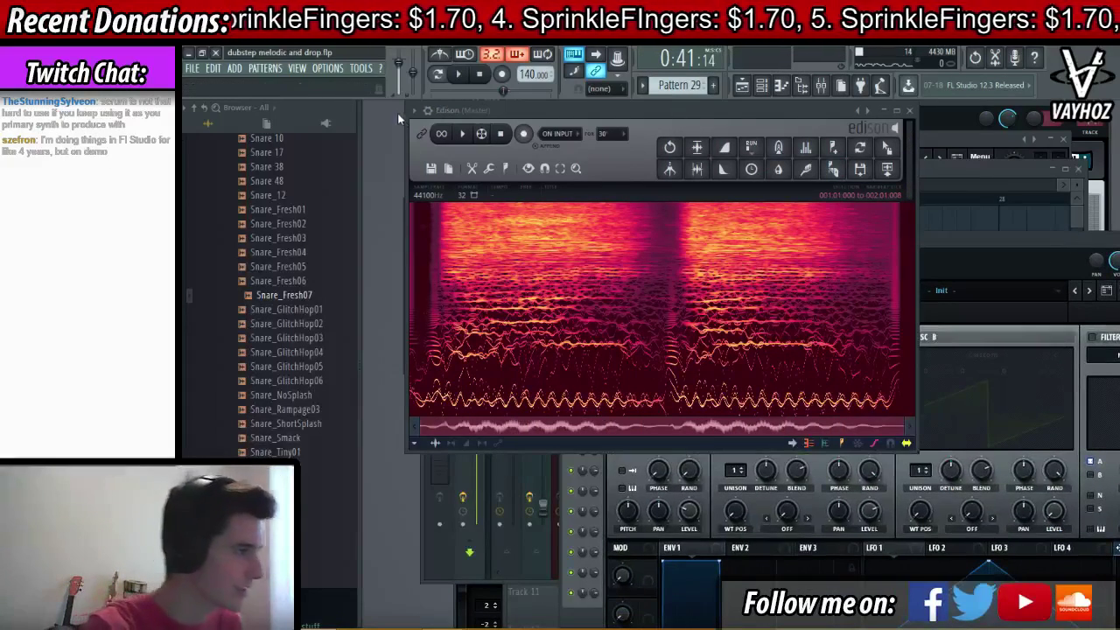
- Arrange Edison beside Serum and import the cropped recording into oscillator A's wavetable editor
left_click(414, 110)
left_click_drag(695, 107, 450, 129)
left_click(825, 240)
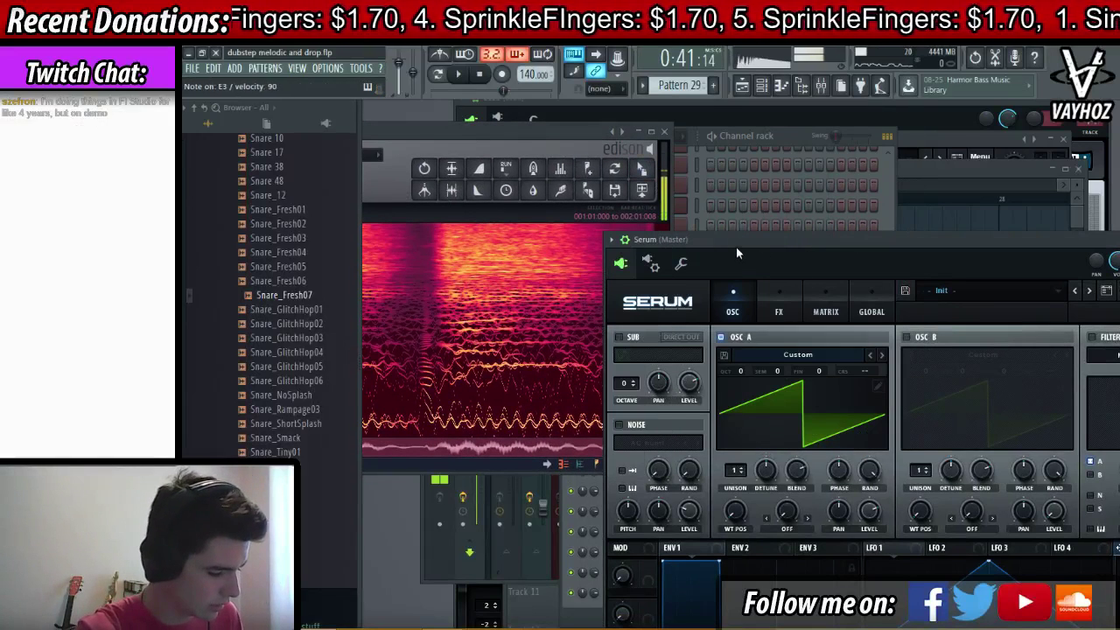
left_click(881, 381)
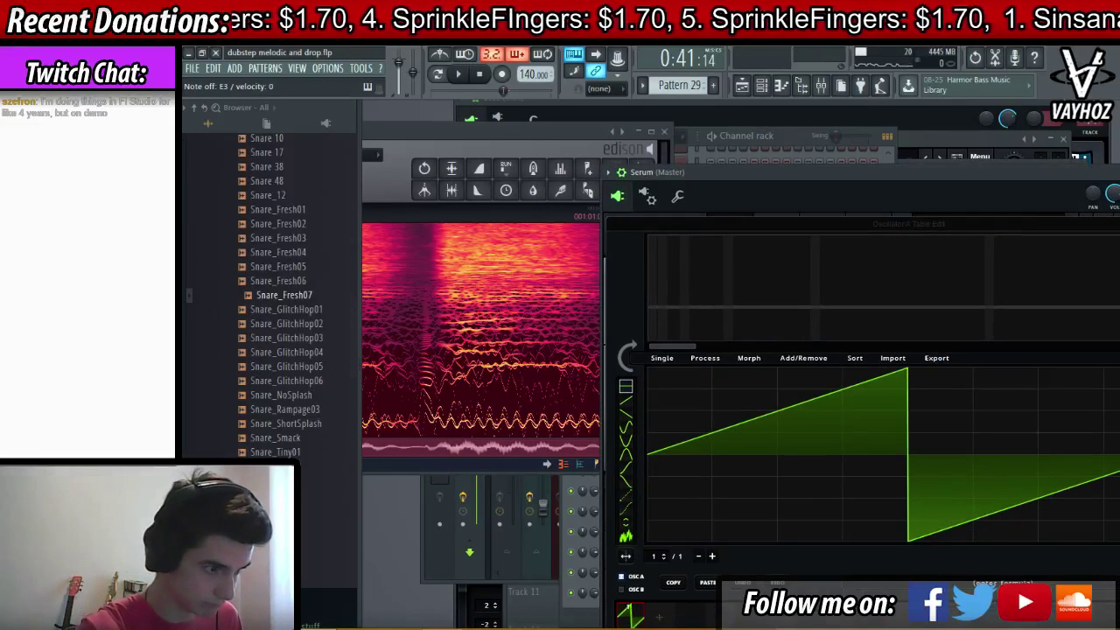
left_click(592, 155)
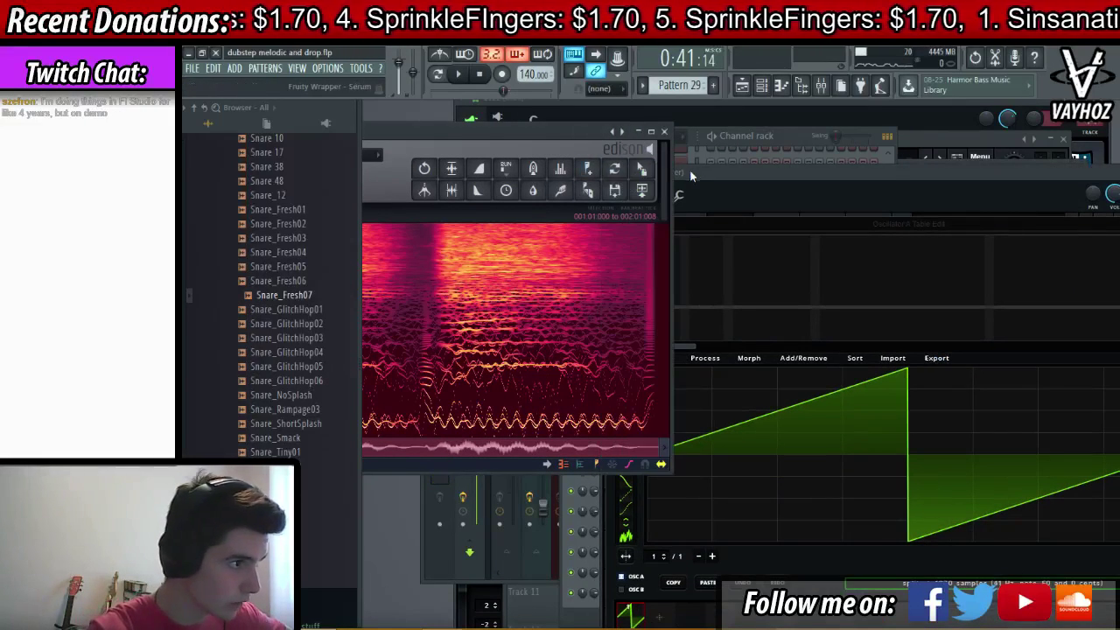
left_click_drag(644, 173, 879, 404)
left_click_drag(946, 172, 950, 145)
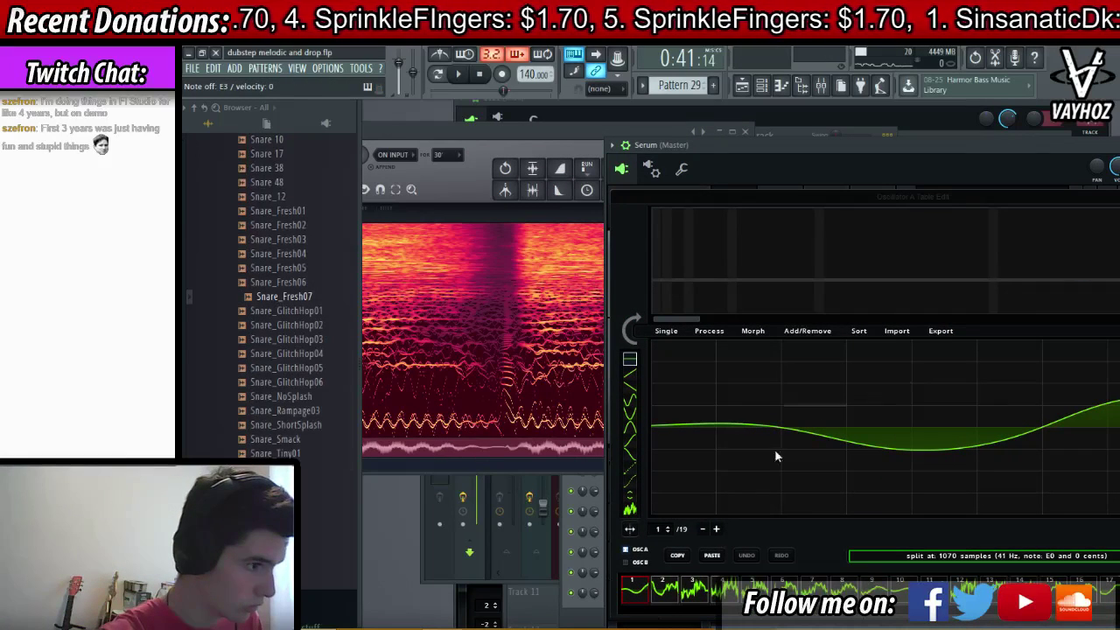
- Remove the first frame from oscillator A's wavetable, morph the remaining frames and audition the sound by sweeping the wavetable position
left_click(700, 530)
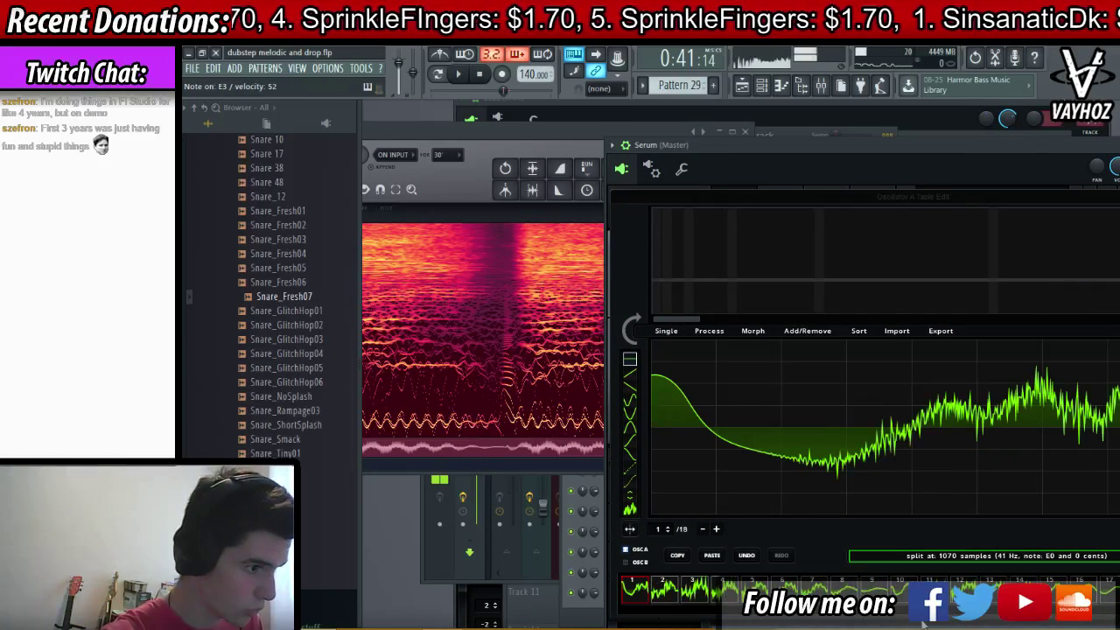
left_click(752, 330)
left_click(782, 343)
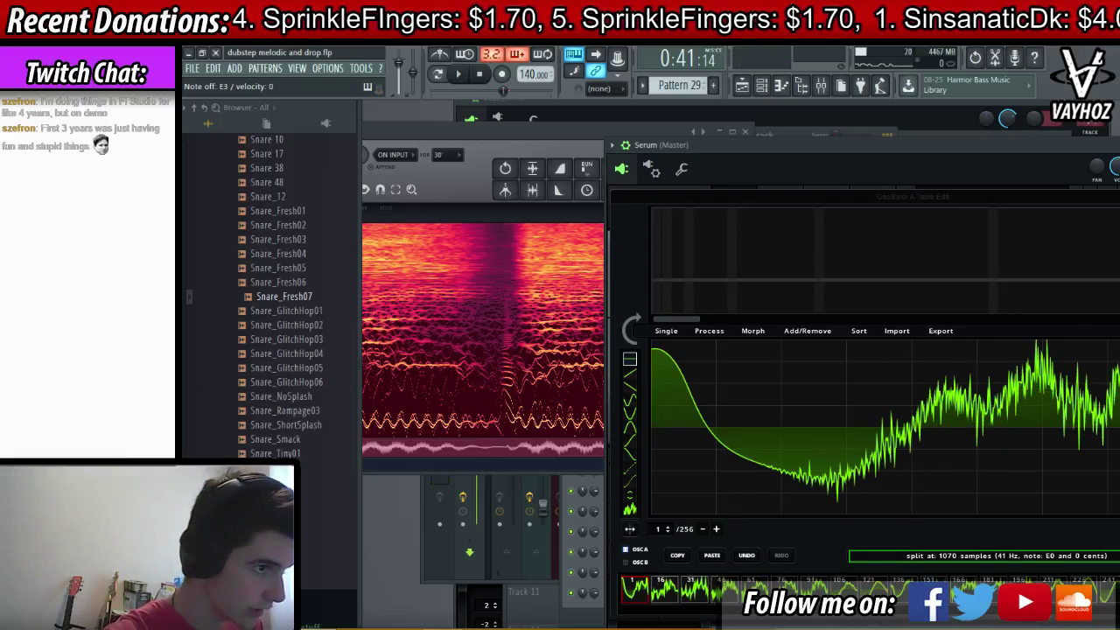
left_click(1119, 198)
left_click_drag(736, 417, 786, 414)
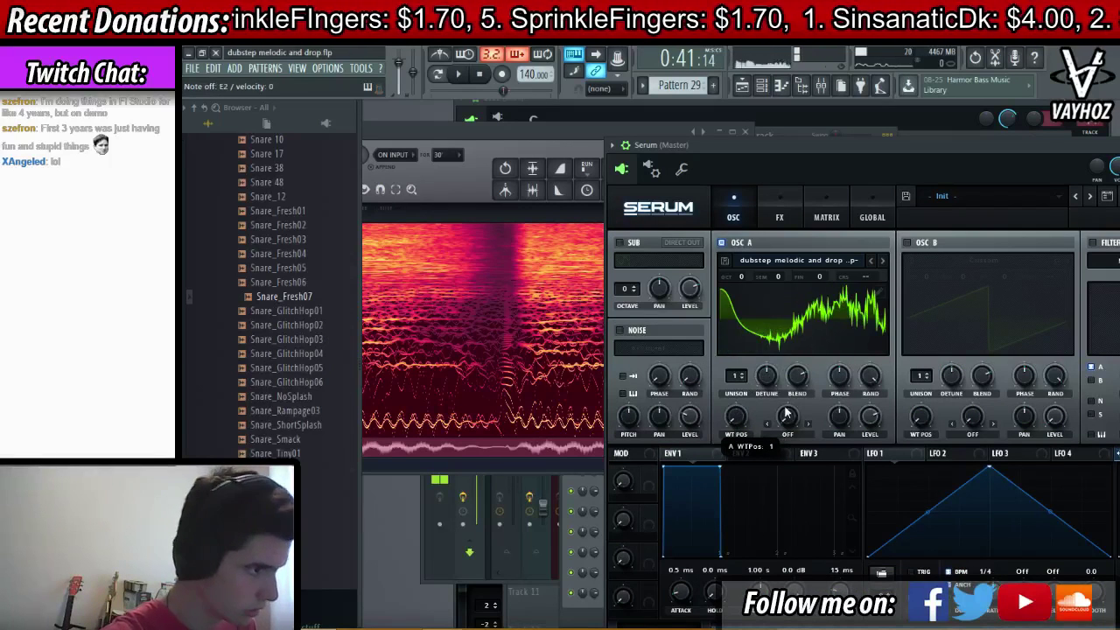
- Remove the morph tables from oscillator A's wavetable and apply the Proc:Squarify formula preset
left_click(877, 291)
left_click(754, 332)
left_click(797, 406)
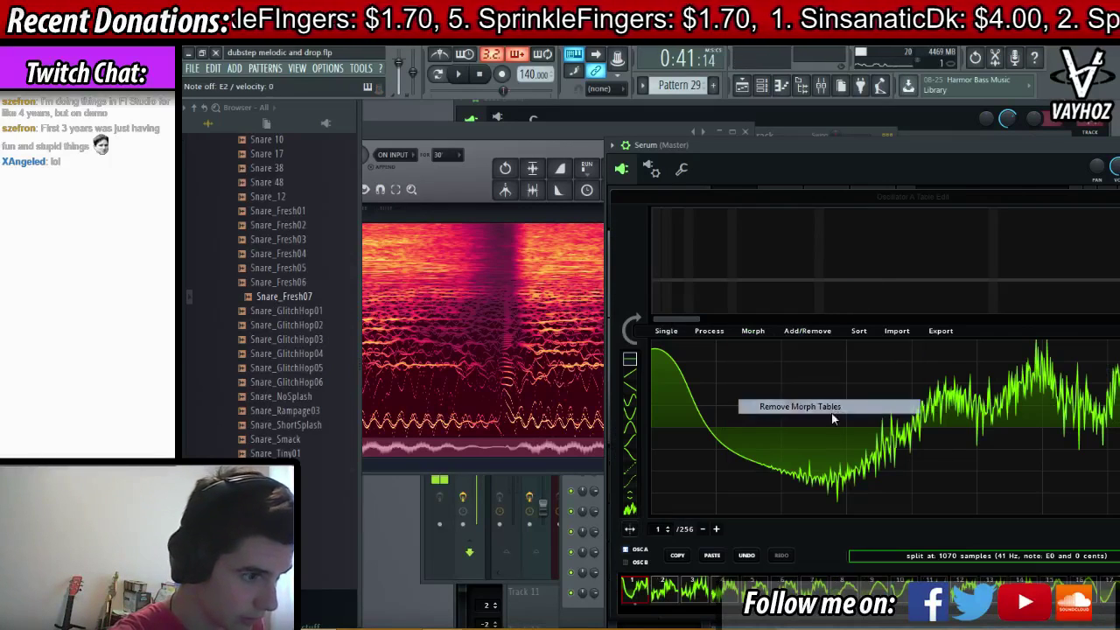
left_click(1115, 556)
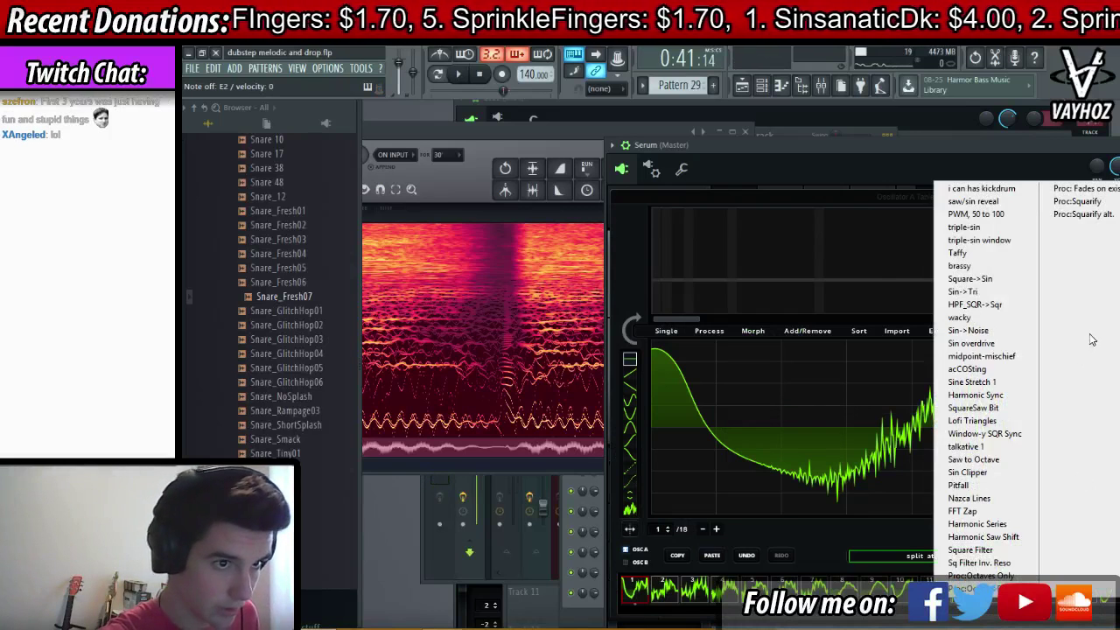
left_click(1073, 289)
left_click(1116, 555)
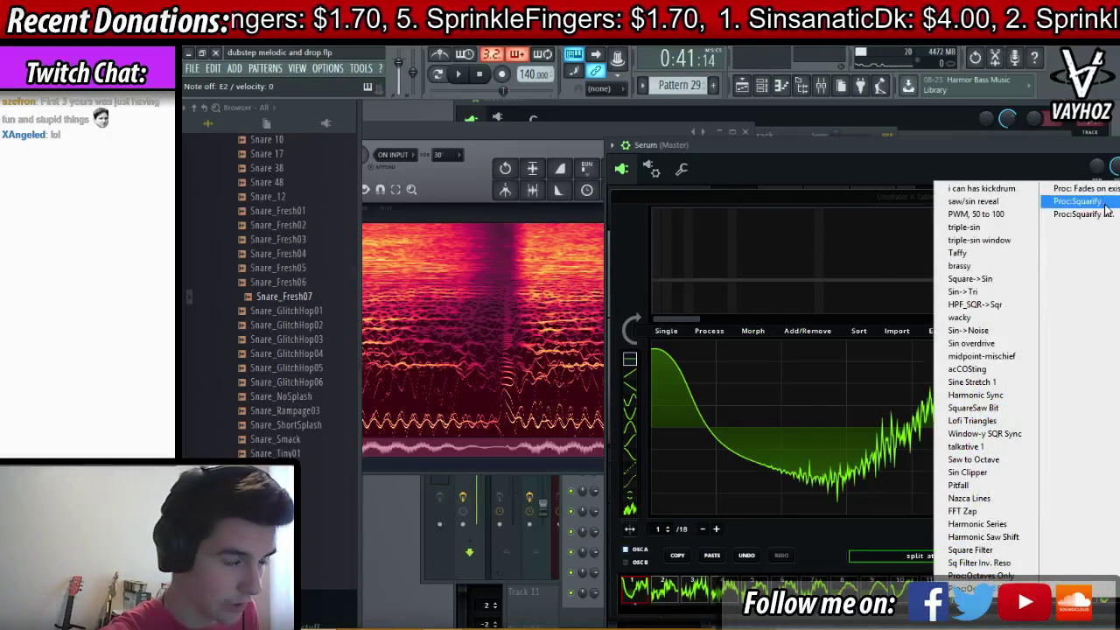
left_click(1076, 201)
- Morph and normalize the squarified wavetable, and audition it by sweeping oscillator A's wavetable position
left_click(752, 330)
left_click(783, 352)
left_click(709, 331)
left_click(741, 348)
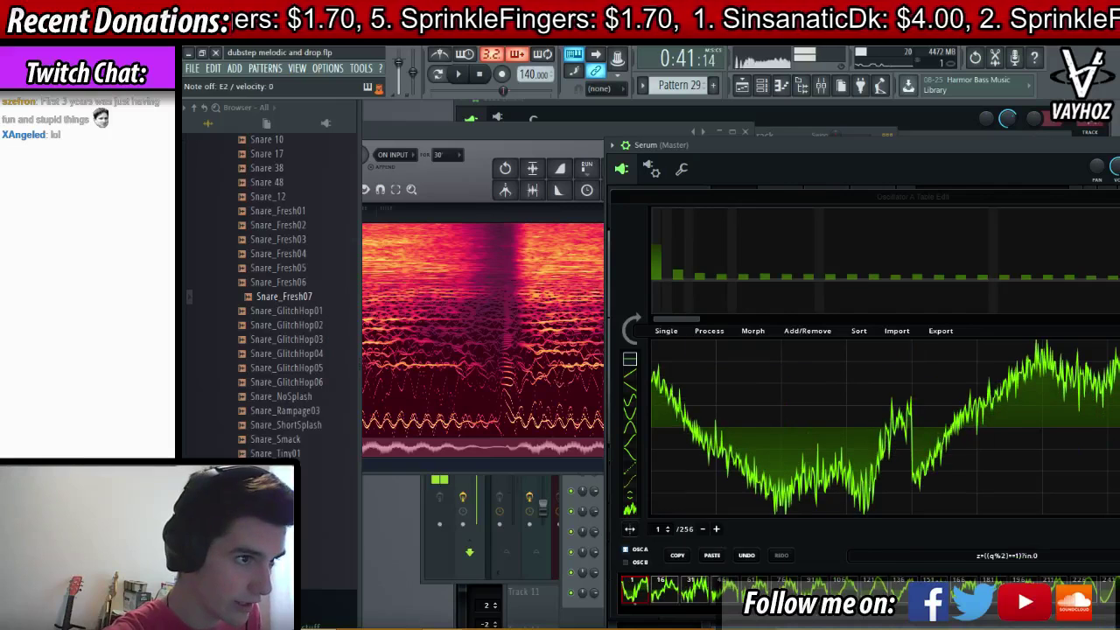
left_click(1117, 197)
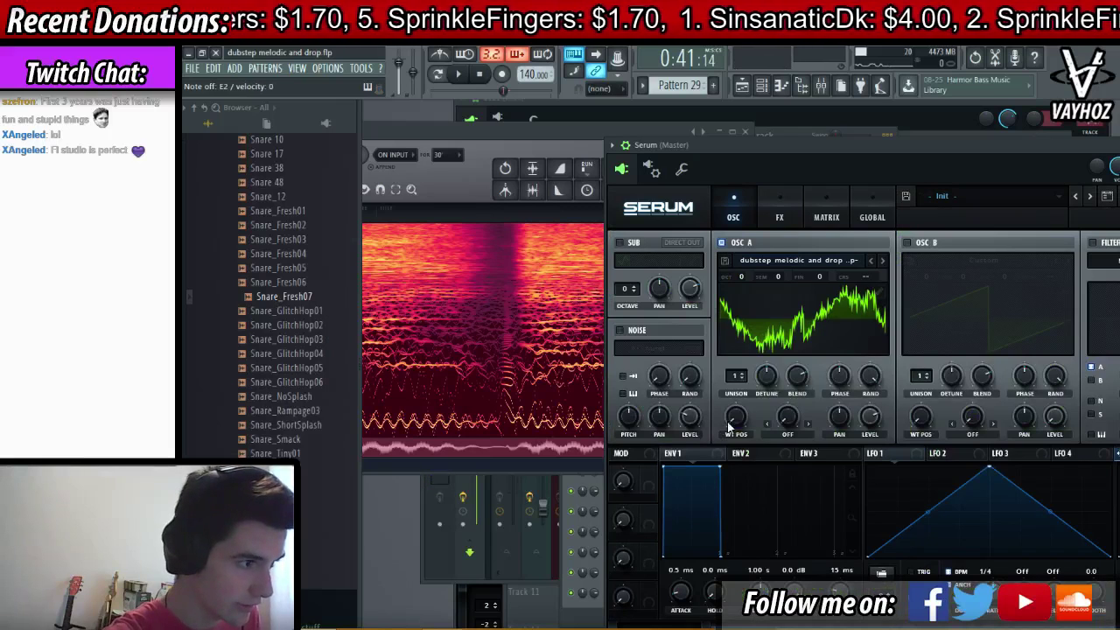
mouse_move(731, 426)
left_mouse_down()
mouse_move(781, 376)
mouse_move(745, 409)
mouse_move(776, 378)
mouse_move(750, 424)
mouse_move(826, 346)
mouse_move(769, 437)
mouse_move(790, 408)
left_mouse_up()
- Cut a range of frames from the wavetable at frame 122, and morph and normalize the remaining frames
left_click(879, 292)
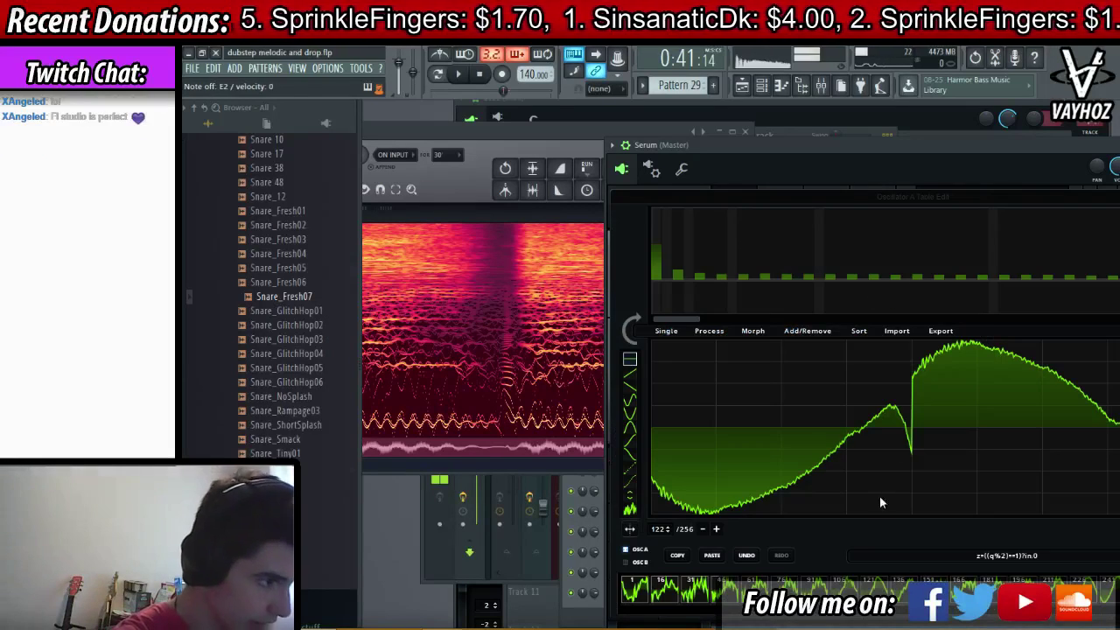
left_click(823, 336)
left_click(847, 422)
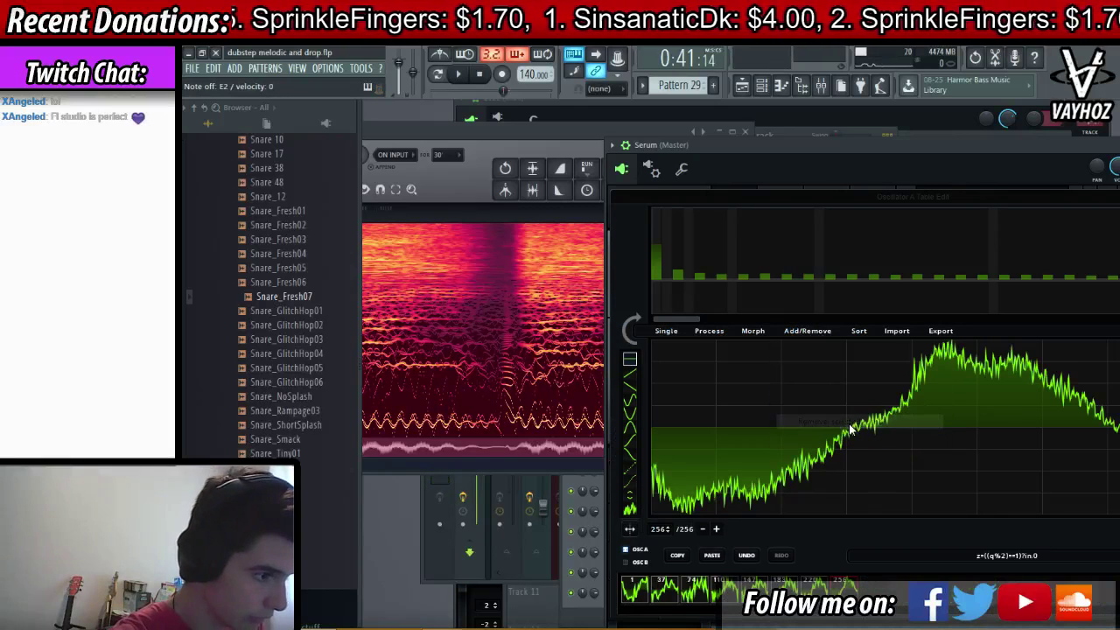
left_click(761, 332)
left_click(787, 348)
left_click(715, 335)
left_click(735, 347)
left_click(1117, 198)
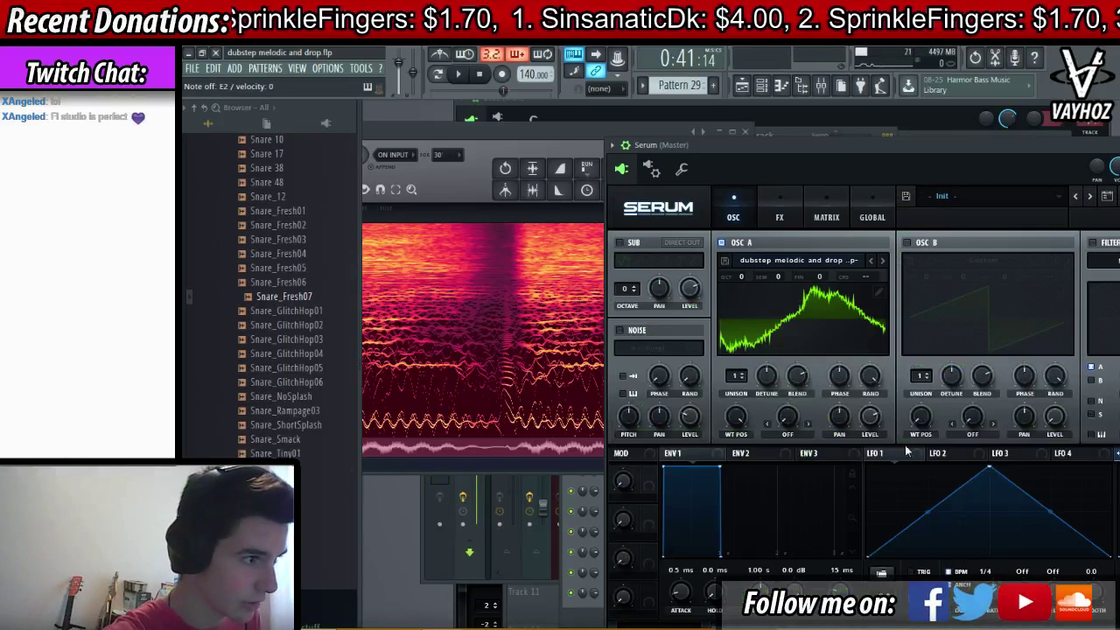
- Modulate oscillator A's wavetable position with LFO 1 shaped as a falling ramp, and set the oscillator's unison to 10
left_click_drag(736, 415, 743, 427)
left_click_drag(874, 453, 736, 418)
left_click_drag(990, 467, 855, 413)
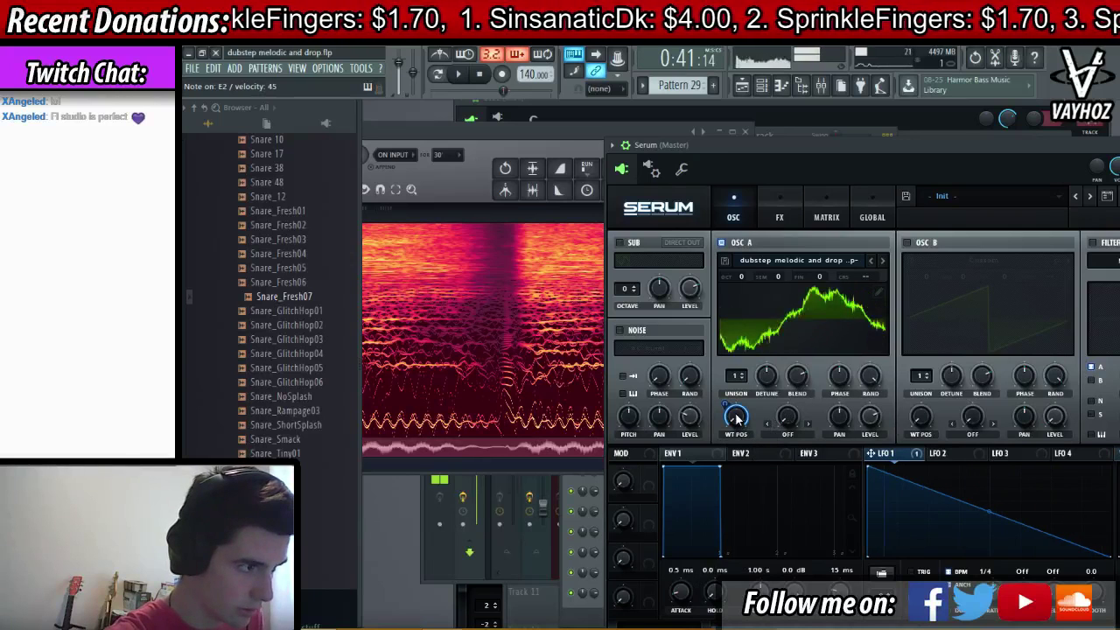
left_click_drag(737, 376, 731, 417)
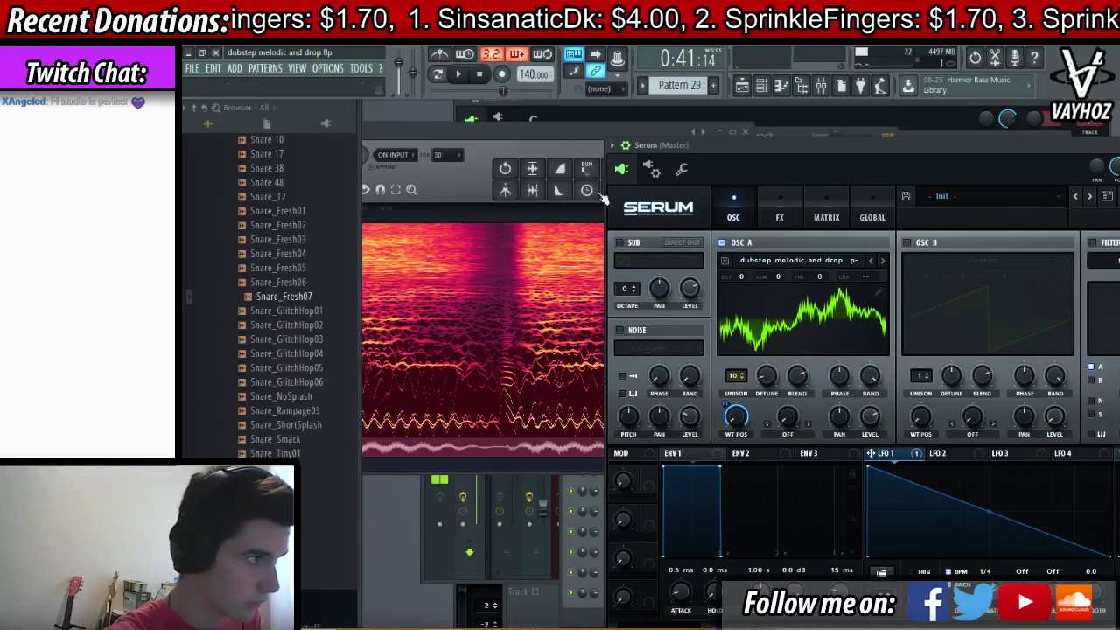
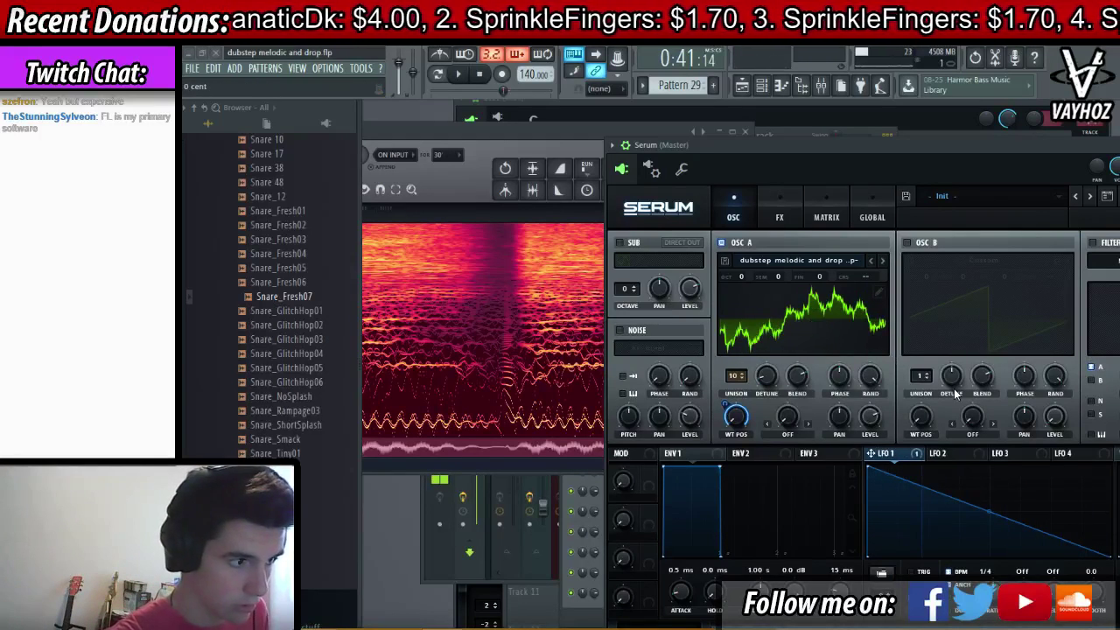
- Modulate oscillator A's level from 0% with LFO 2, using trigger mode, a 1/2 rate and a curved rise
left_click(941, 453)
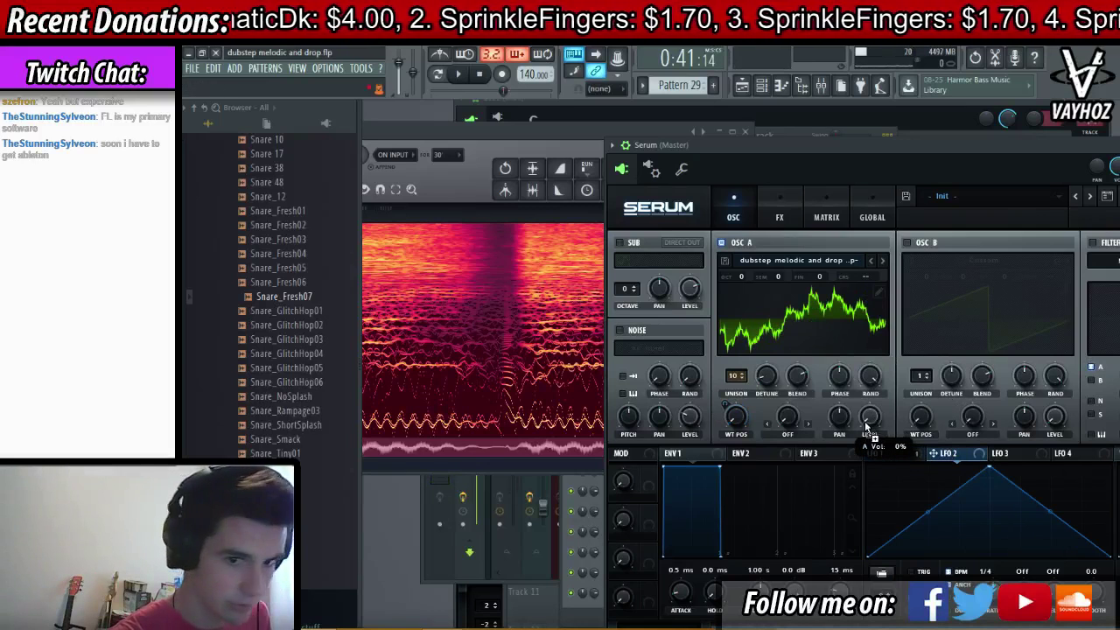
left_click_drag(866, 426, 869, 417)
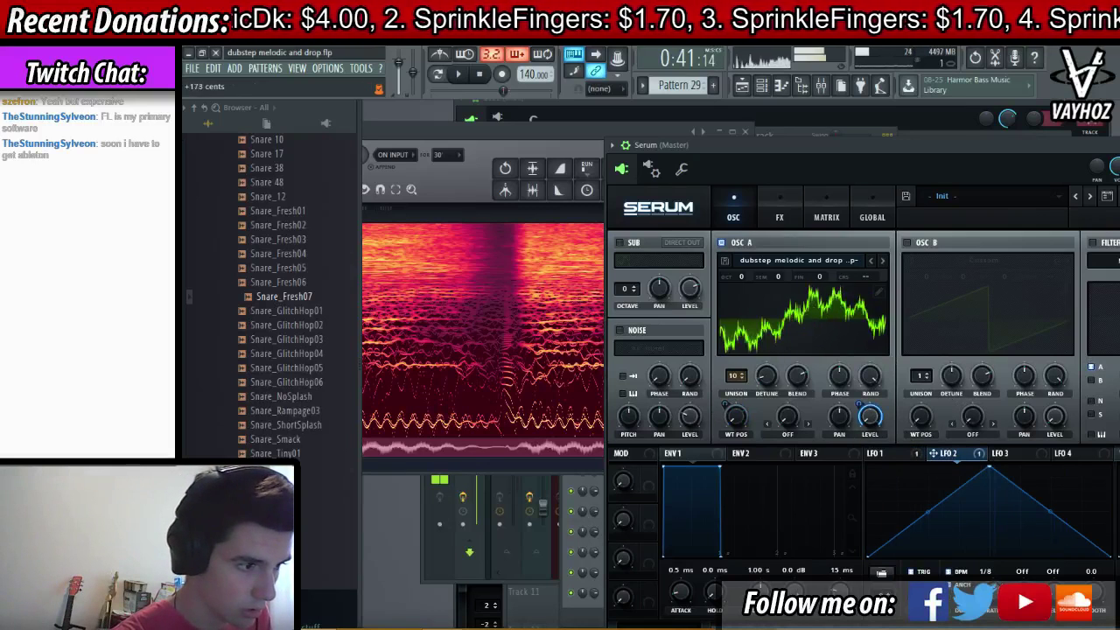
left_click_drag(928, 512, 929, 502)
left_click_drag(985, 592, 985, 610)
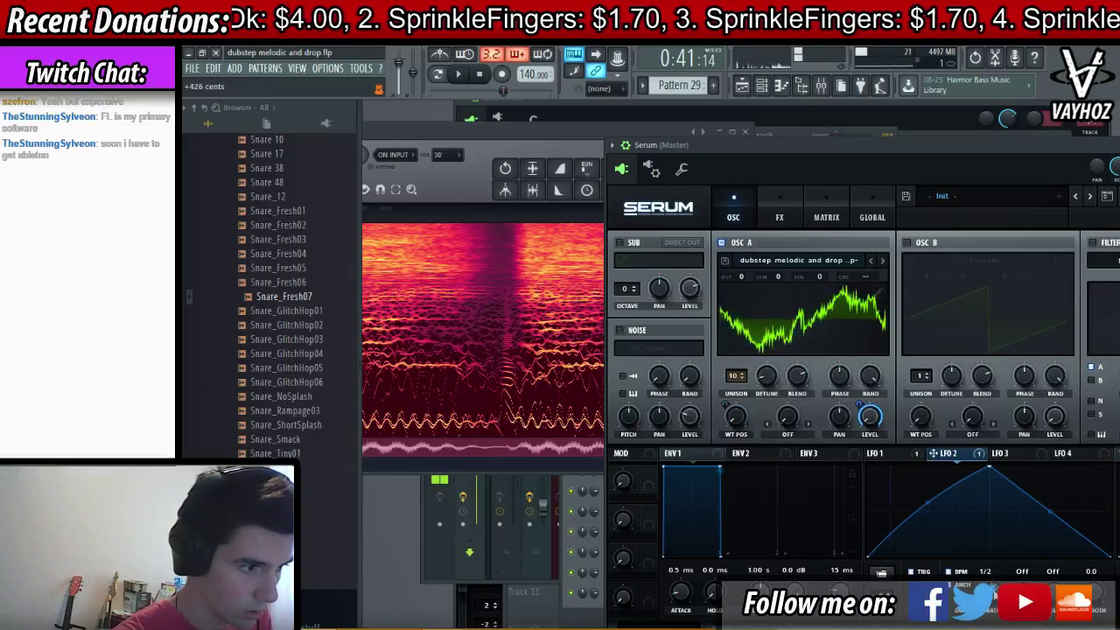
- Set oscillator A's warp mode to FM (from B), enable oscillator B with the Basic Shapes wavetable and adjust the FM amount
left_click(787, 434)
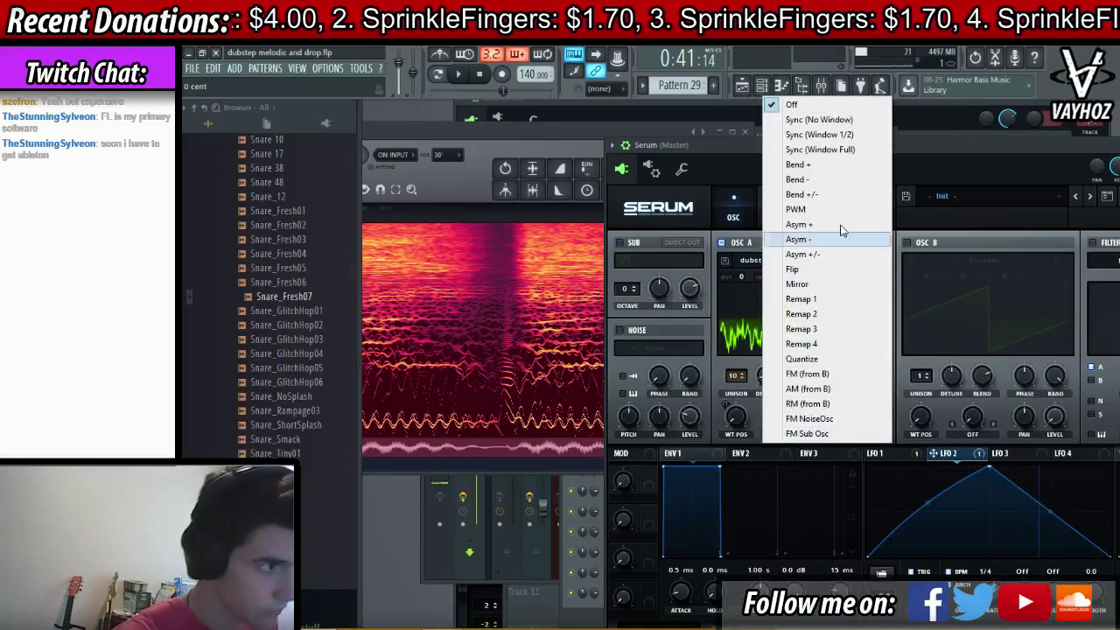
left_click(807, 374)
left_click(906, 243)
left_click(983, 260)
mouse_move(953, 276)
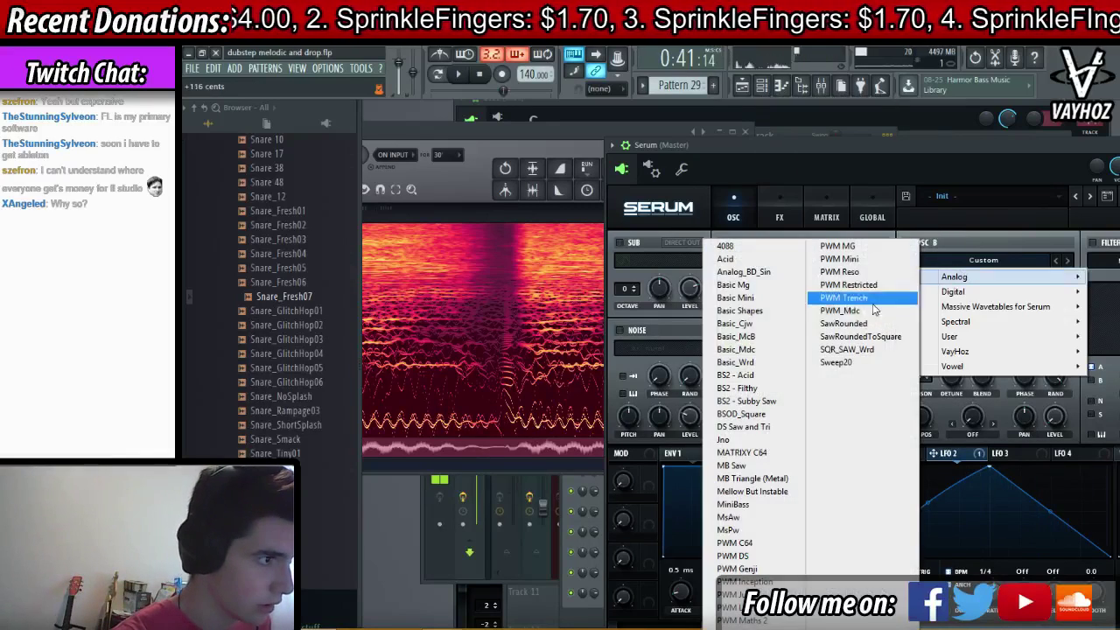
left_click(739, 311)
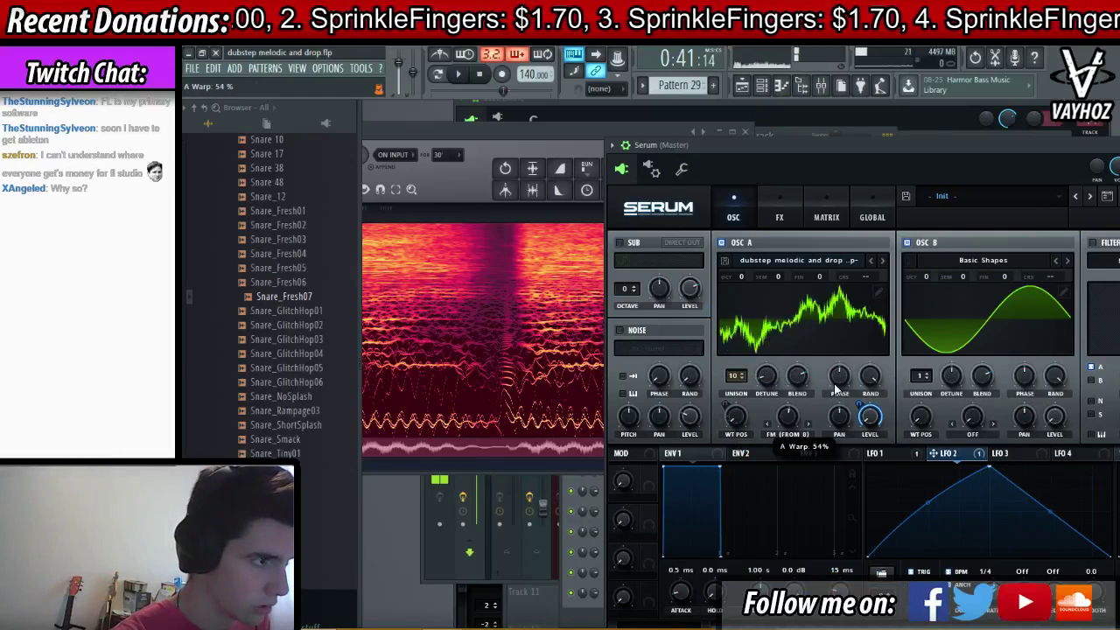
left_click_drag(834, 383, 837, 397)
- Set oscillator B to a saw shape at +3 octaves, +7 semitones and 10 unison voices, readjusting LFO 2's rate and oscillator A's FM amount
left_click_drag(926, 277, 982, 259)
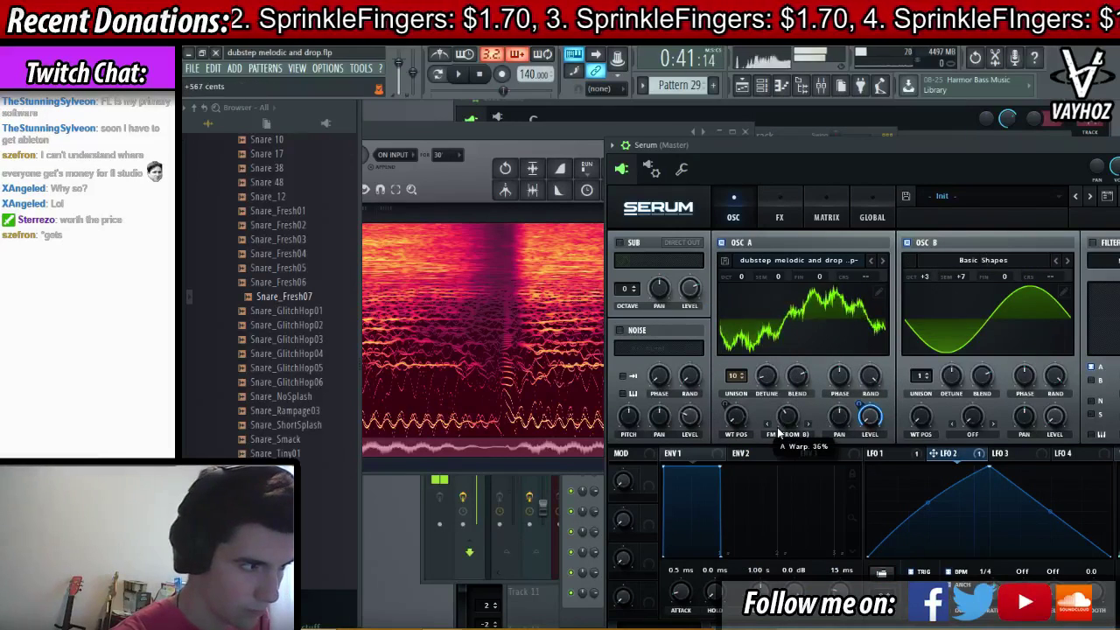
left_click_drag(985, 593, 985, 599)
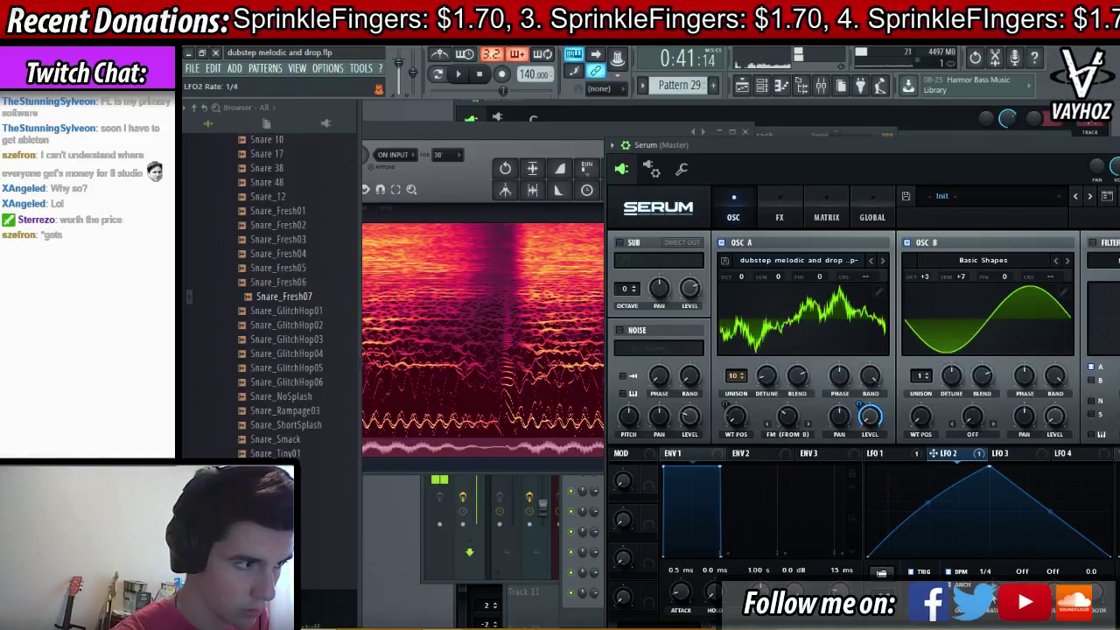
left_click_drag(788, 413, 788, 417)
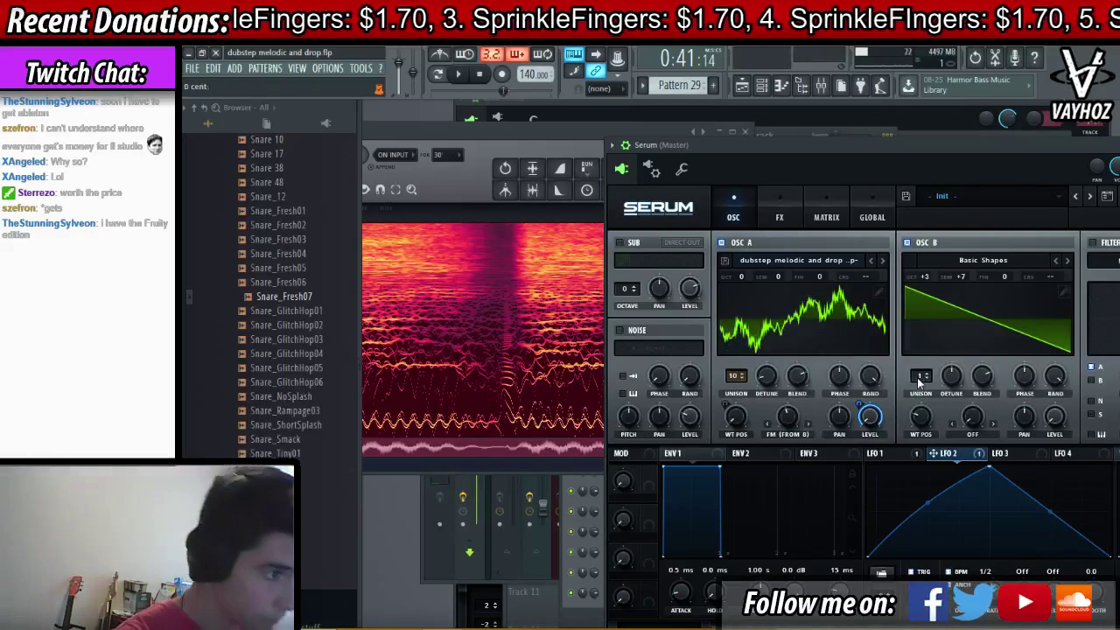
left_click_drag(920, 376, 953, 401)
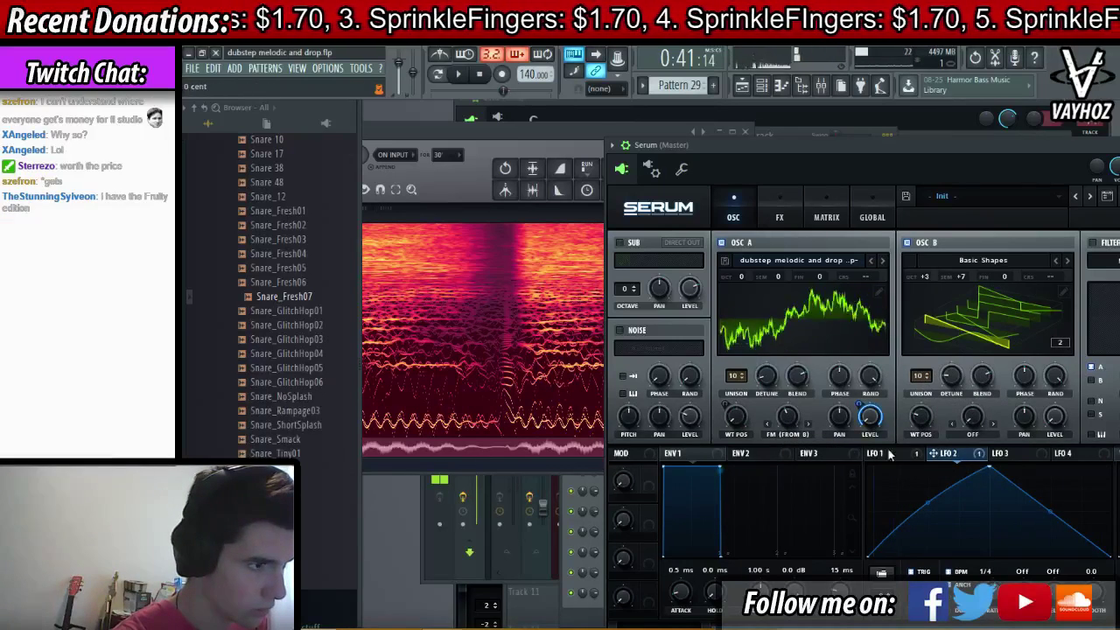
- Shift LFO 2's peak earlier and modulate oscillator A's FM amount with it, with the warp set to about 35%
left_click_drag(984, 470, 948, 470)
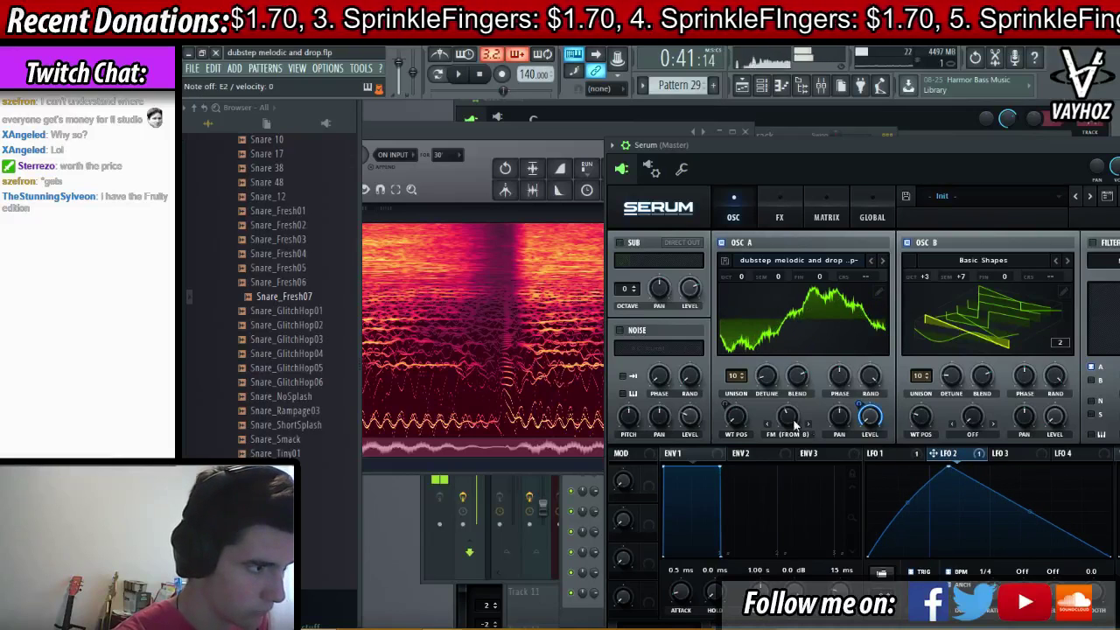
mouse_move(793, 423)
left_mouse_down()
mouse_move(793, 444)
mouse_move(784, 420)
mouse_move(793, 429)
left_mouse_up()
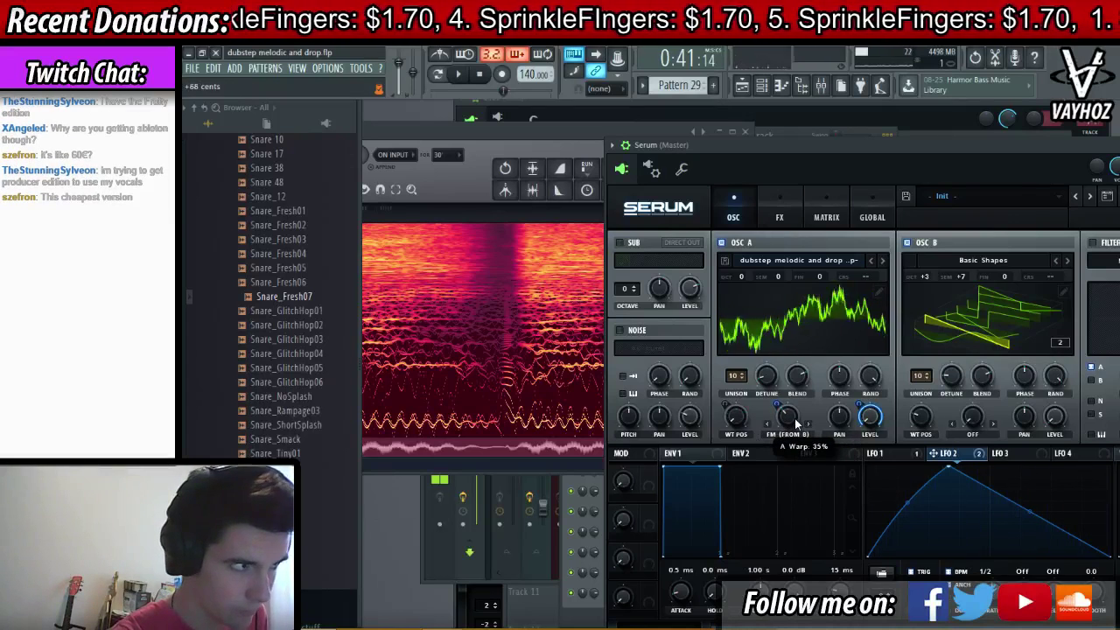
- Enable the filter with its cutoff at about 198 Hz and modulate the cutoff with LFO 2
left_click(1107, 260)
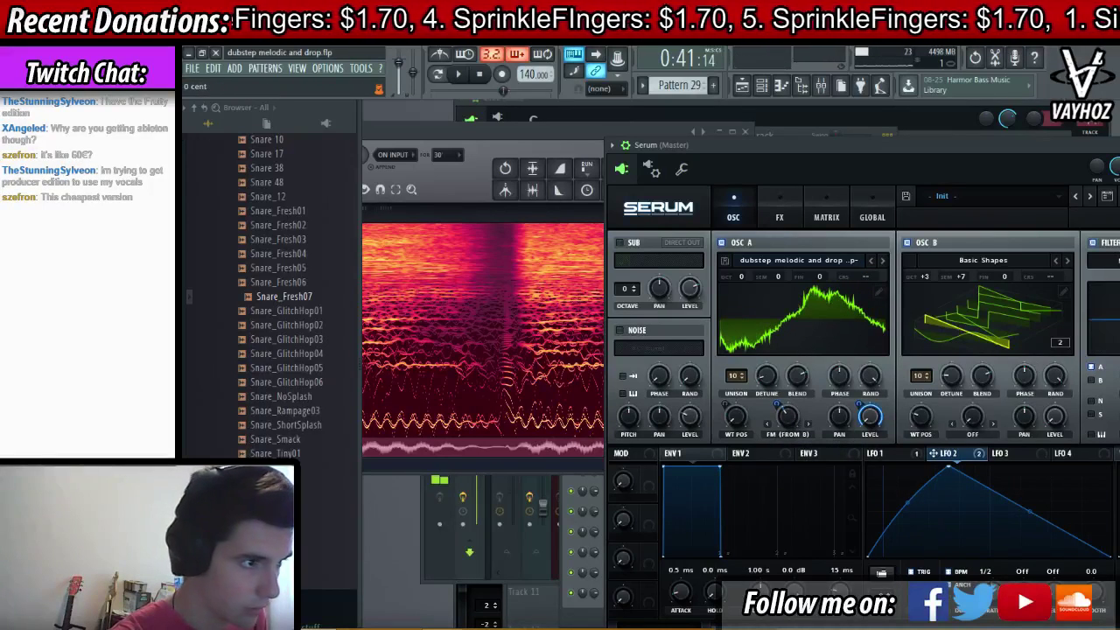
mouse_move(1107, 291)
left_click(1049, 381)
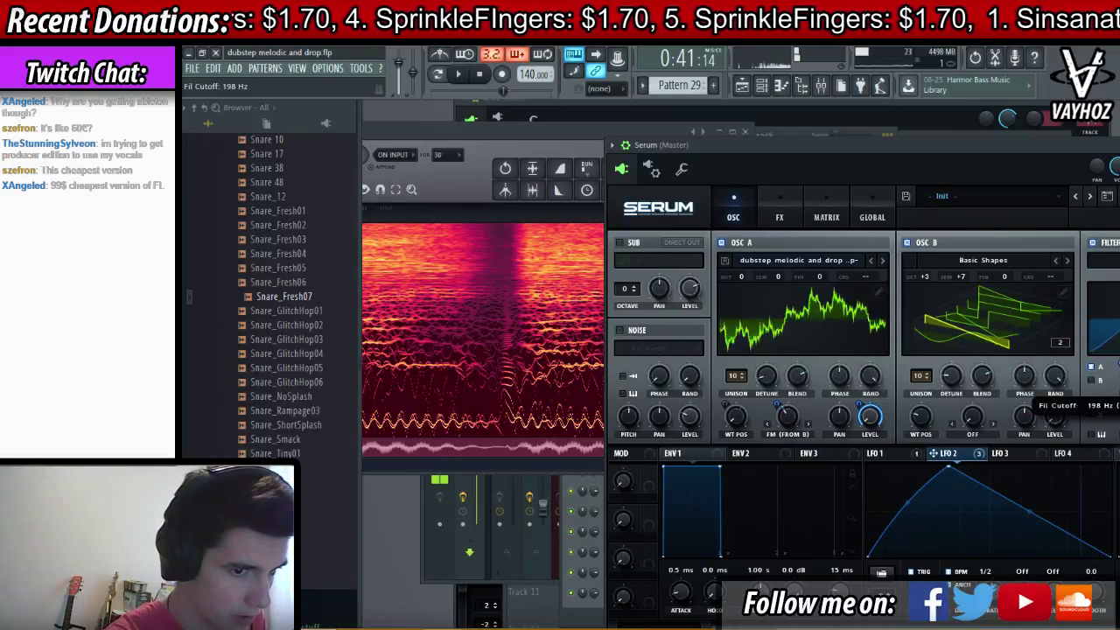
left_click_drag(984, 595, 984, 585)
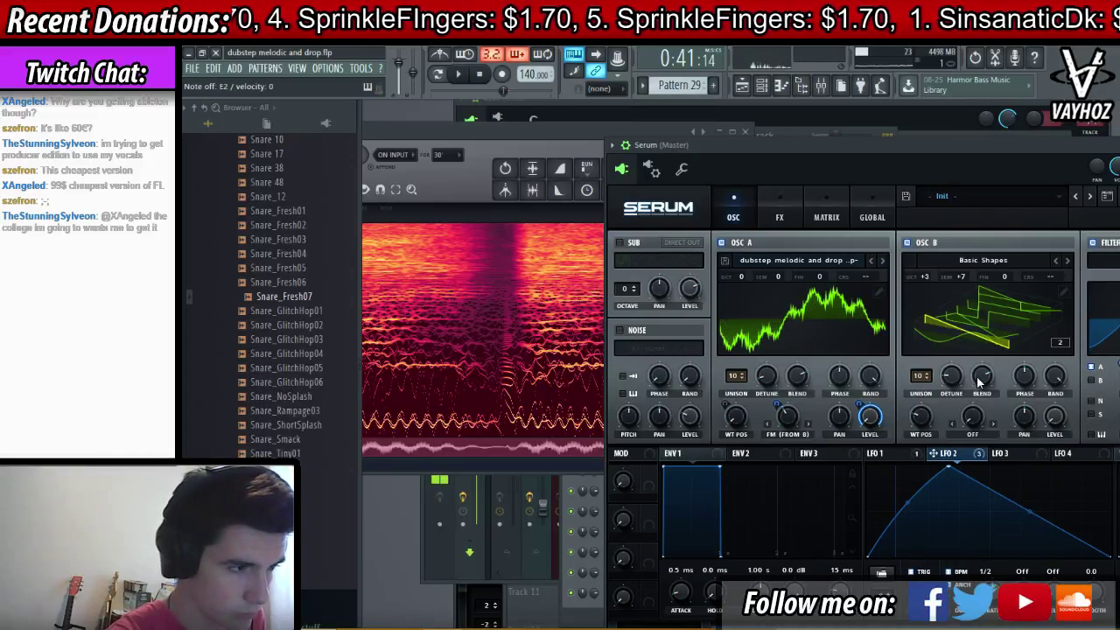
- Lower oscillator A's unison detune to 0.01, adjust oscillator B's detune and set LFO 2's rate to 1/4
mouse_move(945, 376)
mouse_move(763, 385)
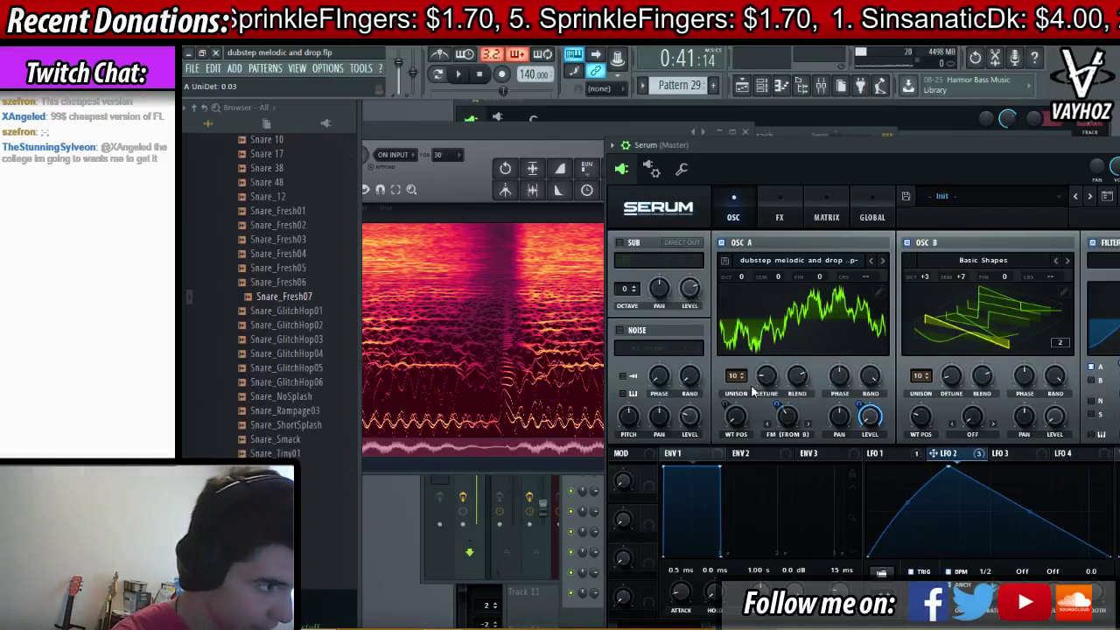
left_click_drag(985, 593, 985, 585)
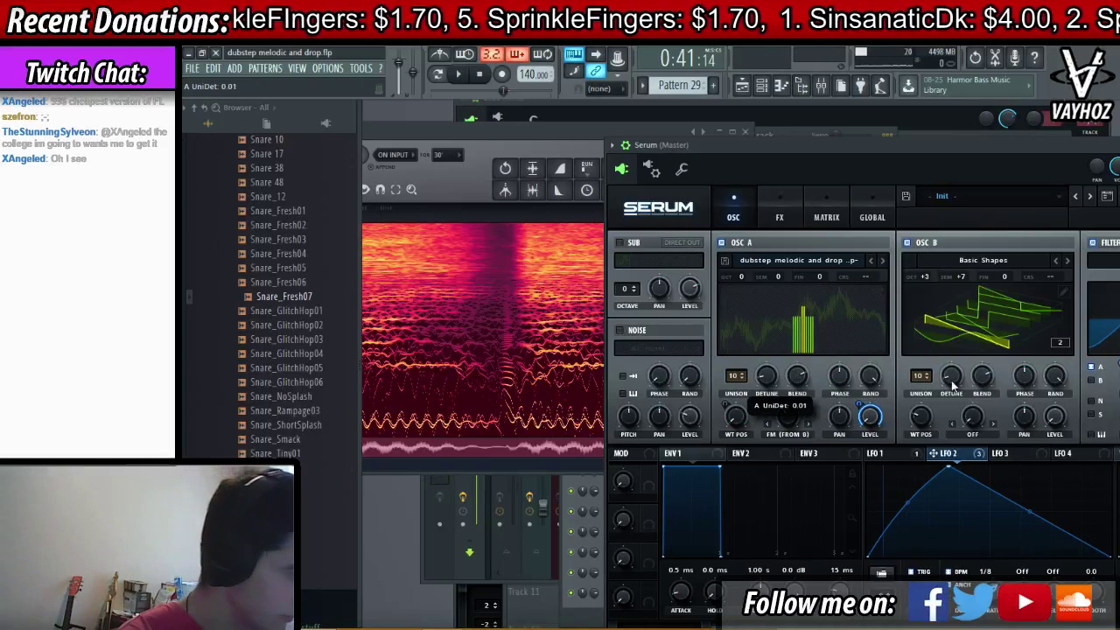
left_click_drag(961, 376, 962, 374)
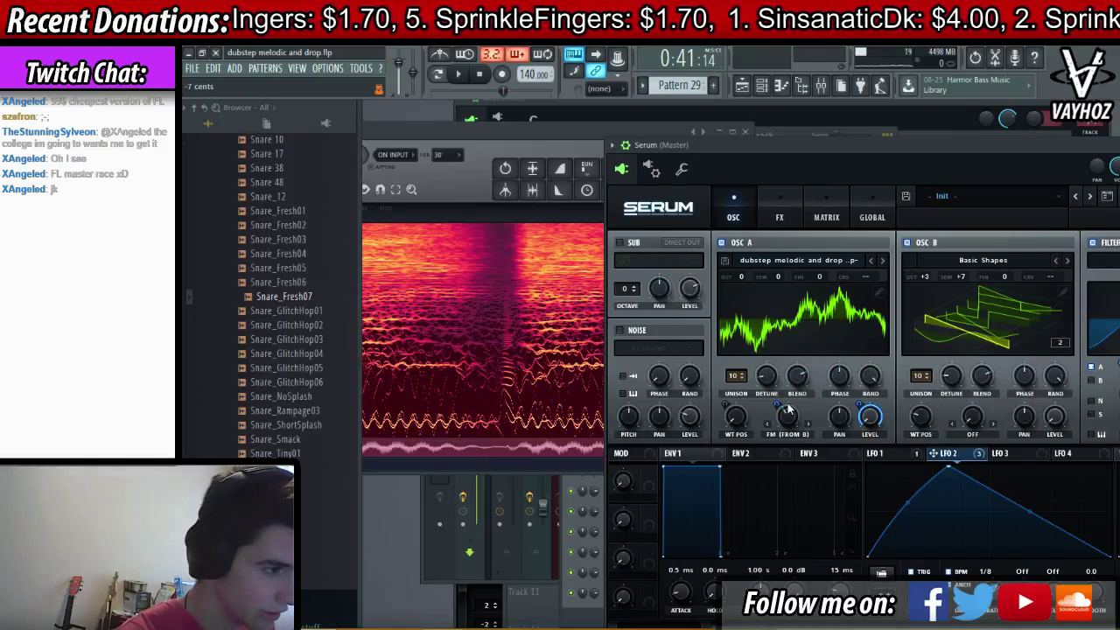
left_click_drag(987, 595, 987, 588)
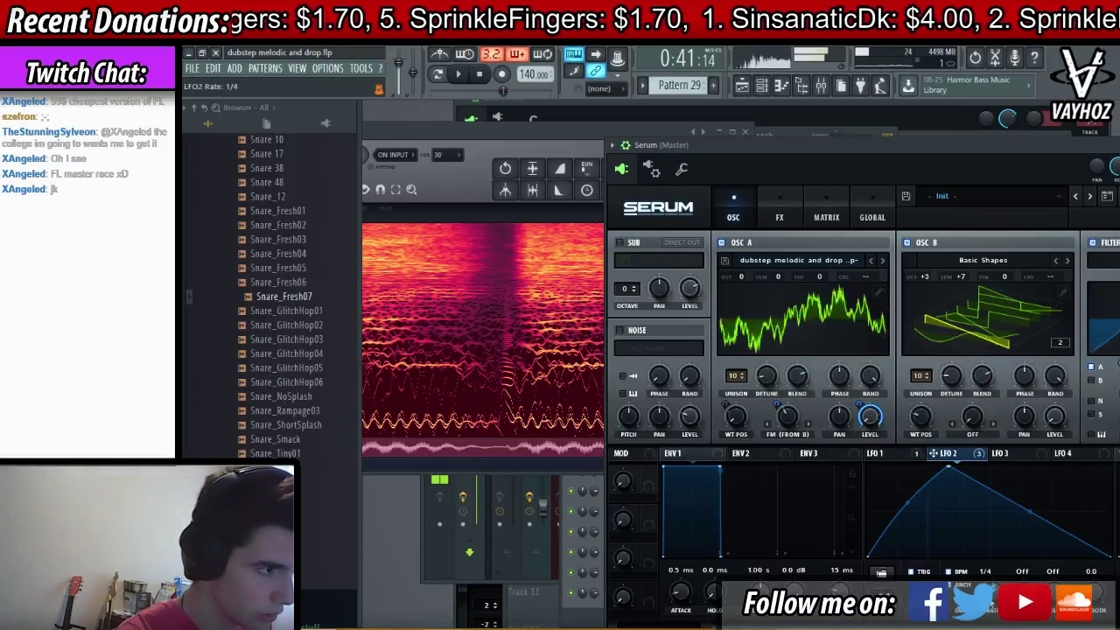
- Set oscillator B's warp to Bend +/- modulated by LFO 2, and lower the random phase to 78% on A and 31% on B
left_click(972, 434)
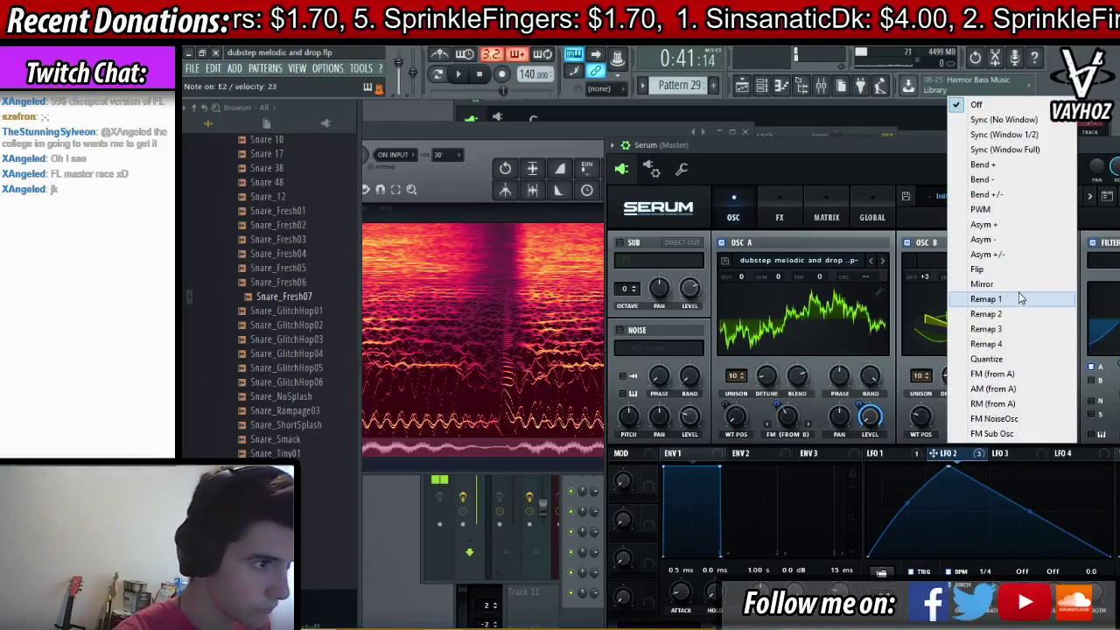
left_click(986, 194)
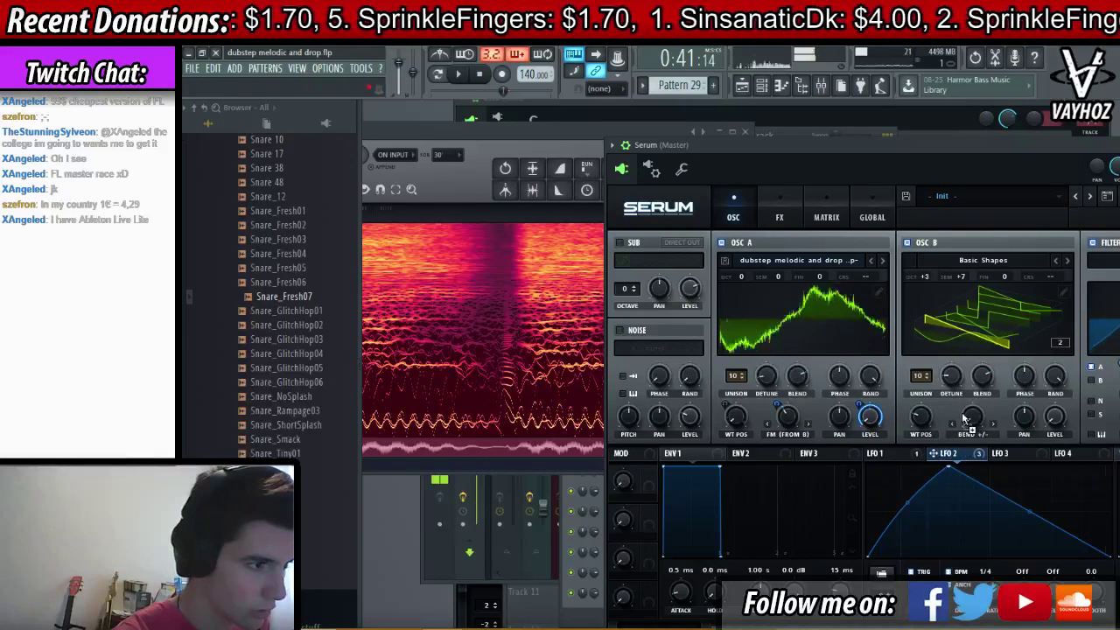
left_click_drag(963, 418, 962, 420)
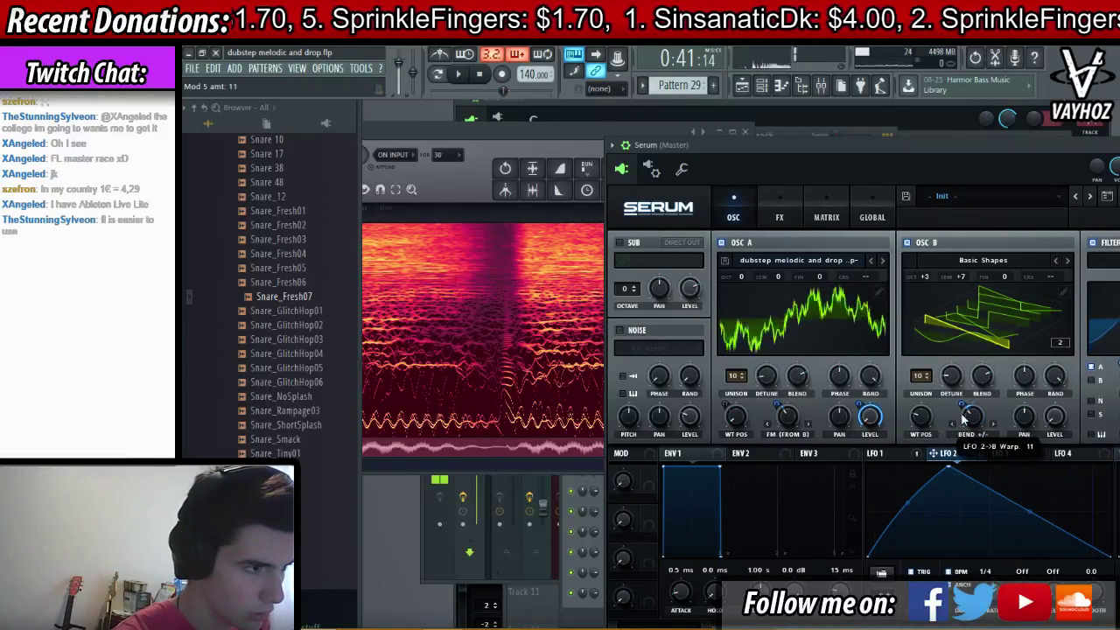
mouse_move(988, 594)
left_mouse_down()
mouse_move(1008, 579)
mouse_move(1002, 599)
left_mouse_up()
left_click_drag(867, 375, 870, 393)
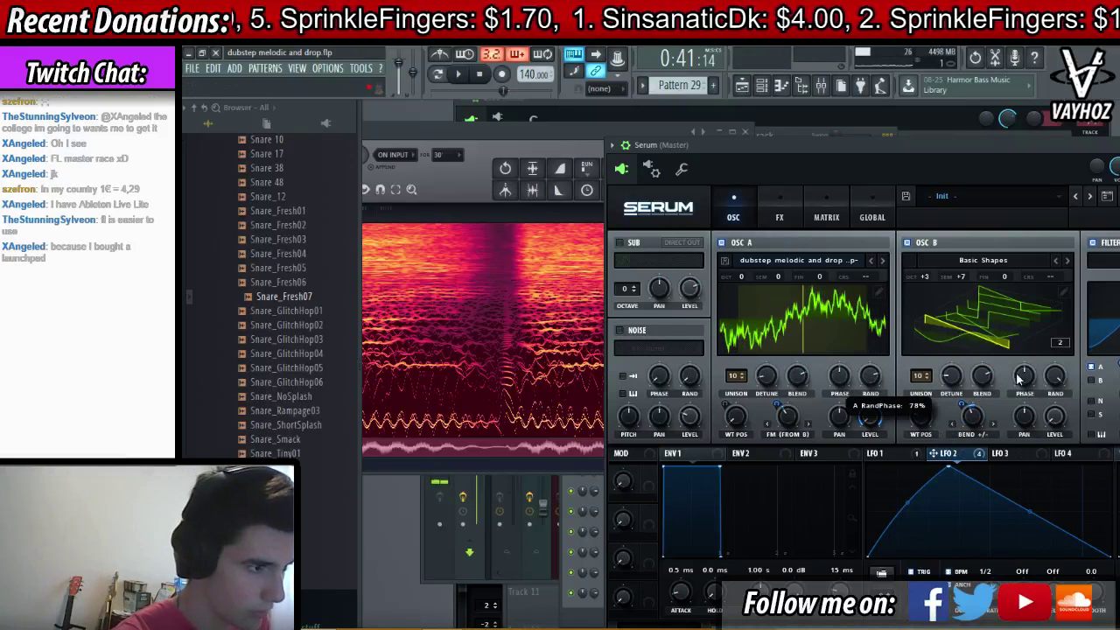
left_click_drag(1055, 377, 1056, 407)
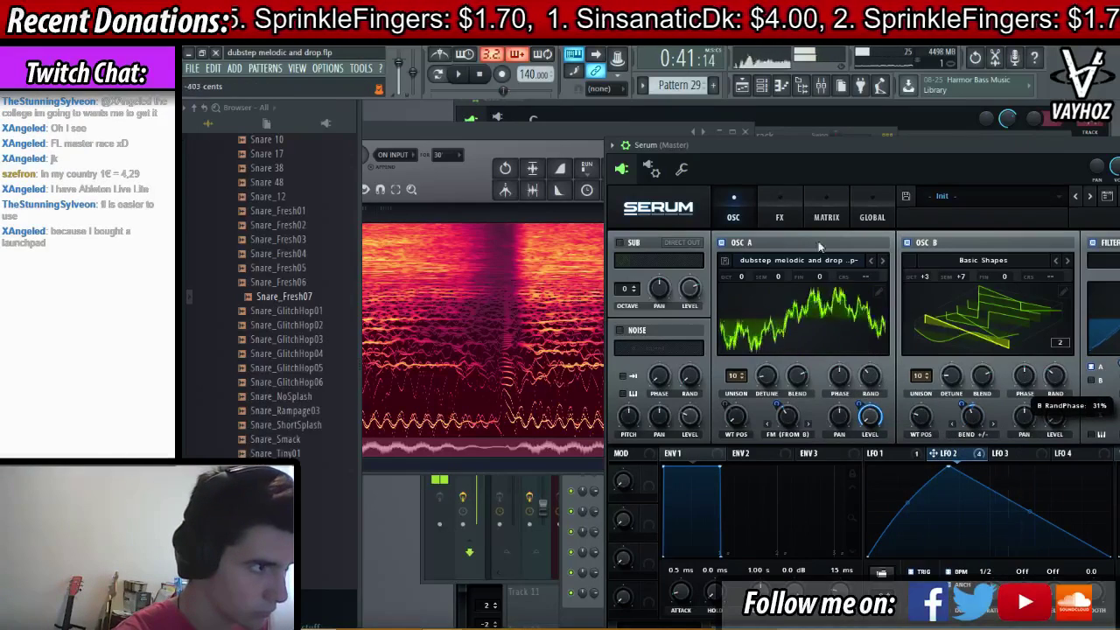
- Enable the Hyper/Dimension effect with the Hyper mix at 18% and add a compressor in multiband mode
left_click(779, 217)
left_click(626, 249)
left_click_drag(988, 256, 979, 256)
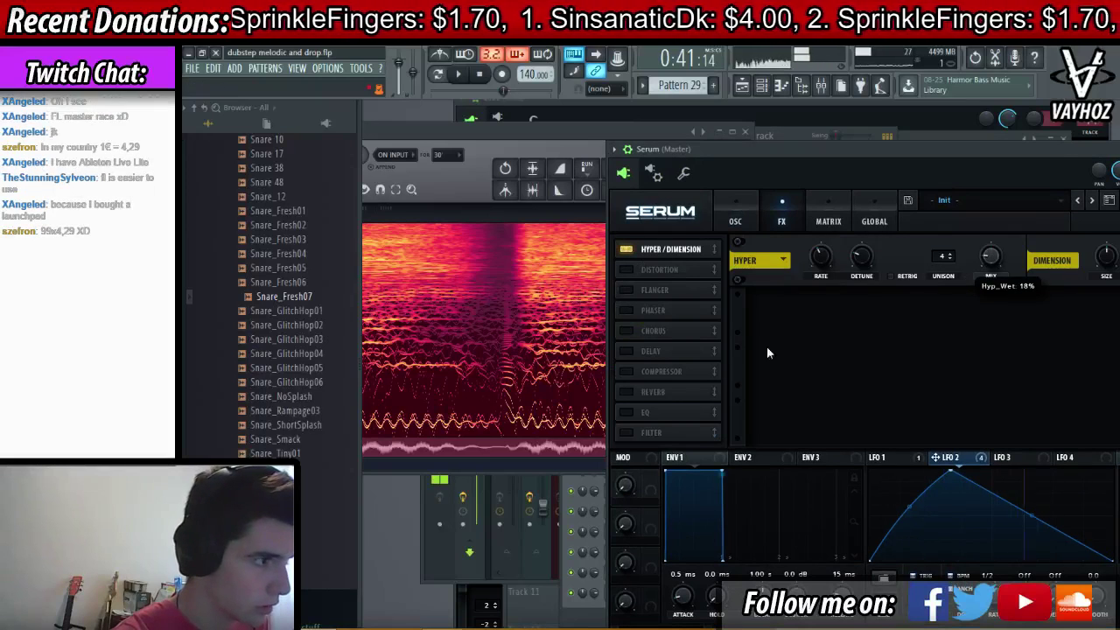
left_click(626, 371)
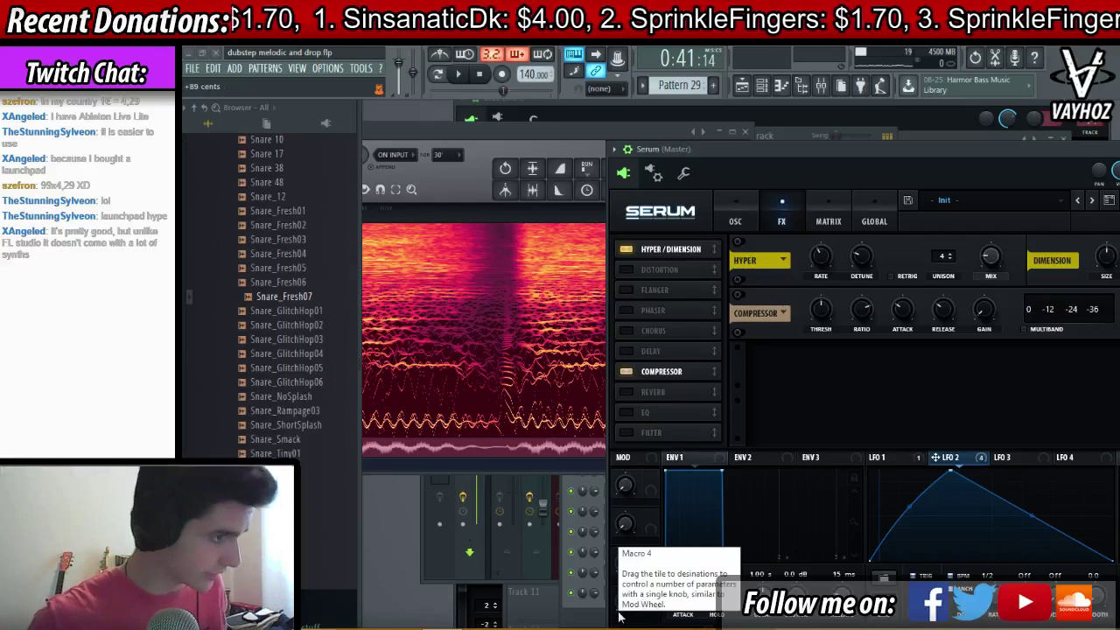
left_click(1046, 329)
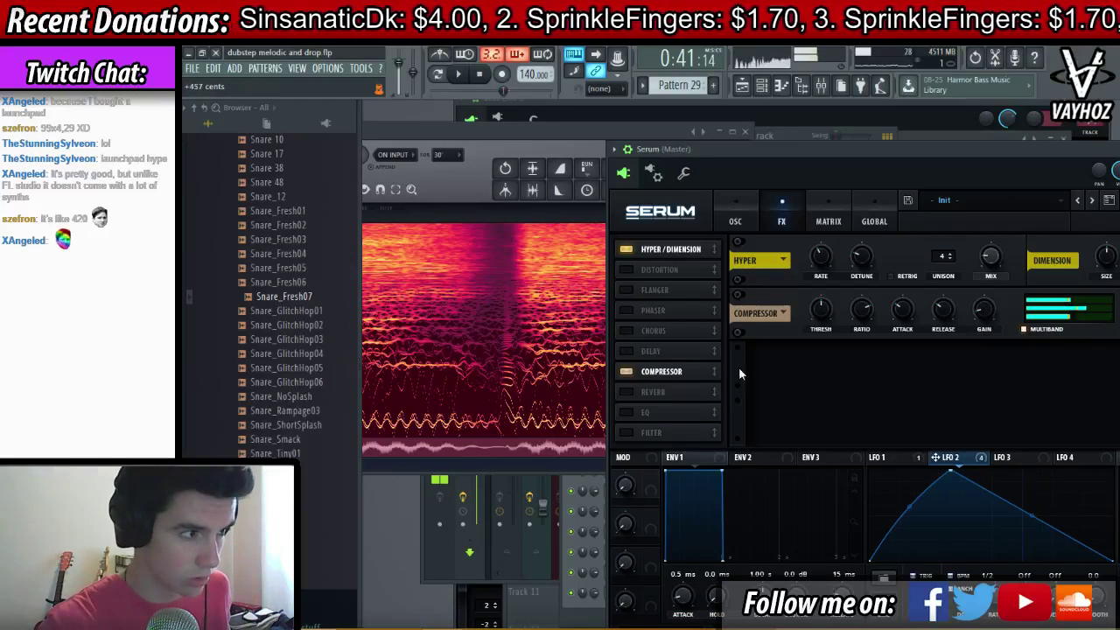
- Enable the Tube distortion at the start of the effects chain and add the chorus, trying different LFO 2 rates
left_click(629, 271)
left_click_drag(665, 269, 665, 250)
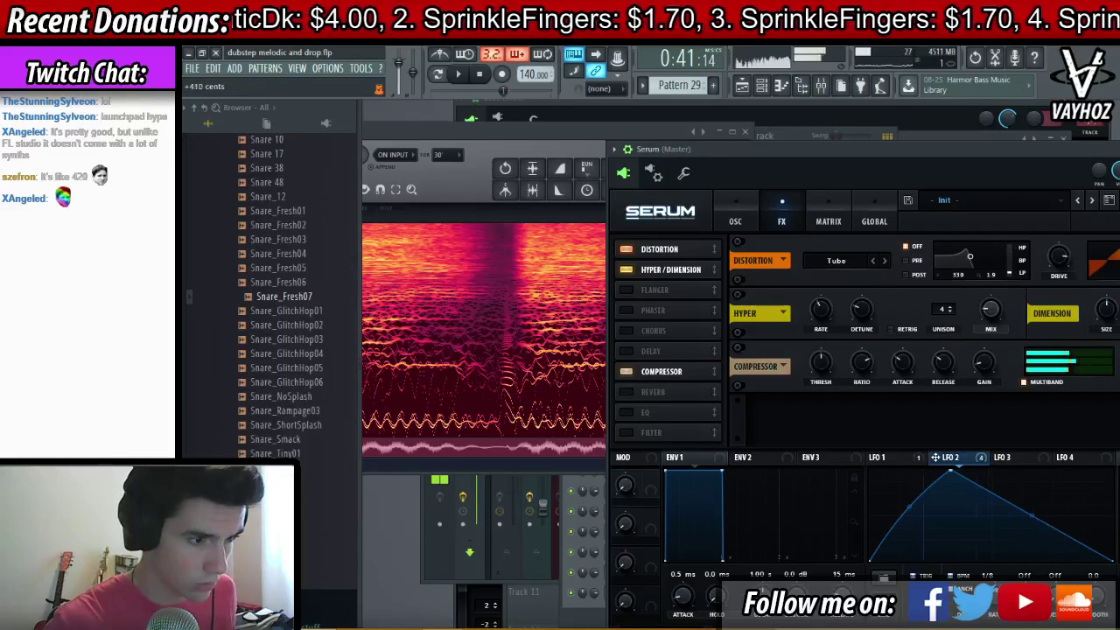
left_click_drag(987, 598, 987, 608)
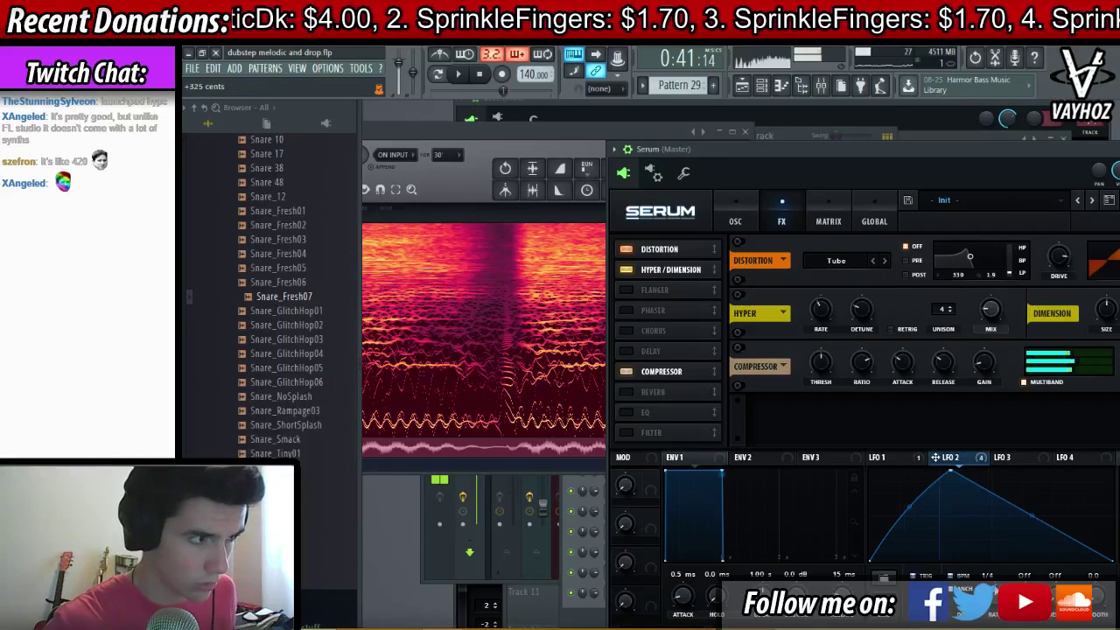
left_click(626, 330)
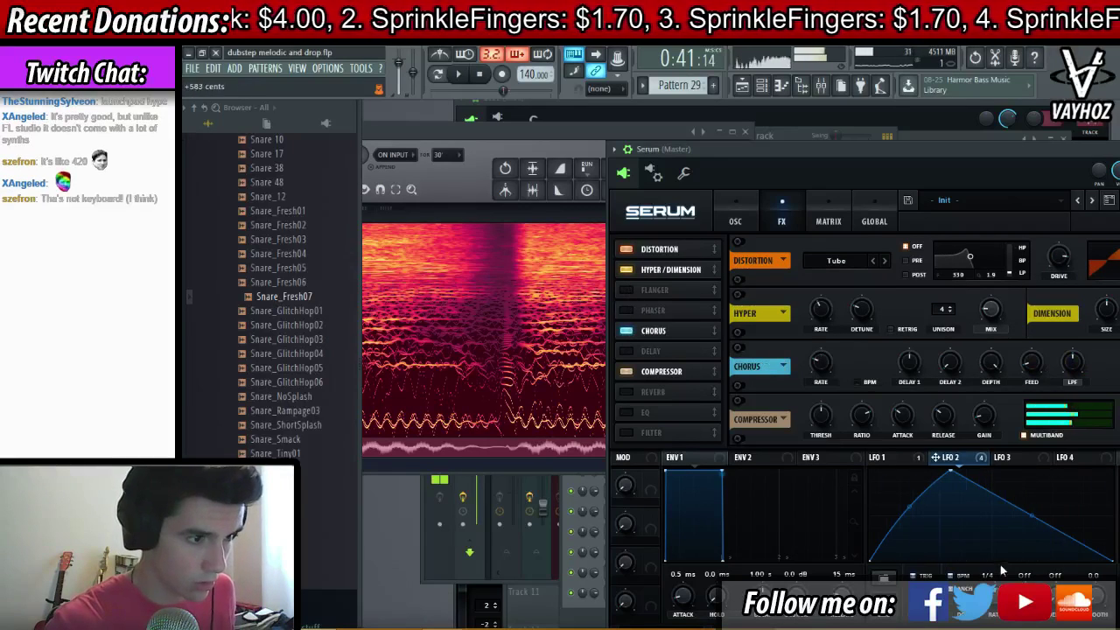
left_click_drag(987, 598, 987, 606)
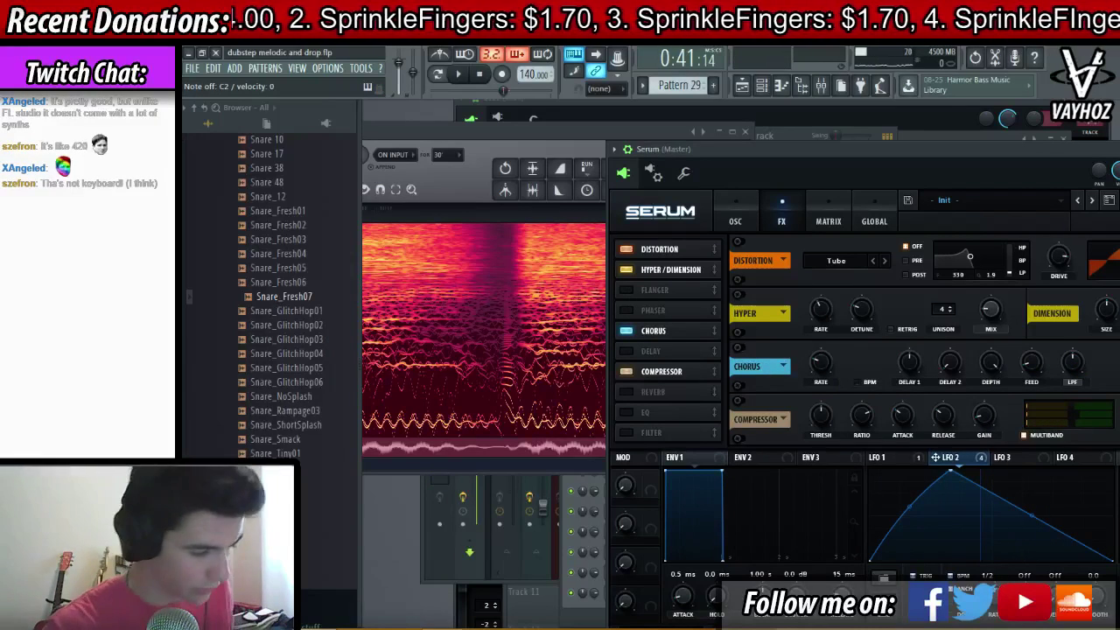
- Add the effects filter as Cmb HL6+ ahead of the compressor and bow LFO 2's falling curve upward
left_click(626, 432)
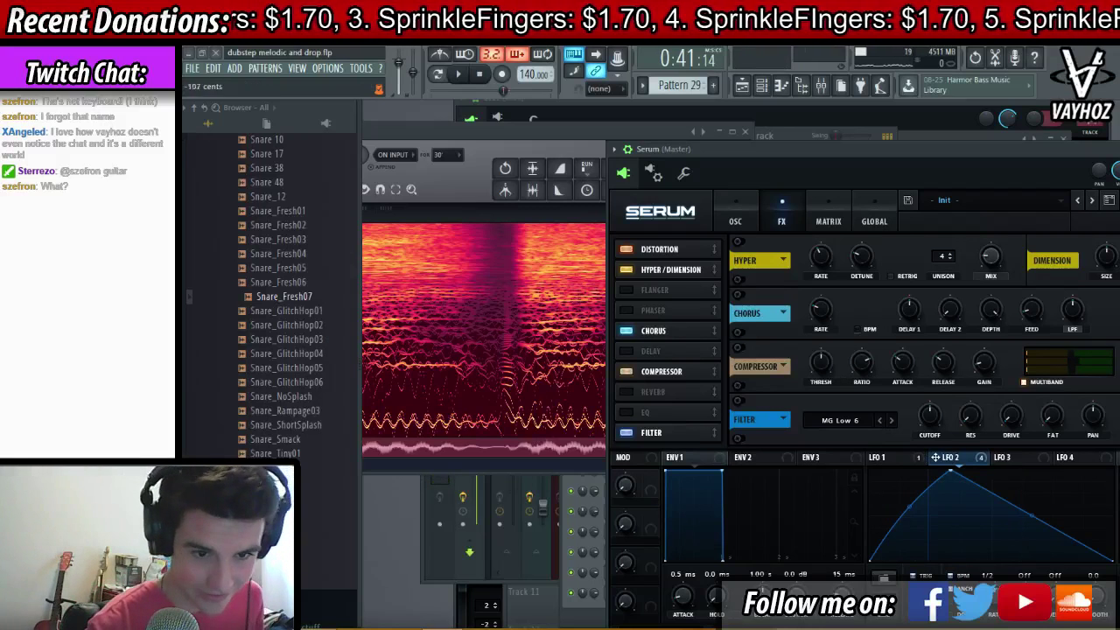
left_click(838, 419)
mouse_move(844, 466)
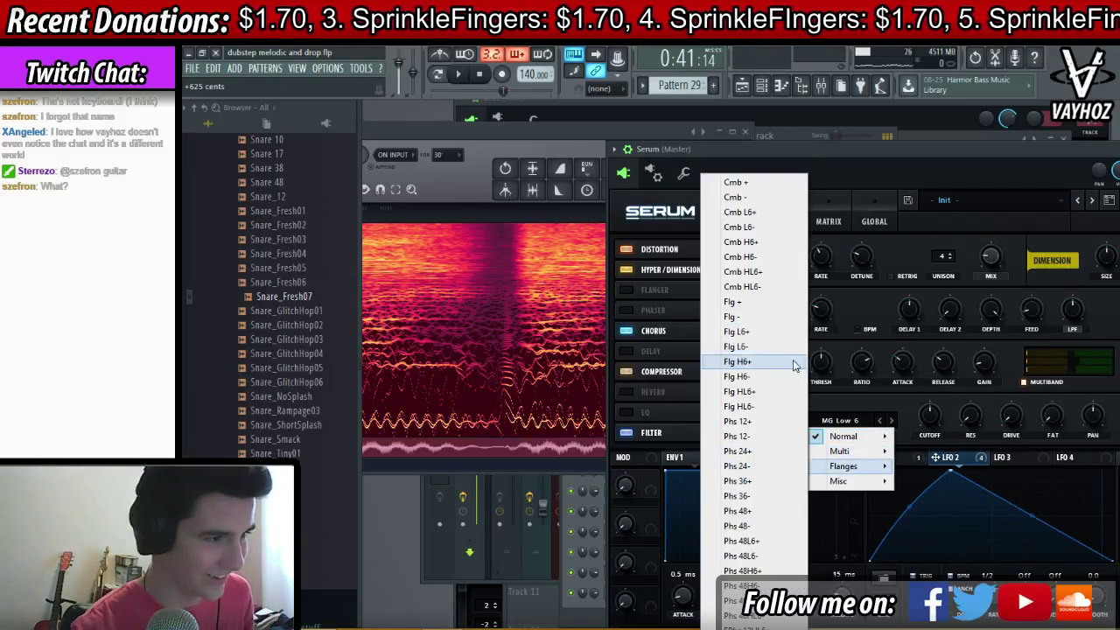
left_click(777, 286)
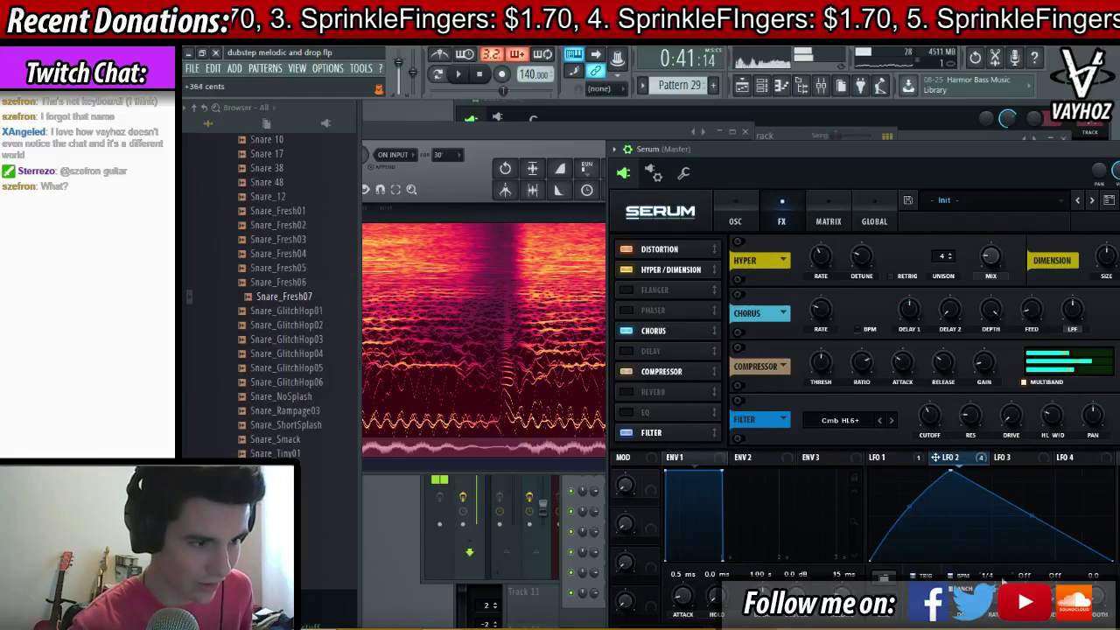
left_click_drag(1030, 516, 1030, 489)
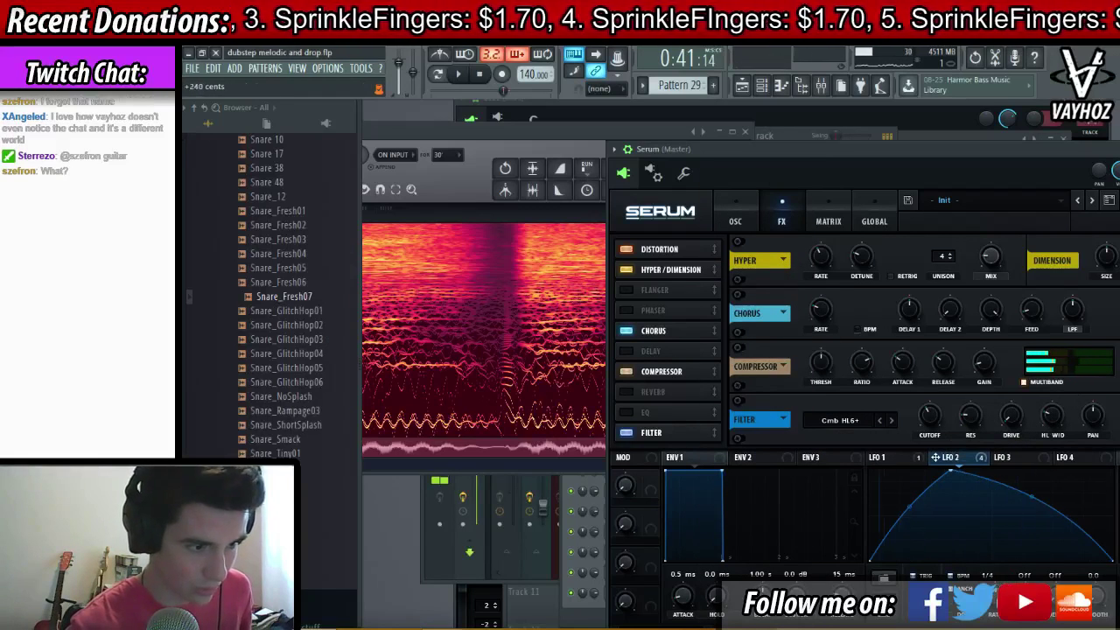
left_click_drag(656, 432, 674, 371)
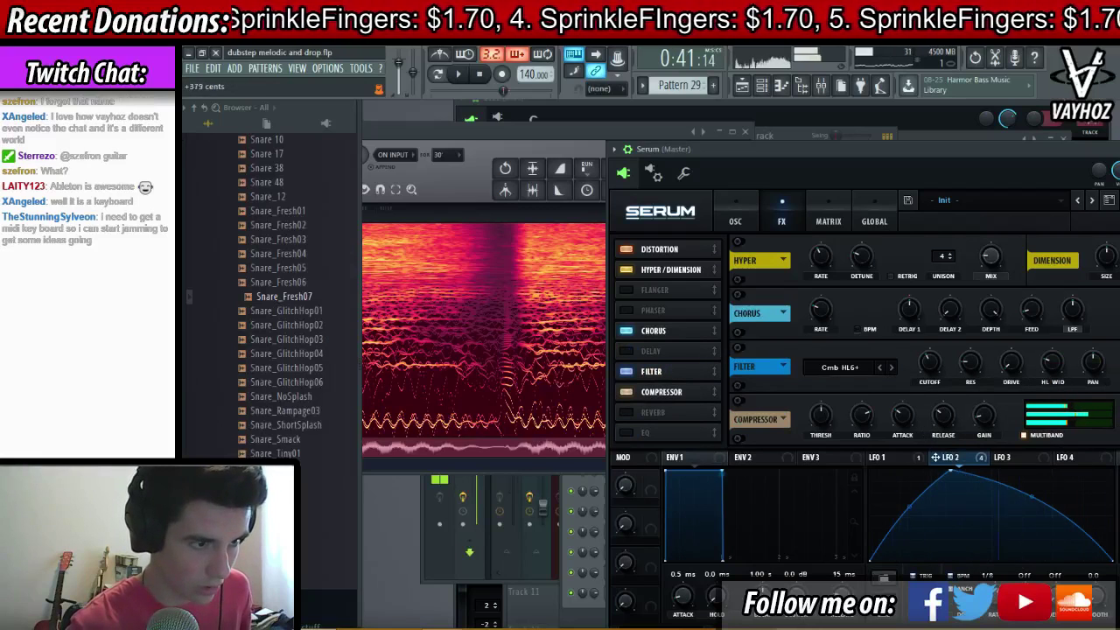
- Modulate the compressor's gain with LFO 2 and readjust the LFO rate
left_click_drag(988, 598, 988, 578)
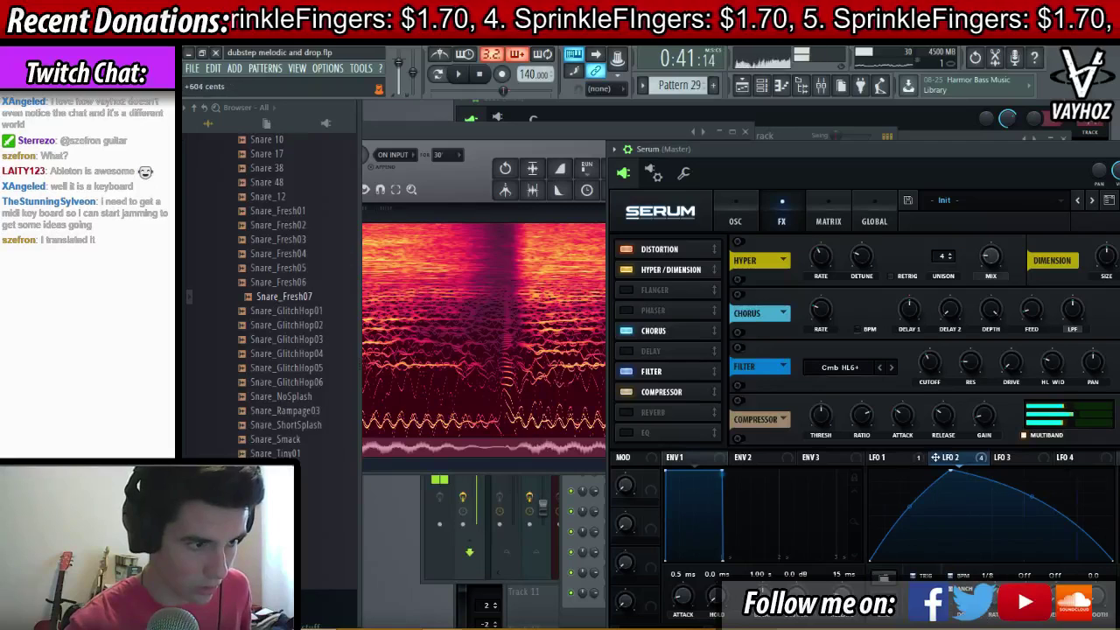
left_click_drag(934, 456, 981, 416)
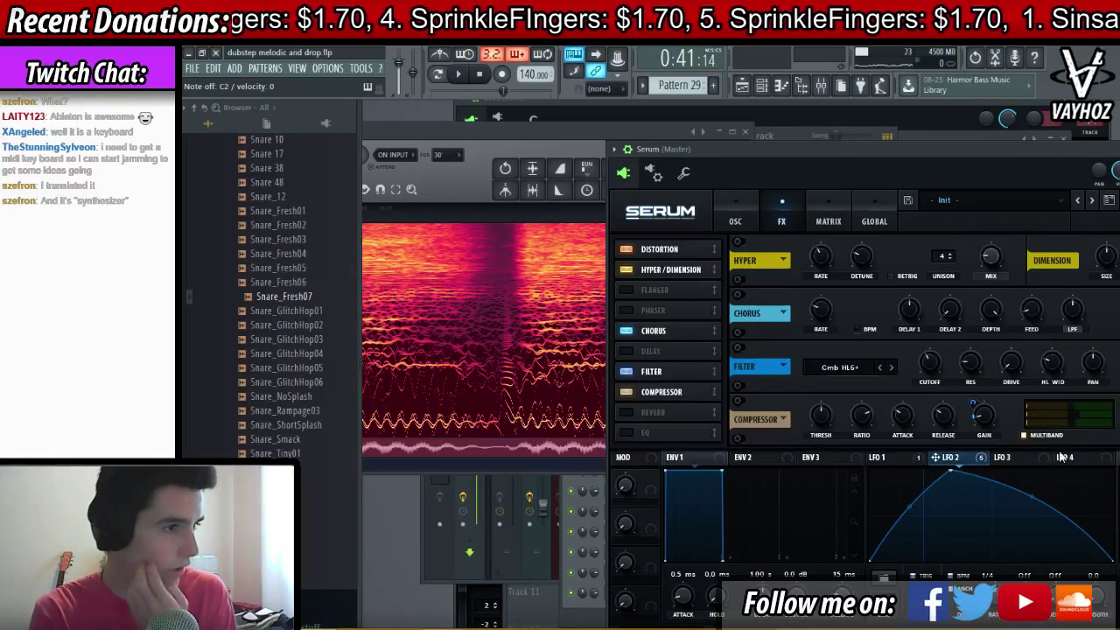
- Add the EQ ahead of the compressor, with its low band frequency modulated by LFO 2 and its low gain at 3.8 dB
left_click(626, 433)
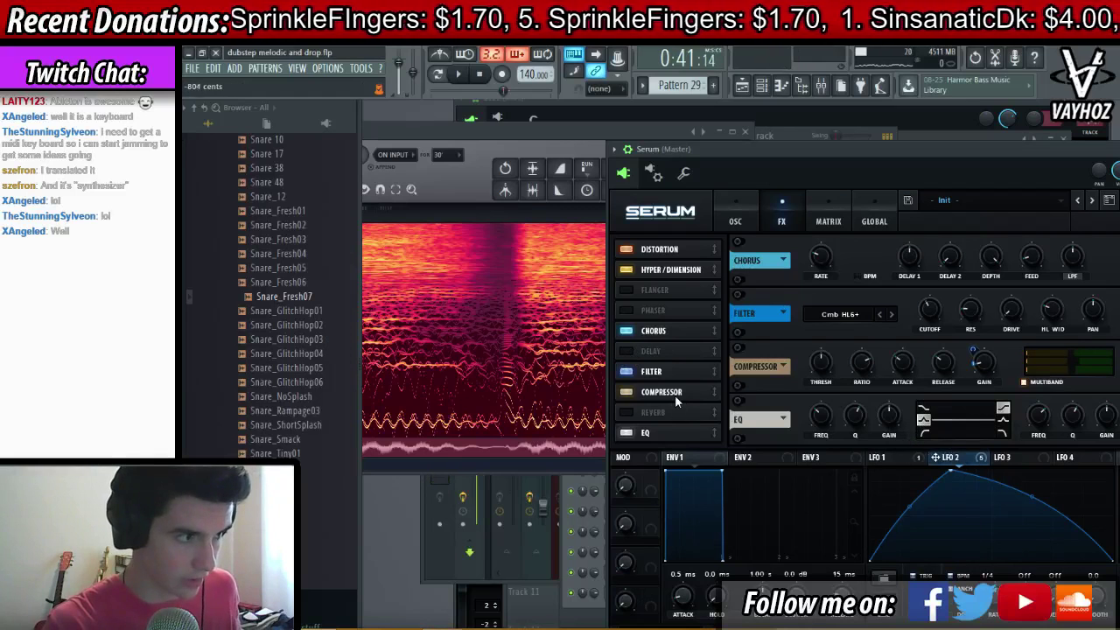
left_click_drag(675, 432, 685, 390)
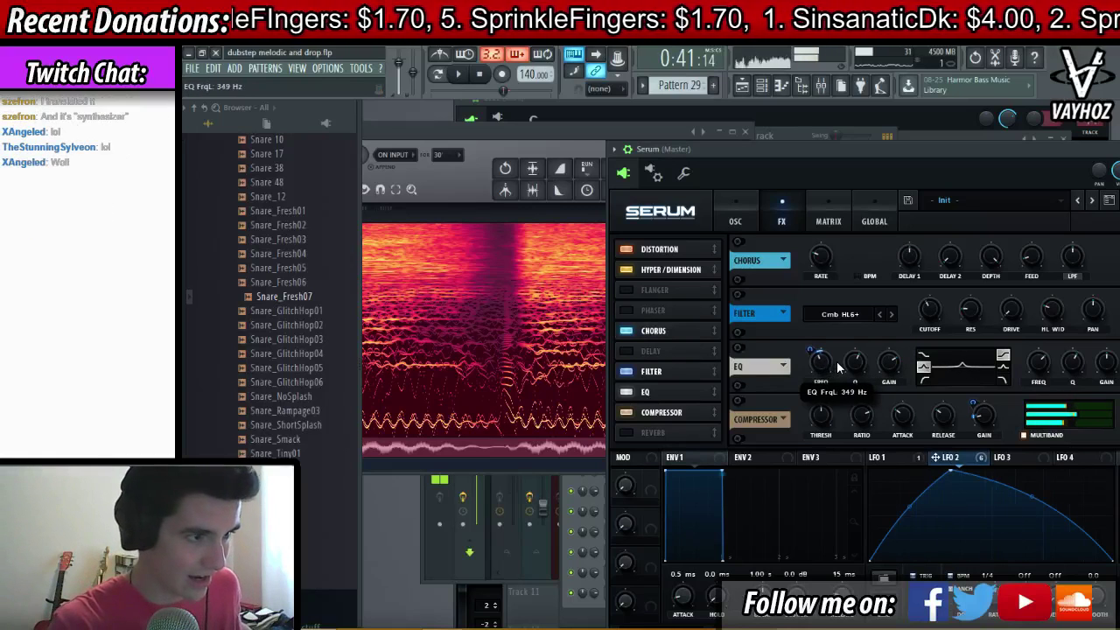
mouse_move(991, 597)
left_mouse_down()
mouse_move(991, 588)
mouse_move(991, 599)
left_mouse_up()
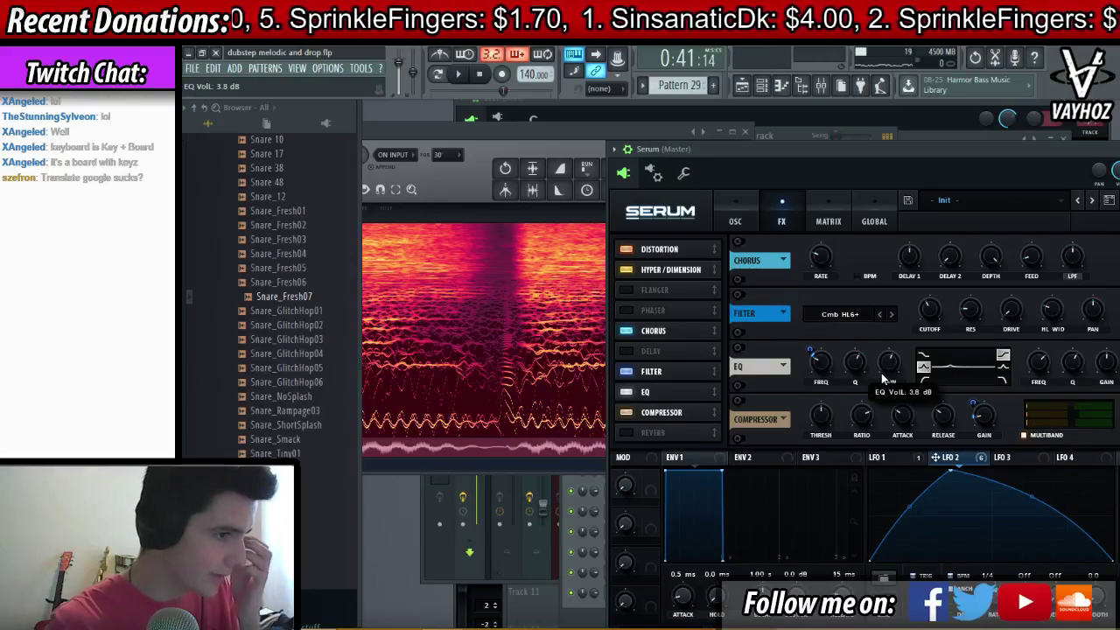
- Add the delay ahead of the compressor with tempo sync off and its two sides linked at 28.52
left_click(637, 353)
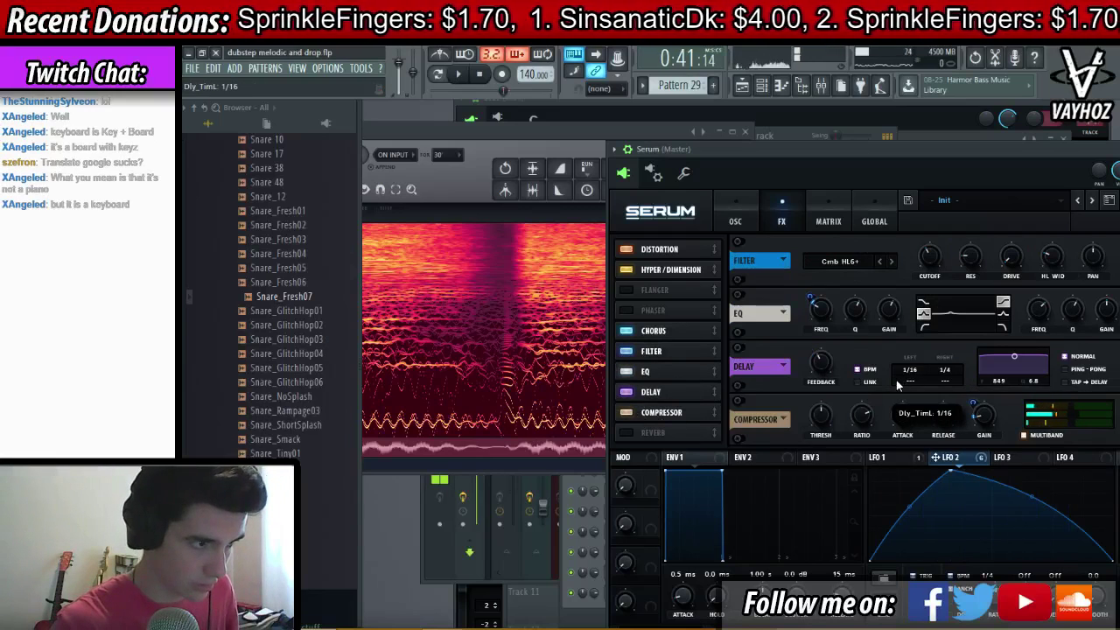
left_click(860, 370)
left_click(866, 382)
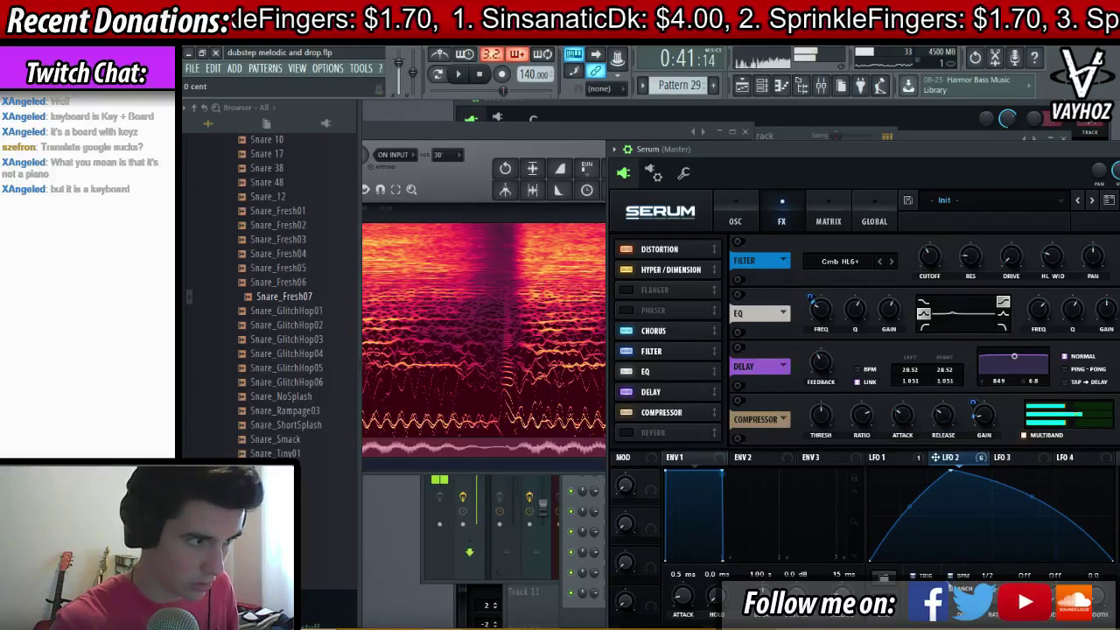
- Enable the Hall reverb and switch the EQ's low band to a low-cut shape
left_click(641, 433)
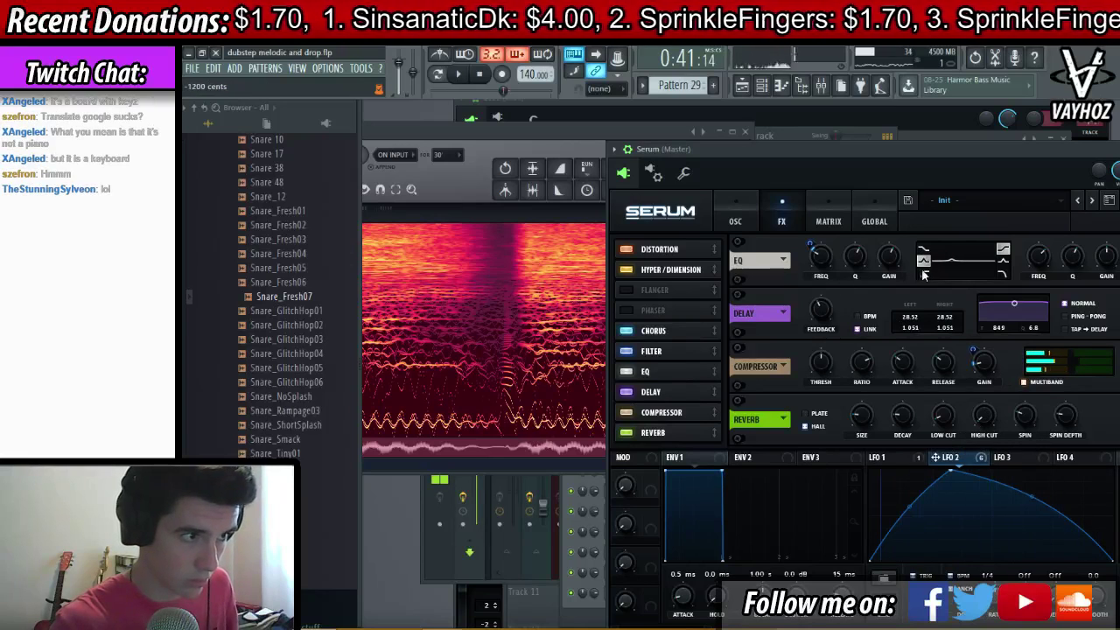
mouse_move(827, 261)
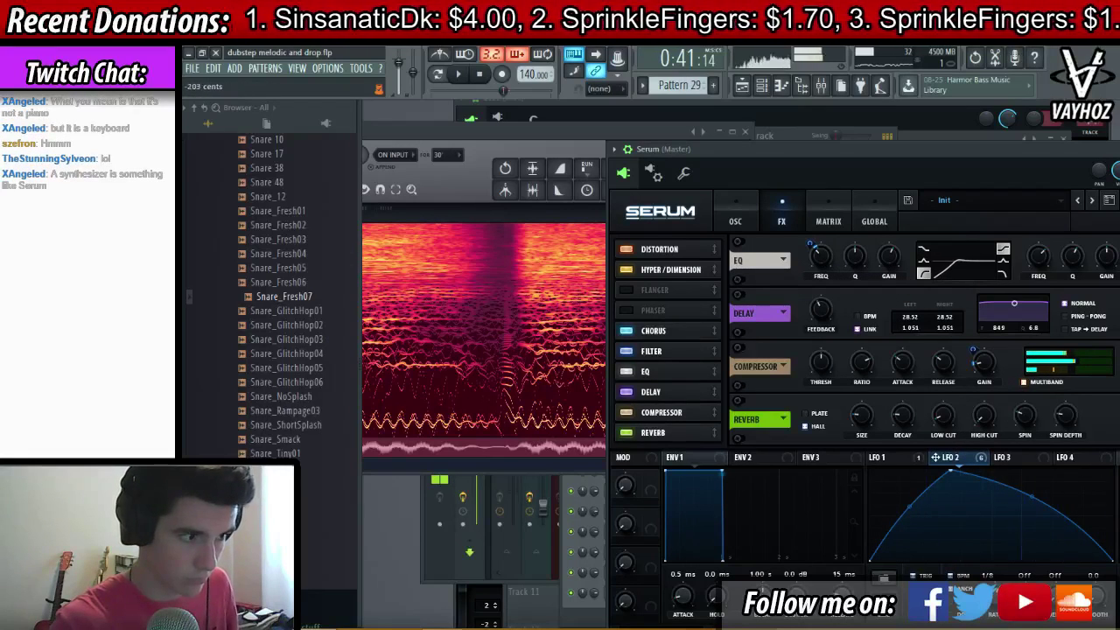
- Enable Serum's sub oscillator with direct out and modulate its level with LFO 2
left_click(735, 221)
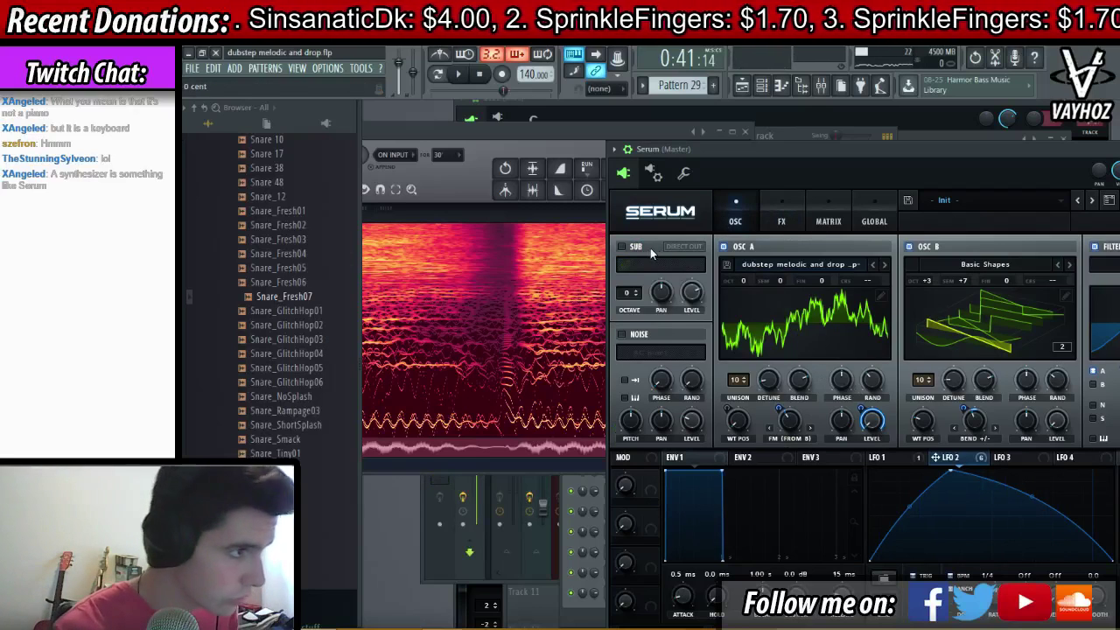
left_click(675, 248)
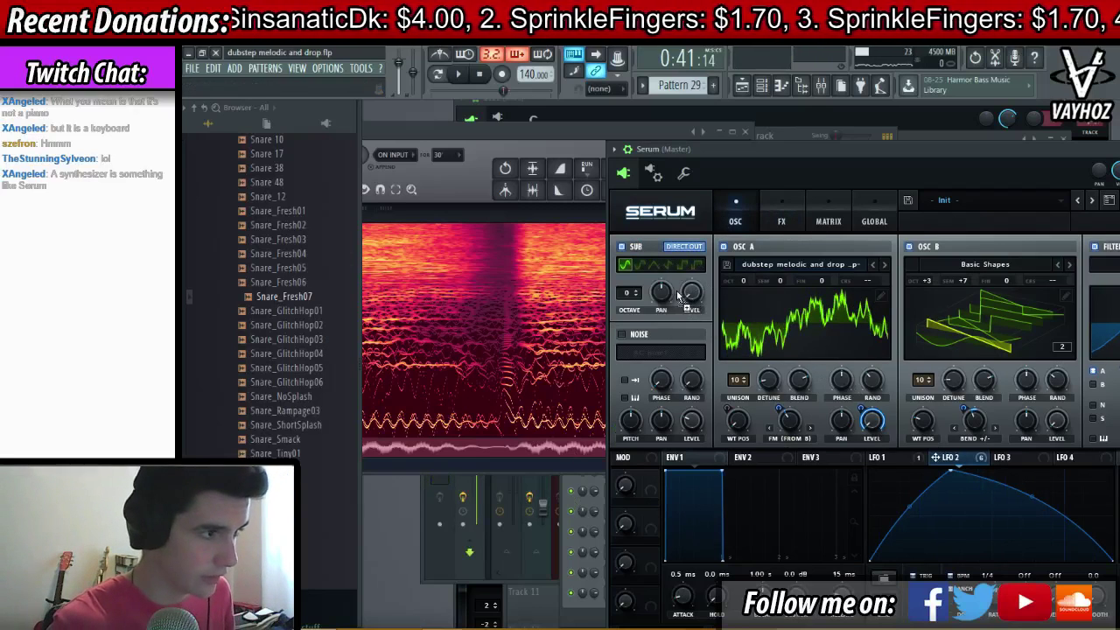
left_click(787, 219)
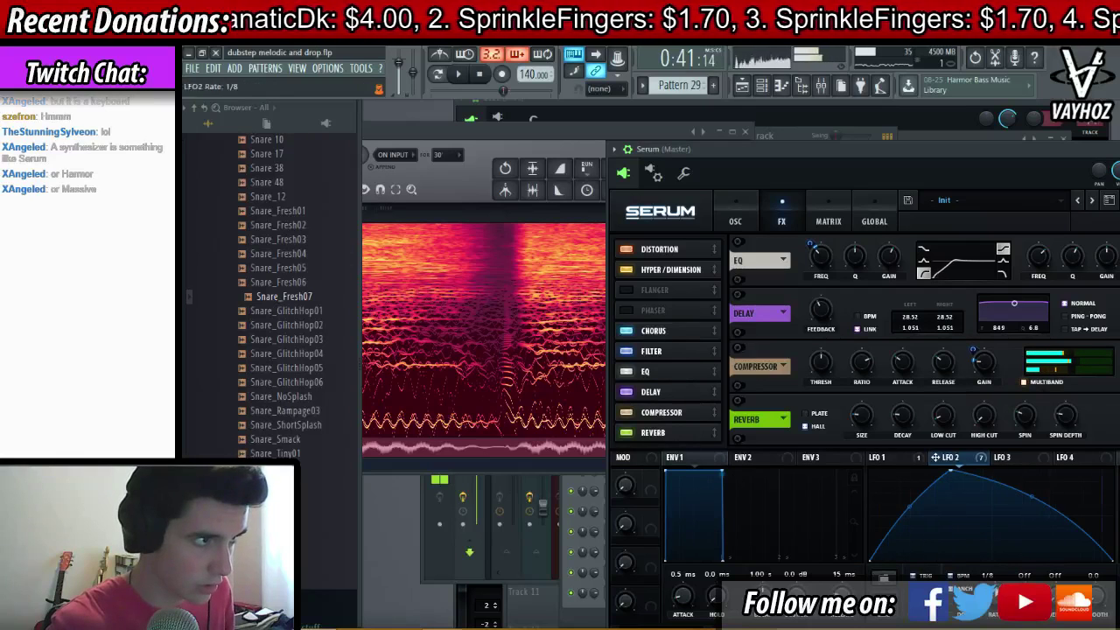
left_click(735, 221)
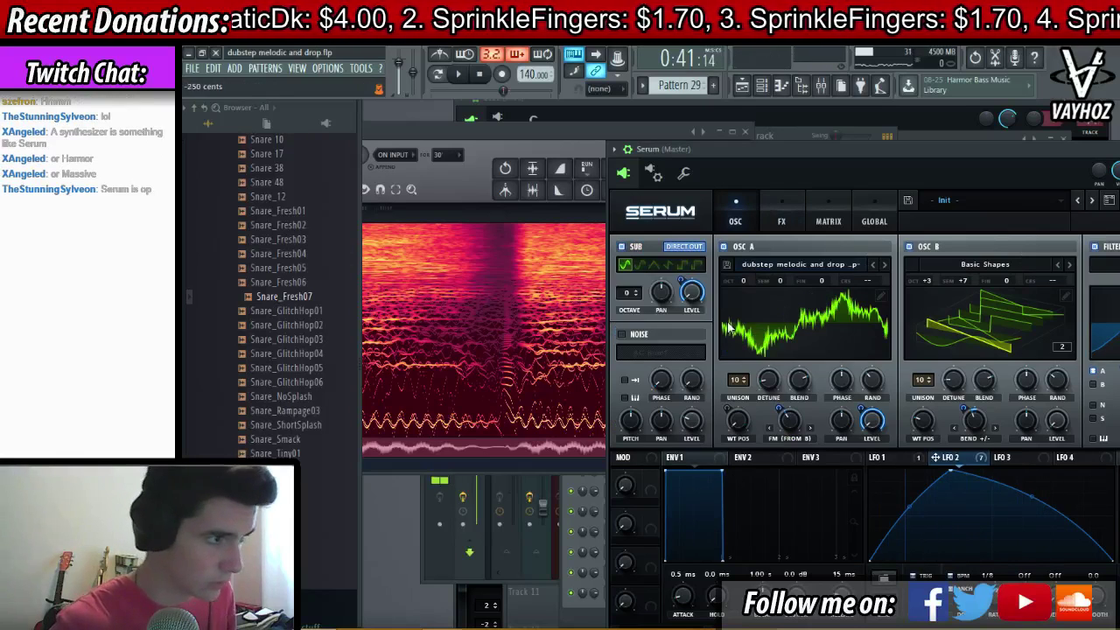
- Enable the noise oscillator with the ARP white sample and modulate its level with LFO 2
left_click(621, 334)
left_click(657, 352)
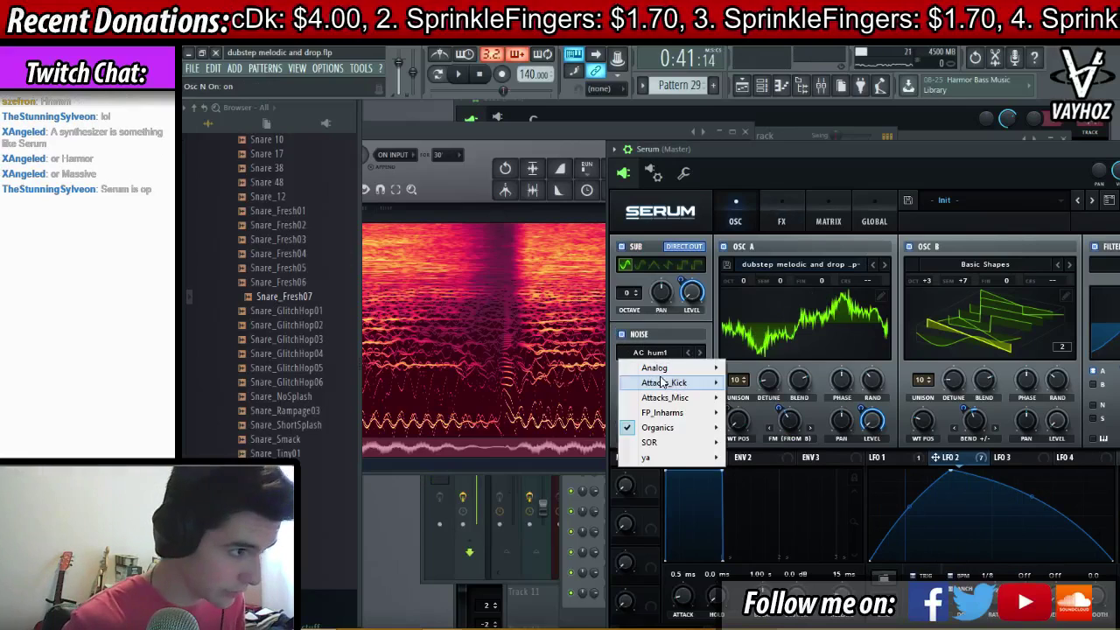
mouse_move(664, 382)
left_click(577, 412)
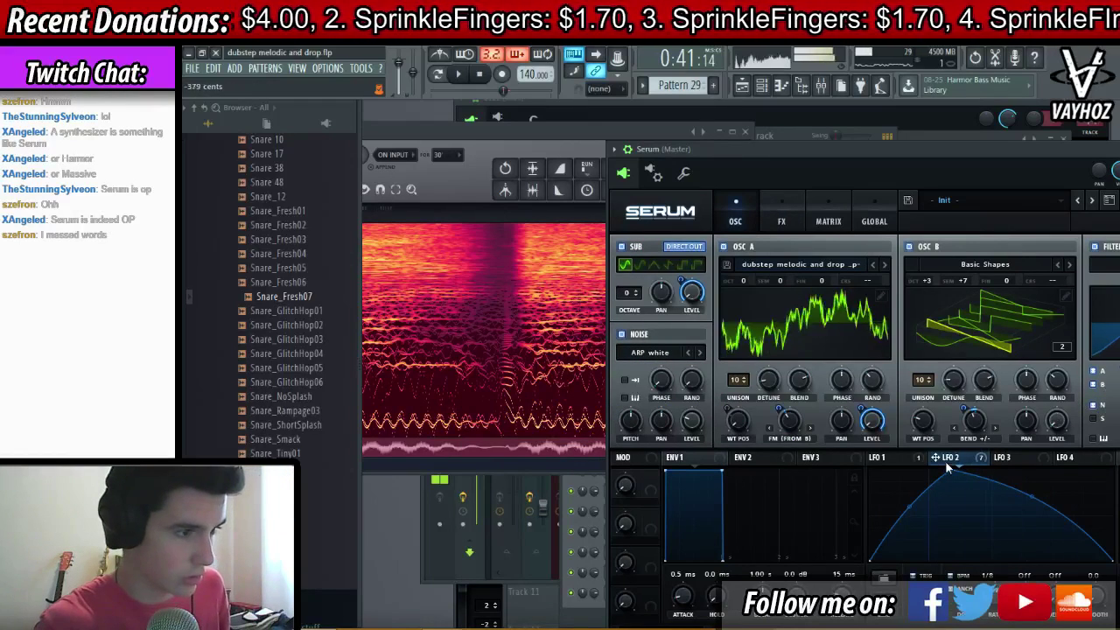
left_click_drag(946, 458, 692, 422)
left_click_drag(691, 422, 663, 466)
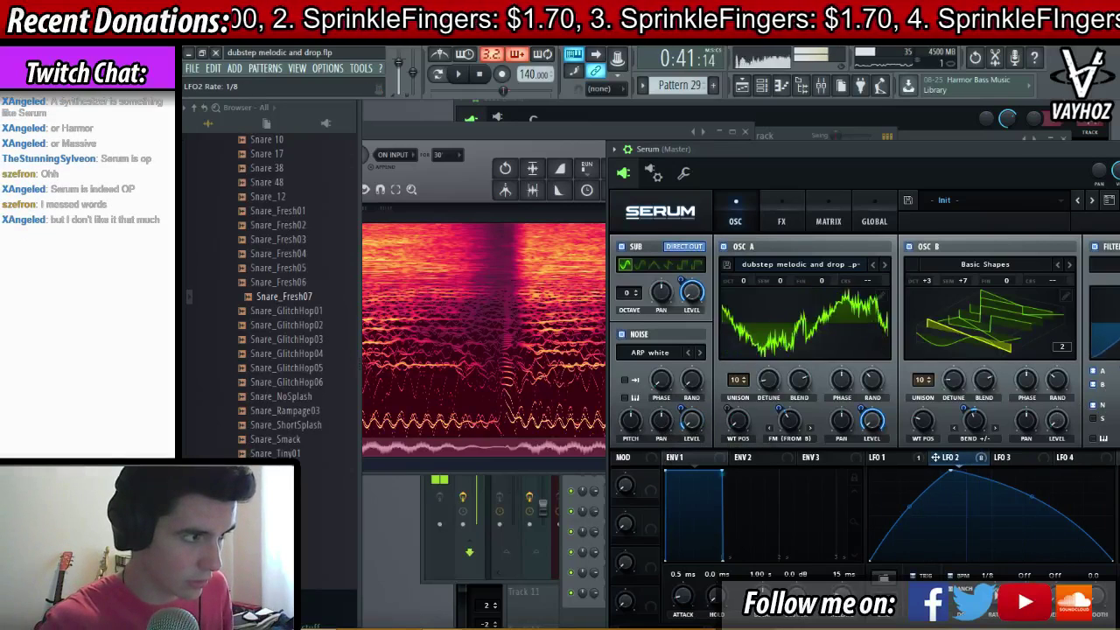
- Close the Edison and Serum windows and clear the playlist's time selection over bars 25 and 26
left_click(576, 134)
key("Escape")
key("Escape")
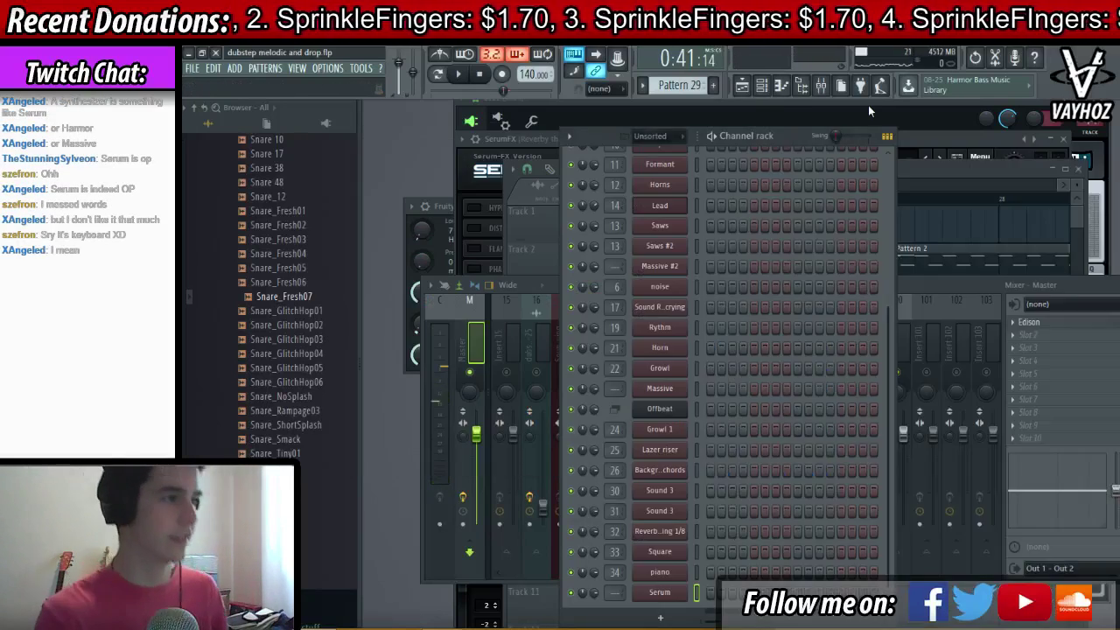
left_click(742, 86)
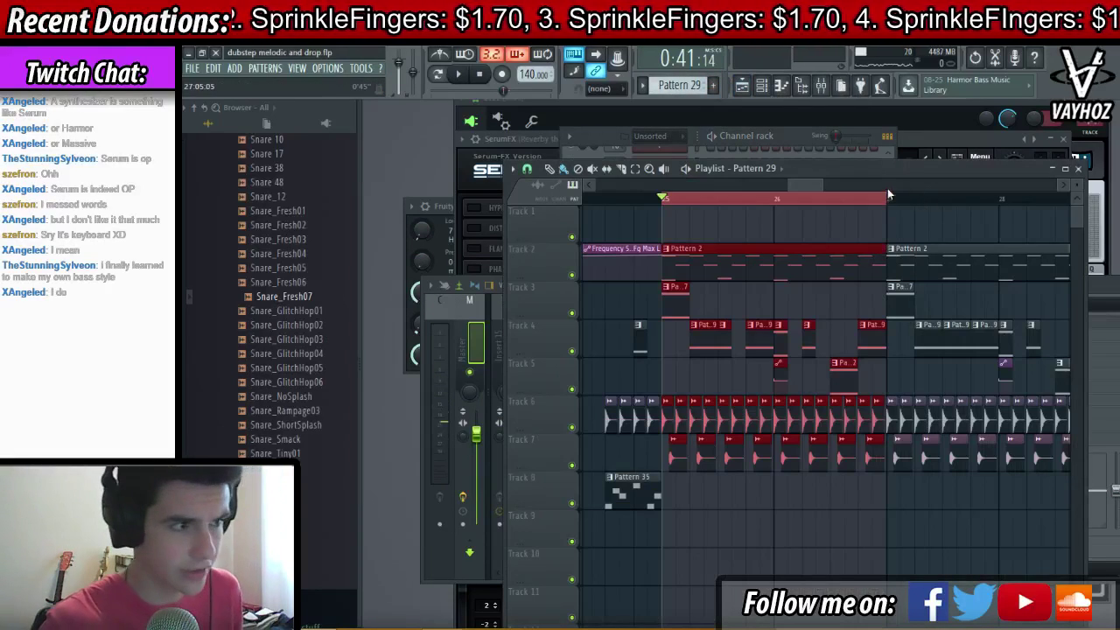
left_click(891, 201, "ctrl")
scroll(891, 200, "down", 3)
scroll(792, 206, "up", 4)
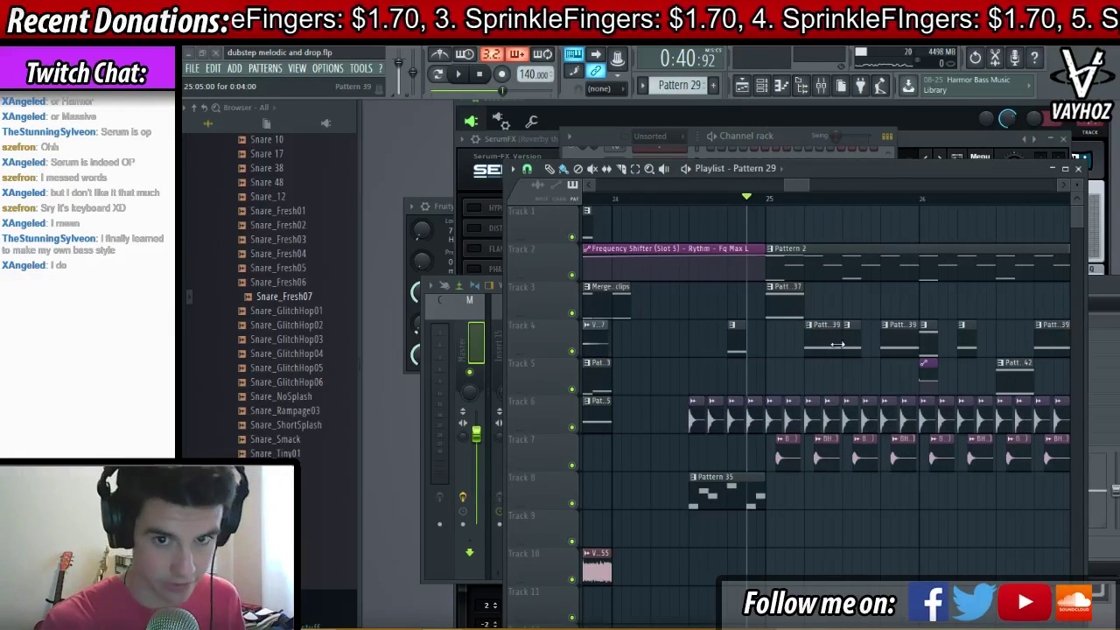
- Play the drop from just before bar 25 and check the mixer, selecting the Reverby thing 1/8 track
key("space")
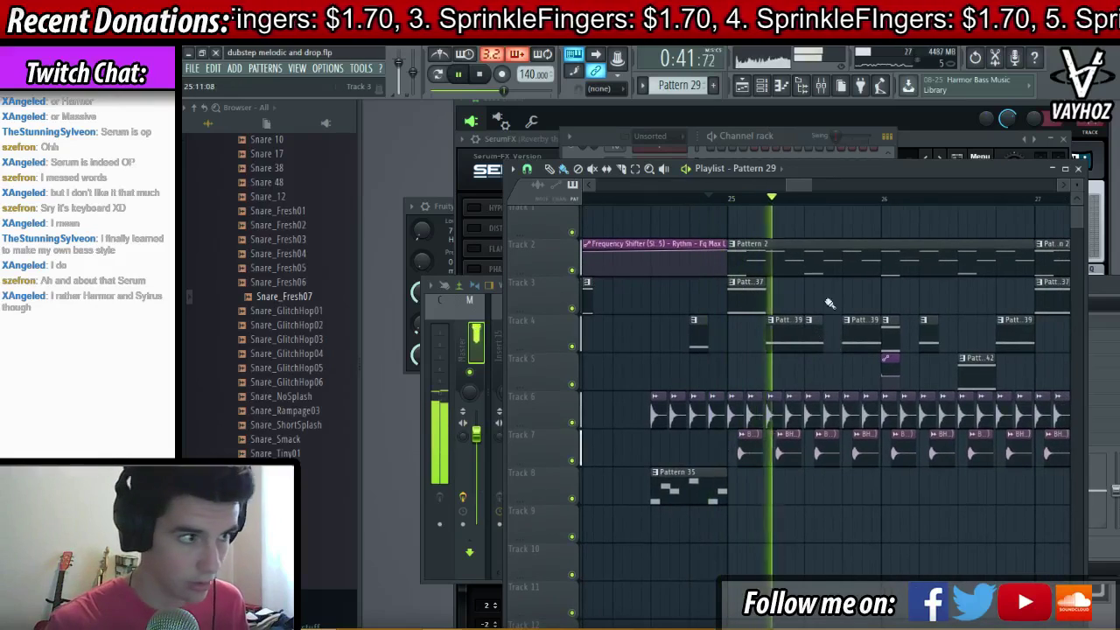
key("F9")
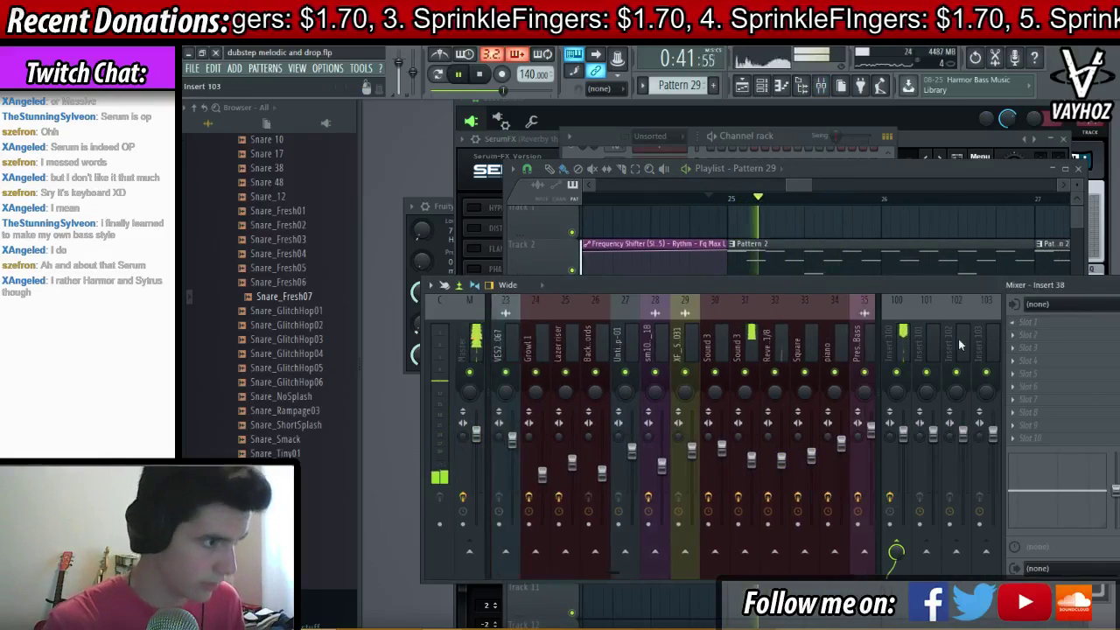
left_click(833, 340)
left_click(689, 336)
key("space")
key("F9")
key("F5")
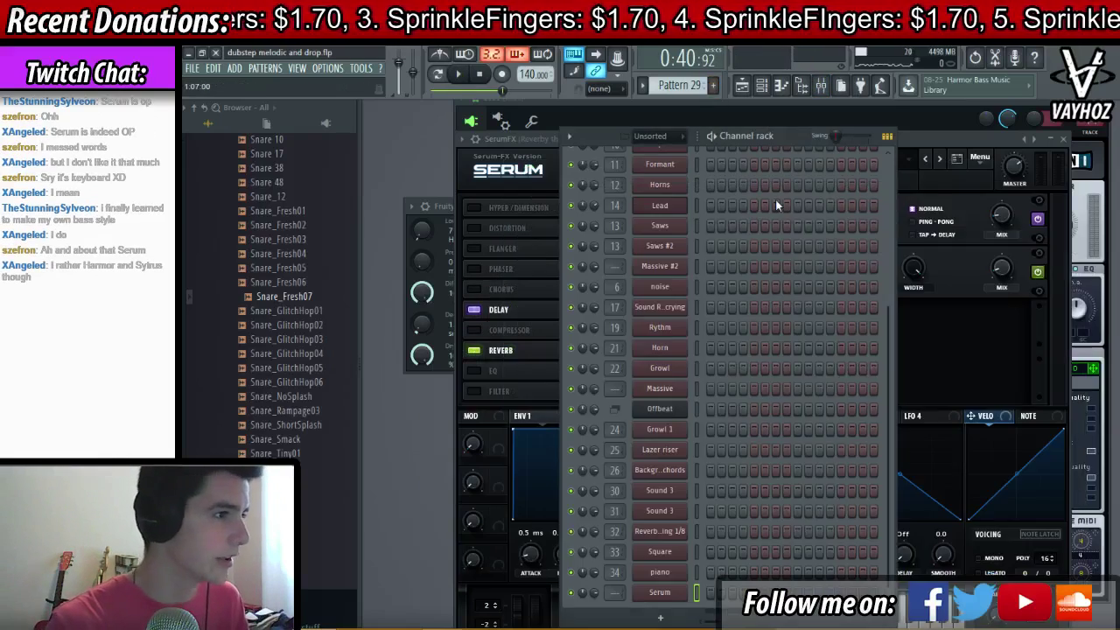
- Enter a short stacked chord including G6 at the start of the Saws channel's piano roll in Pattern 29
scroll(775, 205, "up", 7)
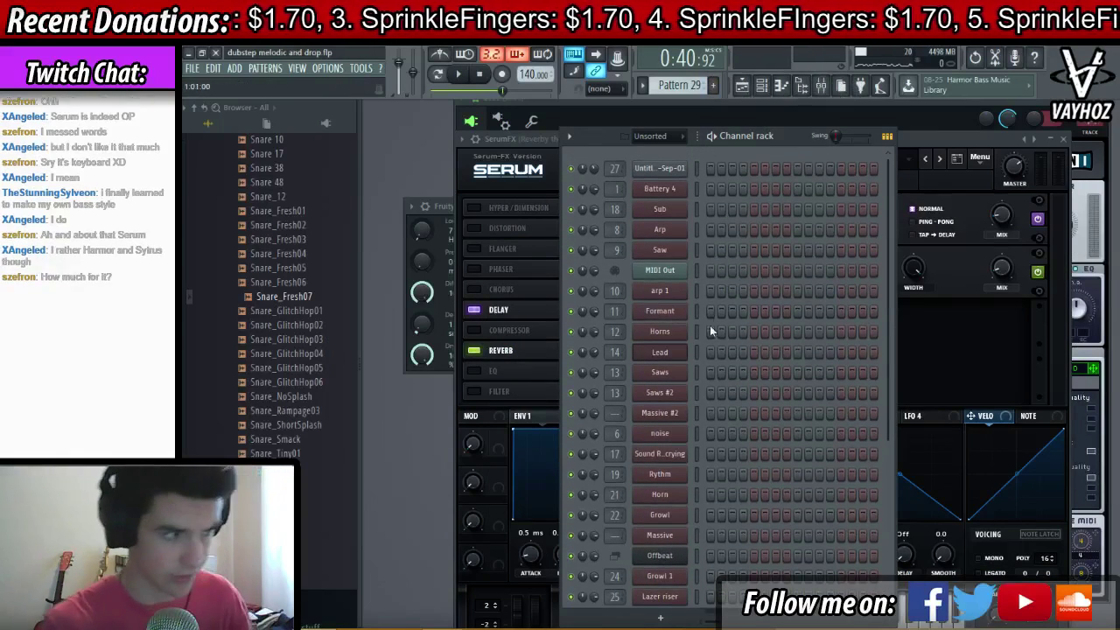
right_click(713, 370)
left_click(717, 377)
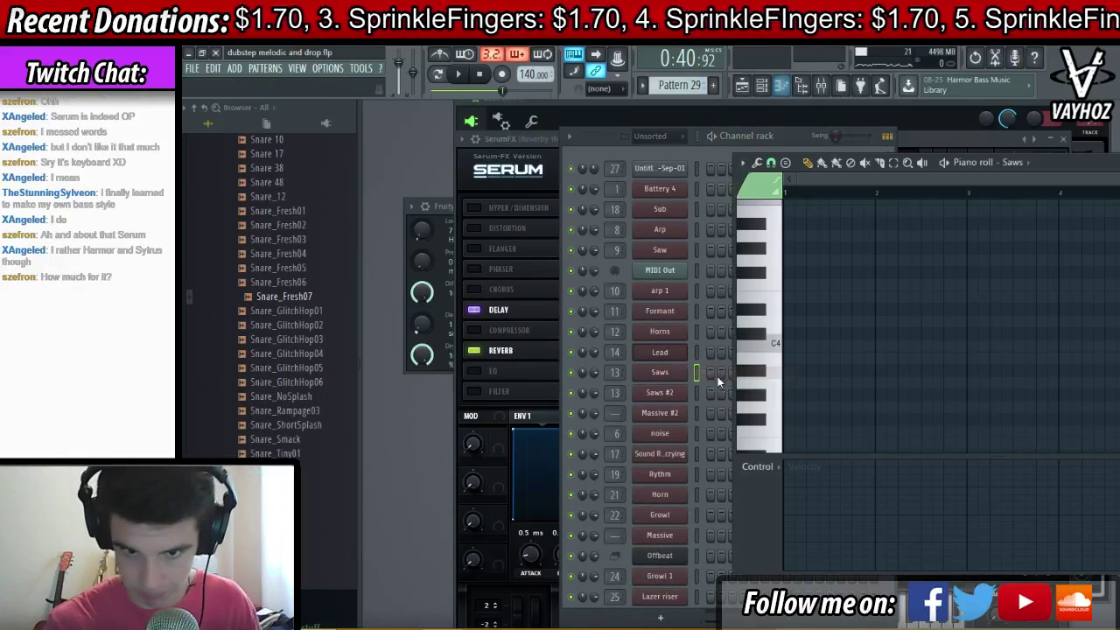
left_click(832, 280)
right_click(826, 284)
scroll(800, 297, "up", 2)
left_click_drag(799, 298, 750, 212)
scroll(857, 265, "up", 3)
left_click_drag(794, 352, 758, 287)
left_click(790, 260)
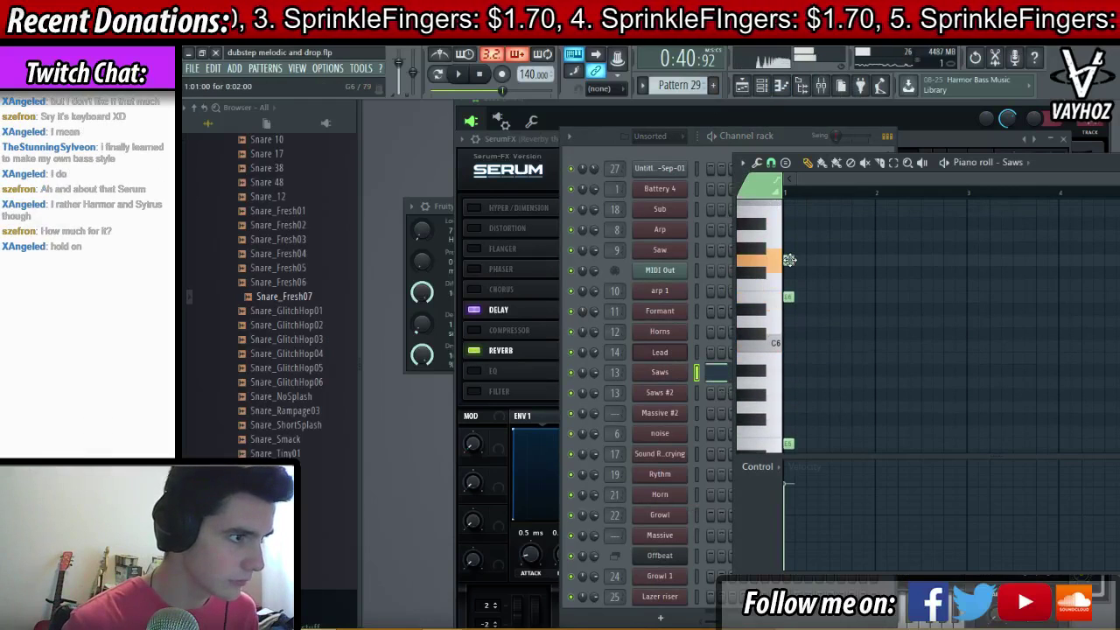
left_click(784, 213)
scroll(854, 272, "up", 2)
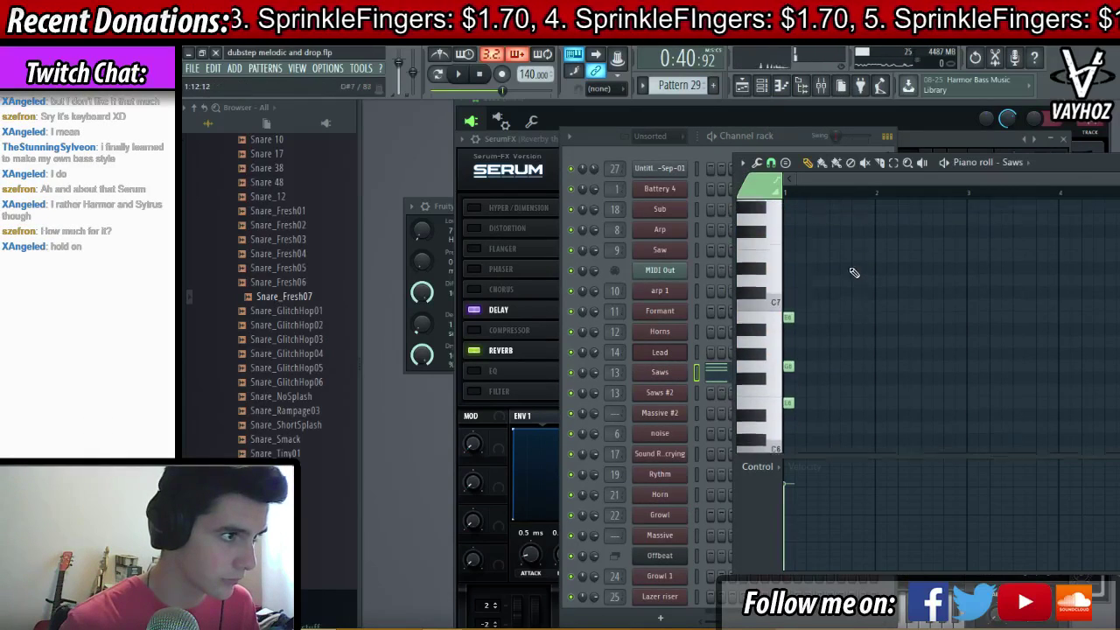
- Place Pattern 29 on playlist track 10 at bar 25 and audition it with the drop
key("F5")
left_click(750, 547)
key("space")
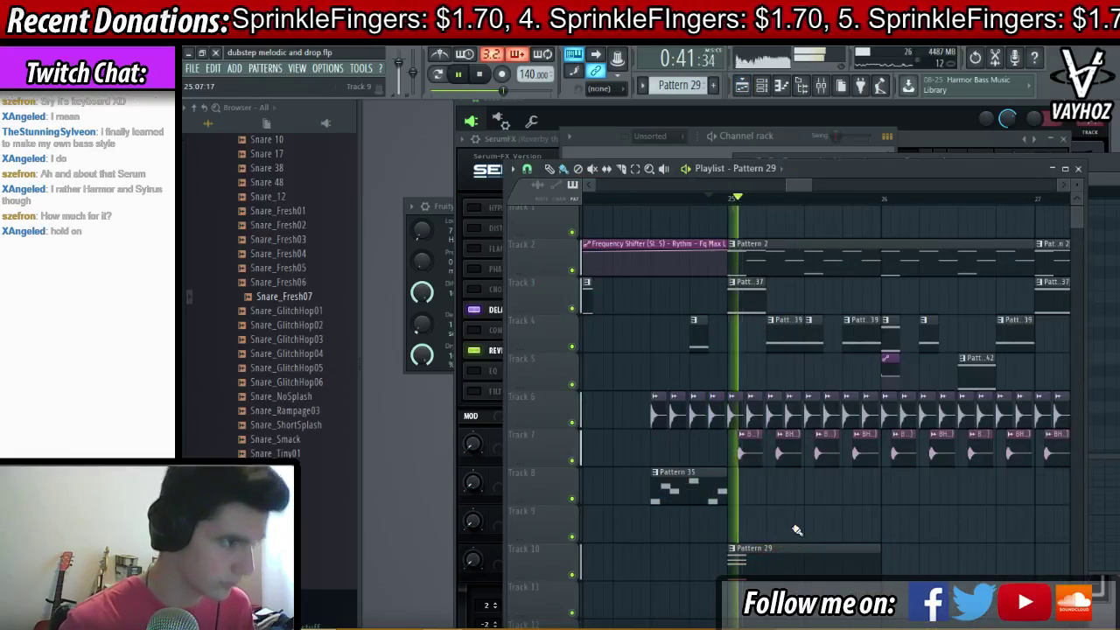
key("space")
- On the Saws mixer track, set the Fruity Reeverb's reverb level to 6% and its decay to 0.5 sec
key("F9")
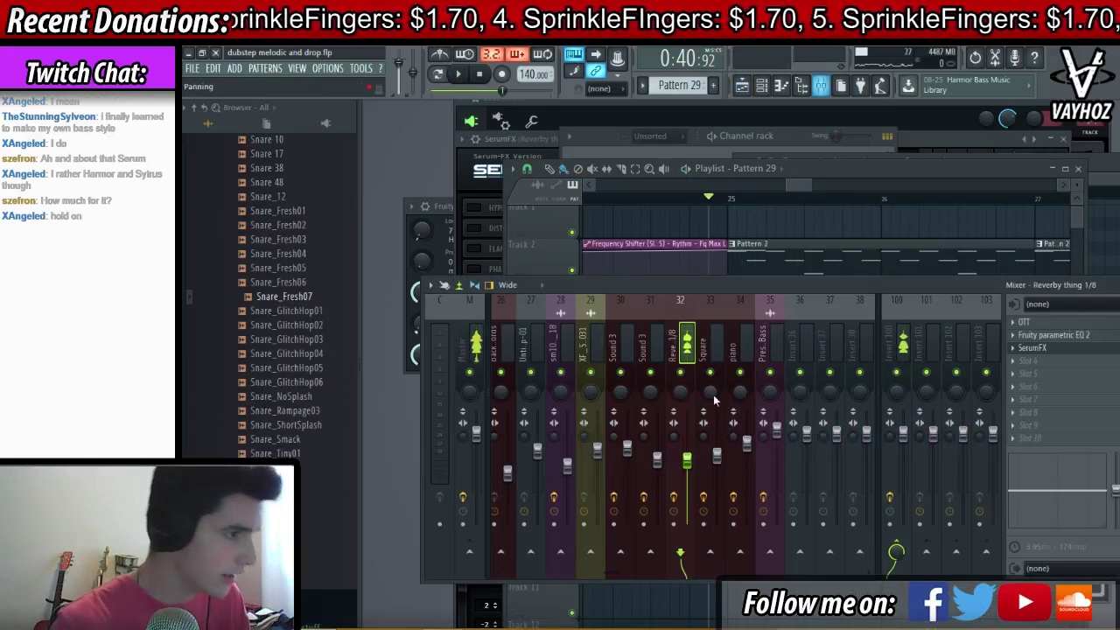
scroll(712, 345, "up", 17)
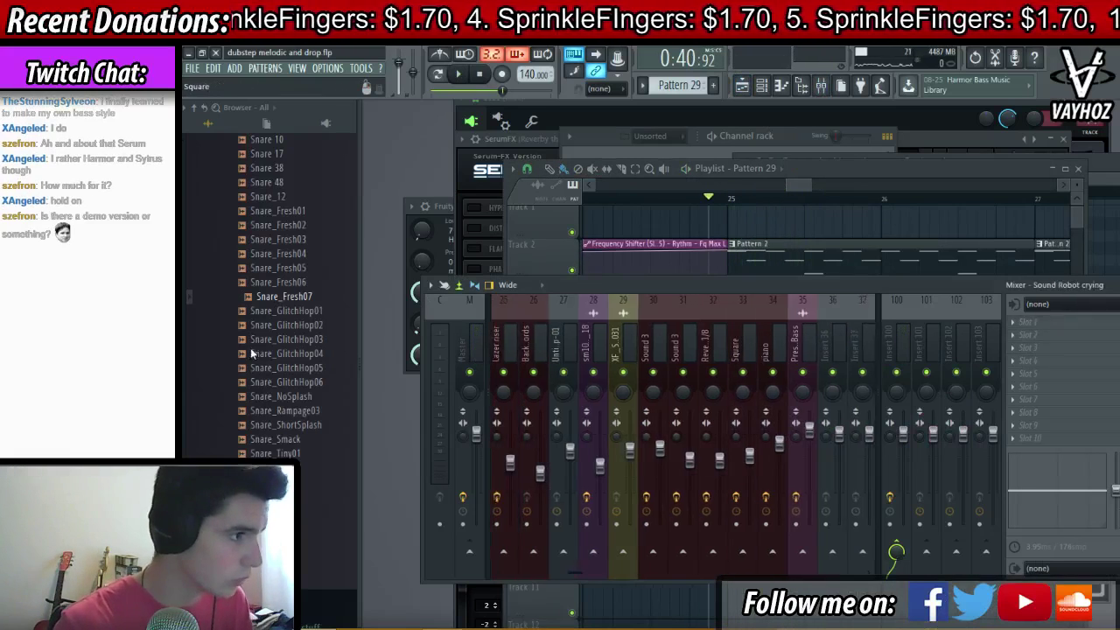
scroll(671, 365, "up", 9)
scroll(651, 380, "up", 2)
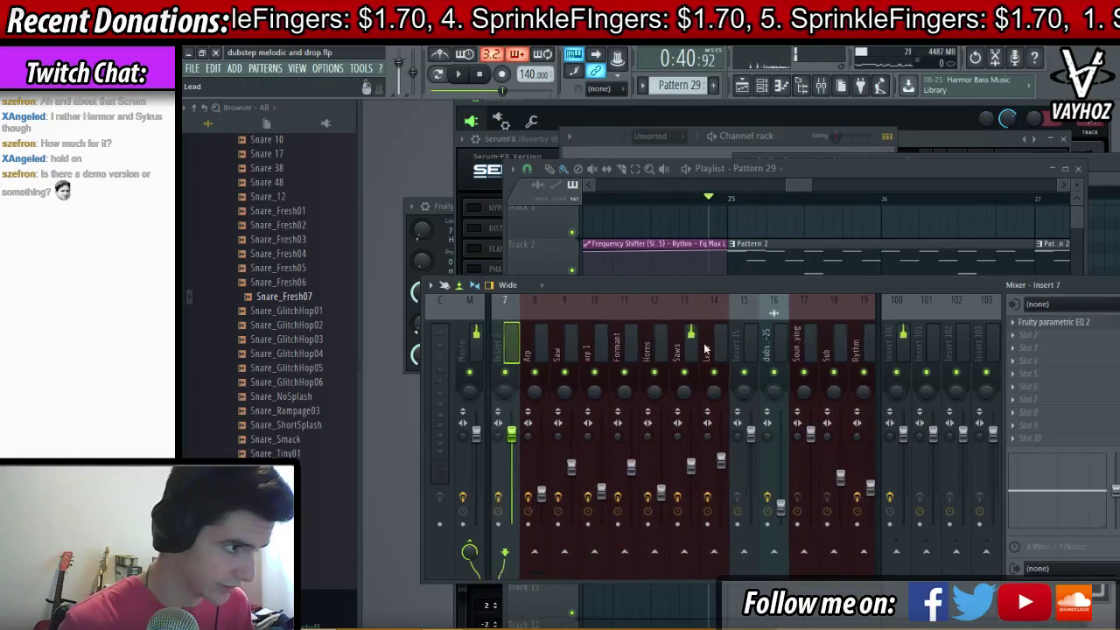
left_click(686, 303)
left_click(1098, 324)
left_click_drag(546, 357, 546, 371)
left_click_drag(430, 325, 430, 340)
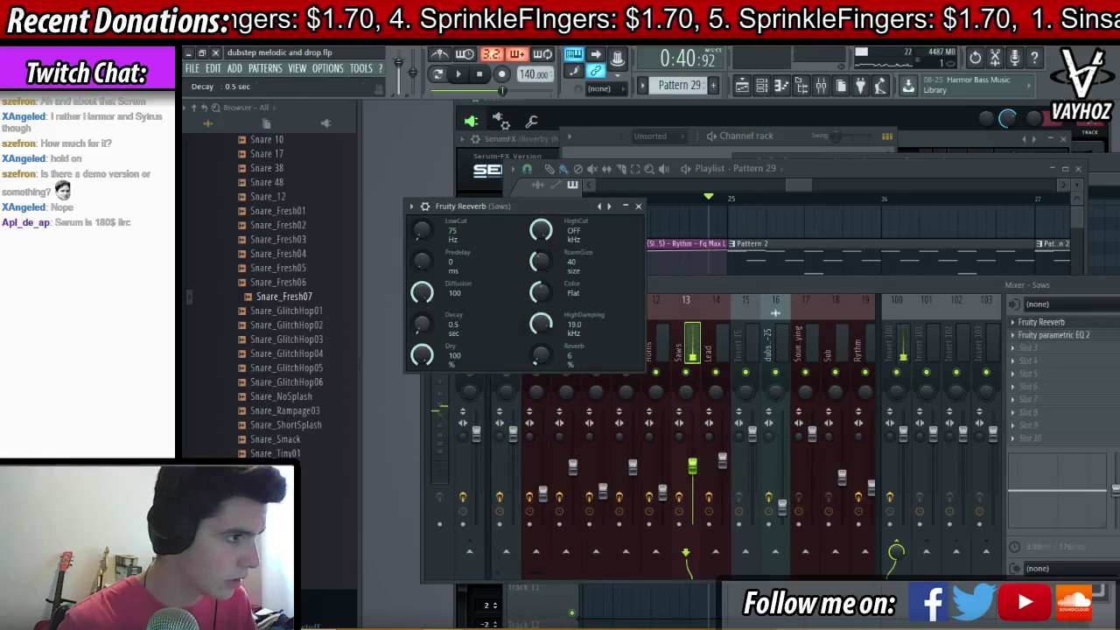
- In the Saws synth, set both delay sides to 1/8, adjust the delay's mix and damping, and reduce the reverb size
key("F6")
left_click(685, 375)
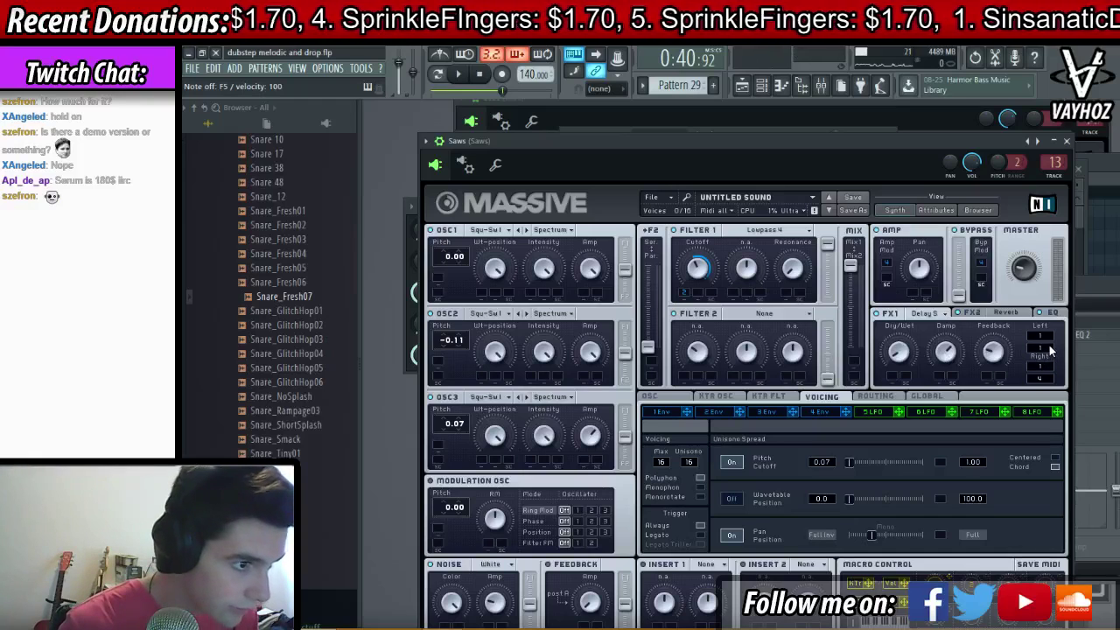
left_click(900, 356)
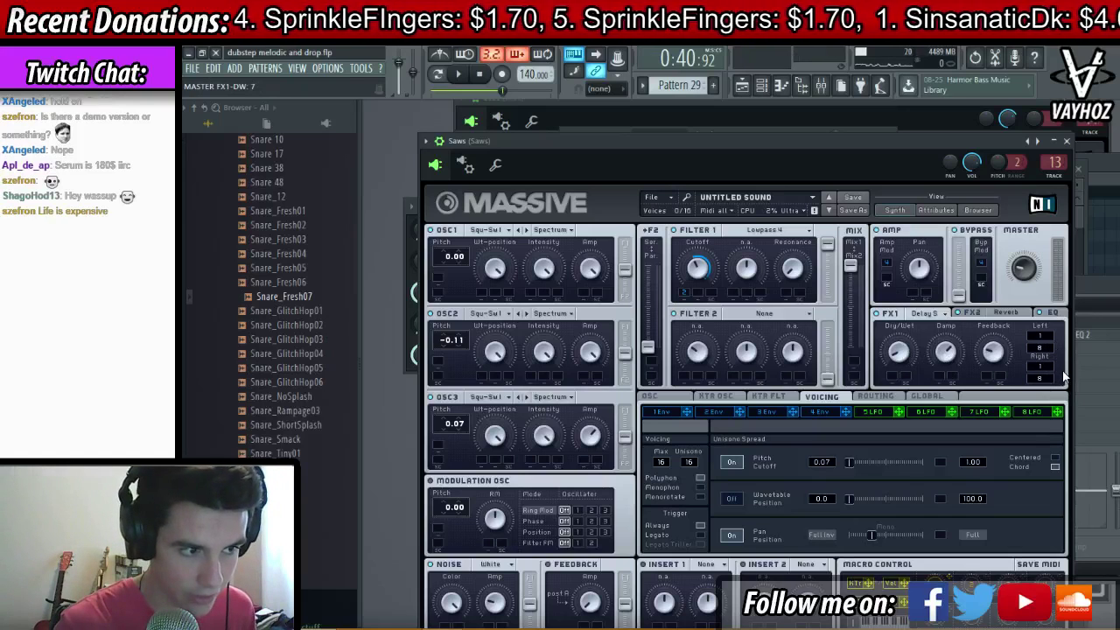
key("v")
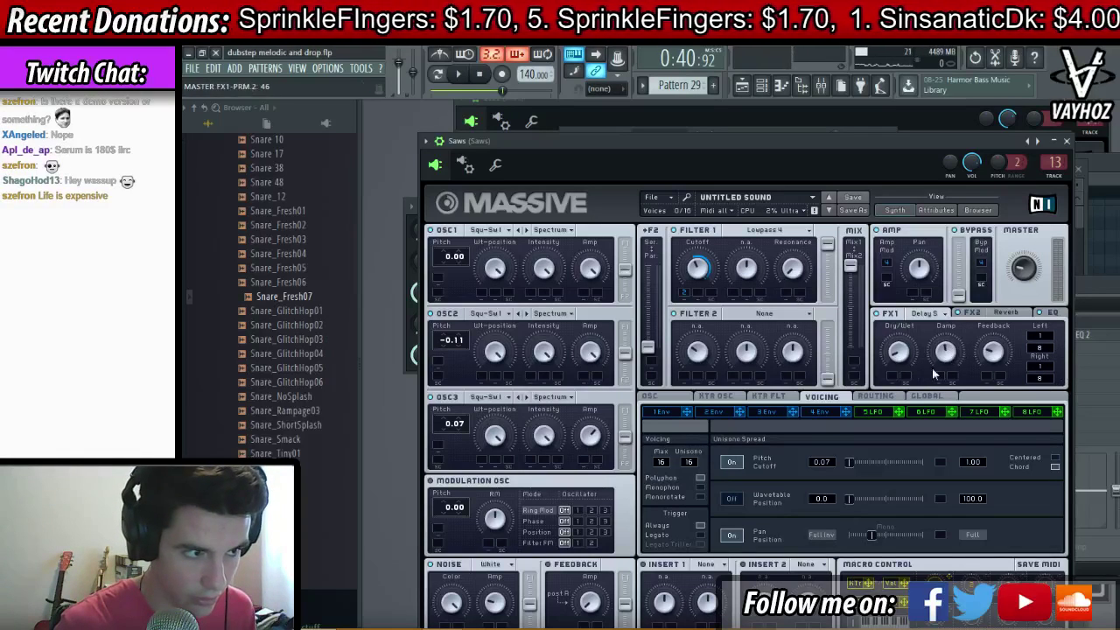
left_click_drag(898, 353, 892, 365)
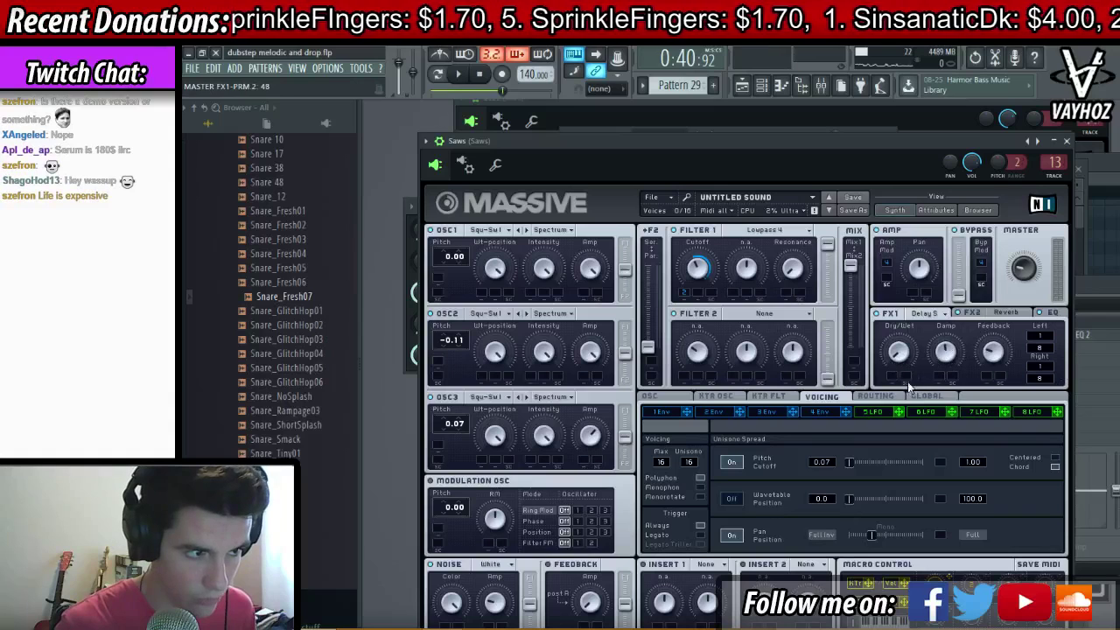
key("v")
left_click(1008, 314)
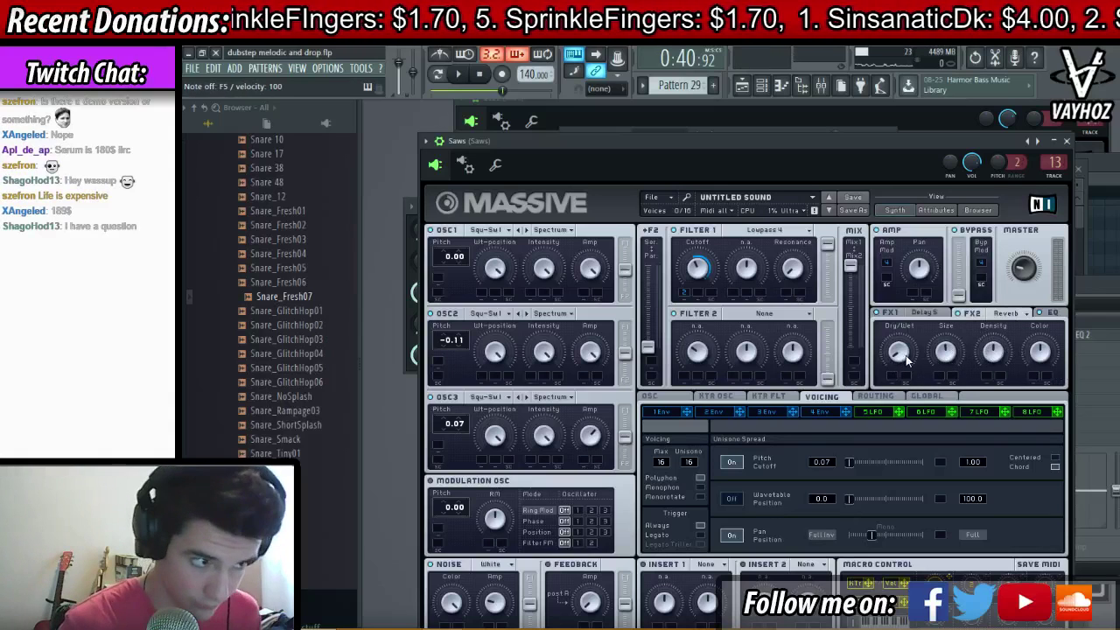
key("v")
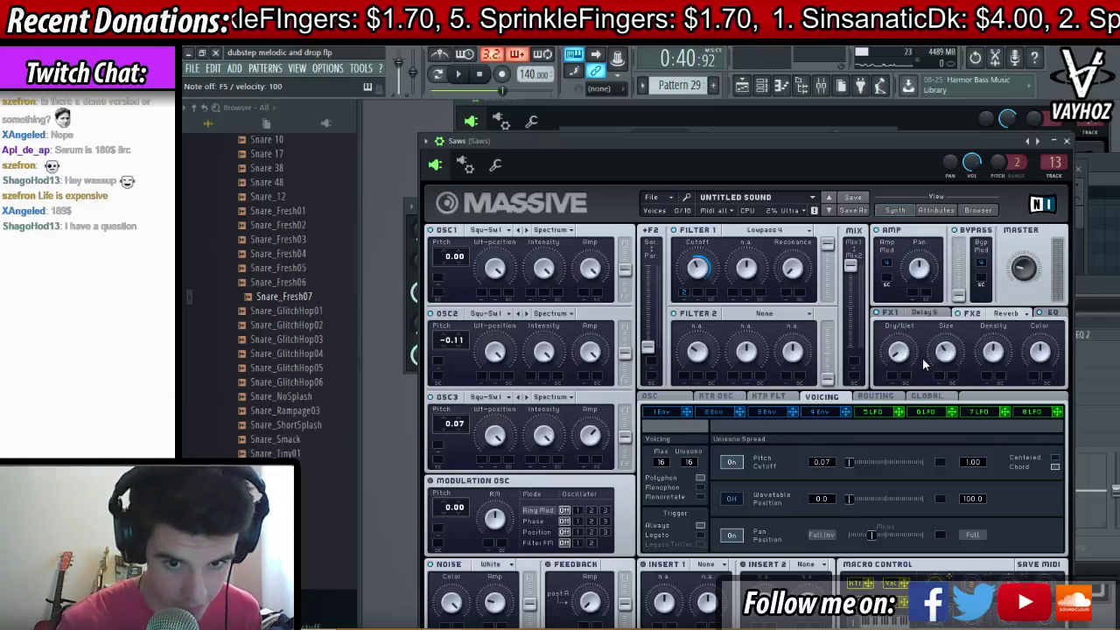
- Play the drop and raise the Saws mixer track's volume to about -2.2 dB
key("F9")
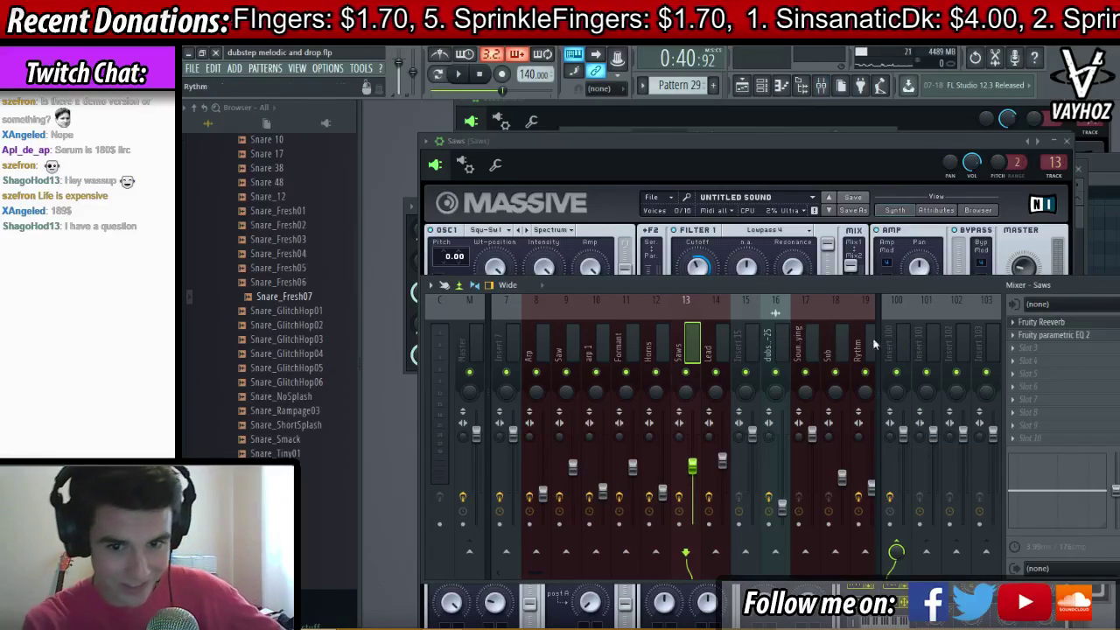
key("space")
key("F9")
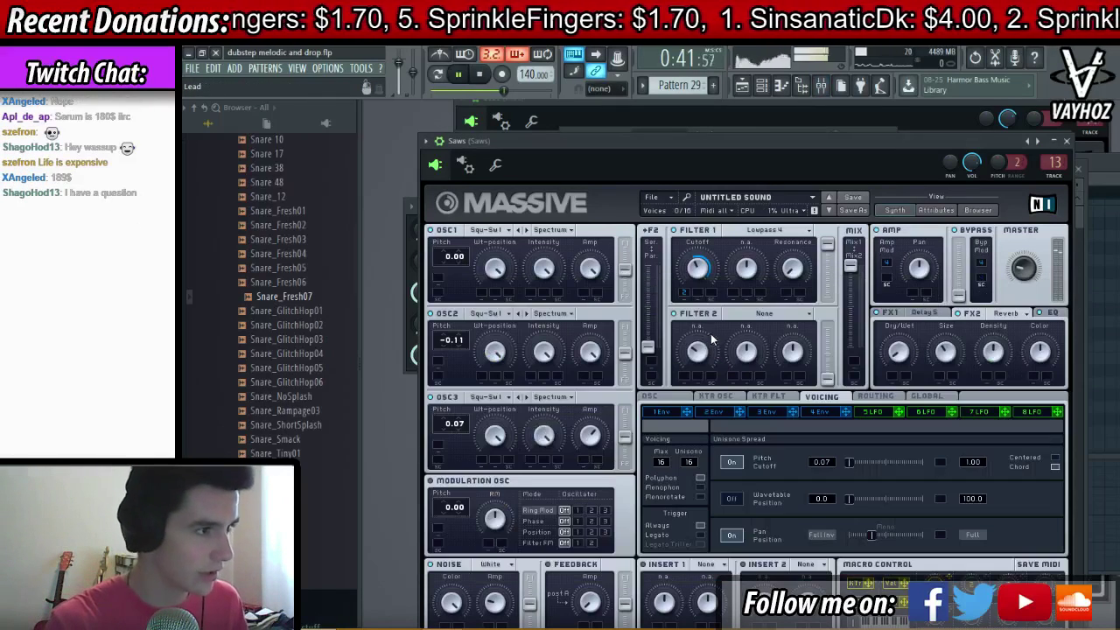
key("F9")
left_click_drag(694, 466, 693, 454)
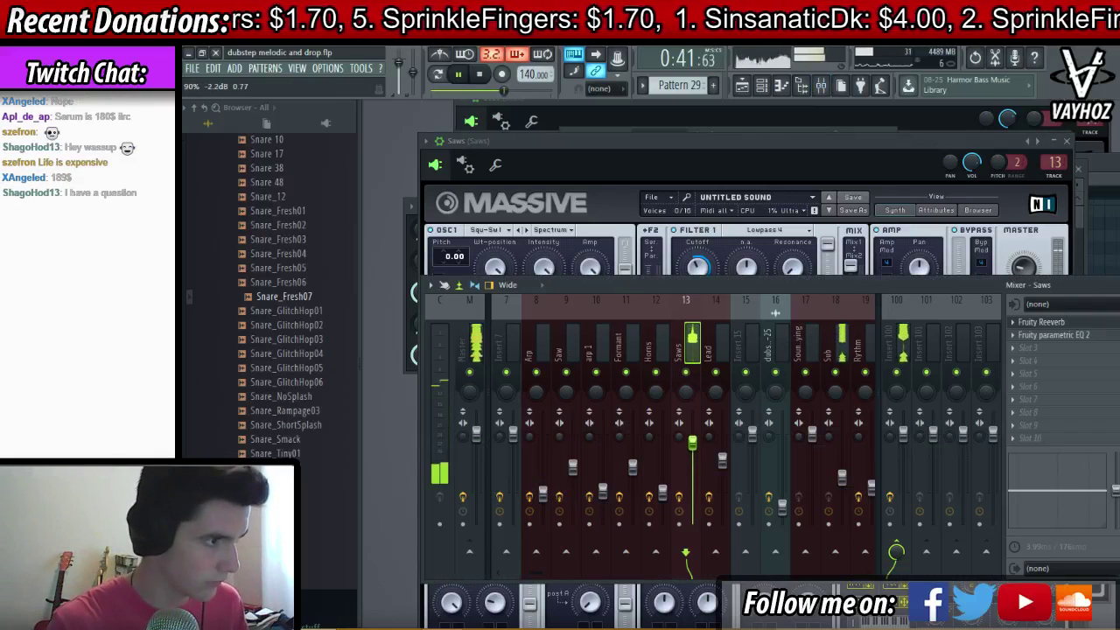
key("space")
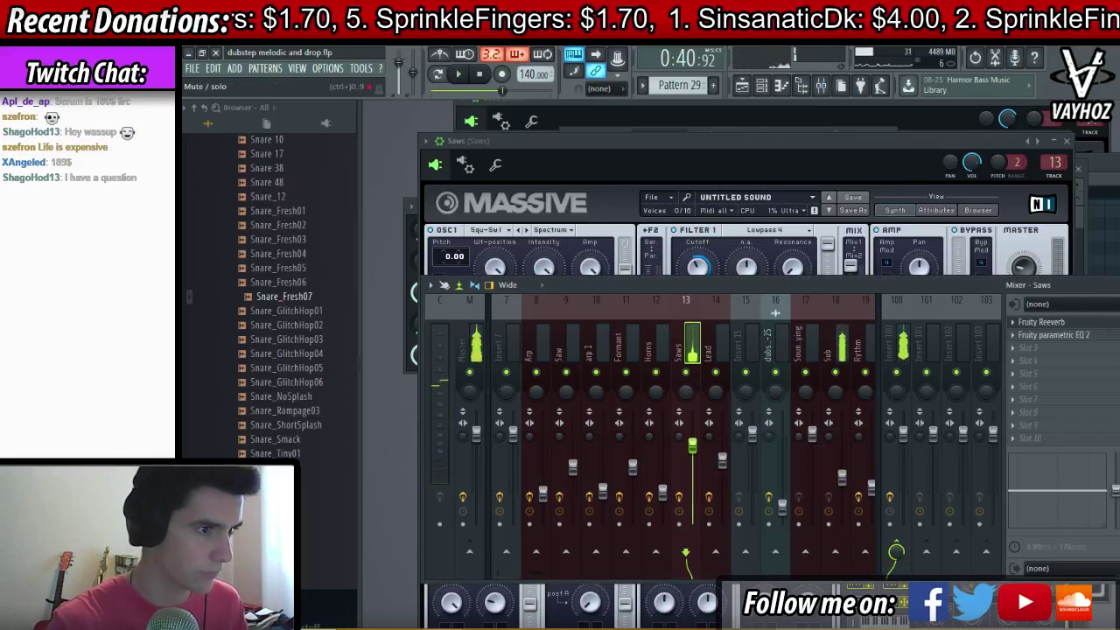
- Raise a band slightly in the Saws track's Fruity parametric EQ 2 and audition the drop
left_click(1093, 336)
left_click_drag(712, 321, 712, 317)
key("space")
key("space")
- Check the Saws synth's built-in EQ, close the synth and select the Sub mixer track
left_click(743, 169)
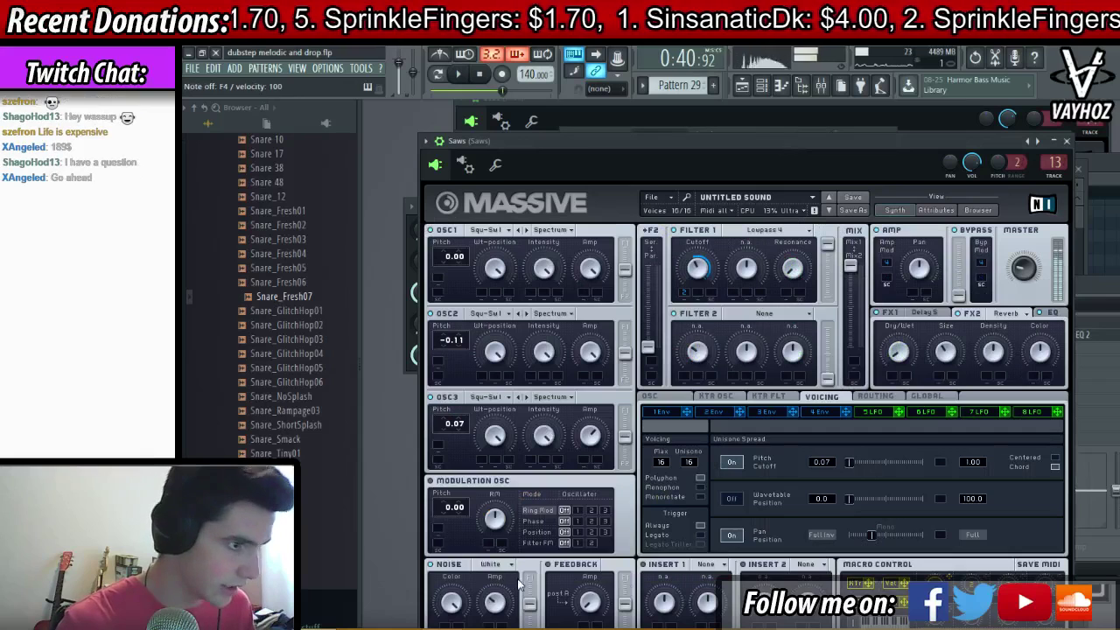
left_click(1053, 314)
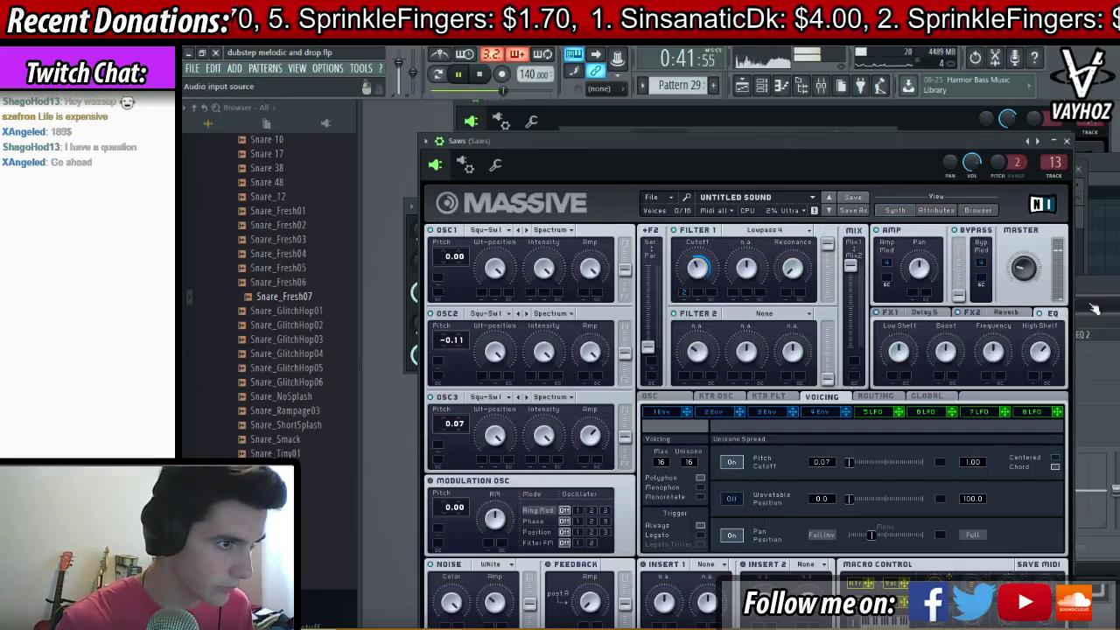
left_click(1067, 141)
left_click(847, 340)
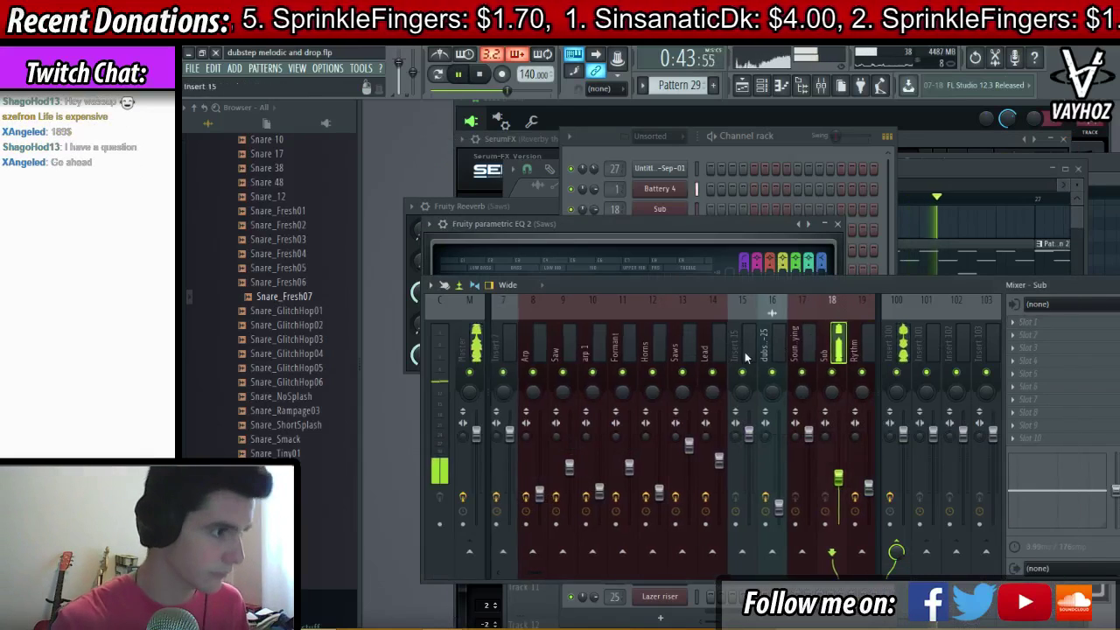
- Lower the Saws mixer track's volume slightly and stop the playback
left_click(690, 448)
left_click(904, 262)
key("space")
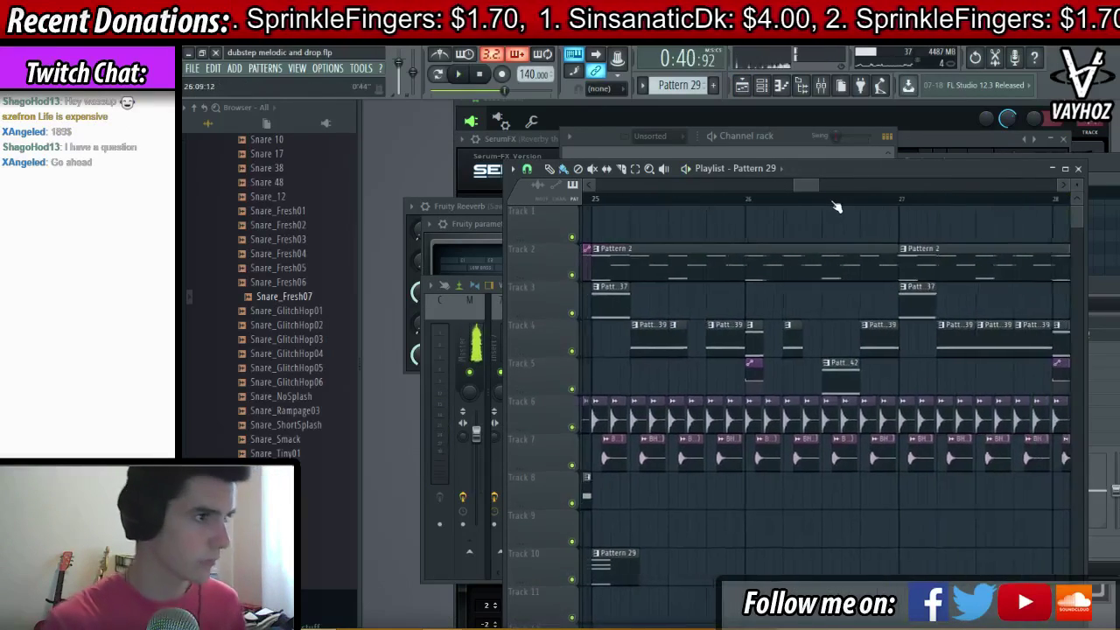
- Solo playlist track 2 and audition its Pattern 2 clips from just before bar 25
scroll(849, 203, "down", 7)
left_click(749, 201)
scroll(768, 203, "up", 4)
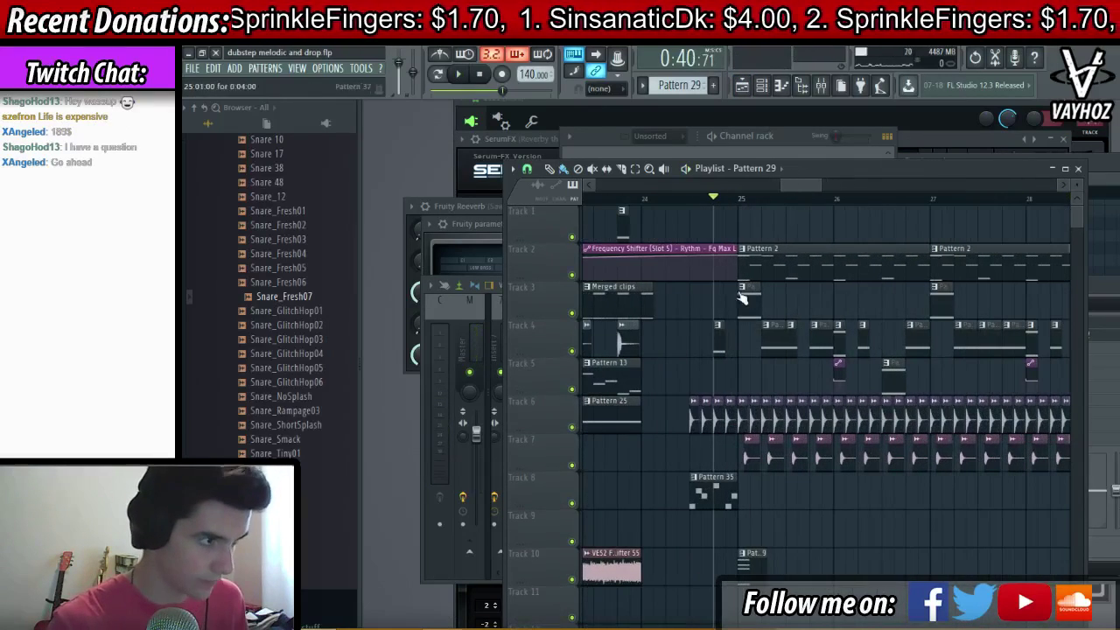
left_click(572, 275, "ctrl")
key("space")
key("space")
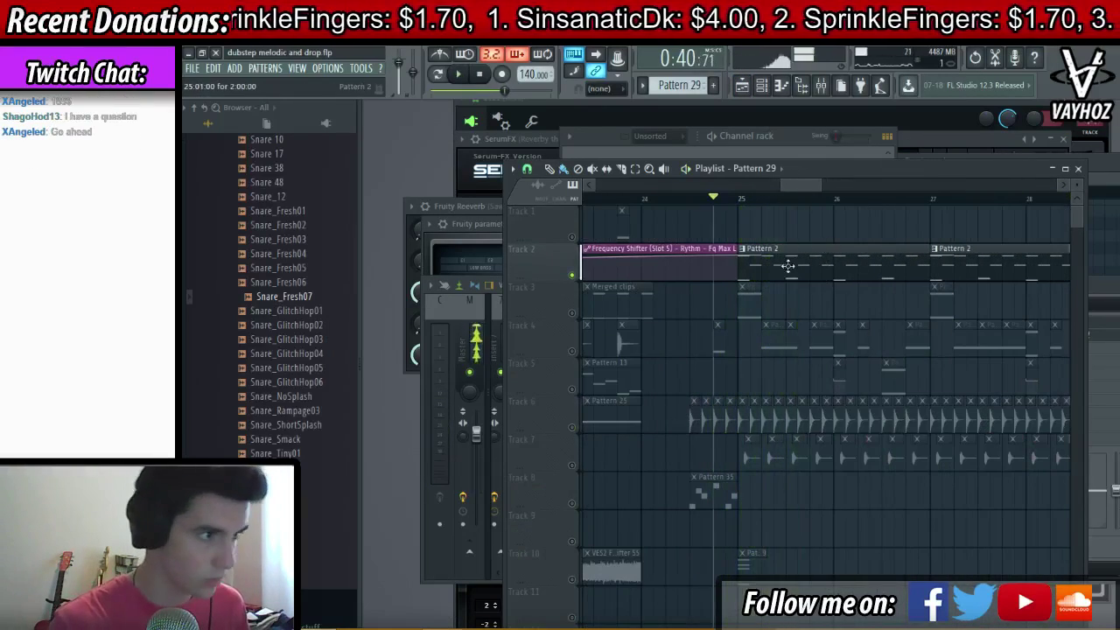
double_click(788, 266)
key("space")
key("F5")
scroll(813, 271, "left", 3)
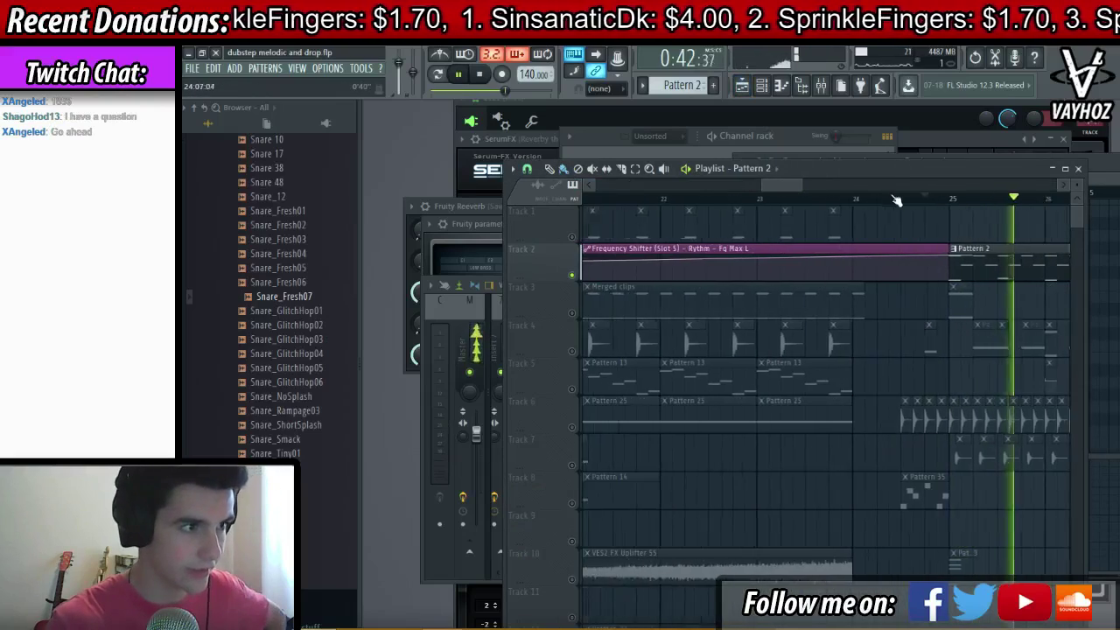
scroll(895, 200, "down", 5)
scroll(973, 202, "up", 3)
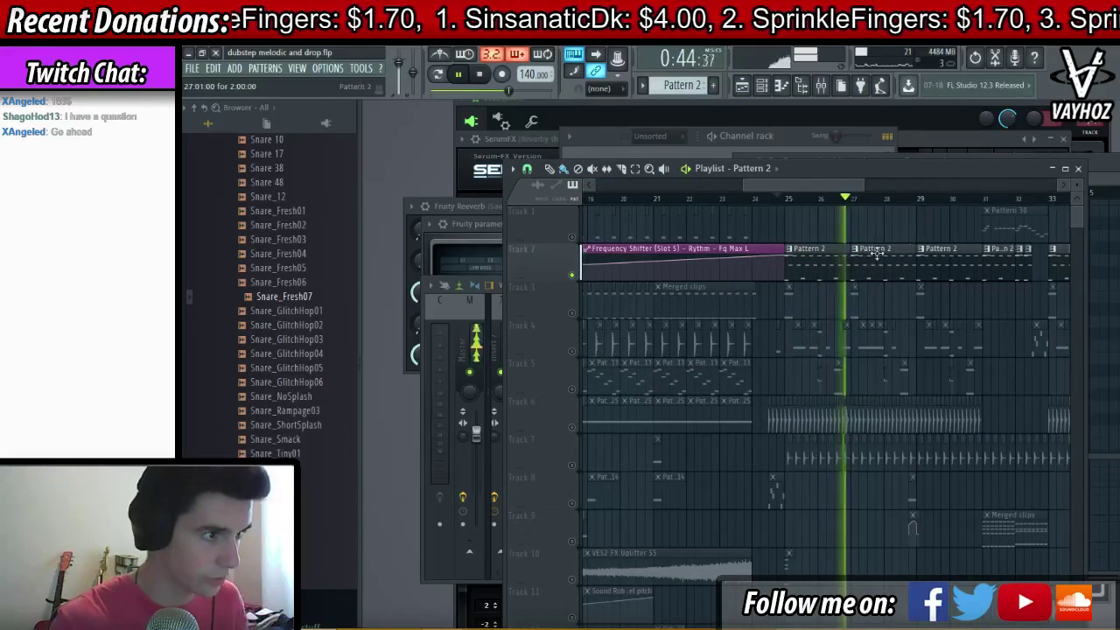
key("space")
- Erase the row of repeated notes below C5 from Pattern 2's Battery 4 piano roll and audition the pattern
double_click(876, 254)
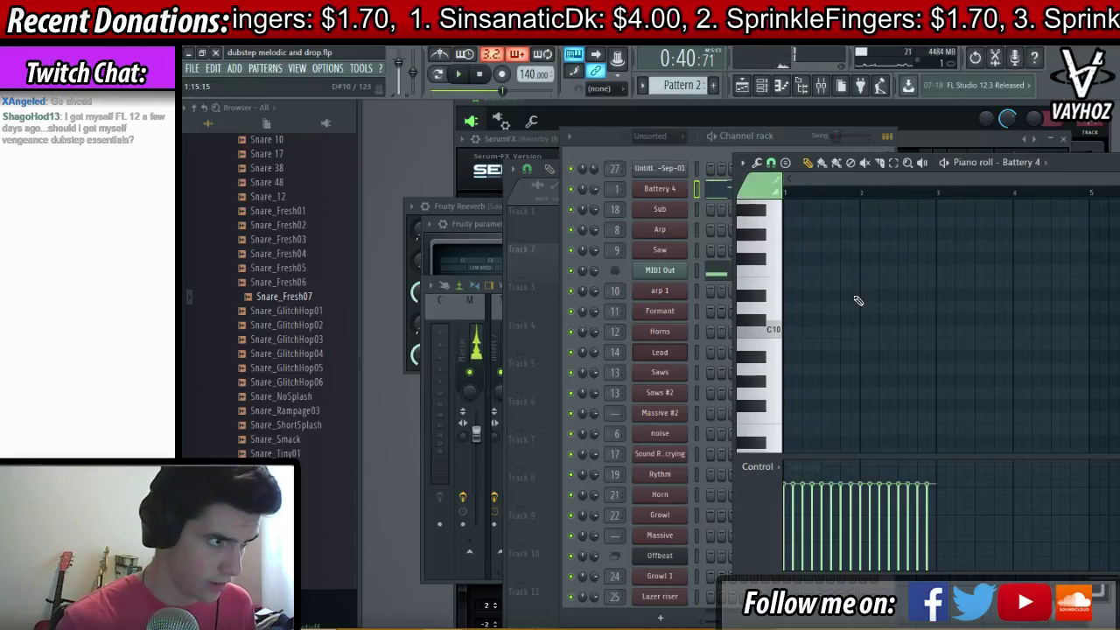
scroll(879, 350, "down", 2)
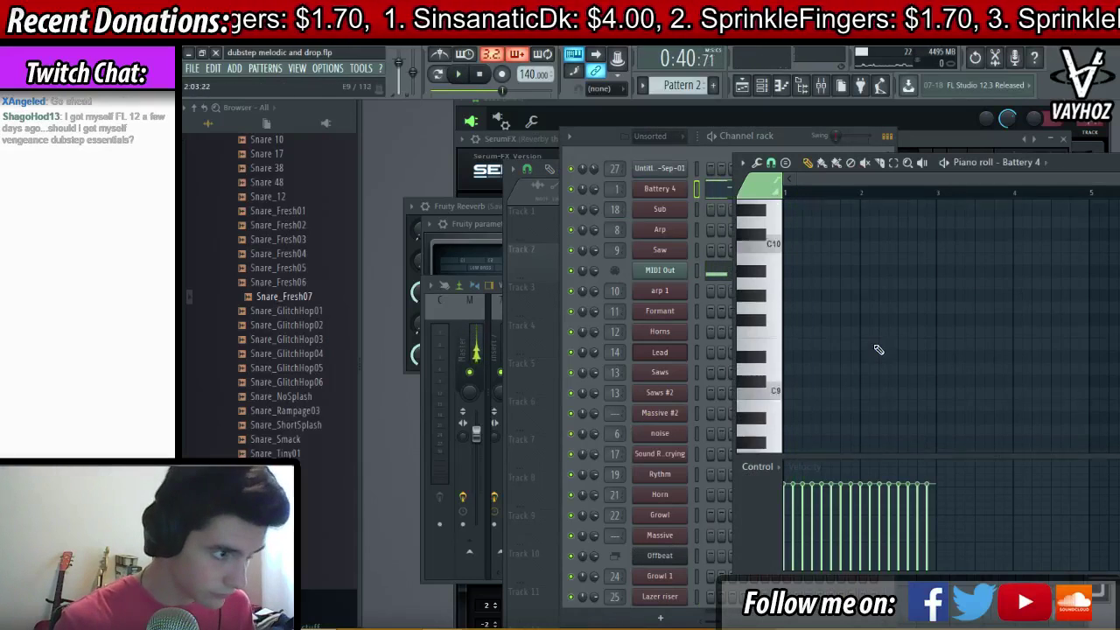
scroll(875, 346, "down", 10)
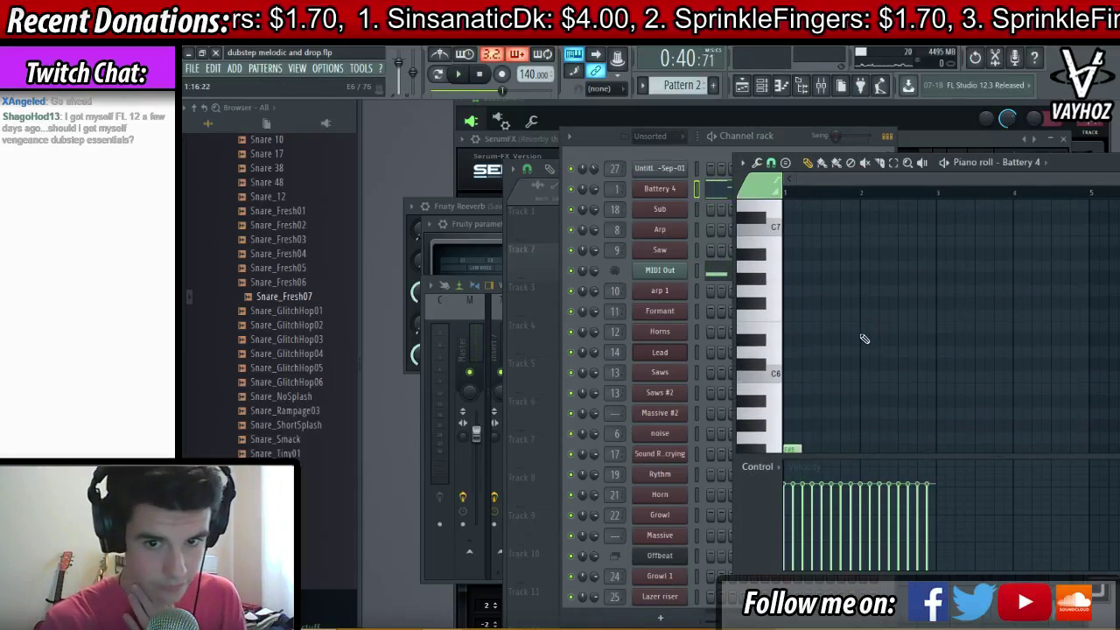
scroll(870, 328, "down", 4)
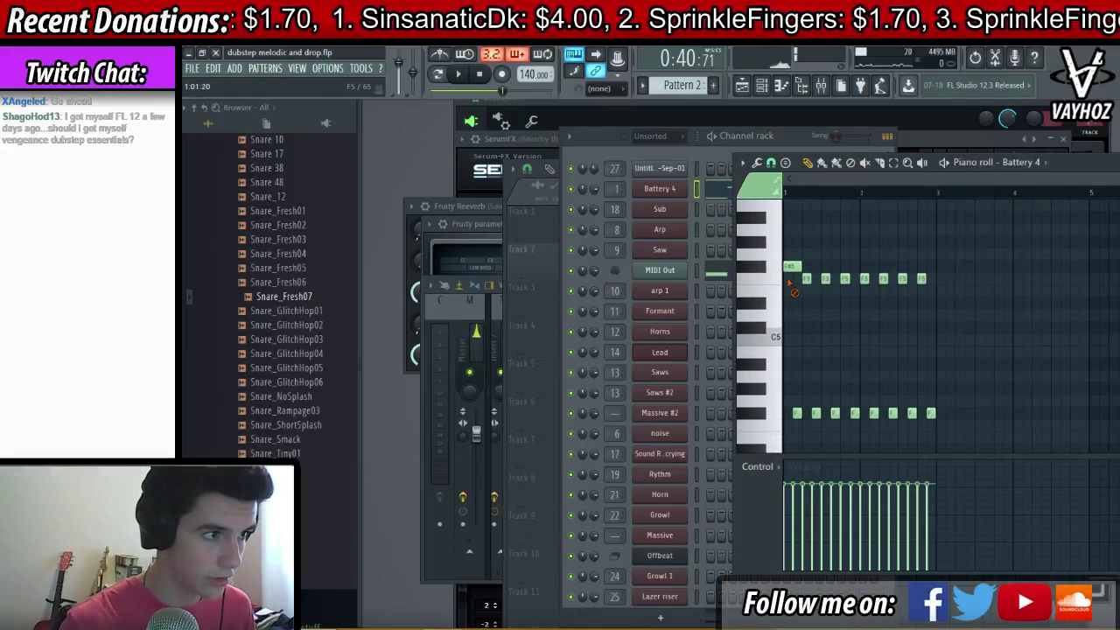
key("F5")
key("space")
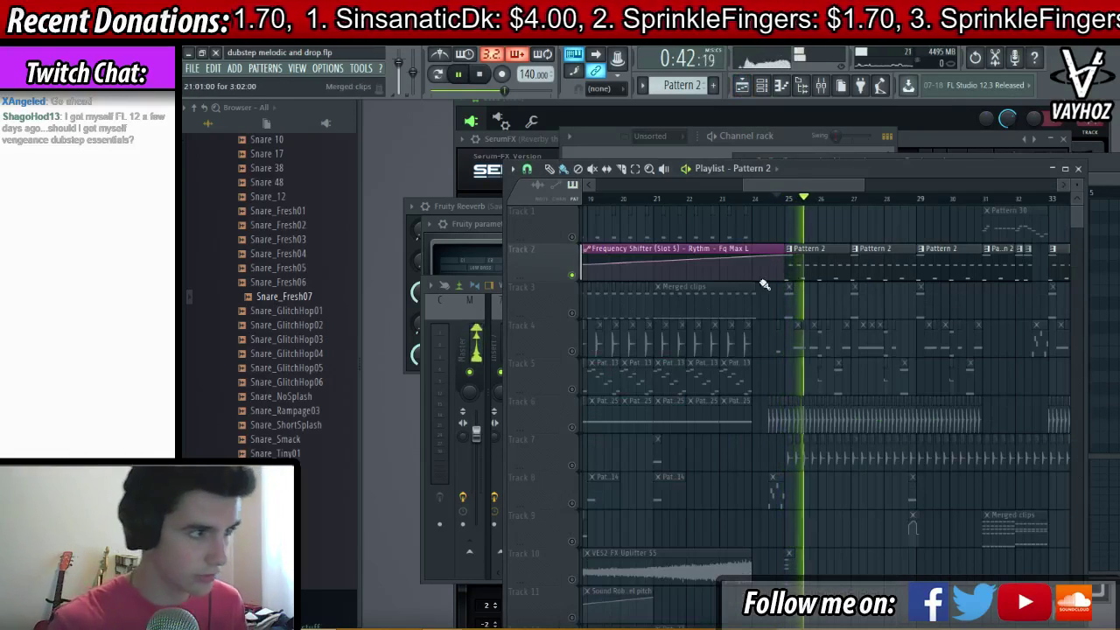
key("F5")
left_click_drag(794, 416, 947, 425)
key("F5")
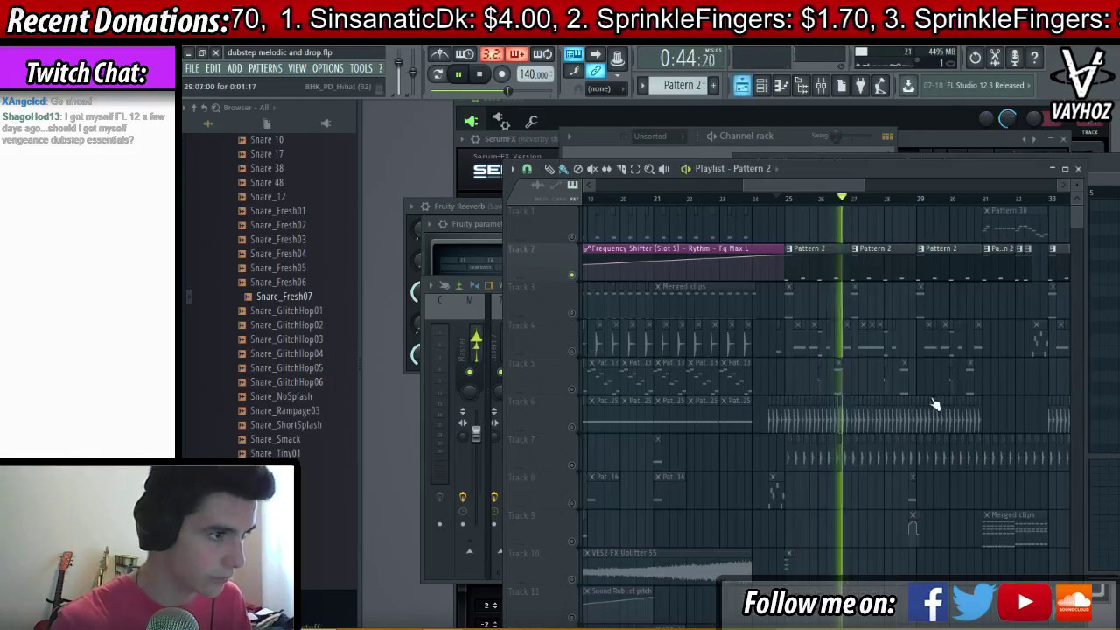
key("space")
- Solo playlist tracks 6 and 7, enable track 2 with them and audition the drums together
right_click(572, 427)
left_click(573, 465)
key("space")
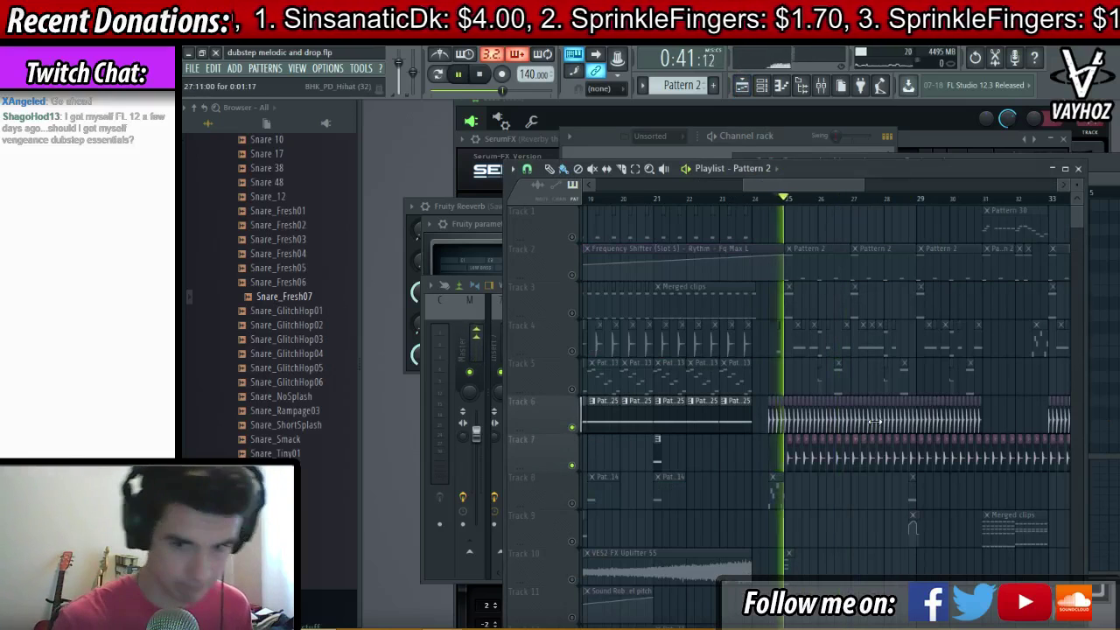
scroll(862, 381, "down", 3)
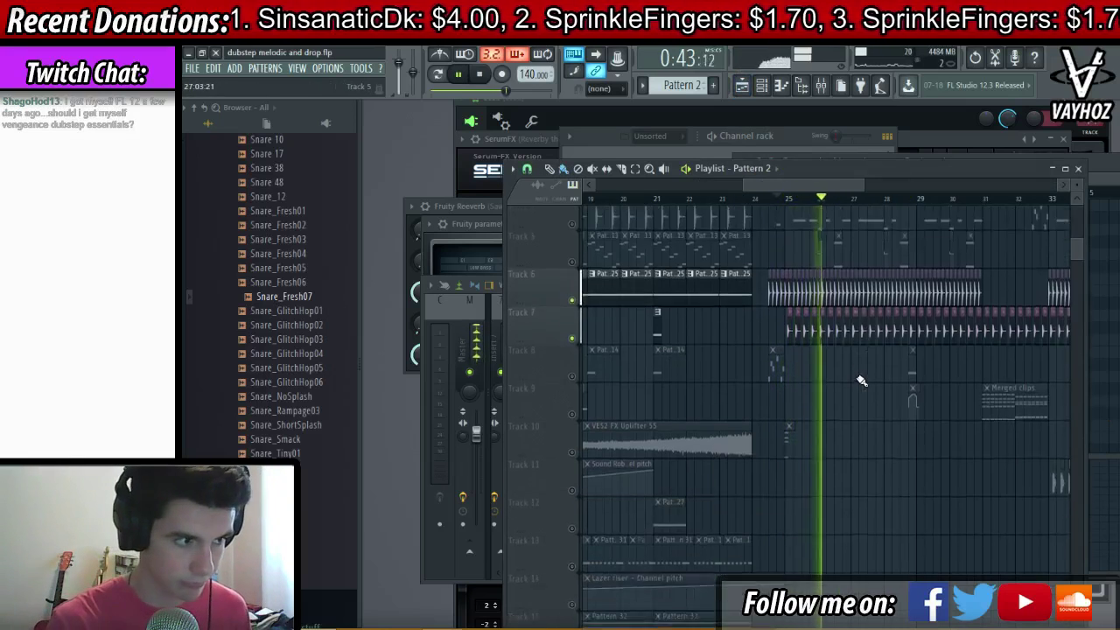
scroll(862, 380, "up", 3)
left_click(573, 275)
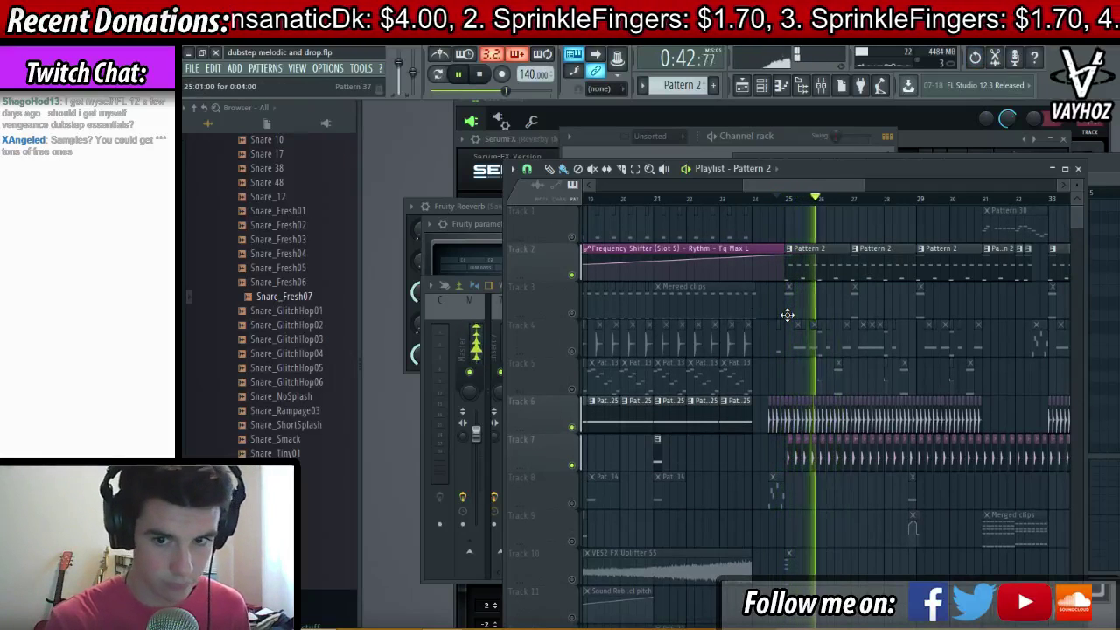
key("space")
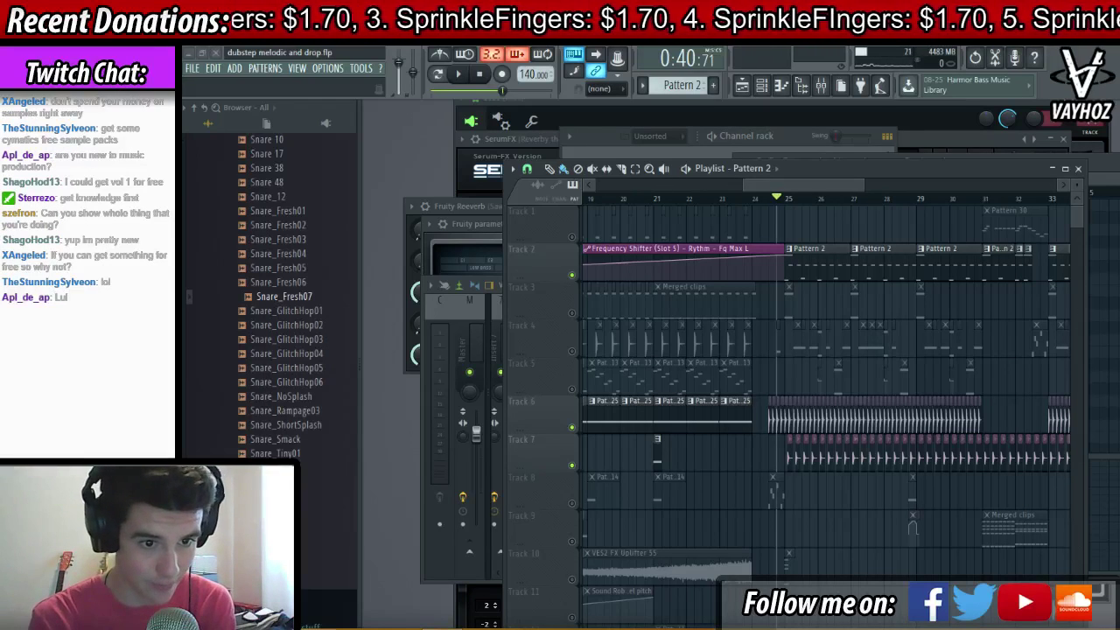
- Re-enable all playlist tracks and play the full drop from just before bar 25
scroll(792, 371, "left", 1)
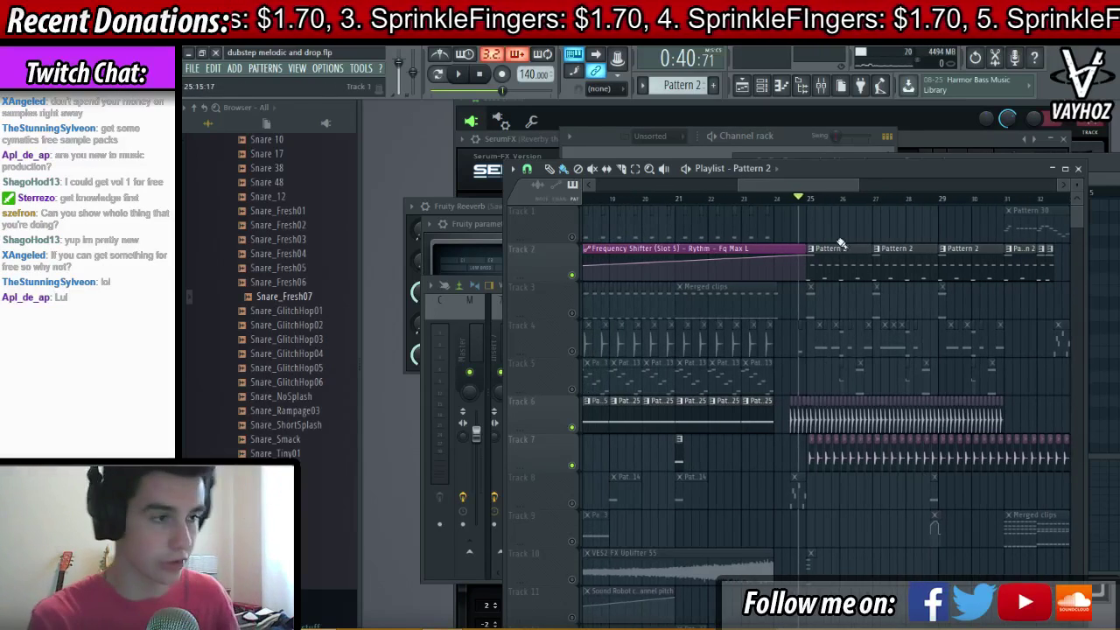
left_click(815, 204)
scroll(820, 208, "up", 4)
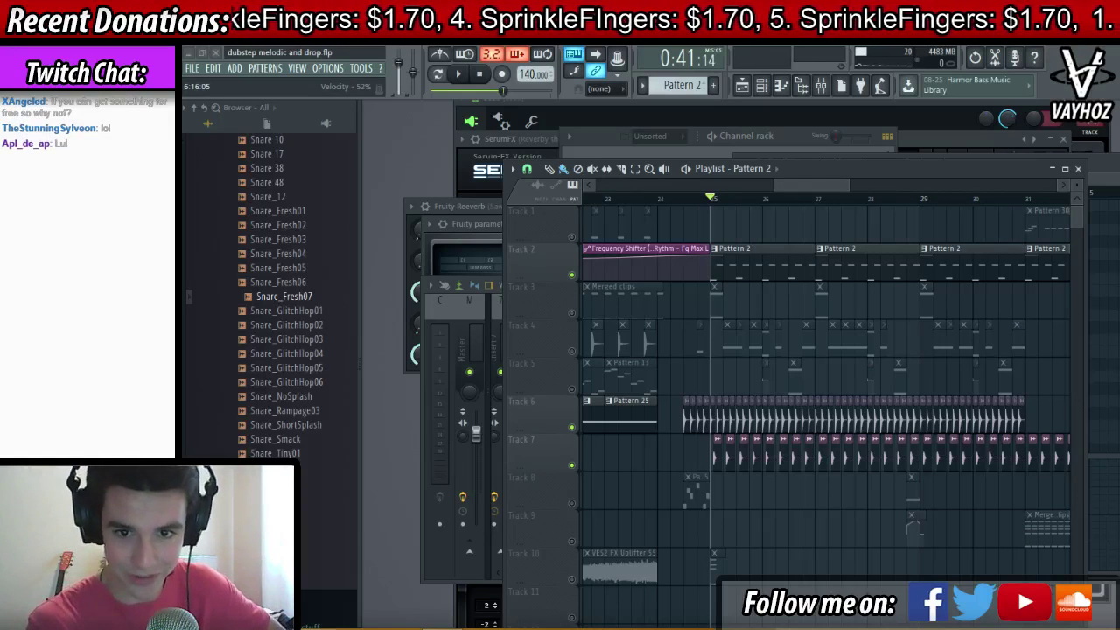
left_click_drag(887, 422, 927, 428)
right_click(573, 427)
right_click(573, 427)
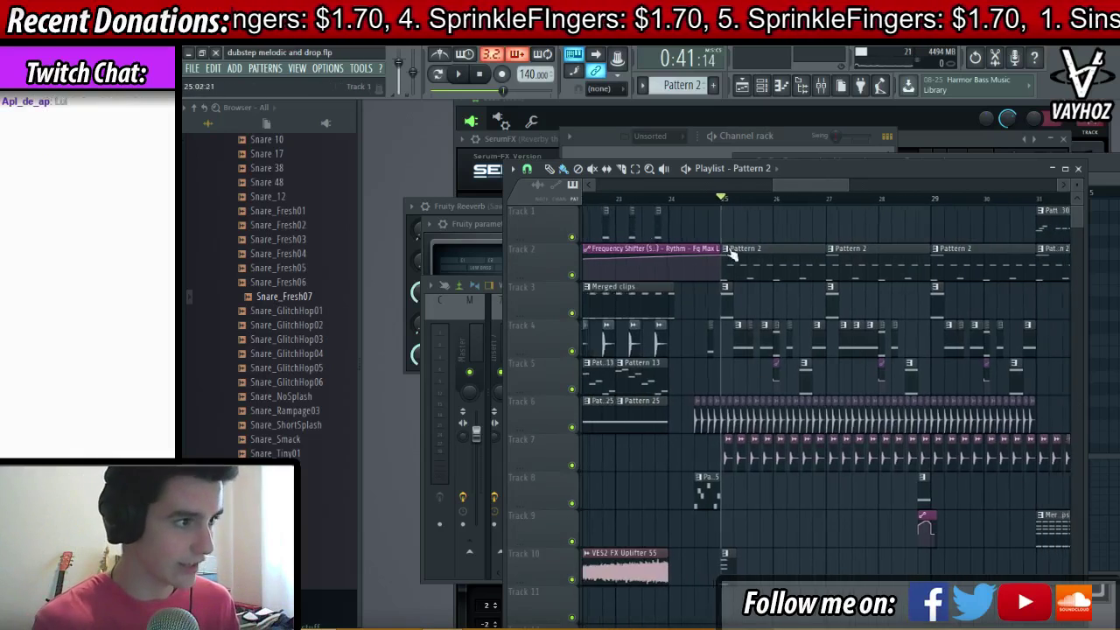
left_click(686, 200)
scroll(715, 207, "up", 3)
key("space")
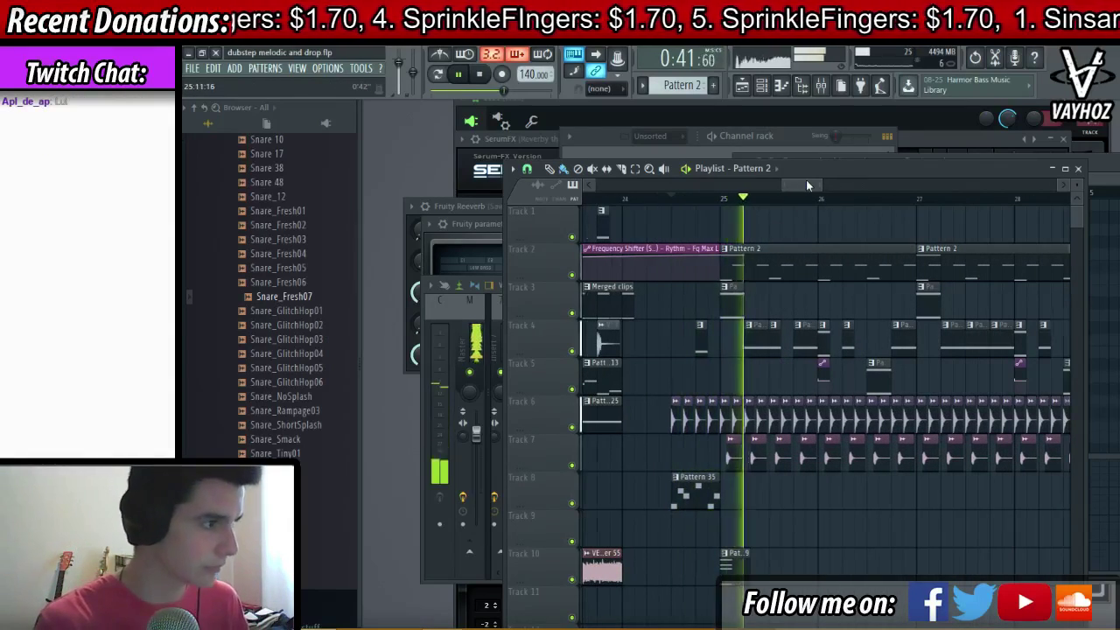
- Open the Sub channel's Massive synth and set envelope 1's decay to 13 while auditioning the drop
key("F9")
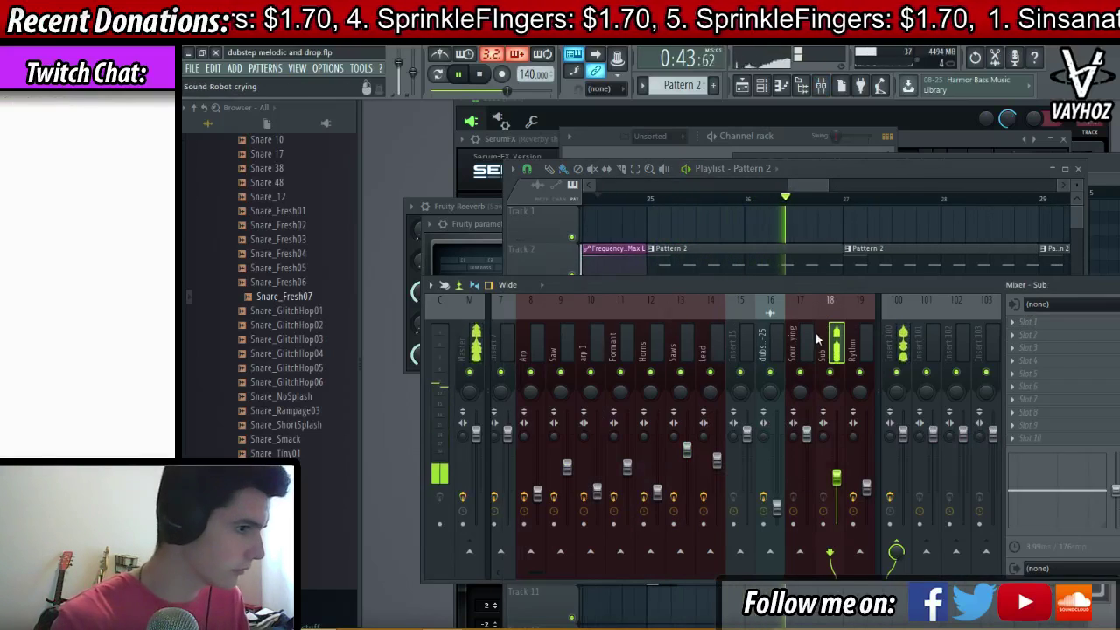
left_click(823, 346)
key("F6")
key("space")
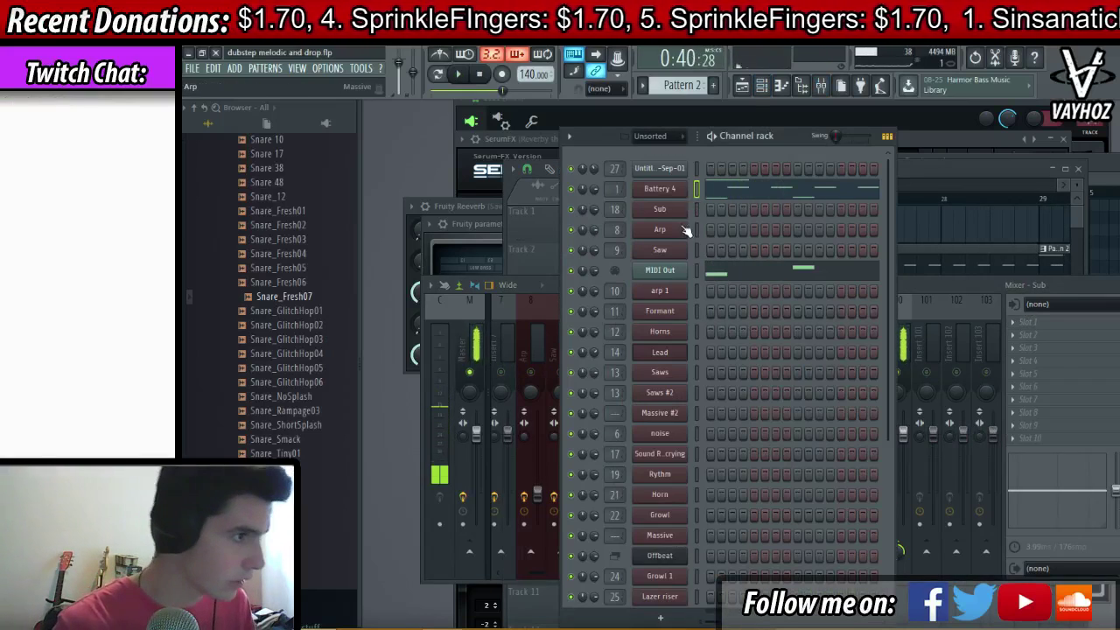
left_click(660, 208)
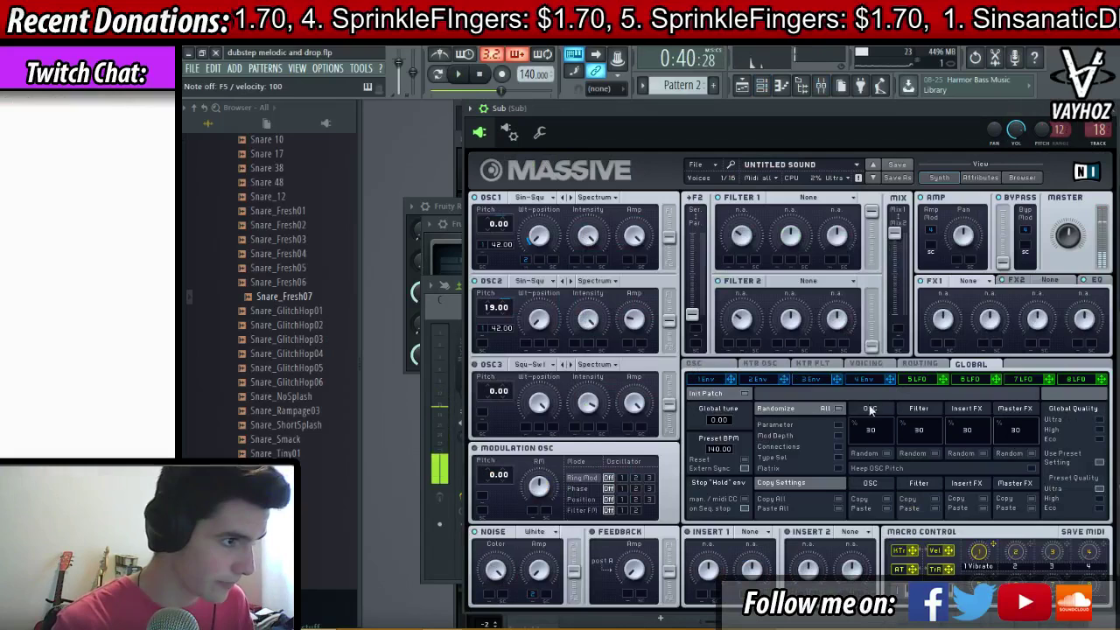
left_click(709, 379)
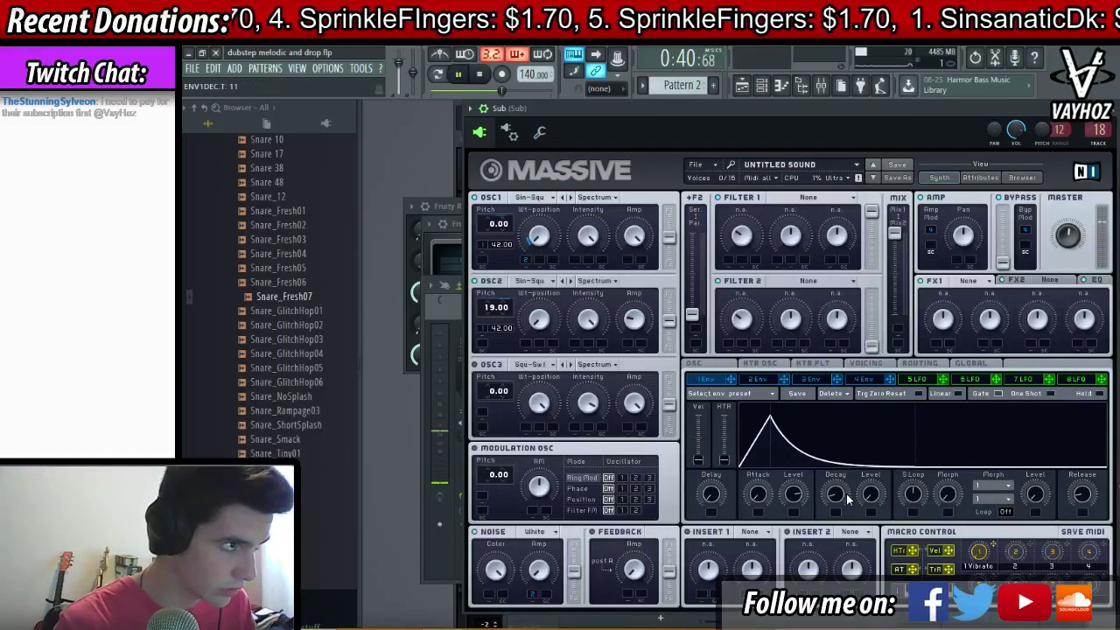
key("space")
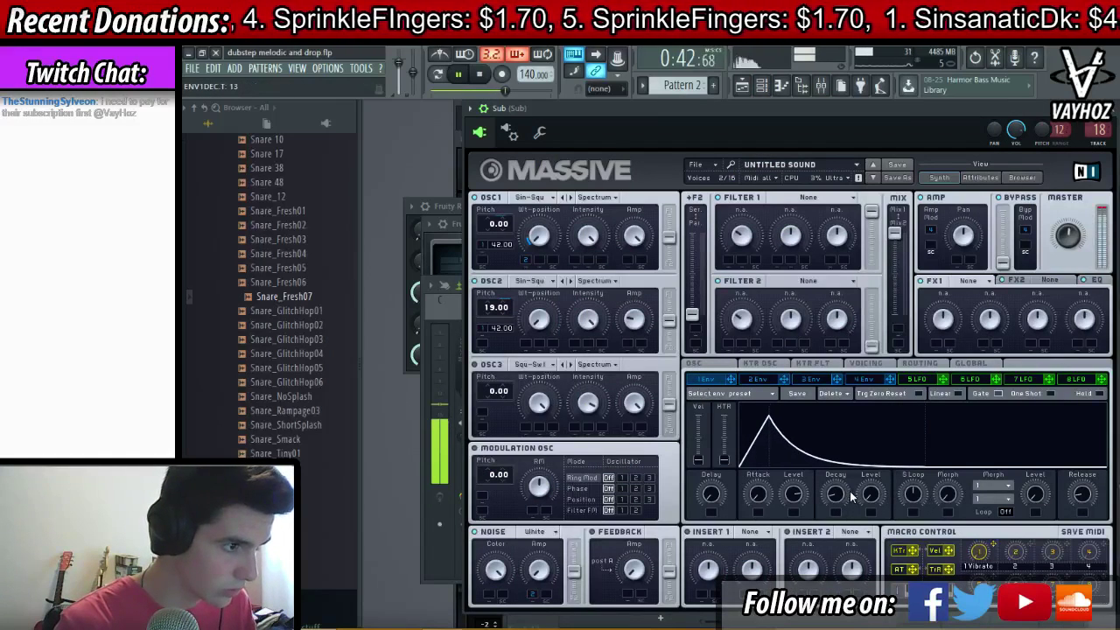
- Adjust envelope 4's attack and release in the Sub synth, close it and lower the Sub mixer track's volume
left_click(869, 378)
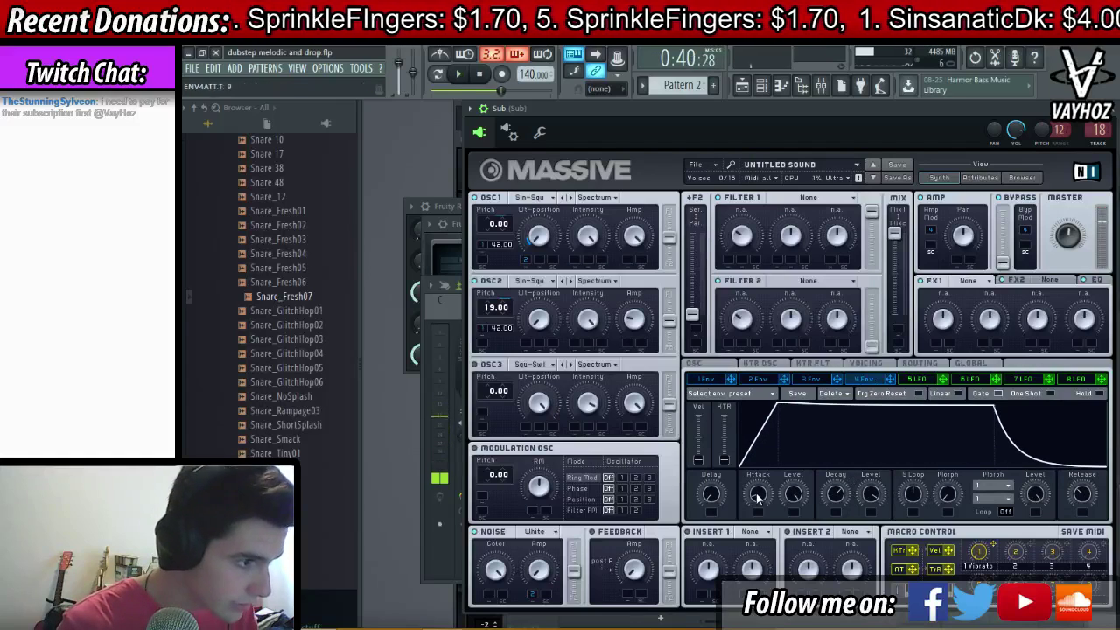
key("space")
left_click_drag(1073, 494, 1073, 431)
key("space")
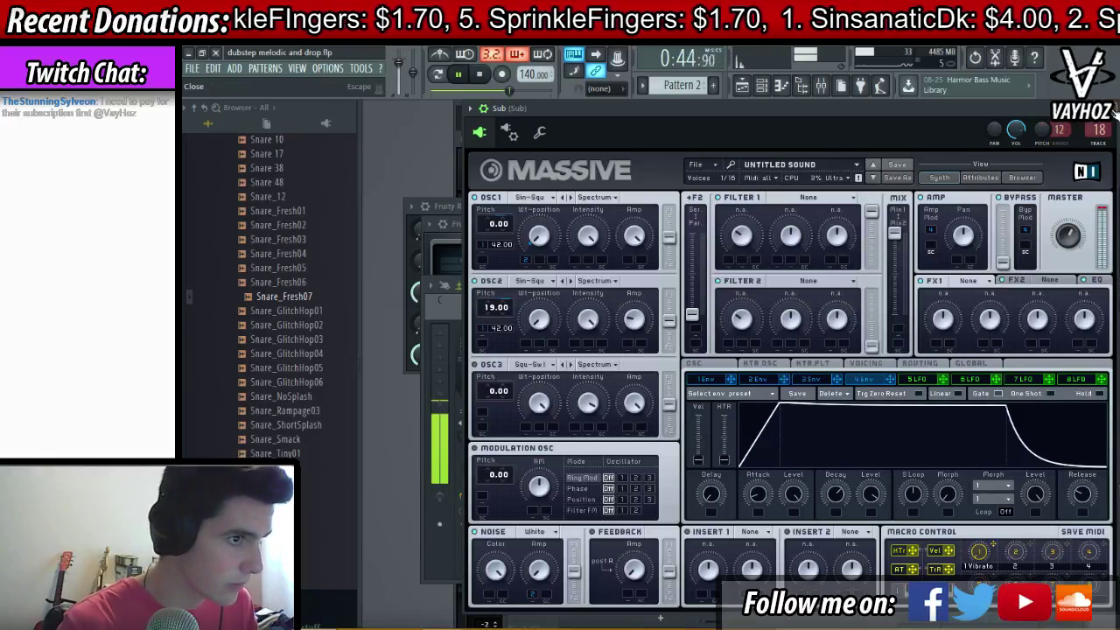
left_click_drag(1083, 495, 1098, 483)
key("Escape")
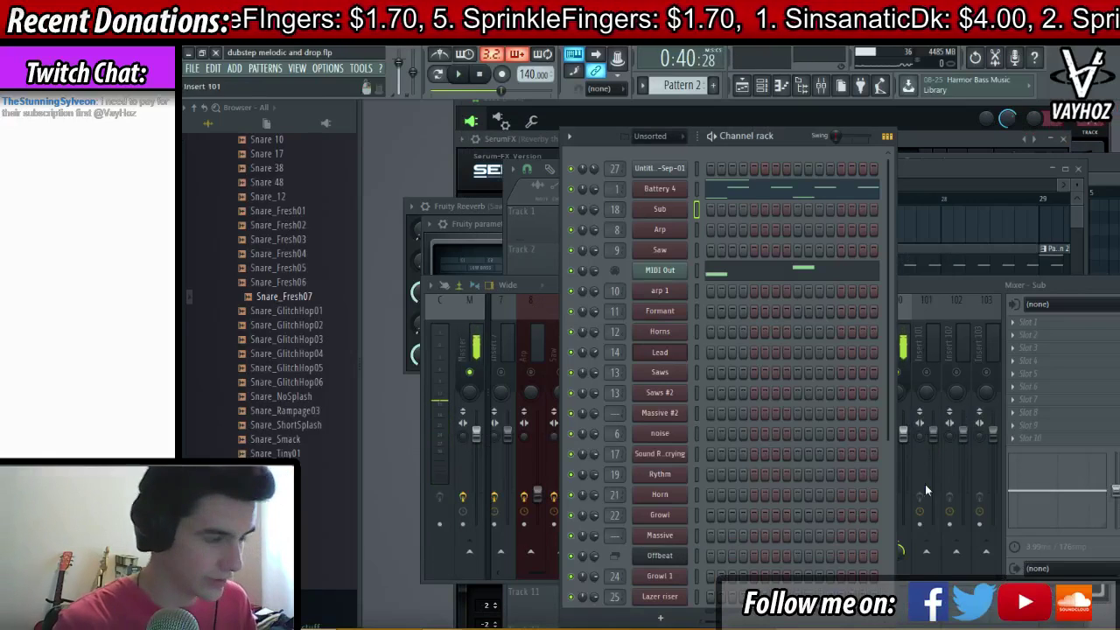
left_click(991, 292)
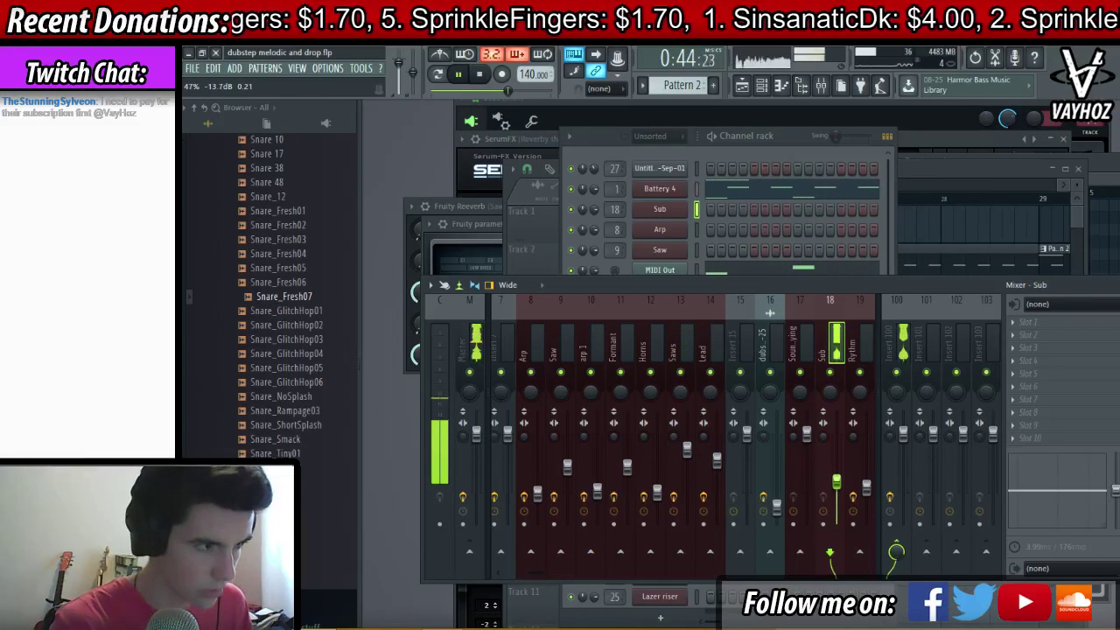
- Check the SerumFX delay and reverb settings on the Reverby thing 1/8 mixer track
scroll(919, 327, "down", 12)
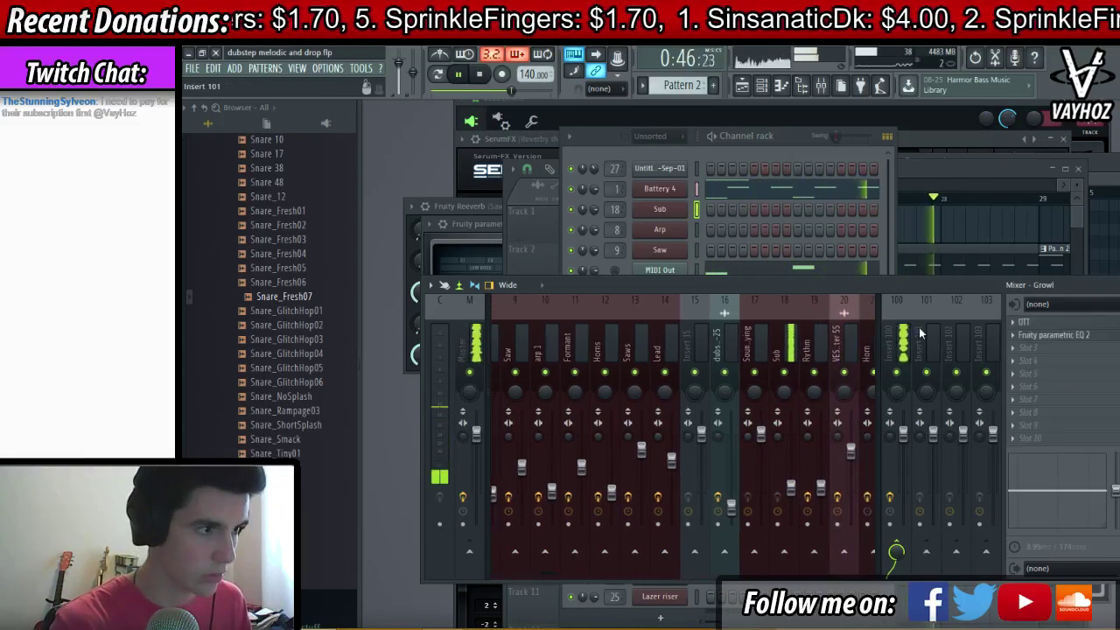
scroll(742, 322, "down", 5)
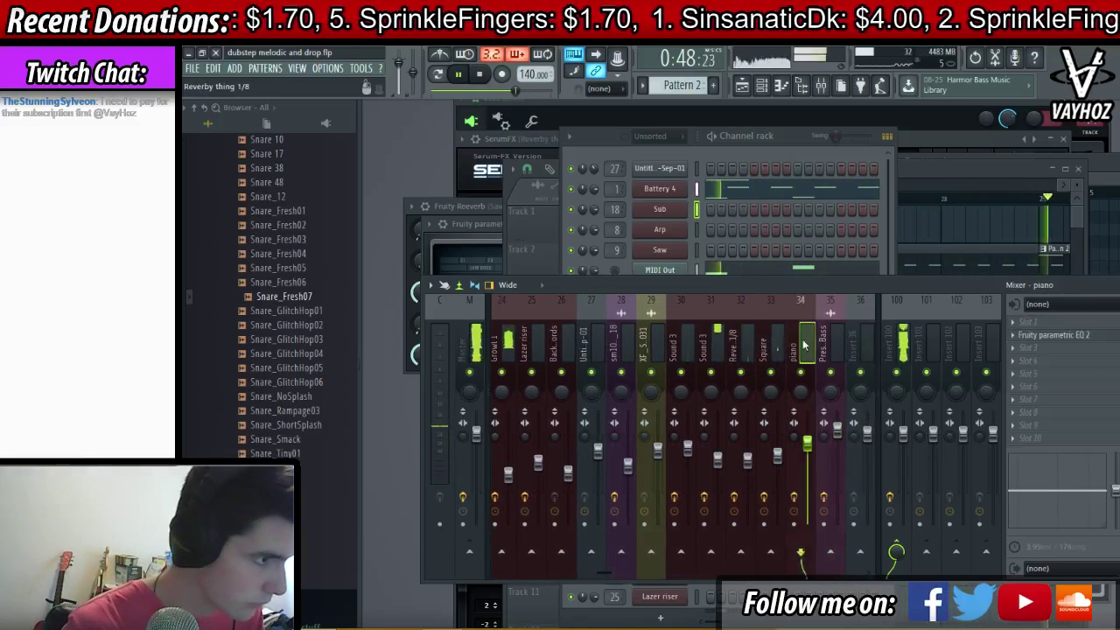
left_click(741, 337)
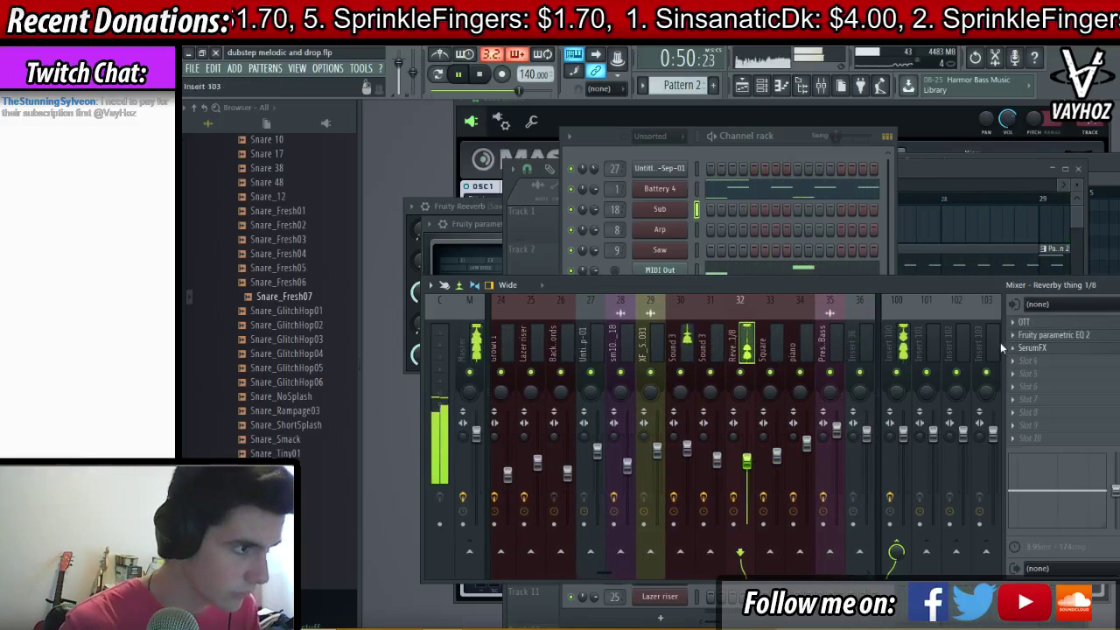
left_click(1037, 347)
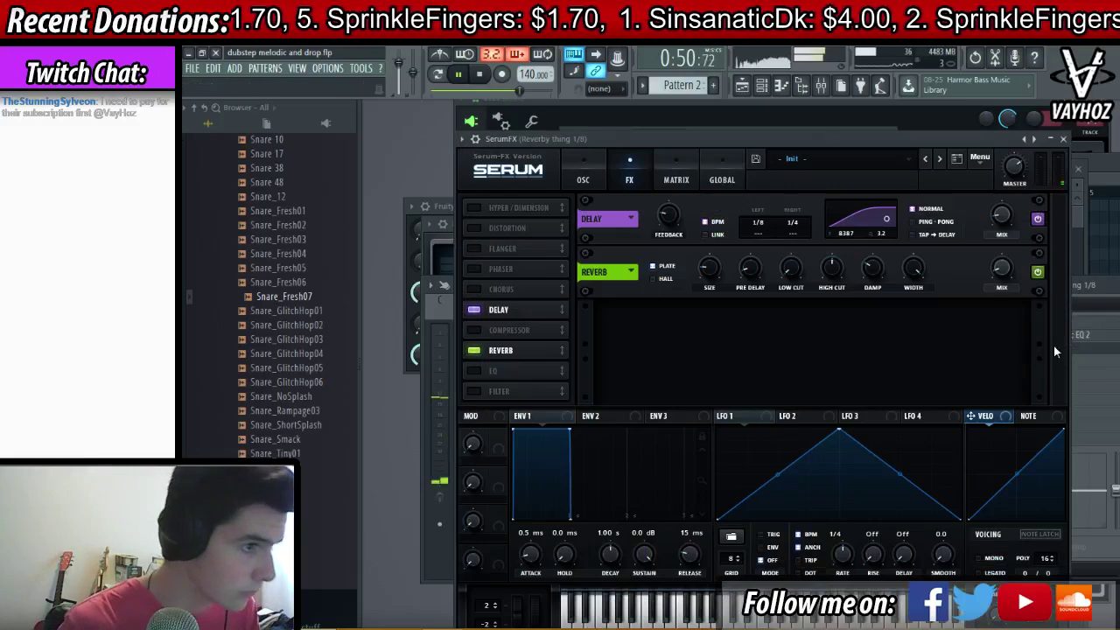
key("Escape")
- Play the drop from bar 31 and lower the Saws mixer track's volume
left_click(965, 173)
scroll(909, 262, "right", 3)
scroll(889, 211, "down", 3)
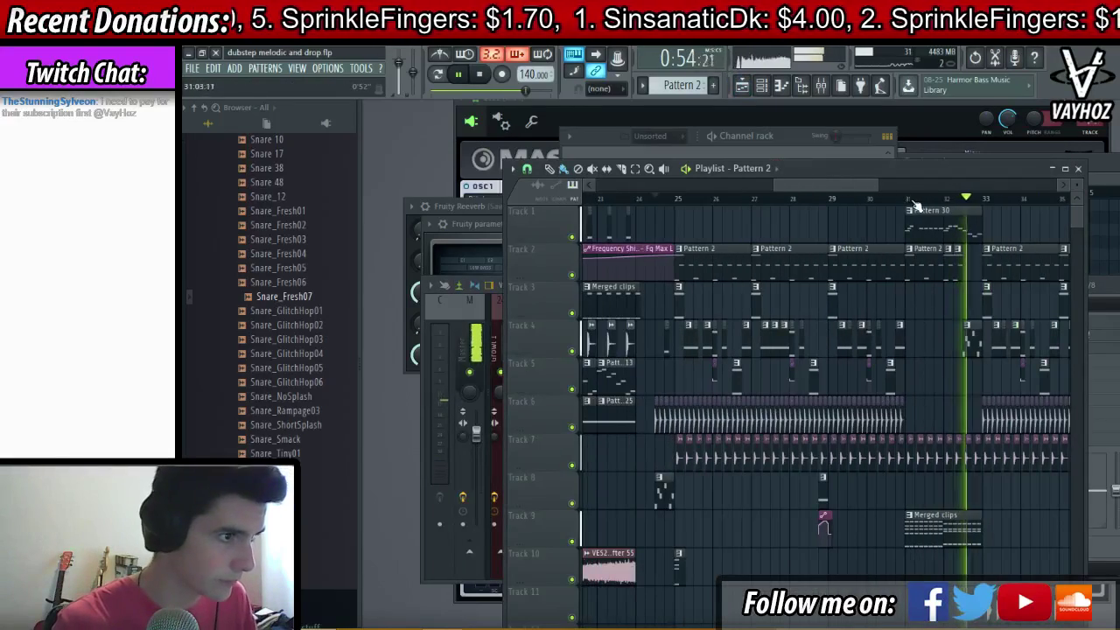
left_click(908, 201)
key("F9")
key("space")
scroll(787, 329, "up", 17)
left_click(687, 350)
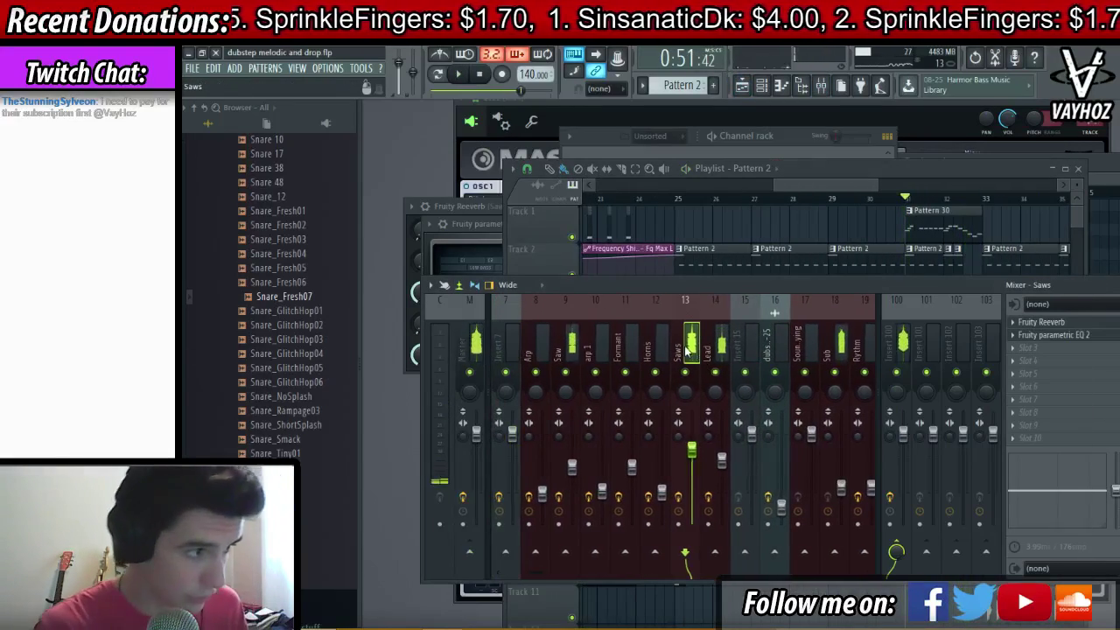
key("space")
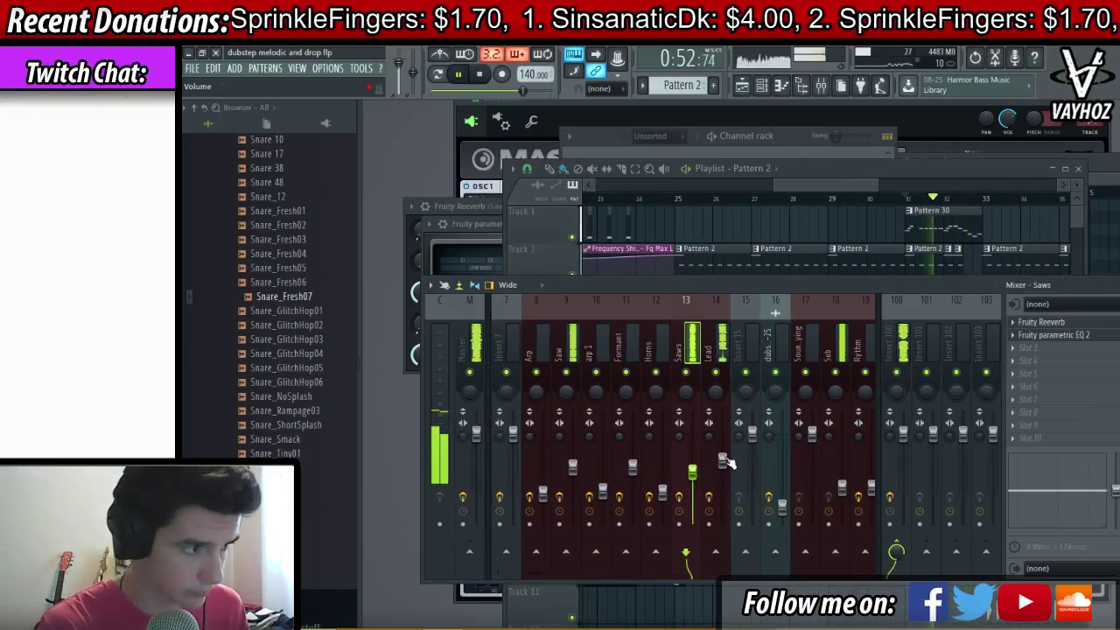
- Lower the Lead mixer track's volume while the drop plays, then select the Reverby thing 1/8 mixer track
left_click_drag(724, 461, 724, 475)
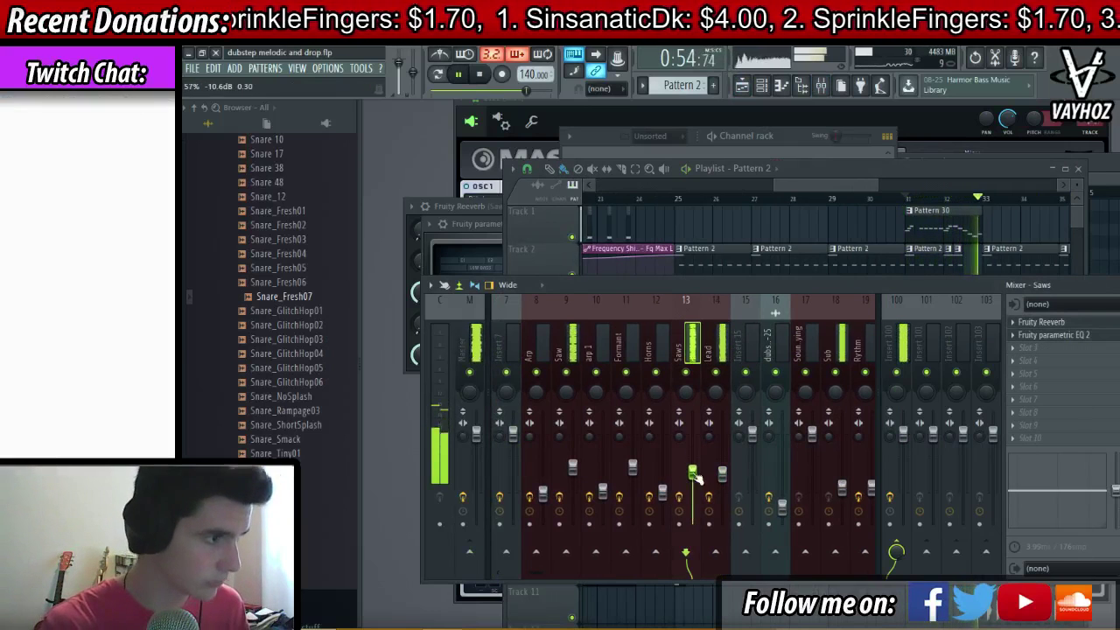
left_click(724, 474)
scroll(779, 382, "down", 20)
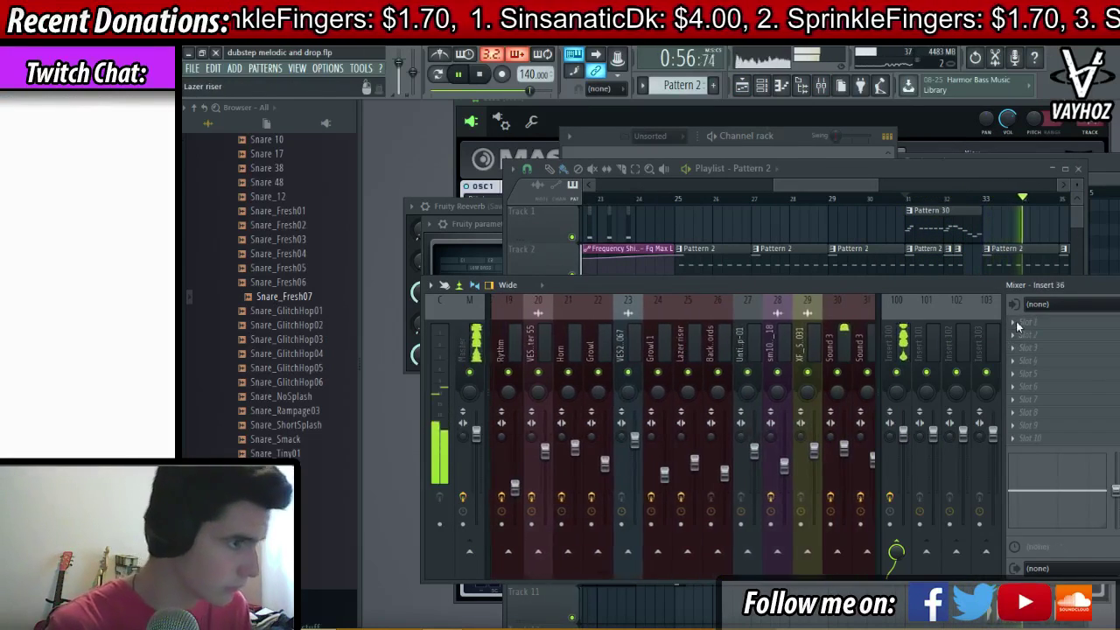
left_click(707, 345)
key("space")
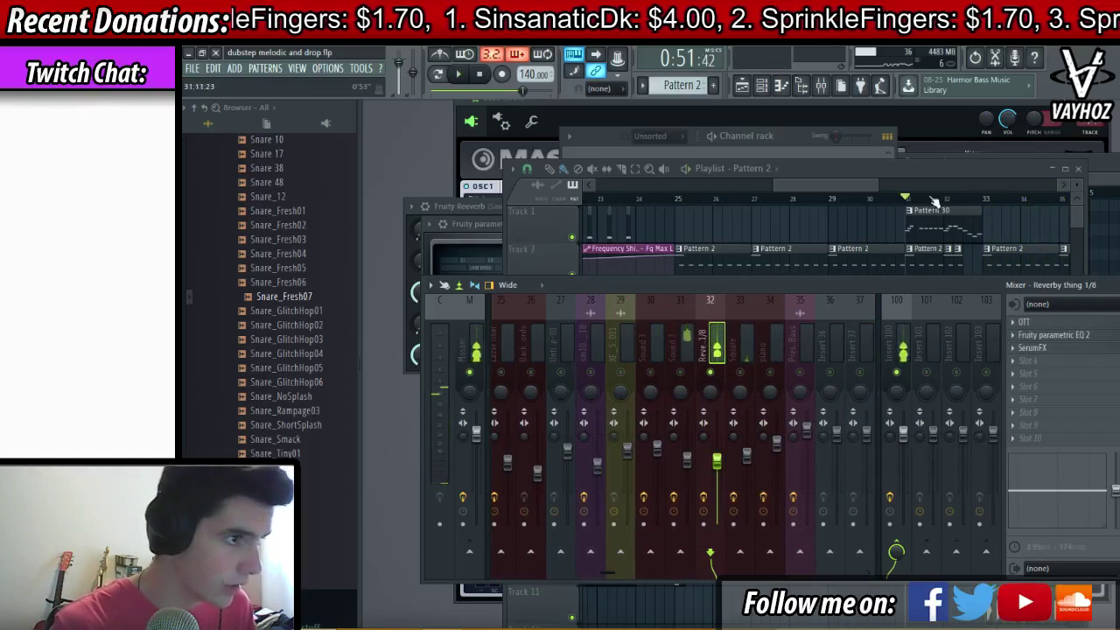
- Play the drop from bar 25 and open the Reverby thing 1/8 channel's Serum synth
left_click(706, 212)
right_click(705, 213)
left_click(680, 200)
left_click(762, 86)
key("space")
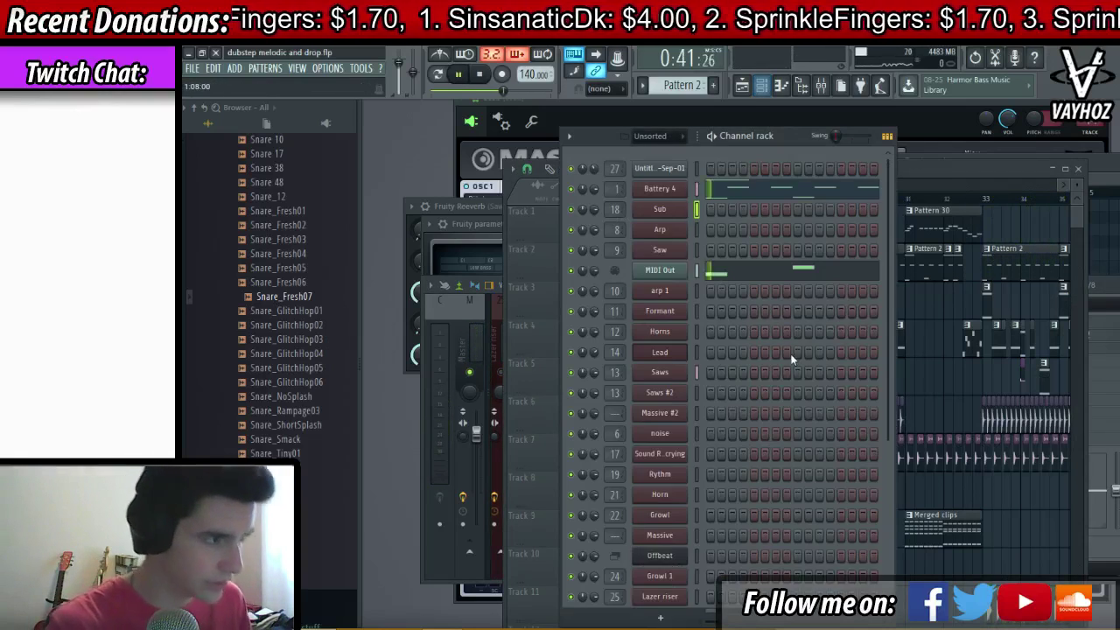
scroll(796, 367, "down", 4)
scroll(799, 374, "down", 1)
left_click(671, 528)
key("space")
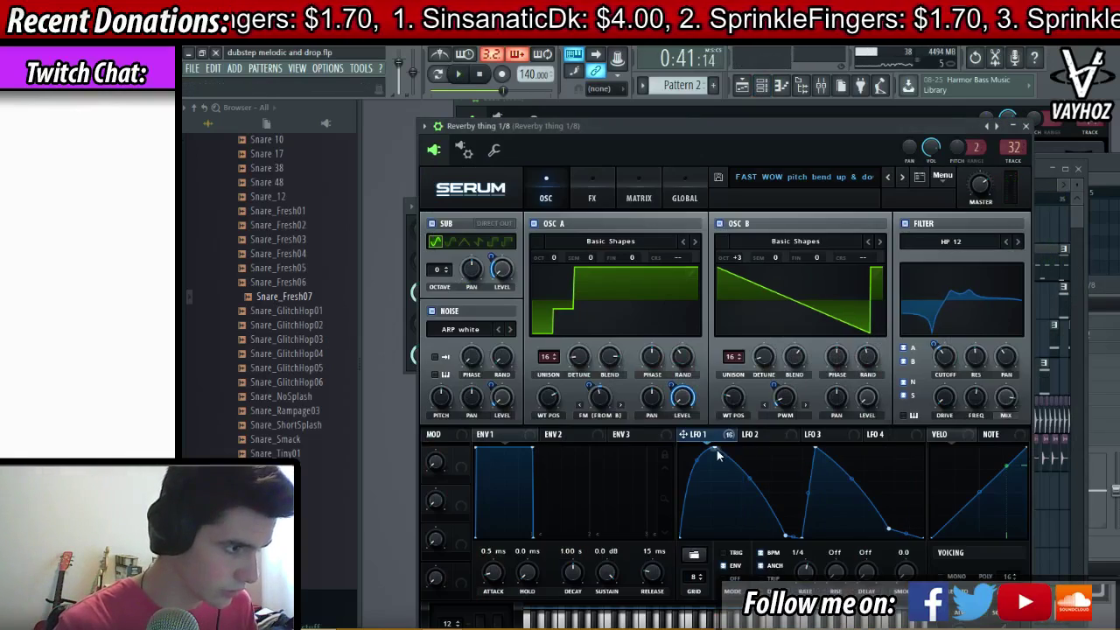
- Reshape the first falling curve of LFO 1 in the Reverby thing 1/8 Serum and audition it
left_click_drag(742, 481, 750, 472)
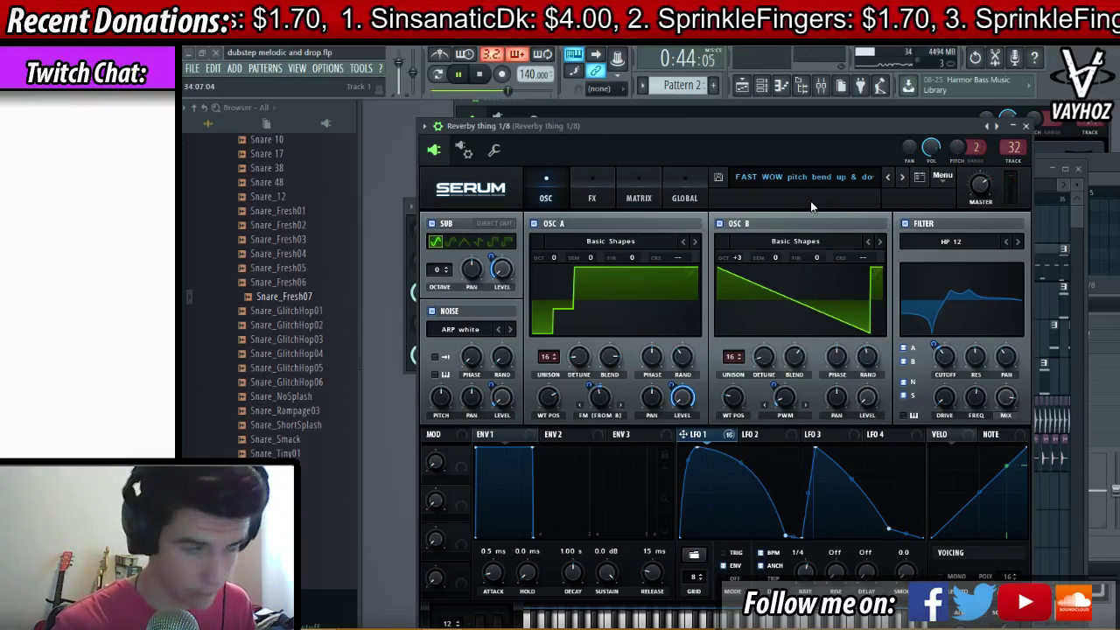
key("space")
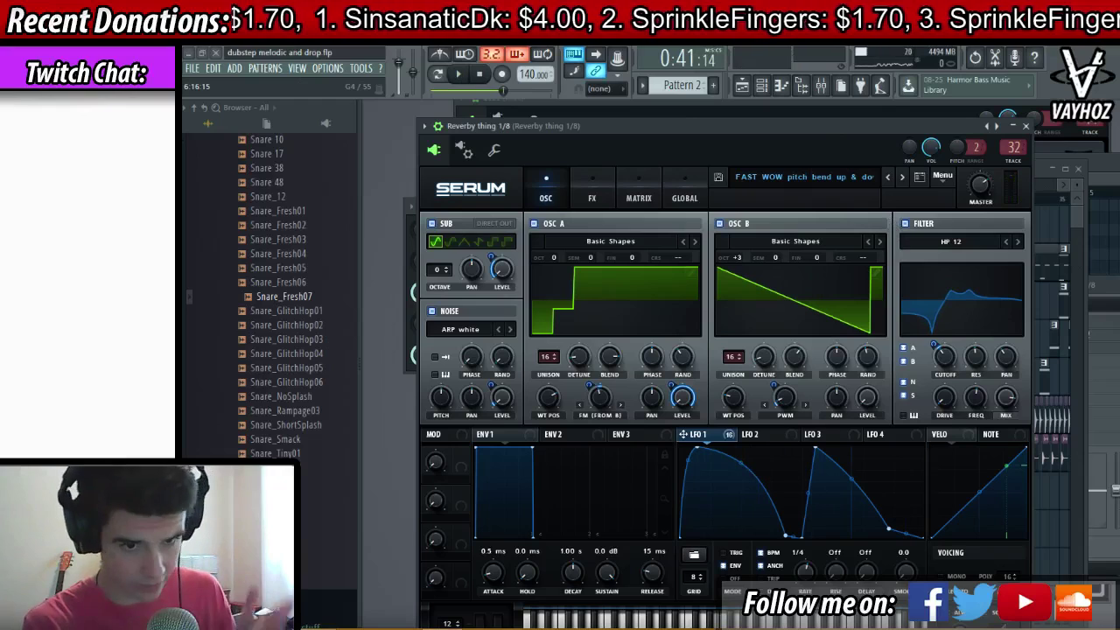
left_click(737, 111)
key("Escape")
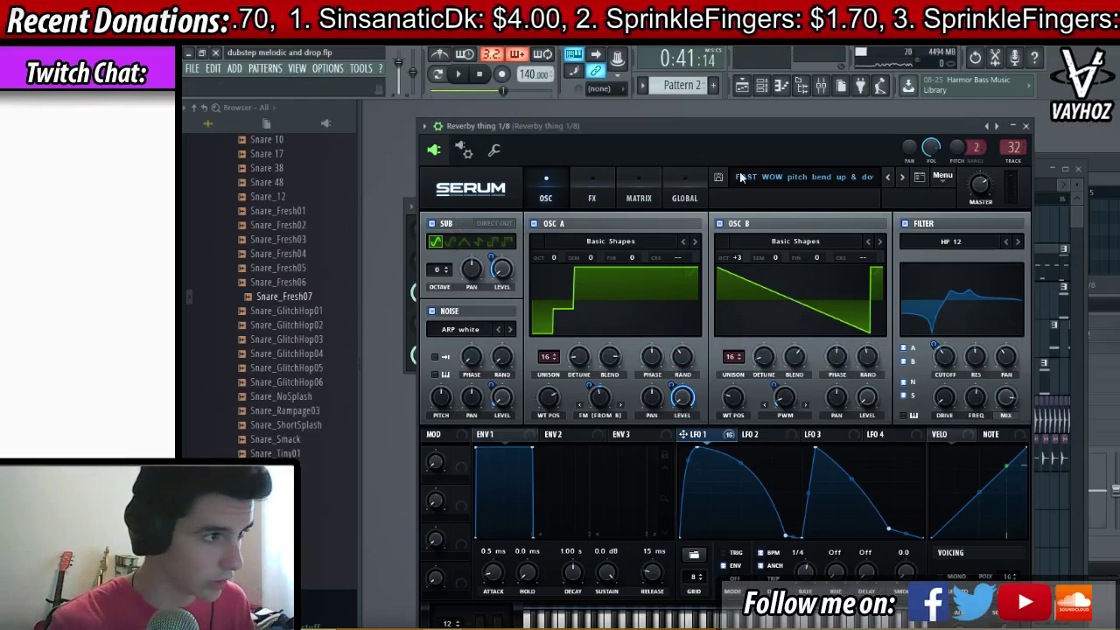
- Set the Serum filter's resonance to 31% and adjust oscillator A's detune while the drop plays
left_click_drag(766, 144, 769, 153)
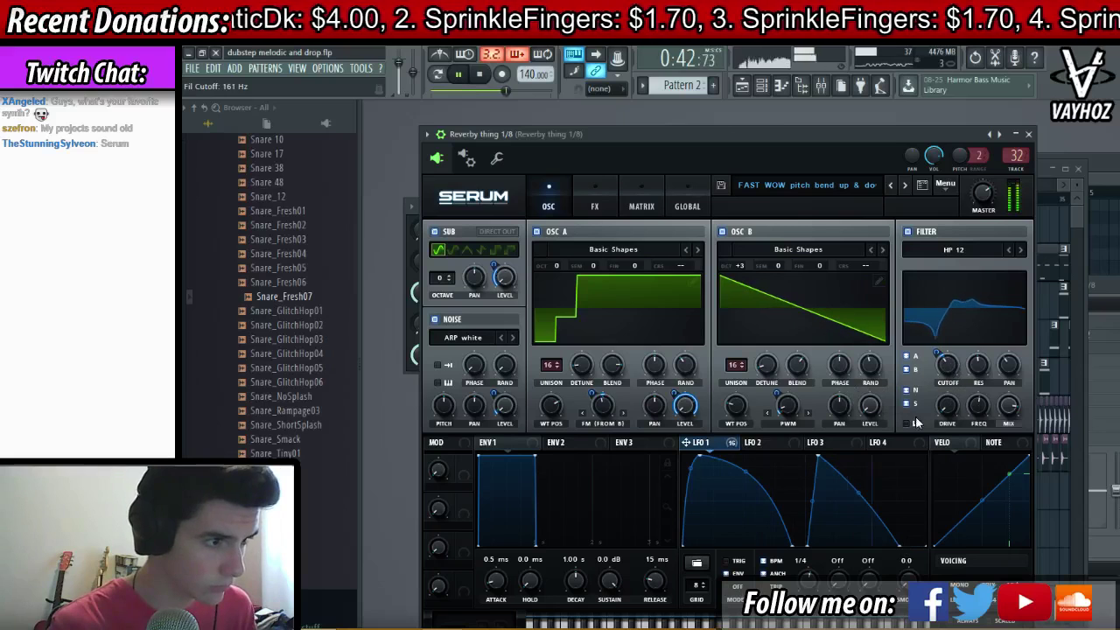
left_click_drag(947, 374, 990, 363)
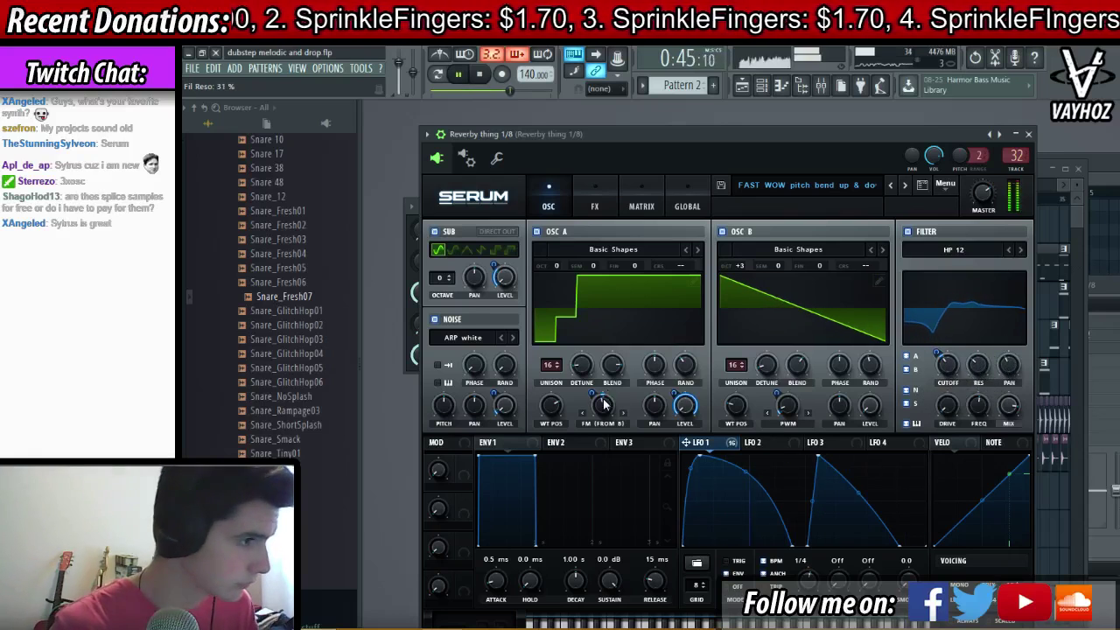
left_click_drag(581, 368, 594, 355)
- Adjust the resonance of the Reverb-type filter in Serum's effects while auditioning the drop and checking the mixer
left_click(594, 206)
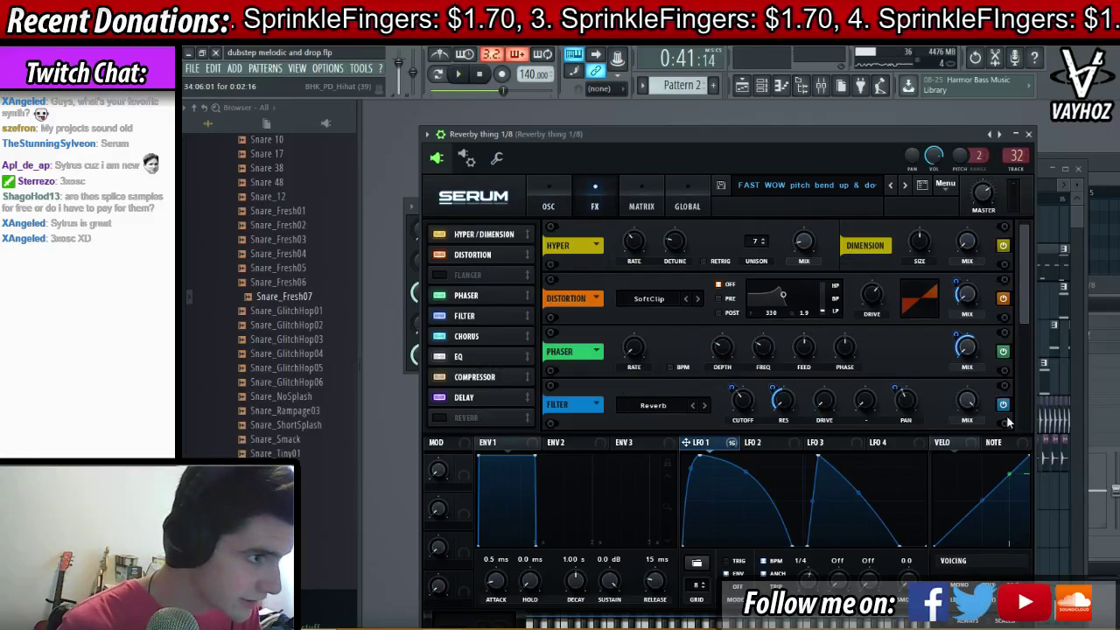
scroll(1016, 319, "down", 3)
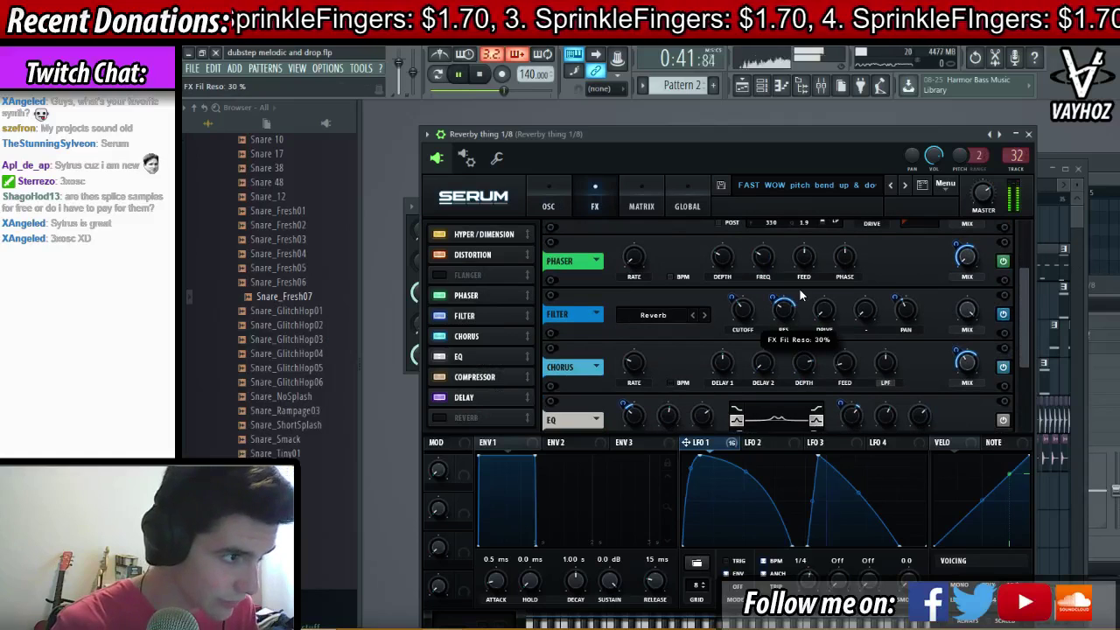
left_click_drag(779, 300, 781, 307)
key("F9")
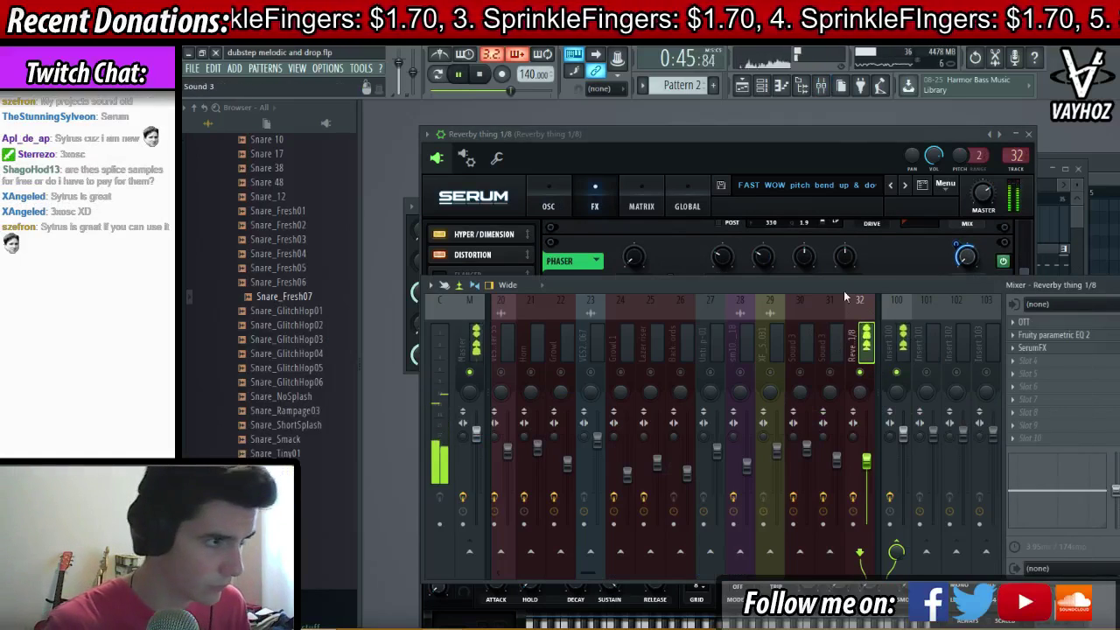
key("F9")
key("space")
- Remove the modulators from the Serum chorus mix and set the chorus mix to 50%
right_click(958, 363)
left_click(938, 344)
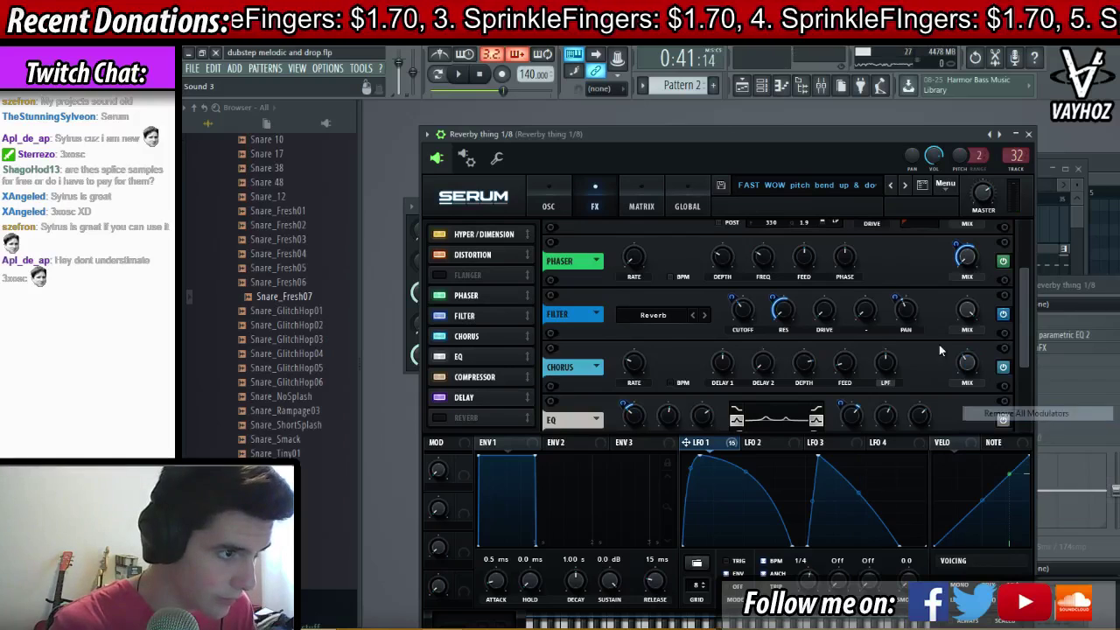
right_click(813, 362)
left_click(867, 415)
key("space")
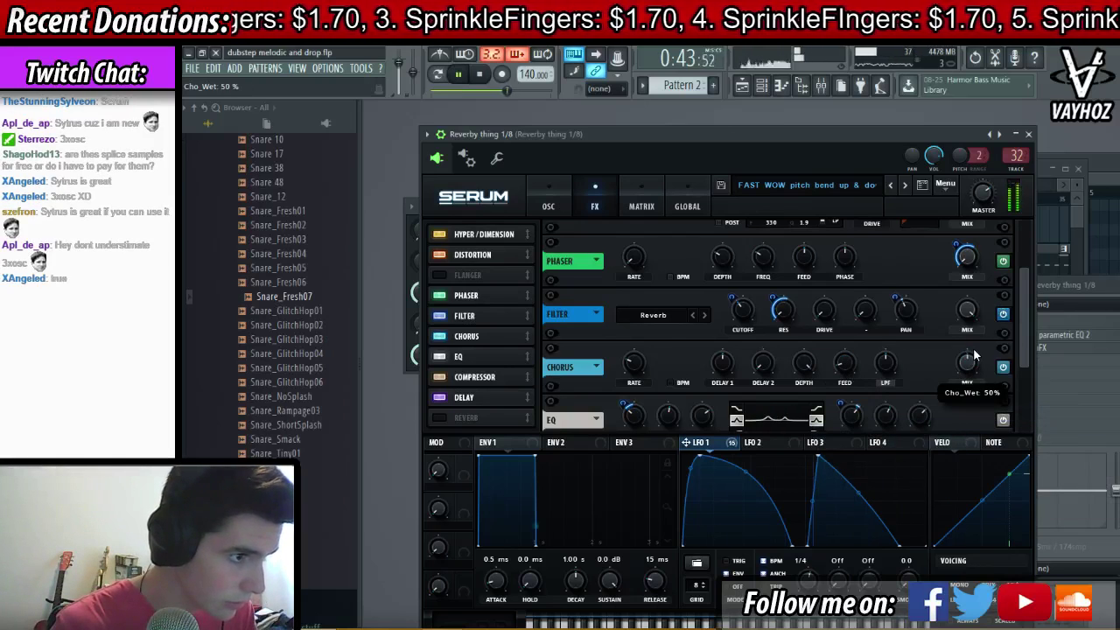
- Lower the Reverby thing 1/8 mixer track's volume slightly, close the open windows and return to the playlist
key("F9")
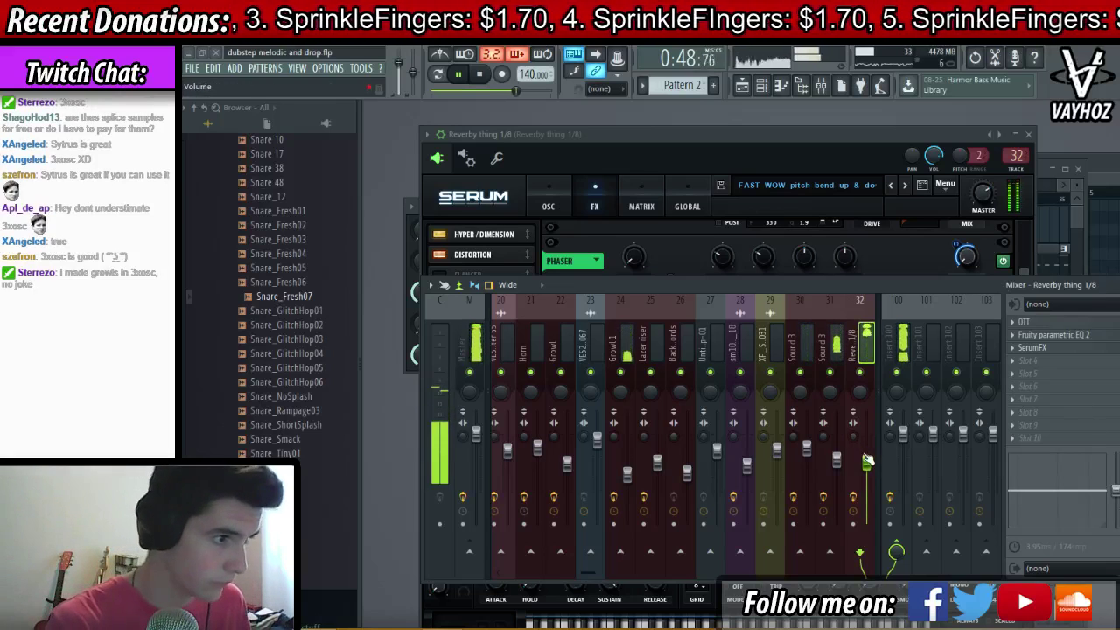
key("Escape")
key("Escape")
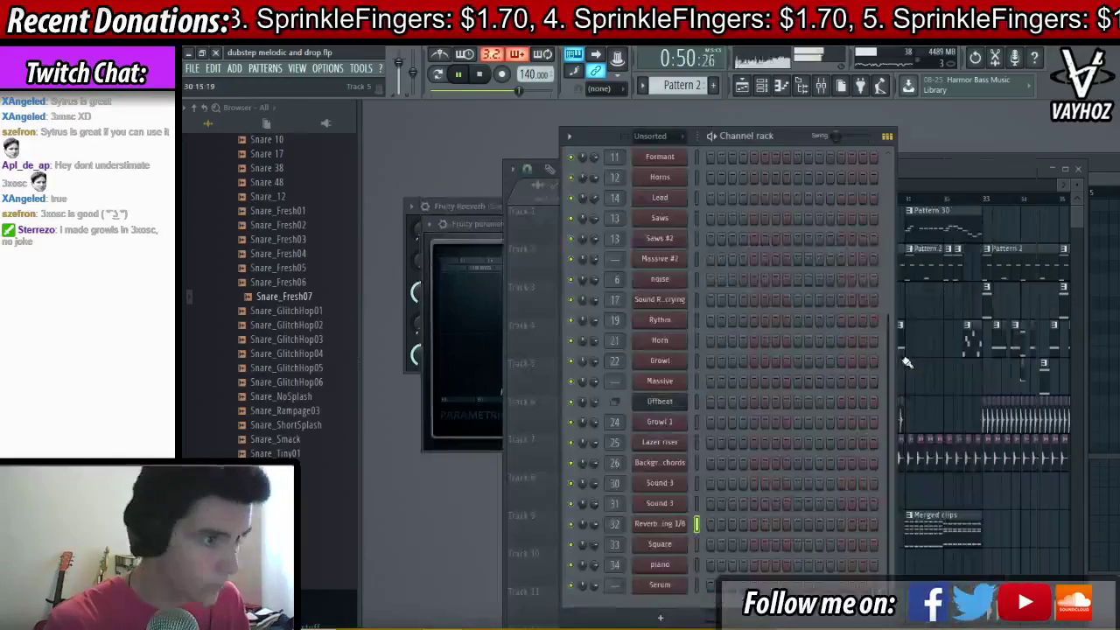
left_click(965, 325)
key("space")
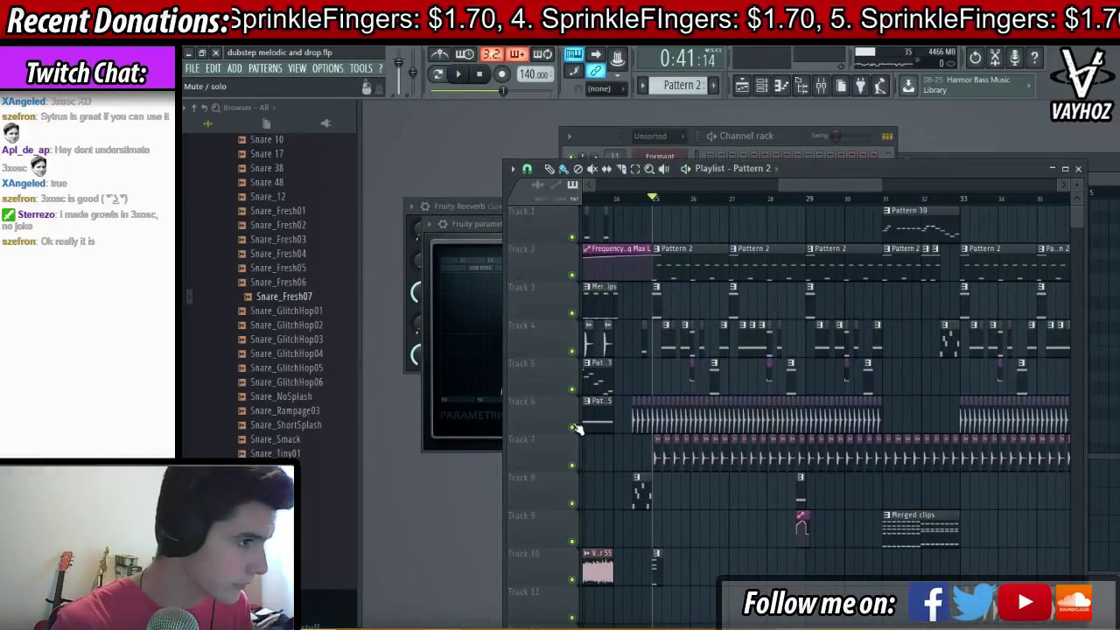
- Solo playlist tracks 6 and 7 and audition them from bar 25
right_click(572, 428)
left_click(572, 465)
key("space")
key("space")
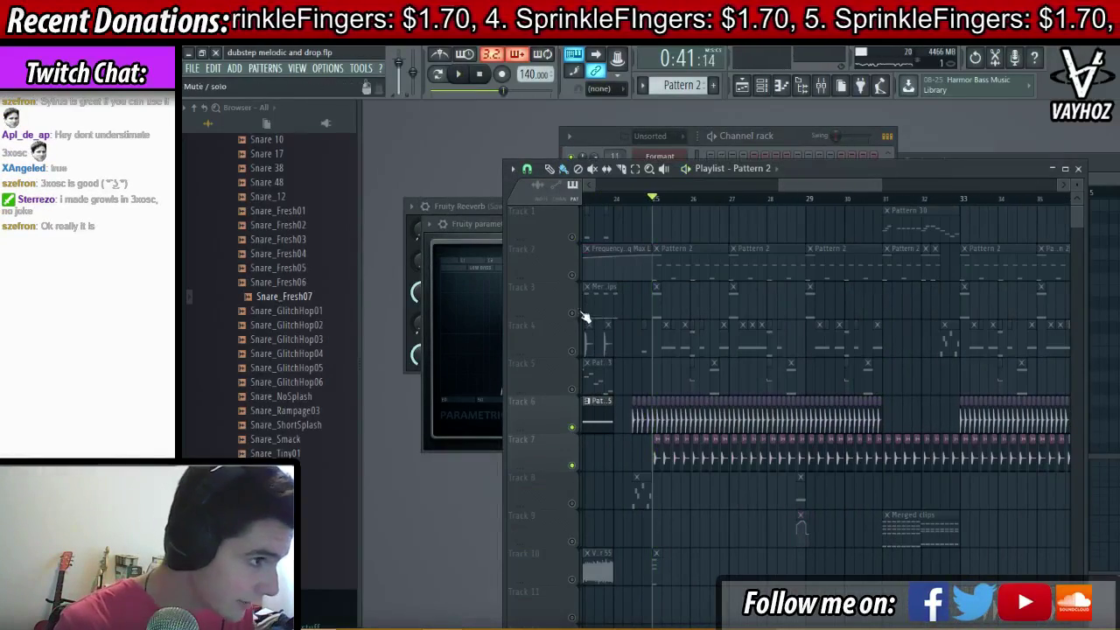
key("space")
- Solo playlist track 4 and audition its clips from bar 25
right_click(572, 350)
key("space")
key("space")
scroll(699, 227, "up", 2)
key("space")
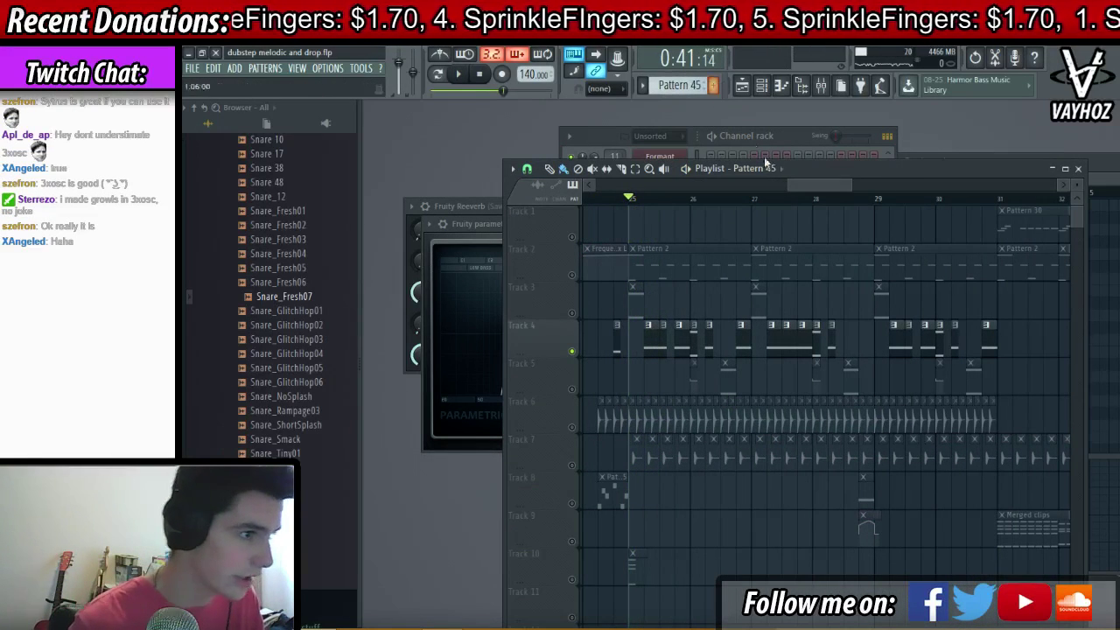
- Insert a Frequency Shifter in slot 5 of the Reverby thing 1/8 mixer track with a 0-500 Hz frequency range
key("F9")
left_click(1081, 374)
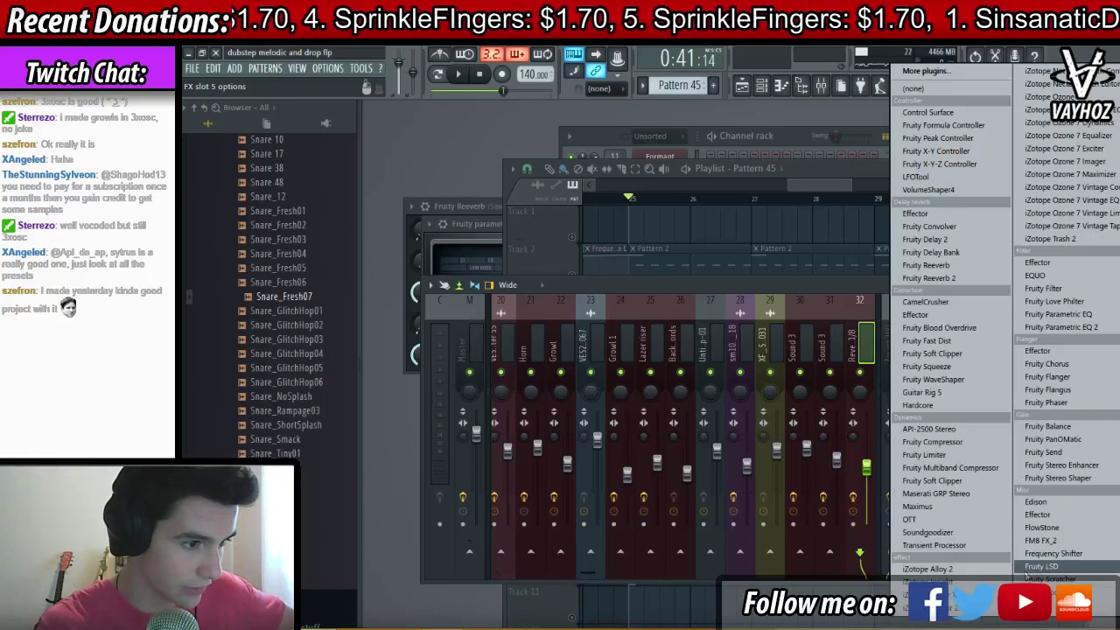
left_click(1053, 553)
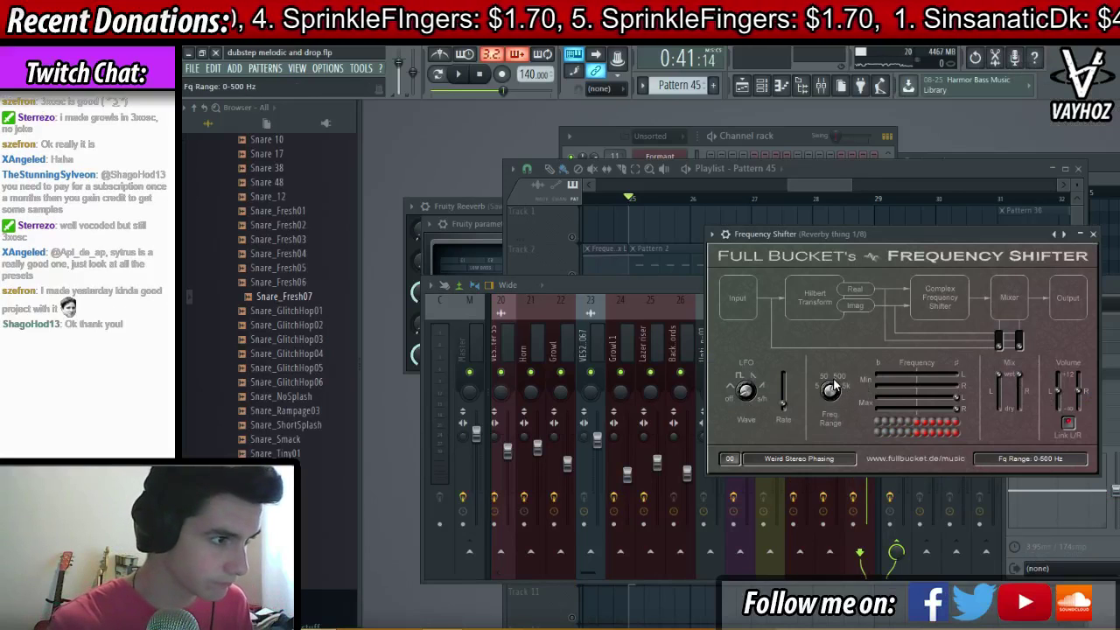
- Set the Frequency Shifter's maximum left frequency to 267.2 Hz and its mixer slot mix to 7% while auditioning
key("space")
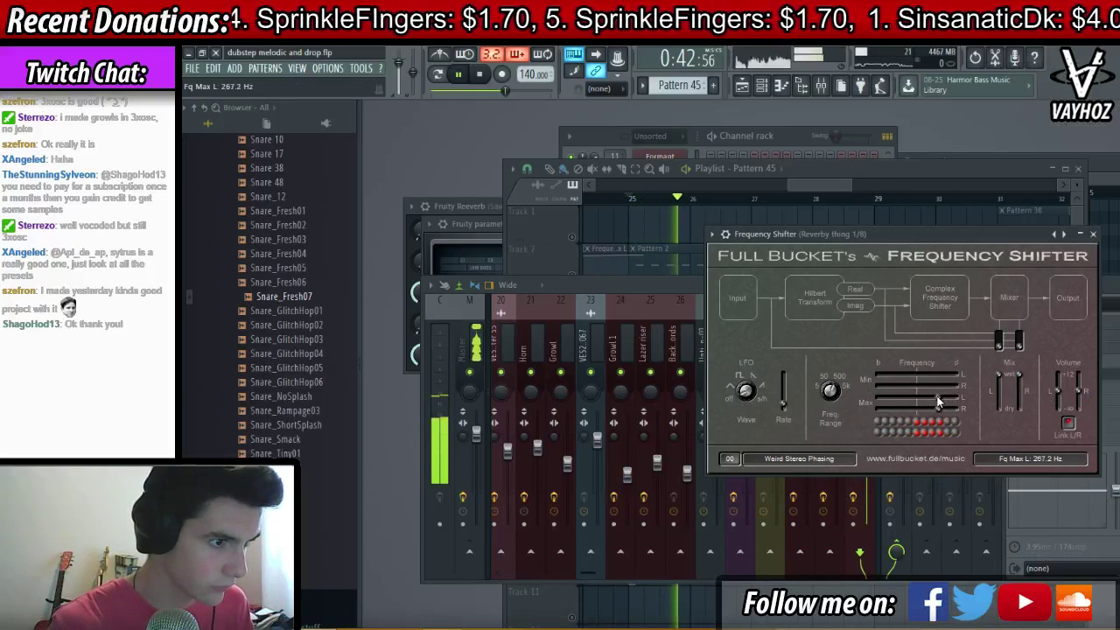
left_click_drag(935, 395, 937, 395)
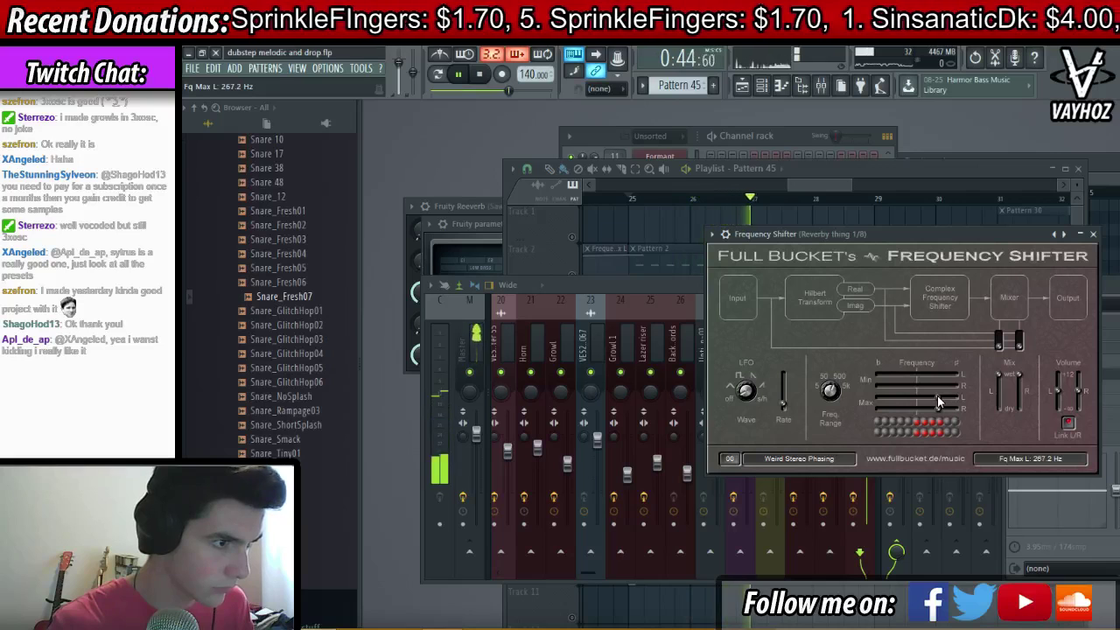
left_click(1105, 374)
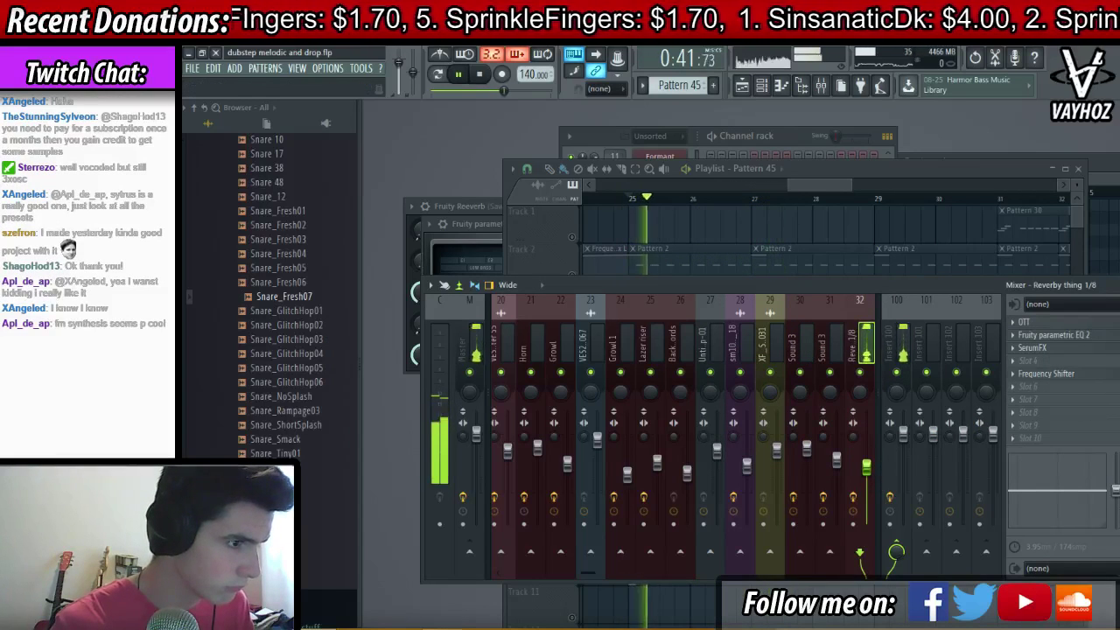
key("space")
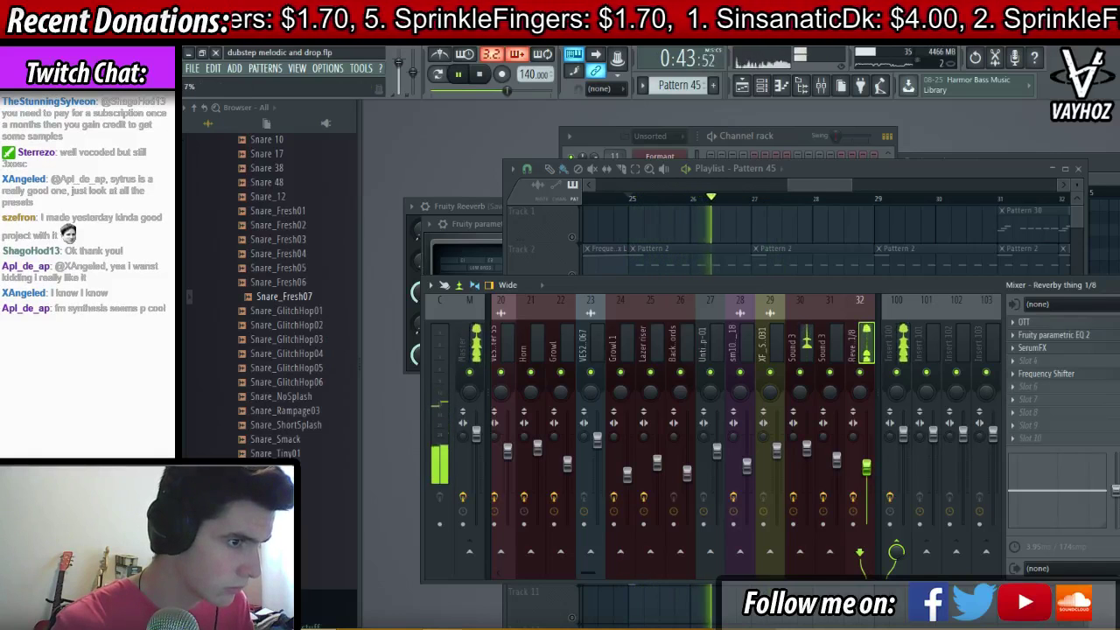
- Move the play position to bar 28 and audition playlist track 4 together with track 5
left_click(814, 348)
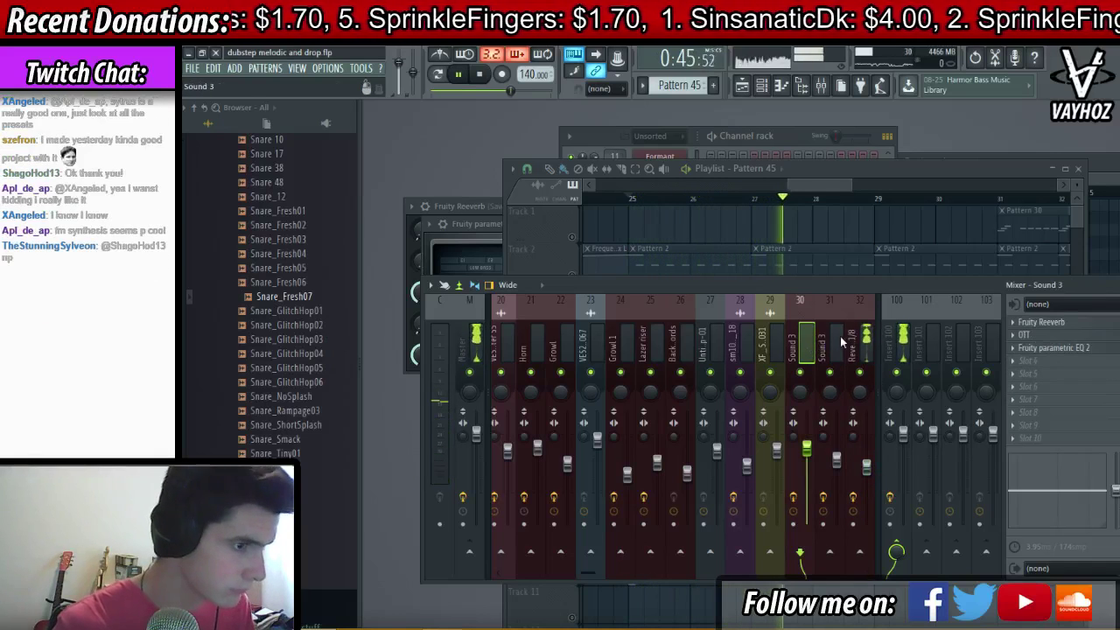
left_click(814, 244)
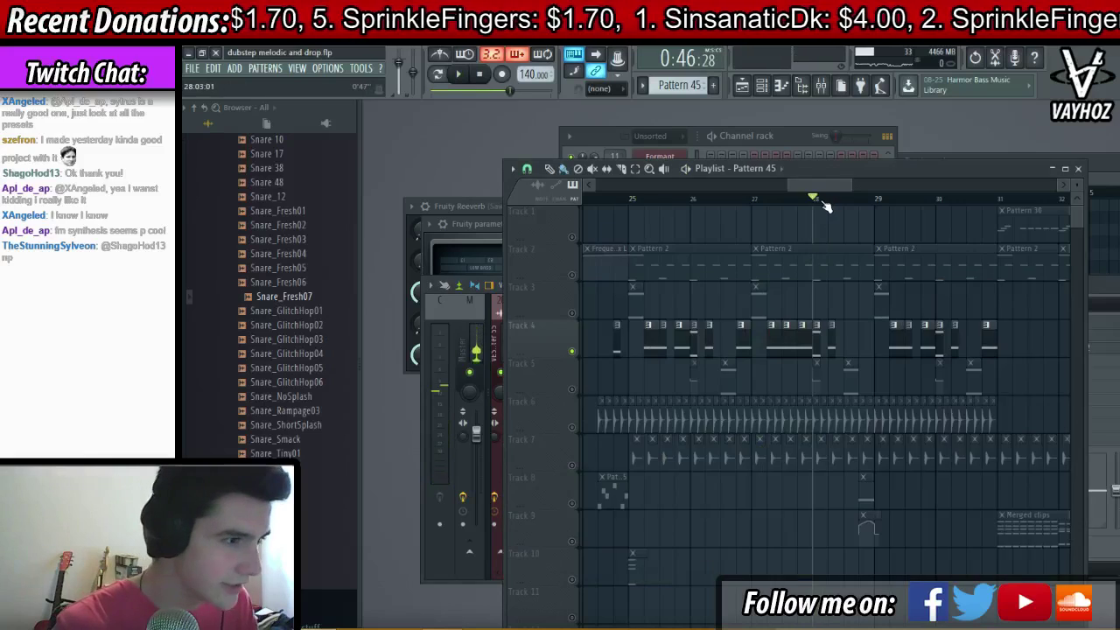
key("space")
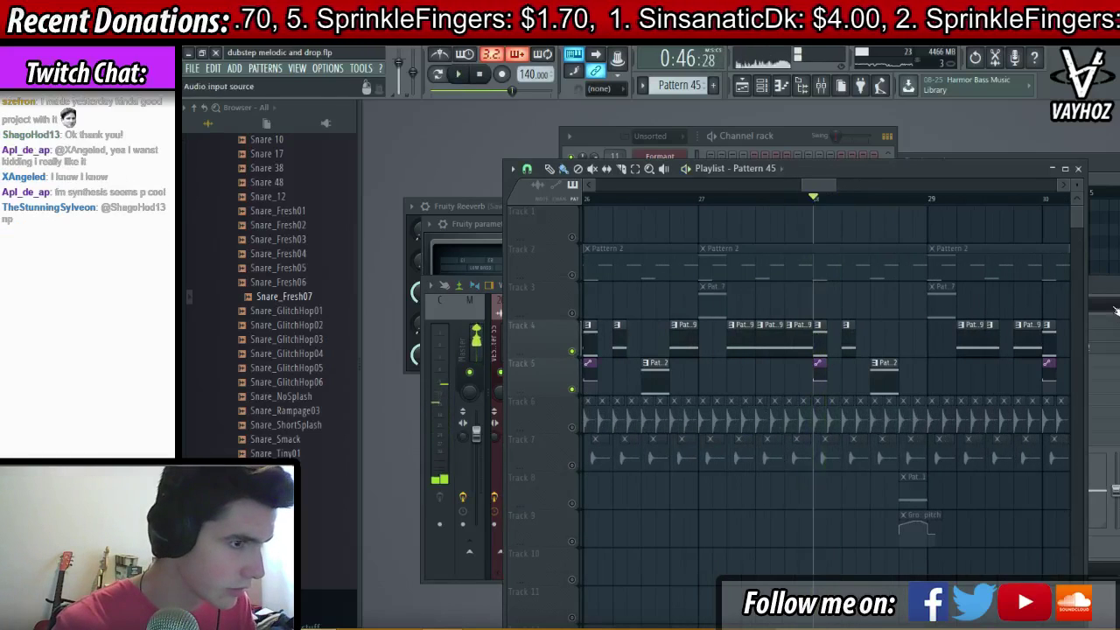
- Replay the section from bar 28 and examine which Sound 3 mixer track responds to the clips on tracks 4 and 5
left_click(1100, 293)
key("Right")
key("Right")
key("Right")
scroll(632, 353, "up", 16)
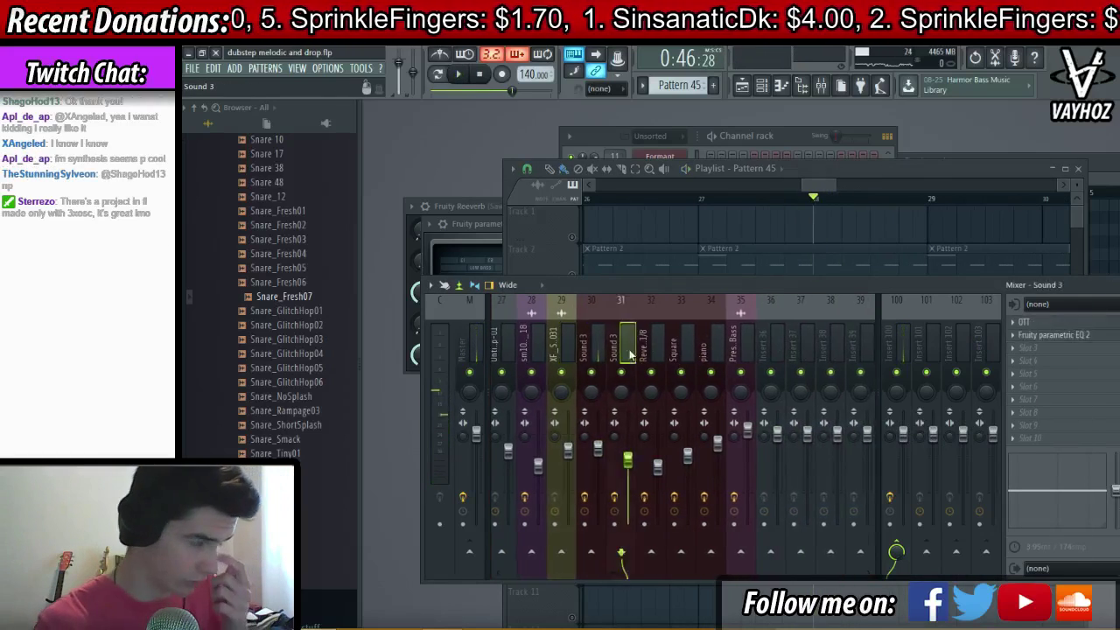
key("space")
scroll(977, 330, "down", 15)
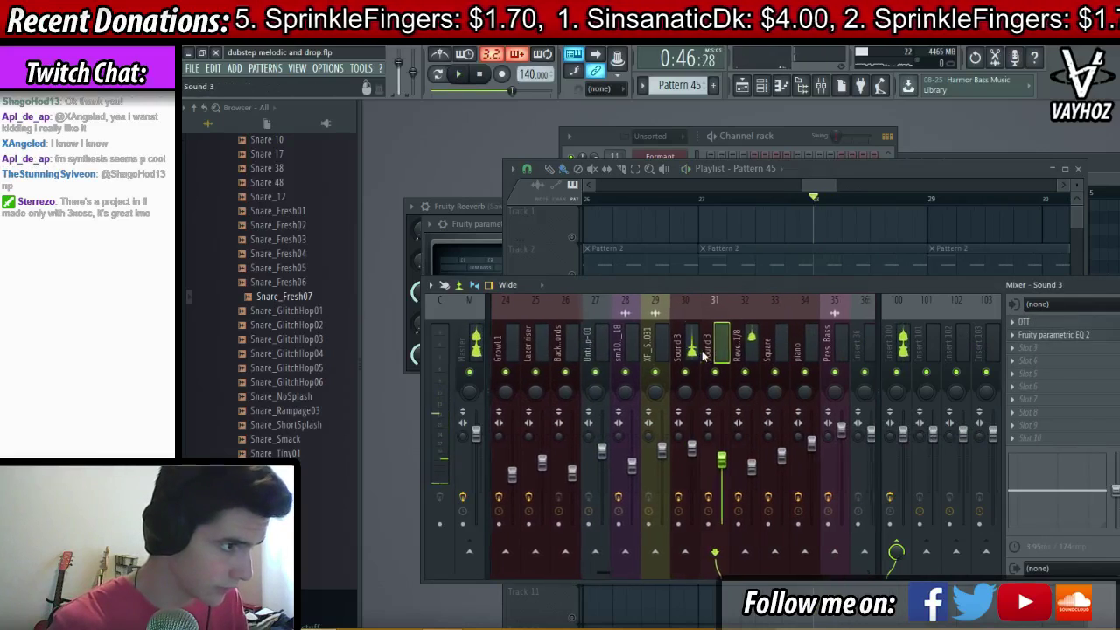
key("space")
left_click(858, 227)
key("space")
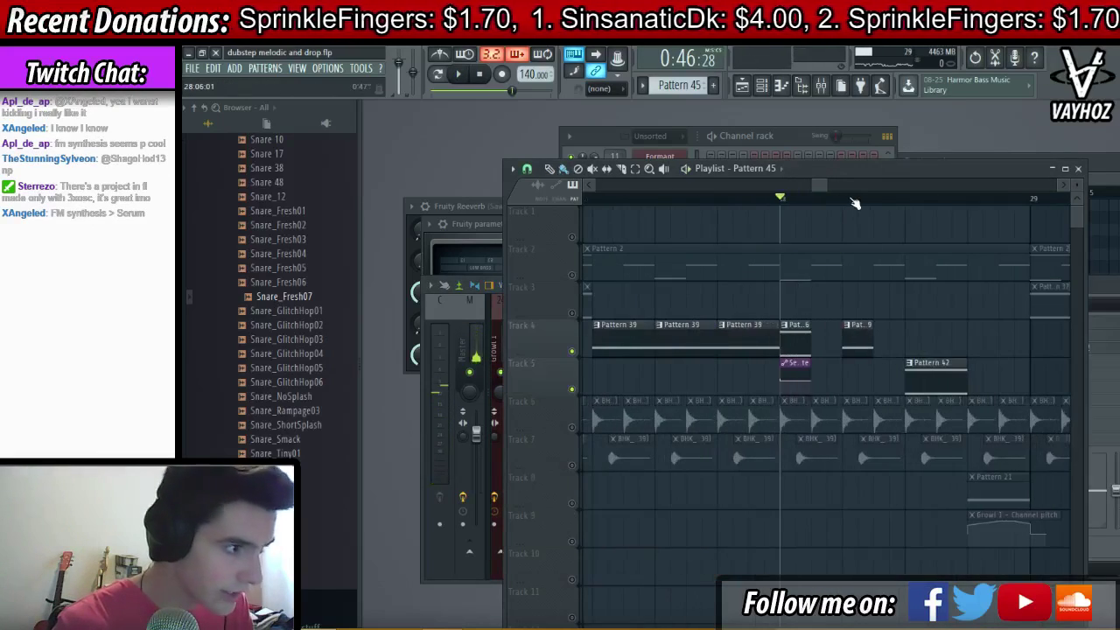
- Open the Serum synth of the Sound 3 channel routed to mixer track 30, audition a note and replay from bar 28
key("F6")
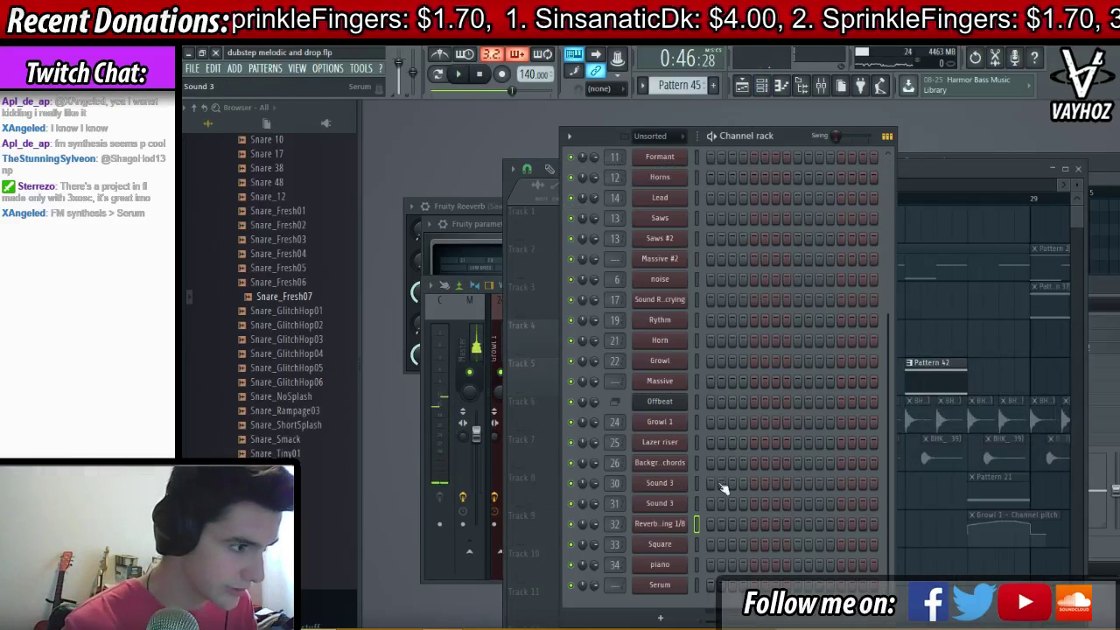
left_click(663, 483)
key("b")
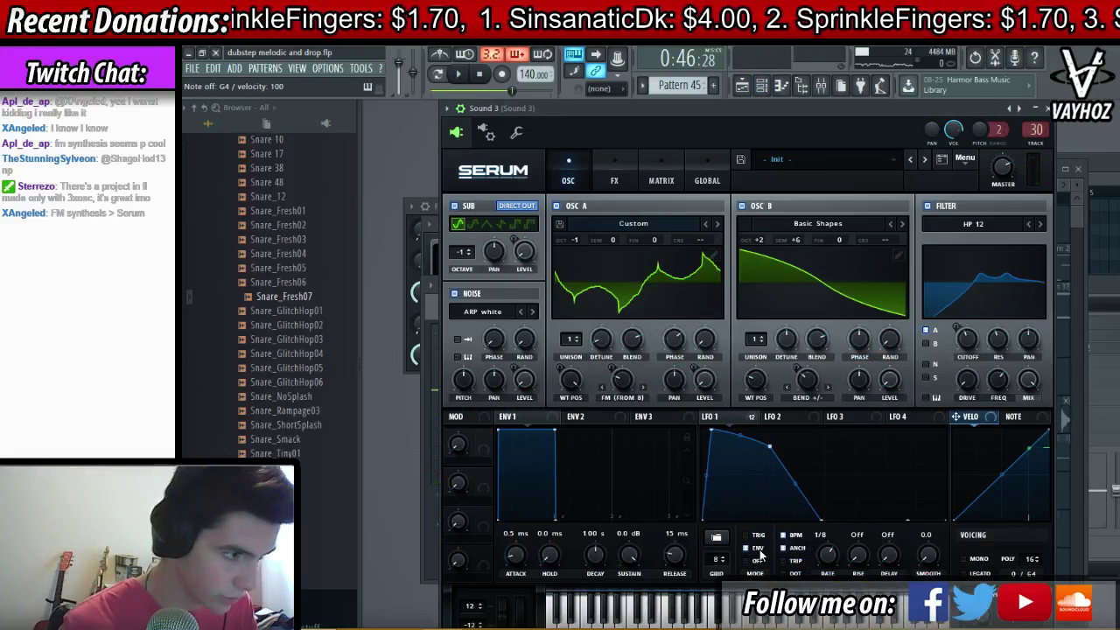
key("F5")
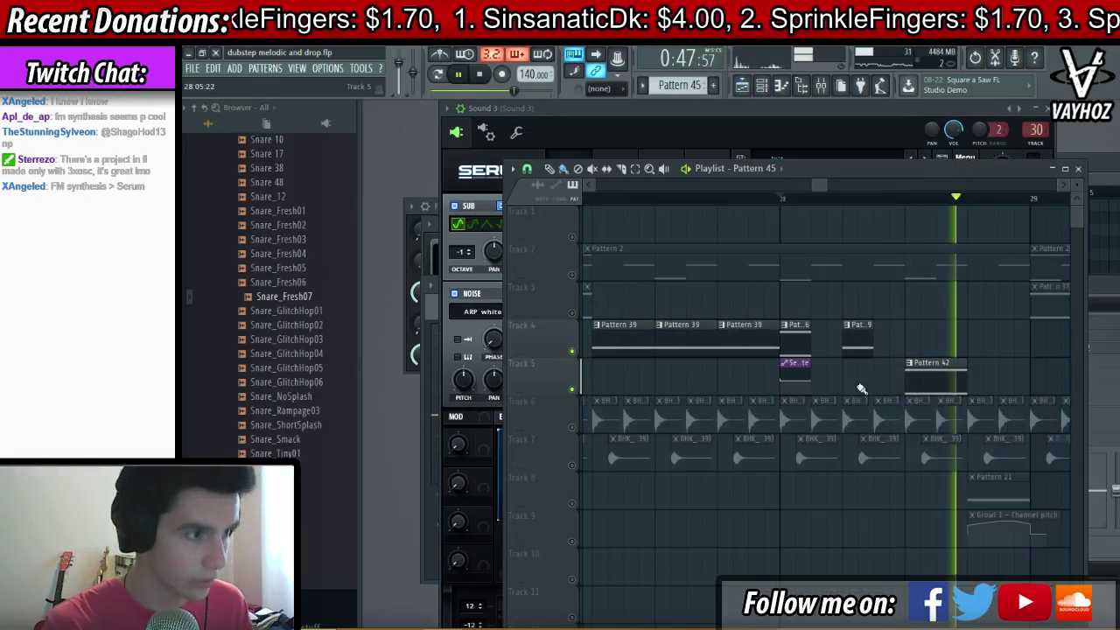
- Identify in the mixer which track plays the Pattern 42 clip, and return to the playlist
key("F10")
key("F9")
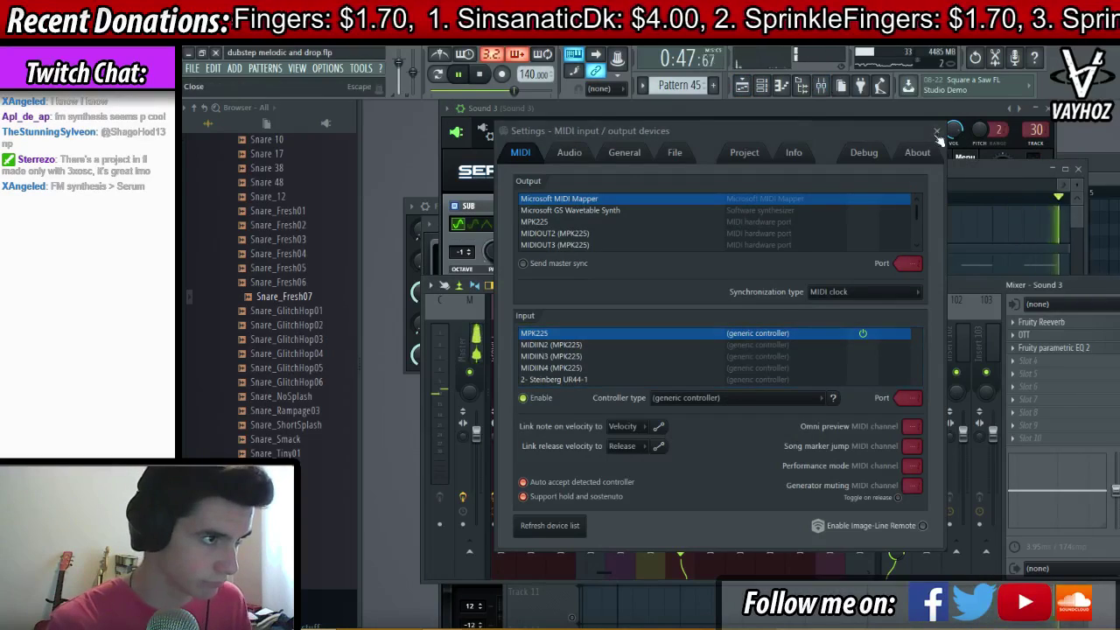
key("F10")
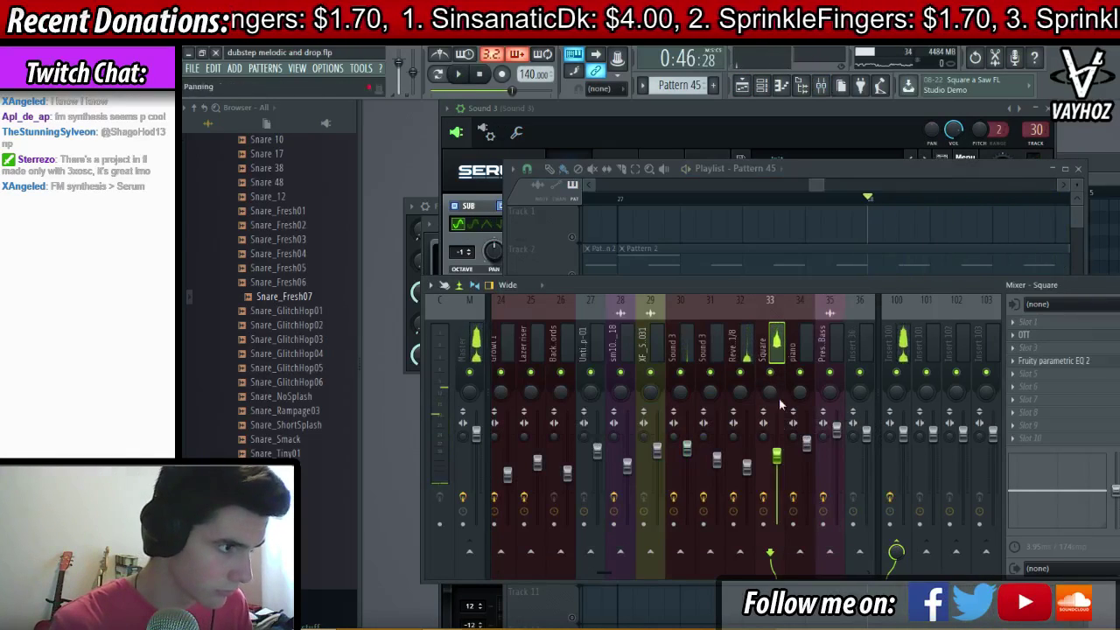
key("F5")
key("space")
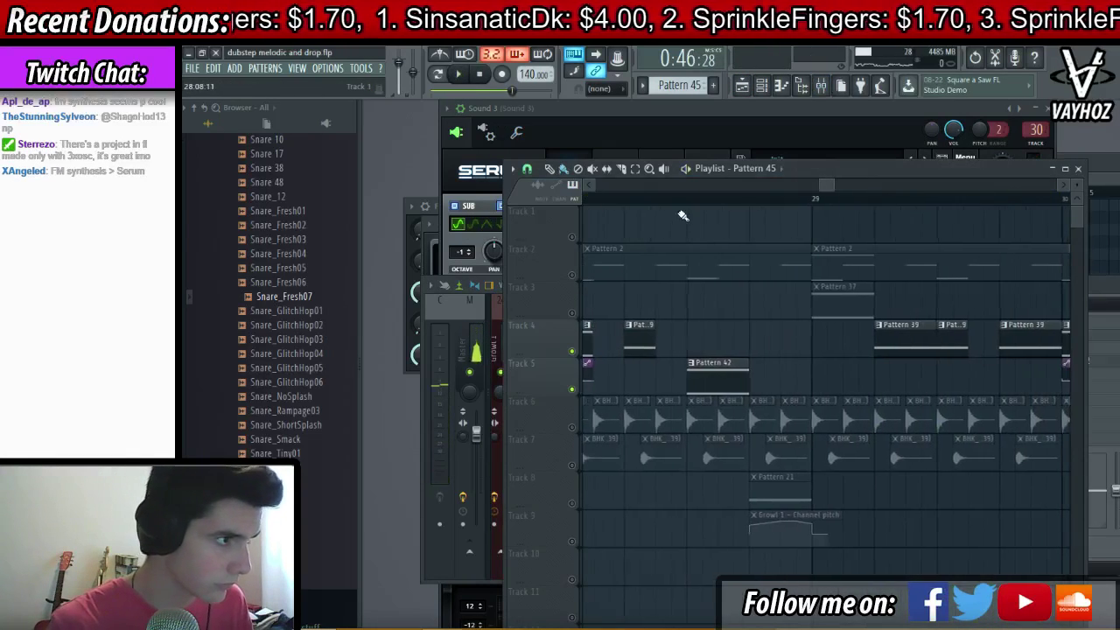
- Make the Pattern 42 clip before bar 29 on track 5 unique and open its pattern in the channel rack
key("F6")
key("F6")
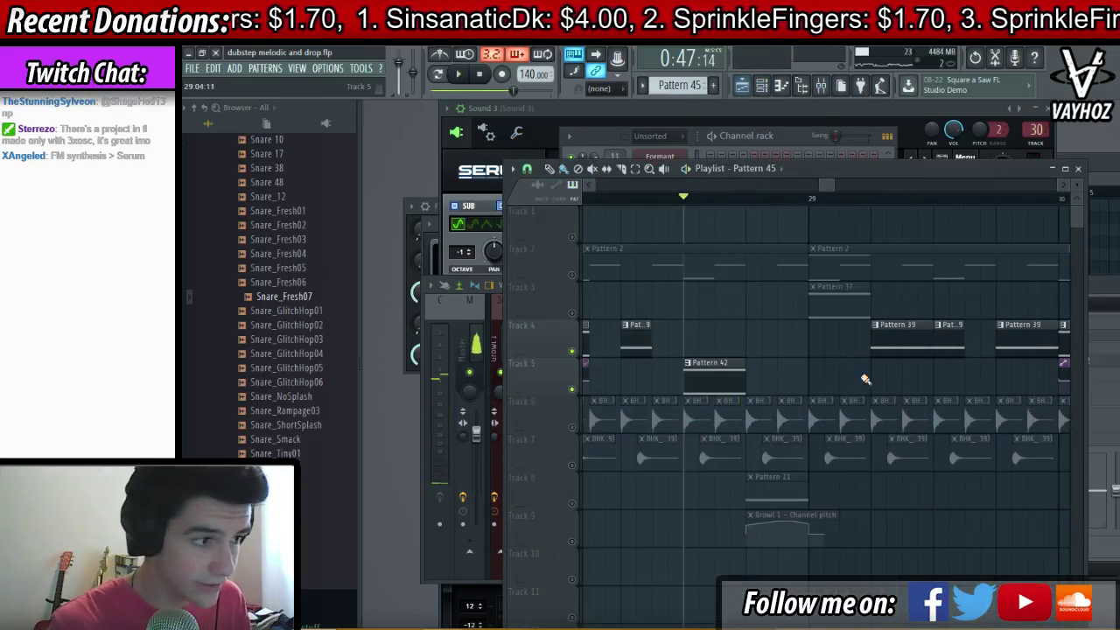
left_click(689, 364)
left_click(720, 456)
double_click(729, 376)
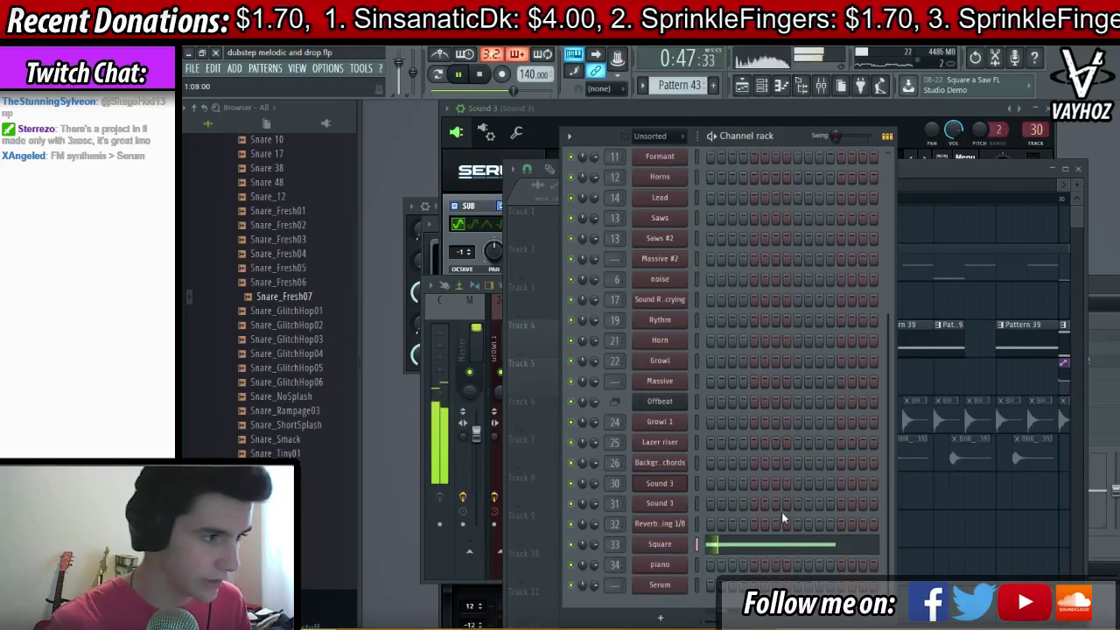
- Check the Square channel's notes in the new pattern and clone the Square channel
left_click(761, 541)
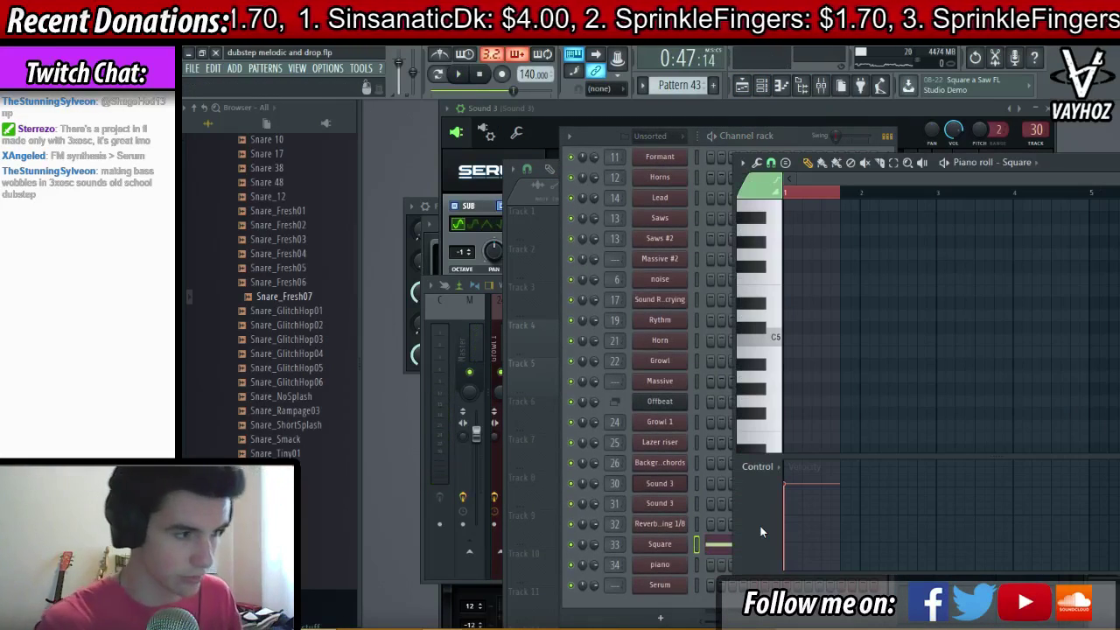
key("F7")
right_click(684, 548)
left_click(730, 581)
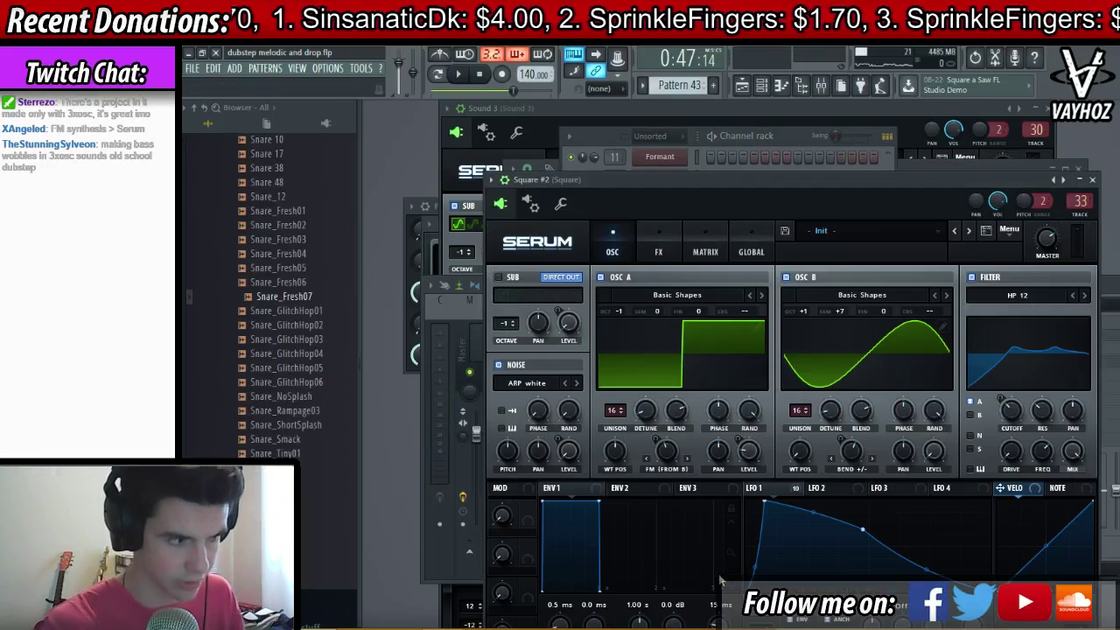
key("Escape")
- Move all notes of Pattern 43 from the Square channel's piano roll to the Square #2 channel
left_click(769, 542)
key("ctrl+a")
key("ctrl+x")
key("F7")
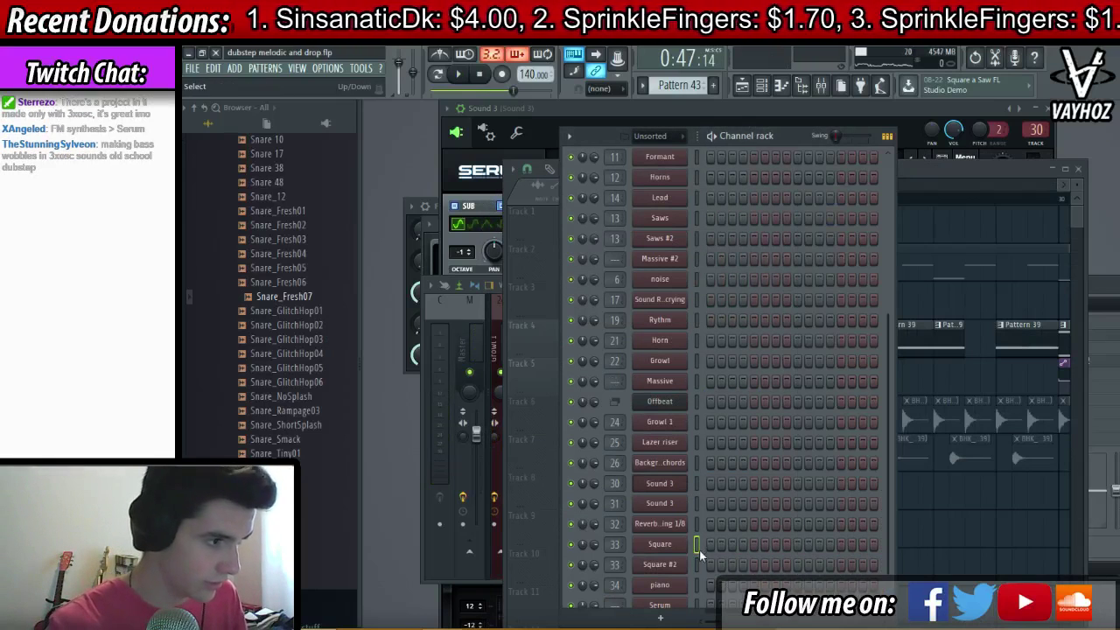
right_click(662, 564)
left_click(752, 476)
key("ctrl+v")
key("F7")
- Open the Square #2 Serum, set oscillator B to -1 octave and adjust the filter cutoff to about 145 Hz while auditioning
left_click(680, 566)
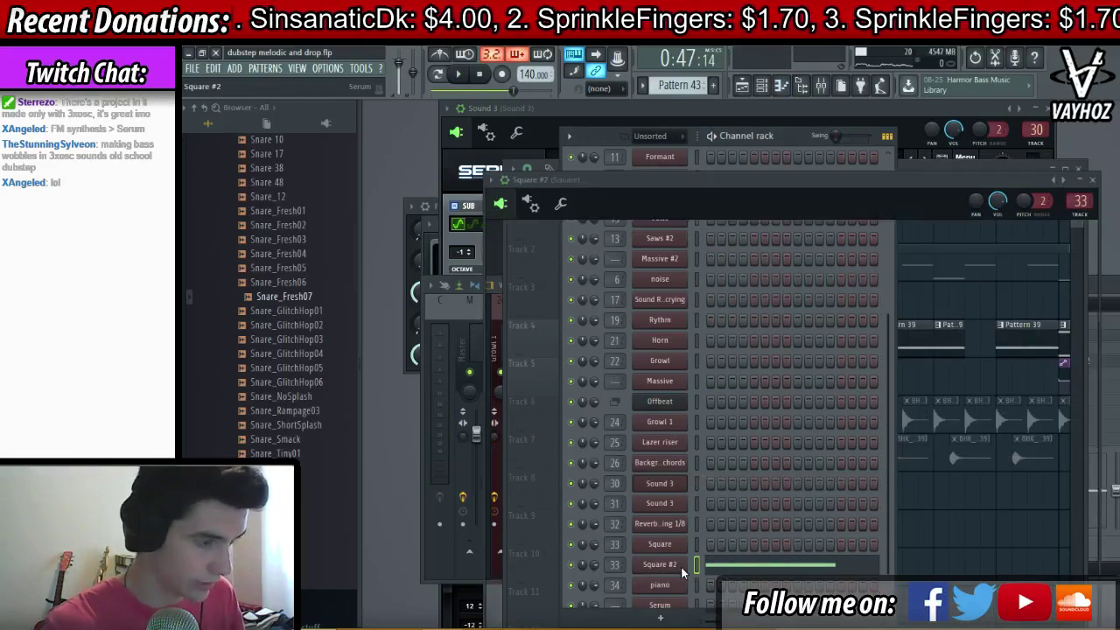
key("space")
mouse_move(802, 309)
left_mouse_down()
mouse_move(831, 329)
mouse_move(802, 322)
left_mouse_up()
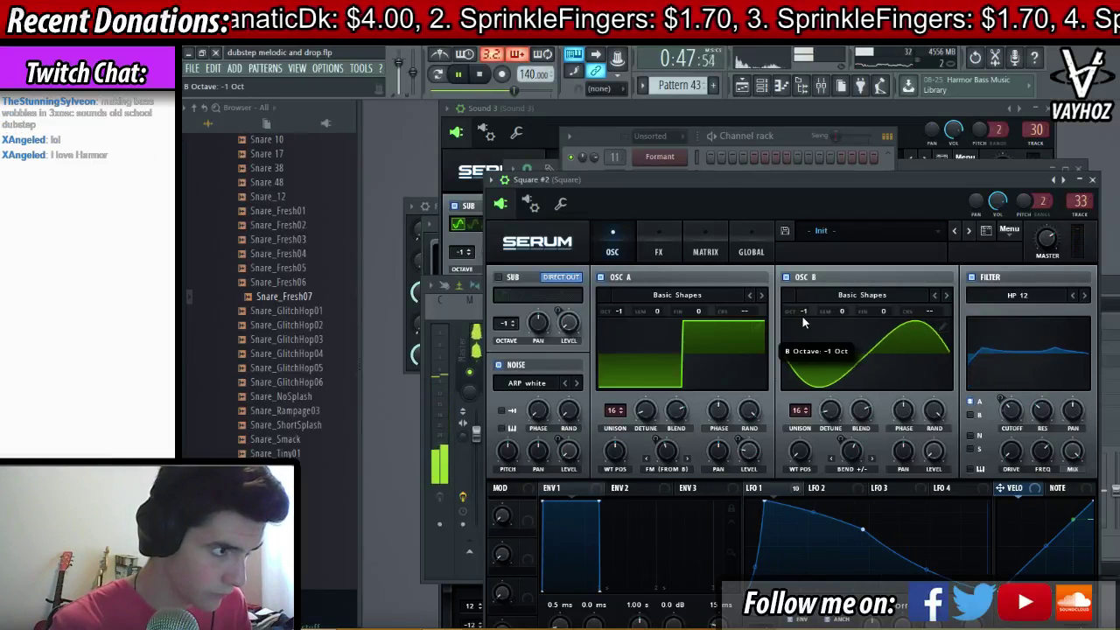
key("space")
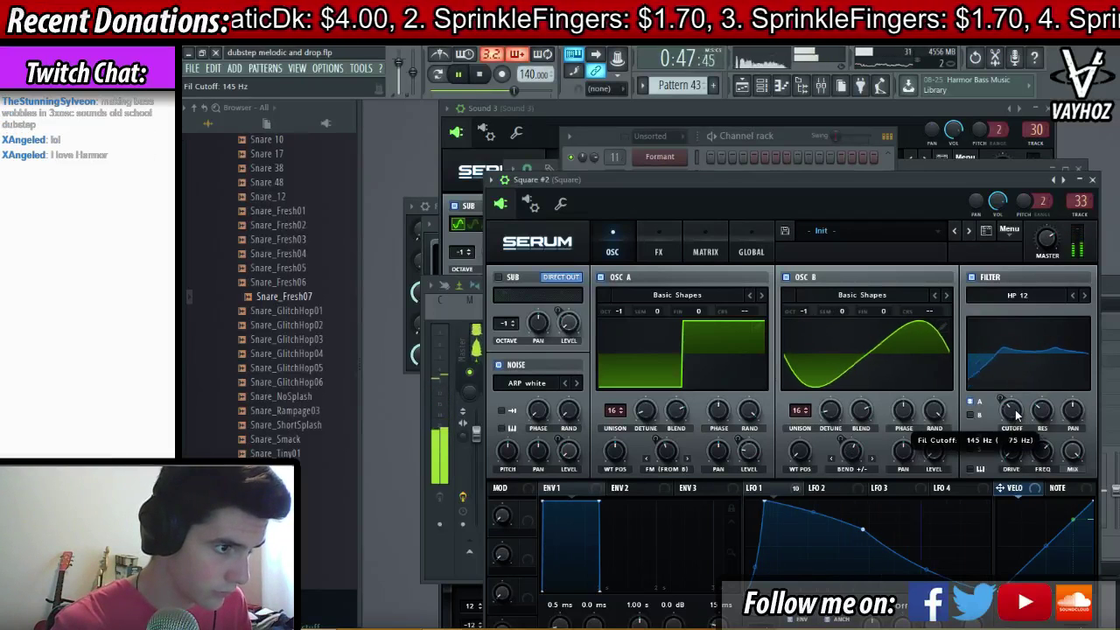
left_click_drag(1030, 407, 1019, 415)
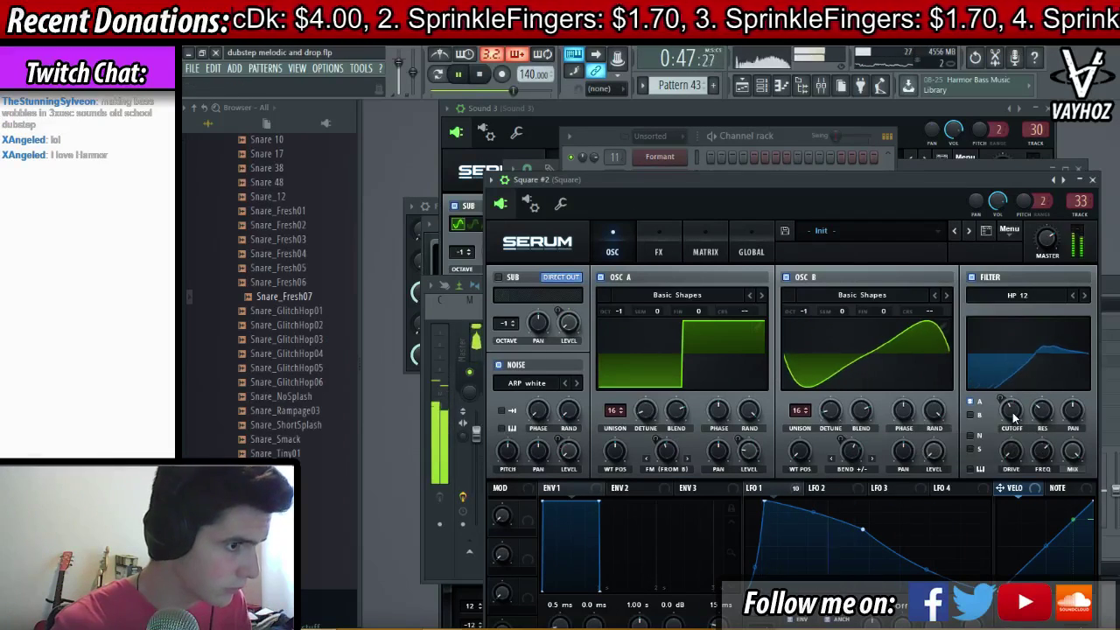
key("space")
key("space")
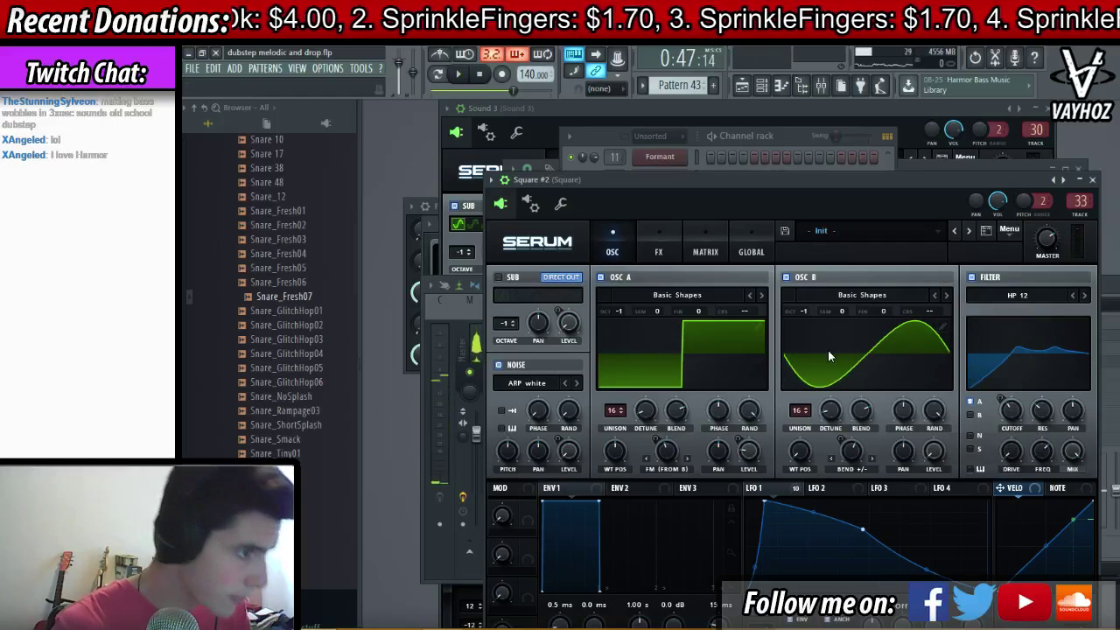
- Set oscillator B to +3 octaves, remove all modulators from oscillator A's warp and audition the sound
left_click_drag(839, 311, 883, 290)
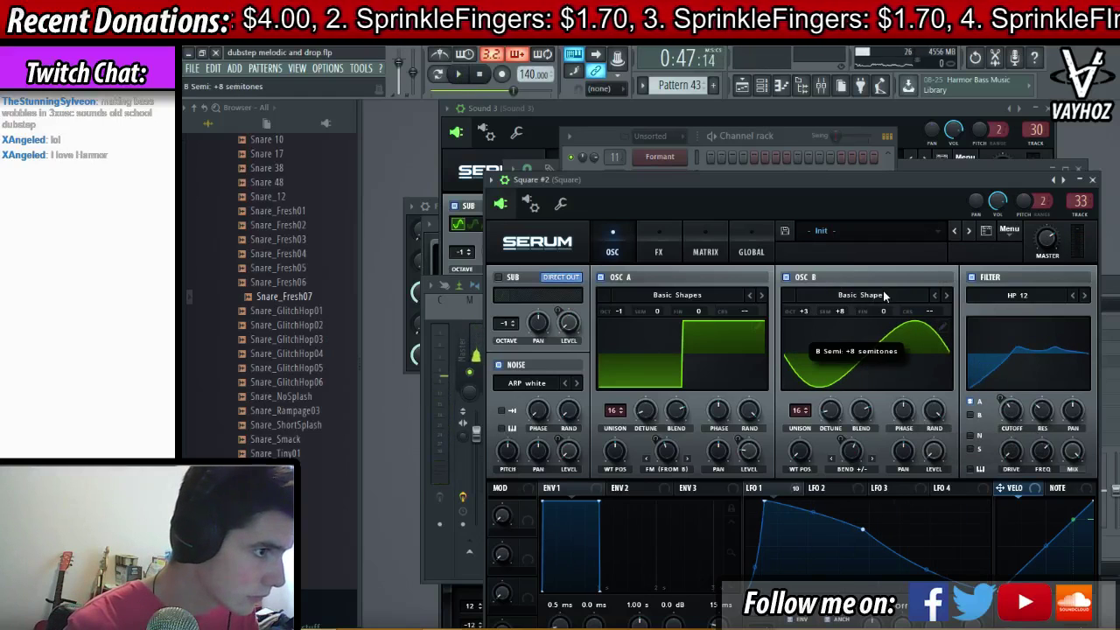
right_click(669, 448)
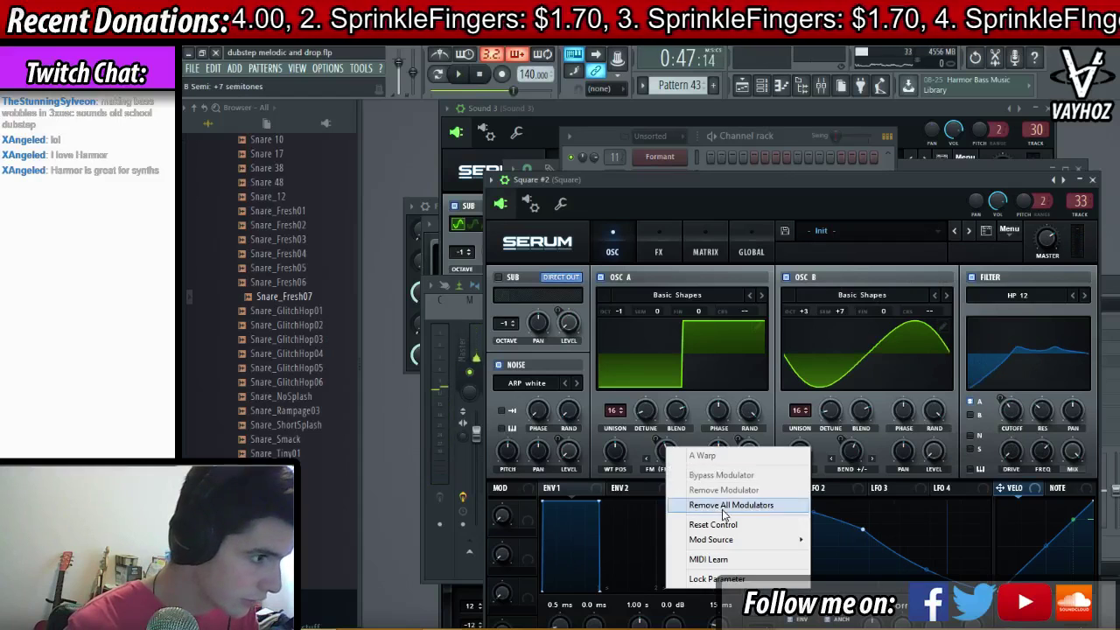
left_click(681, 504)
key("space")
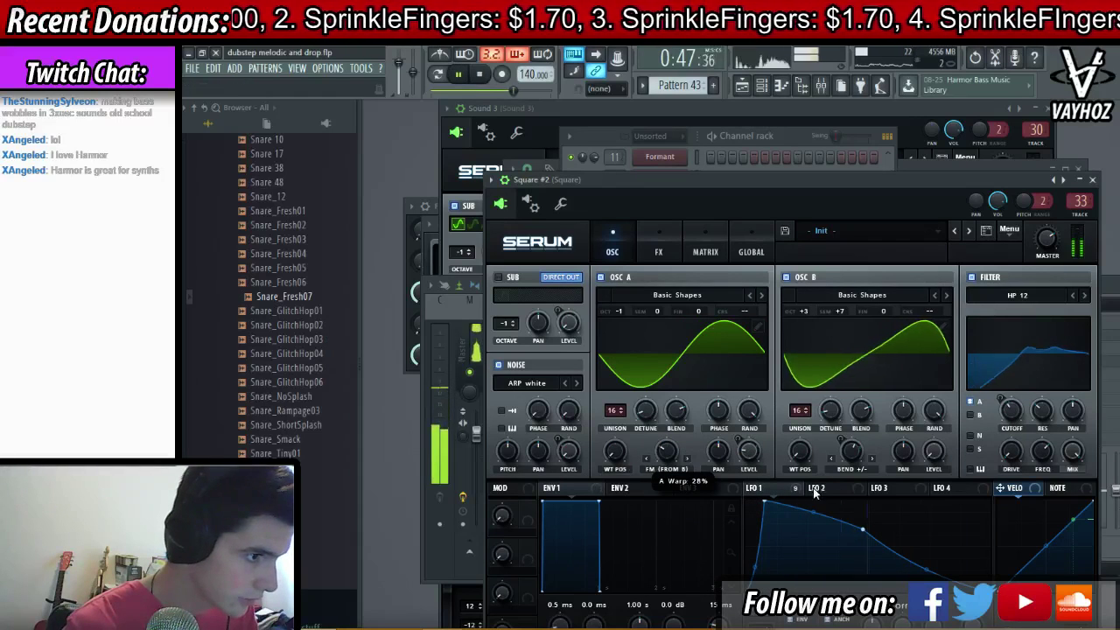
key("space")
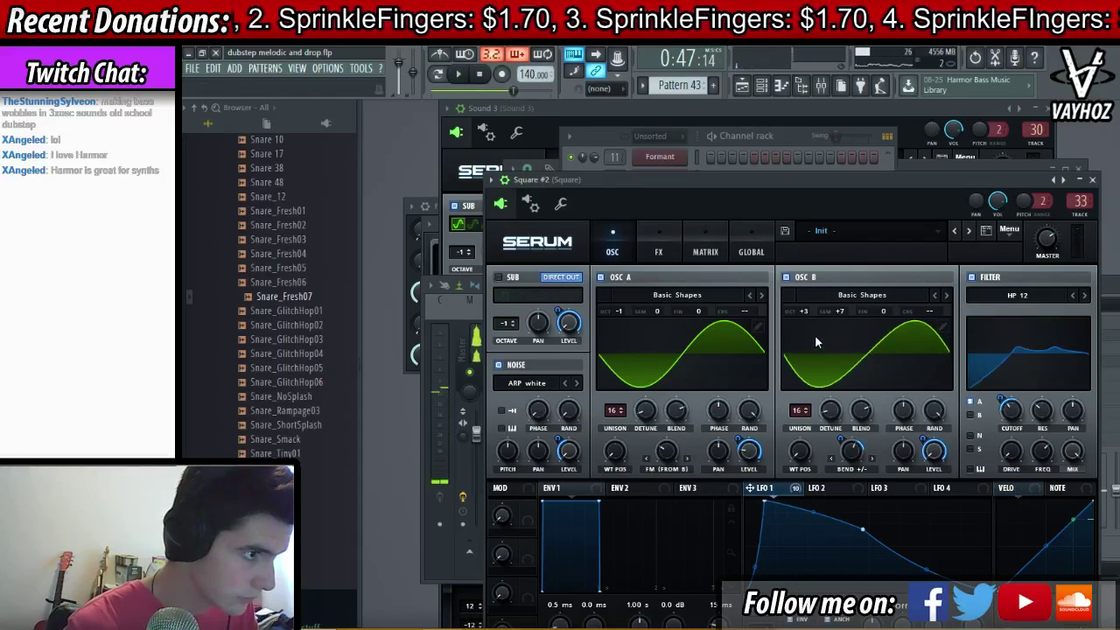
- Adjust the Serum distortion's mix and set oscillator B to +1 octave
left_click(657, 250)
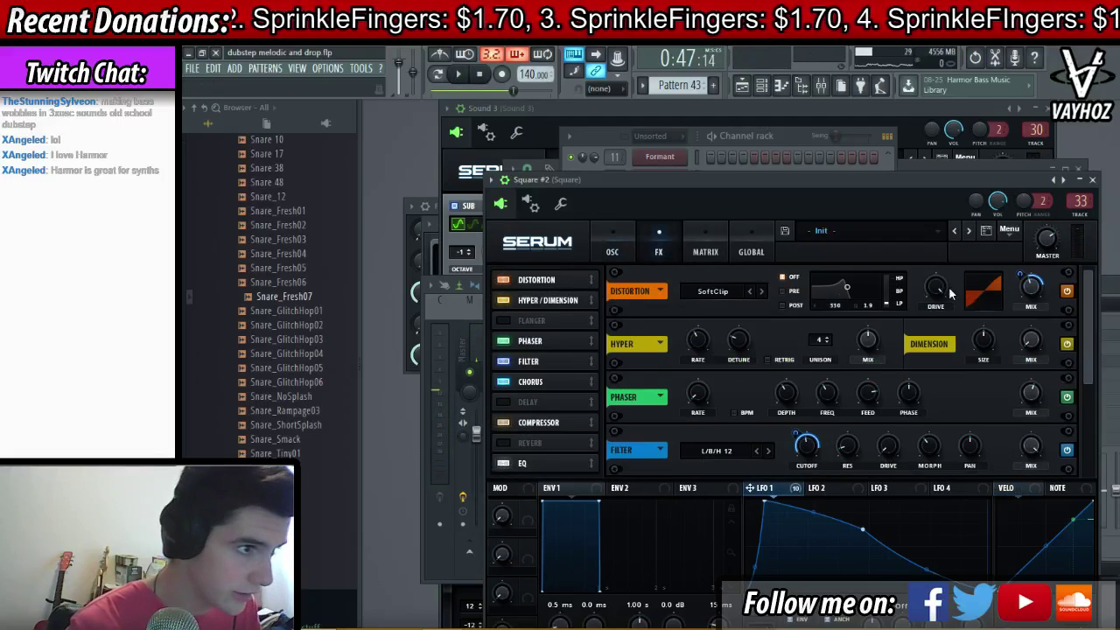
left_click_drag(1025, 294, 1060, 253)
left_click(612, 251)
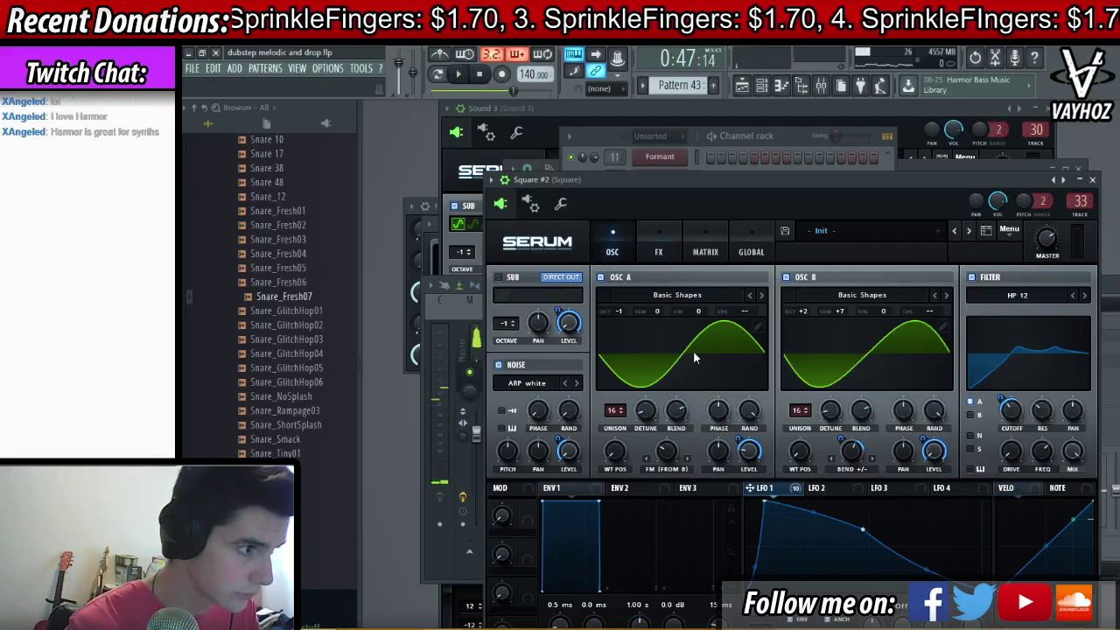
key("space")
left_click_drag(802, 311, 801, 316)
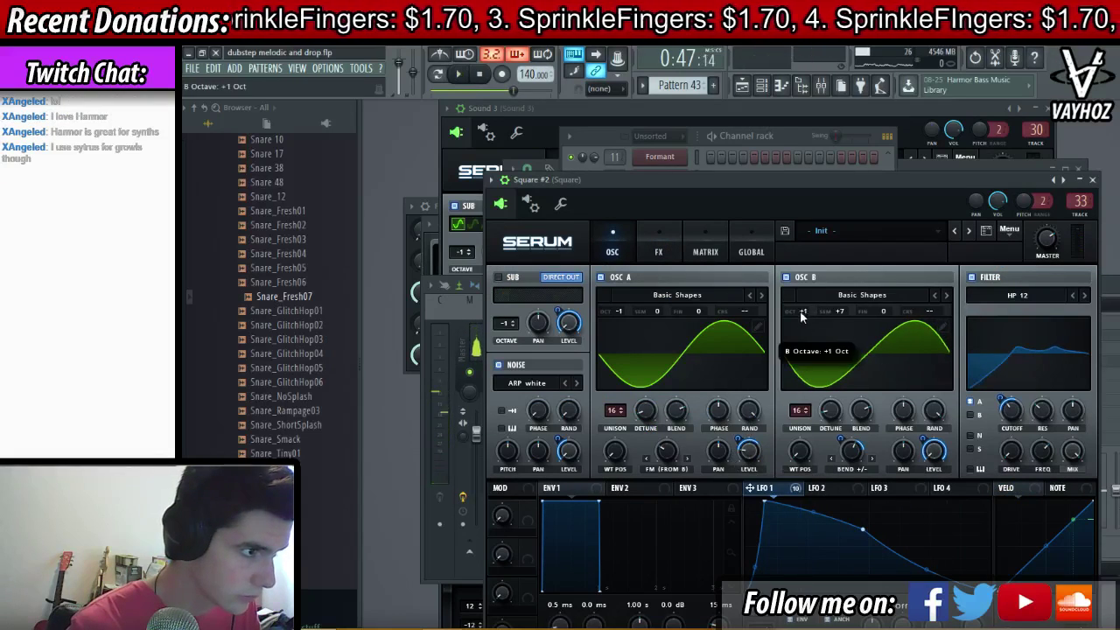
left_click(671, 253)
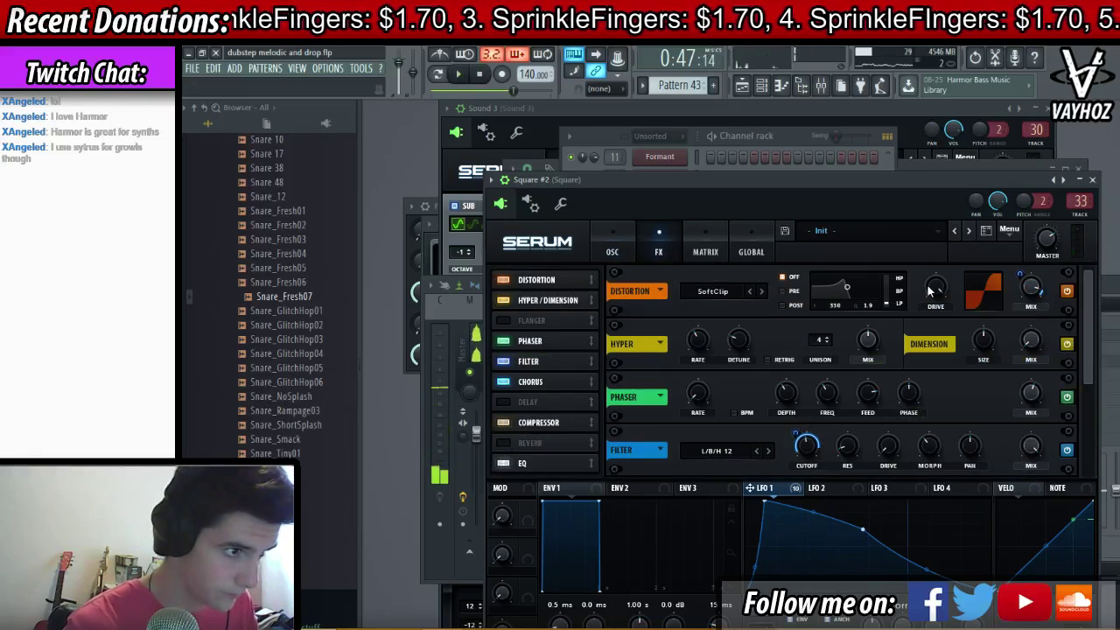
left_click_drag(1031, 288, 1055, 265)
- Change the Serum distortion type to Sin Fold, set its drive to 12% and audition it
left_click(727, 290)
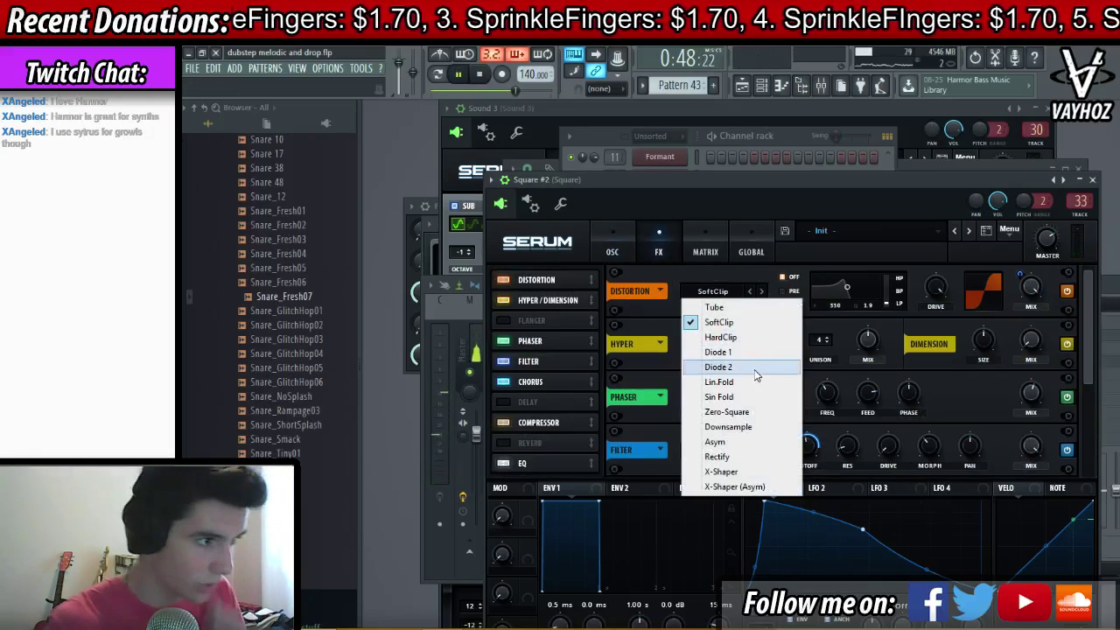
left_click(755, 398)
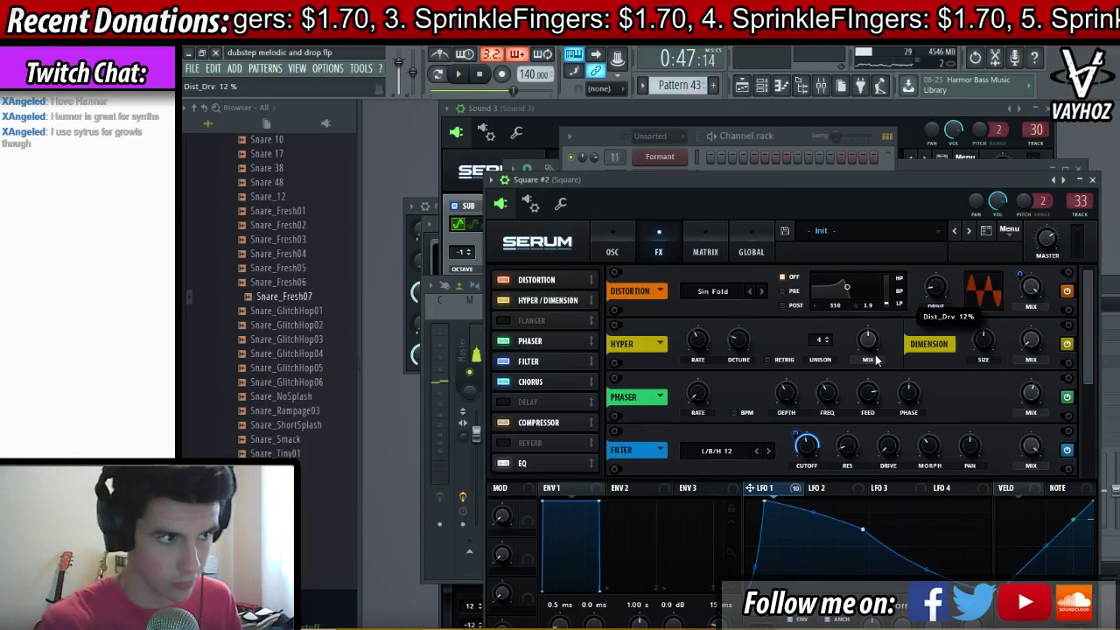
left_click_drag(883, 350, 875, 351)
left_click(623, 245)
key("space")
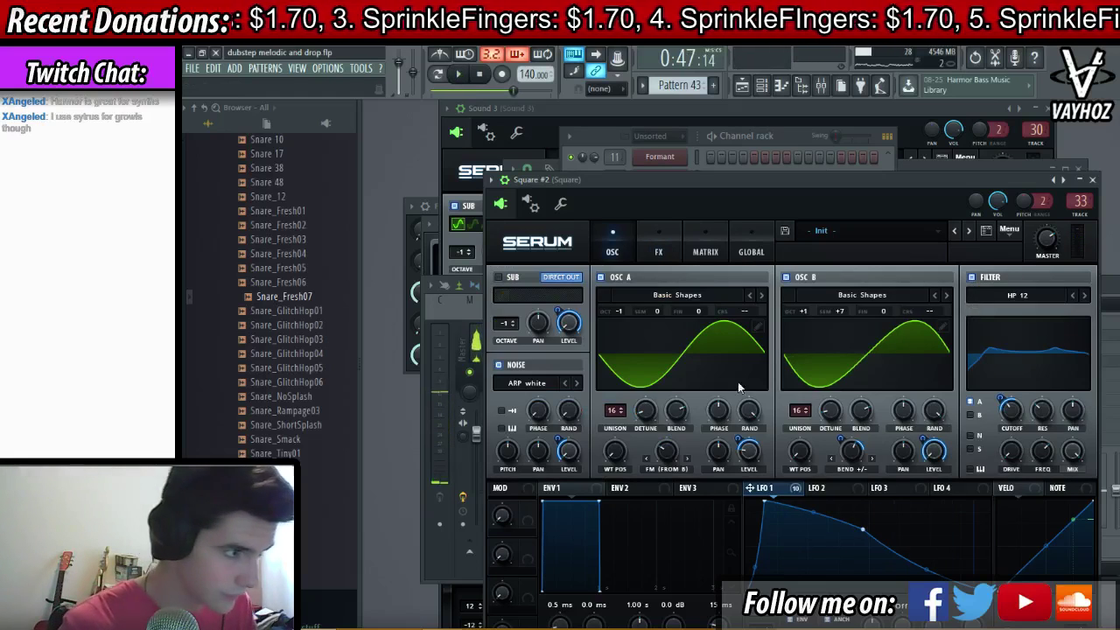
- Switch the Serum distortion type to HardClip and audition the result
left_click(654, 246)
left_click(739, 291)
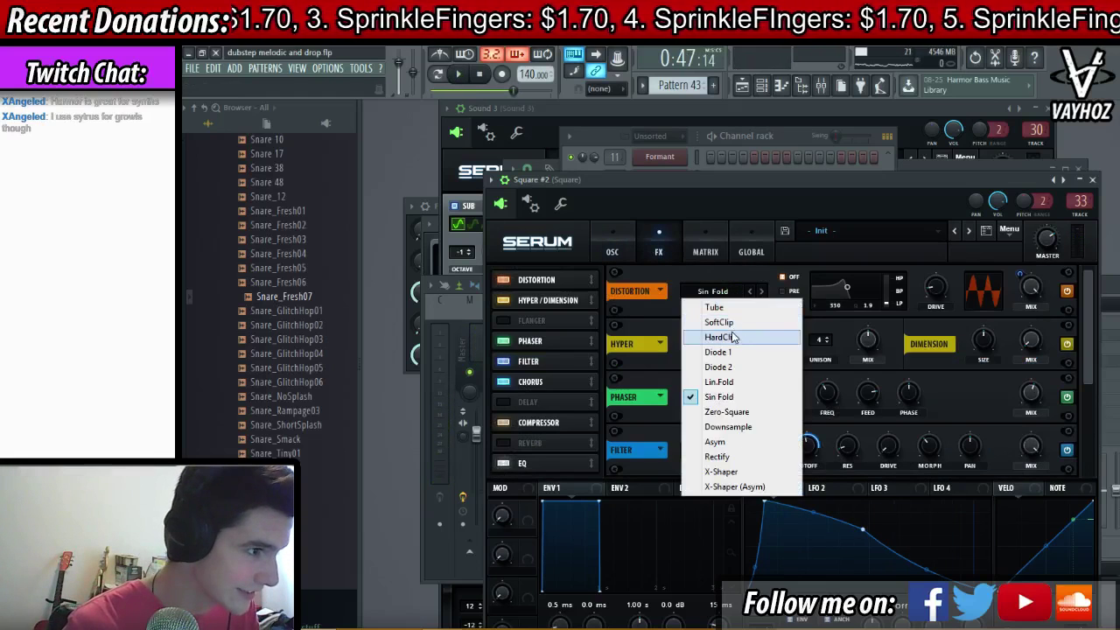
left_click(726, 333)
key("space")
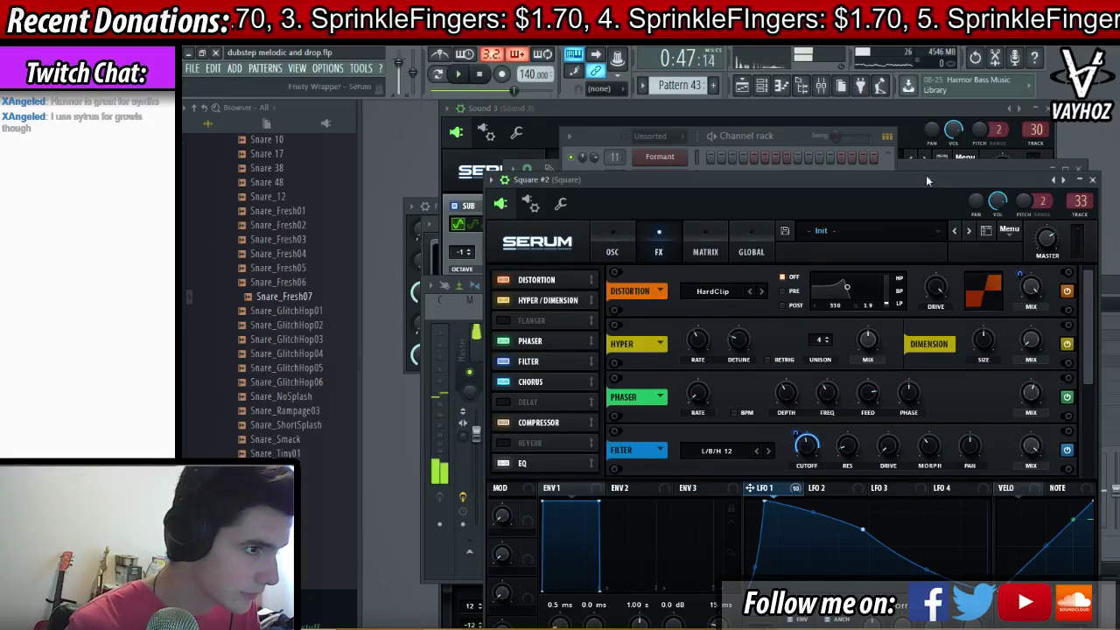
- Set oscillator A's level to 50% and the filter mix to about 53% while auditioning
left_click(614, 250)
key("space")
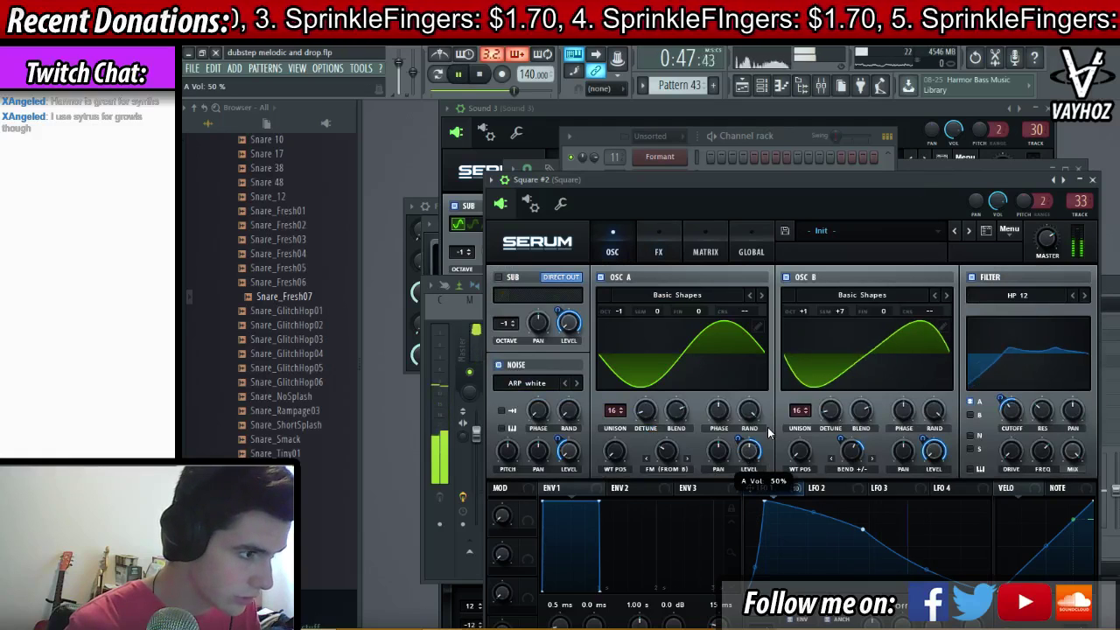
key("space")
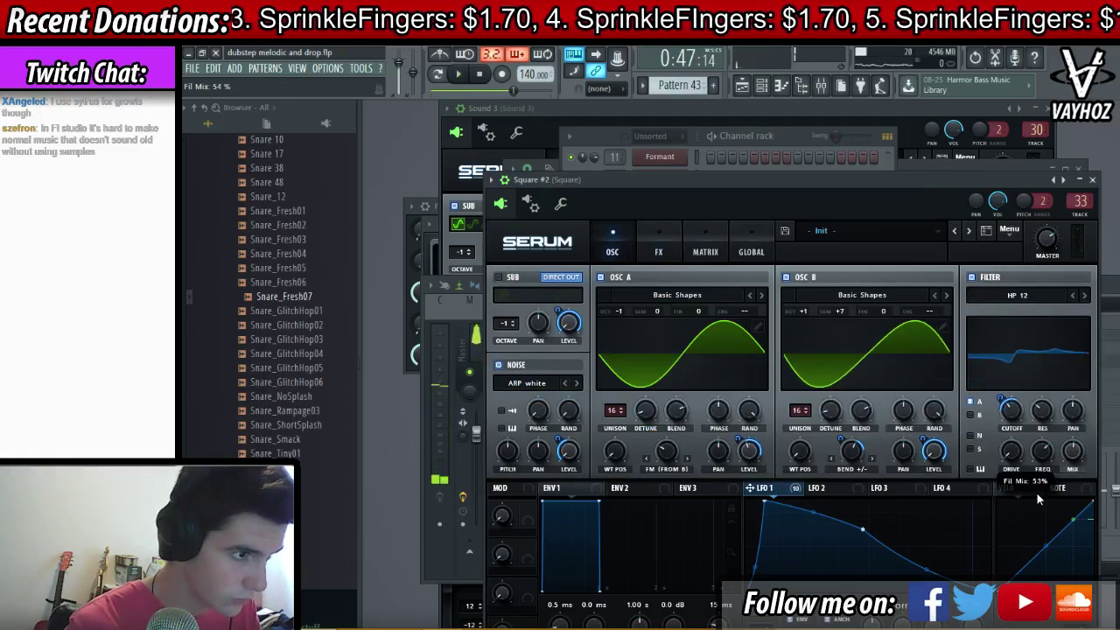
- Change oscillator A's warp mode to Bend +/- and adjust the warp amount during playback
left_click(679, 474)
left_click(700, 235)
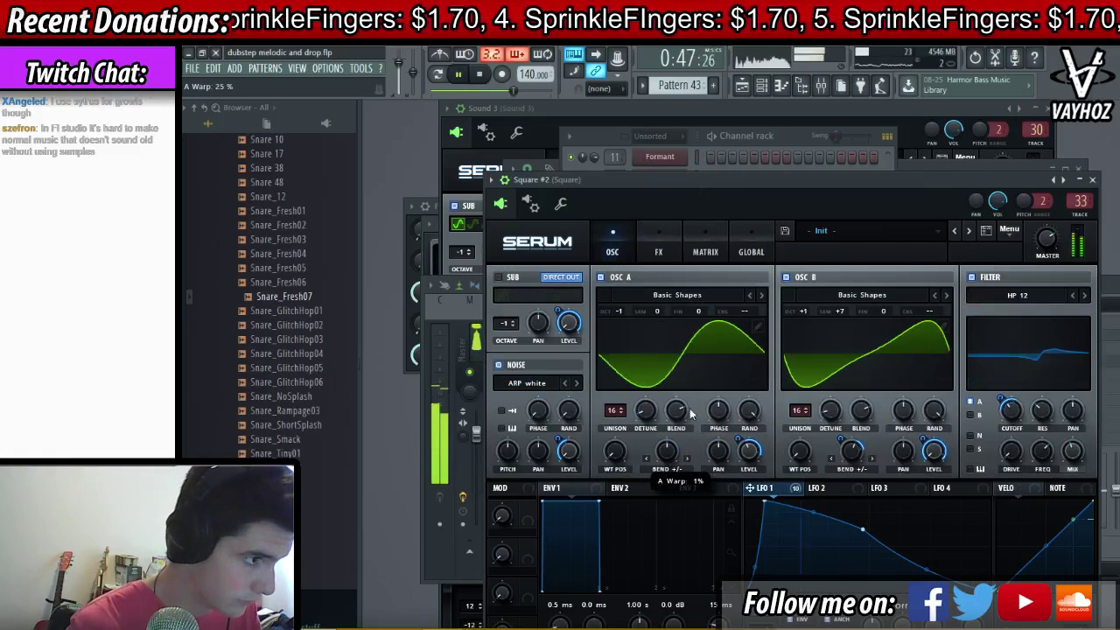
left_click_drag(691, 414, 643, 454)
- Try a single unison voice on oscillators A and B, and return both to 16 voices
left_click_drag(616, 411, 592, 519)
key("space")
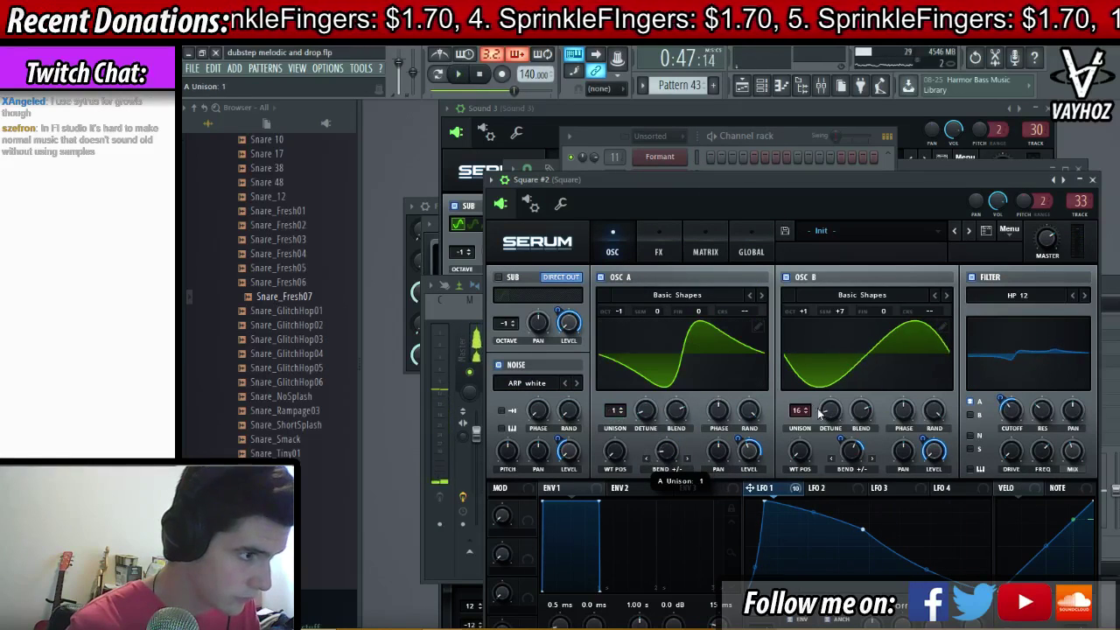
left_click_drag(799, 411, 796, 507)
key("space")
left_click_drag(616, 411, 616, 369)
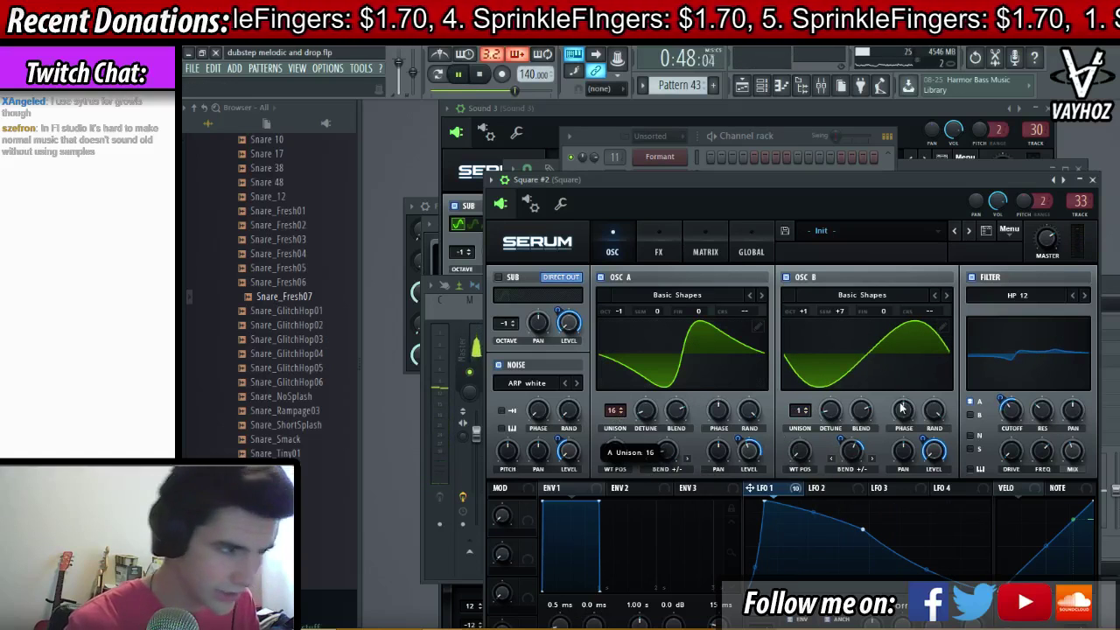
left_click_drag(799, 411, 800, 368)
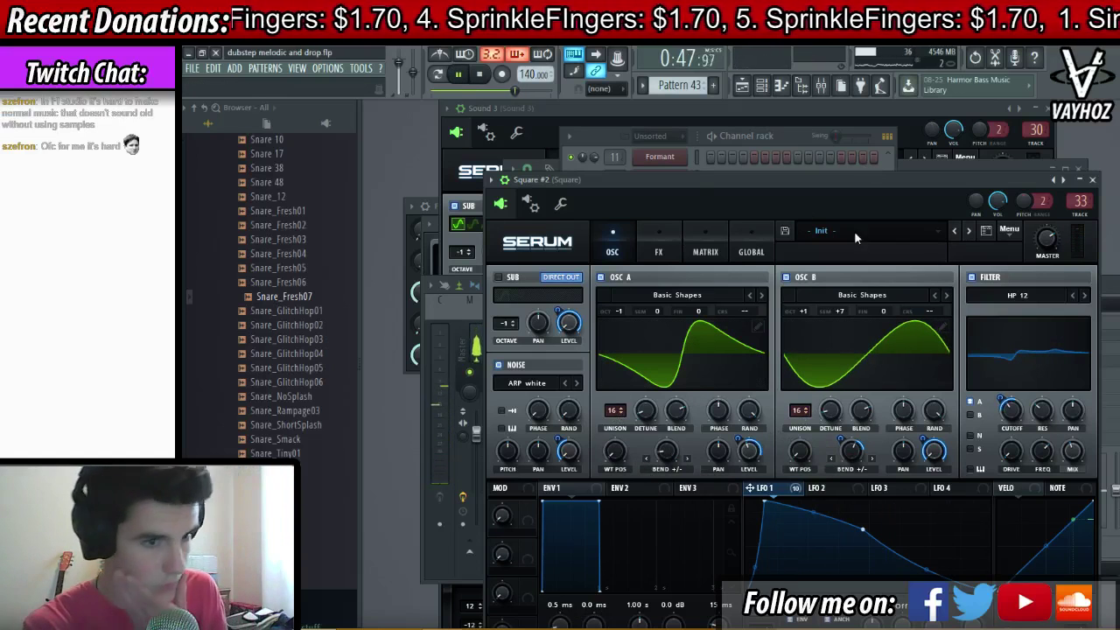
- Review the Serum effects and set LFO 1's modulation of the noise level to 29
left_click(658, 249)
scroll(1065, 429, "down", 3)
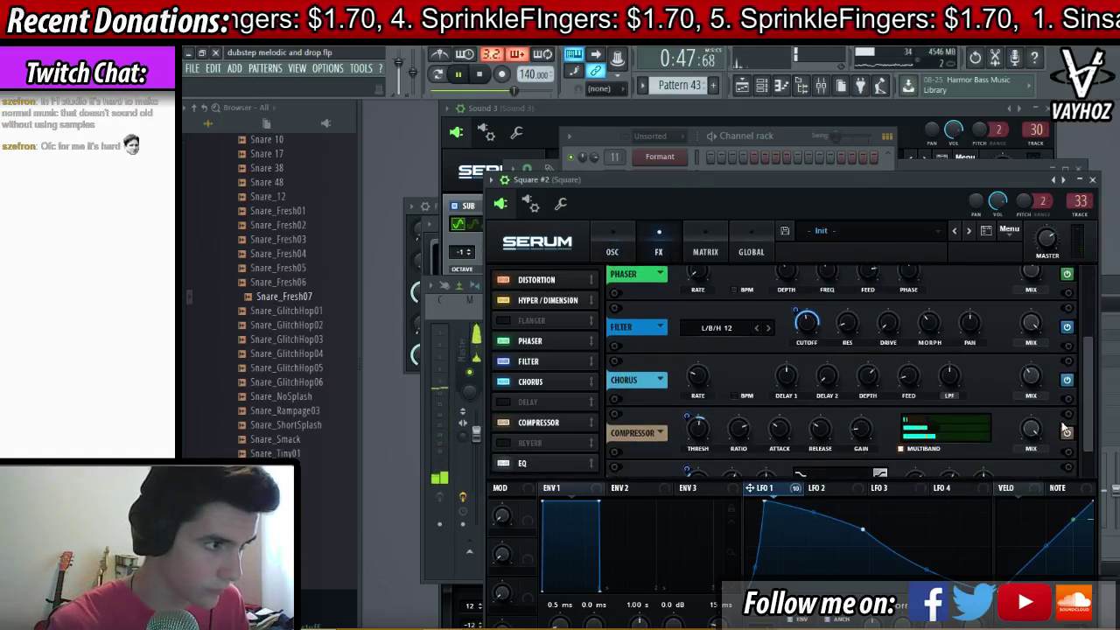
left_click(621, 238)
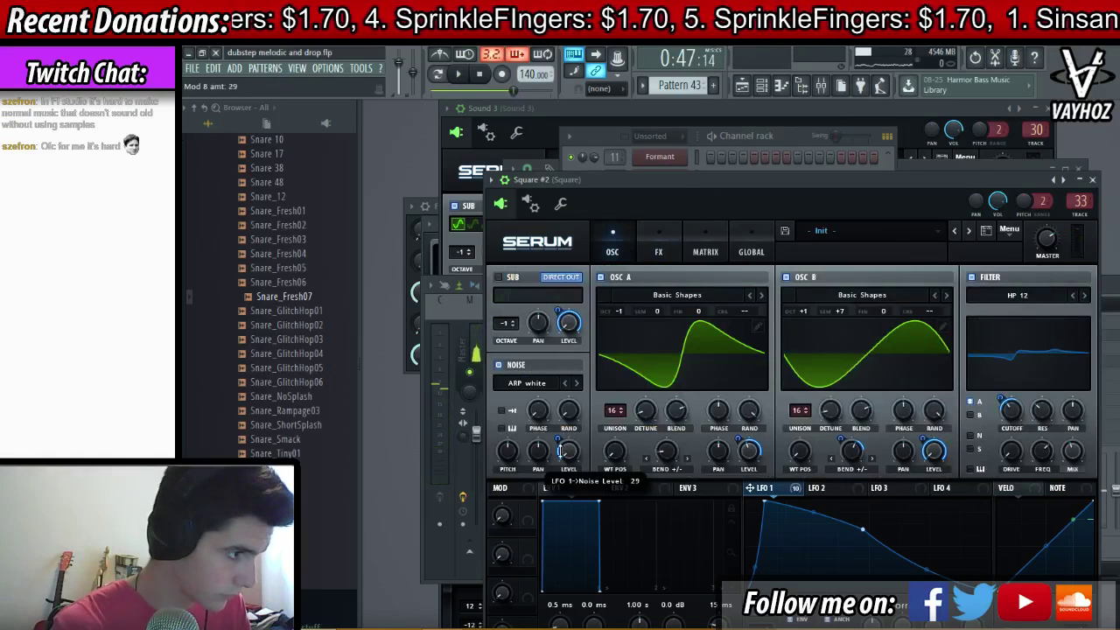
left_click(661, 244)
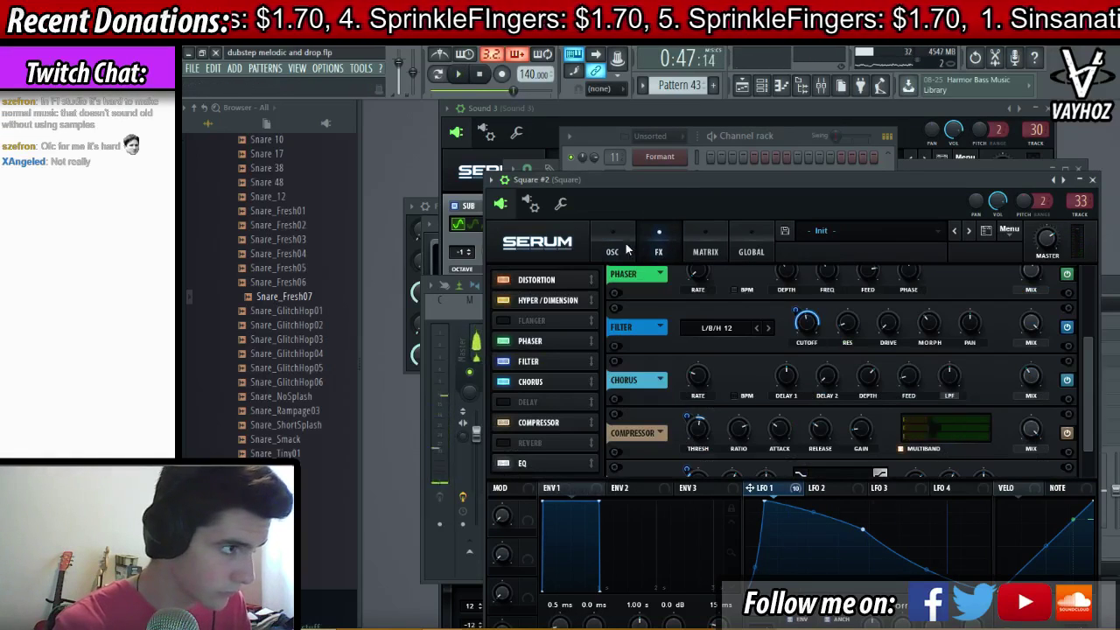
- Set oscillator A's random phase to about 74% and adjust oscillator B's random phase during playback
left_click(623, 248)
key("space")
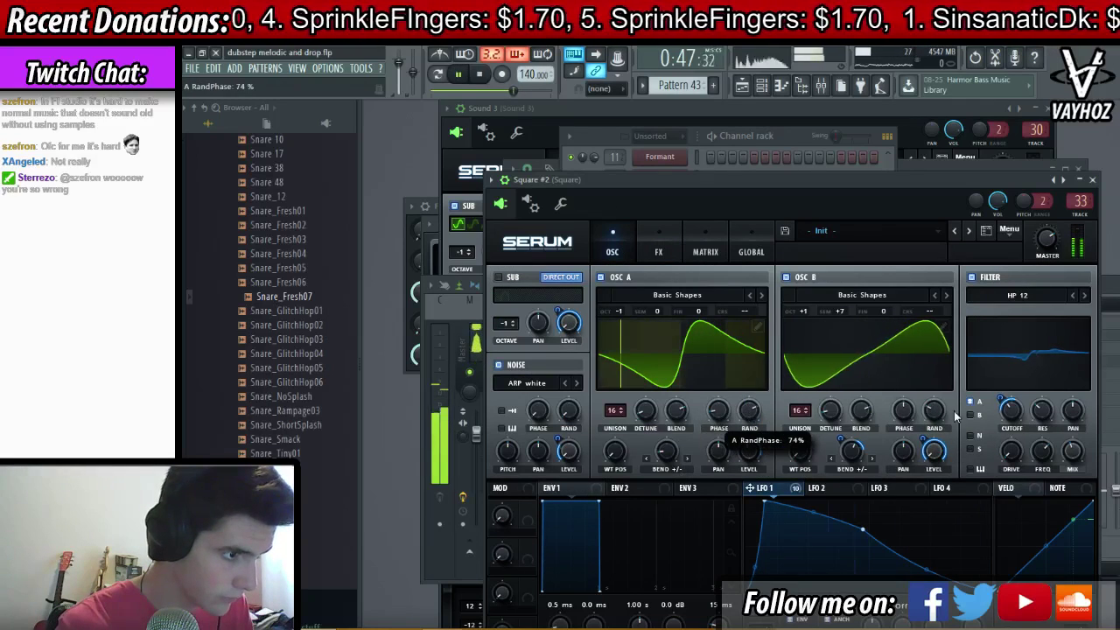
key("space")
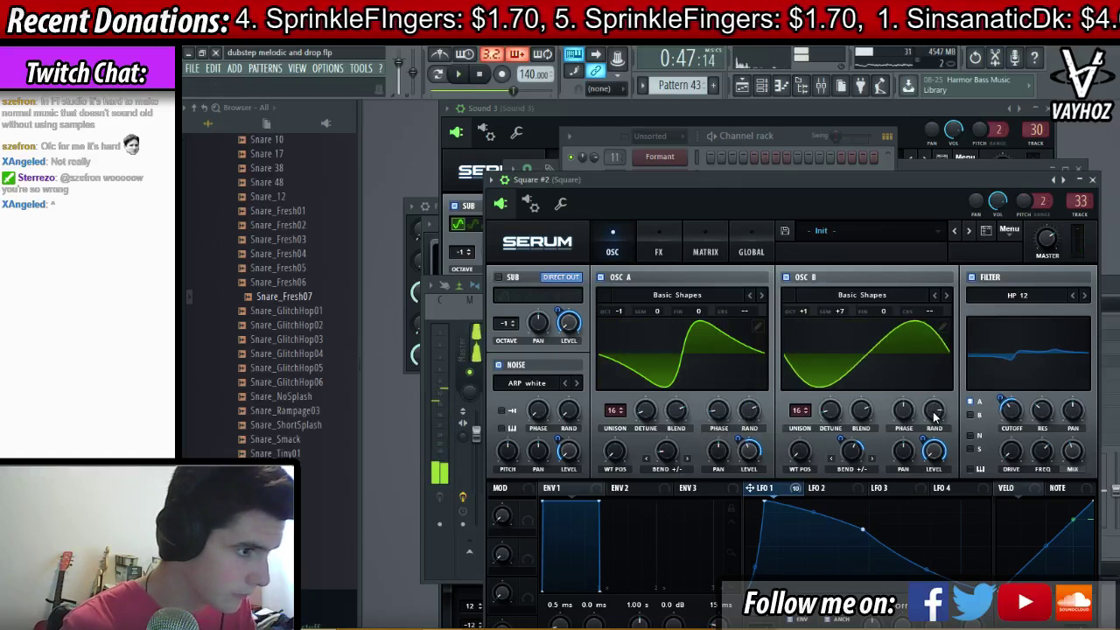
- Set the Serum compressor's gain to about 4 dB while auditioning
left_click(641, 252)
key("space")
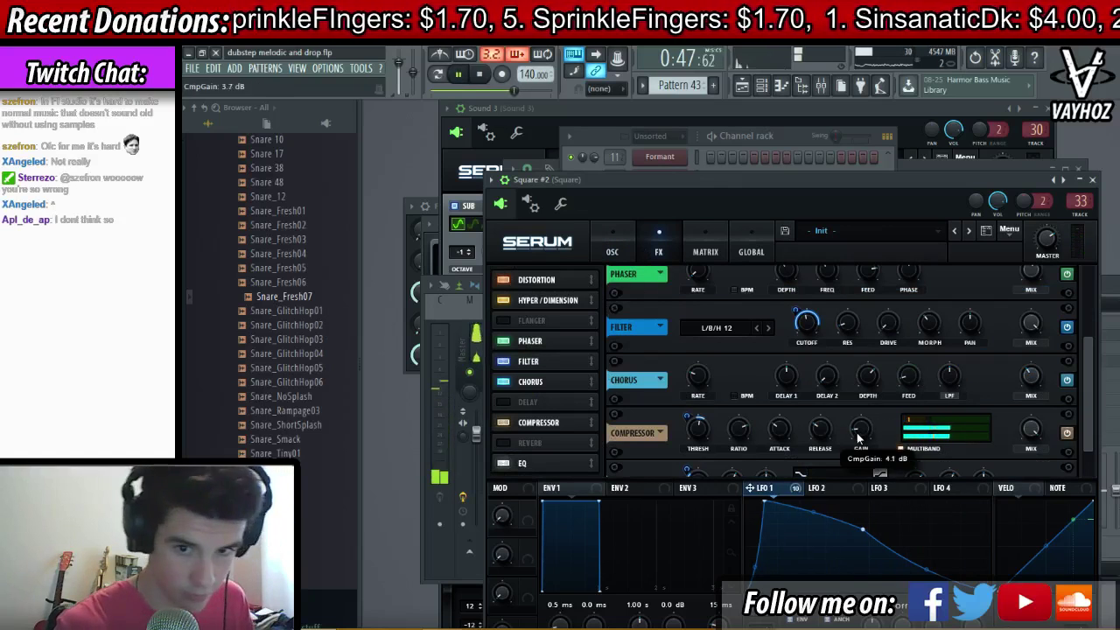
key("Escape")
- Boost band 5 by about 7.6 dB at 20000 Hz in the Square mixer track's Fruity parametric EQ 2
key("F9")
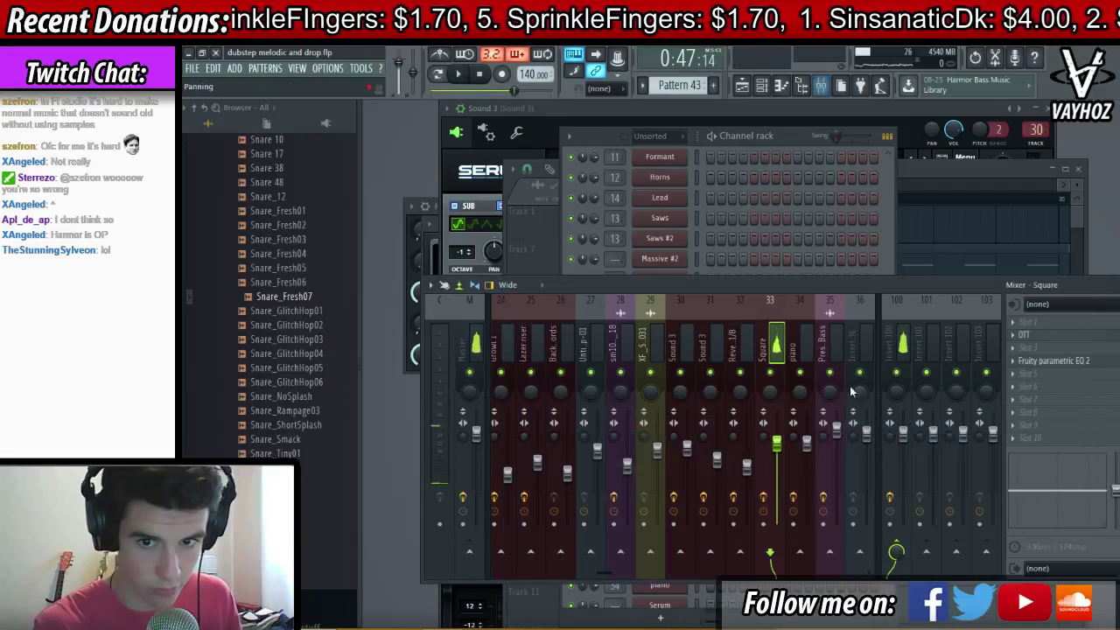
key("space")
left_click(1021, 371)
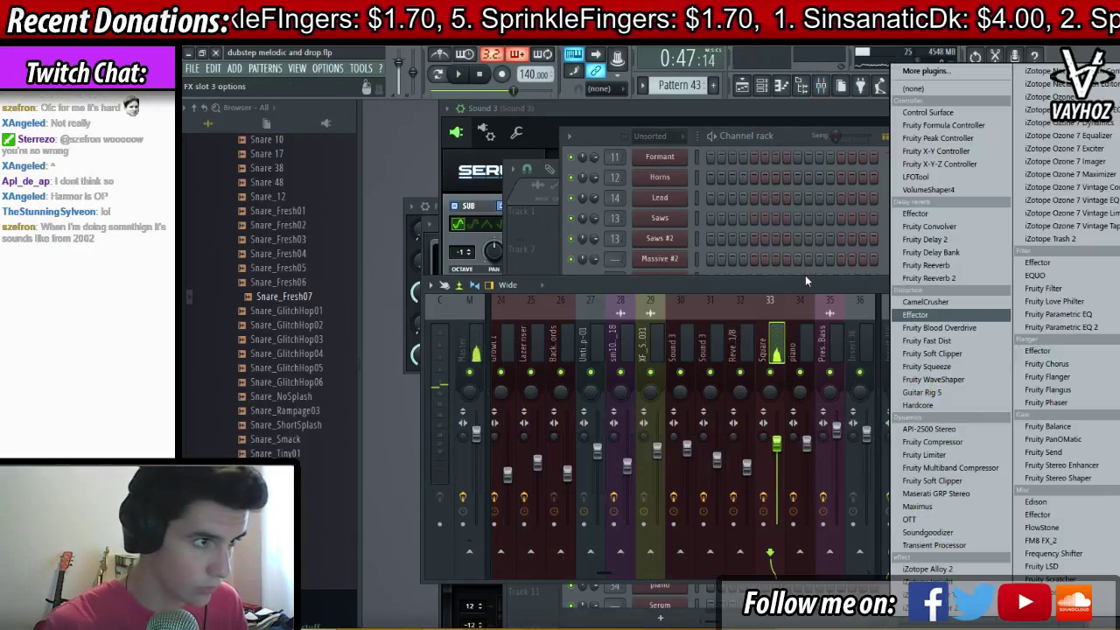
left_click(1043, 362)
key("space")
left_click(1091, 368)
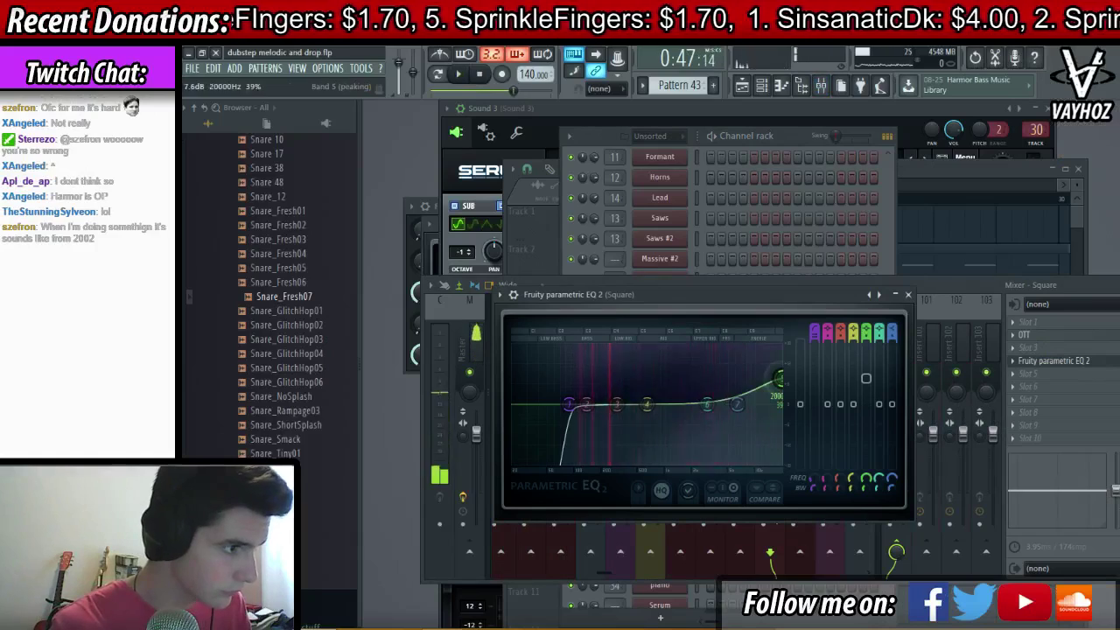
- Reactivate all the playlist tracks and play the drop from around bar 26 to hear Pattern 43 in context
key("F5")
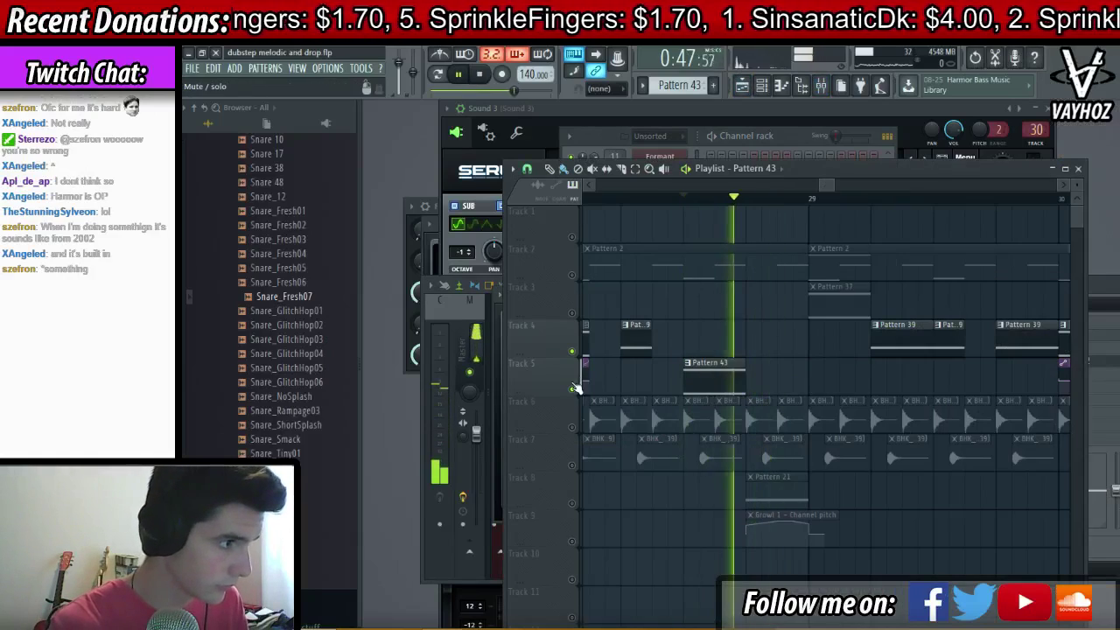
scroll(759, 203, "down", 4)
left_click_drag(796, 187, 758, 196)
left_click(786, 200)
scroll(789, 201, "up", 2)
scroll(813, 221, "right", 2)
left_click(962, 382)
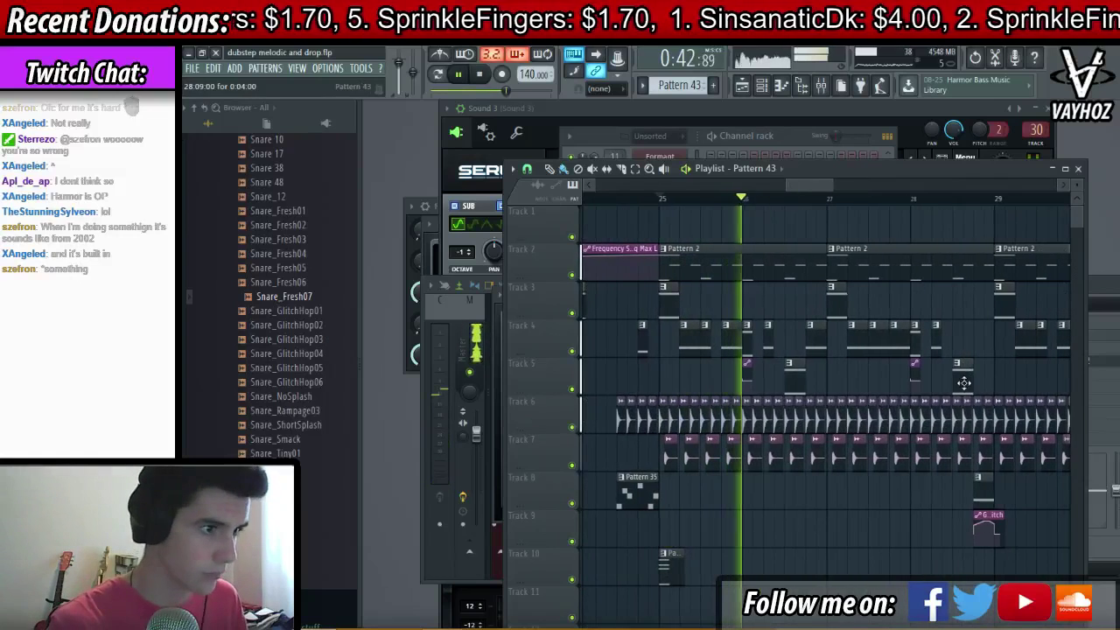
right_click(798, 382)
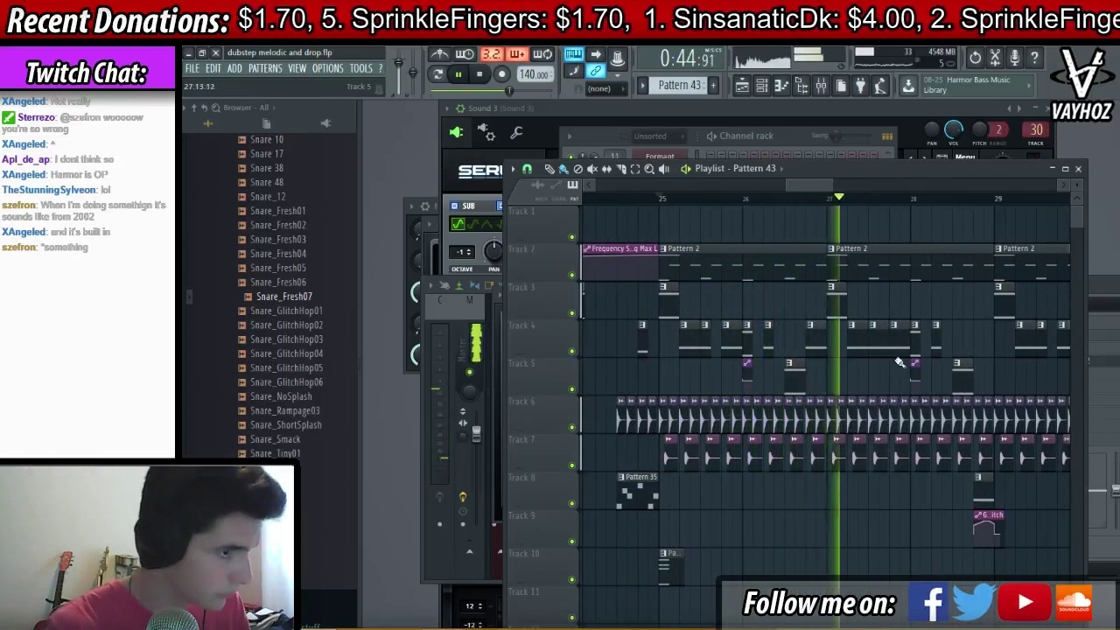
- Set the Square mixer track's level to -1.4 dB and check the Reverby thing 1/8 track's level
key("F9")
left_click_drag(782, 457, 777, 444)
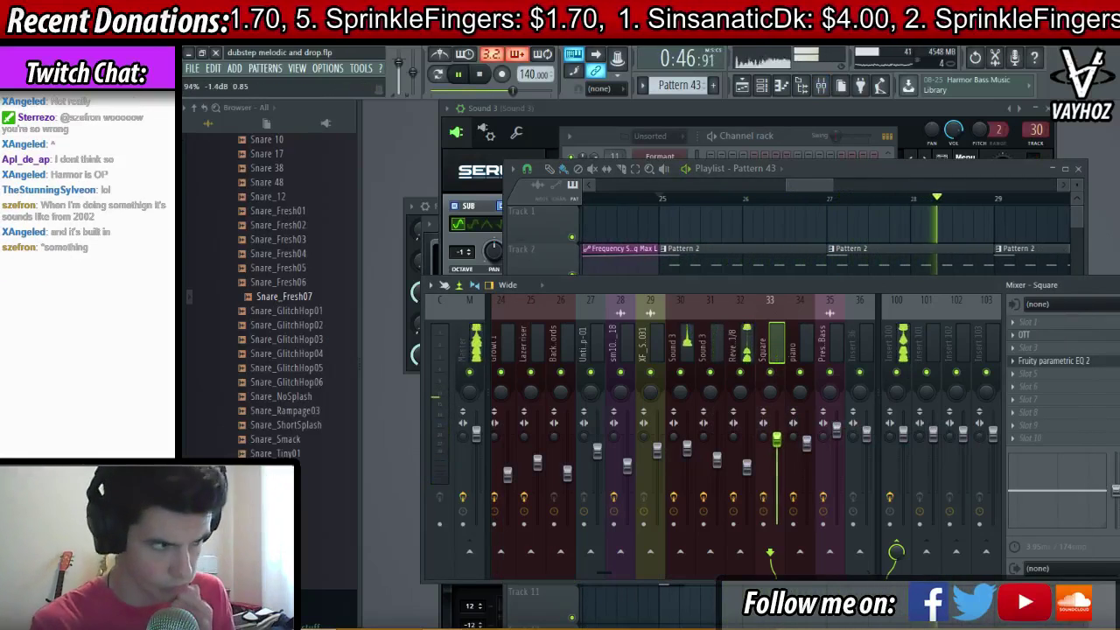
left_click(747, 467)
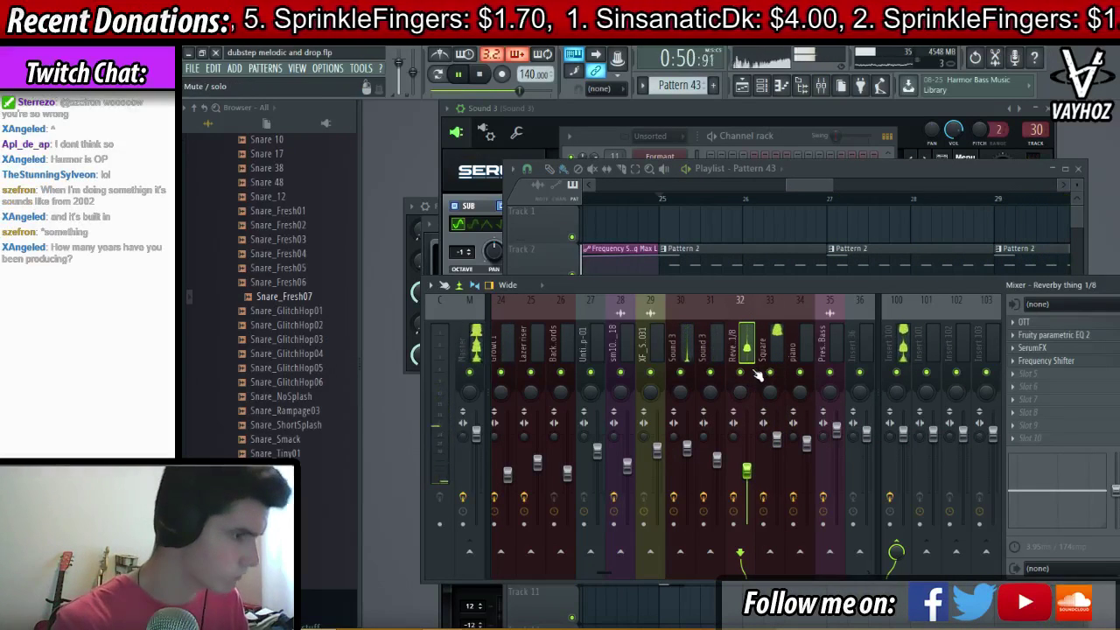
left_click(775, 352)
left_click(870, 257)
- Audition the rest of the drop in the playlist and place the playhead just before bar 33
scroll(854, 236, "down", 1)
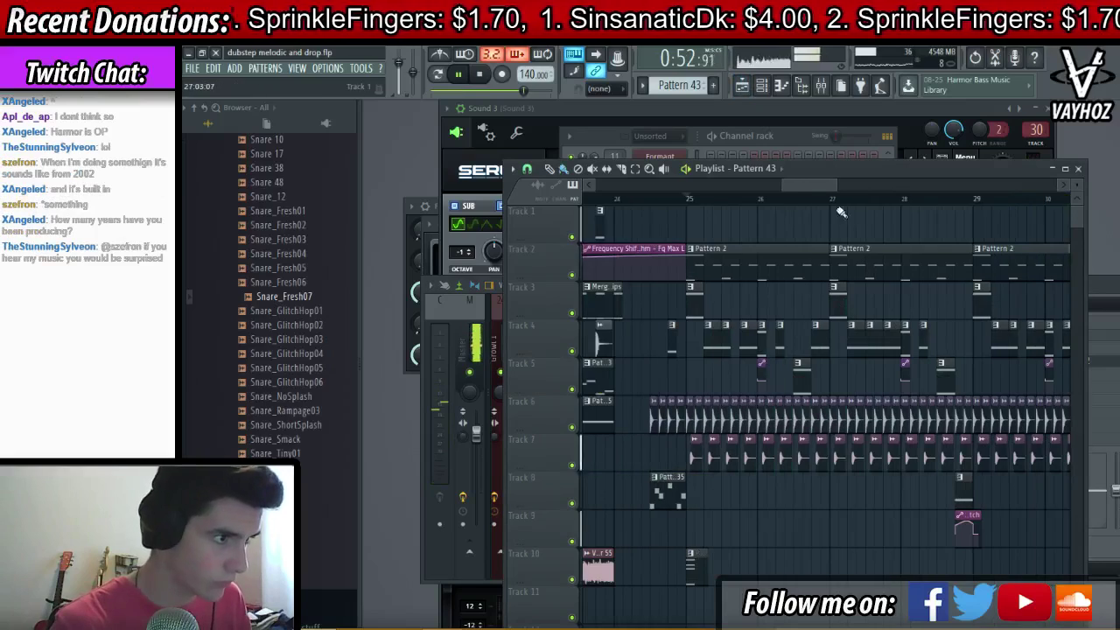
left_click(797, 200)
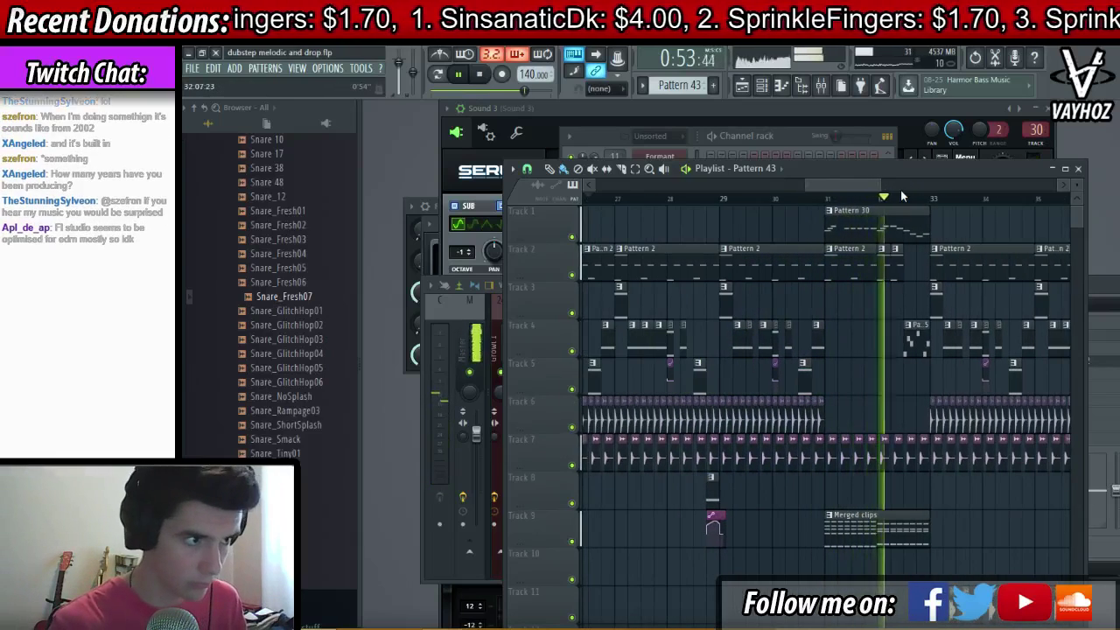
scroll(872, 201, "up", 2)
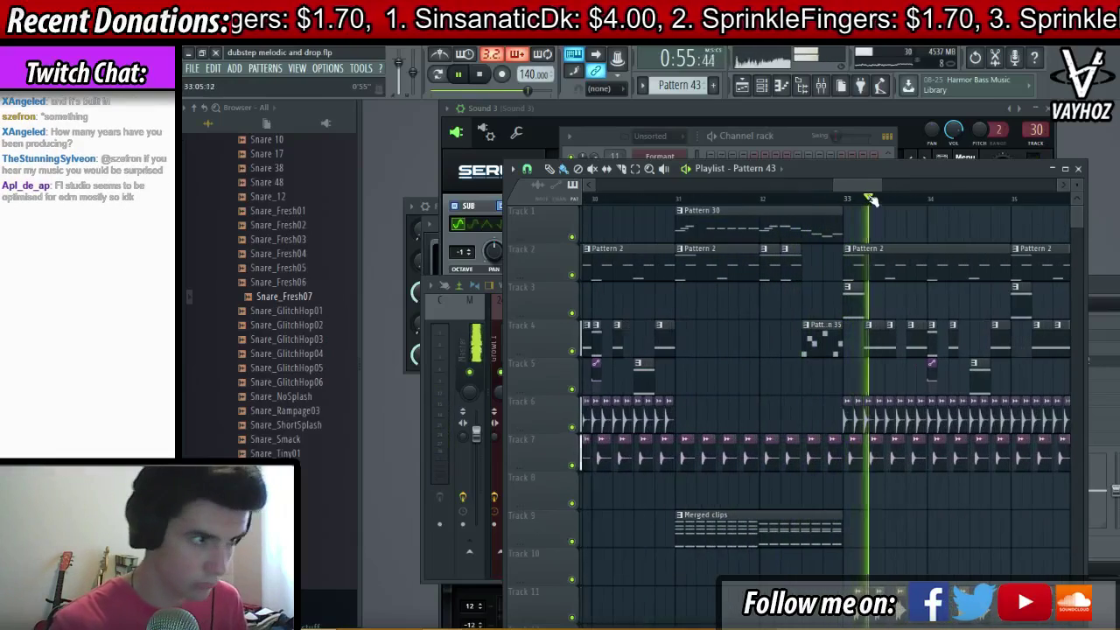
left_click(710, 199)
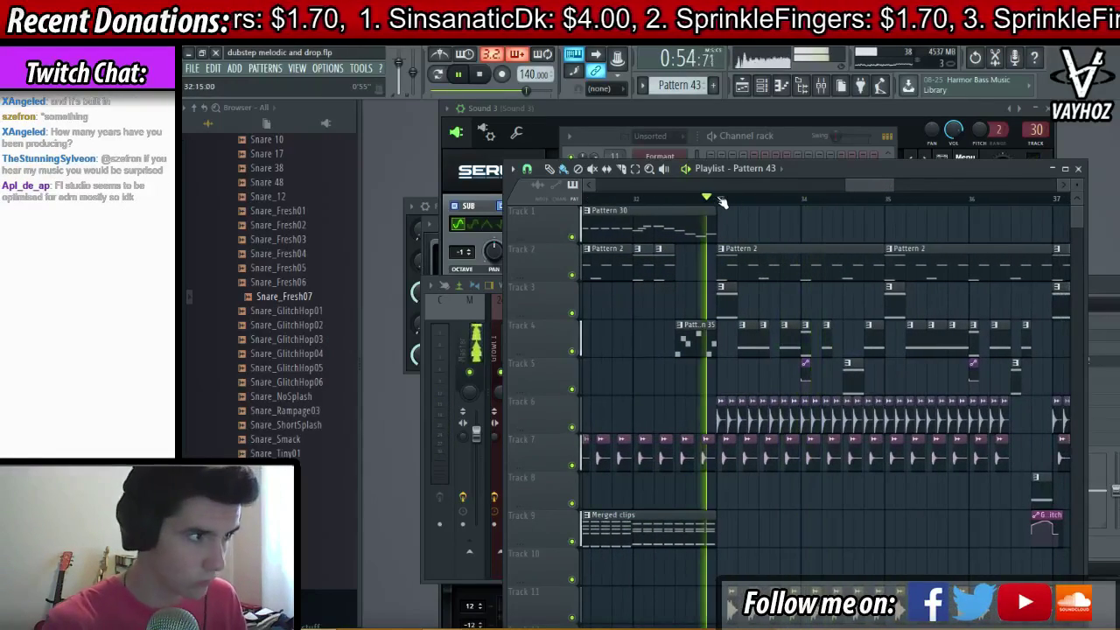
- Solo the Reverby thing 1/8 mixer track and play it from just before bar 33
key("space")
key("F9")
left_click(733, 348)
key("space")
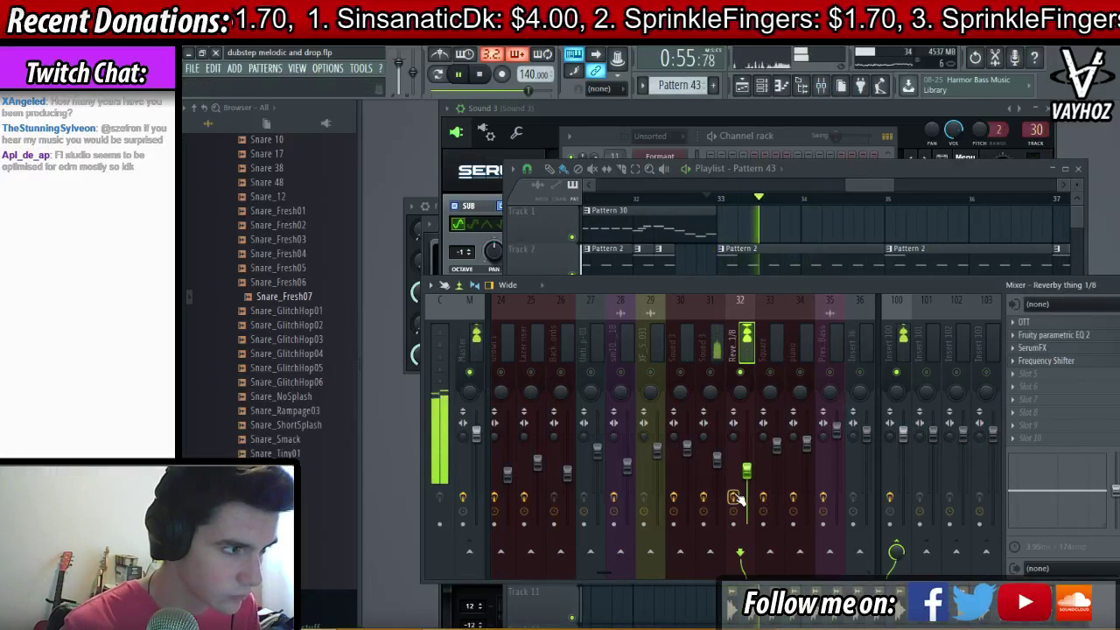
- Remove Frequency Shifter from the Reverby thing 1/8 effects and add Vocodex in the first slot
key("space")
left_click(1014, 361)
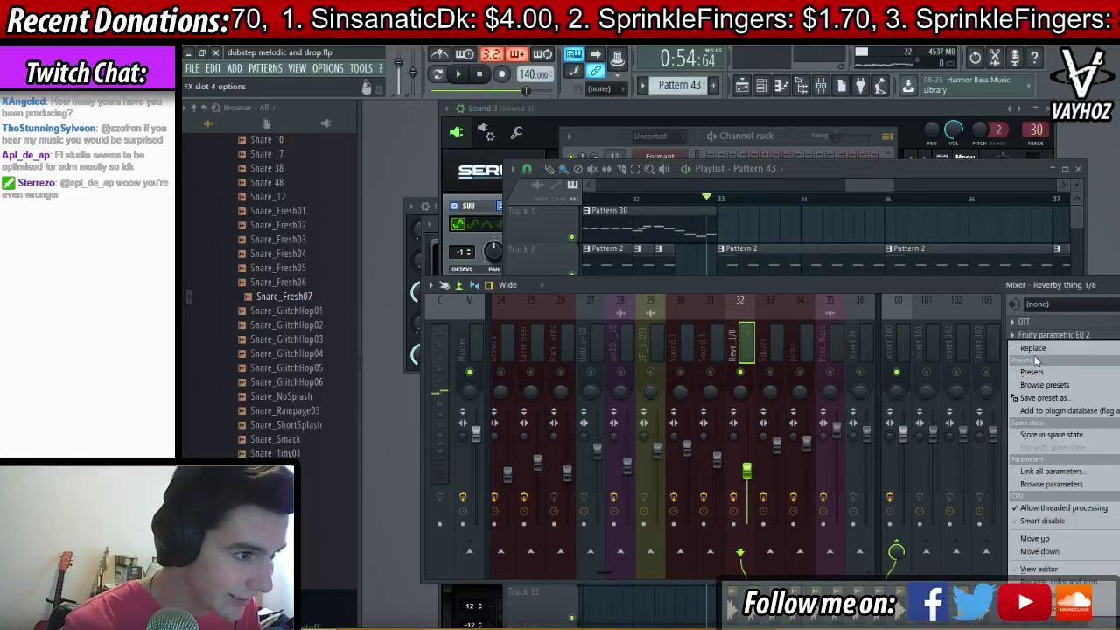
mouse_move(1039, 347)
left_click(962, 92)
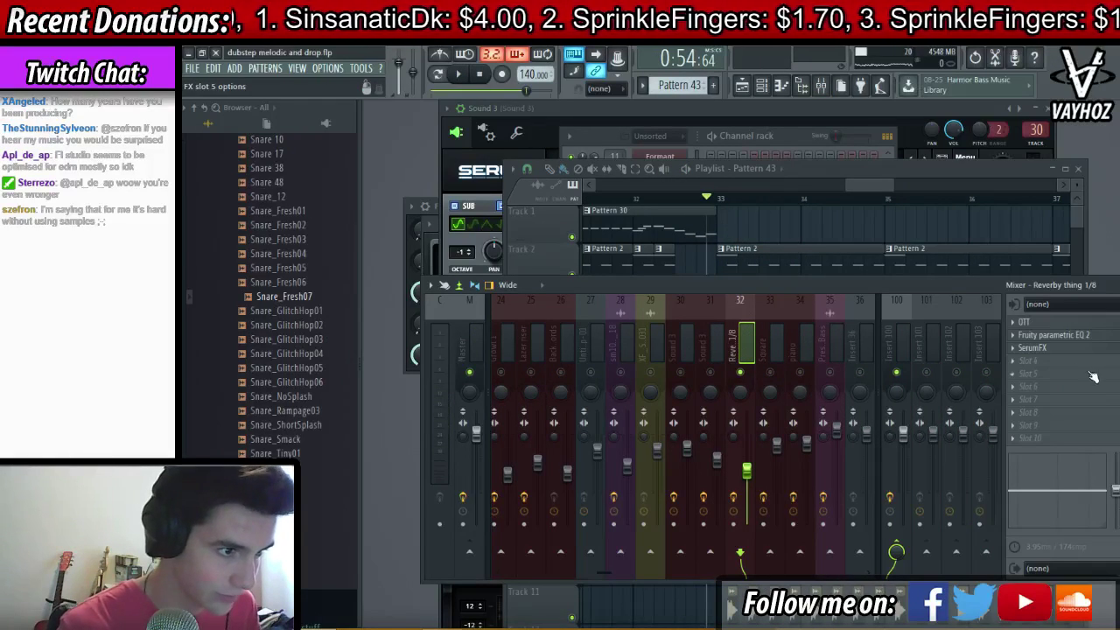
left_click(1079, 336)
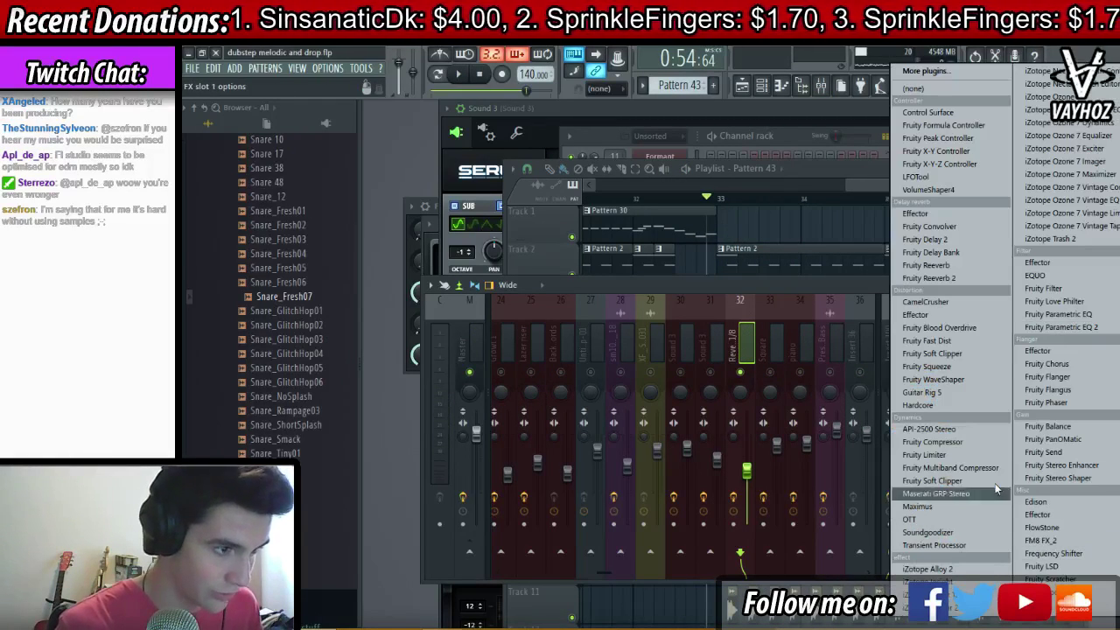
left_click(1113, 263)
- Turn off Vocodex's draft mode, raise its soundgoodizing level and bandwidth, and audition 31 bands with a -1200 cents shift
key("space")
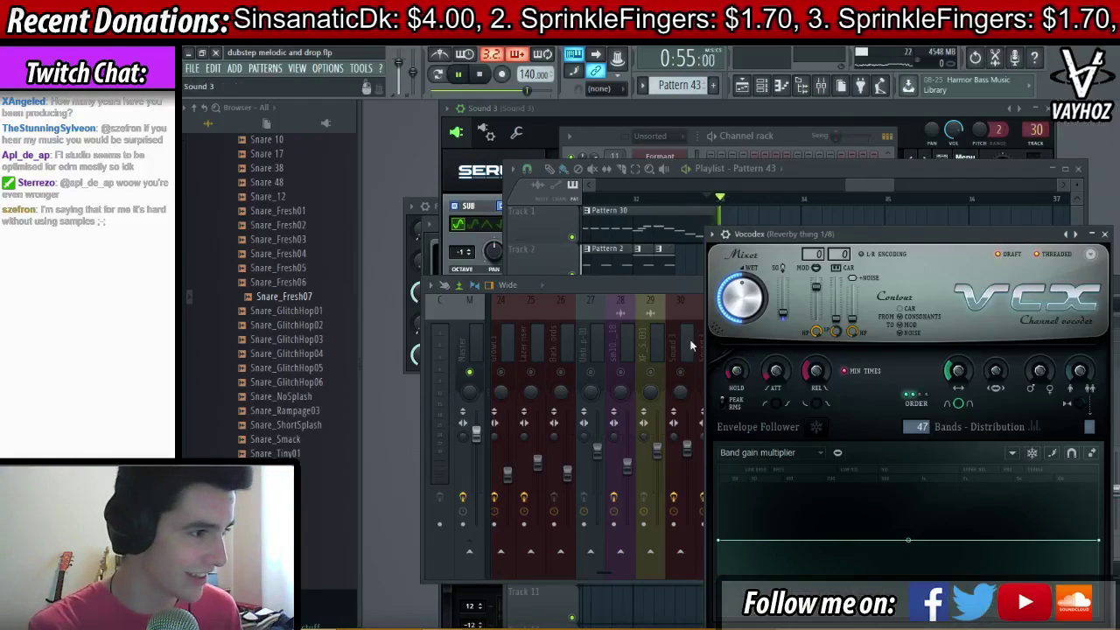
key("space")
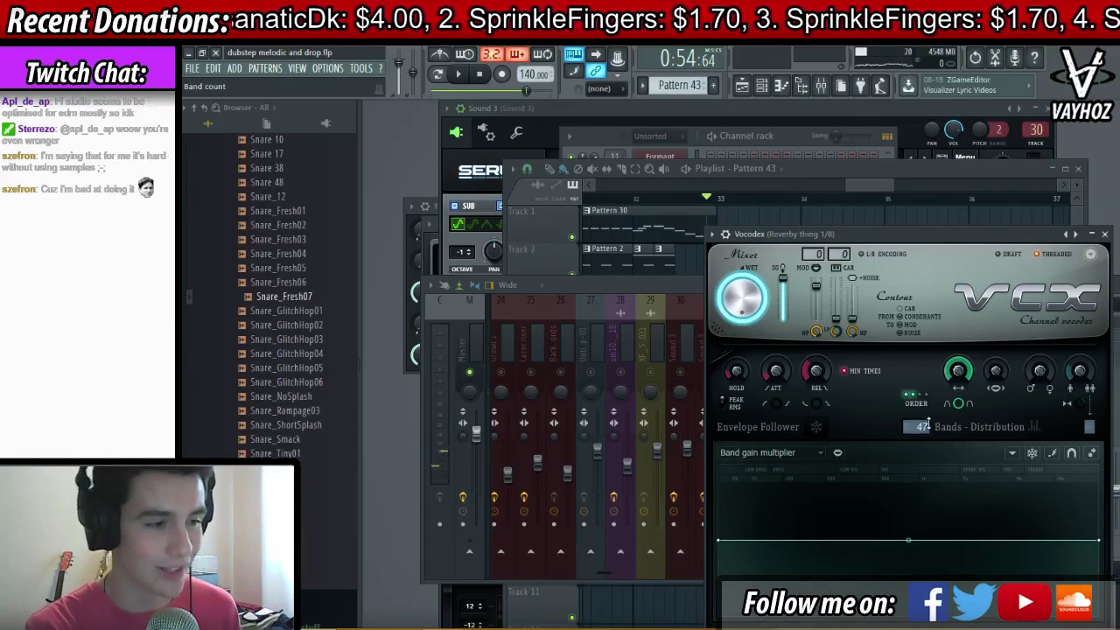
key("space")
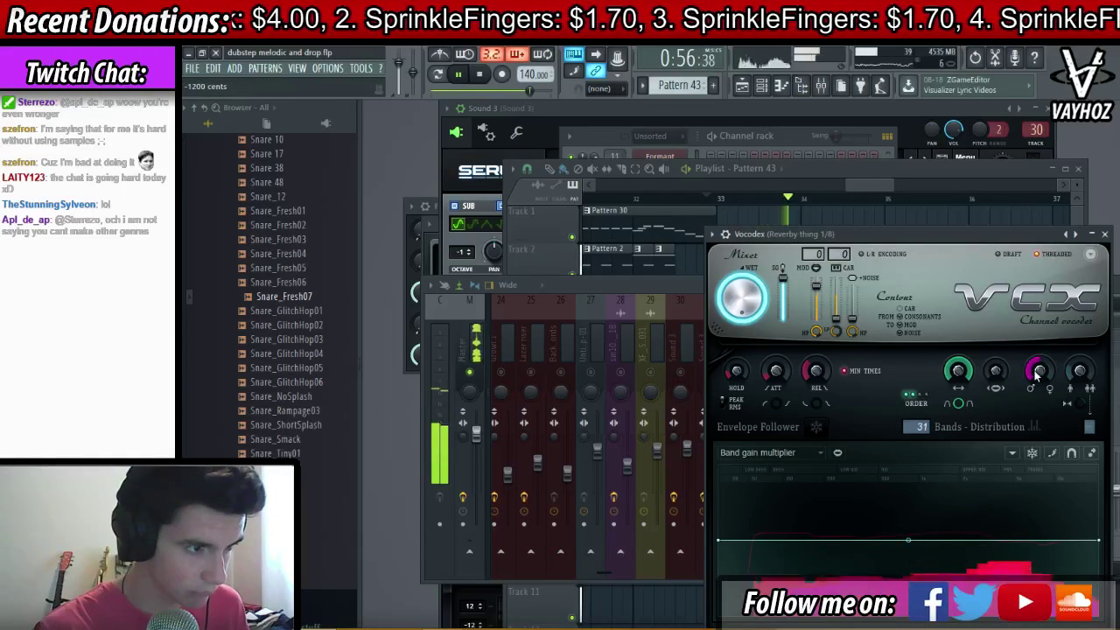
key("space")
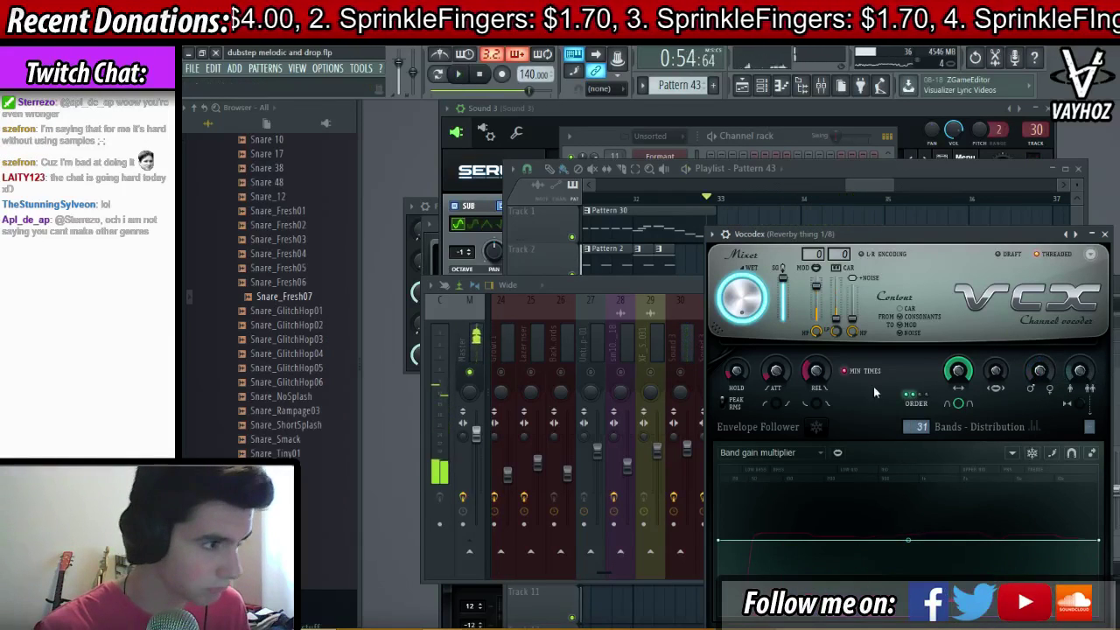
- Try Vocodex with 5, 13 and 25 bands during playback, and set the band count to 26
left_click_drag(916, 426, 916, 426)
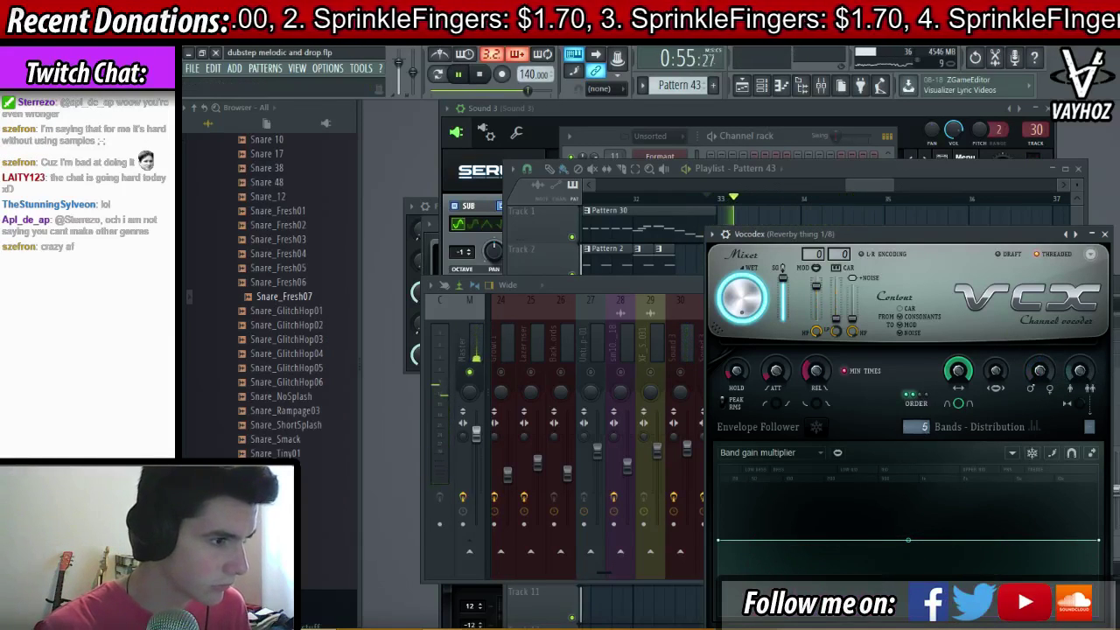
key("space")
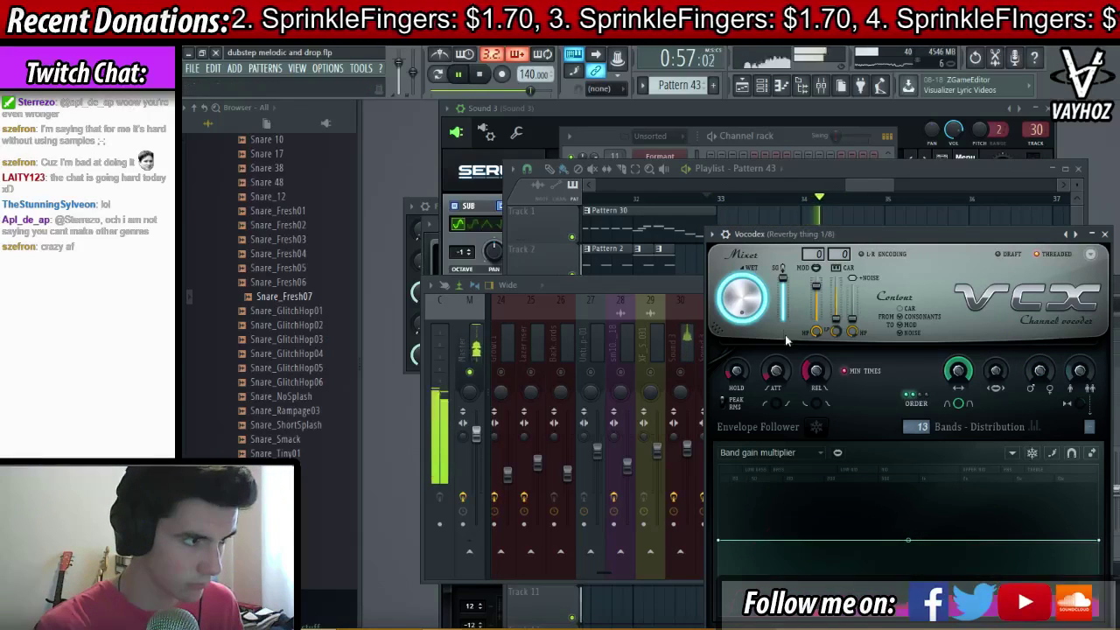
key("space")
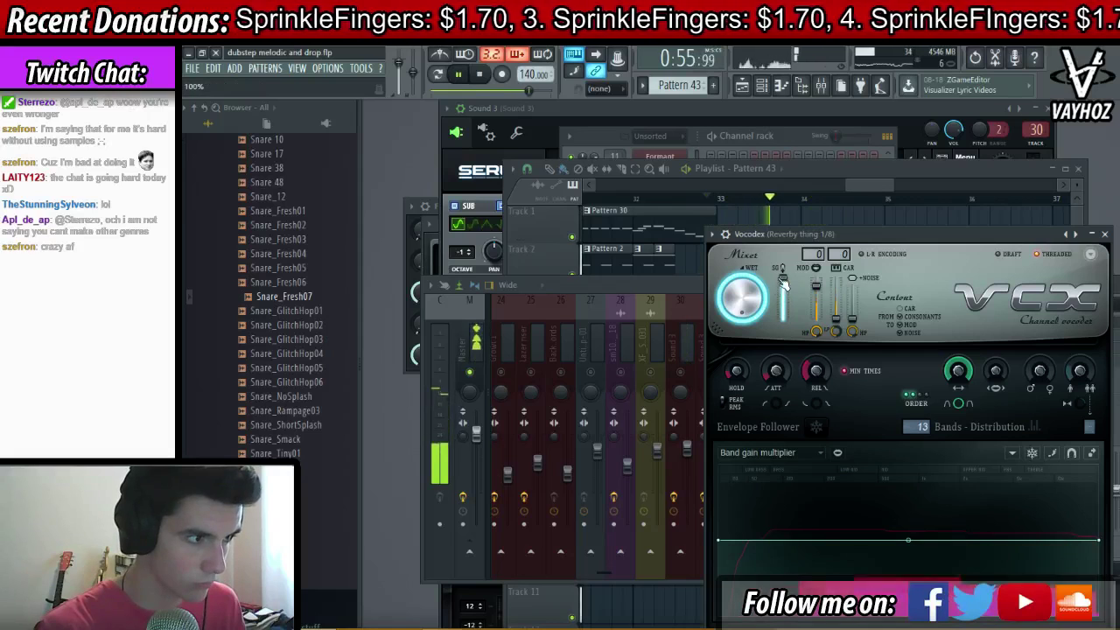
key("space")
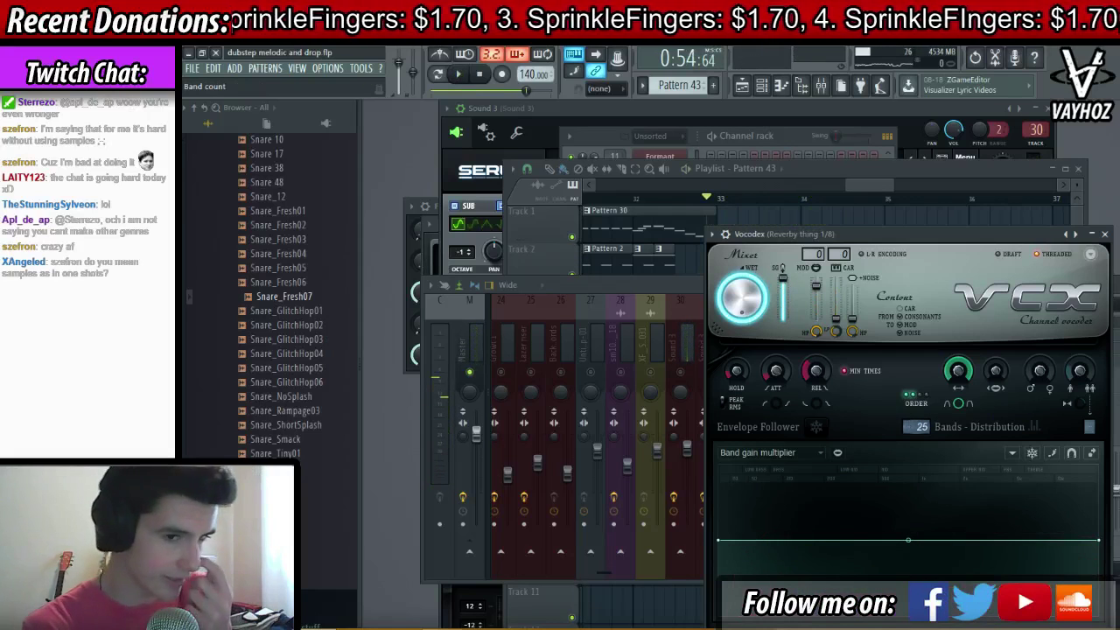
scroll(910, 426, "up", 1)
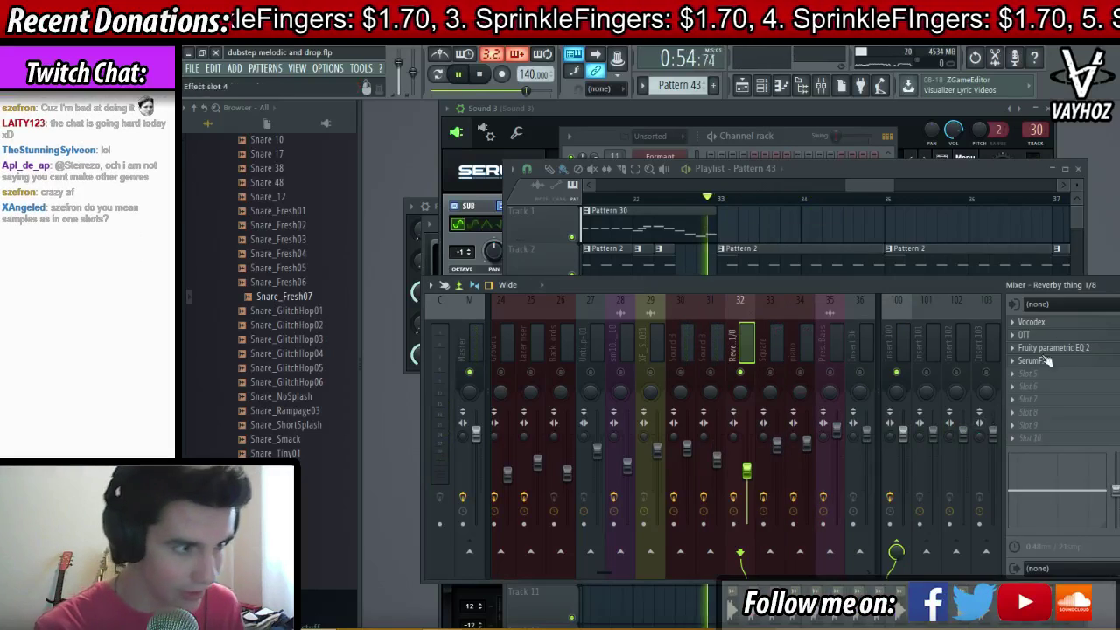
key("space")
key("space")
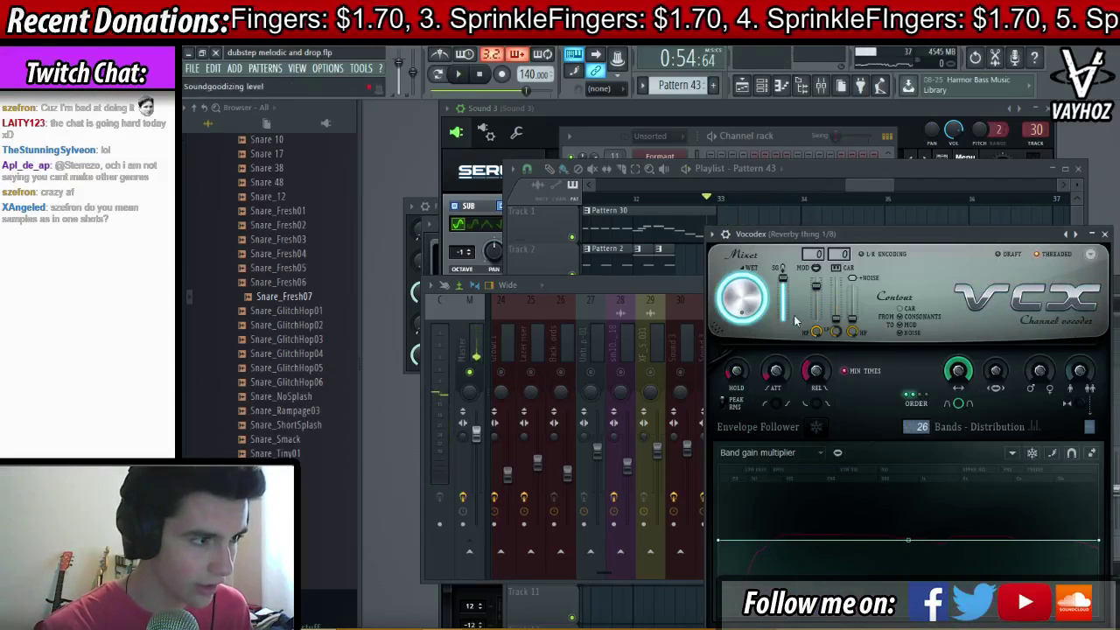
- Move Fruity parametric EQ 2 above OTT in the Reverby thing 1/8 effect chain
left_click(1104, 233)
left_click(1032, 322)
left_click(665, 285)
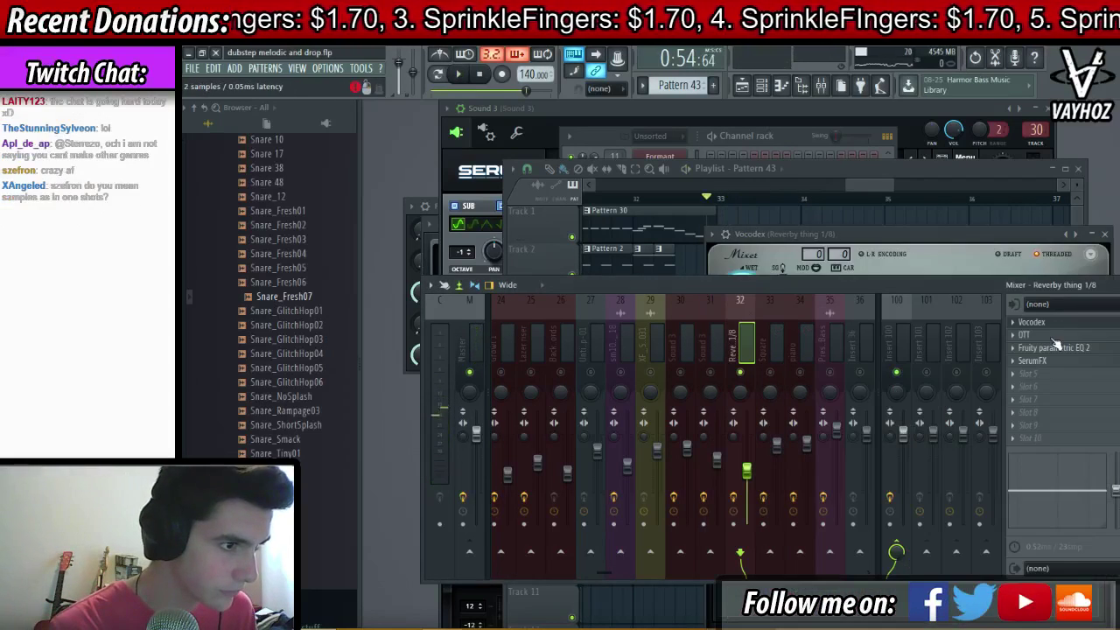
left_click(1015, 340)
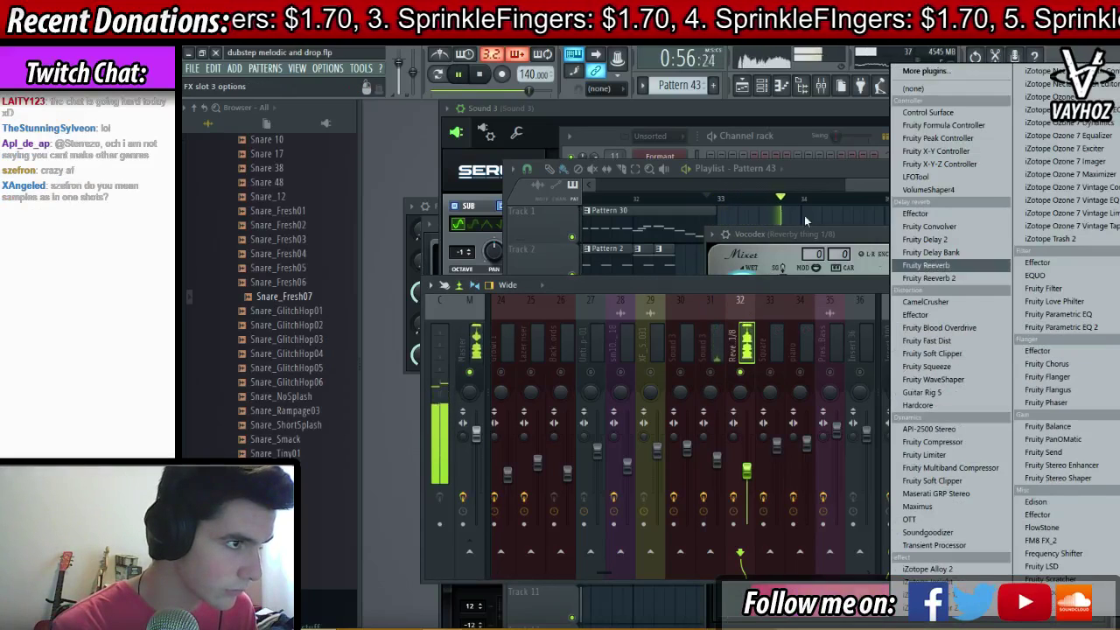
left_click(845, 283)
- Open the Reverby thing 1/8 Serum instrument from the channel rack and audition the sound
key("F6")
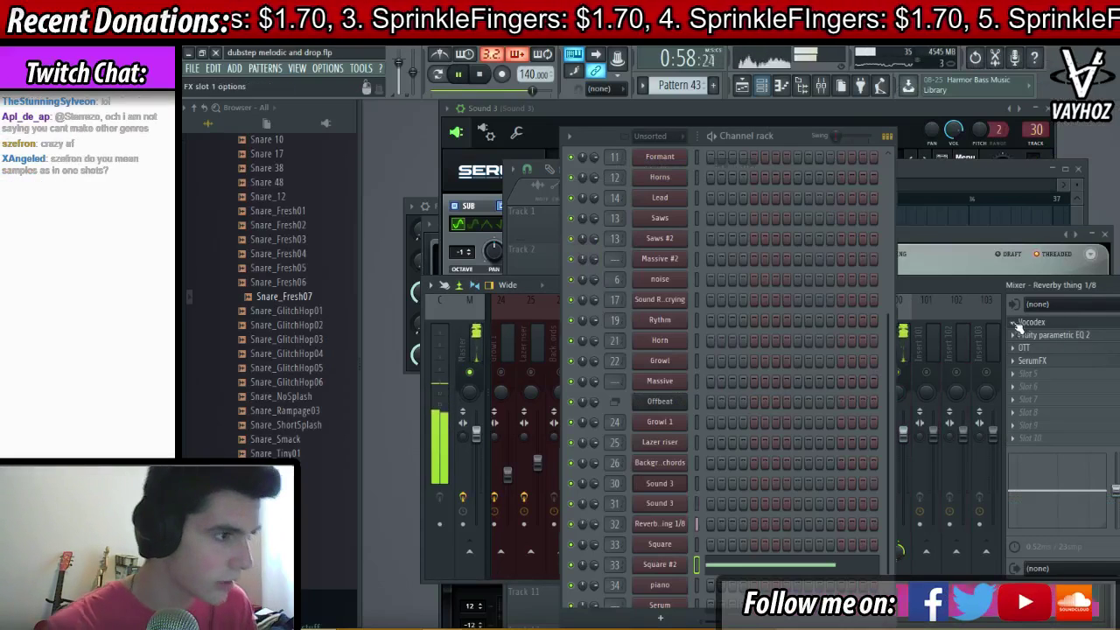
key("space")
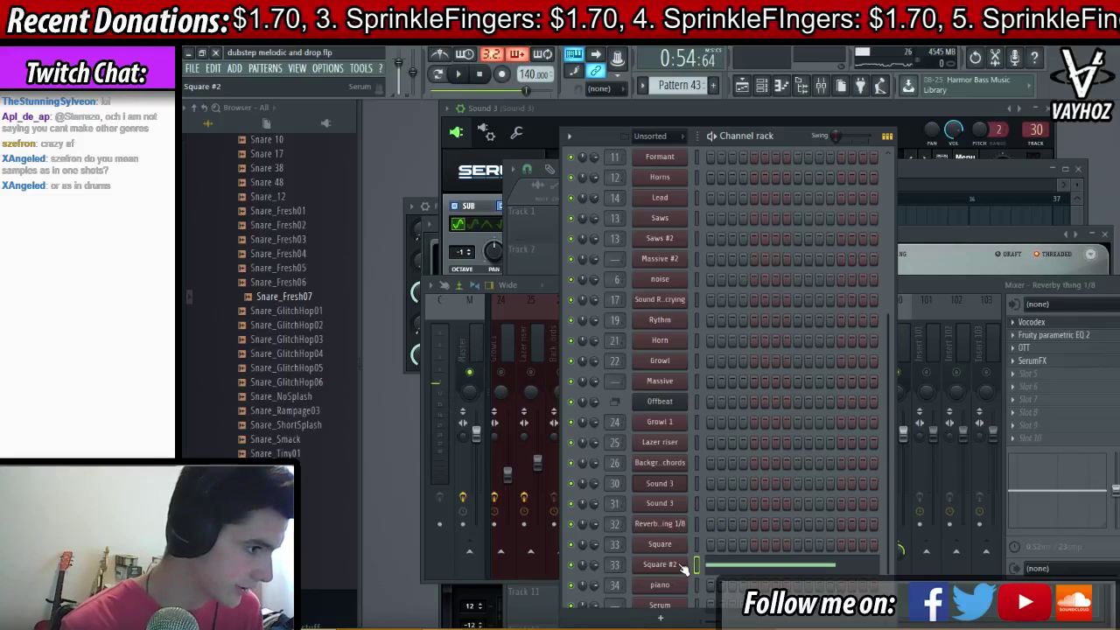
left_click(669, 523)
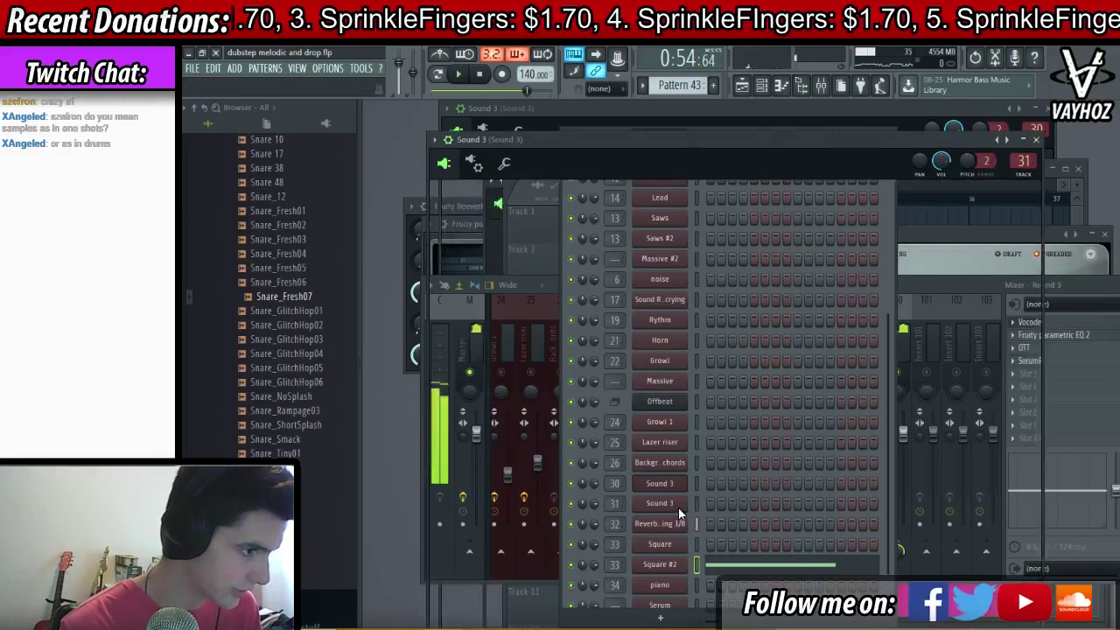
key("space")
key("v")
left_click_drag(792, 546, 794, 545)
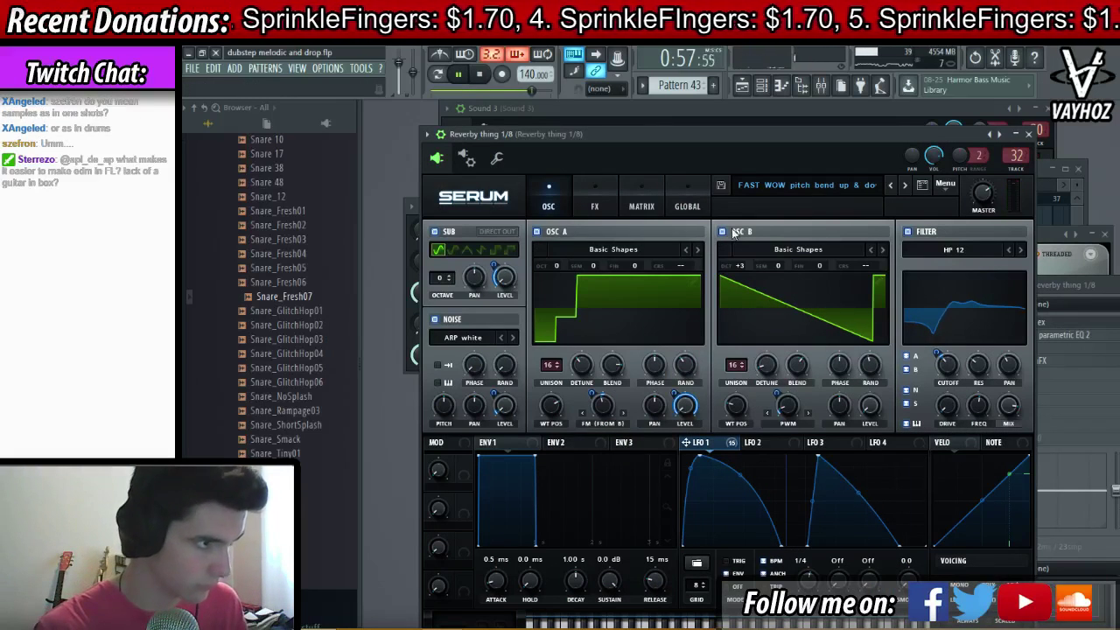
- In the Reverby thing 1/8 SerumFX, set the delay filter to about 964 with a 0.8 width and adjust the delay mix
key("F9")
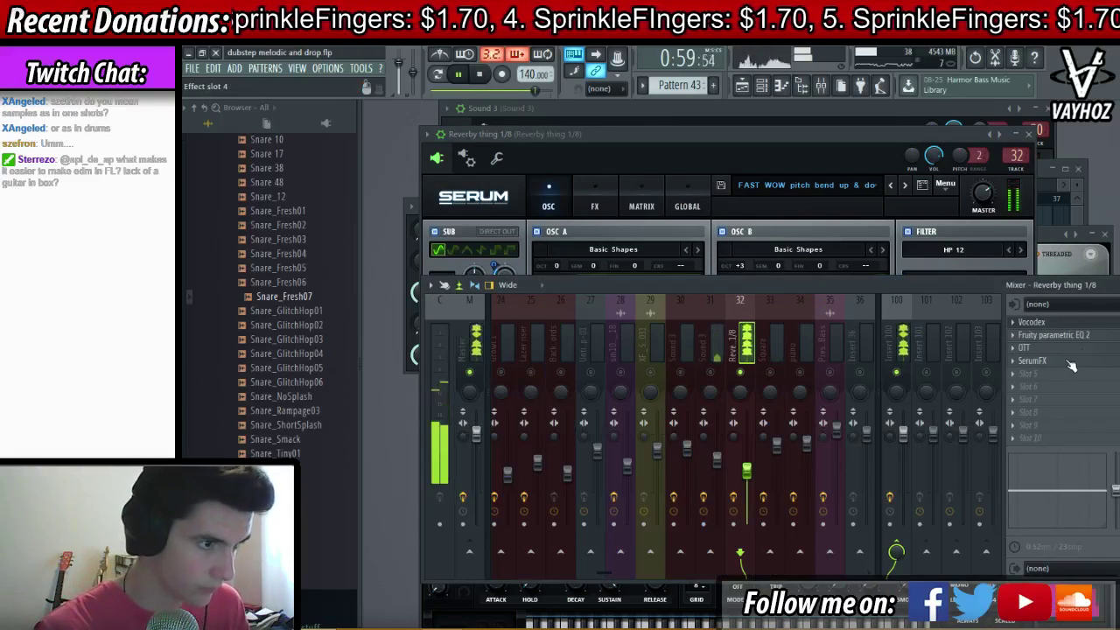
left_click(1075, 359)
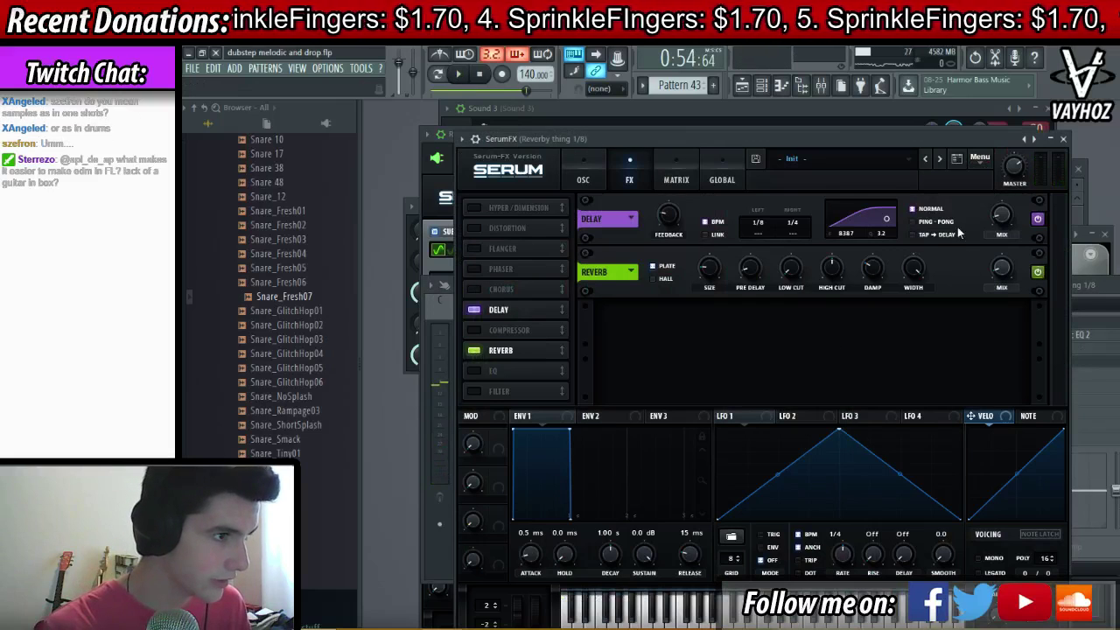
left_click_drag(889, 217, 864, 232)
key("space")
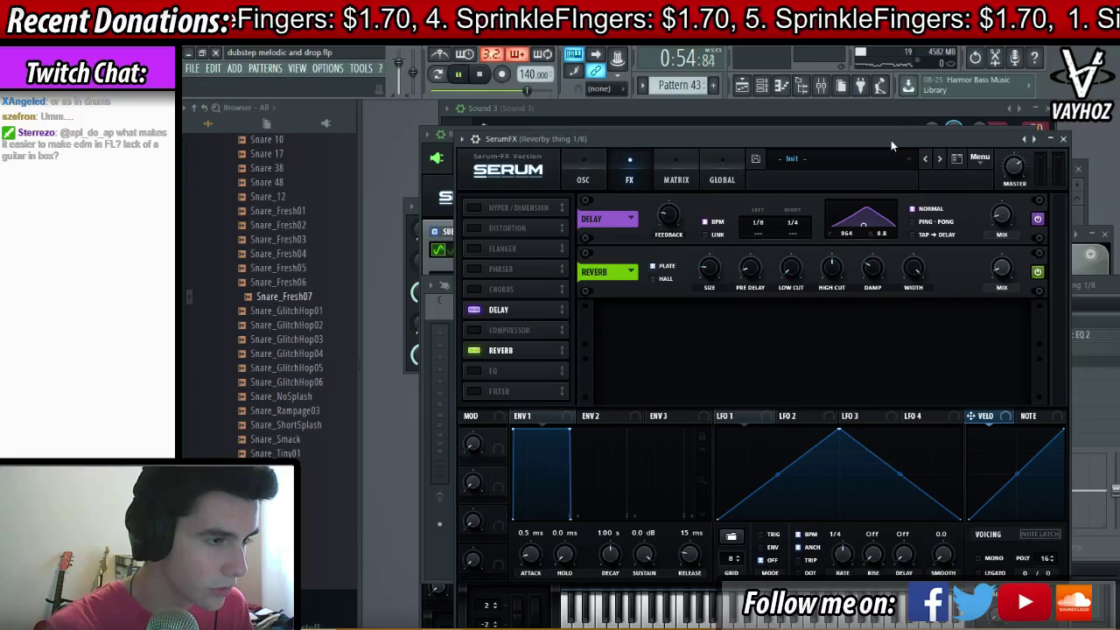
left_click_drag(999, 213, 1002, 220)
- Enable Hyper/Dimension and Chorus in SerumFX, and close the SerumFX and Vocodex windows
left_click(490, 210)
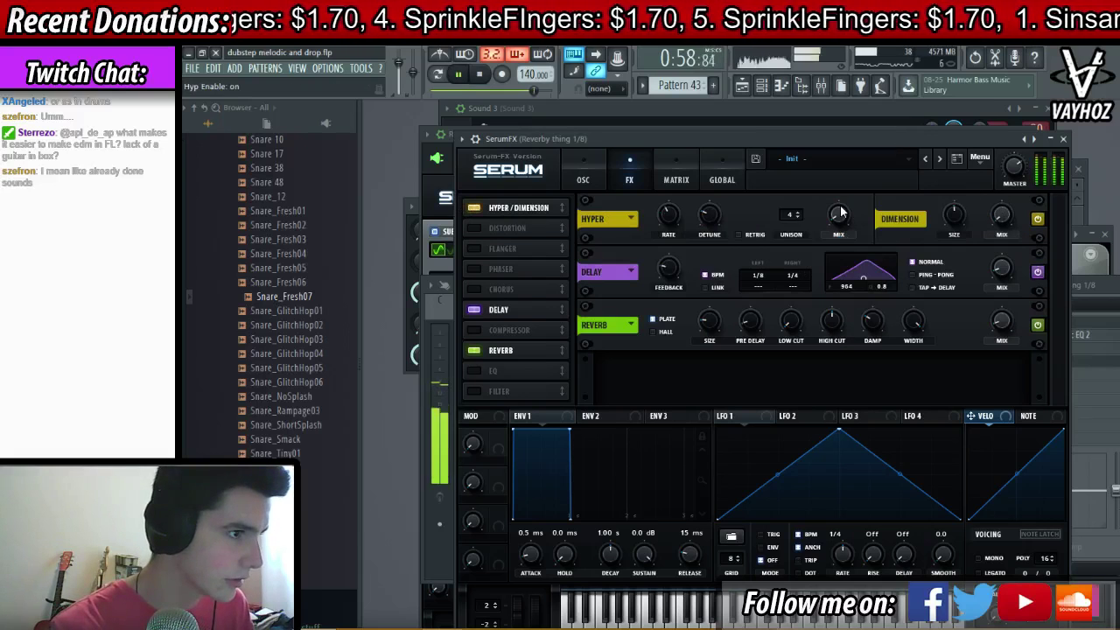
left_click(491, 289)
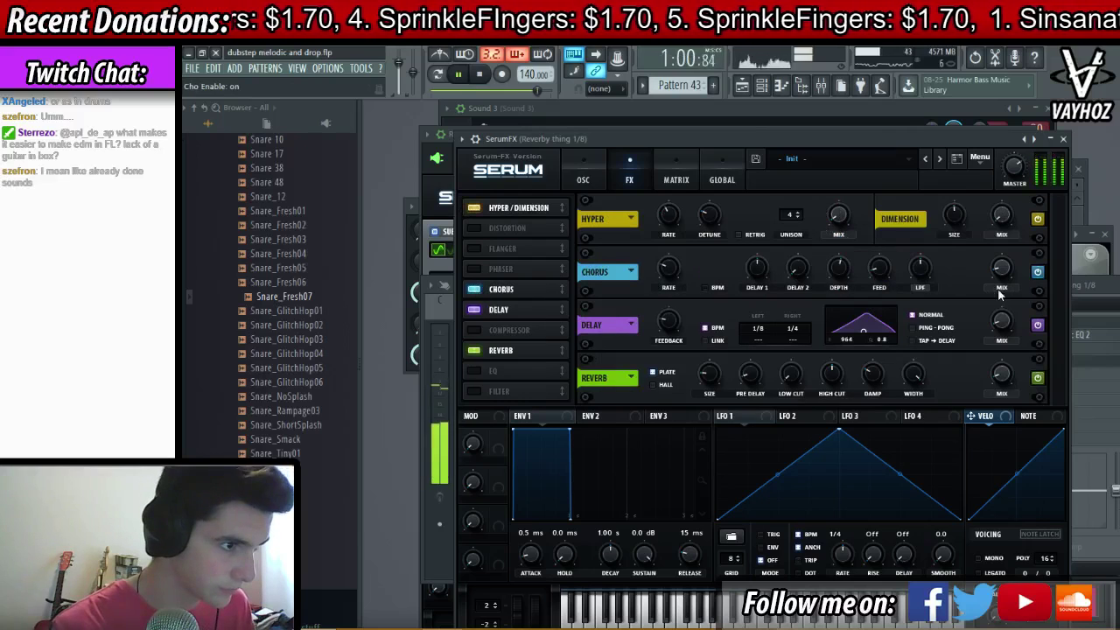
left_click(1063, 139)
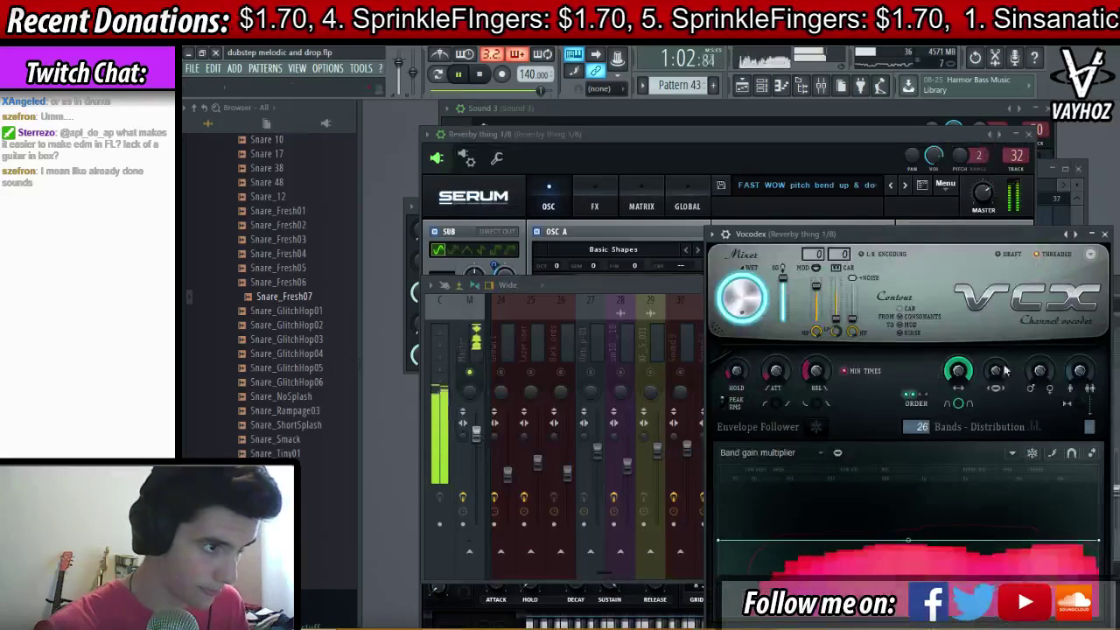
left_click(1104, 234)
- Set oscillator A's unison detune to 0.02 in Serum and audition oscillator B with 43% random phase
left_click(850, 166)
key("space")
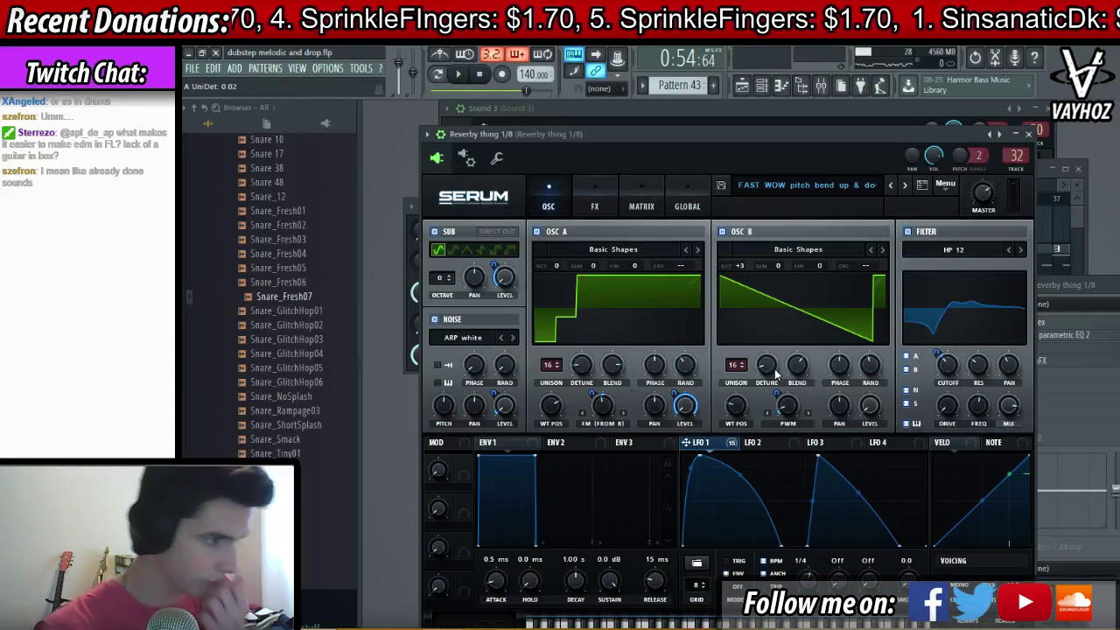
key("space")
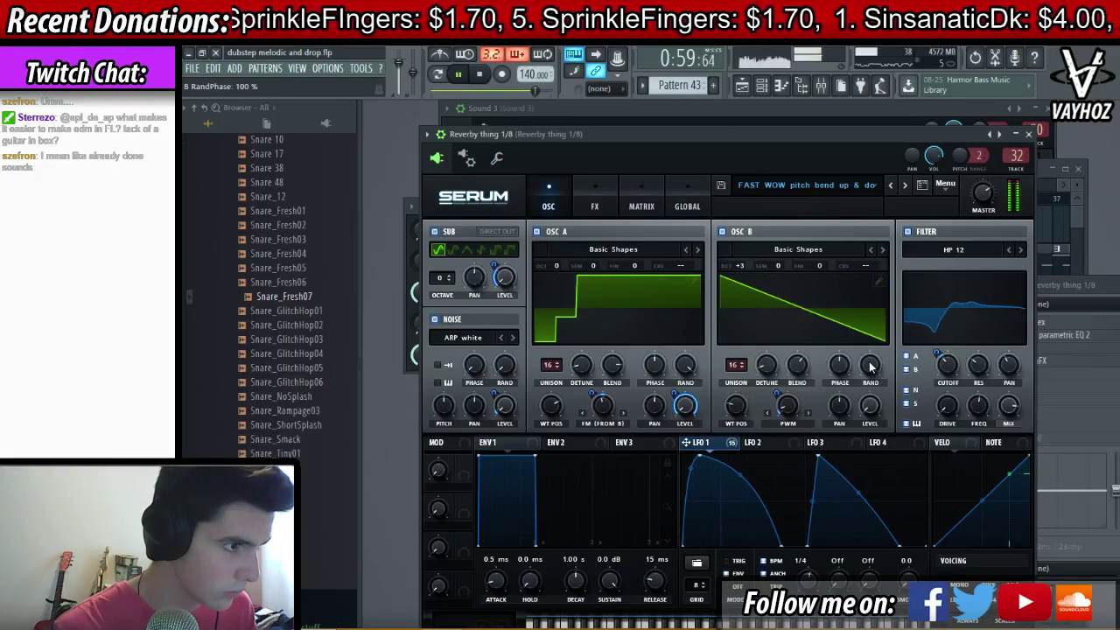
key("space")
key("space")
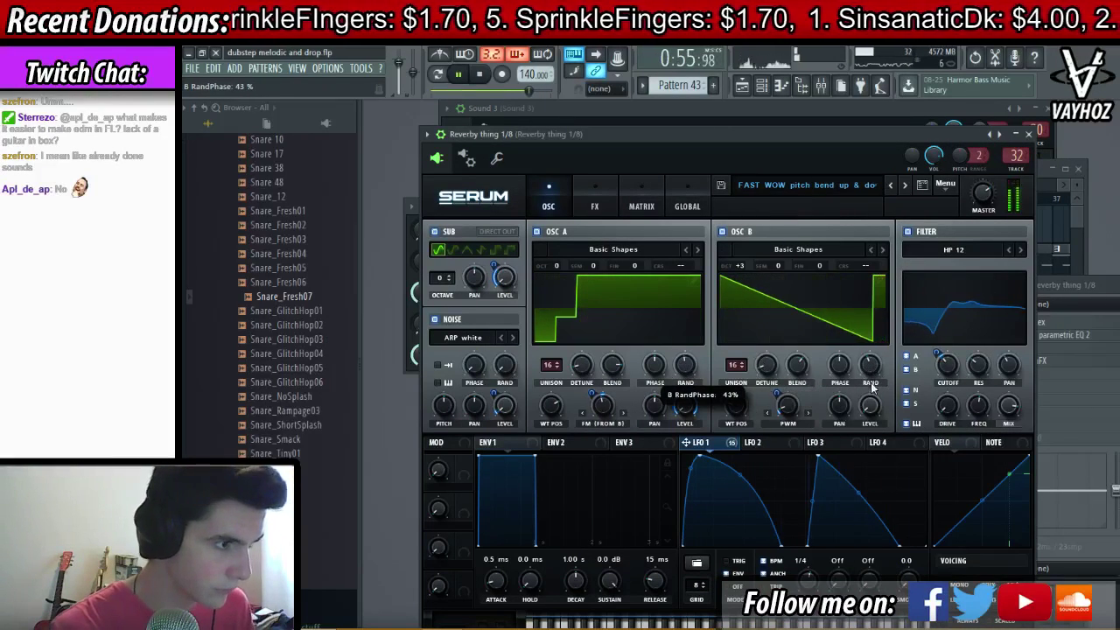
- Audition oscillator B at 84% random phase, reduce the amount, and set its phase to 240 degrees
left_click_drag(870, 372, 884, 352)
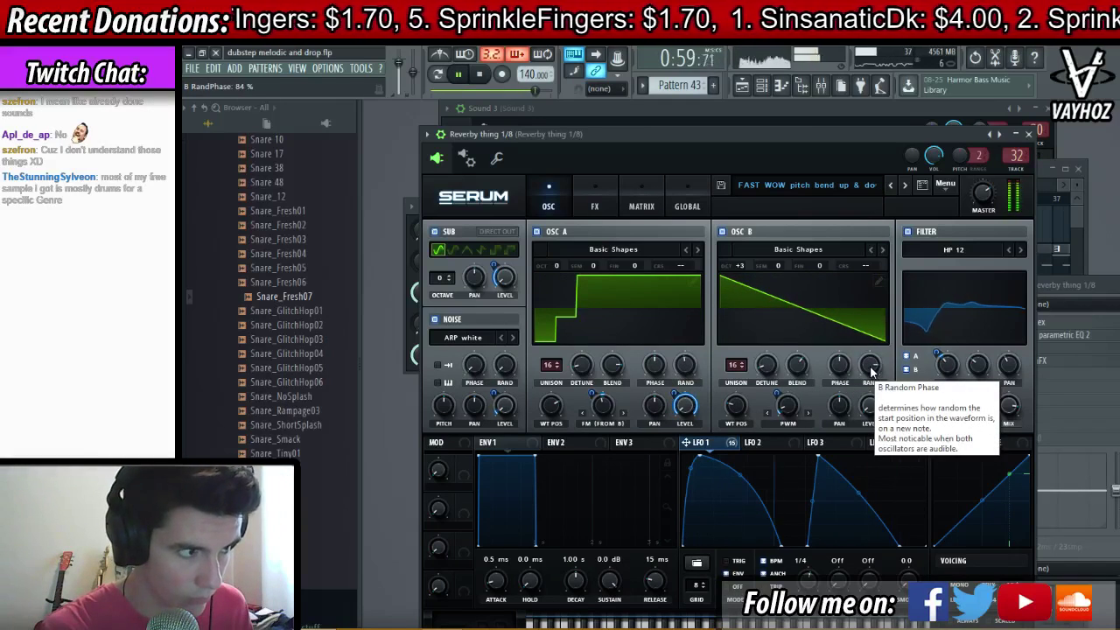
left_click_drag(870, 372, 836, 396)
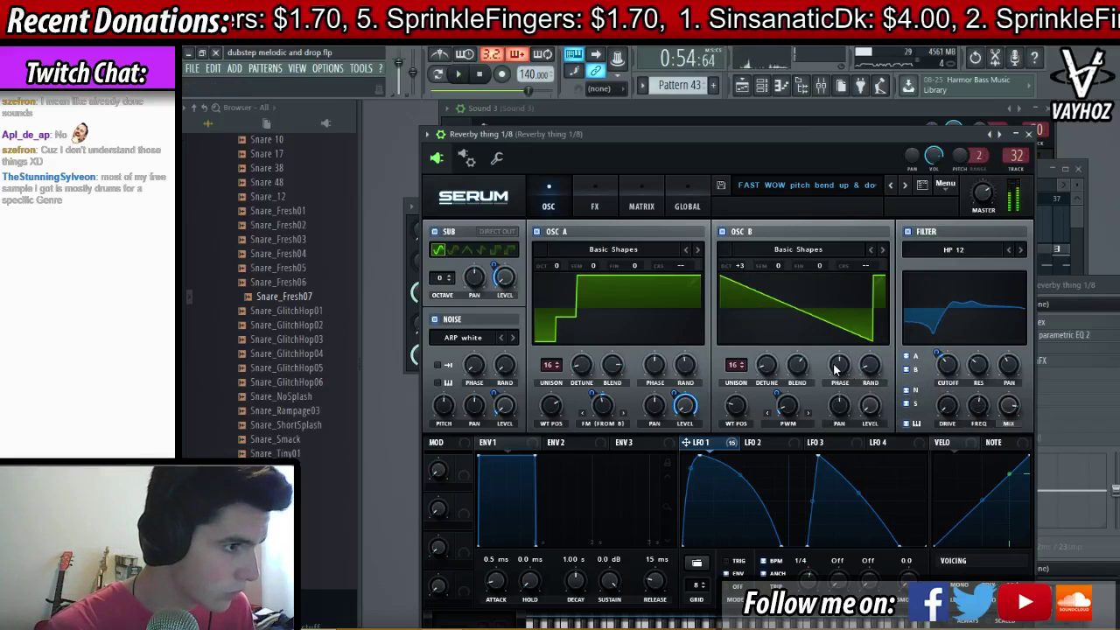
left_click_drag(836, 371, 834, 376)
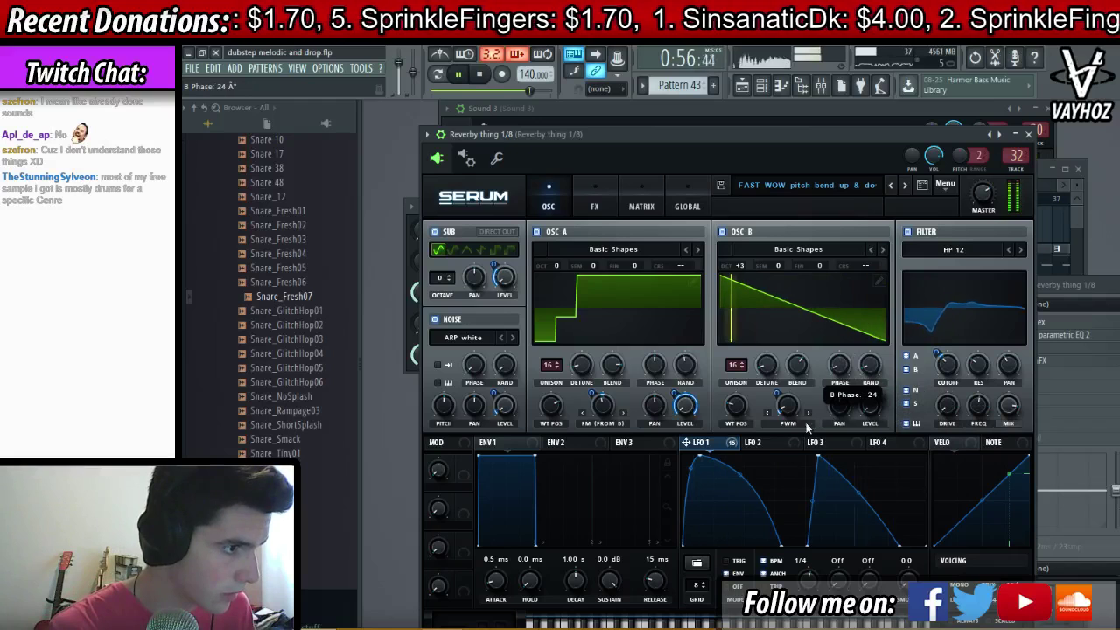
left_click_drag(807, 427, 851, 350)
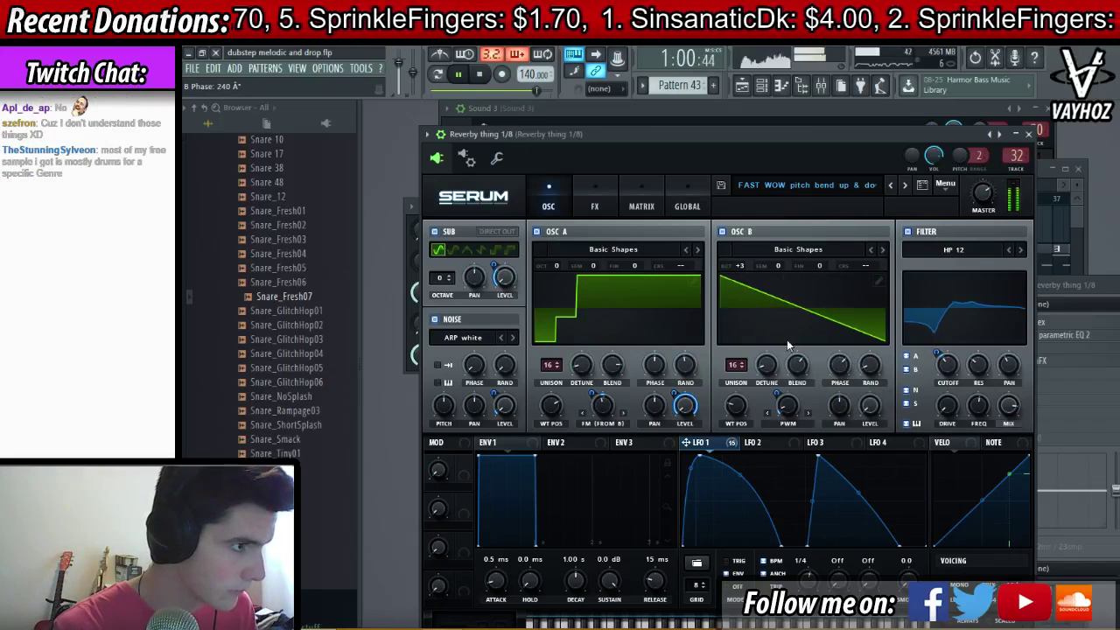
- Try modulating oscillator B's level with LFO 1
left_click_drag(778, 266, 754, 306)
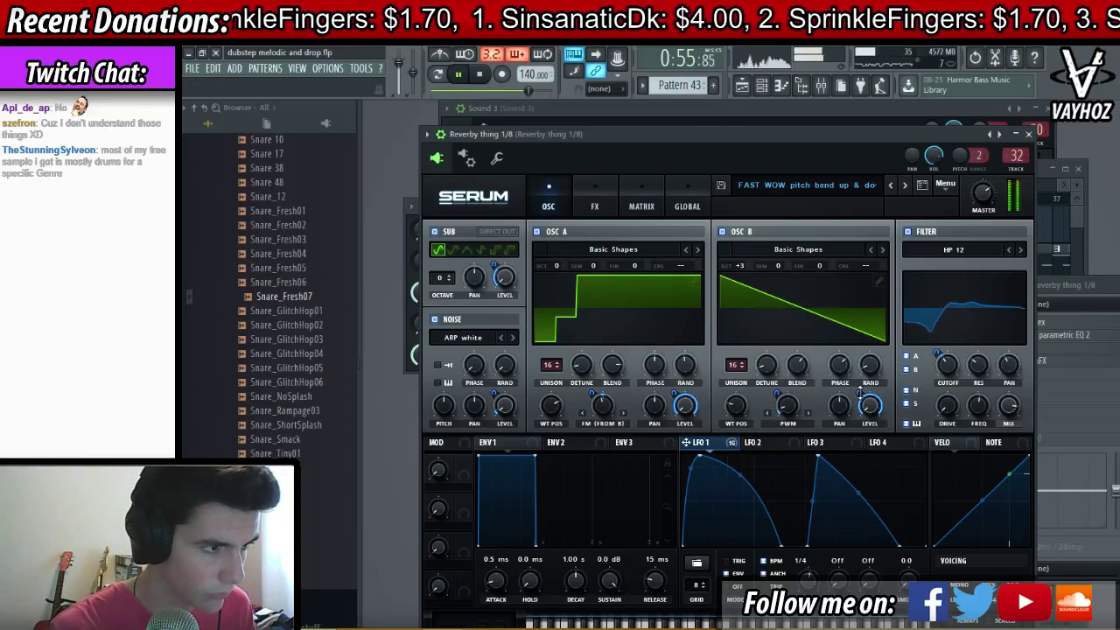
right_click(869, 404)
left_click(932, 514)
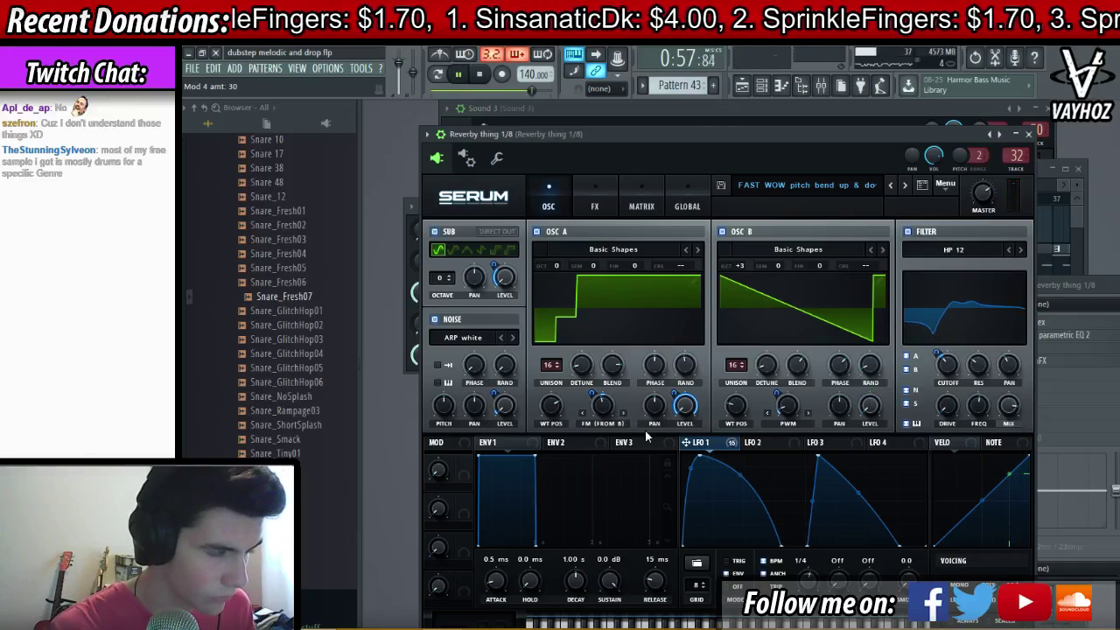
- Modulate oscillator A's wavetable position with LFO 1 at an amount of -5, and adjust its phase and random phase
key("space")
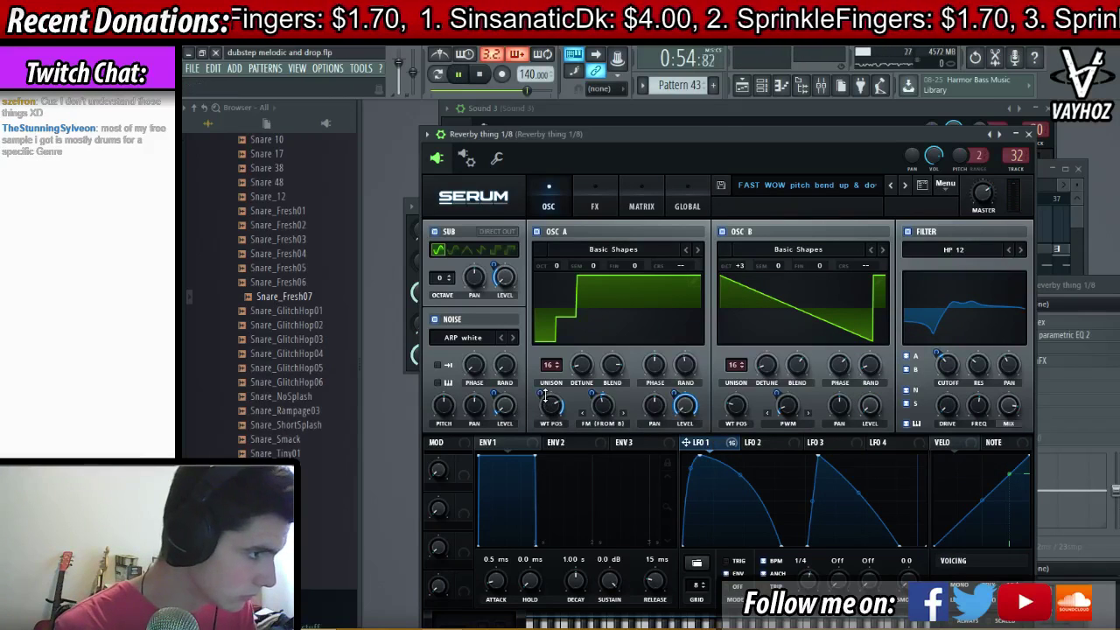
left_click_drag(541, 394, 536, 400)
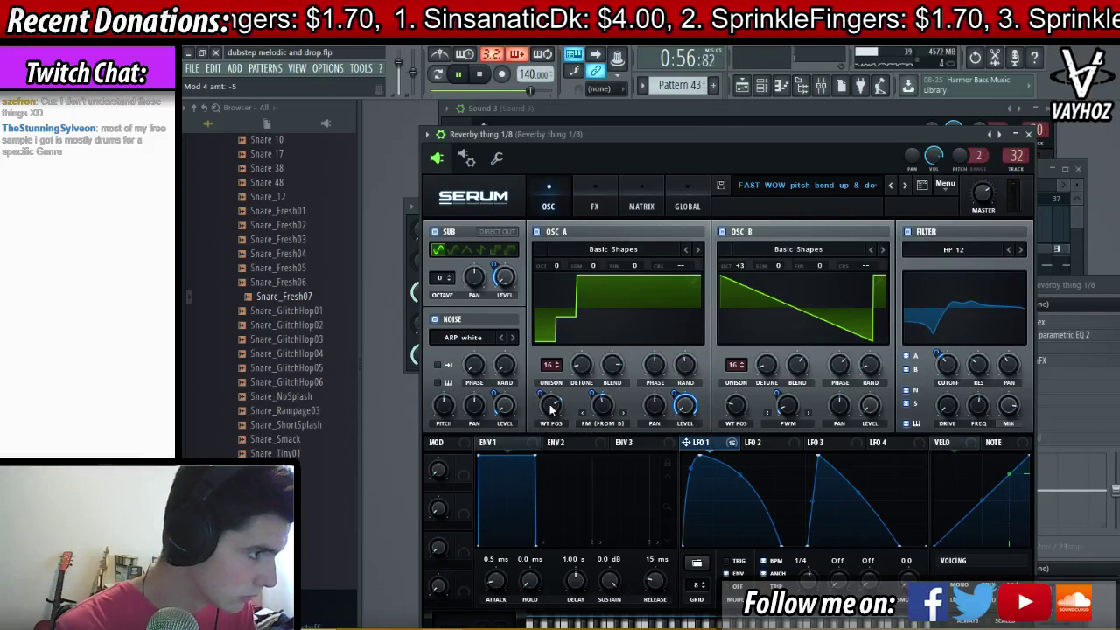
left_click_drag(555, 407, 555, 409)
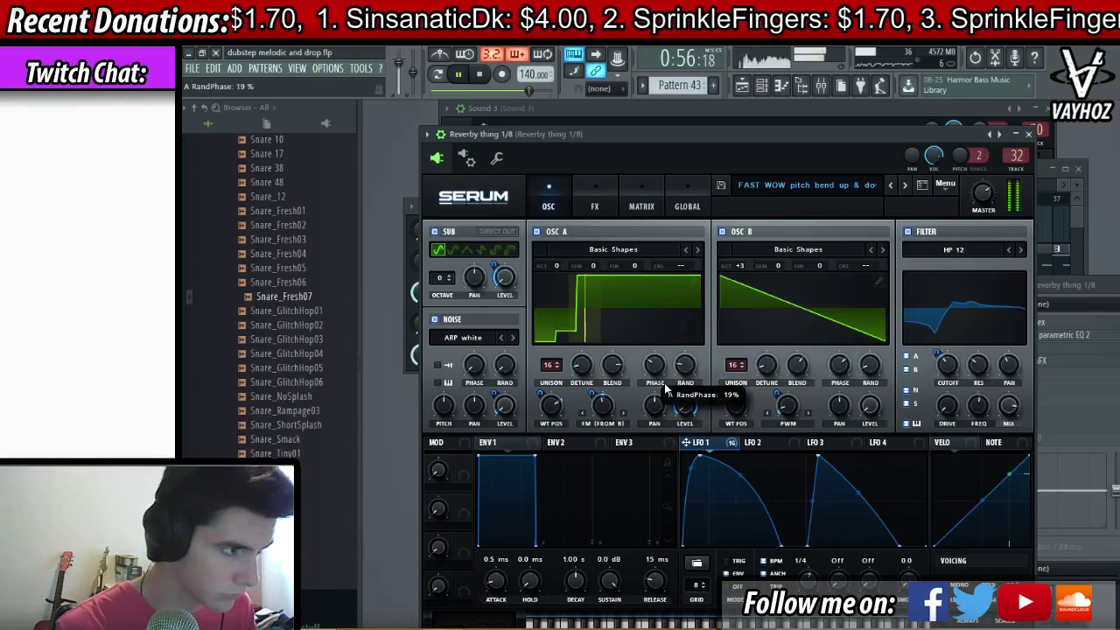
mouse_move(658, 373)
left_mouse_down()
mouse_move(675, 361)
mouse_move(657, 372)
left_mouse_up()
- Reduce the OTT depth on Reverby thing 1/8 to 46% and raise the track's mixer fader
key("F9")
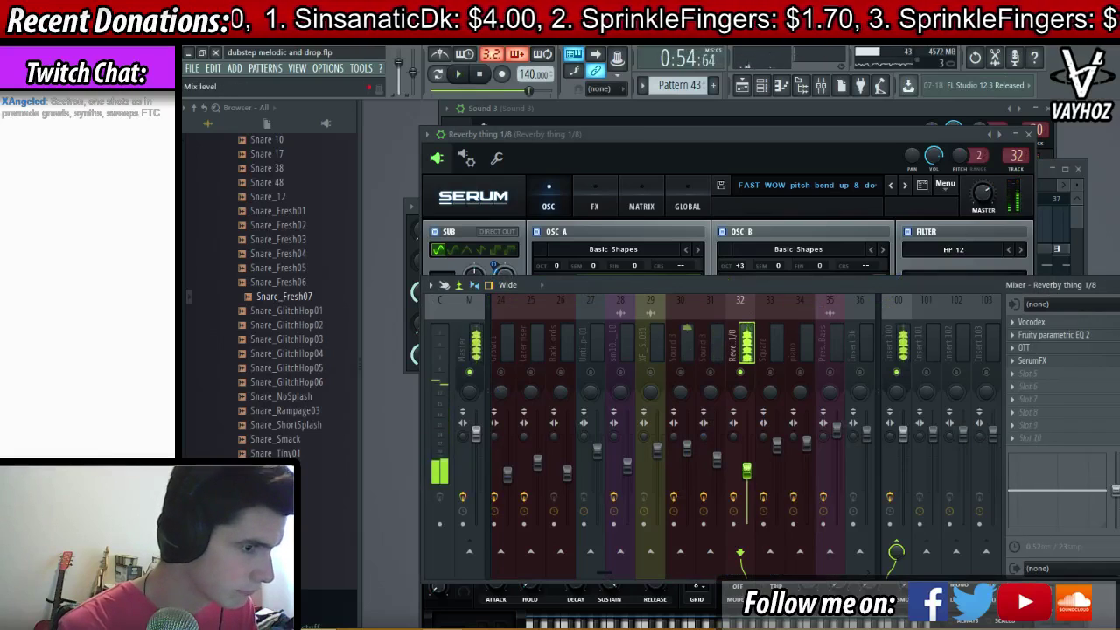
left_click(1026, 348)
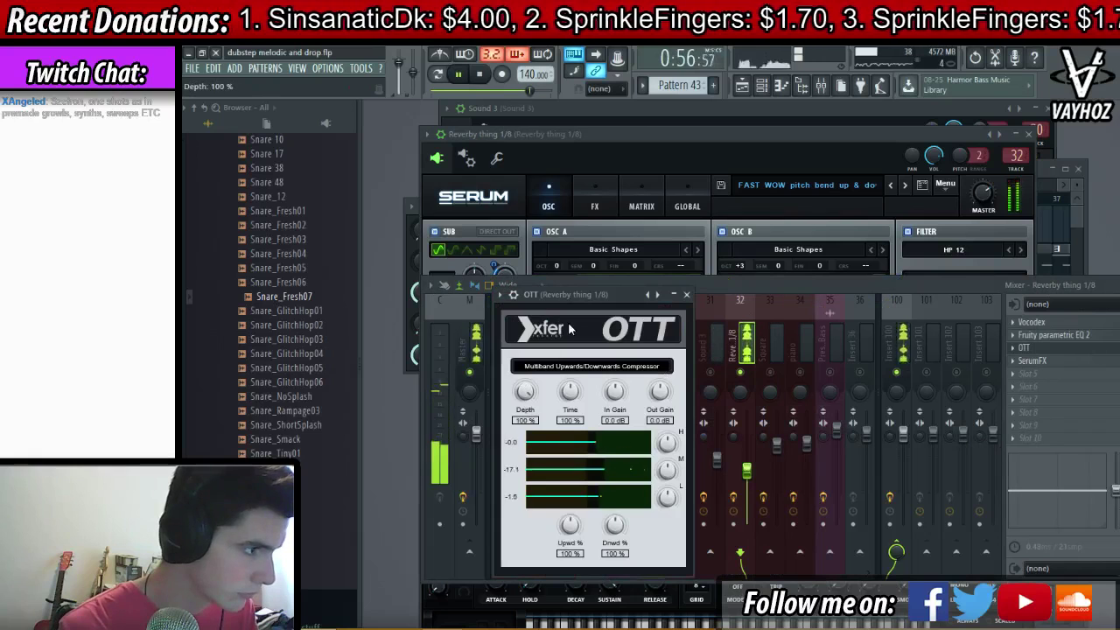
left_click(1072, 348)
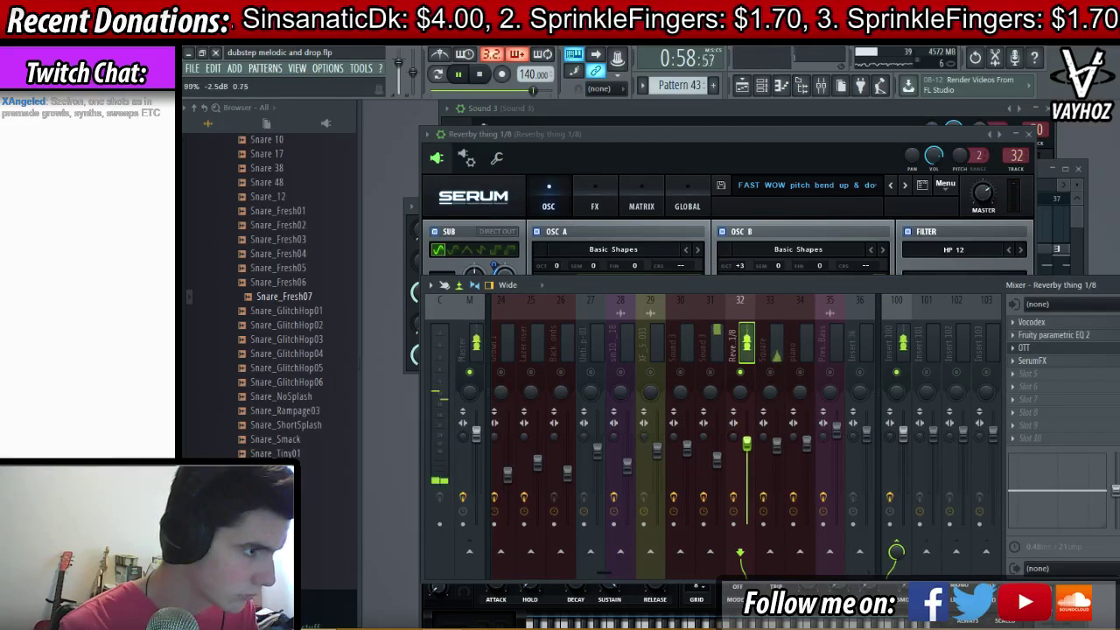
left_click(1072, 349)
left_click_drag(529, 397, 565, 443)
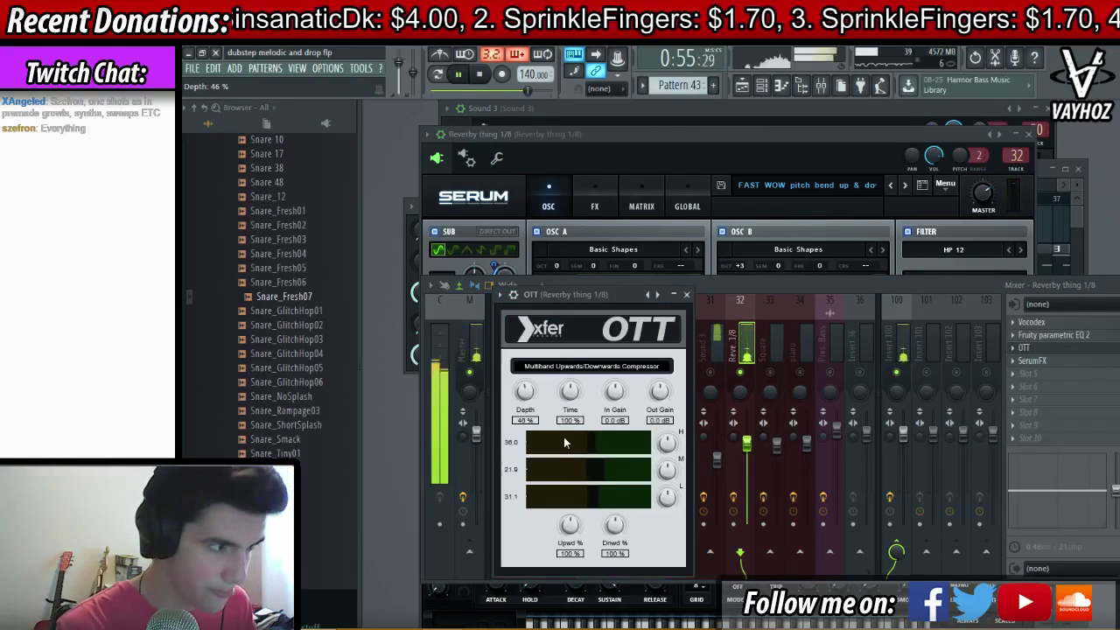
left_click(748, 446)
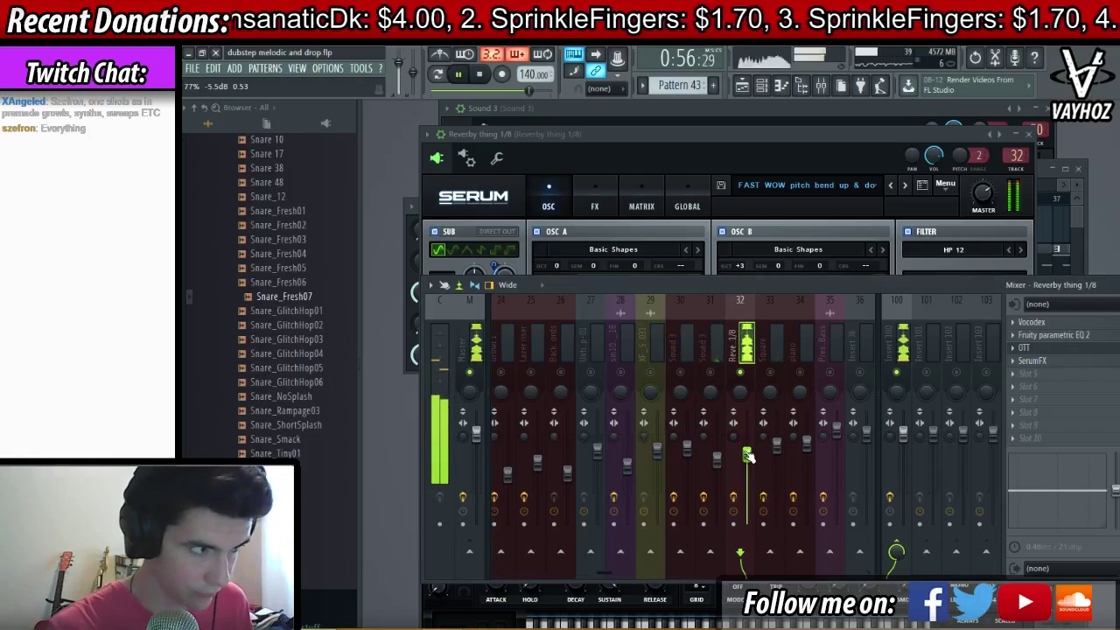
- Adjust the reverb mix and set the chorus mix to 9% in the Reverby thing 1/8 SerumFX
left_click(1060, 361)
key("space")
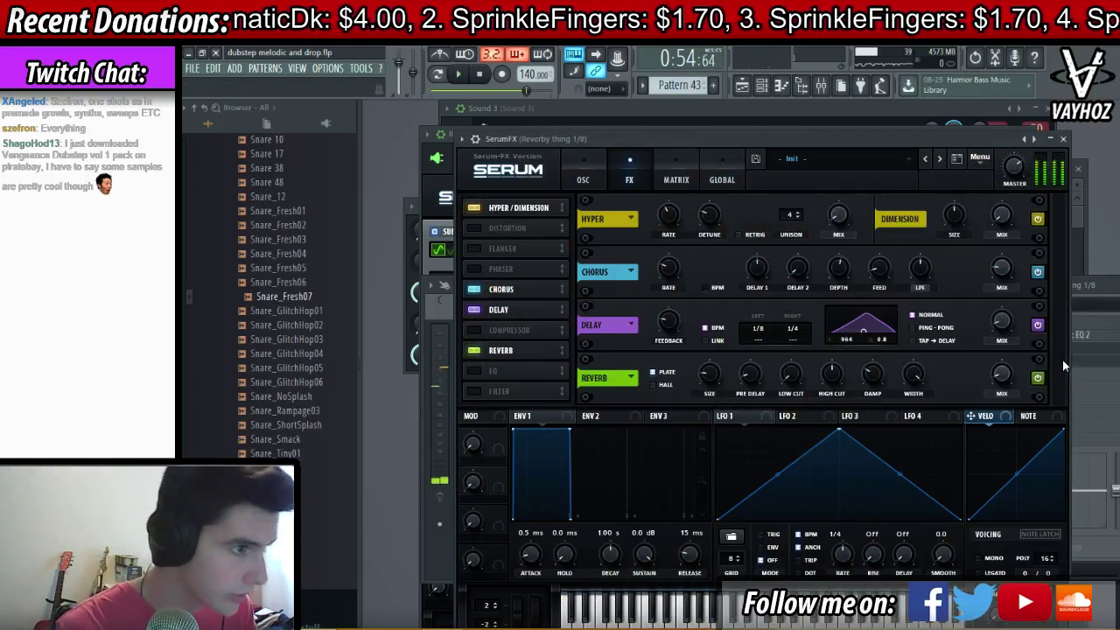
left_click(1004, 370)
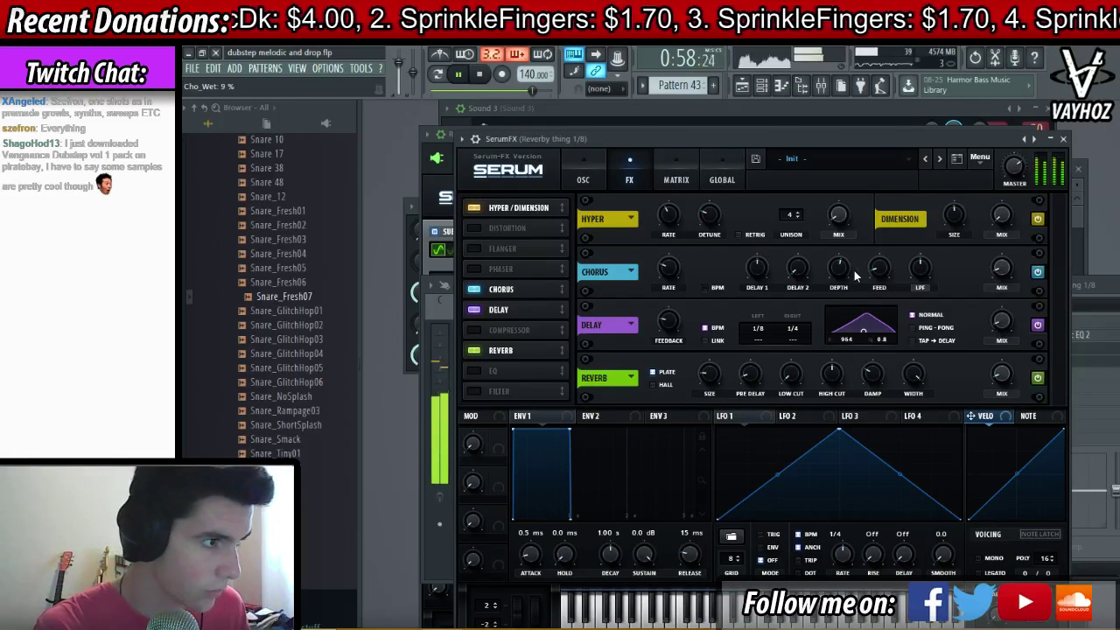
left_click(1063, 140)
- Unsolo the Reverby thing 1/8 mixer track and lower its fader while the full mix plays
left_click(750, 386)
key("space")
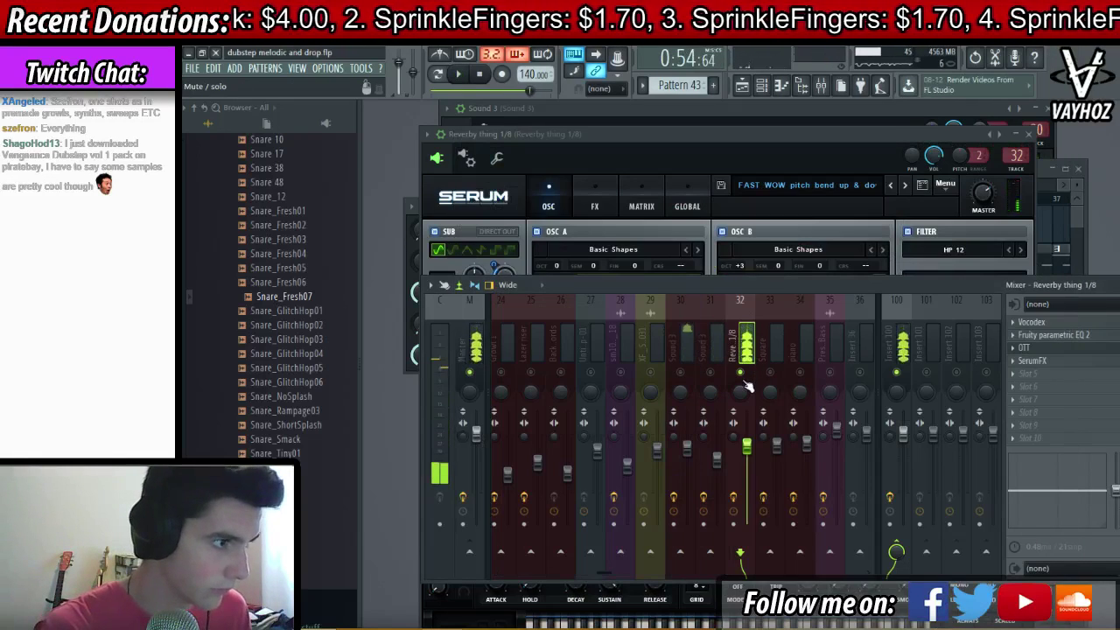
key("space")
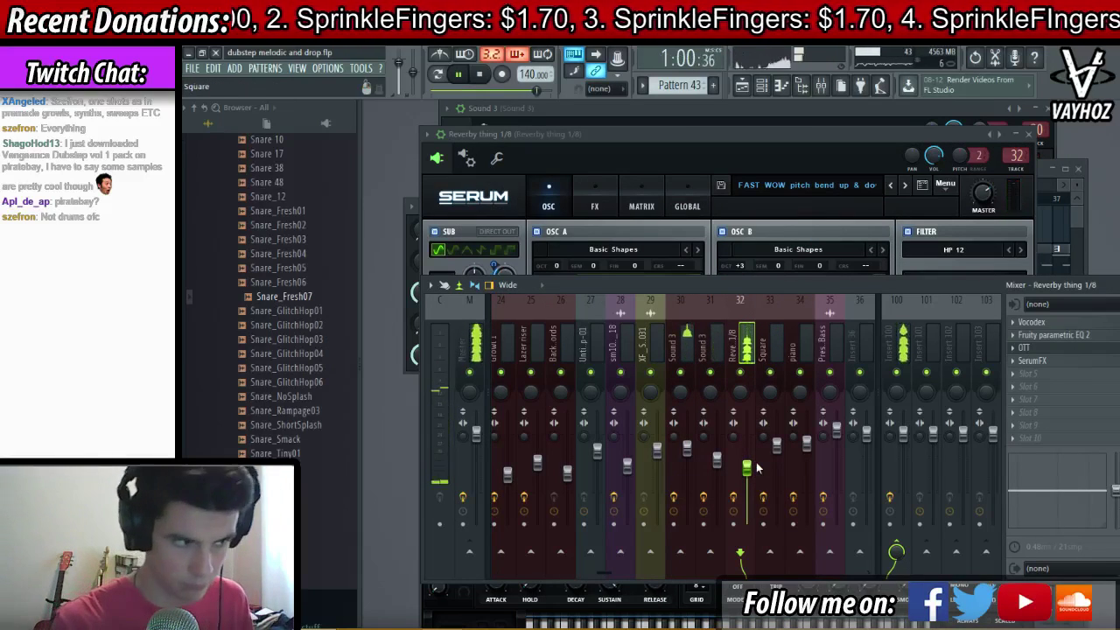
left_click_drag(750, 470, 751, 477)
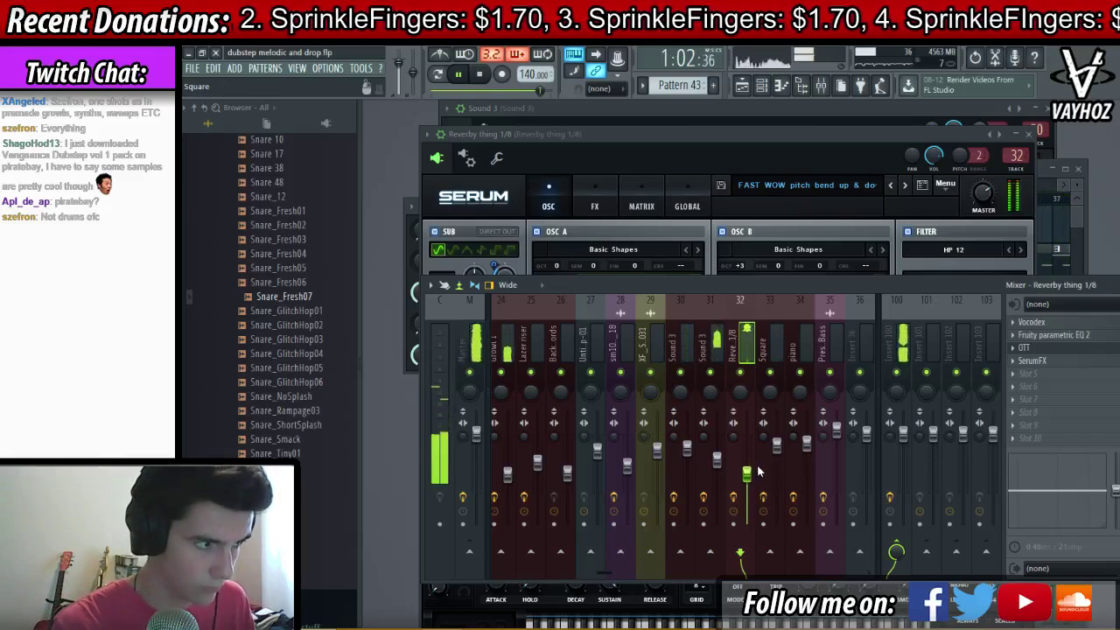
- Play the arrangement from about 32:14 in the playlist and lower the Reverby thing 1/8 mixer fader slightly
key("Escape")
key("Escape")
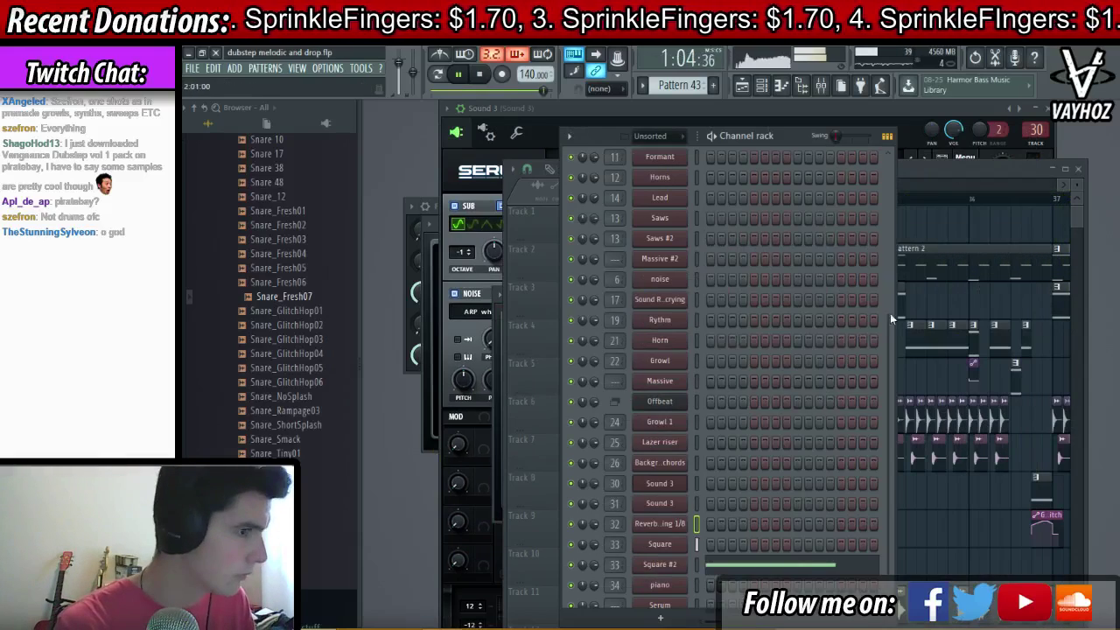
left_click(964, 253)
scroll(965, 231, "down", 3)
left_click(829, 201)
scroll(837, 200, "up", 2)
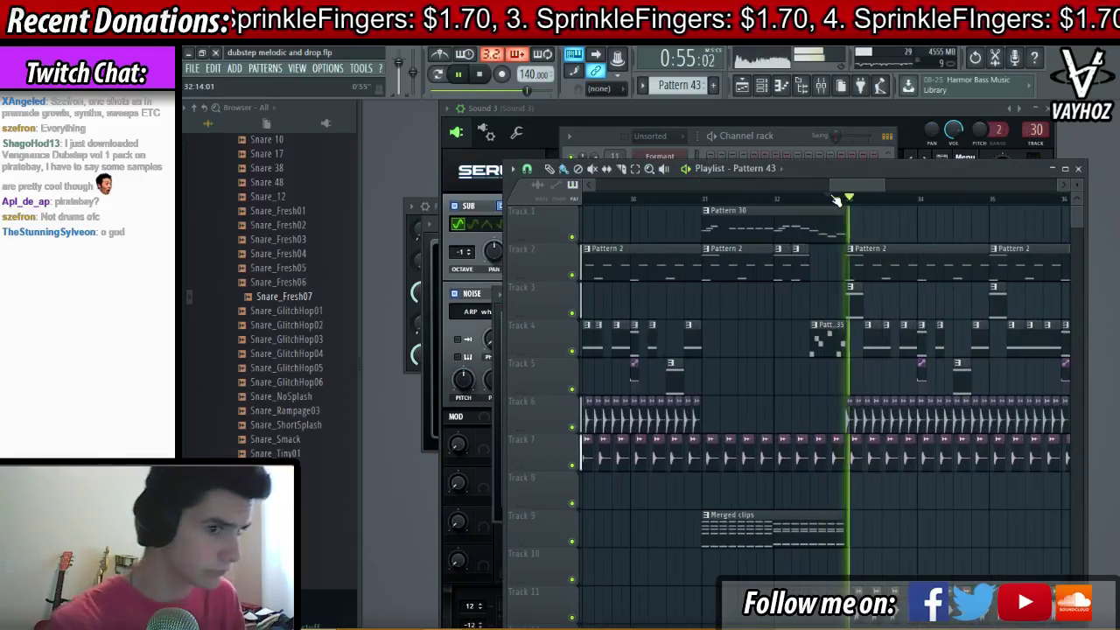
left_click_drag(884, 324, 830, 337)
key("F9")
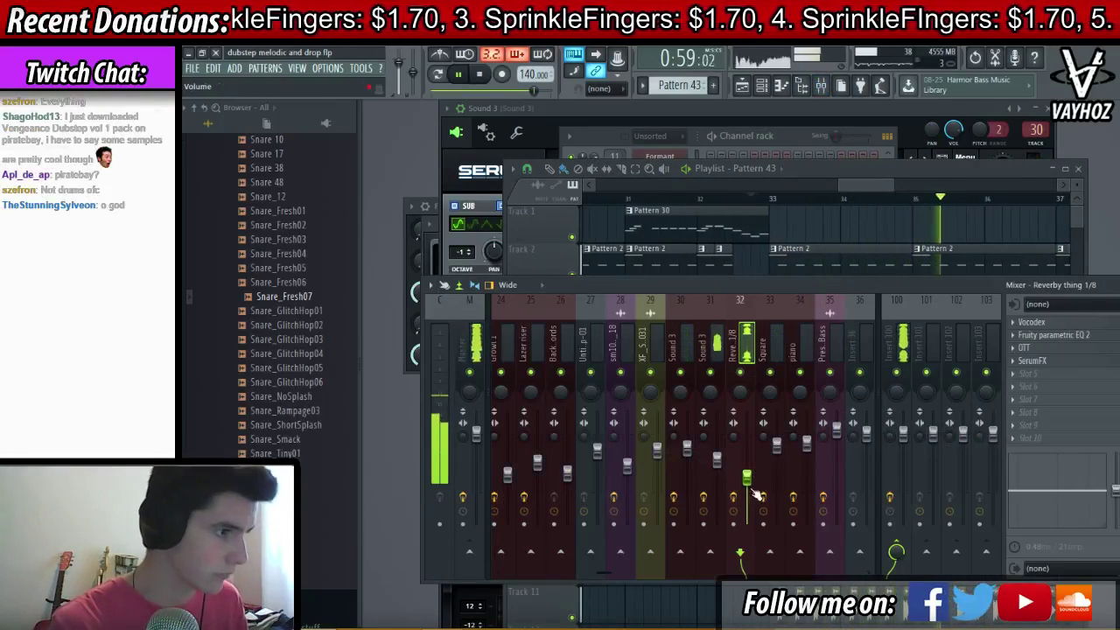
- Stop playback, hide the mixer and place the playlist's playback position just before bar 33 for a brief listen
key("F9")
key("space")
left_click_drag(815, 383, 642, 382)
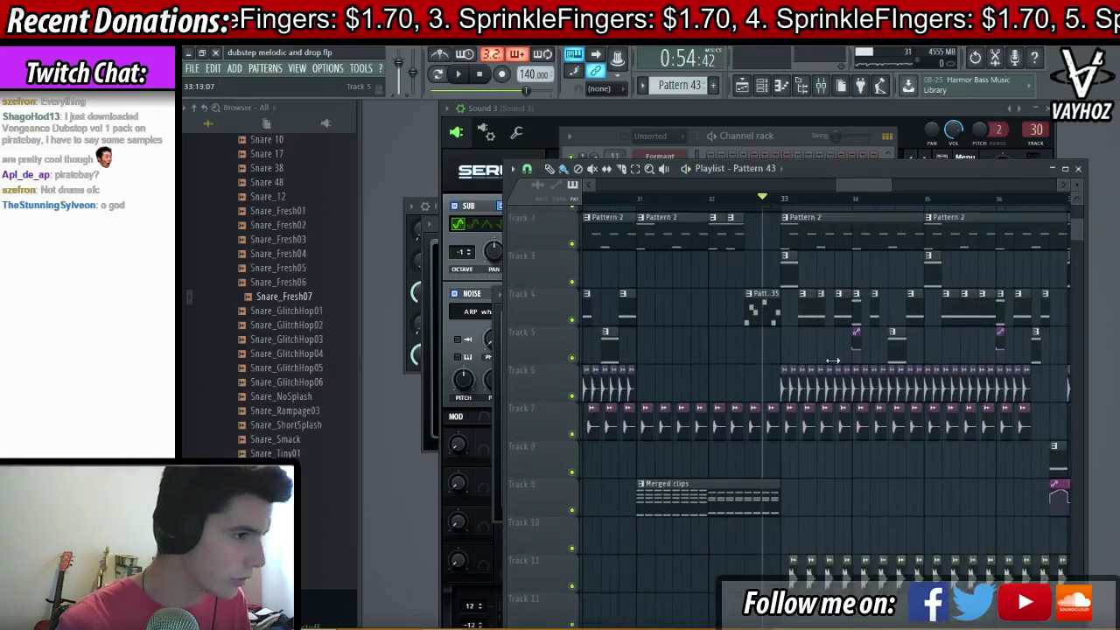
mouse_move(852, 379)
left_mouse_down()
mouse_move(702, 396)
mouse_move(809, 436)
left_mouse_up()
left_click(702, 201)
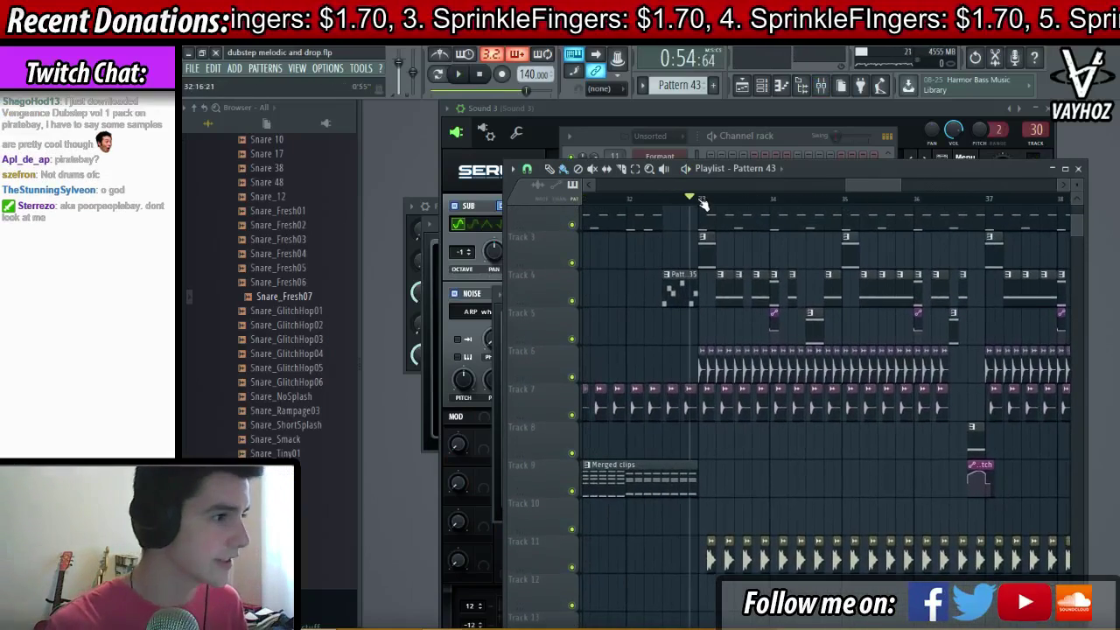
key("space")
key("space")
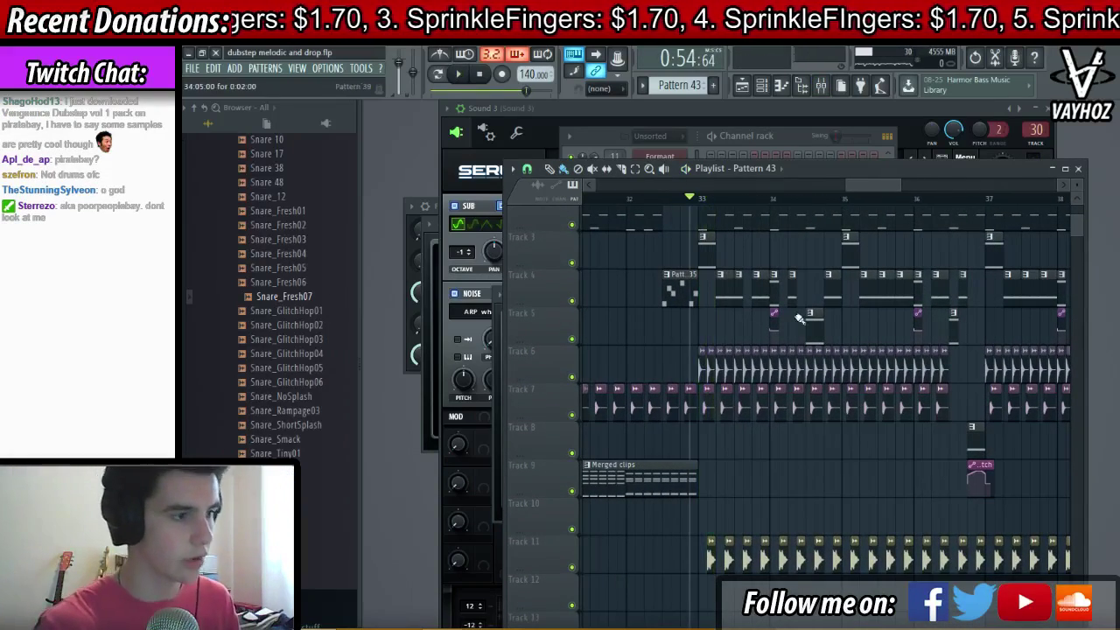
- Open the e ride folder in the drums sample collection and preview the Cymbals_Ride sample
left_click_drag(798, 364, 798, 413)
scroll(310, 341, "up", 5)
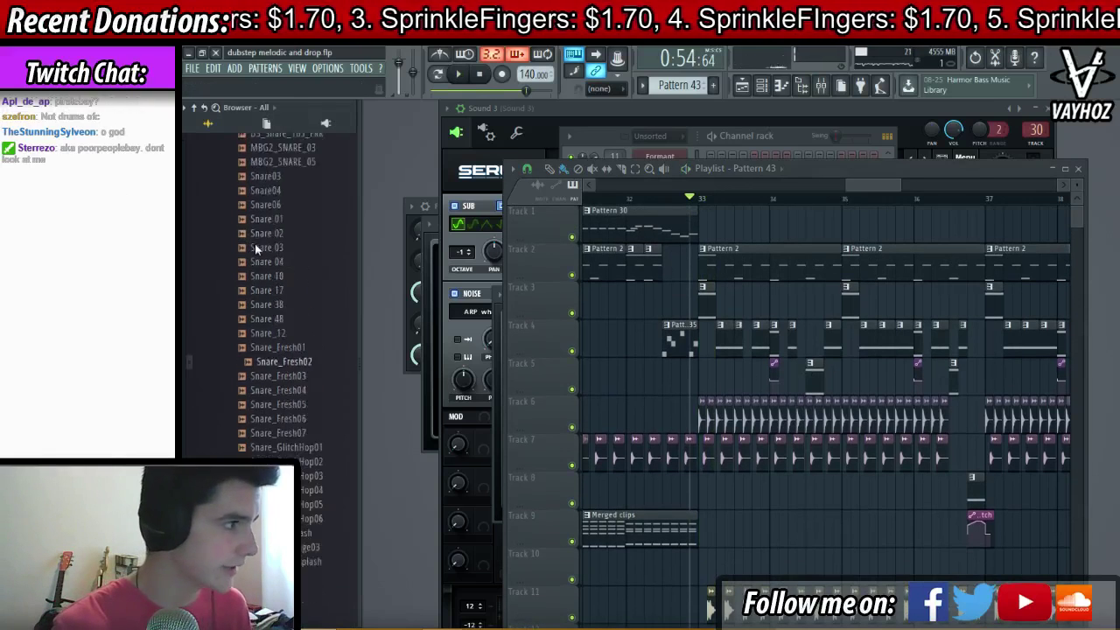
scroll(310, 342, "up", 10)
key("space")
key("space")
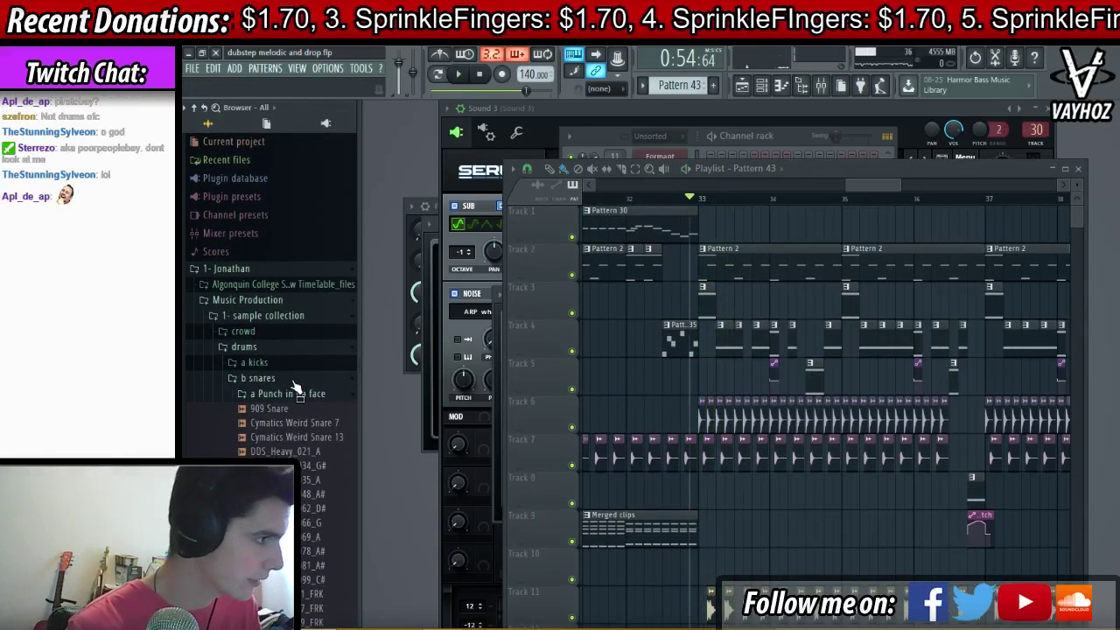
left_click(295, 429)
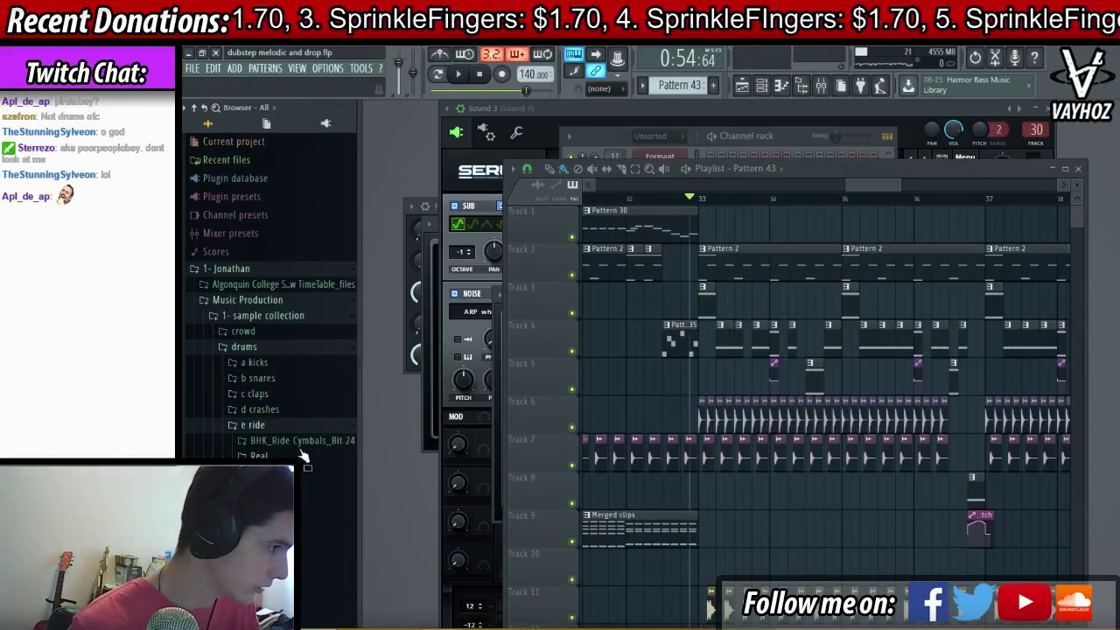
scroll(293, 437, "down", 3)
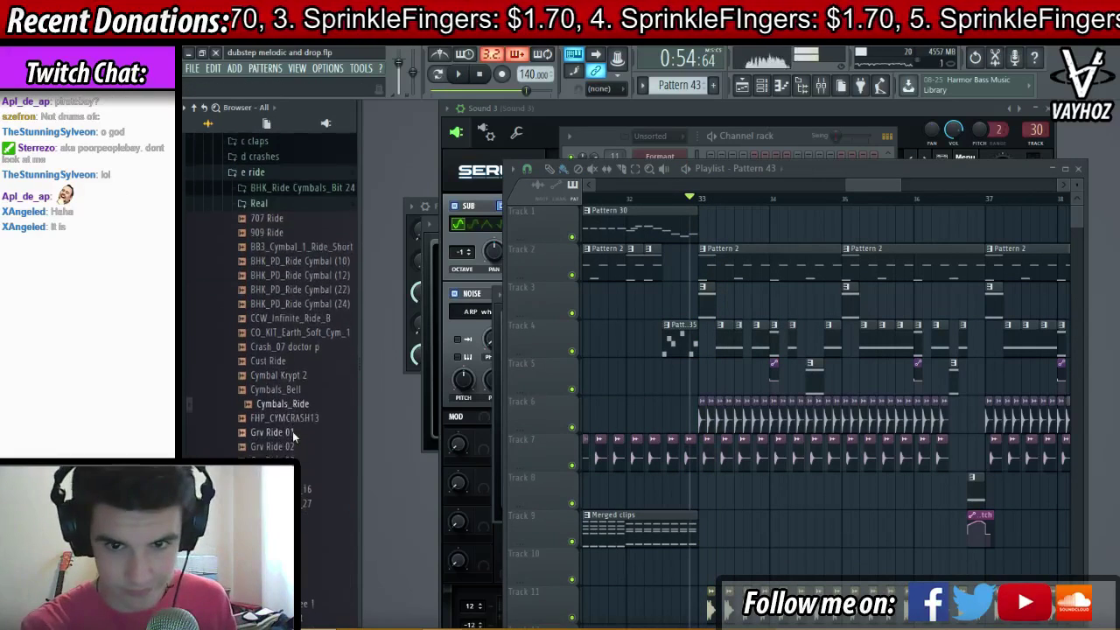
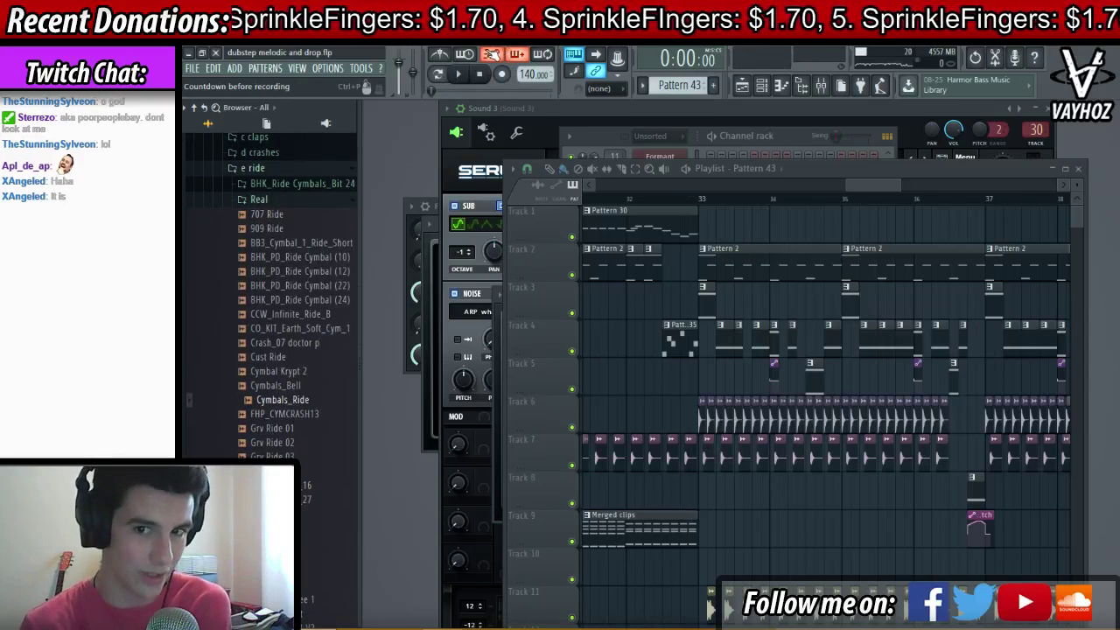
- Return to the first drop in the playlist and place the playback position at the start of bar 25
mouse_move(746, 425)
left_mouse_down()
mouse_move(687, 287)
mouse_move(814, 353)
mouse_move(920, 360)
mouse_move(1022, 389)
left_mouse_up()
left_click(661, 201)
scroll(663, 204, "down", 2)
left_click(743, 200)
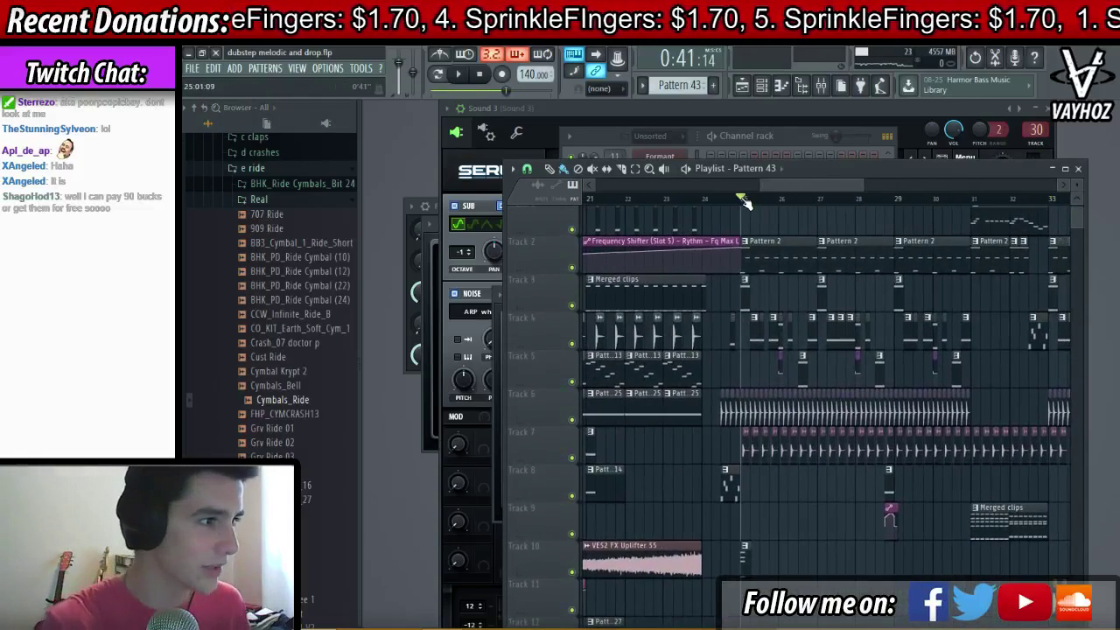
- Review the drop transition around bars 24 to 26 in the playlist and set the playback start at bar 25
scroll(743, 202, "up", 2)
left_click(714, 201)
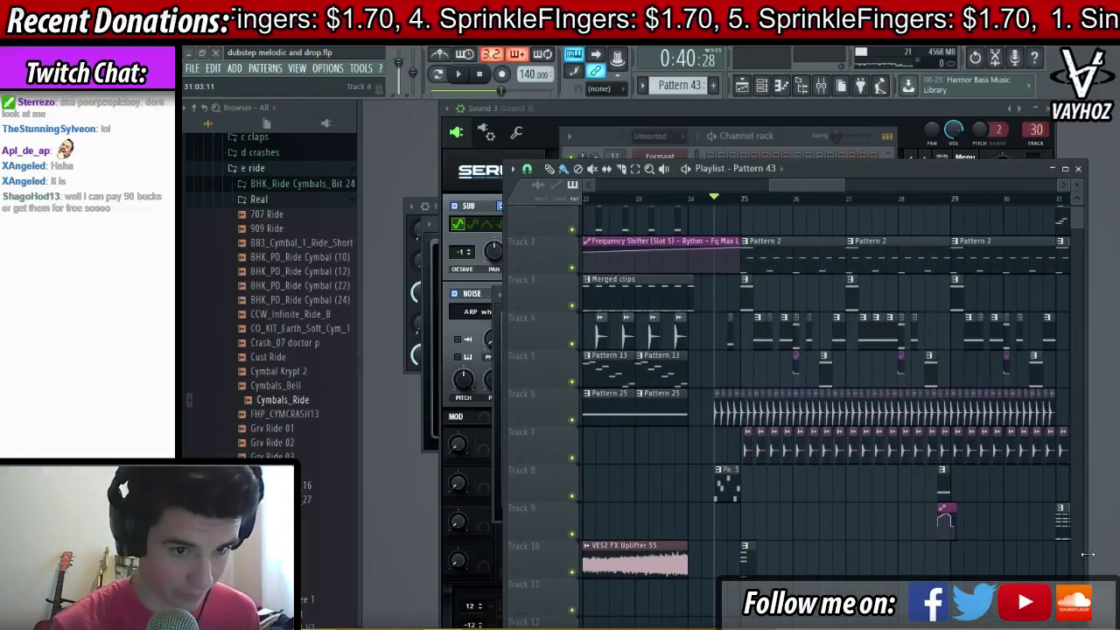
left_click_drag(767, 410, 837, 380)
scroll(797, 202, "down", 2)
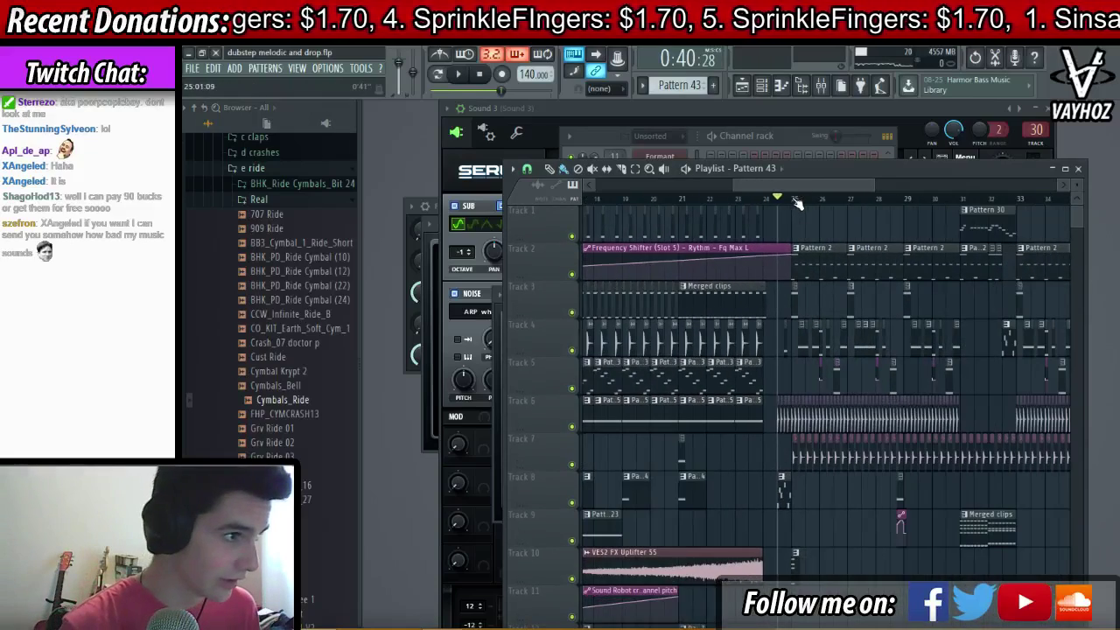
scroll(797, 202, "up", 2)
left_click(773, 201)
key("space")
scroll(822, 203, "up", 1)
key("space")
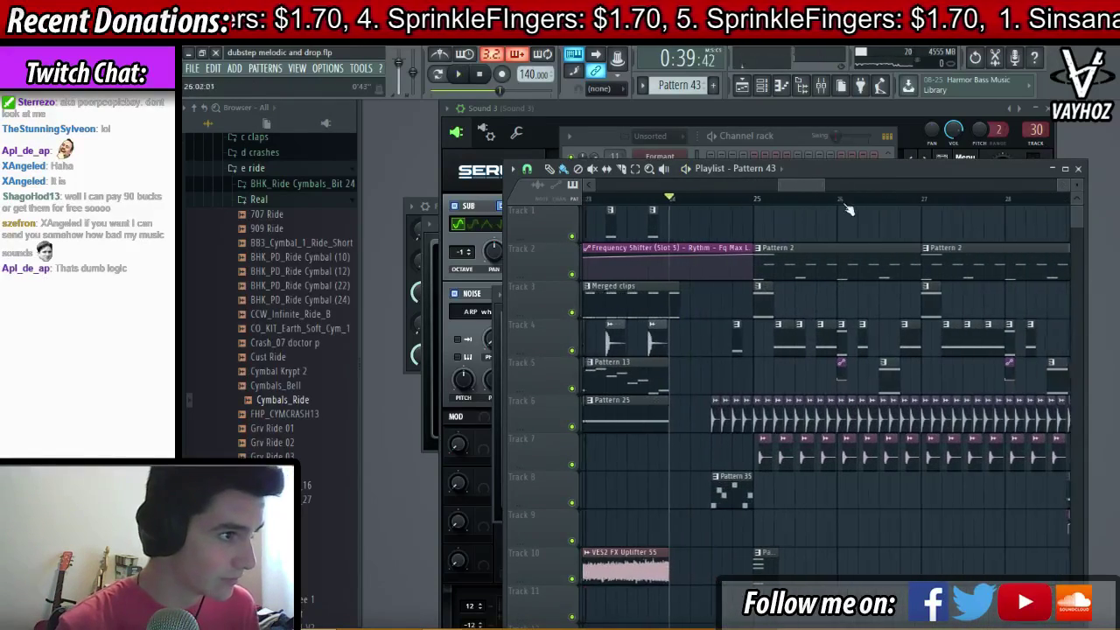
left_click_drag(844, 280, 736, 298)
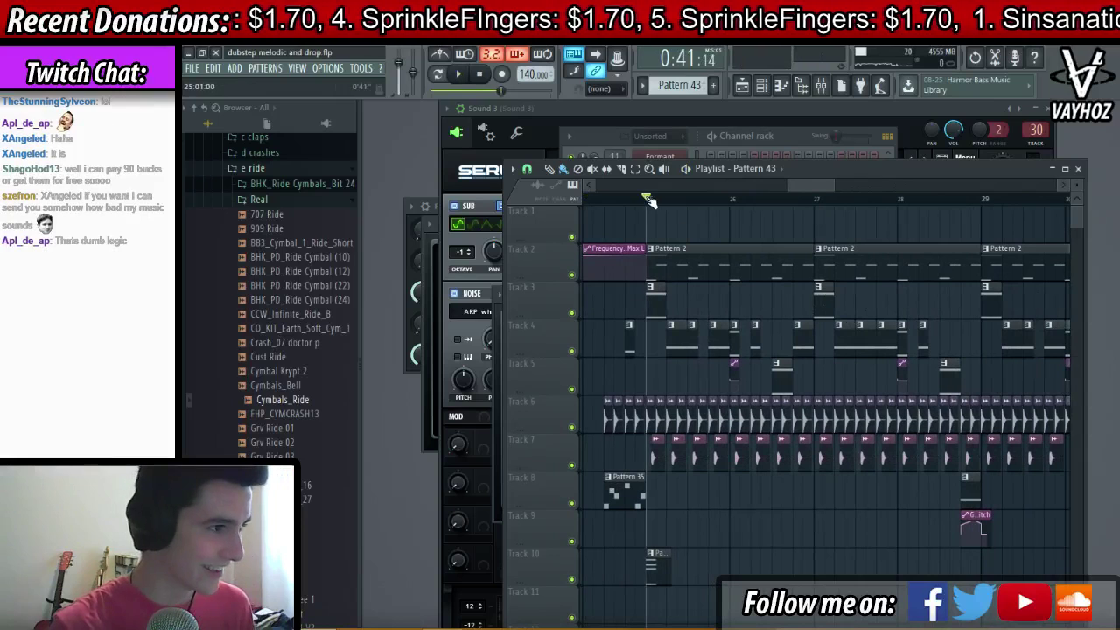
- Audition ride samples in the browser and place Ride Wikinger 2 on Track 8 just after bar 25
scroll(276, 371, "down", 4)
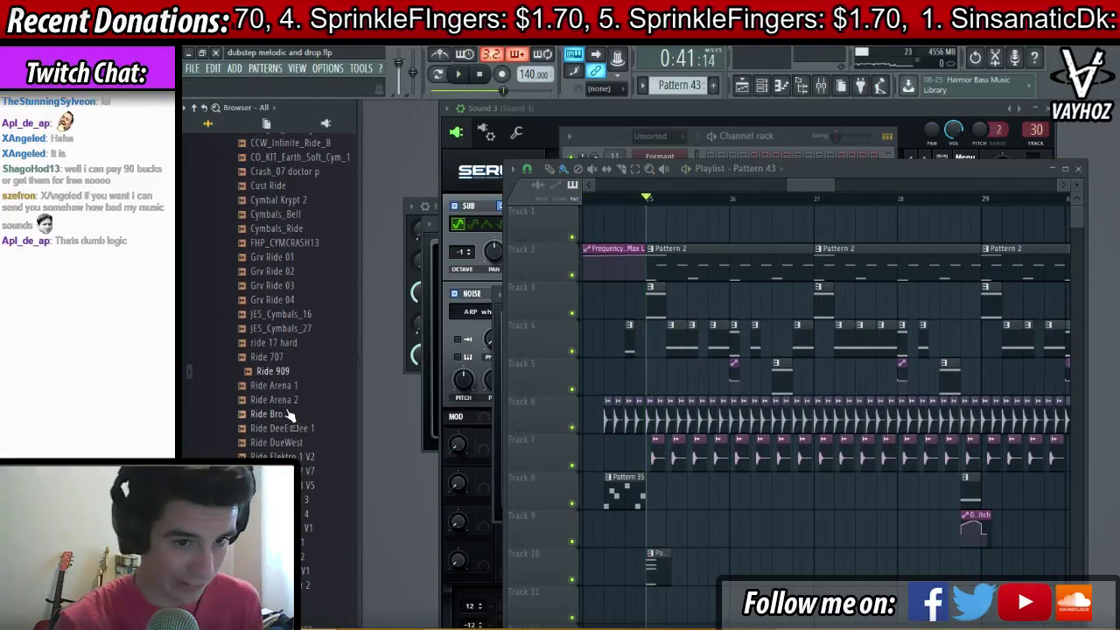
scroll(306, 473, "down", 4)
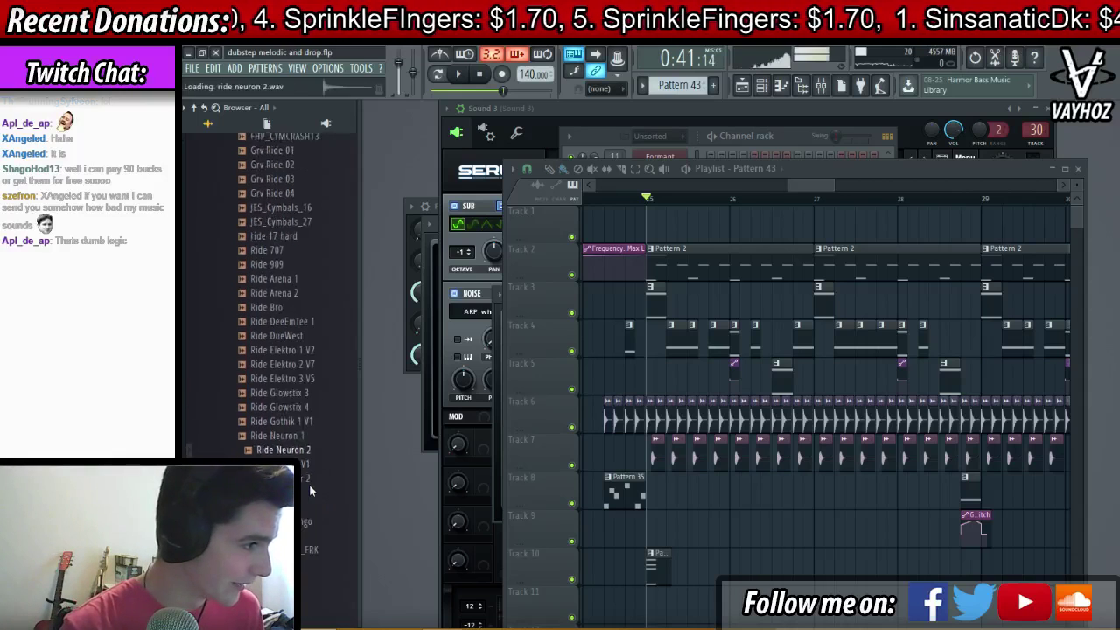
left_click(305, 417)
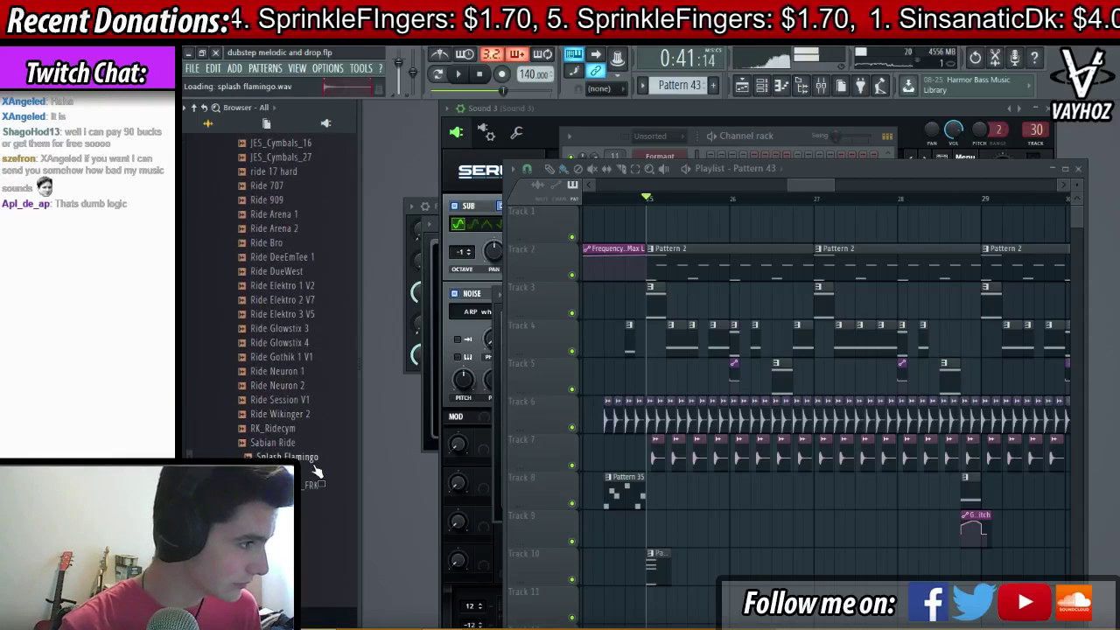
left_click_drag(308, 416, 671, 490)
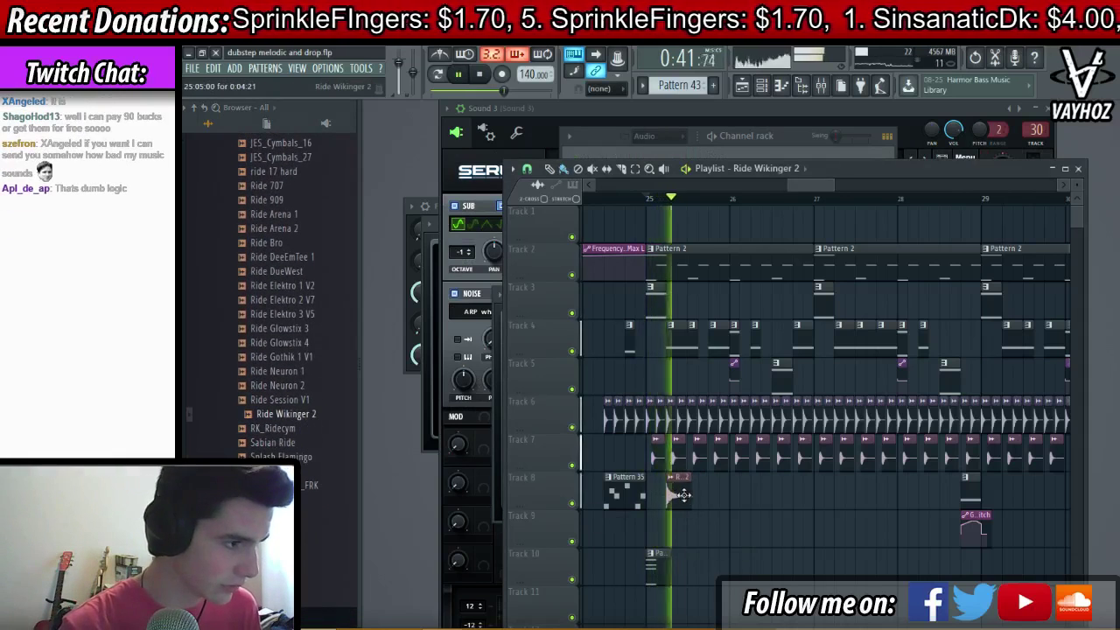
- Inspect the Ride Wikinger 2 channel settings and remove its clip from Track 8
double_click(681, 500)
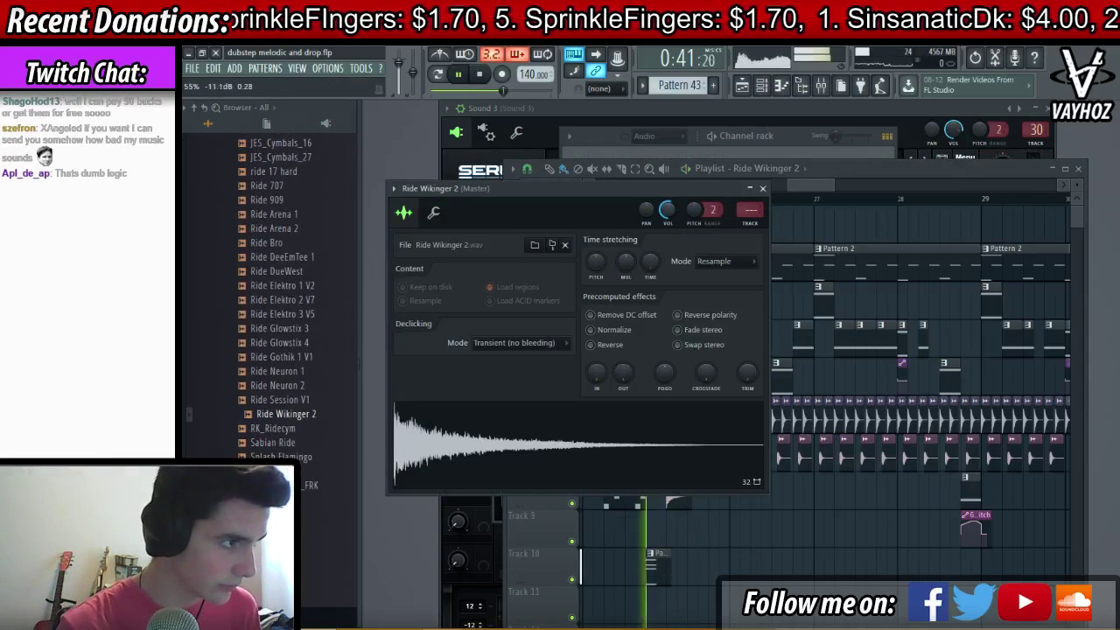
left_click(691, 498)
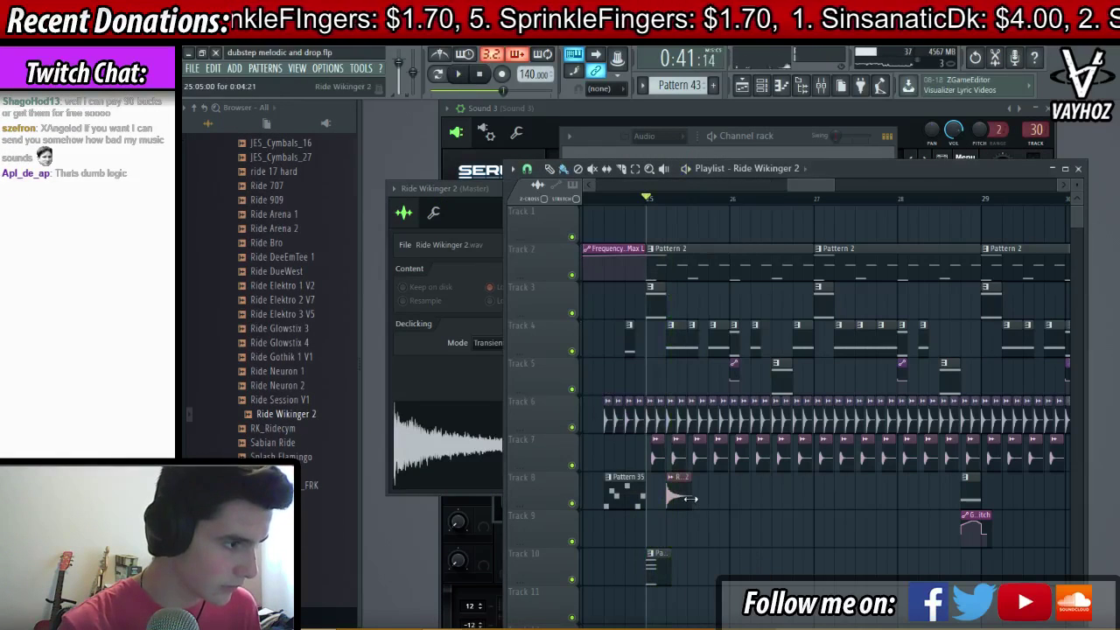
scroll(945, 183, "down", 3)
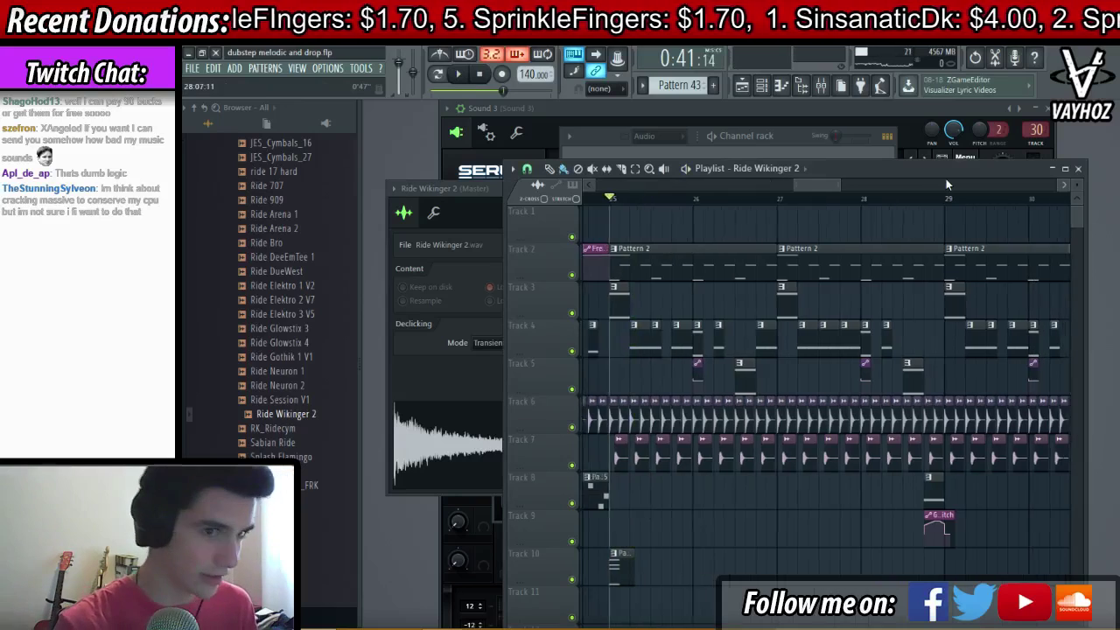
- Place repeated Ride Wikinger 2 clips on every beat of Track 1 from just after bar 33 into bar 36
left_click(856, 199)
scroll(854, 199, "down", 3)
key("space")
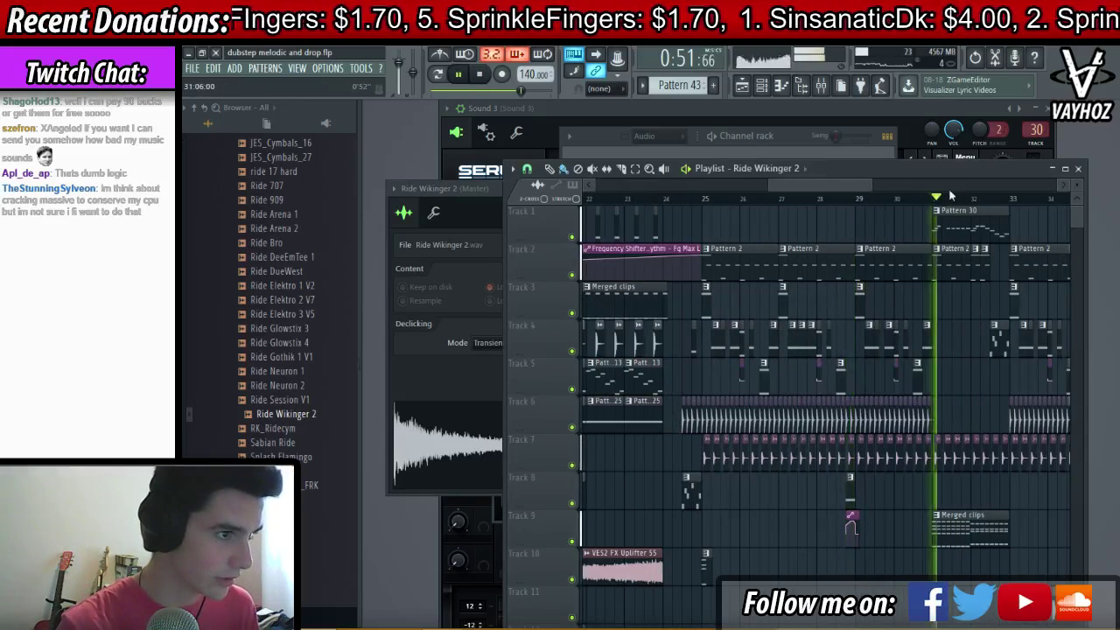
scroll(943, 188, "up", 4)
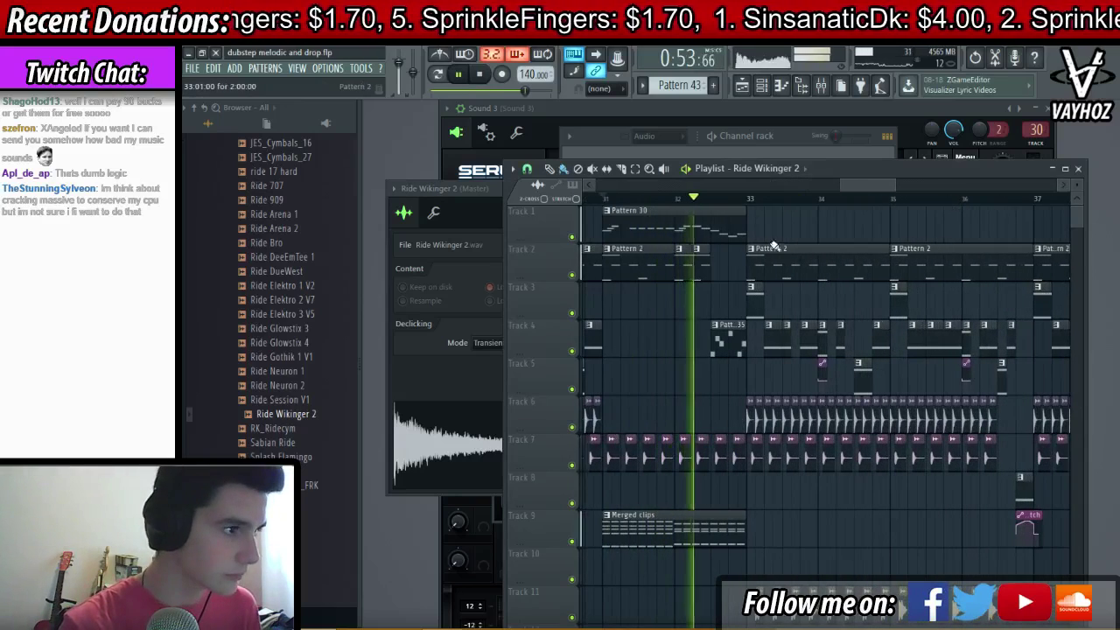
left_click_drag(773, 229, 845, 227)
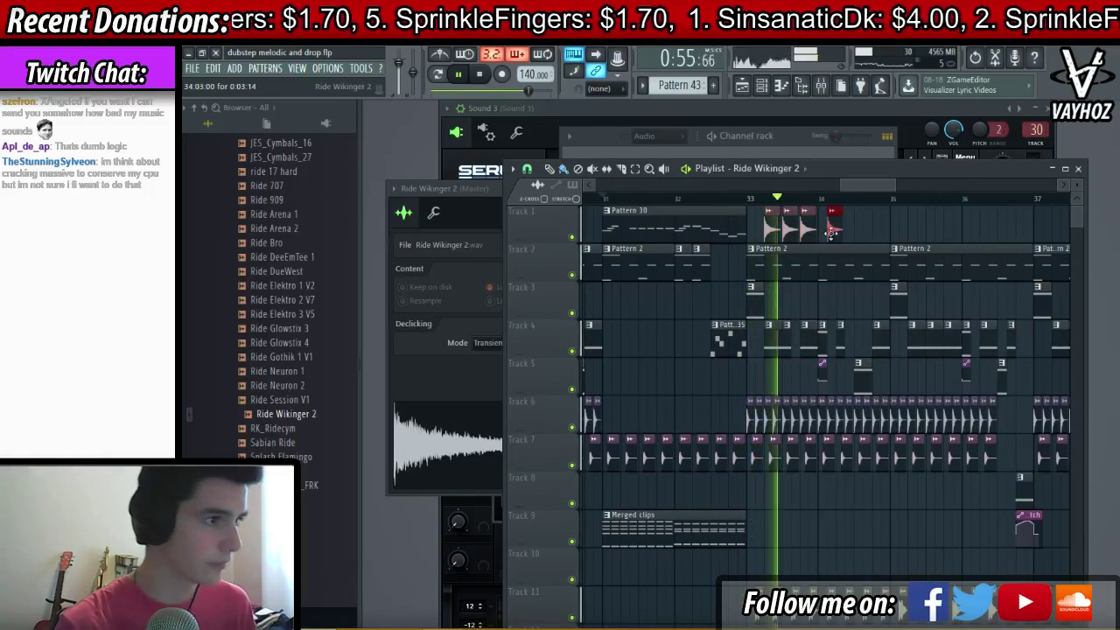
left_click(882, 230)
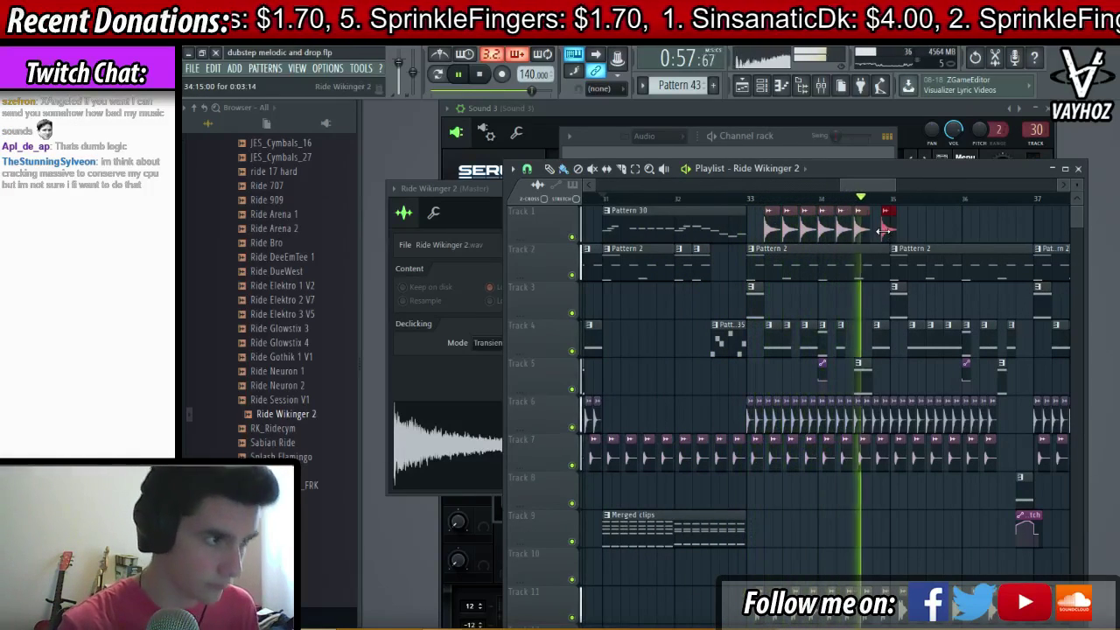
double_click(882, 230)
key("Escape")
mouse_move(907, 227)
left_mouse_down()
mouse_move(772, 222)
mouse_move(910, 226)
left_mouse_up()
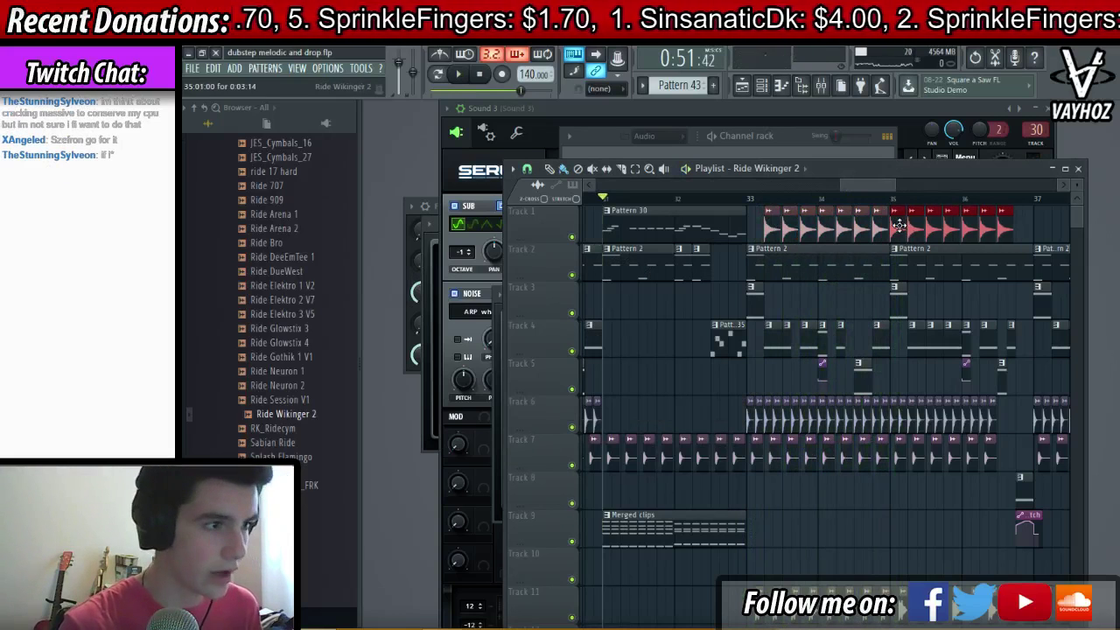
- Add Ride Wikinger 2 clips on Track 1 at the start of bar 33 and on the last beat before bar 37
key("space")
scroll(925, 186, "down", 3)
left_click(977, 221, "ctrl")
left_click(702, 229)
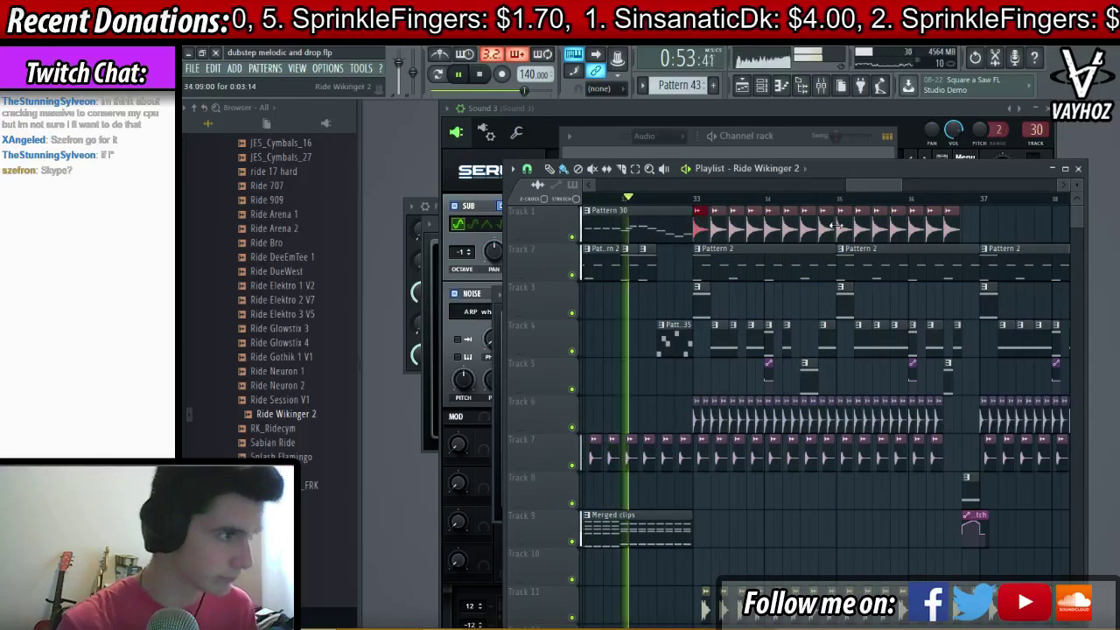
left_click(970, 234)
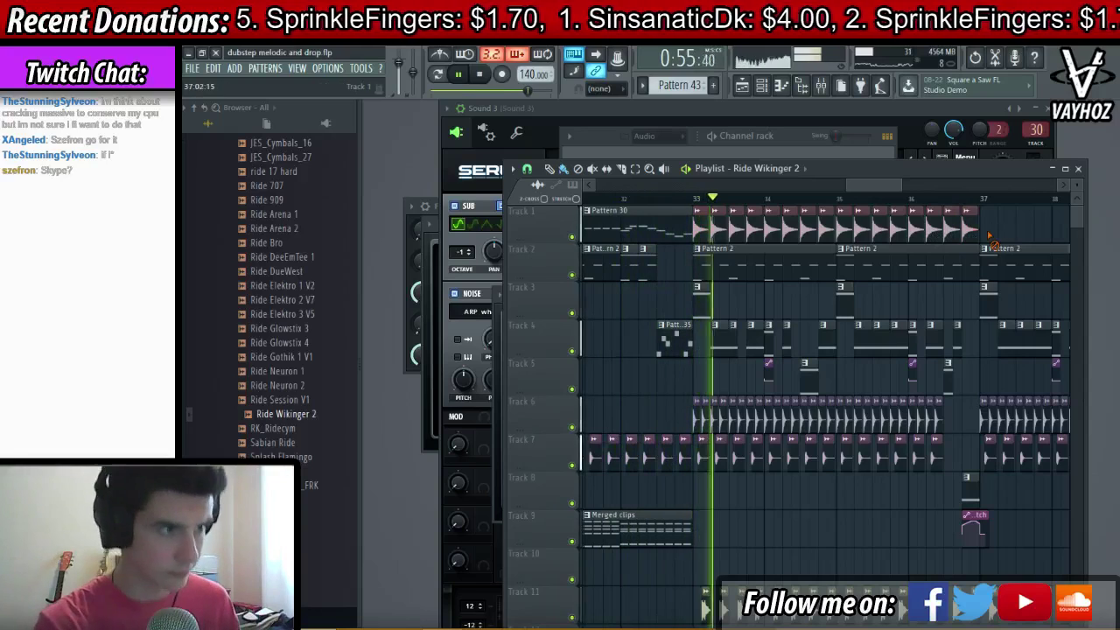
- Continue the Ride Wikinger 2 clips along Track 1 from bar 37 up to Pattern 30 at bar 39
scroll(924, 241, "right", 3)
left_click(863, 228)
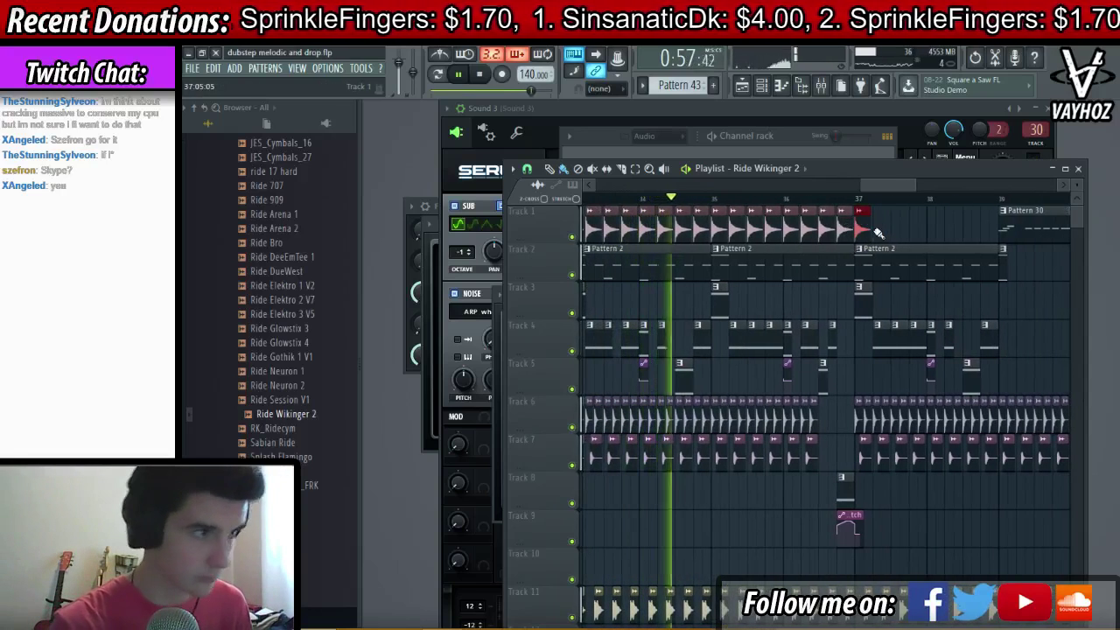
left_click_drag(877, 231, 986, 227)
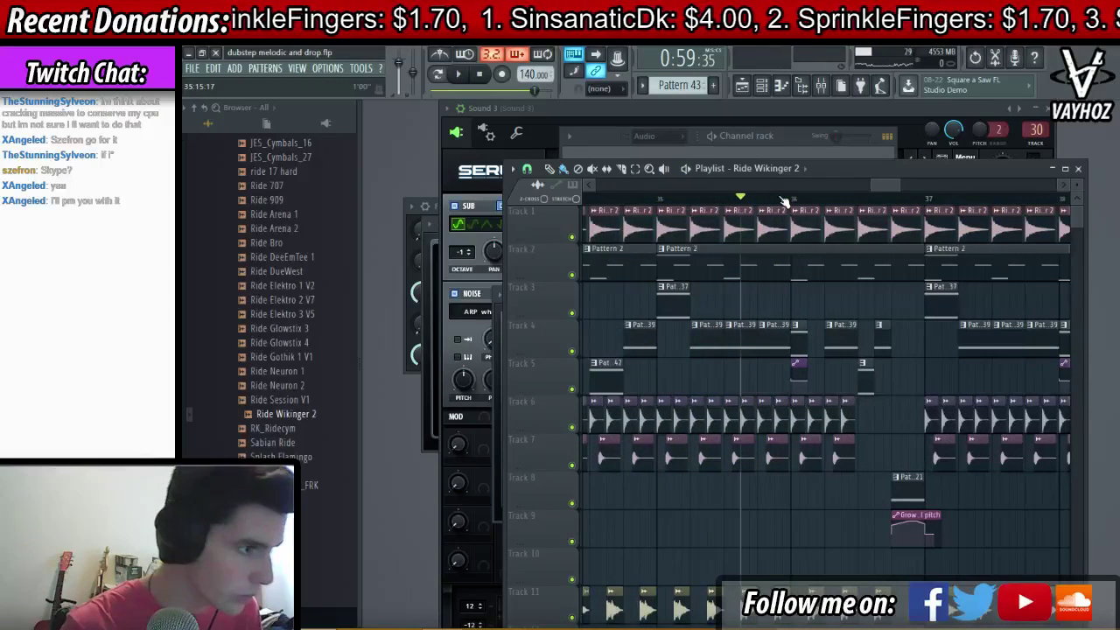
- Play back bars 34 to 37 repeatedly to hear how the ride cymbals sit in the mix
scroll(785, 202, "up", 2)
key("F9")
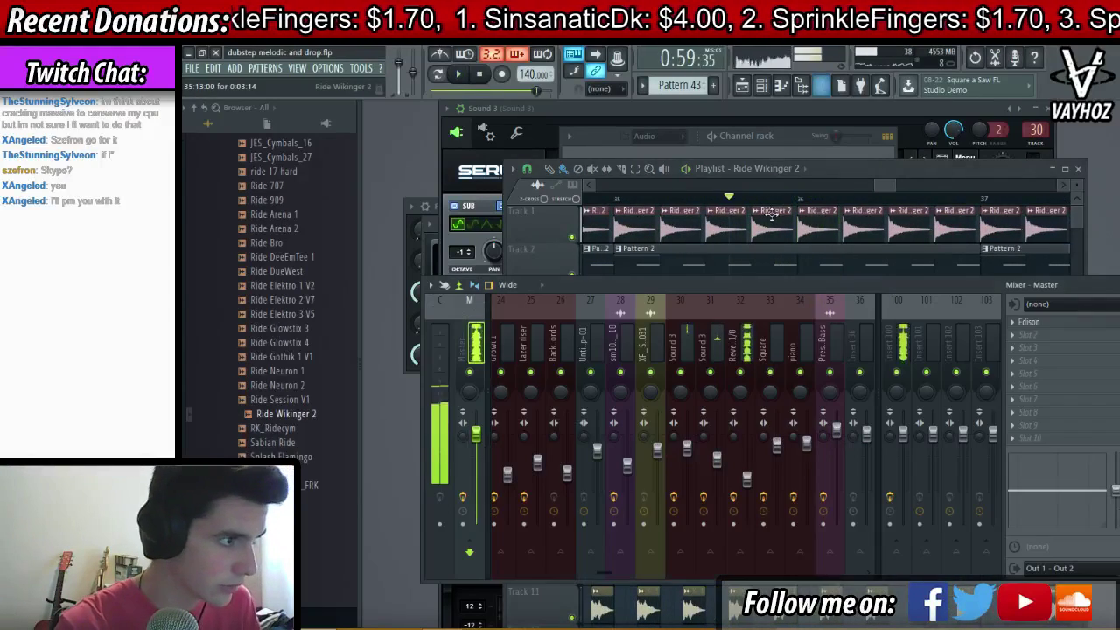
left_click(705, 199)
scroll(714, 199, "down", 2)
key("space")
left_click(679, 199)
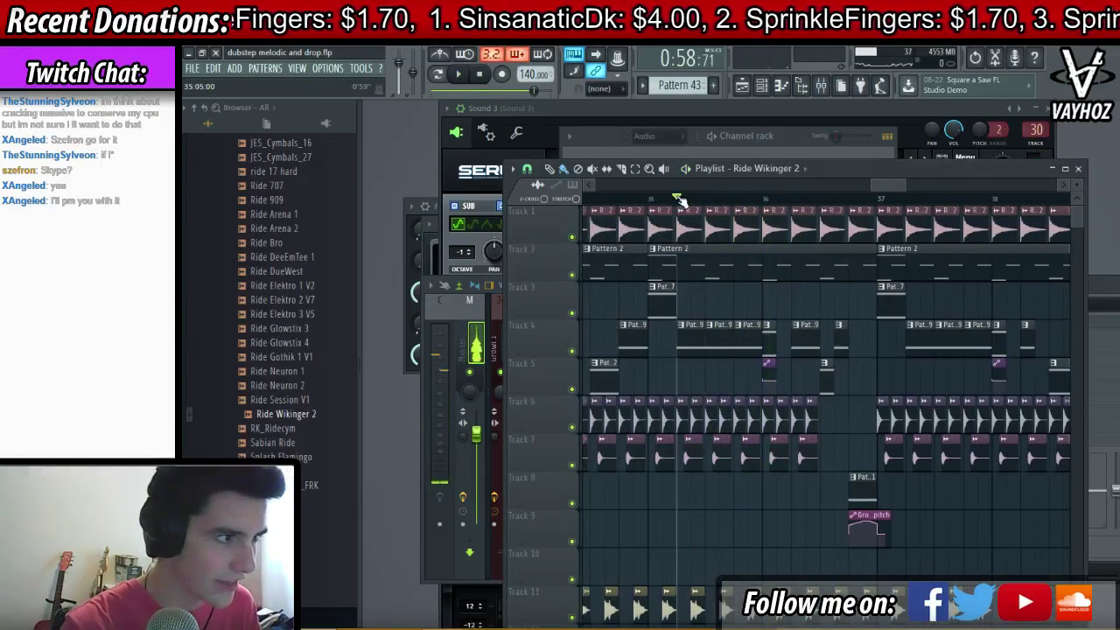
scroll(685, 201, "up", 2)
key("space")
left_click_drag(691, 320, 790, 342)
key("space")
left_click(725, 286, "ctrl")
left_click(605, 199)
key("space")
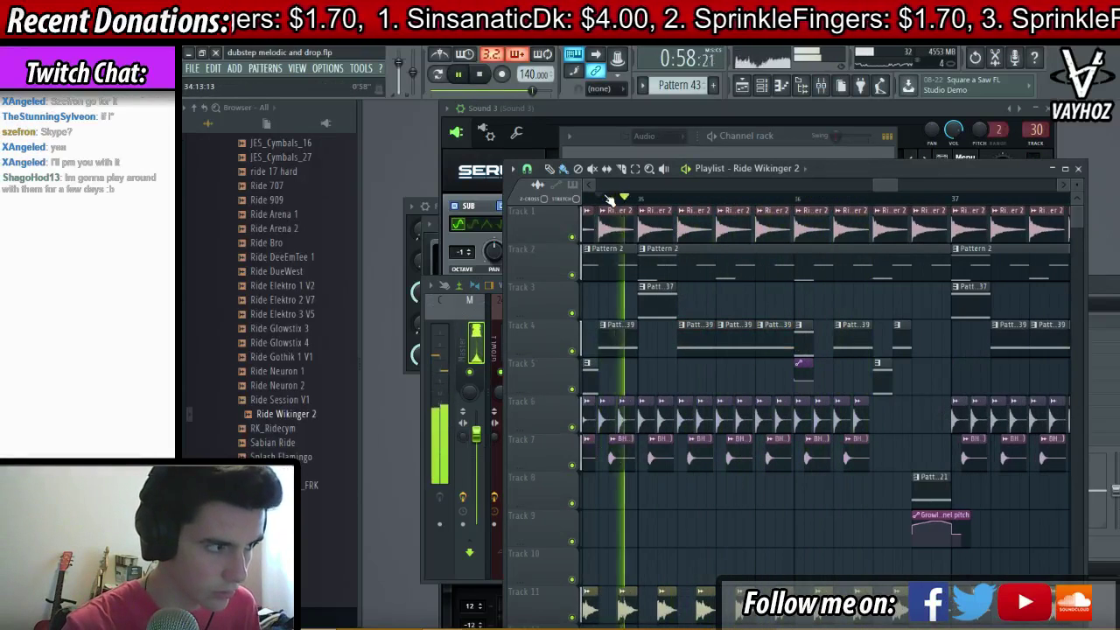
scroll(688, 187, "down", 2)
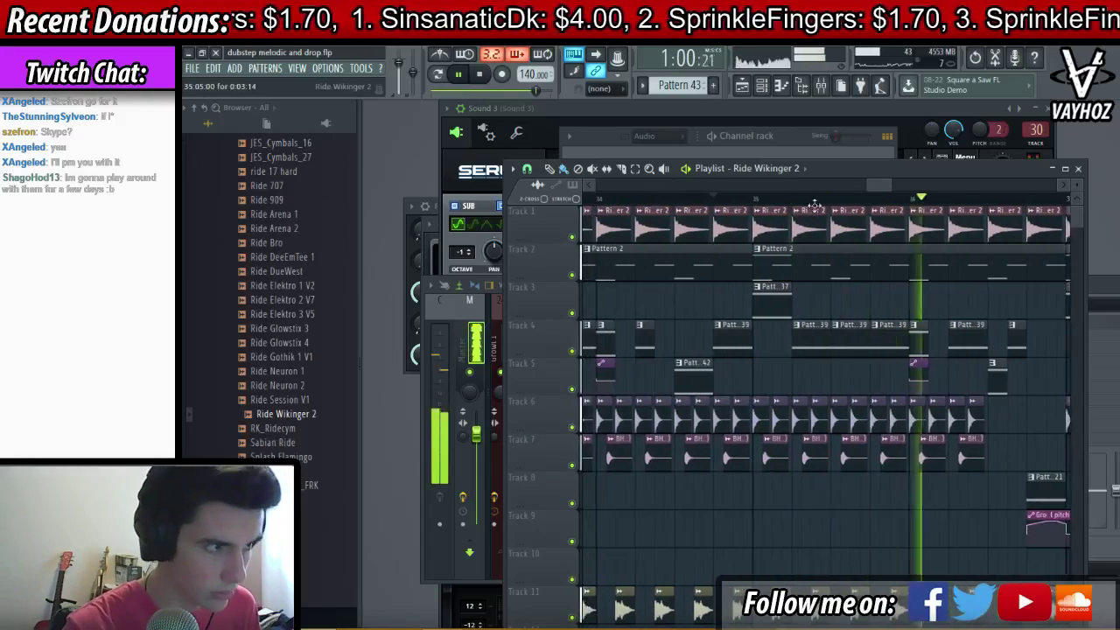
scroll(866, 188, "down", 1)
left_click_drag(870, 187, 880, 189)
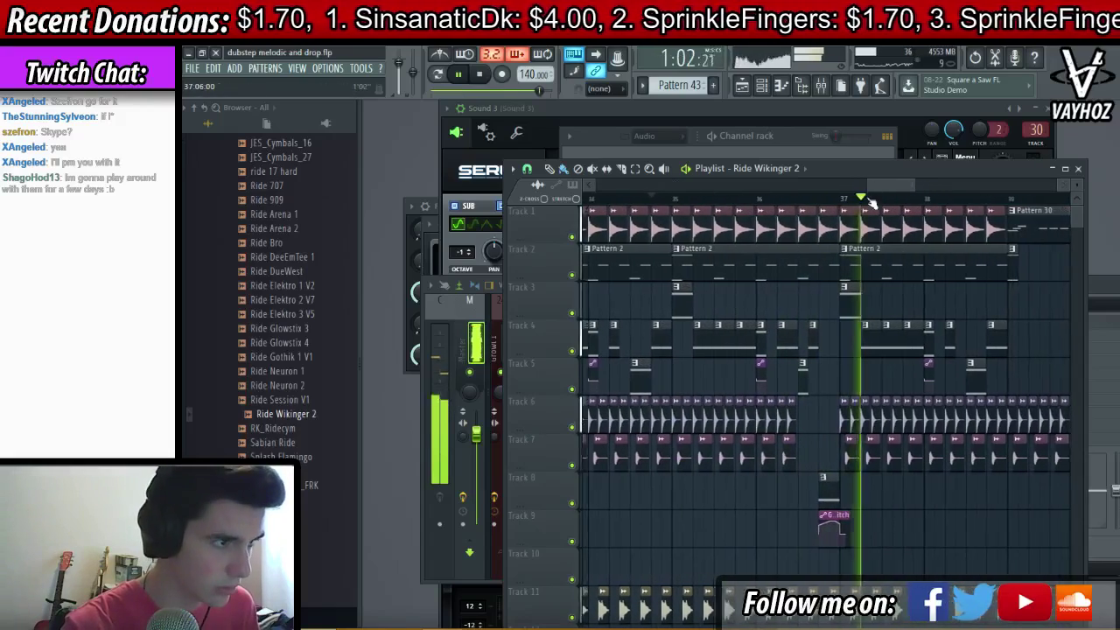
- Route the Ride Wikinger 2 channel to mixer track 2 (Hats)
double_click(862, 224)
double_click(750, 211)
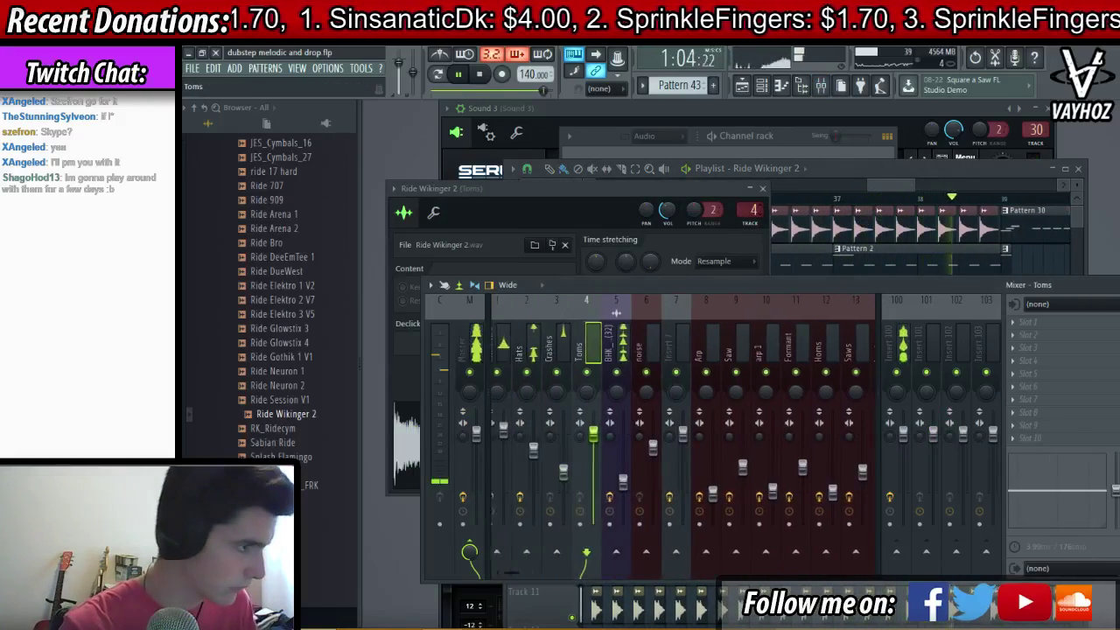
key("space")
left_click_drag(750, 211, 749, 216)
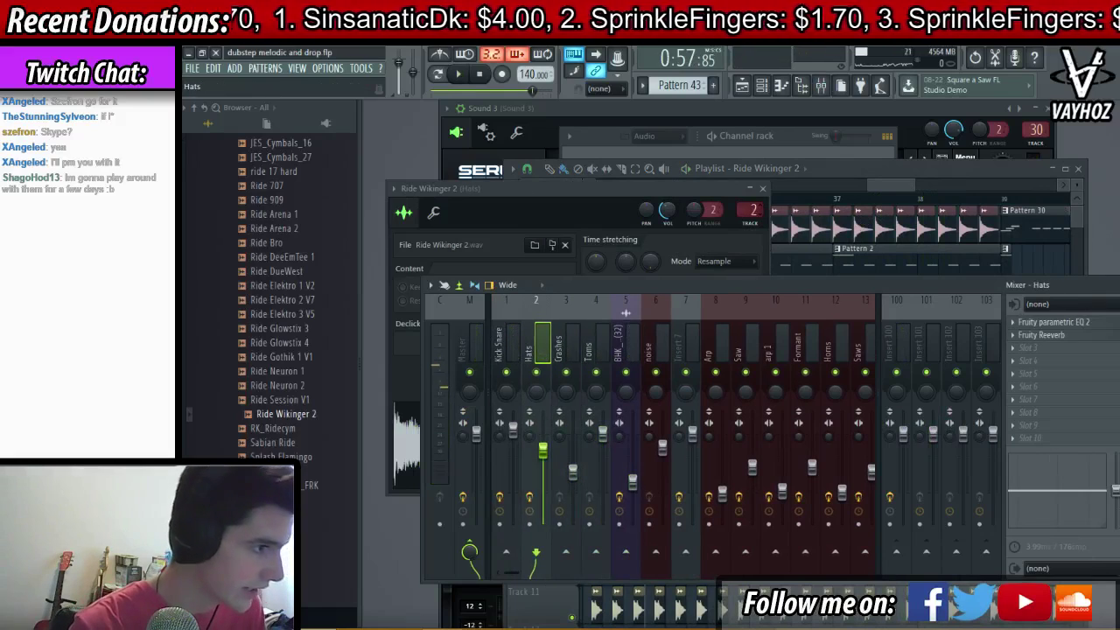
- Reset the Crashes mixer track by loading the Default mixer preset onto it
right_click(573, 376)
left_click(651, 367)
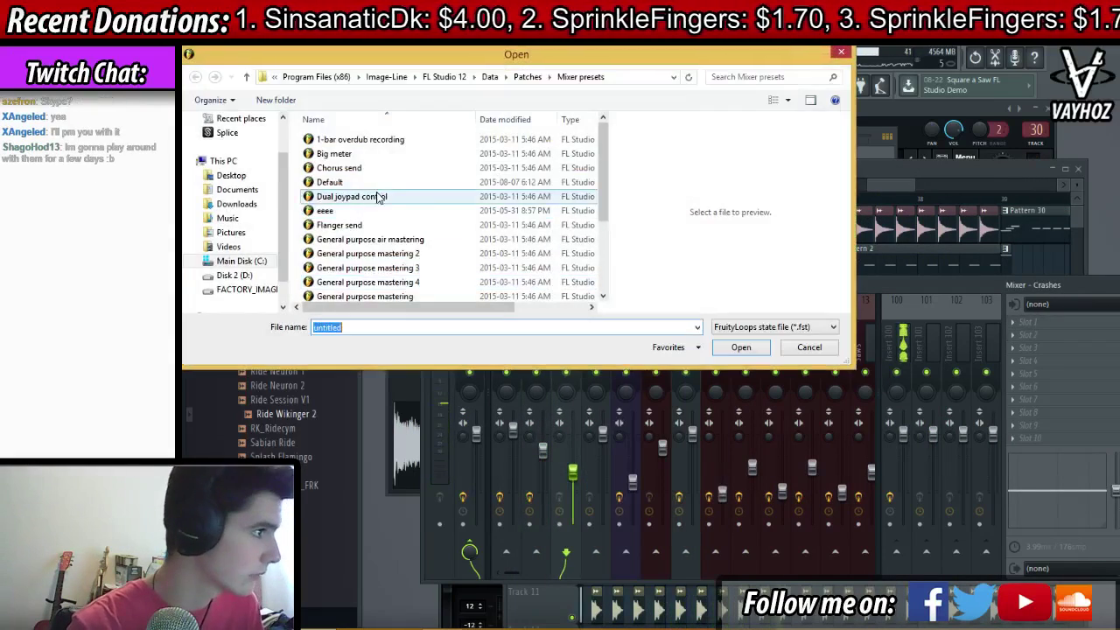
double_click(394, 183)
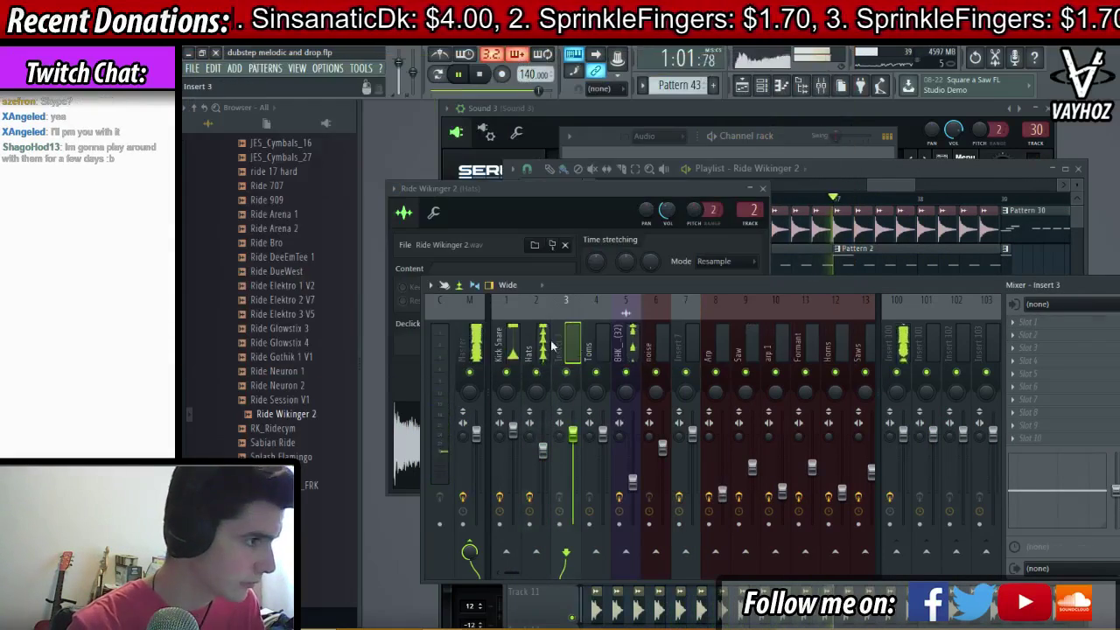
- Insert OTT ahead of the parametric EQ on the Hats mixer track and set its depth to 35%
left_click(544, 352)
left_click(1064, 323)
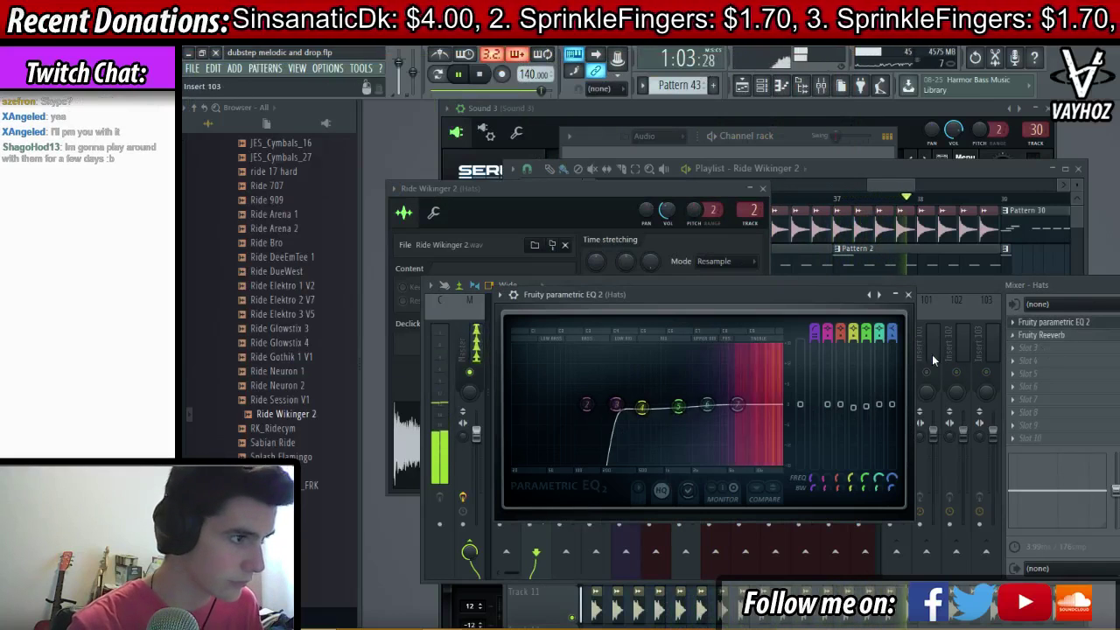
key("Escape")
left_click(1067, 336)
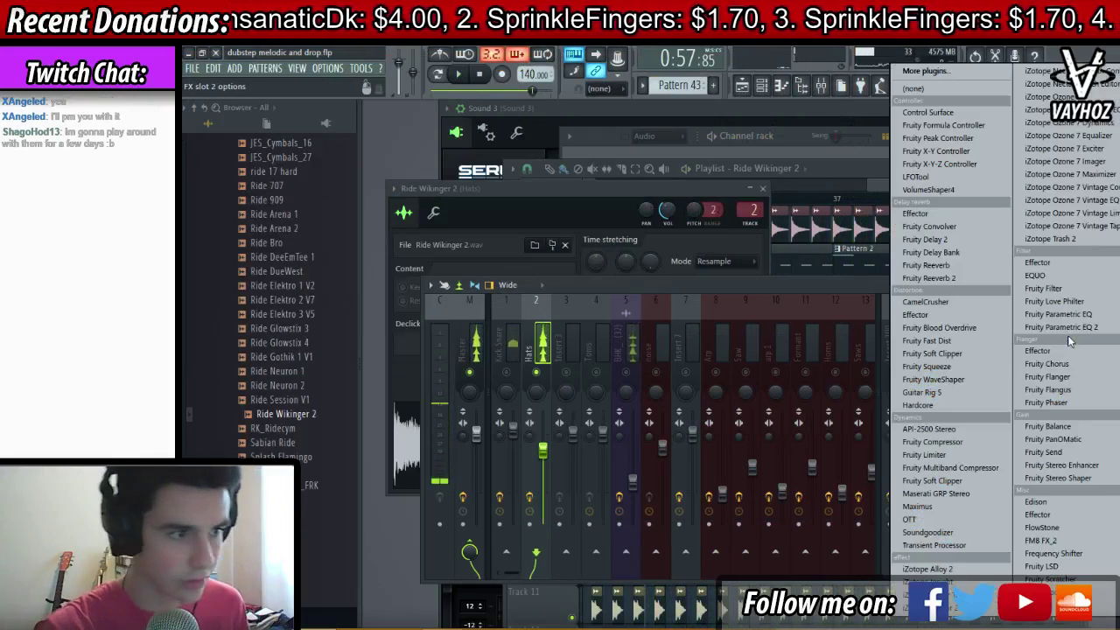
left_click(910, 519)
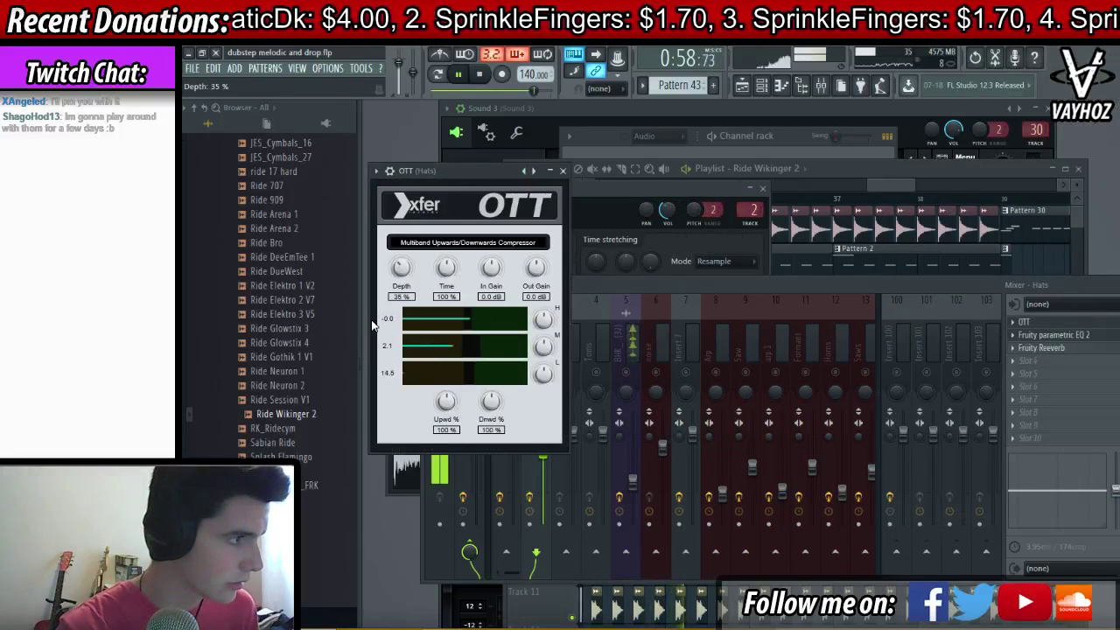
left_click(1065, 321)
- Reset bands 5 and 4 of Fruity parametric EQ 2 on the Hats mixer track to their defaults
left_click(1074, 336)
left_click(1074, 336)
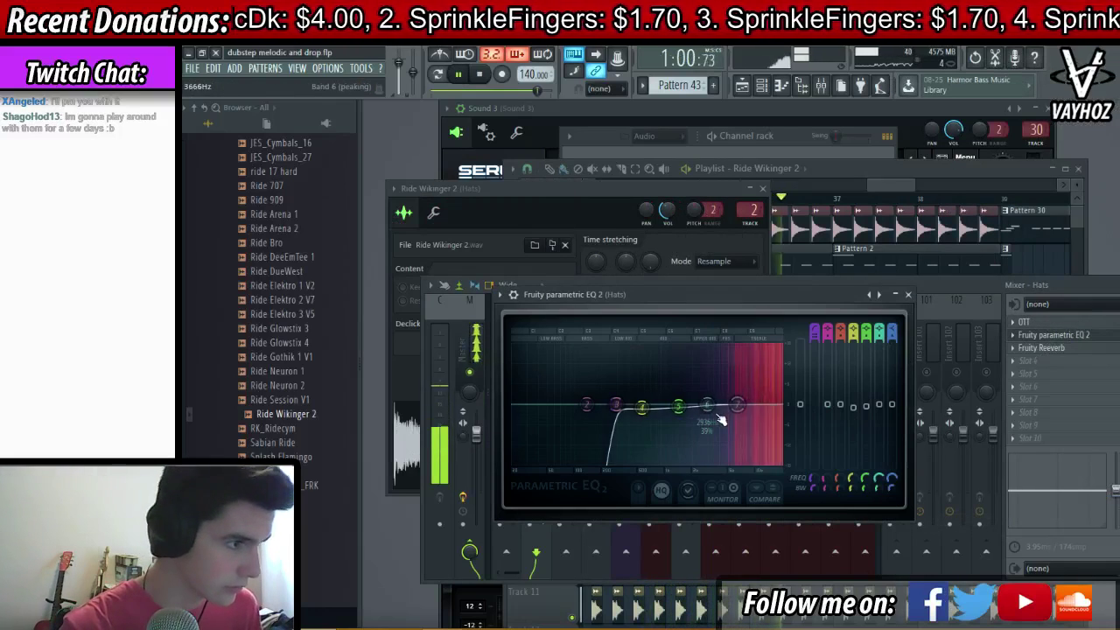
right_click(676, 409)
left_click(682, 424)
right_click(643, 410)
left_click(656, 425)
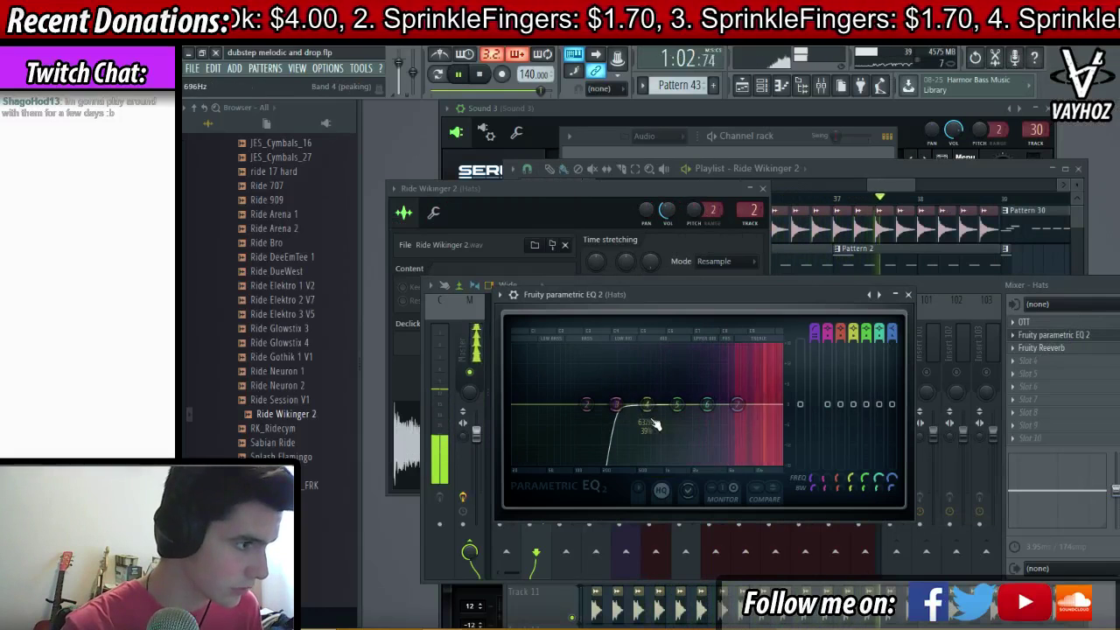
left_click(1083, 336)
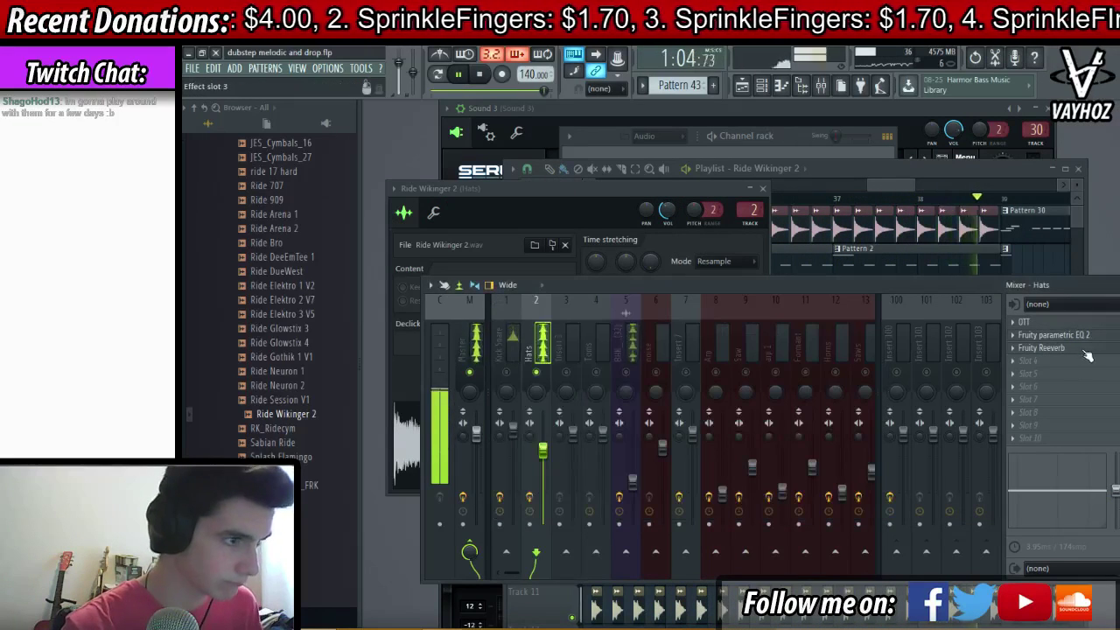
- Unsolo the Hats mixer track and lower its fader to about 85% while hearing the full mix
right_click(536, 372)
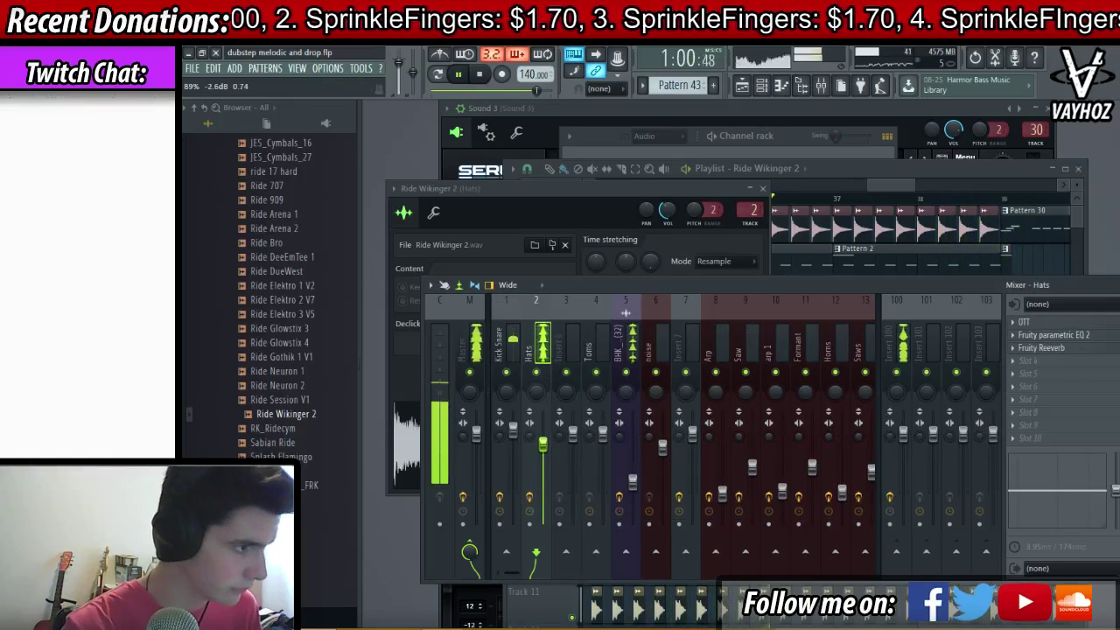
left_click(514, 429)
left_click(542, 444)
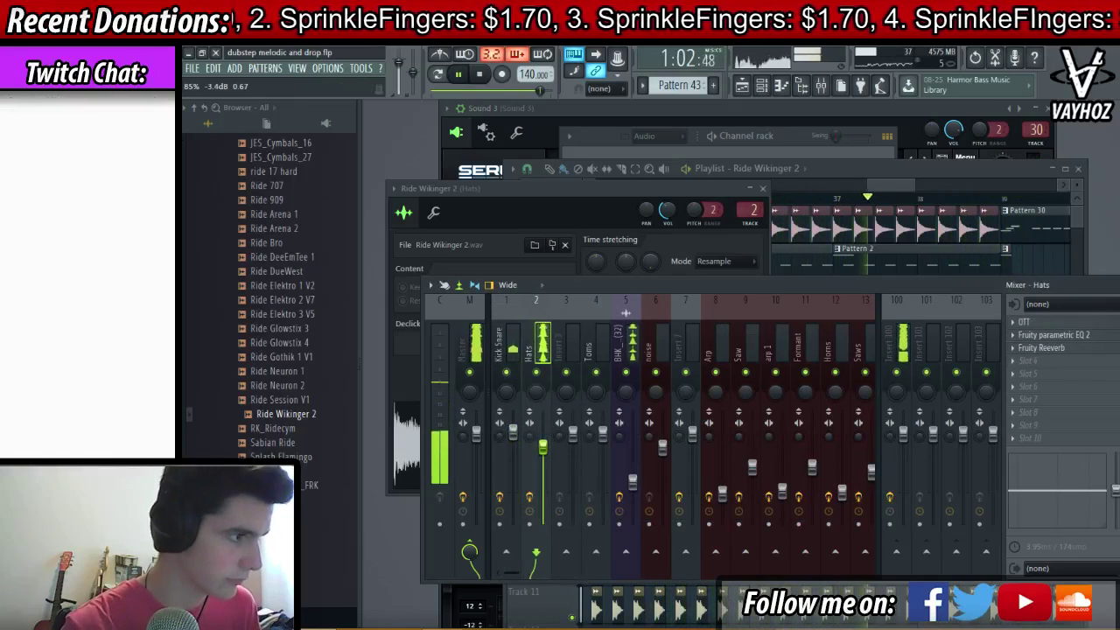
left_click(512, 341)
left_click_drag(864, 346, 915, 327)
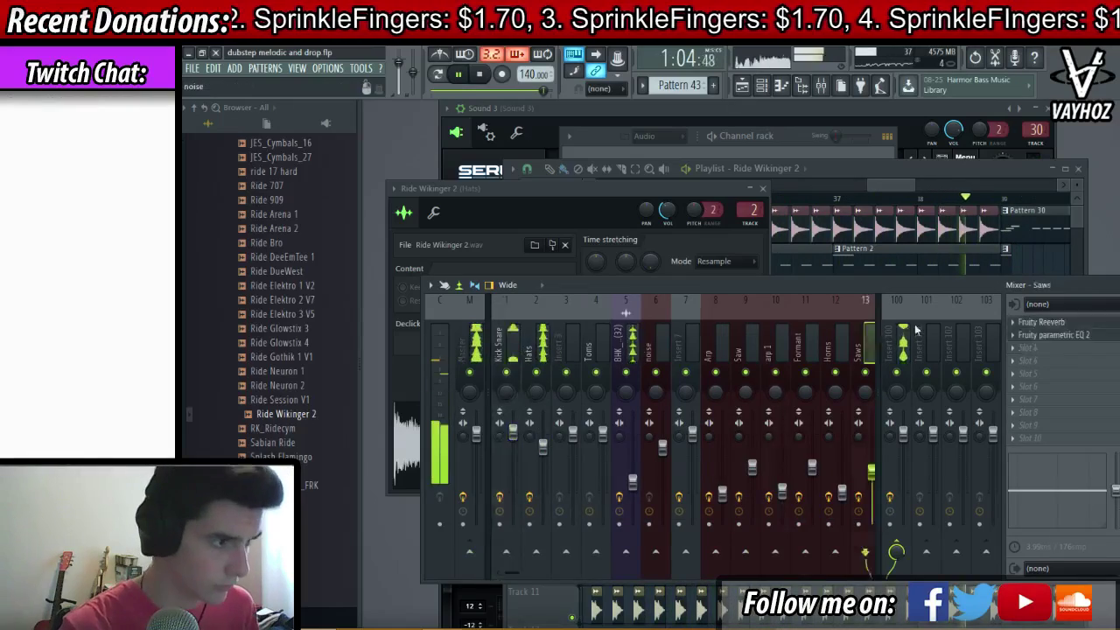
- Play the arrangement from bar 32 into the second half of the drop to check the balance
key("space")
key("space")
scroll(943, 186, "down", 4)
left_click_drag(945, 184, 892, 187)
key("space")
left_click(879, 200)
scroll(901, 201, "up", 2)
key("space")
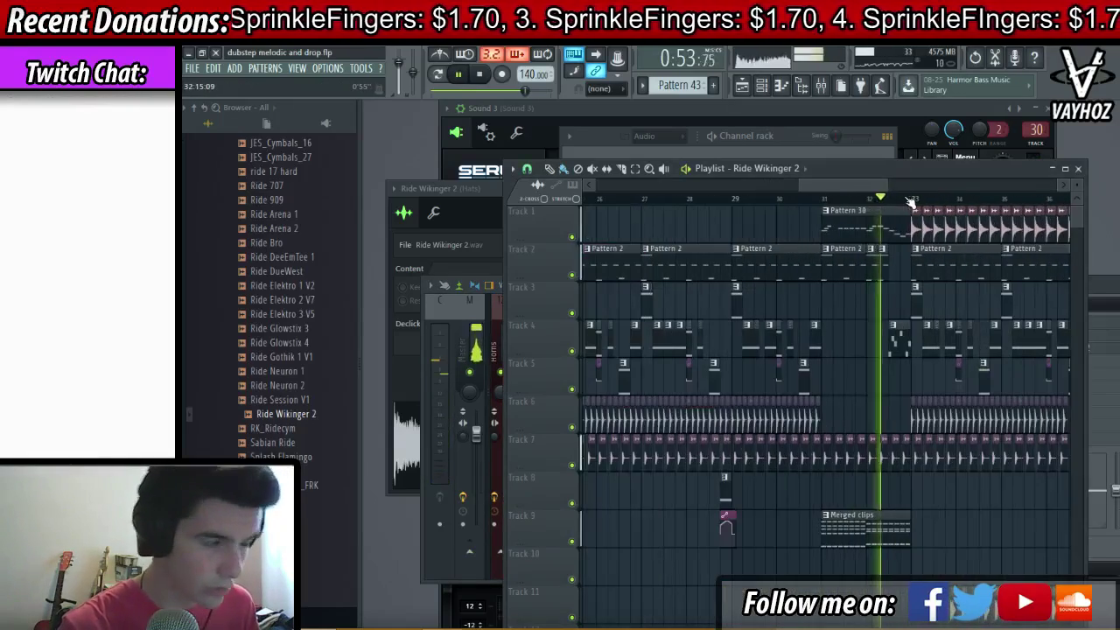
- Stop playback and make a time selection over bars 25 and 26 in the playlist
key("space")
scroll(901, 202, "down", 3)
left_click(694, 202)
scroll(695, 202, "up", 3)
scroll(697, 205, "up", 2)
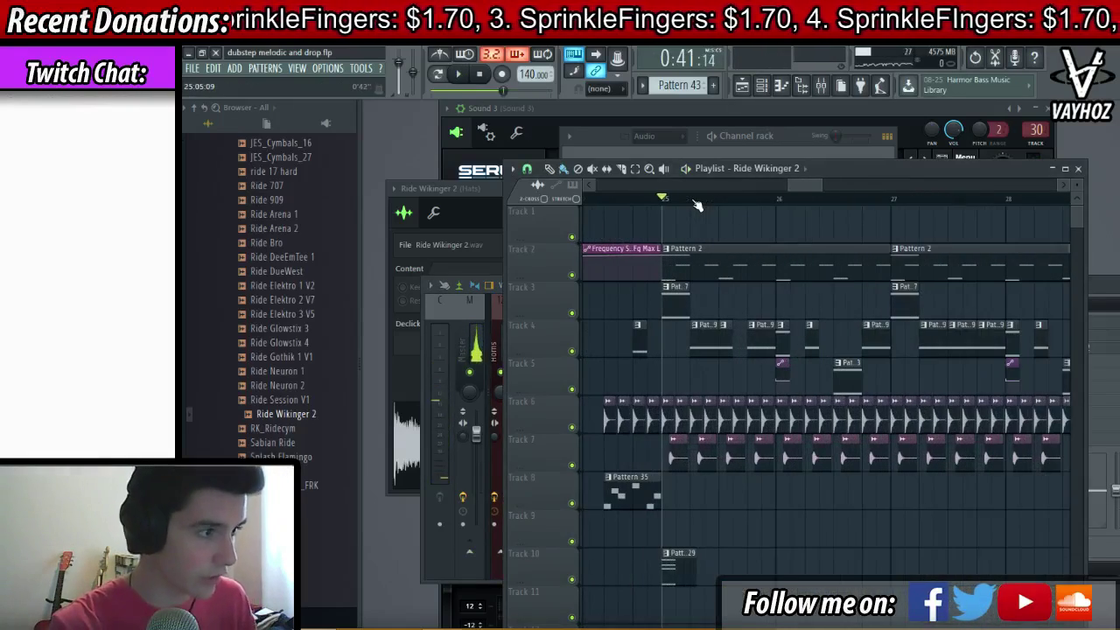
left_click_drag(667, 204, 887, 205)
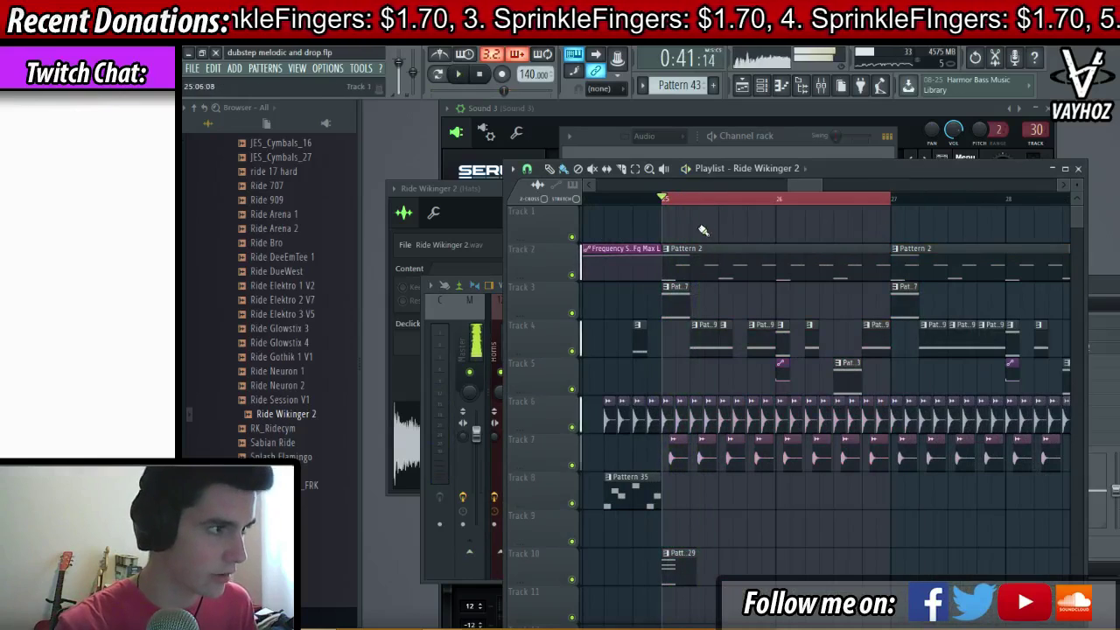
- Show all channels in the channel rack and preview the Square #2 synth
key("F6")
key("space")
left_click(660, 137)
left_click(658, 149)
scroll(776, 354, "down", 7)
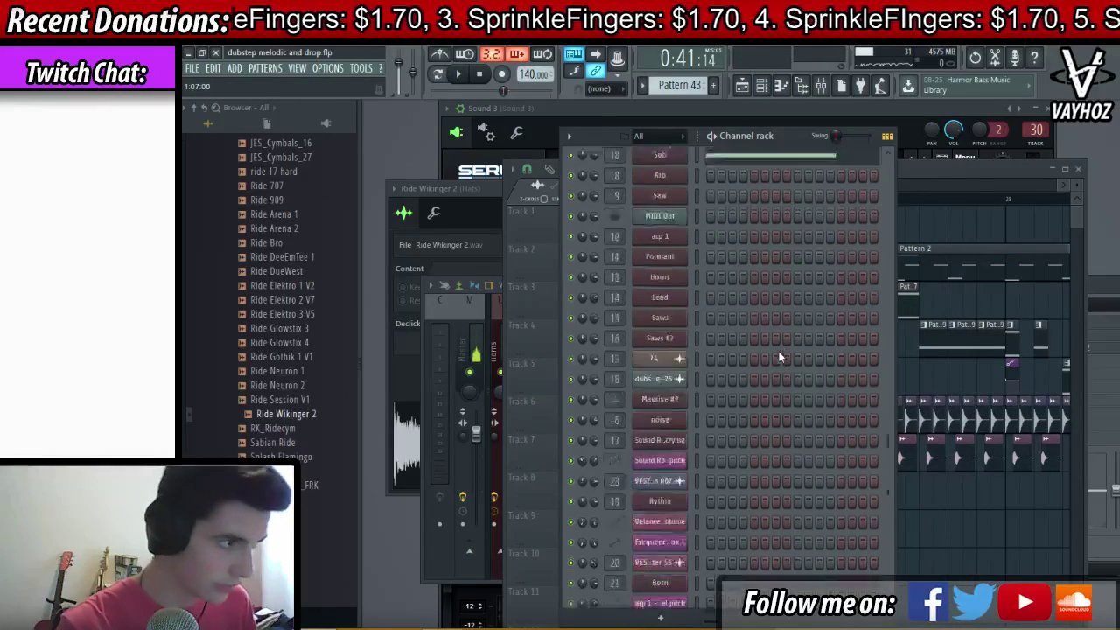
scroll(770, 367, "down", 3)
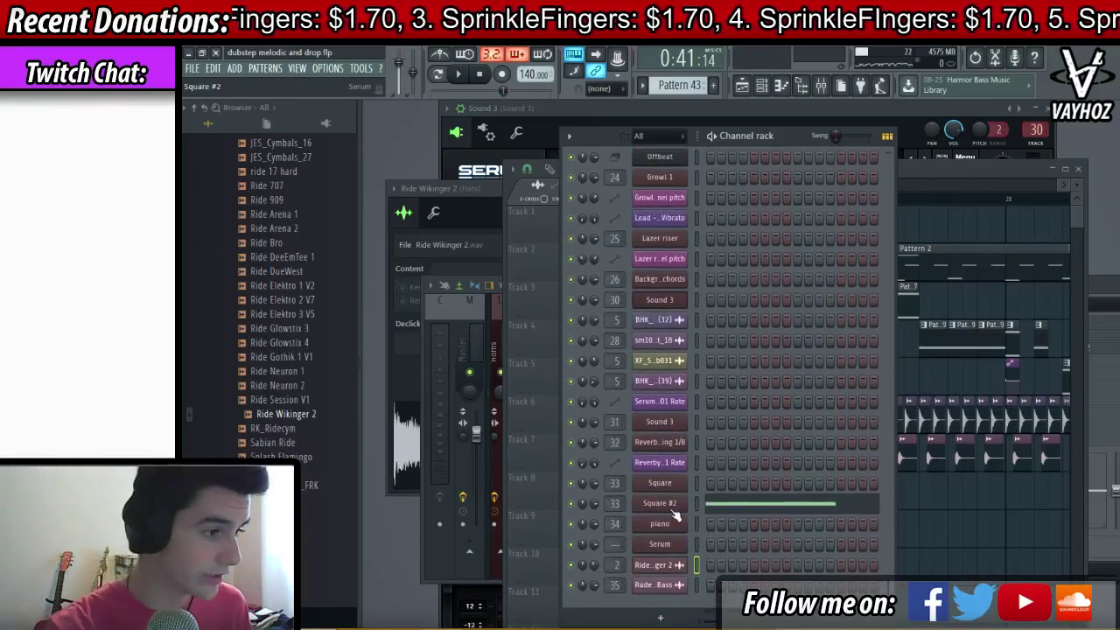
left_click(670, 507)
key("n")
key("Escape")
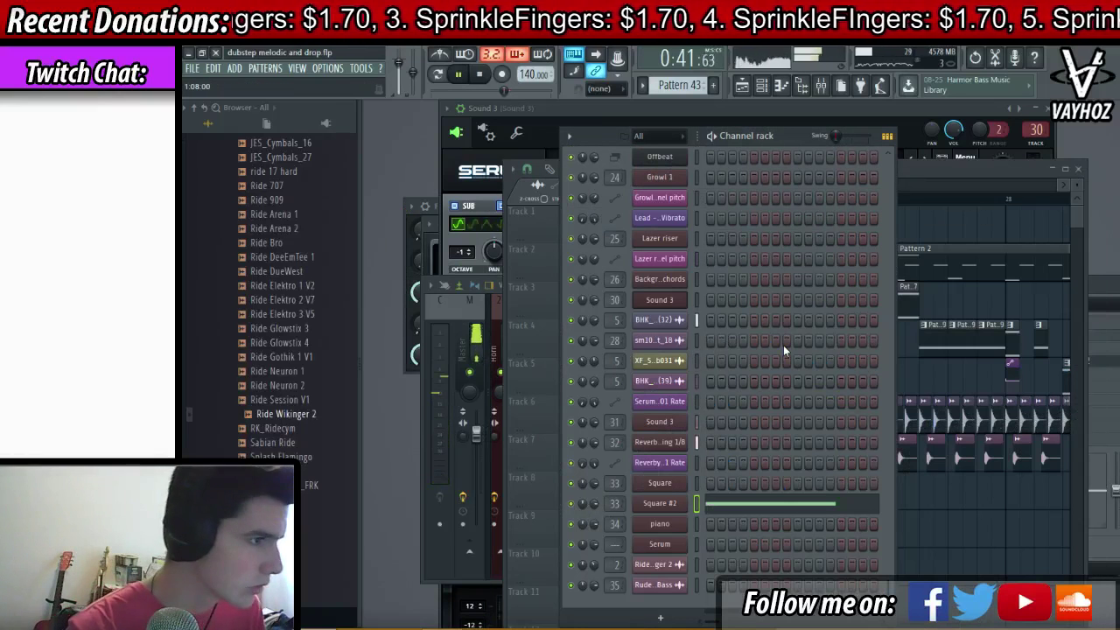
- Open Reverby thing 1/8, set its LFO 1 rate to 1/4 and create an automation clip for that parameter
left_click(654, 447)
key("b")
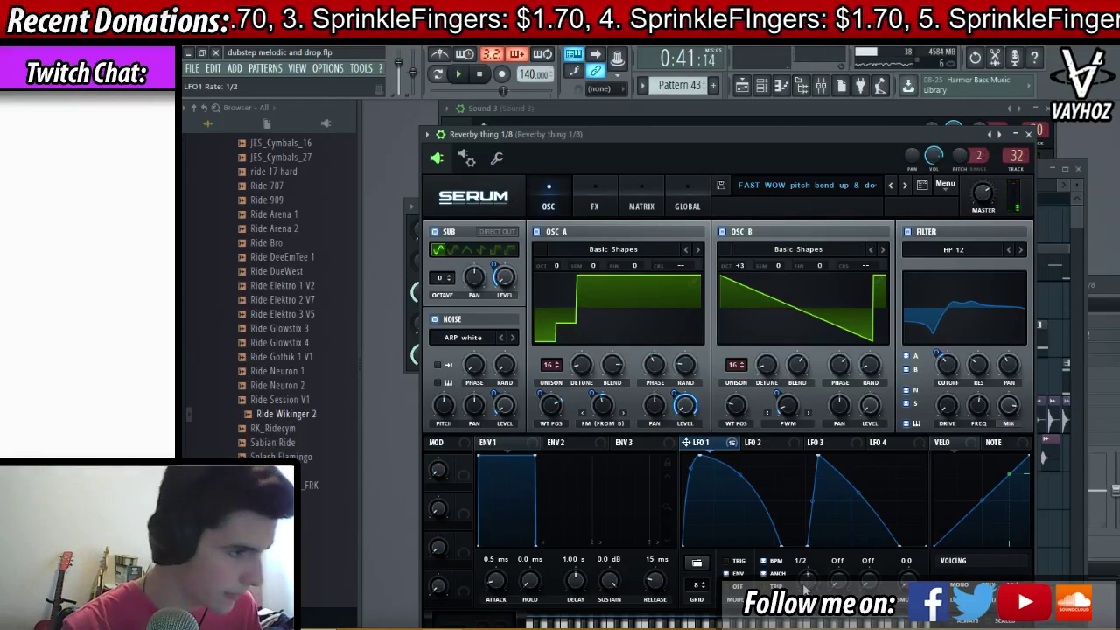
left_click(366, 68)
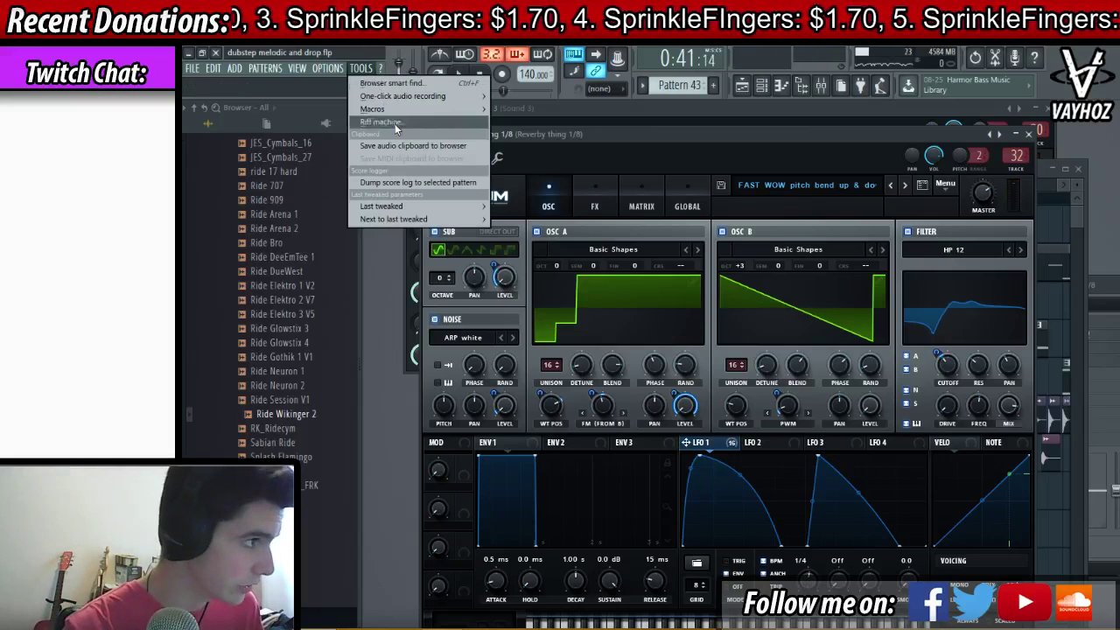
mouse_move(388, 206)
left_click(553, 285)
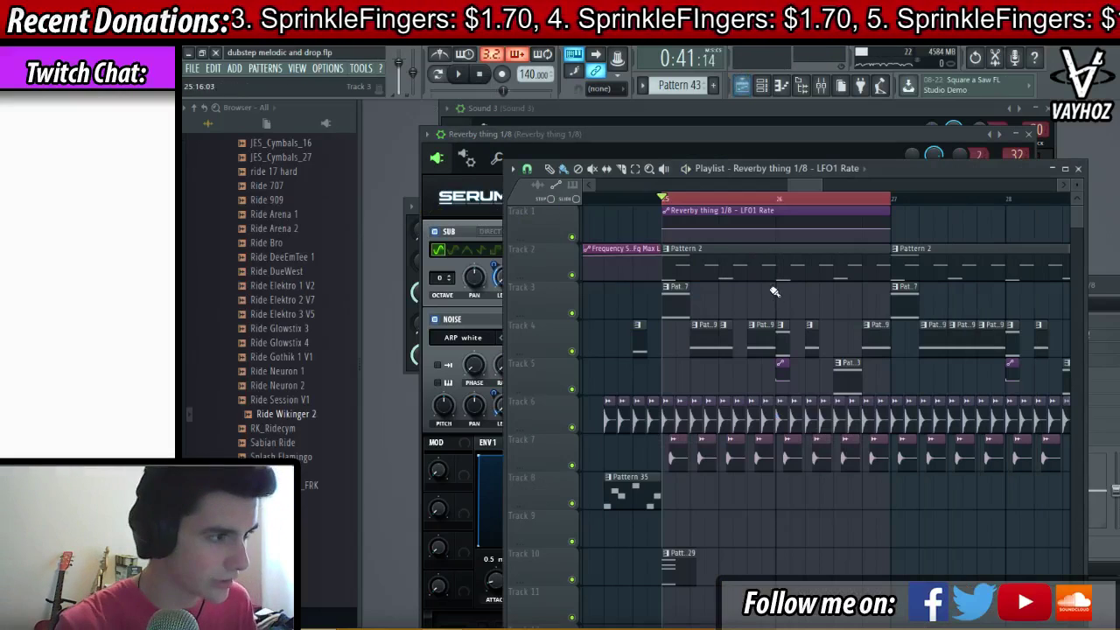
- Shorten the LFO1 Rate automation clip on an enlarged Track 1 to one beat and move it to the third beat of bar 25
key("space")
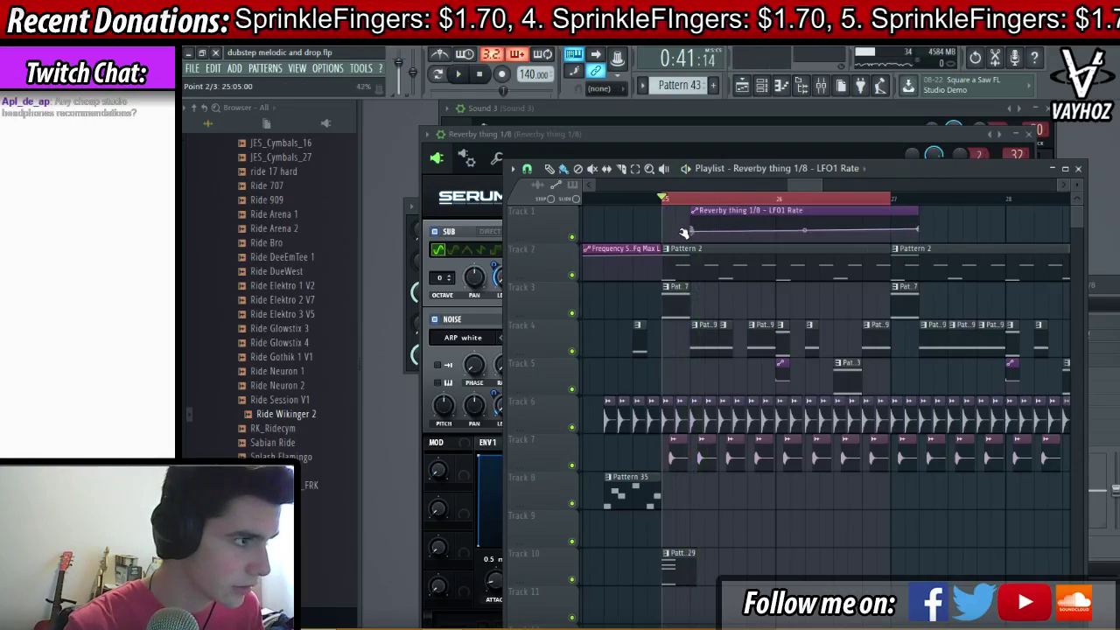
key("space")
left_click_drag(542, 252, 513, 395)
left_click_drag(918, 313, 721, 333)
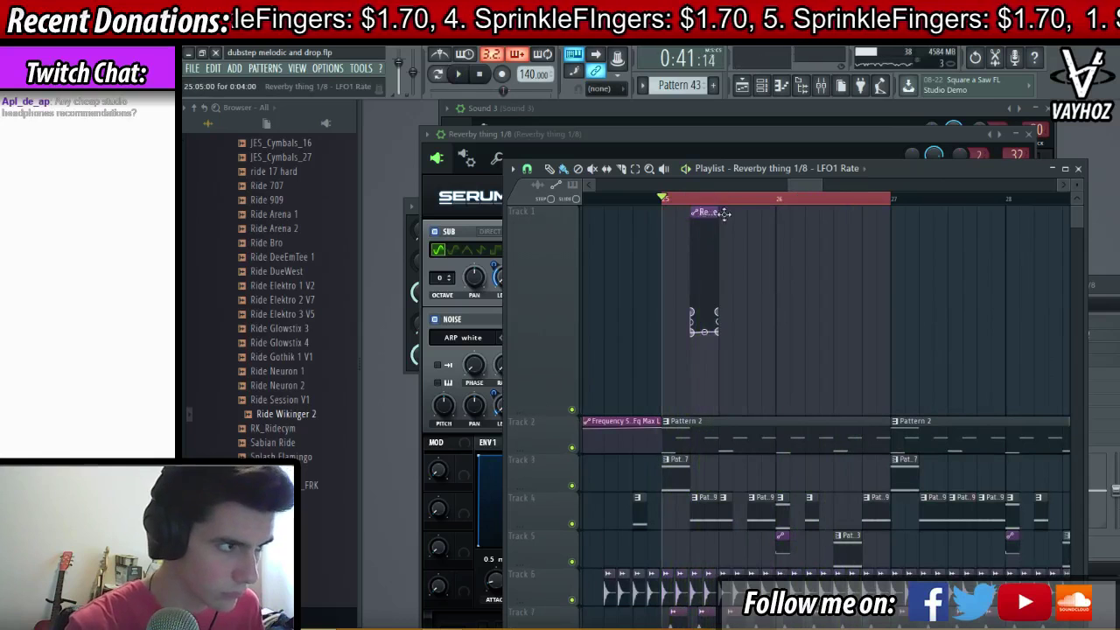
left_click_drag(724, 213, 752, 213)
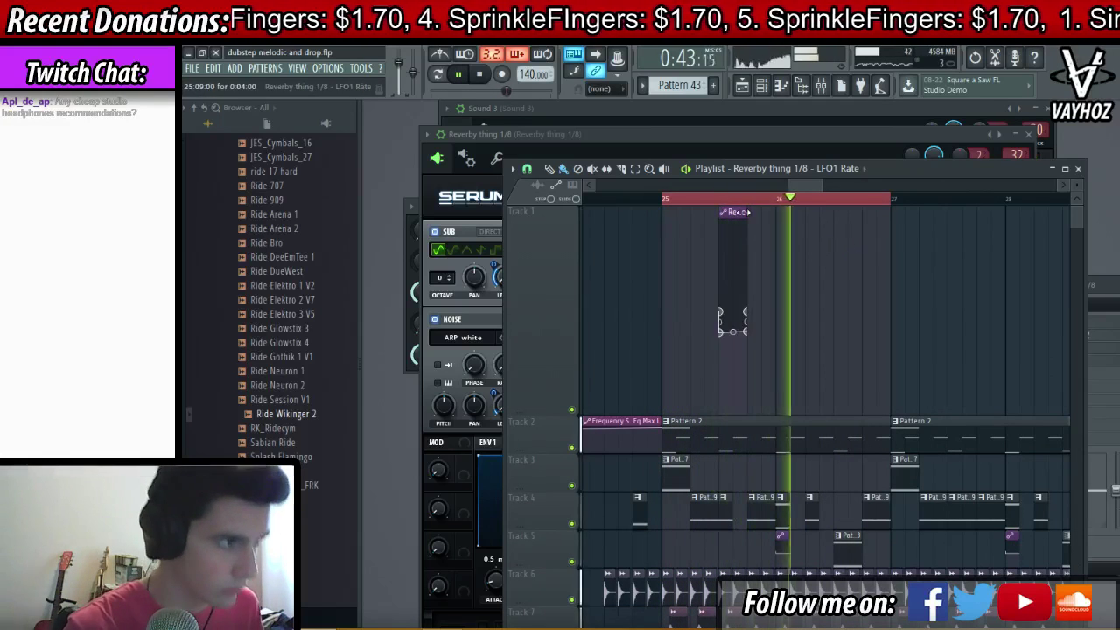
- Place a copy of the one-beat LFO1 Rate clip on the third beat of bar 26 and clear the time selection
left_click(843, 221)
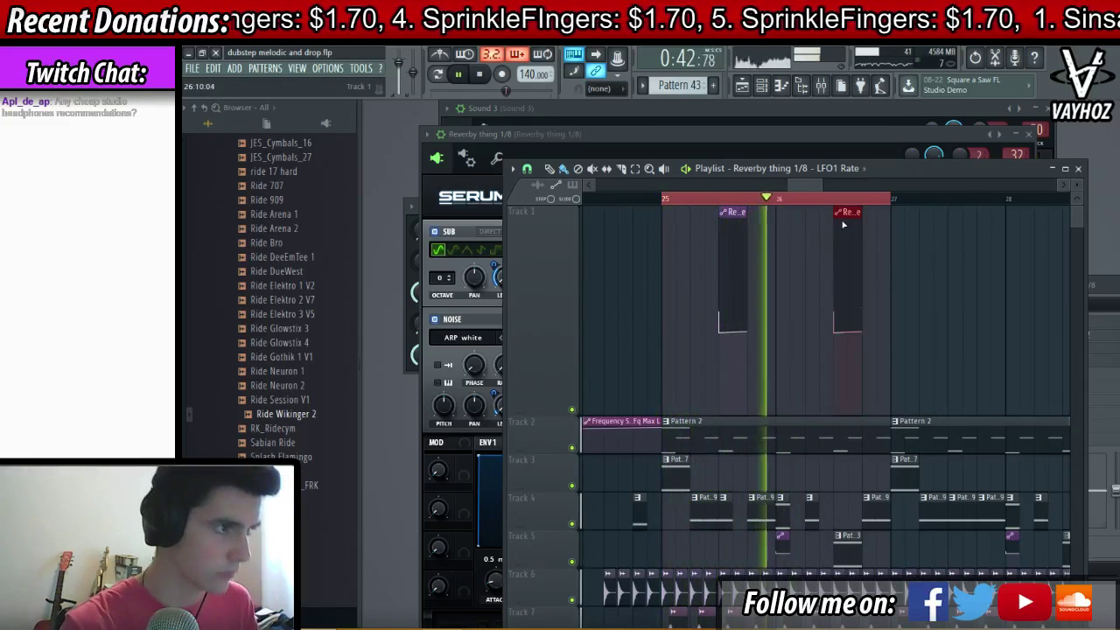
left_click(878, 200, "ctrl")
scroll(880, 200, "up", 1)
scroll(881, 201, "down", 1)
key("space")
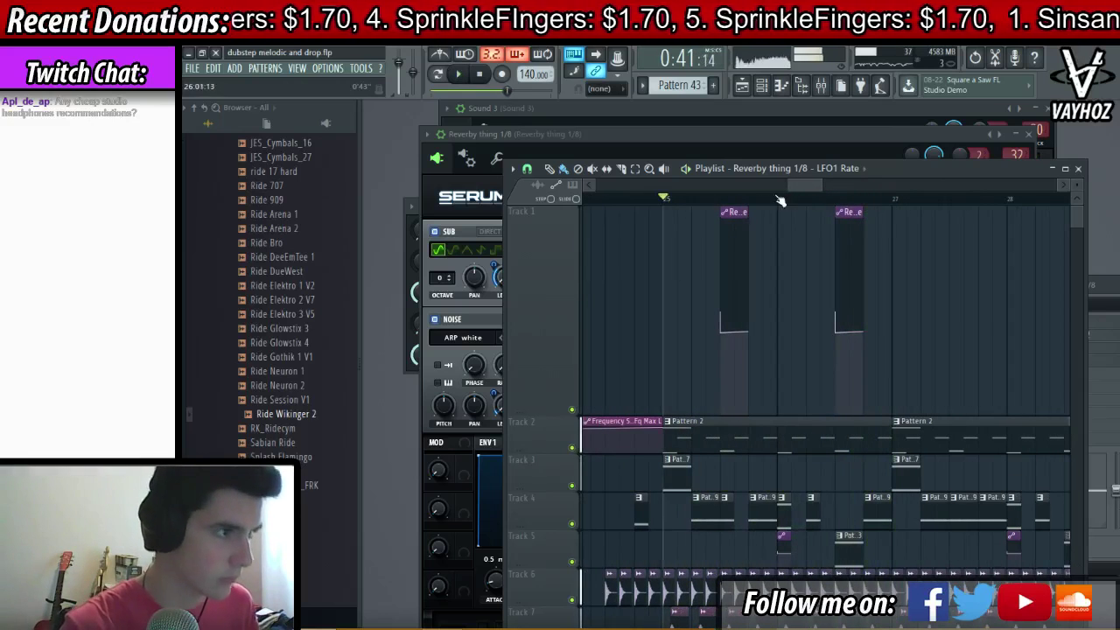
key("space")
- Move the copied LFO1 Rate clip forward to the third beat of bar 29, checking its placement in playback
left_click_drag(849, 212, 963, 212)
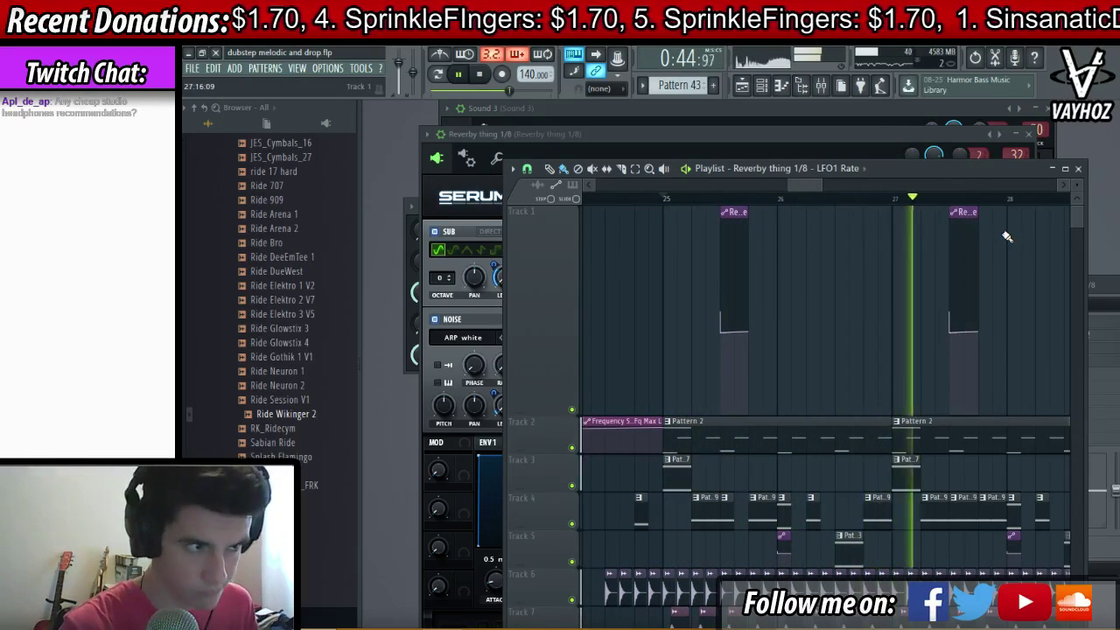
left_click_drag(945, 263, 807, 273)
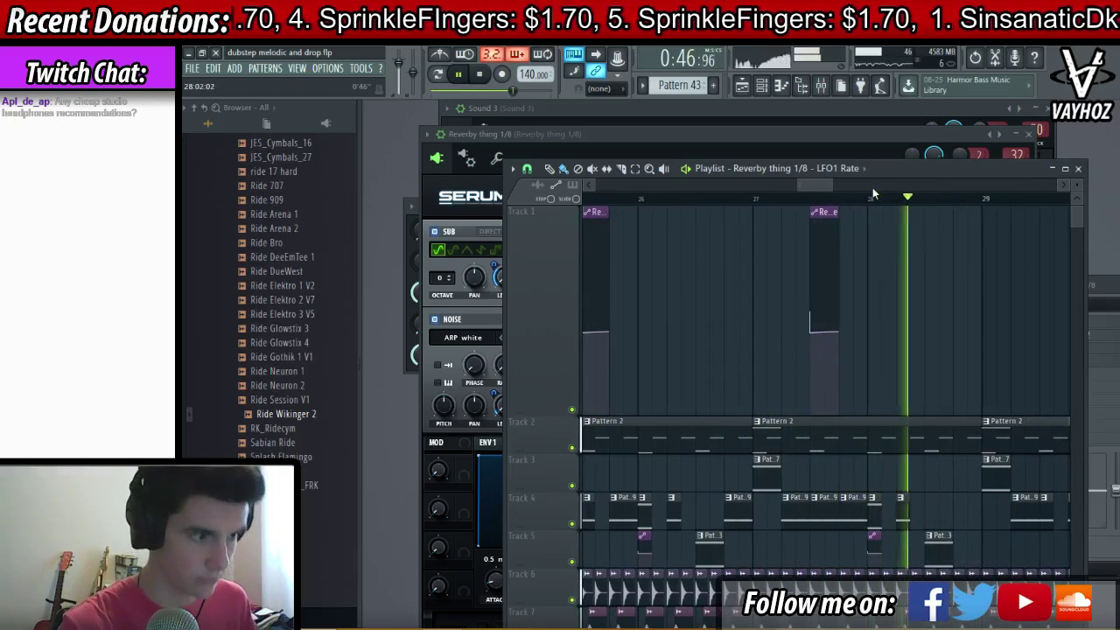
left_click_drag(895, 306, 814, 326)
key("space")
left_click(679, 196)
key("space")
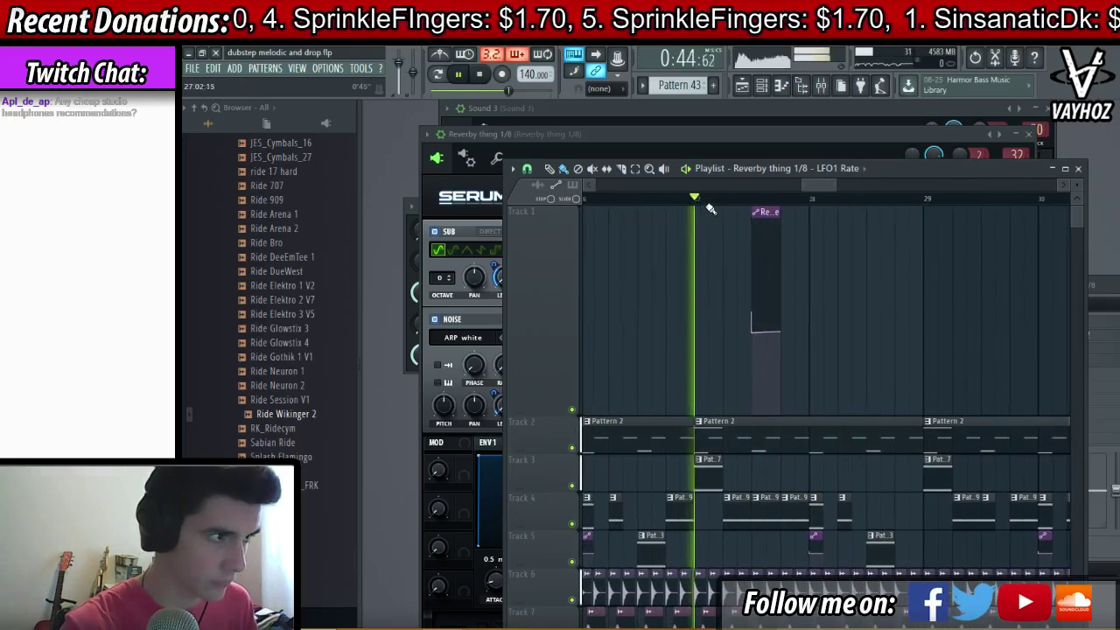
left_click_drag(774, 214, 880, 218)
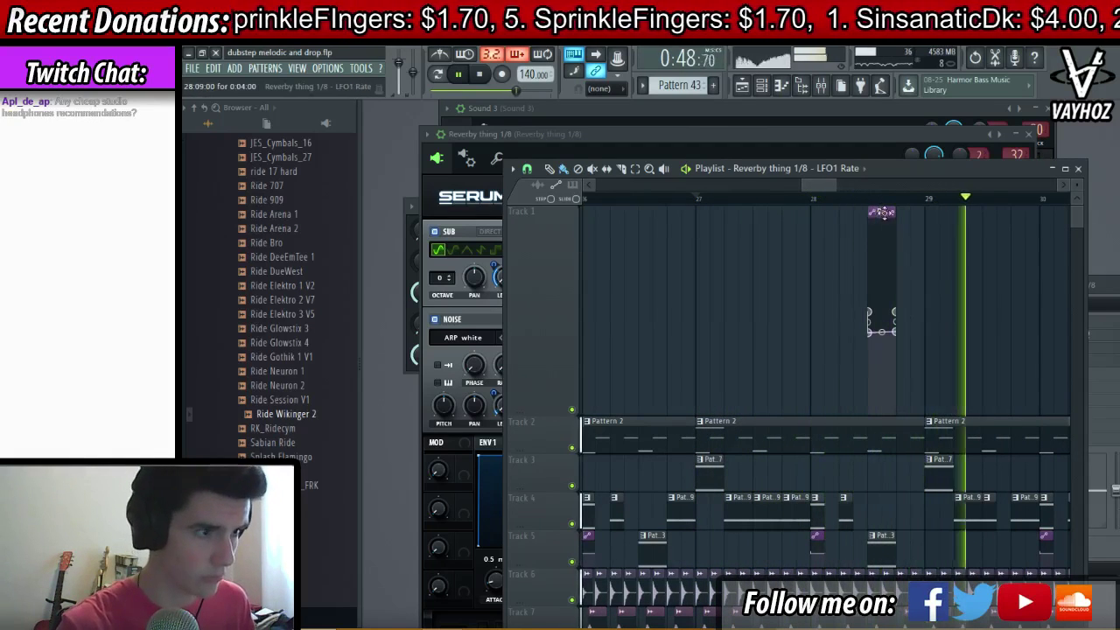
left_click_drag(887, 212, 995, 213)
key("space")
key("space")
key("space")
- Restore Track 1 to its normal height and play the drop from just before bar 25
scroll(1009, 200, "down", 3)
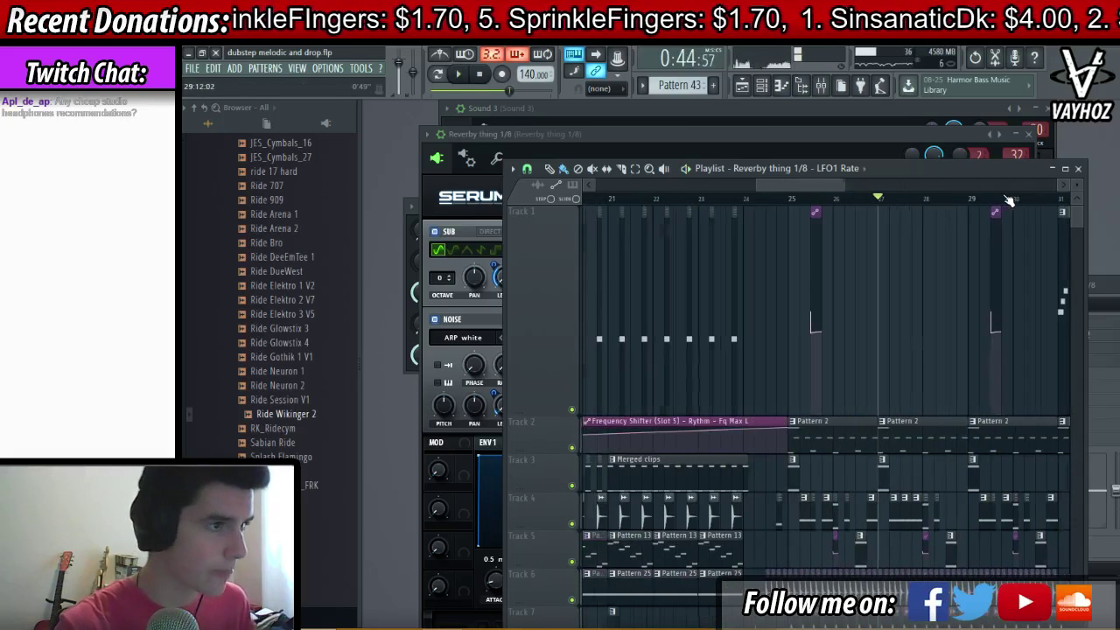
right_click(547, 207)
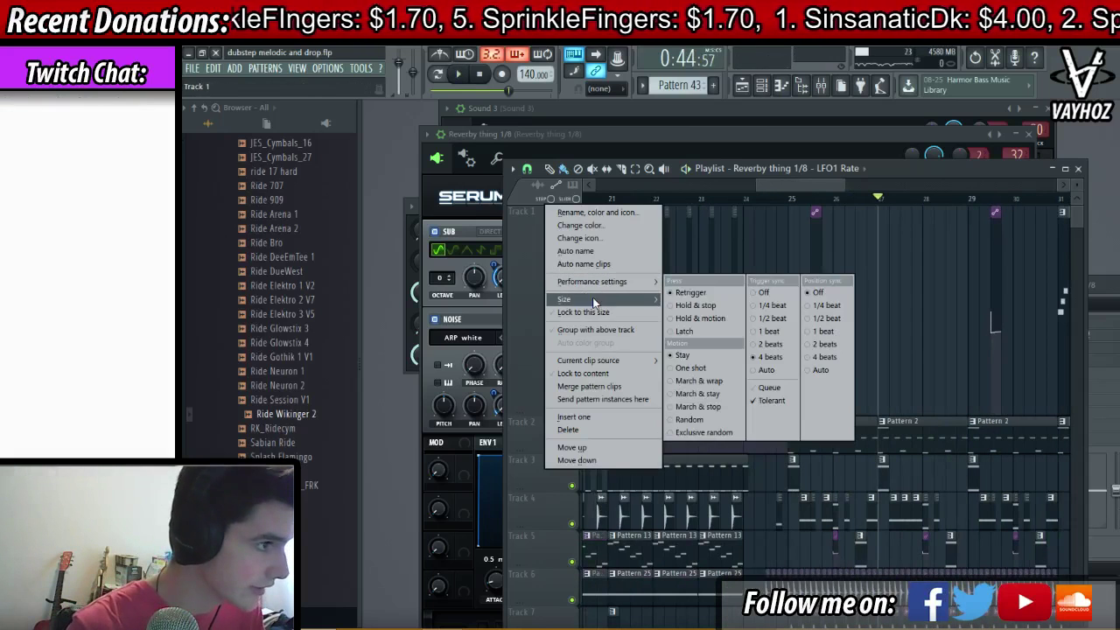
left_click(700, 335)
left_click(756, 200)
key("space")
scroll(777, 202, "up", 2)
left_click_drag(796, 184, 808, 182)
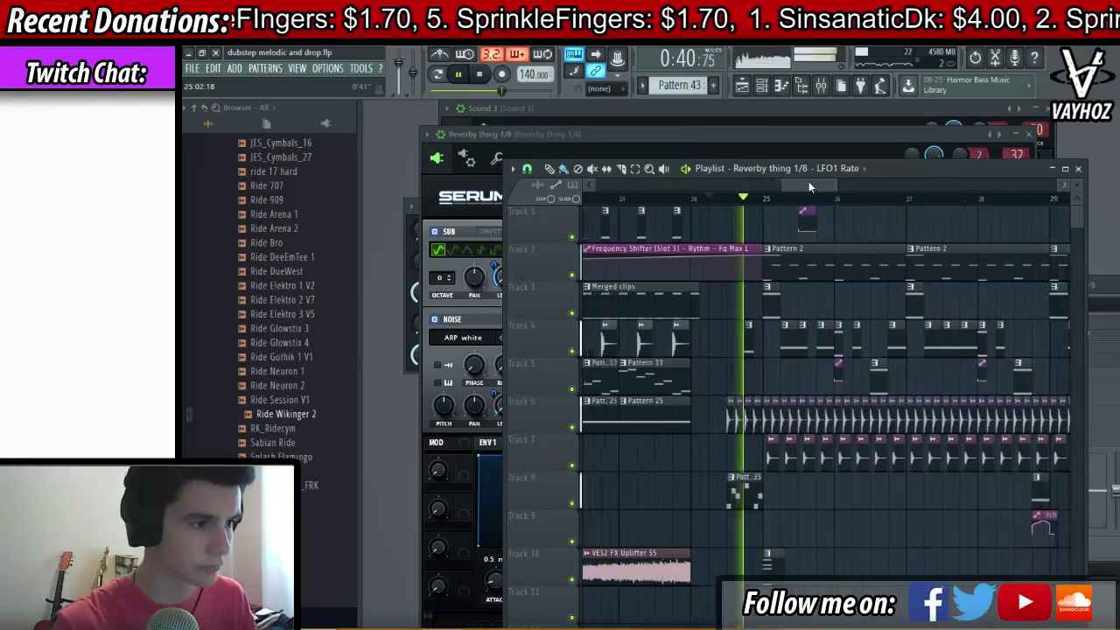
- Solo Tracks 6 and 7 in the playlist and bring up the BHK_PD_Hihat (32) channel and its mixer track
key("F9")
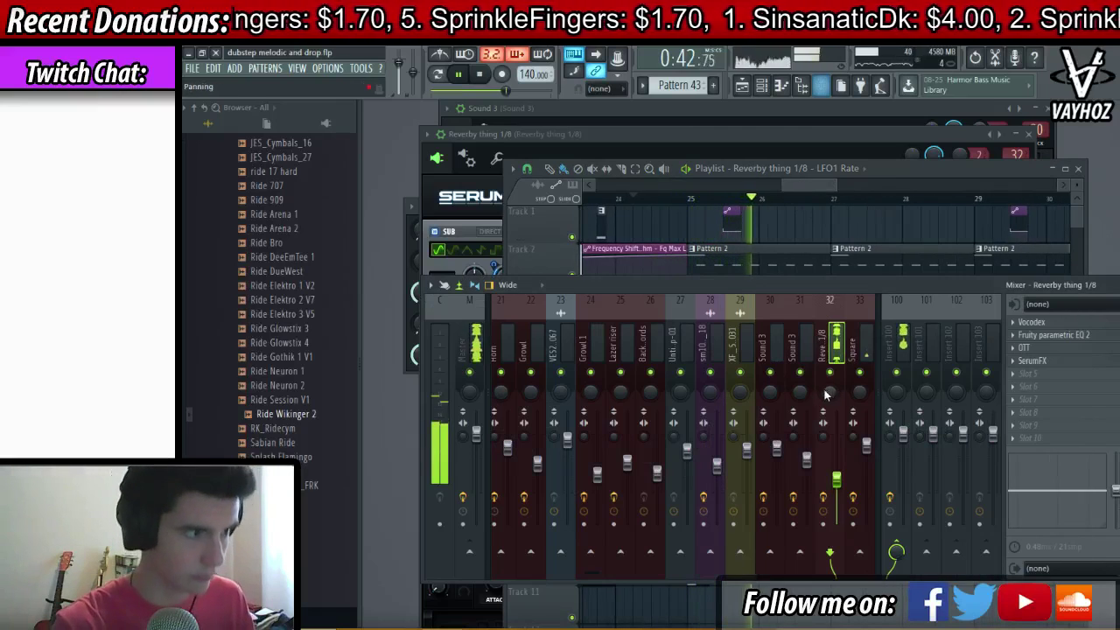
key("space")
left_click(780, 227)
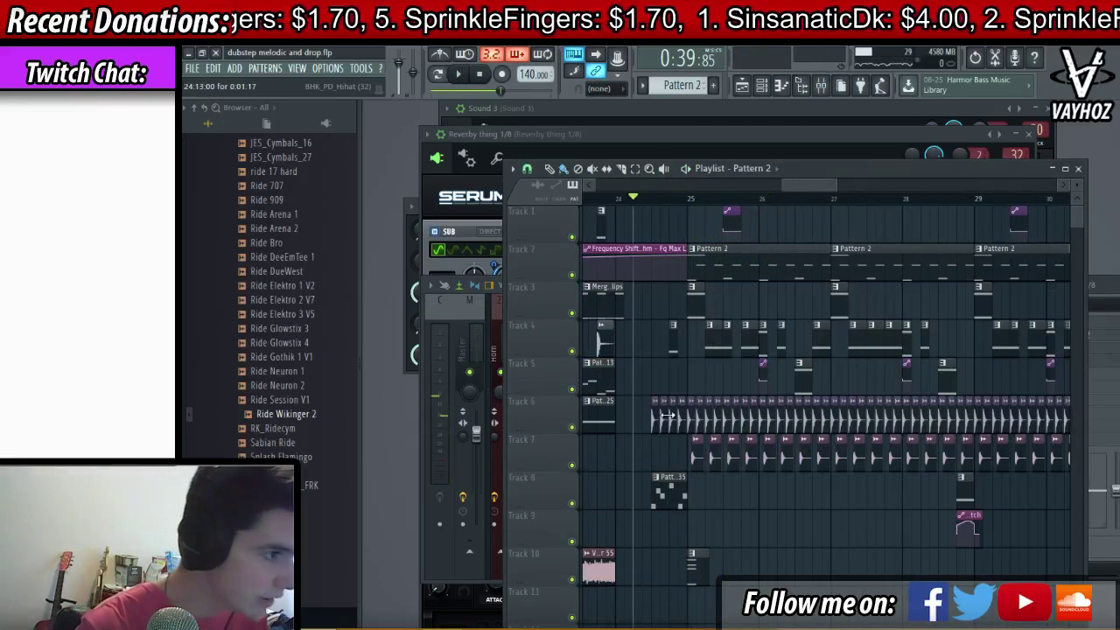
key("space")
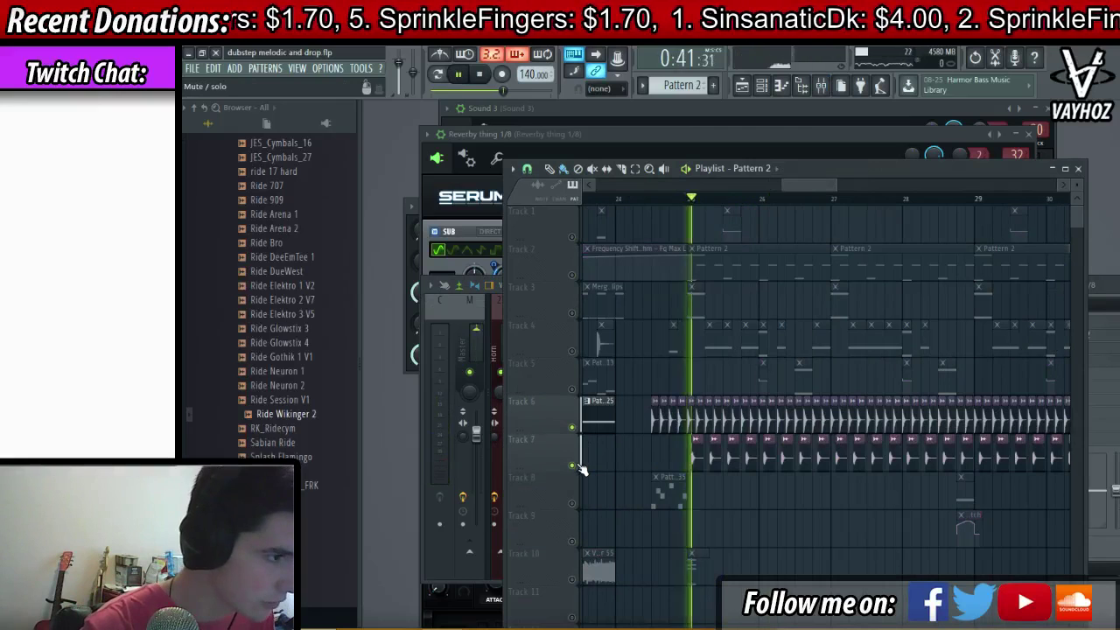
double_click(692, 426)
key("F9")
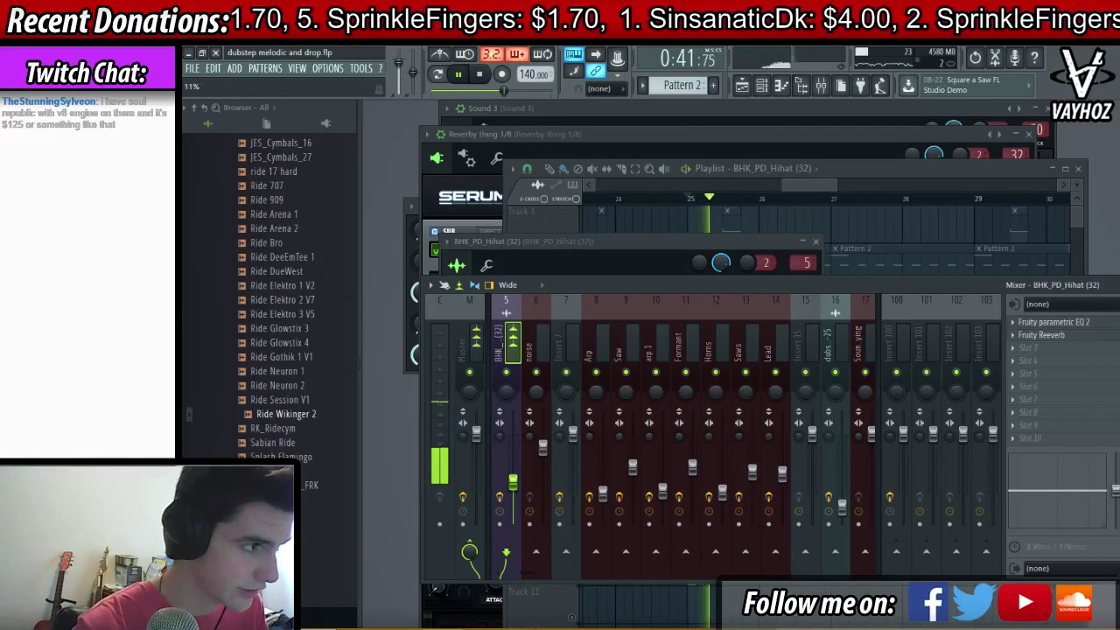
- Audition Track 2 on its own, and solo the hi-hats on Track 6
key("F5")
right_click(573, 276)
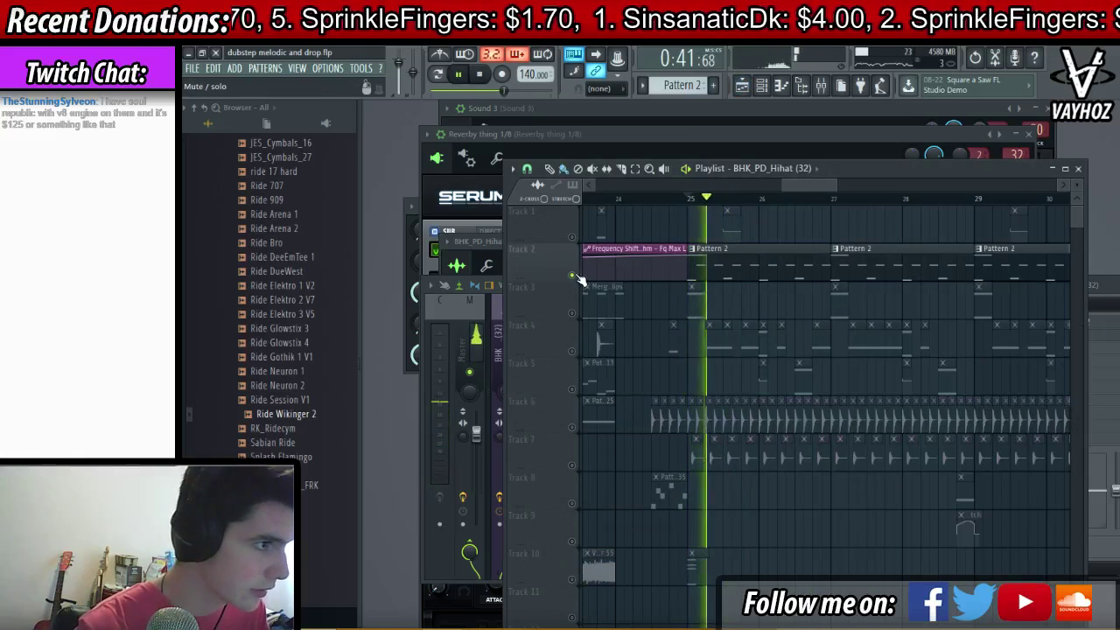
key("space")
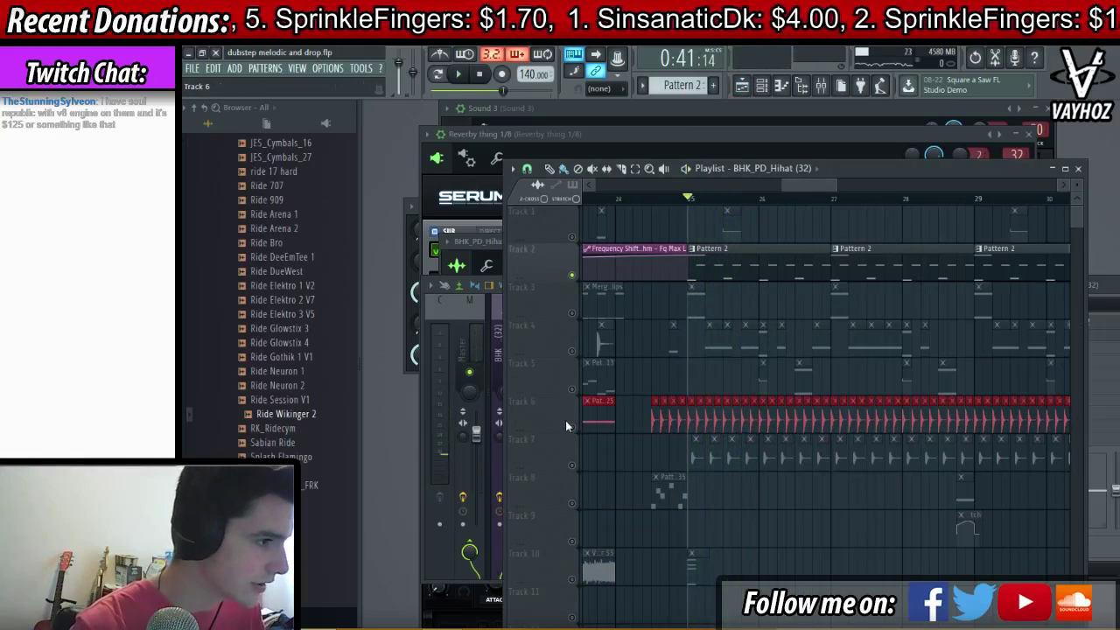
right_click(572, 427)
key("space")
key("space")
- Raise the band 1 high-pass cutoff in the BHK_PD_Hihat (32) track's Fruity parametric EQ 2 to about 2182 Hz
left_click(1093, 289)
left_click(1091, 326)
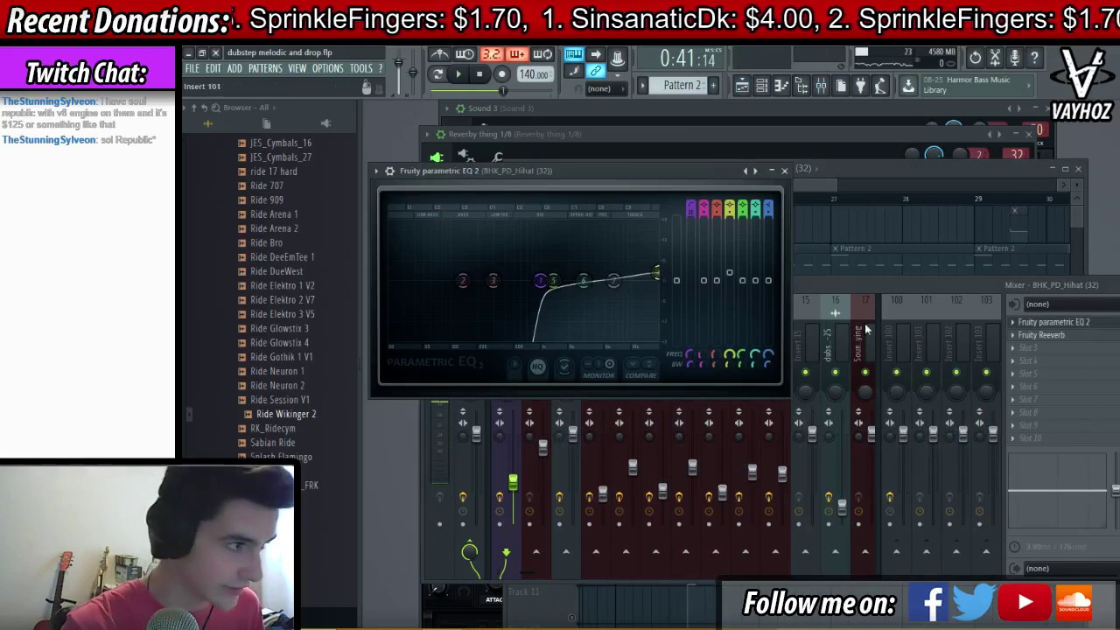
key("space")
left_click_drag(540, 279, 570, 280)
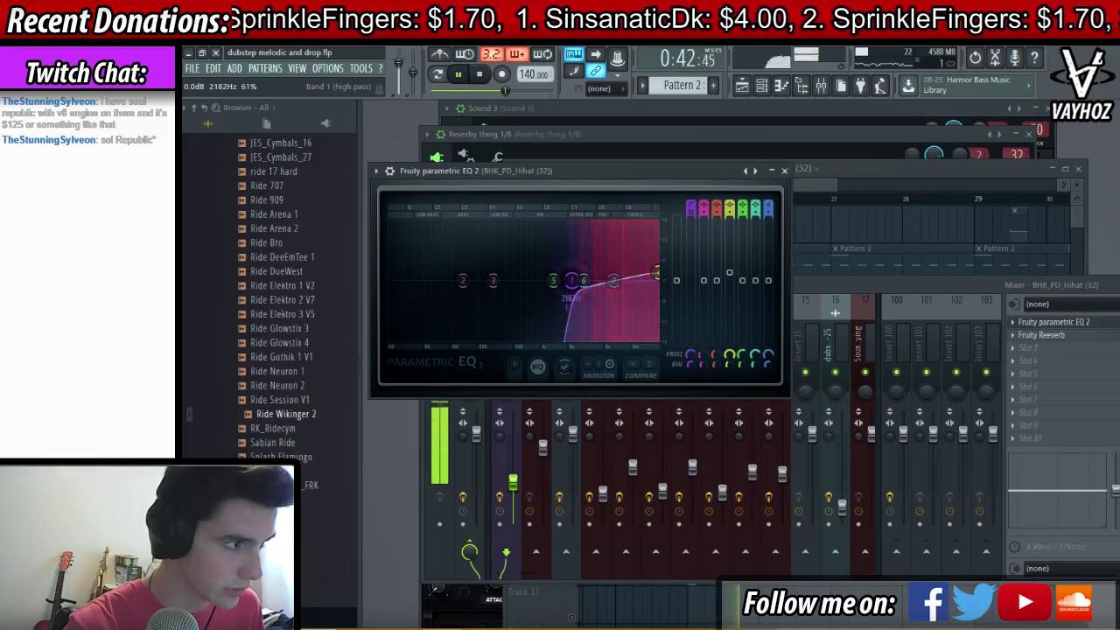
key("Escape")
key("Escape")
key("space")
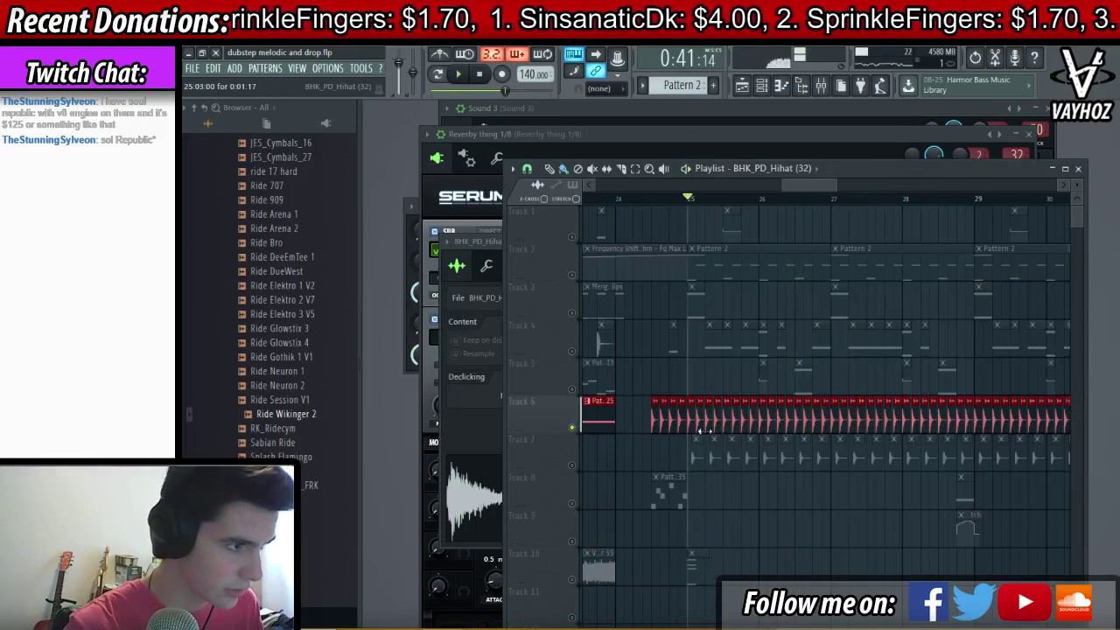
- Open the BHK_PD_Hihat (32) sample settings and set its fade out to about 67%
double_click(684, 424)
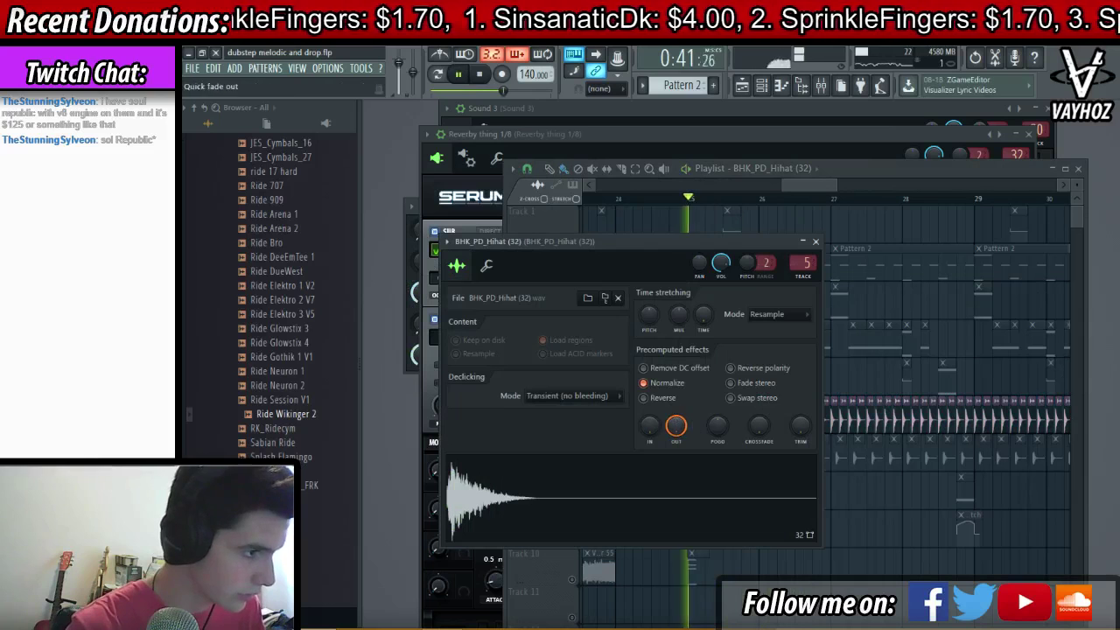
left_click_drag(676, 427, 681, 446)
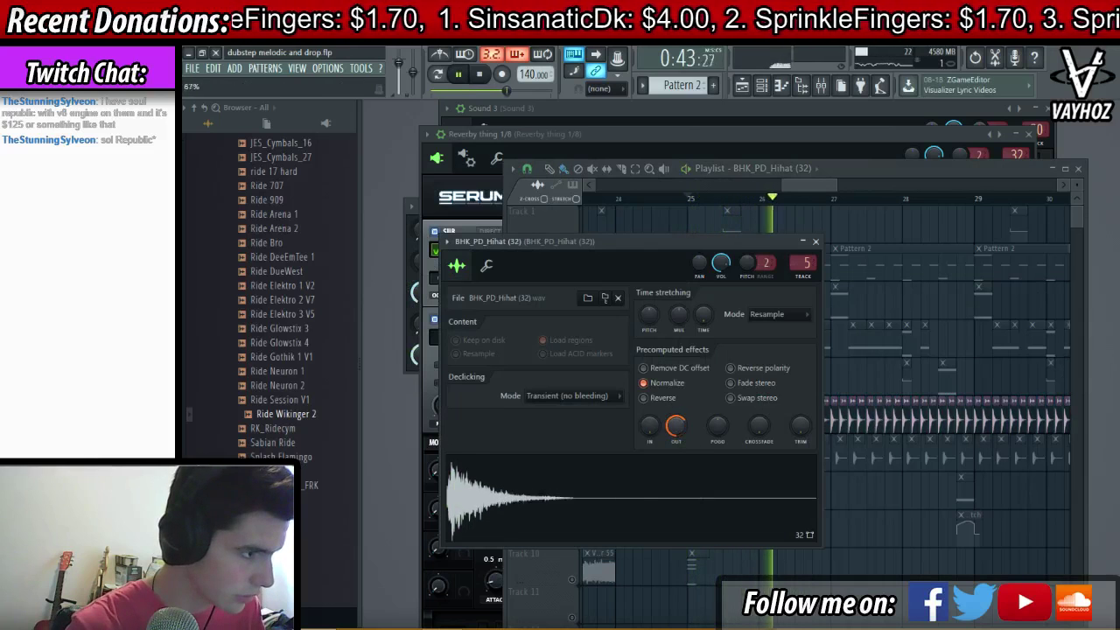
- Lower the band 1 high-pass cutoff in the BHK_PD_Hihat (32) track's Fruity parametric EQ 2 to about 2008 Hz
left_click(815, 241)
key("F9")
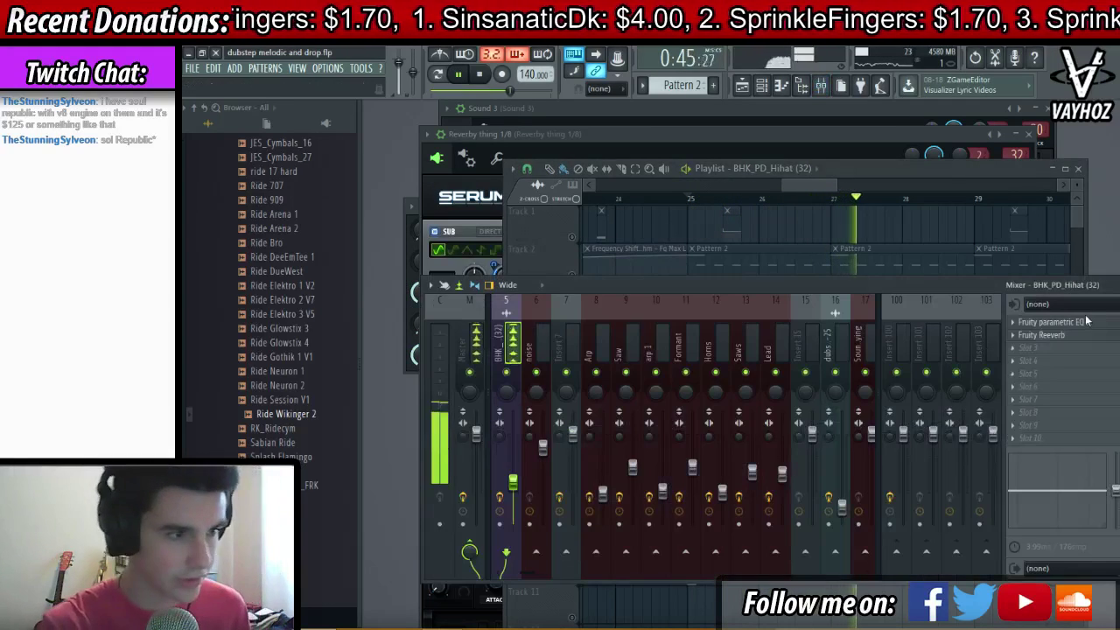
left_click(1082, 323)
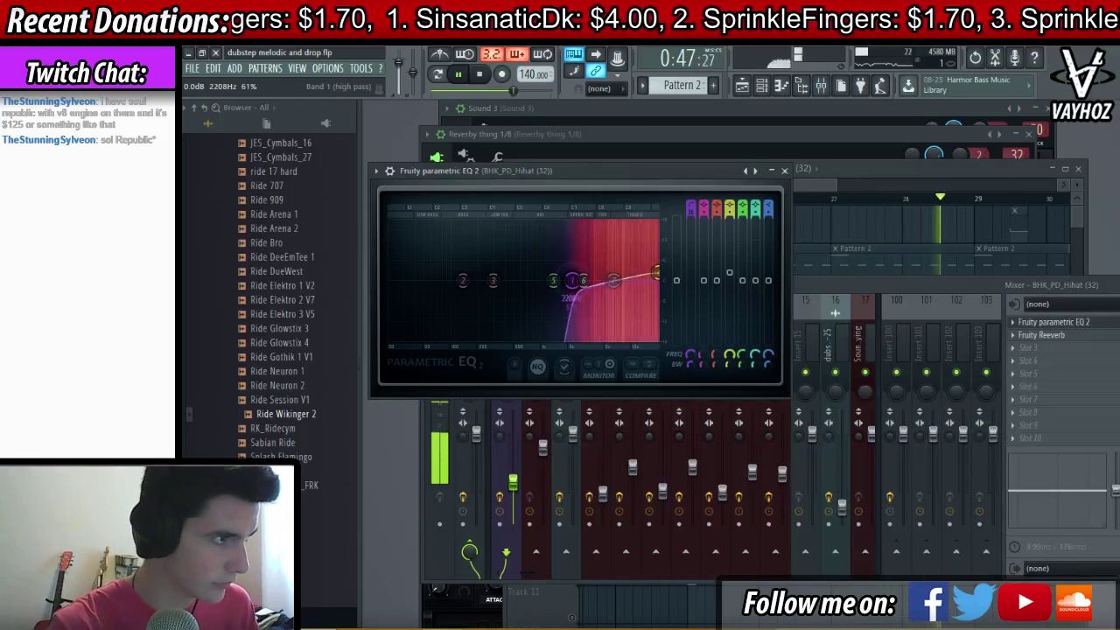
left_click_drag(577, 286, 568, 280)
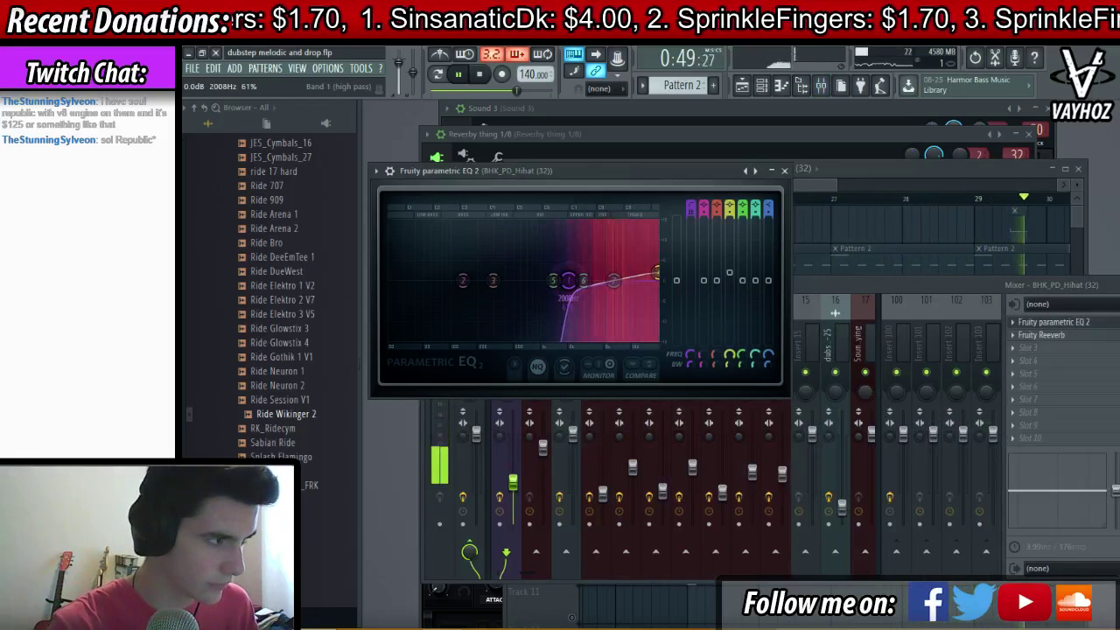
key("Escape")
key("Escape")
- Unsolo the playlist tracks, play the full drop and set the BHK_PD_Hihat (32) mixer level to about -10.9 dB
key("space")
right_click(573, 426)
key("space")
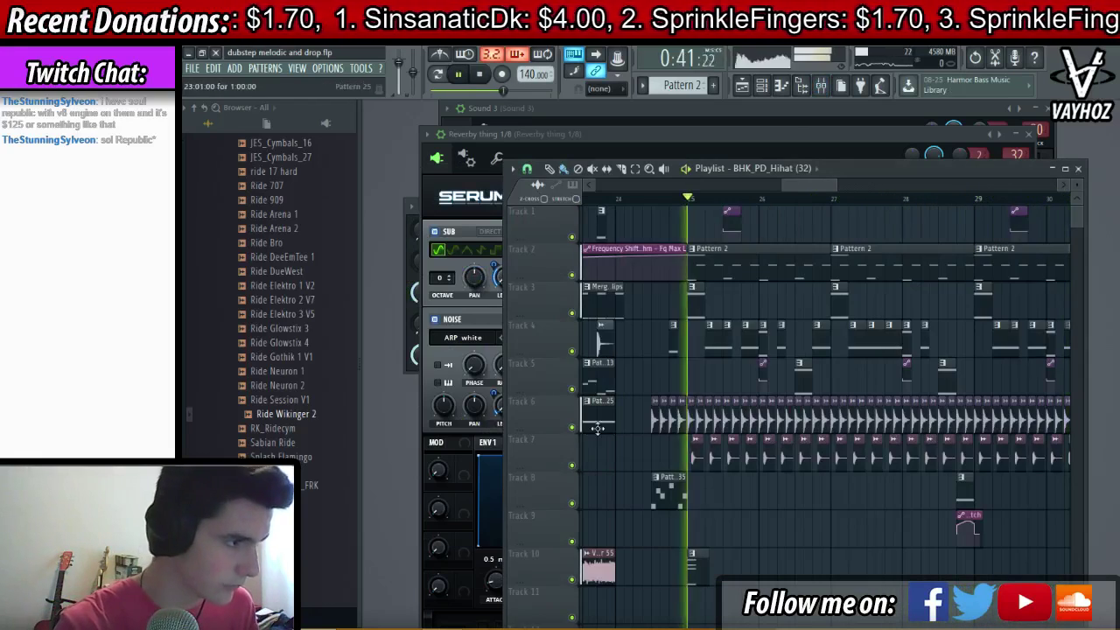
key("F9")
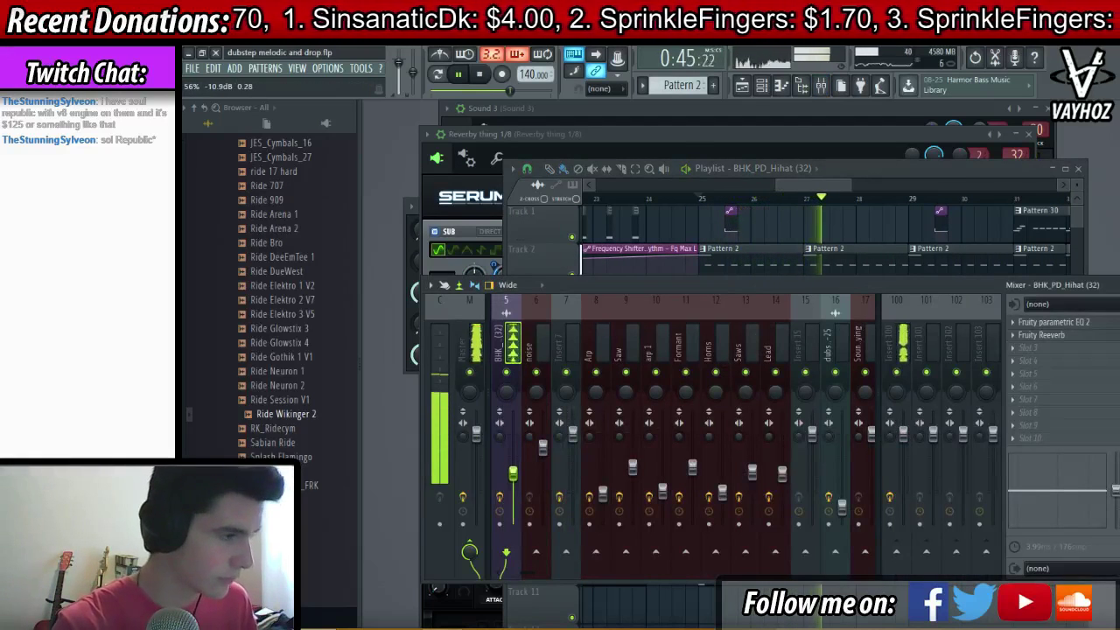
- Play the drop and examine the Reverby thing 1/8 LFO 1 rate against its automation clip on Track 1
key("F6")
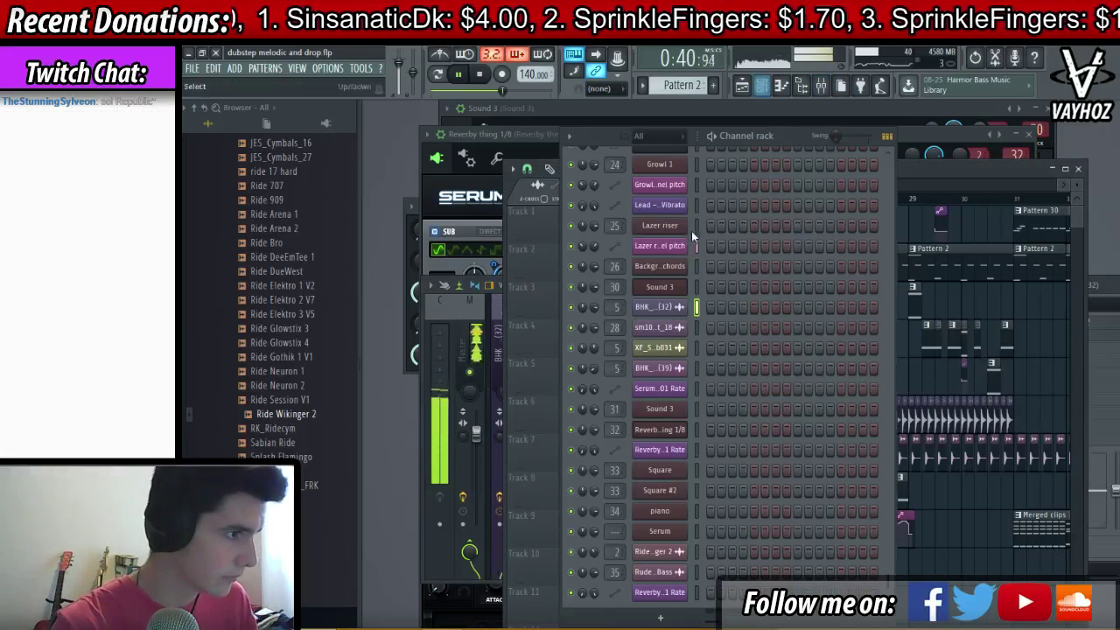
key("F6")
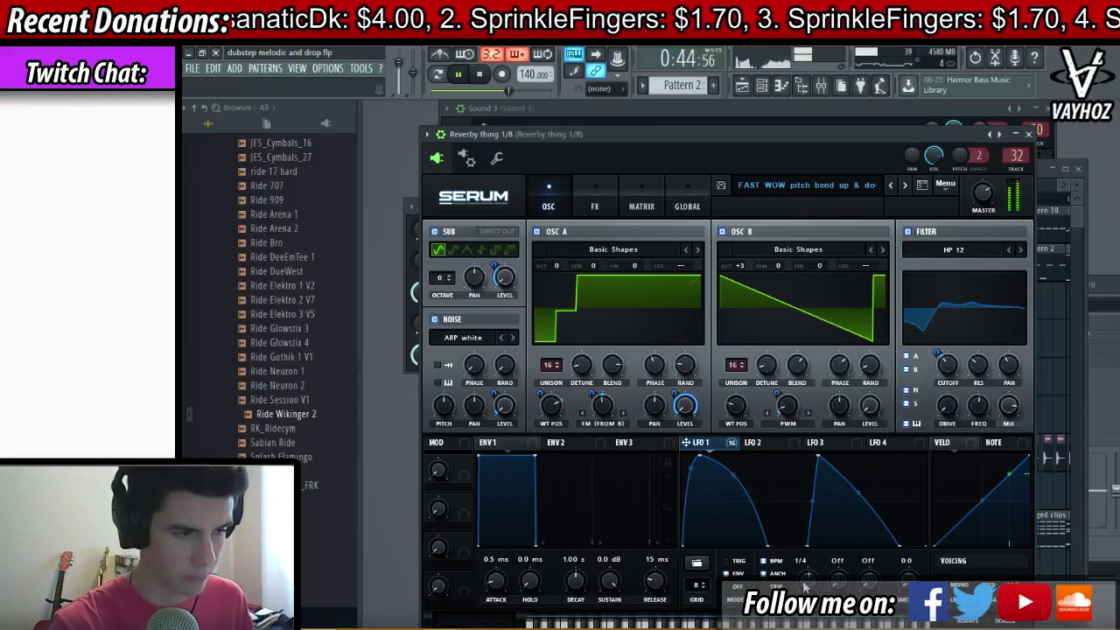
key("F6")
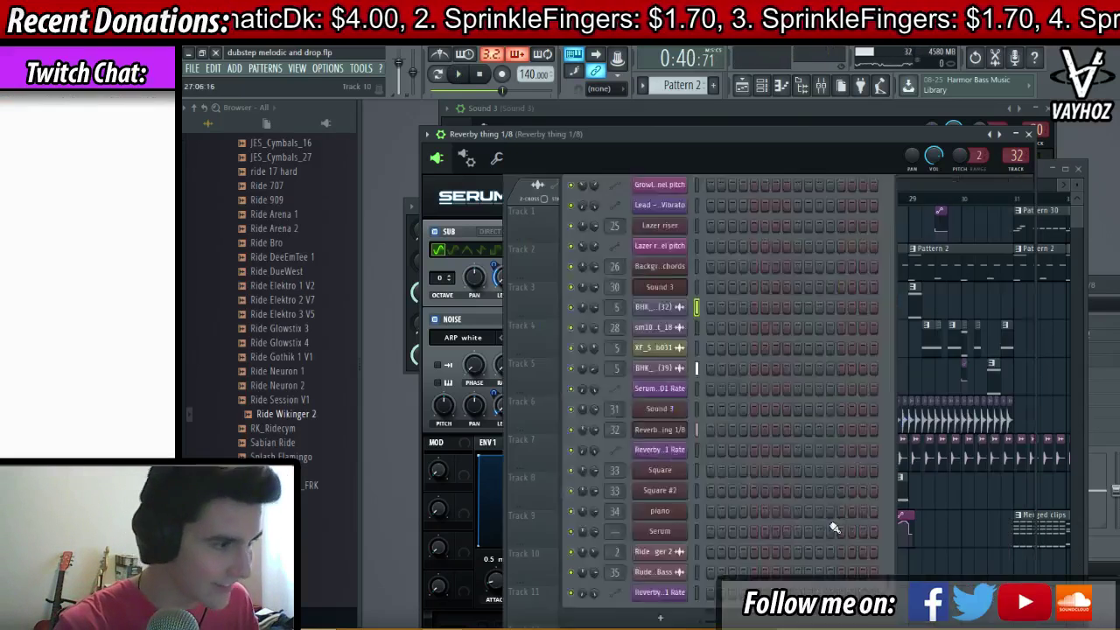
key("F5")
scroll(743, 208, "up", 2)
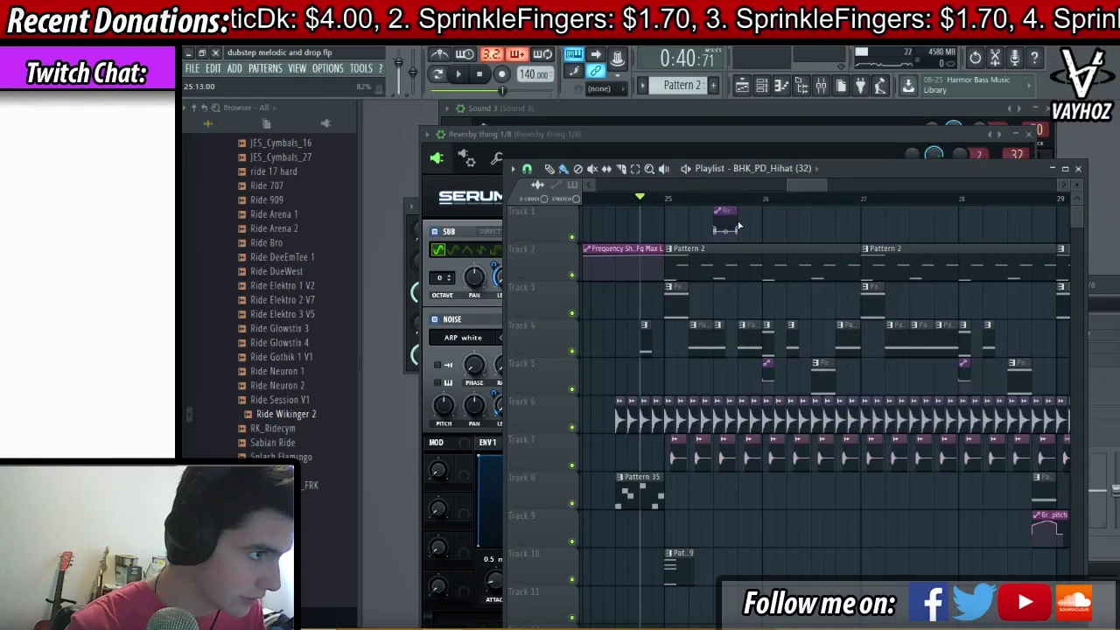
key("space")
key("F5")
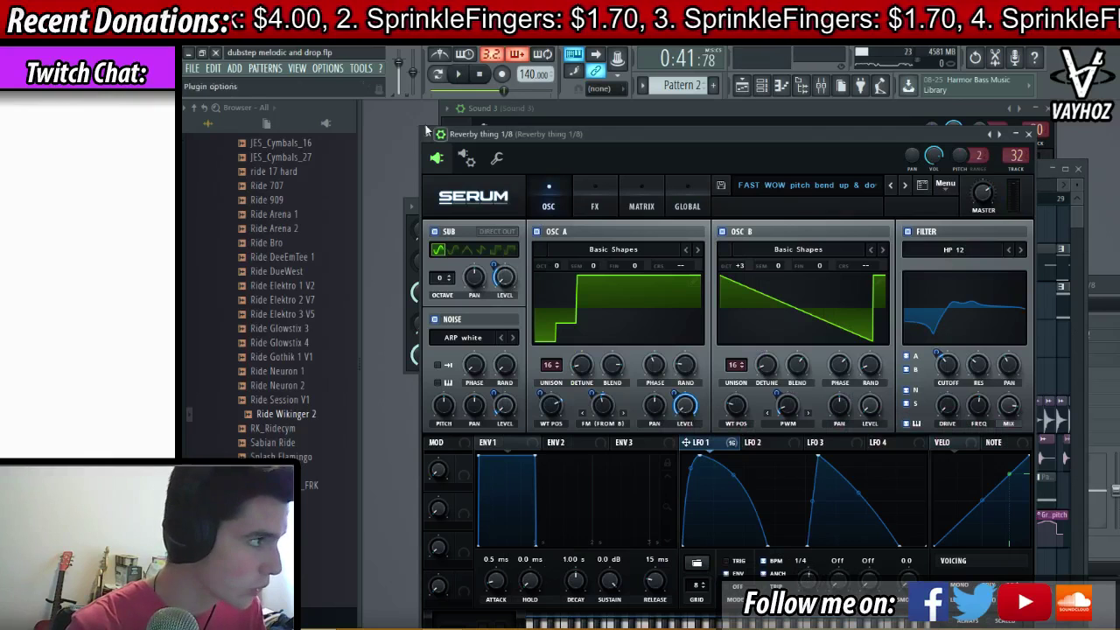
- Init the song with the last tweaked Reverby thing 1/8 LFO1 Rate position and copy that parameter's value
left_click(360, 67)
mouse_move(415, 208)
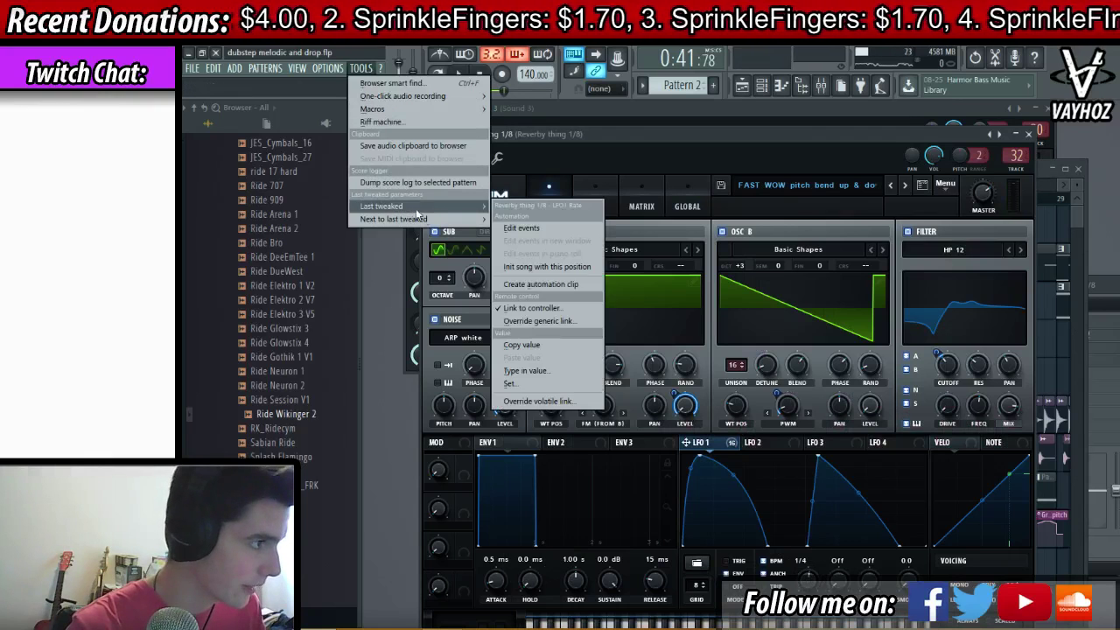
left_click(563, 270)
left_click(360, 67)
mouse_move(400, 207)
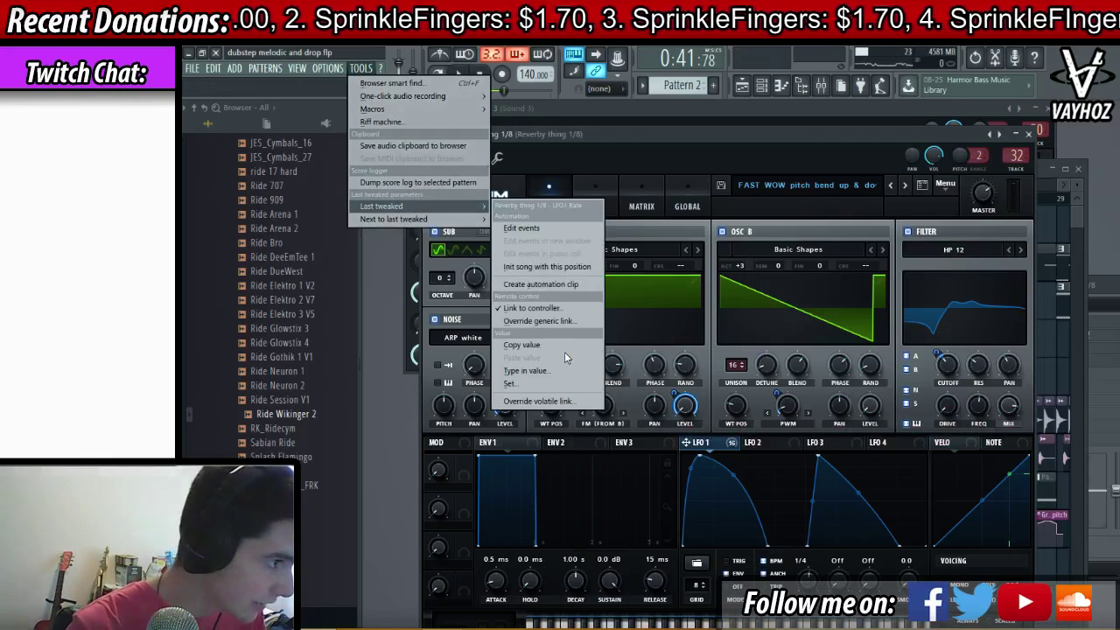
left_click(571, 347)
key("F5")
key("space")
key("F5")
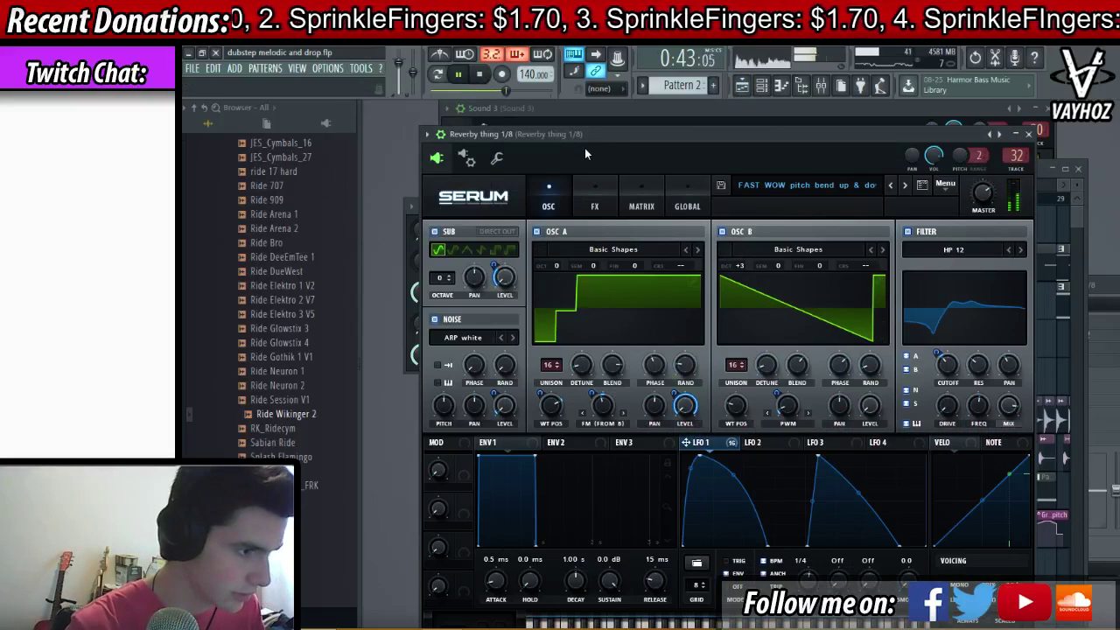
- Paste the copied rate value (52%) into the start and end points of Track 1's Reverby LFO1 Rate automation clip, and play it back
key("space")
key("F5")
scroll(716, 210, "up", 2)
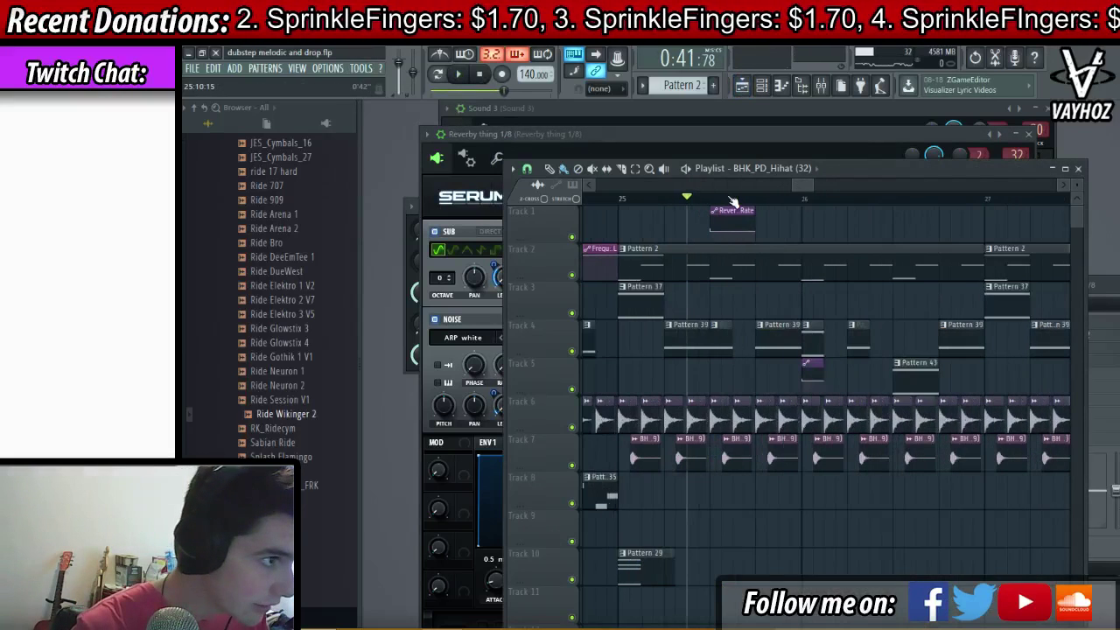
scroll(721, 206, "up", 1)
right_click(707, 231)
left_click(749, 459)
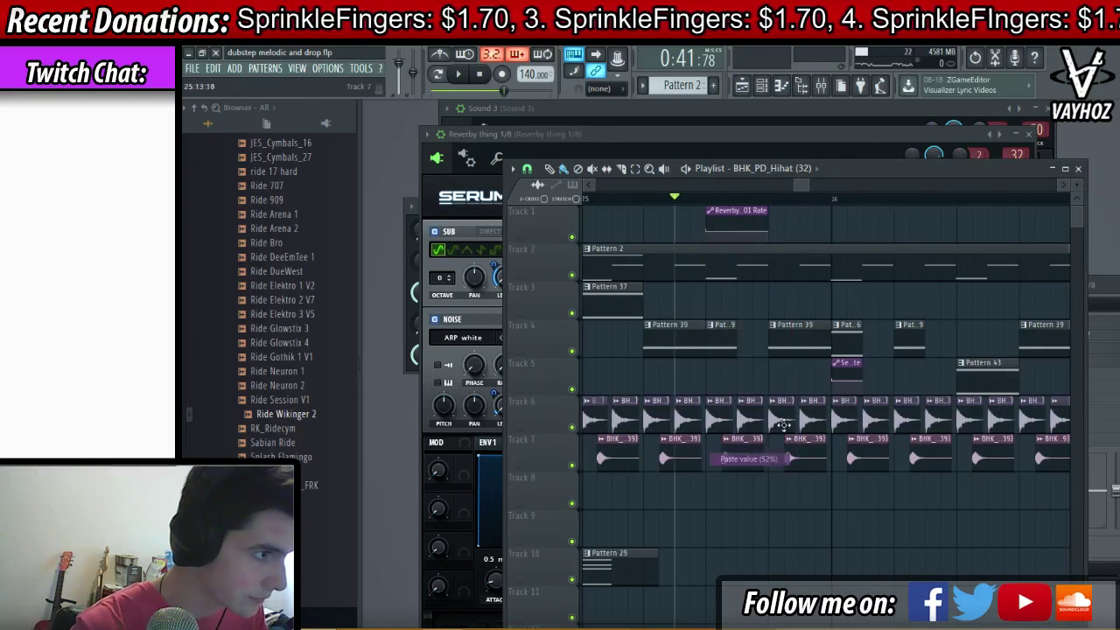
right_click(773, 229)
left_click(837, 459)
key("space")
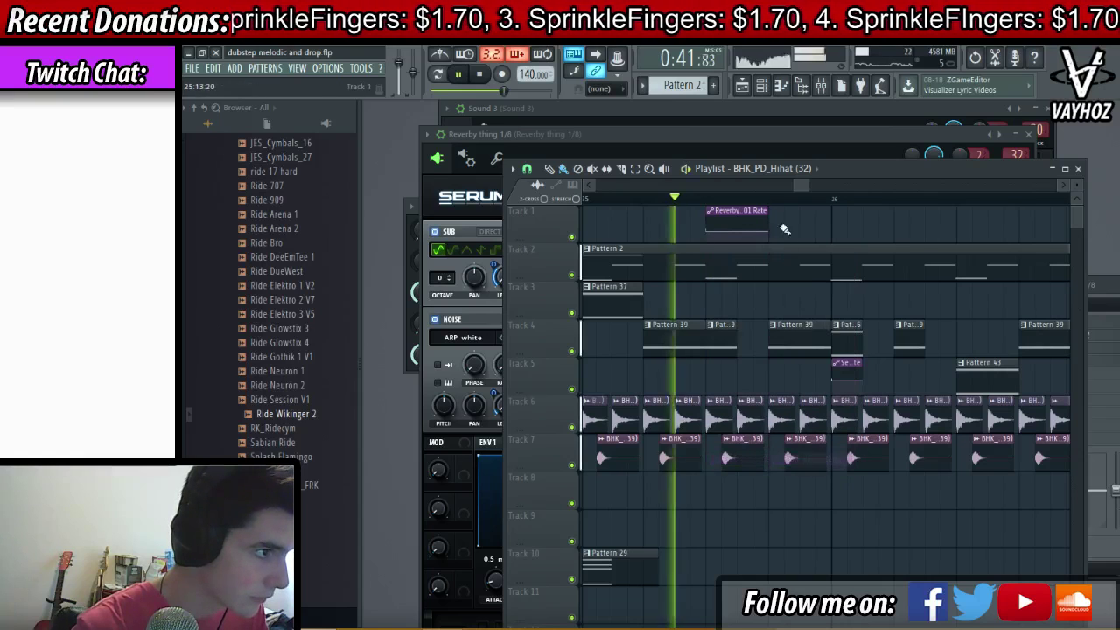
left_click(744, 151)
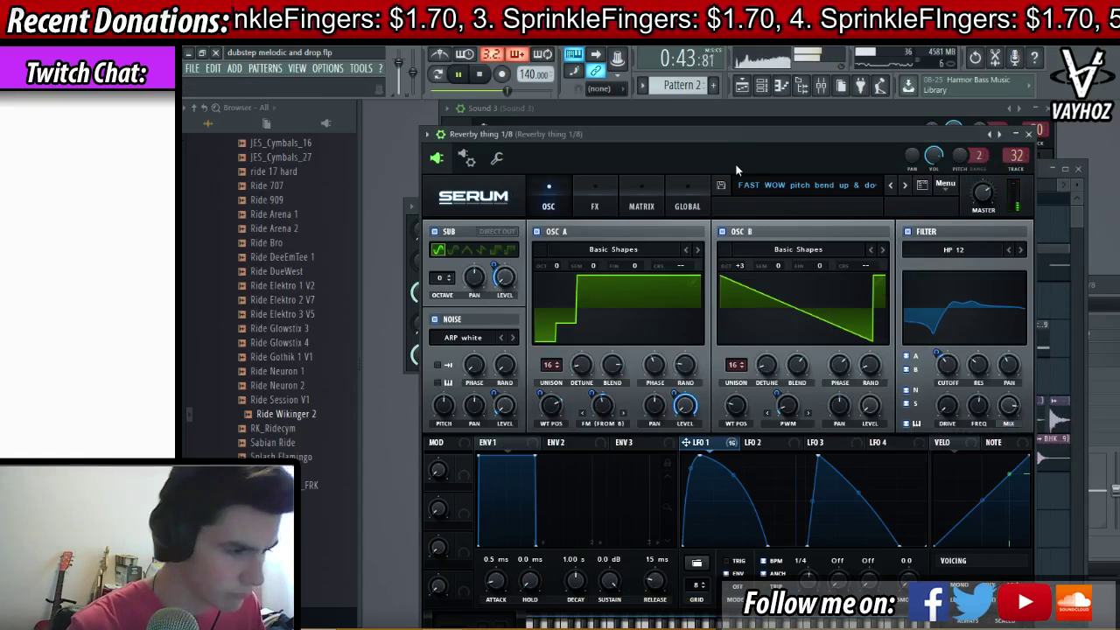
key("F5")
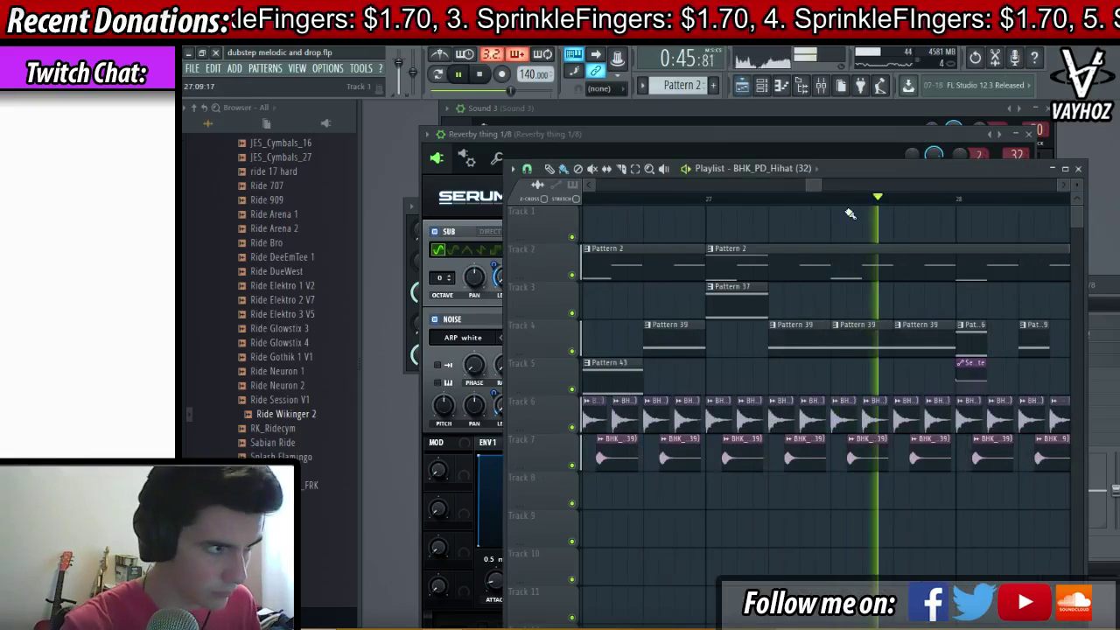
- Replace the two Pattern 39 clips from 27:05 on Track 4 with one eight-step clip, and check the pattern's Reverby note
scroll(875, 203, "up", 2)
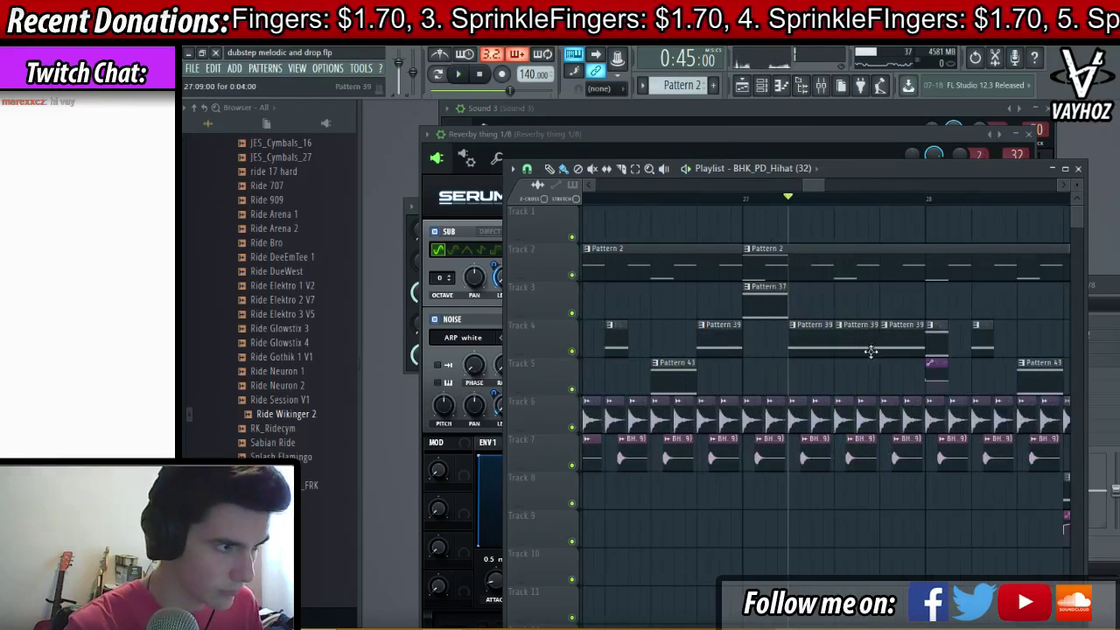
left_click(880, 348)
key("space")
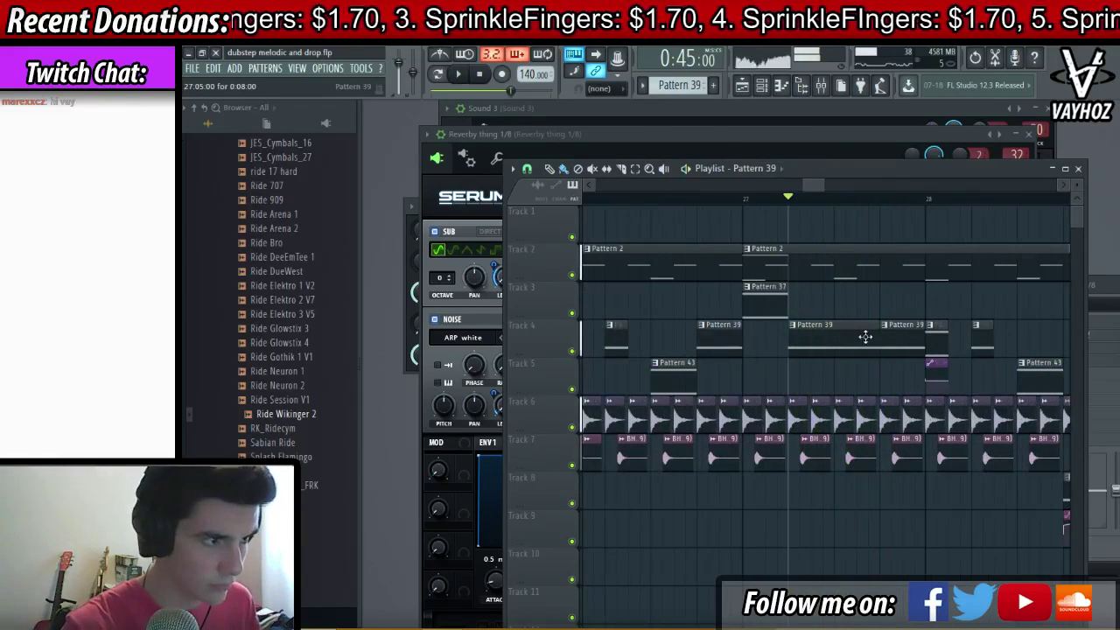
double_click(866, 339)
key("F6")
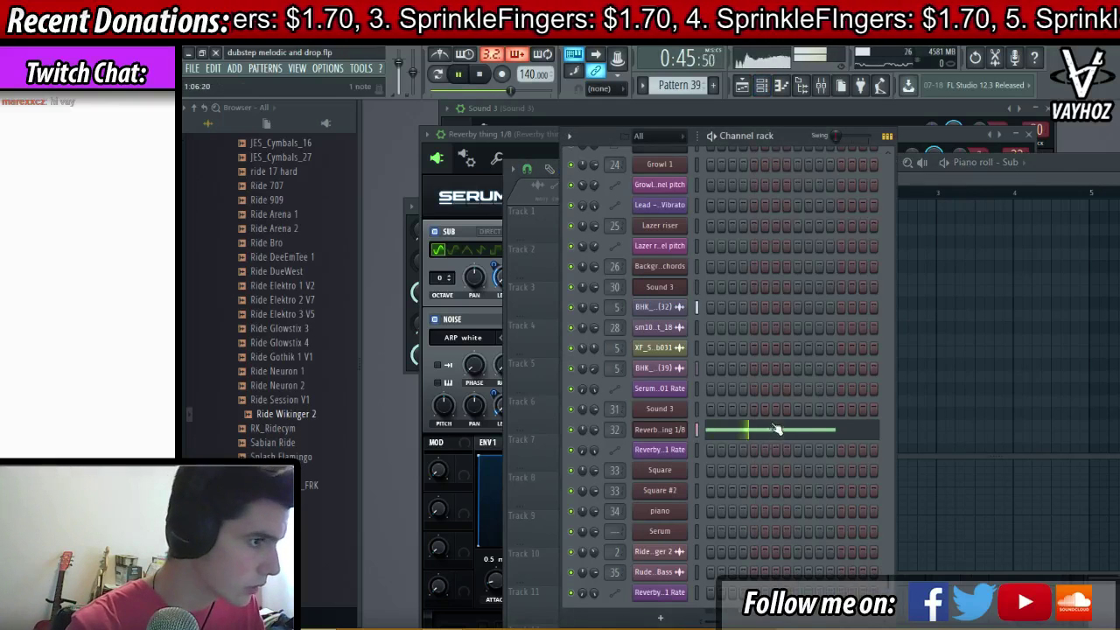
key("F5")
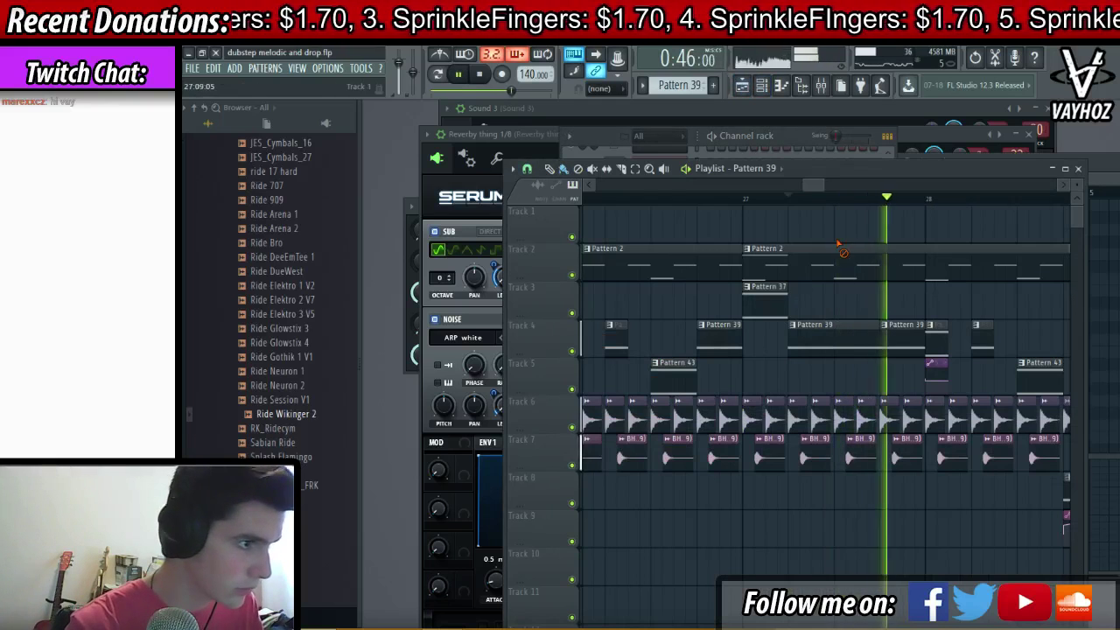
- Chop the Pattern 39 section on Track 4 into short stutter clips, with a two-step clip at 27:11
left_click(836, 329)
key("space")
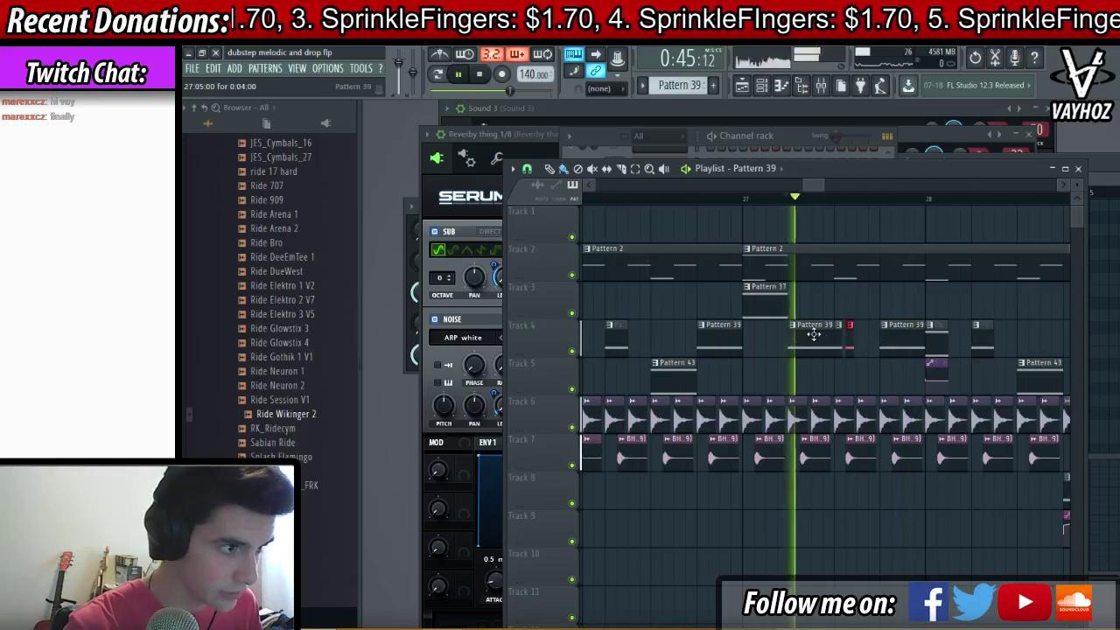
mouse_move(855, 310)
left_mouse_down()
mouse_move(881, 304)
mouse_move(864, 303)
left_mouse_up()
key("space")
key("space")
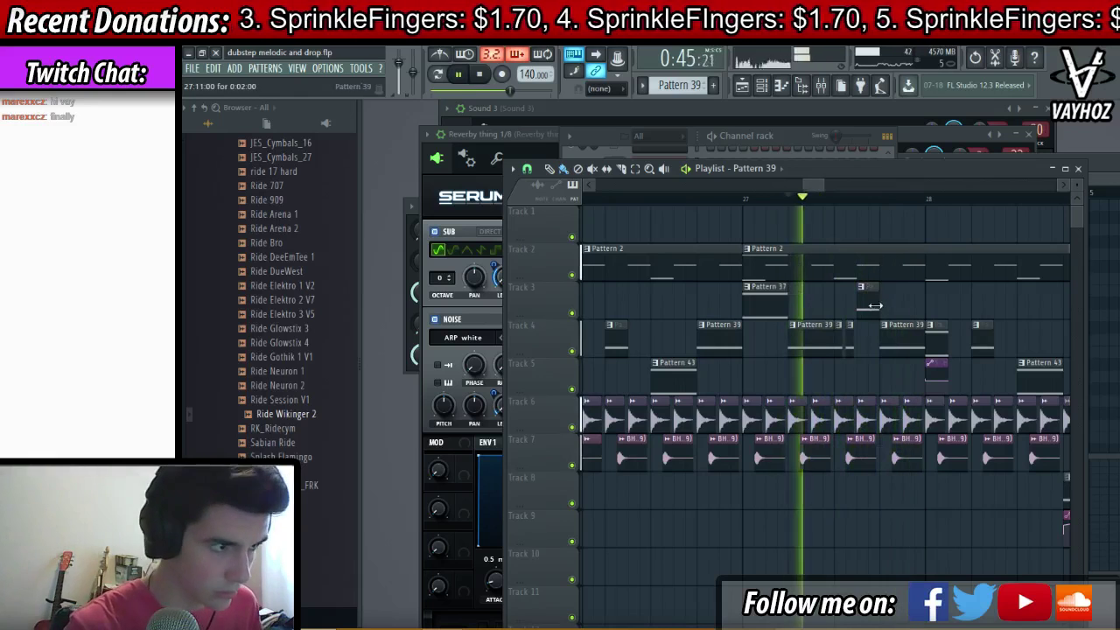
key("space")
left_click_drag(873, 337, 867, 345)
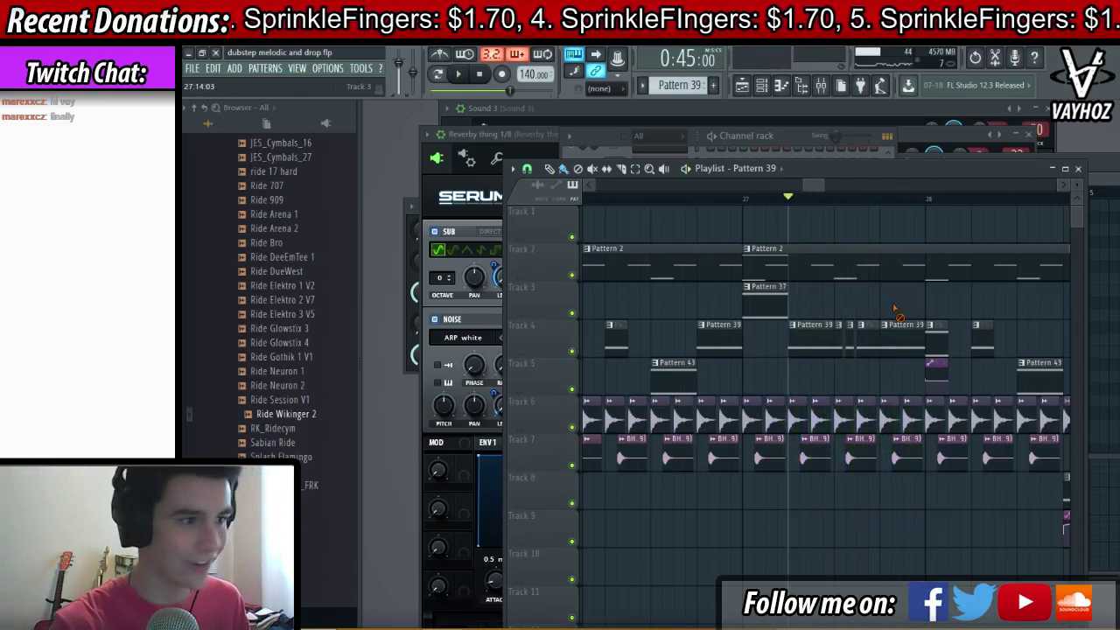
- Set the playback position shortly before the drop at bar 25 and save the project
scroll(907, 208, "down", 3)
left_click(678, 199)
key("ctrl+s")
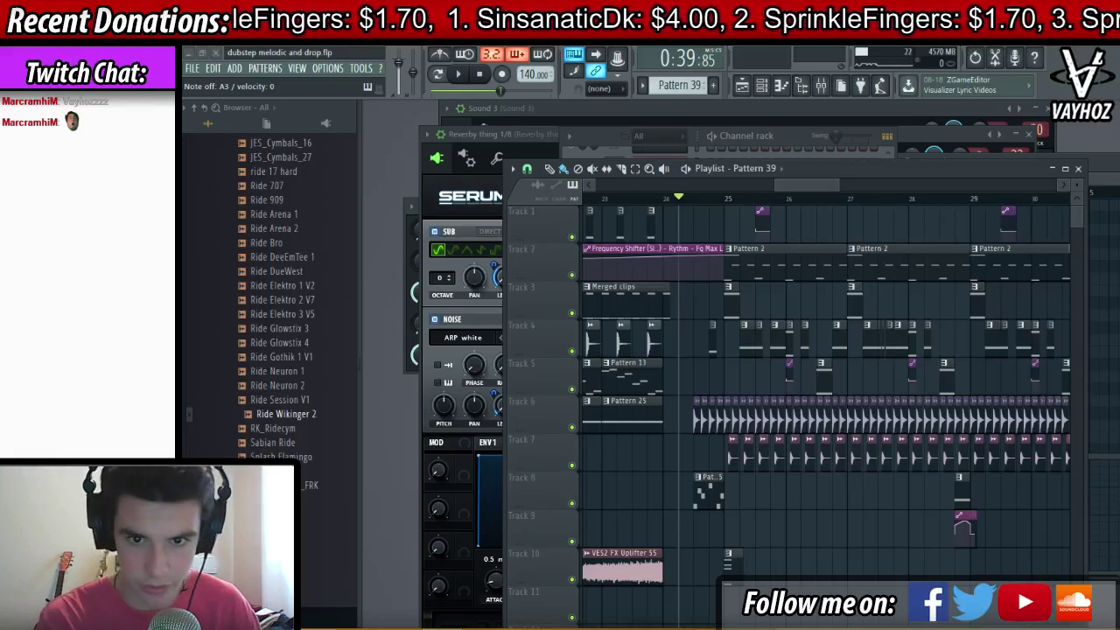
- Play the drop from bar 25 and review the arrangement with the chopped Pattern 39 clips
scroll(815, 306, "right", 4)
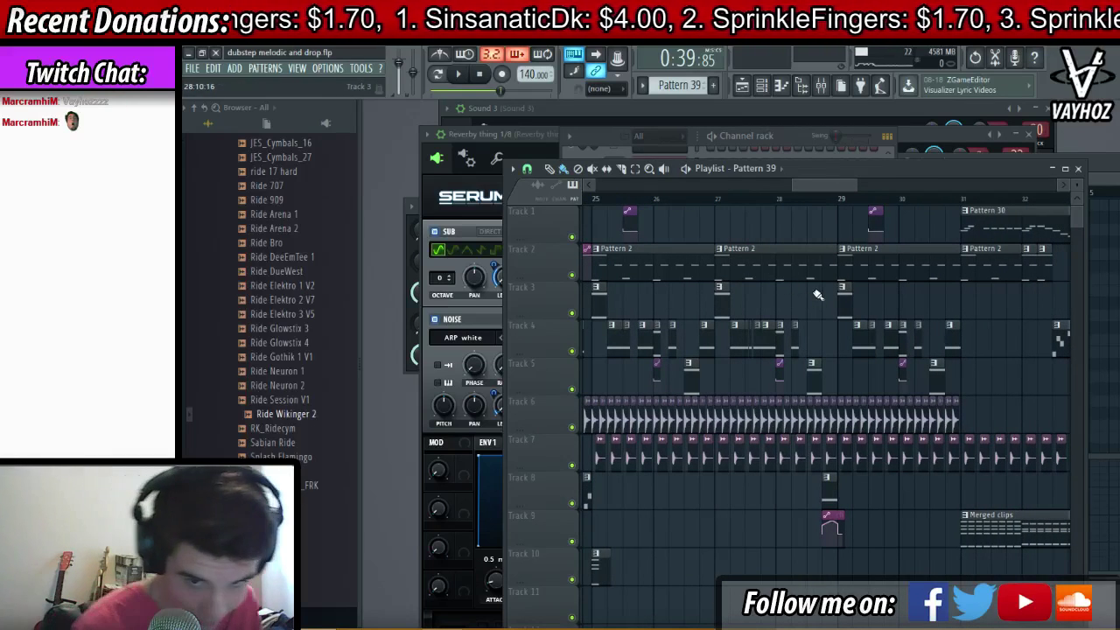
scroll(703, 205, "down", 2)
left_click(654, 201)
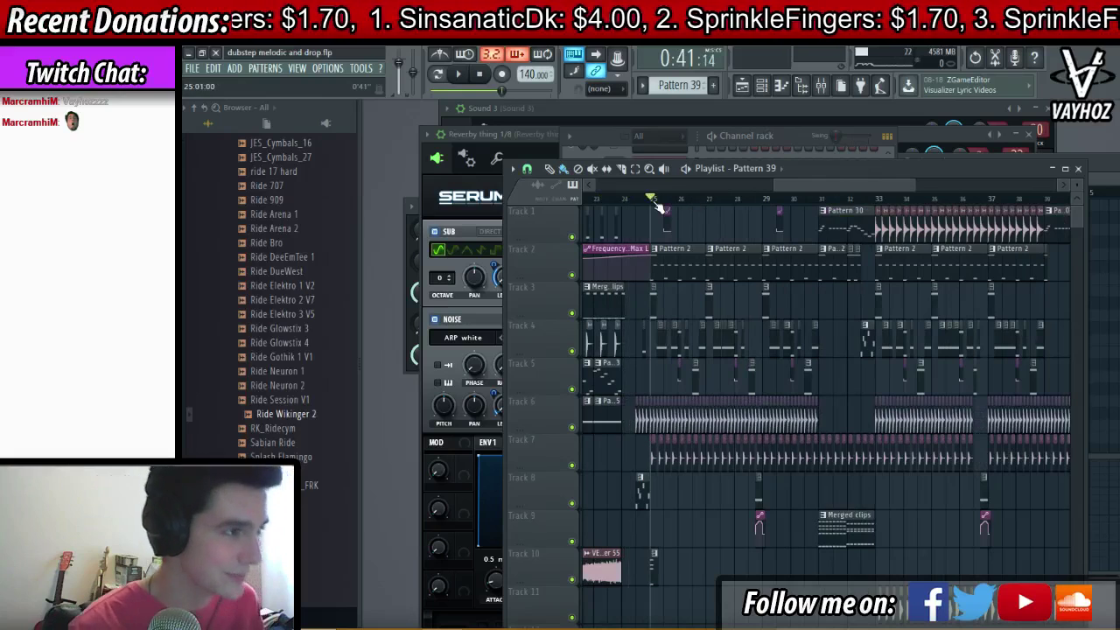
scroll(658, 205, "up", 1)
key("space")
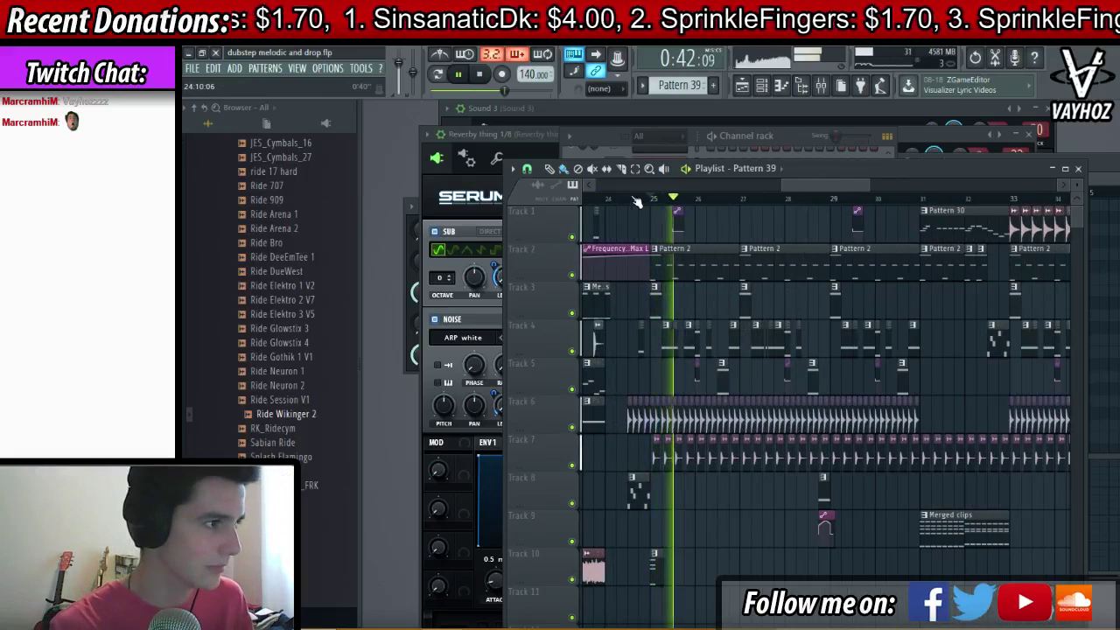
scroll(649, 201, "up", 2)
scroll(649, 201, "up", 2)
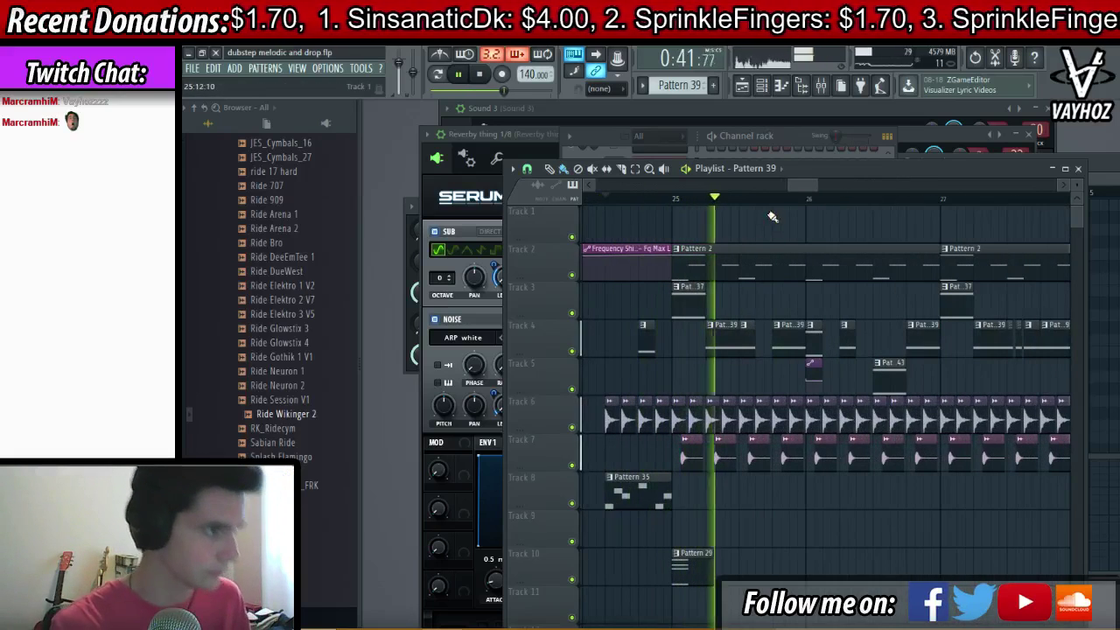
- Solo the Reverby thing 1/8 mixer track, insert 32, while the drop plays
key("F9")
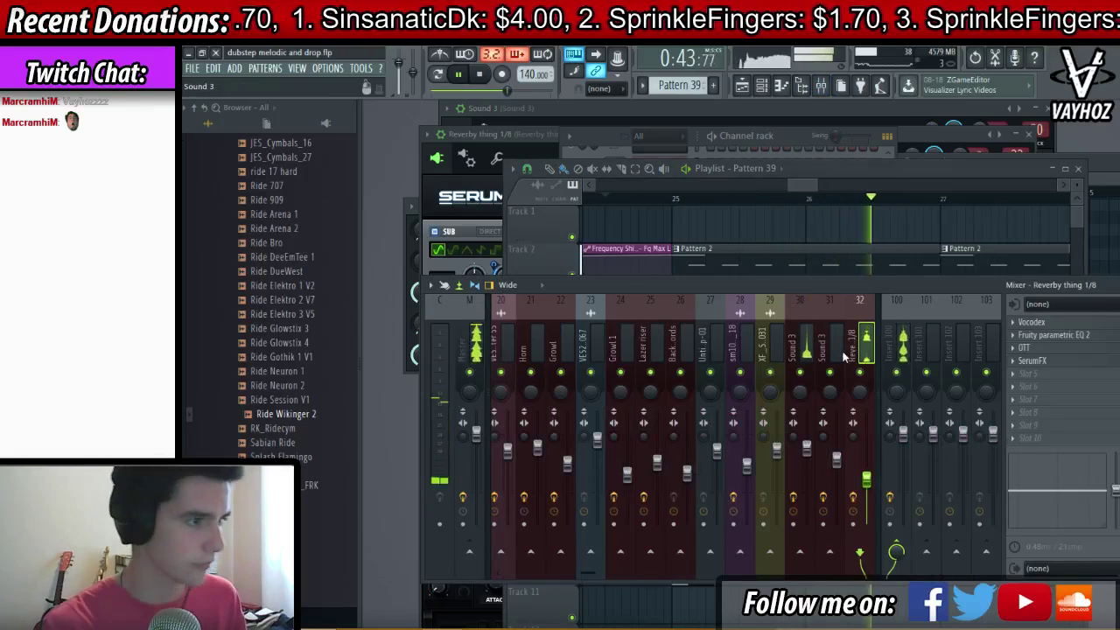
scroll(787, 357, "down", 1)
right_click(750, 373)
left_click(748, 481)
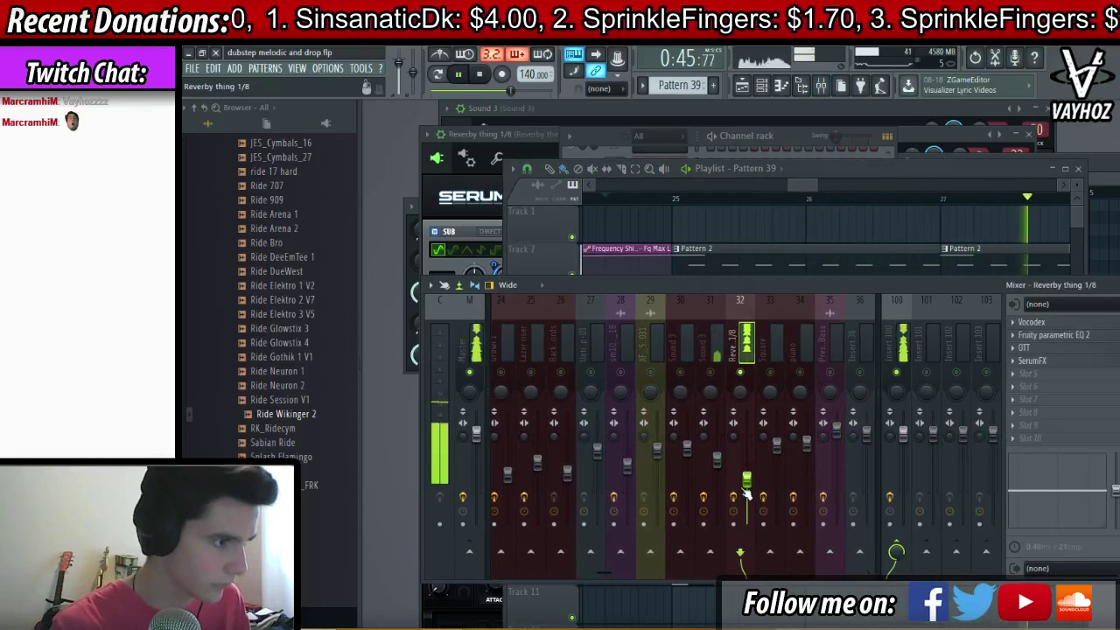
- Stop playback, open the Reverby thing 1/8 Serum and add a raised point on the falling slope of LFO 1's second peak
key("F6")
key("space")
key("space")
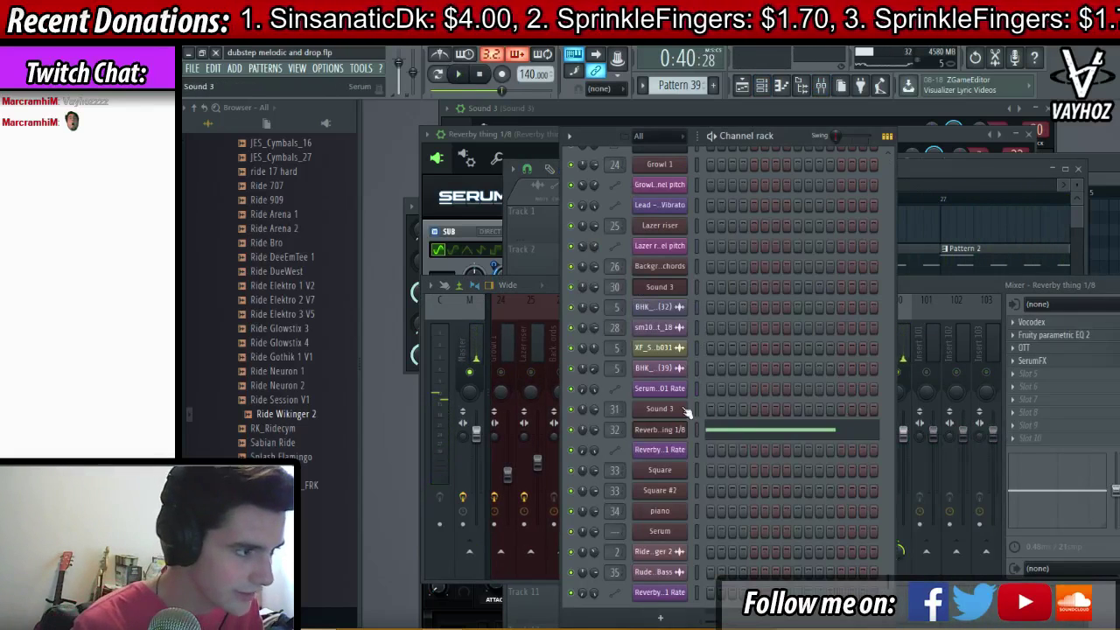
left_click(674, 429)
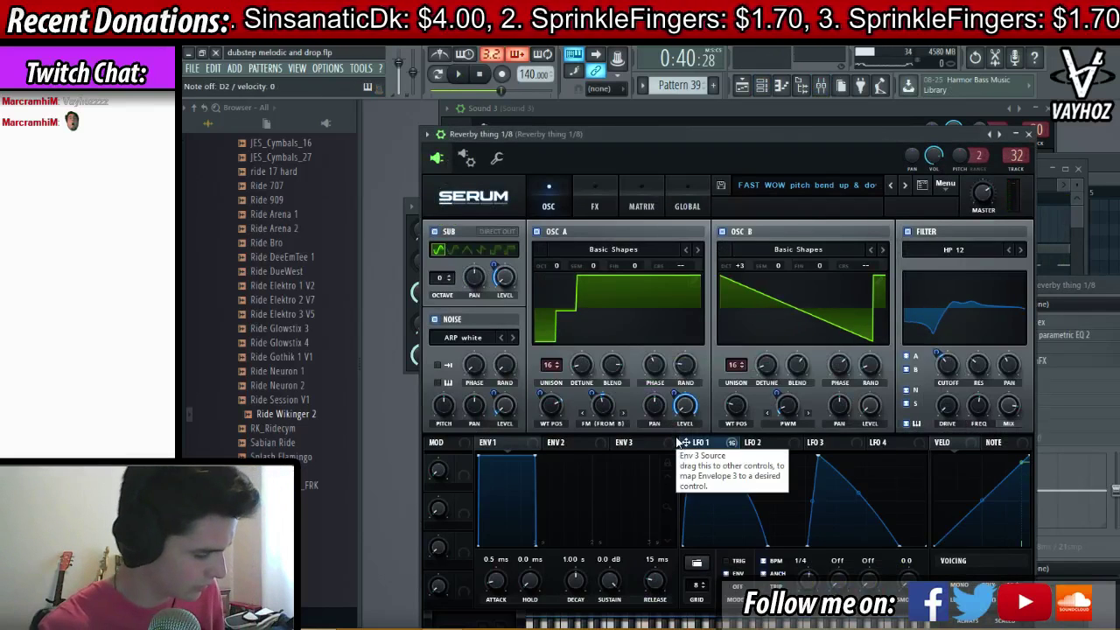
double_click(861, 495)
mouse_move(861, 494)
left_mouse_down()
mouse_move(887, 459)
mouse_move(849, 484)
mouse_move(868, 486)
left_mouse_up()
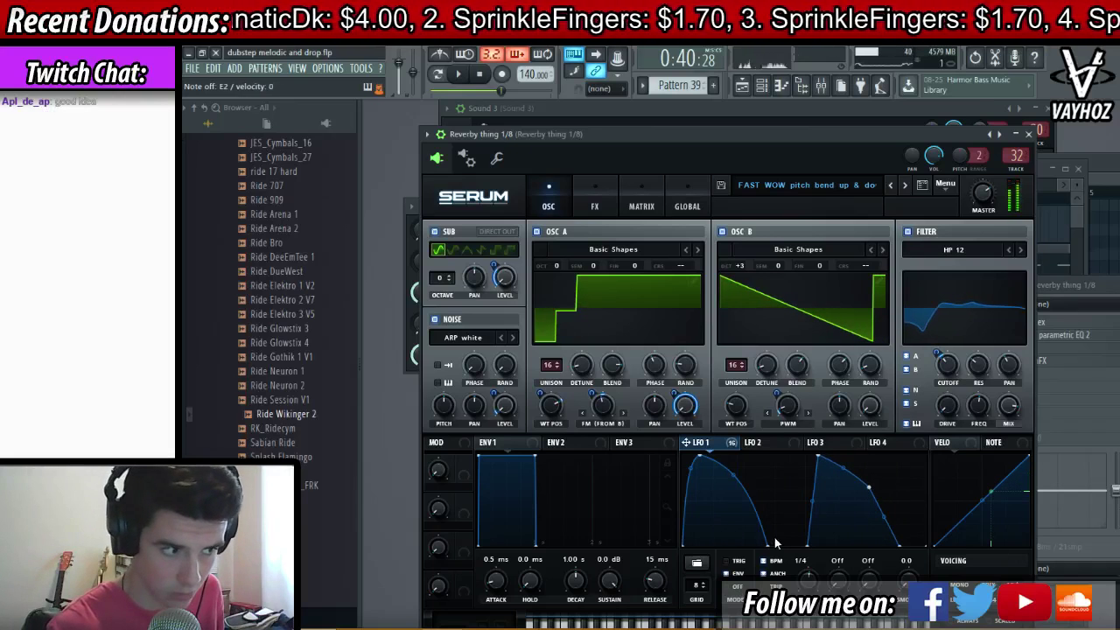
- Extend the falling slope of LFO 1's first peak towards the second peak and play the drop with the Reverby thing 1/8 mixer track unsoloed
left_click_drag(761, 507, 767, 491)
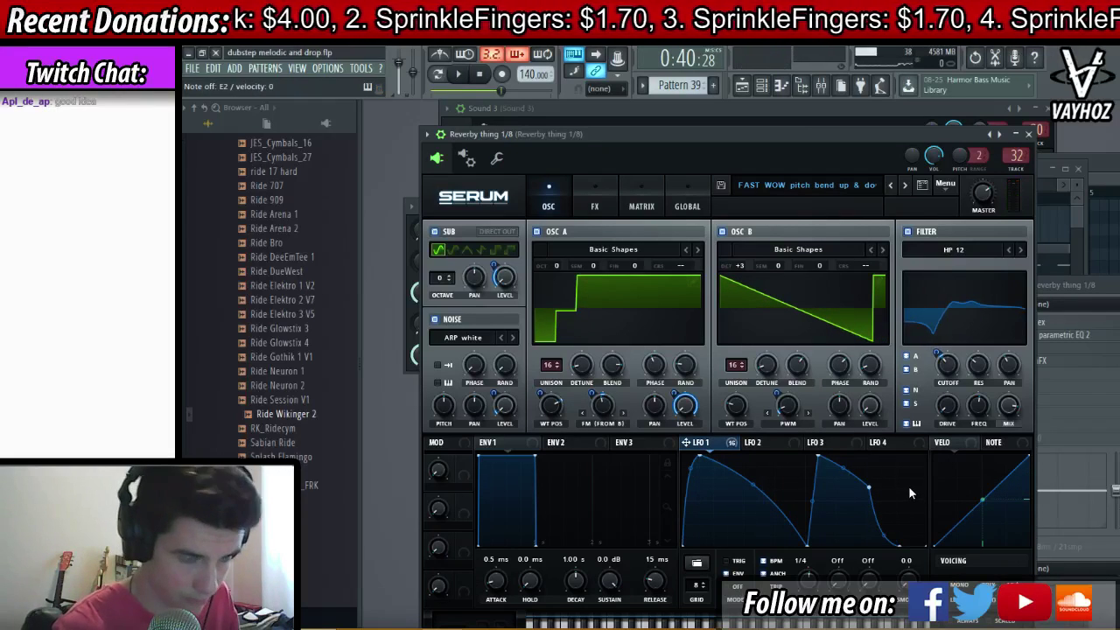
key("space")
key("F6")
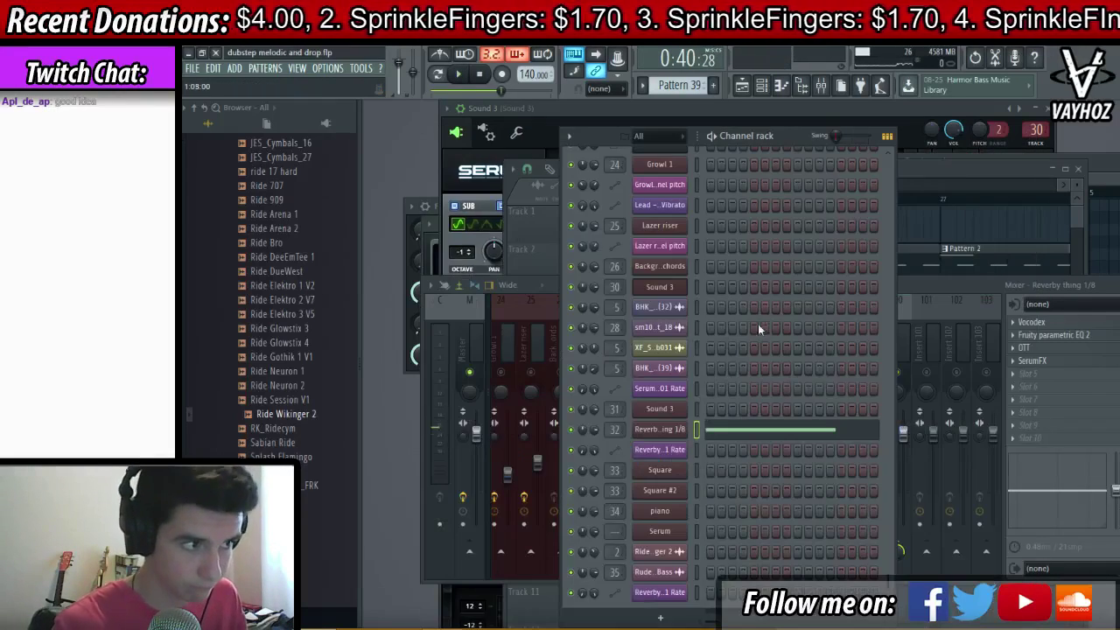
key("F9")
key("F5")
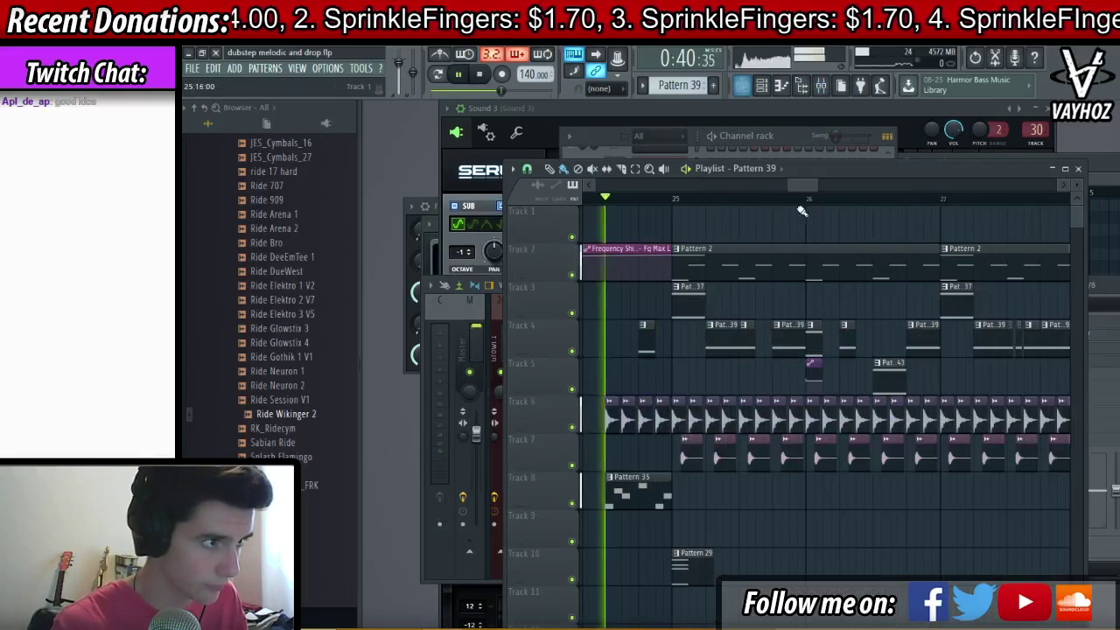
key("F6")
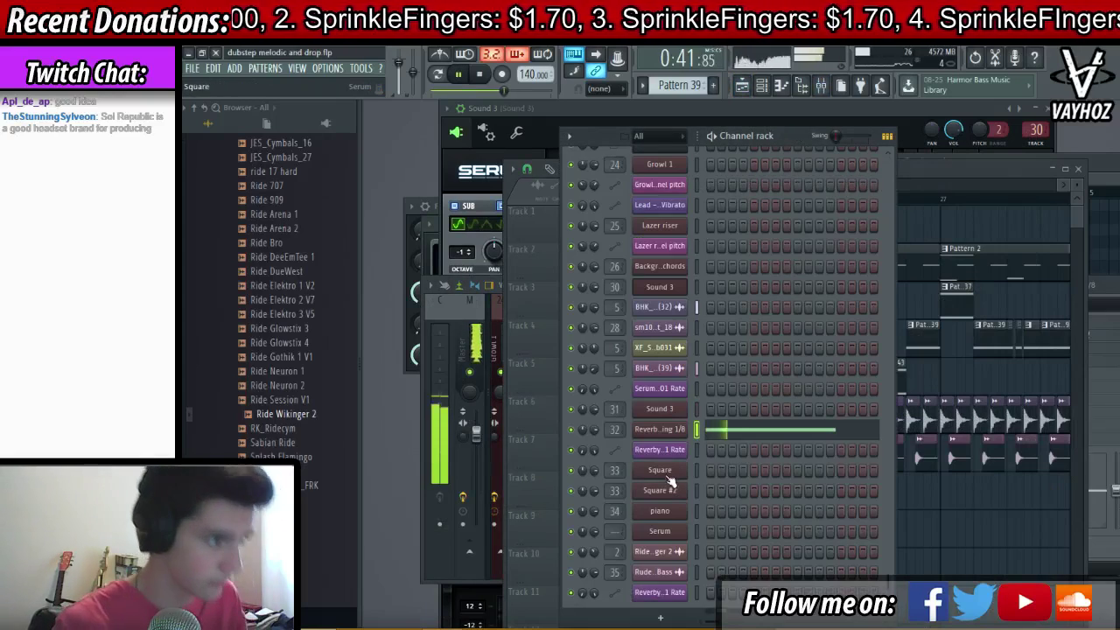
left_click(665, 431)
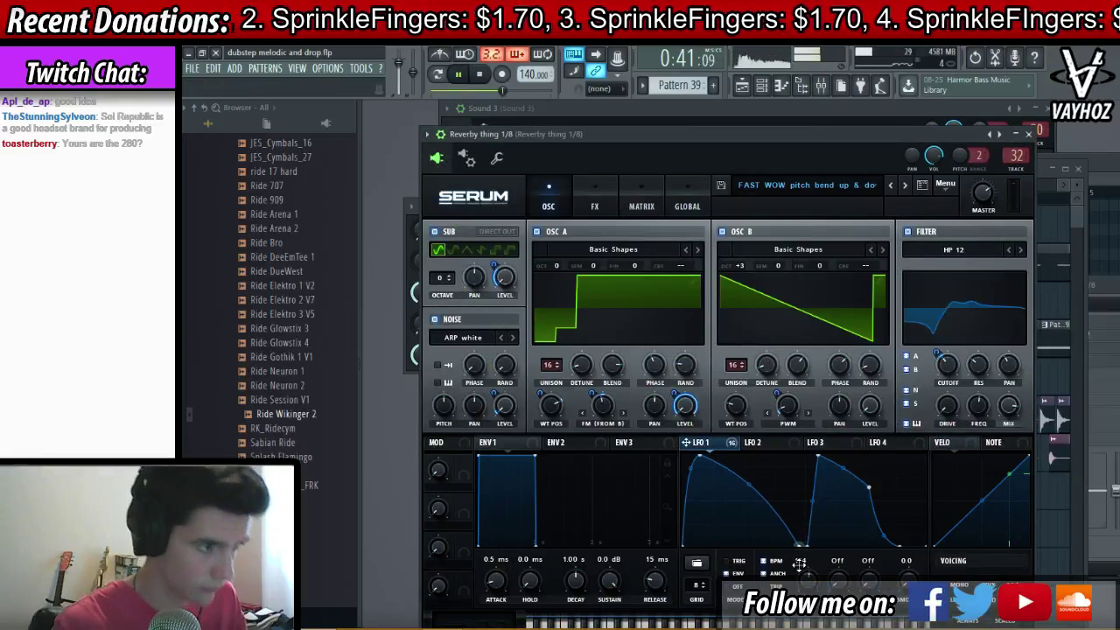
- Move the short Pattern 39 clip and its LFO rate automation at bar 26 to just before Pattern 43, and place a Pattern 39 clip at bar 26
key("F5")
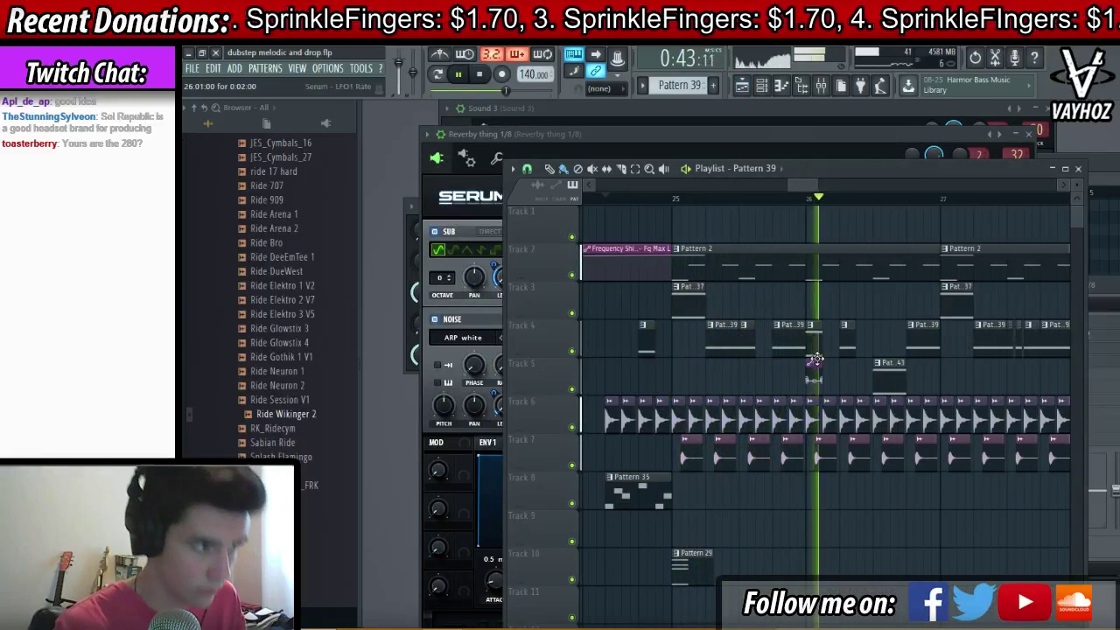
key("space")
mouse_move(813, 349)
left_mouse_down()
mouse_move(823, 390)
mouse_move(845, 344)
mouse_move(864, 346)
left_mouse_up()
key("space")
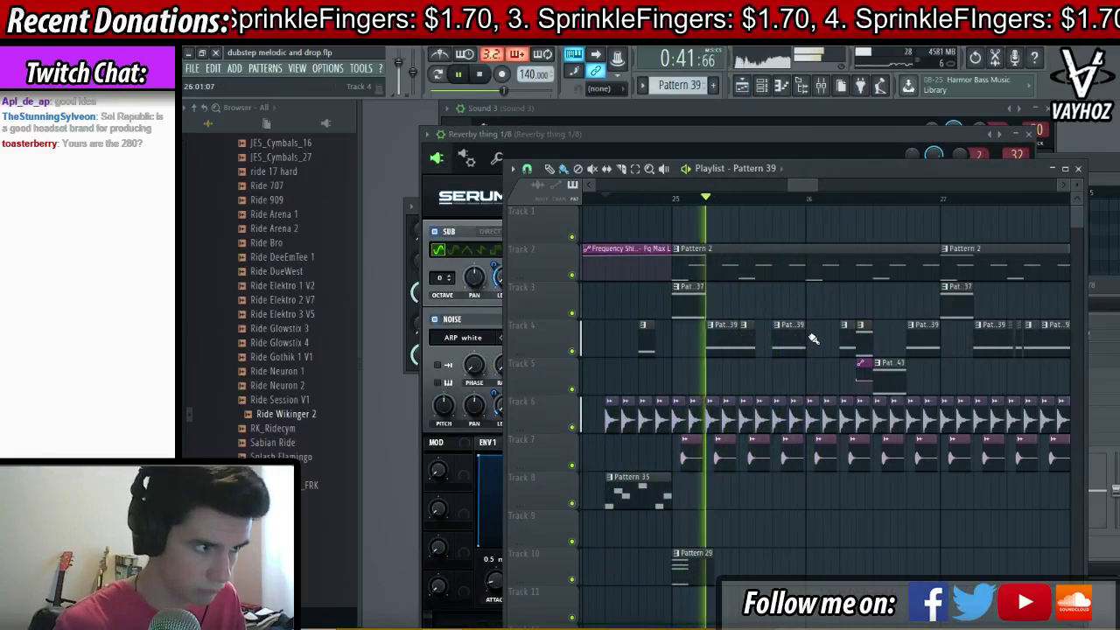
left_click(820, 331)
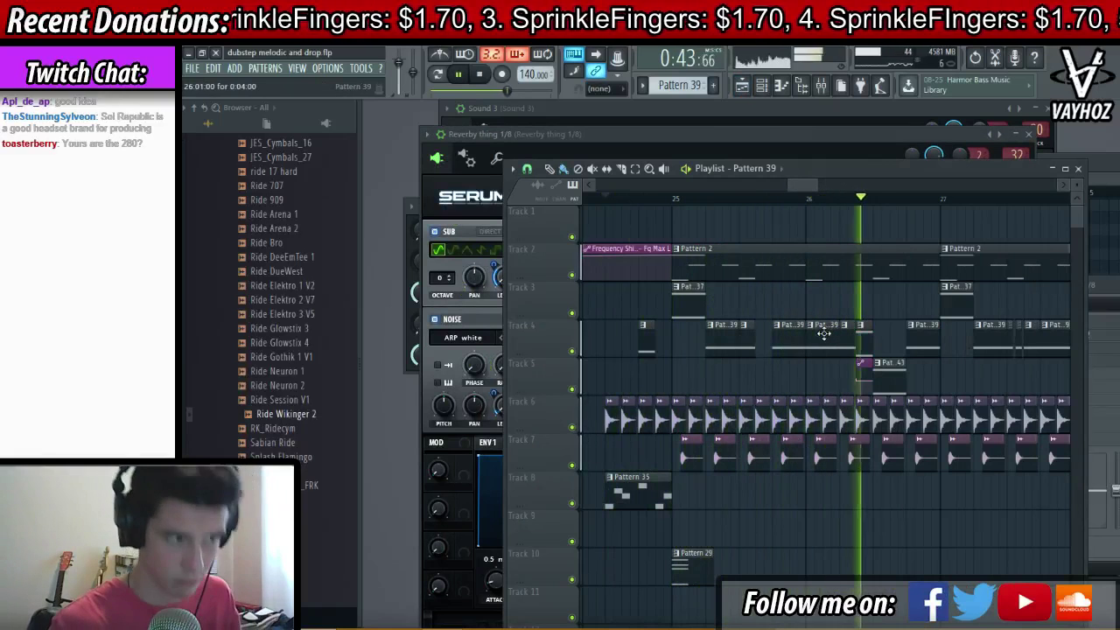
- Move the short Pattern 39 clip and its LFO rate automation from bar 26 to just before the Pattern 43 clip in bar 28
key("space")
key("space")
mouse_move(859, 345)
left_mouse_down()
mouse_move(866, 383)
mouse_move(898, 347)
mouse_move(997, 352)
left_mouse_up()
left_click_drag(1029, 391, 773, 331)
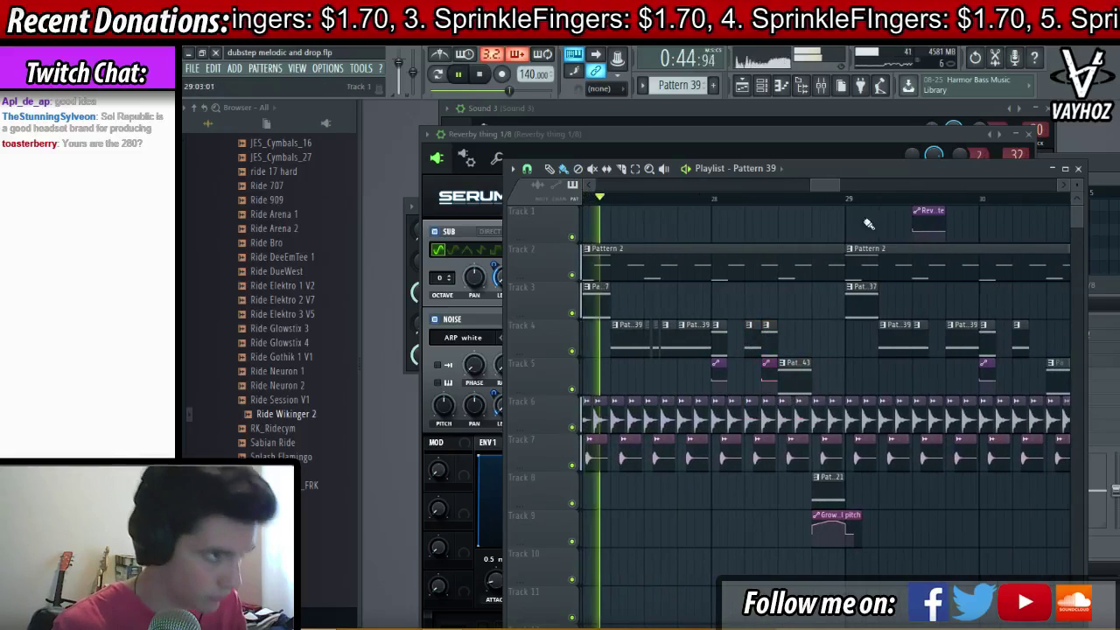
- Stop playback and delete the short Pattern 39 clip and its LFO rate automation just before the Pattern 43 clip in bar 28
left_click(872, 144)
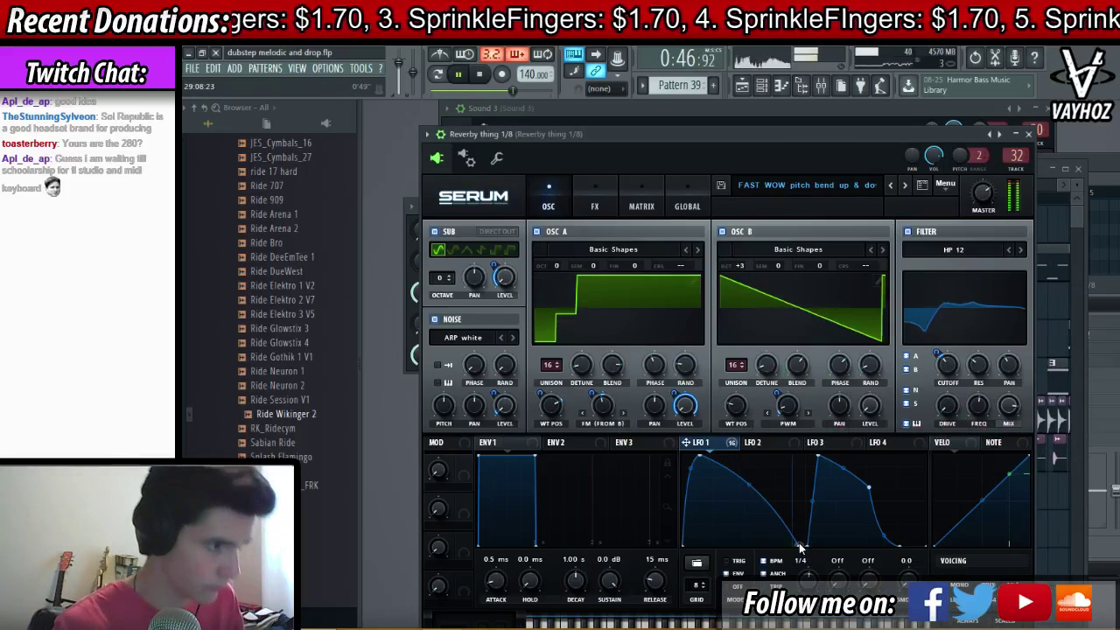
key("space")
key("F5")
left_click(873, 326)
left_click(877, 321)
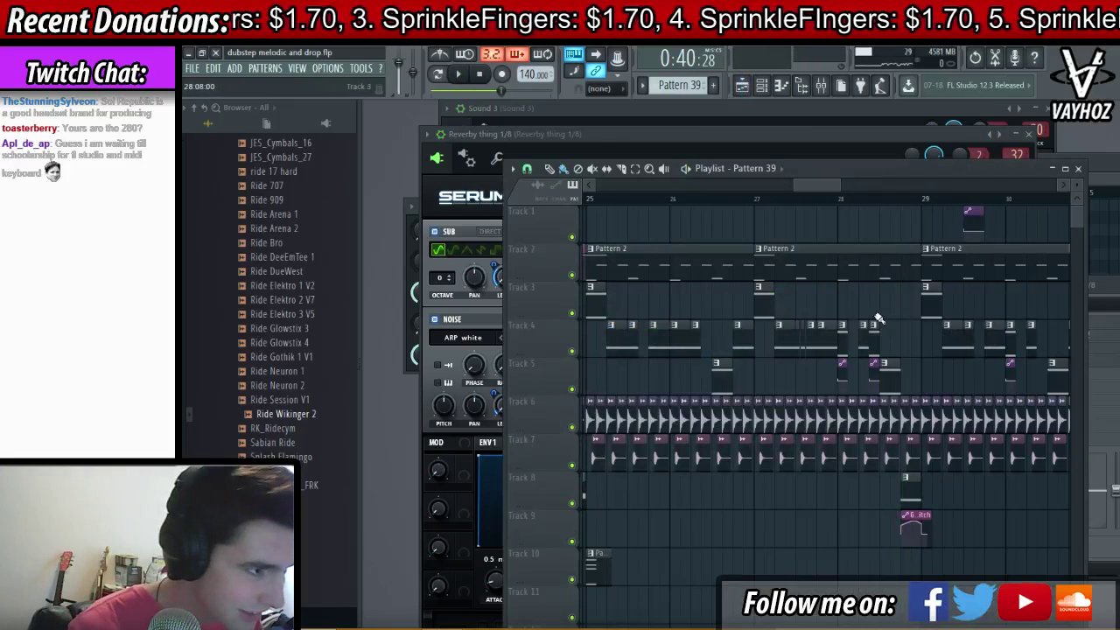
left_click(874, 326)
left_click(885, 349)
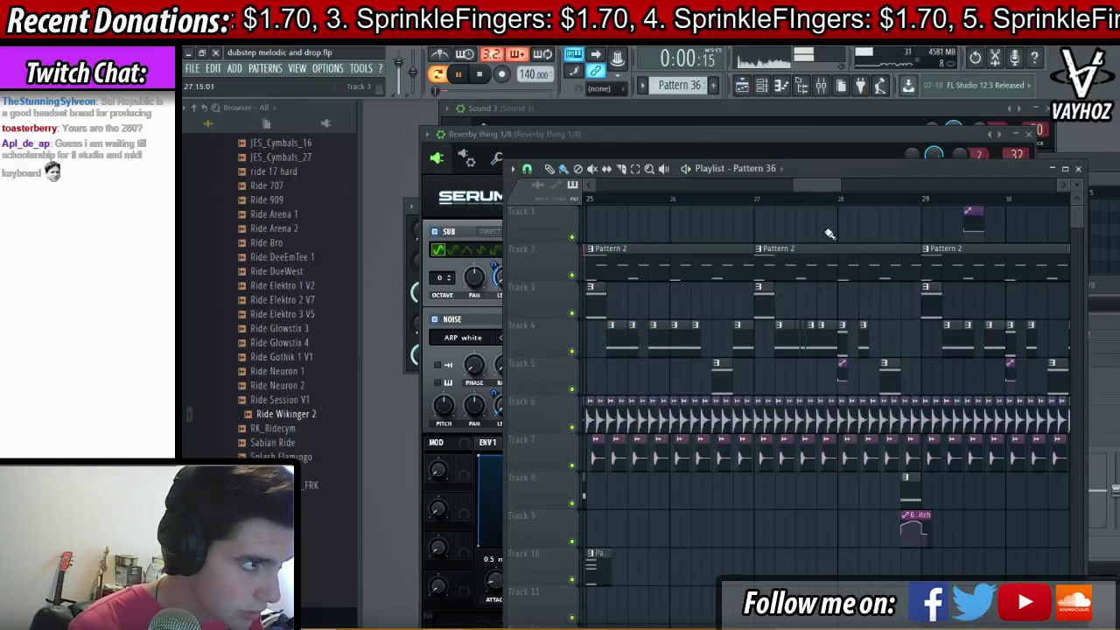
- Play from just before bar 25, open the Reverby thing 1/8 Serum and add a raised point on the falling slope of LFO 1's first peak
scroll(838, 204, "down", 2)
left_click(693, 203)
scroll(695, 205, "up", 2)
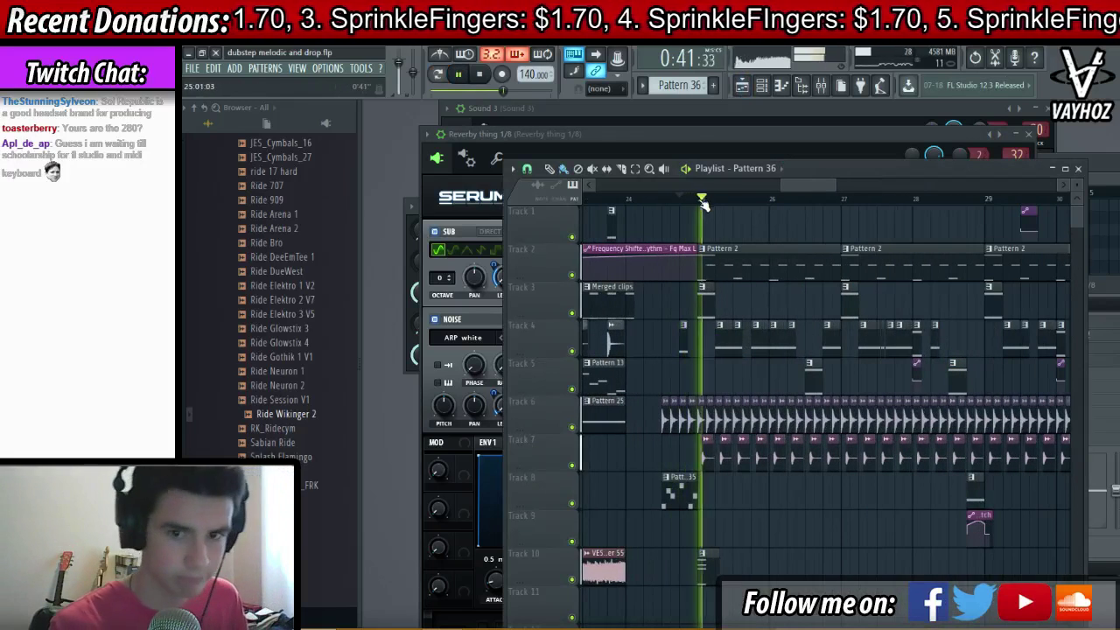
key("F6")
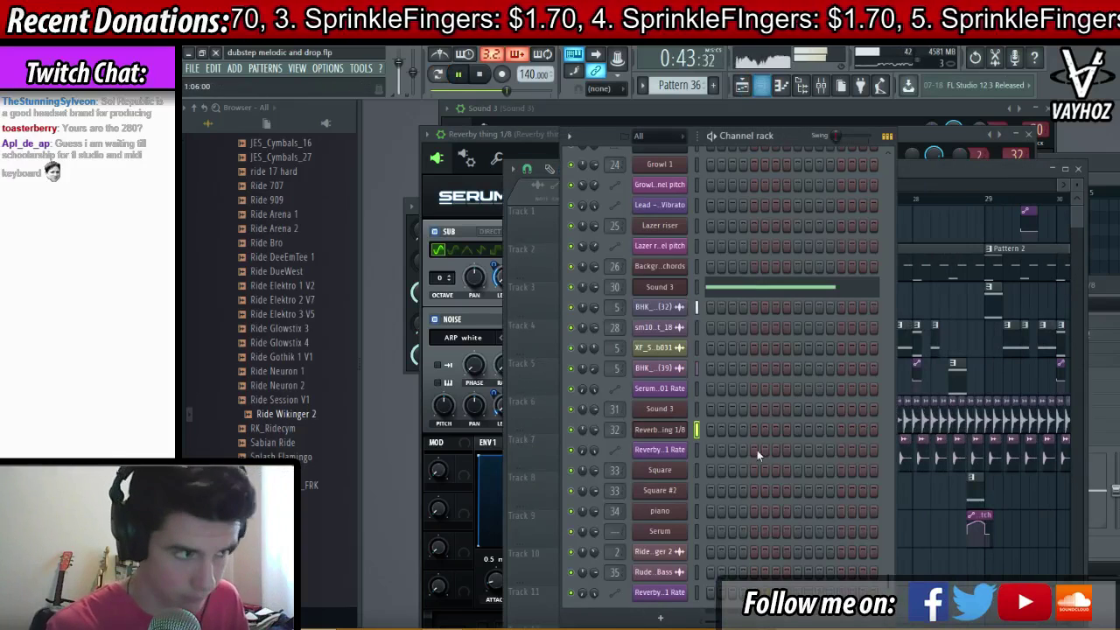
left_click(675, 435)
key("space")
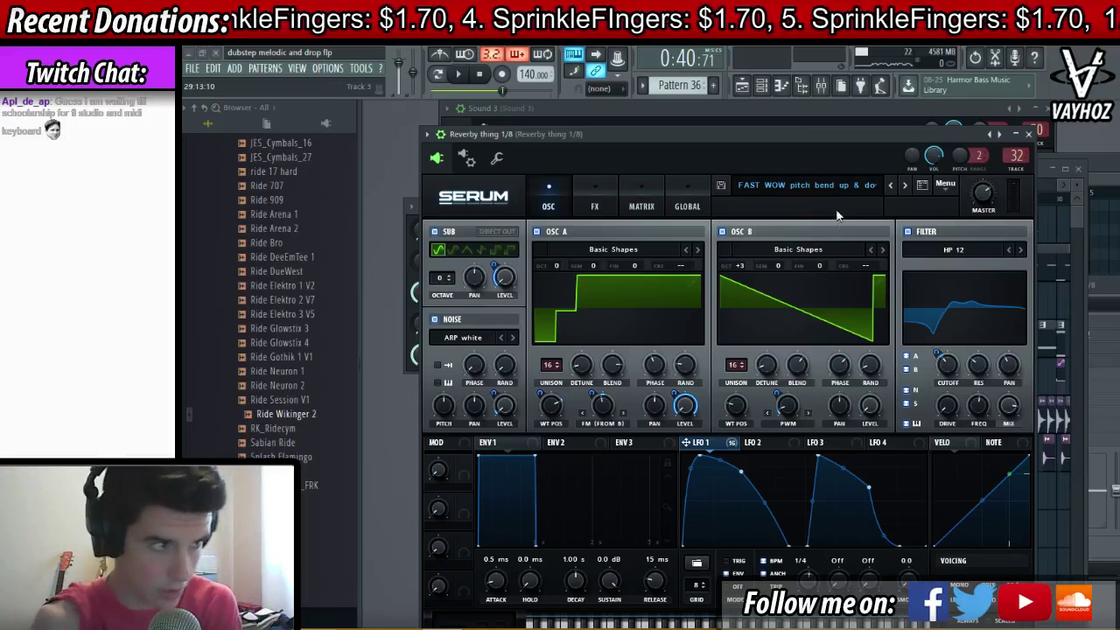
- Audition the LFO 1 shape, bend the lower part of the first peak's falling slope inward and restart playback
left_click_drag(816, 146, 825, 144)
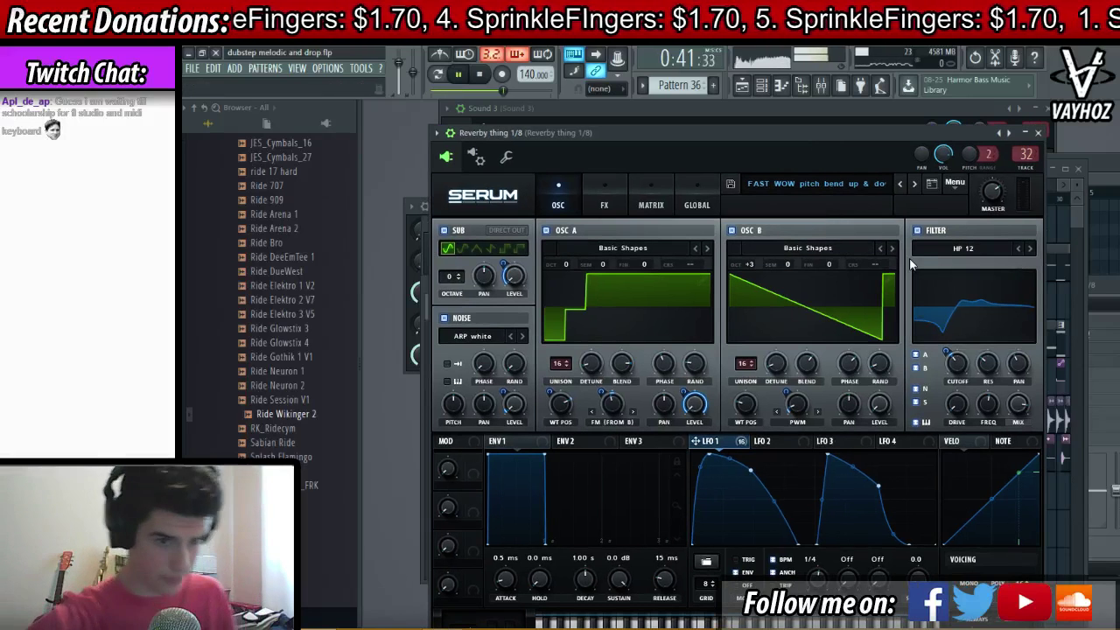
key("space")
key("v")
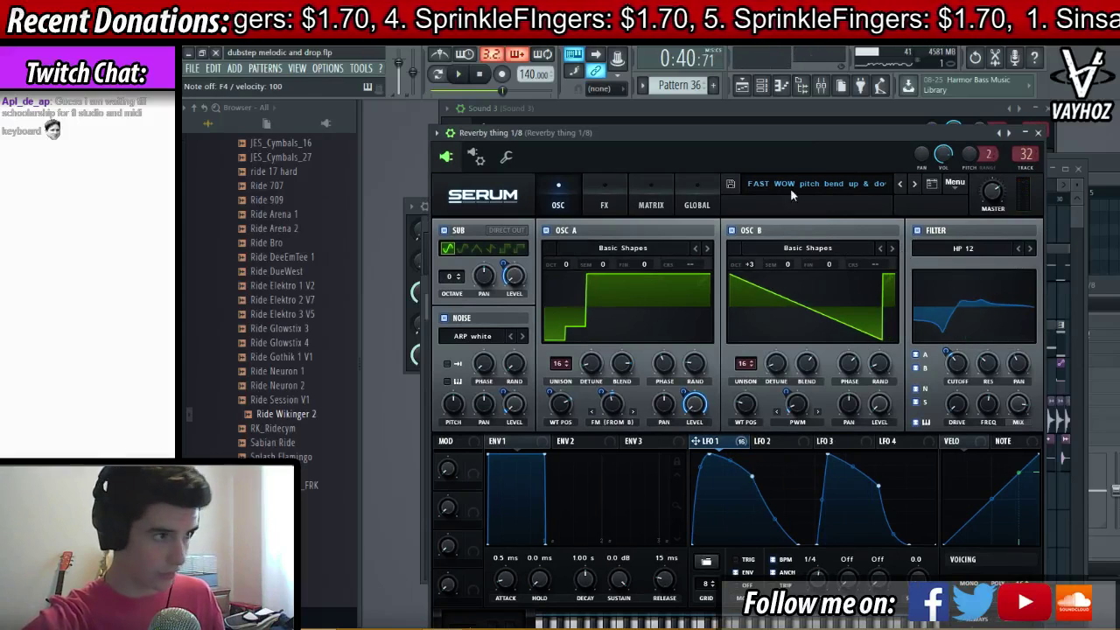
key("space")
- Play through the drop and review the arrangement in the playlist and the Reverby thing 1/8 level in the mixer
key("F6")
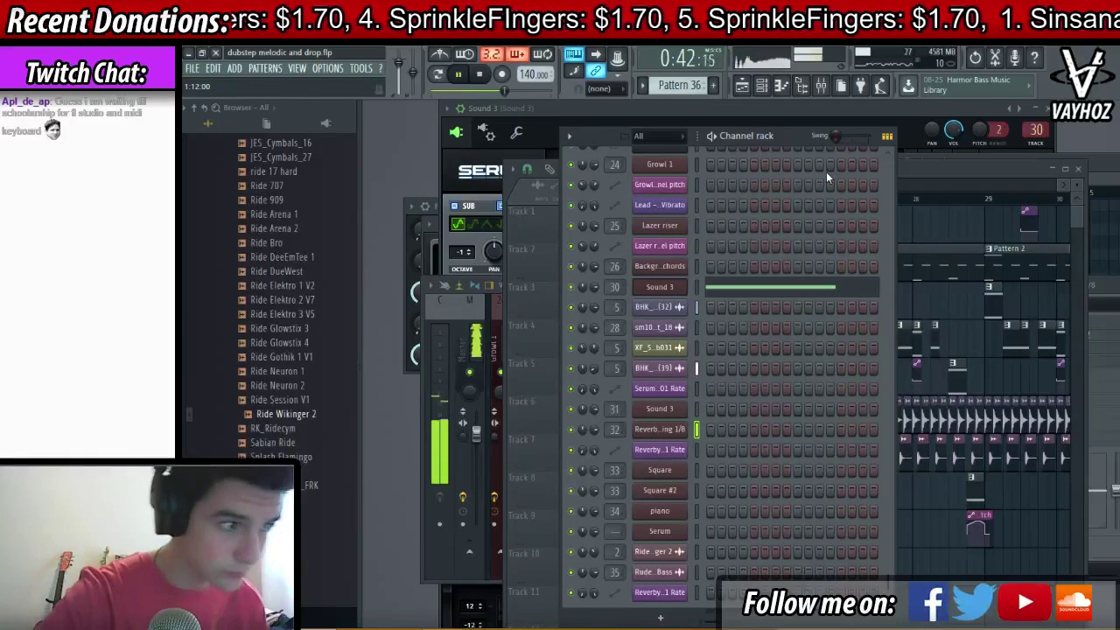
left_click(901, 277)
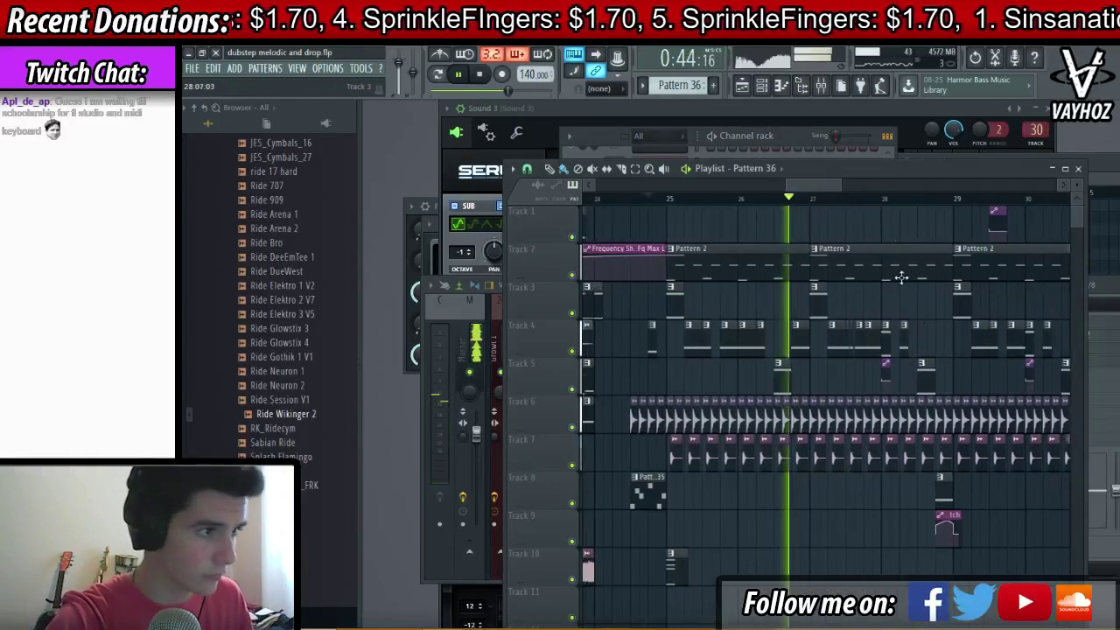
scroll(911, 187, "down", 2)
key("F9")
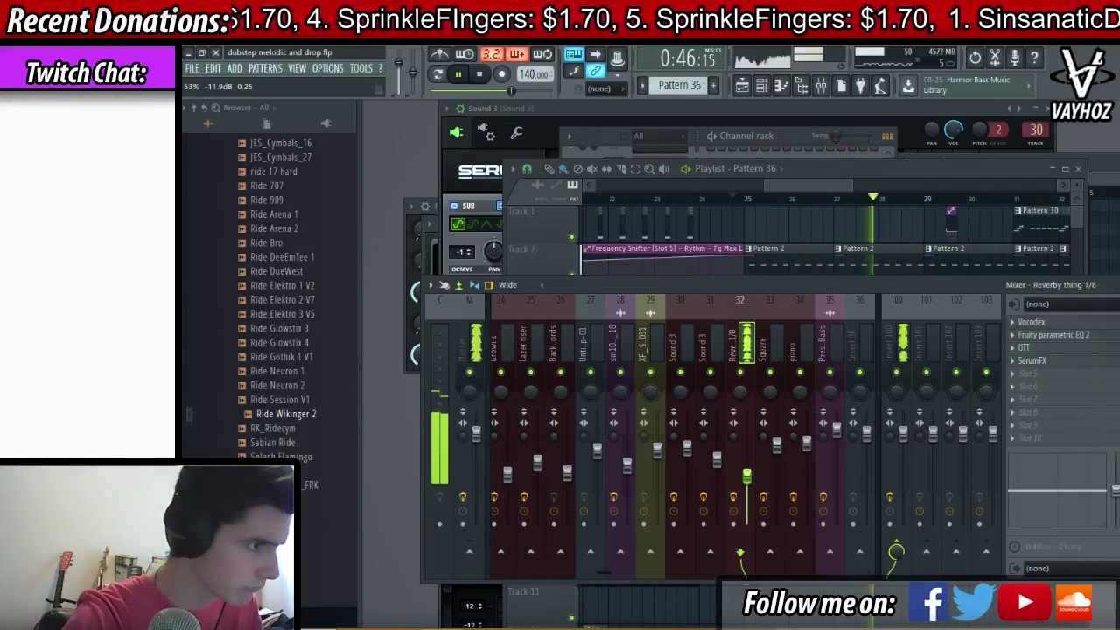
left_click(795, 252)
scroll(905, 189, "down", 6)
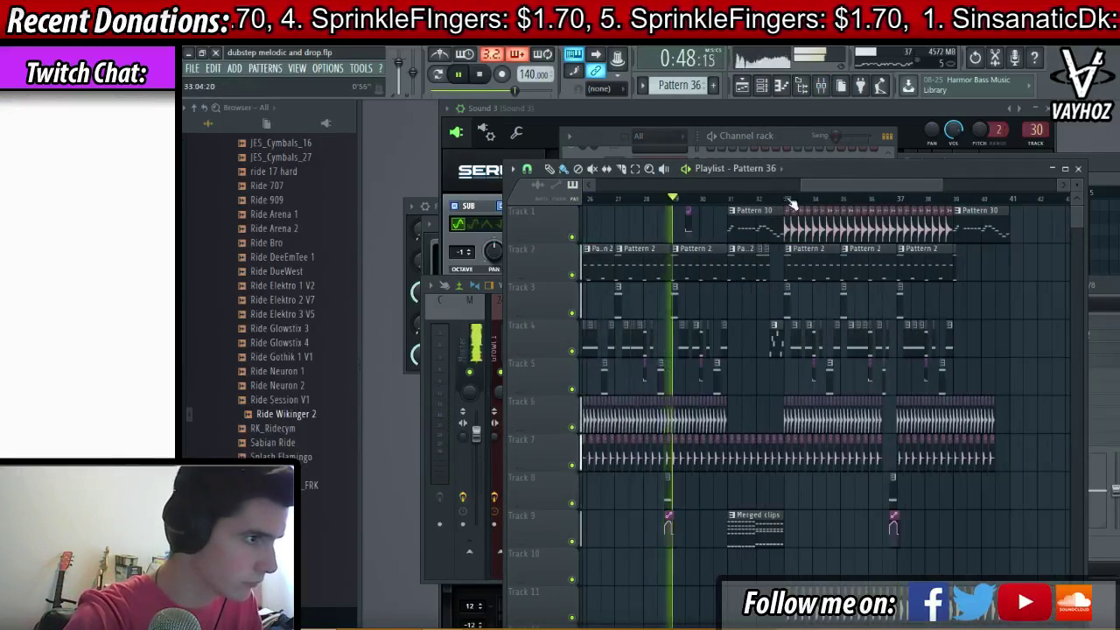
scroll(810, 198, "up", 2)
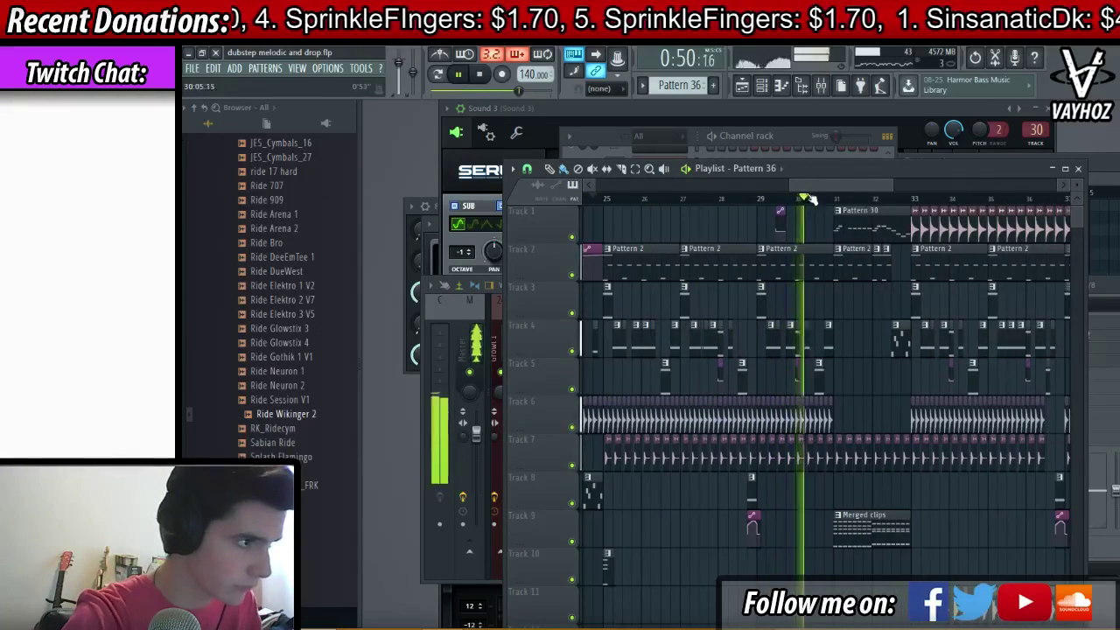
scroll(810, 200, "up", 4)
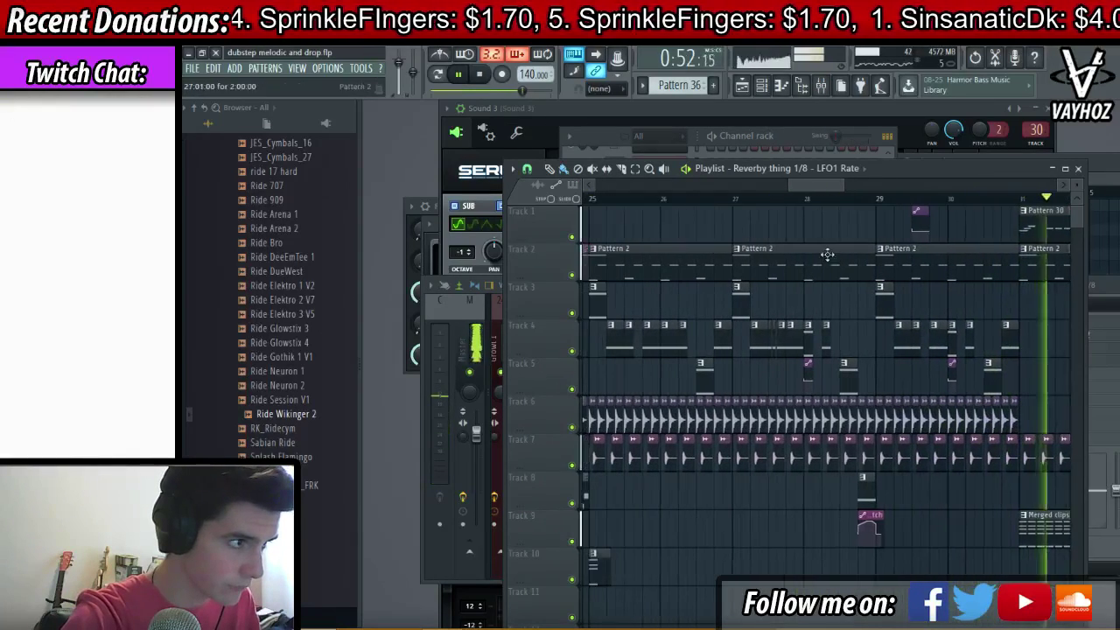
- Place Reverby thing 1/8 LFO1 Rate automation clips on Track 3 in bars 33 and 34 of the second drop
scroll(826, 254, "left", 1)
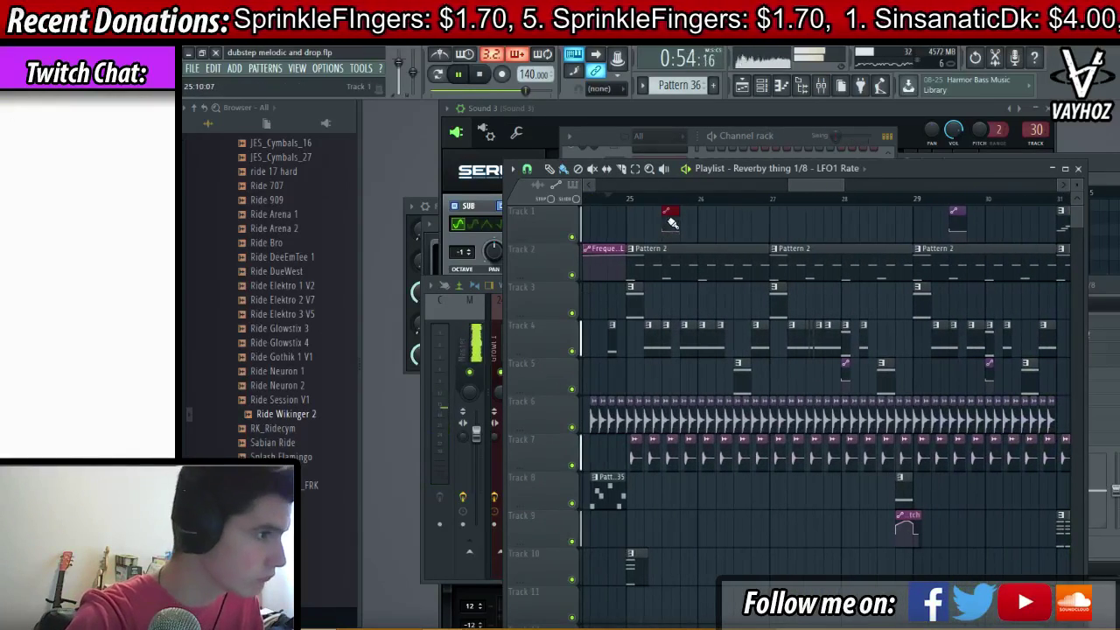
left_click_drag(740, 239, 595, 279)
left_click_drag(954, 271, 631, 294)
left_click(716, 199)
left_click(768, 307)
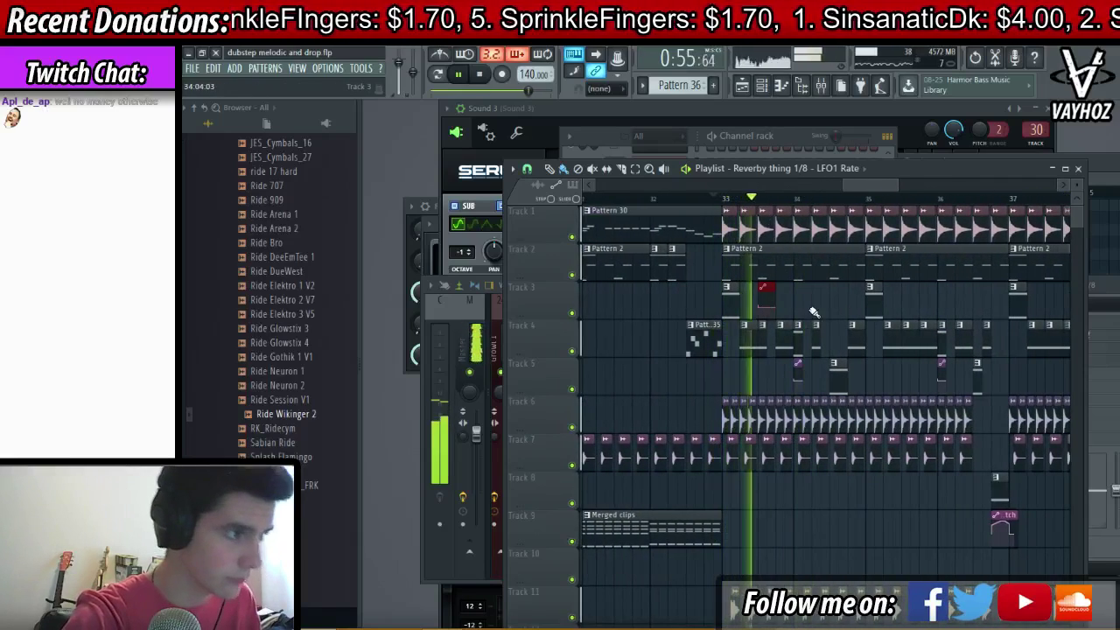
left_click(819, 303)
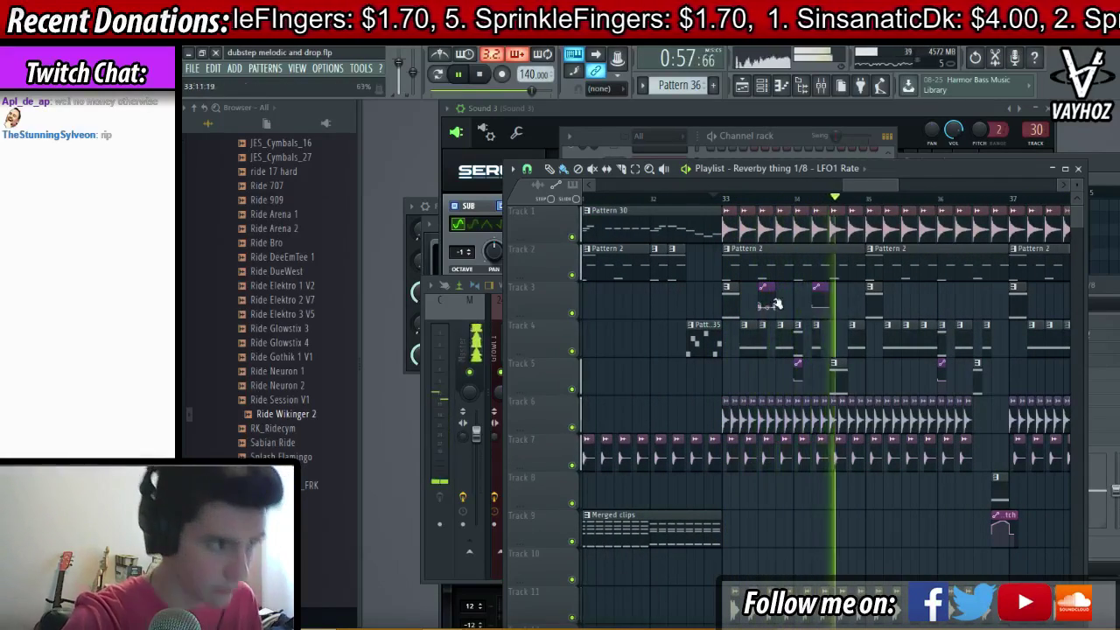
- Make the short Pattern 39 clip under the automation in bar 33 unique and inspect the Sub notes of Pattern 40
key("space")
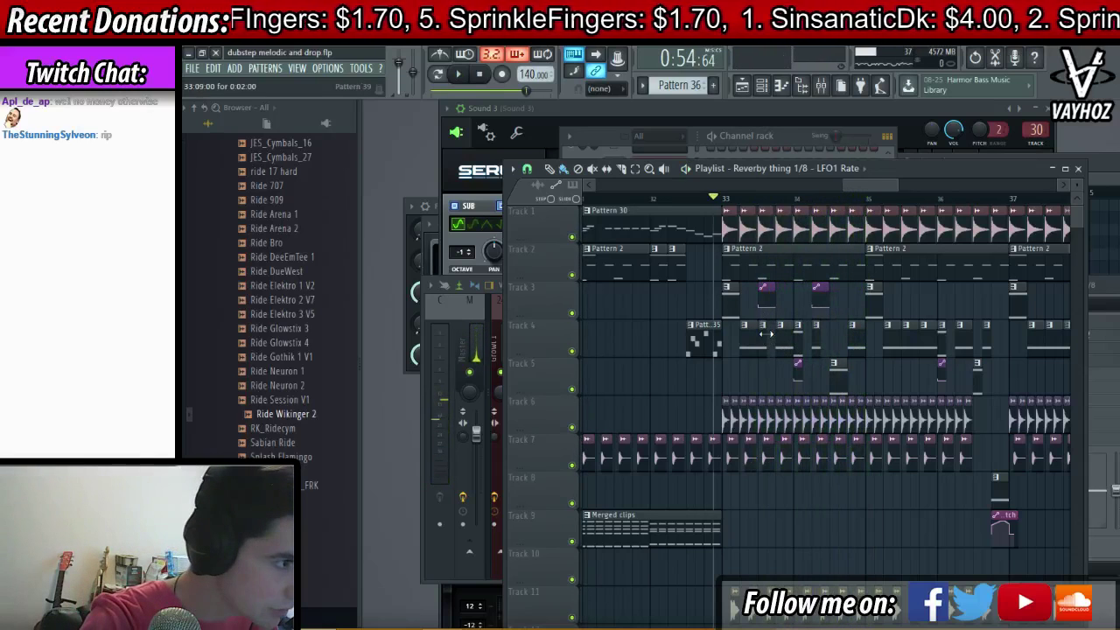
key("space")
left_click(762, 326)
left_click(791, 414)
double_click(771, 338)
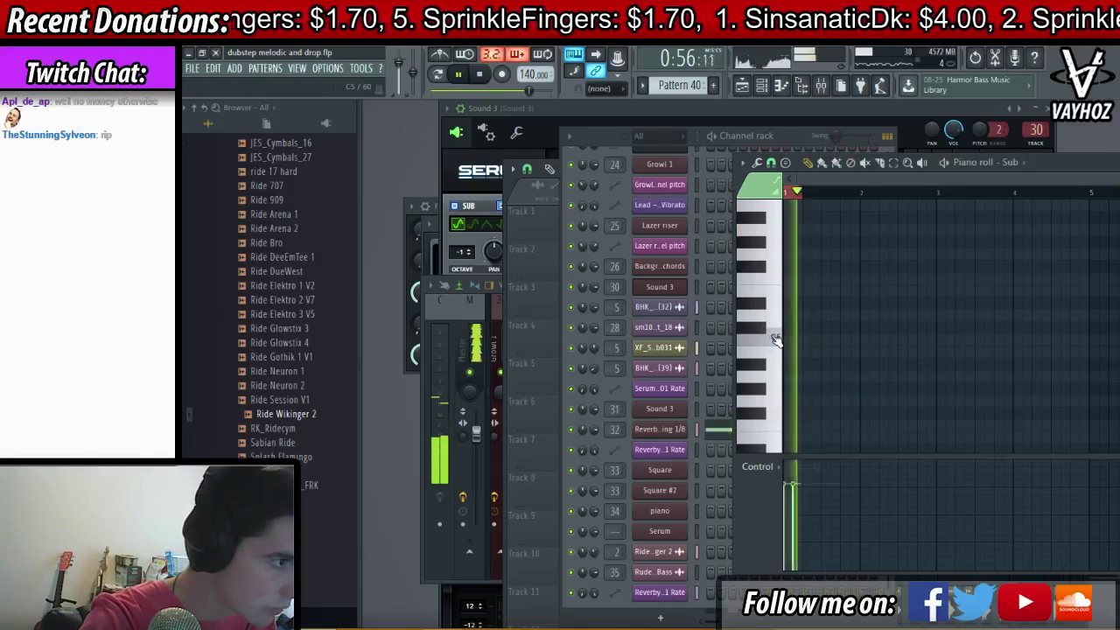
key("space")
key("Escape")
- Delete the second Sub note in Pattern 40, keep the first one on E2, and play the second drop
scroll(763, 341, "up", 12)
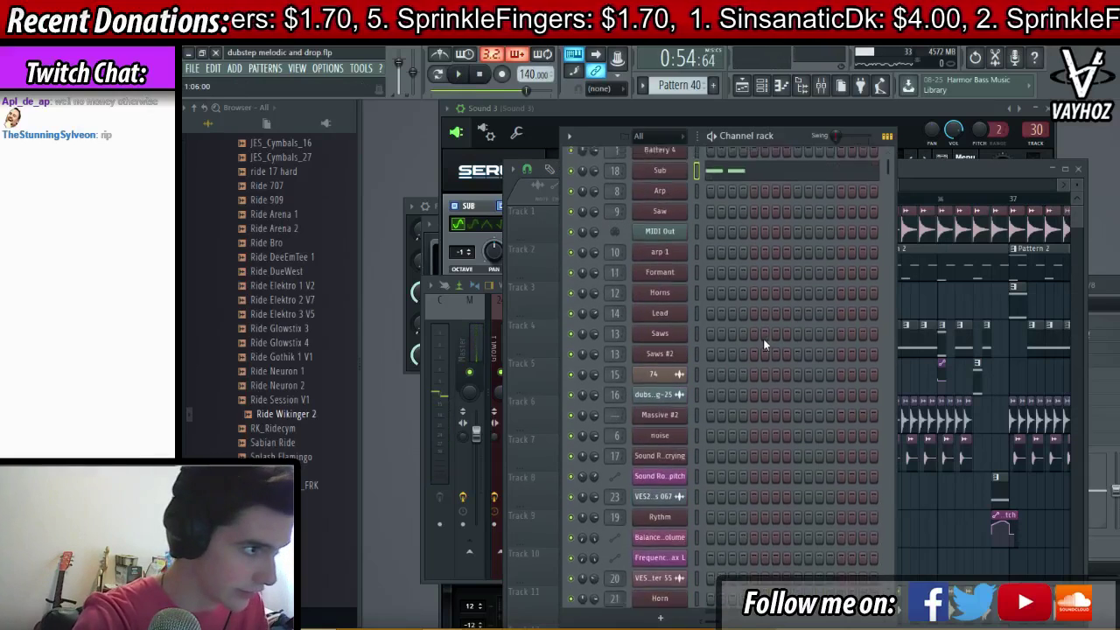
left_click(759, 212)
scroll(866, 319, "down", 4)
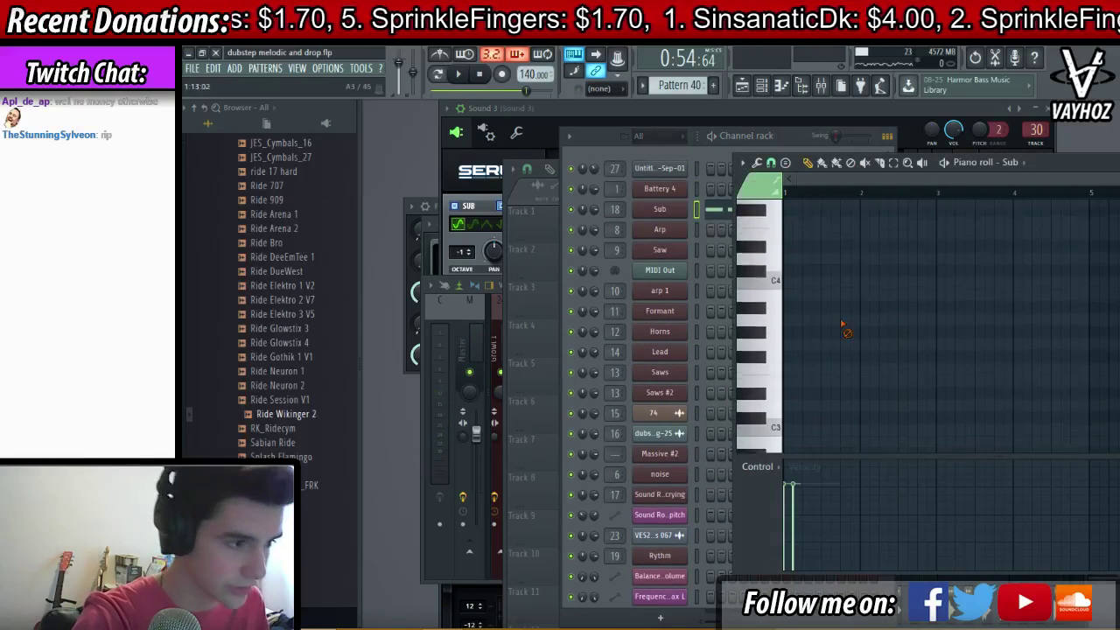
scroll(834, 371, "down", 2)
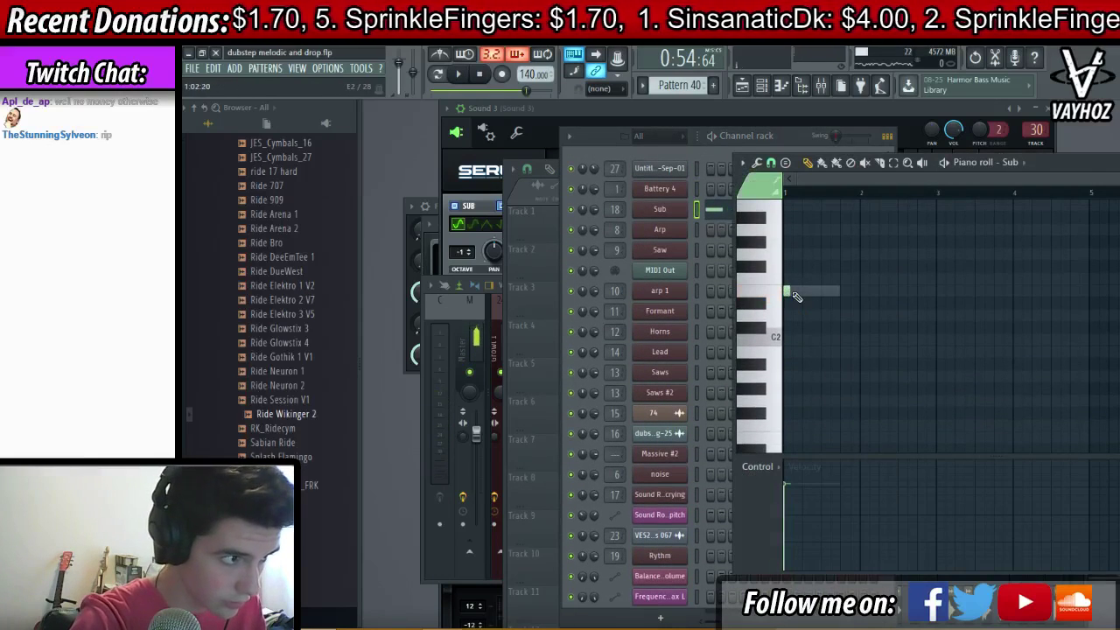
key("F5")
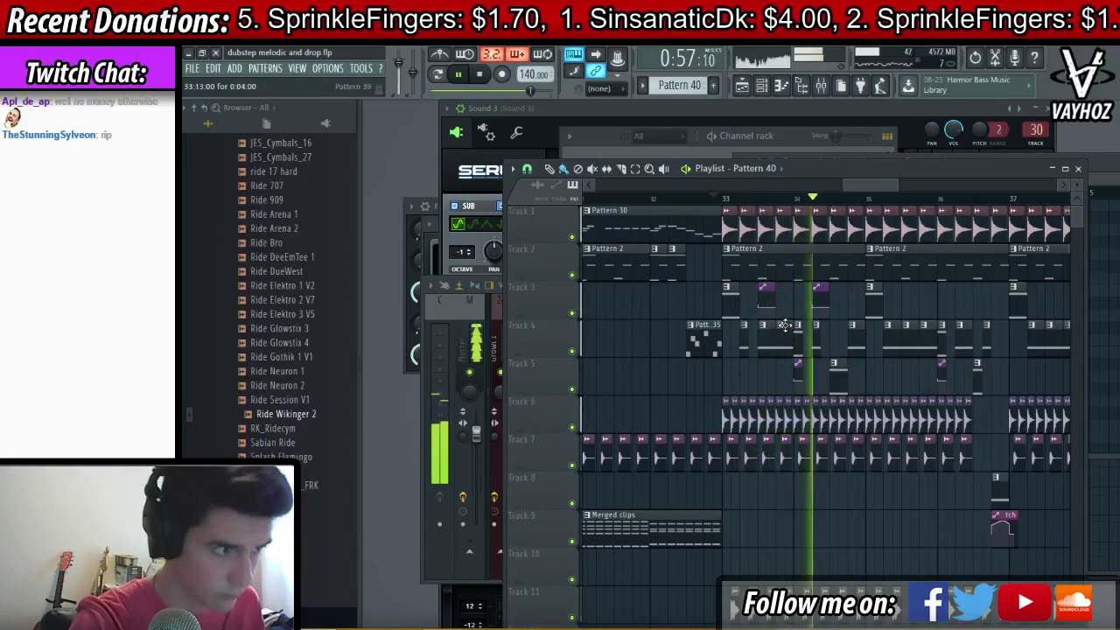
- Delete the LFO1 Rate automation clip on Track 3 in bar 34 and switch the Pattern 43 clip on Track 5 to Pattern 44
right_click(817, 290)
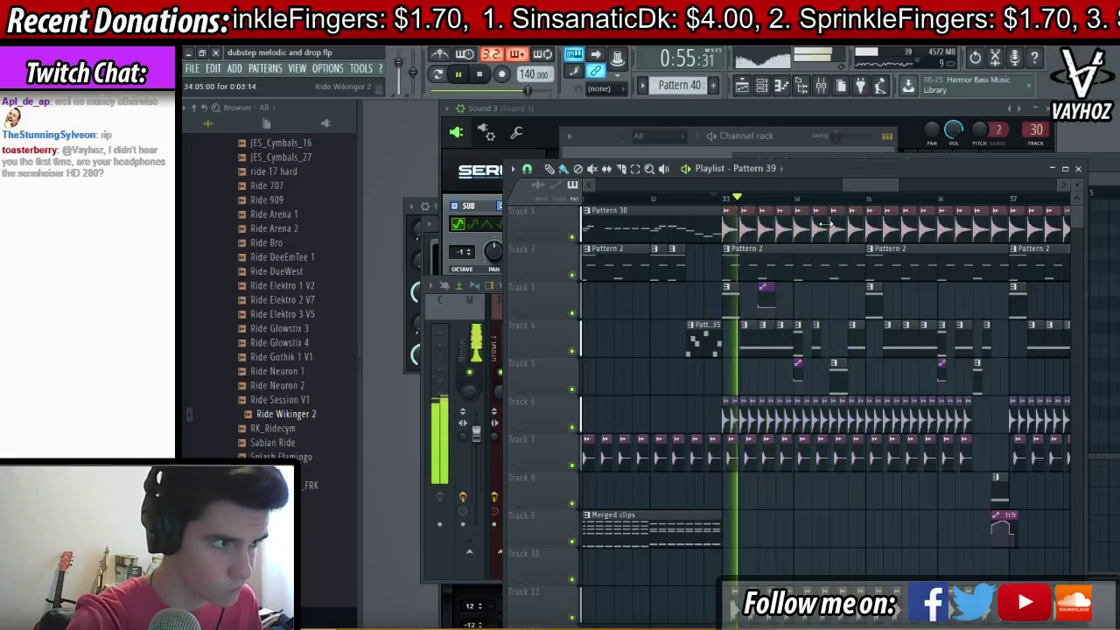
right_click(833, 371)
mouse_move(864, 399)
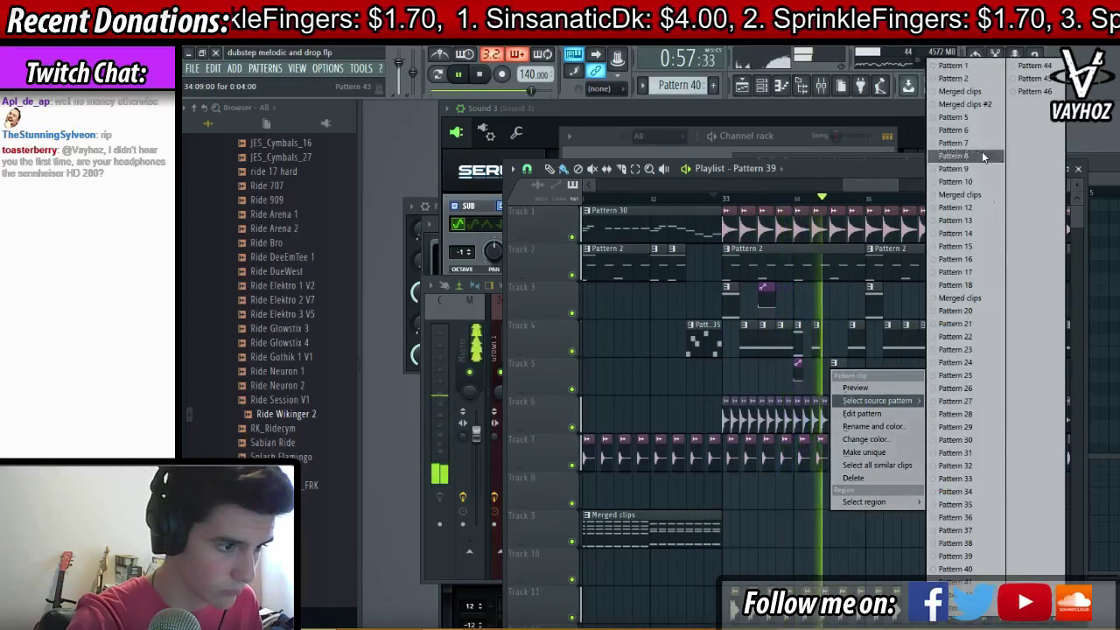
left_click(1037, 66)
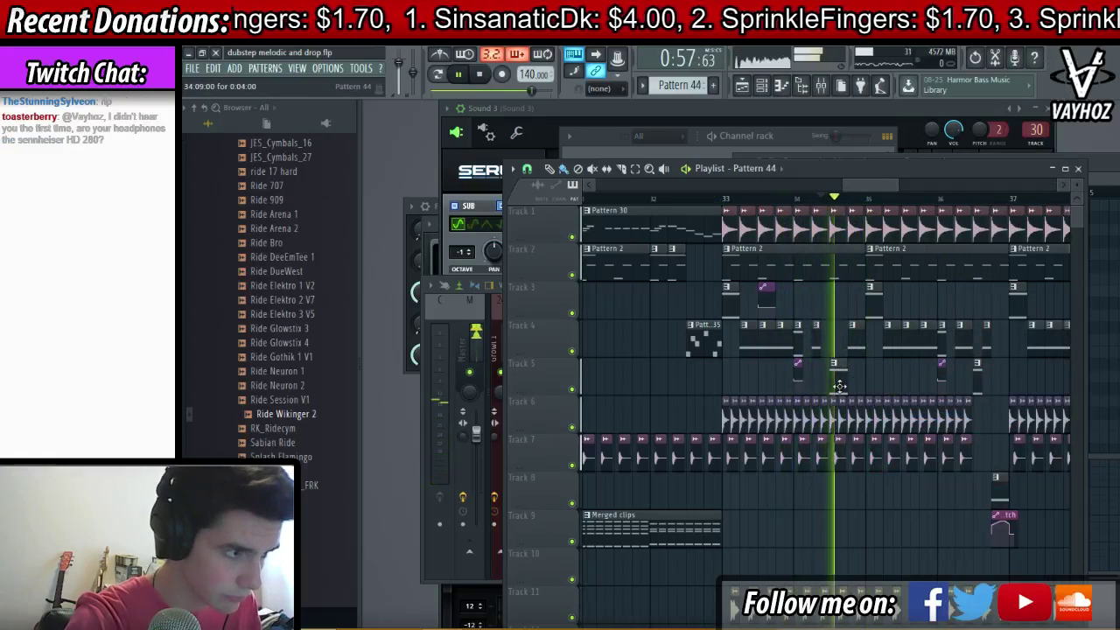
- Play the second drop from bar 33 and compare it with the first drop from bar 25
left_click(716, 200)
scroll(717, 199, "down", 4)
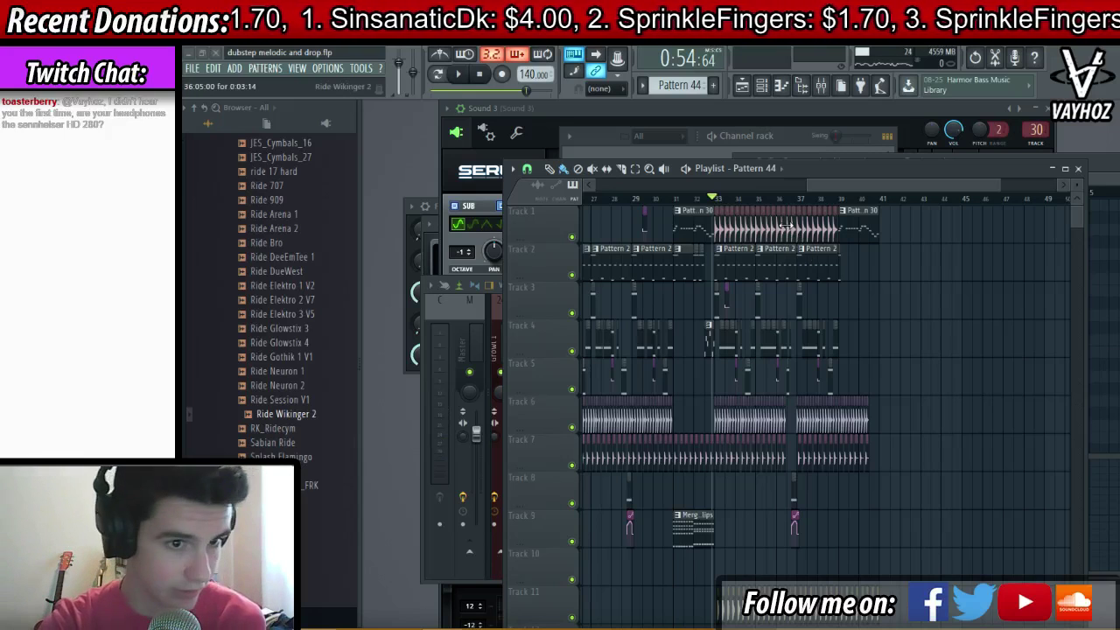
left_click_drag(803, 263, 830, 277)
key("space")
scroll(787, 198, "up", 2)
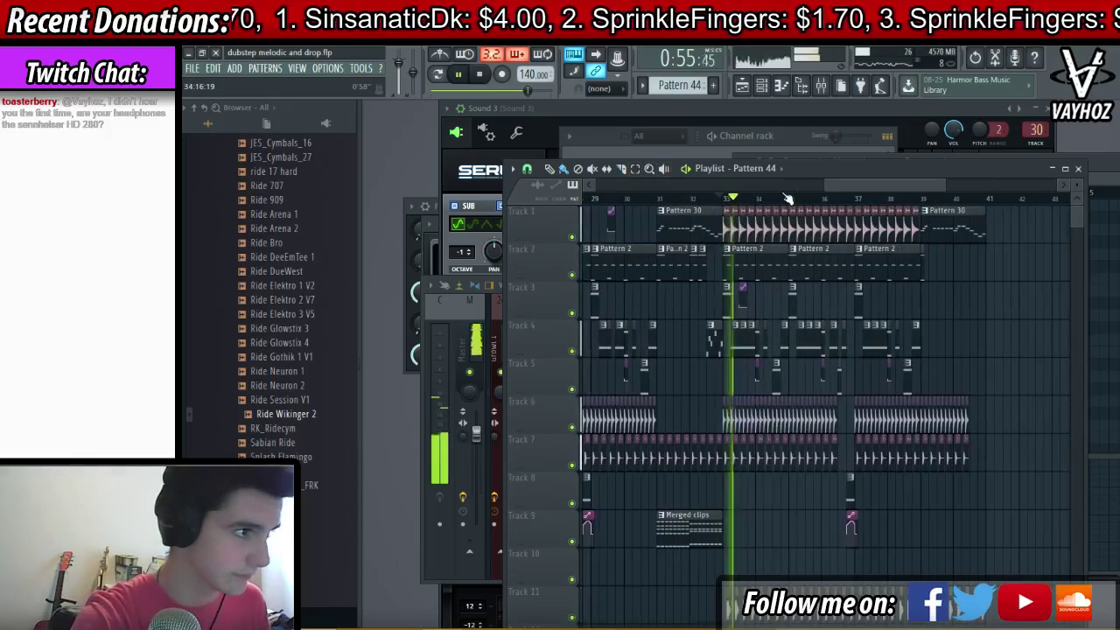
scroll(776, 188, "up", 1)
scroll(776, 188, "up", 2)
left_click(617, 199)
scroll(632, 199, "up", 4)
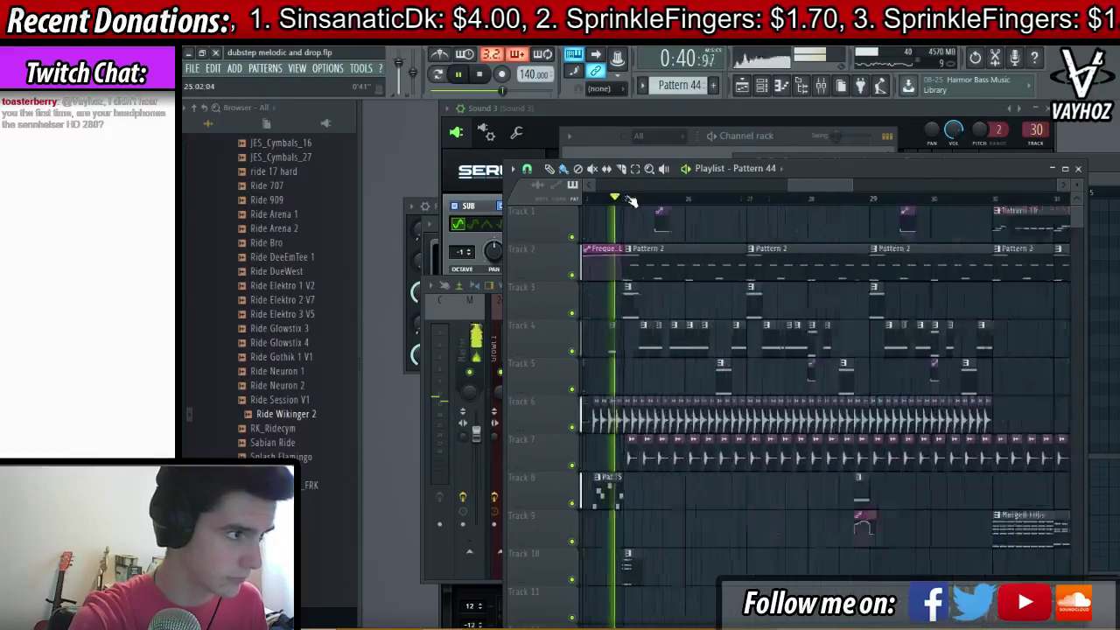
scroll(634, 200, "up", 1)
key("space")
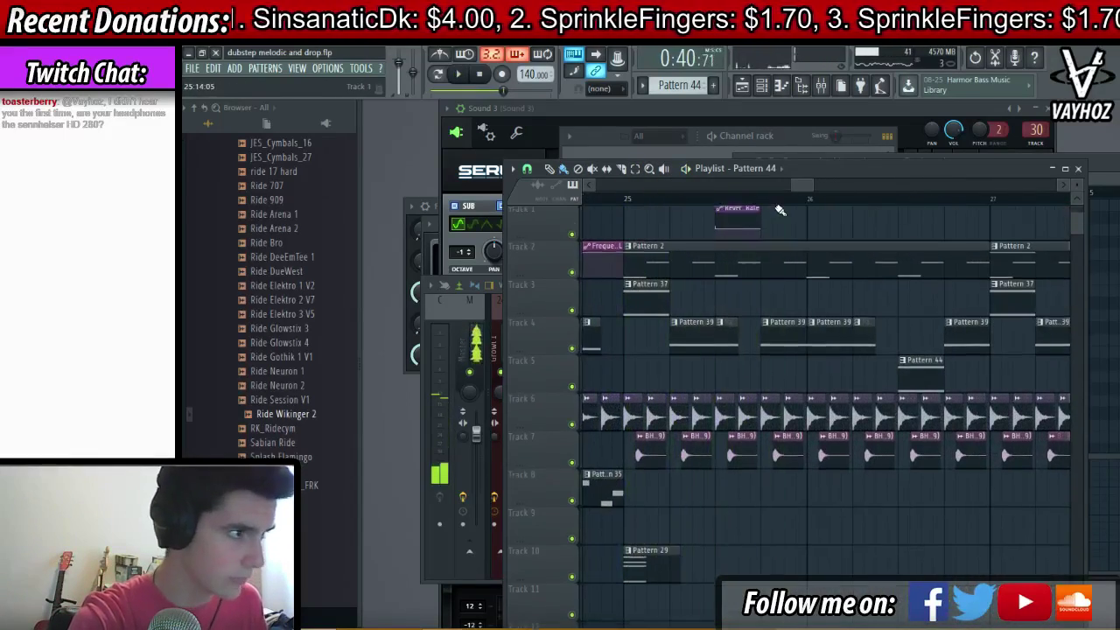
scroll(780, 208, "down", 9)
scroll(919, 342, "up", 7)
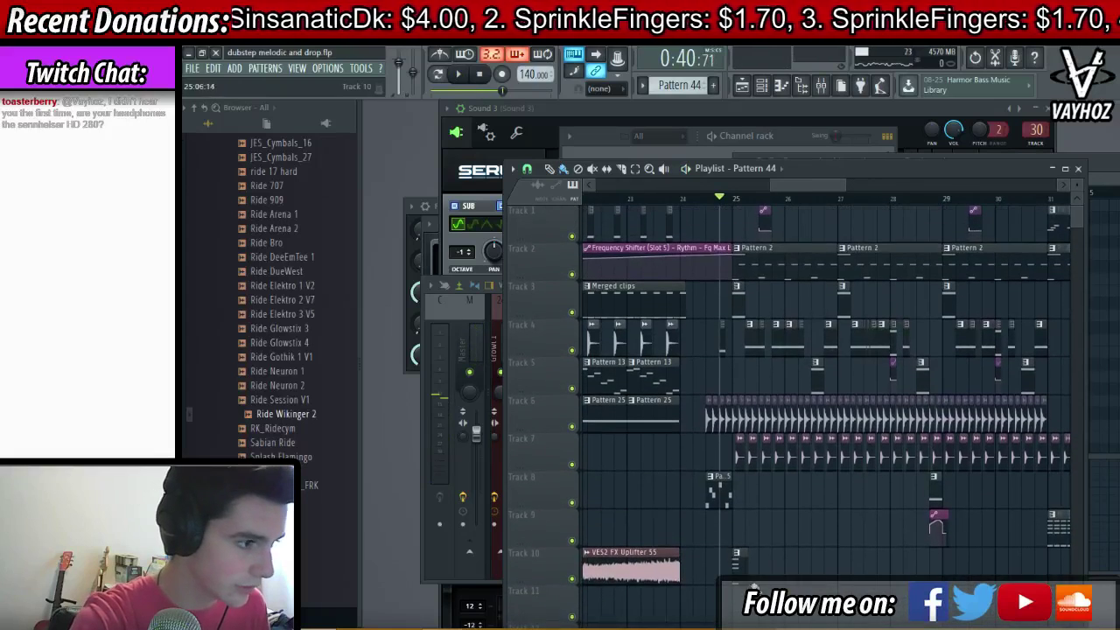
left_click_drag(737, 604, 928, 154)
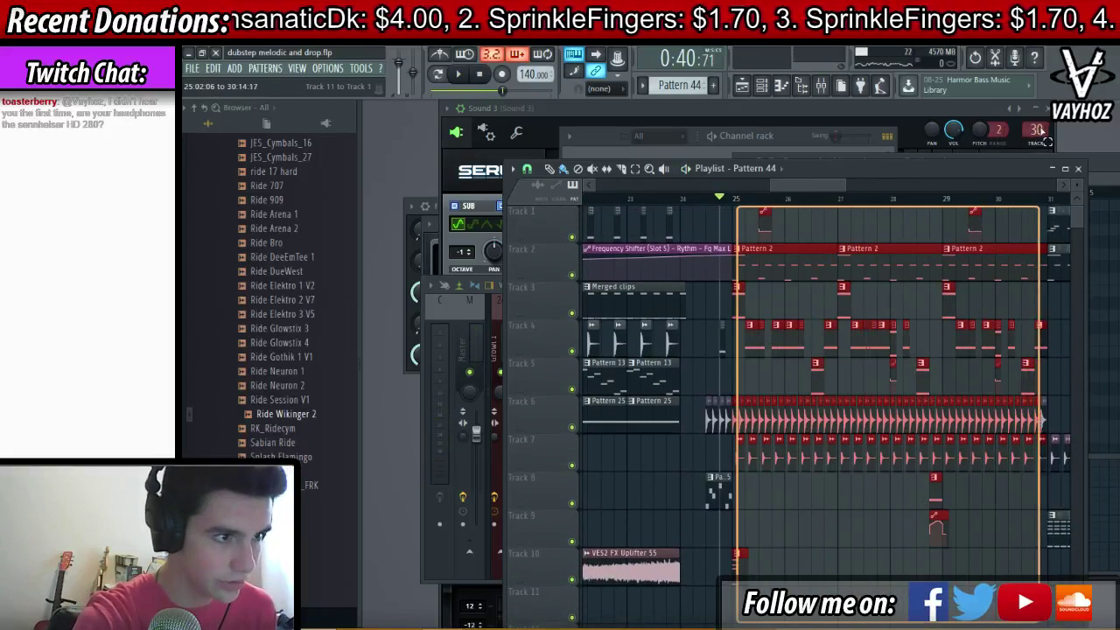
left_click_drag(1043, 131, 829, 89)
scroll(922, 204, "down", 4)
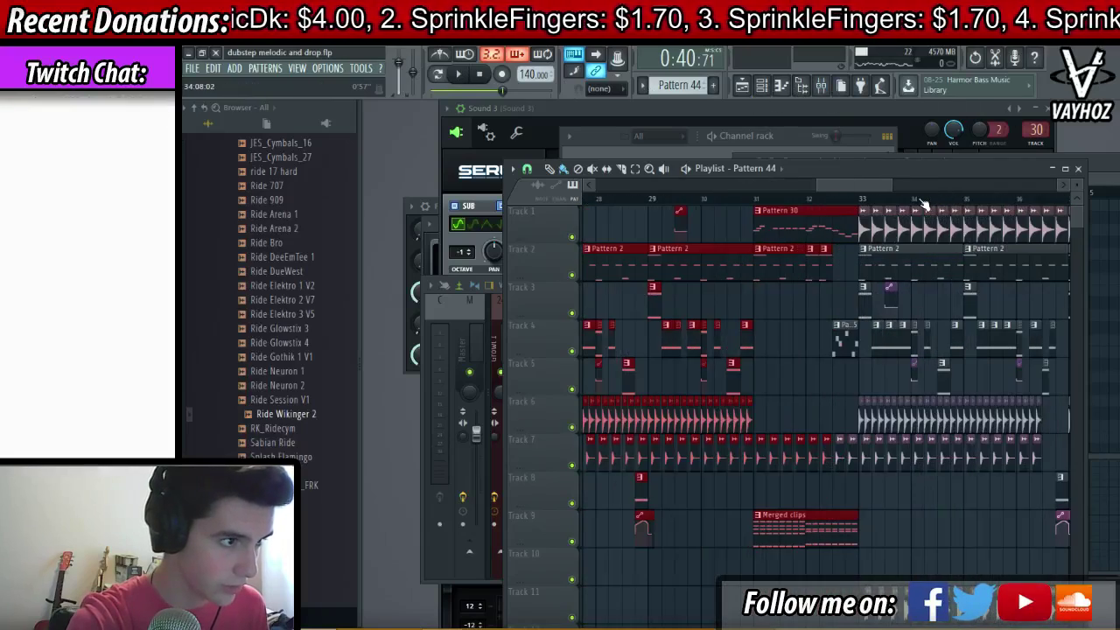
- Fill bars 39 and 40 after the second drop with Pattern 2 clips, Merged clips on Track 9 and Pattern 35 on Track 4
left_click(873, 340)
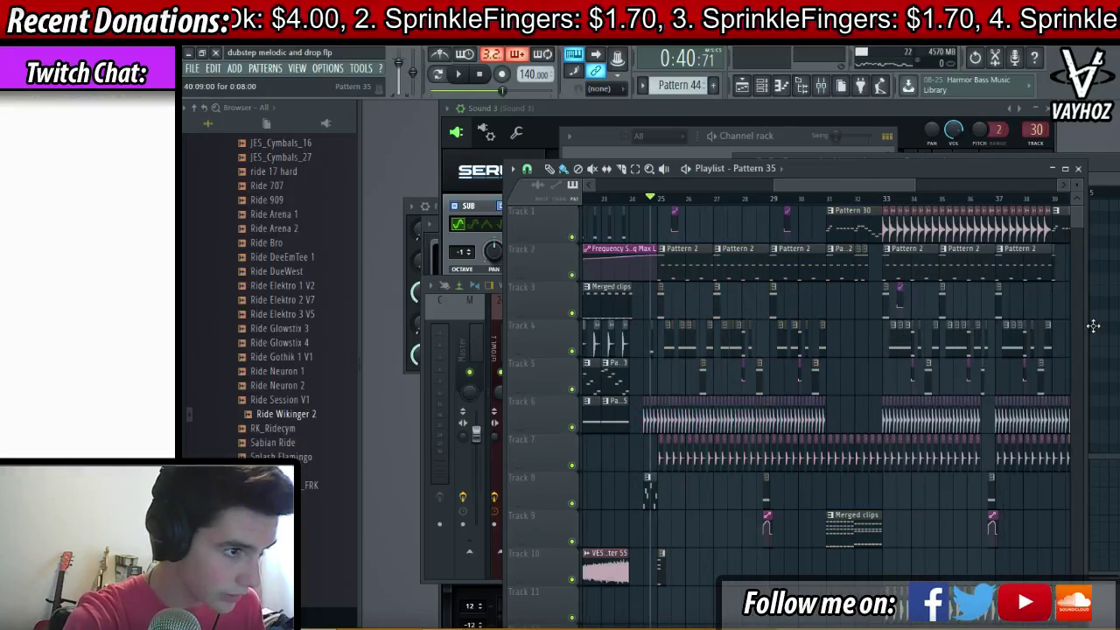
left_click_drag(1093, 326, 961, 328)
key("space")
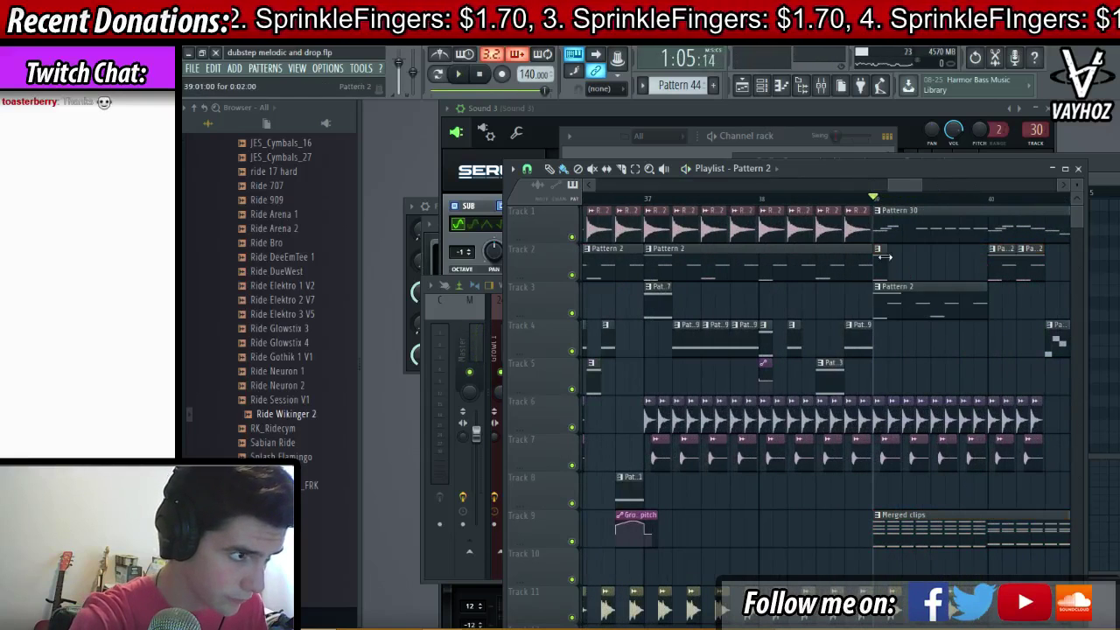
key("space")
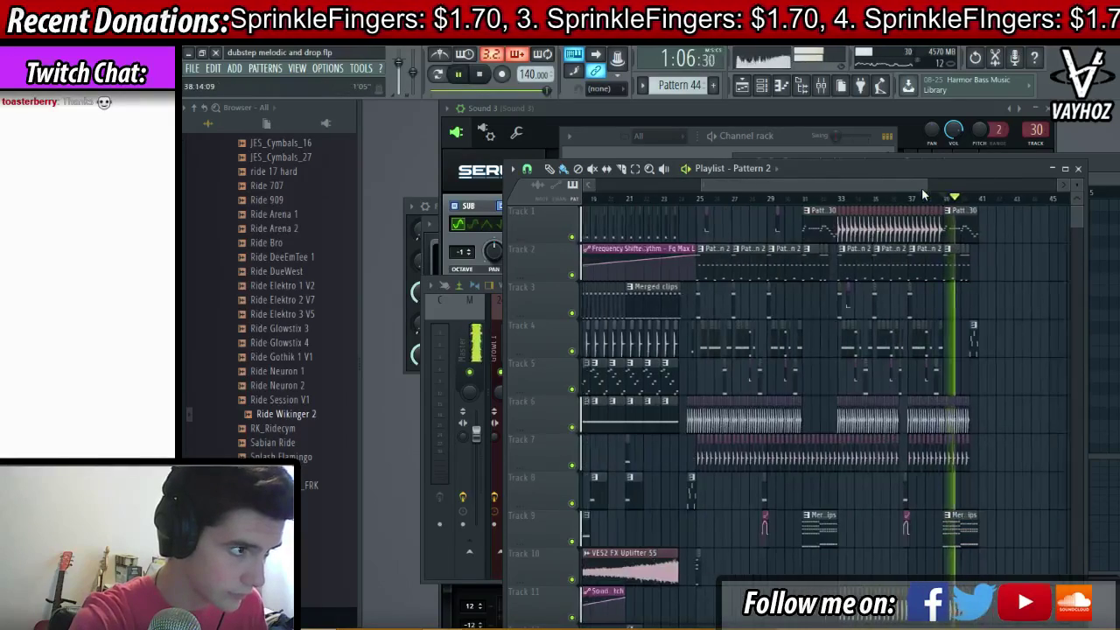
- Delete all first-drop clips in bars 25 to 32, including the short clip on Track 10
scroll(754, 553, "down", 2)
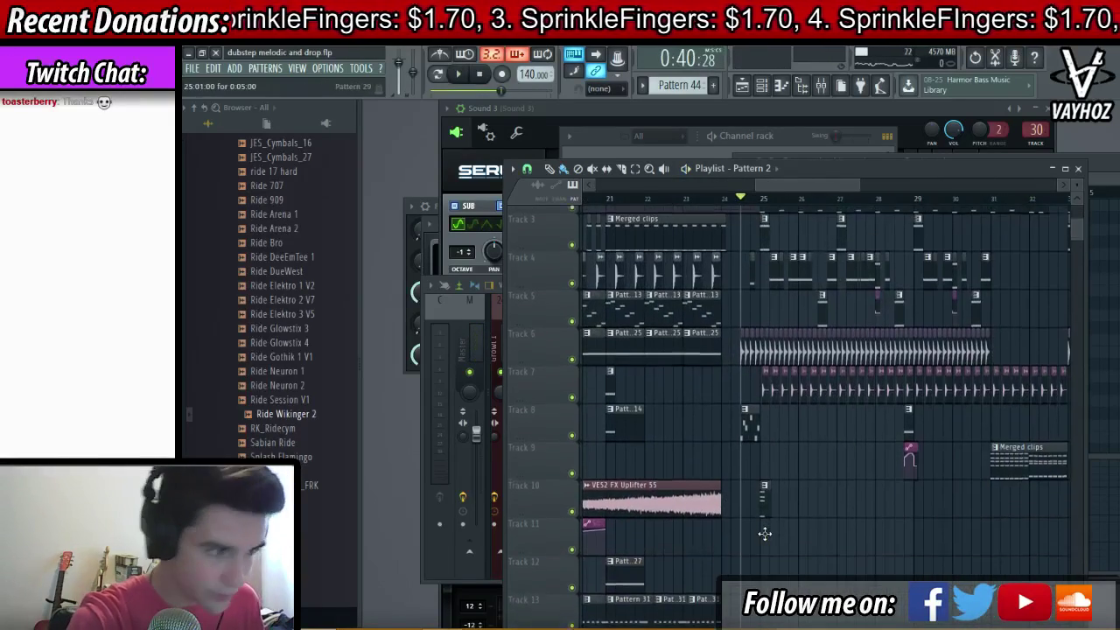
scroll(745, 572, "down", 4)
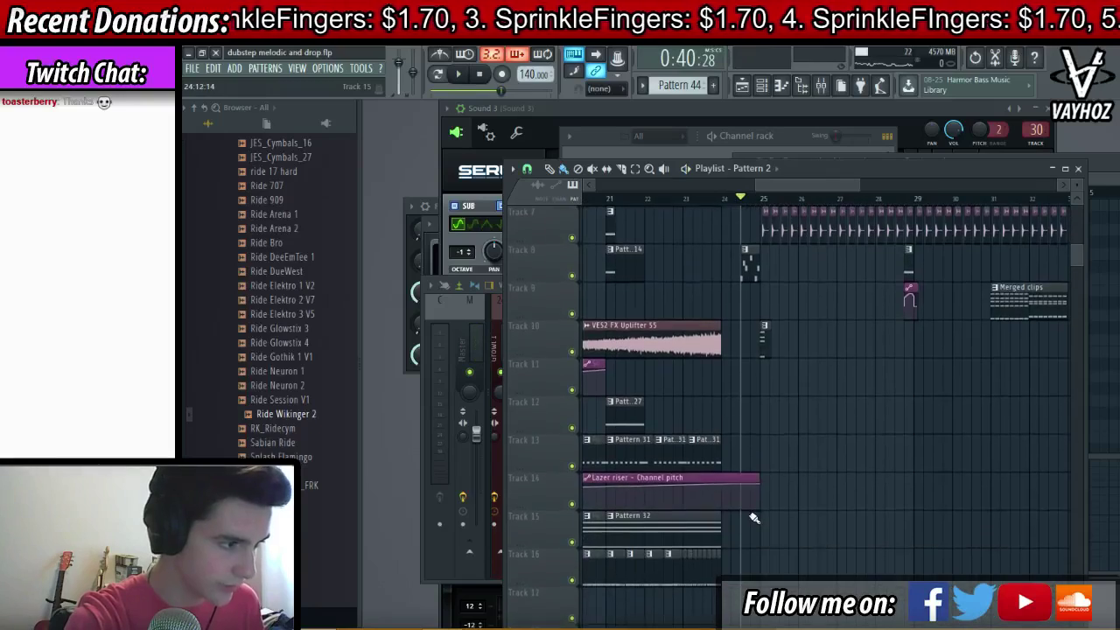
scroll(761, 556, "up", 3)
left_click_drag(764, 551, 861, 156)
key("Delete")
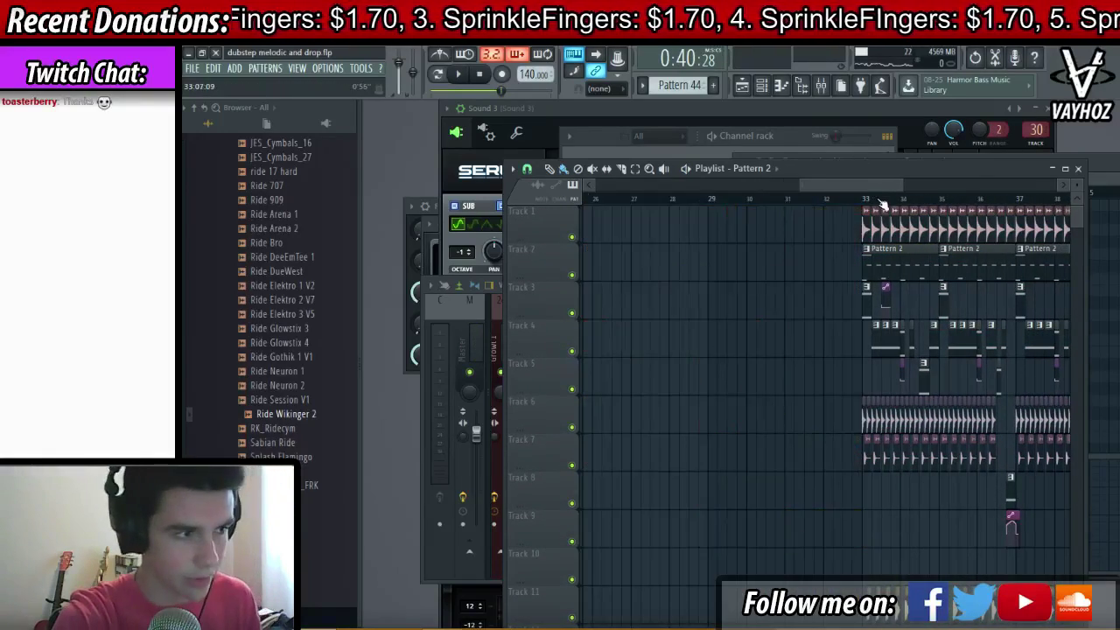
- Shorten the Pattern 39 clip early in bar 33 on Track 4 to two steps and place it directly before the following clip
scroll(875, 203, "down", 4)
left_click(861, 200)
scroll(898, 202, "down", 1)
key("space")
scroll(901, 203, "up", 5)
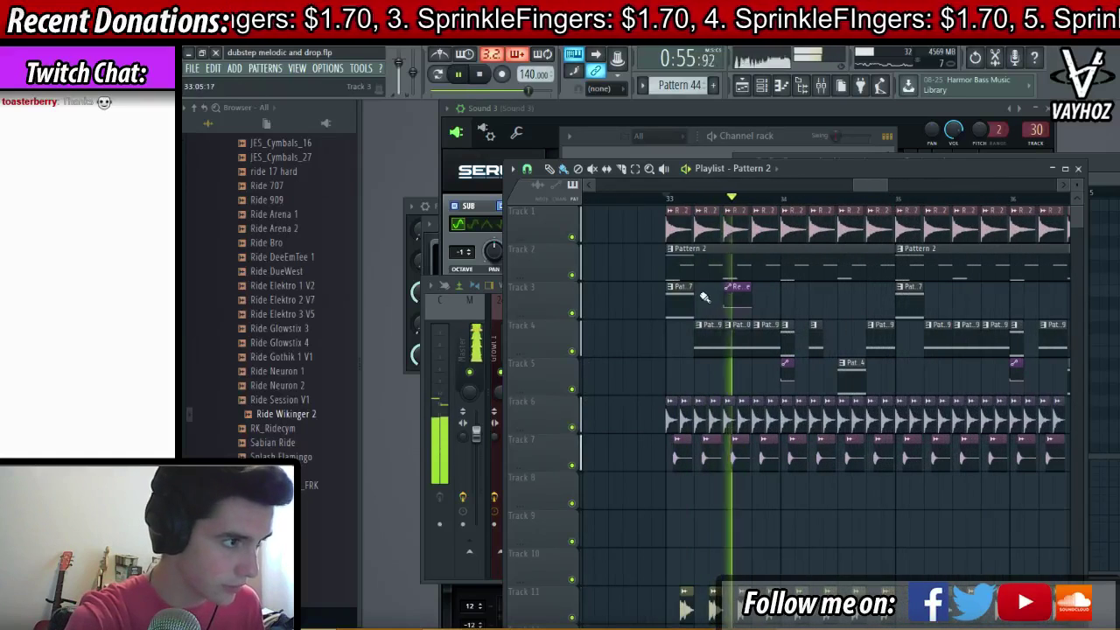
key("space")
left_click_drag(722, 342, 693, 346)
key("space")
key("space")
key("space")
key("space")
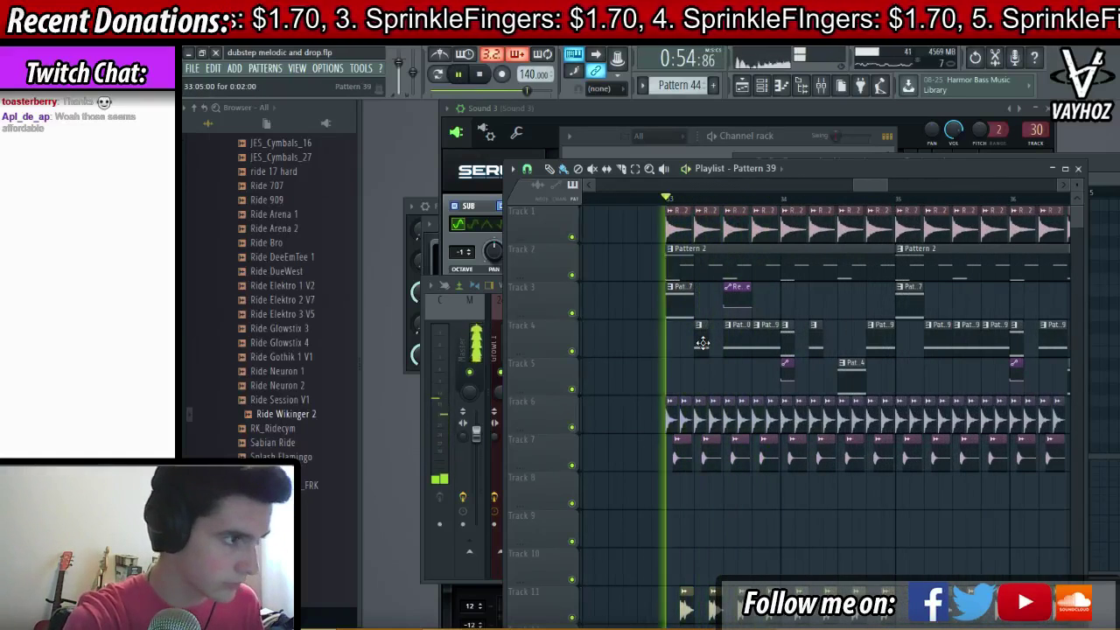
key("space")
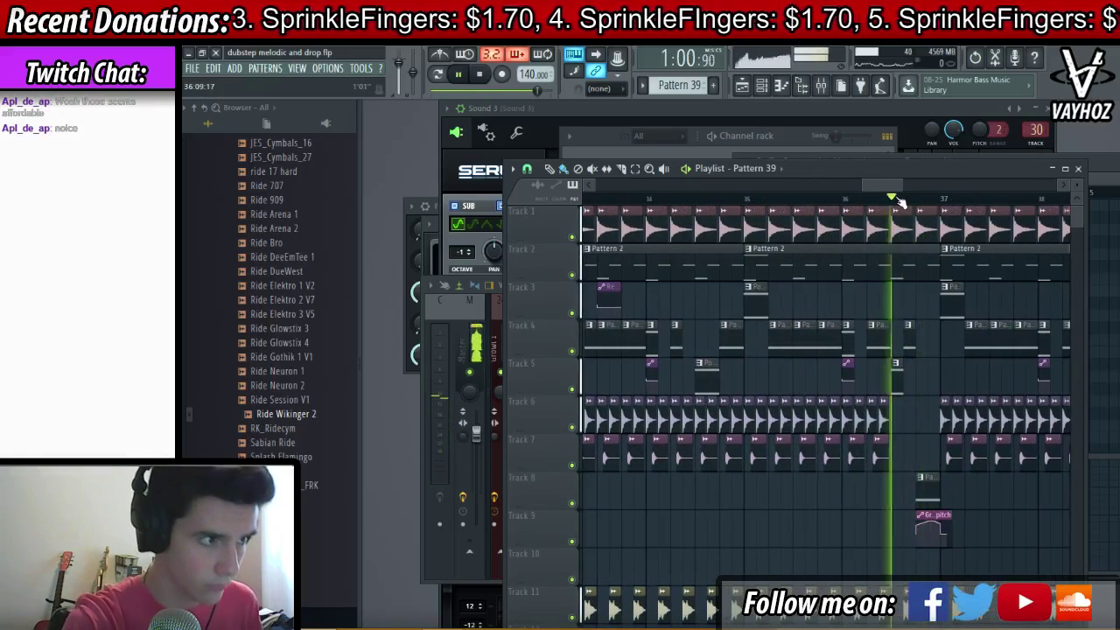
- Delete the short Track 4 clip late in bar 36 and try two short Pattern 43 clips on Track 5 instead
scroll(901, 203, "up", 2)
key("space")
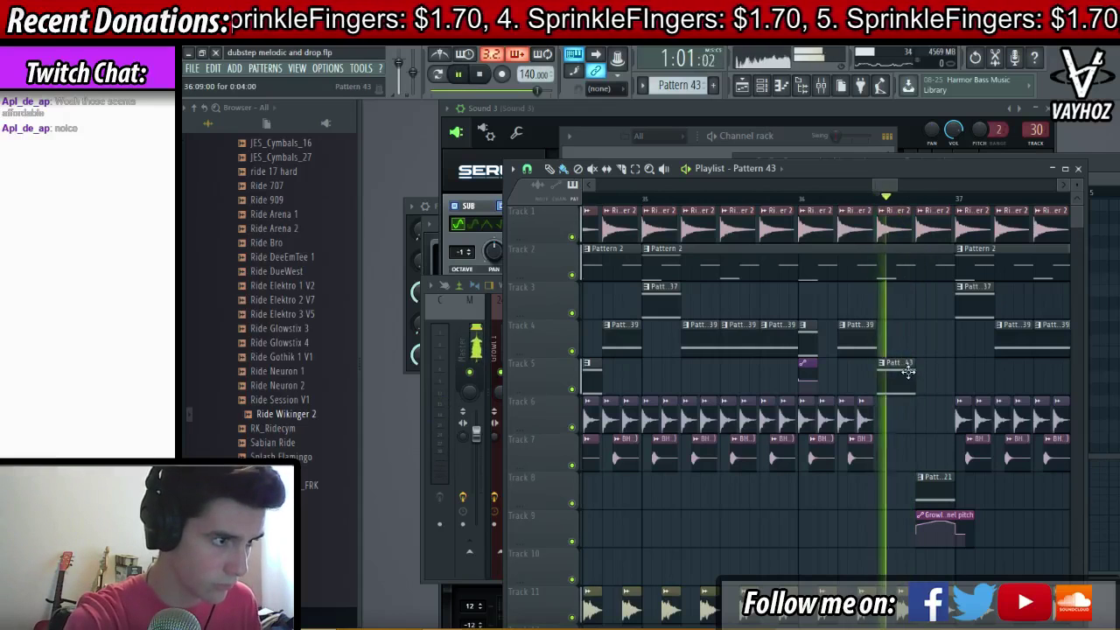
key("space")
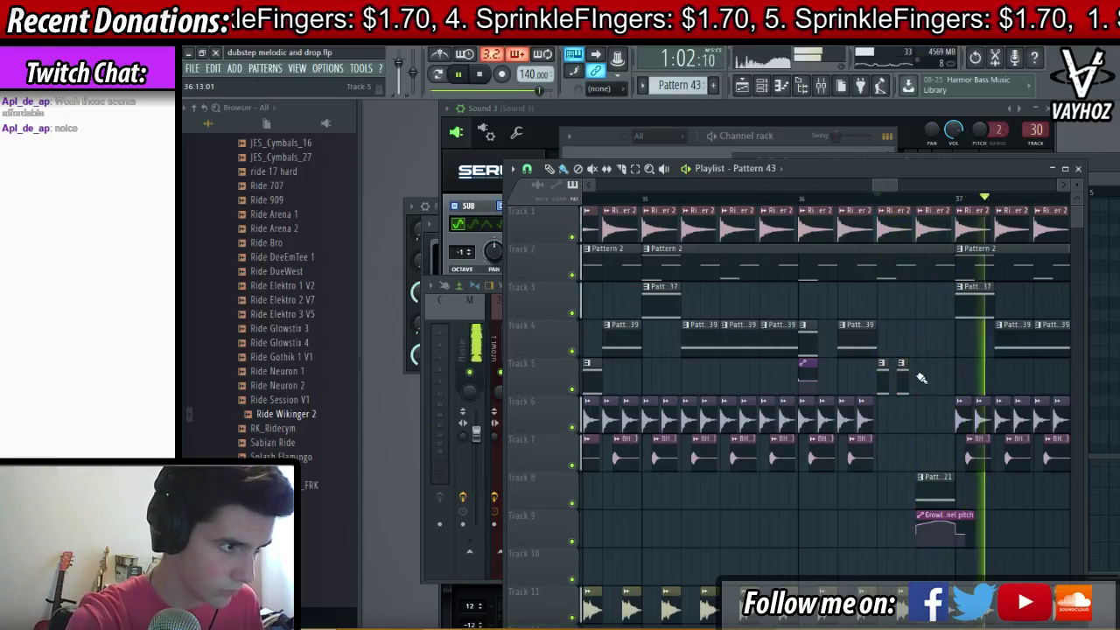
scroll(915, 208, "down", 3)
scroll(915, 207, "down", 1)
scroll(879, 300, "up", 3)
key("space")
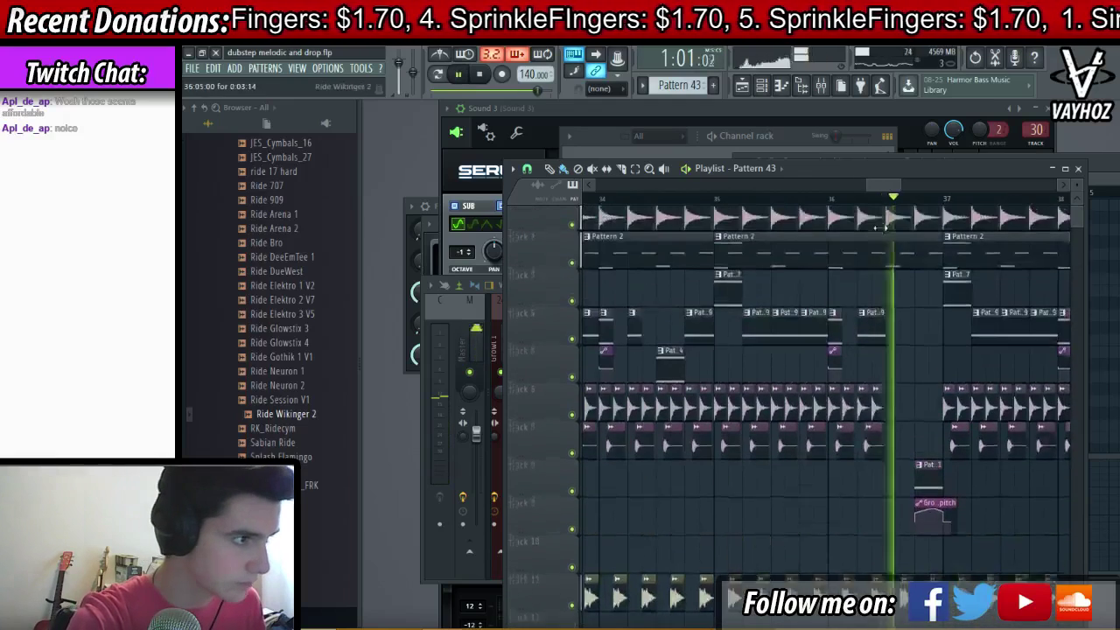
- Place a Pattern 44 clip, picked from bar 34, on Track 5 in the middle of bar 36 and play the section
key("space")
left_click(671, 382)
left_click(899, 378)
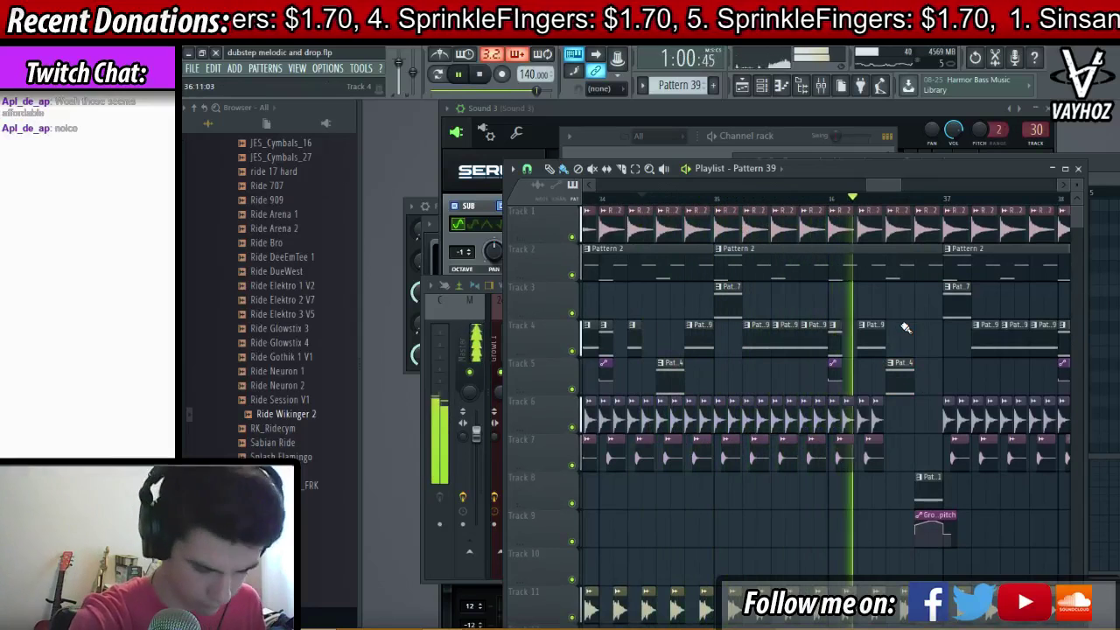
left_click(870, 323)
key("space")
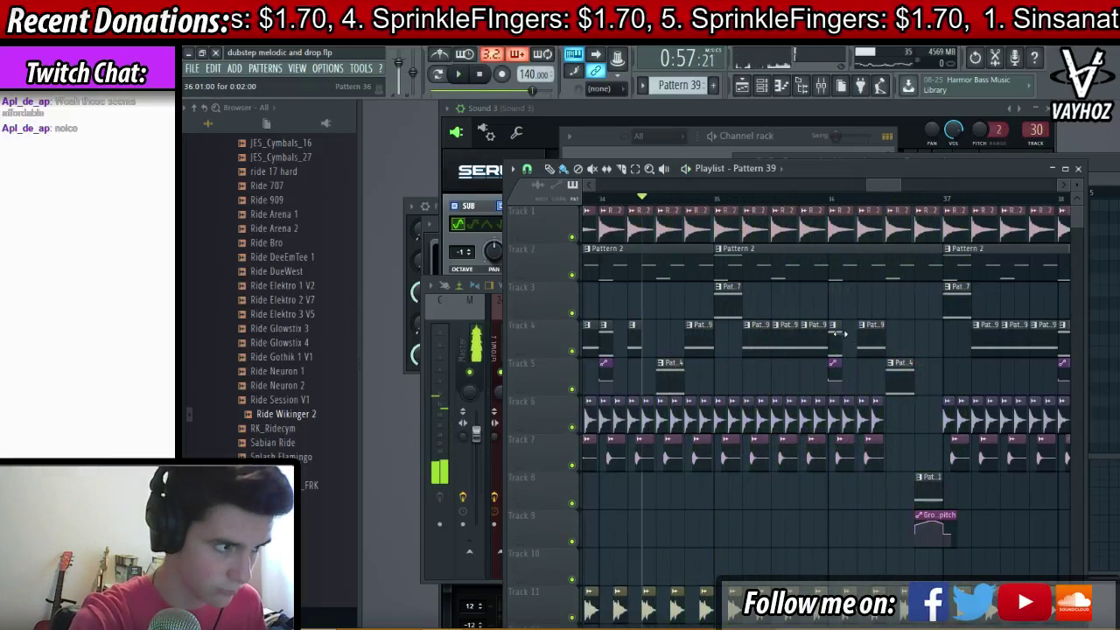
- Copy the Reverby thing LFO1 Rate automation on Track 3 and the Pattern 40 clip on Track 4 from bar 33 to bar 36
scroll(700, 203, "down", 3)
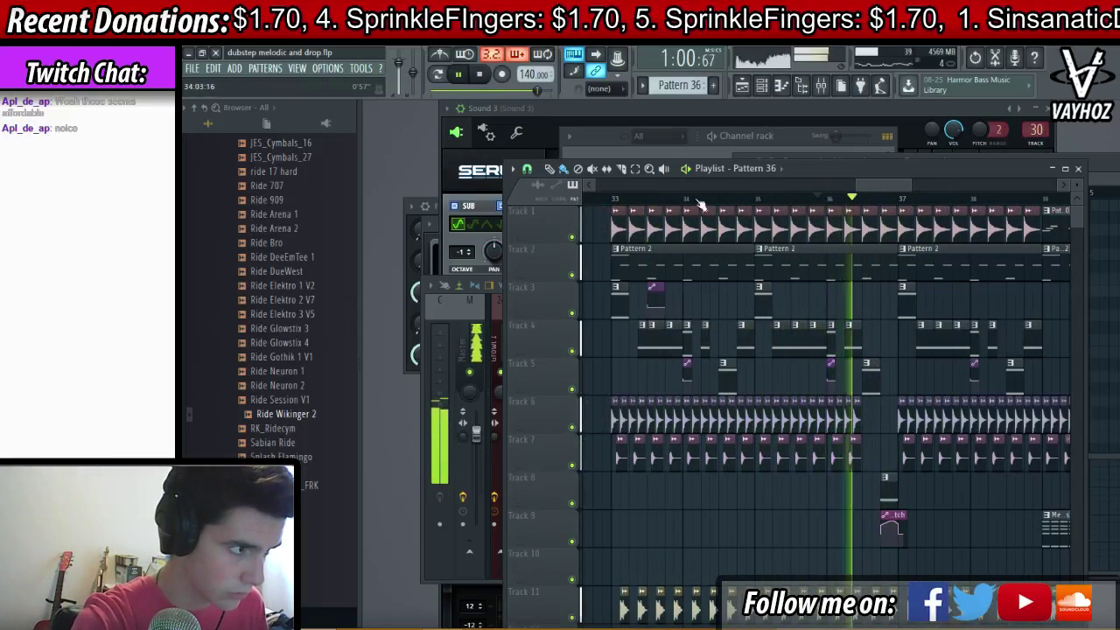
key("space")
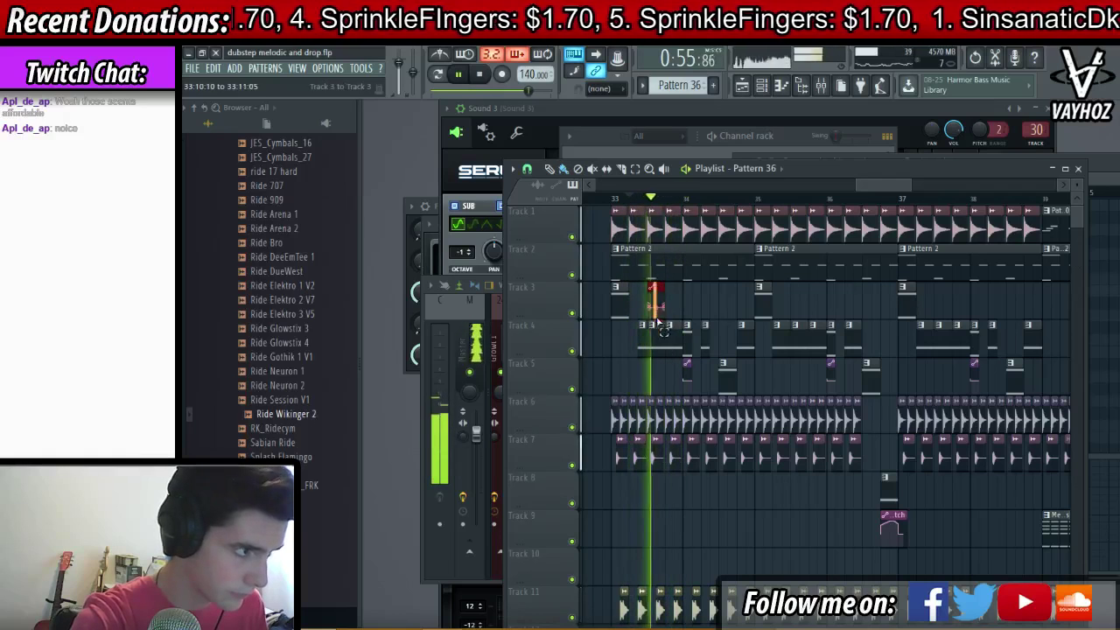
left_click_drag(652, 341, 854, 340)
key("ctrl+d")
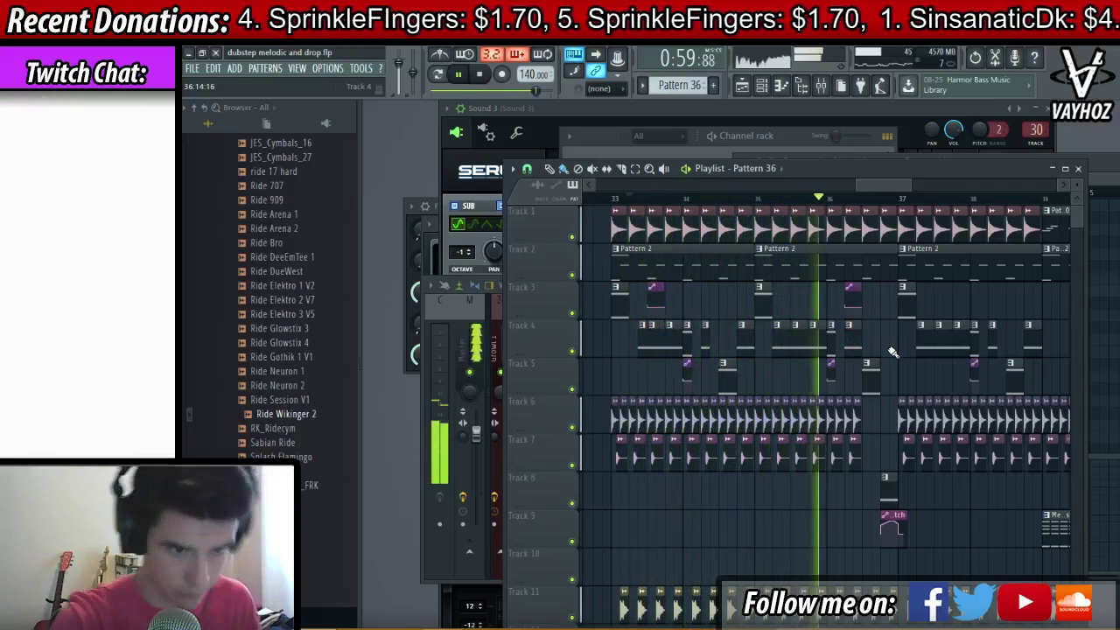
scroll(893, 350, "down", 1)
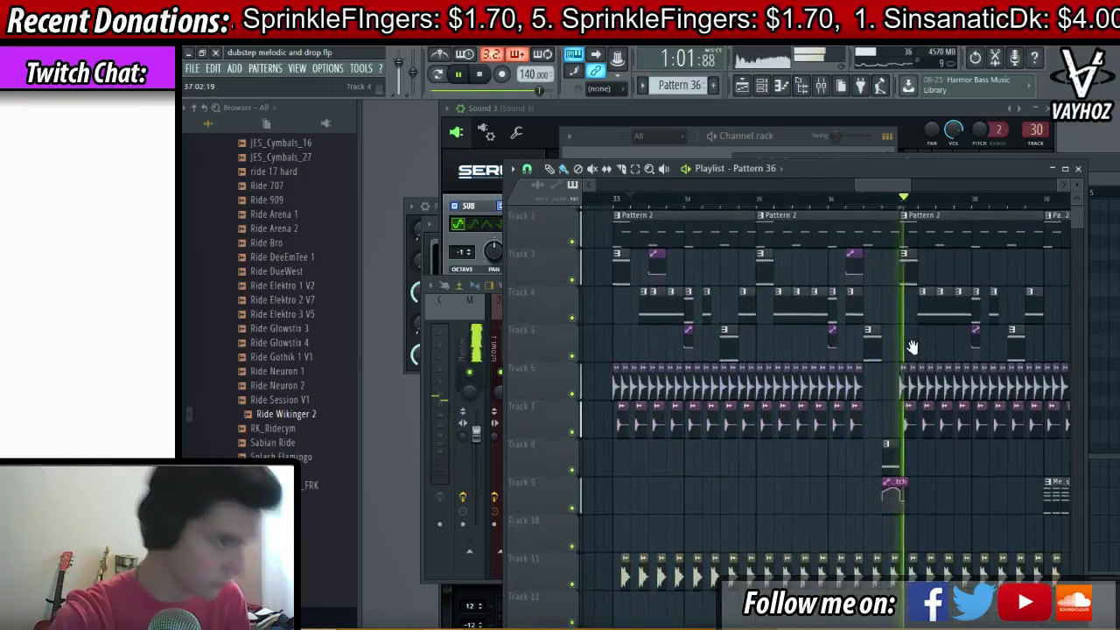
- Solo the Growl 1 mixer track and open its Fruity parametric EQ 2
left_click_drag(911, 347, 915, 381)
left_click(901, 200)
key("space")
scroll(904, 203, "up", 3)
key("F9")
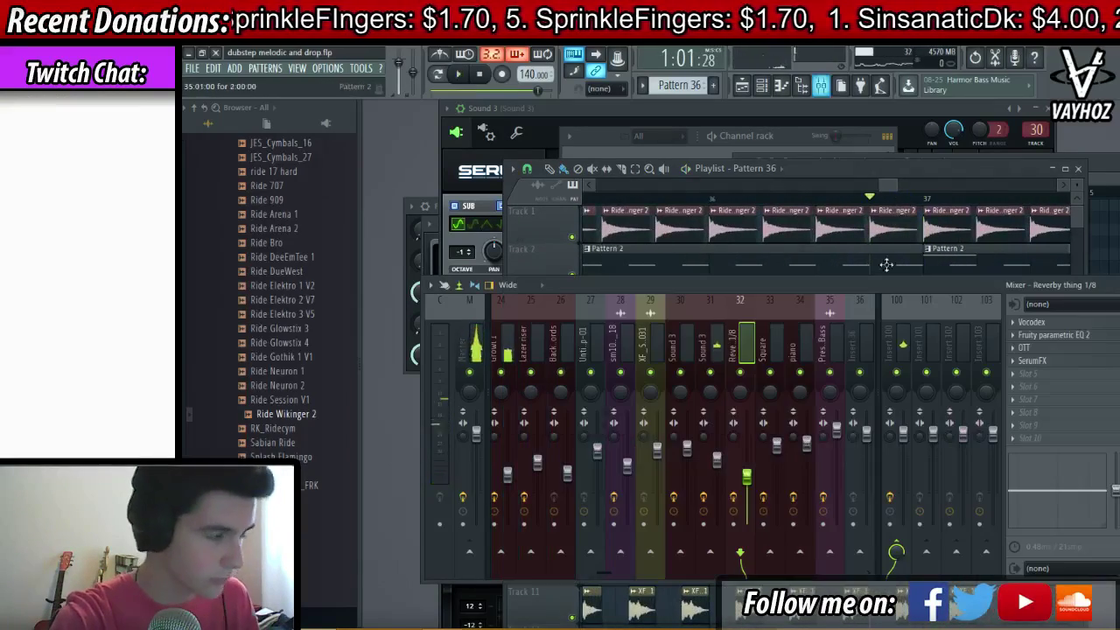
left_click(512, 349)
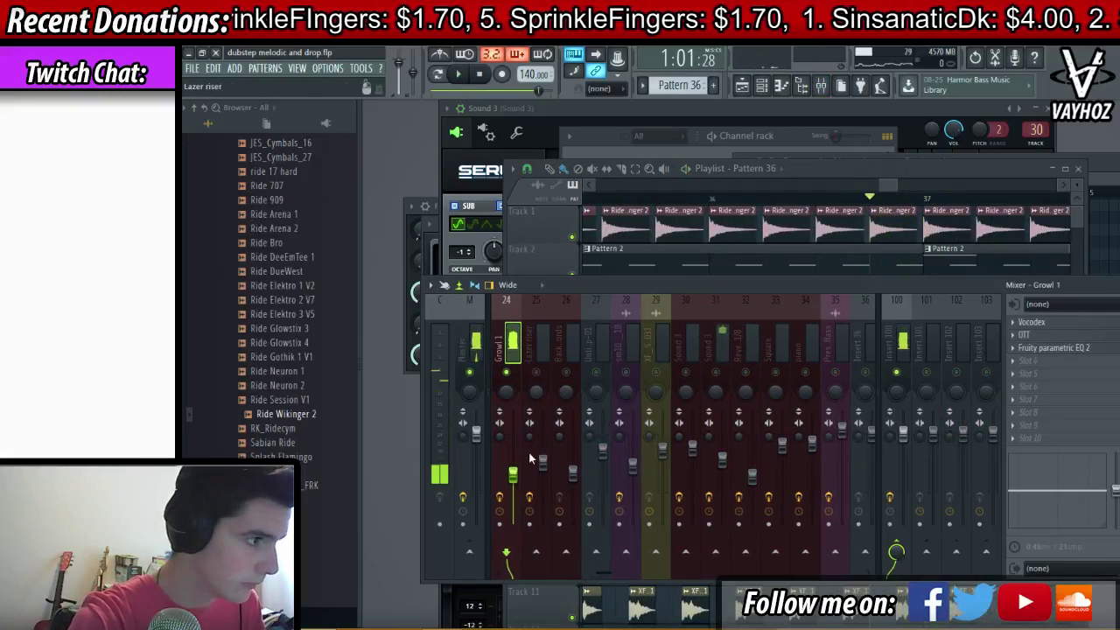
left_click(1054, 347)
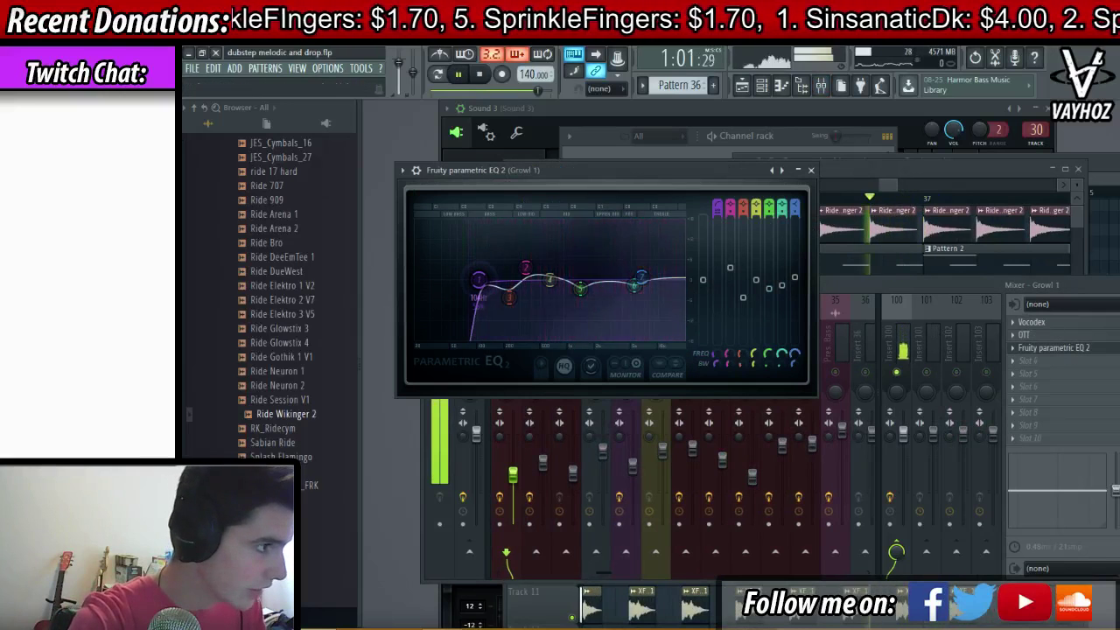
- Flatten bands 2 and 3 of Growl 1's EQ, adjust the upper-mid band while listening, and close the EQ
key("space")
left_click_drag(509, 298, 531, 280)
key("space")
key("space")
key("space")
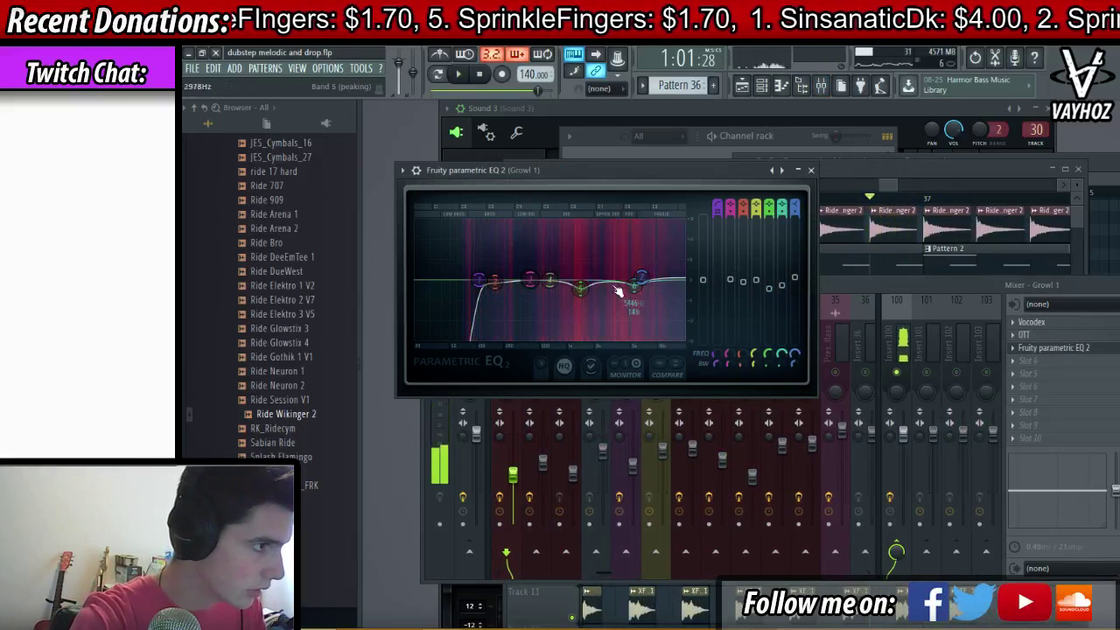
key("space")
left_click_drag(632, 286, 623, 289)
key("space")
key("space")
key("space")
key("space")
key("Escape")
key("space")
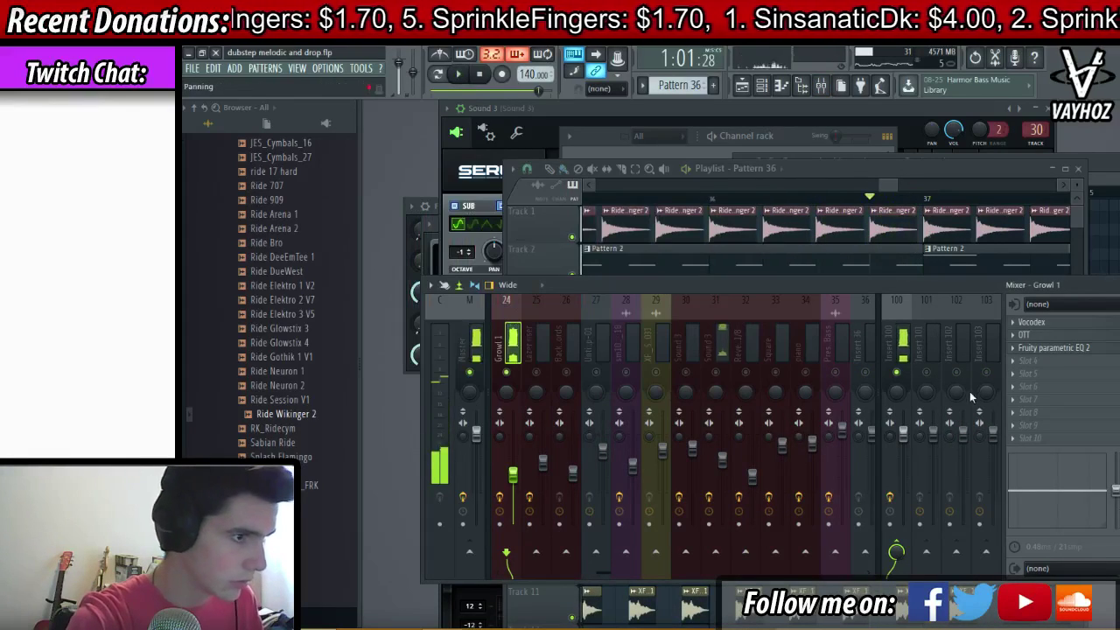
- Turn off the solo on Growl 1 and play the end of bar 36 with all mixer tracks
right_click(506, 372)
key("space")
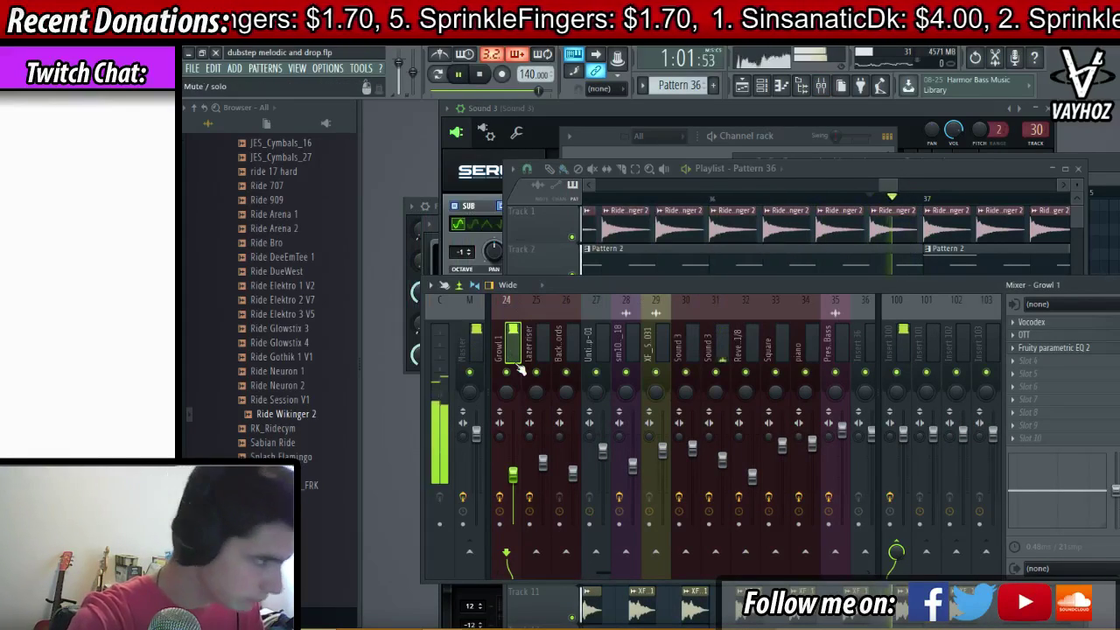
left_click(852, 265)
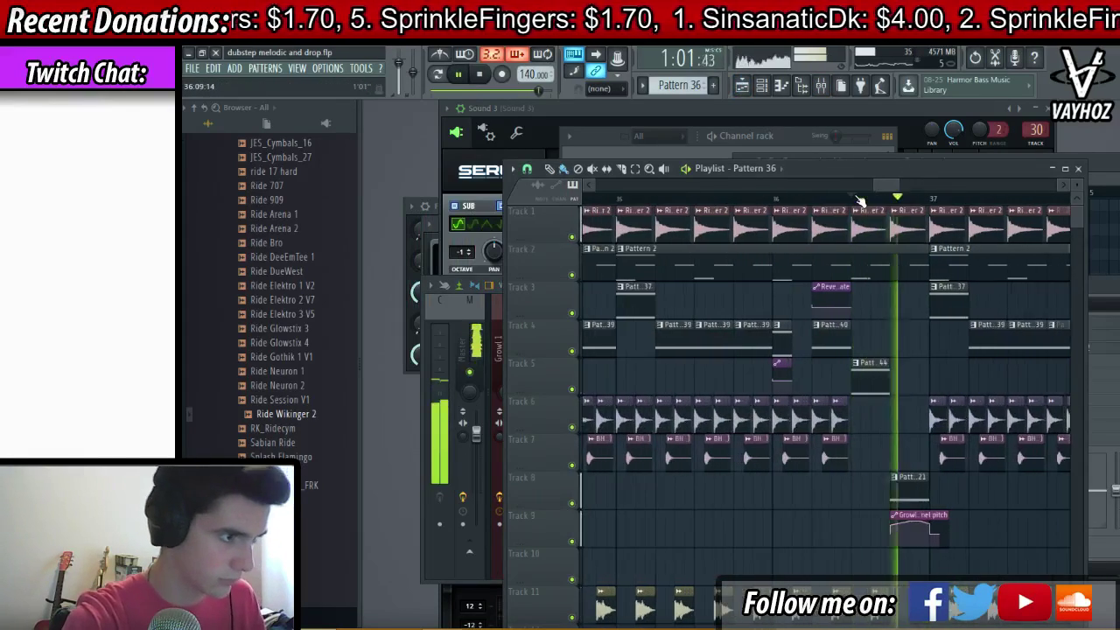
key("space")
- Look over the mixer tracks during playback and play the build-up from around bar 21
key("F9")
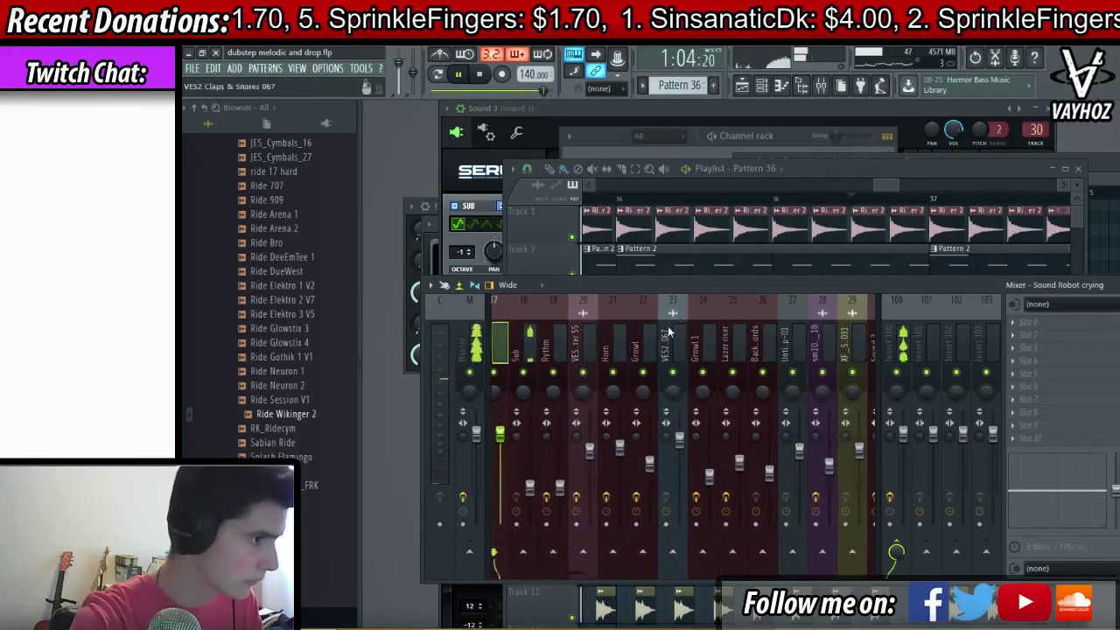
left_click(801, 275)
scroll(944, 198, "down", 8)
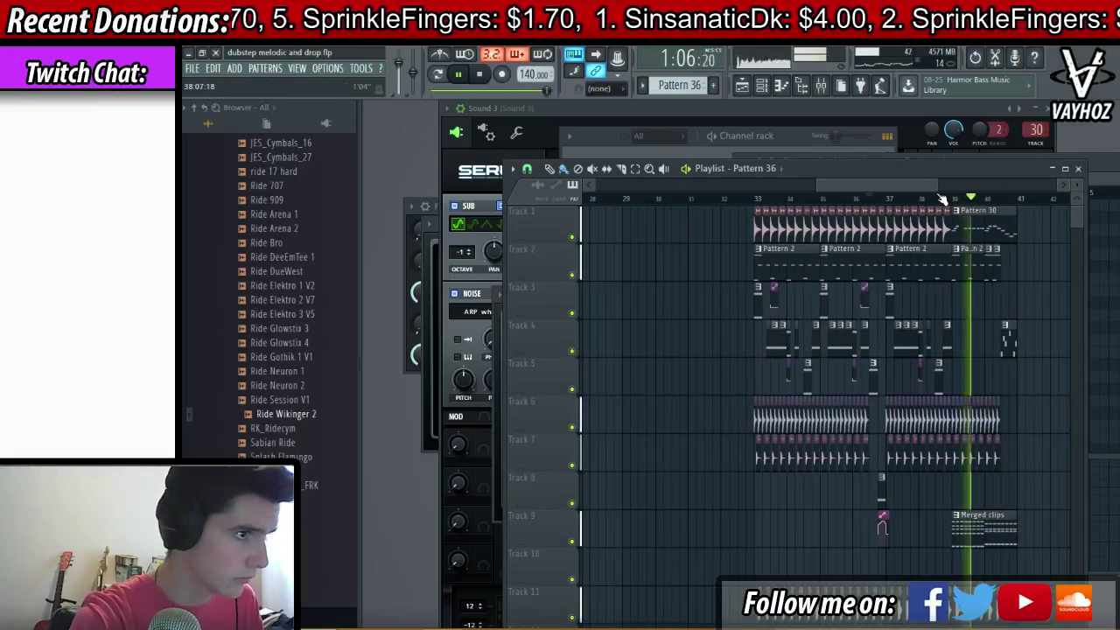
scroll(908, 202, "down", 2)
left_click(773, 201)
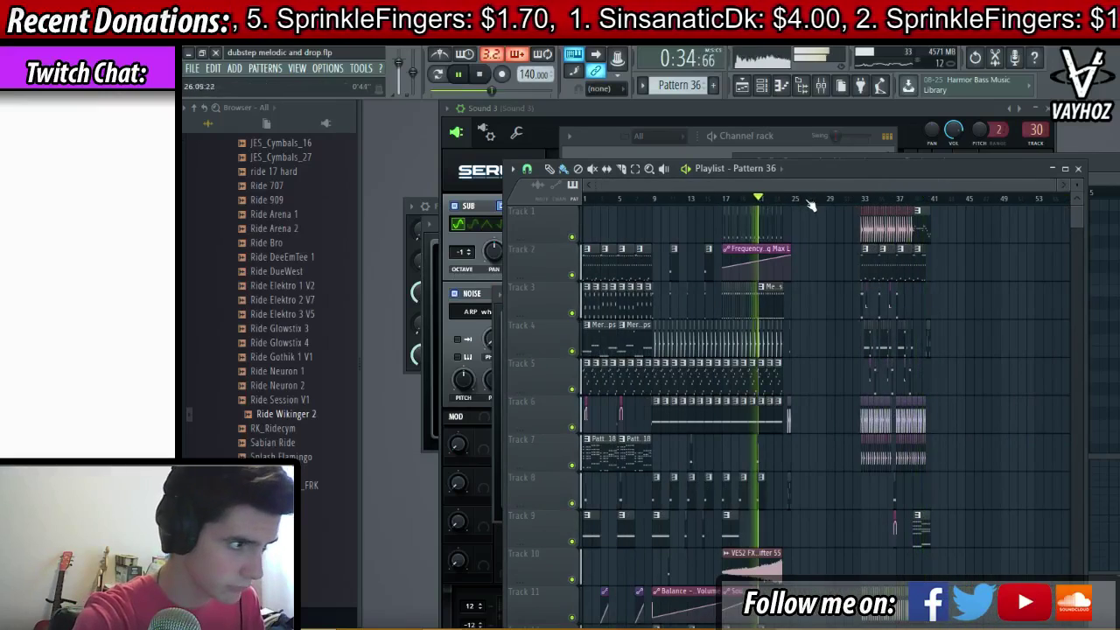
- Select all the drop clips from bar 33 onward and move them to bar 25, right after the build-up
scroll(883, 203, "up", 2)
left_click_drag(1001, 210, 828, 604)
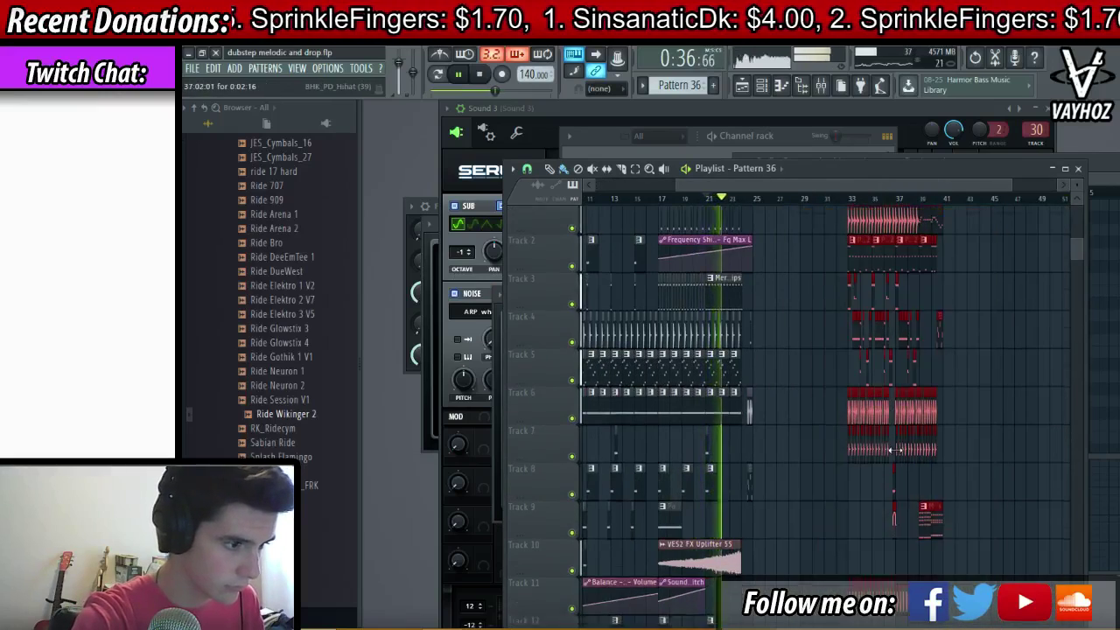
scroll(853, 490, "down", 4)
scroll(865, 429, "up", 4)
left_click_drag(858, 256, 763, 258)
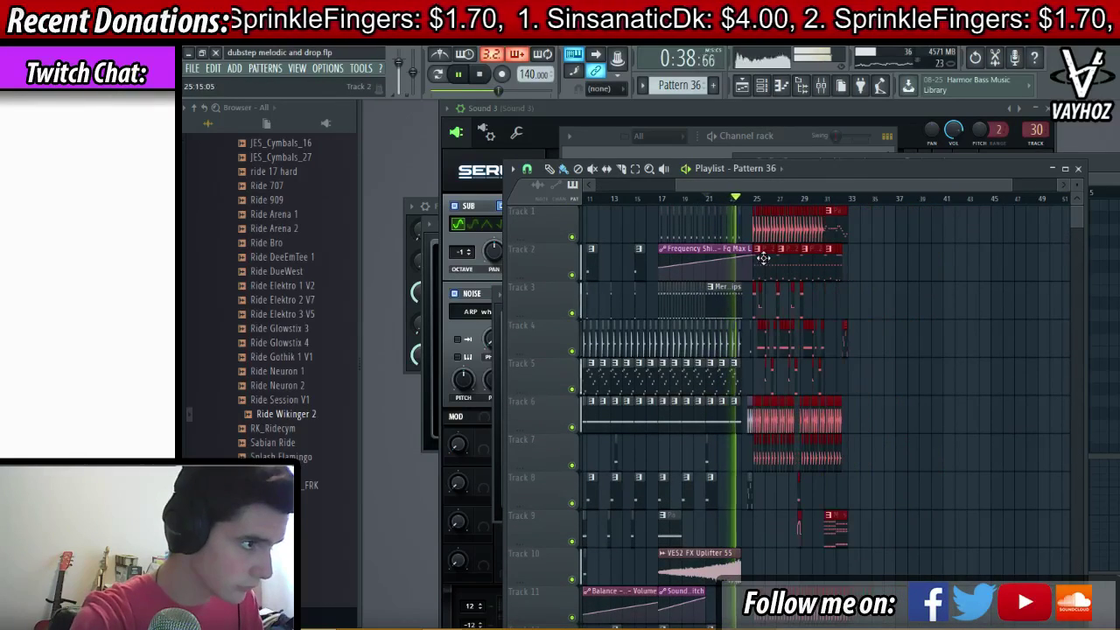
key("ctrl+d")
- Fill the gap on Track 4 from beat two of bar 25 with Pattern 39, and check its Sub notes
scroll(754, 205, "up", 3)
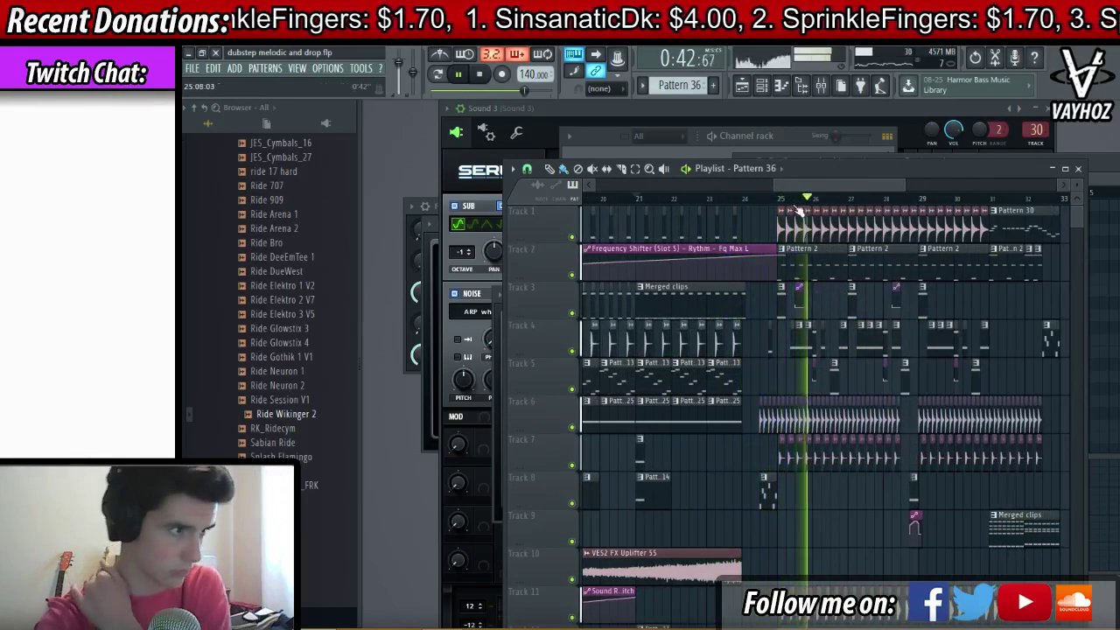
scroll(798, 210, "up", 4)
left_click(791, 336)
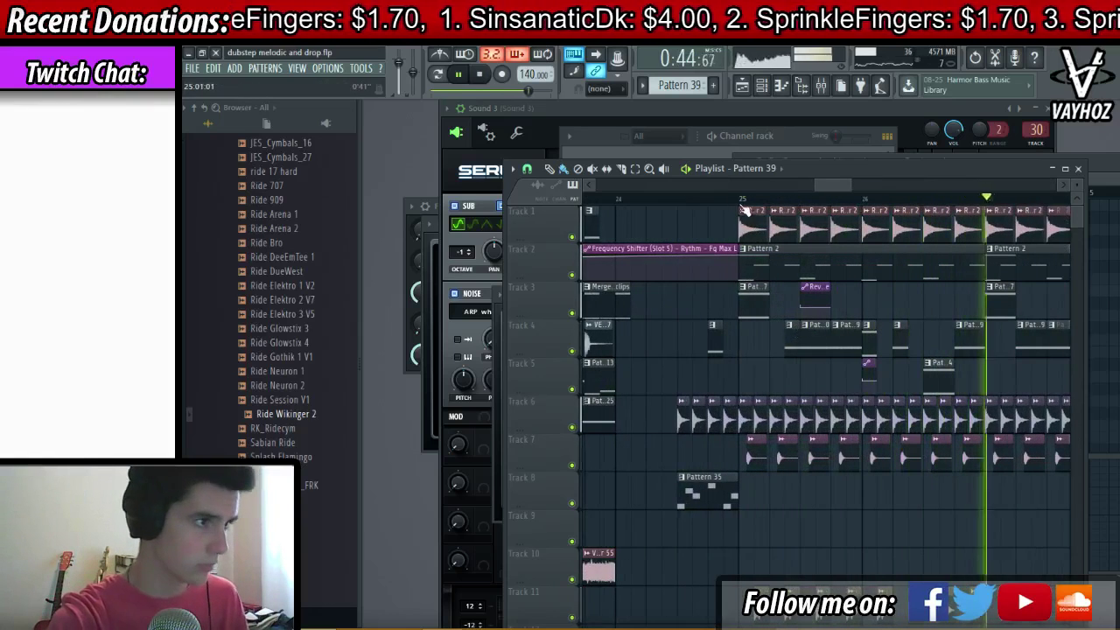
left_click(723, 198)
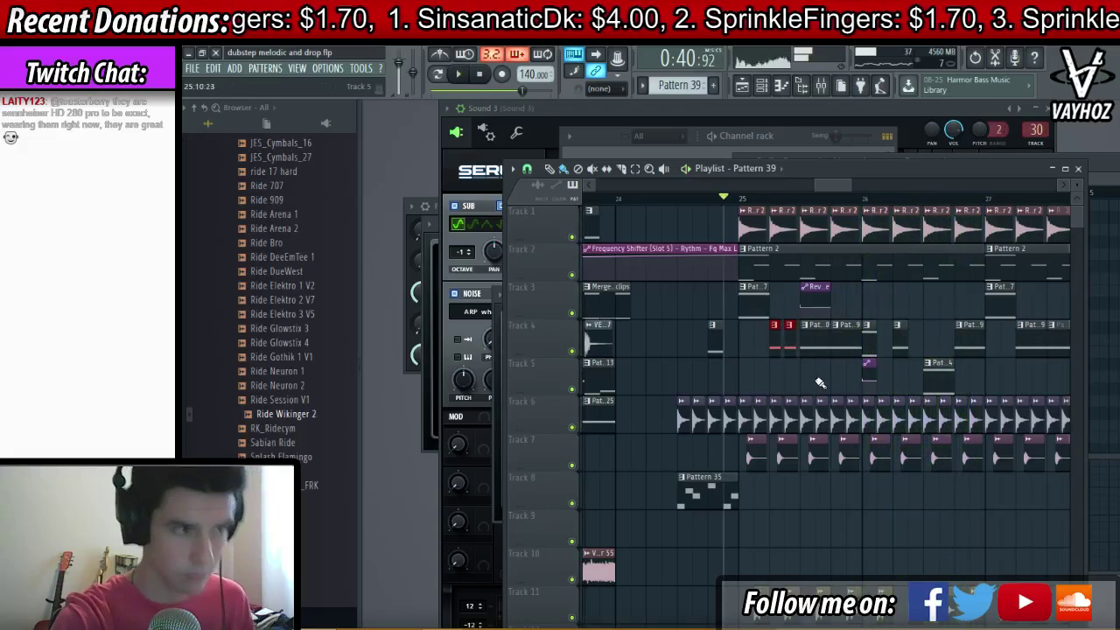
key("space")
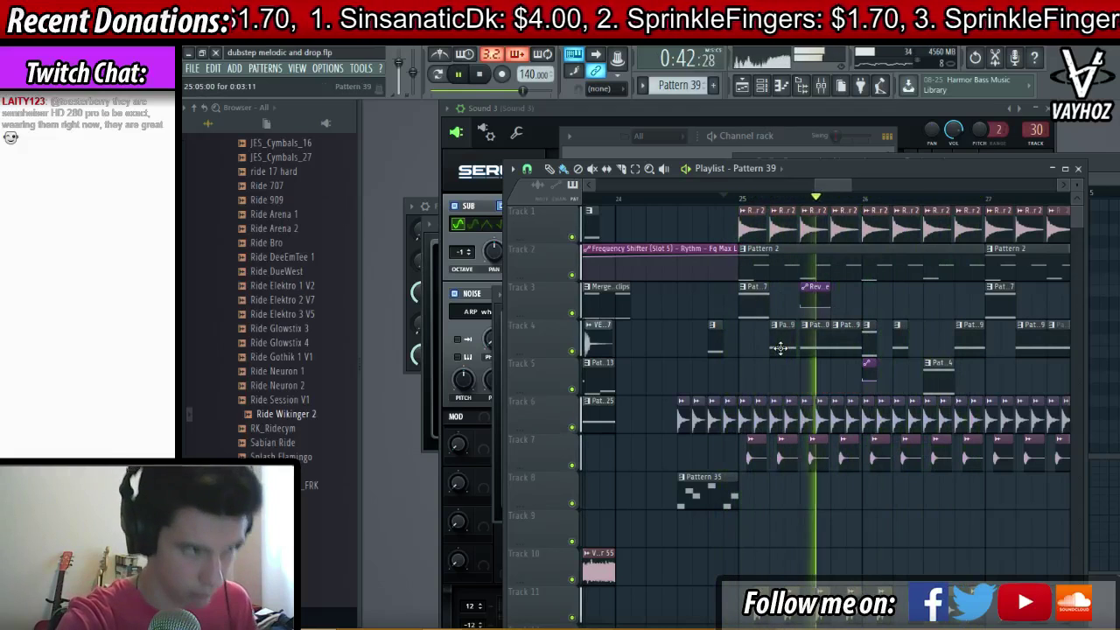
double_click(786, 339)
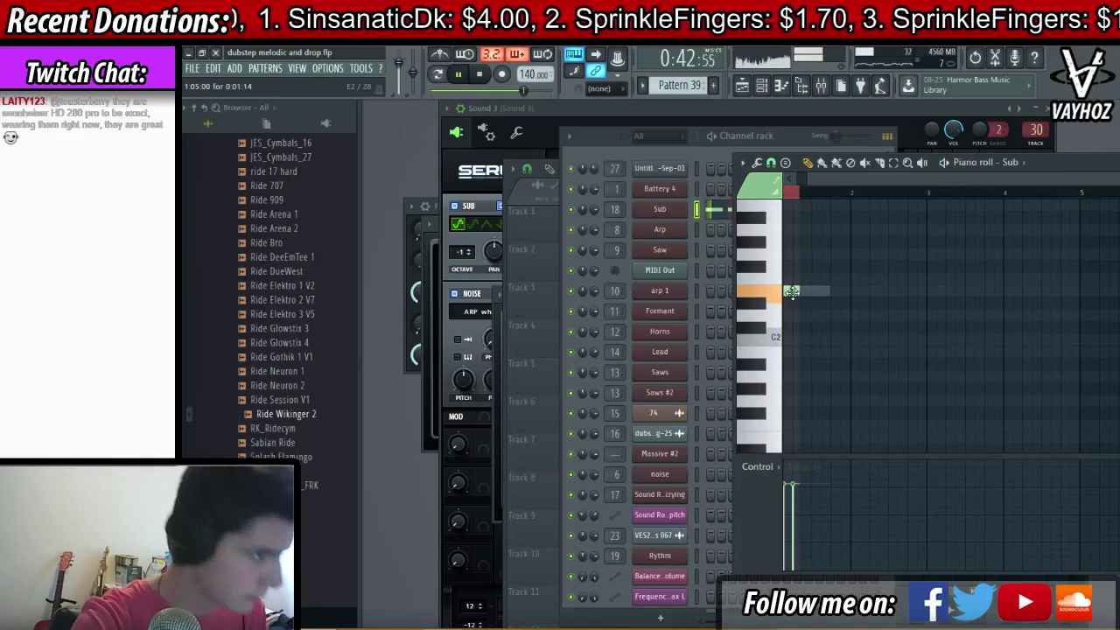
key("F5")
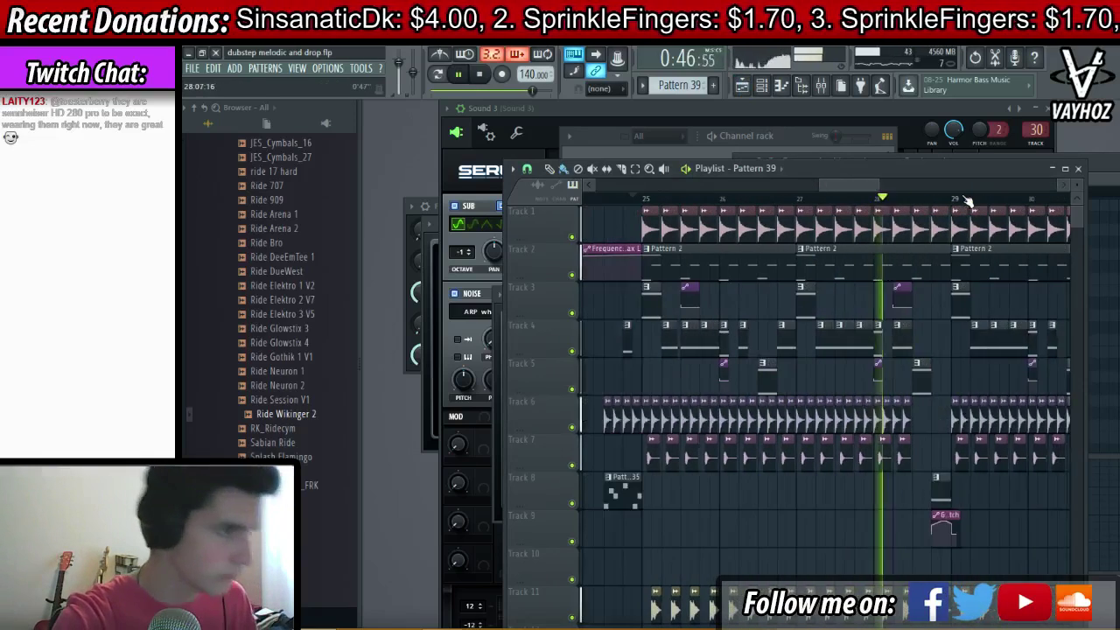
- Delete the automation clip in bar 28 on Track 3 and shorten the Pattern 40 clip below it to half a beat
key("F9")
left_click_drag(893, 243, 850, 242)
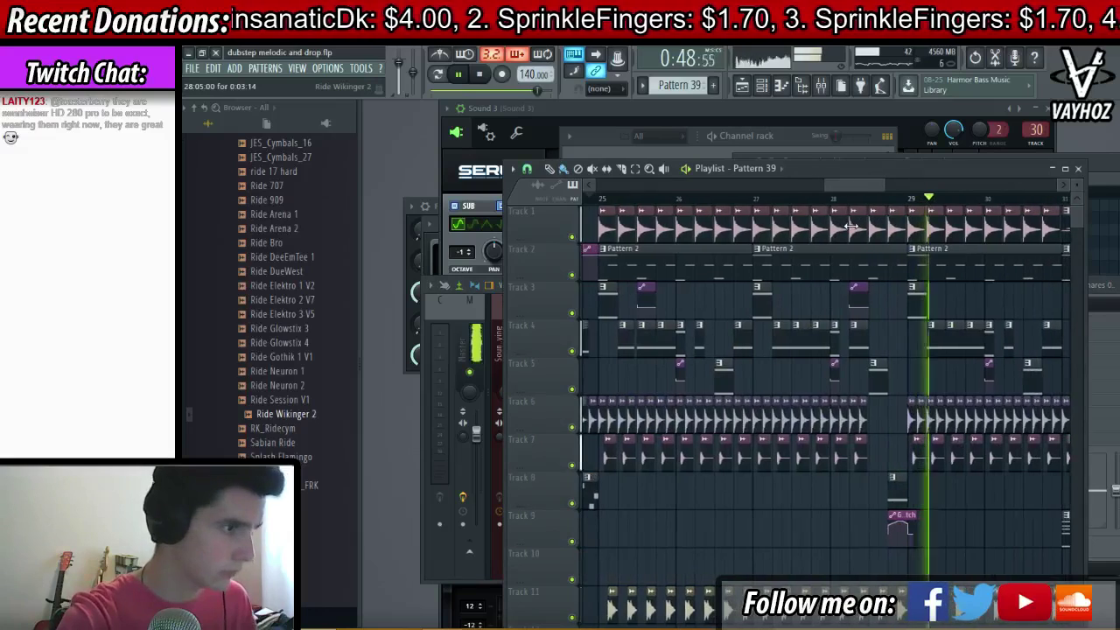
left_click(859, 199)
right_click(862, 299)
key("space")
key("space")
left_click(864, 344)
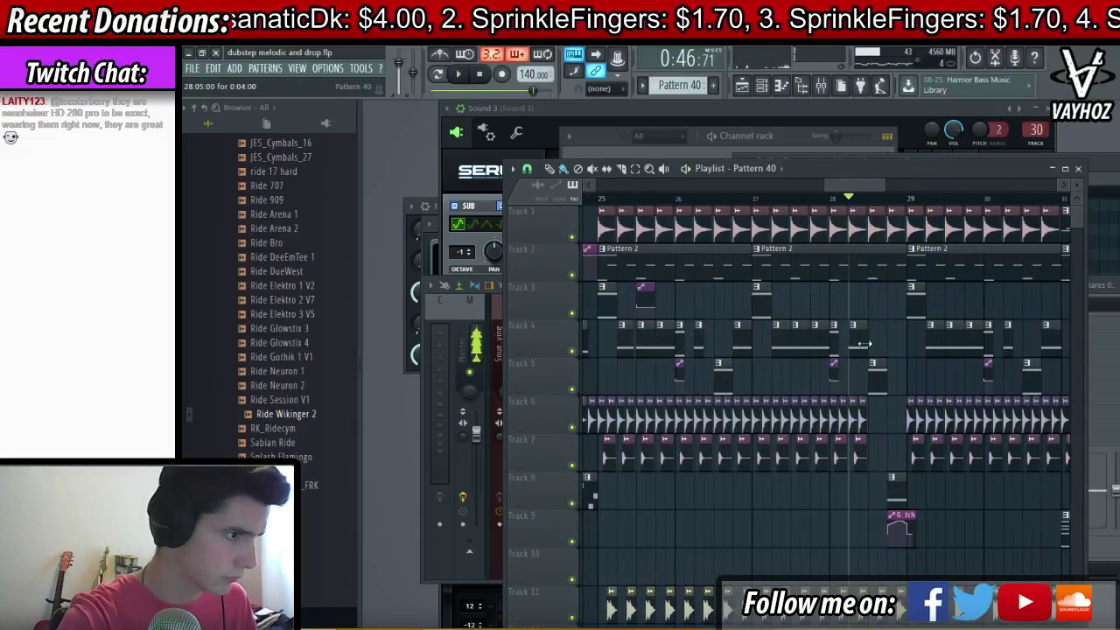
- Replay bar 28, then solo the Square mixer track and set its OTT depth to 100%
left_click(831, 198)
scroll(852, 201, "up", 3)
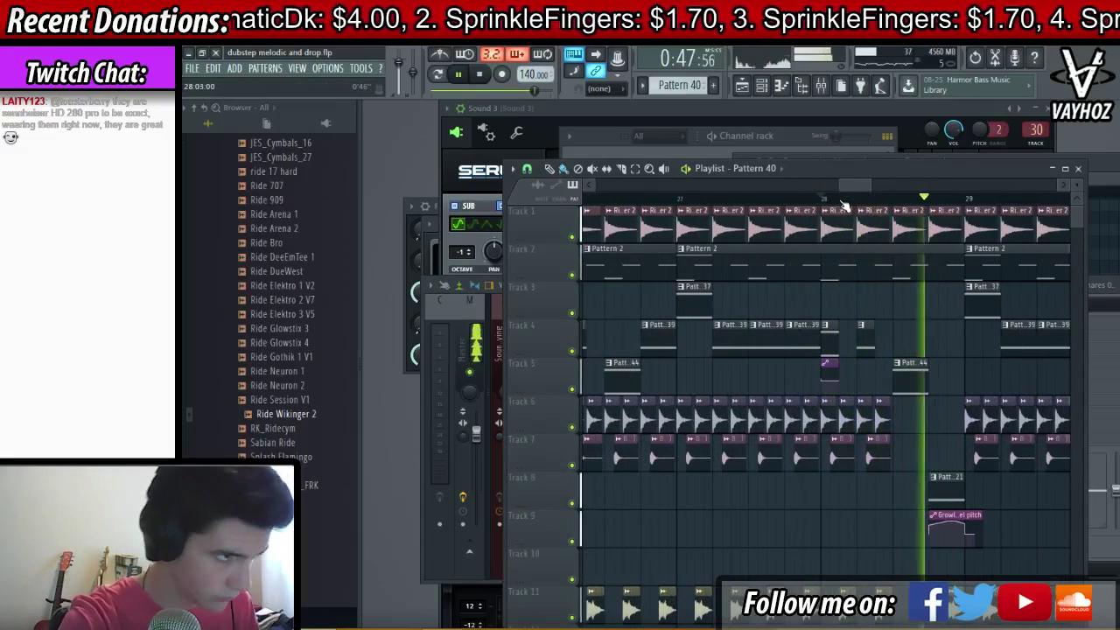
scroll(849, 200, "down", 4)
scroll(861, 200, "up", 2)
left_click(868, 200)
key("F9")
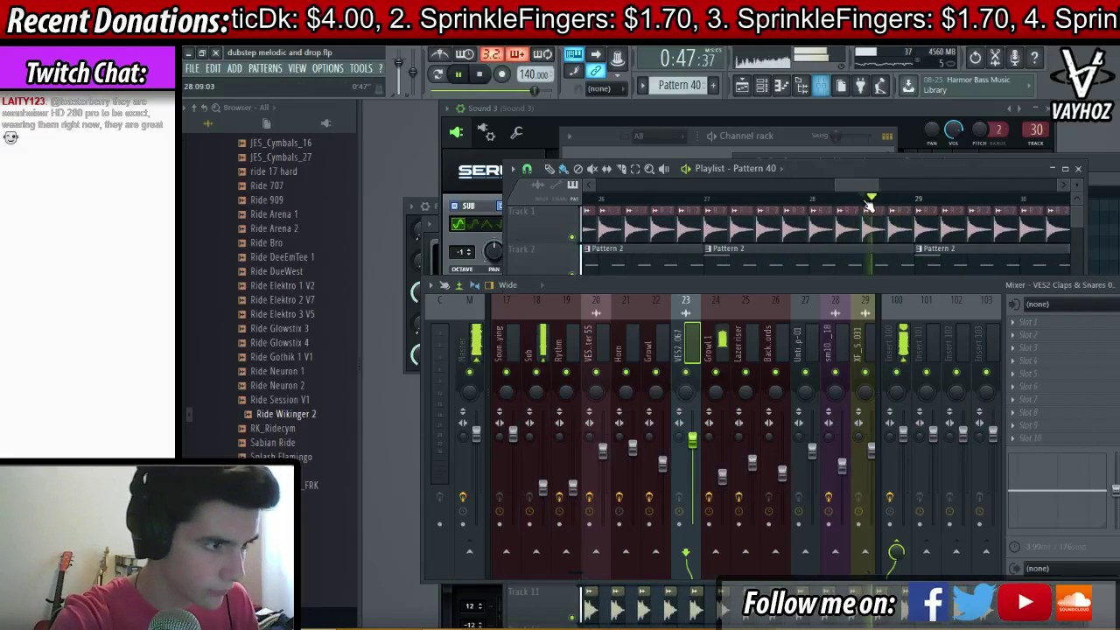
left_click_drag(746, 346, 596, 354)
left_click(1080, 335)
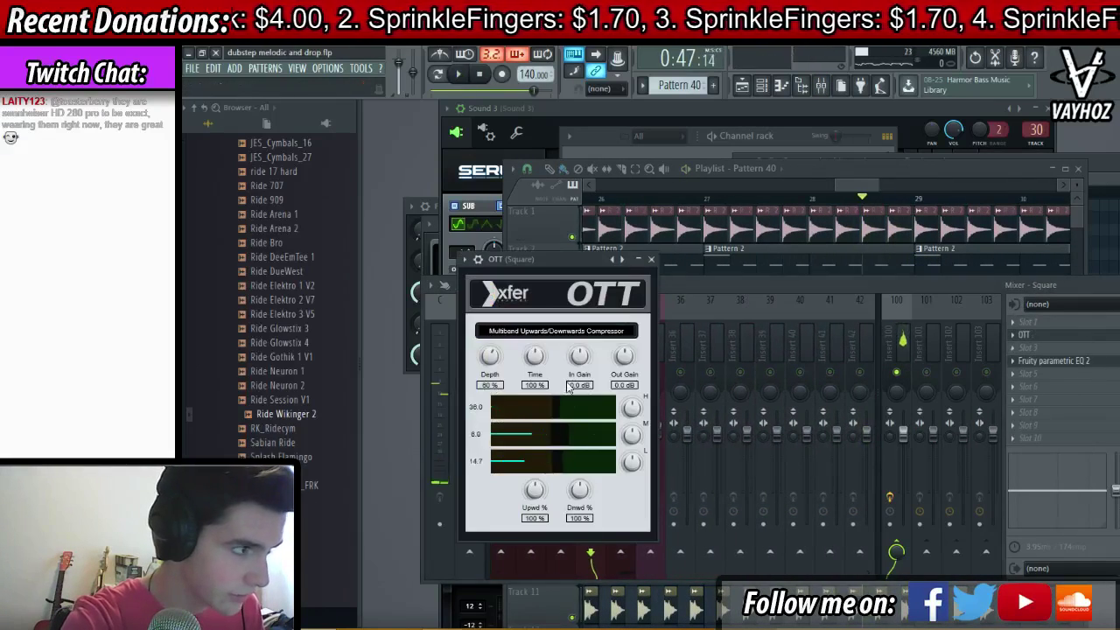
left_click_drag(710, 343, 594, 444)
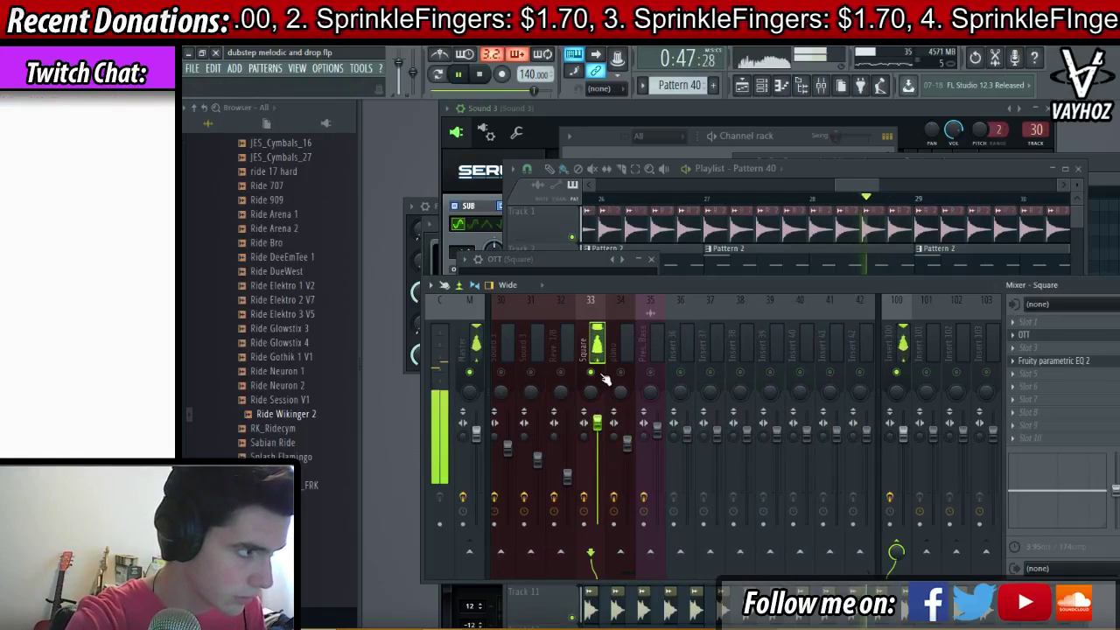
- Add Fruity Stereo Enhancer before OTT on the Square track and adjust its stereo separation
key("F6")
key("space")
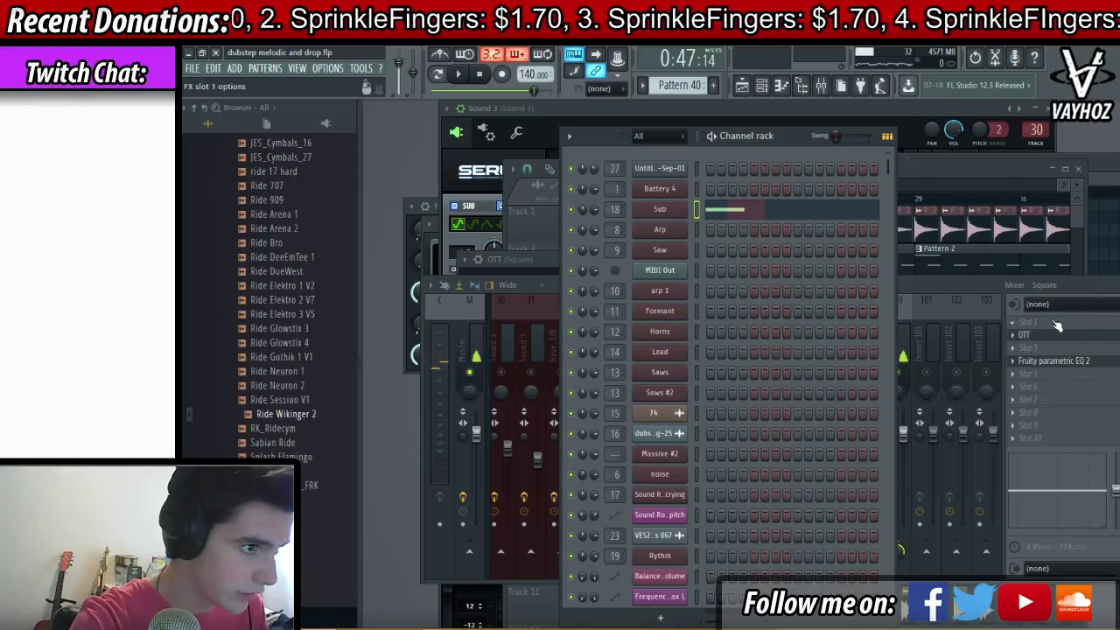
left_click(1057, 325)
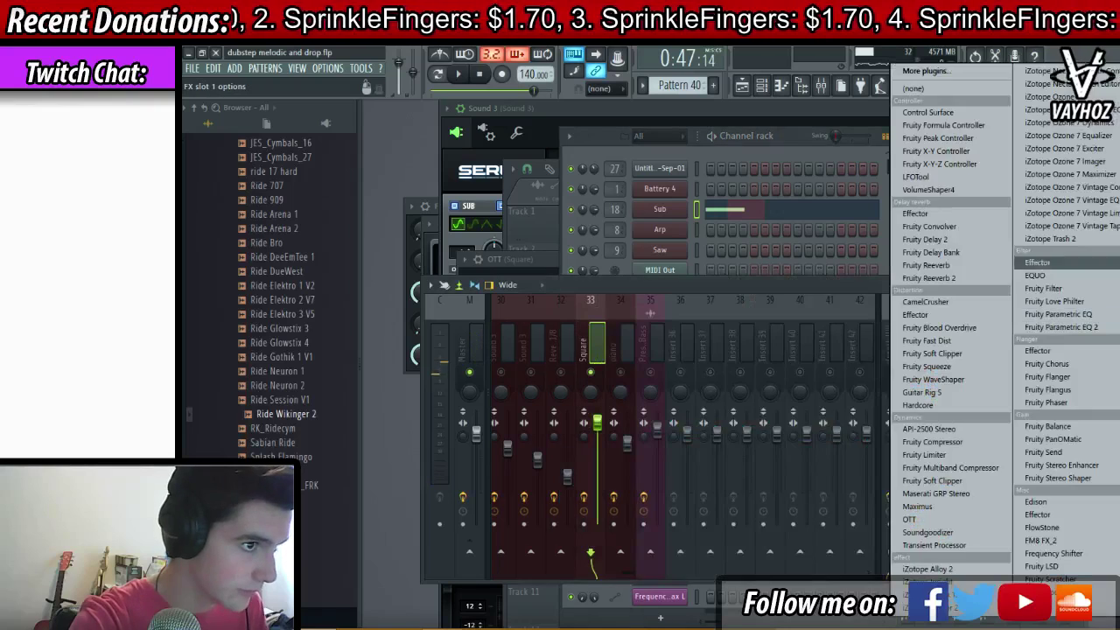
left_click(1082, 468)
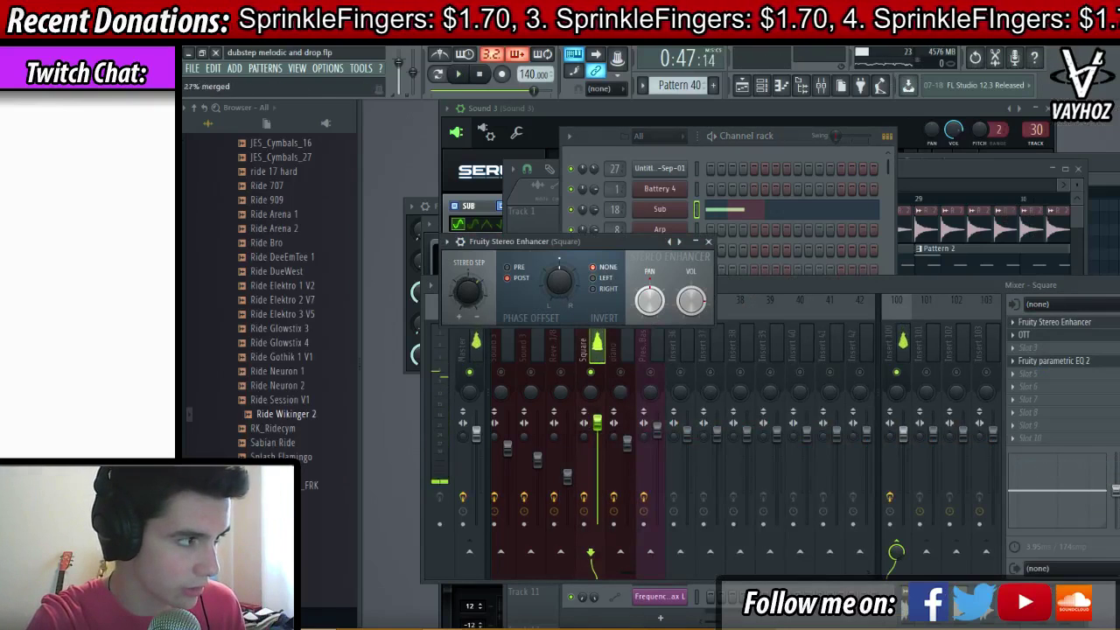
left_click(709, 242)
- Lower the Square track's level to about 105% with the solo off, and add Fruity Reeverb after its parametric EQ
left_click(656, 369)
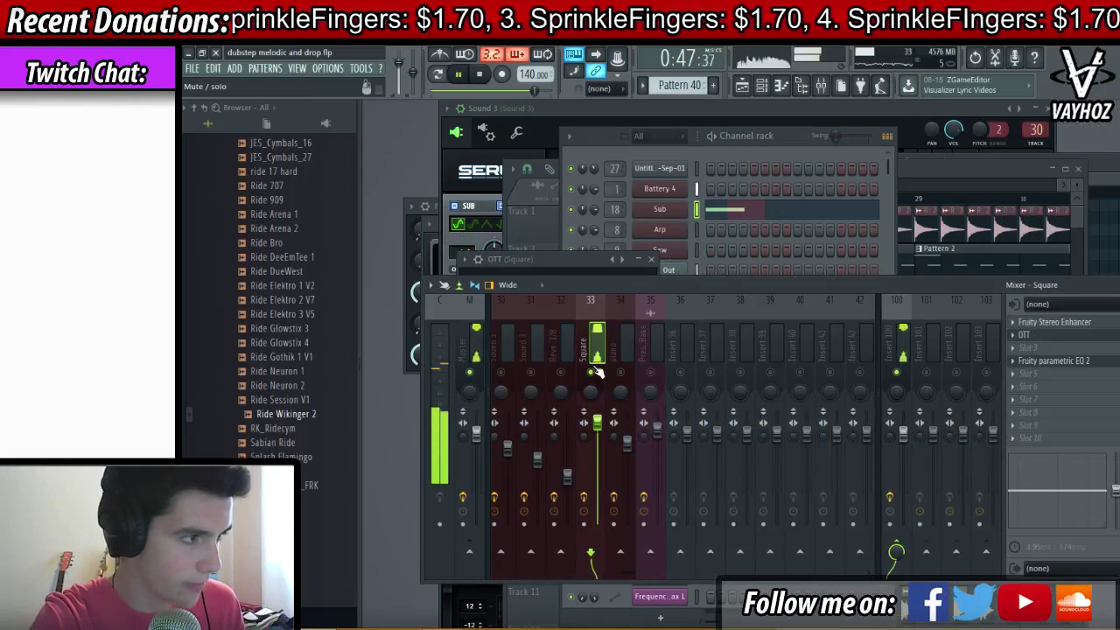
right_click(591, 372)
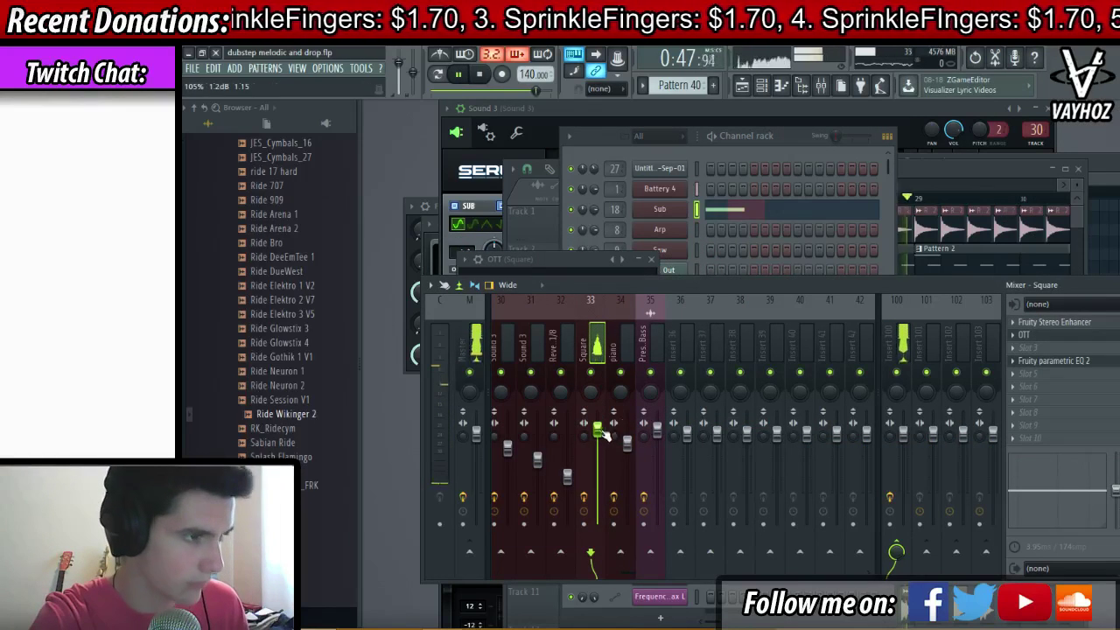
left_click(1054, 362)
left_click(945, 265)
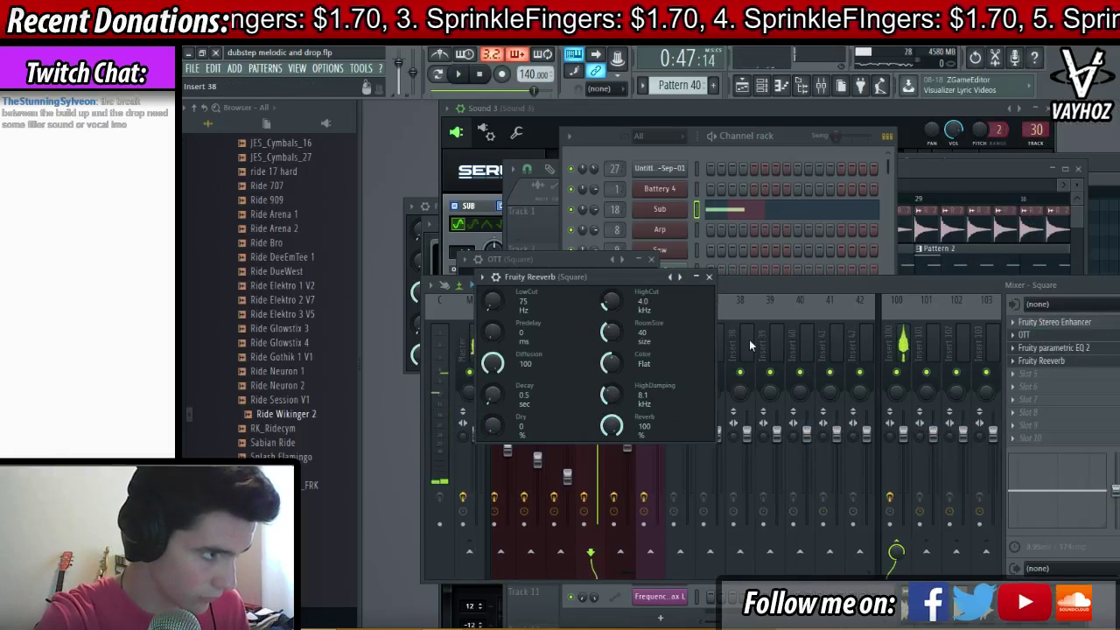
- Solo the Square track again and set its Fruity Reeverb to 100% dry and 49% reverb
left_click(623, 464)
right_click(592, 372)
left_click(1047, 363)
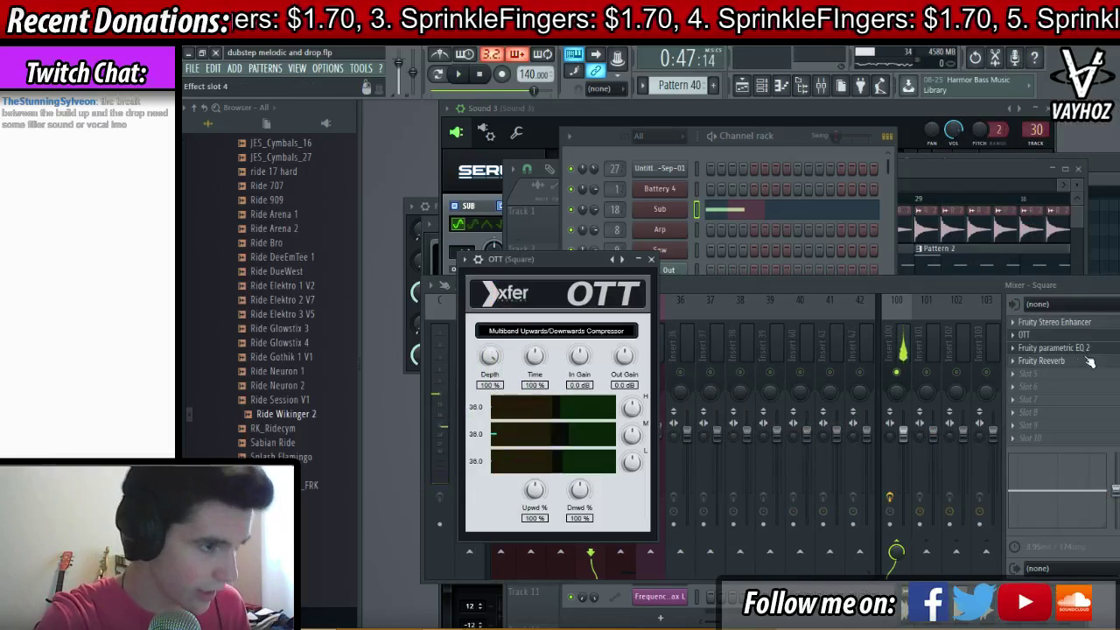
left_click(1089, 362)
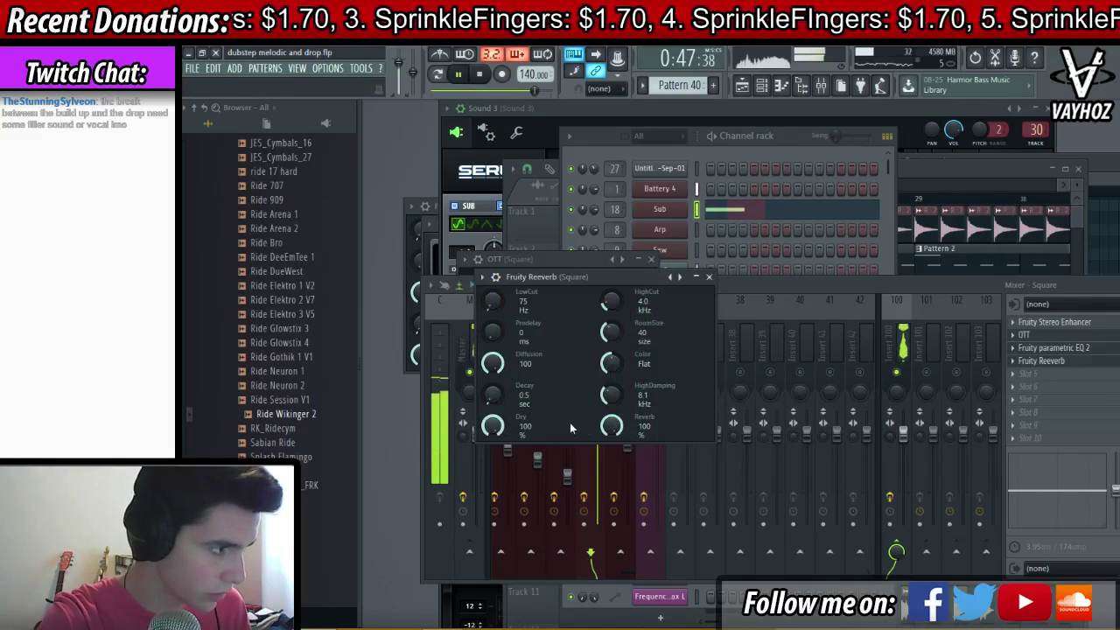
left_click(709, 277)
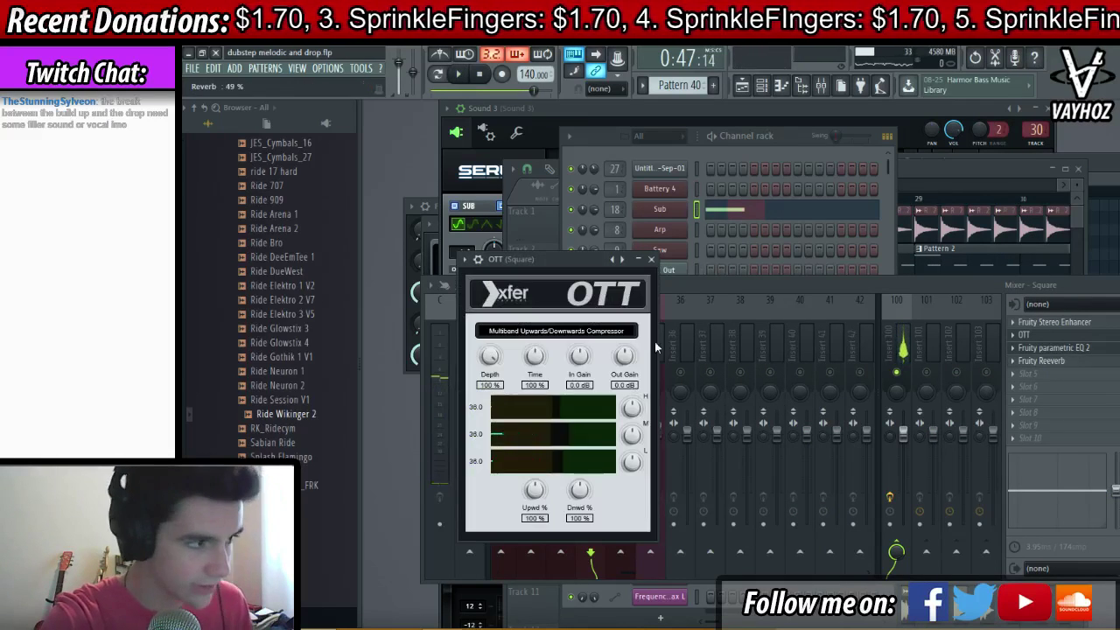
- Lower the Square track's fader further and turn off its solo
left_click(659, 346)
scroll(639, 385, "up", 2)
key("space")
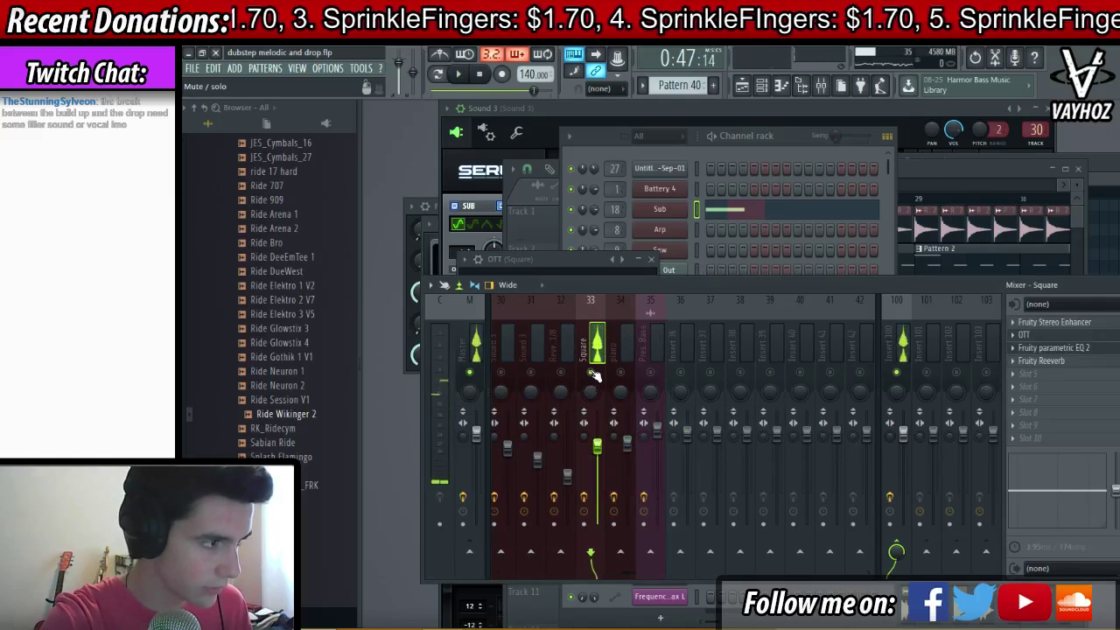
- Set the reverb level of the Square track's Fruity Reeverb to 30%
key("F5")
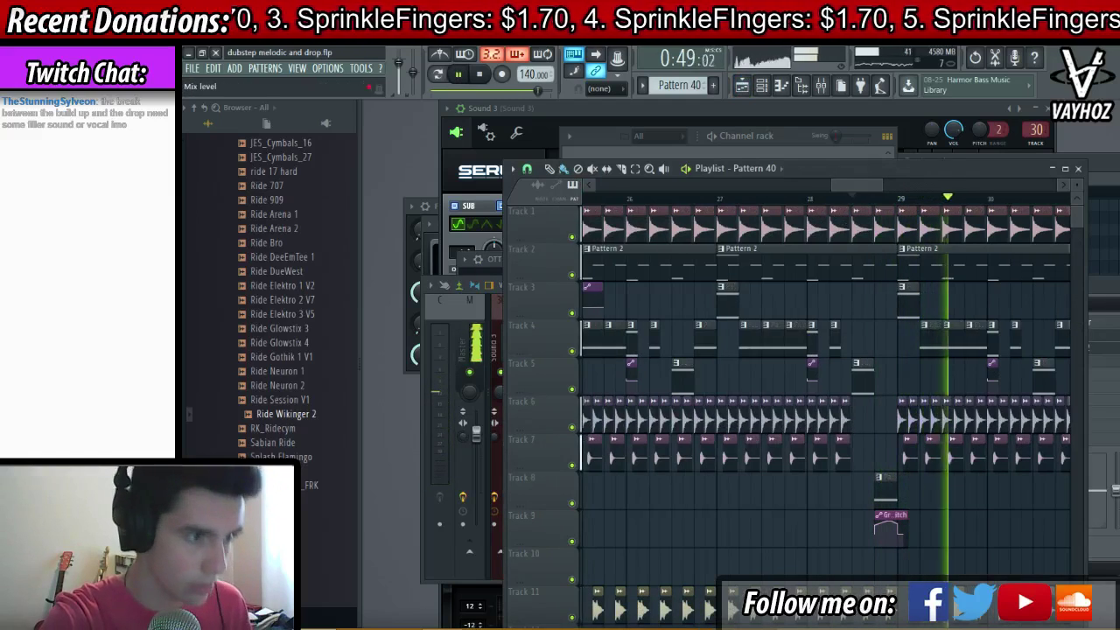
left_click(1100, 360)
left_click(1100, 360)
left_click(1101, 361)
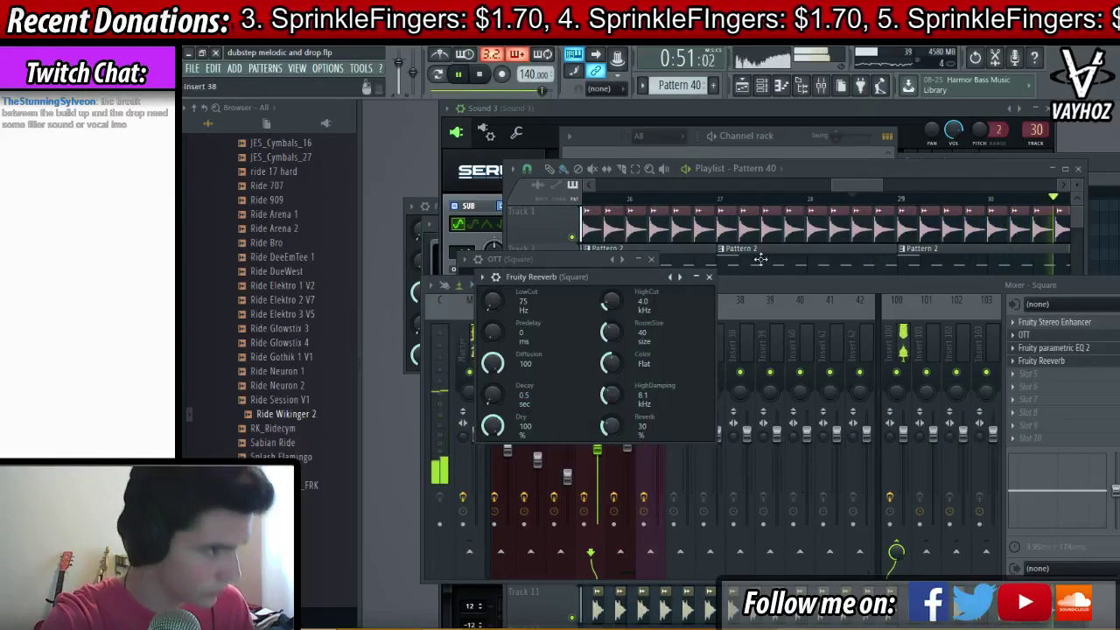
- Play the drop from just before bar 25 and follow its clips through bar 32
scroll(772, 248, "down", 4)
left_click(720, 199)
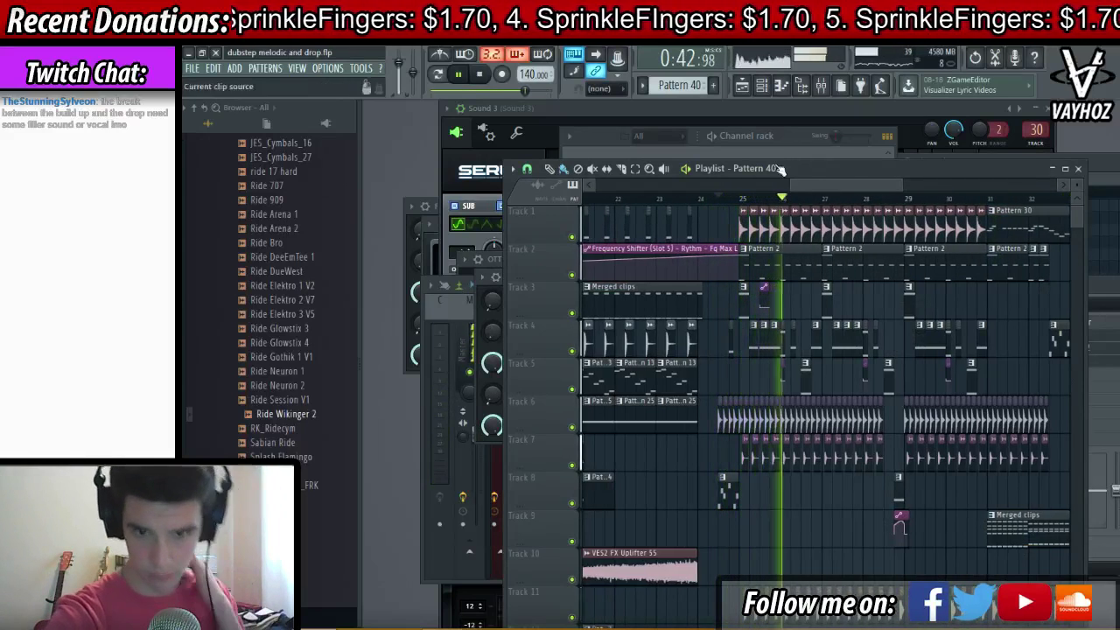
scroll(900, 367, "right", 1)
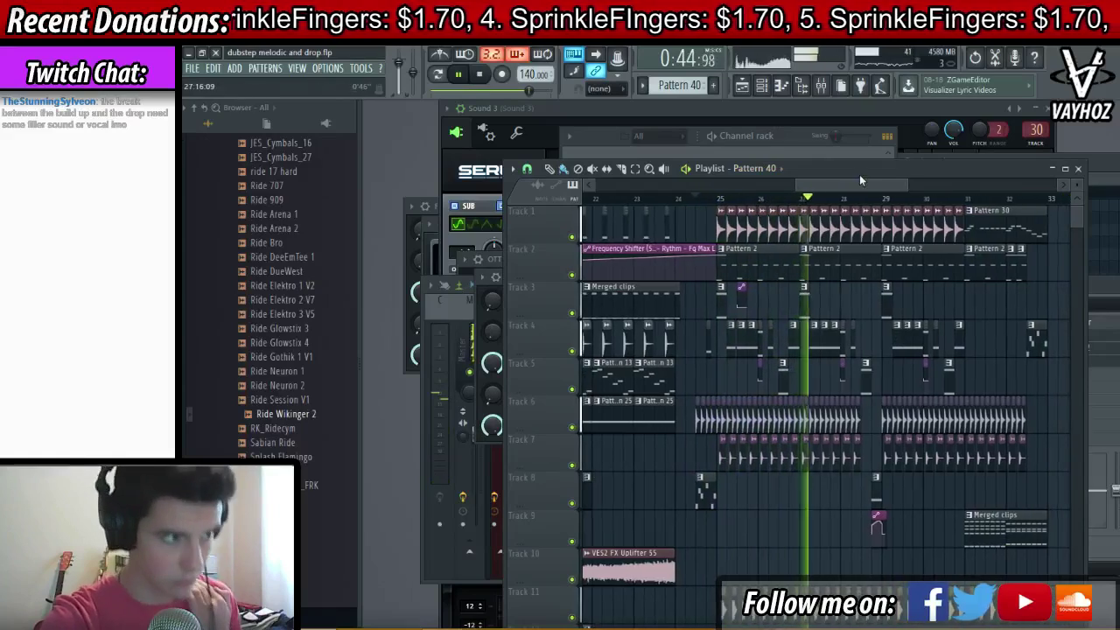
scroll(850, 279, "up", 3)
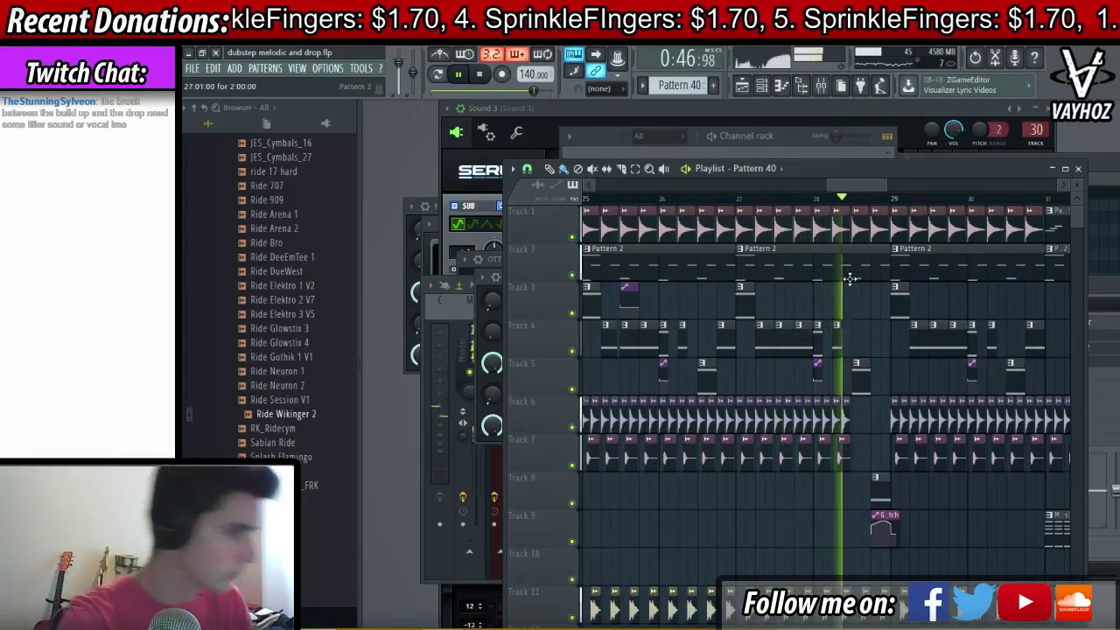
scroll(879, 308, "left", 1)
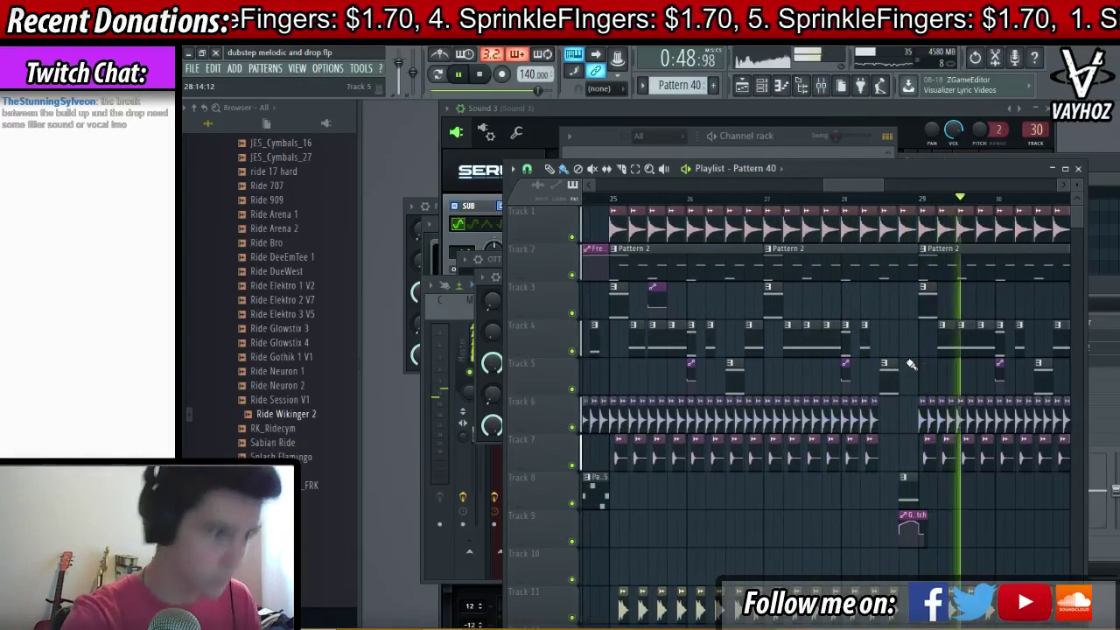
scroll(915, 345, "right", 1)
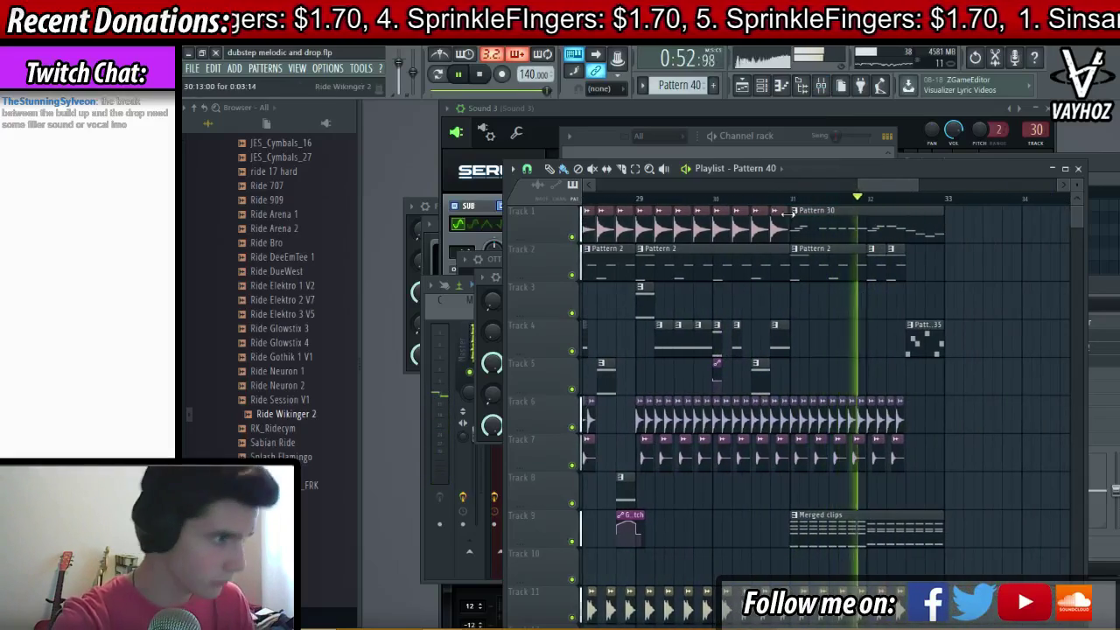
- Return playback to the start of the song, stop it, and bring up the mixer
scroll(806, 203, "down", 4)
scroll(847, 185, "left", 3)
scroll(815, 203, "down", 2)
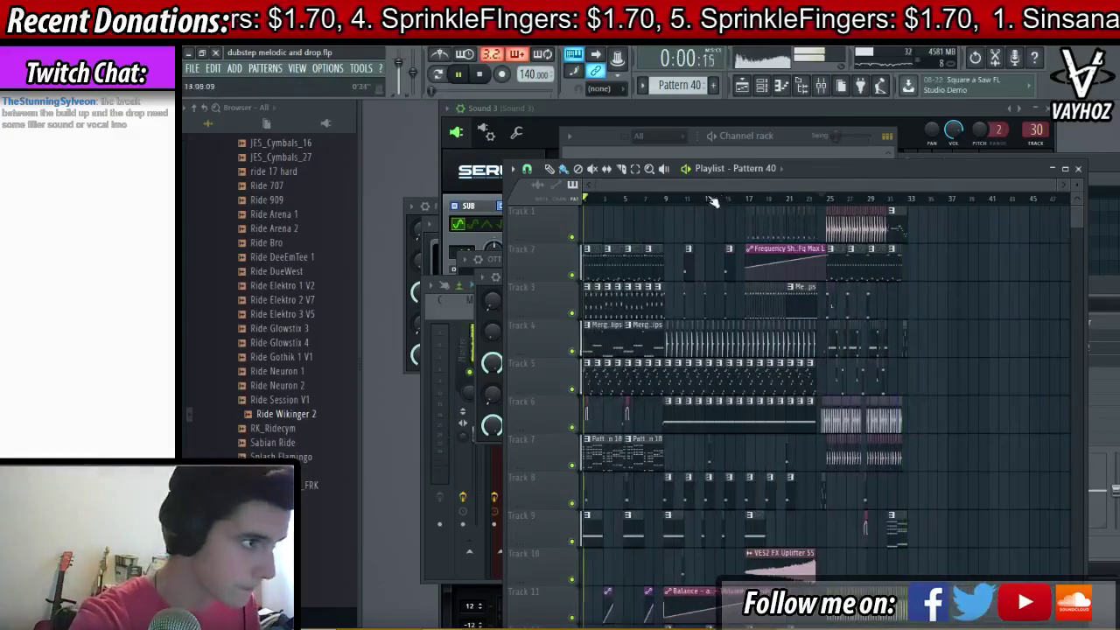
scroll(708, 196, "up", 5)
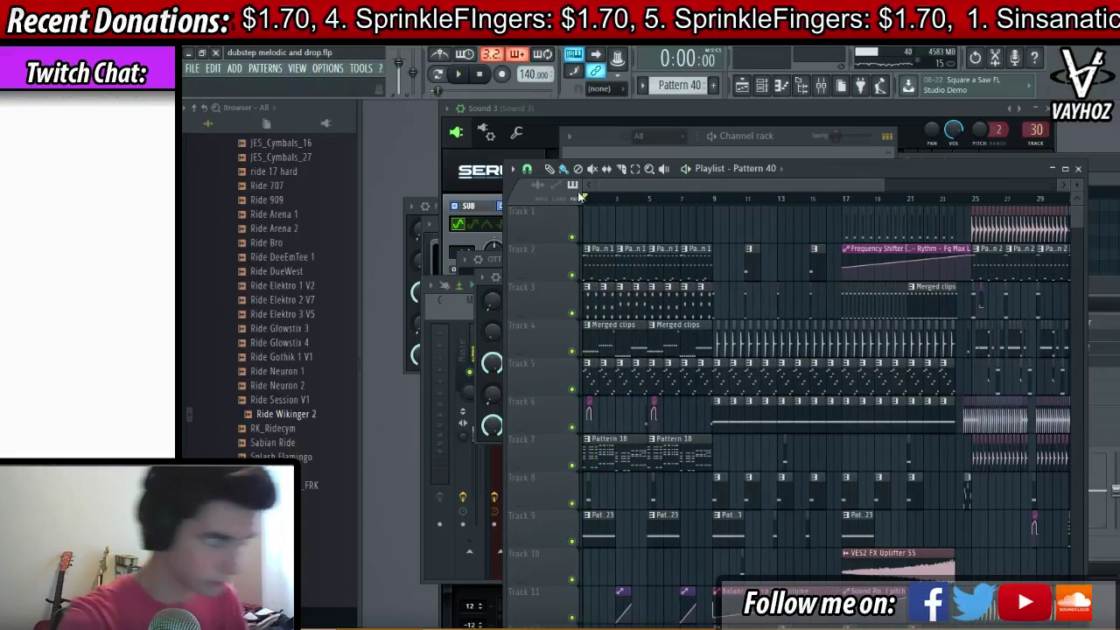
key("space")
scroll(612, 198, "up", 1)
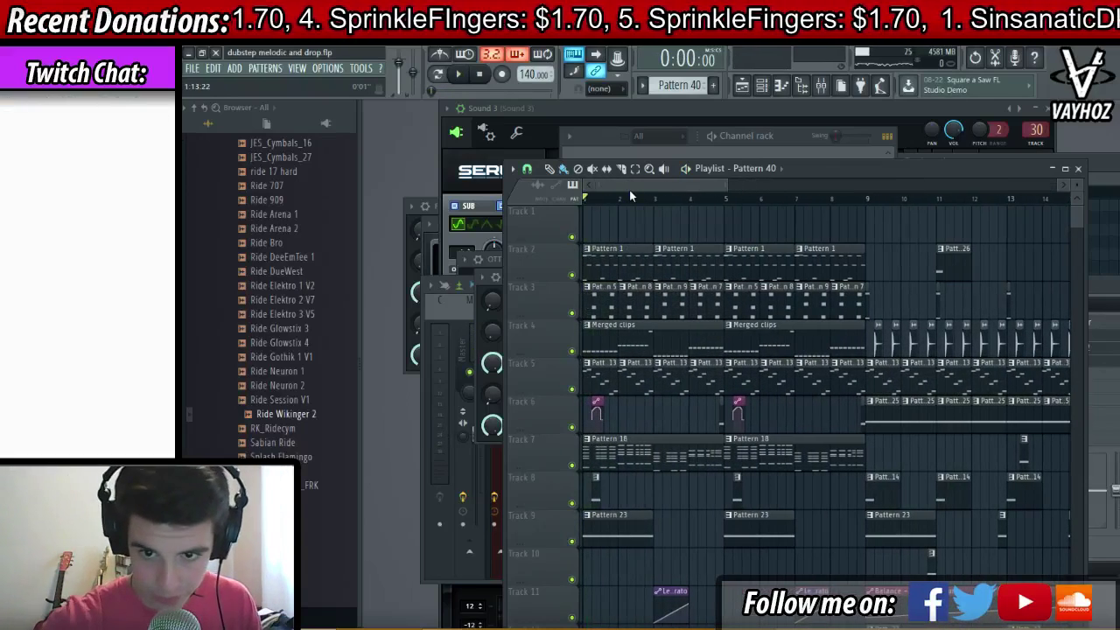
key("F9")
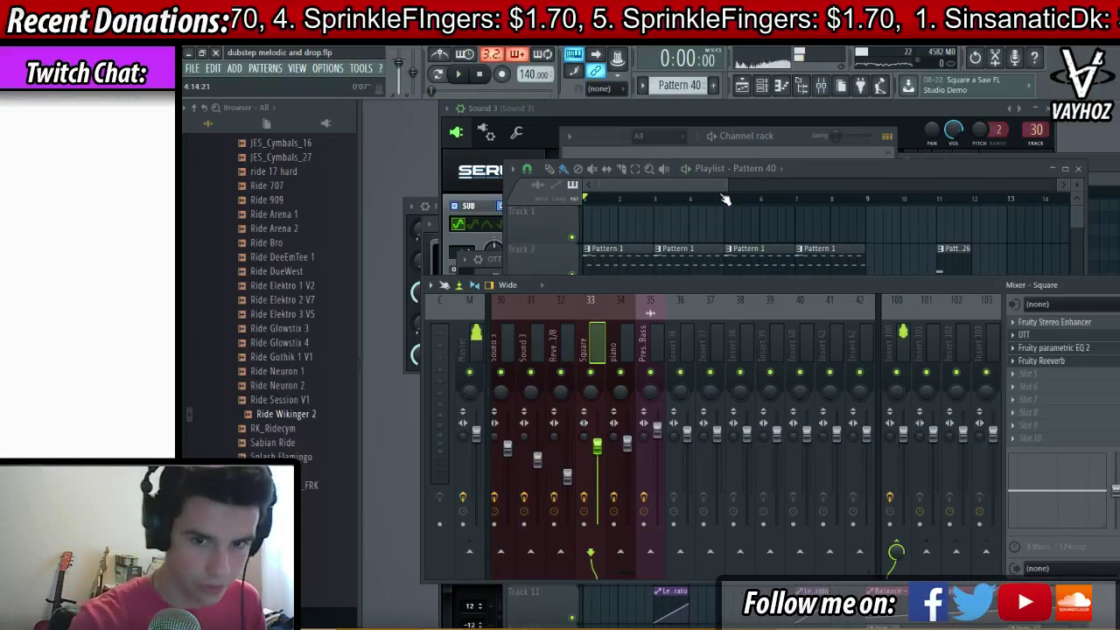
- Solo the Growl 1 mixer track, lower its fader, and turn the solo off again
scroll(629, 348, "up", 16)
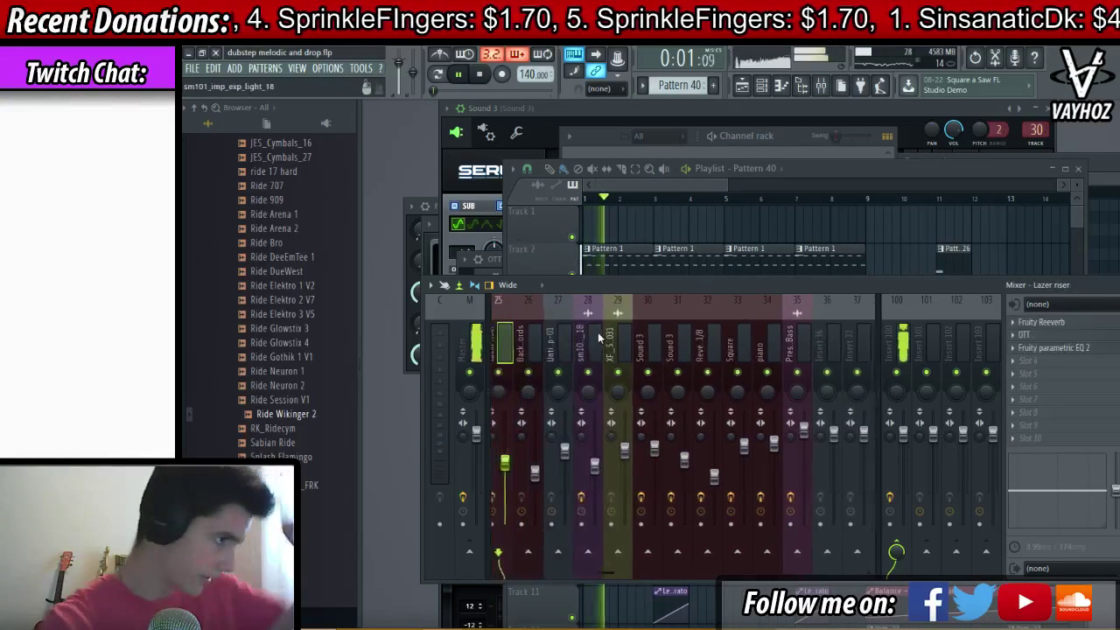
scroll(629, 348, "up", 9)
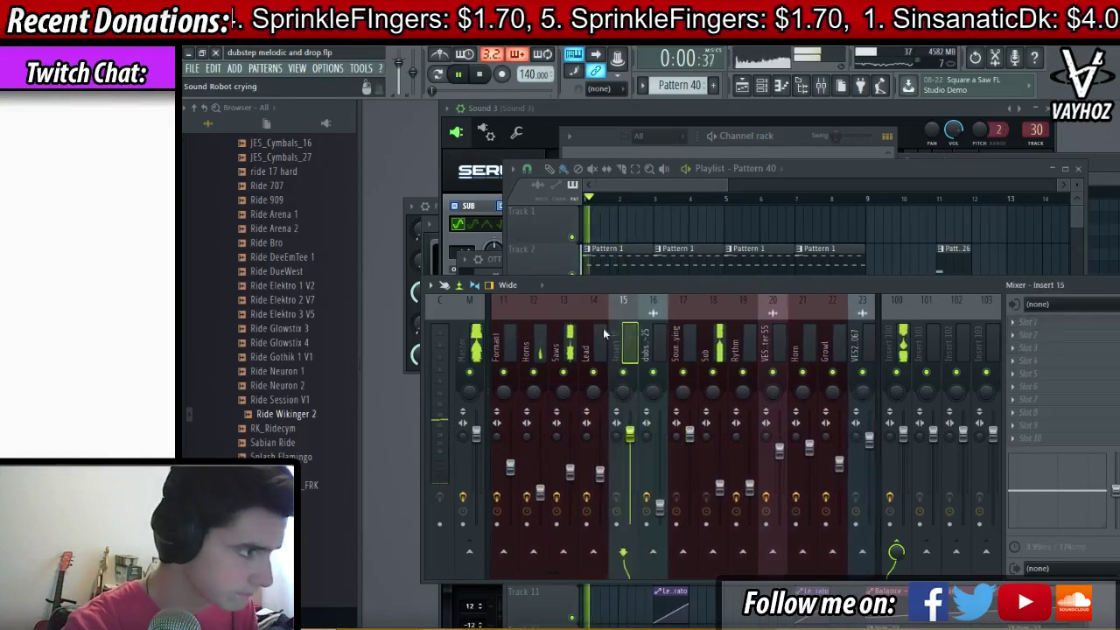
scroll(621, 350, "down", 20)
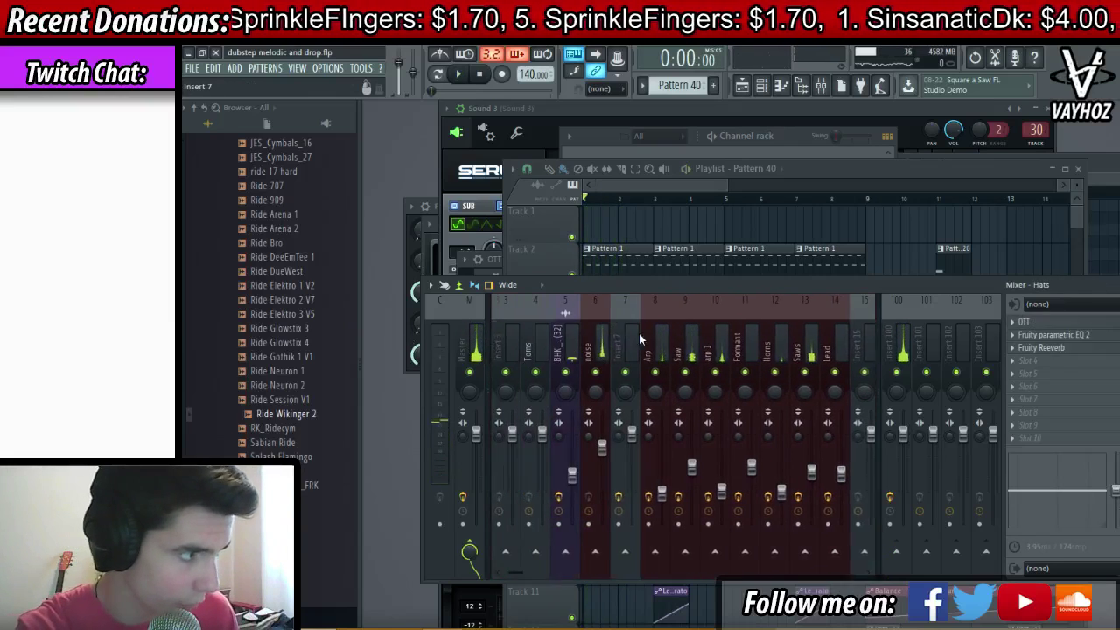
scroll(945, 340, "down", 9)
key("space")
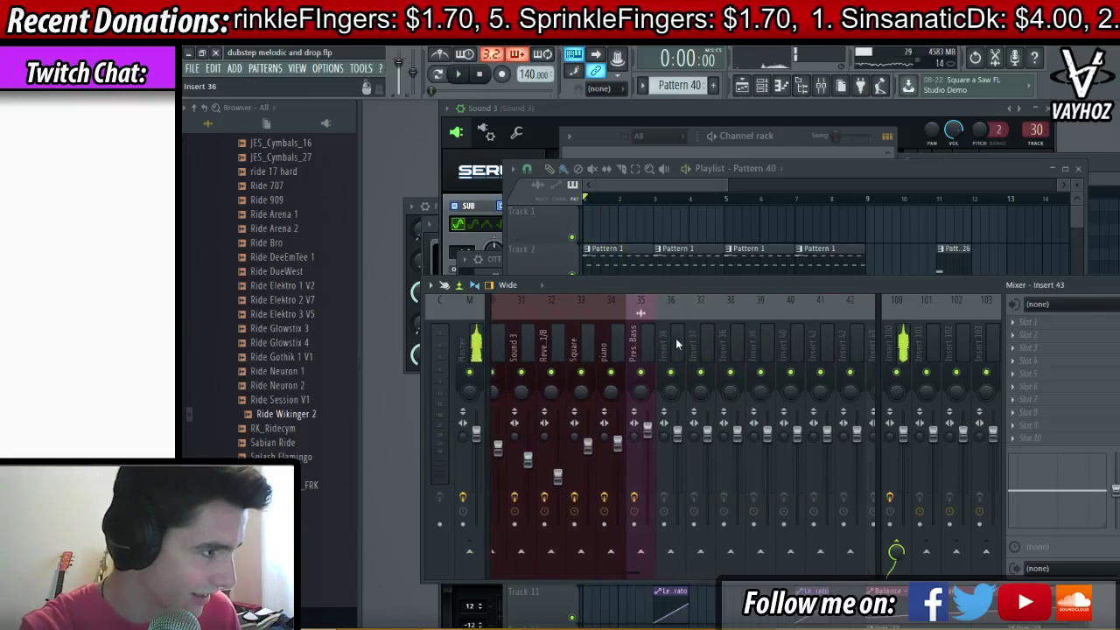
scroll(677, 344, "up", 20)
right_click(595, 375)
key("space")
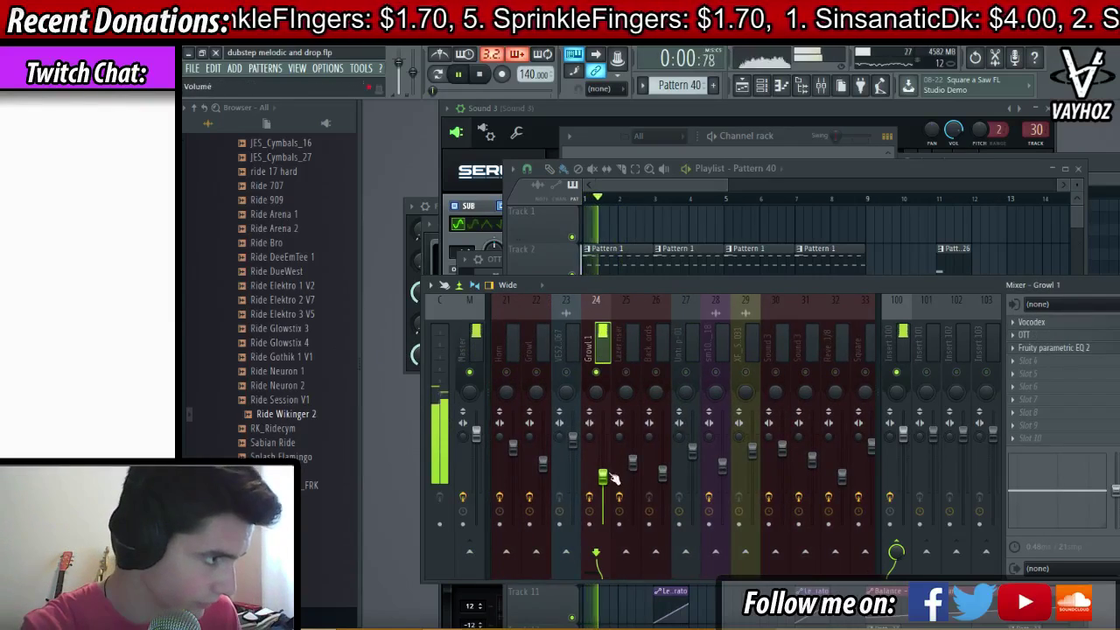
key("space")
right_click(597, 372)
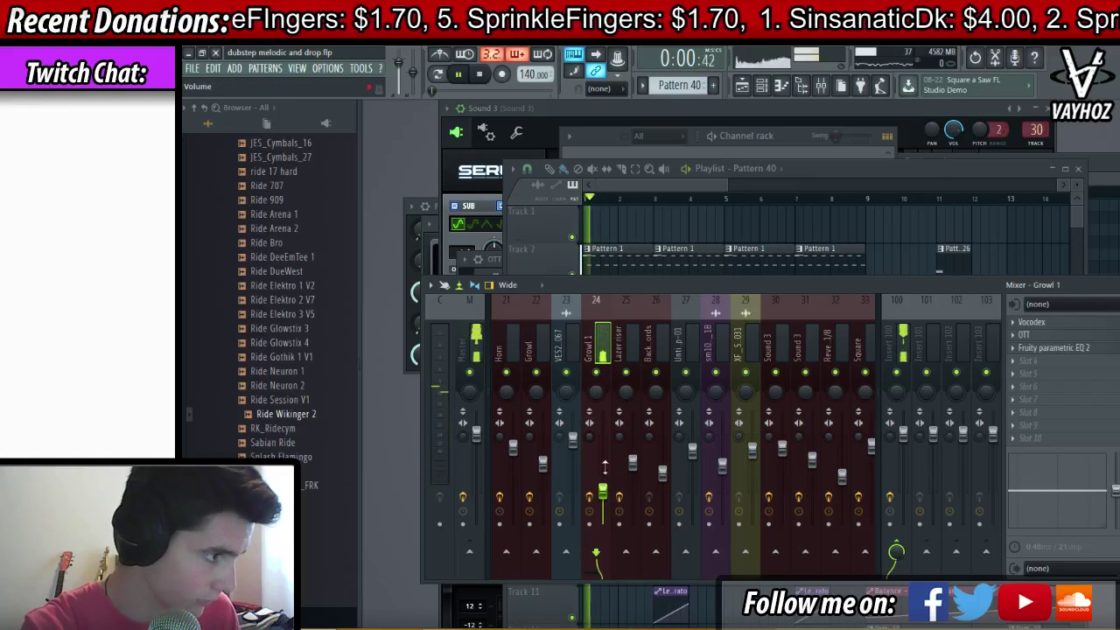
- Open the Growl 1 channel's Serum synth and check its settings with the song playing
key("F6")
key("space")
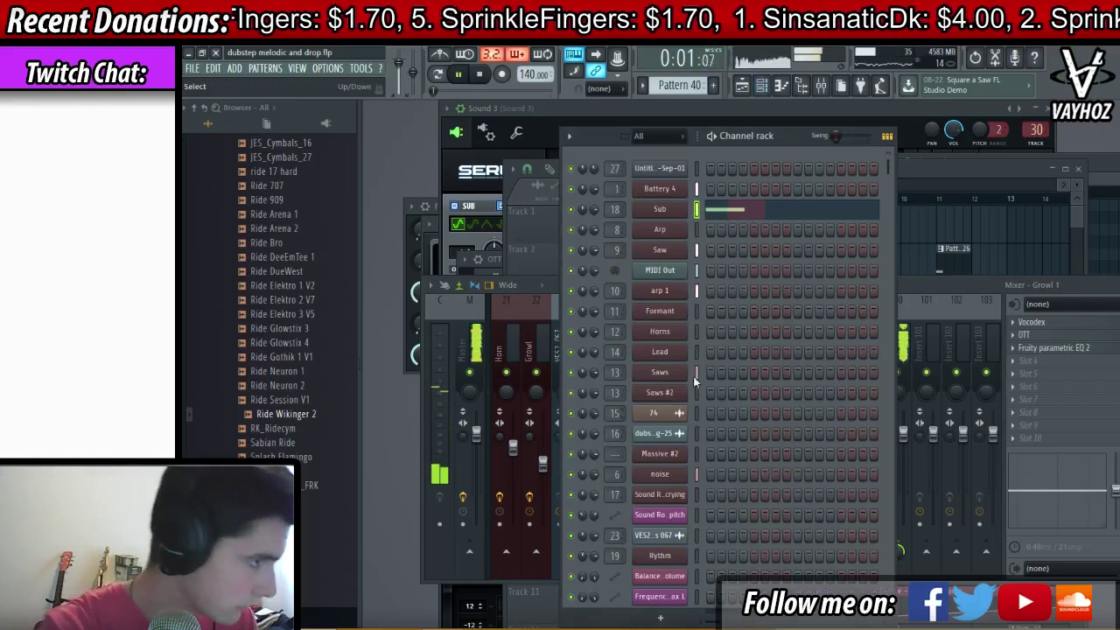
scroll(752, 353, "down", 6)
scroll(752, 357, "down", 8)
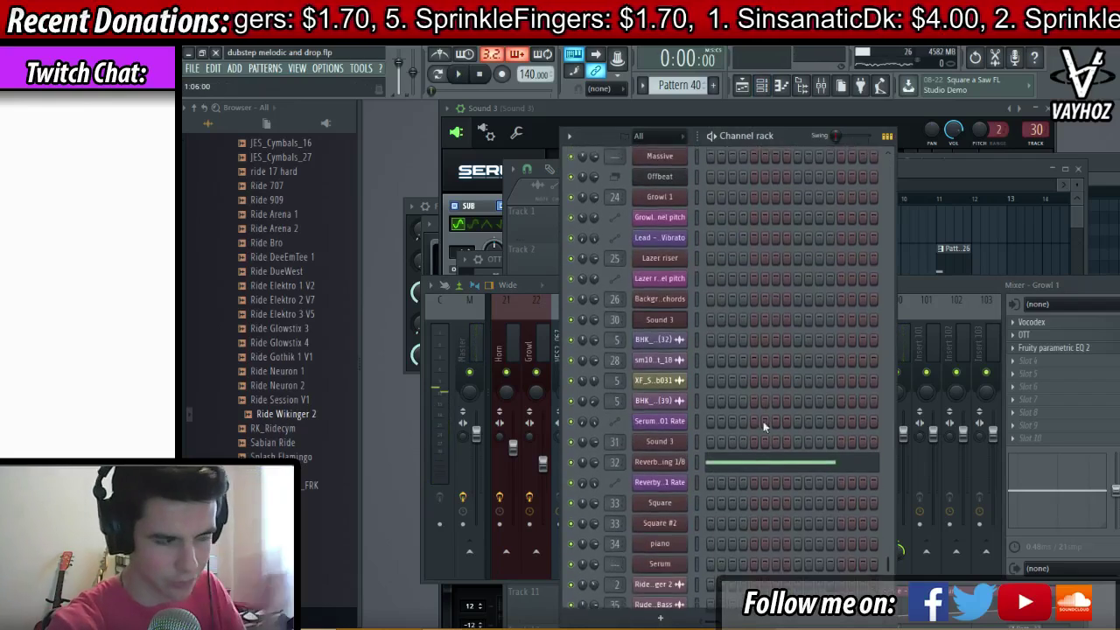
scroll(718, 354, "up", 9)
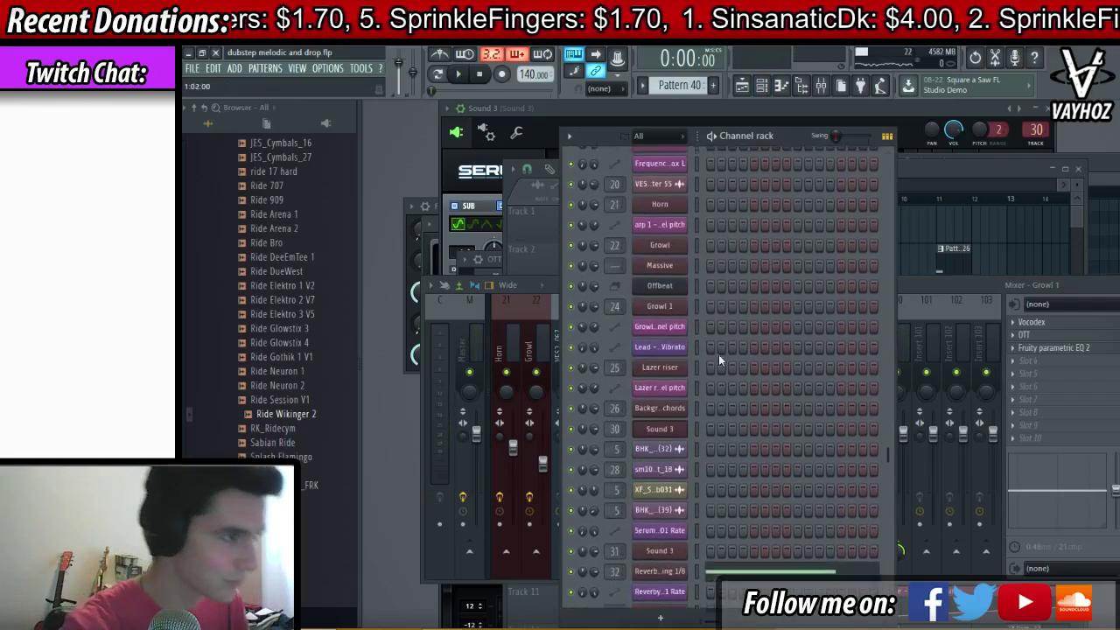
left_click(680, 341)
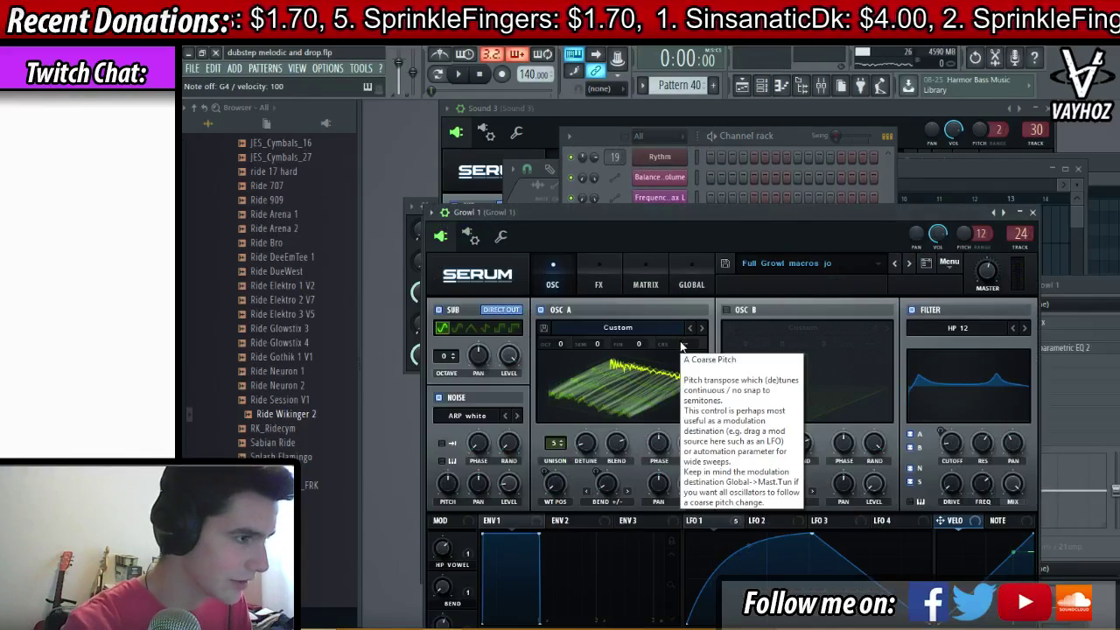
key("space")
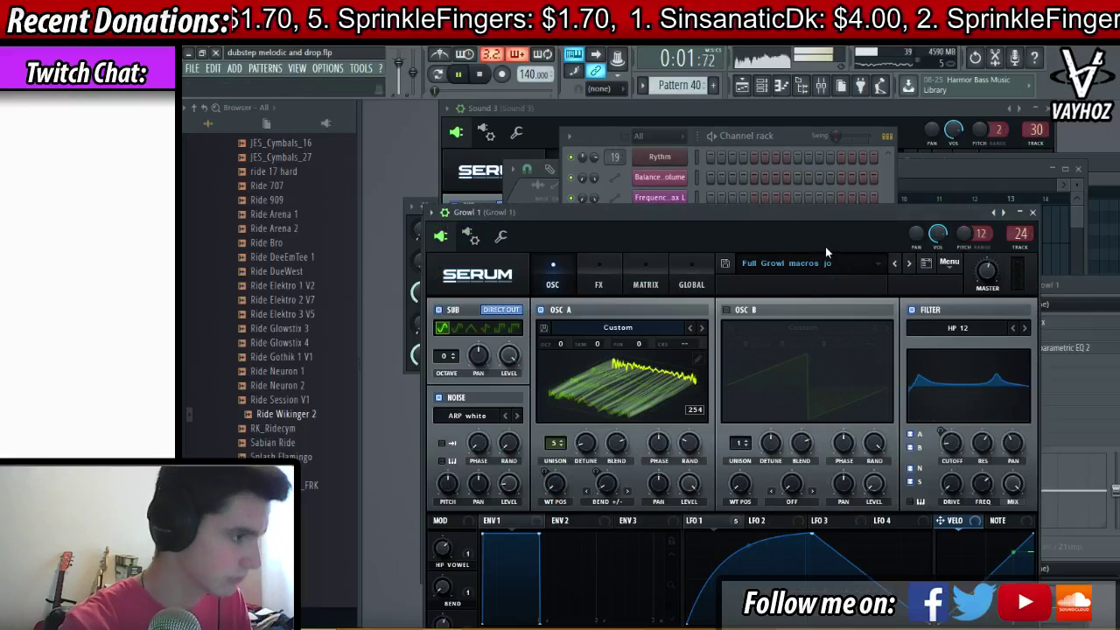
- Play the song's opening in the playlist, stop it, and select the time range of bars 1 through 8
key("F6")
key("F5")
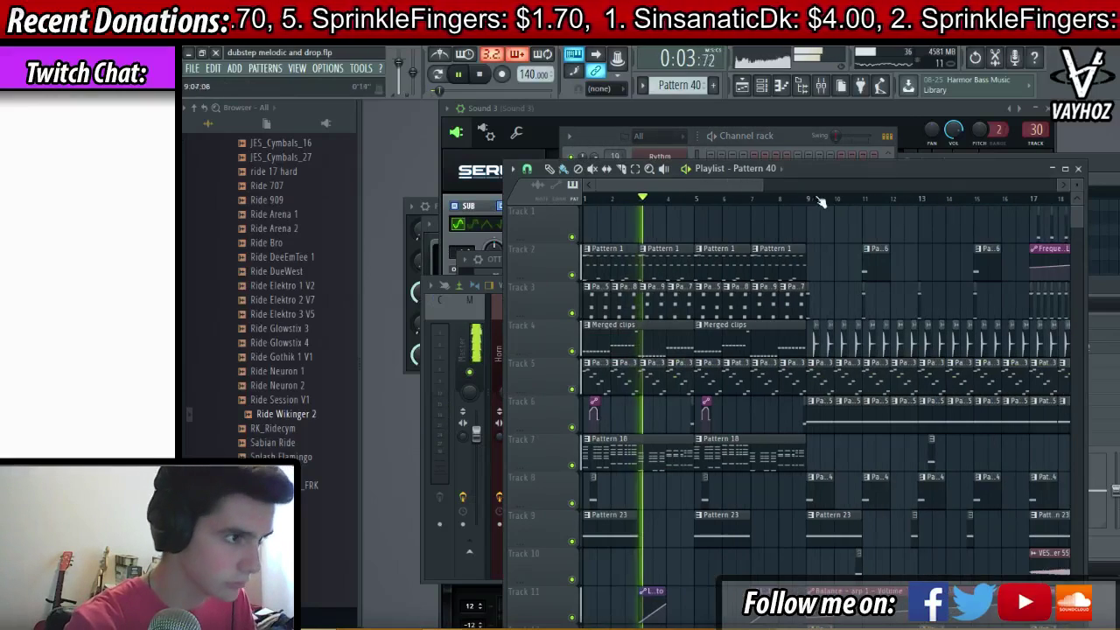
scroll(821, 202, "up", 4)
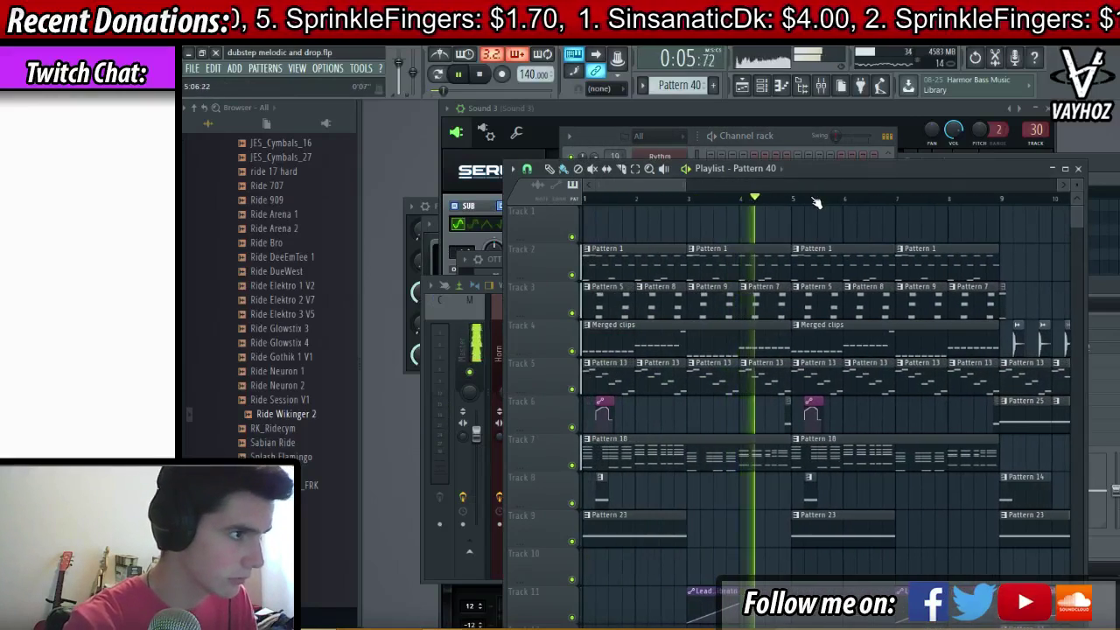
scroll(817, 202, "down", 1)
key("space")
scroll(813, 245, "down", 1)
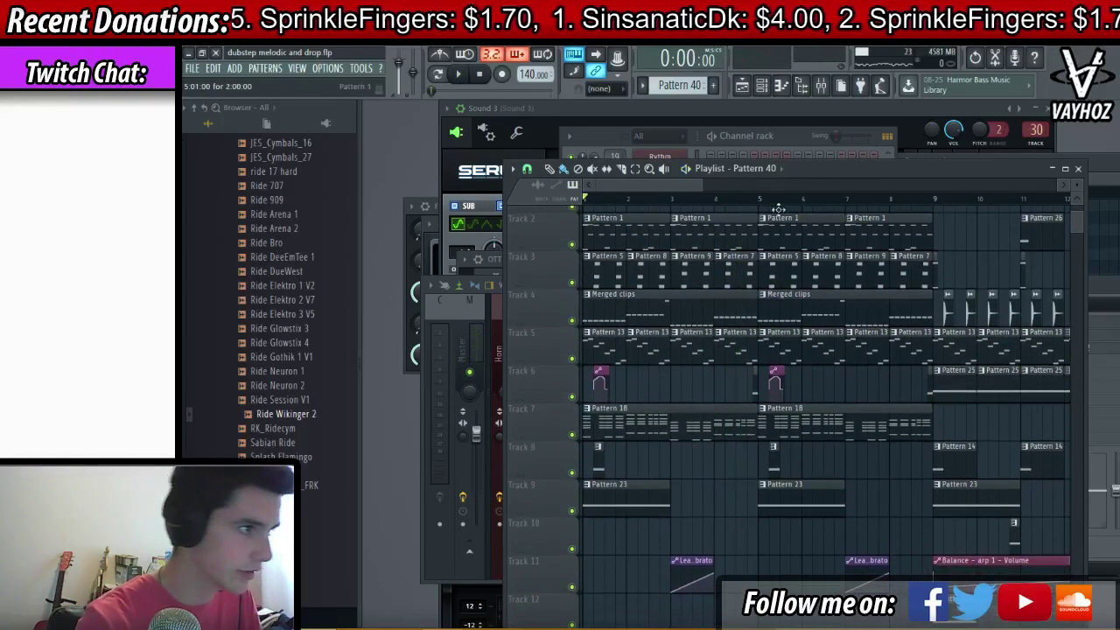
left_click_drag(935, 203, 441, 229)
key("F6")
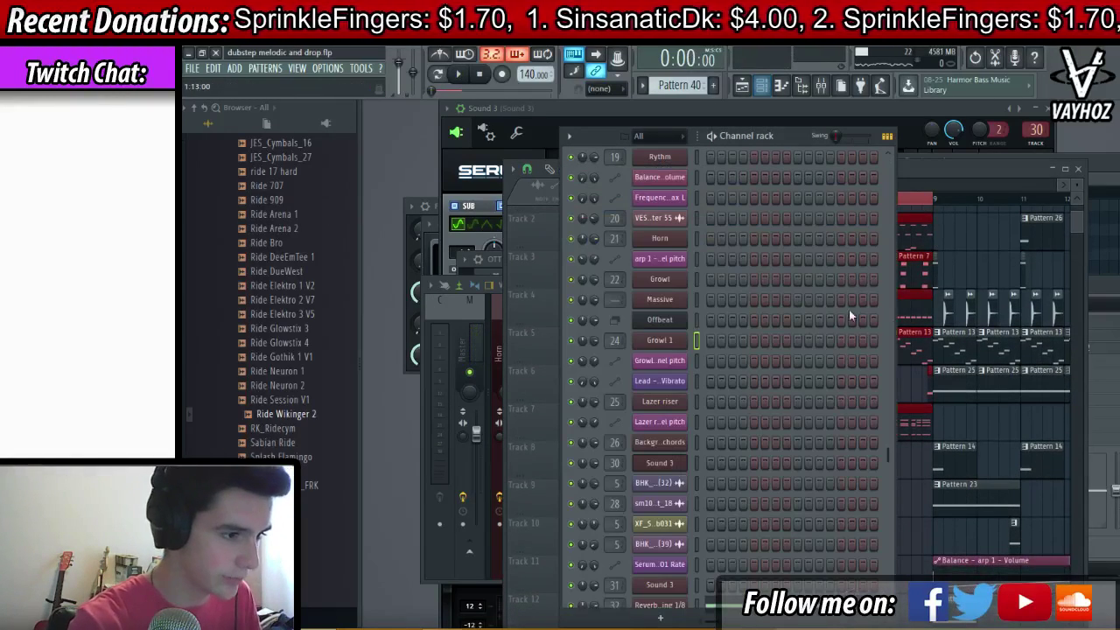
key("space")
key("F10")
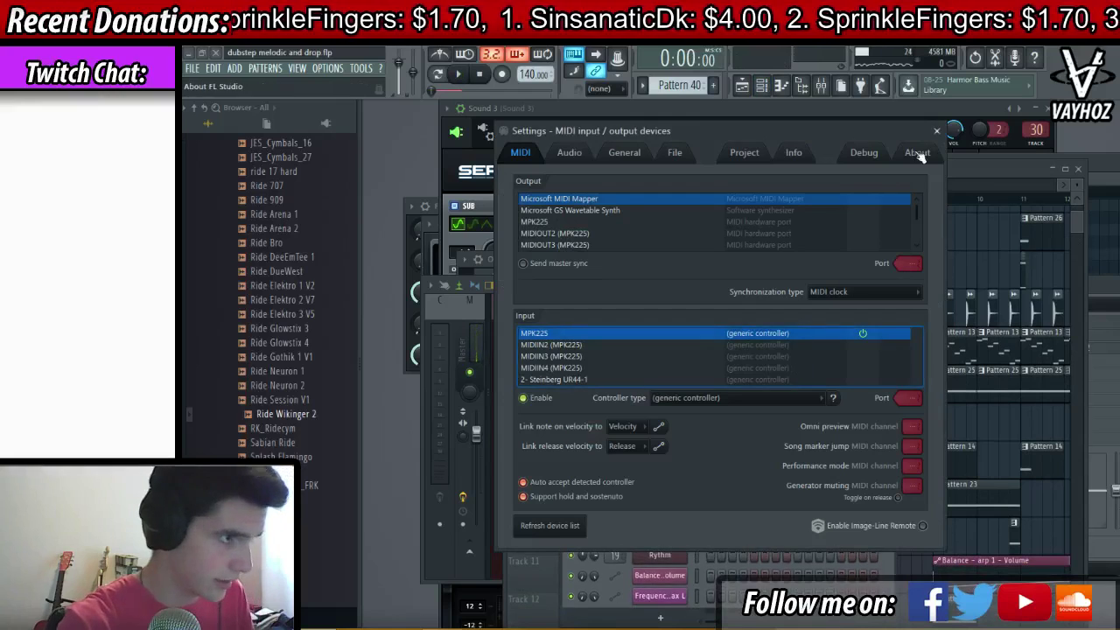
left_click(937, 131)
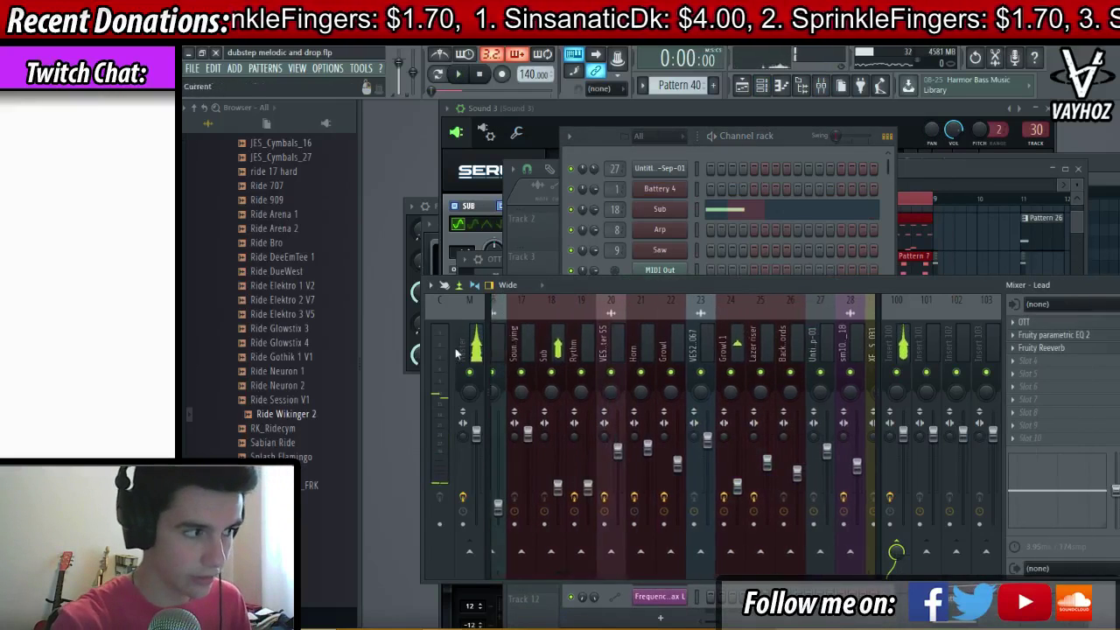
- Find the Saws track in the mixer during playback and solo it
scroll(997, 322, "down", 10)
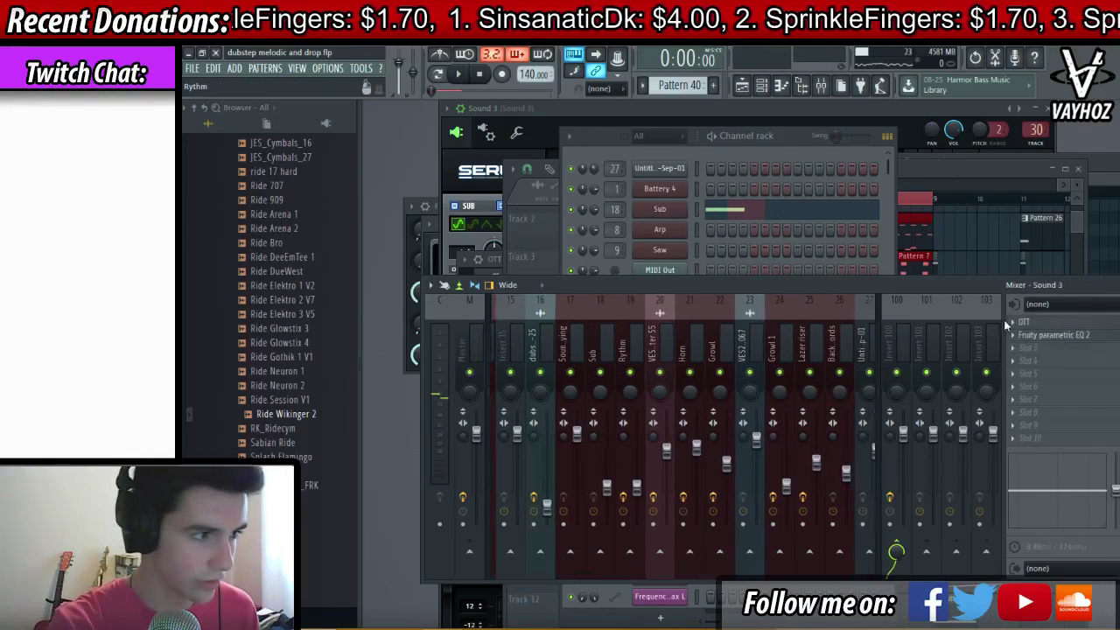
key("space")
scroll(642, 347, "up", 20)
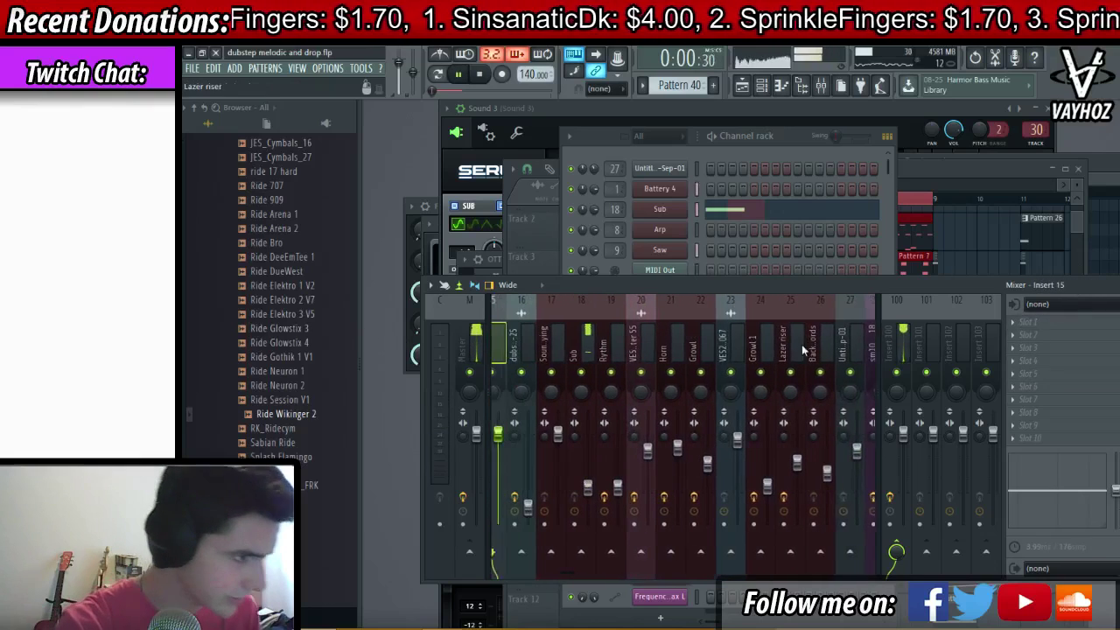
scroll(446, 354, "up", 20)
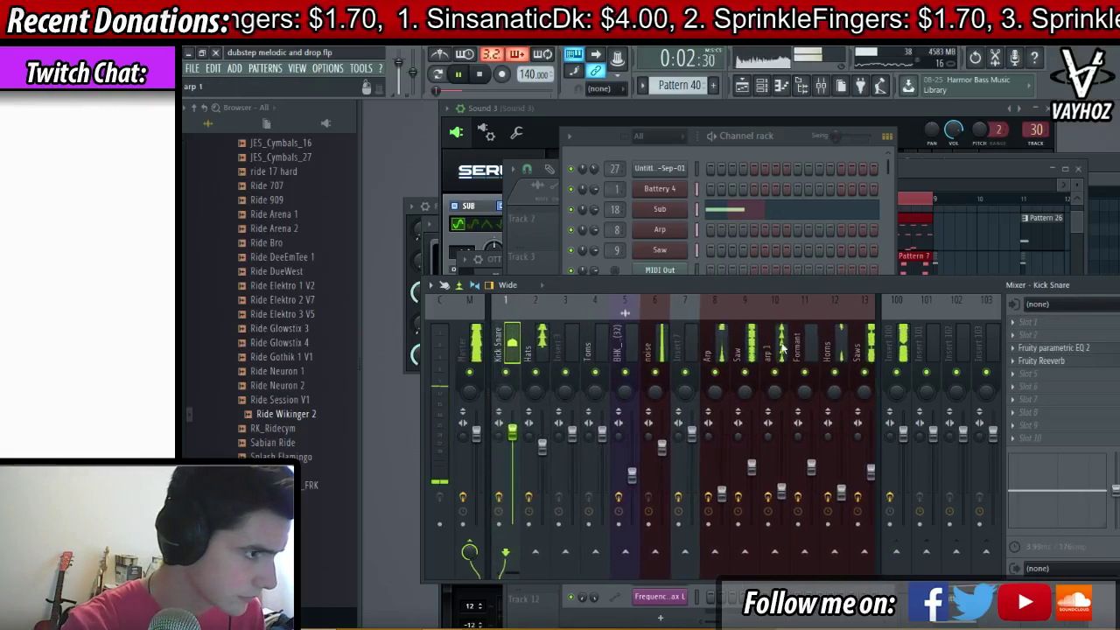
scroll(788, 376, "down", 12)
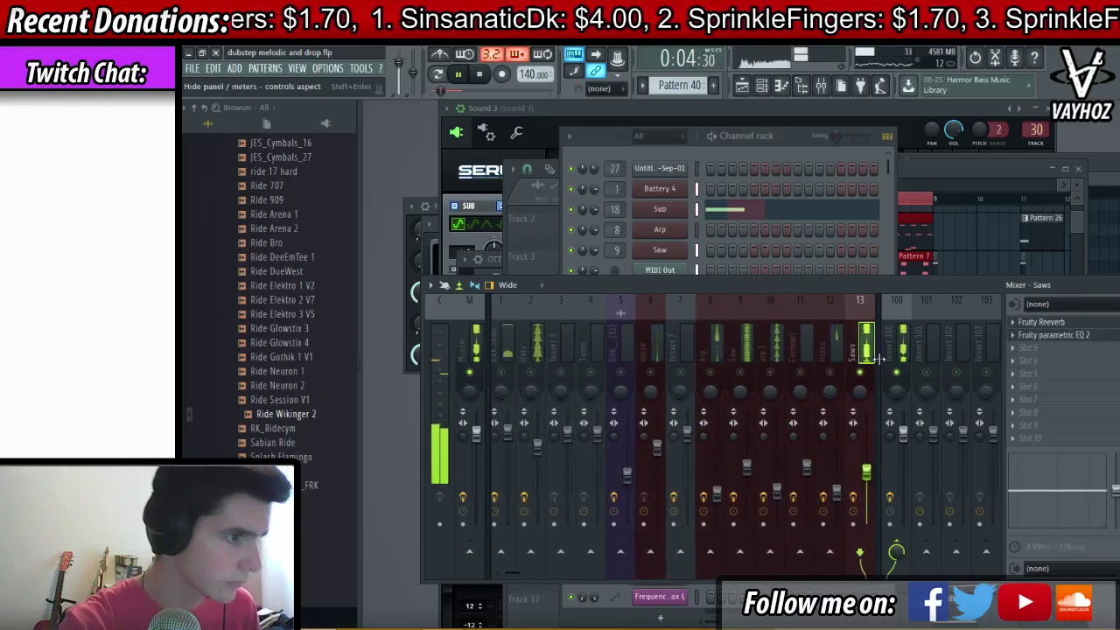
- Tweak the Filter 1 cutoff in the Saws channel's Massive and create an automation clip for it across bars 1 to 8
key("F5")
key("F6")
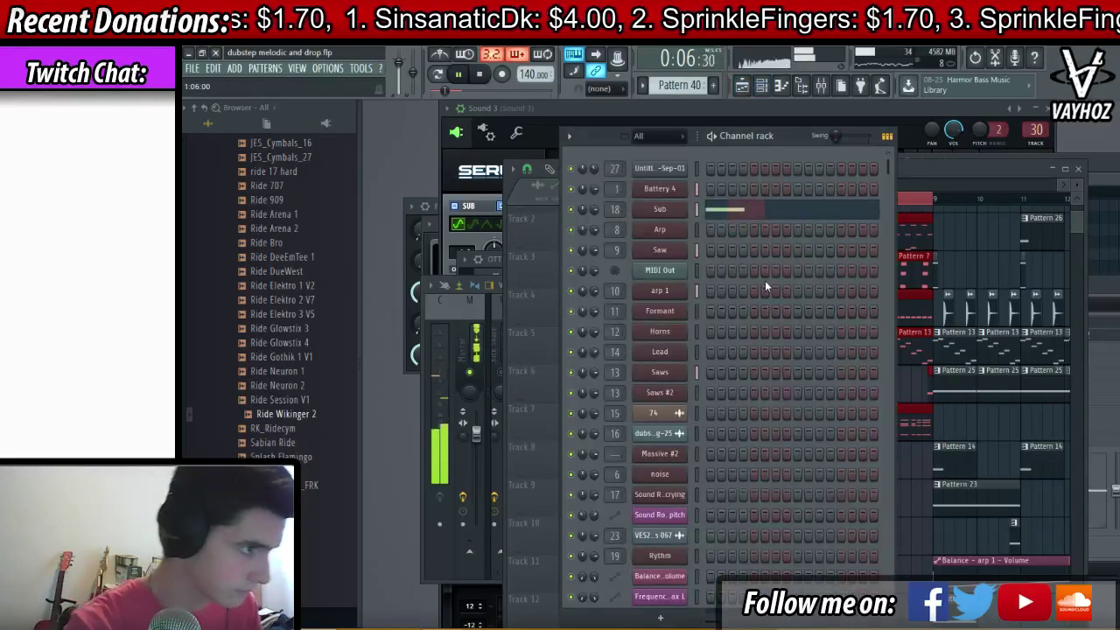
left_click(663, 374)
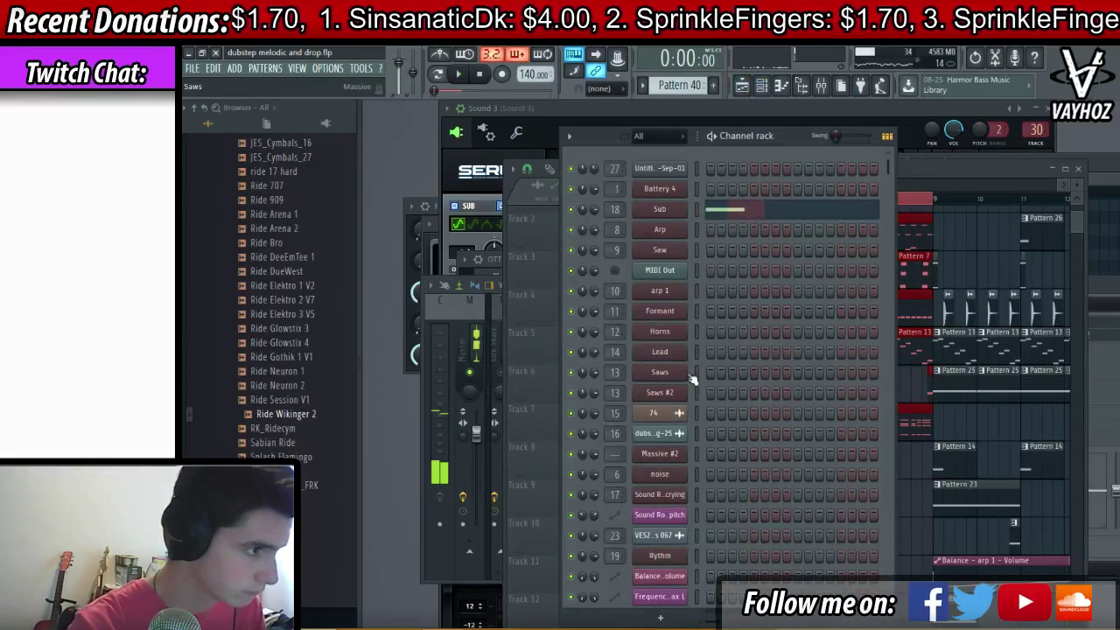
key("space")
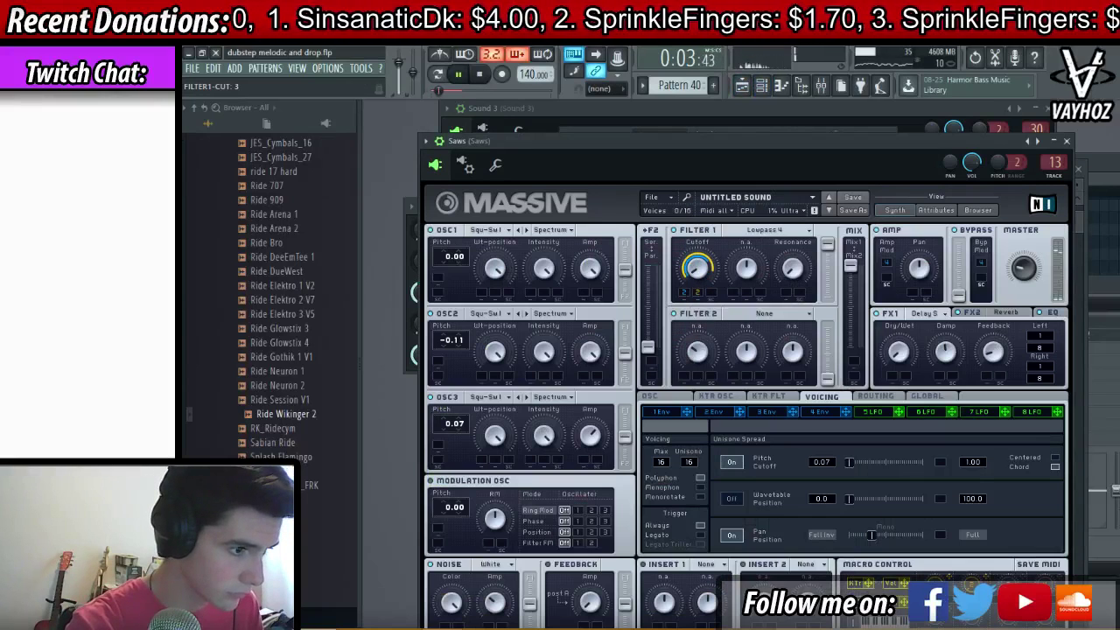
left_click(360, 68)
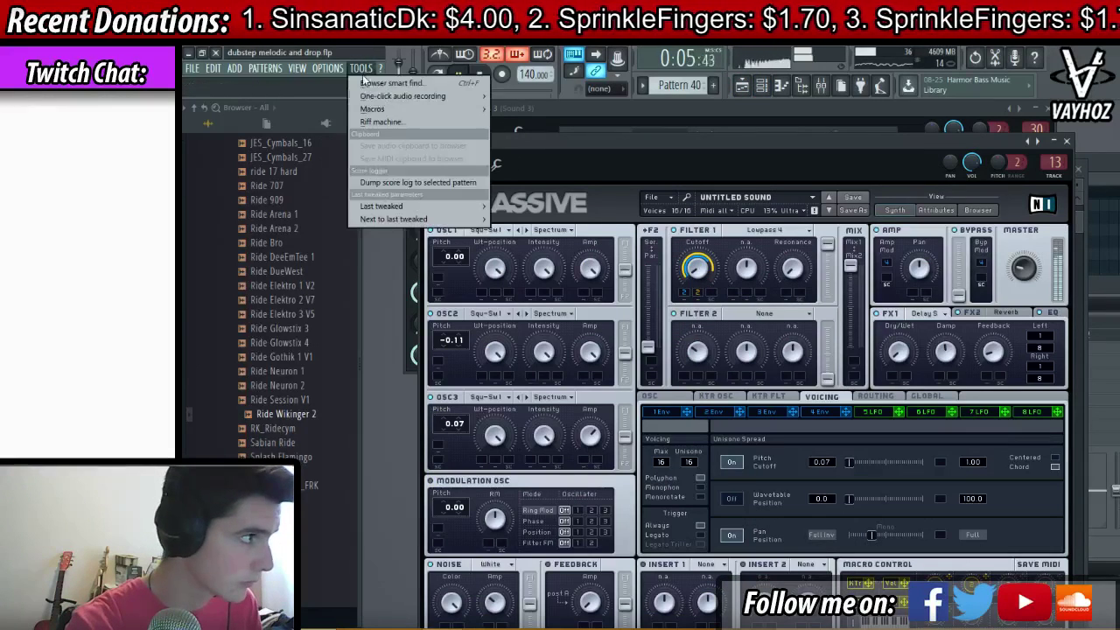
mouse_move(407, 203)
left_click(542, 285)
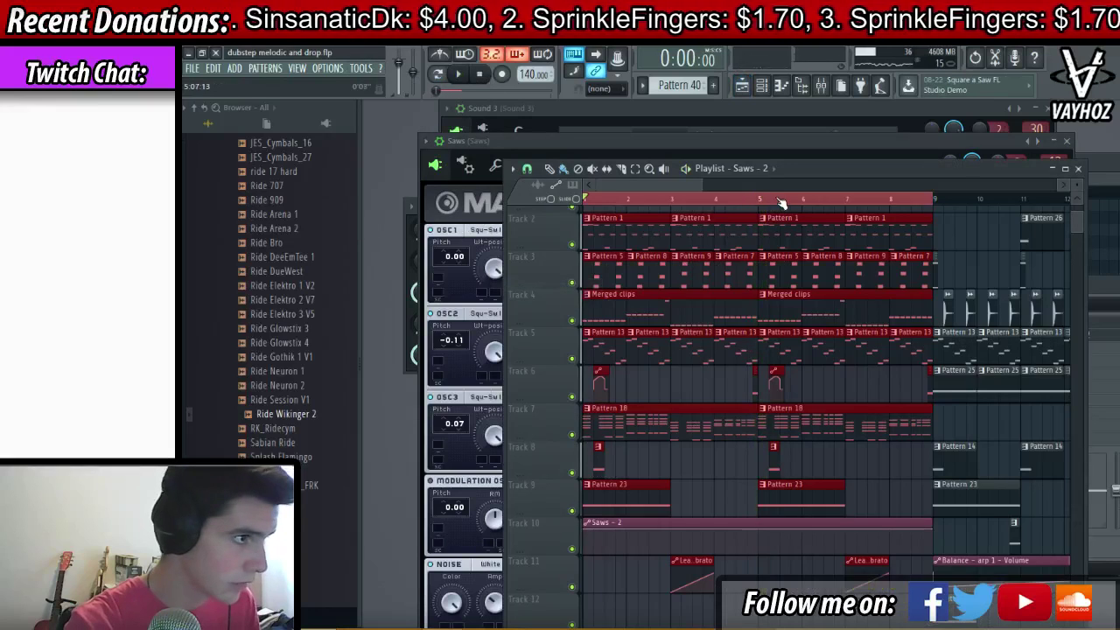
- Try shaping the Saws cutoff automation as a rising ramp with an extra point near its end, and undo the point edits
scroll(779, 203, "down", 2)
right_click(609, 531)
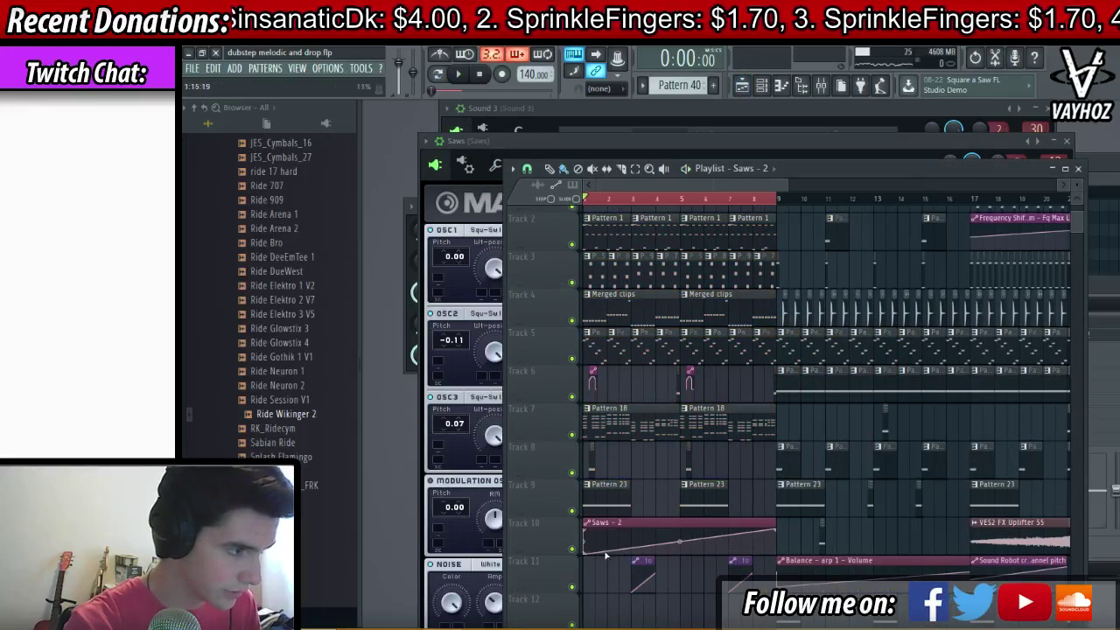
left_click_drag(605, 554, 561, 577)
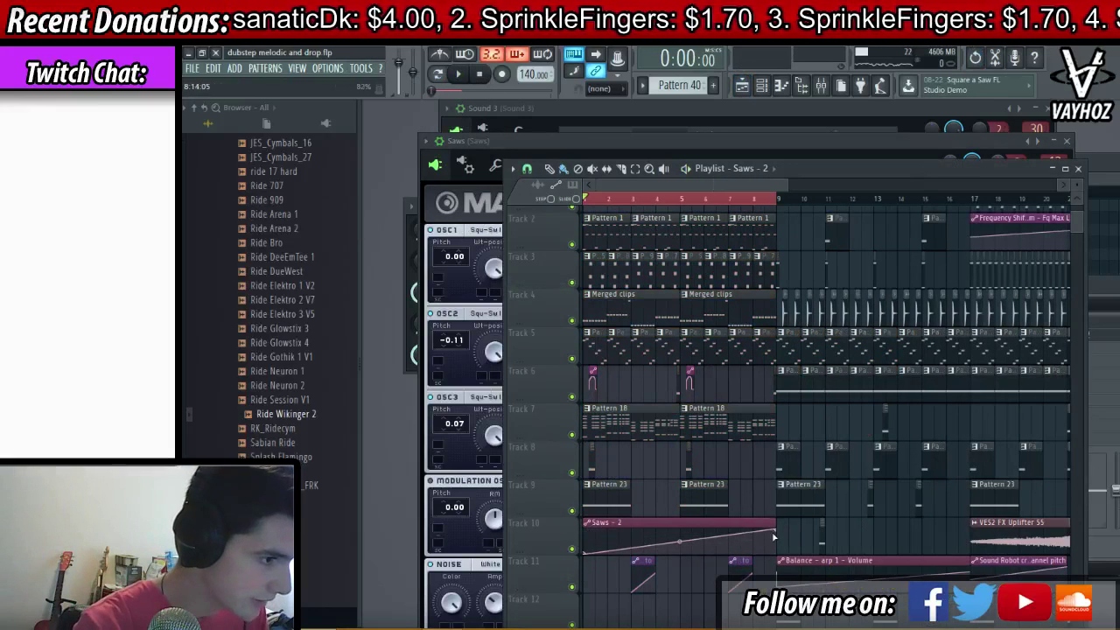
right_click(758, 534)
mouse_move(758, 533)
left_mouse_down()
mouse_move(779, 557)
mouse_move(760, 552)
left_mouse_up()
key("ctrl+z")
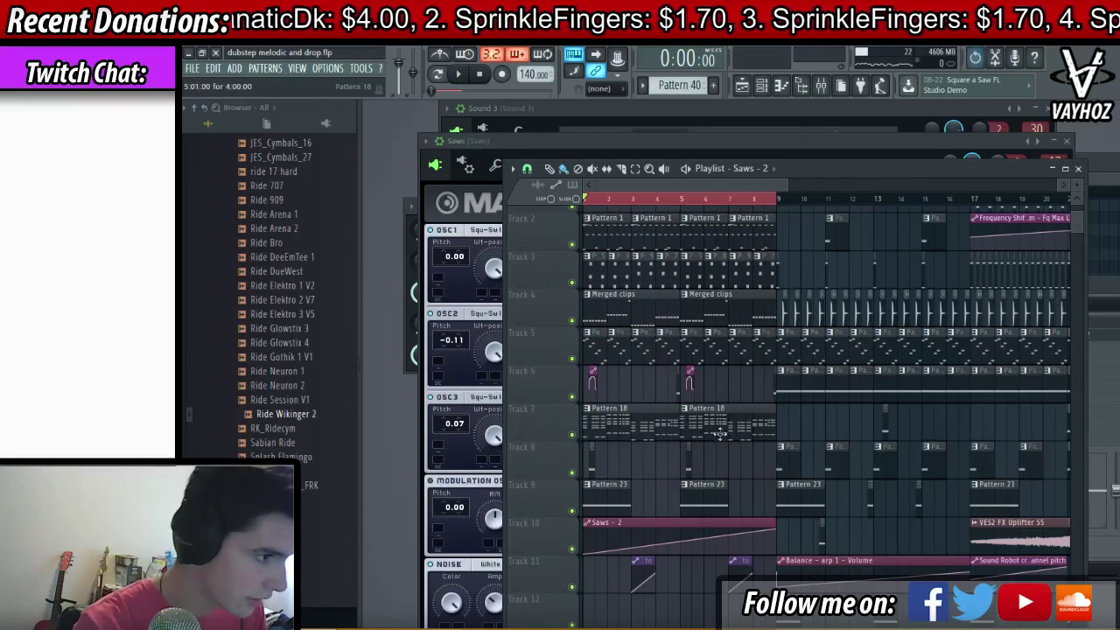
key("ctrl+z")
key("ctrl+alt+z")
key("ctrl+alt+z")
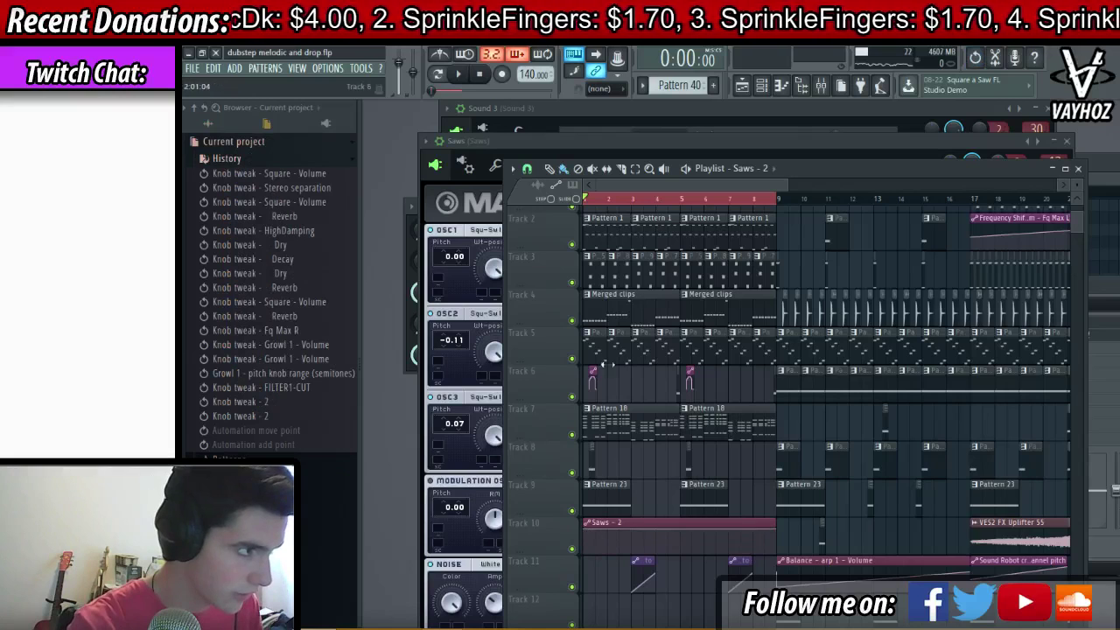
- Clear the time selection, lower the Saws cutoff automation's start point to form a rising ramp, and play it from bar 1
double_click(649, 205)
right_click(601, 536)
left_click_drag(601, 536, 575, 558)
key("space")
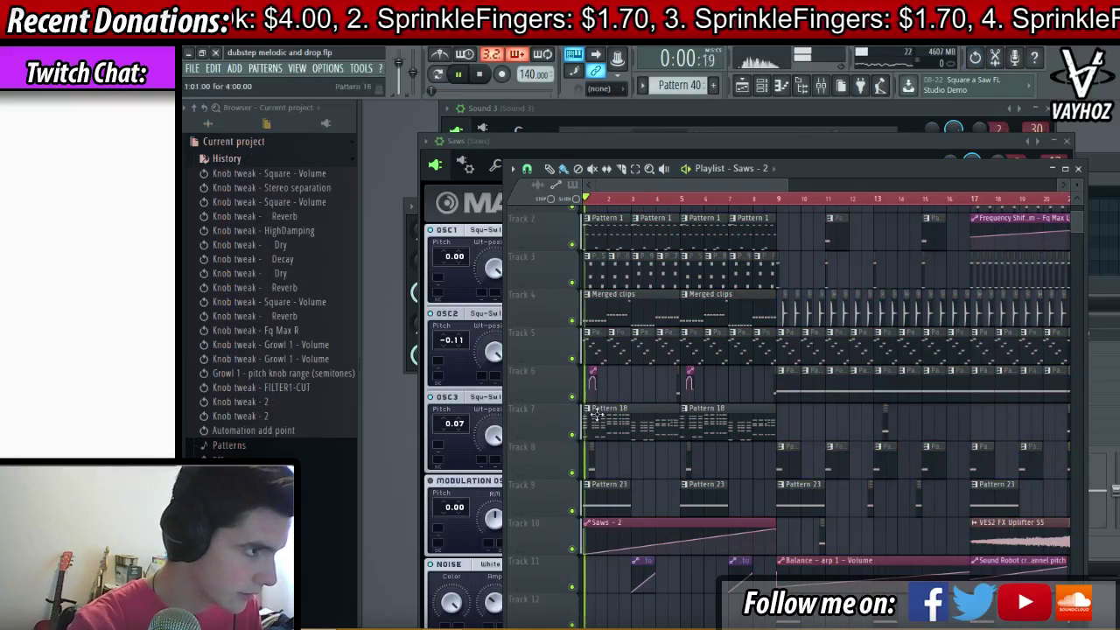
- Place Fruity parametric EQ 2 before Fruity Reeverb on the Saws track and move playback to the end of bar 8
key("F9")
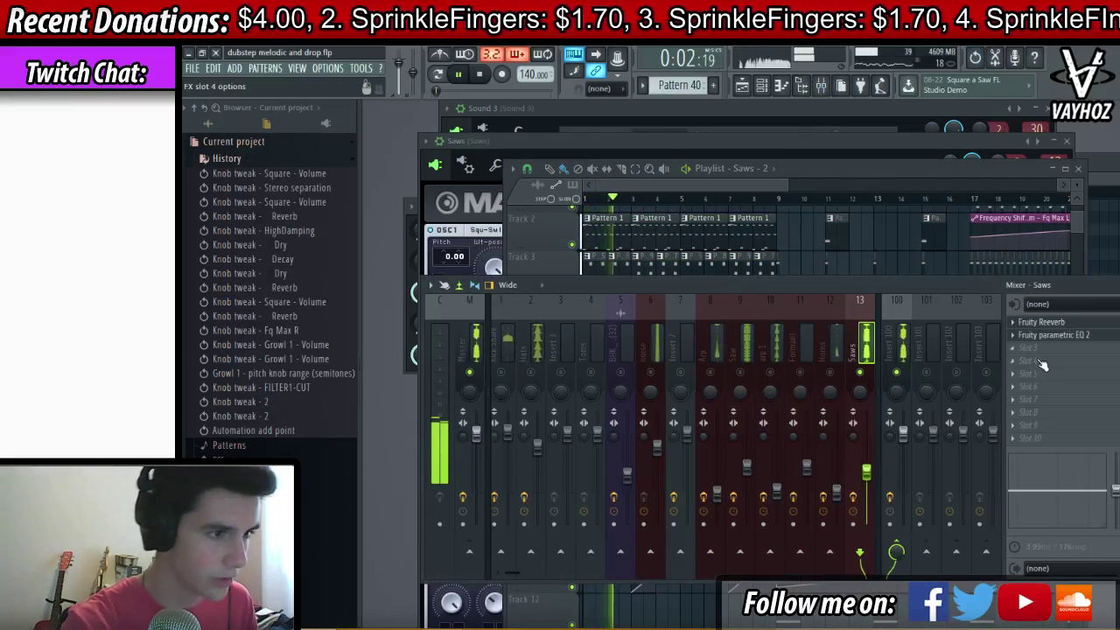
scroll(1086, 336, "up", 1)
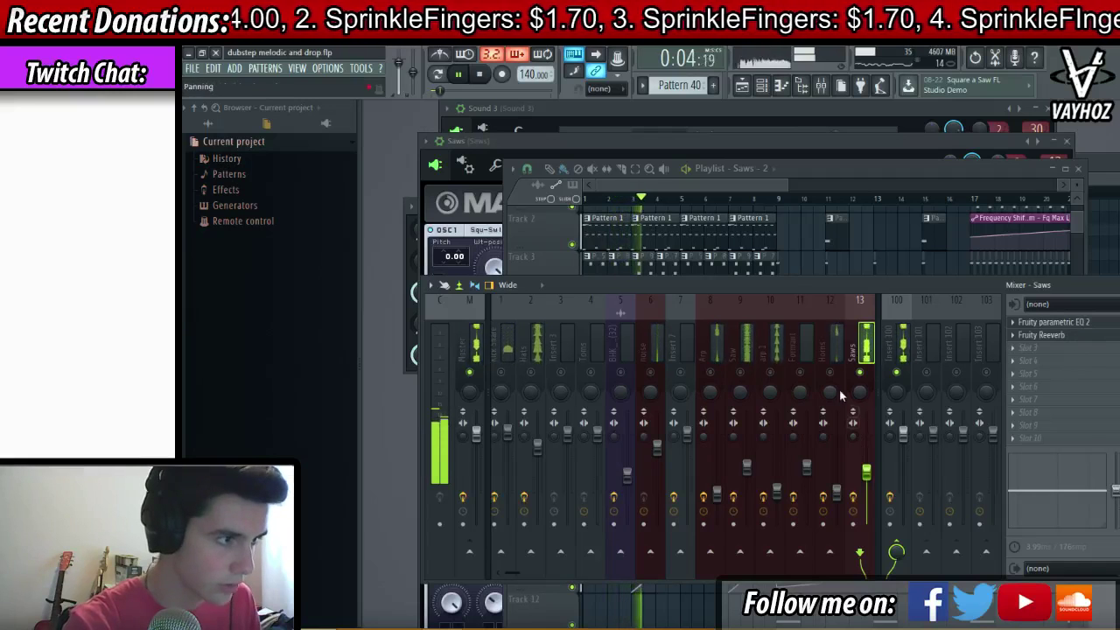
key("F5")
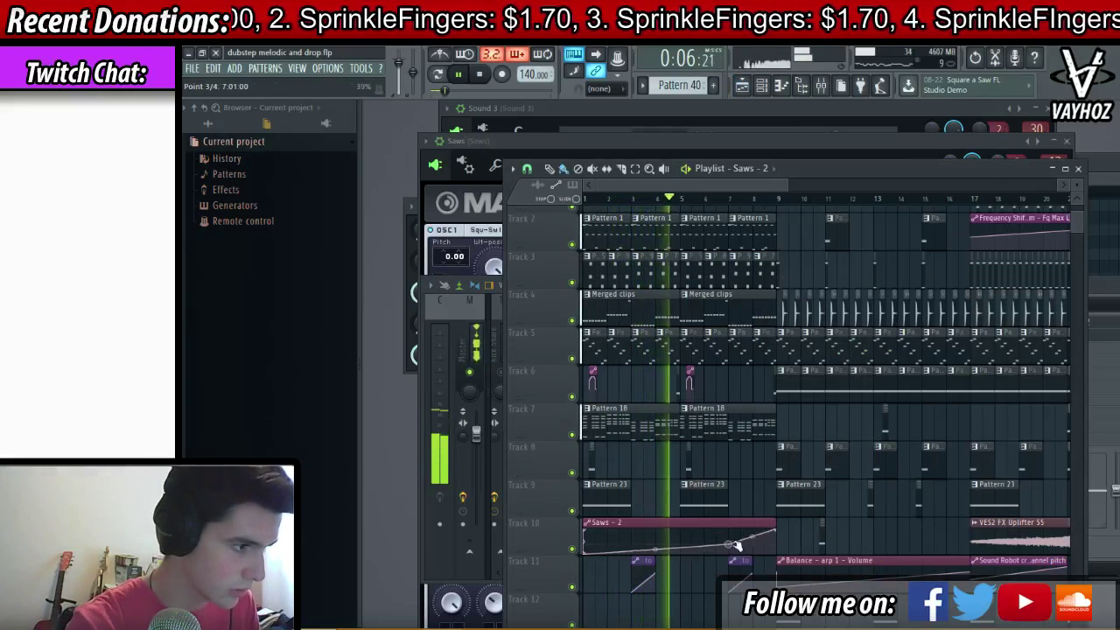
left_click(768, 201)
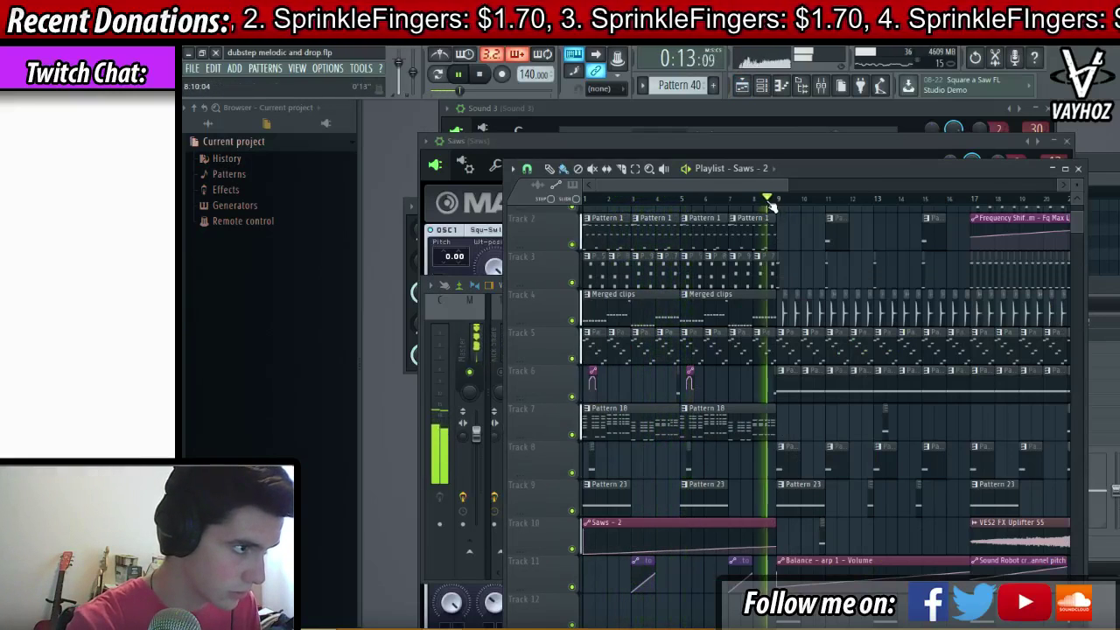
- Play the arrangement from bar 1, select the Saw mixer track and open the Saw channel's Massive
left_click(585, 199)
key("F9")
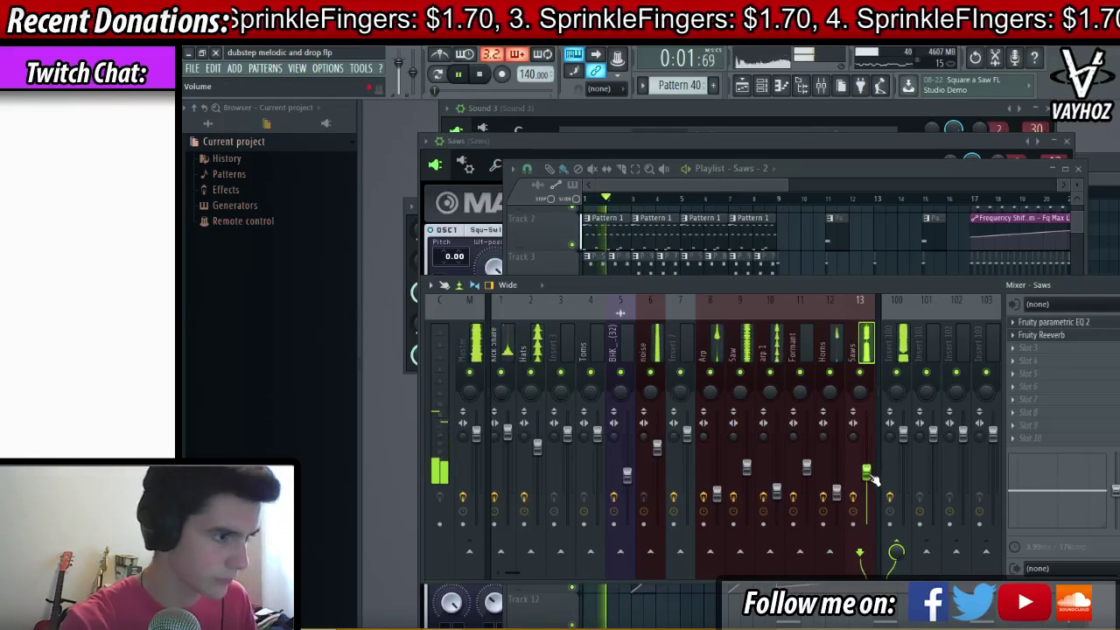
left_click(746, 346)
key("F6")
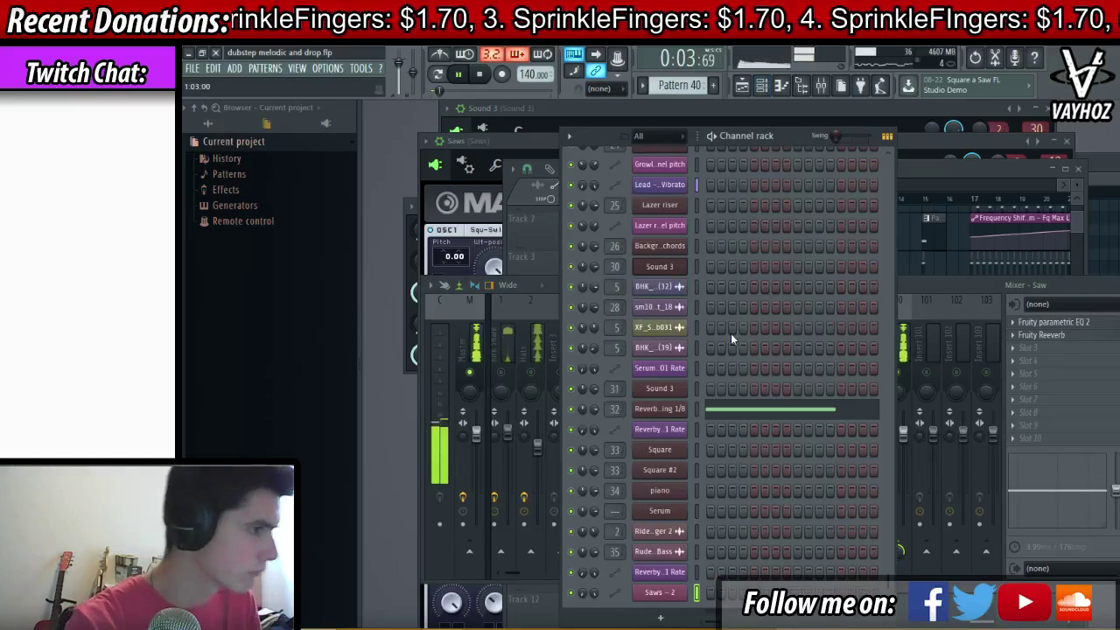
scroll(753, 302, "up", 10)
scroll(797, 338, "up", 1)
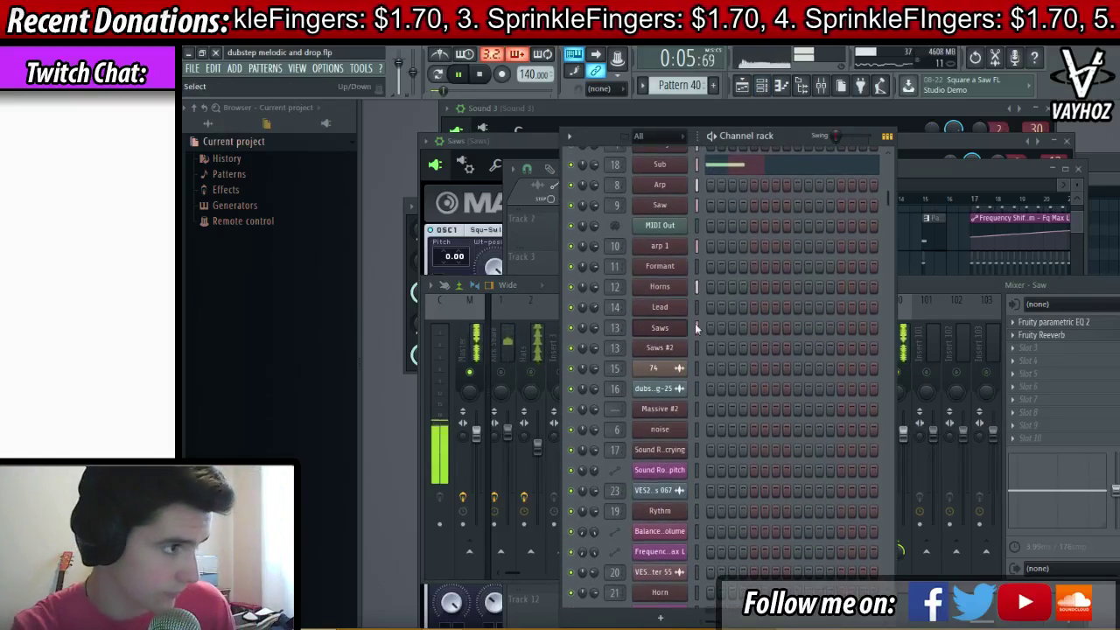
left_click(660, 206)
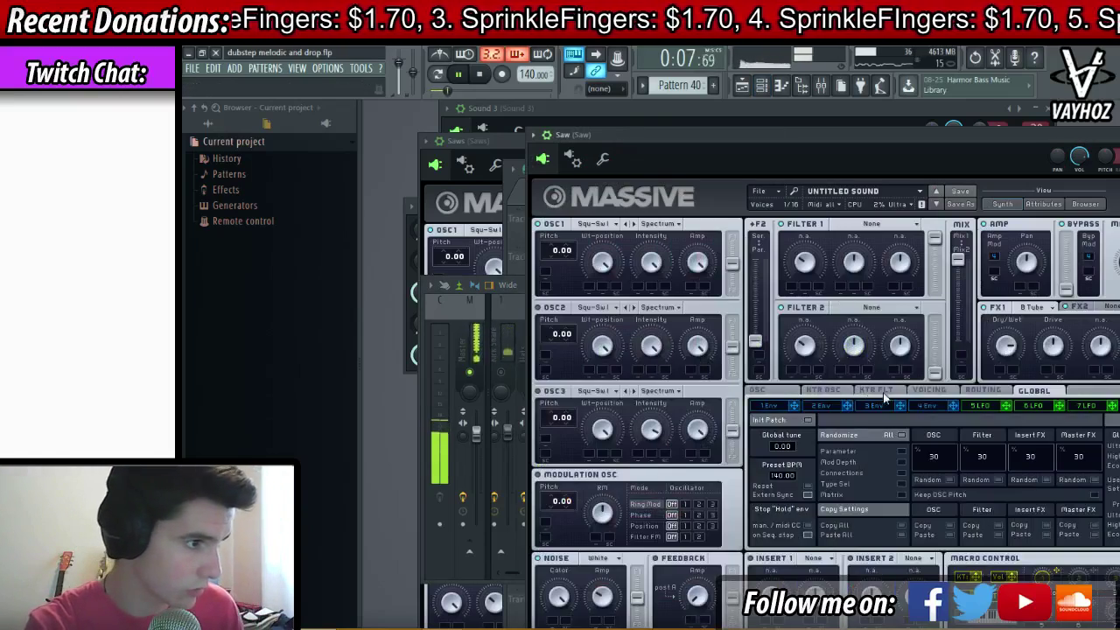
- Set Envelope 4's decay level to 0 with a slightly shorter decay, and set OSC2's pitch to 31.00 in the Saw patch
left_click(931, 406)
left_click_drag(933, 520, 934, 595)
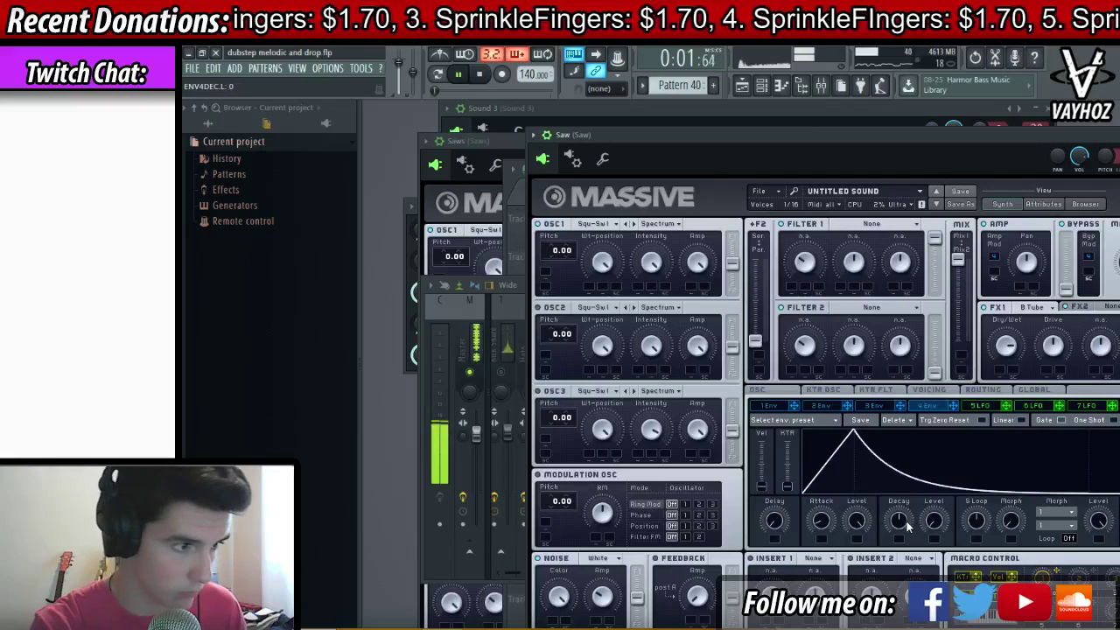
left_click_drag(907, 525, 896, 537)
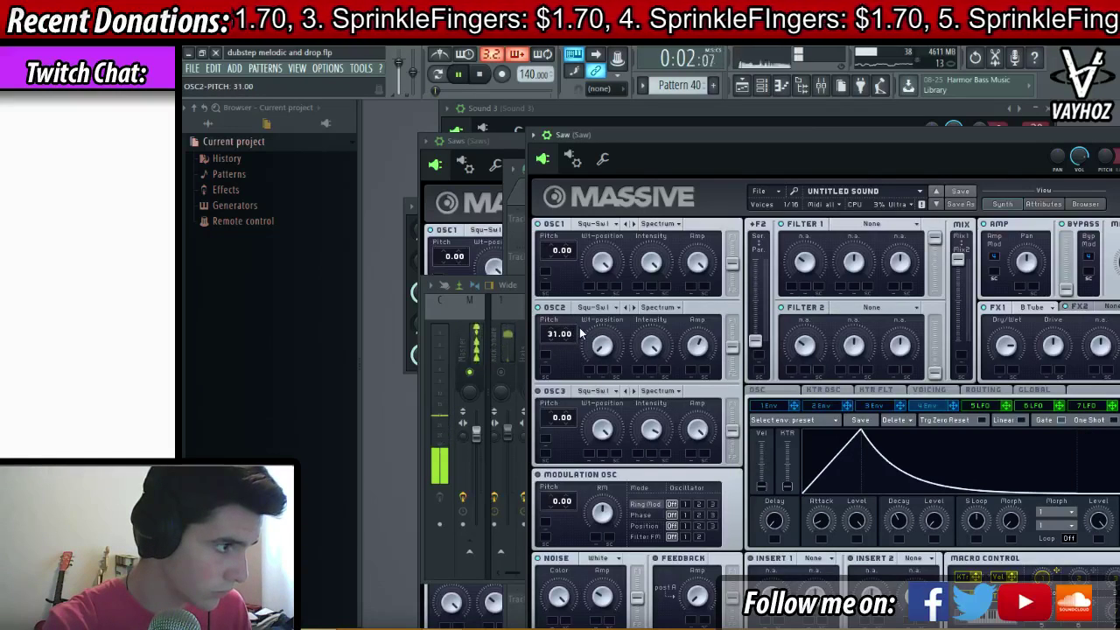
- Load the Dimension Expander into FX2 of the Saw patch with its dry/wet at 29
left_click(1104, 306)
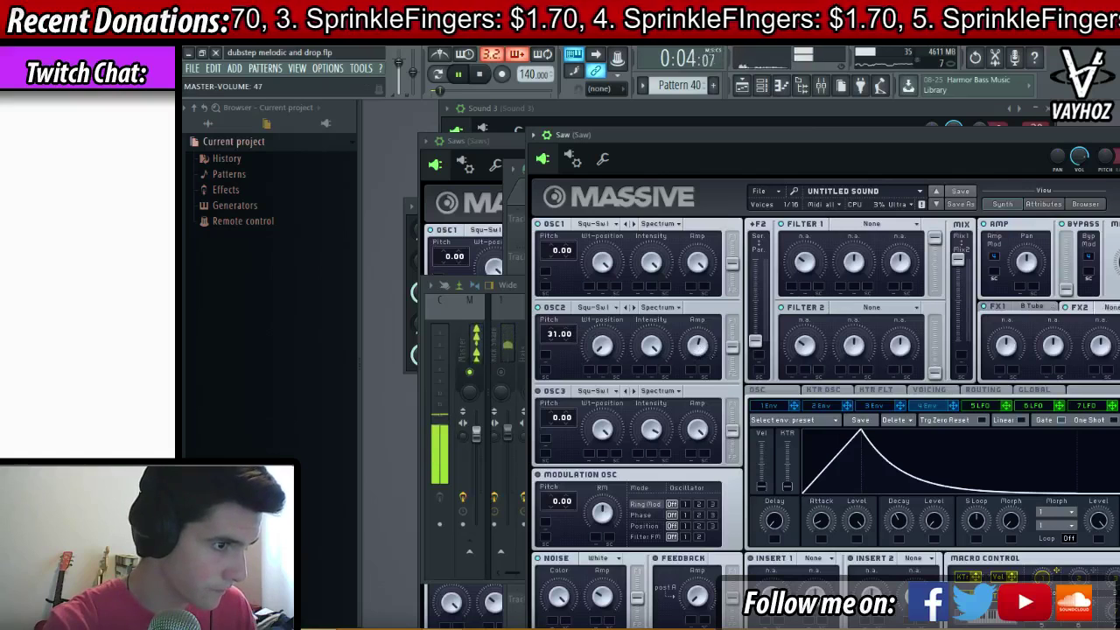
left_click(1111, 307)
left_click(1109, 422)
- Set the Saw patch's Filter 1 to Lowpass 4 with the cutoff at 65, raise its resonance and adjust the EQ
left_click(861, 225)
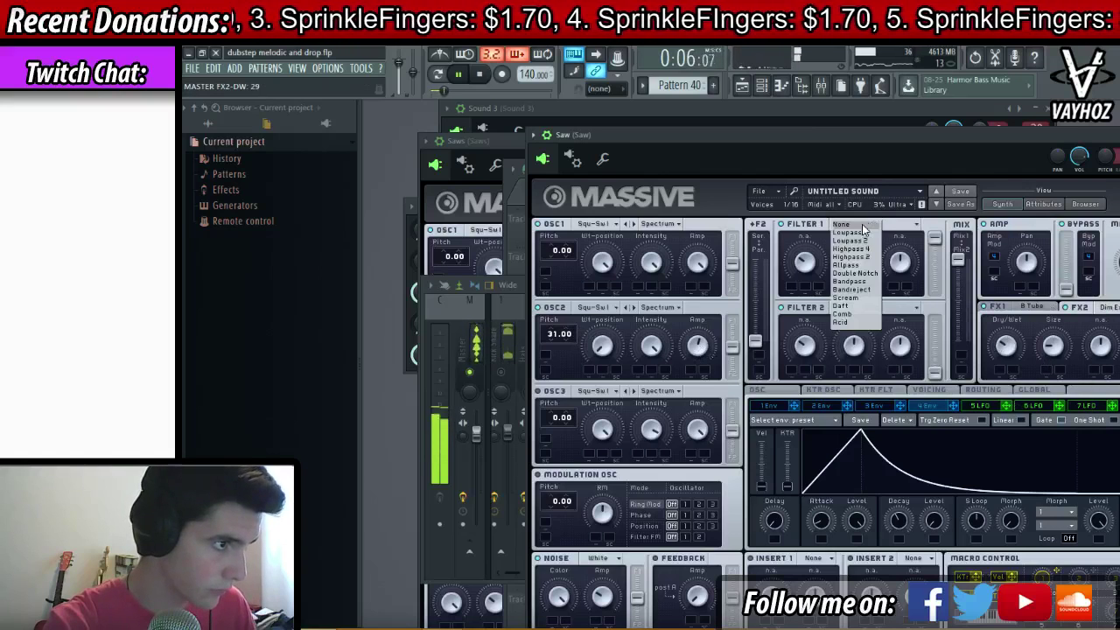
left_click(859, 228)
left_click(860, 227)
left_click(859, 244)
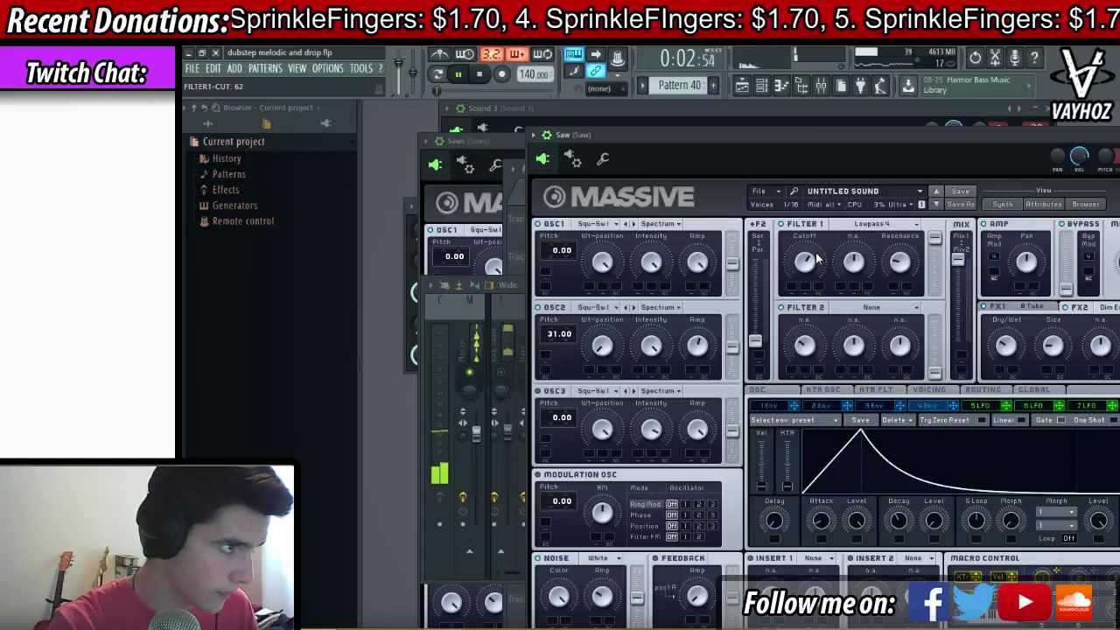
left_click(1118, 307)
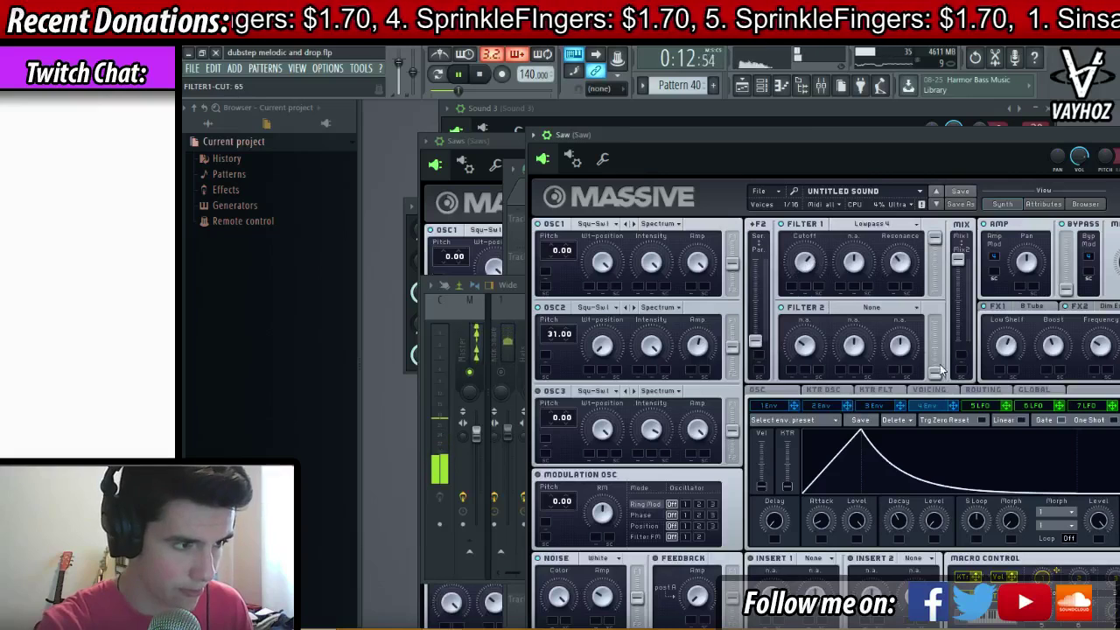
key("space")
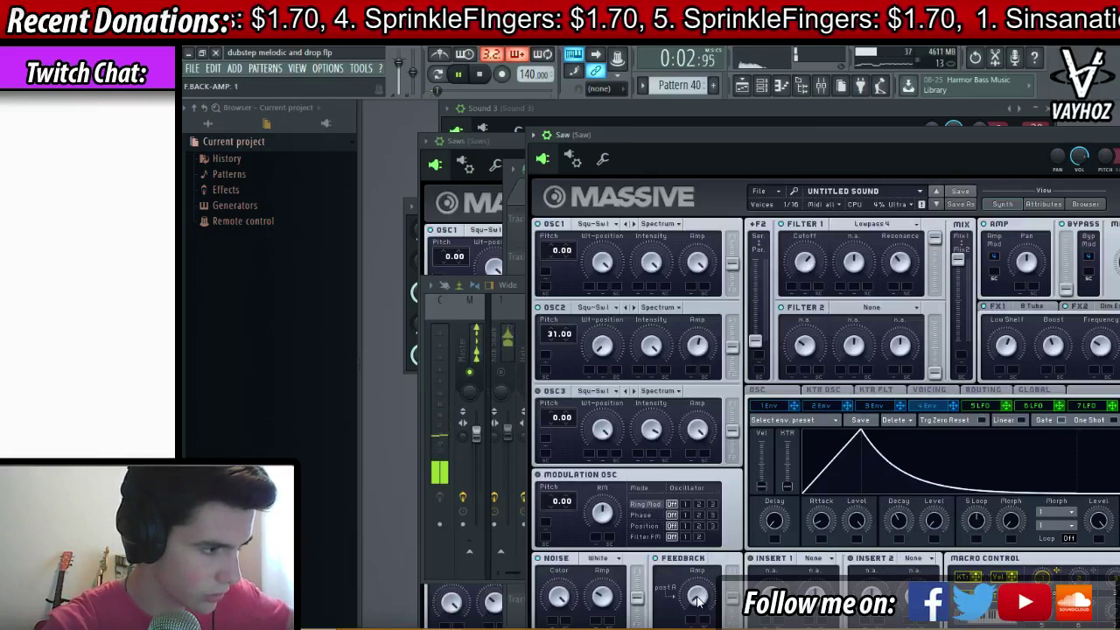
- Load the P Shaper into Insert 2 of the Saw patch and set its drive to 38
left_click(913, 558)
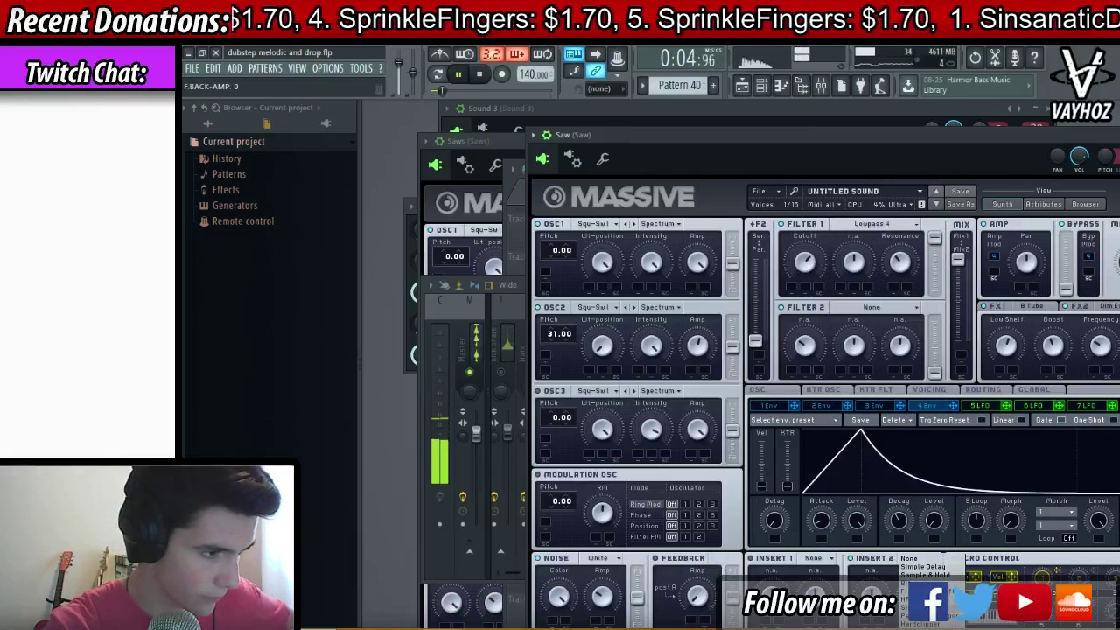
left_click(925, 571)
left_click(983, 390)
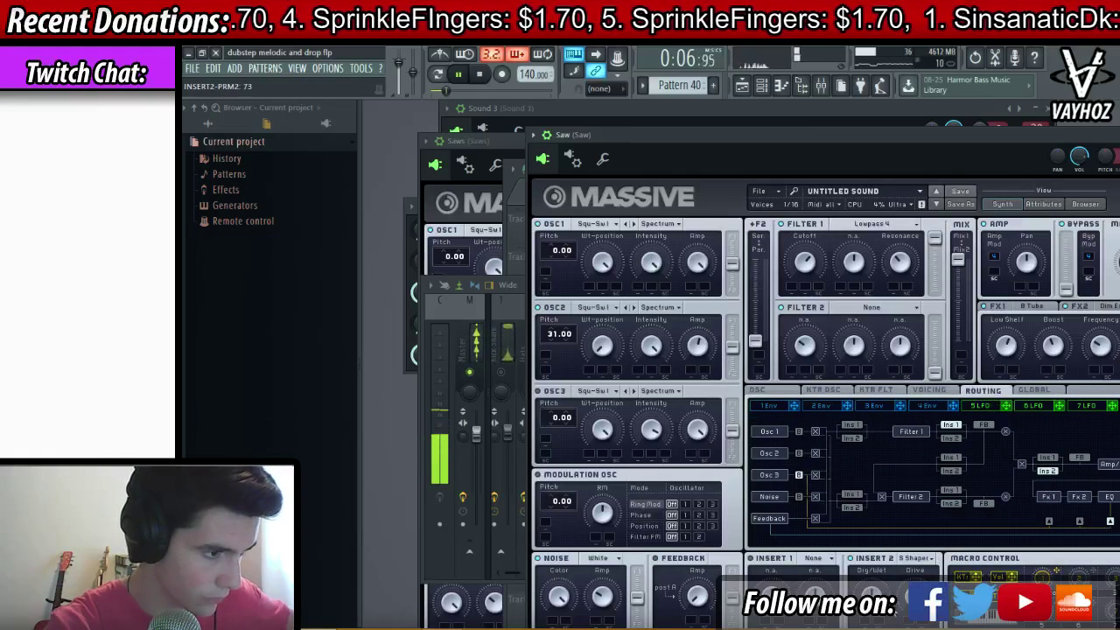
left_click(928, 561)
left_click(952, 605)
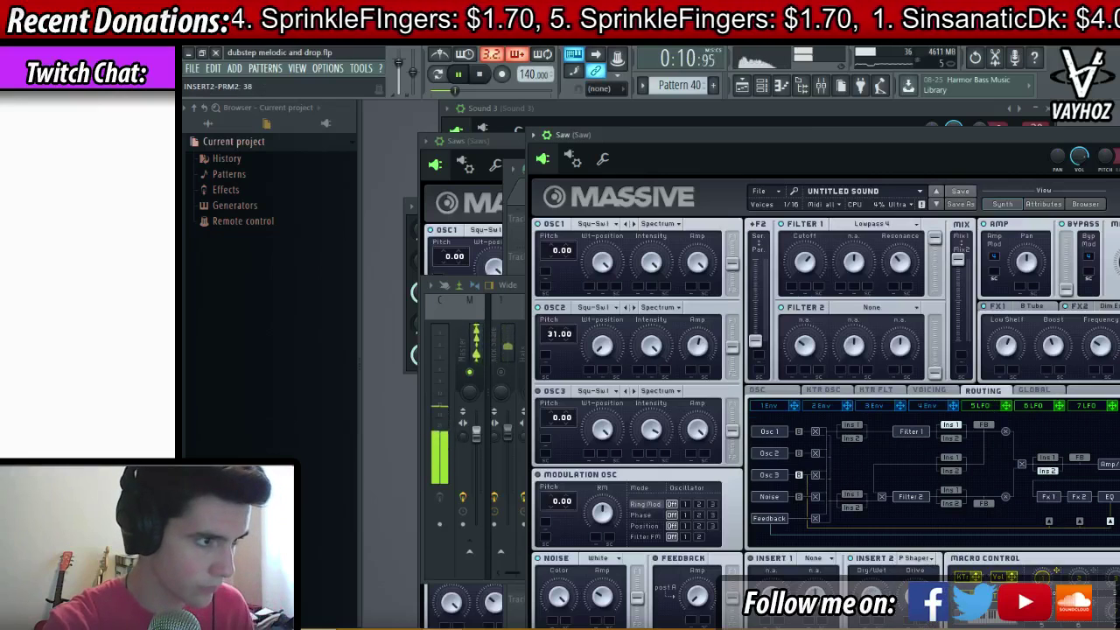
- Raise the FX2 dry/wet slightly and set the EQ's low shelf boost to 62 in the Saw patch
left_click(1078, 307)
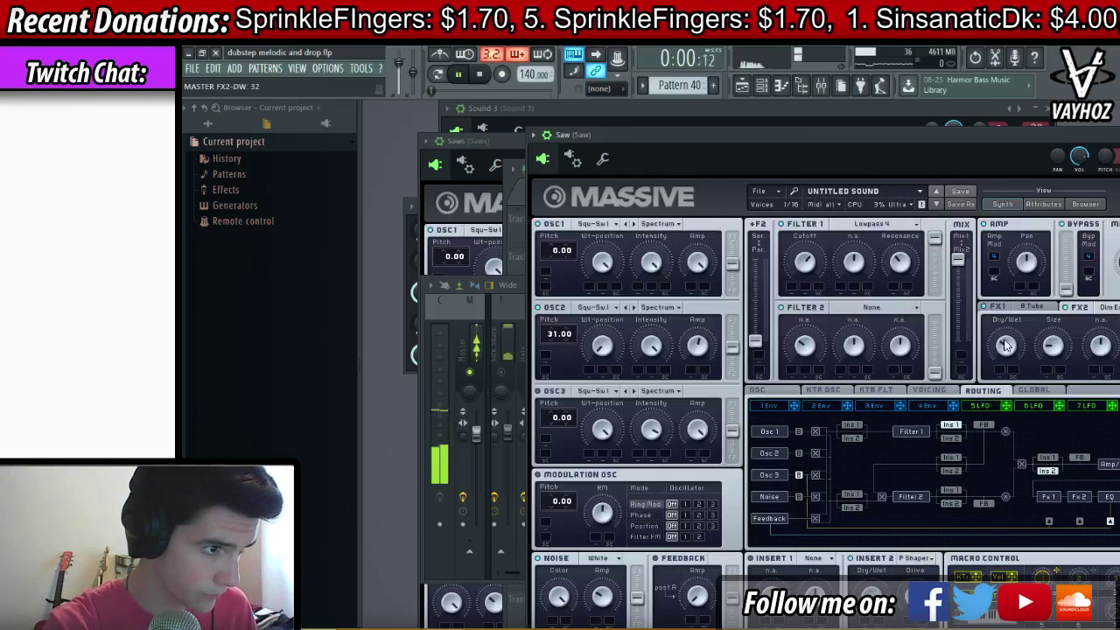
left_click_drag(1006, 344, 1009, 337)
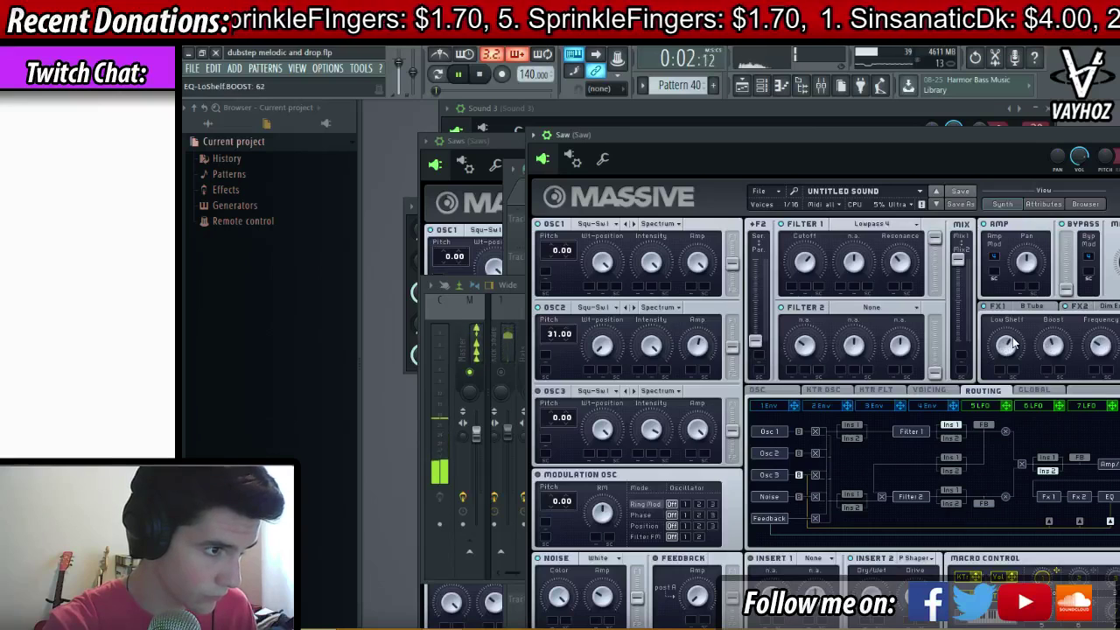
- Shift the high-pass band of the Saw track's Fruity parametric EQ 2 to about 105 Hz
key("F9")
left_click(1092, 324)
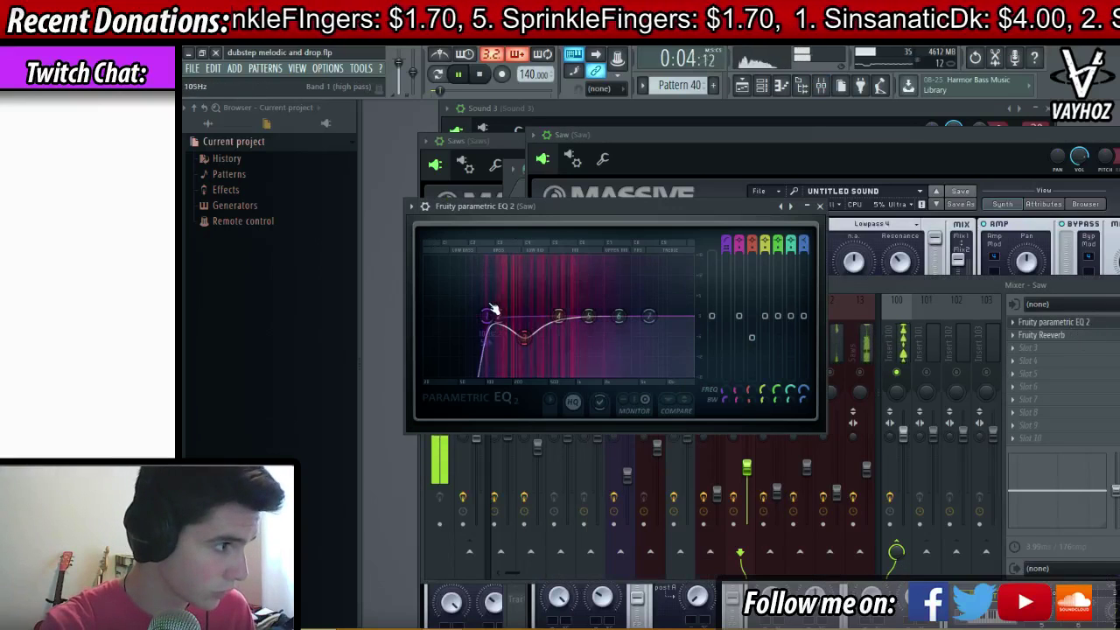
left_click_drag(473, 315, 483, 315)
key("Escape")
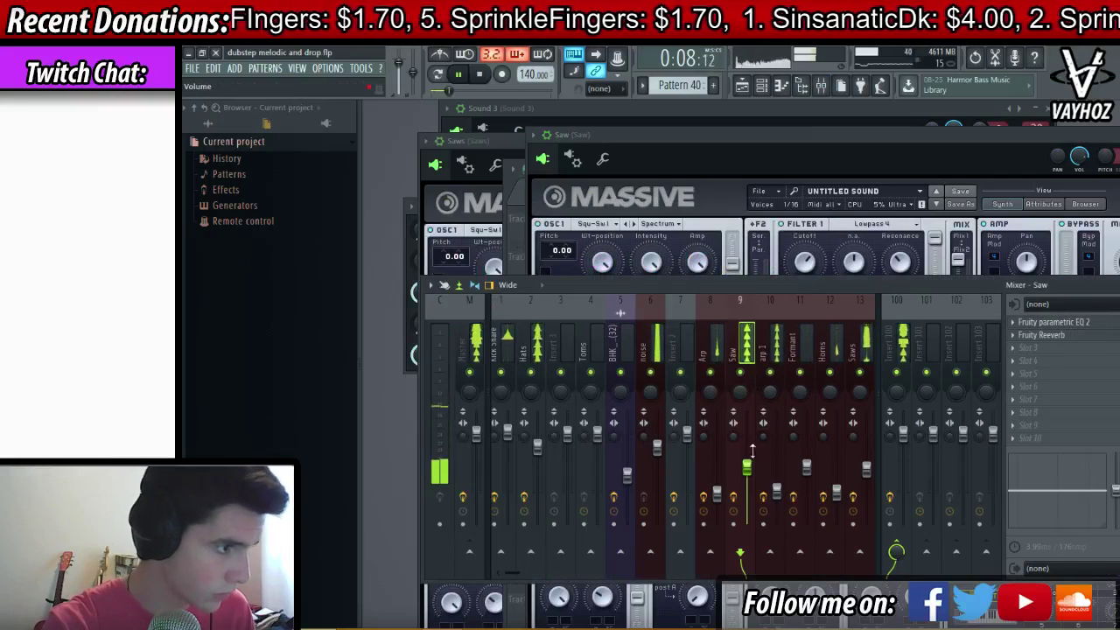
- Raise the Saw and Saws mixer track volumes slightly
left_click_drag(747, 467, 747, 464)
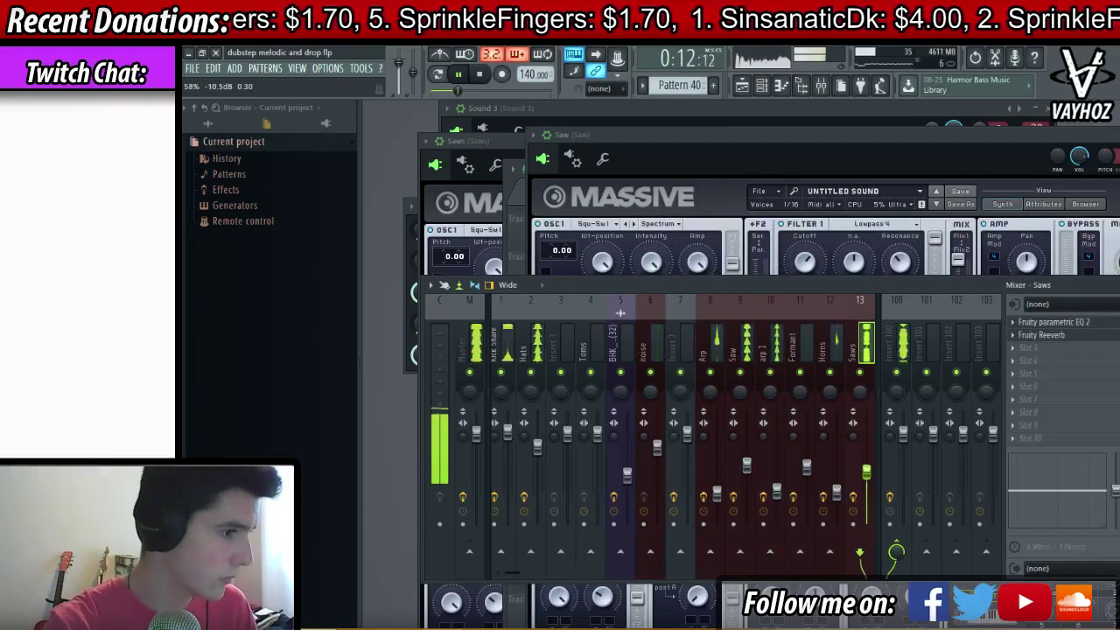
left_click_drag(866, 470, 867, 470)
- Delete the short clips at bars 1 and 5 on Tracks 6 and 8 of the playlist and play the opening bars
key("F6")
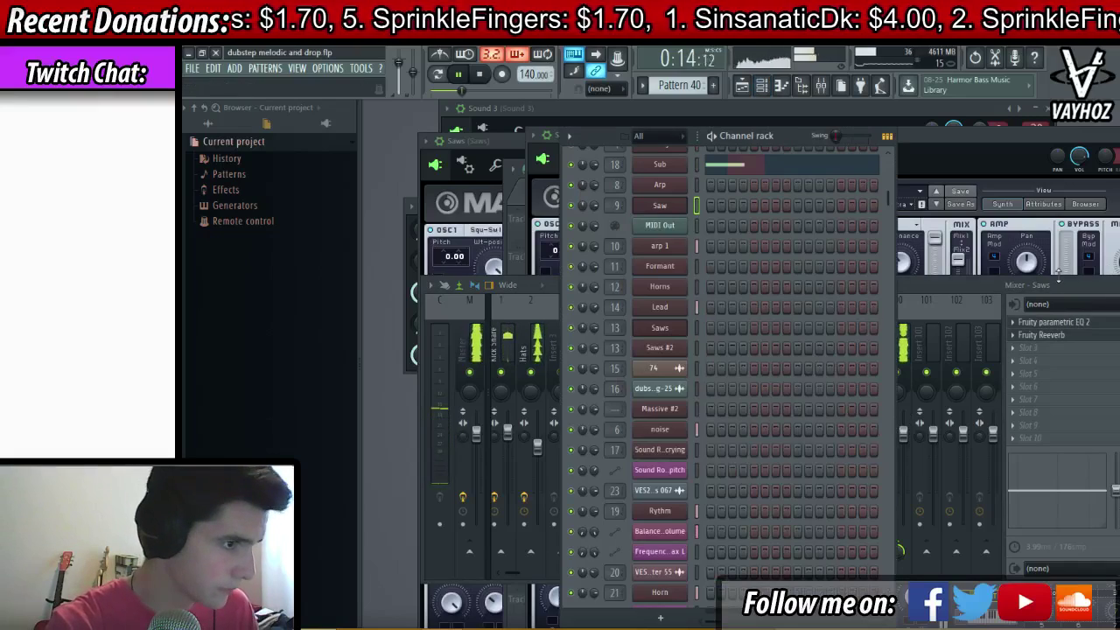
key("F5")
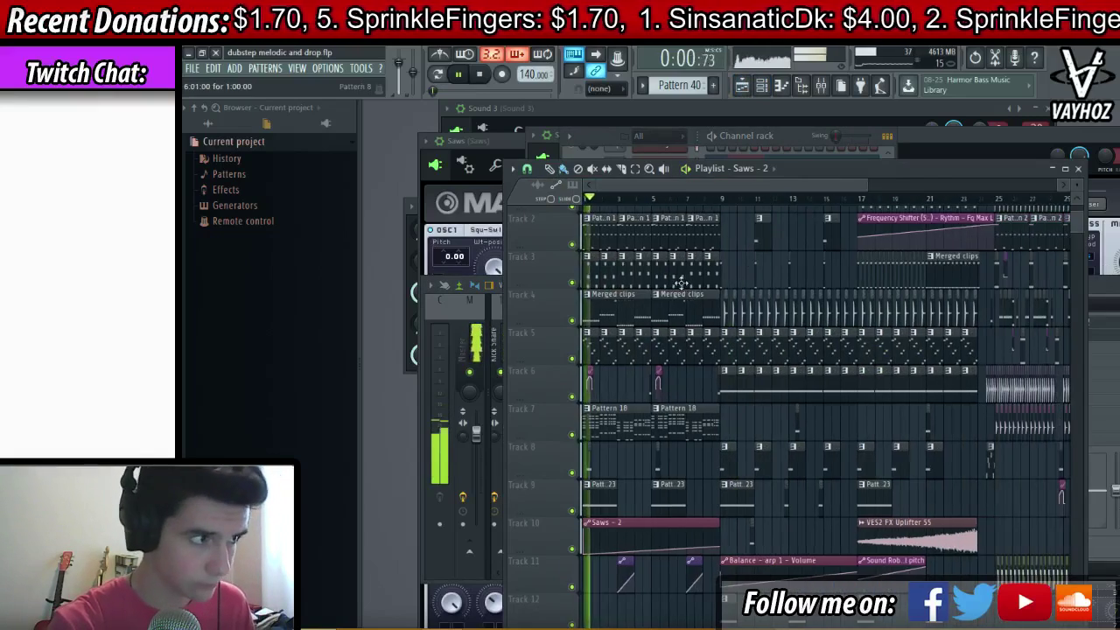
scroll(732, 184, "up", 3)
key("space")
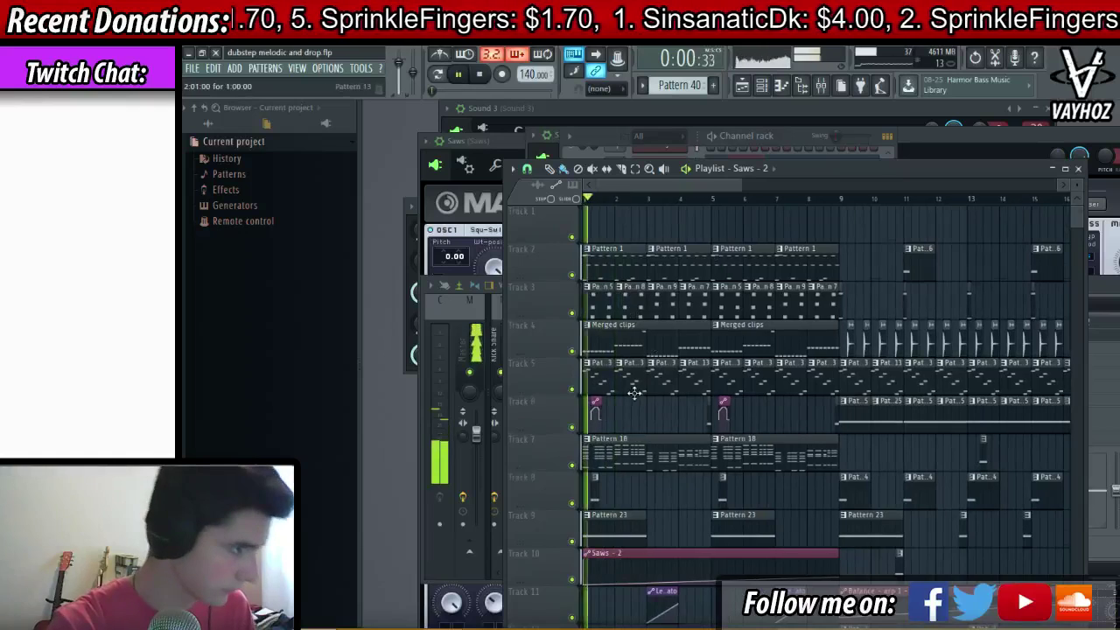
scroll(612, 403, "down", 2)
key("space")
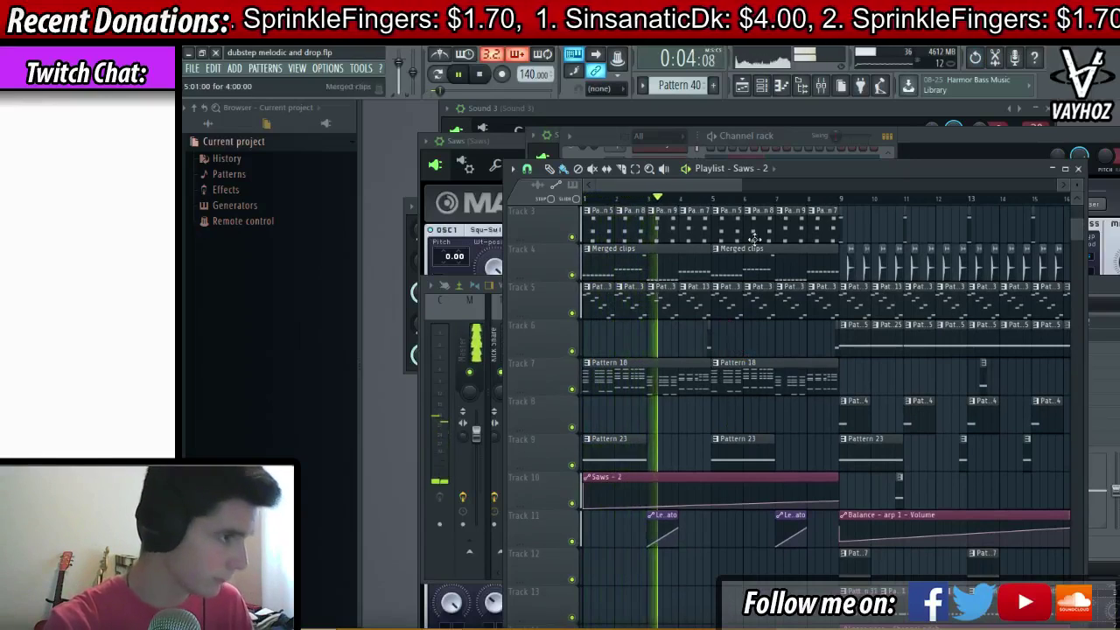
scroll(774, 186, "up", 2)
scroll(774, 186, "left", 2)
scroll(925, 399, "up", 2)
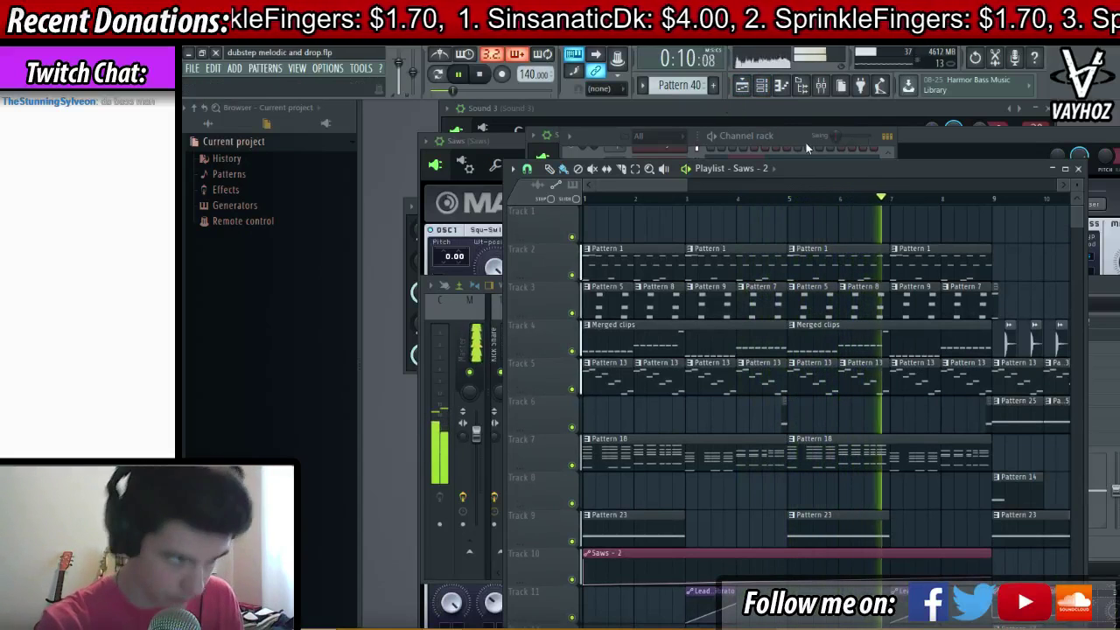
- Switch to the empty Pattern 47, stop playback and select the Lead channel
left_click(716, 86)
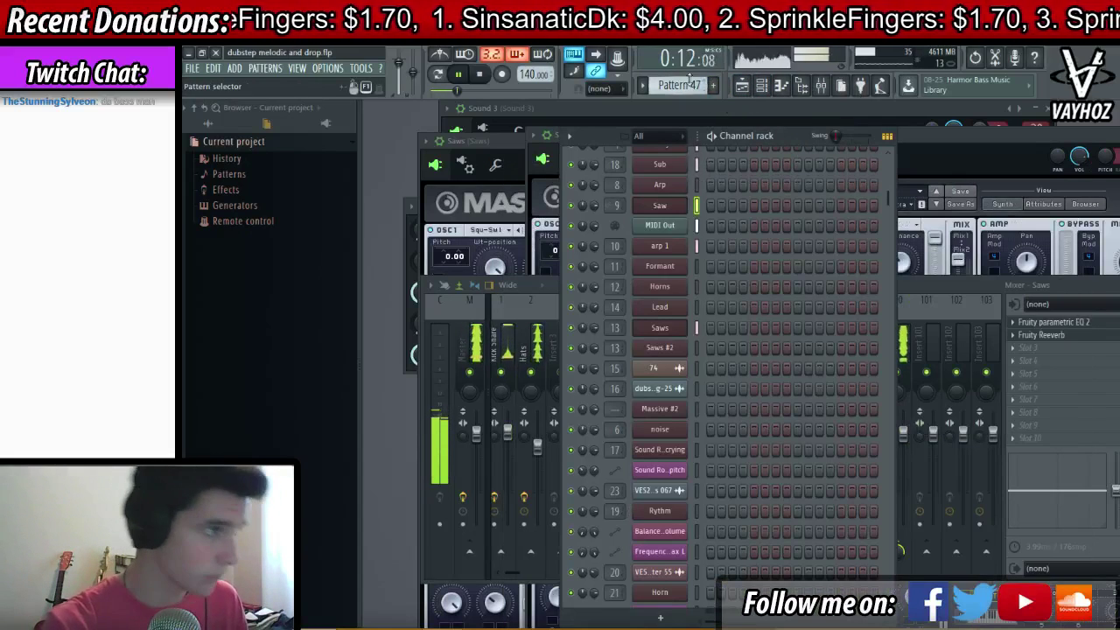
scroll(789, 446, "up", 2)
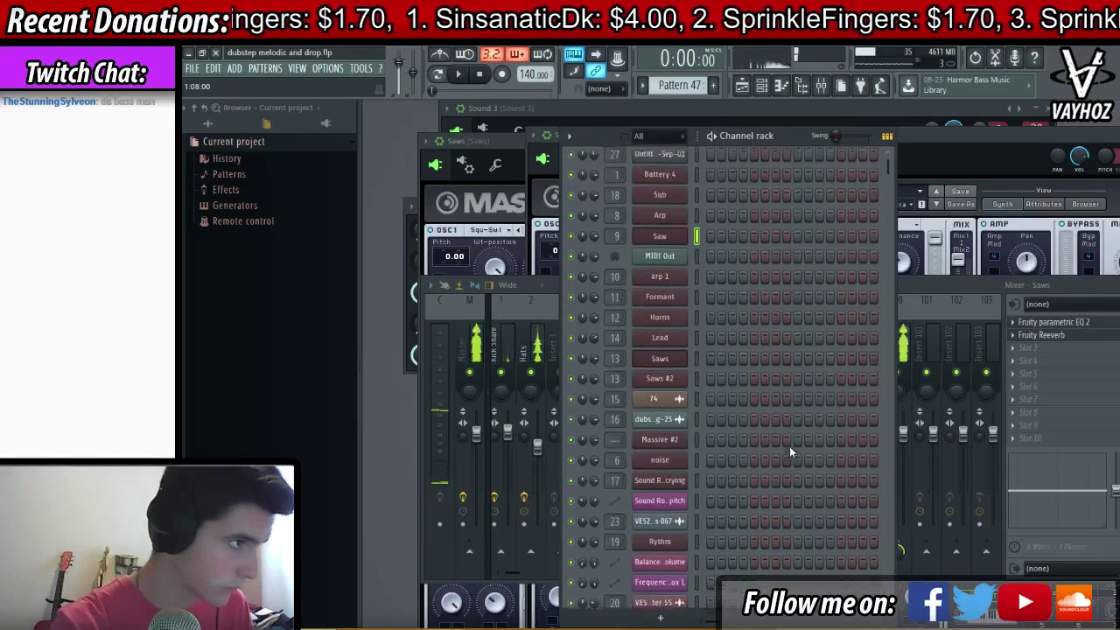
key("space")
left_click(696, 350)
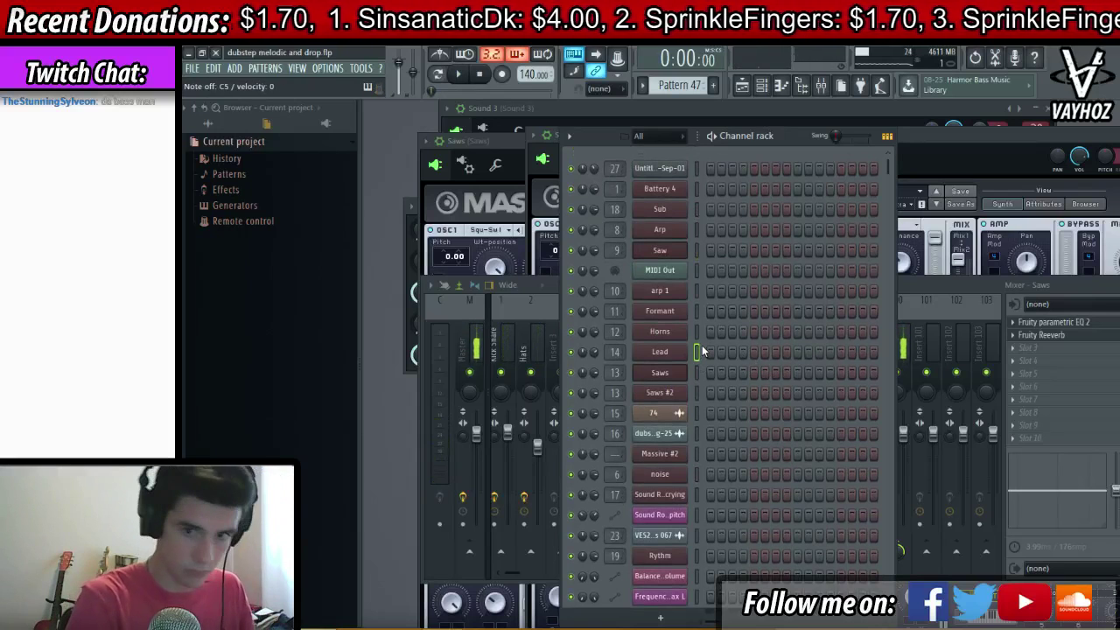
- Play the song from the start while trying out Lead notes over it, and stop playback
key("space")
key("space")
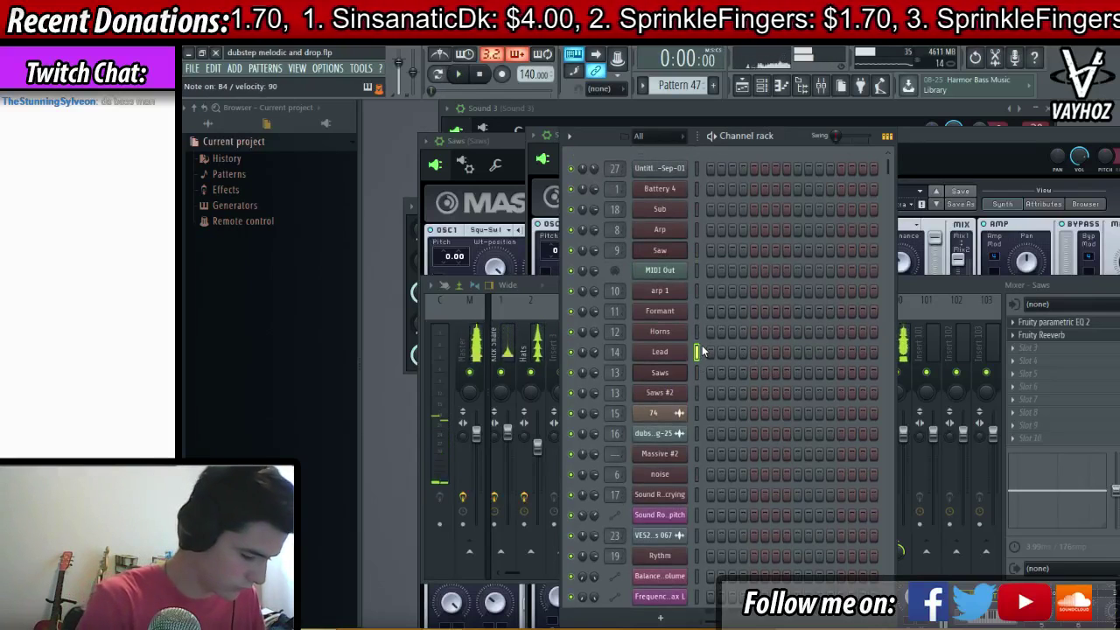
key("space")
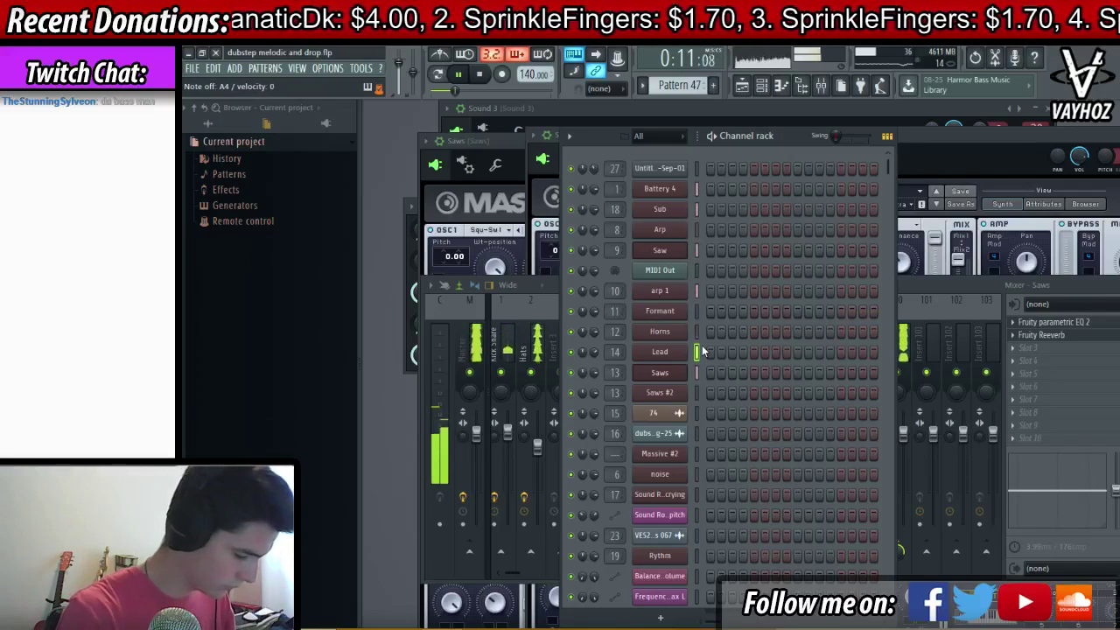
key("space")
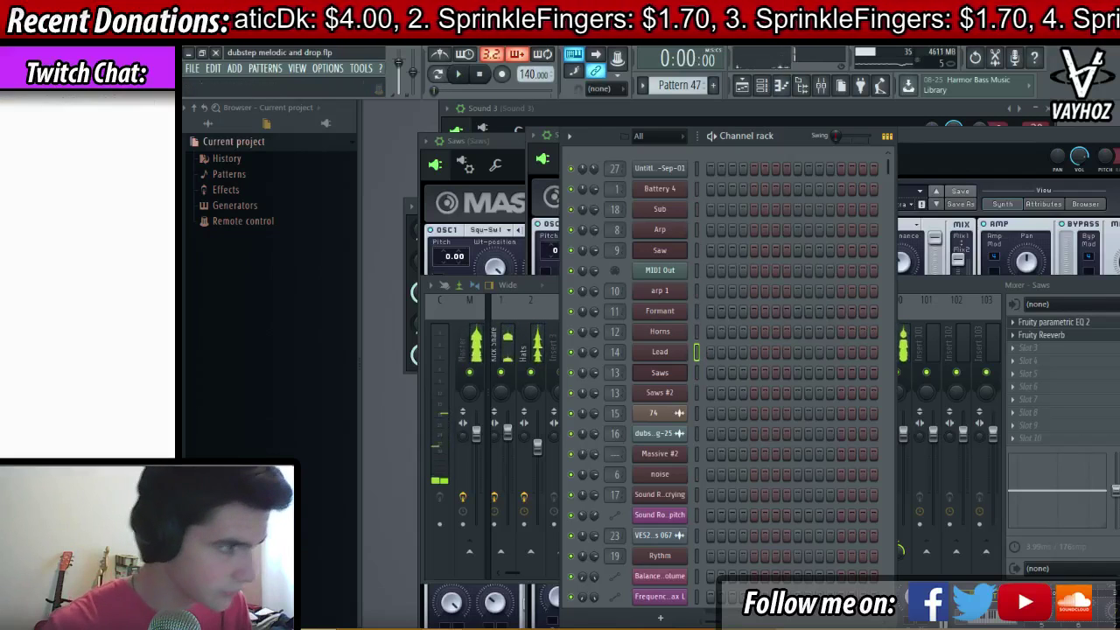
- Select the Lead track in the mixer and raise its volume fader
key("F9")
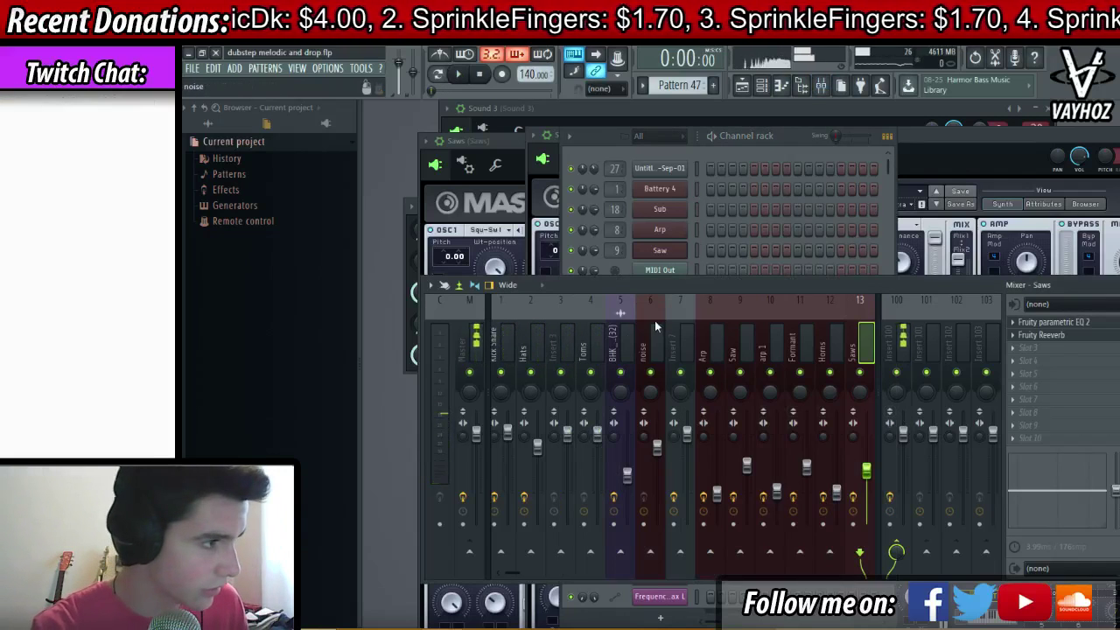
left_click(503, 348)
scroll(735, 372, "down", 10)
left_click(741, 373)
left_click(562, 354)
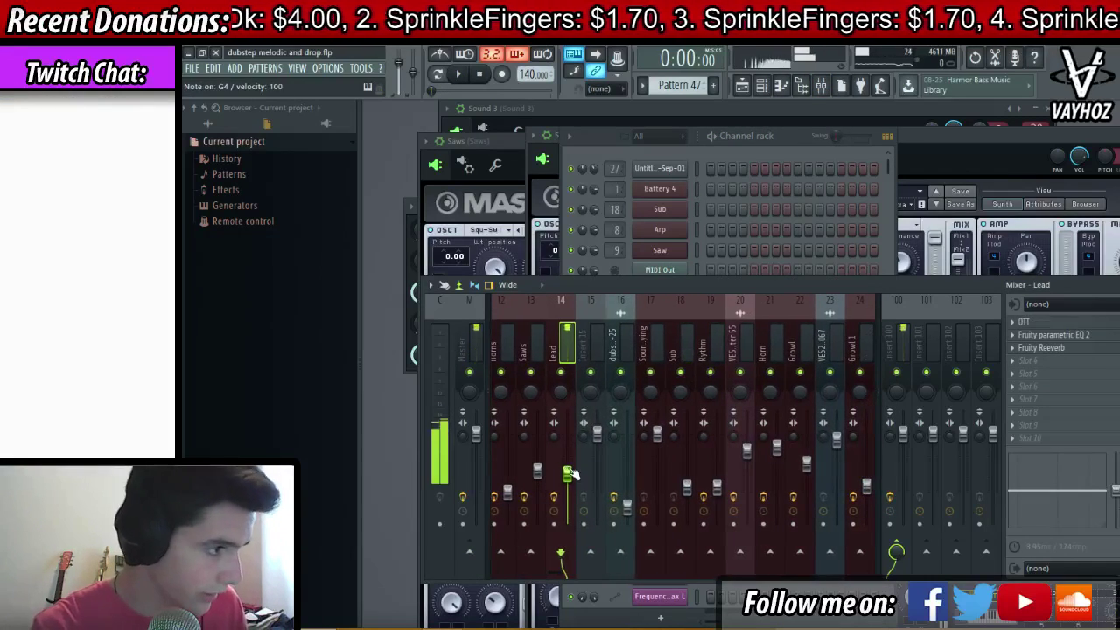
- Rehearse a Lead melody at the raised volume over the opening bars and stop playback
key("b")
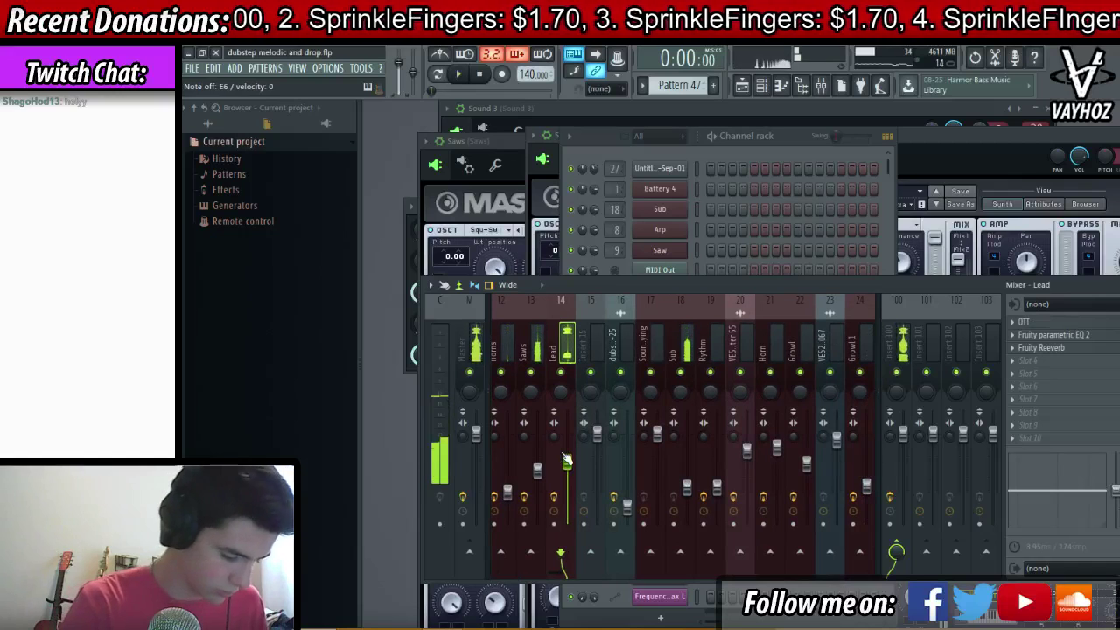
key("space")
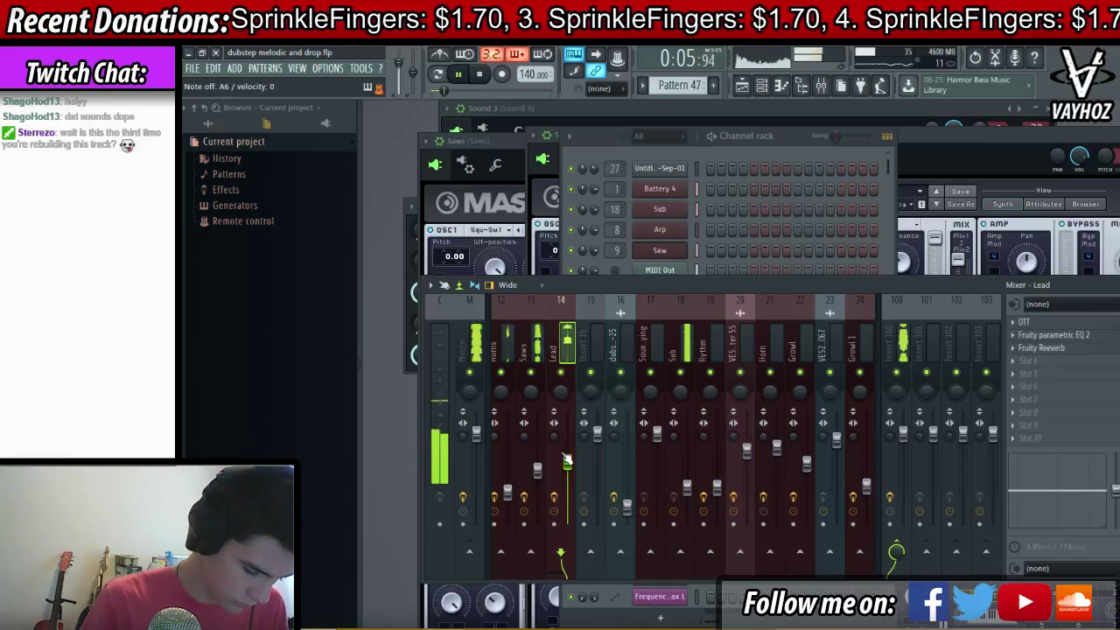
key("space")
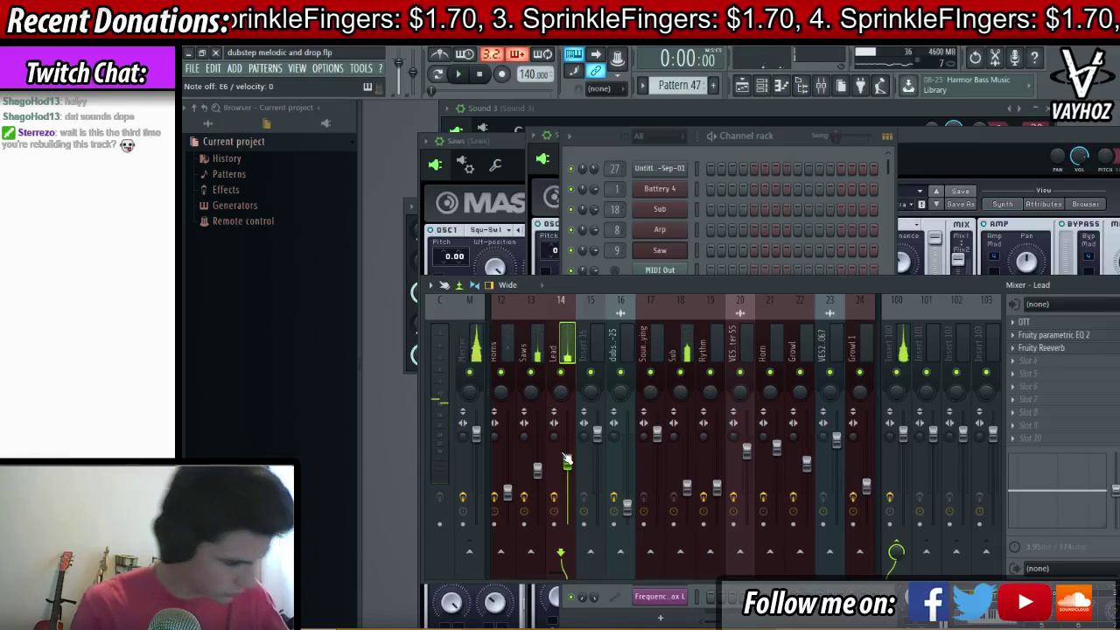
- Rehearse the Lead melody once more over the song's opening, and open the Lead's Massive patch at its FX2 Reverb settings
key("space")
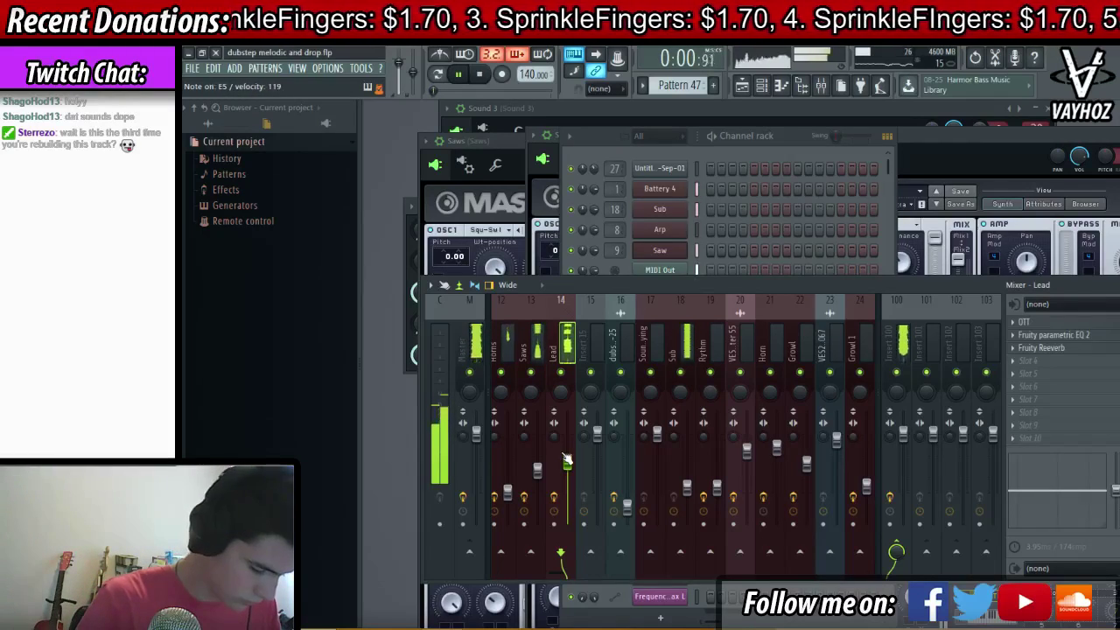
key("space")
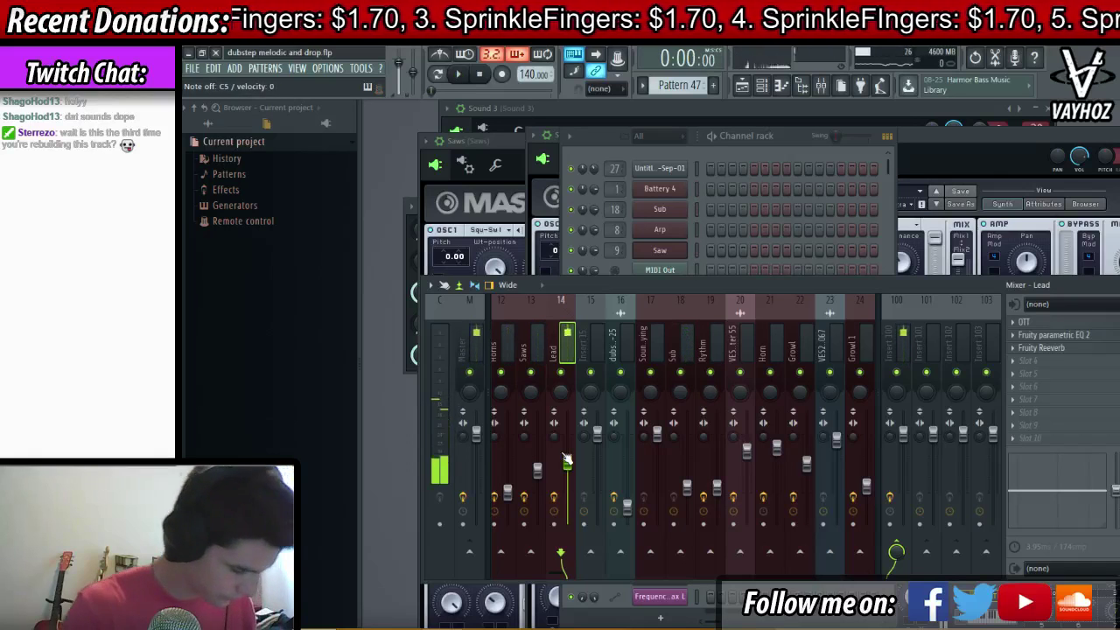
left_click(802, 147)
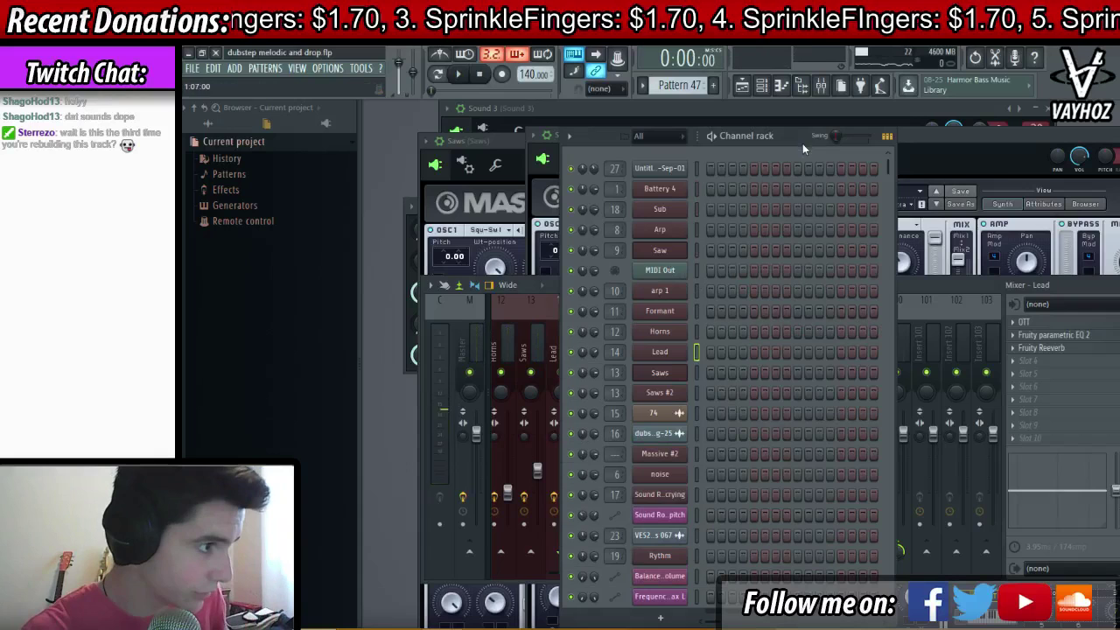
left_click(674, 355)
left_click(719, 351)
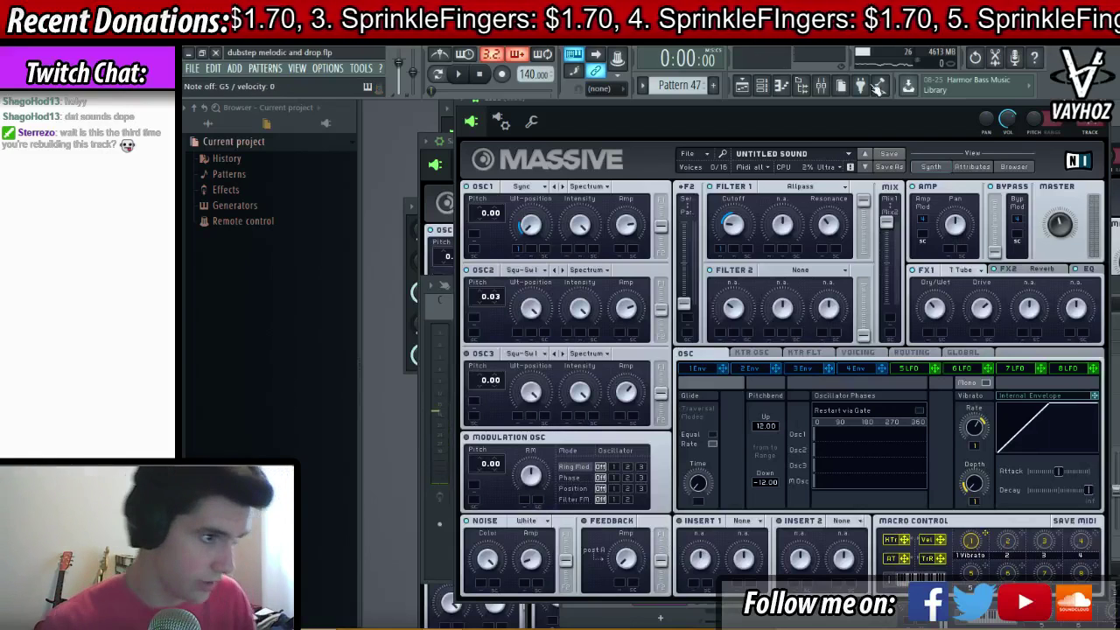
left_click(1015, 269)
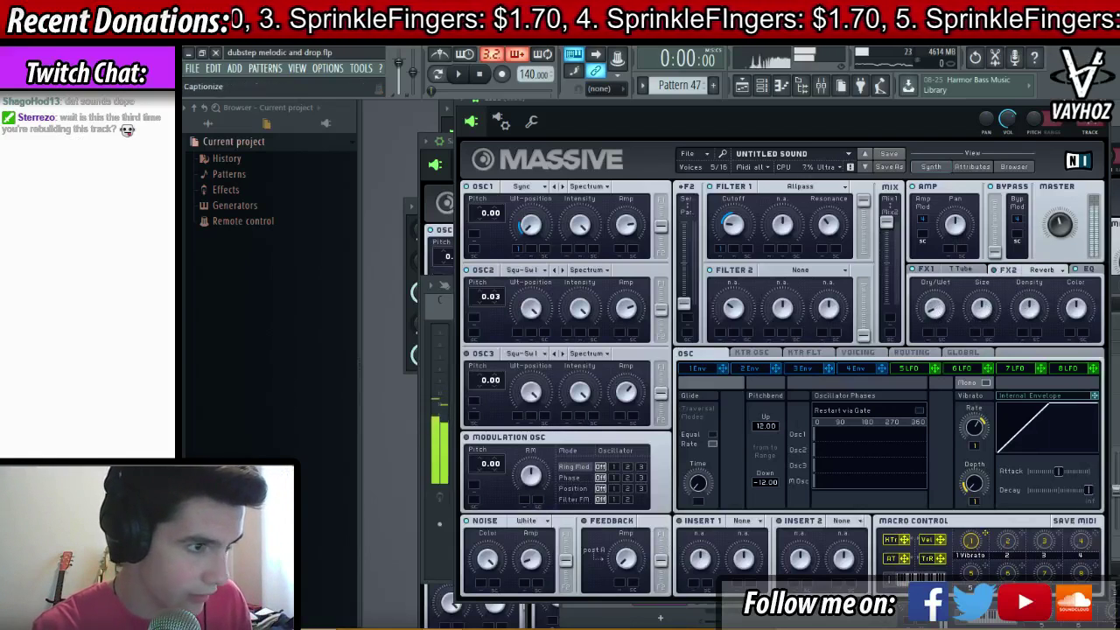
- Move the Lead track's Fruity Reeverb to the first effect slot, and set decay to 1.9 sec, reverb to 3% and low cut to 464 Hz
key("F9")
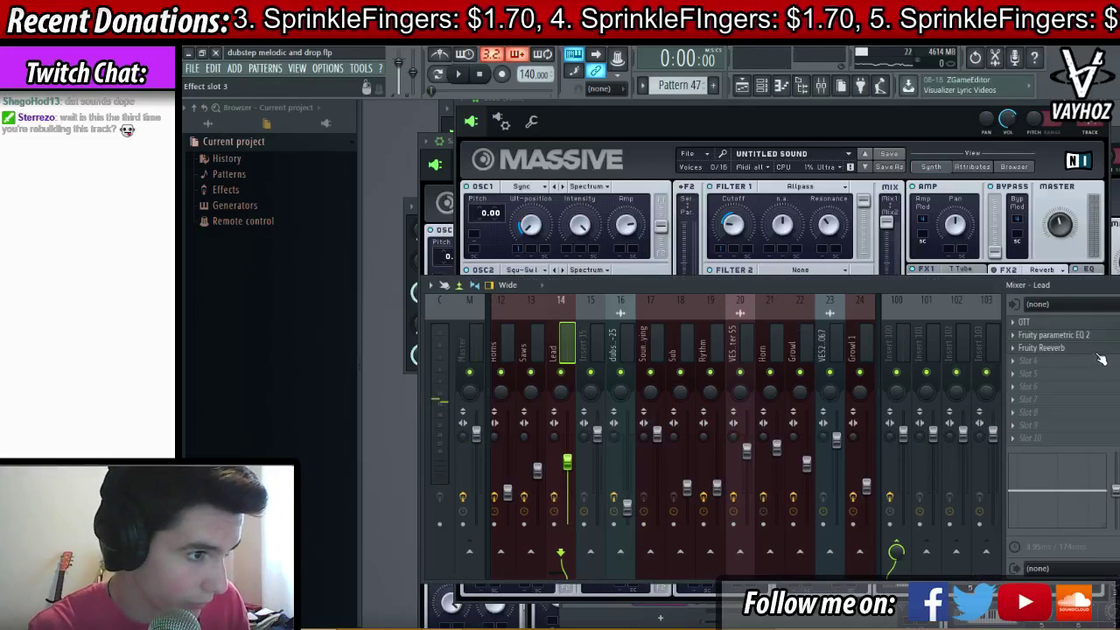
left_click(1069, 323)
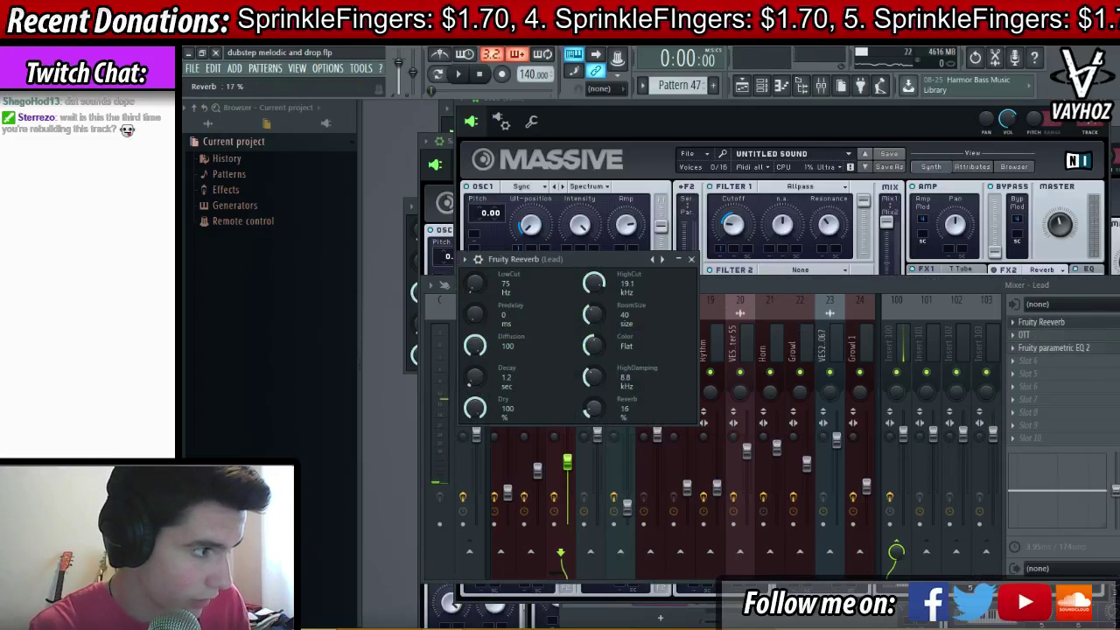
left_click_drag(475, 378, 475, 370)
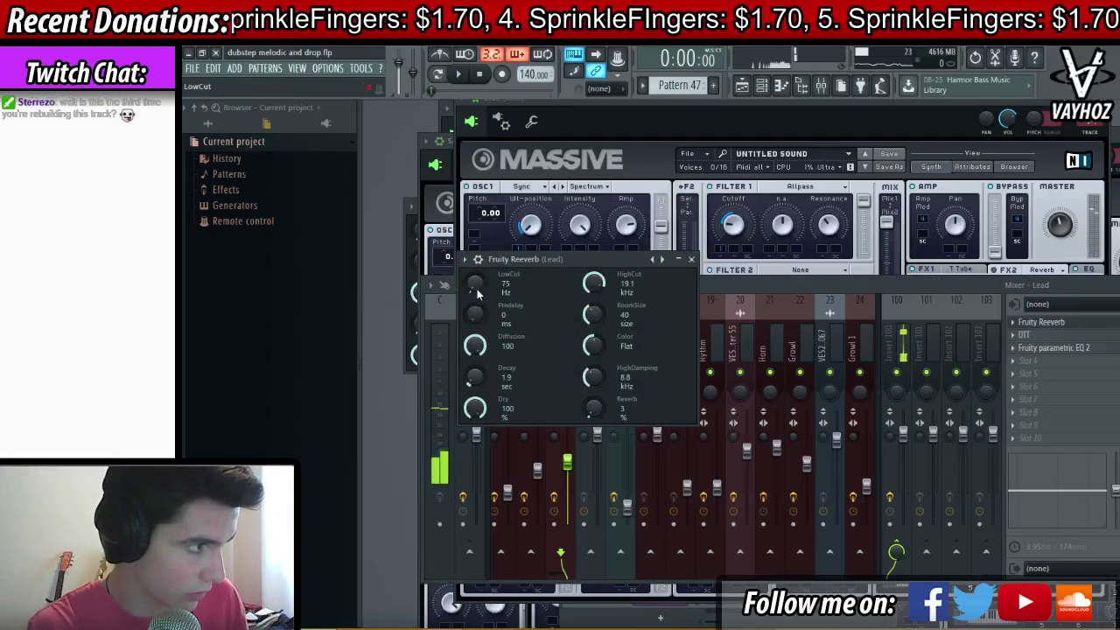
left_click_drag(477, 289, 477, 263)
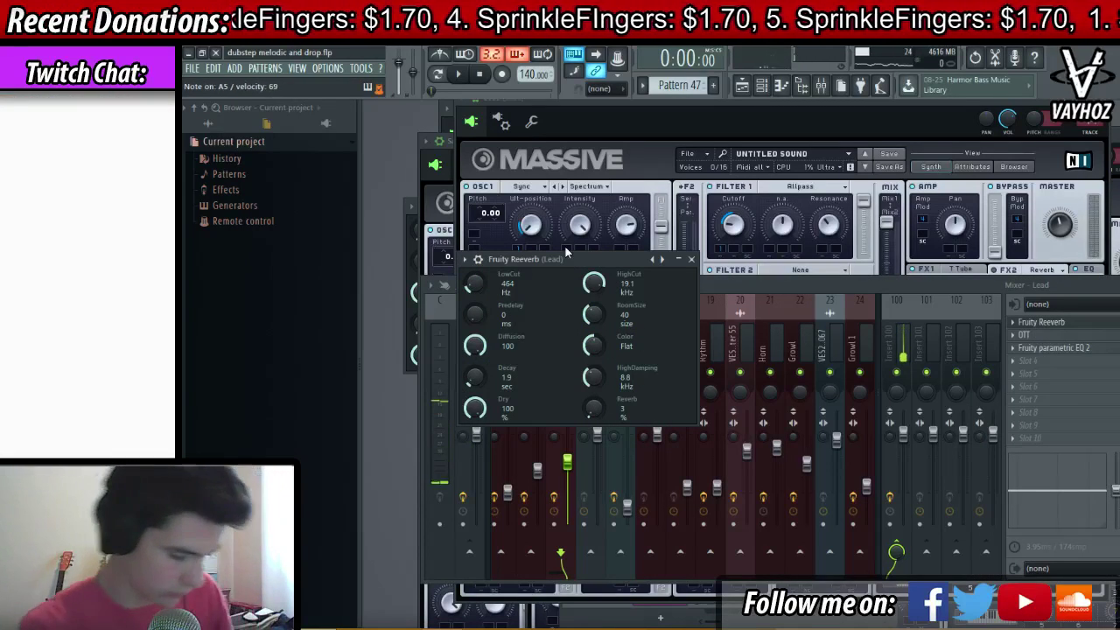
- Show Envelope 1 of the Lead's Massive patch, try the sound over the song's opening and stop playback
left_click(875, 128)
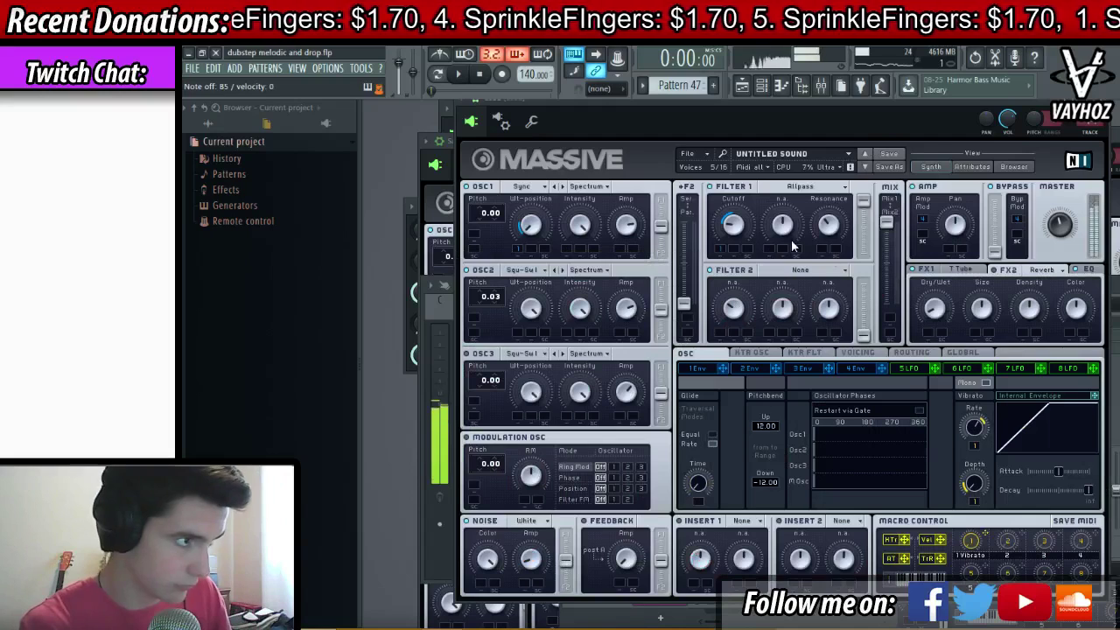
left_click(700, 368)
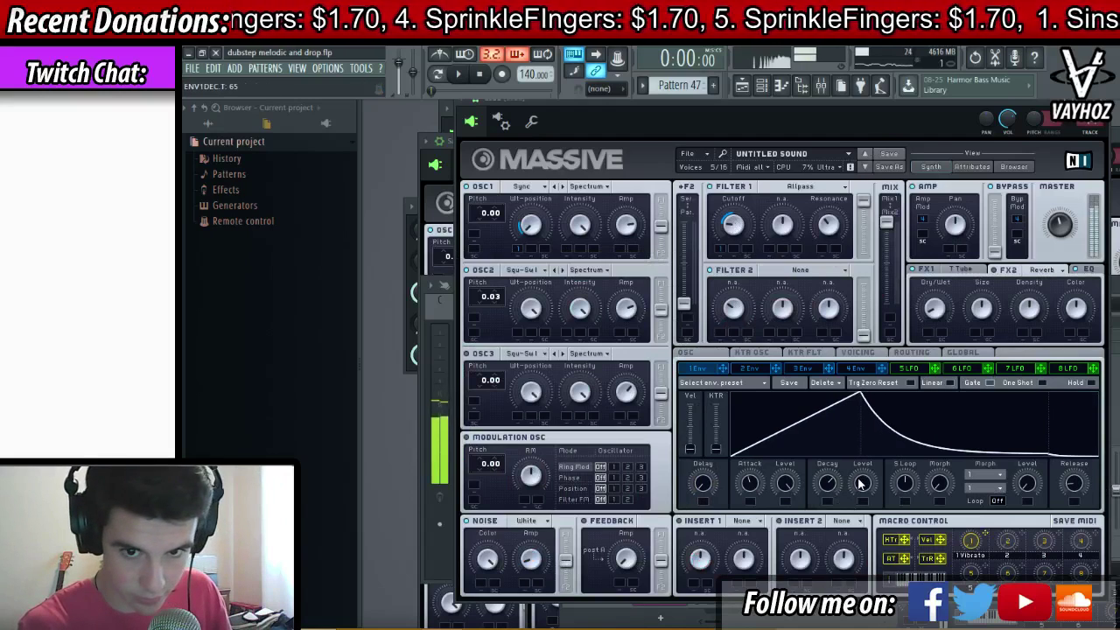
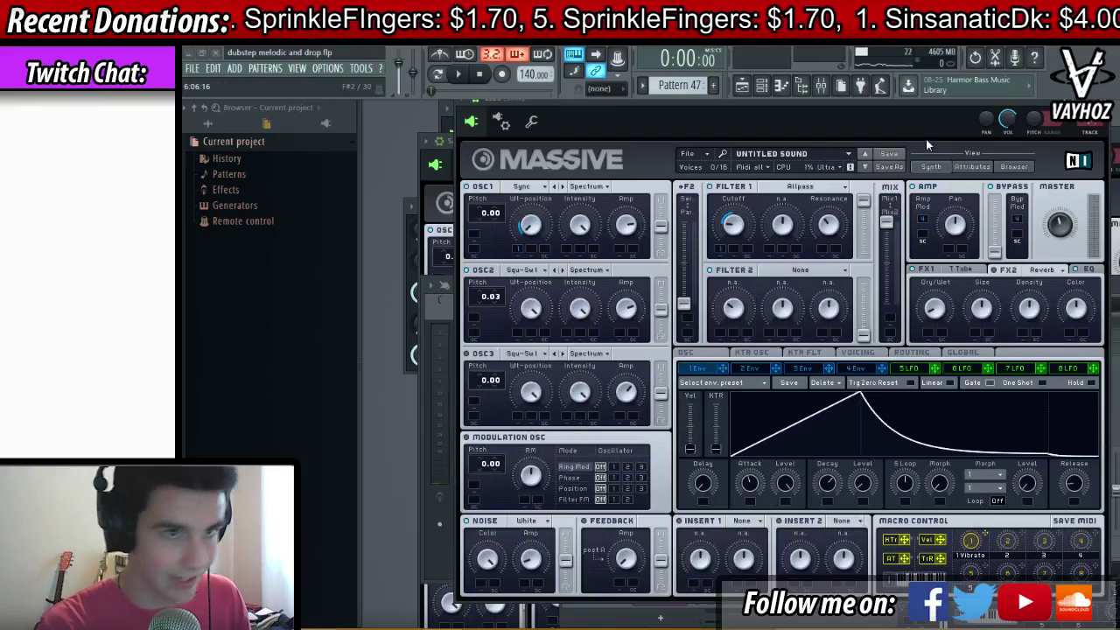
left_click_drag(898, 137, 893, 148)
key("space")
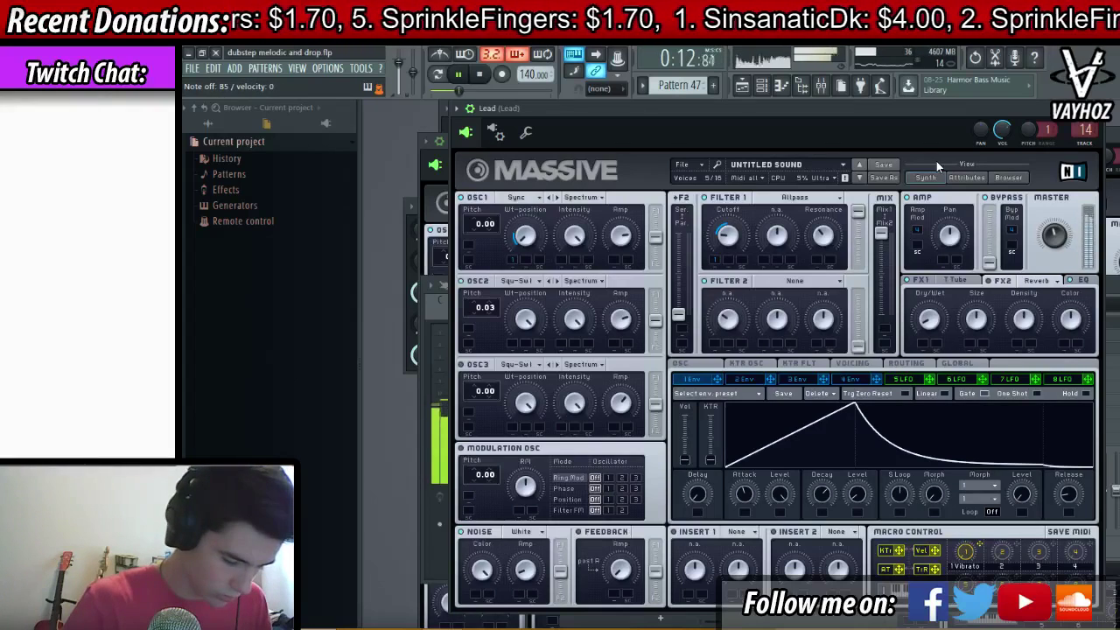
key("space")
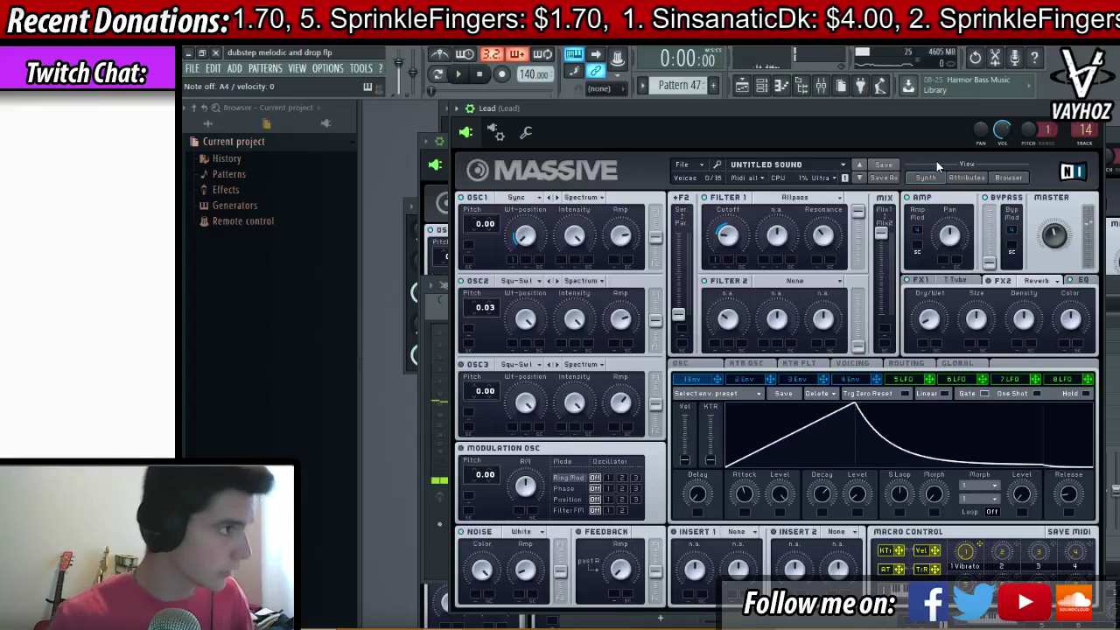
- Check the FL Studio ASIO buffer size in the audio settings and close the settings
left_click(330, 68)
left_click(368, 84)
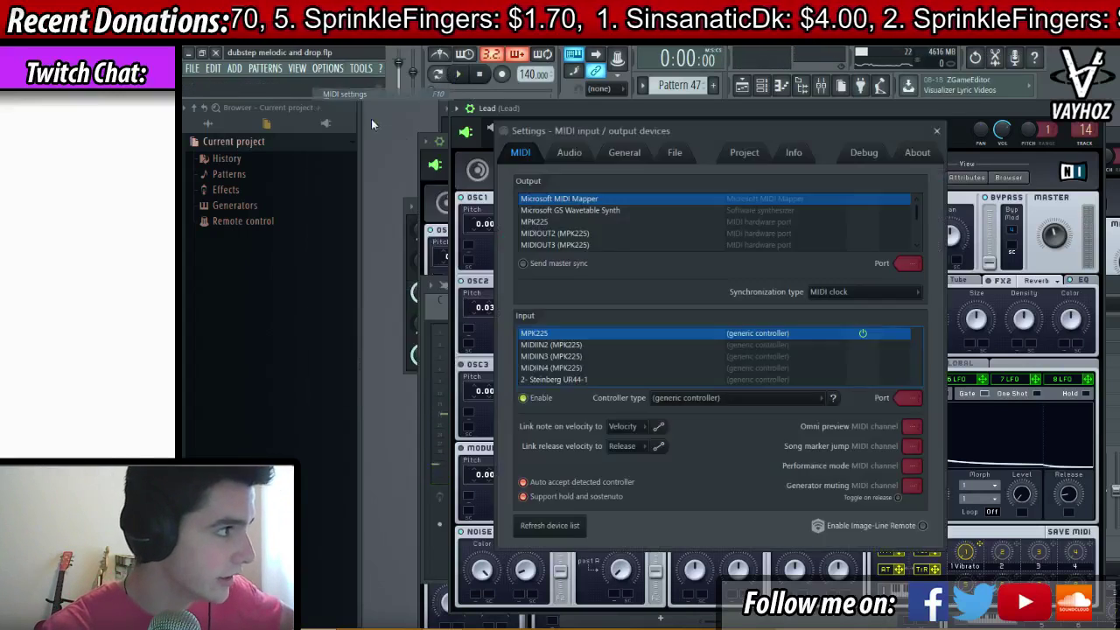
left_click(569, 152)
left_click(580, 265)
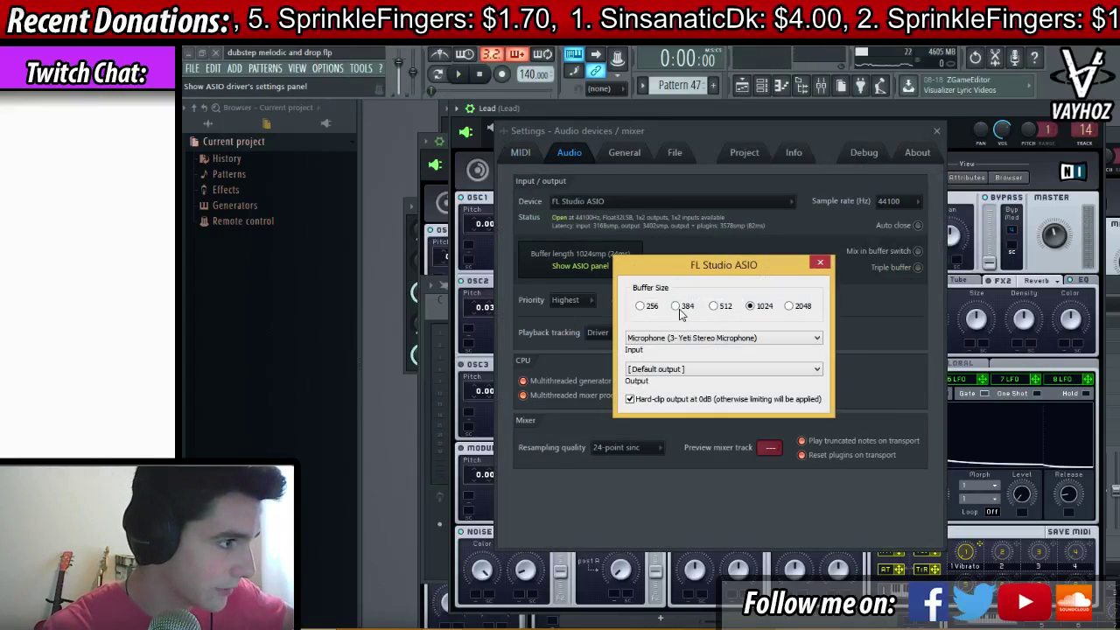
left_click(817, 264)
left_click(936, 130)
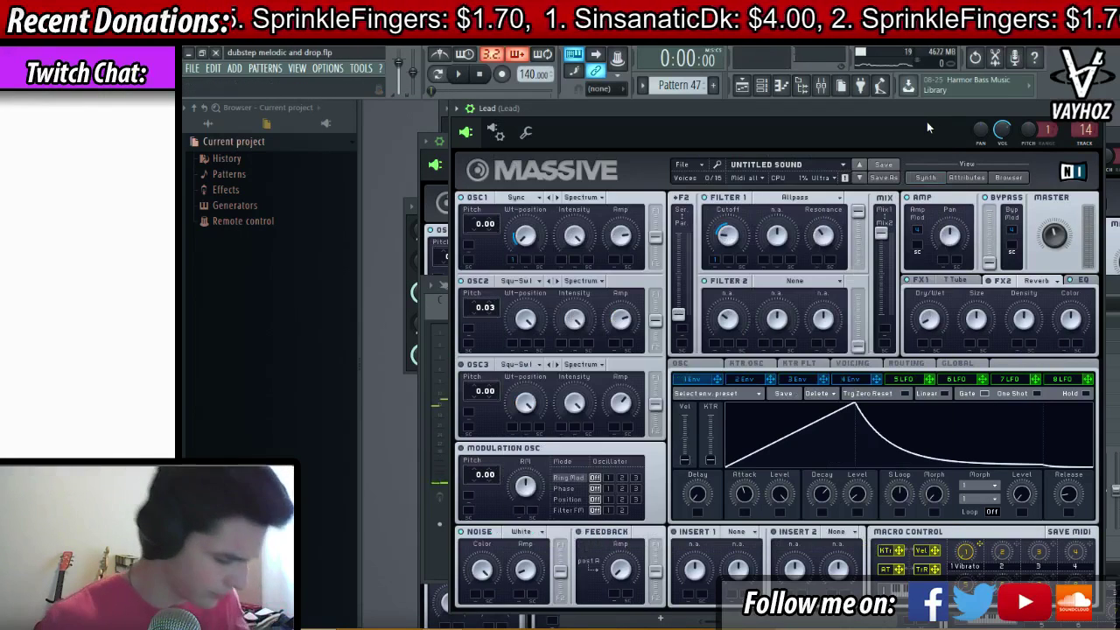
- Rehearse Lead melody ideas against the opening bars, restarting playback from the beginning between attempts
key("space")
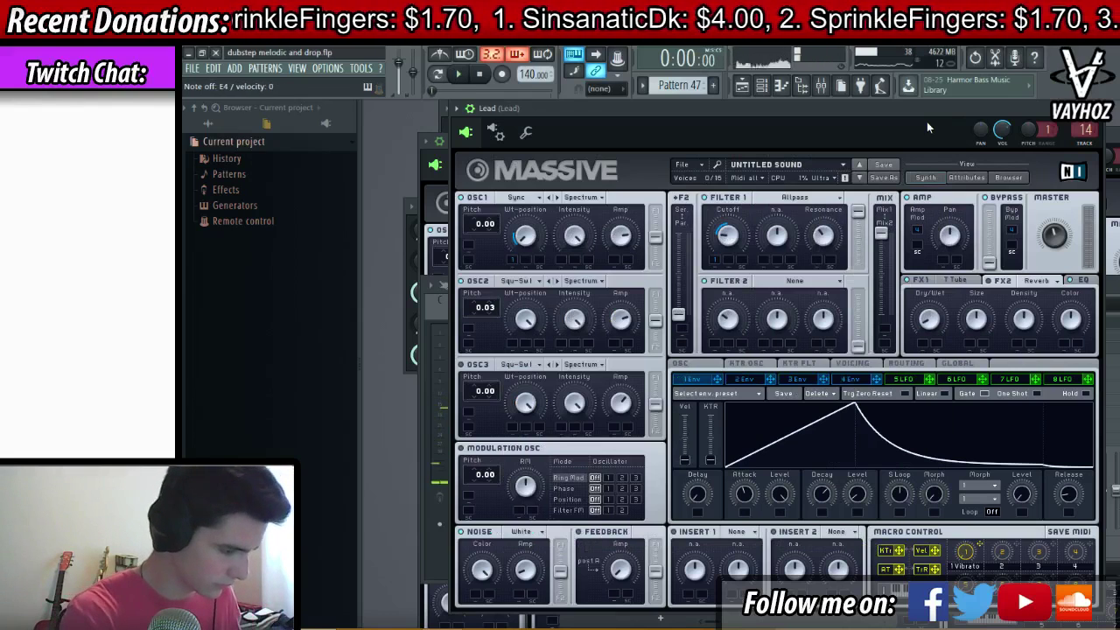
key("space")
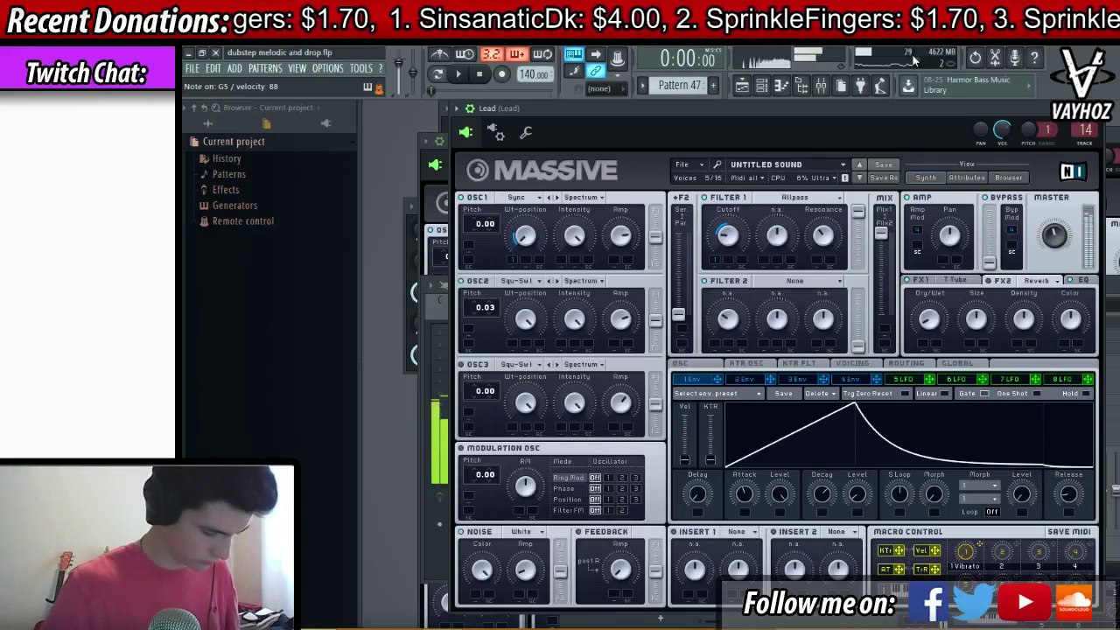
key("space")
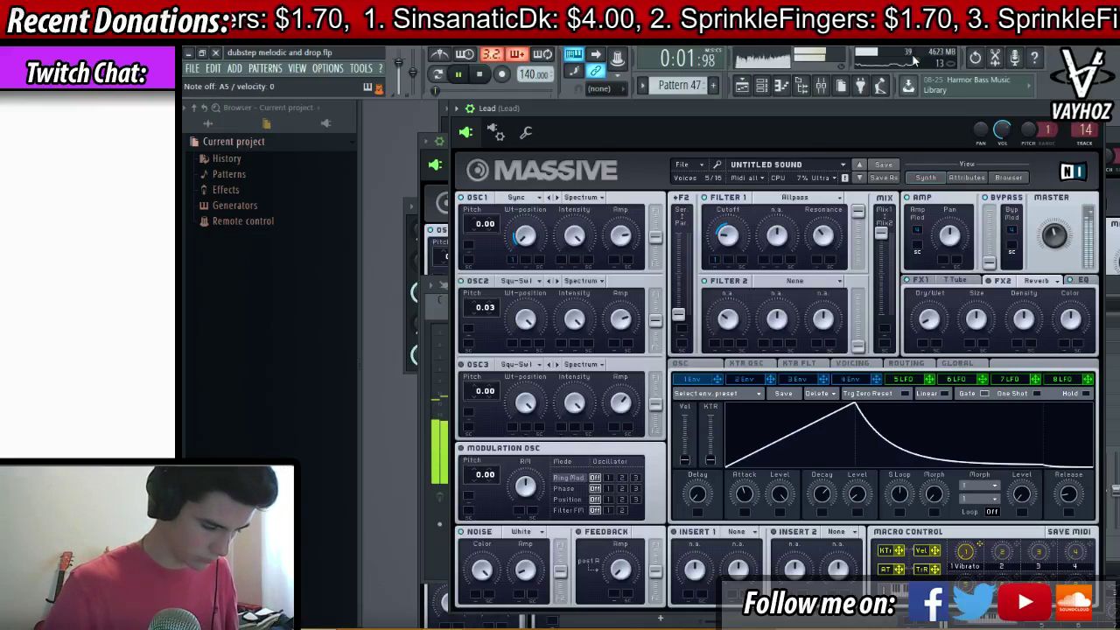
key("space")
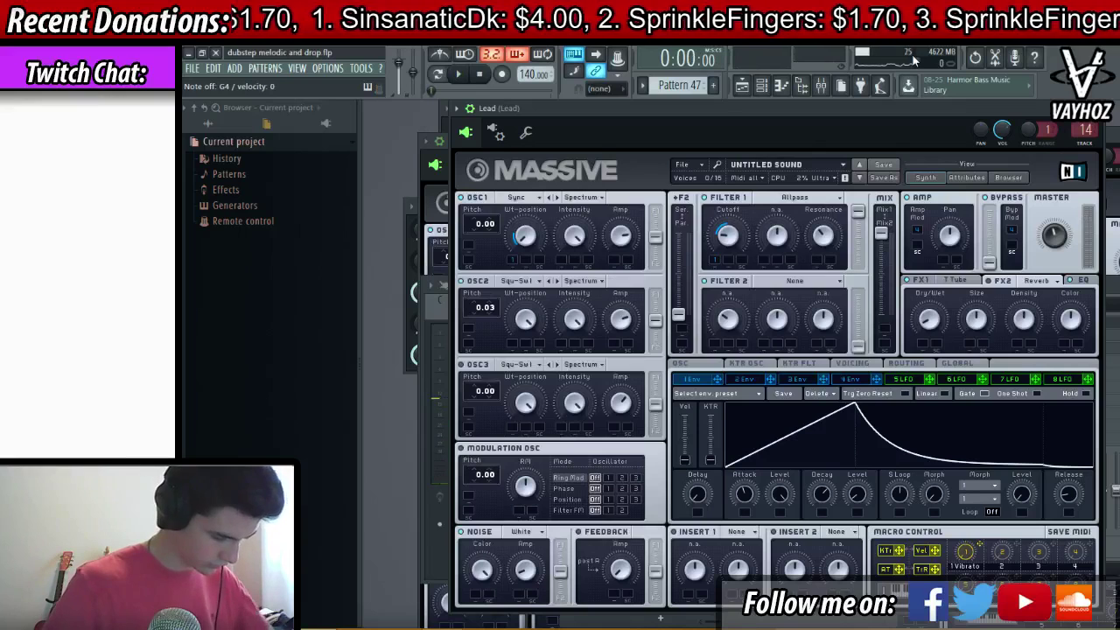
key("space")
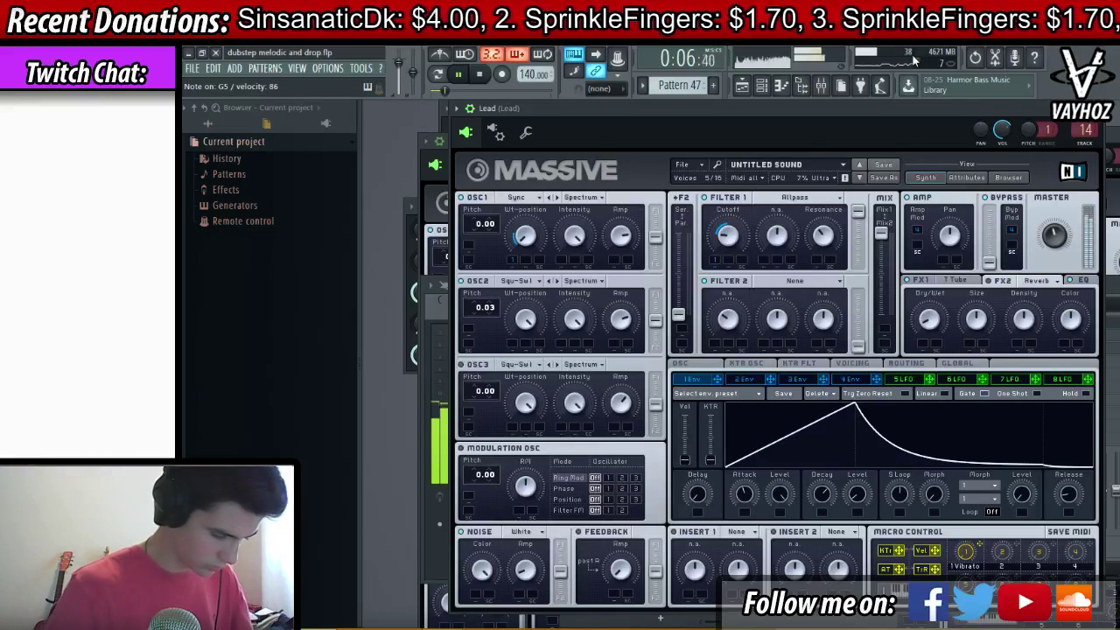
- Stop playback, clear away the plugin and mixer windows, and open the Lead channel's piano roll in a maximized window
key("Escape")
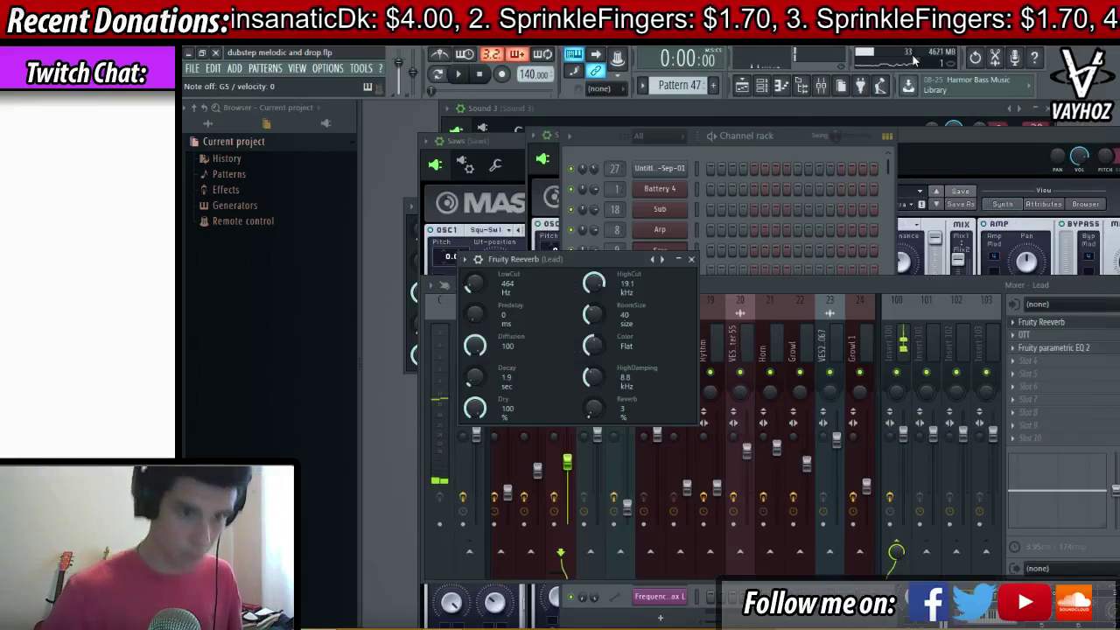
key("Escape")
key("Escape")
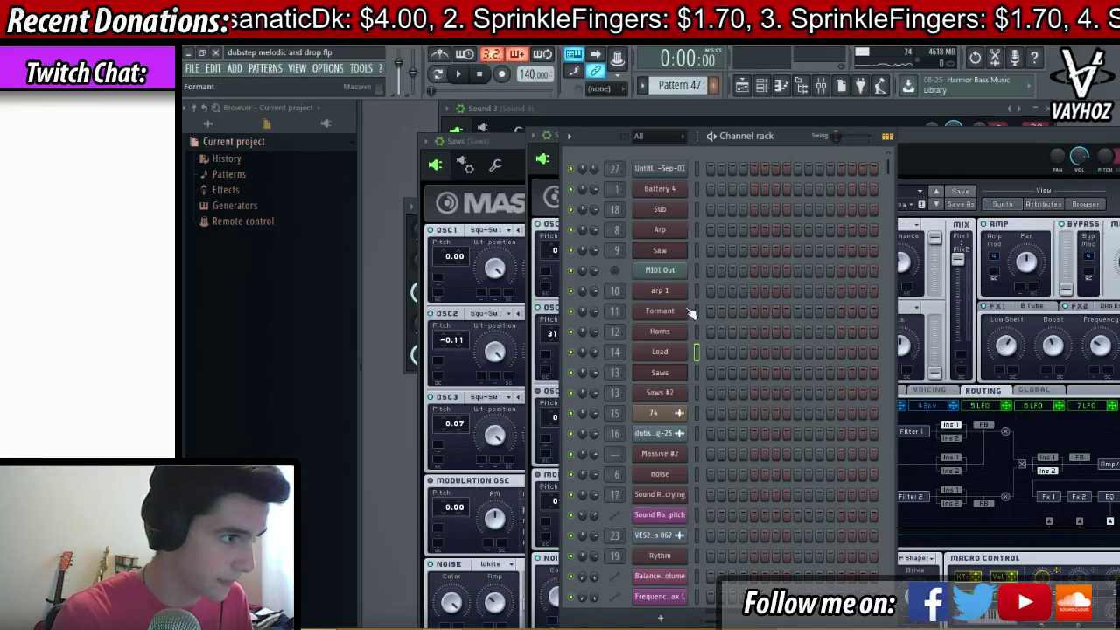
right_click(685, 350)
left_click(722, 353)
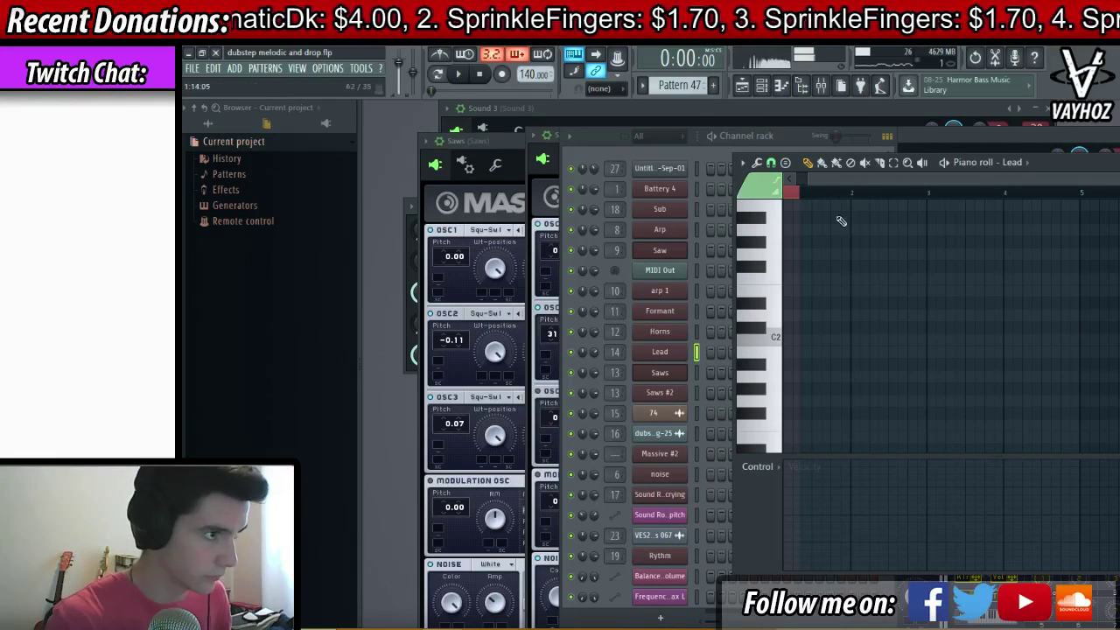
left_click(1118, 163)
scroll(635, 274, "down", 3)
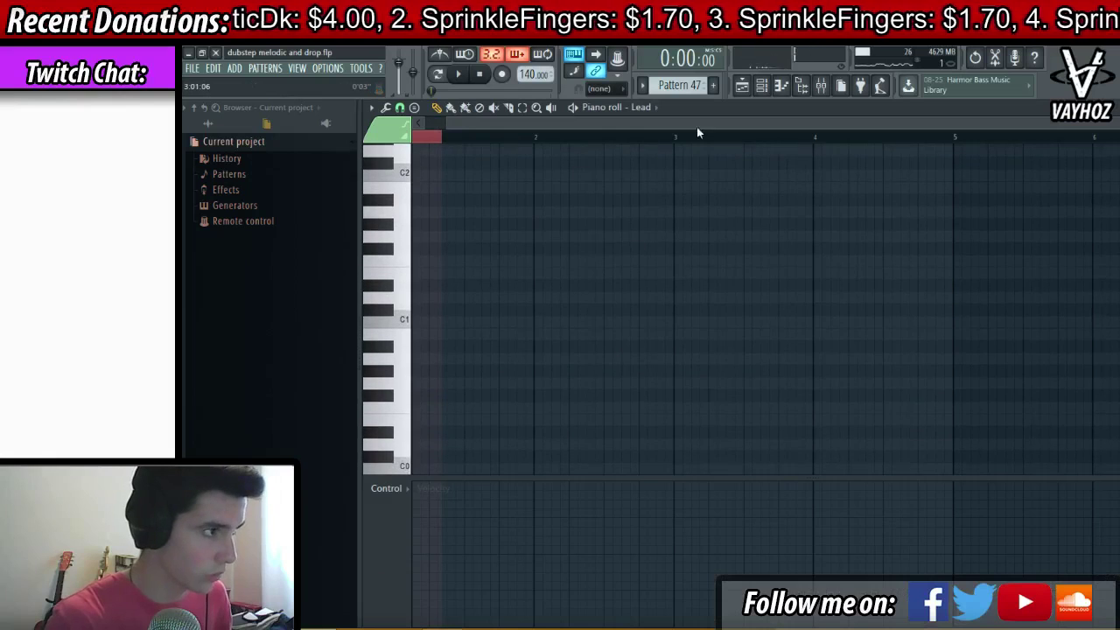
- Draw an E4 note spanning bars 1 and 2 in the Lead's piano roll and audition it
left_click_drag(960, 116, 950, 118)
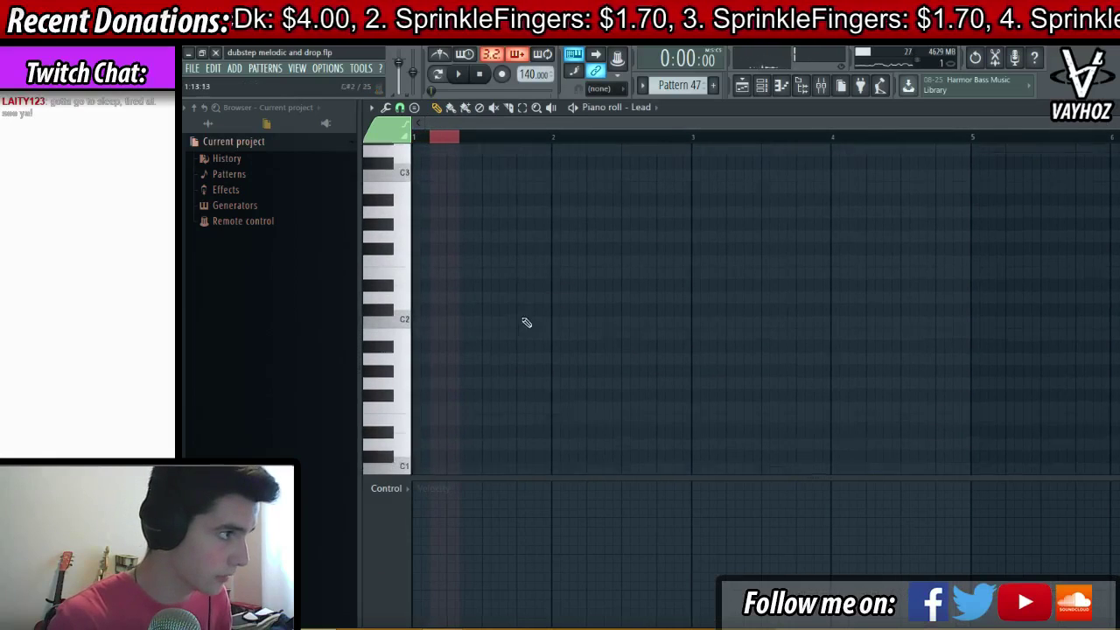
scroll(518, 323, "up", 3)
left_click(420, 237)
left_click_drag(430, 238, 745, 254)
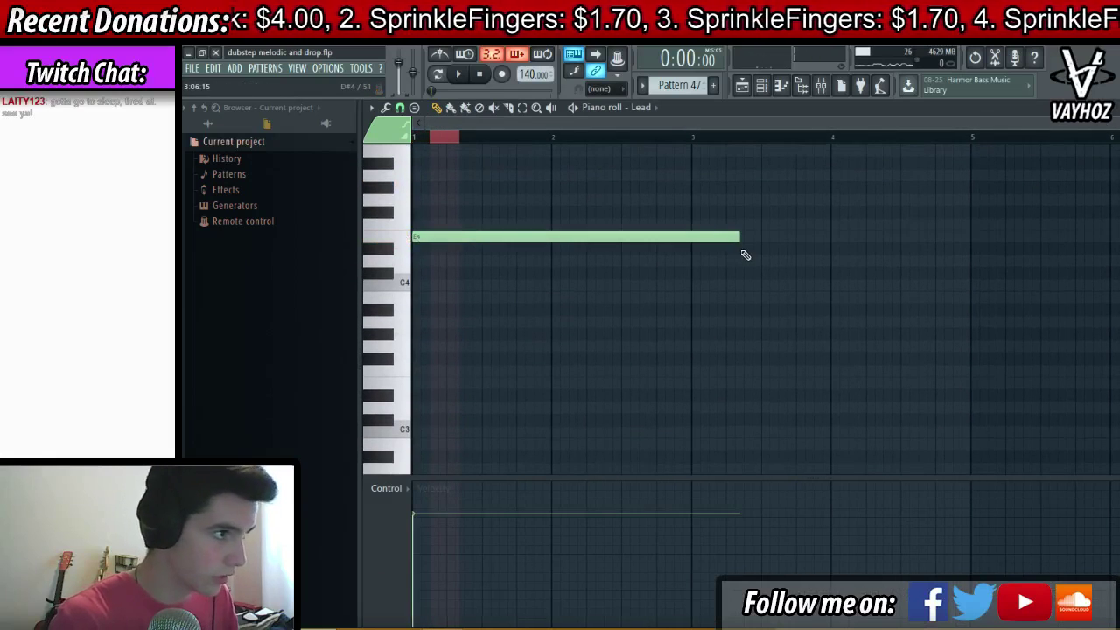
scroll(565, 253, "up", 4)
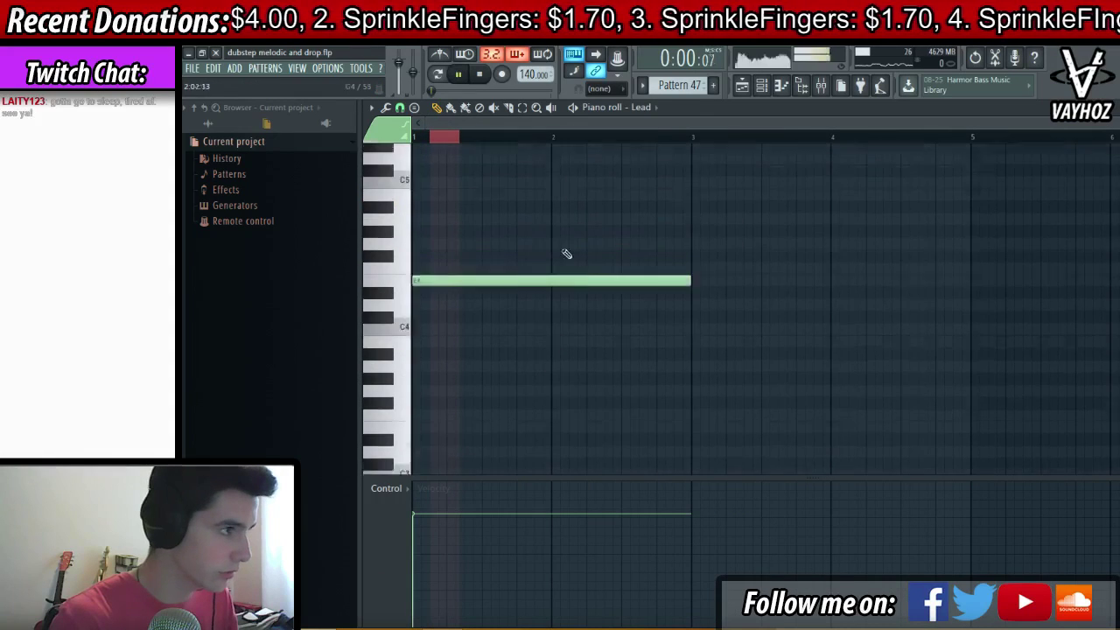
key("space")
- Place a three-step G5 note at the start of bar 1 and a two-step G5 on step 5, and shift the E4 note to start on step 3
left_click(427, 200)
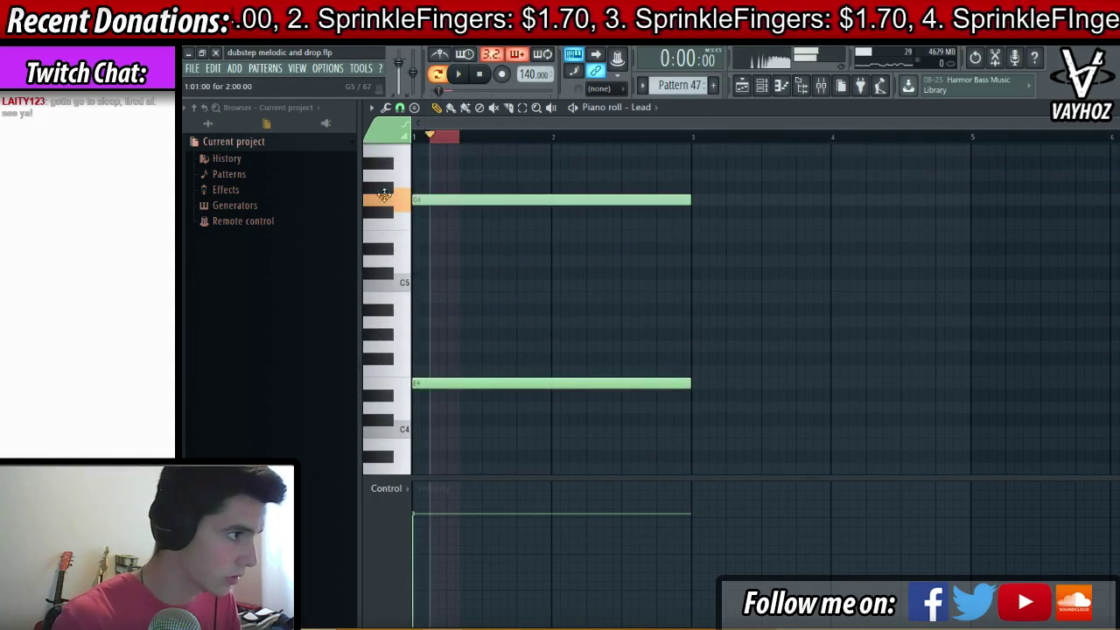
left_click_drag(690, 200, 461, 201)
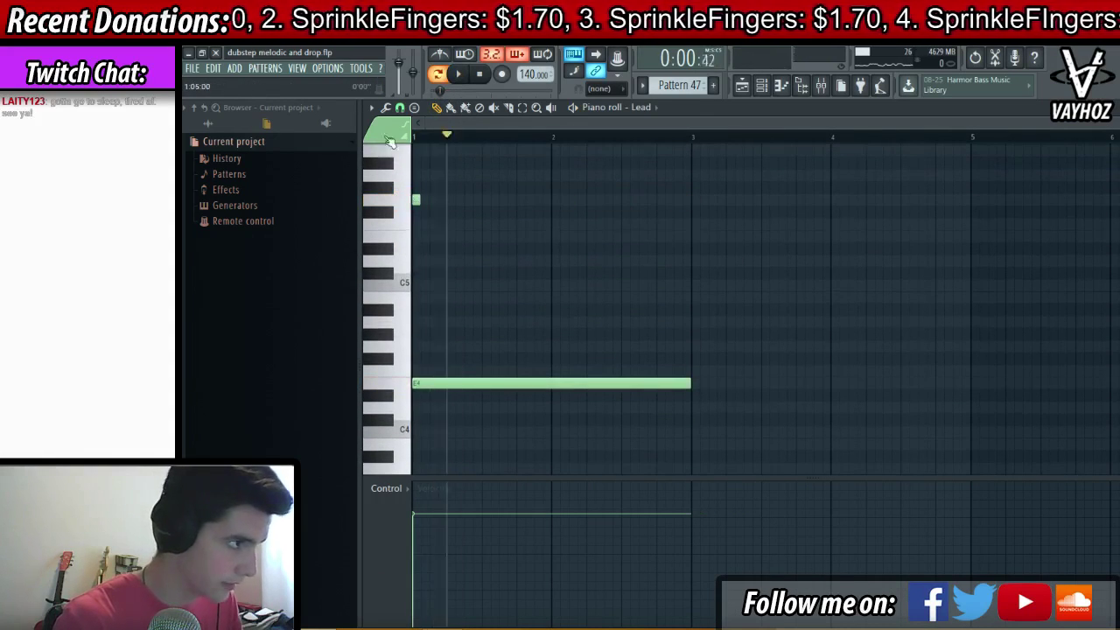
key("space")
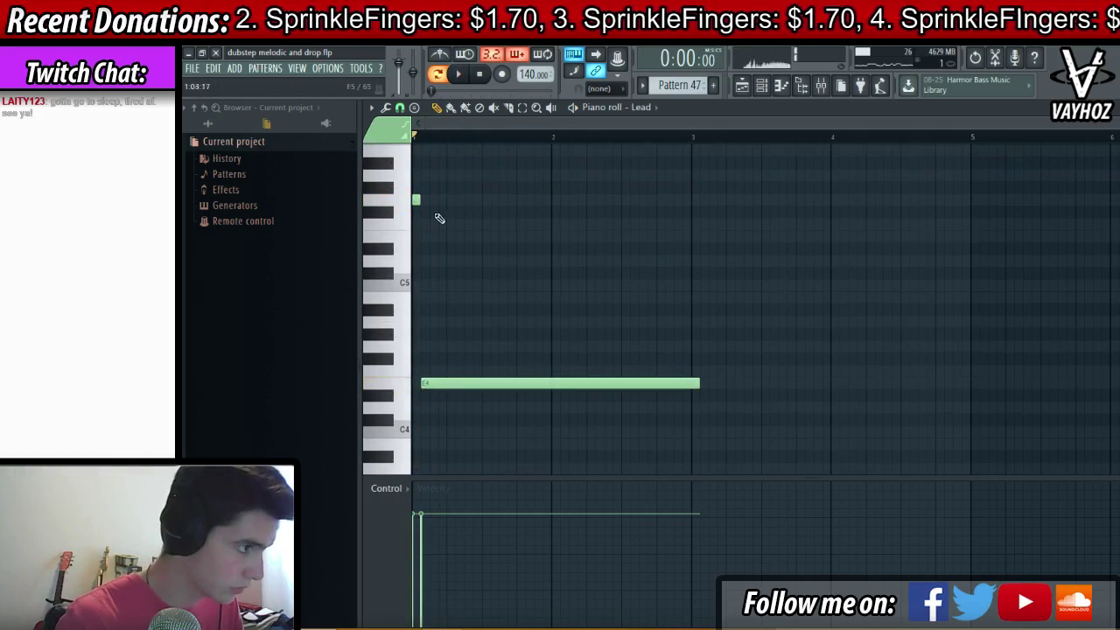
left_click_drag(418, 200, 427, 201)
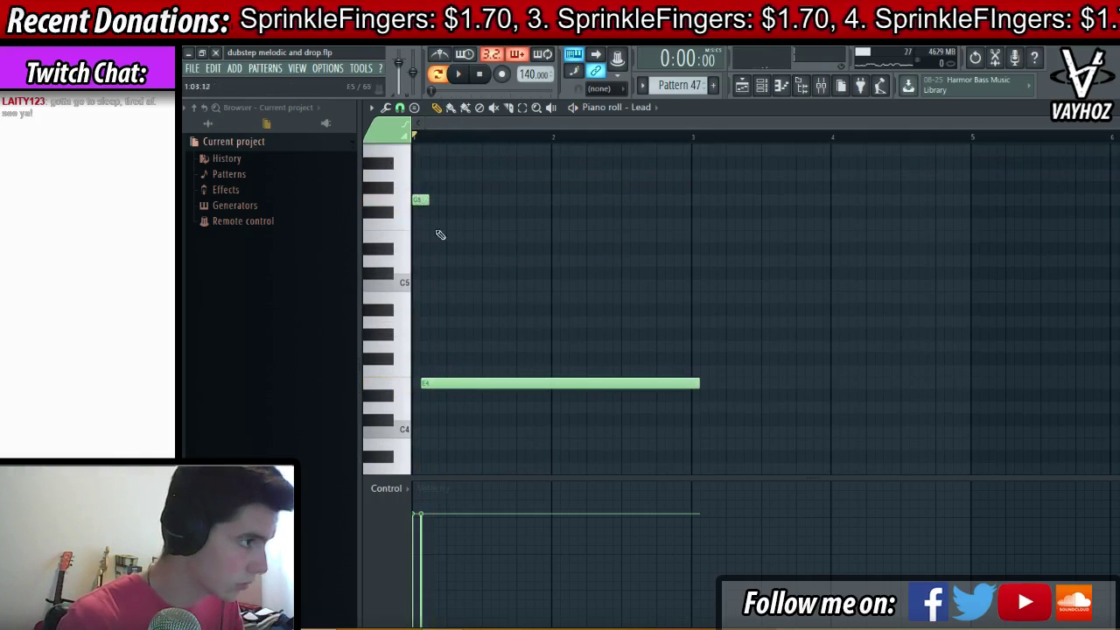
key("space")
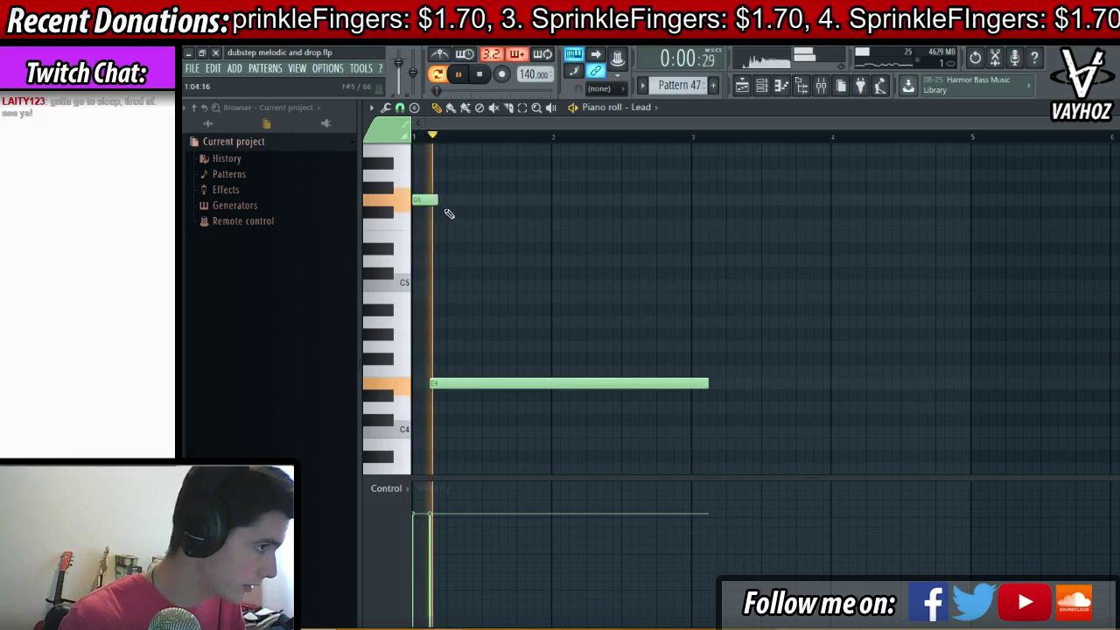
left_click(453, 200)
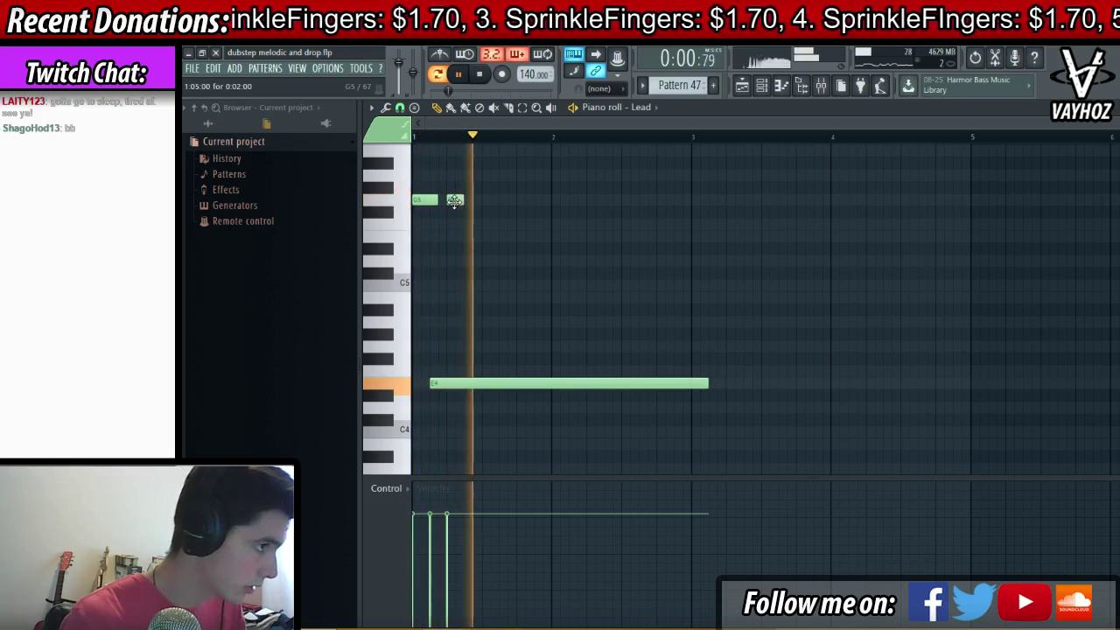
- Add two-step G5 notes on steps 9 and 13 of bar 1 and an A5 note at the start of bar 2
left_click(488, 200)
left_click(524, 201)
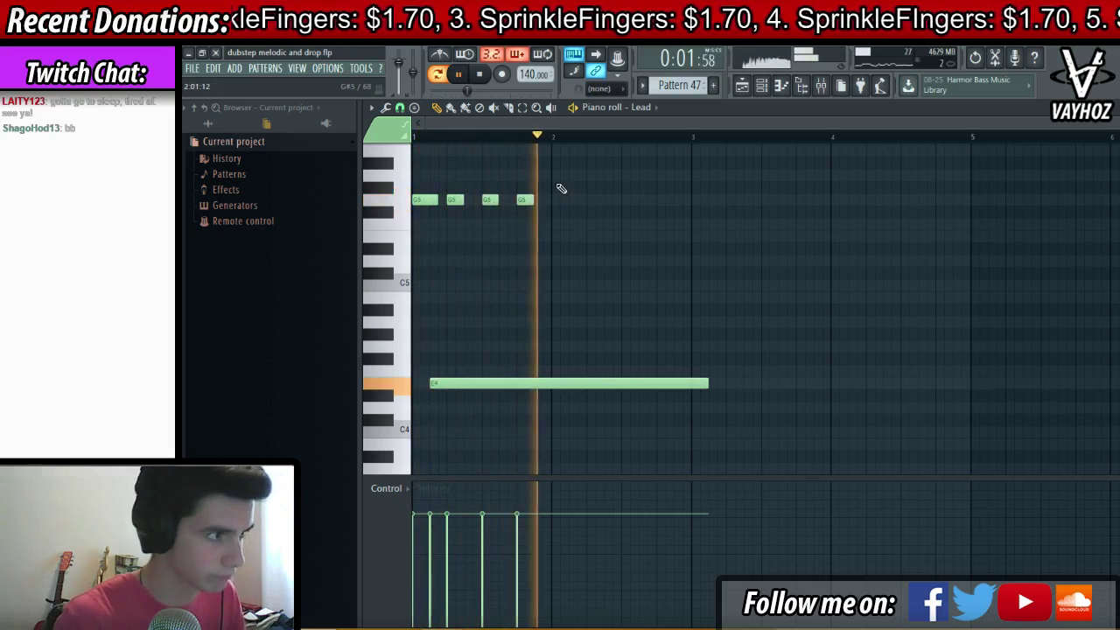
key("space")
left_click(556, 174)
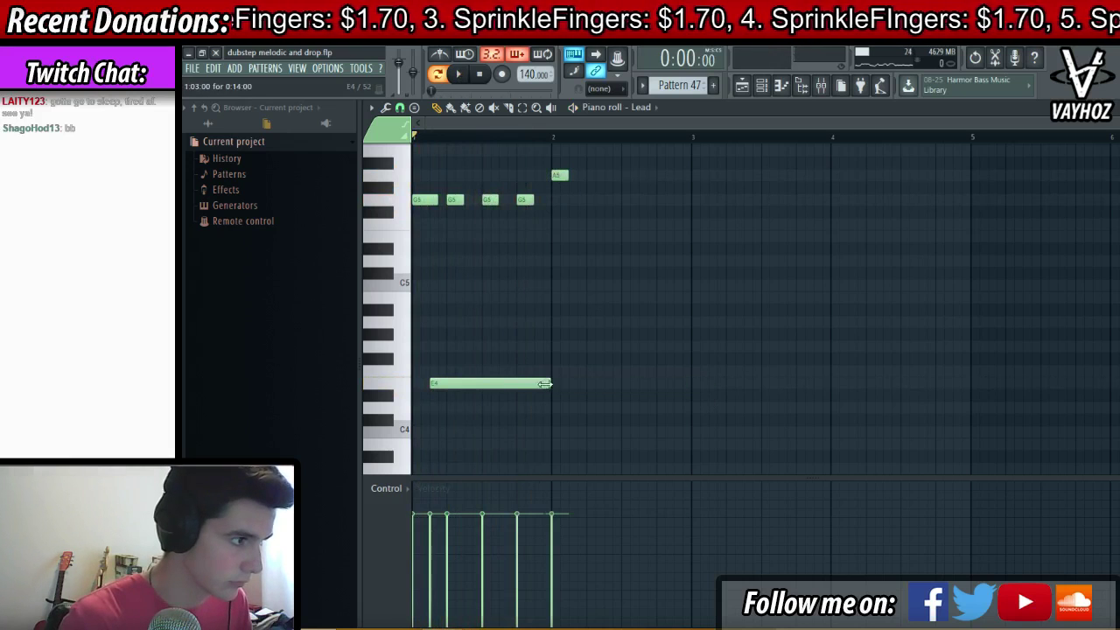
- Trim the E4 note to end with bar 1, lengthen the A5 note to four steps, and audition the phrase
left_click_drag(705, 380, 691, 380)
key("space")
scroll(595, 212, "up", 3)
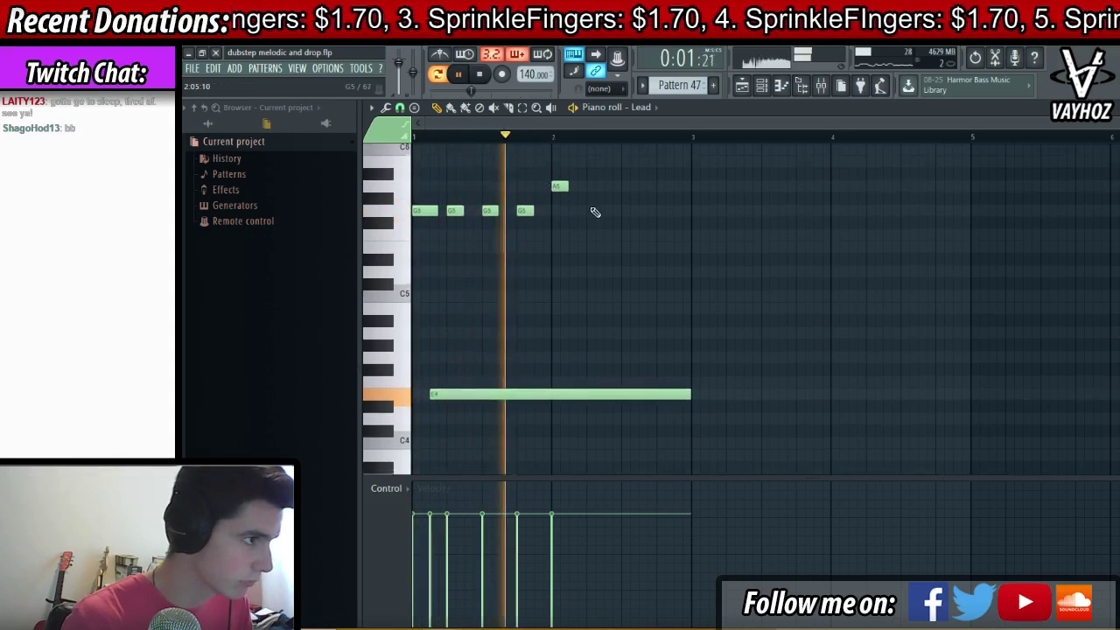
key("space")
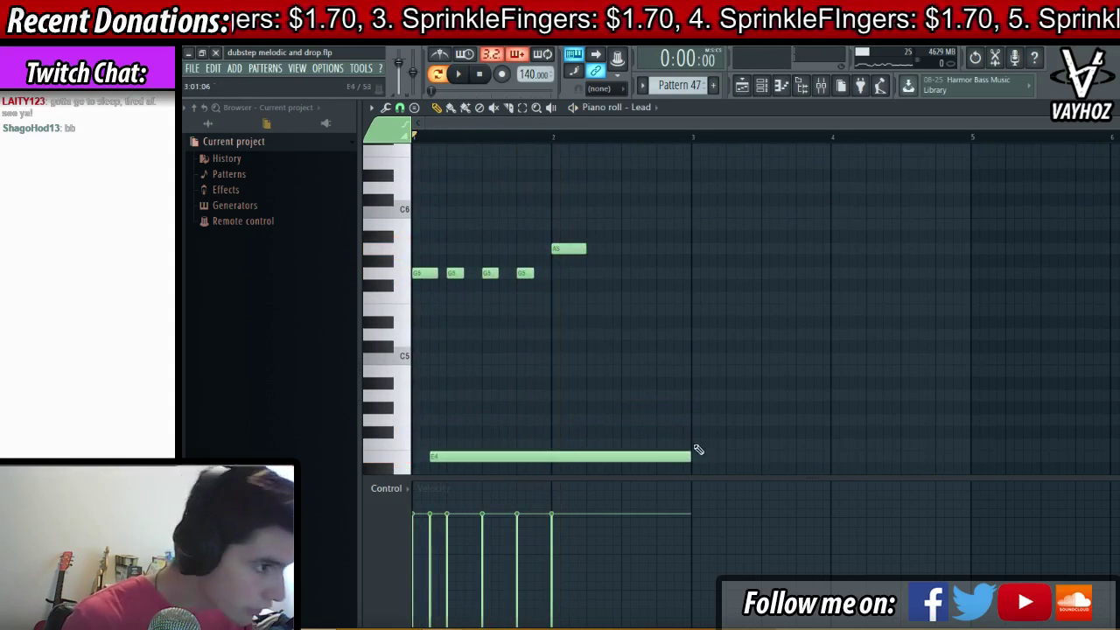
left_click_drag(569, 445, 552, 446)
key("space")
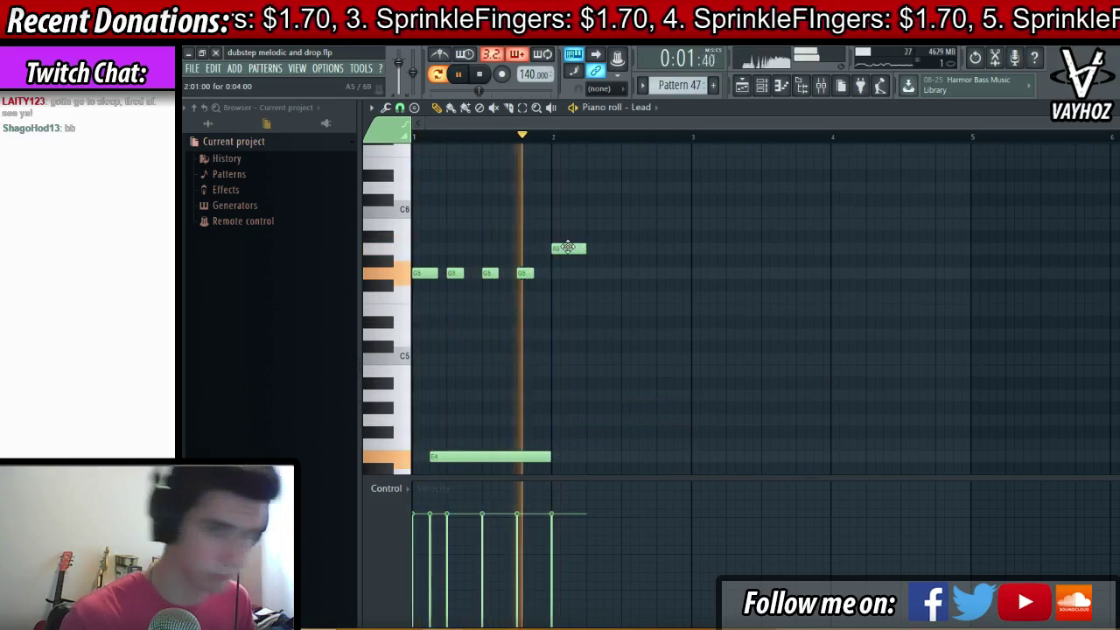
scroll(612, 292, "up", 2)
key("space")
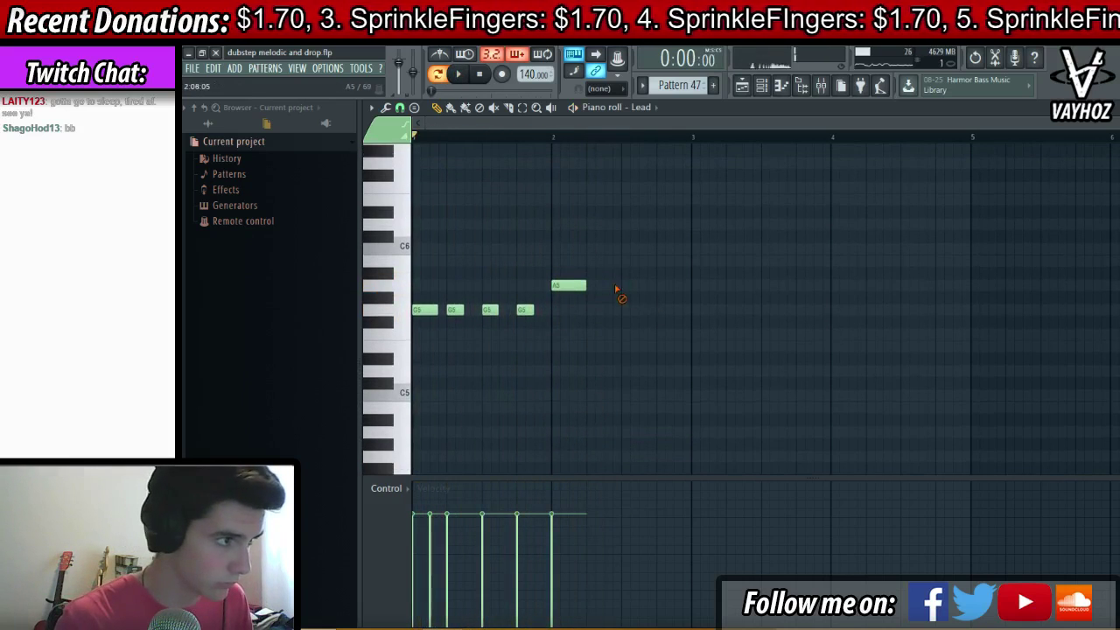
- Place Pattern 47 on Track 1 at bar 1, leave only Tracks 1, 7 and 10 audible, and play the song
key("space")
key("F5")
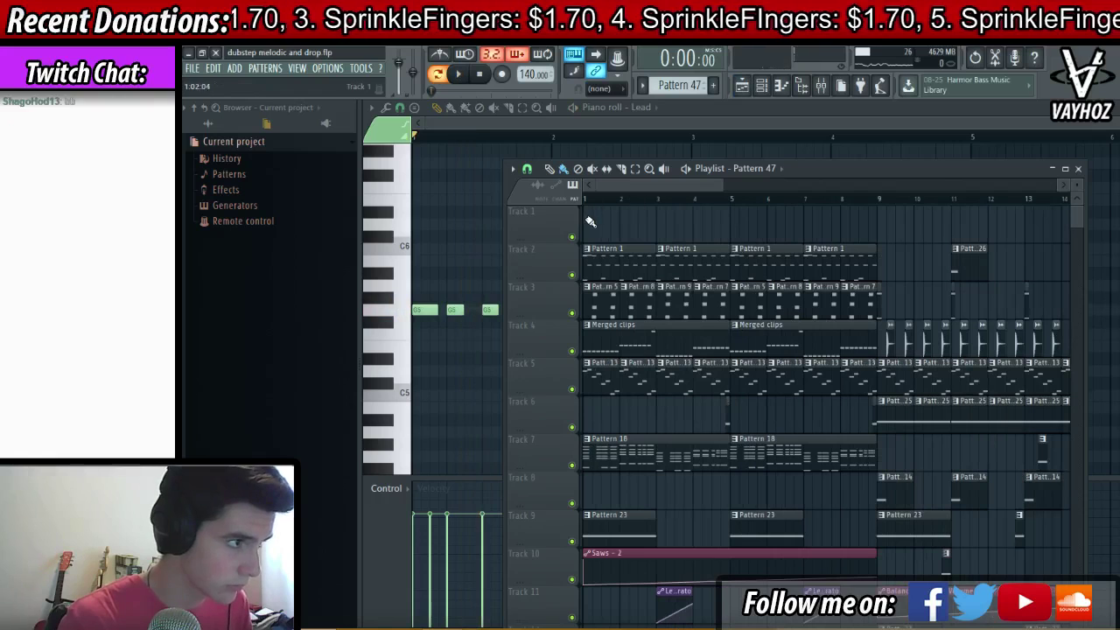
left_click(590, 222)
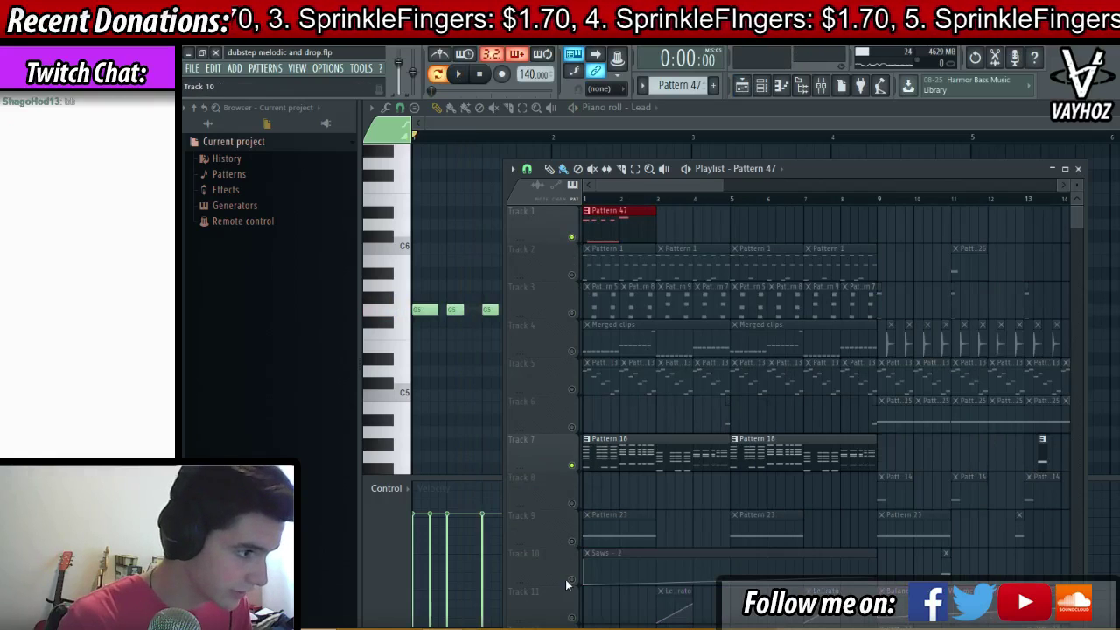
left_click(571, 580)
key("space")
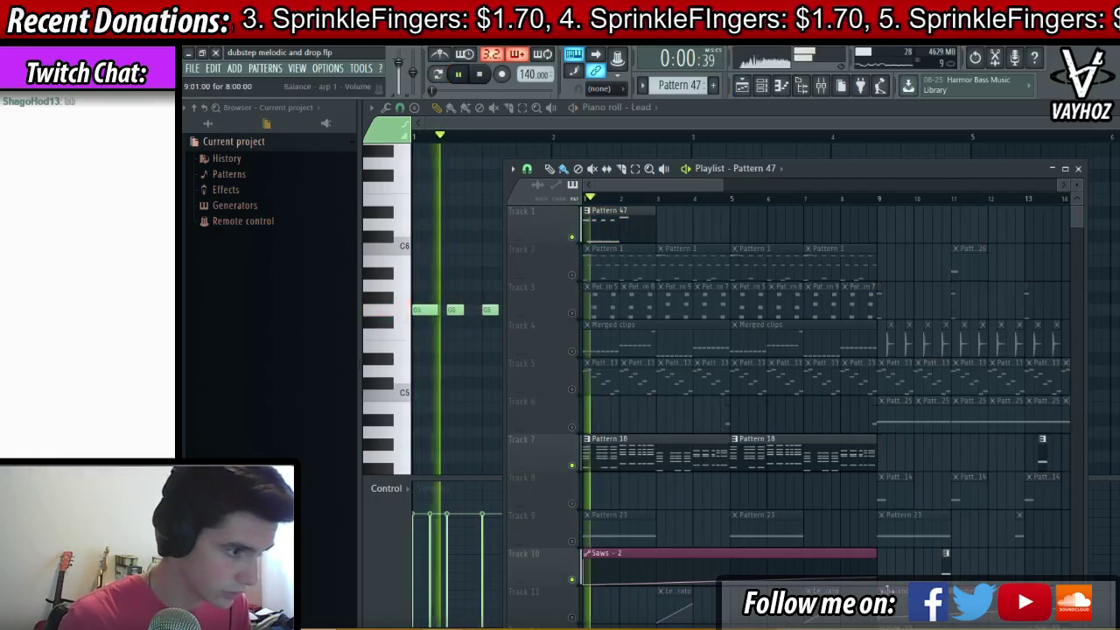
- Reopen Pattern 47's Lead notes and set the song's playback start just before bar 2
left_click(670, 454)
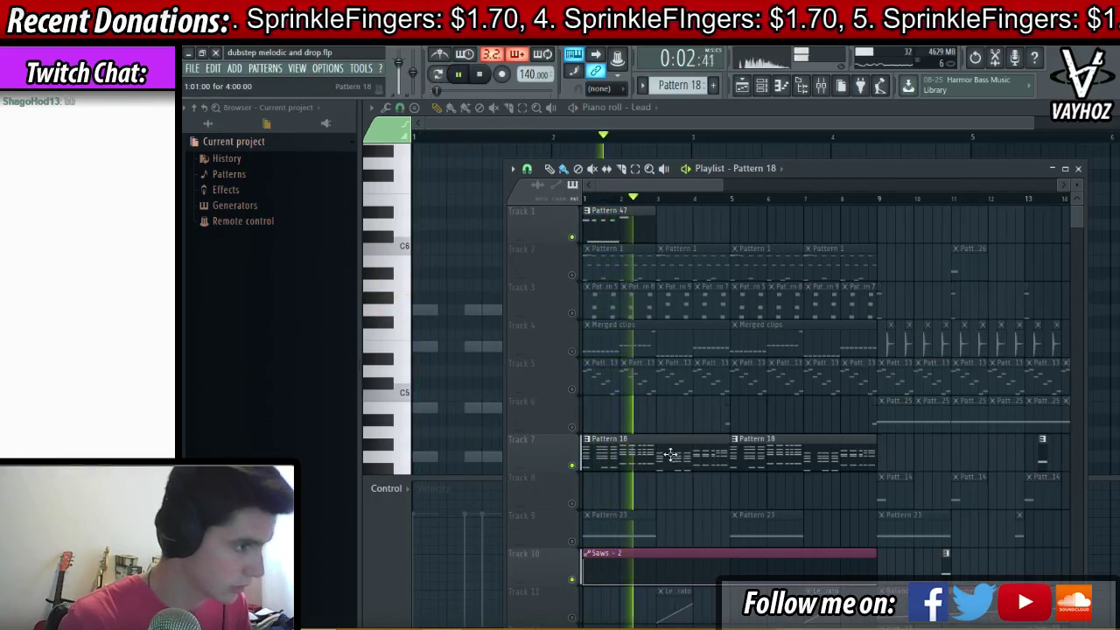
double_click(631, 220)
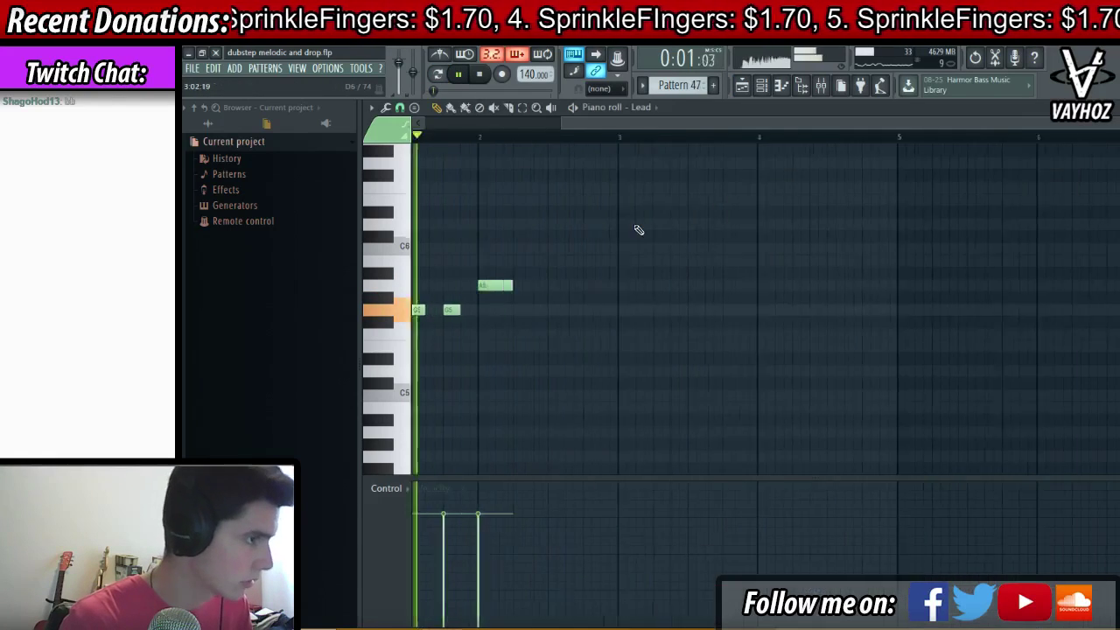
key("space")
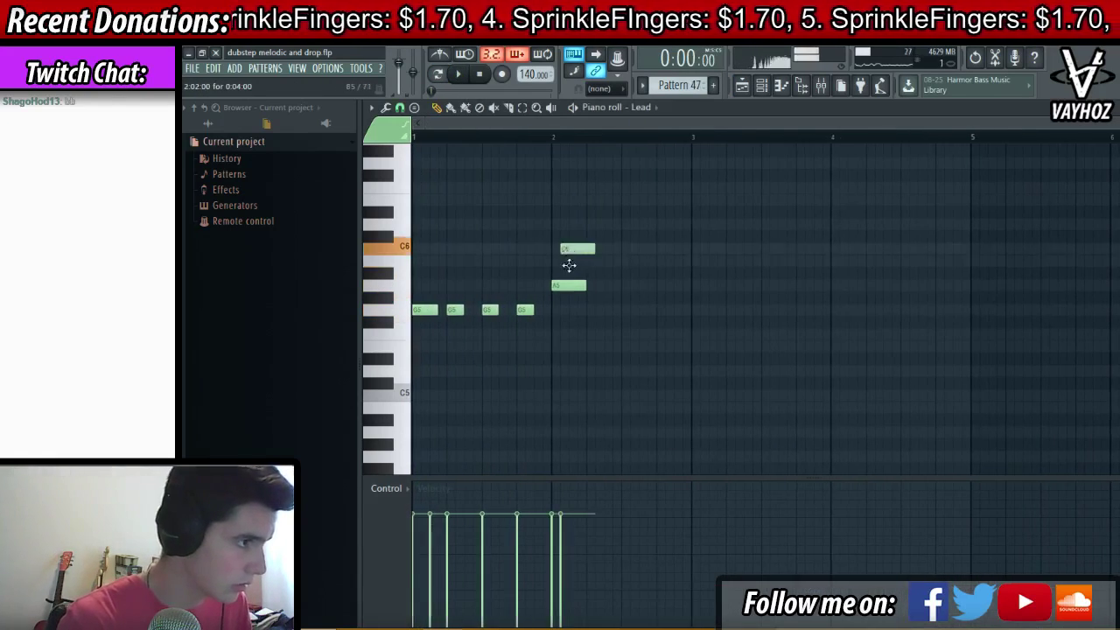
left_click(563, 138)
key("space")
scroll(569, 144, "up", 2)
key("space")
- Try a B5 note at different positions after the A5 in bar 2, auditioning each placement
left_click(604, 260)
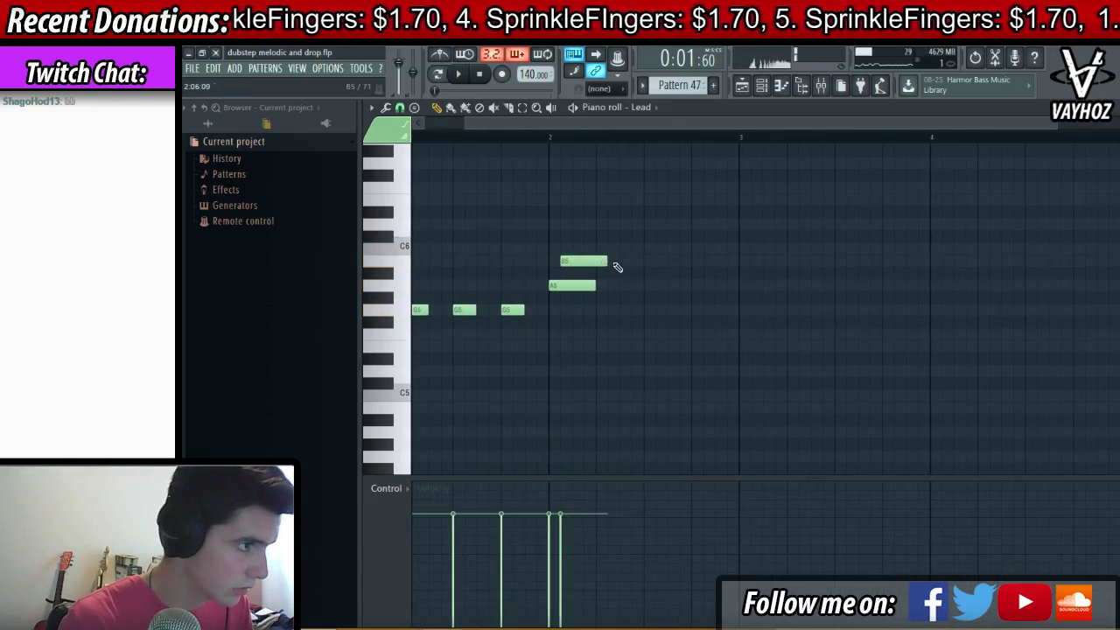
key("space")
left_click_drag(591, 260, 658, 263)
key("space")
key("space")
key("space")
right_click(626, 260)
key("space")
left_click(656, 261)
key("space")
key("space")
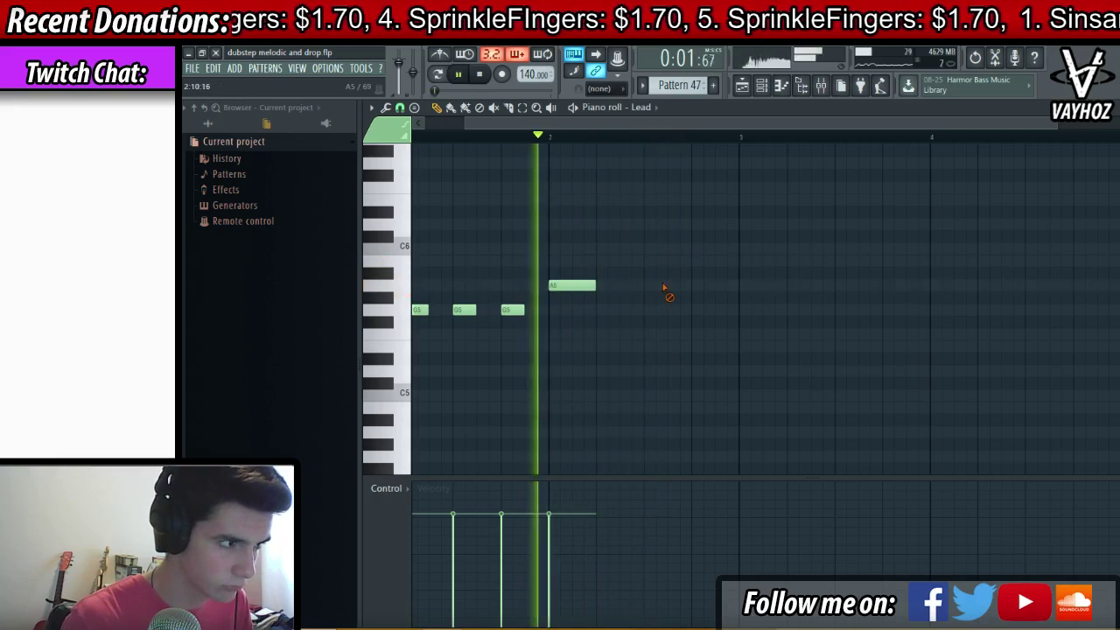
- Add an ascending run of two-step notes A5, B5, D6 and E6 on steps 9, 11, 13 and 15 of bar 2
left_click(639, 285)
left_click(673, 285)
key("space")
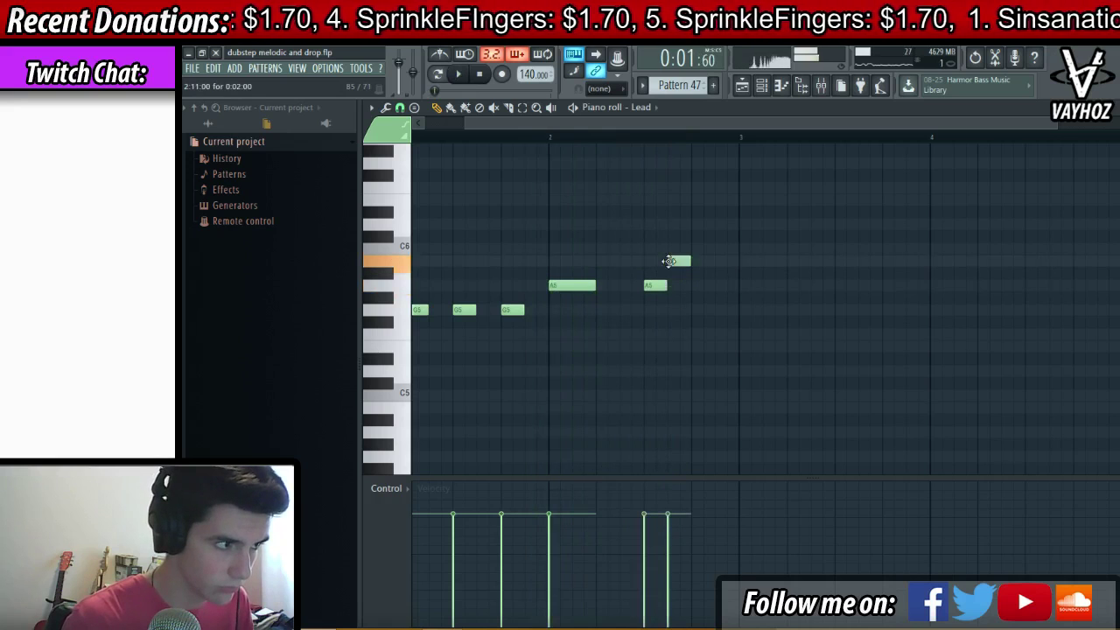
left_click(725, 200)
key("space")
scroll(798, 266, "up", 3)
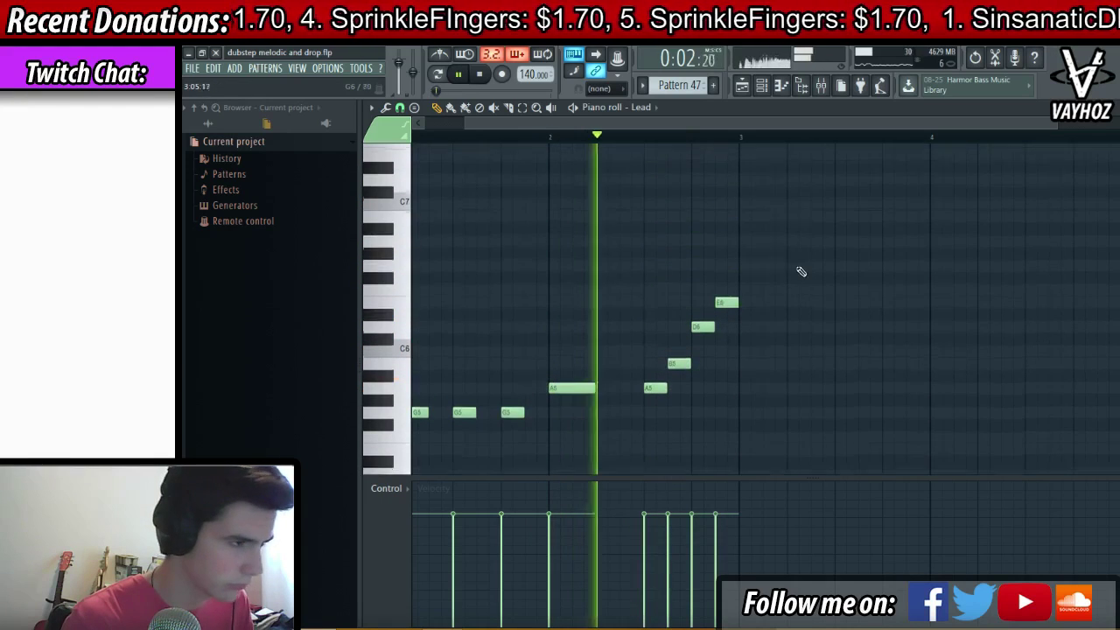
scroll(789, 282, "up", 1)
key("space")
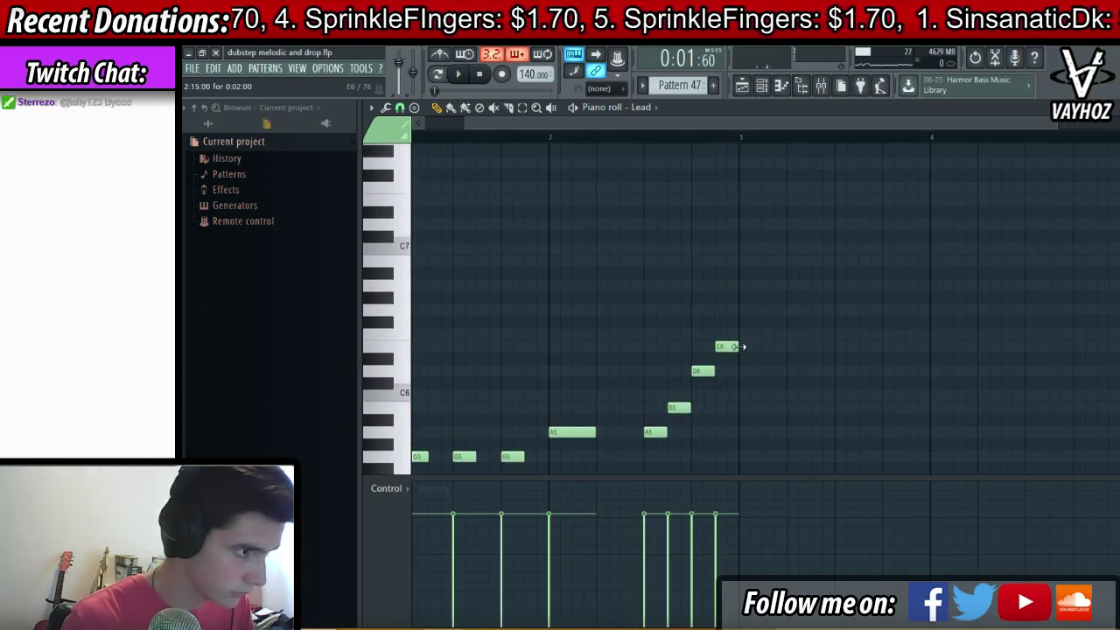
- Tighten the run's end to one-step D6 and E6 notes on steps 13 and 14 and a two-step G6 on step 15
key("space")
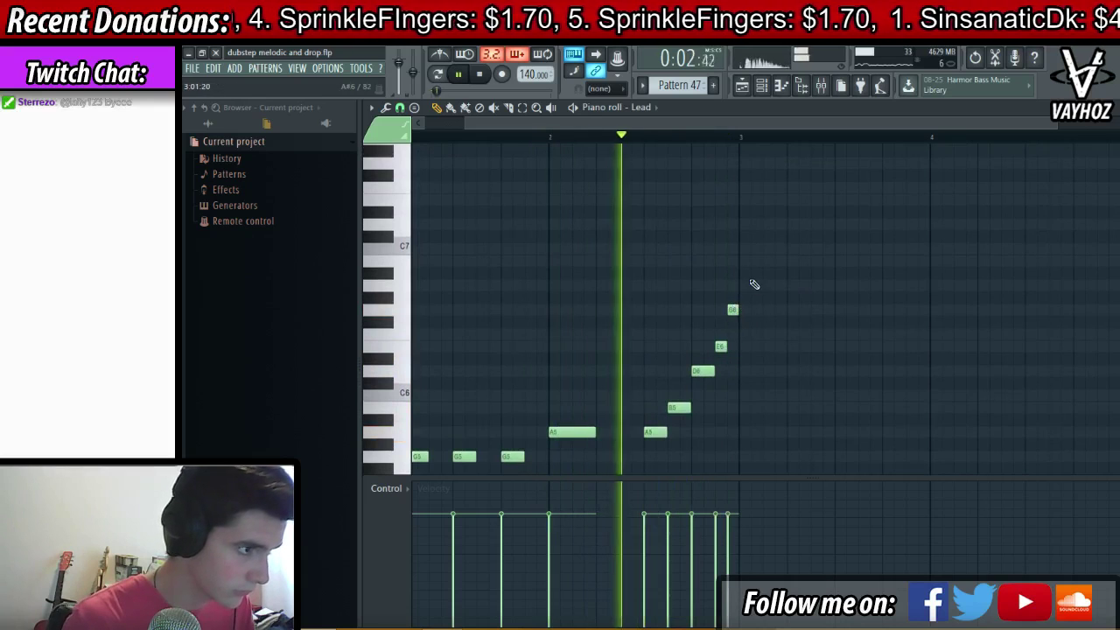
left_click(751, 273)
key("space")
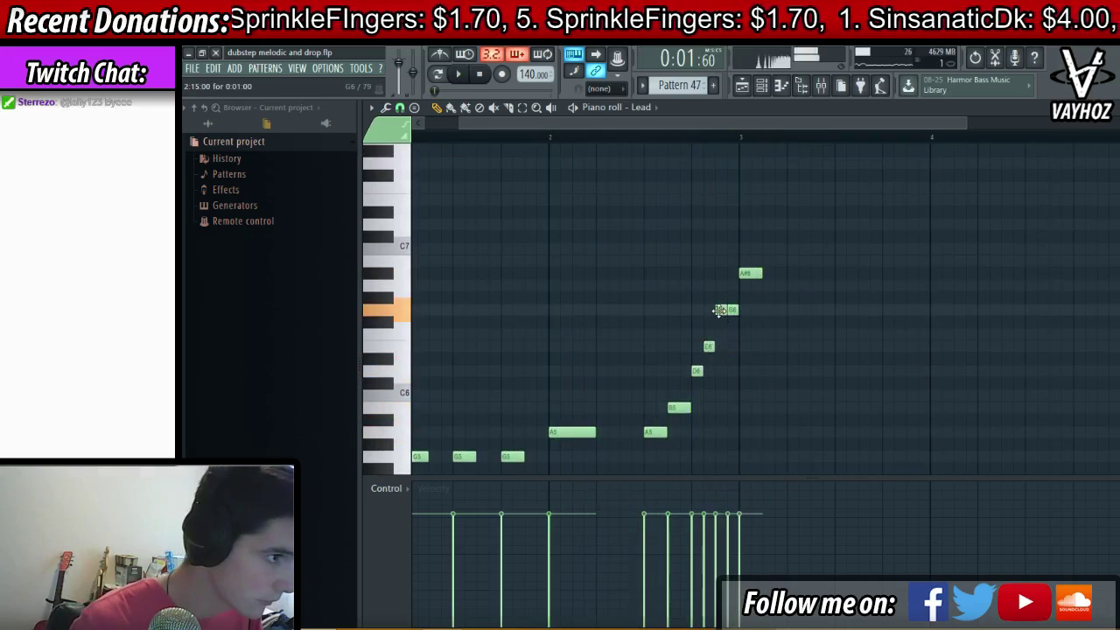
key("space")
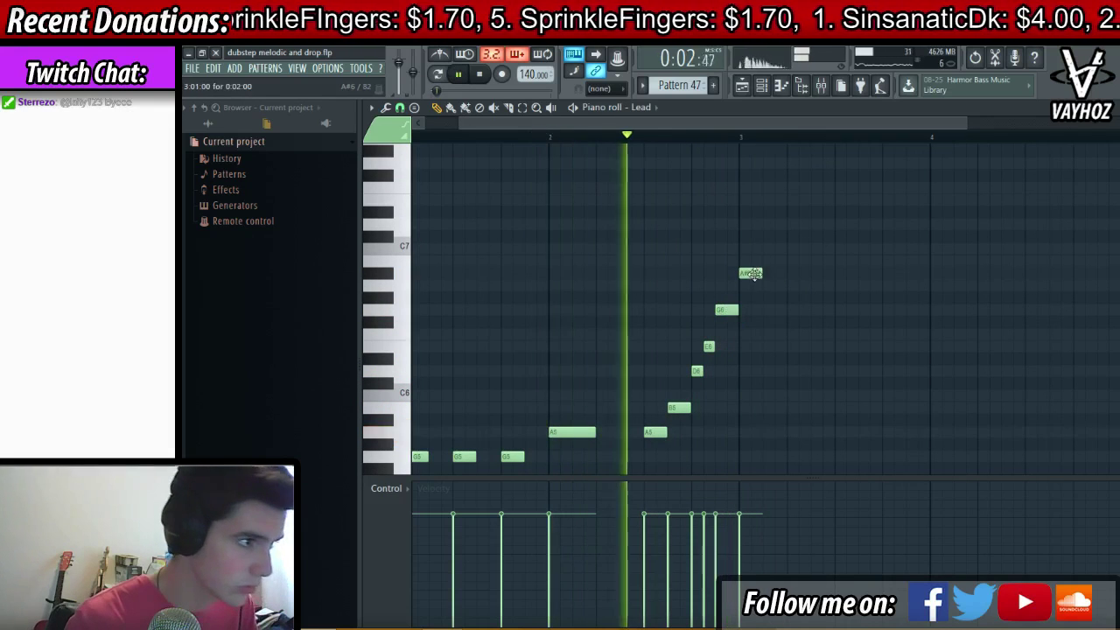
- Replace the note at the start of bar 3 with a four-step A6, auditioning the run leading into it
left_click_drag(750, 273, 751, 261)
key("space")
key("space")
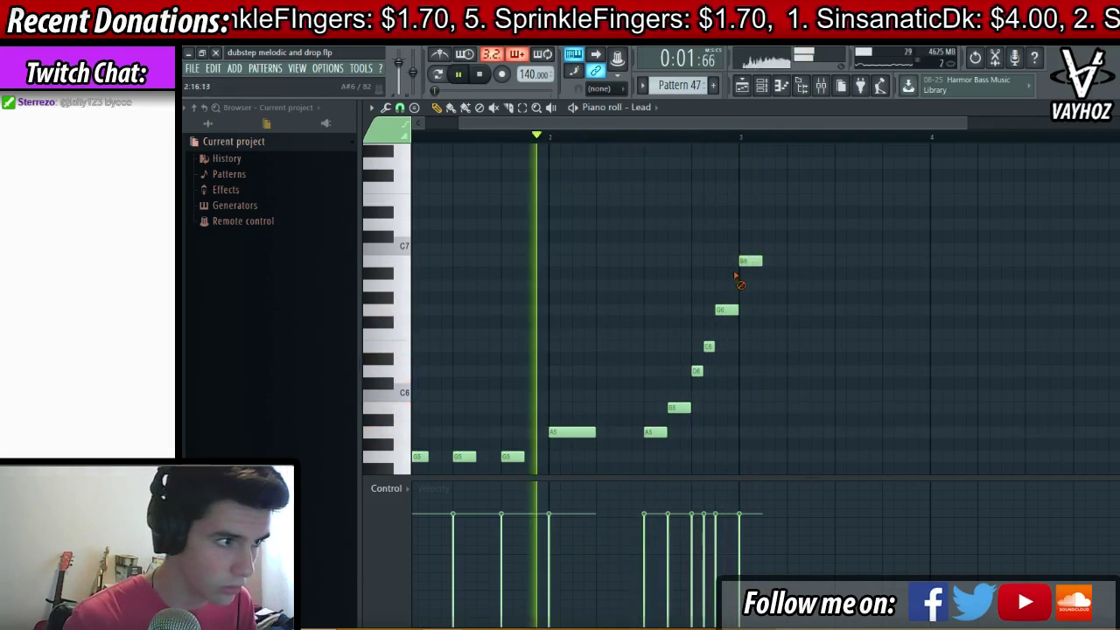
right_click(746, 261)
left_click(738, 285)
left_click_drag(742, 286, 788, 286)
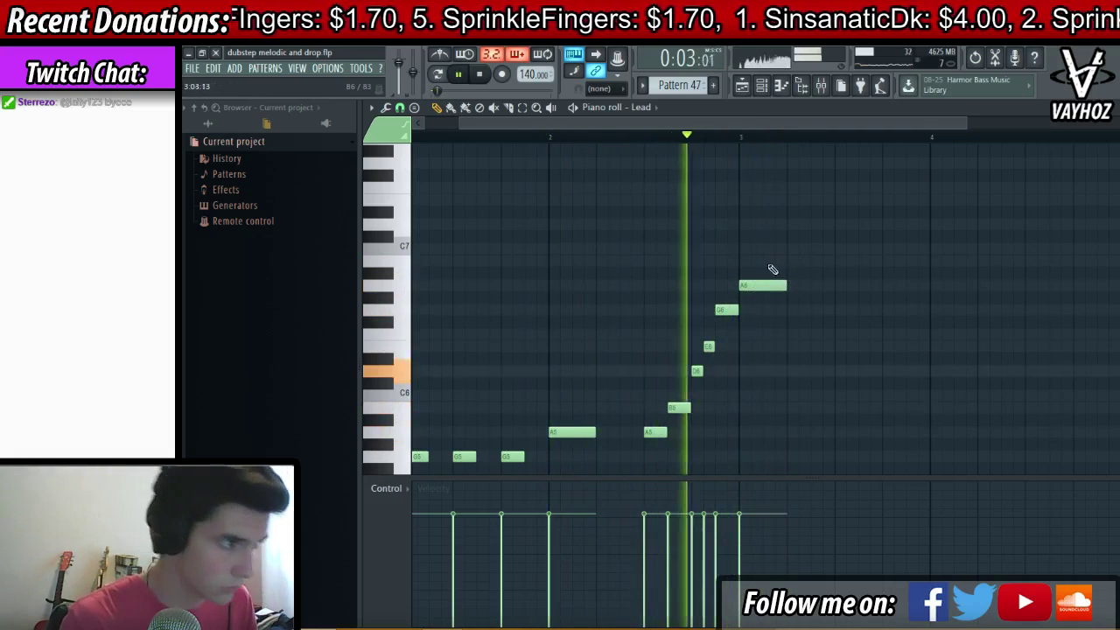
- Remove the trial B6 note in bar 3 and lengthen the A6 to eight steps
left_click(766, 261)
scroll(823, 280, "up", 1)
right_click(797, 298)
key("space")
key("space")
left_click_drag(785, 322, 829, 322)
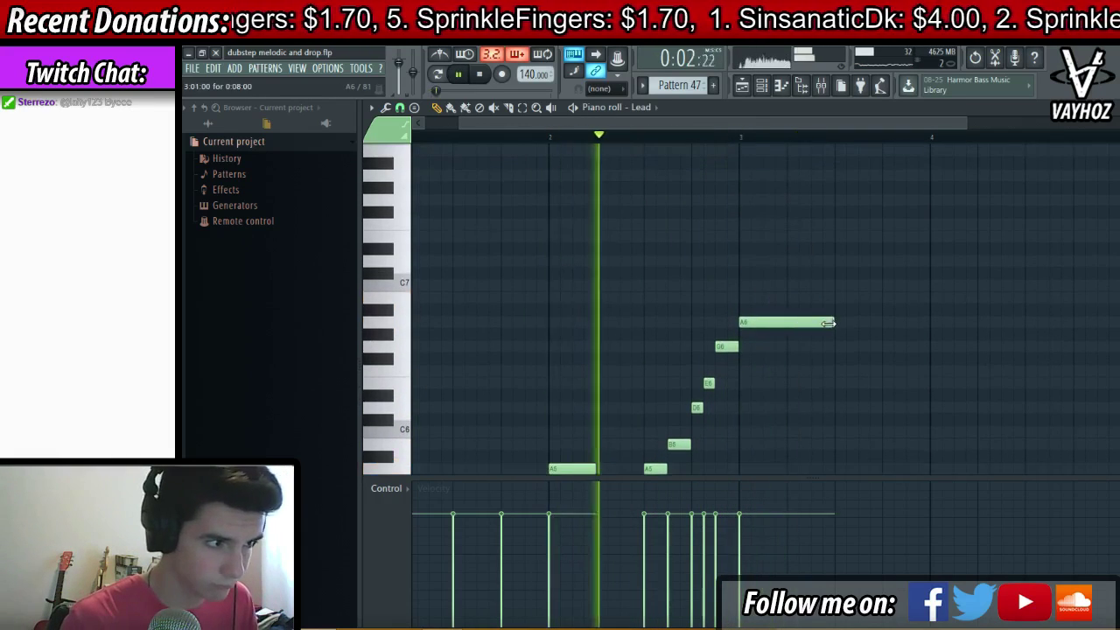
- Add an eight-step B6 on step 5 of bar 3 and two-step A6, G6 and F#6 notes on steps 9, 11 and 13
left_click(798, 298)
left_click(837, 322)
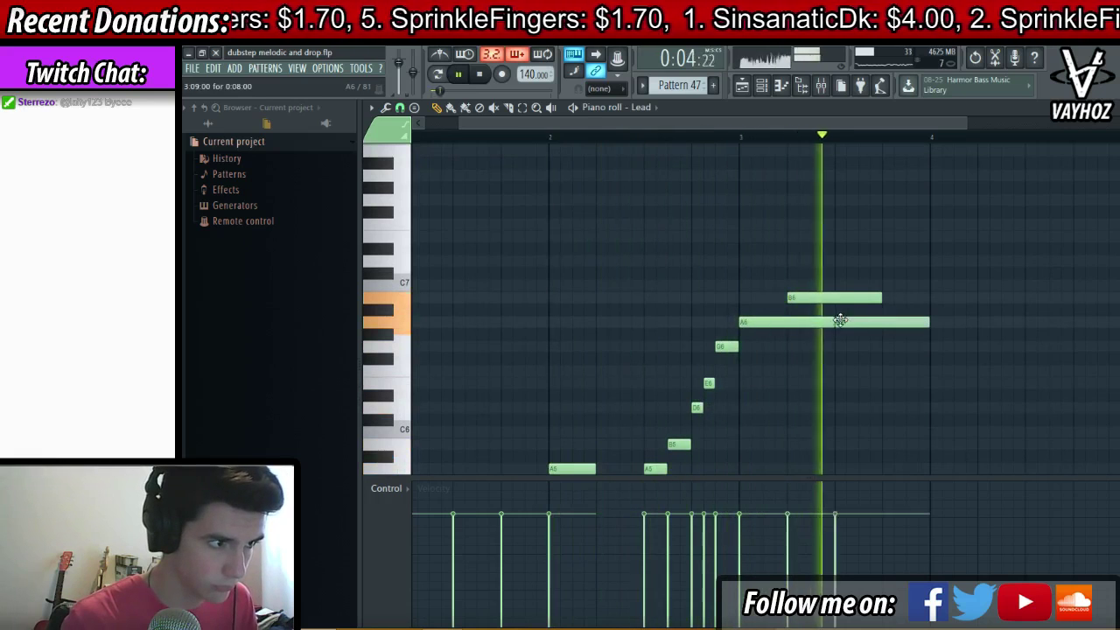
key("space")
double_click(853, 324)
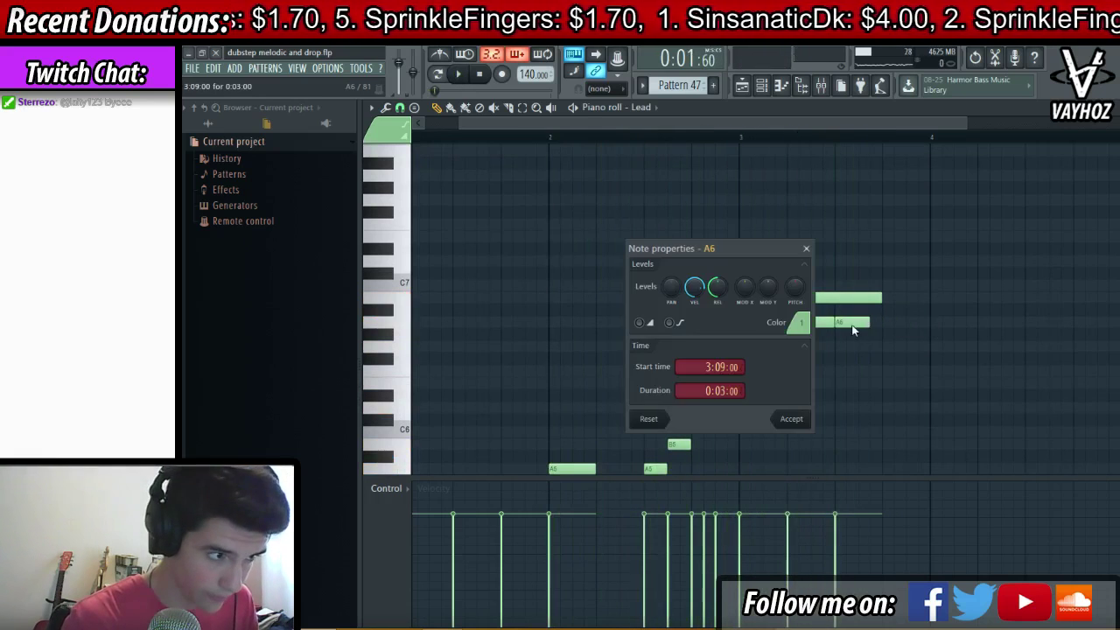
left_click_drag(866, 323, 855, 323)
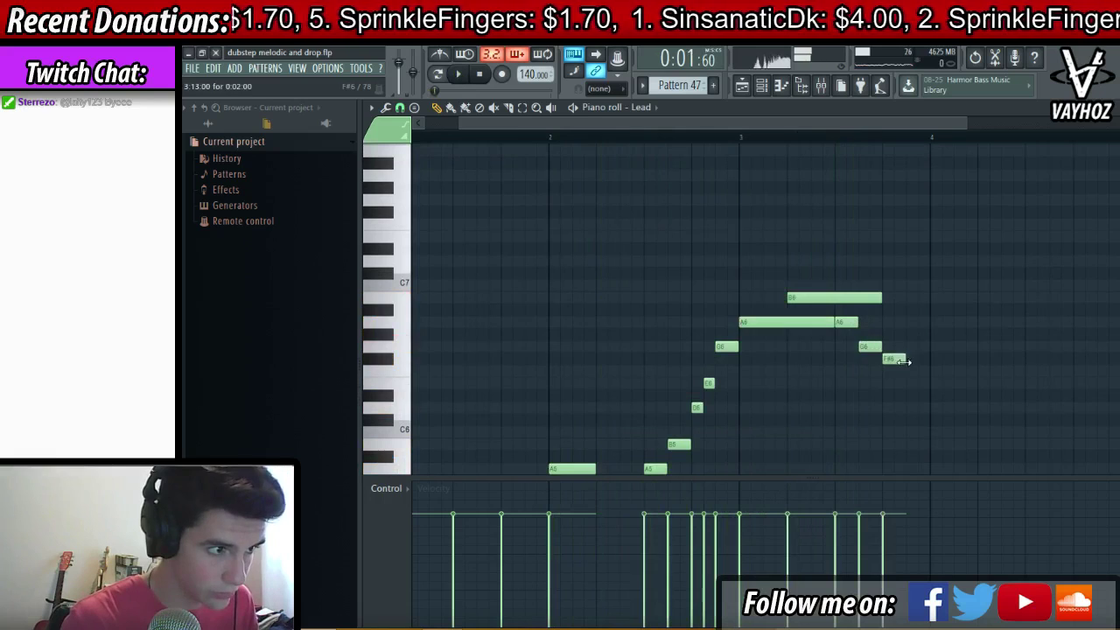
- Make all playlist tracks audible again and play the Lead melody within the full arrangement, checking the Lead's mixer level
key("space")
key("F5")
key("F6")
key("F6")
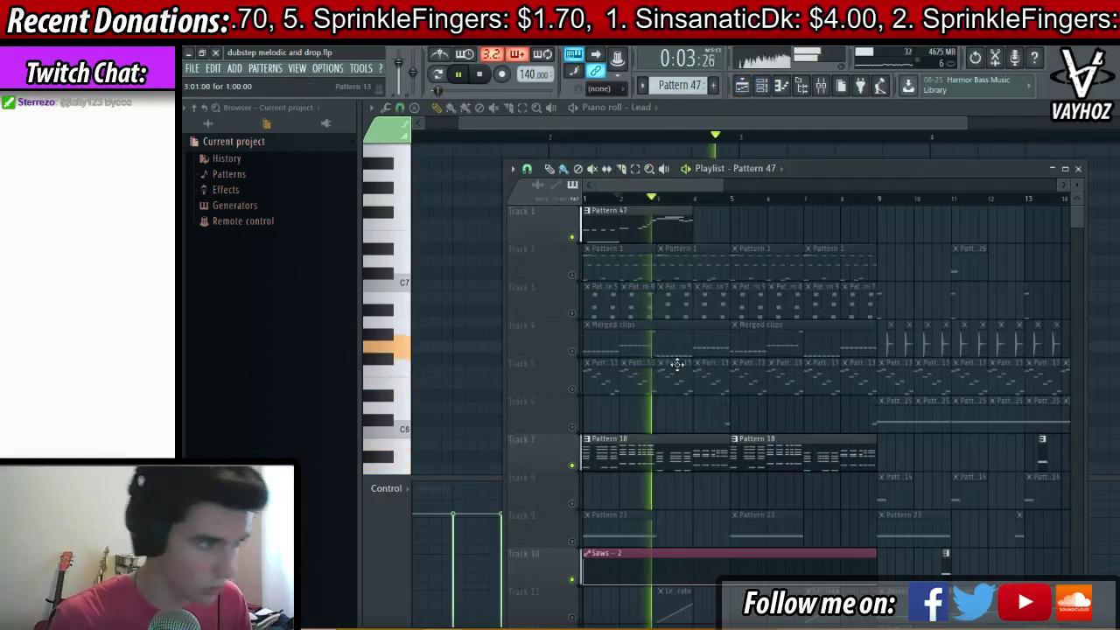
key("space")
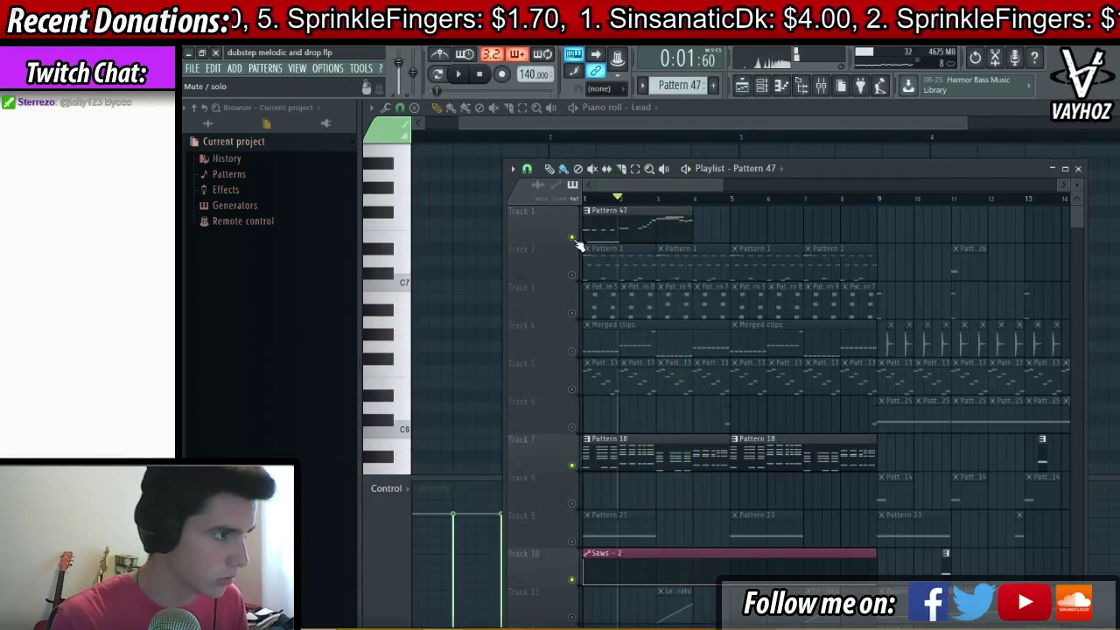
left_click(574, 240)
key("space")
key("F9")
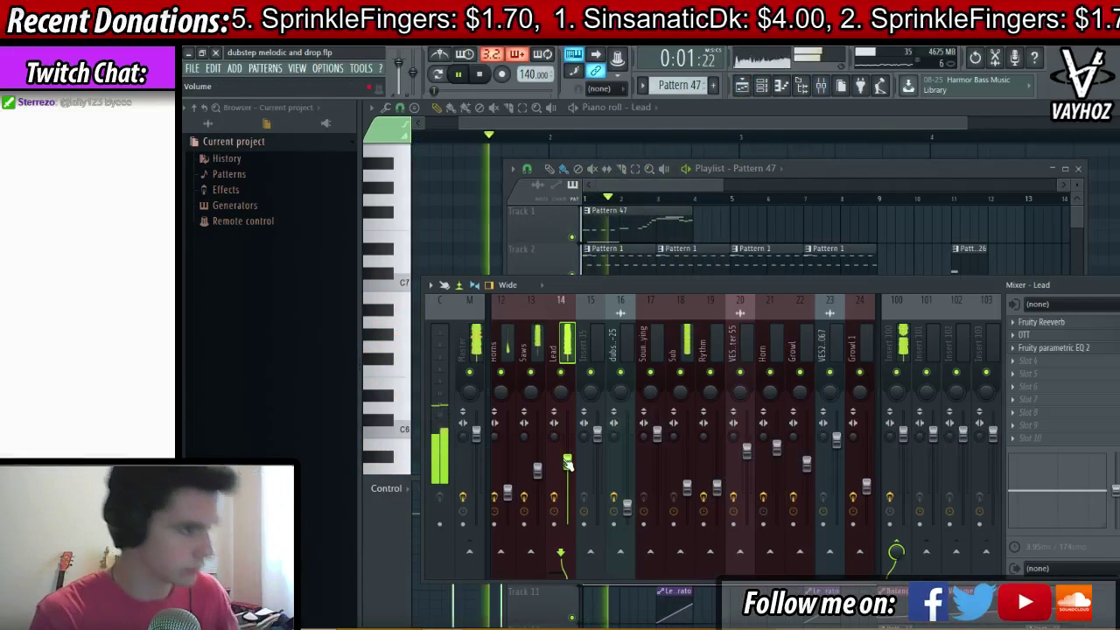
key("F5")
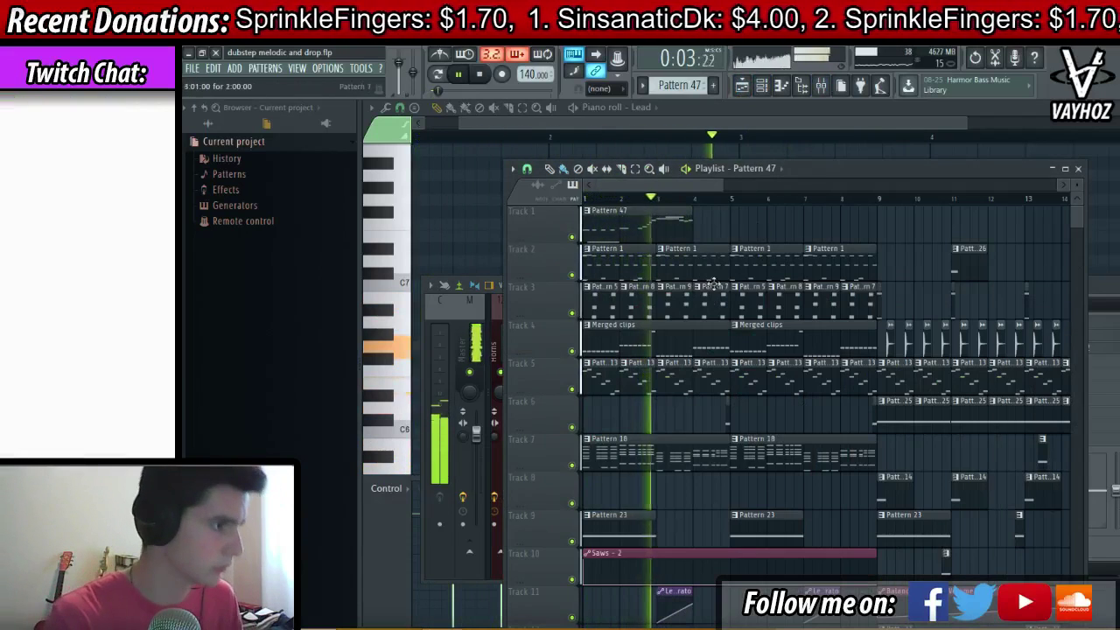
- Open the Merged clips pattern's Sub piano roll and copy all of its notes
double_click(667, 341)
key("ctrl+a")
key("Escape")
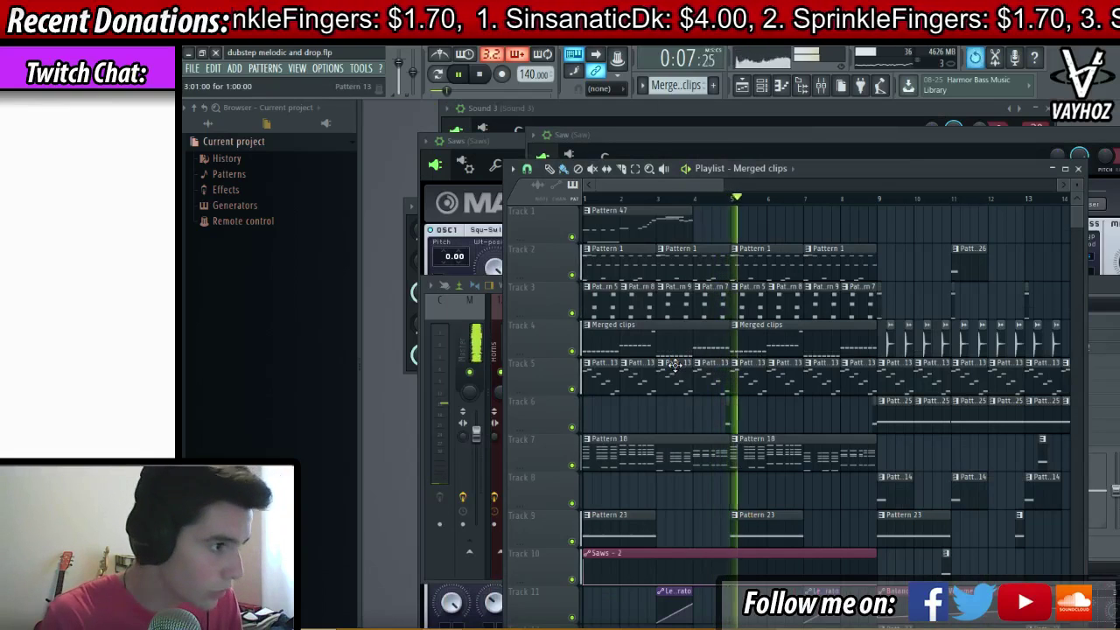
key("space")
left_click(632, 464)
double_click(628, 347)
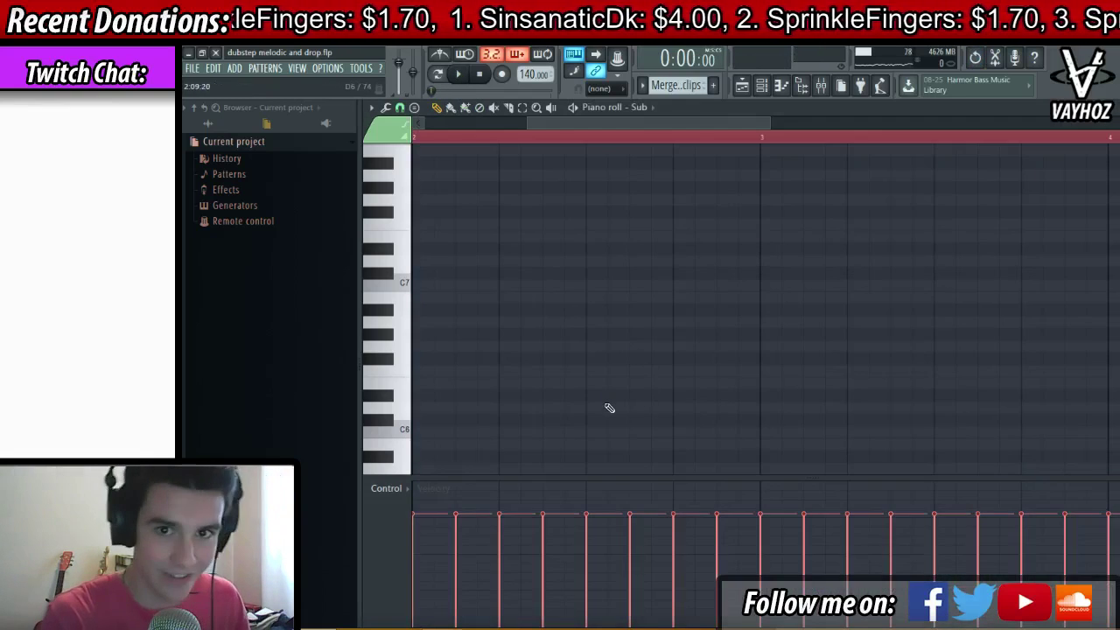
key("Escape")
- Replace all notes in Pattern 18's Saws piano roll with the copied Sub notes, moved to start at bar 1
double_click(624, 446)
key("ctrl+a")
key("Delete")
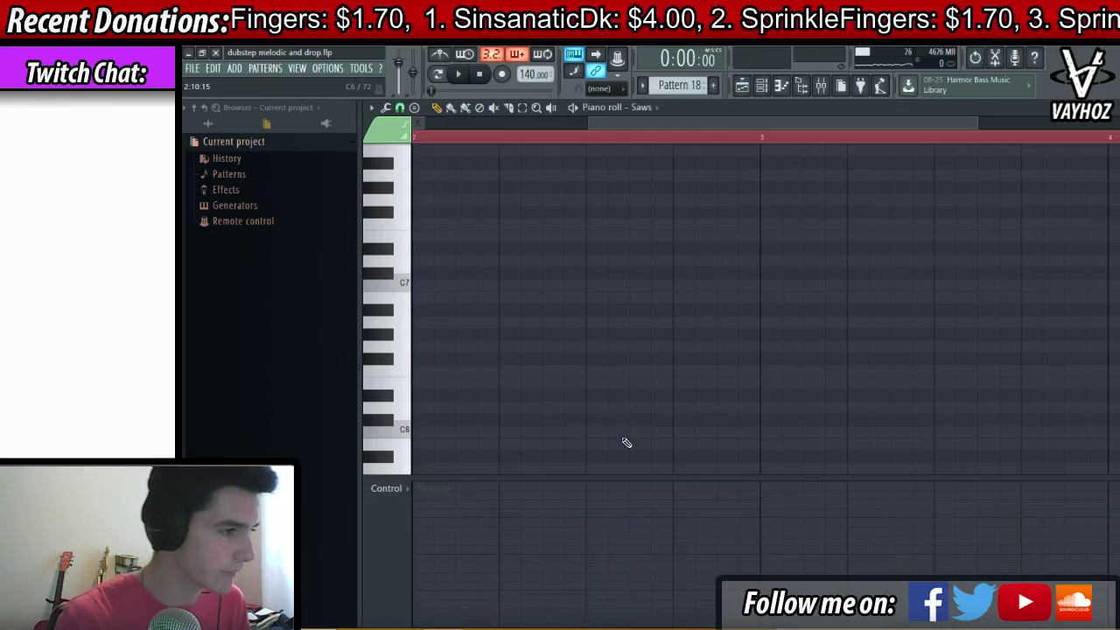
key("Escape")
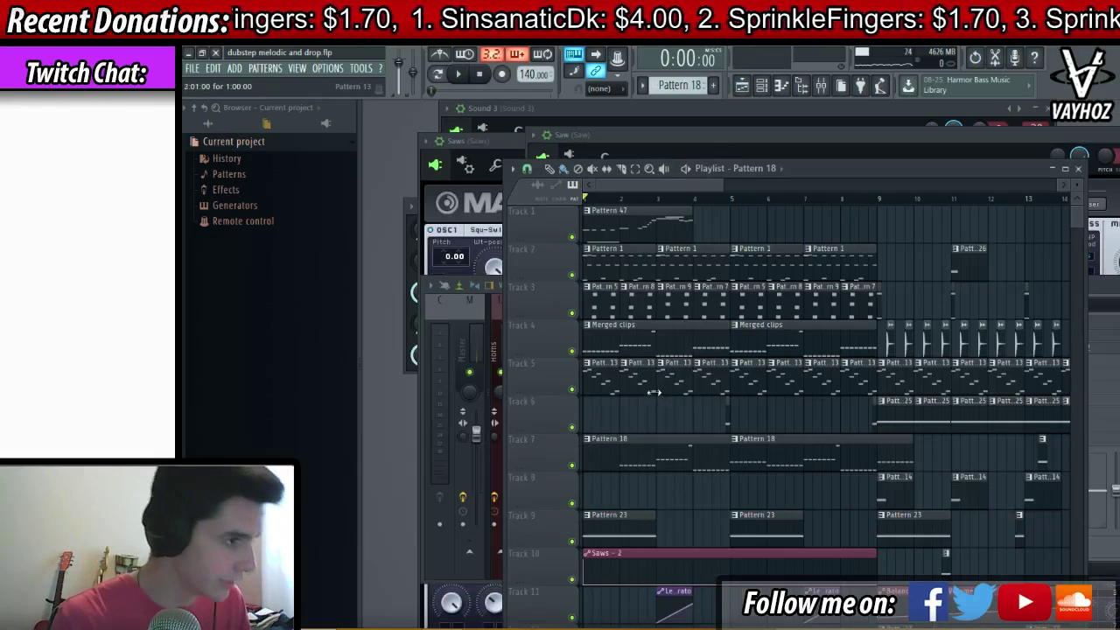
double_click(661, 465)
scroll(783, 136, "down", 3)
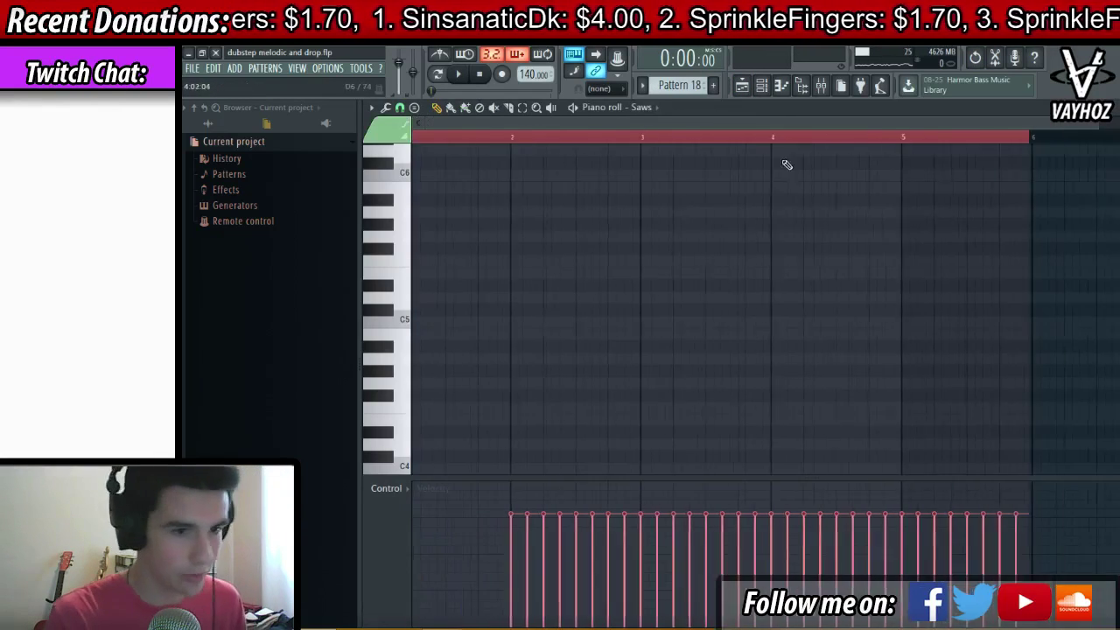
scroll(777, 197, "down", 14)
left_click_drag(529, 273, 335, 277)
key("space")
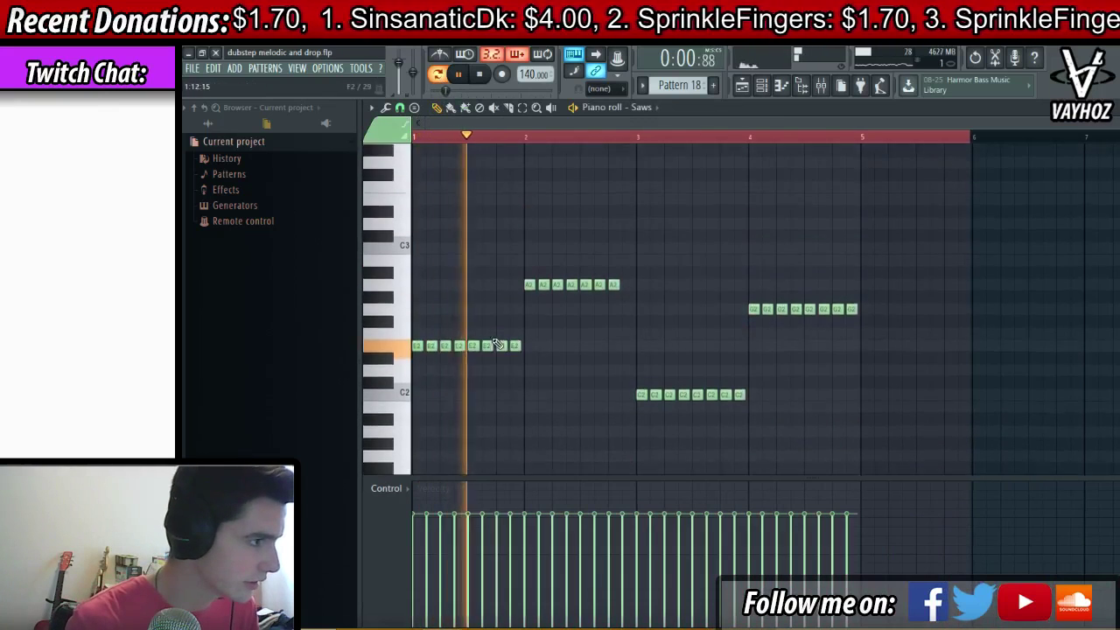
- Stack the Saws notes into chords with copies one octave, an octave plus a minor third, and an octave plus a fifth higher
scroll(420, 350, "up", 4)
left_click_drag(415, 387, 360, 240)
key("space")
key("space")
scroll(427, 291, "up", 2)
scroll(429, 290, "up", 1)
left_click_drag(415, 310, 410, 246)
key("space")
key("space")
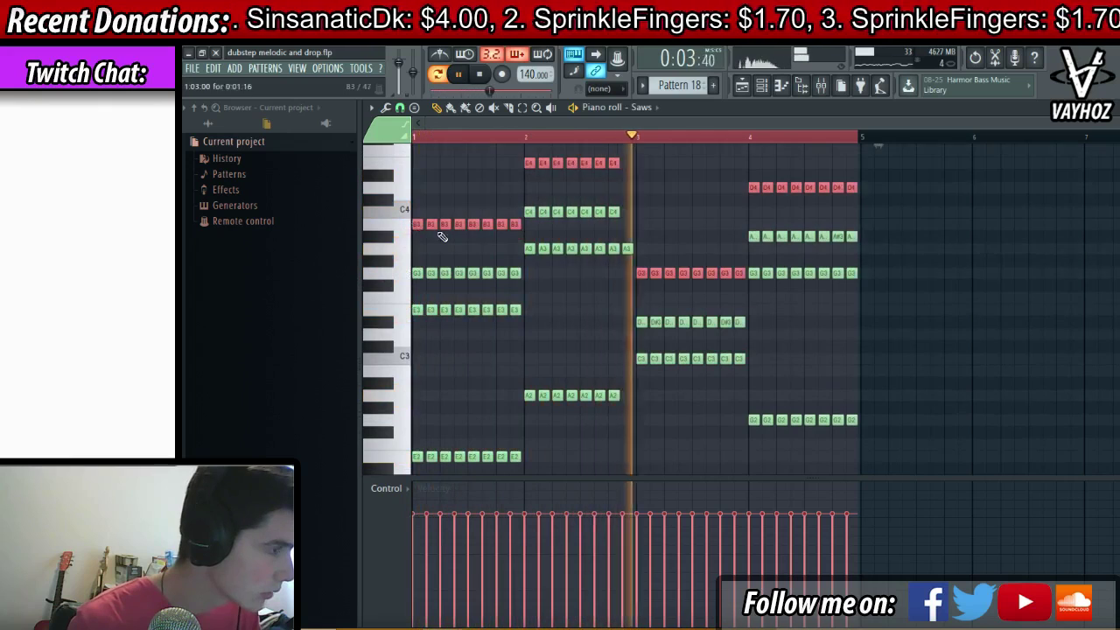
- Raise the D#3 notes in bar 3 to E3 and the A#3 notes in bar 4 to B3, and transpose all Saws notes up an octave
scroll(411, 263, "up", 4)
left_click(641, 432)
left_click_drag(647, 439, 745, 420)
left_click_drag(738, 340, 854, 359)
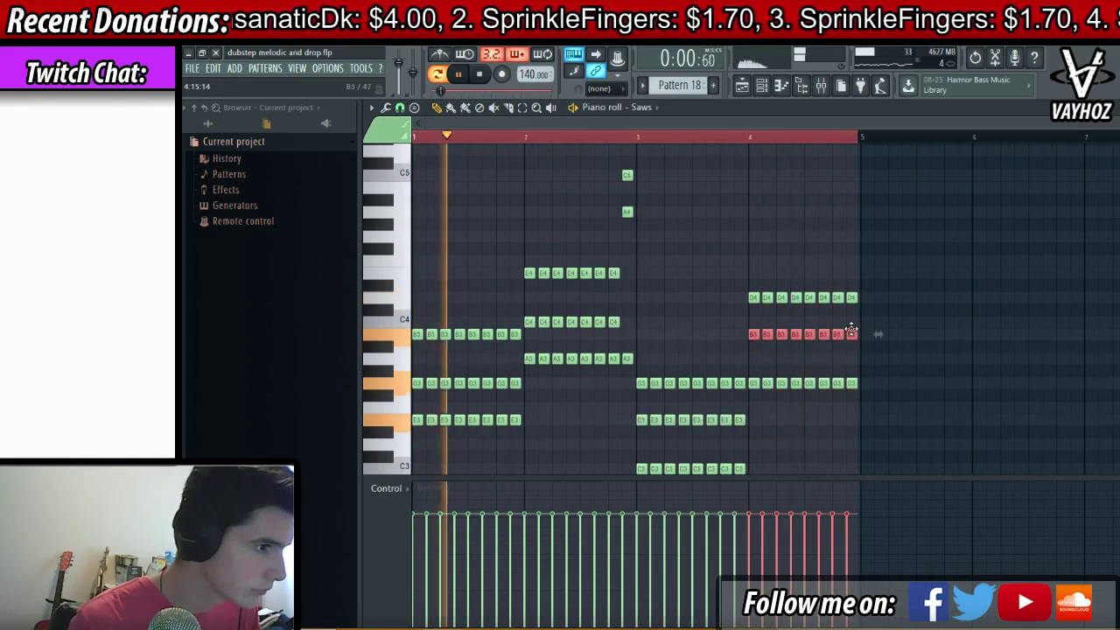
key("ctrl+a")
scroll(488, 345, "down", 8)
left_click_drag(417, 348, 384, 197)
- Open Pattern 47's Lead piano roll and delete all the melody notes in bar 3
key("F5")
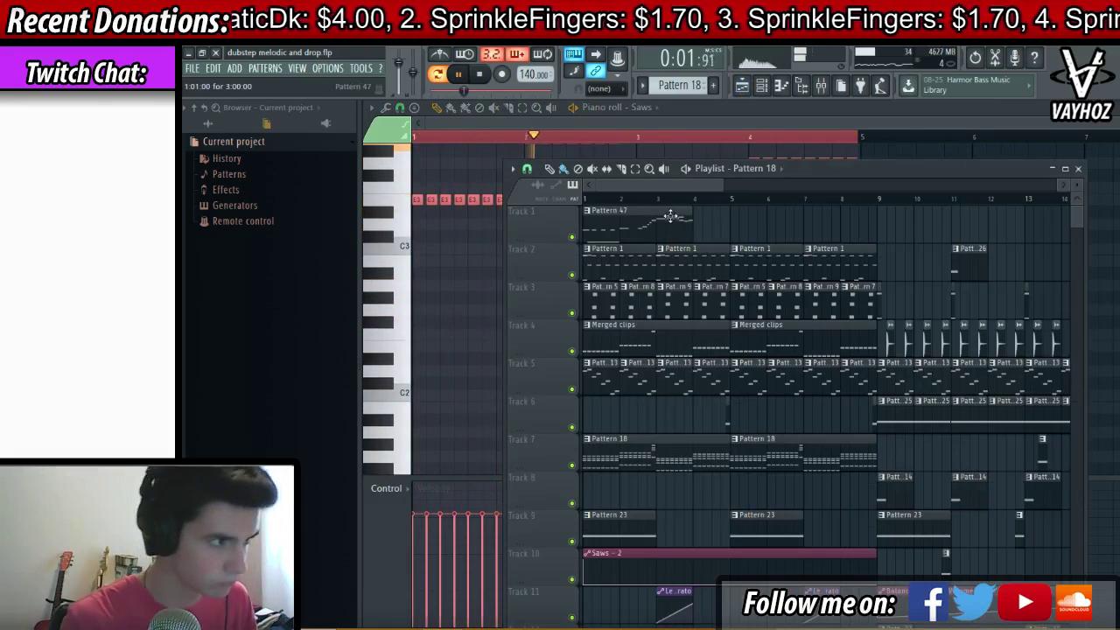
left_click(647, 227)
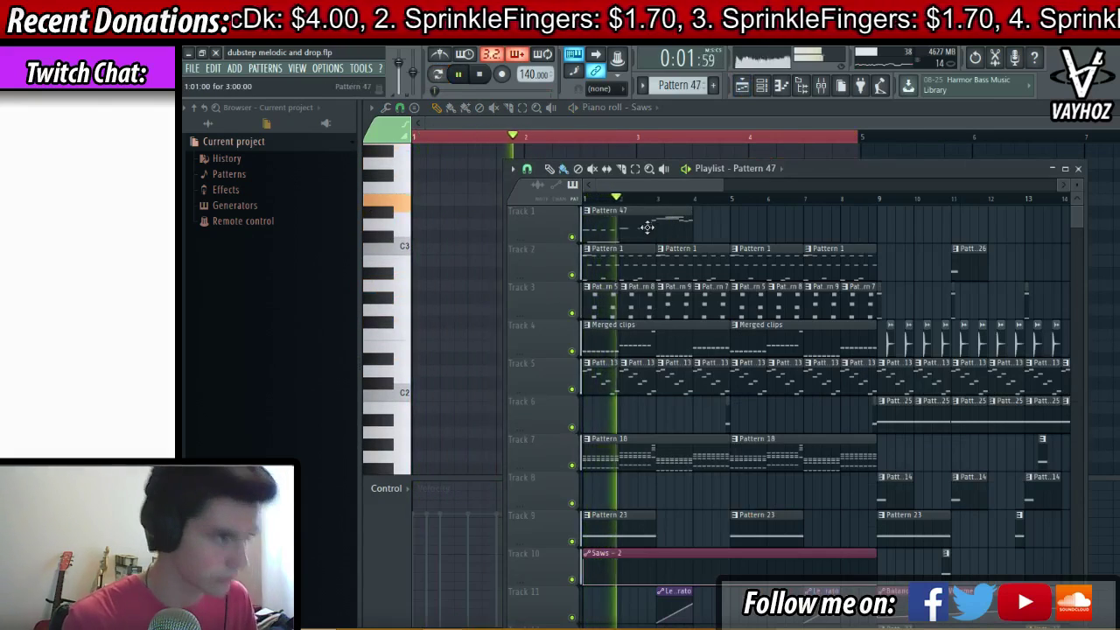
double_click(644, 228)
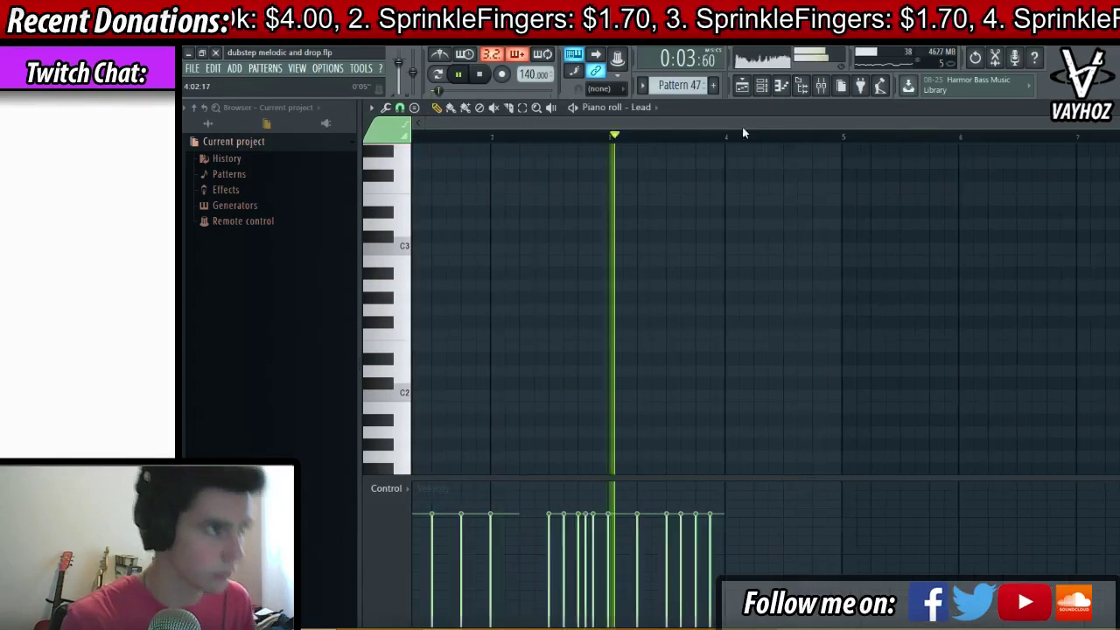
key("space")
scroll(751, 306, "up", 10)
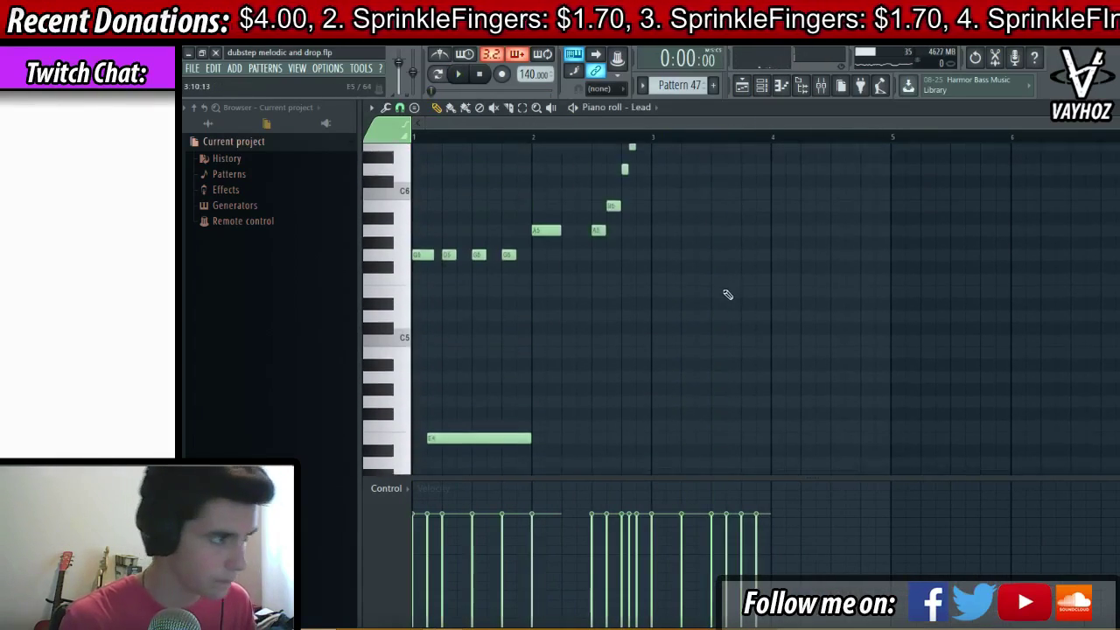
key("space")
scroll(703, 288, "up", 2)
right_click(697, 229)
right_click(731, 272)
right_click(749, 284)
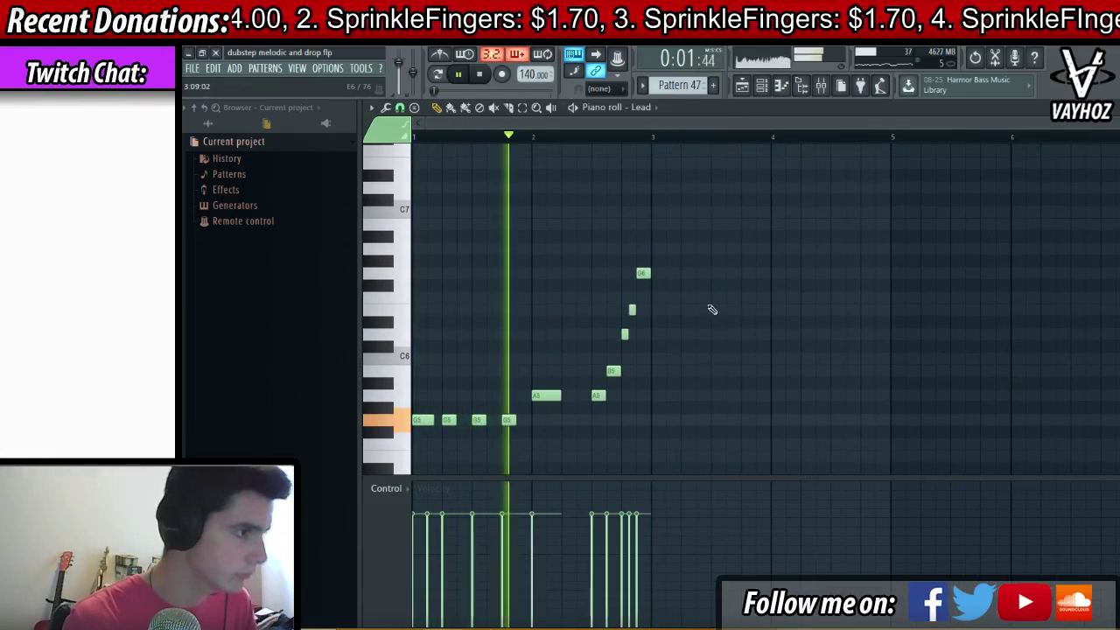
- Delete the rising run from A5 to G6 in the second half of bar 2
key("space")
right_click(643, 273)
right_click(632, 310)
right_click(625, 335)
right_click(614, 371)
right_click(599, 396)
scroll(600, 394, "down", 5)
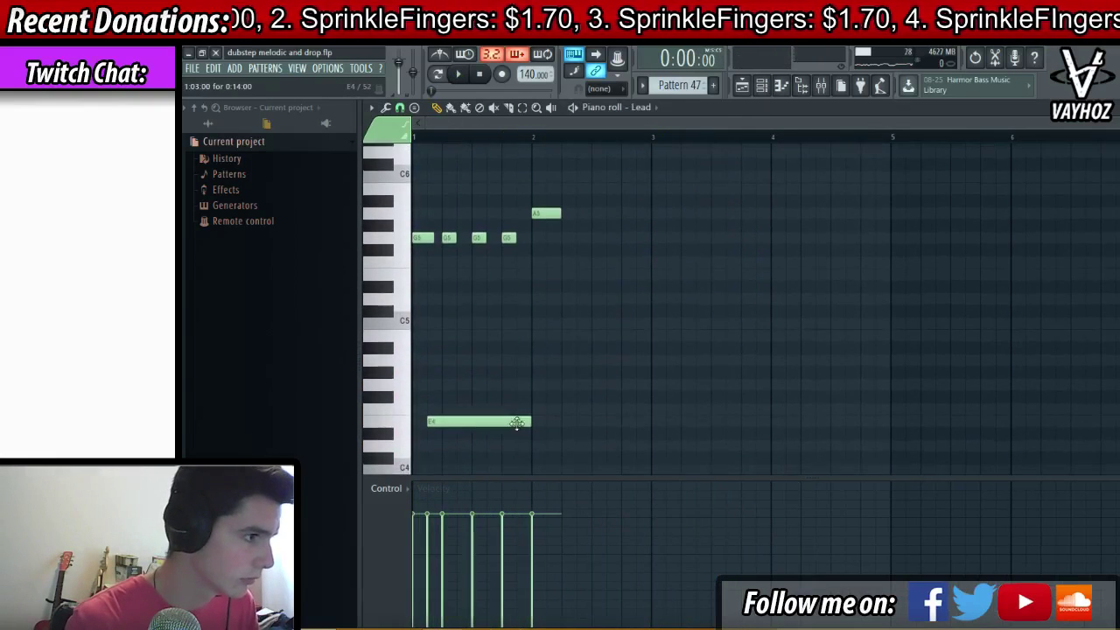
- Add a 14-step F#4 on step 3 of bar 2 and make the A5 a two-step note repeated on steps 1, 5, 9 and 13
key("space")
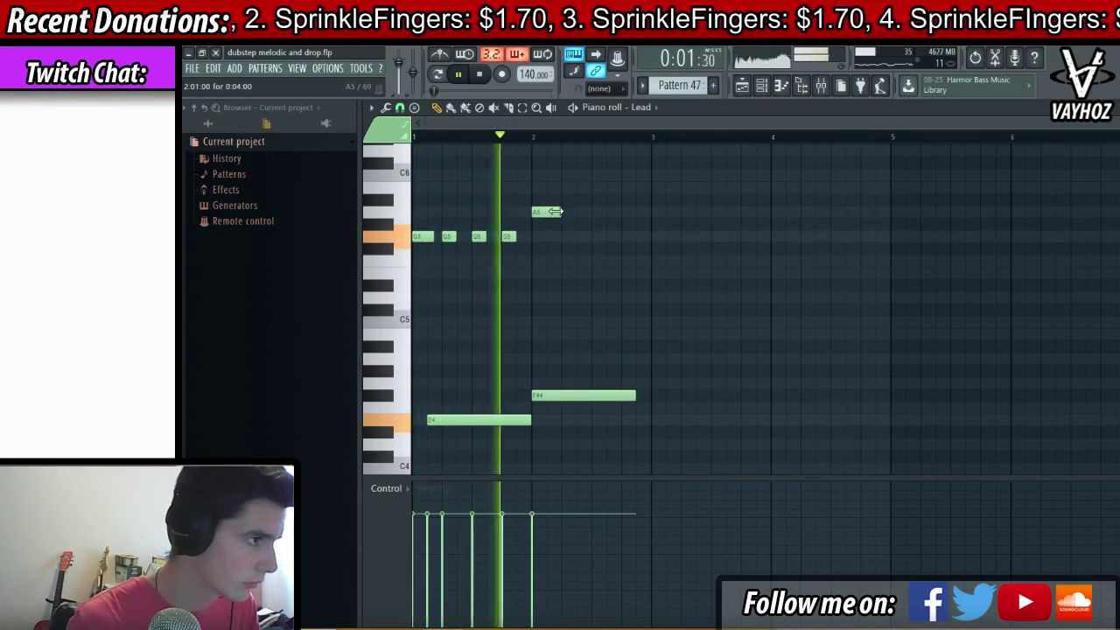
mouse_move(558, 212)
left_mouse_down()
mouse_move(543, 212)
mouse_move(569, 213)
left_mouse_up()
key("space")
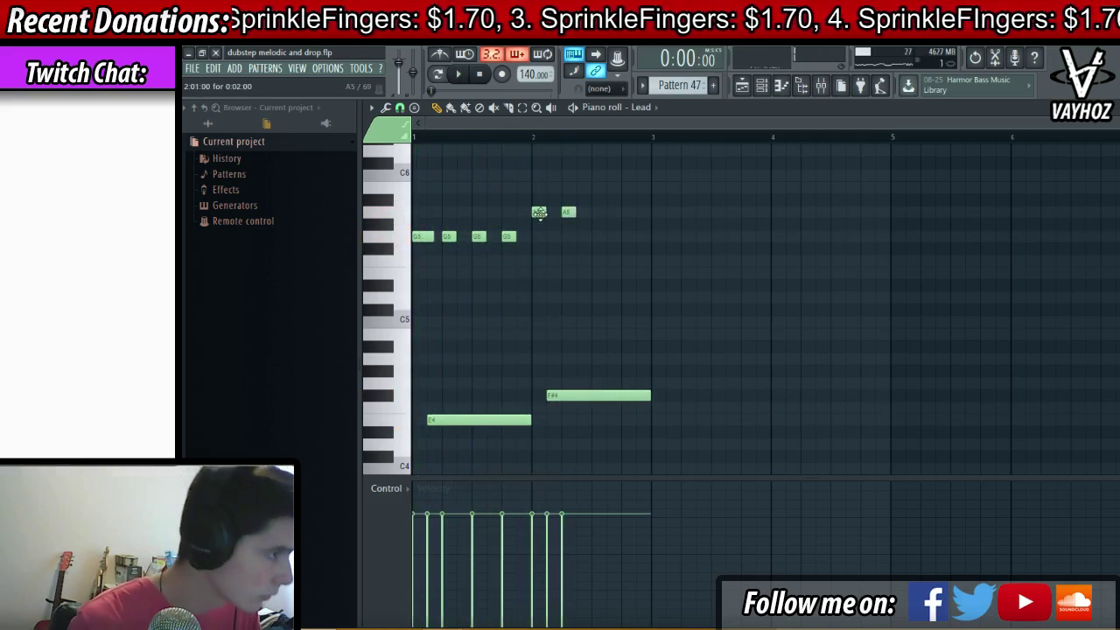
key("space")
left_click(597, 212)
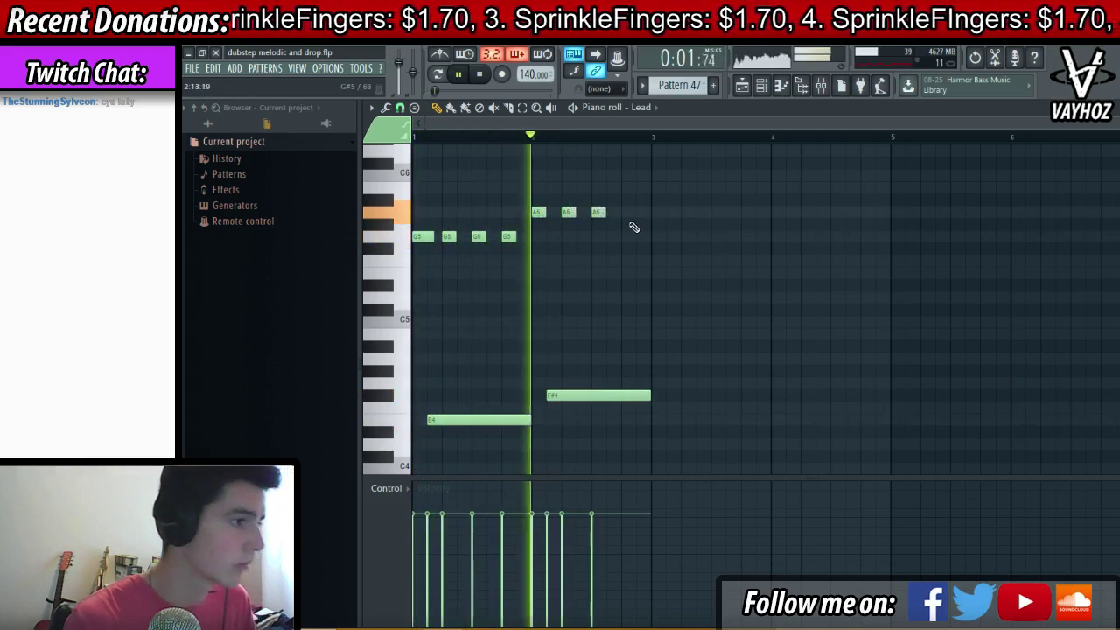
left_click(629, 212)
- Add a 14-step G4 on step 3 of bar 3 and two-step B5 notes on steps 1, 5, 9 and 13
key("space")
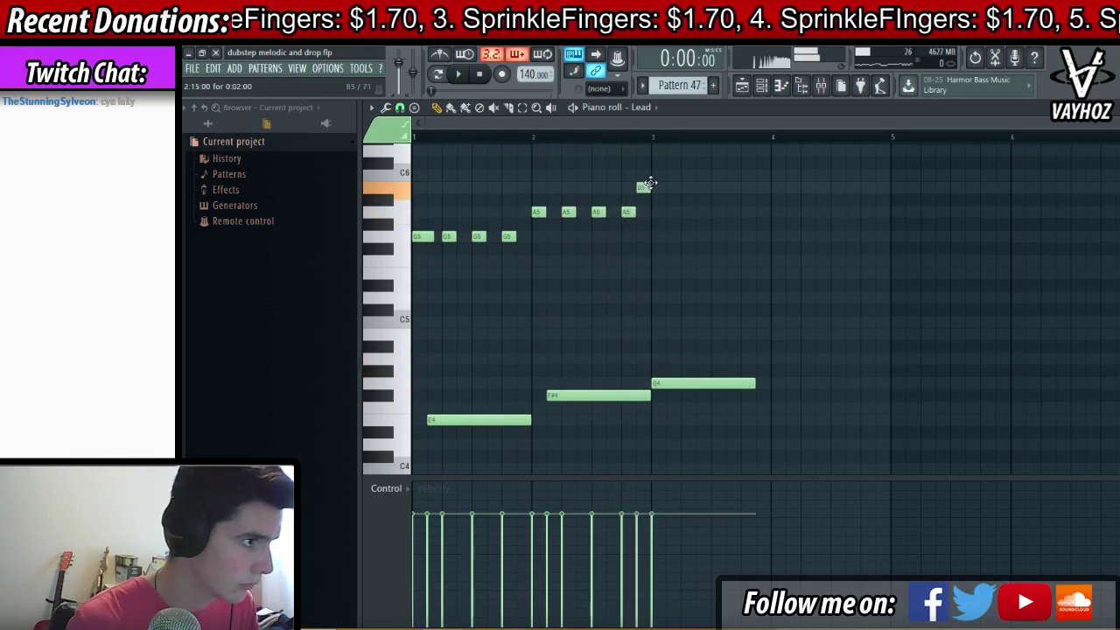
key("space")
left_click(688, 187)
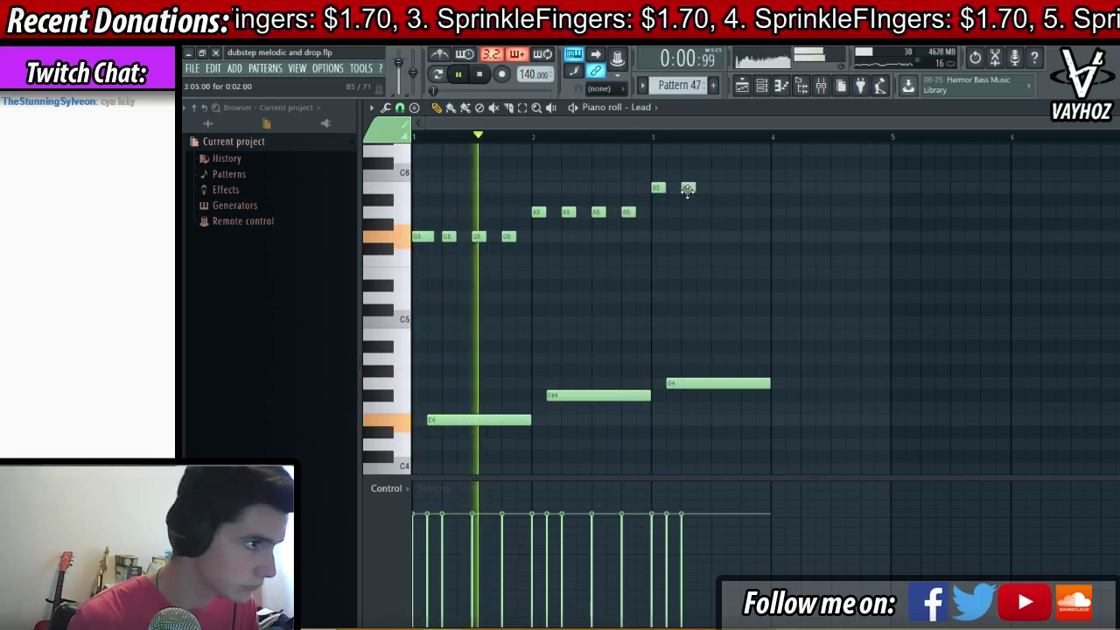
left_click(717, 187)
left_click(744, 188)
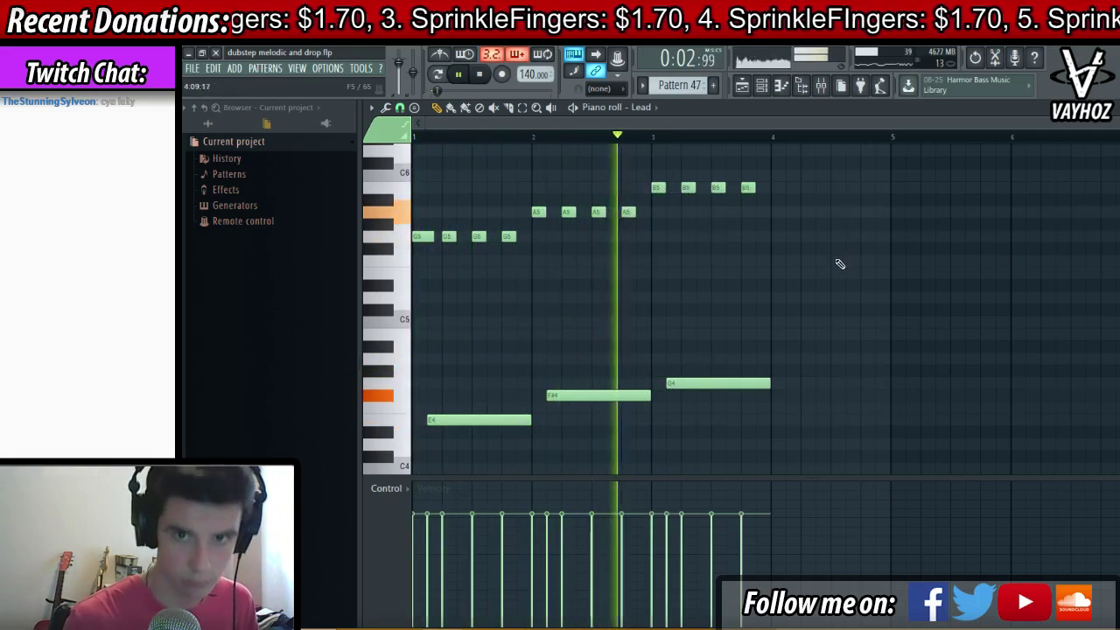
- Fill bar 4 with a run of two-step D6, B5, A5, G5, F#5, G5, D5 and B4 notes
scroll(787, 254, "up", 2)
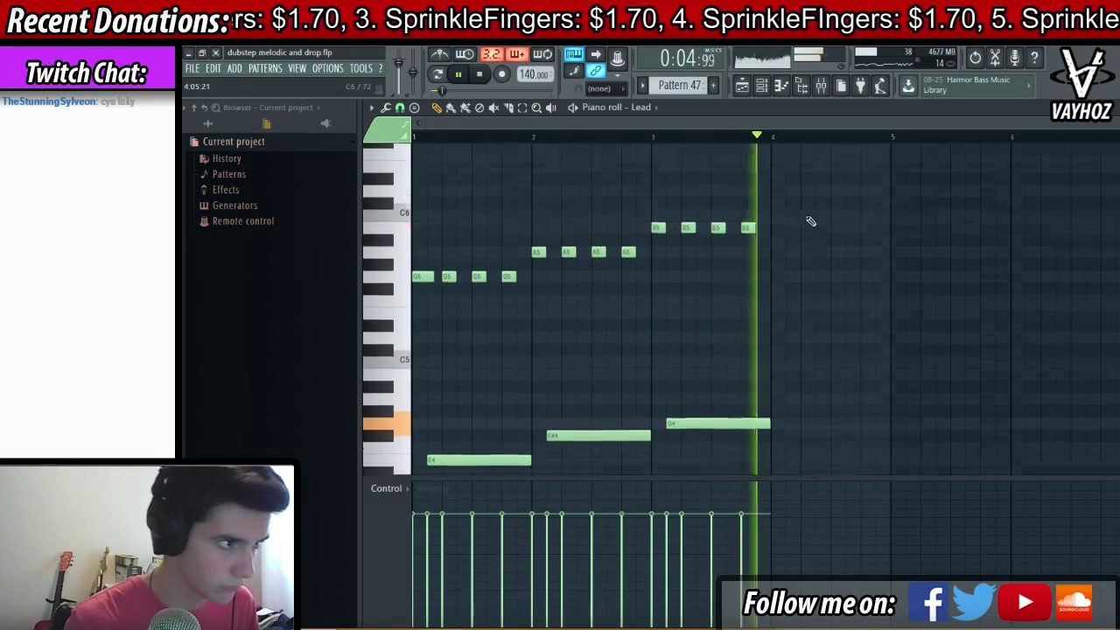
left_click(778, 222)
key("space")
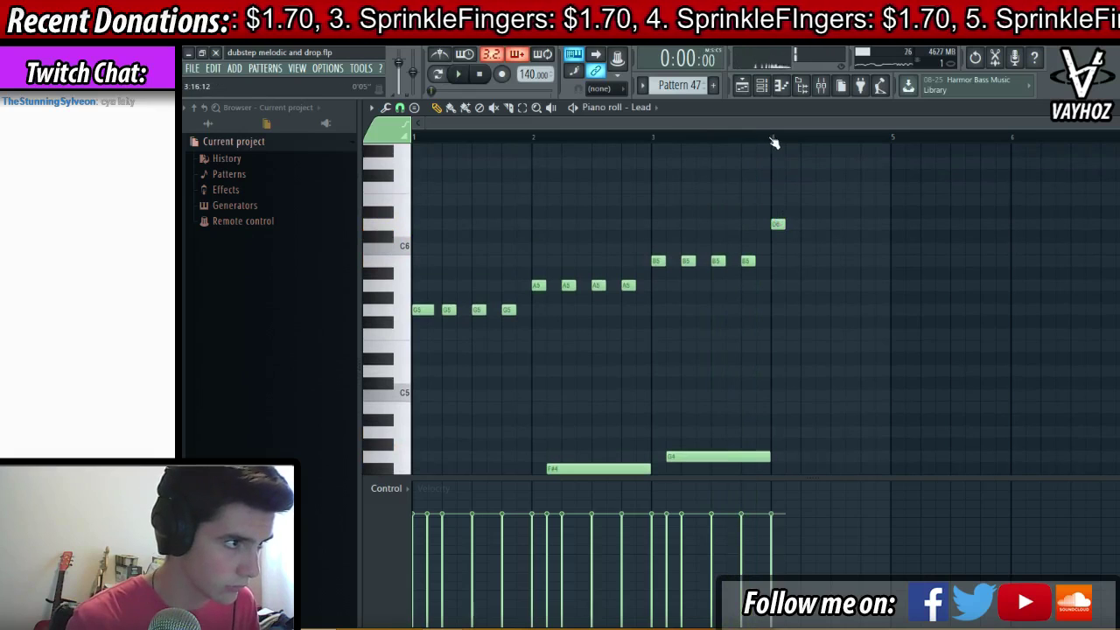
left_click(807, 297)
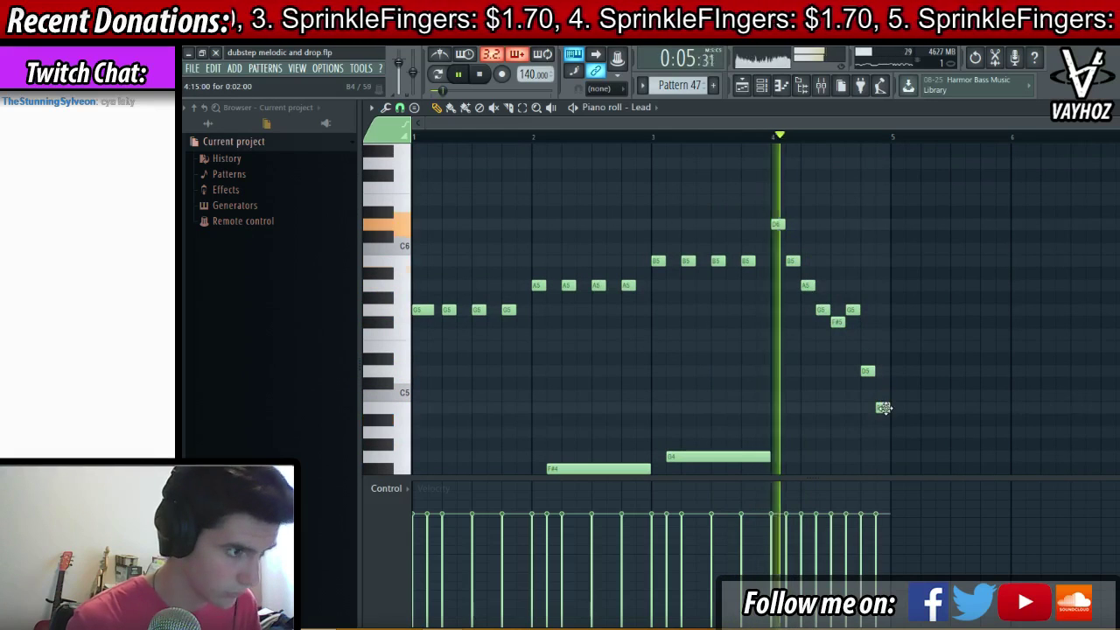
- Place a second Pattern 47 clip in bar 5 of playlist Track 1 and open the Lead's Massive plugin
key("F5")
left_click(749, 222)
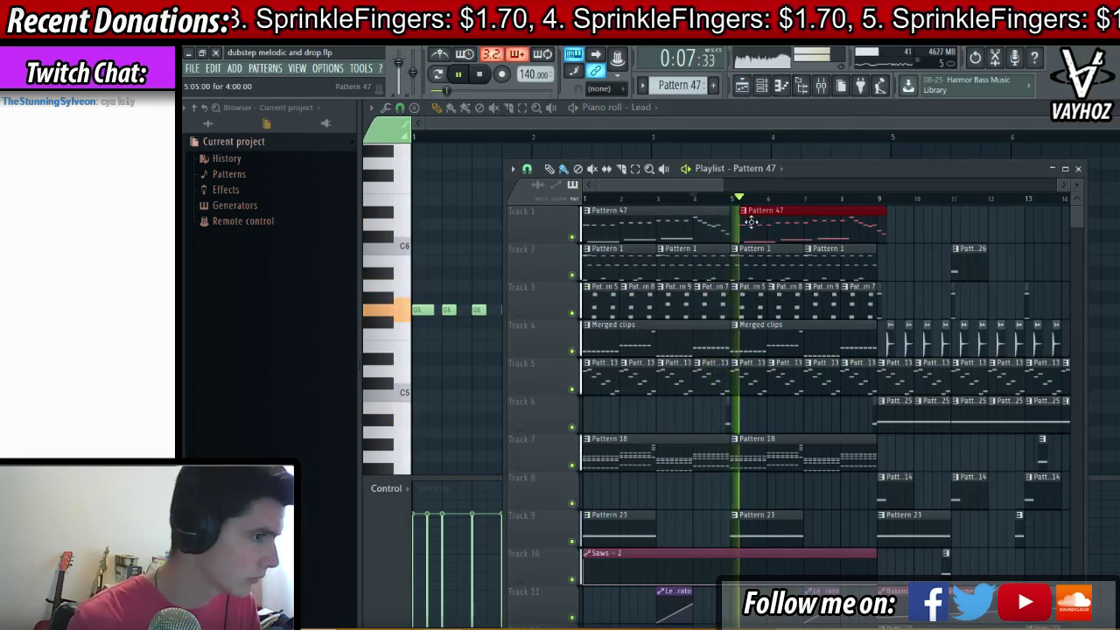
key("F6")
left_click(679, 357)
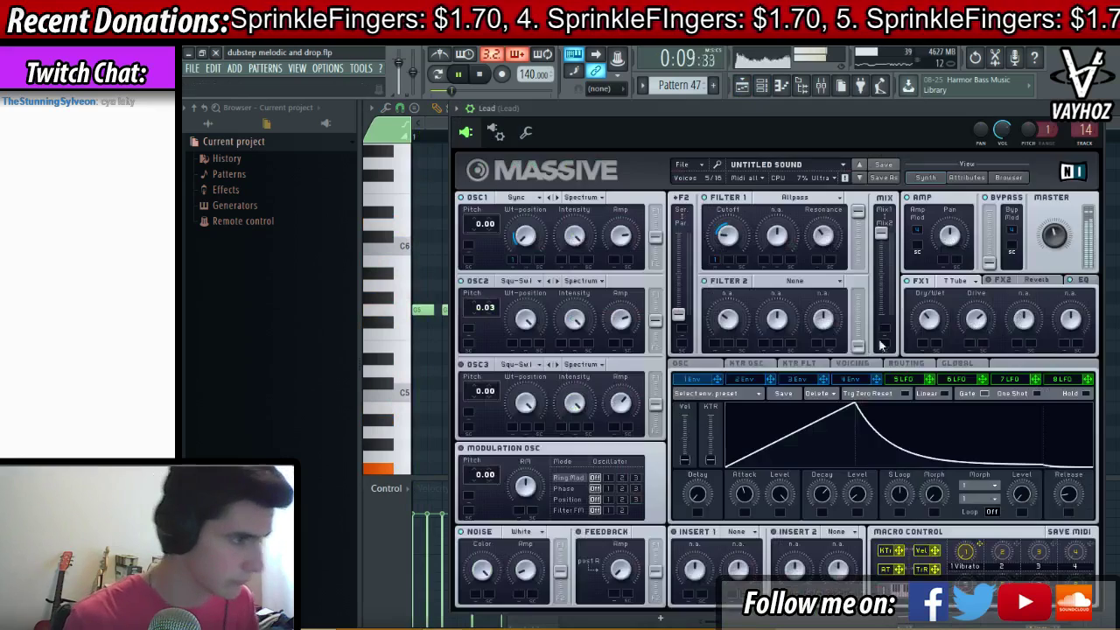
- Delete the long F#4 in bar 2 and the long E4 in bar 1 of the Lead melody
key("F5")
key("space")
left_click(414, 224)
scroll(628, 325, "down", 4)
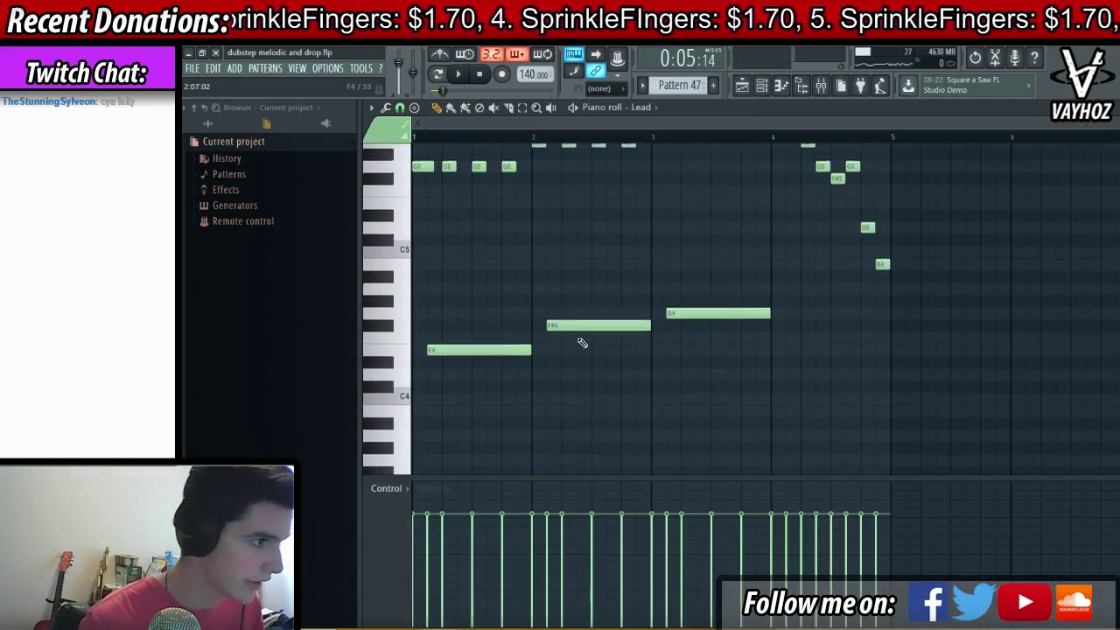
right_click(593, 322)
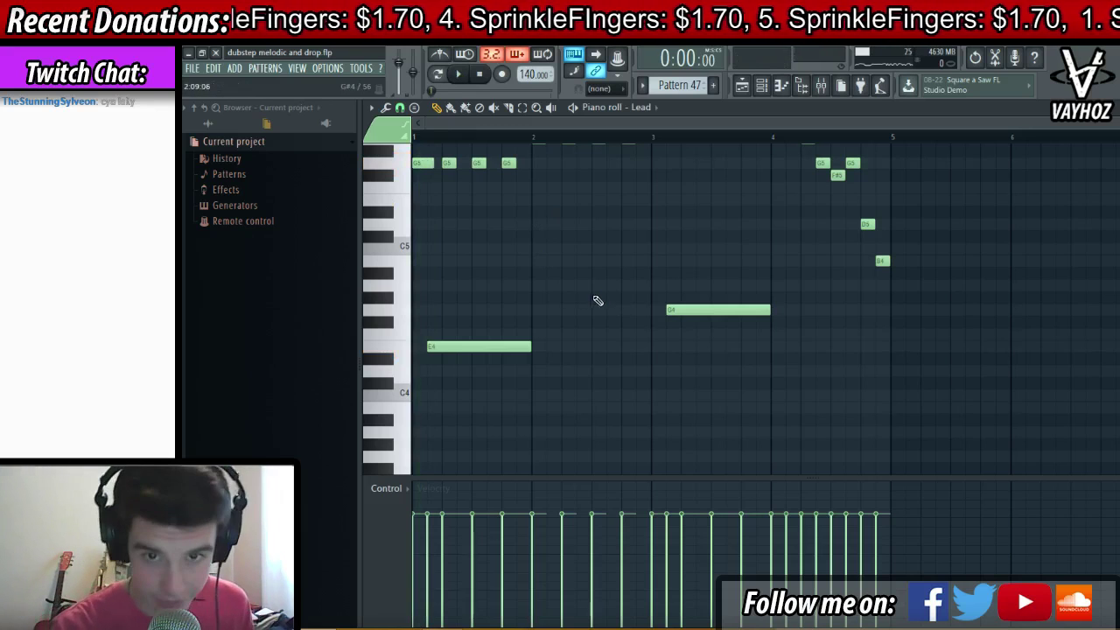
scroll(569, 308, "down", 1)
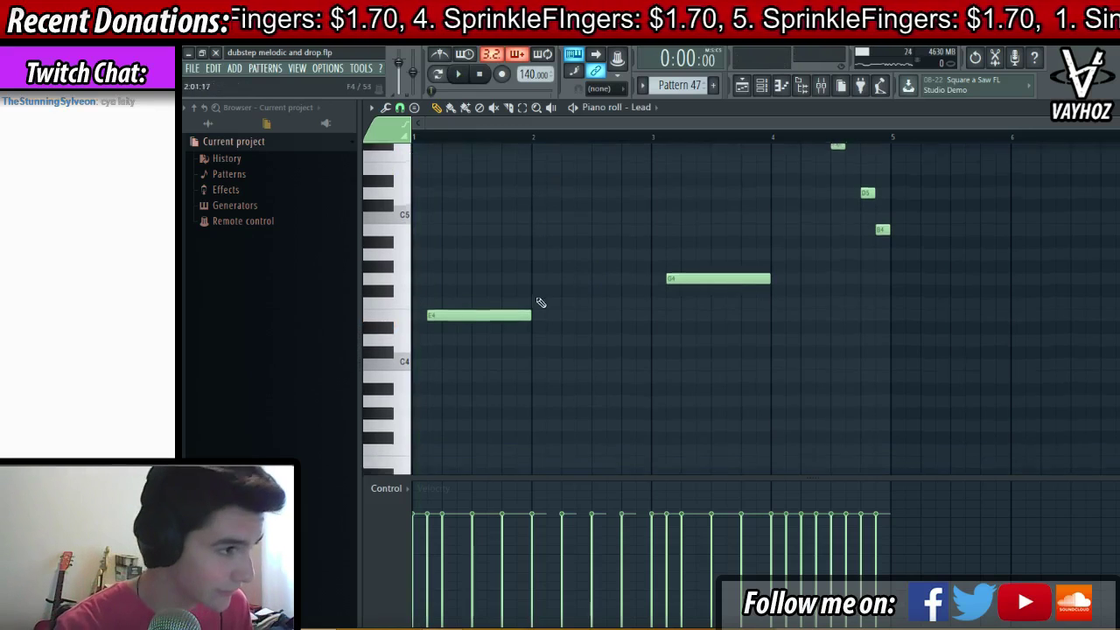
key("space")
right_click(510, 311)
- Try a 14-step D4 at the start of bar 1 within the playing arrangement
left_click(417, 334)
key("space")
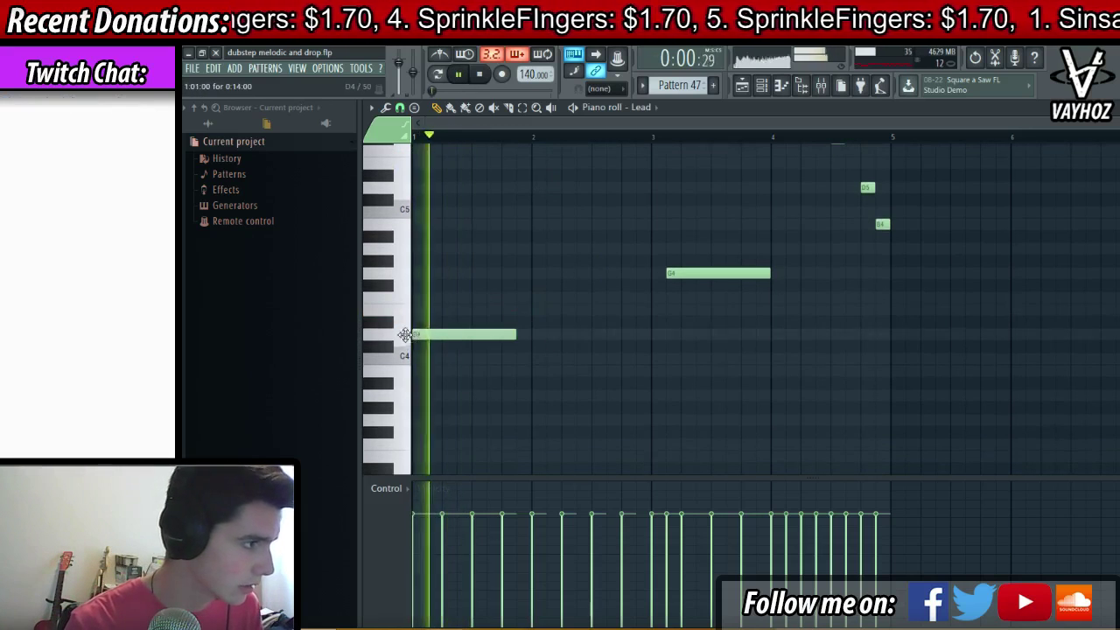
key("space")
key("space")
right_click(451, 334)
- Replace the three repeated G5 notes in bar 1 with two-step F#5, E5 and D5 notes on steps 7, 9 and 11
scroll(493, 363, "up", 3)
key("space")
scroll(479, 310, "up", 3)
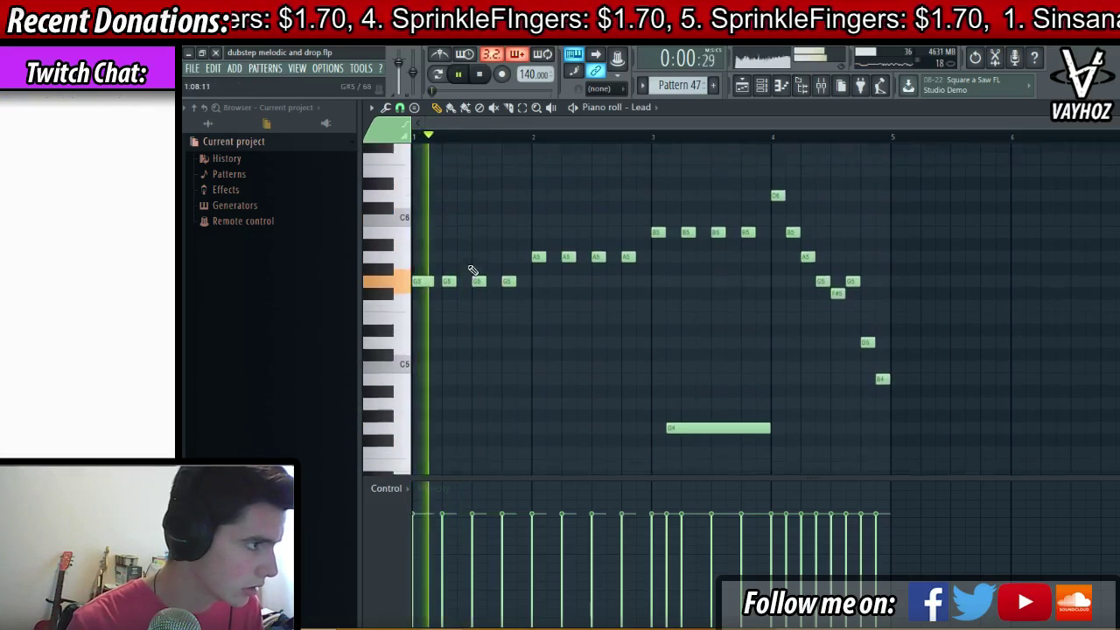
left_click(460, 364)
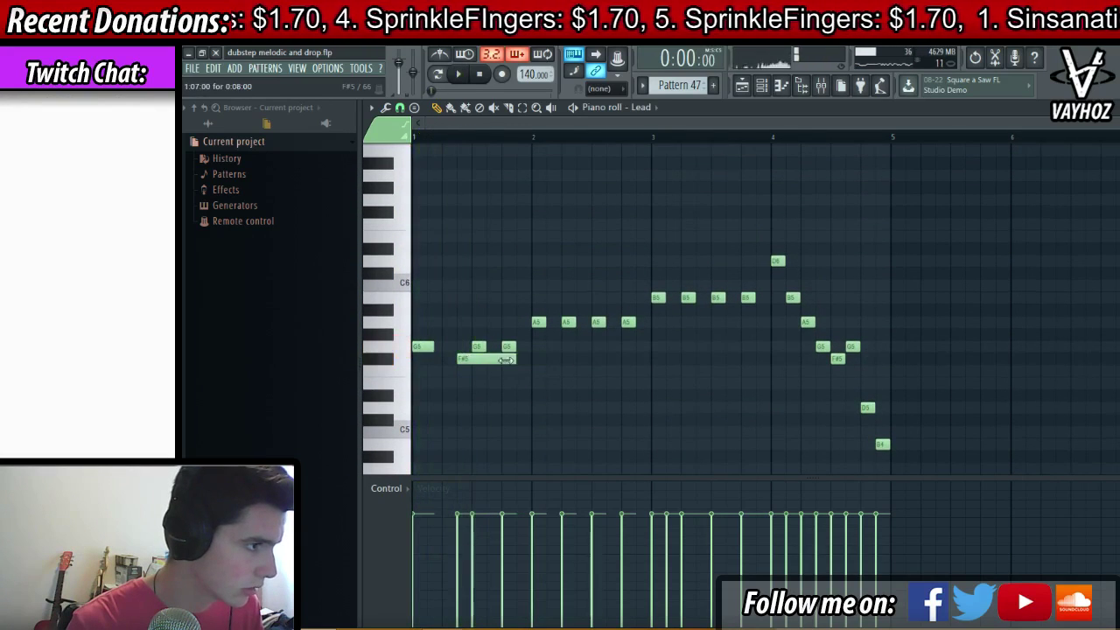
left_click_drag(486, 351, 482, 385)
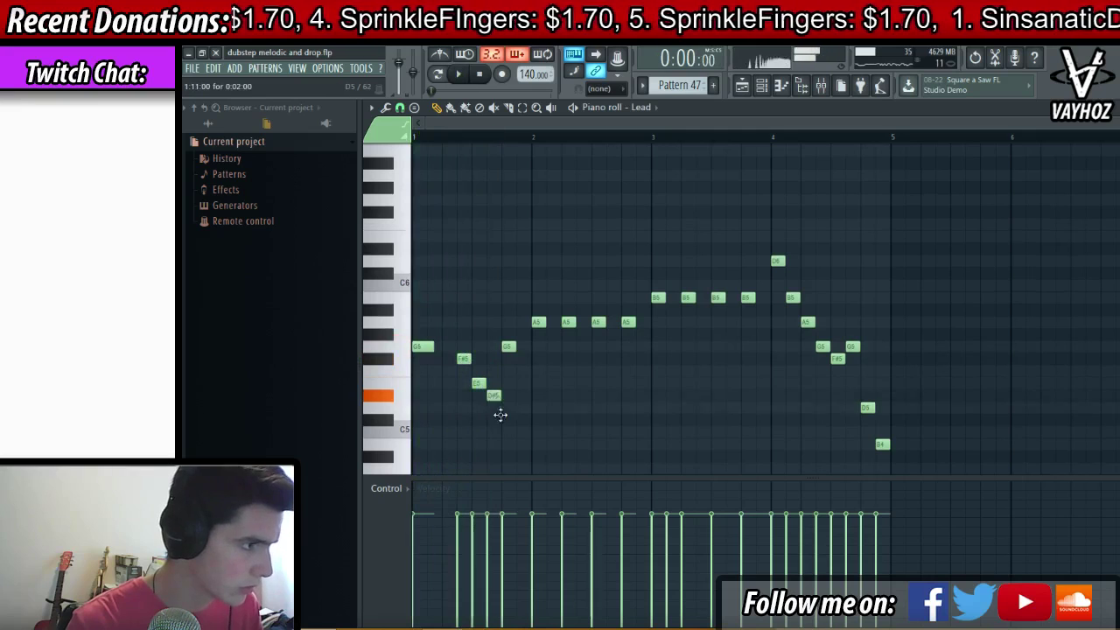
right_click(509, 346)
key("space")
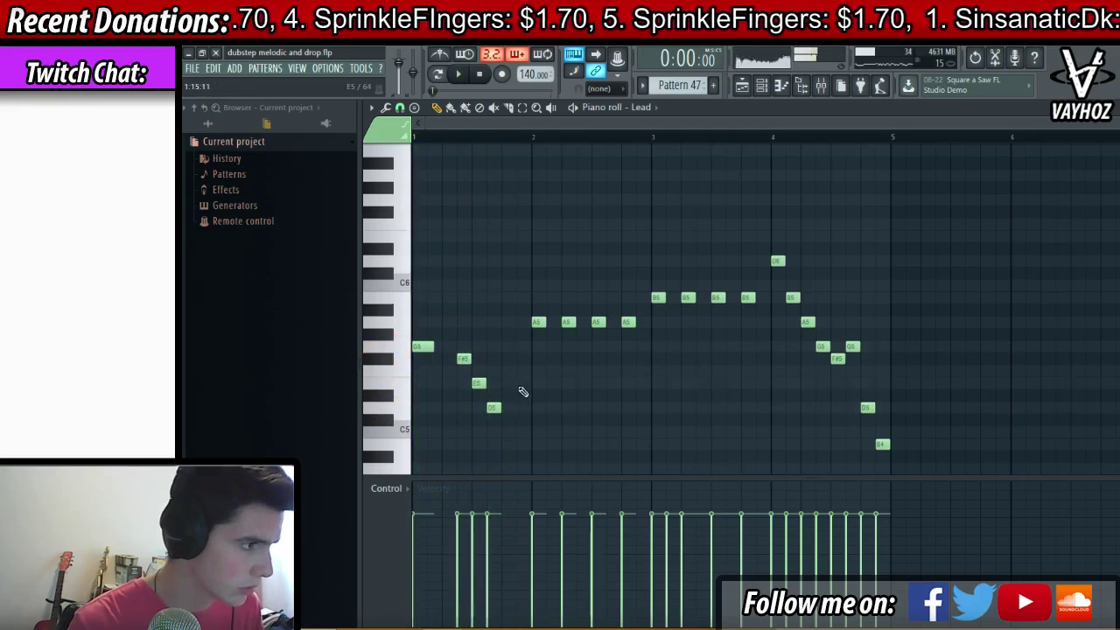
- Add a two-step E5 on step 13 of bar 1 and replace the first A5 in bar 2 with a four-step B4
key("space")
scroll(540, 415, "down", 1)
right_click(538, 287)
left_click(536, 398)
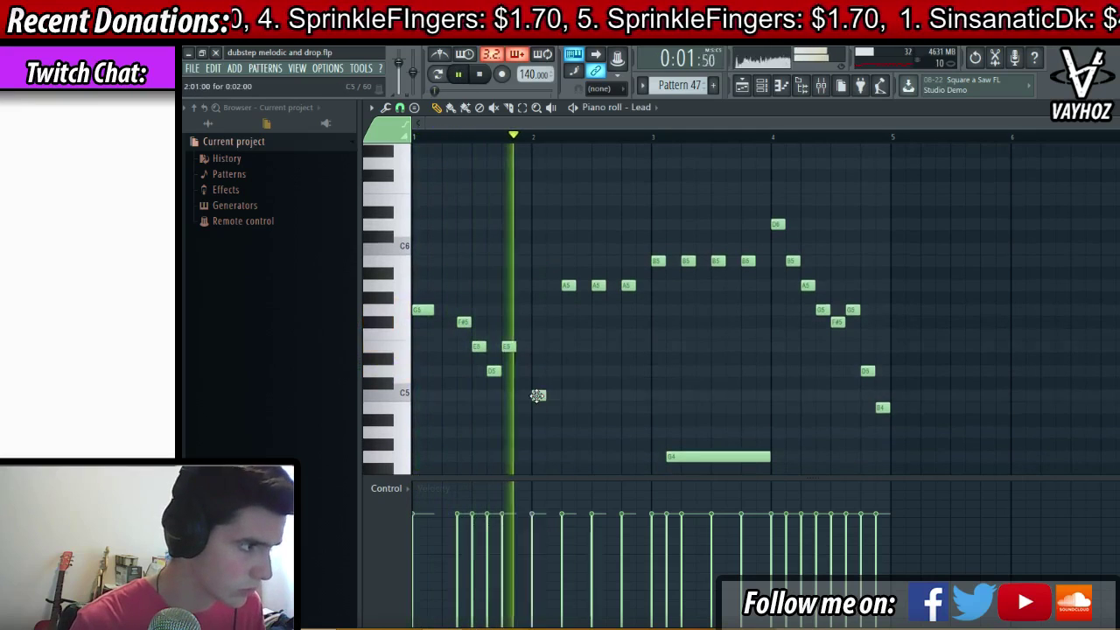
key("space")
left_click_drag(545, 408, 562, 409)
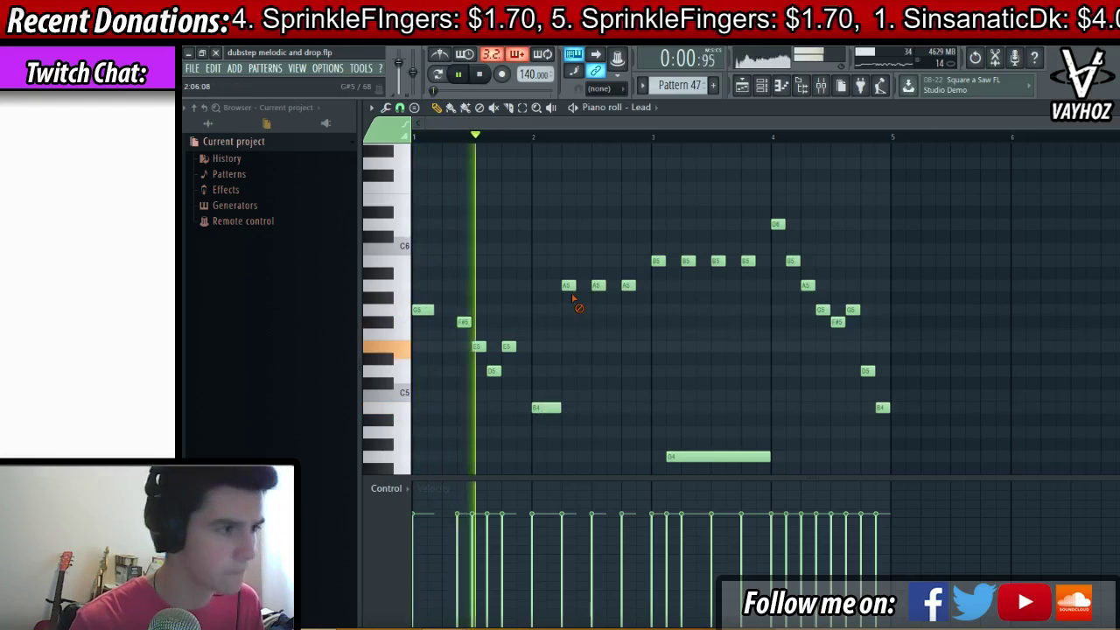
- Clear the remaining A5 notes from bar 2 and extend the B4 to six steps, starting on step 15 of bar 1
right_click(569, 286)
right_click(599, 285)
right_click(627, 285)
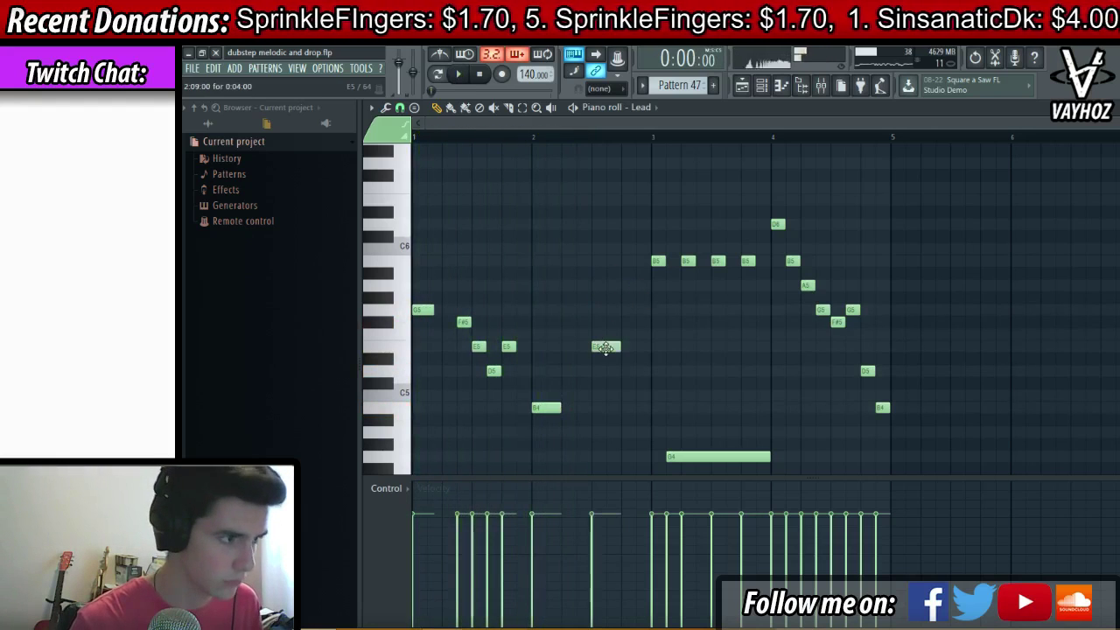
key("space")
right_click(601, 360)
mouse_move(547, 408)
left_mouse_down()
mouse_move(532, 408)
mouse_move(560, 408)
left_mouse_up()
key("space")
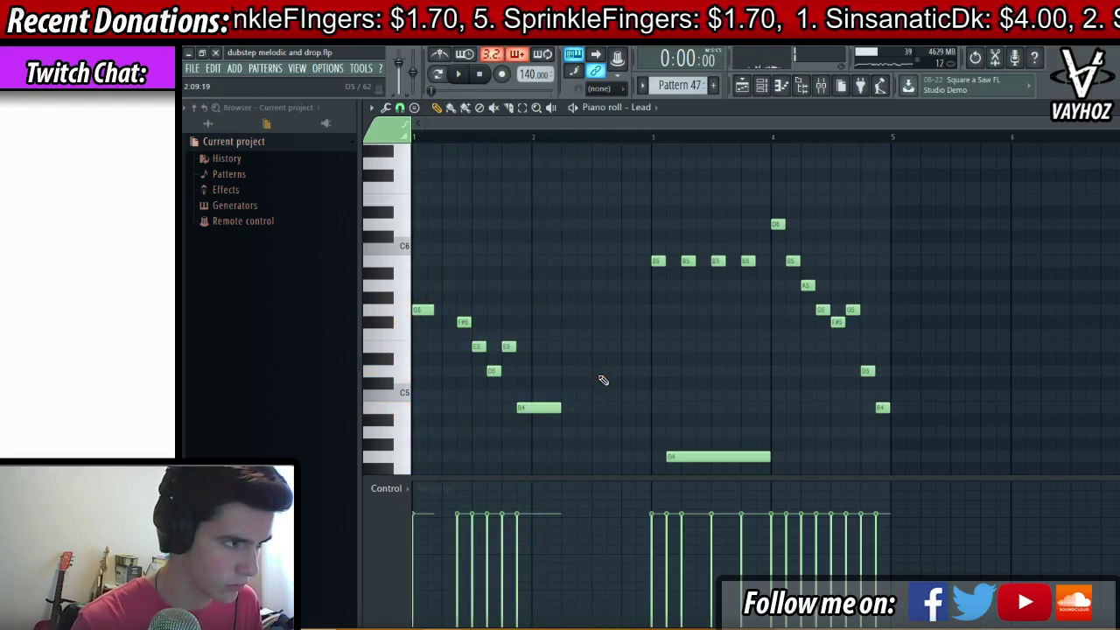
- Add two-step D5, B4, A4 and G4 notes from step 9 of bar 2 and clear the A4 and B5 on bar 3's first step
key("space")
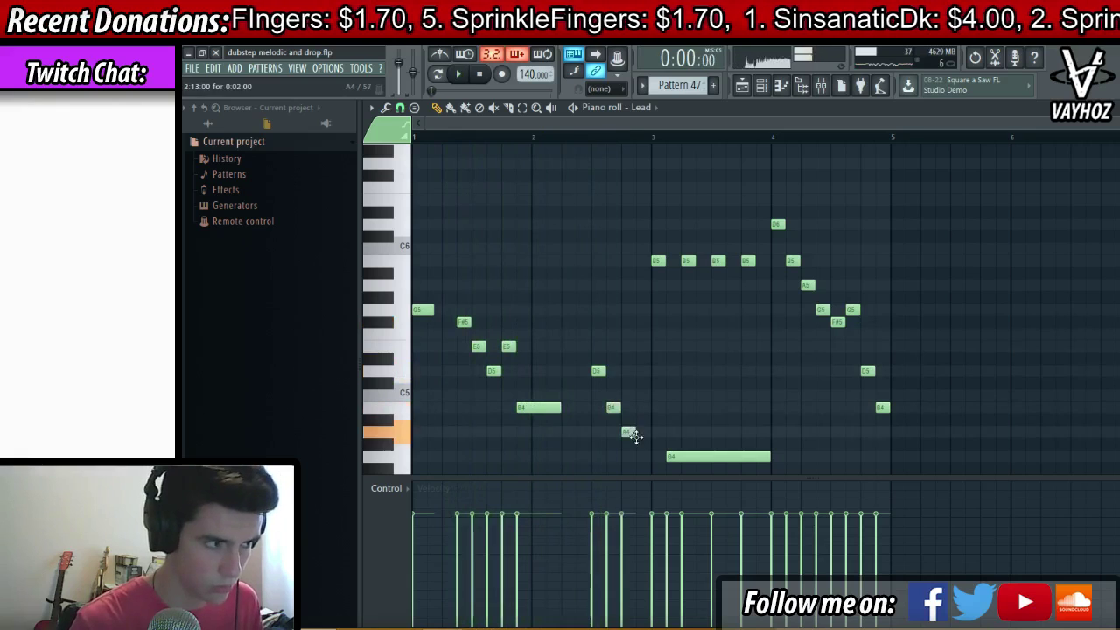
key("space")
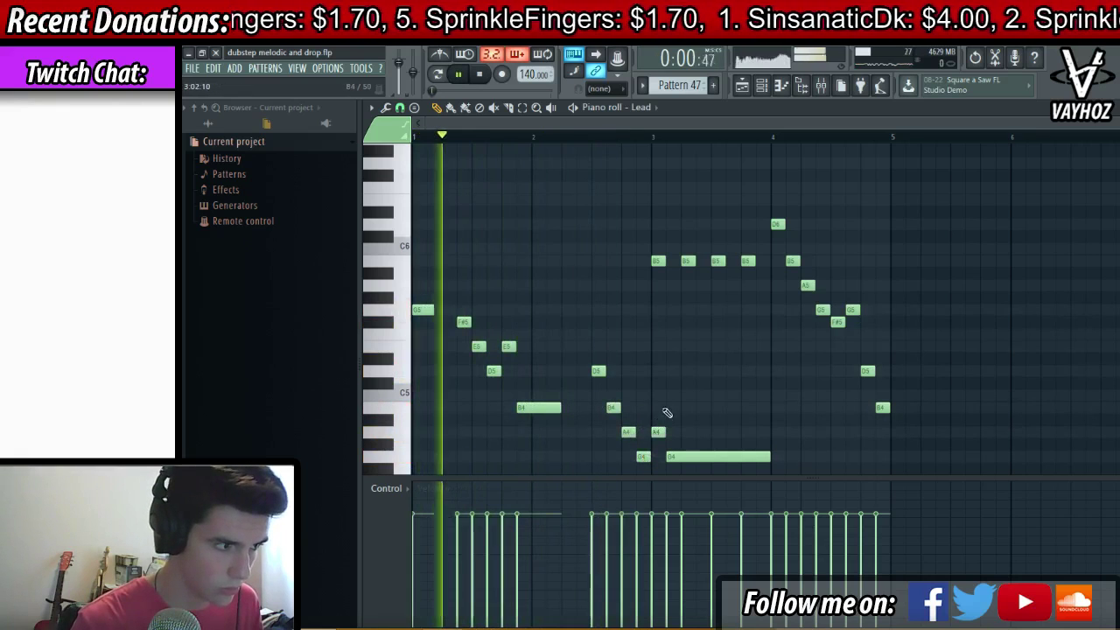
right_click(658, 432)
right_click(660, 261)
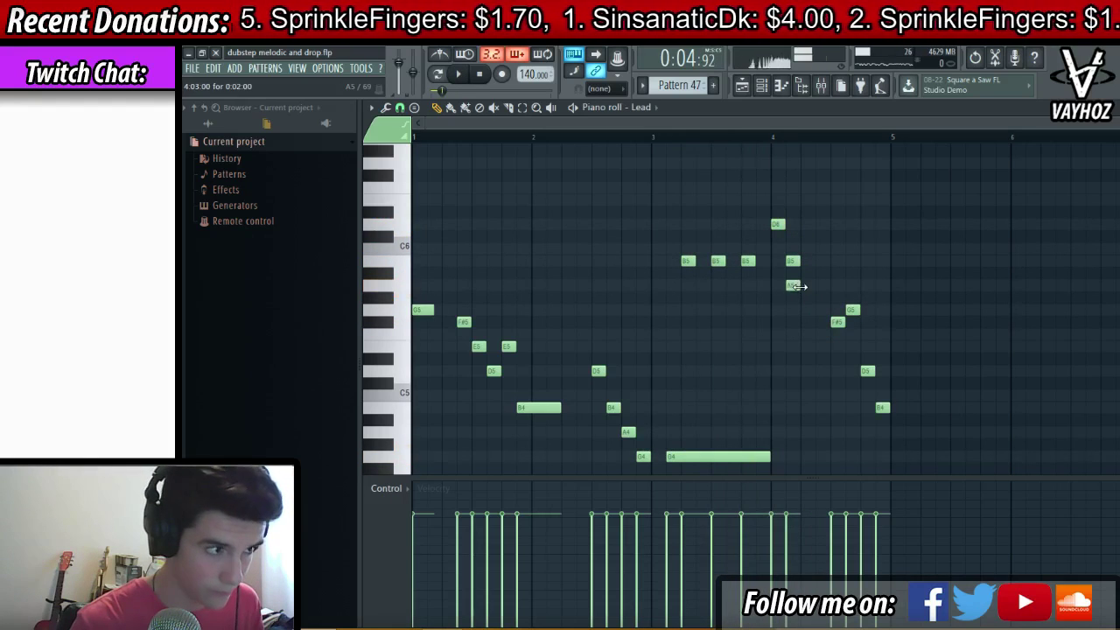
- Move the A5 note in bar 4 later so that it directly follows the B5 note
left_click_drag(798, 286, 809, 286)
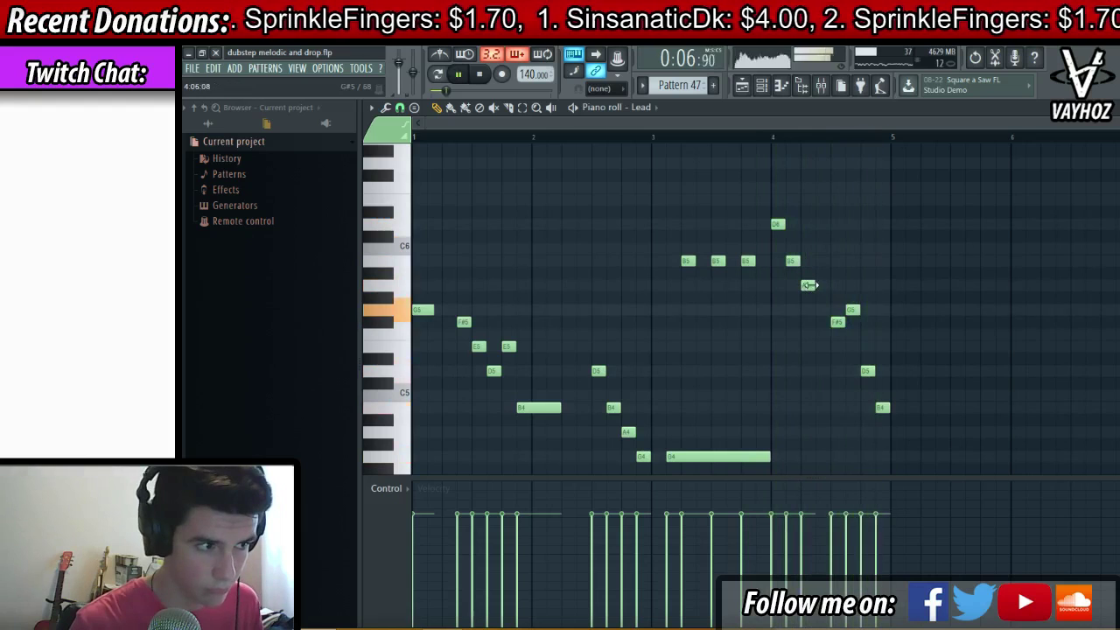
scroll(837, 142, "down", 1)
scroll(717, 300, "down", 5)
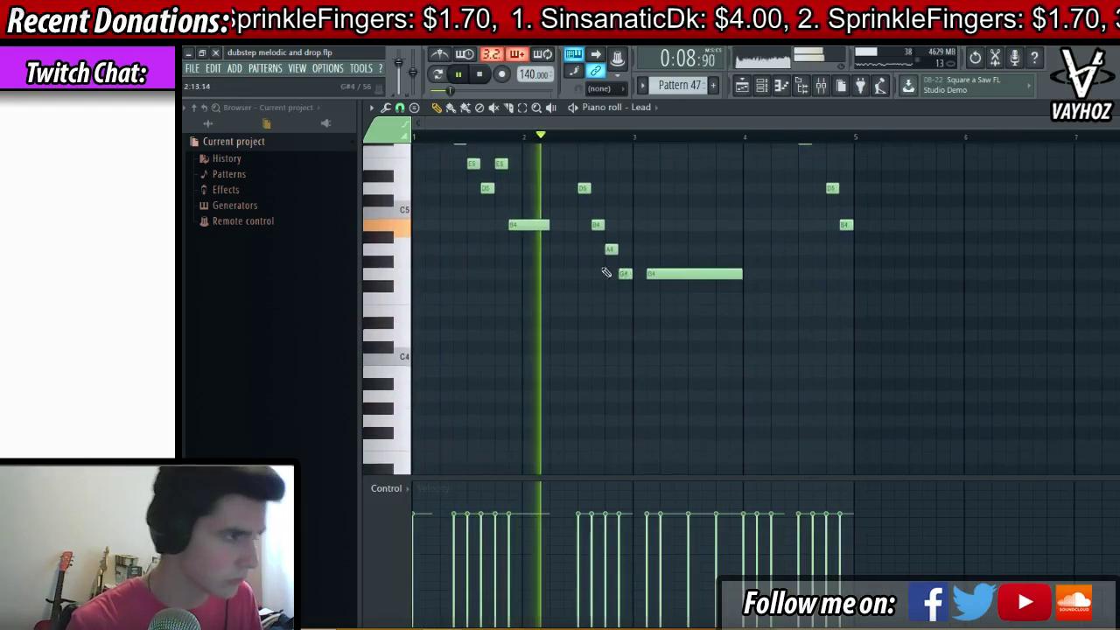
- Continue the descending run into bar 2 with A4 and G4 notes, and shorten the B4 and A4 notes to make them consecutive
key("space")
scroll(606, 273, "up", 2)
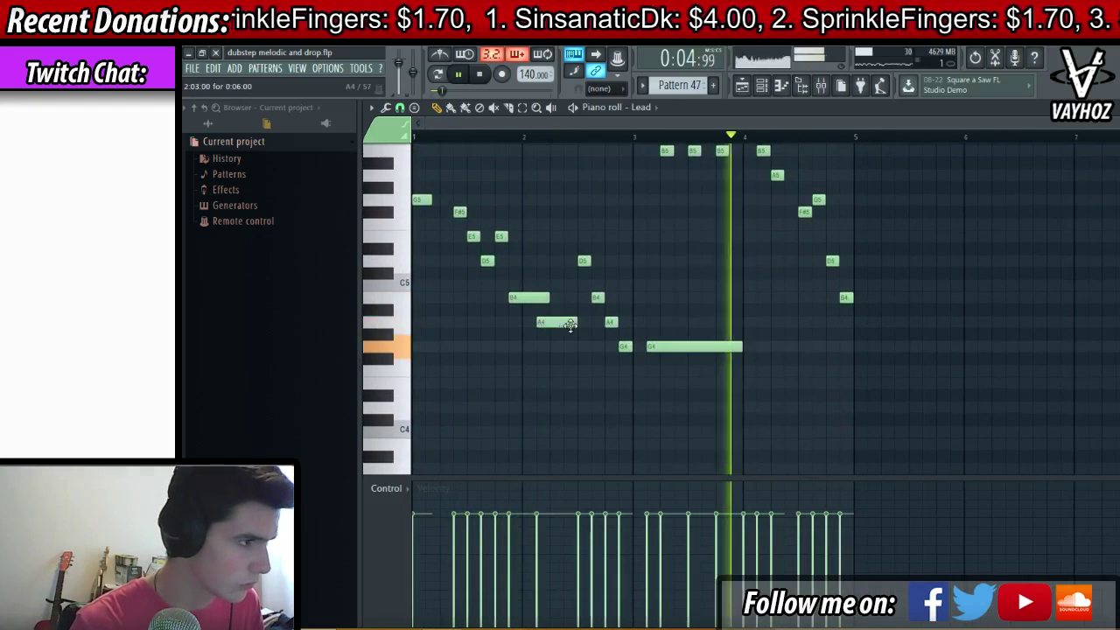
left_click_drag(570, 326, 566, 320)
key("space")
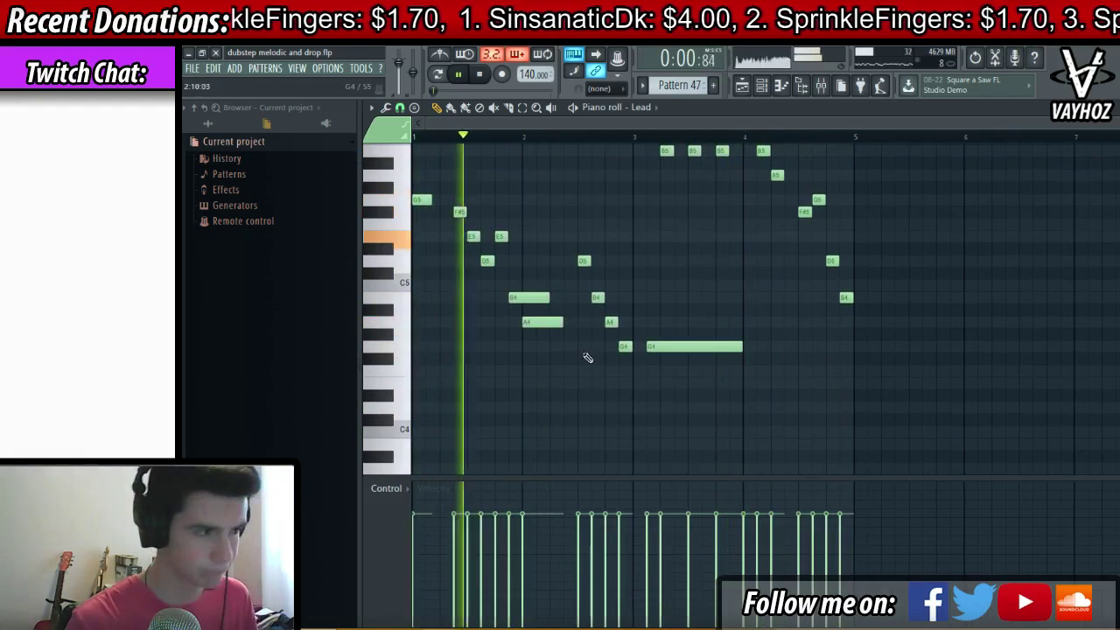
left_click(543, 346)
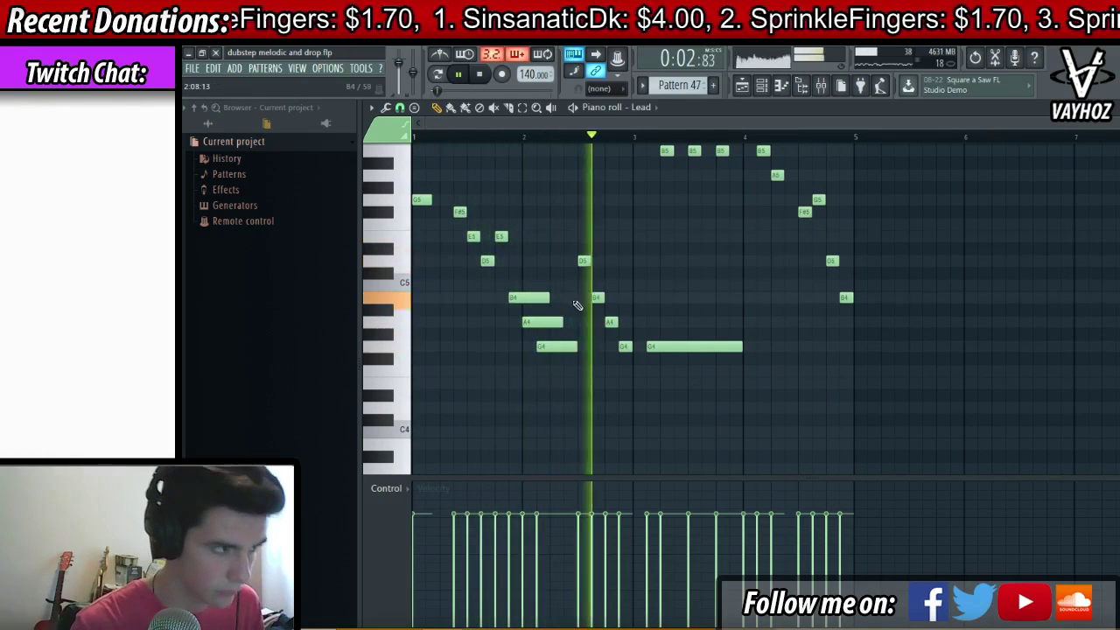
left_click(539, 299, "ctrl")
left_click_drag(535, 282, 535, 322)
left_click(544, 289)
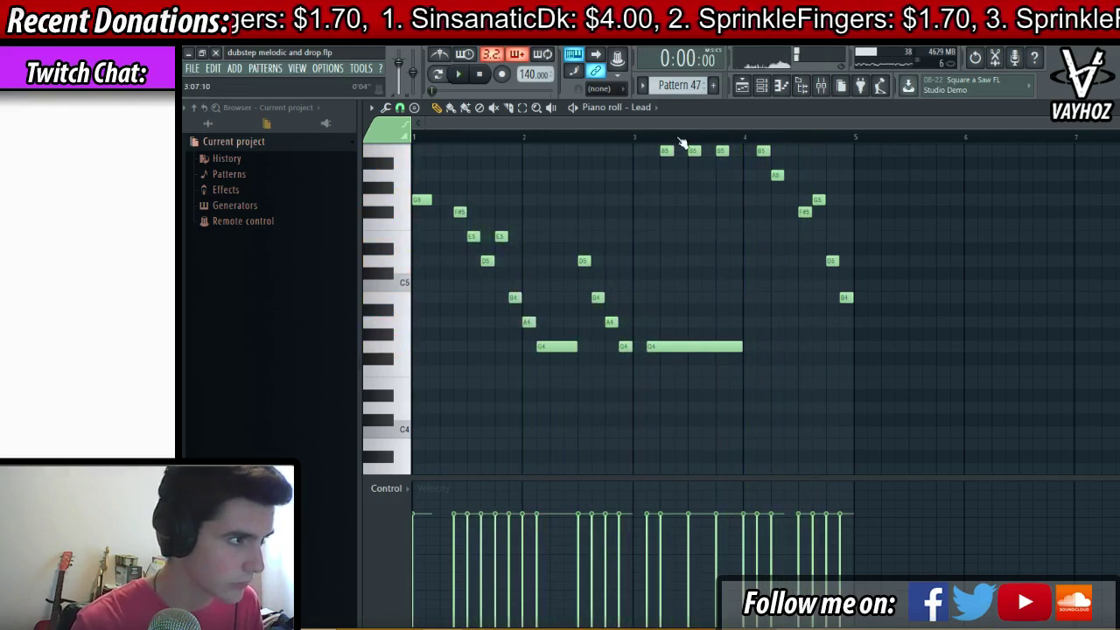
- Delete all the lead notes in bars 3 and 4
scroll(892, 217, "up", 4)
left_click_drag(885, 198, 829, 373)
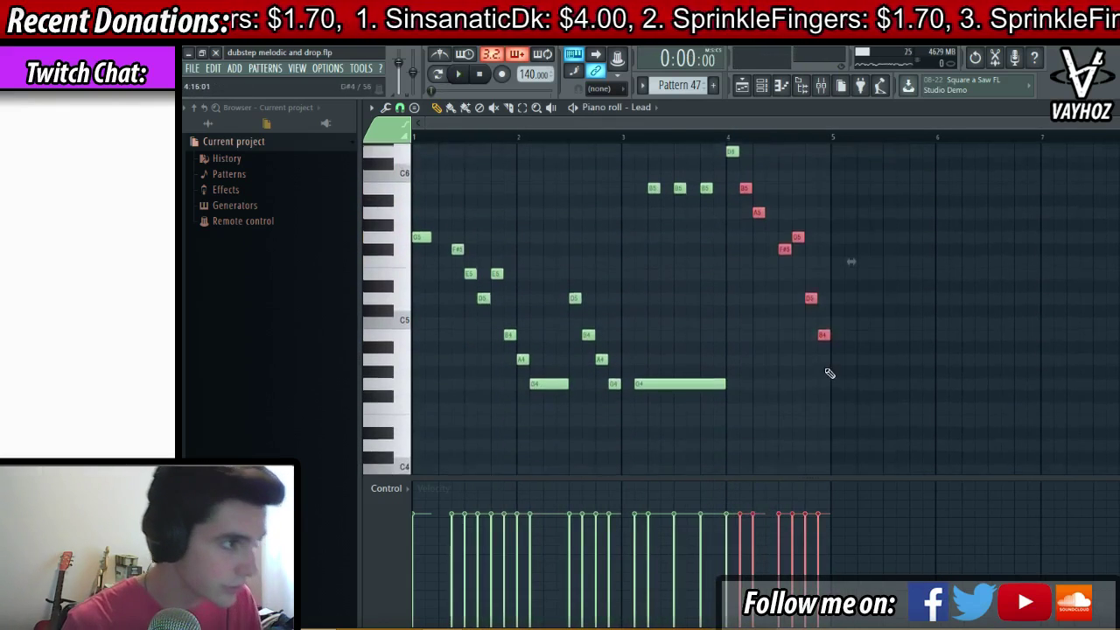
key("Delete")
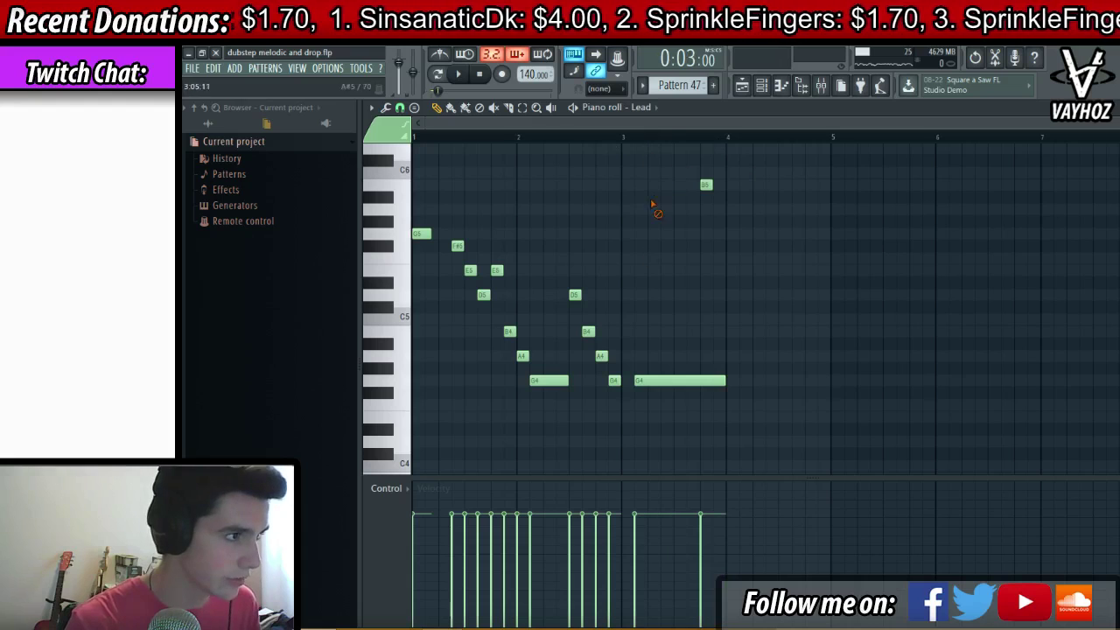
- Write bar 3 of the lead melody with a short A4, a long G4, a shorter G4 and a closing A4
key("space")
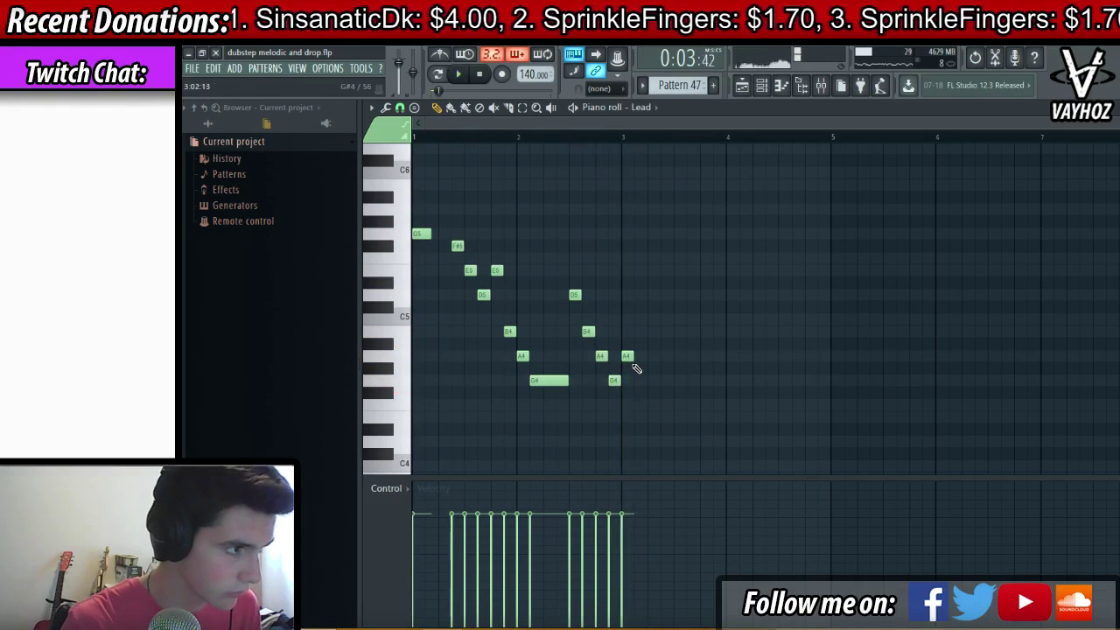
left_click_drag(648, 379, 723, 355)
left_click(694, 381)
left_click(707, 356)
right_click(717, 355)
key("space")
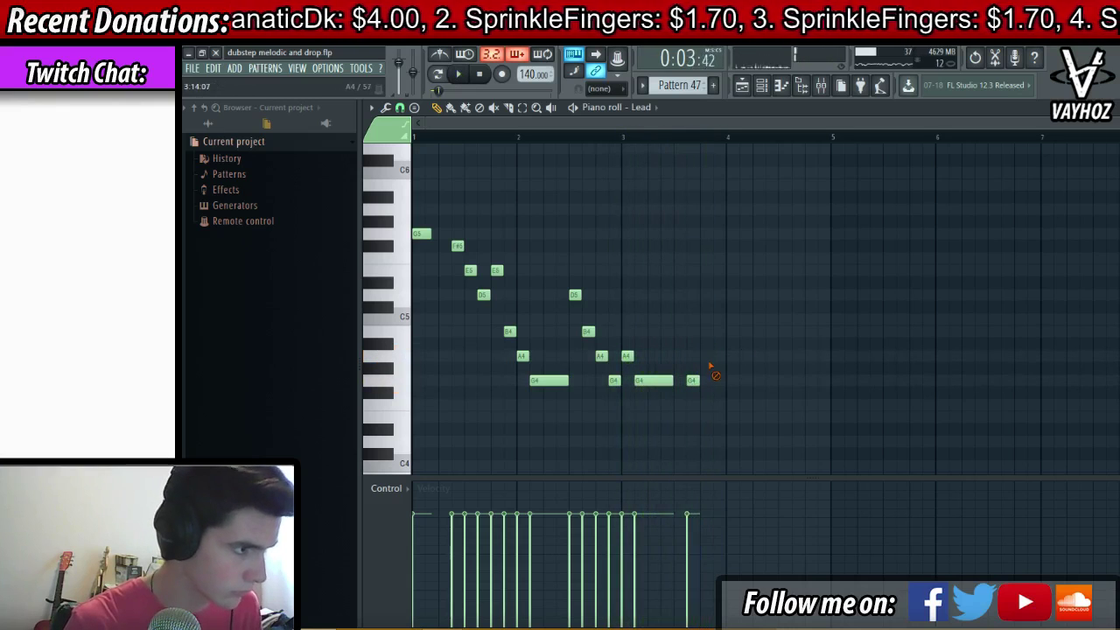
left_click(708, 356)
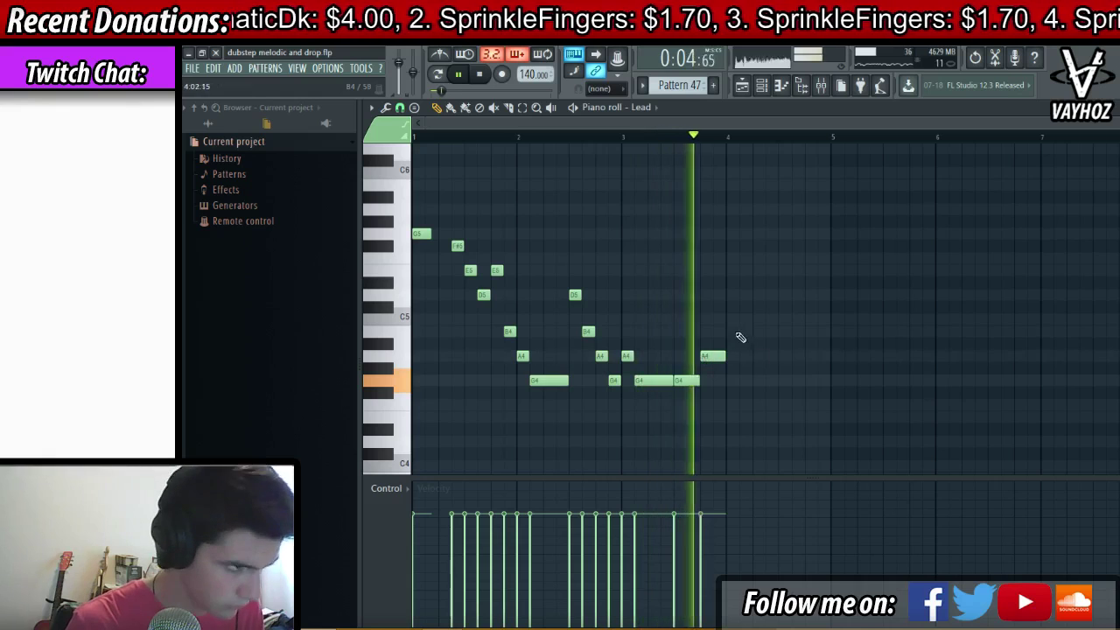
- Write bar 4 as a rising run of B4, D5, F#5, G5 and A5, keeping the F#5 and G5 notes shorter
left_click(735, 332)
left_click_drag(768, 333, 752, 333)
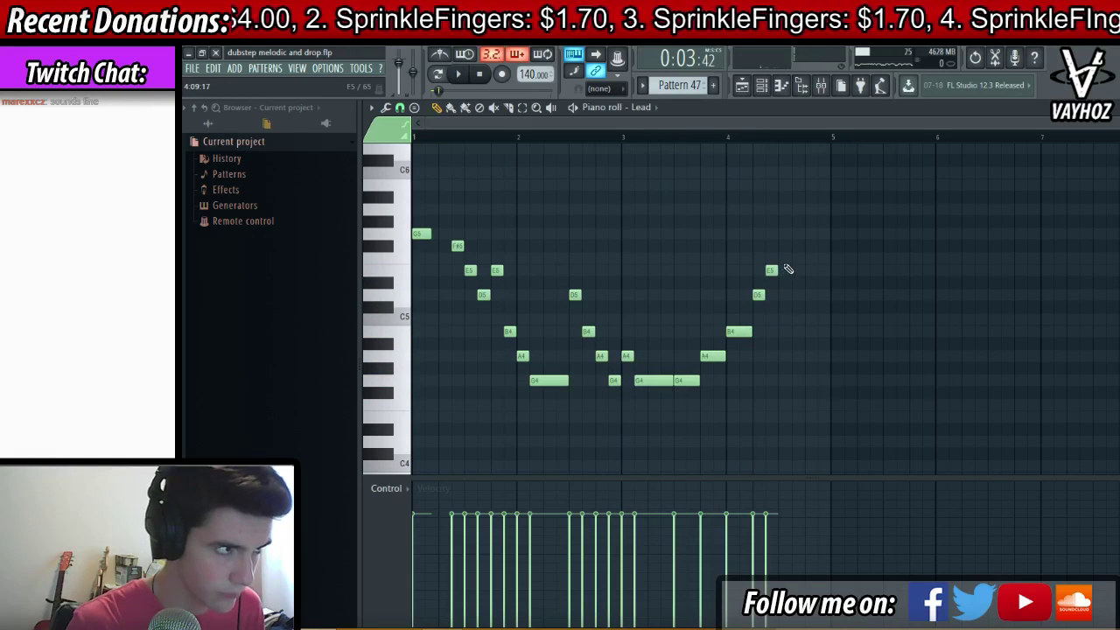
scroll(768, 144, "up", 2)
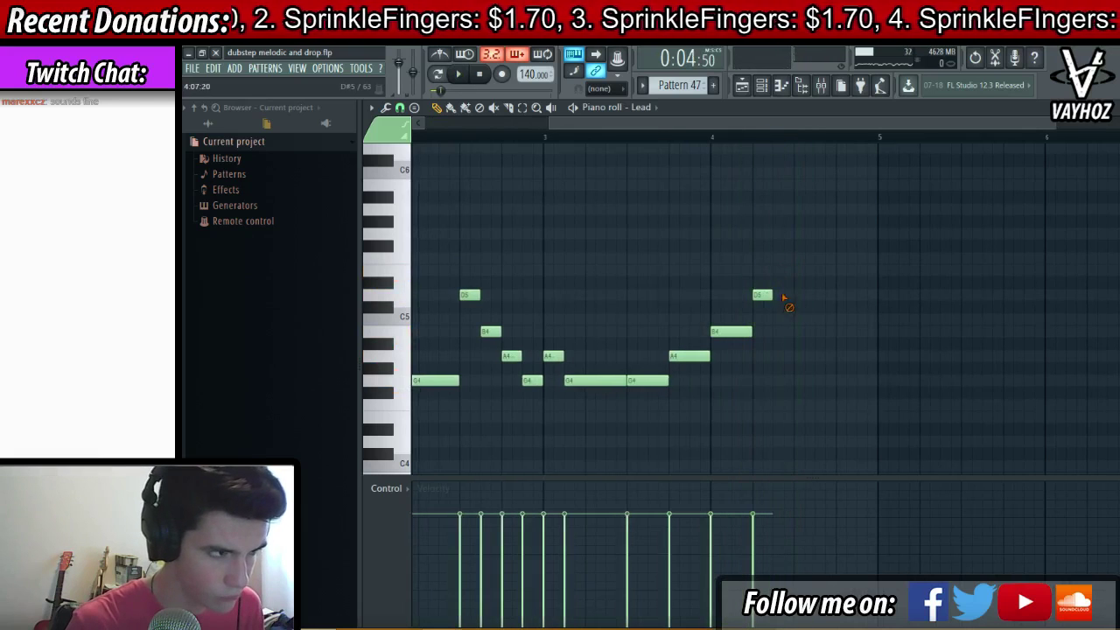
key("space")
left_click_drag(772, 295, 790, 294)
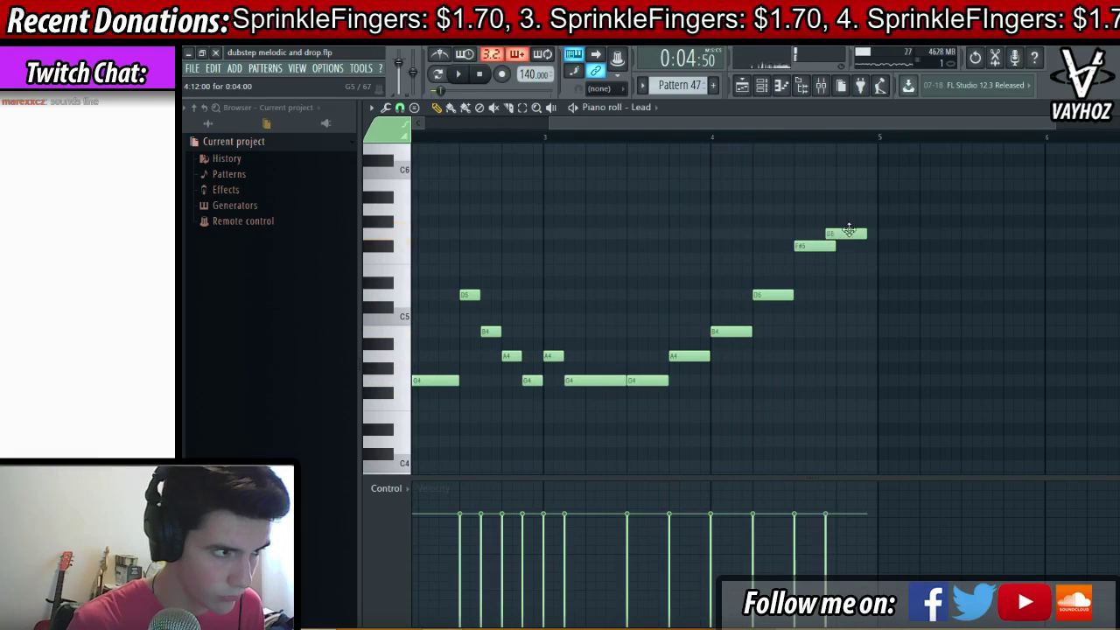
key("space")
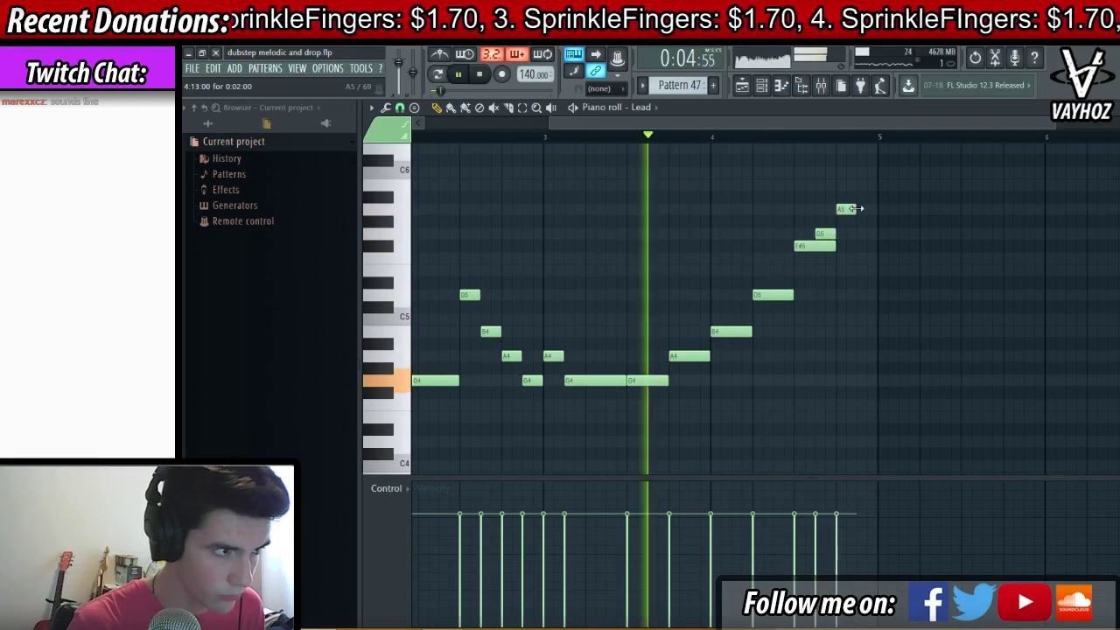
left_click_drag(854, 210, 868, 210)
left_click_drag(833, 246, 813, 247)
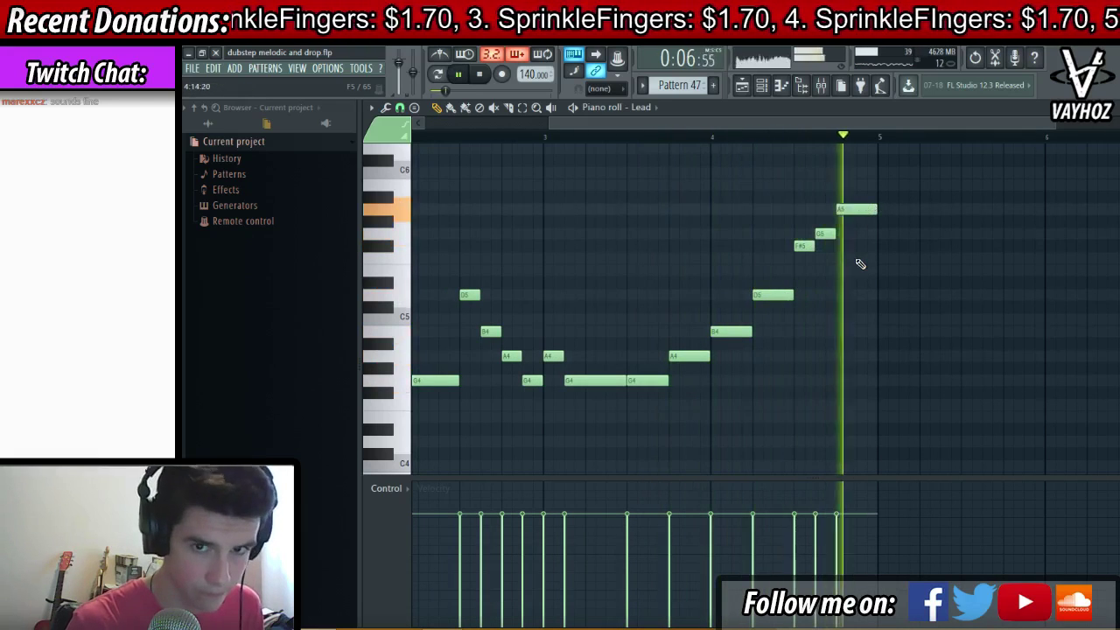
- Lower the high-pass cutoff in the Lead mixer track's Fruity parametric EQ 2 and take the Lead track out of solo
key("F5")
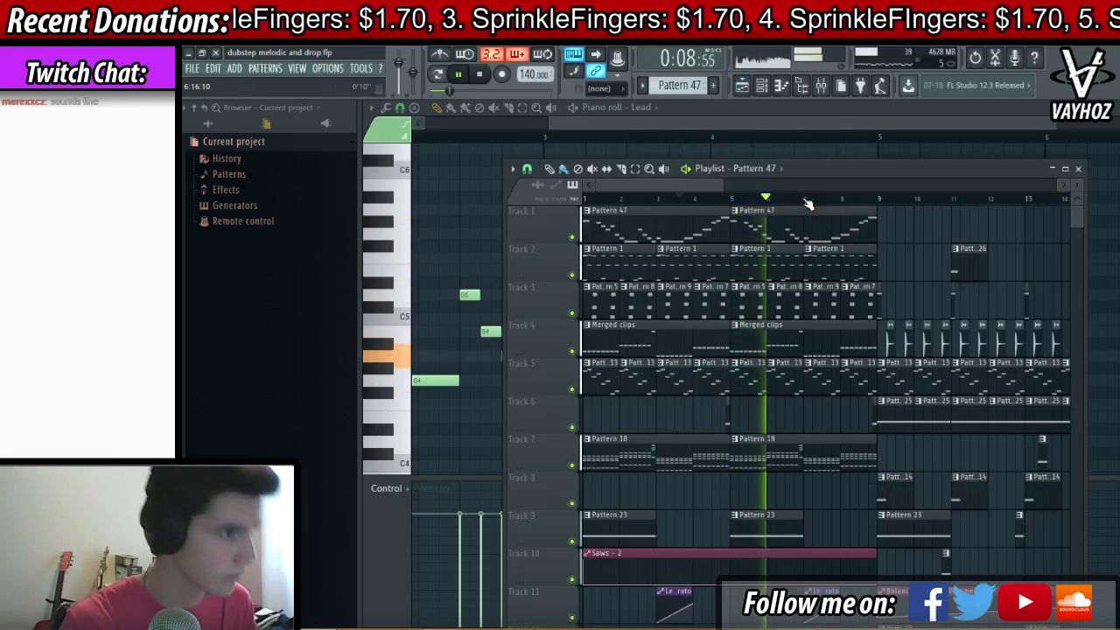
scroll(807, 204, "down", 1)
left_click(820, 85)
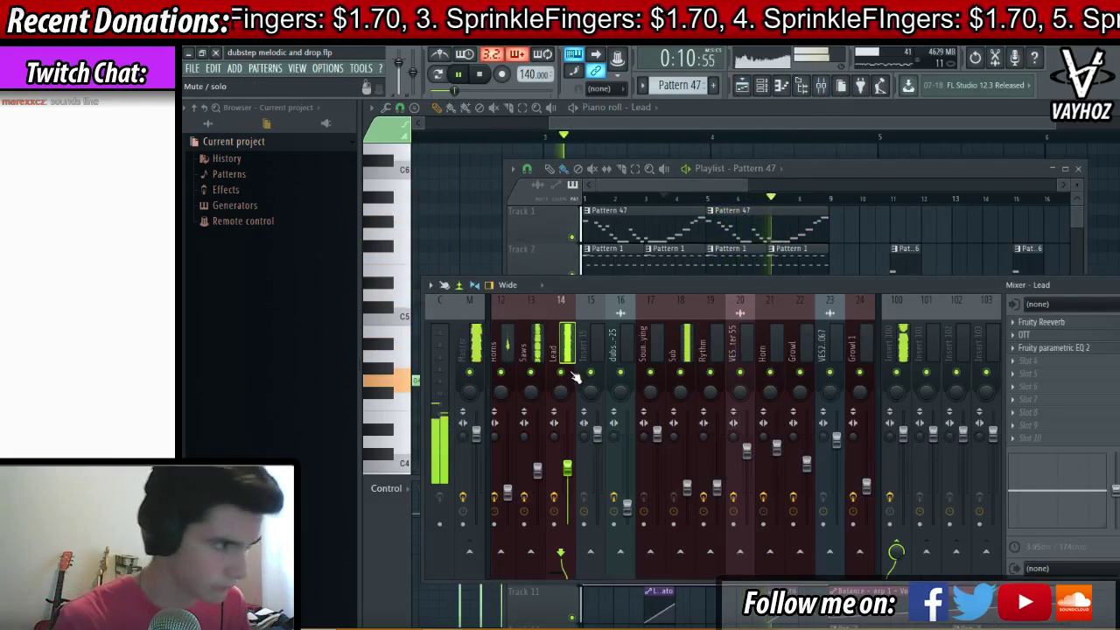
left_click(1099, 349)
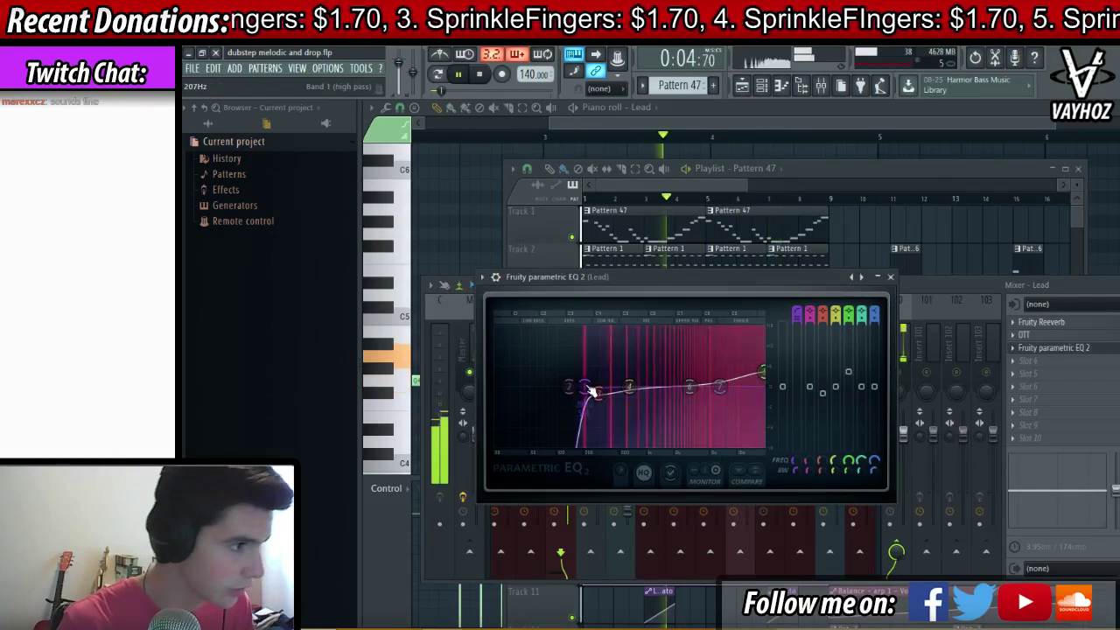
left_click_drag(590, 388, 576, 387)
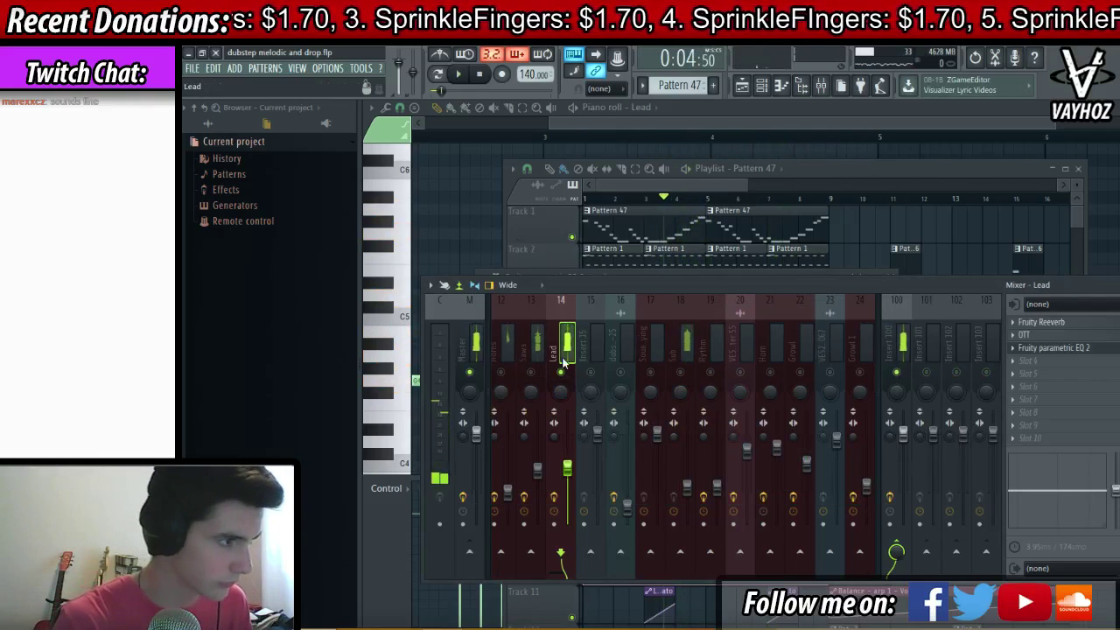
key("space")
right_click(562, 372)
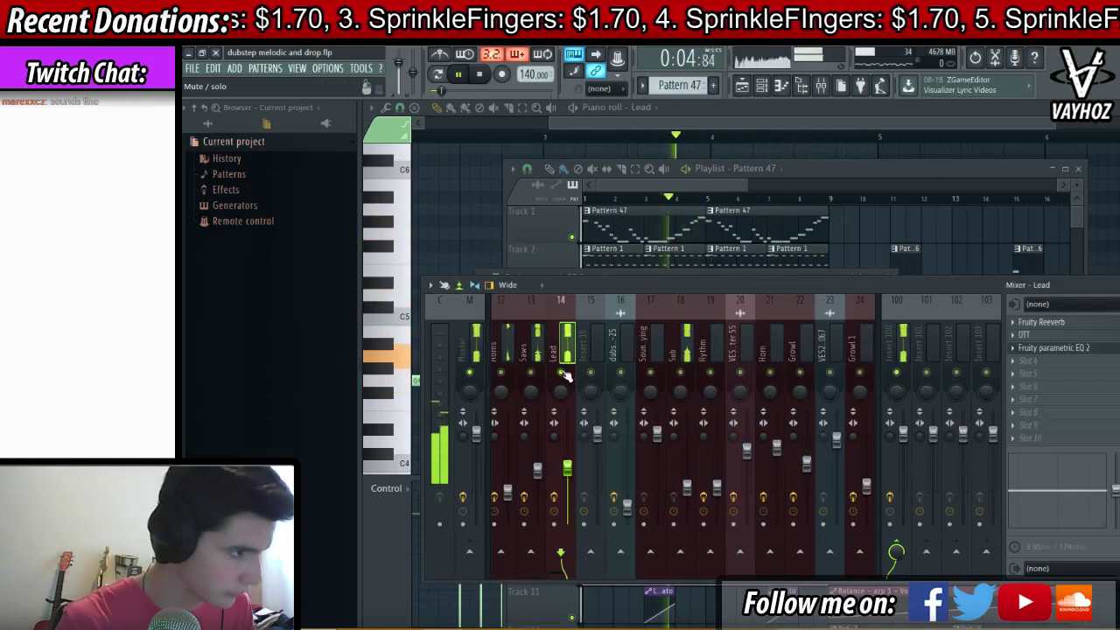
- Play the song from the start and set oscillator 2's amp to 39 in the Lead channel's Massive synth
left_click(585, 198)
key("space")
key("F6")
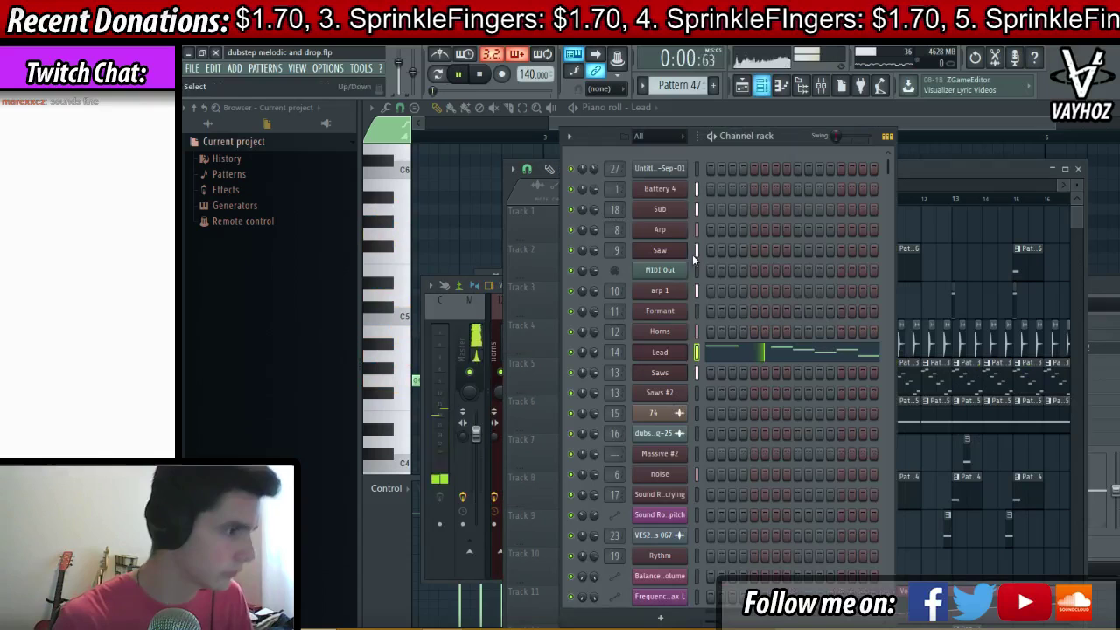
left_click(674, 355)
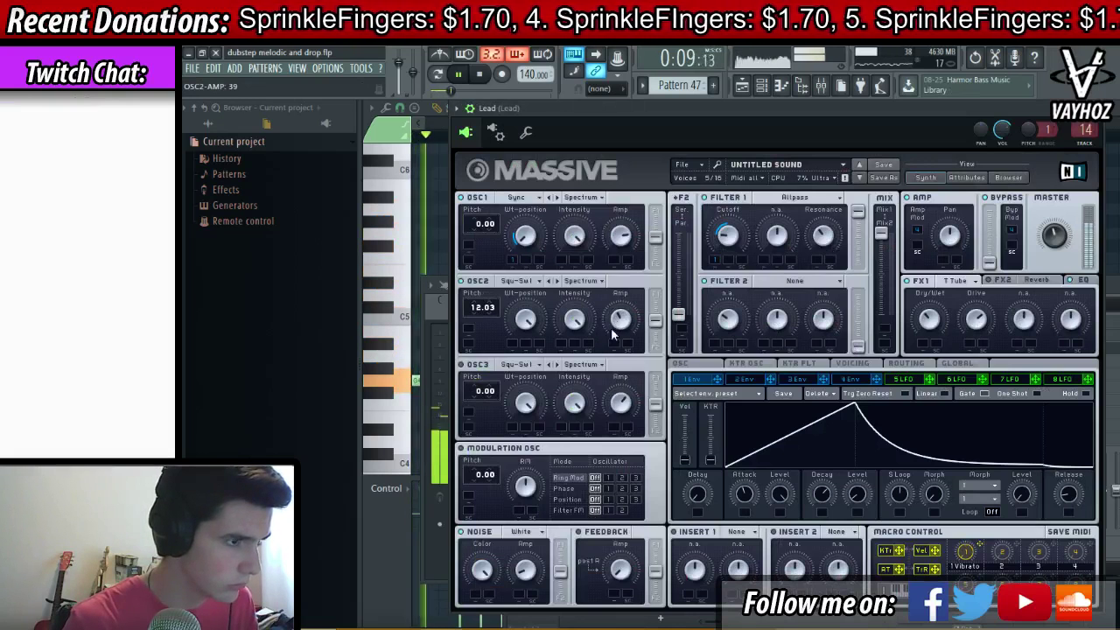
- Review the playlist arrangement from the melodic intro through the build-up to the drop during playback
key("F9")
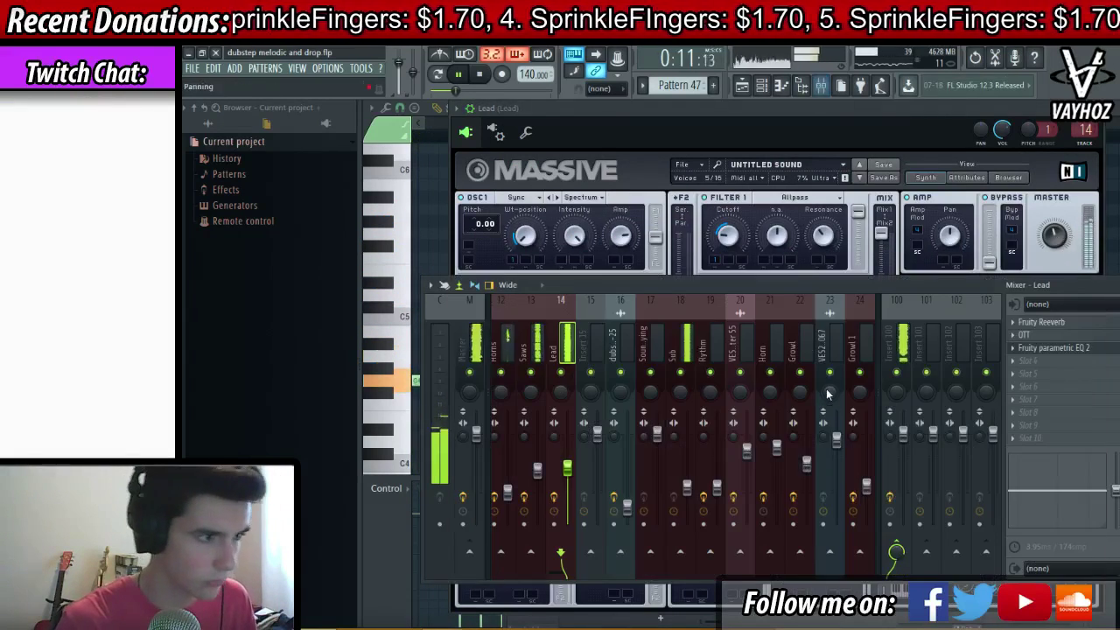
key("F5")
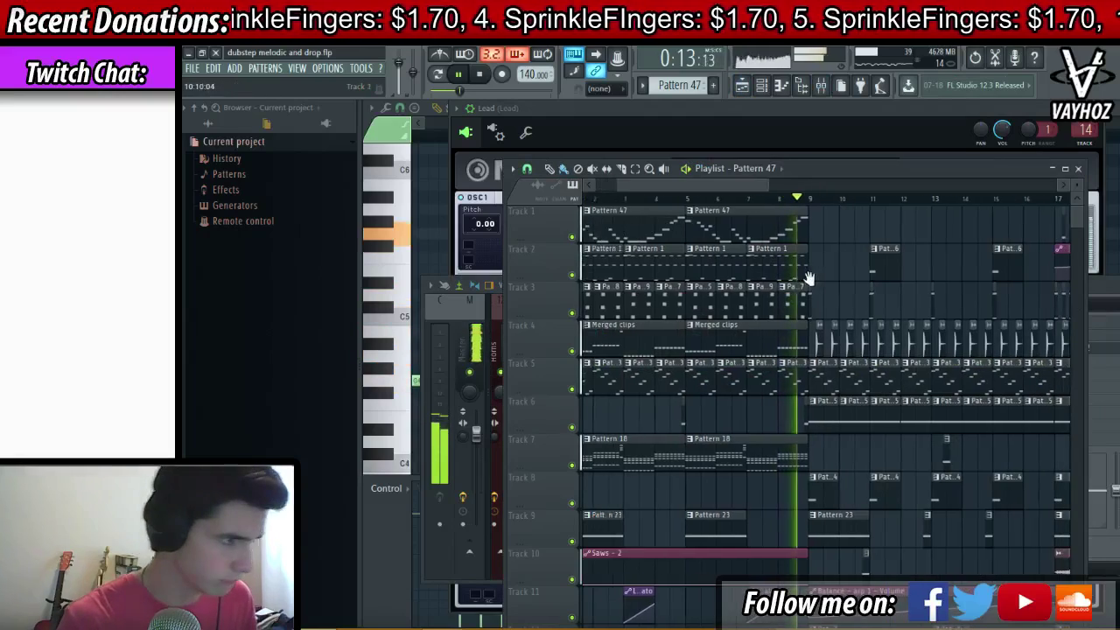
scroll(813, 233, "right", 2)
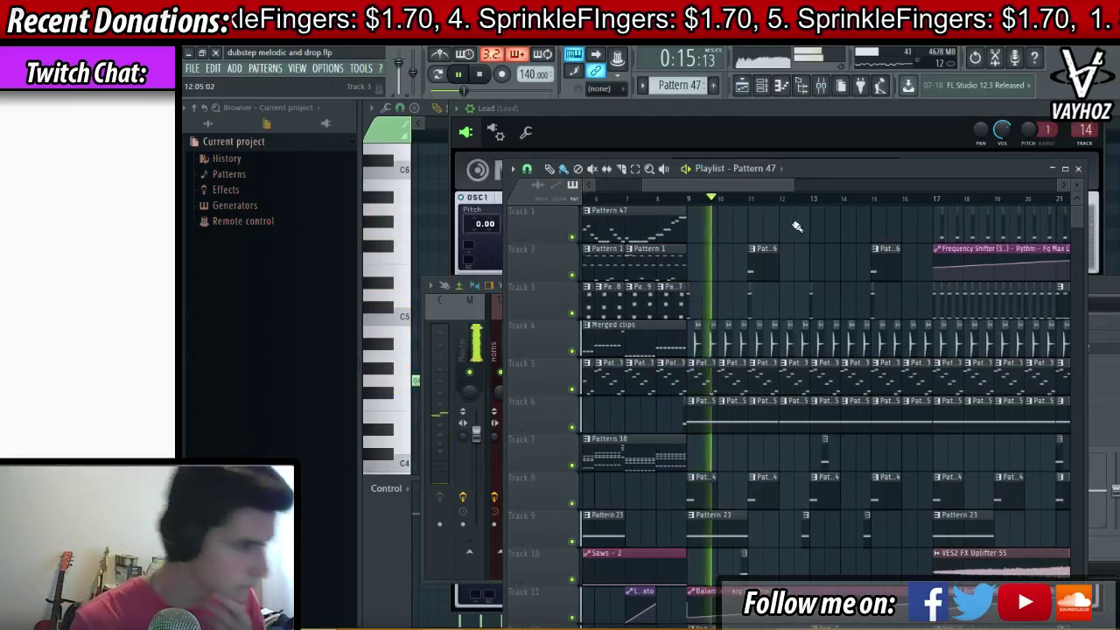
scroll(804, 219, "down", 3)
scroll(832, 187, "right", 3)
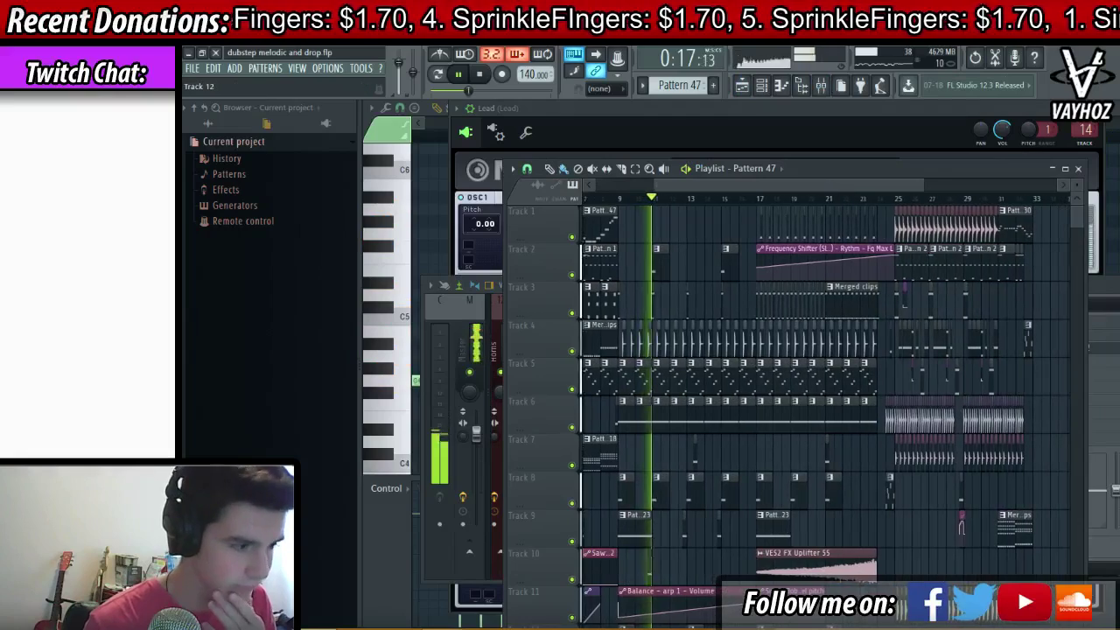
left_click_drag(801, 383, 726, 350)
scroll(737, 192, "up", 3)
scroll(767, 200, "up", 2)
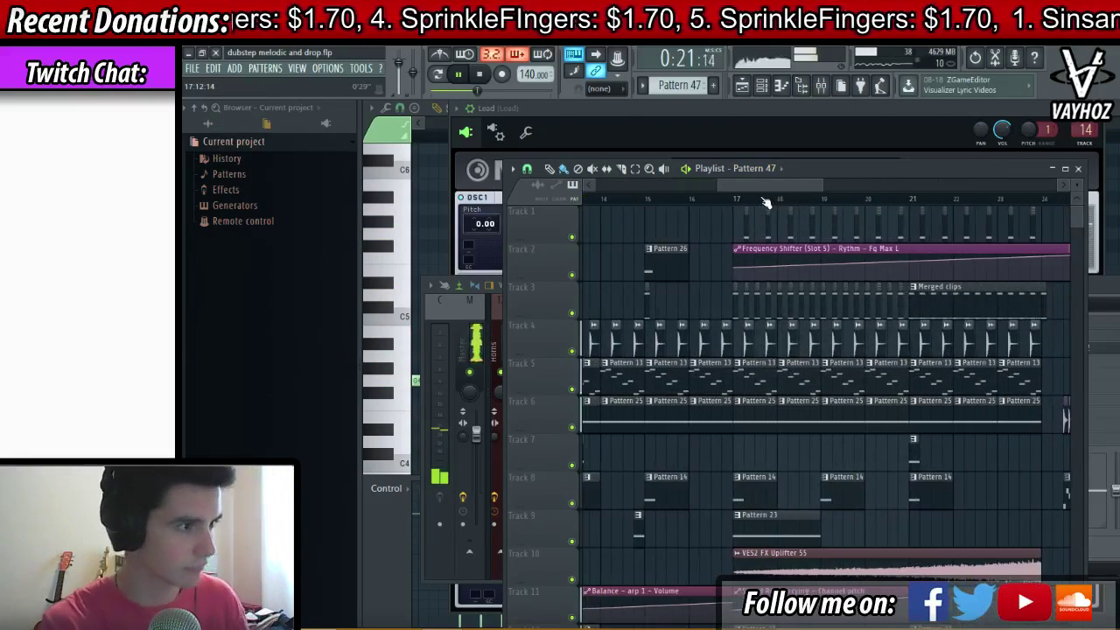
- Open the short Track 7 pattern clip in bar 13 and lower the Sound Robot crying mixer track's volume to 92%
scroll(795, 187, "left", 3)
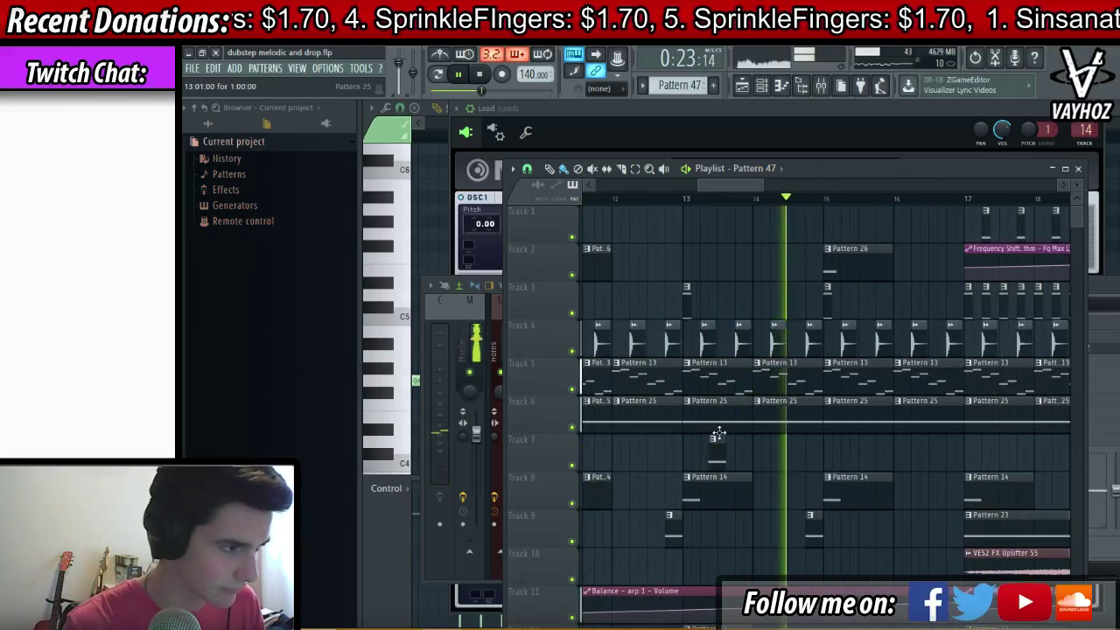
double_click(713, 448)
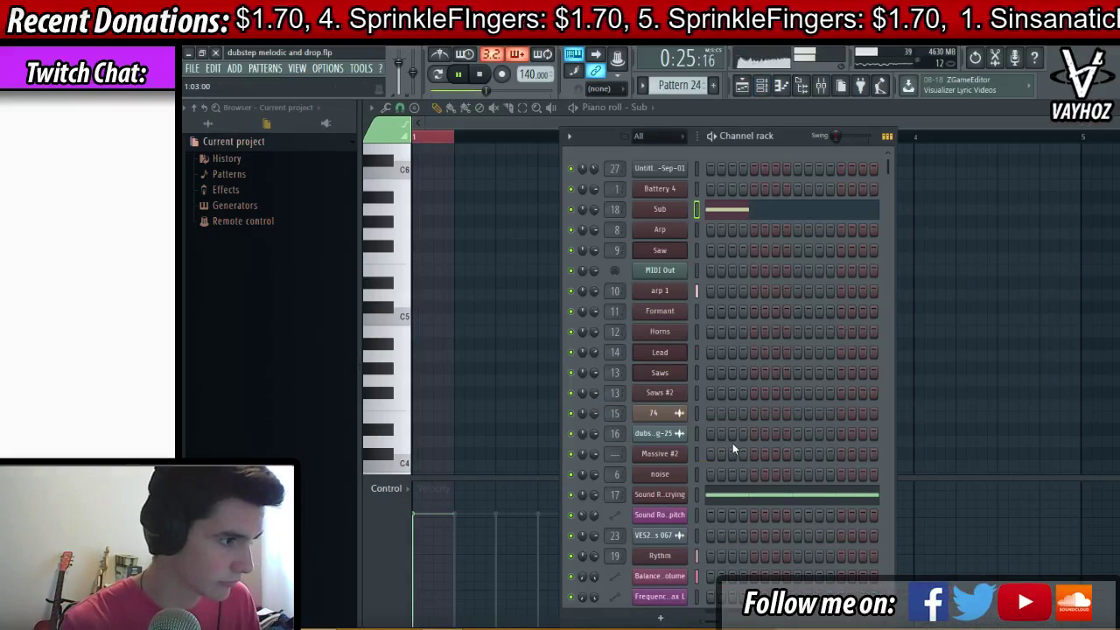
key("F9")
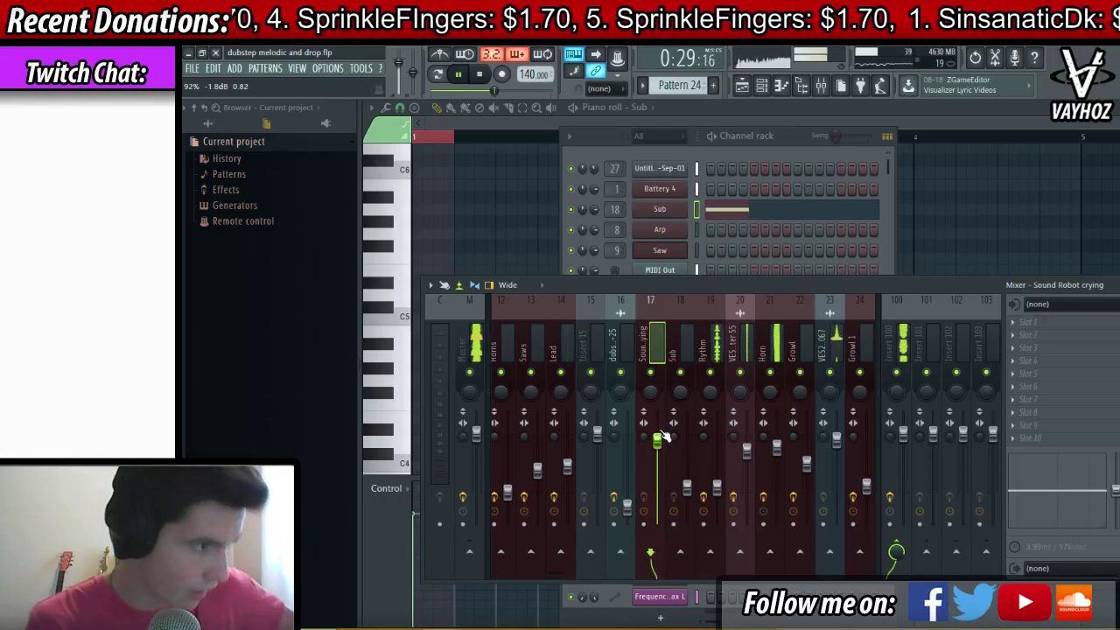
key("F5")
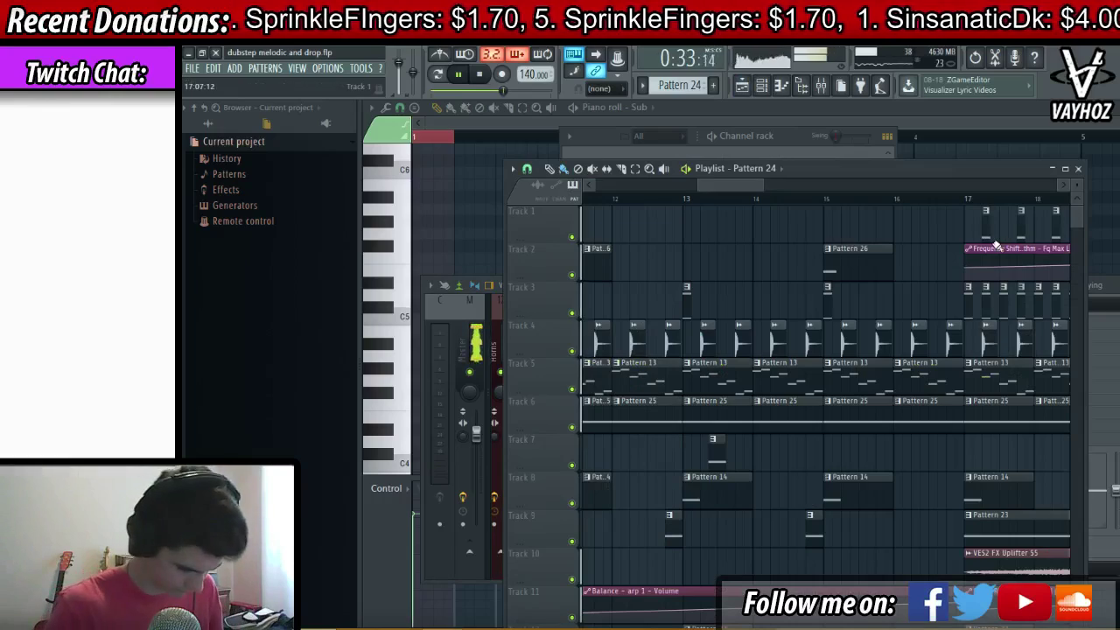
- Close all open windows except the playlist, check the build-up and drop sections, and save the project
key("F12")
key("F12")
key("F5")
left_click_drag(986, 281, 656, 236)
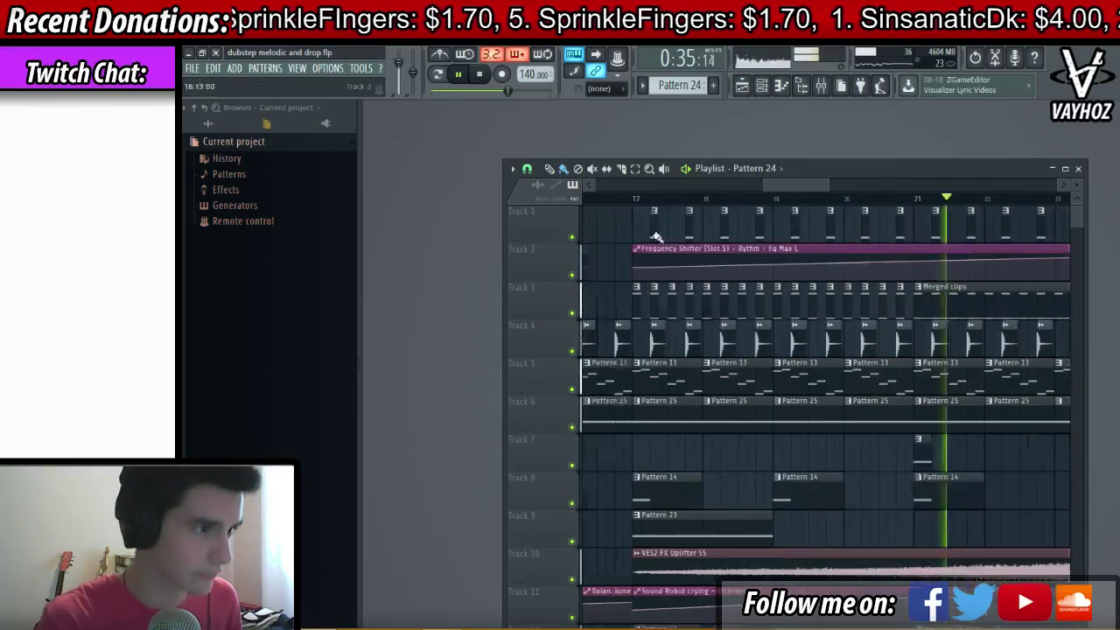
left_click_drag(1025, 245, 880, 201)
scroll(785, 311, "down", 3)
left_click_drag(890, 311, 790, 305)
key("ctrl+s")
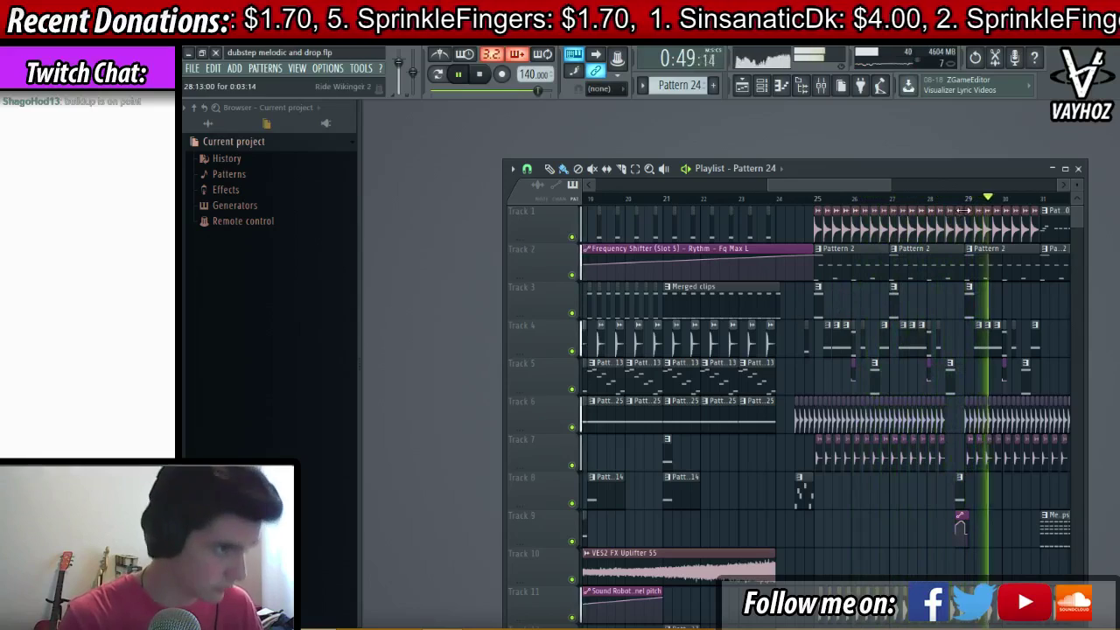
- Open the Pattern 44 clip just before bar 29 and trace which channel it plays in the channel rack and mixer
scroll(945, 343, "up", 3)
double_click(946, 371)
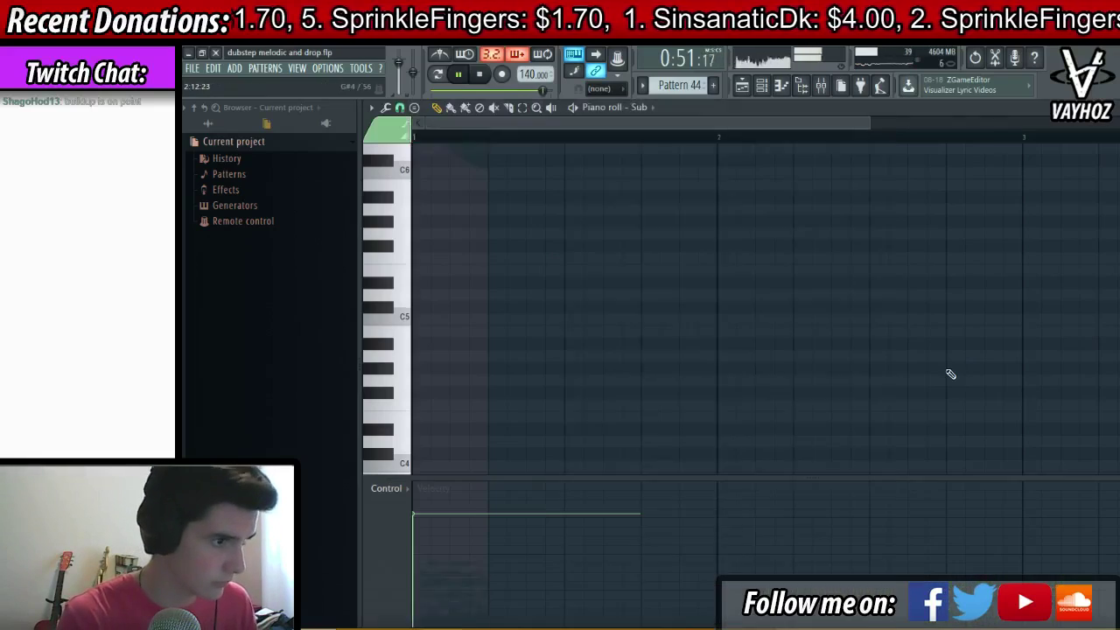
key("F6")
scroll(807, 387, "down", 6)
scroll(809, 386, "down", 5)
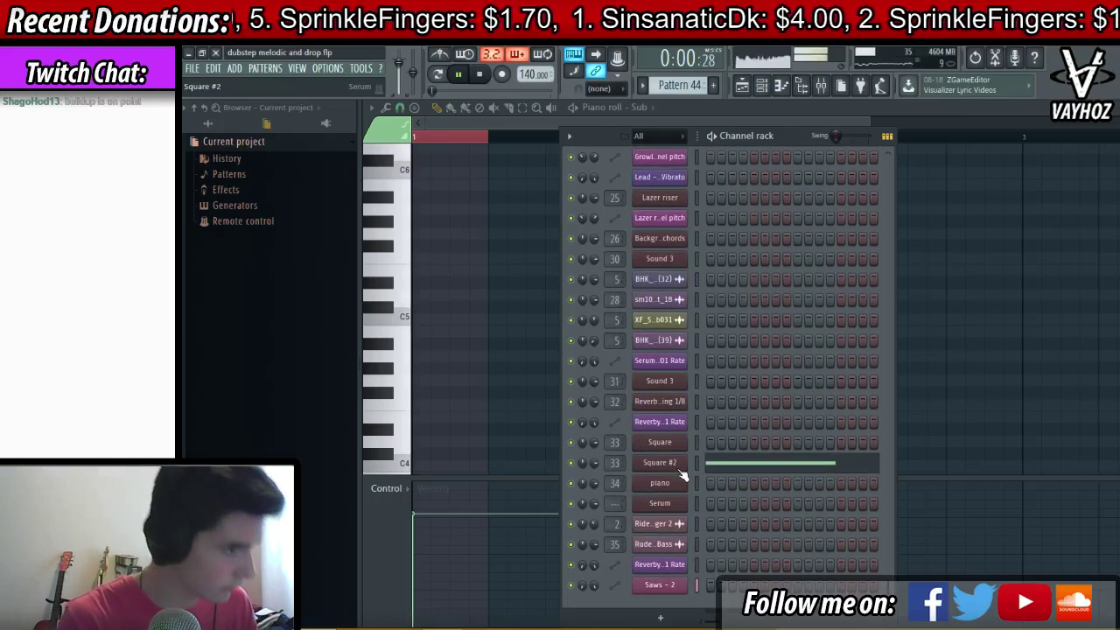
key("space")
key("F9")
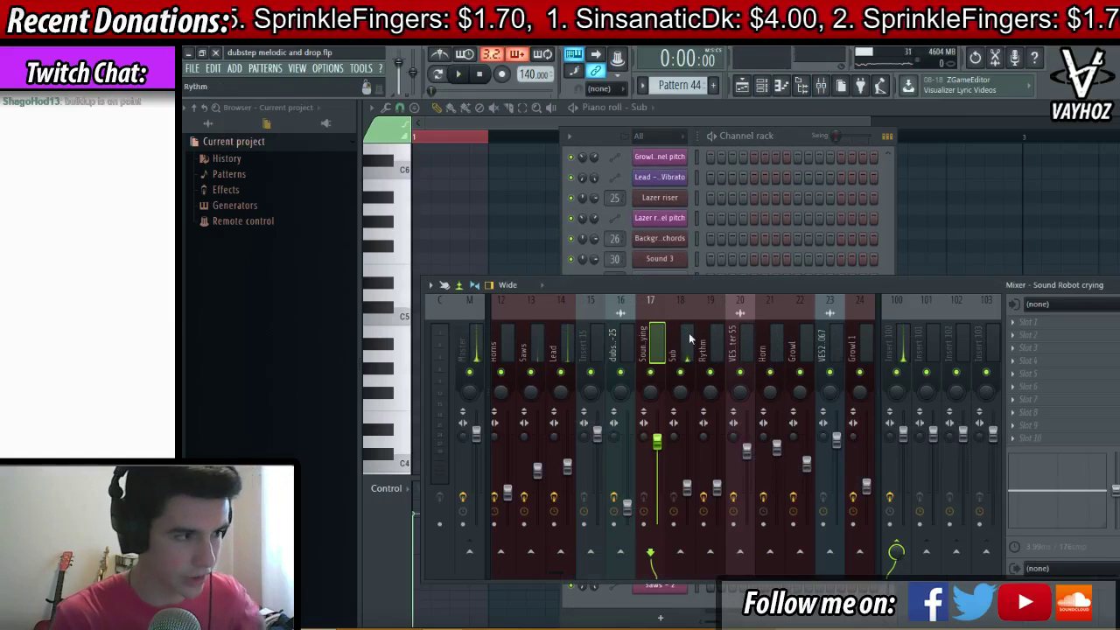
key("F5")
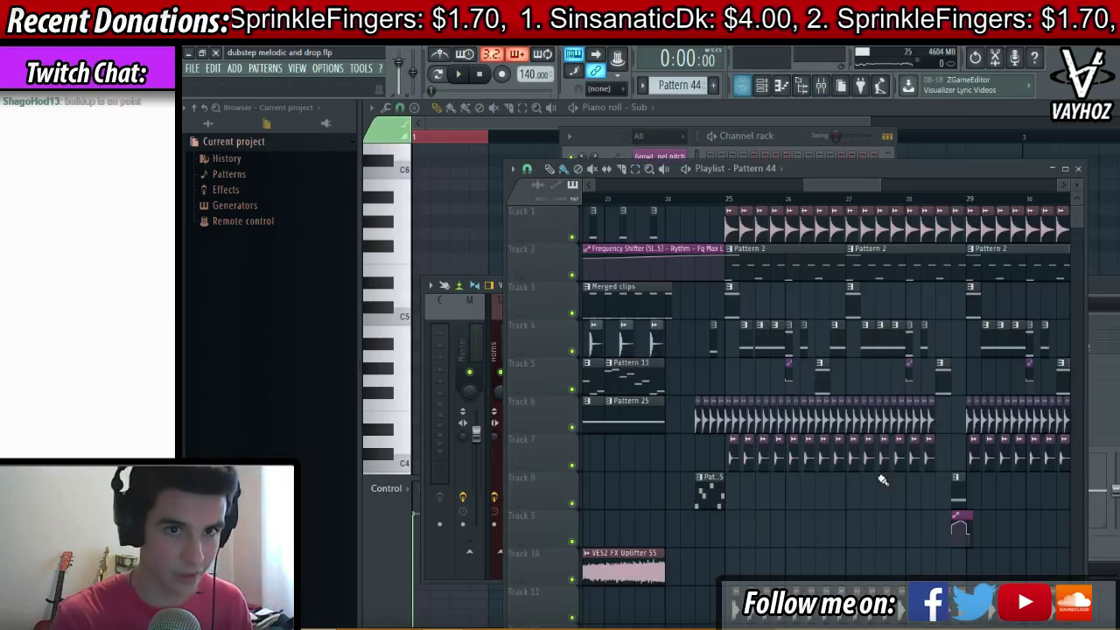
- Replay the drop from bar 25 in the playlist and examine its clips up to around bar 31
left_click(936, 199)
key("space")
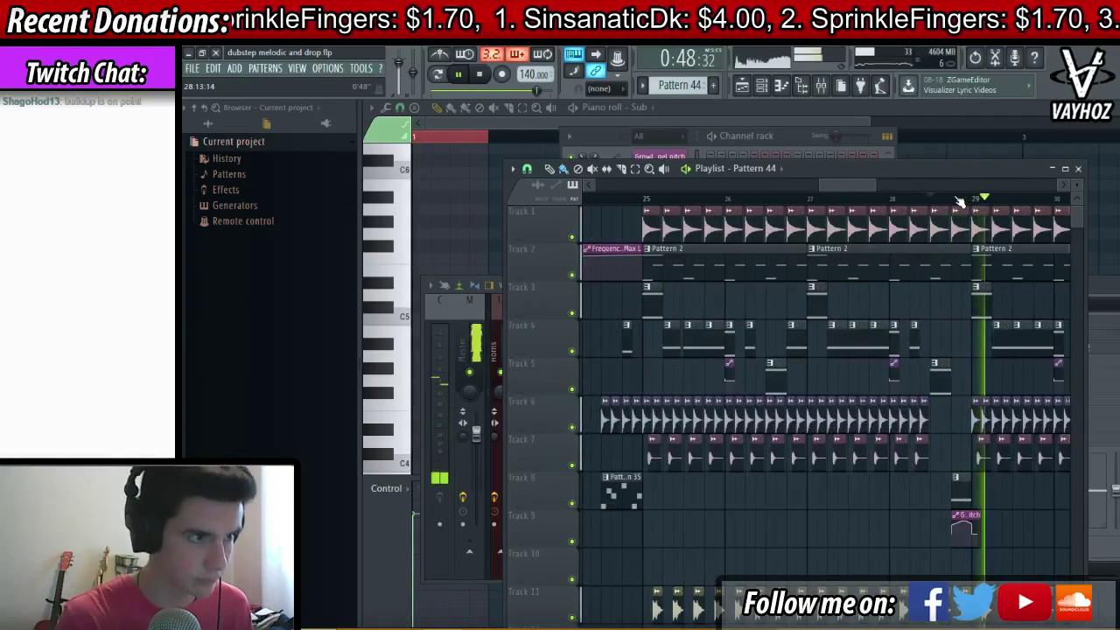
left_click(730, 199)
scroll(741, 199, "down", 1)
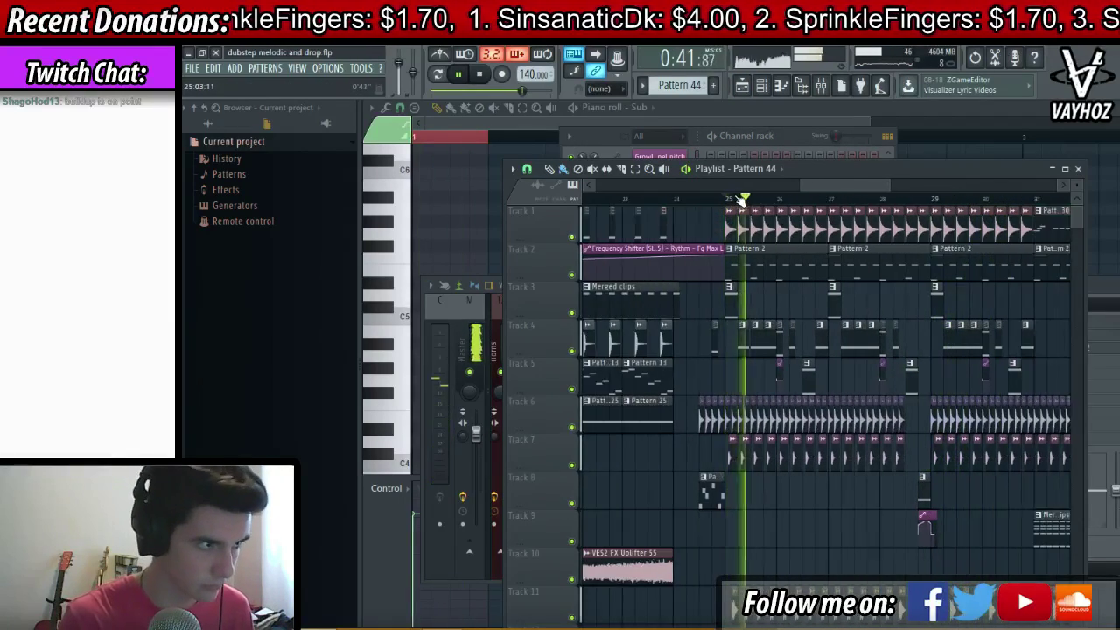
scroll(865, 189, "up", 2)
scroll(857, 184, "left", 5)
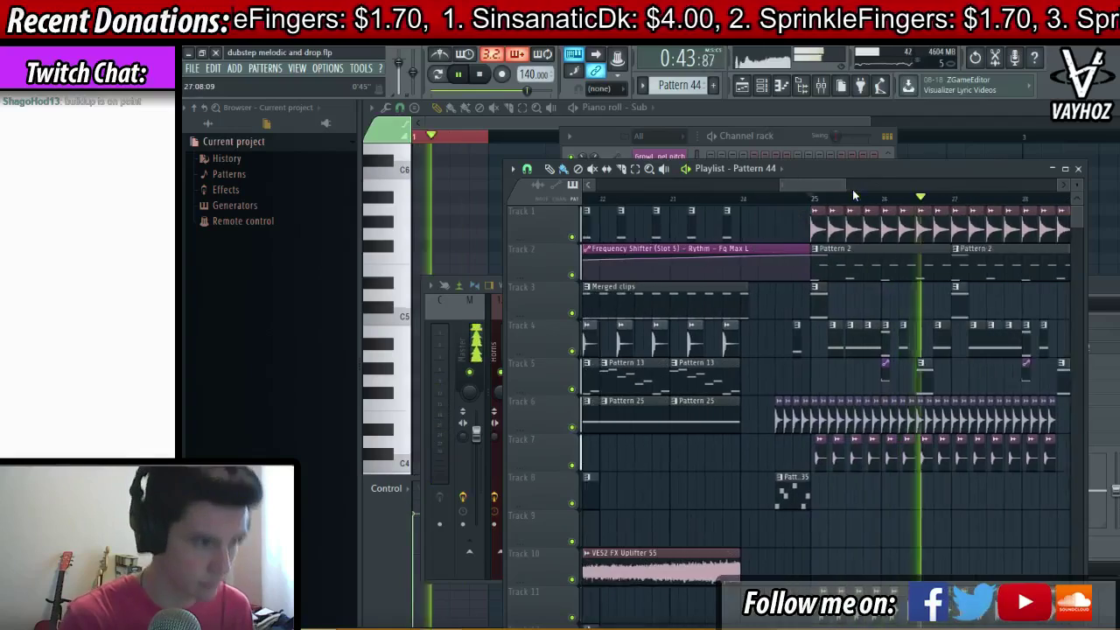
scroll(897, 182, "right", 5)
scroll(864, 197, "up", 2)
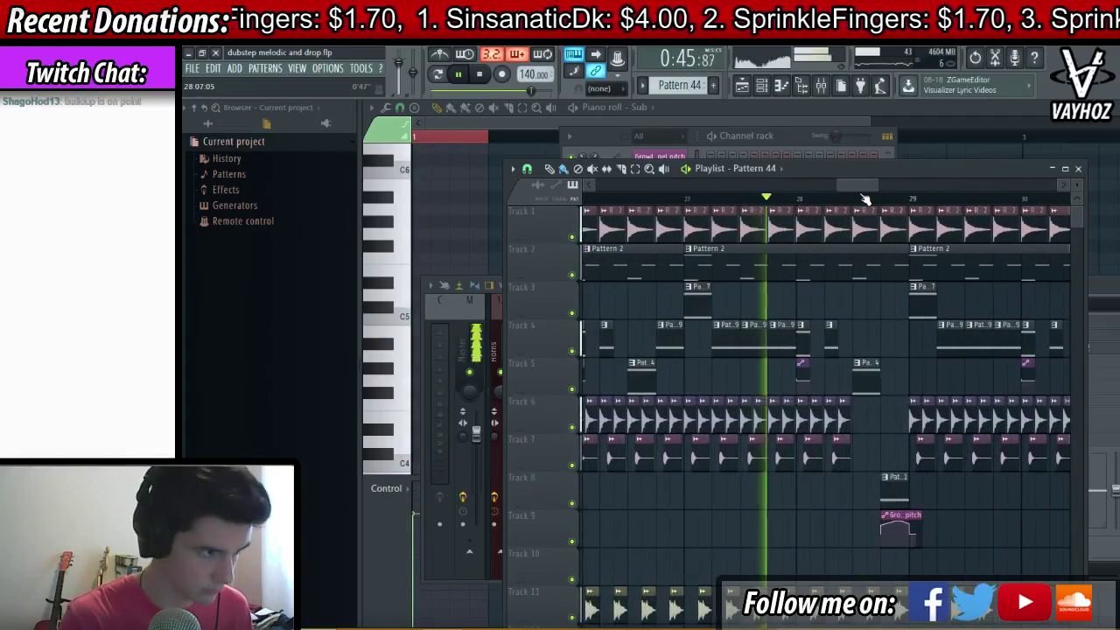
scroll(699, 208, "up", 2)
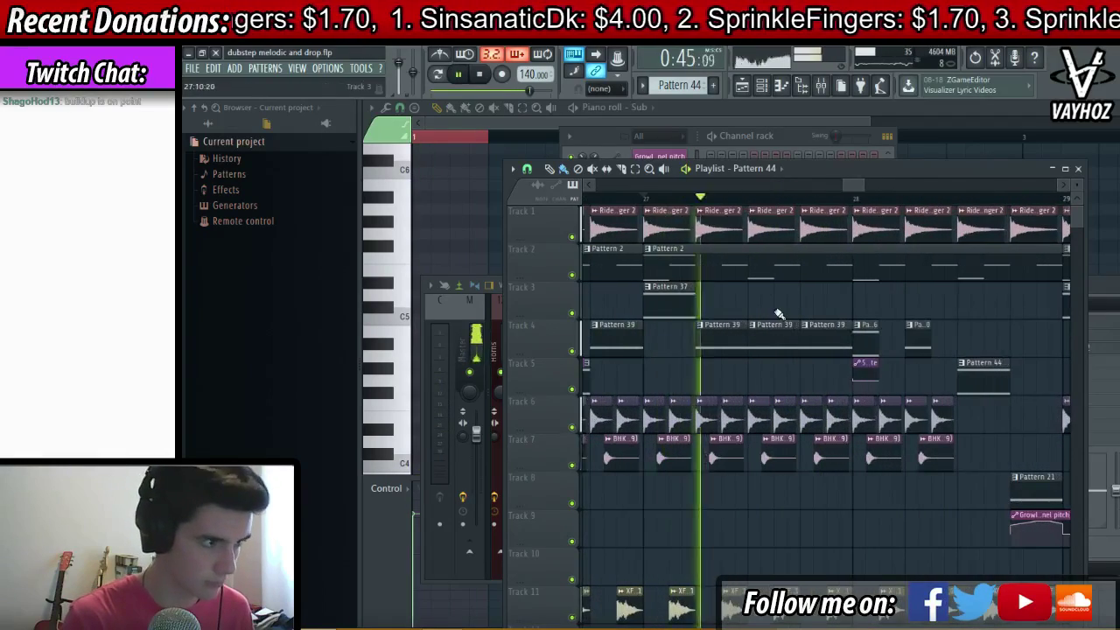
scroll(981, 186, "right", 5)
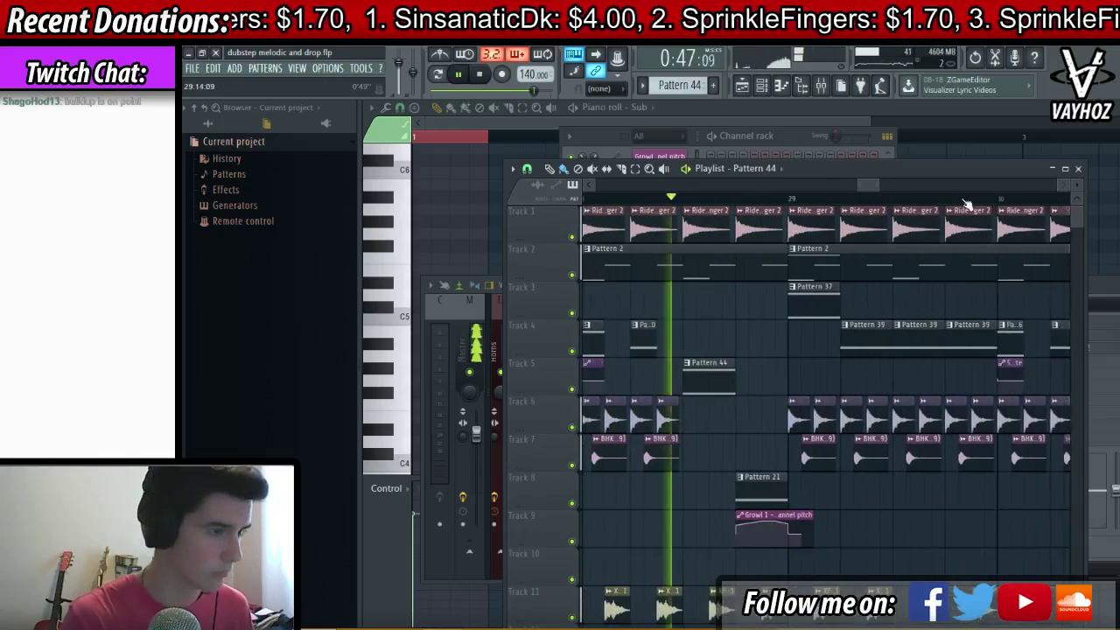
scroll(969, 199, "down", 2)
scroll(973, 187, "right", 2)
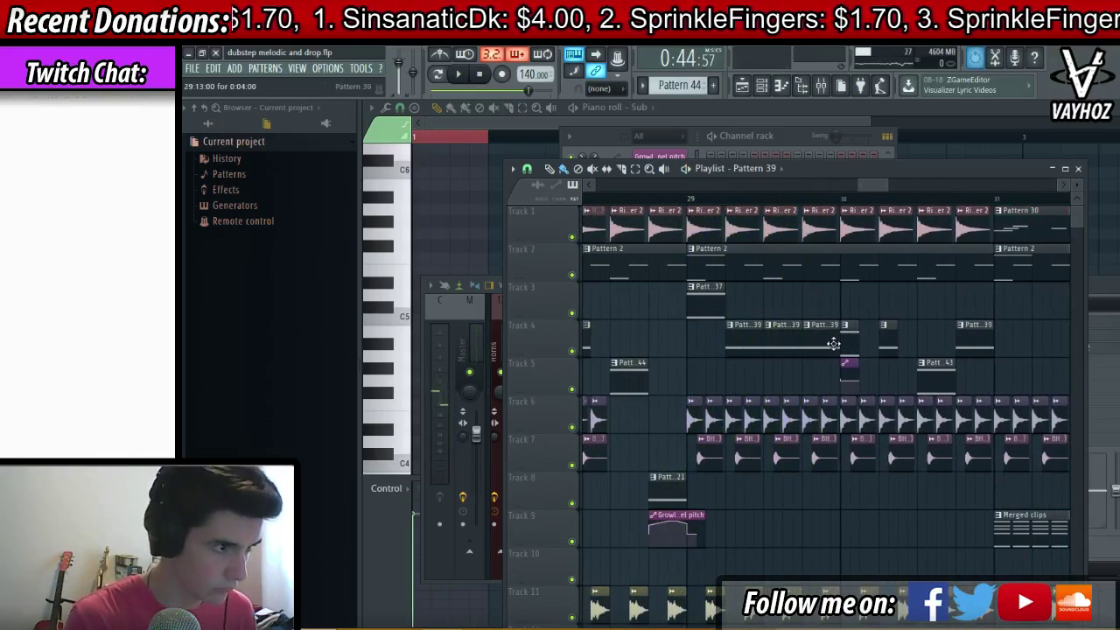
scroll(849, 203, "down", 3)
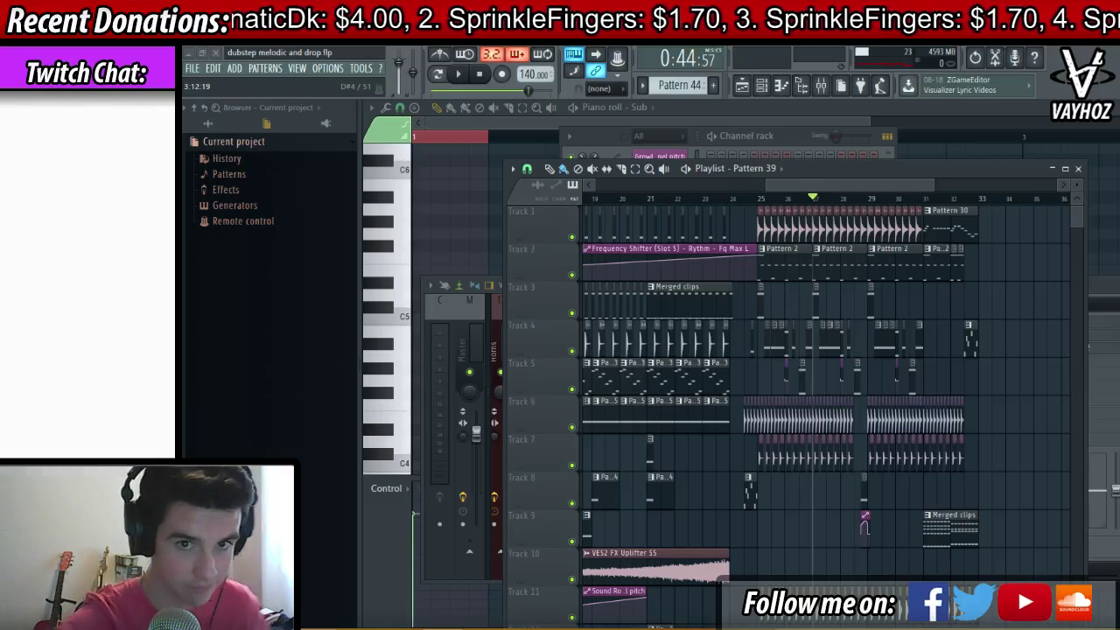
- Move all playlist clips eight bars later so the arrangement starts at bar 9, and clear the selection
left_click_drag(979, 274, 957, 284)
scroll(992, 205, "down", 4)
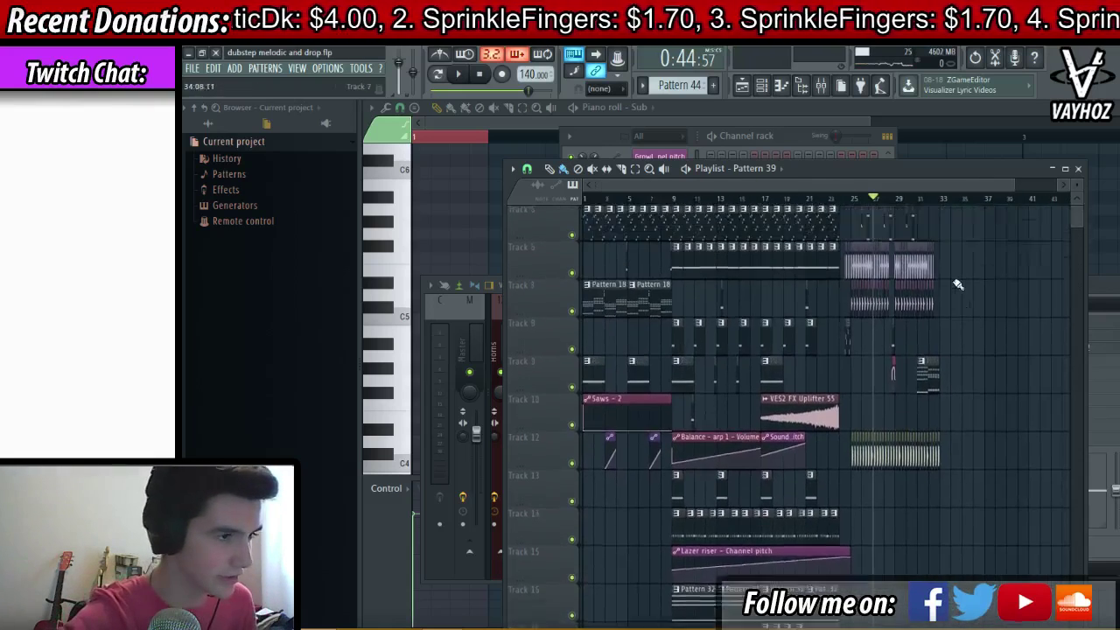
scroll(954, 279, "up", 4)
left_click(856, 200)
scroll(859, 202, "down", 1)
key("ctrl+a")
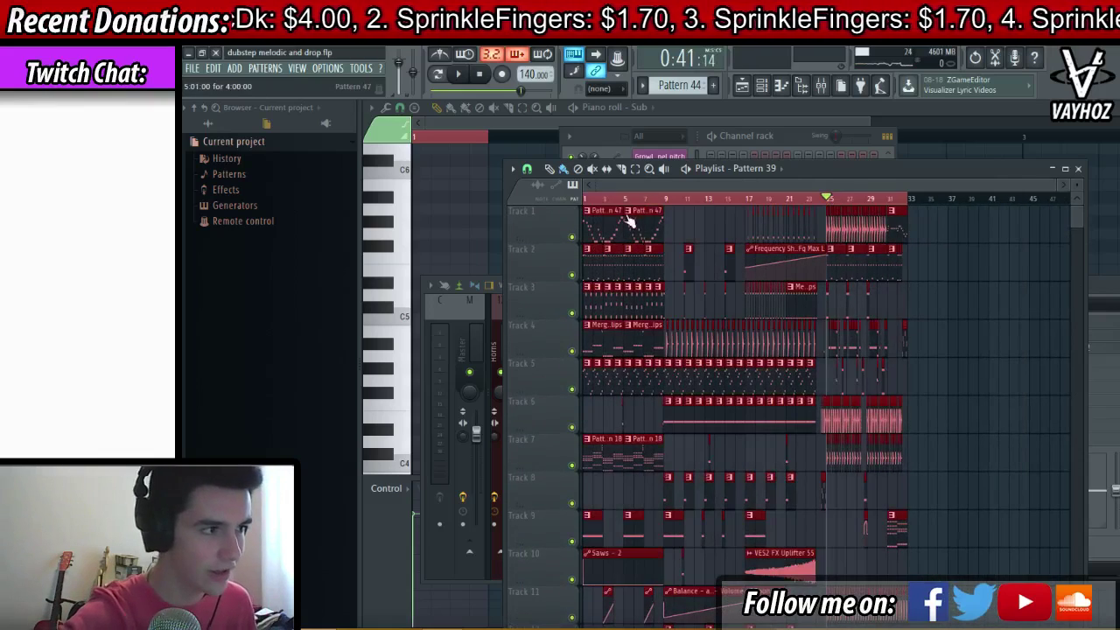
left_click_drag(628, 220, 705, 221)
key("ctrl+d")
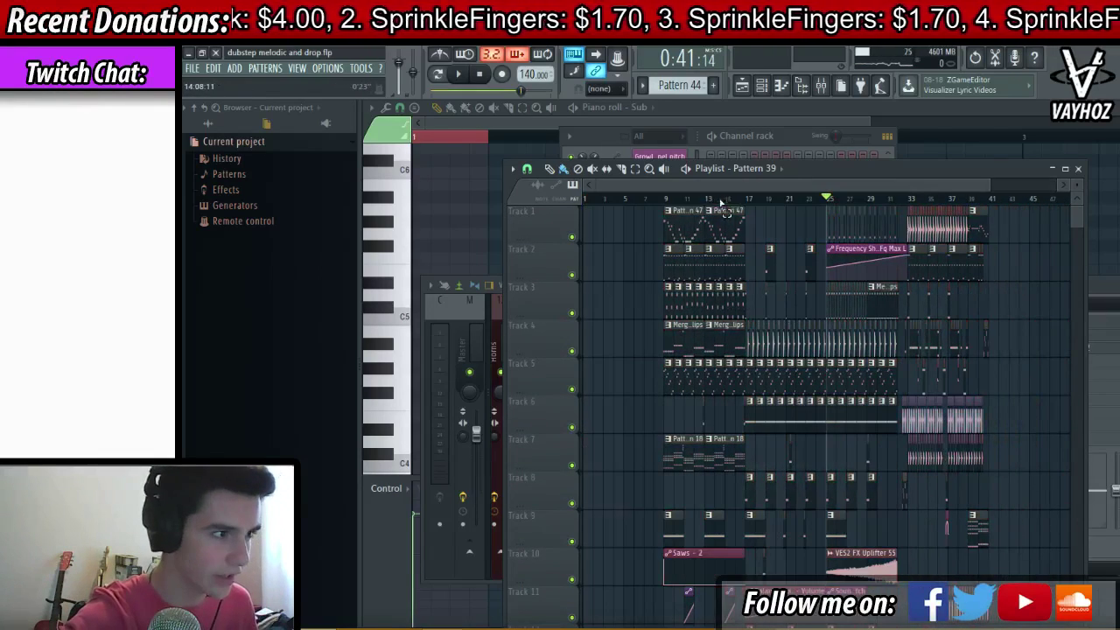
- Copy all chord notes from the Pattern 18 clip on Track 7 and create the new Pattern 48
double_click(669, 443)
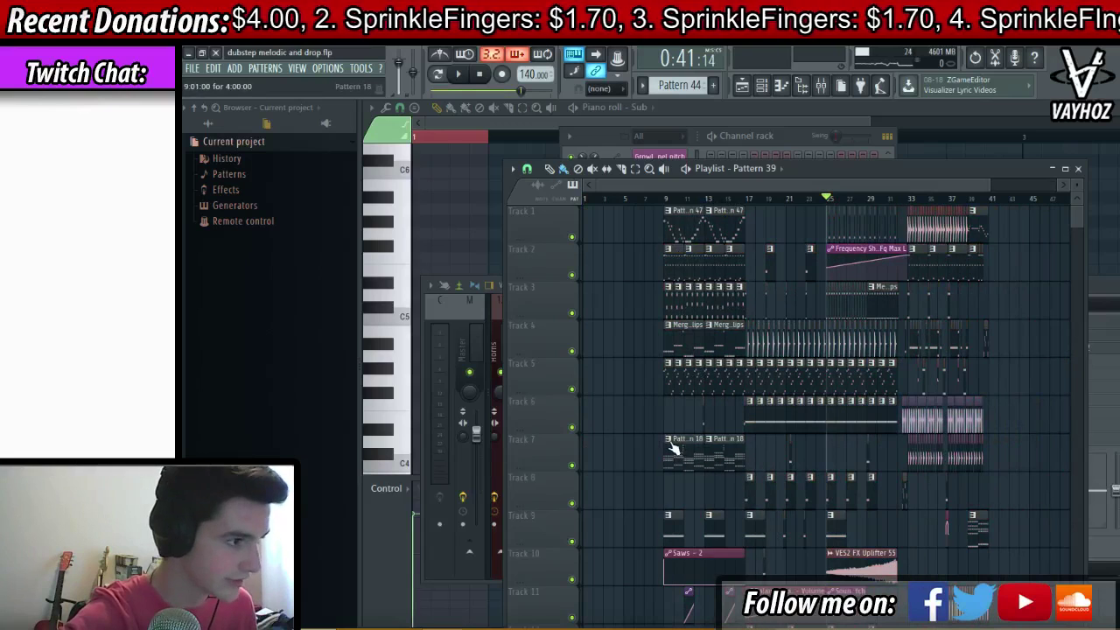
double_click(679, 453)
key("ctrl+a")
left_click(714, 86)
key("Return")
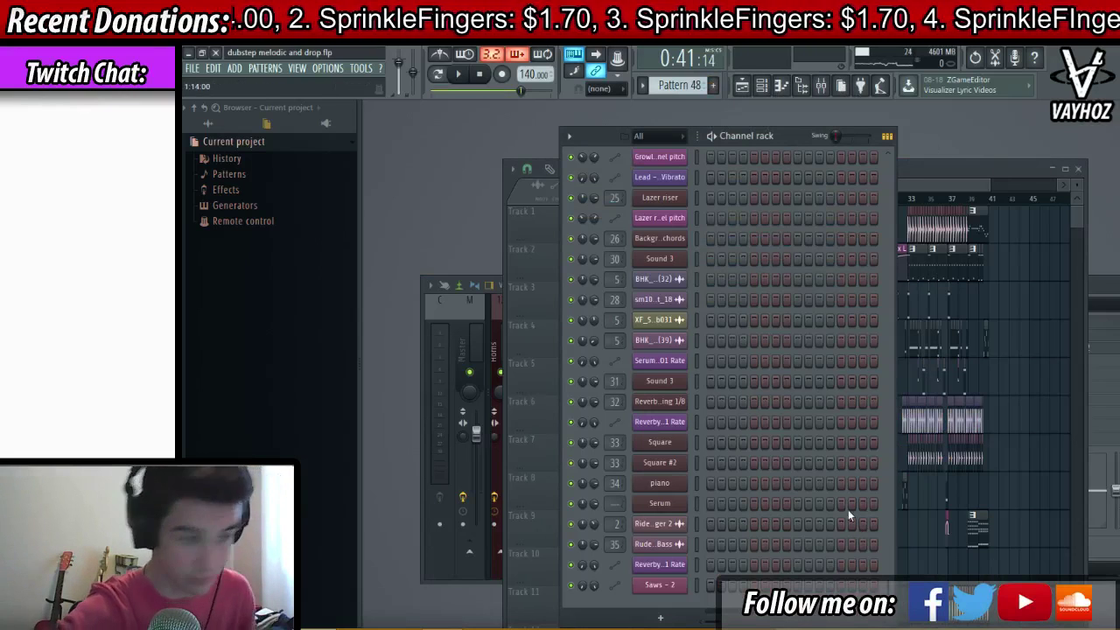
- Add a Kontakt 5 channel with The Grandeur piano loaded and close its plugin window
left_click(660, 616)
left_click(767, 152)
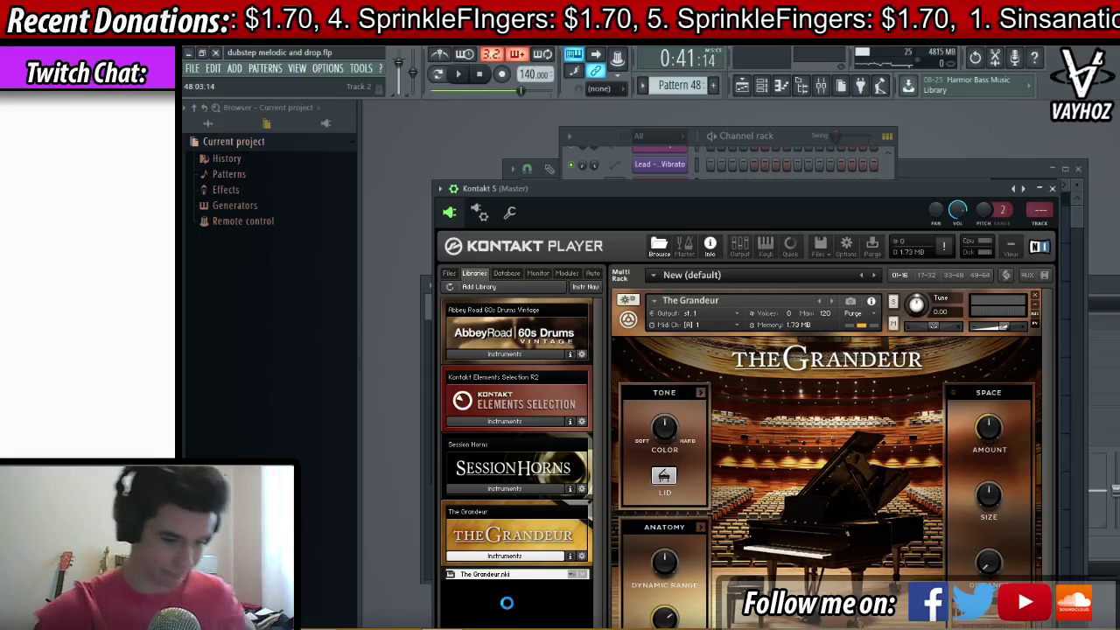
key("Escape")
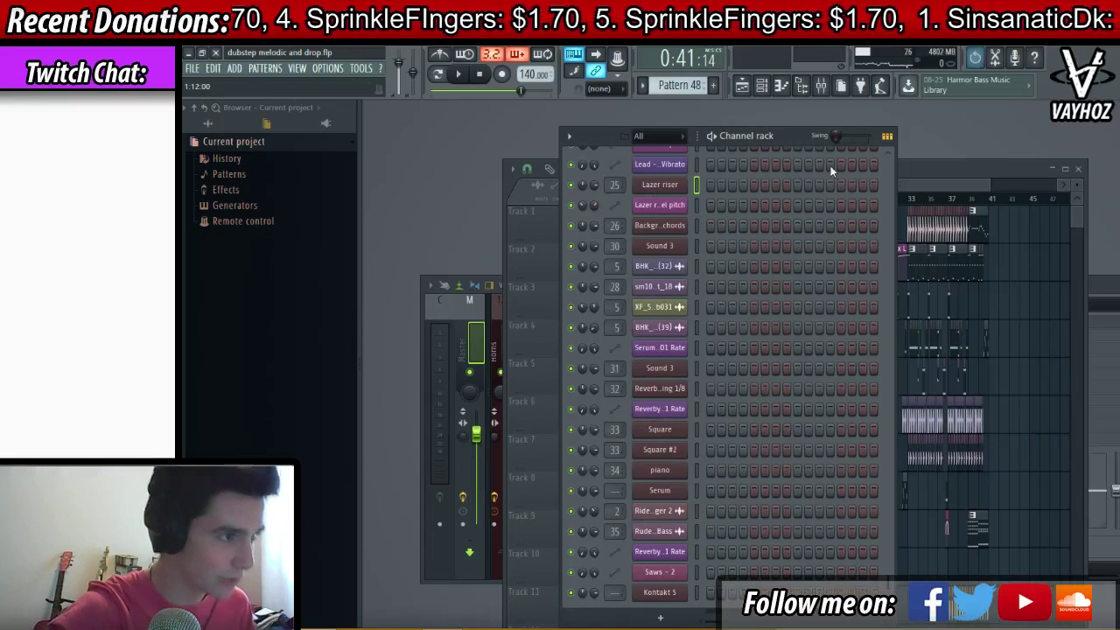
- Paste the copied chord notes into the Kontakt 5 channel's piano roll in Pattern 48
scroll(645, 599, "down", 1)
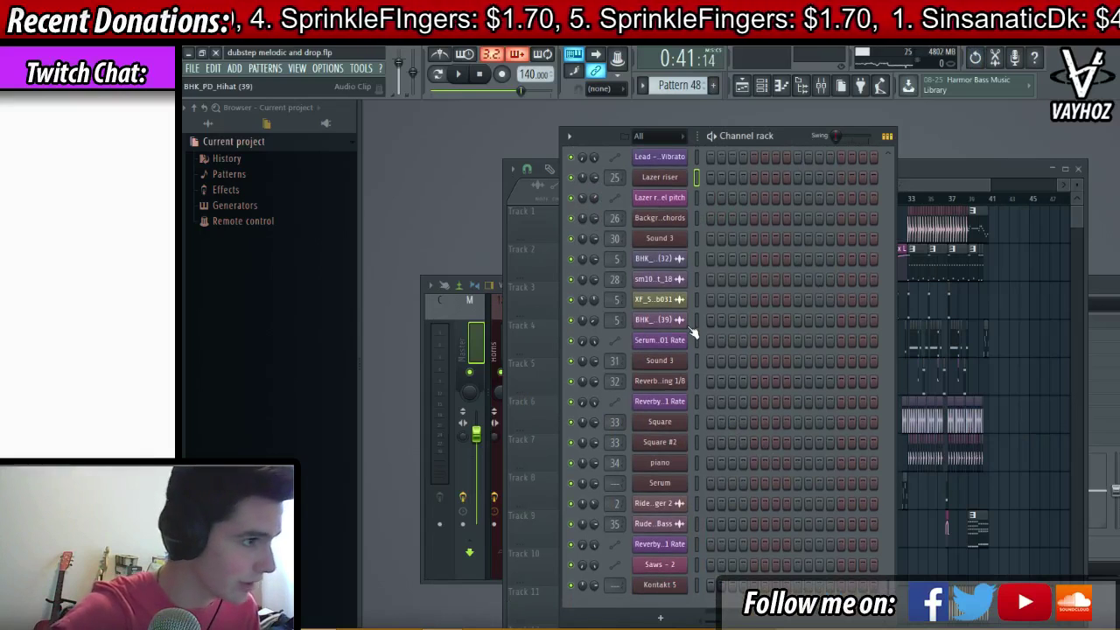
left_click(671, 578)
key("Escape")
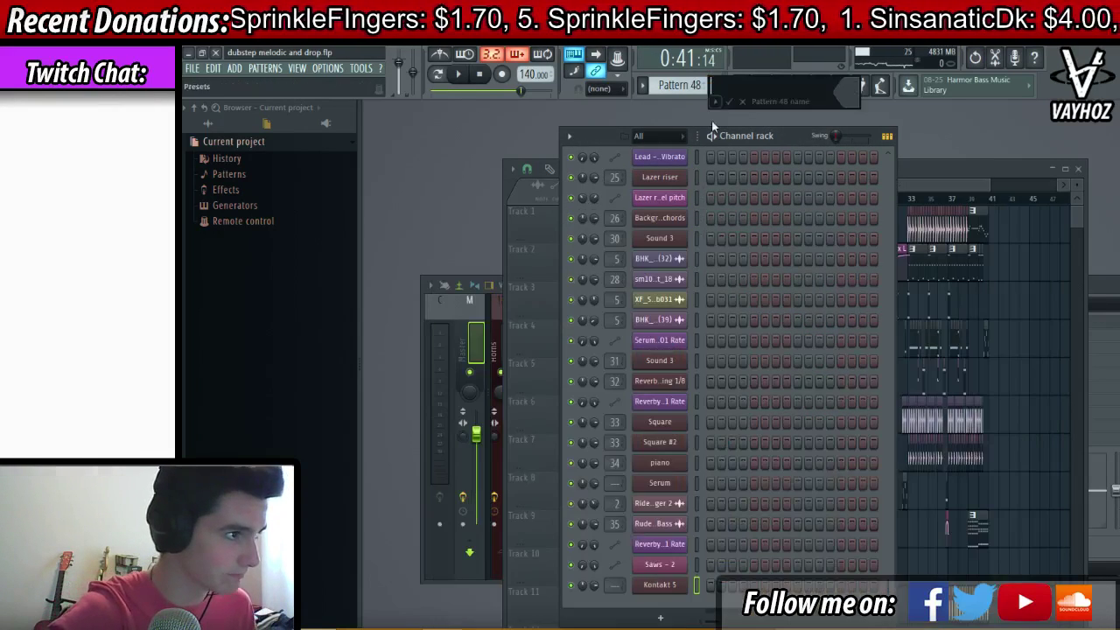
right_click(674, 570)
left_click(731, 477)
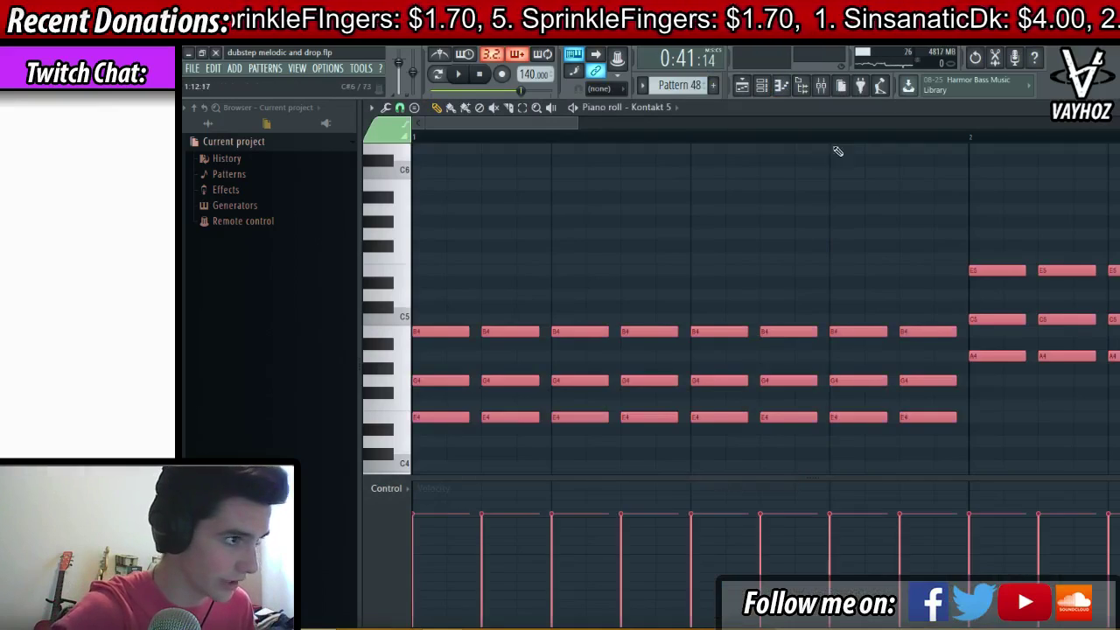
- Switch playback to pattern mode and listen to the piano chords of Pattern 48
scroll(814, 140, "down", 3)
left_click(440, 77)
key("space")
scroll(616, 139, "down", 4)
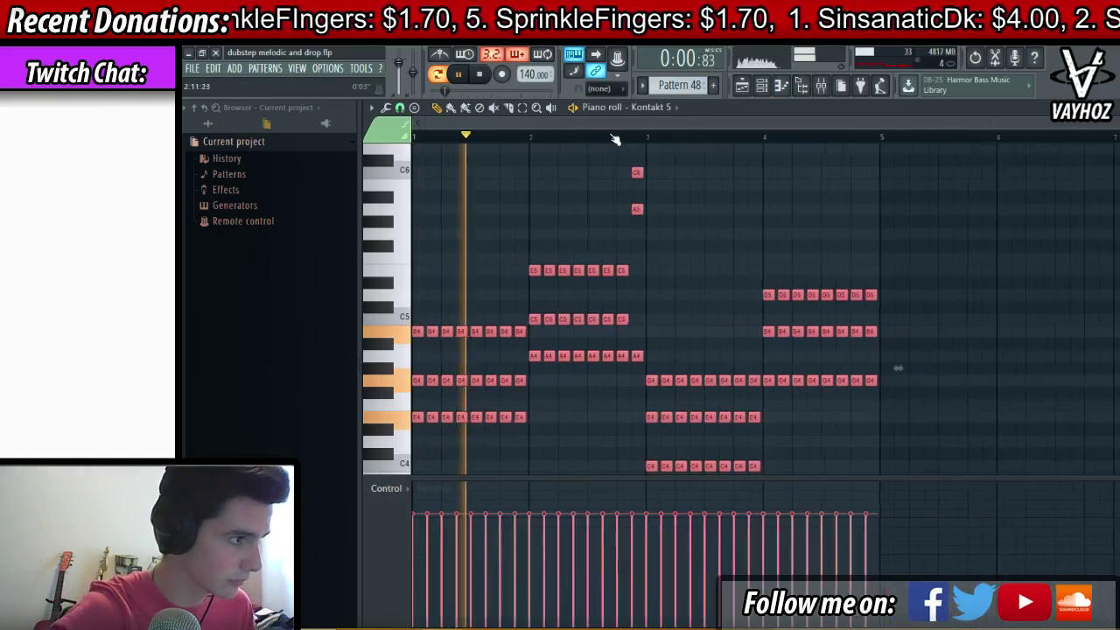
scroll(673, 299, "down", 5)
scroll(580, 293, "up", 3)
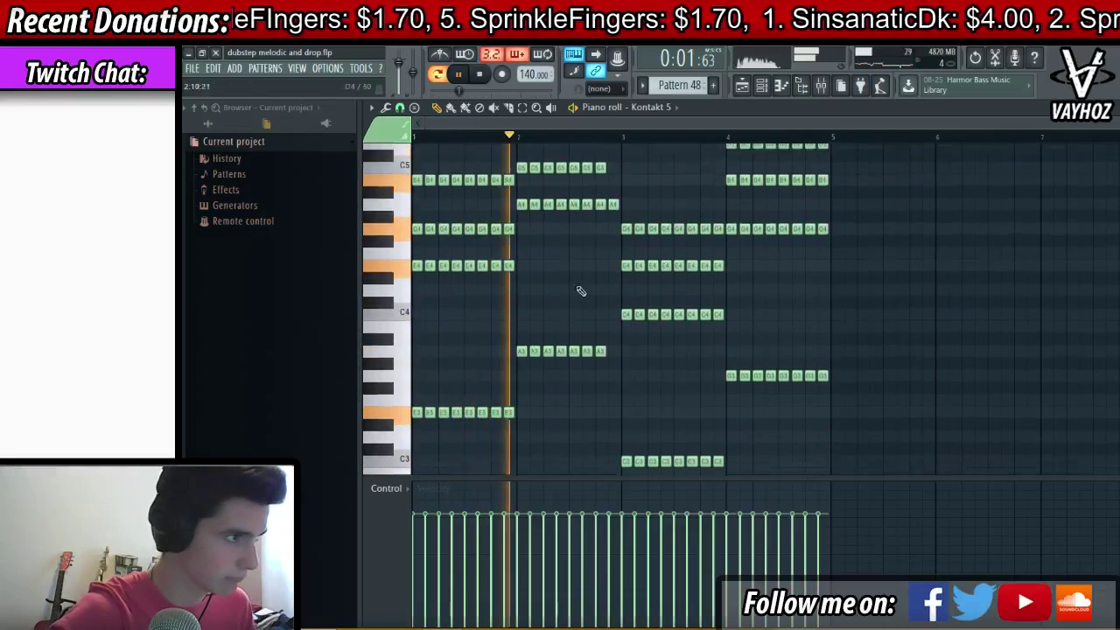
key("space")
- Check the FL Studio ASIO buffer size in the audio settings and replay the start of the piano chords
left_click(327, 68)
left_click(356, 107)
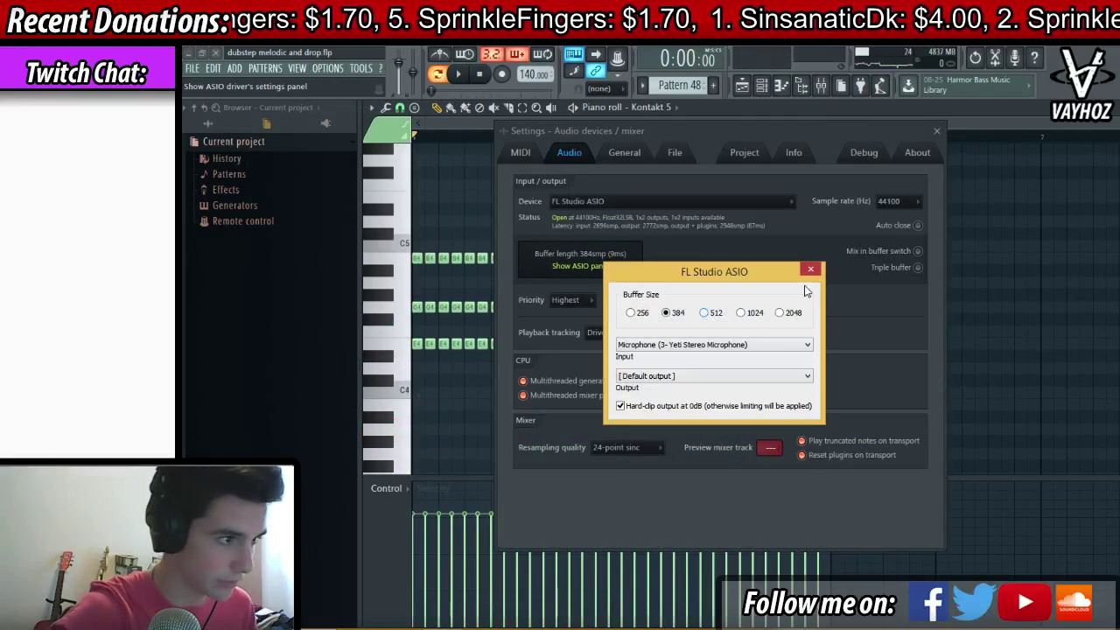
left_click(810, 268)
left_click(936, 131)
key("space")
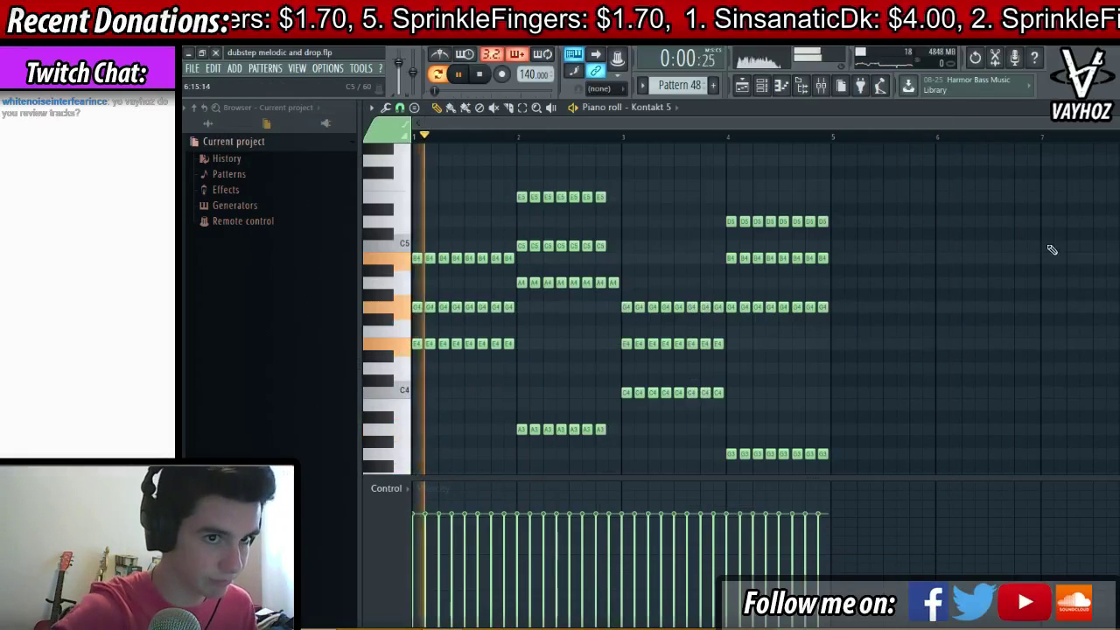
key("space")
scroll(1062, 228, "down", 3)
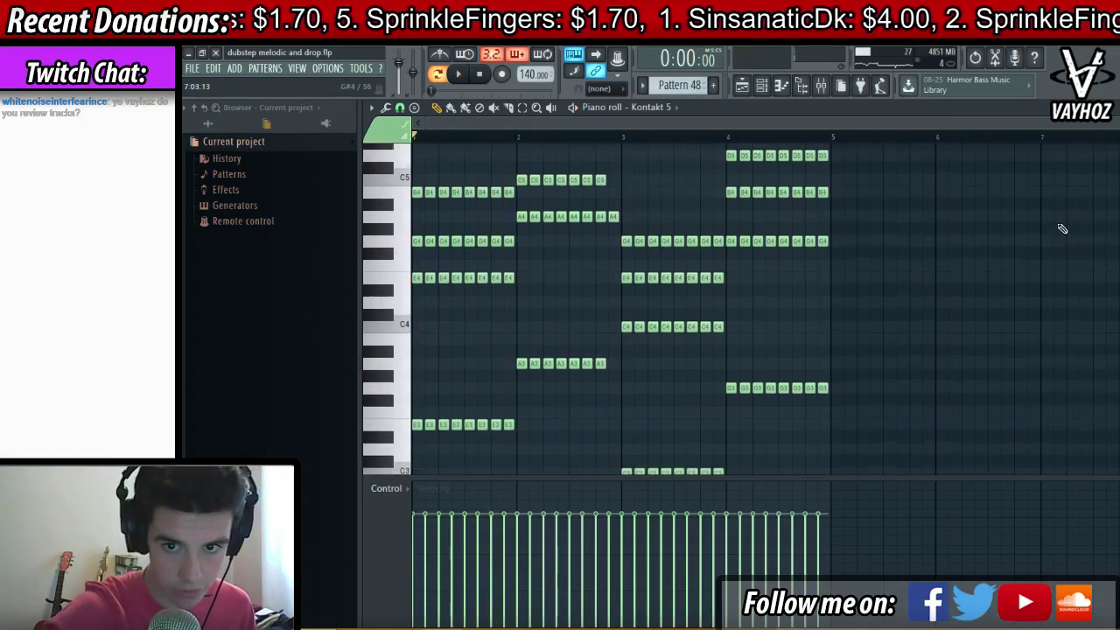
key("space")
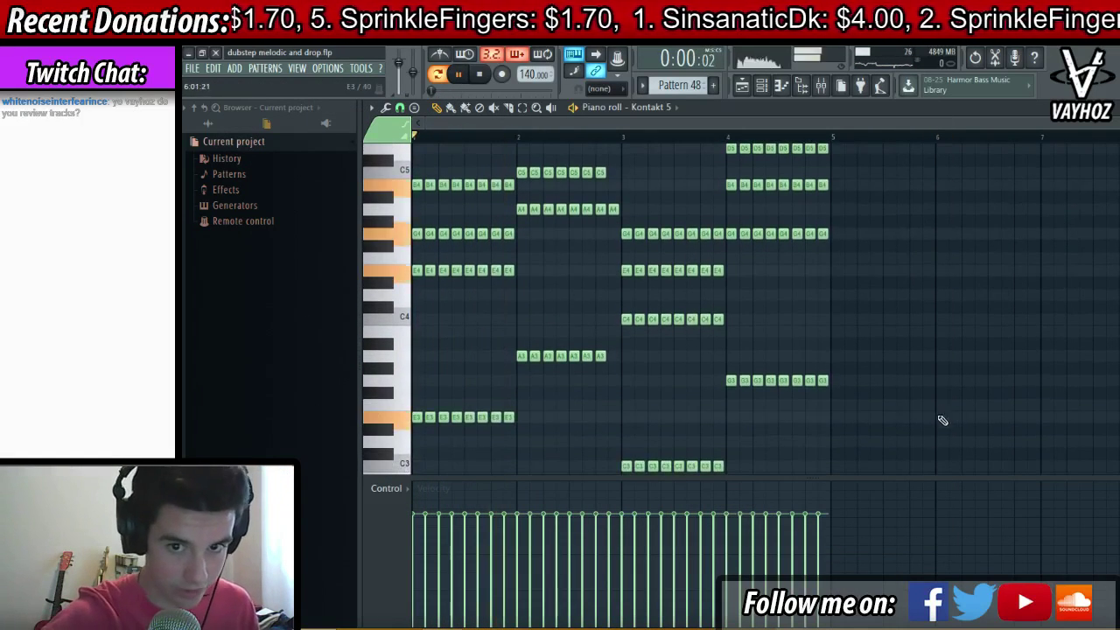
key("space")
- Lower the velocity of all piano chord notes evenly across the four bars while testing the playback
mouse_move(834, 531)
left_mouse_down()
mouse_move(510, 557)
mouse_move(415, 527)
left_mouse_up()
key("space")
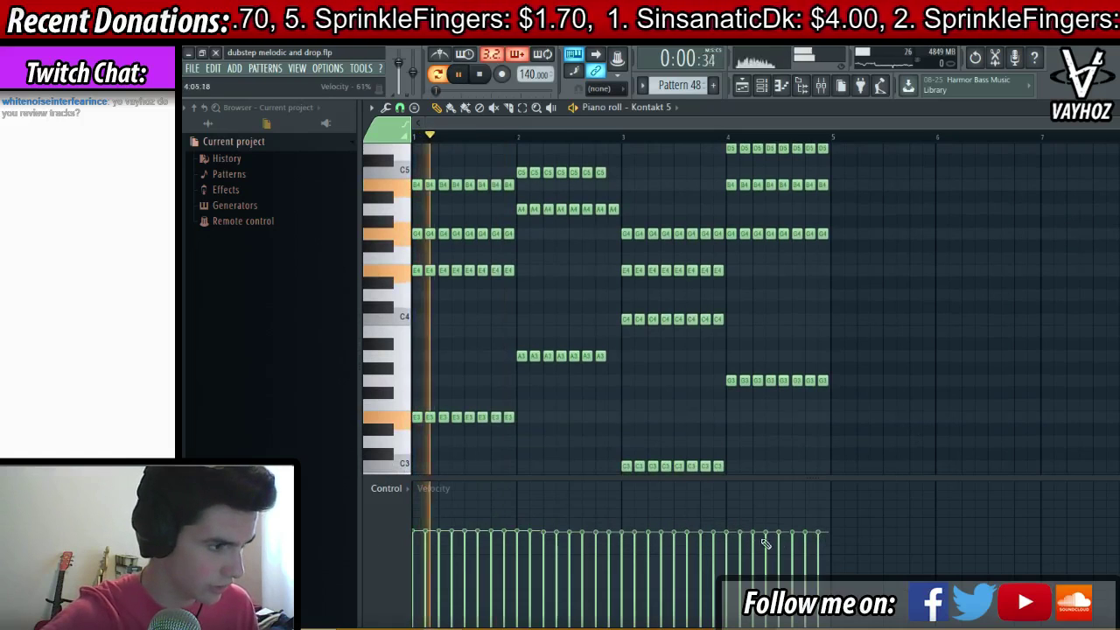
left_click_drag(830, 536, 386, 540)
key("space")
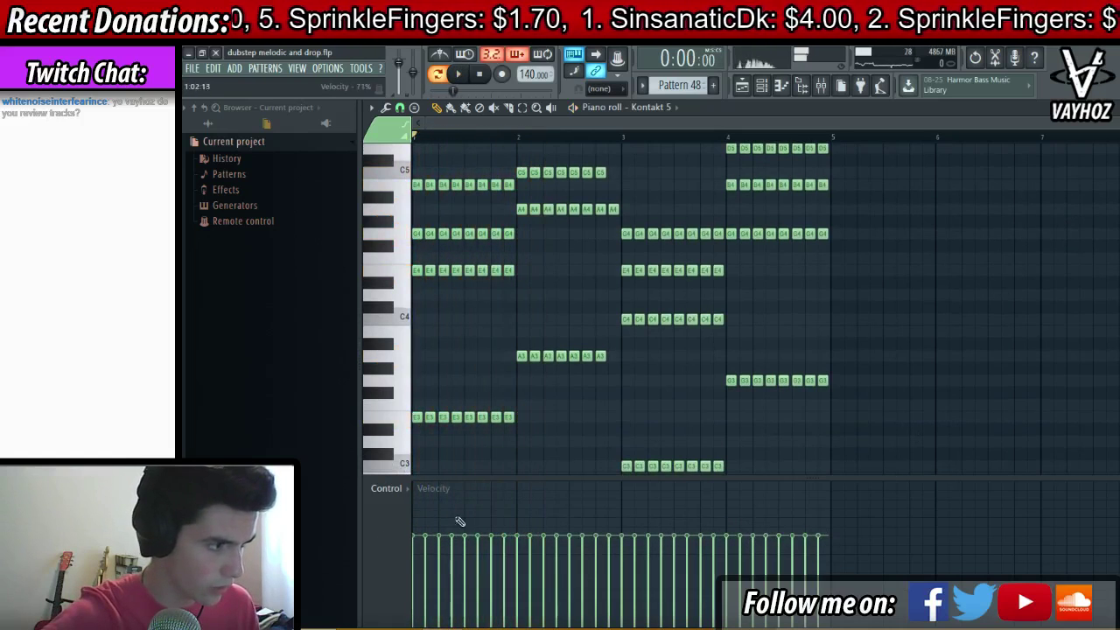
- Examine the piano chords from the lowest bass notes to the highest notes and replay their start at the reduced velocity
scroll(787, 433, "down", 3)
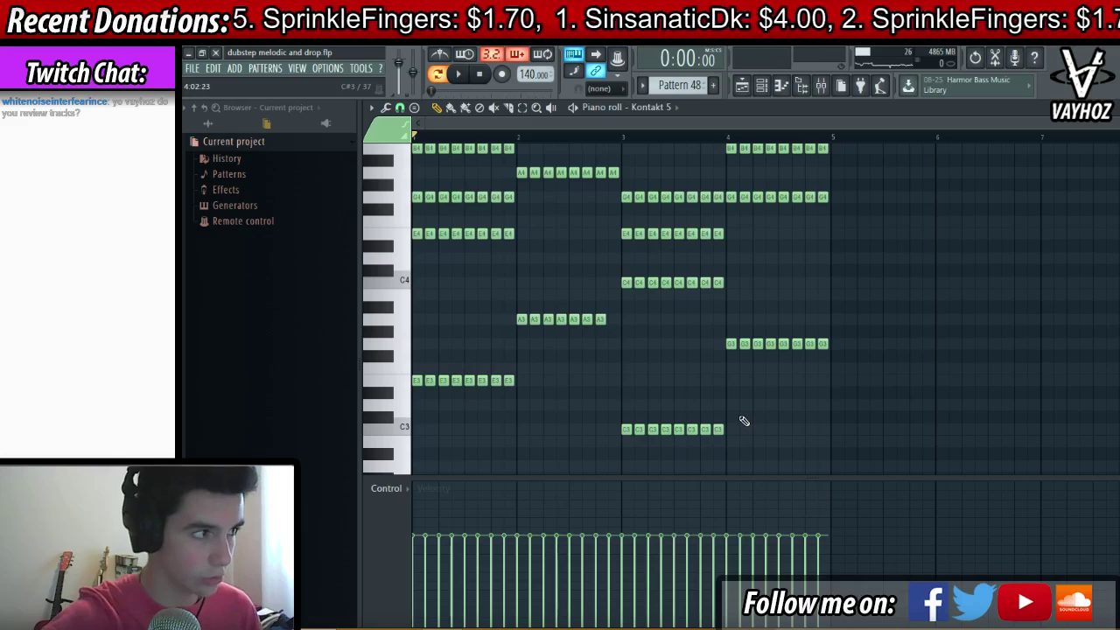
scroll(744, 421, "down", 3)
scroll(782, 310, "up", 9)
key("space")
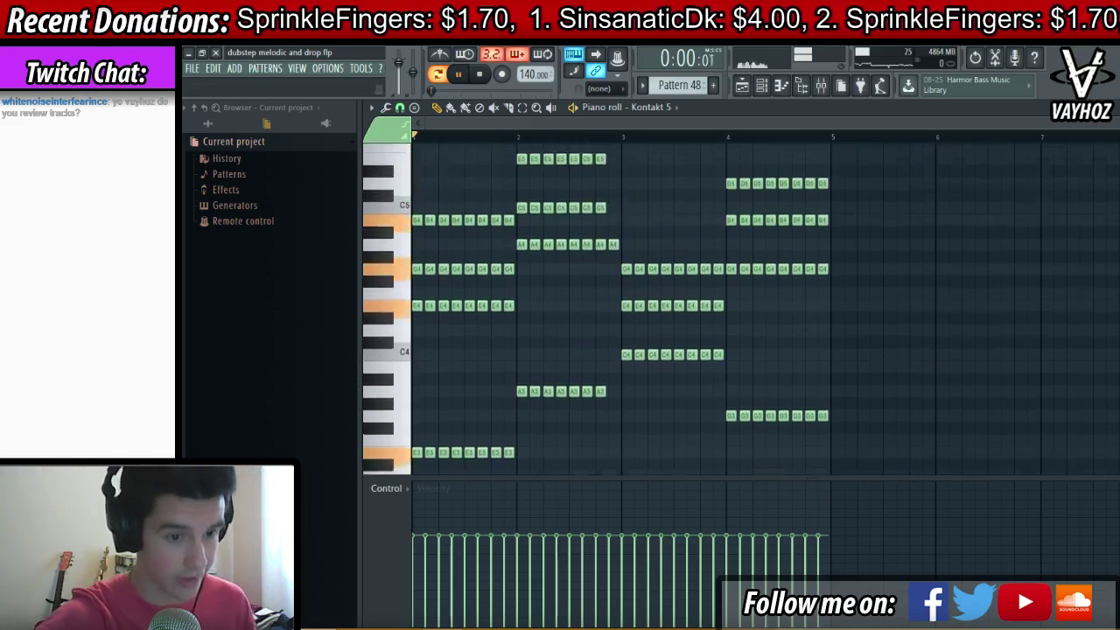
scroll(735, 297, "up", 1)
key("space")
scroll(752, 398, "up", 6)
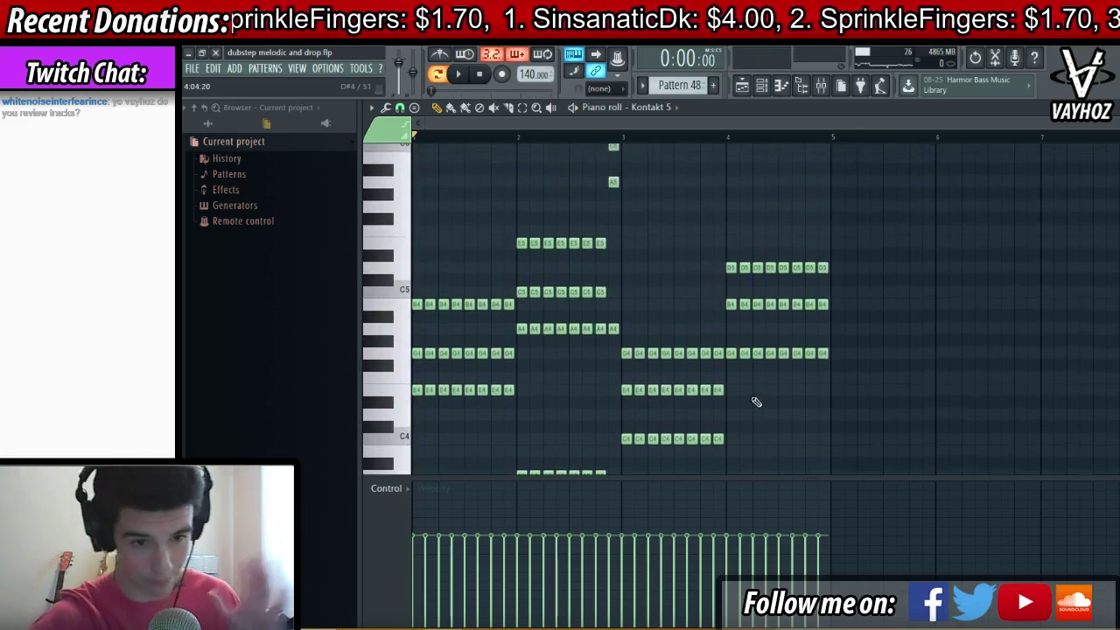
scroll(770, 328, "up", 3)
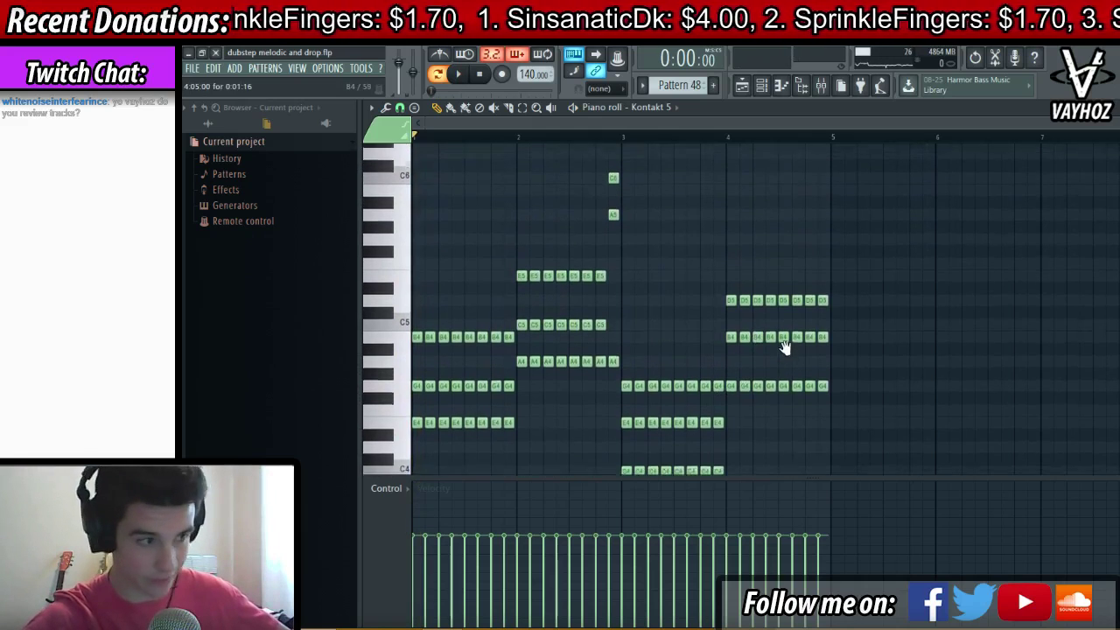
scroll(818, 322, "down", 2)
left_click(823, 284)
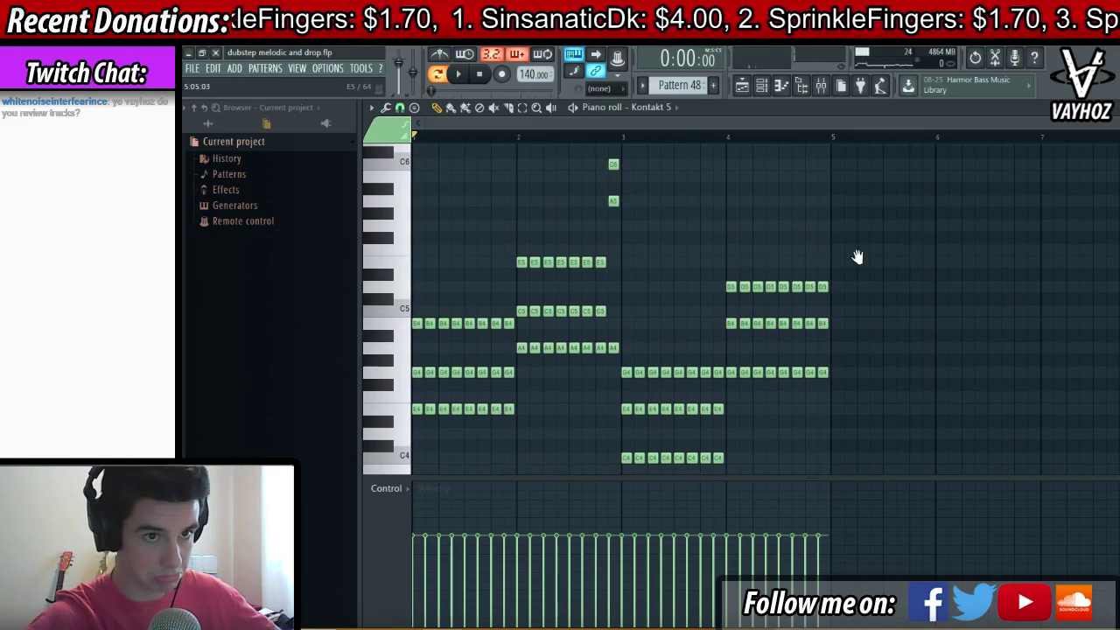
- Soften The Grandeur piano in Kontakt by setting its Color to -16 while listening to the chords
scroll(859, 259, "down", 1)
key("space")
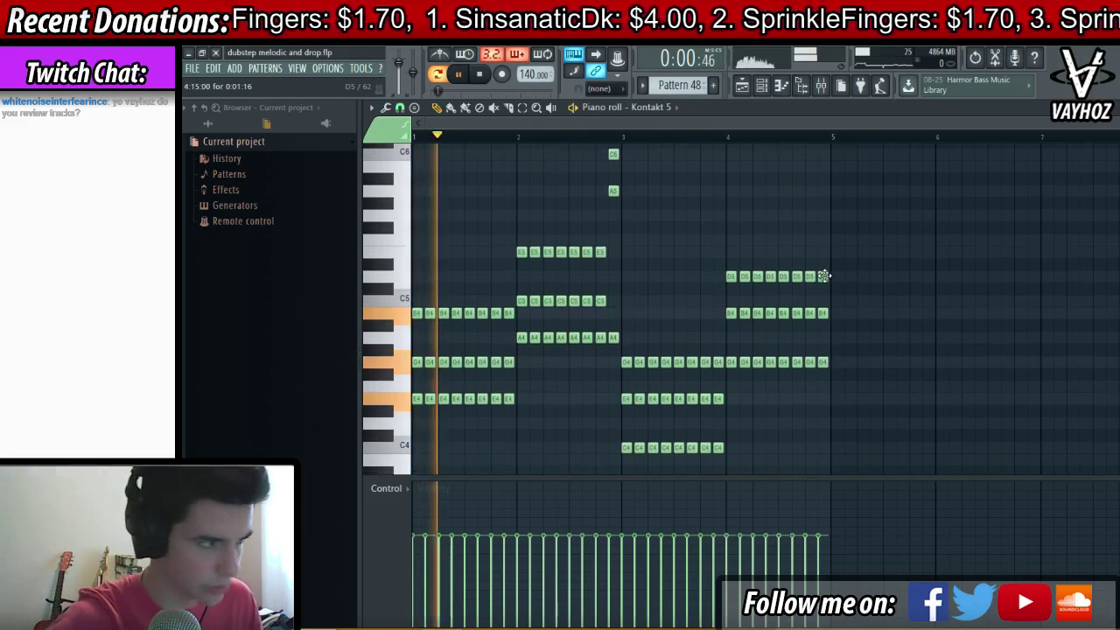
key("F6")
left_click(677, 579)
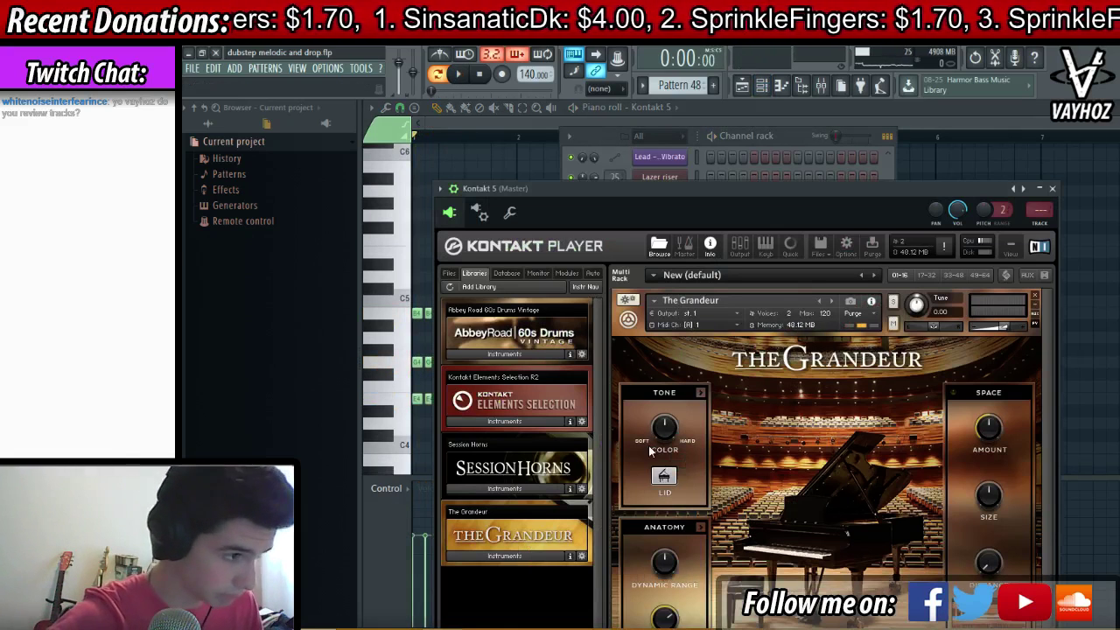
key("space")
left_click_drag(745, 216, 755, 217)
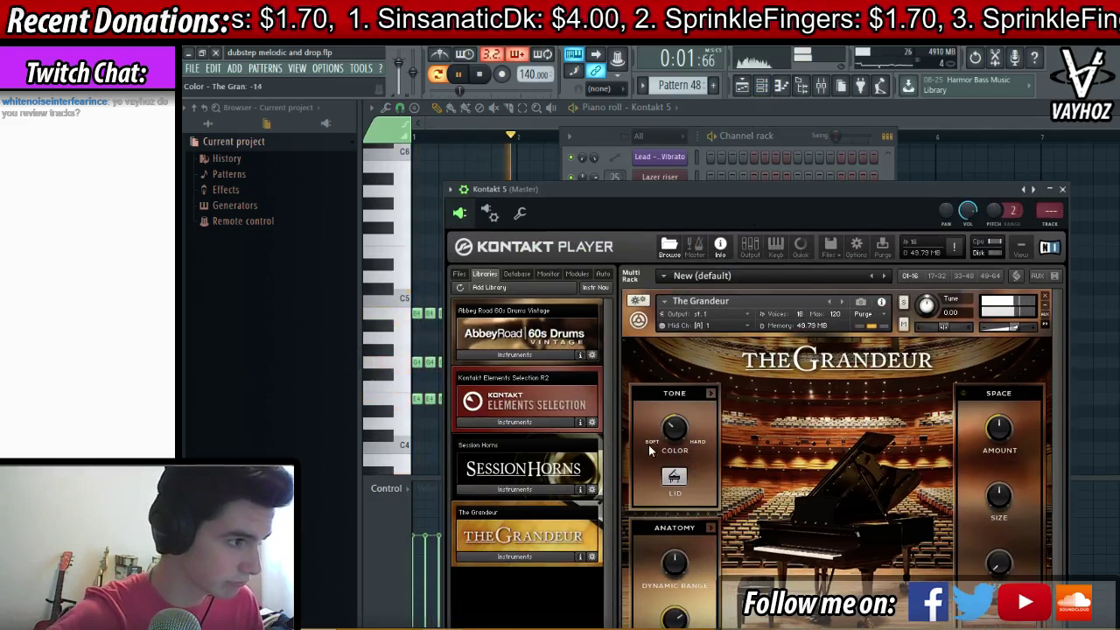
left_click_drag(828, 230, 832, 226)
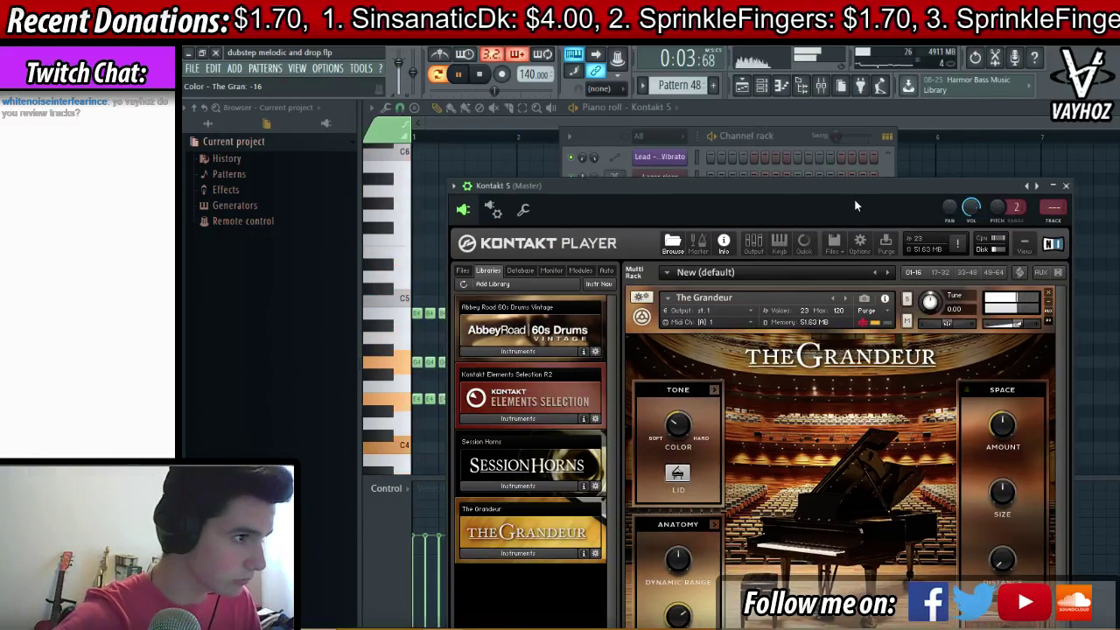
key("F2")
key("Escape")
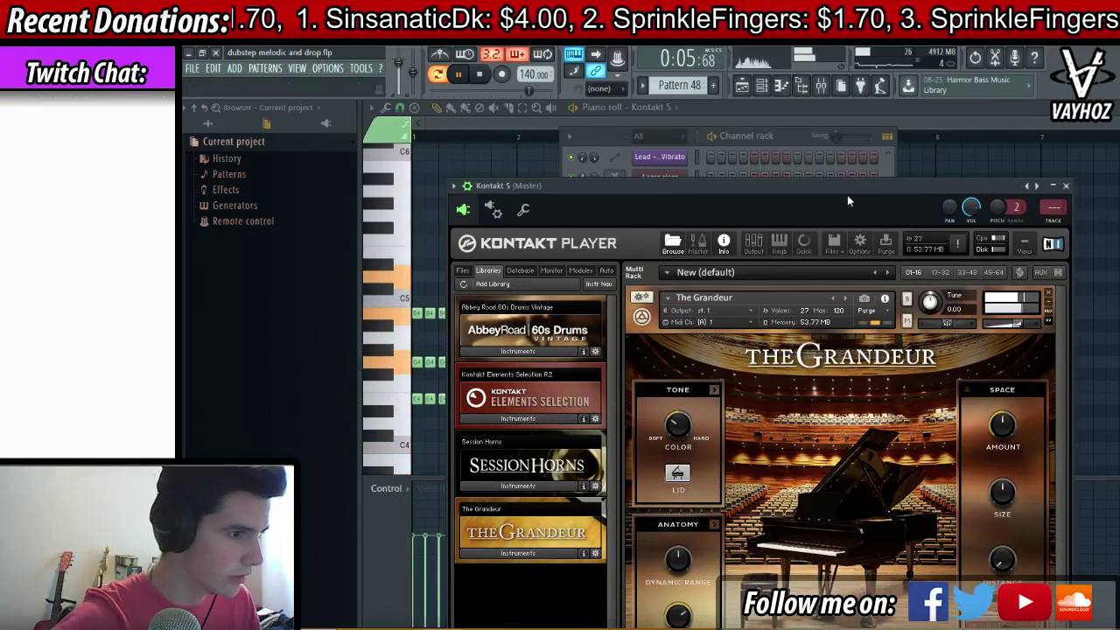
key("F2")
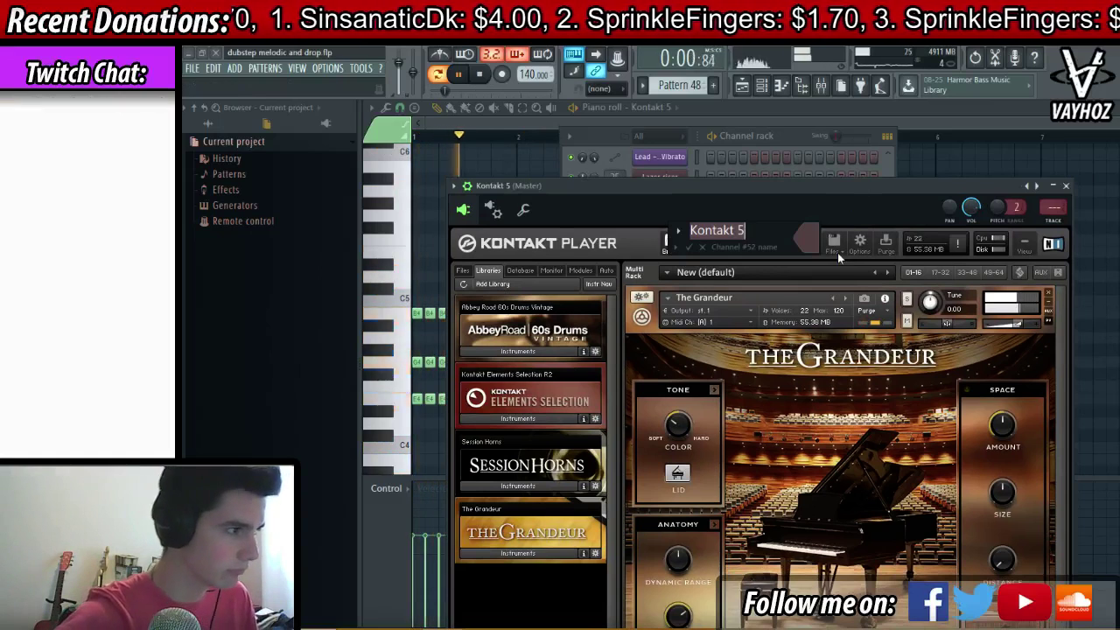
key("Escape")
key("Escape")
key("Escape")
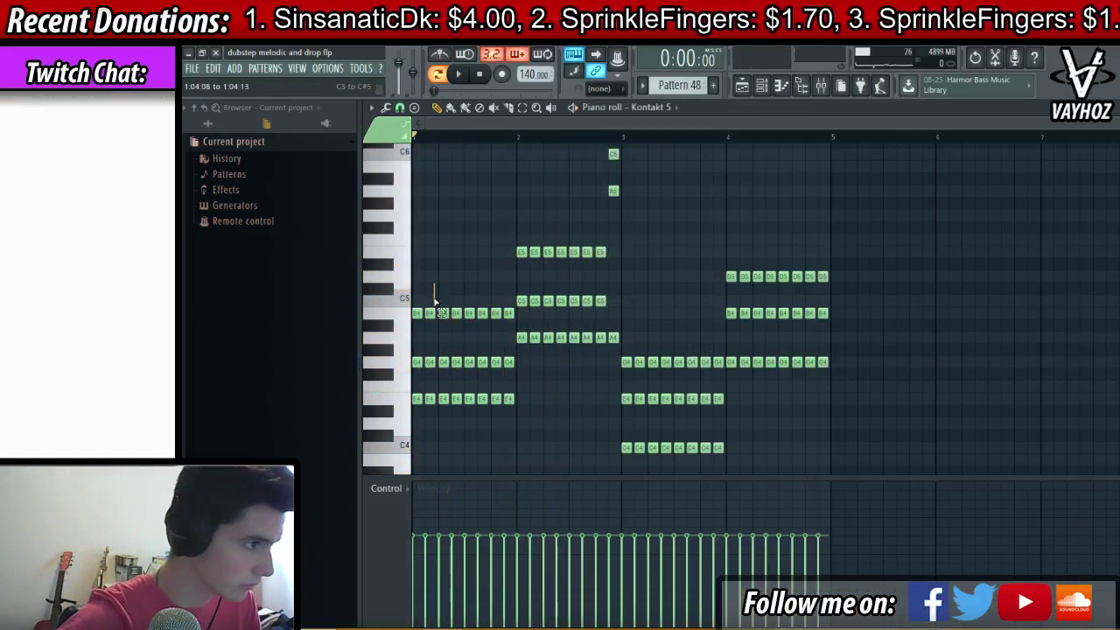
- Delete the repeated chord hits in bars 1 and 2, keeping each bar's first hit and bar 2's closing notes
left_click_drag(435, 300, 514, 342)
key("Delete")
scroll(569, 376, "up", 6)
key("space")
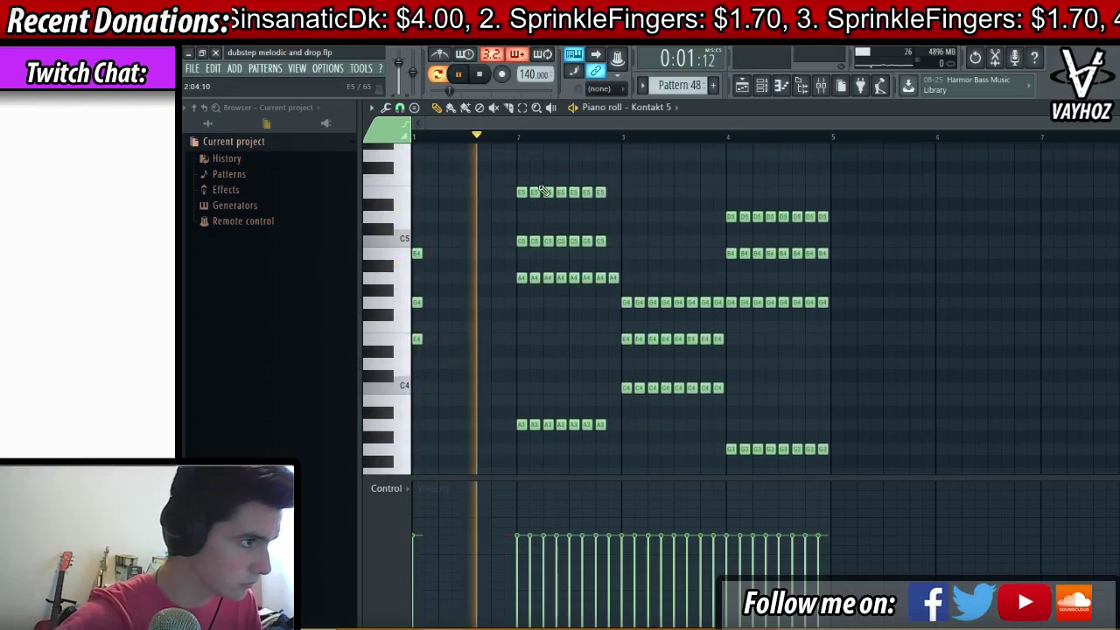
left_click_drag(539, 176, 603, 437)
key("Delete")
scroll(613, 411, "up", 4)
scroll(638, 350, "down", 3)
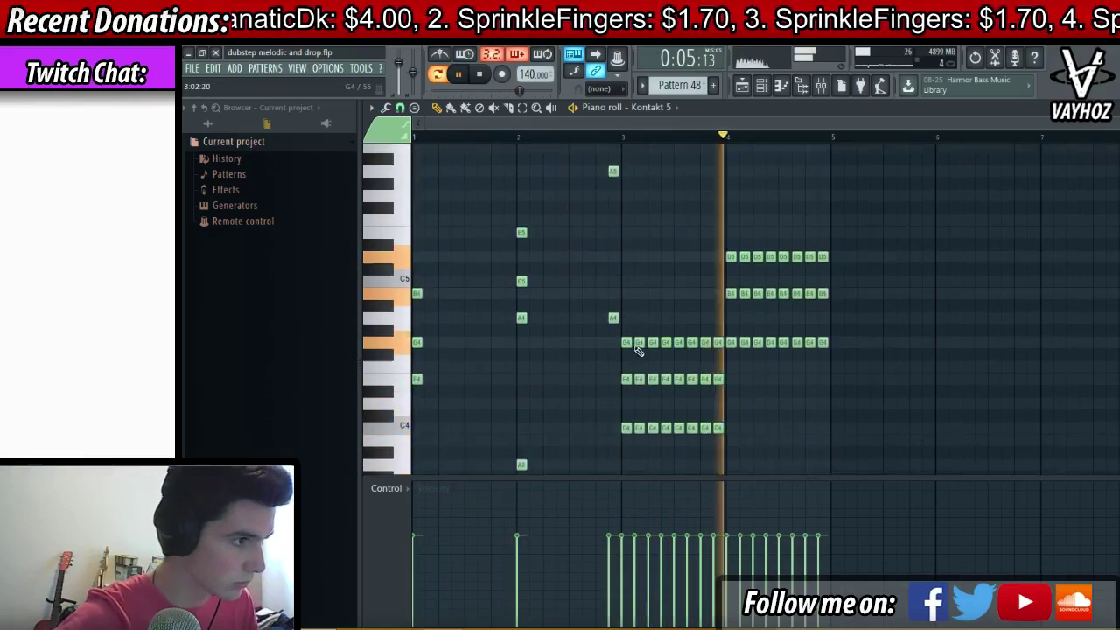
- Delete the repeated chord hits in bars 3 and 4, keeping only the first hit of each bar
scroll(638, 349, "down", 2)
left_click_drag(640, 291, 717, 417)
key("Delete")
scroll(809, 393, "up", 2)
left_click_drag(869, 367, 748, 274)
key("Delete")
- Stretch the remaining chords to fill their bars and shorten bar 2's last A4 note to end at bar 3
scroll(806, 248, "down", 1)
left_click_drag(865, 229, 409, 477)
left_click_drag(422, 284, 520, 283)
left_click(541, 302)
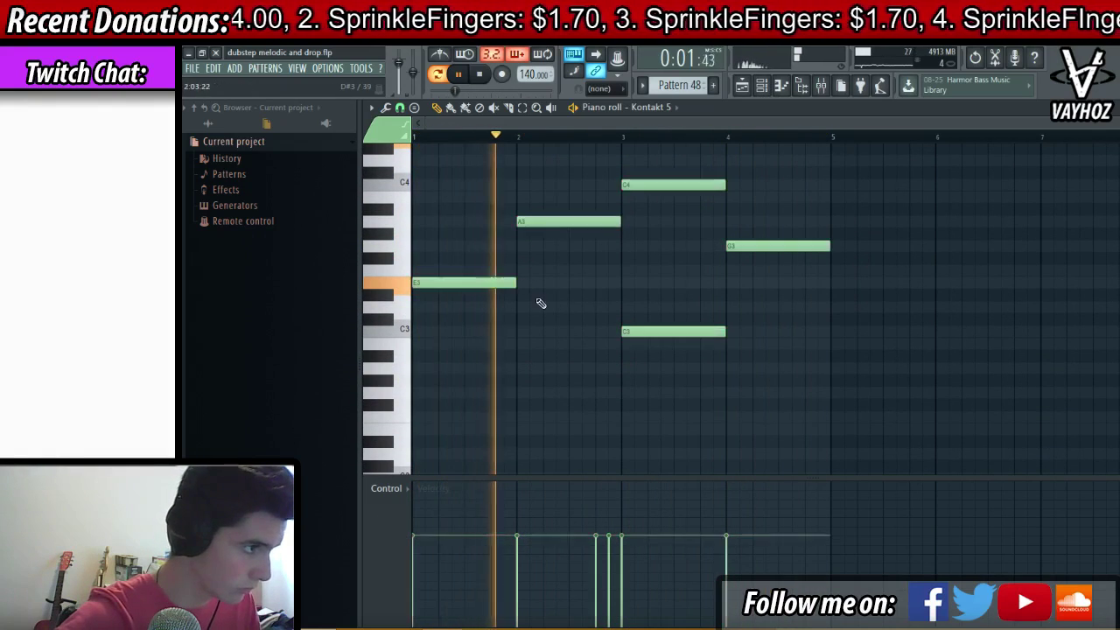
scroll(541, 303, "up", 4)
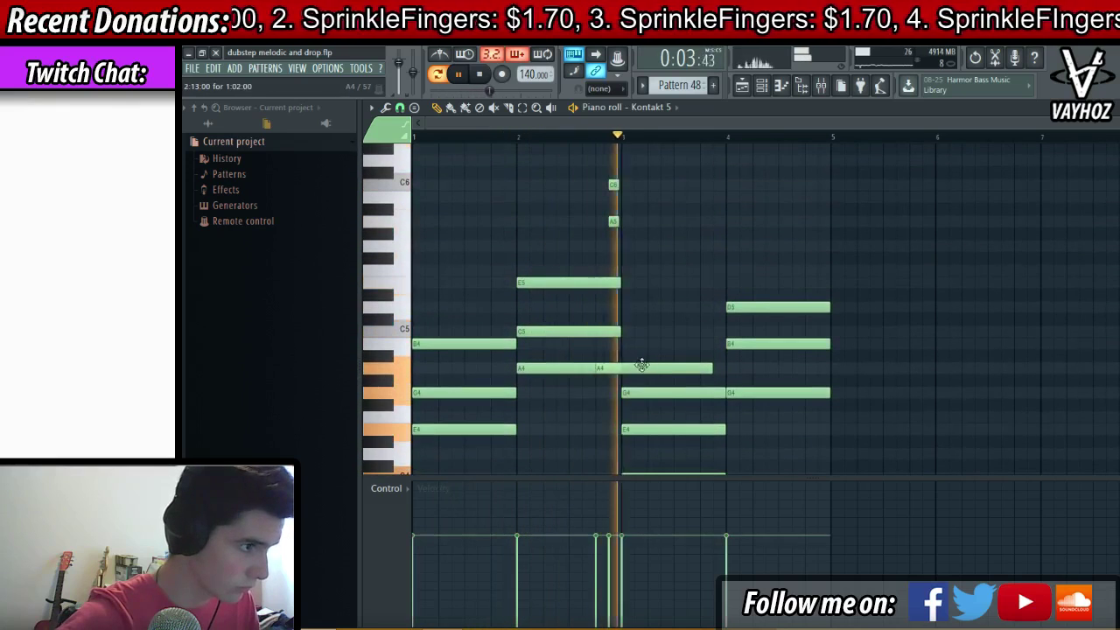
left_click_drag(711, 368, 622, 373)
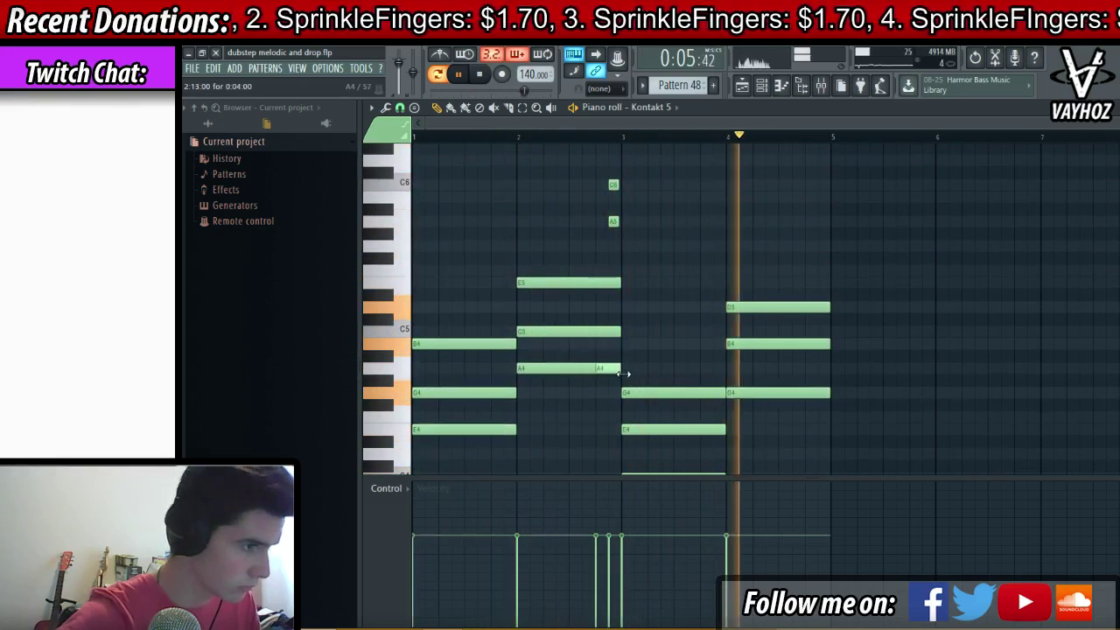
- Extend the short A5, C6 and E6 notes closing bar 2 to the bar line and delete the E6 and C6
scroll(634, 385, "up", 4)
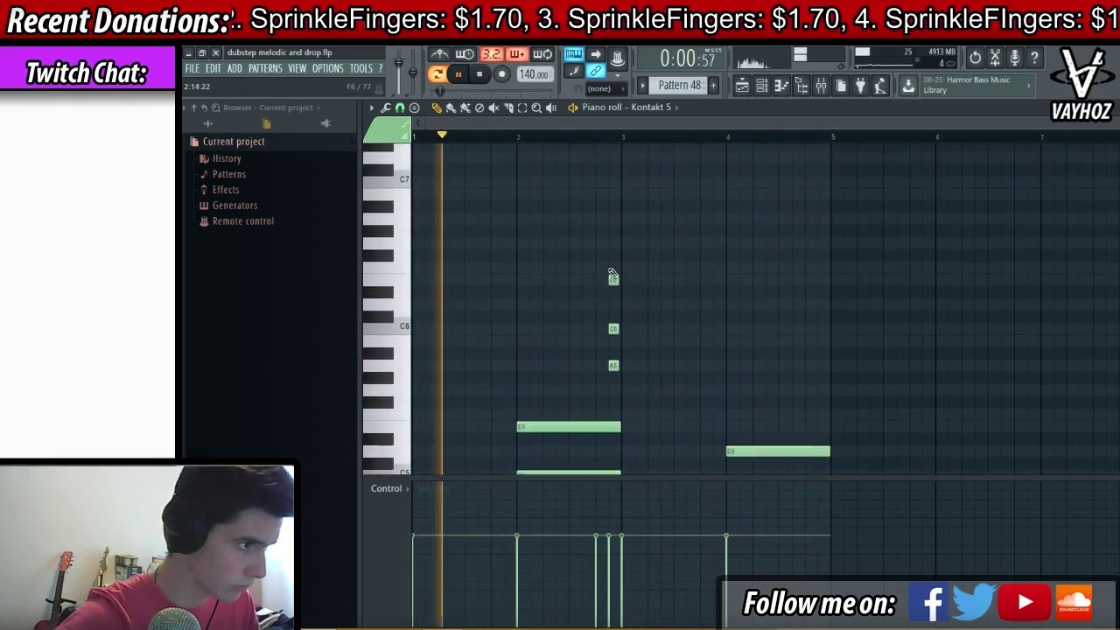
left_click_drag(610, 268, 641, 374)
key("shift+Left")
left_click_drag(603, 284, 614, 284)
left_click(613, 250, "ctrl")
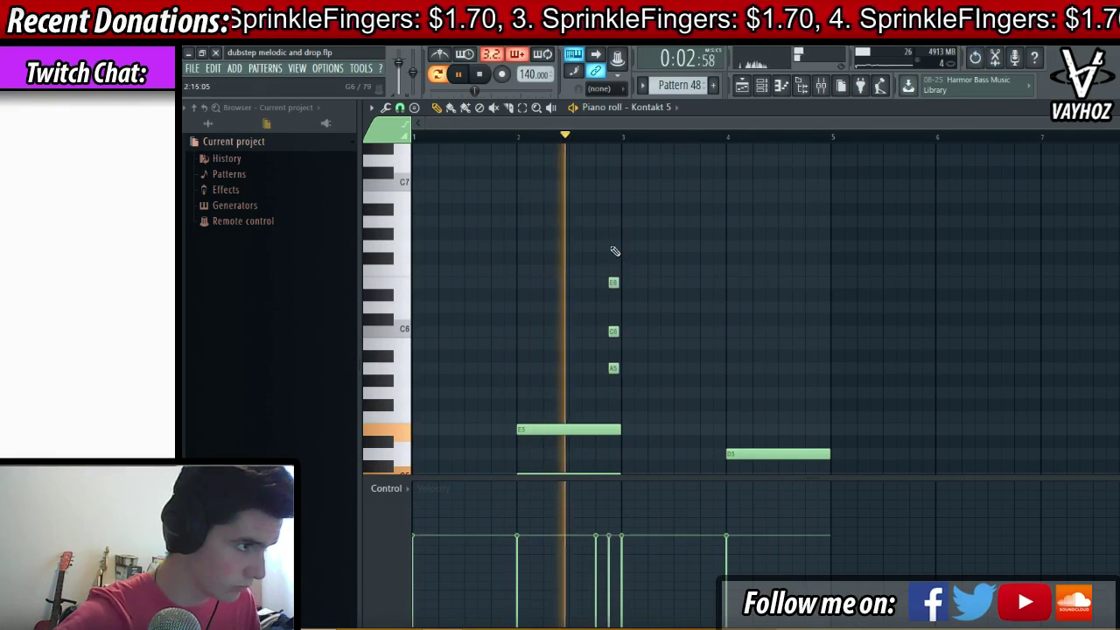
left_click_drag(612, 246, 639, 414)
mouse_move(614, 283)
left_mouse_down()
mouse_move(603, 282)
mouse_move(616, 284)
left_mouse_up()
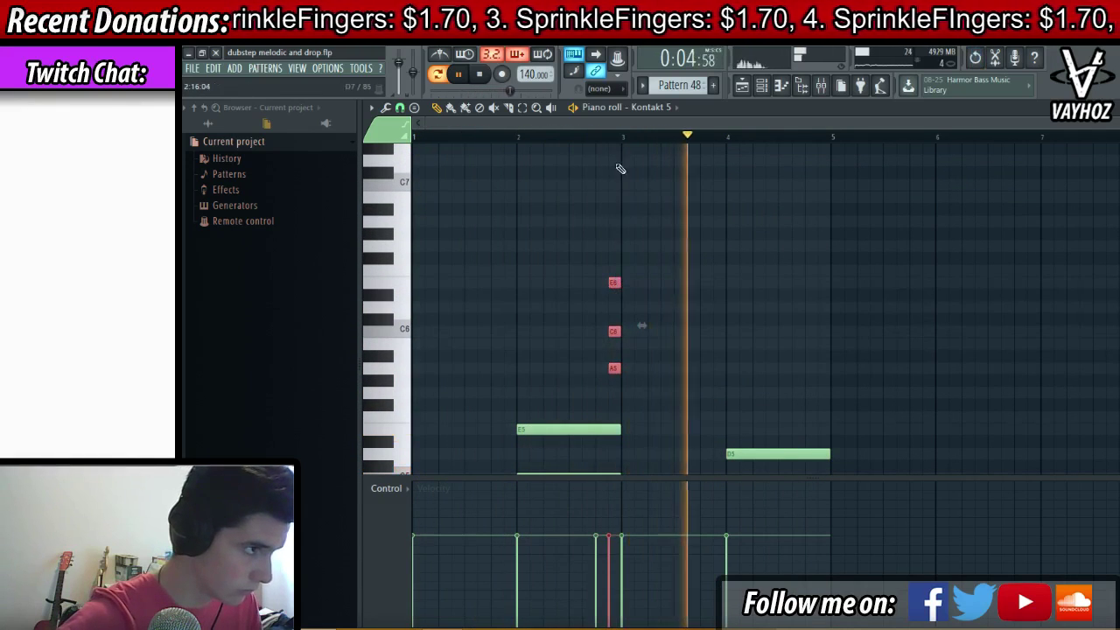
right_click(615, 285)
right_click(618, 330)
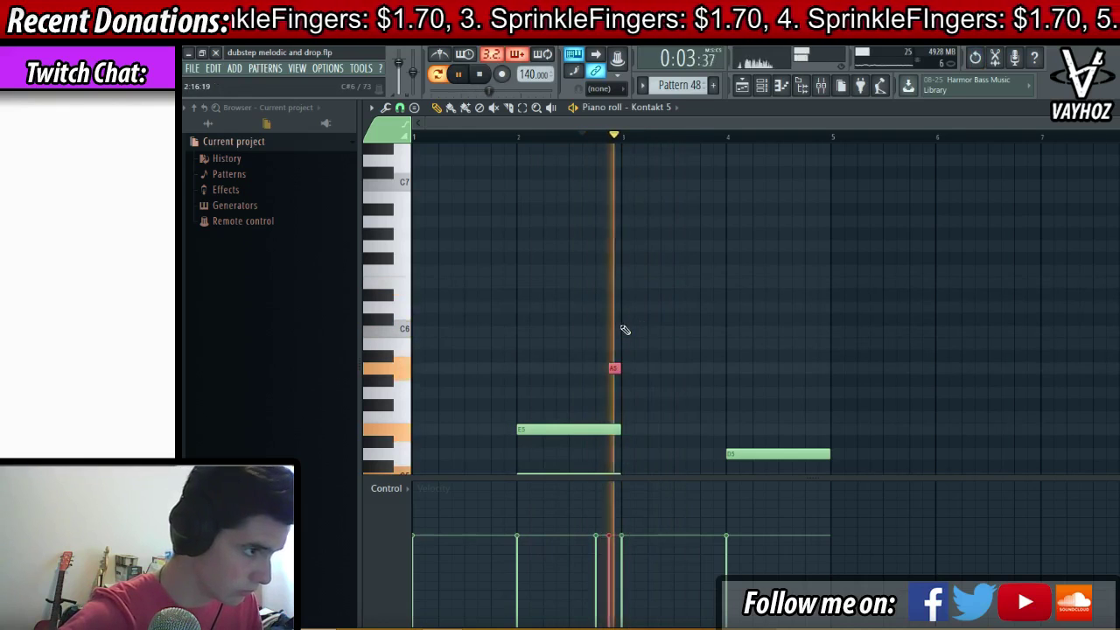
- Add a one-bar G5 melody note in bar 3 and a one-bar D6 melody note in bar 4
scroll(626, 355, "down", 2)
left_click(632, 357)
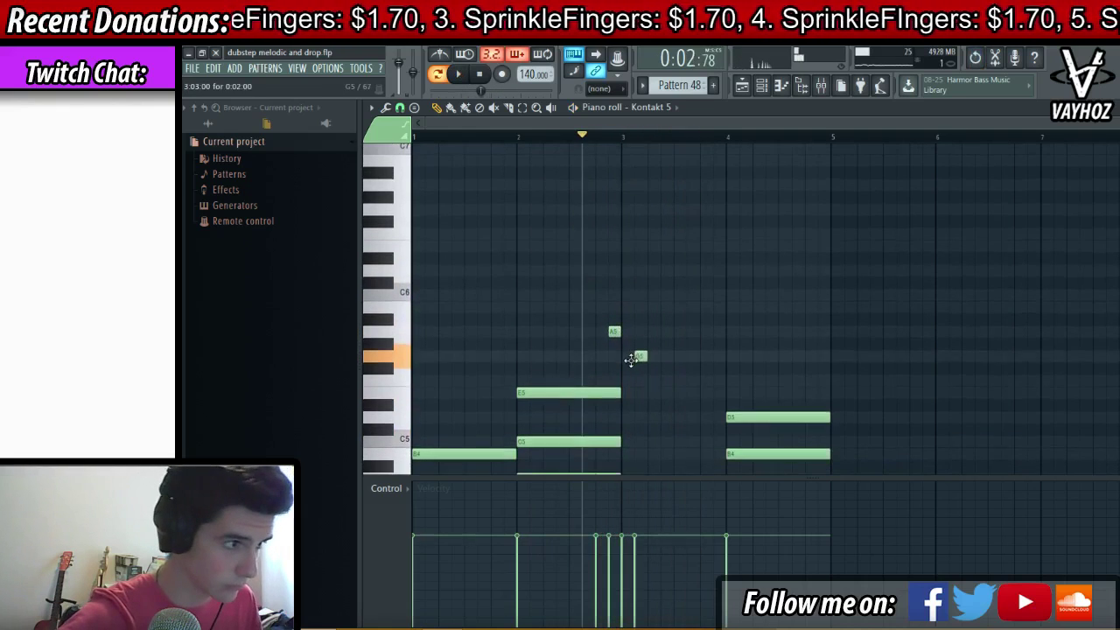
left_click_drag(639, 357, 724, 356)
left_click(724, 316)
key("space")
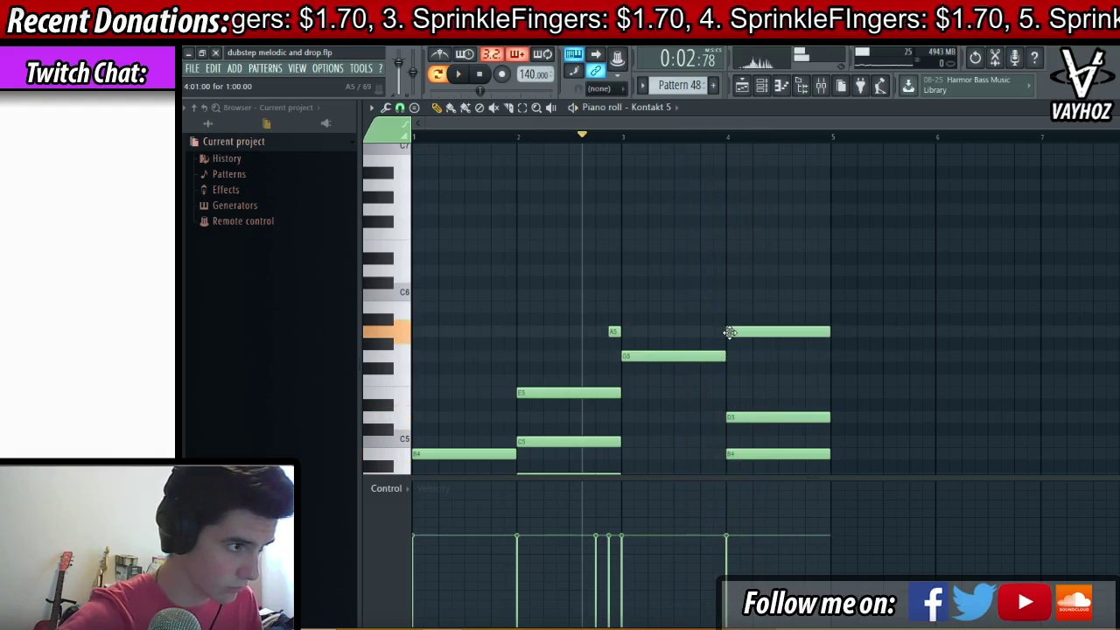
left_click_drag(739, 330, 736, 281)
left_click_drag(735, 290, 734, 271)
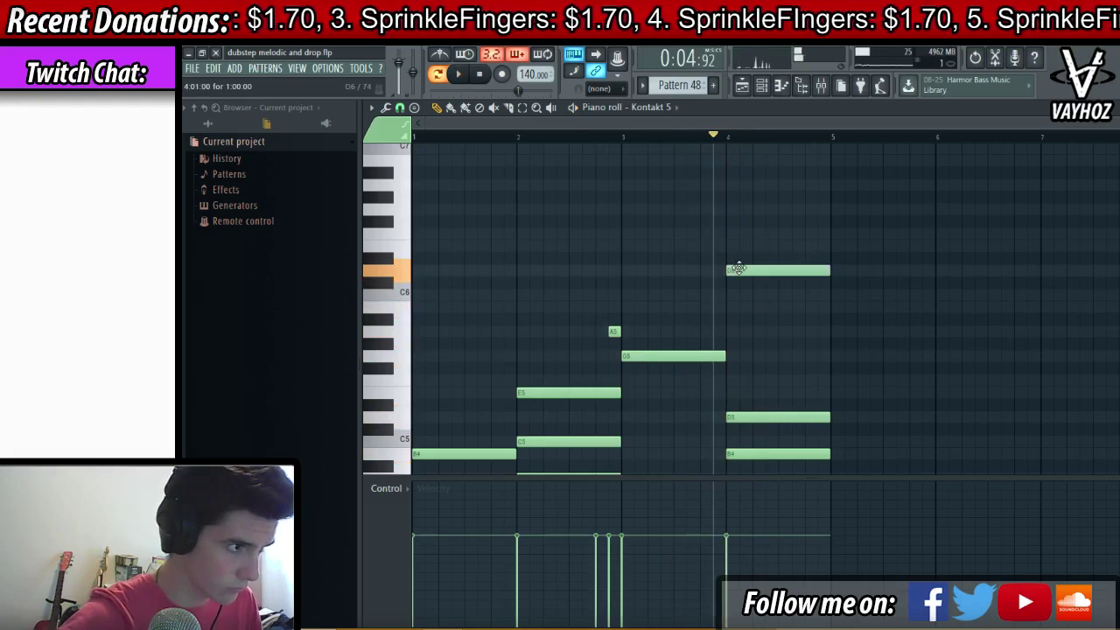
left_click(783, 307)
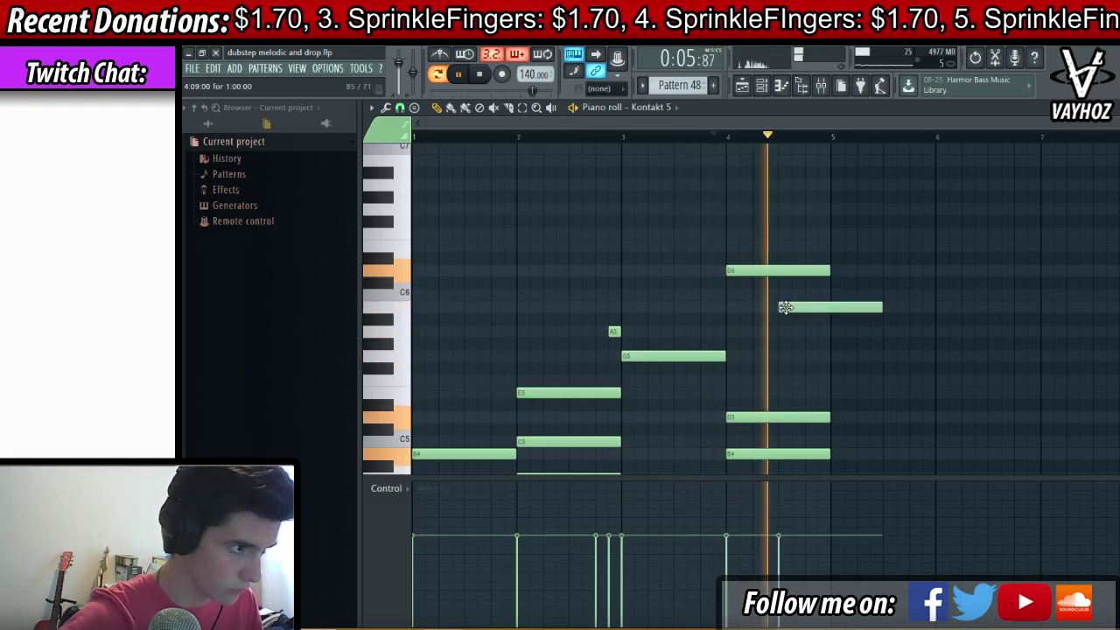
right_click(862, 307)
key("F5")
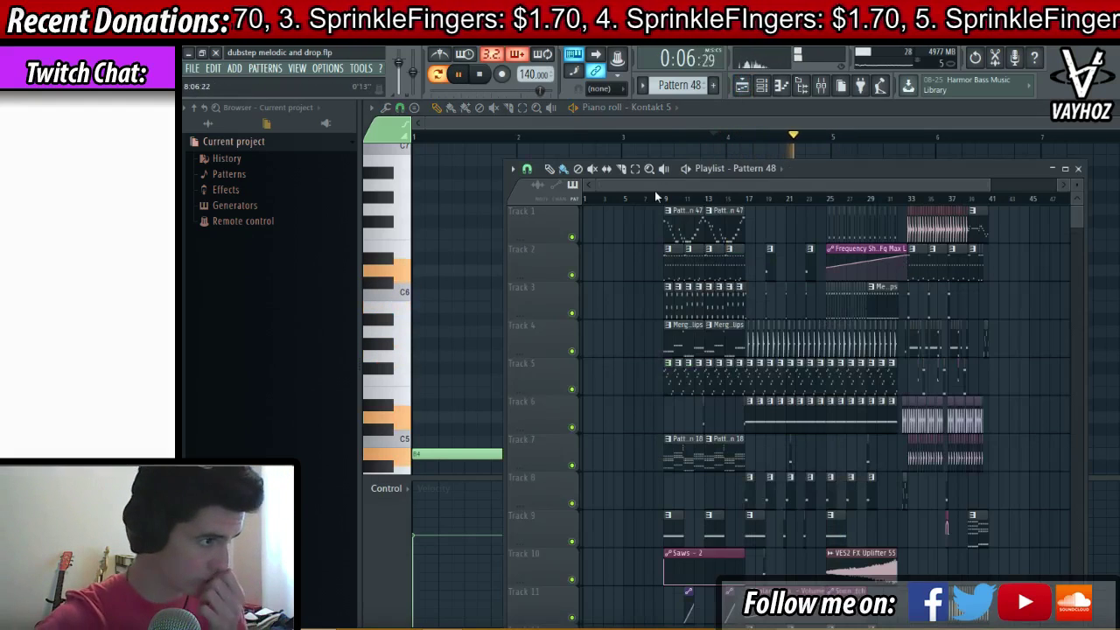
key("F5")
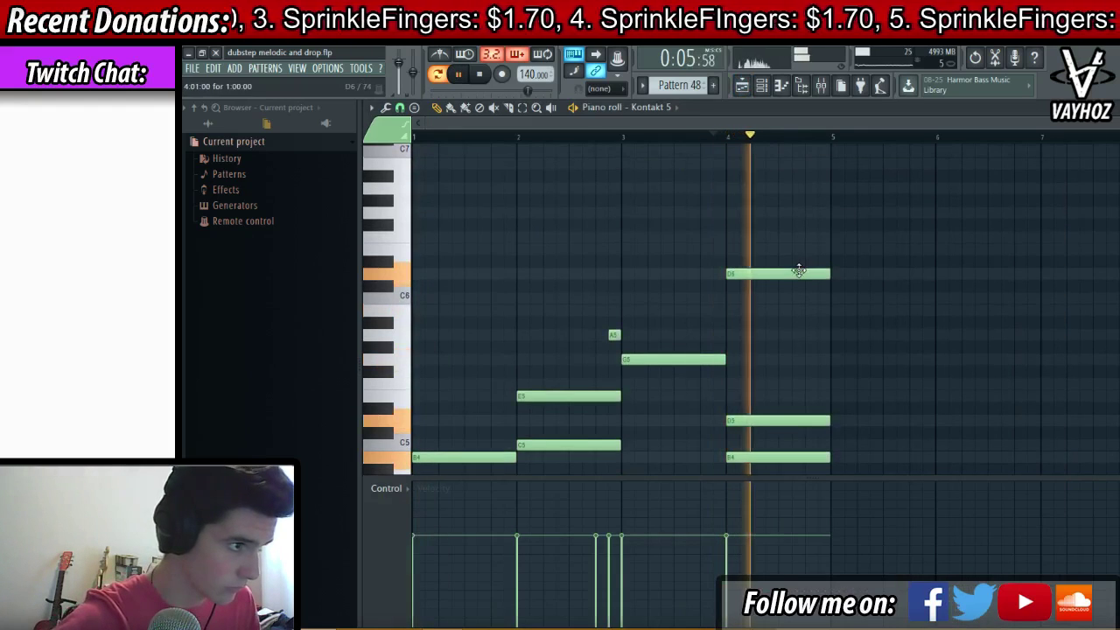
- Turn bar 4's D6 melody note into a half-bar note followed by a quarter-bar repeat, testing it in playback
key("space")
mouse_move(828, 273)
left_mouse_down()
mouse_move(778, 274)
mouse_move(794, 277)
left_mouse_up()
left_click(803, 274)
key("space")
key("space")
key("space")
key("space")
- Add a quarter-bar E6 and an eighth-bar B5 at the end of bar 4 and replay from bar 1
left_click(813, 250)
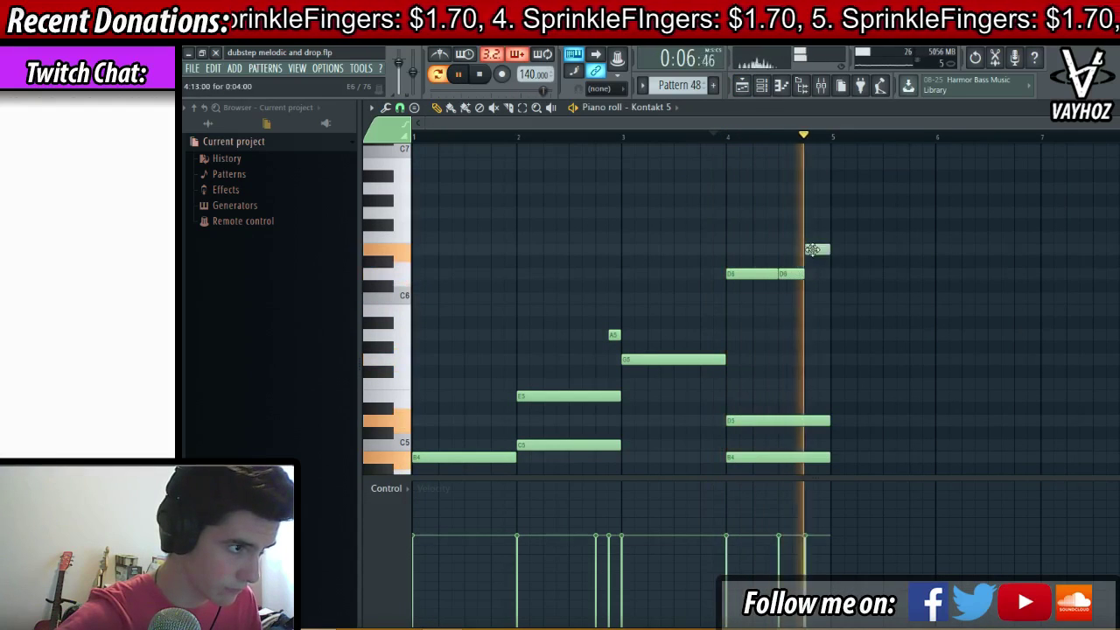
left_click(820, 300)
key("space")
key("space")
left_click_drag(842, 311, 817, 310)
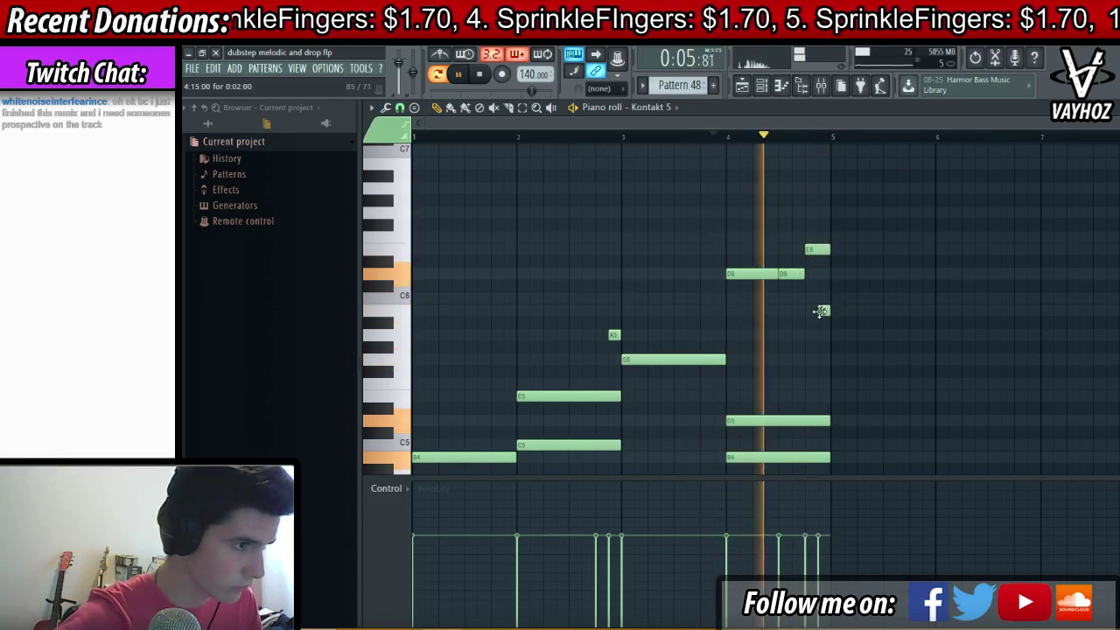
scroll(891, 320, "down", 2)
key("space")
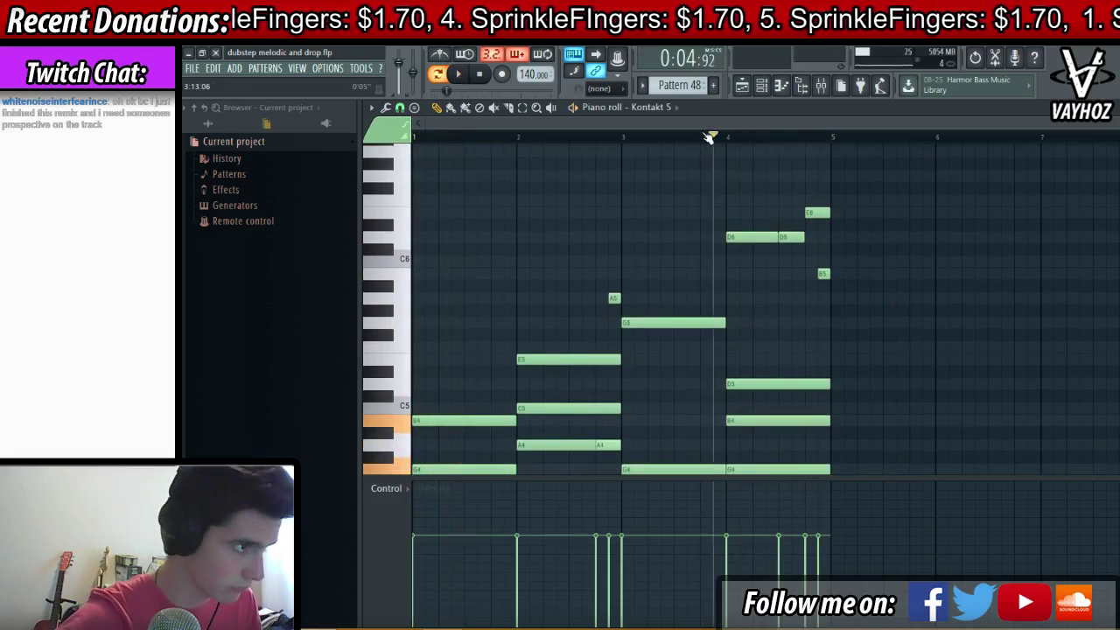
left_click(413, 136)
key("space")
- Rename the Kontakt 5 channel as piano
key("F6")
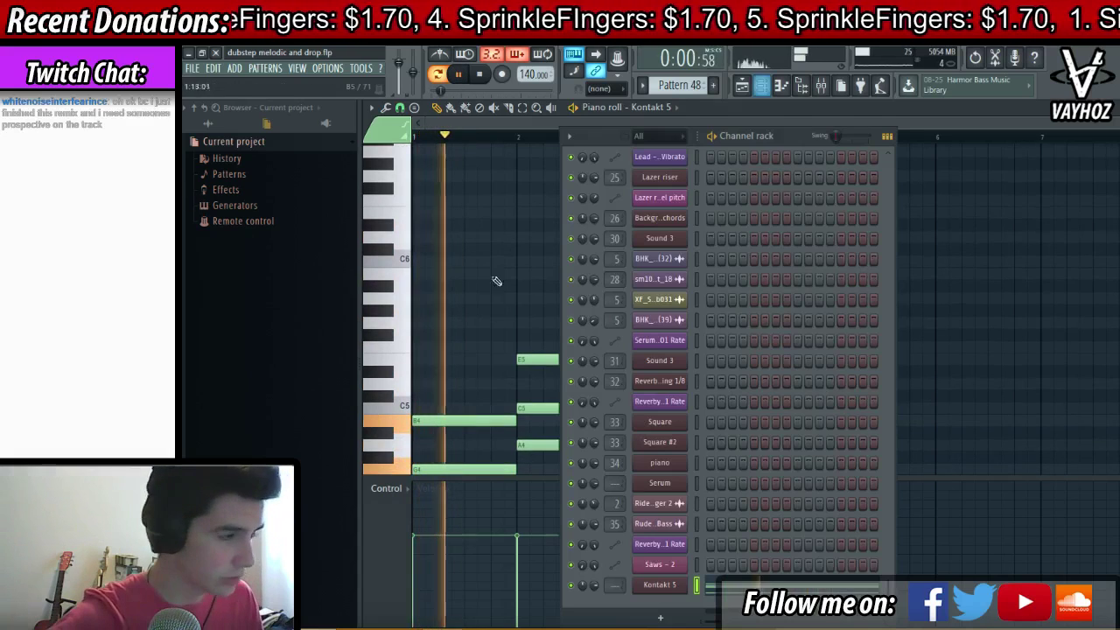
left_click(658, 585)
key("F2")
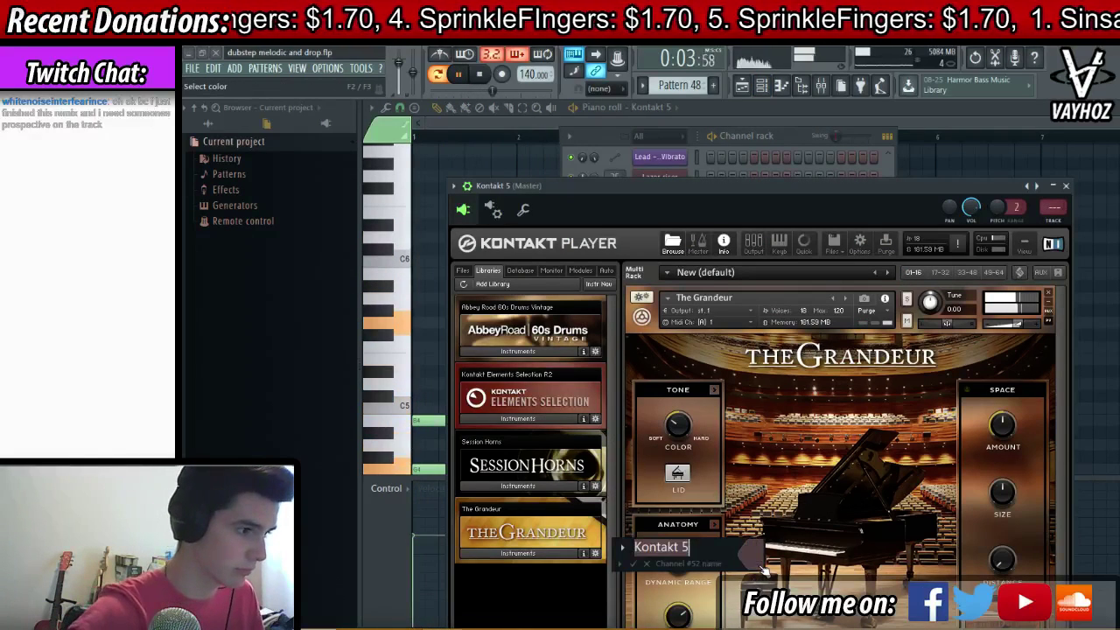
type("piamn")
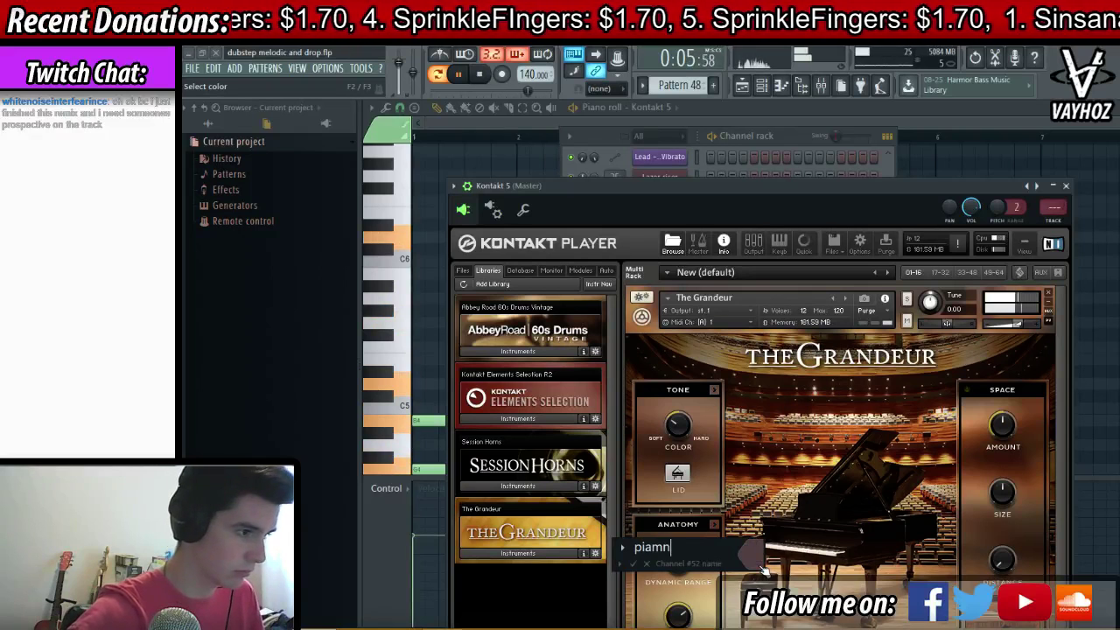
type("o")
key("Return")
- Split the sustained chord and bass notes of bar 4 at the middle of the bar in the piano roll
key("F5")
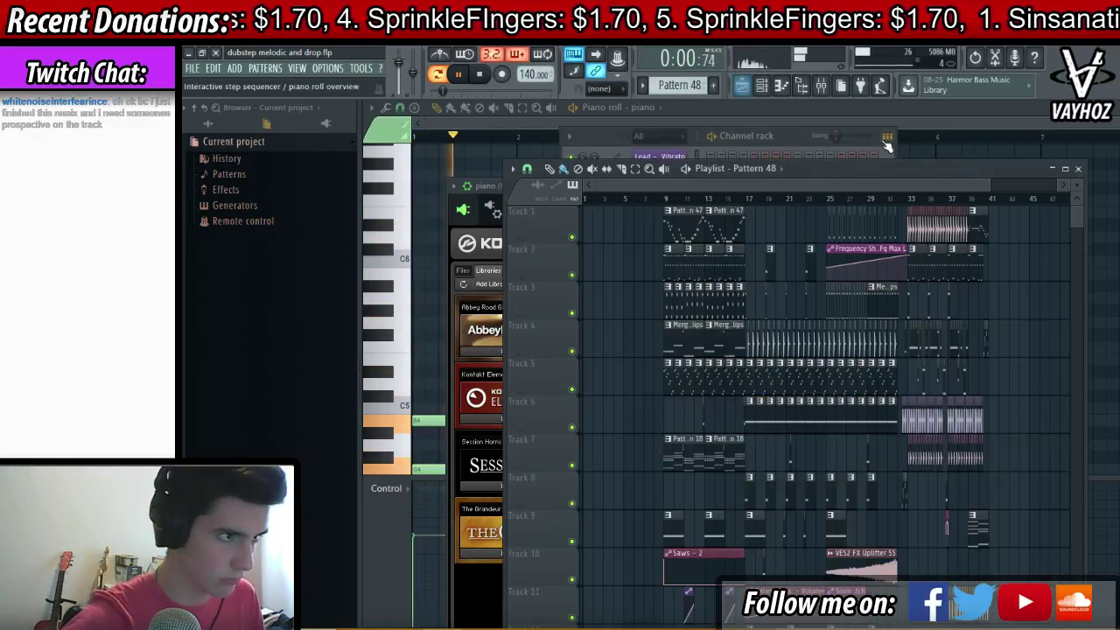
key("F7")
left_click(742, 136)
scroll(933, 226, "down", 4)
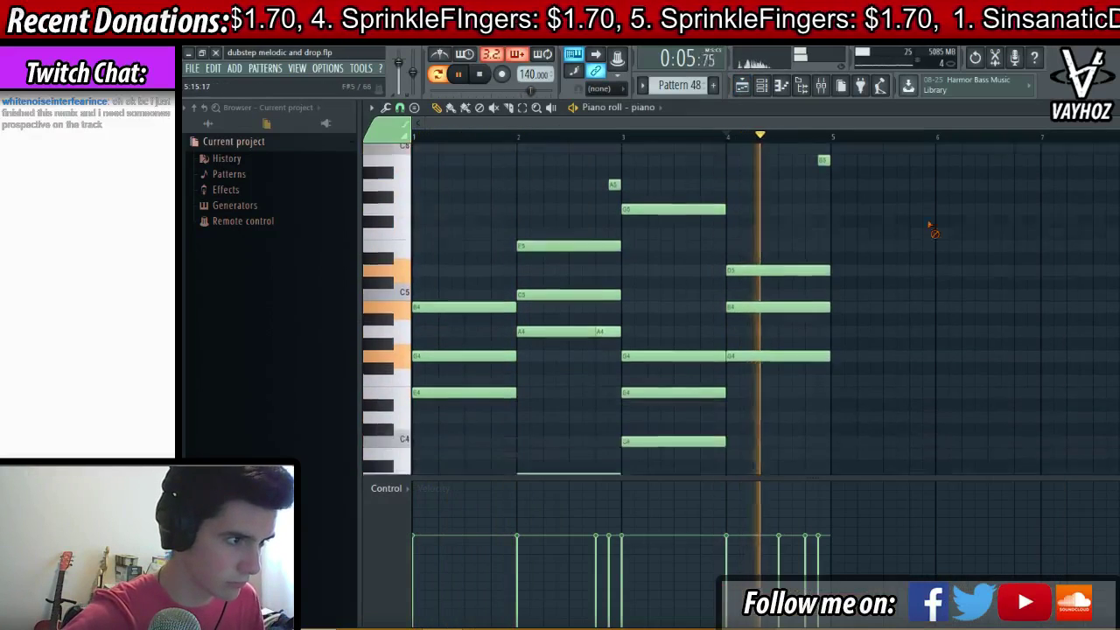
left_click_drag(797, 186, 829, 588)
key("space")
key("space")
- Move the bass note in the second half of bar 4 down to D3 and test the chord in playback
left_click_drag(831, 337, 803, 405)
key("space")
key("space")
left_click(822, 351, "ctrl")
key("space")
key("space")
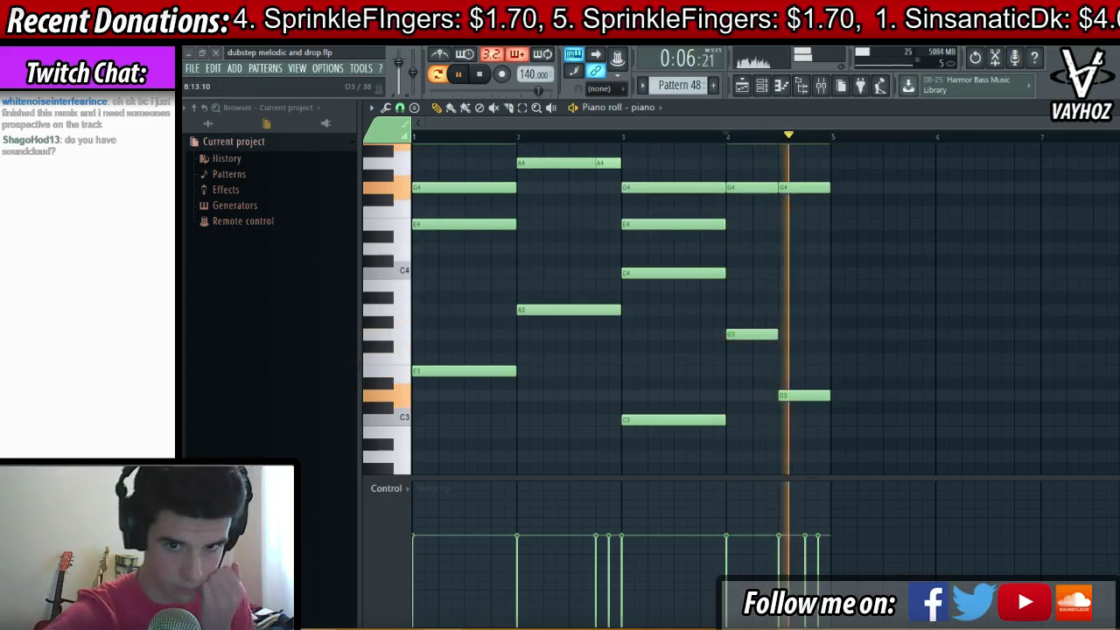
- Change the upper chord in bar 4's second half to F#4, A4 and B4 and listen to it
key("space")
left_click_drag(792, 188, 798, 215)
scroll(802, 205, "up", 2)
key("space")
scroll(958, 264, "up", 4)
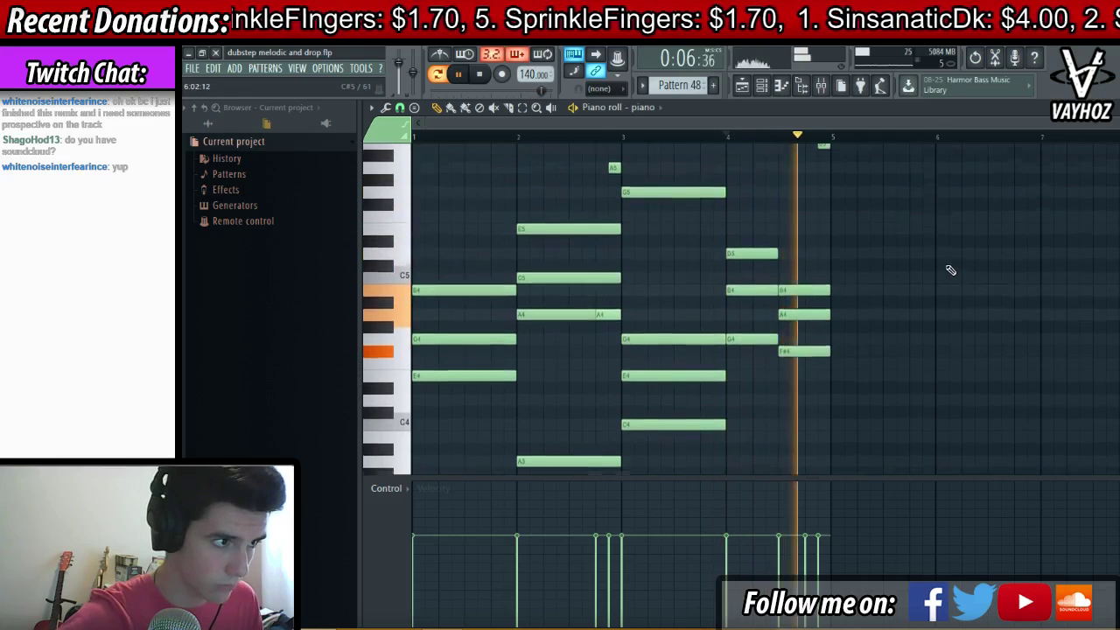
scroll(874, 175, "up", 2)
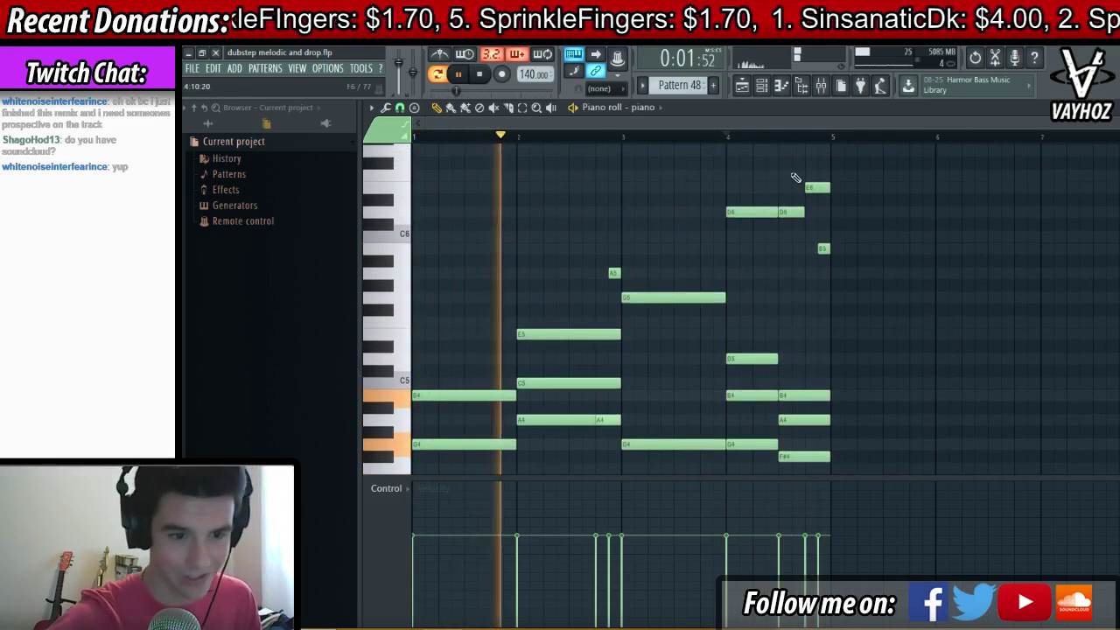
- Place Pattern 48 on Track 1 of the playlist at bar 1
key("F5")
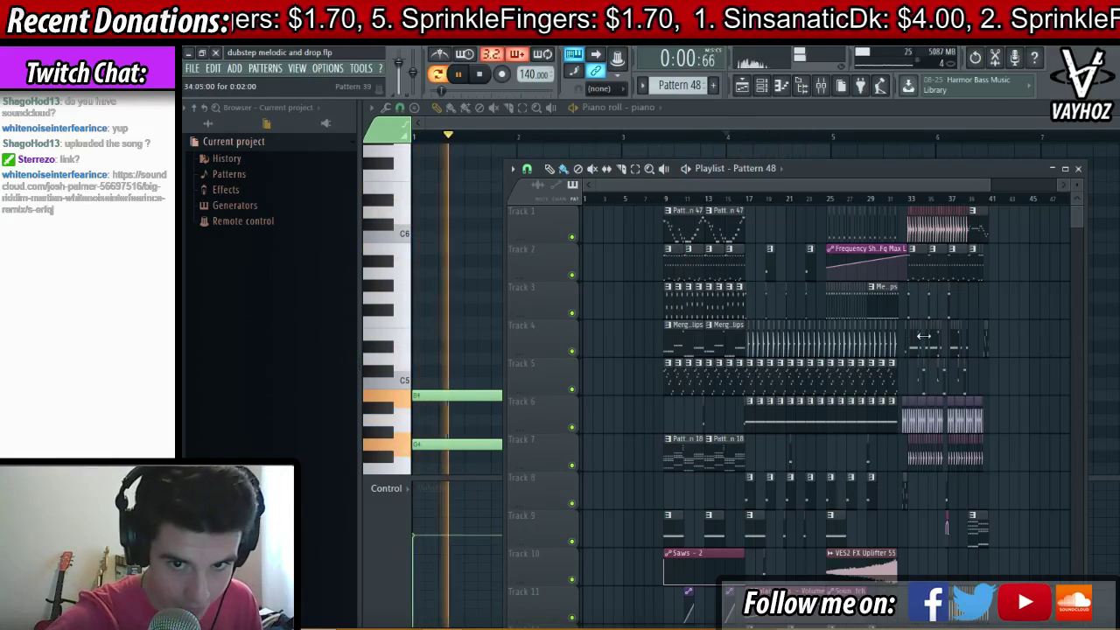
left_click(604, 214)
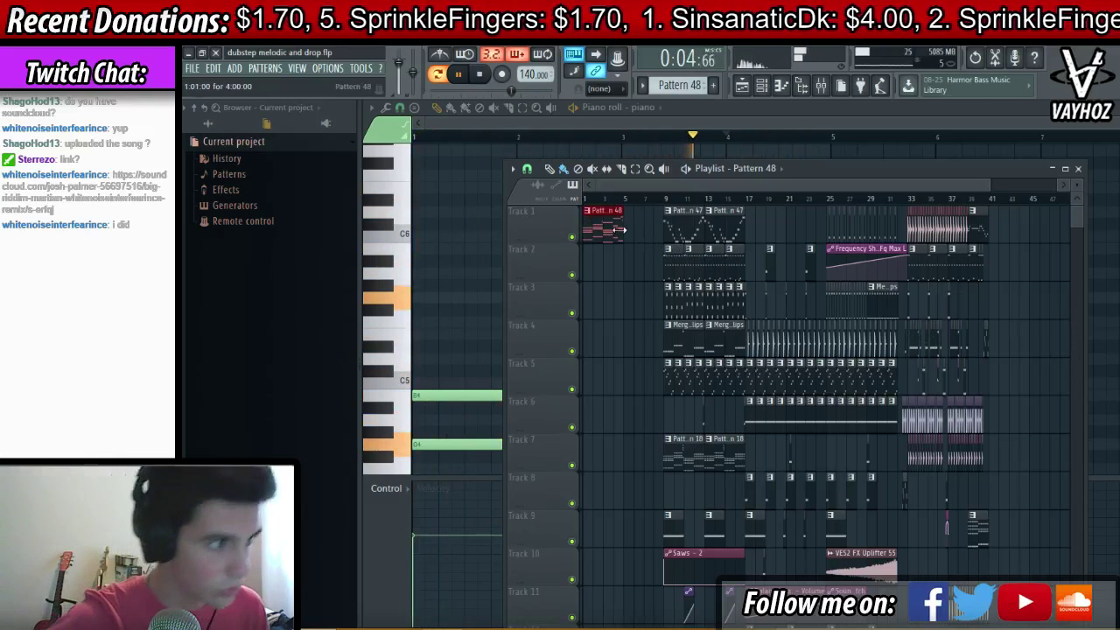
- Add a second Pattern 48 clip on Track 1 at bar 5 and copy all of the pattern's piano notes
left_click(625, 230)
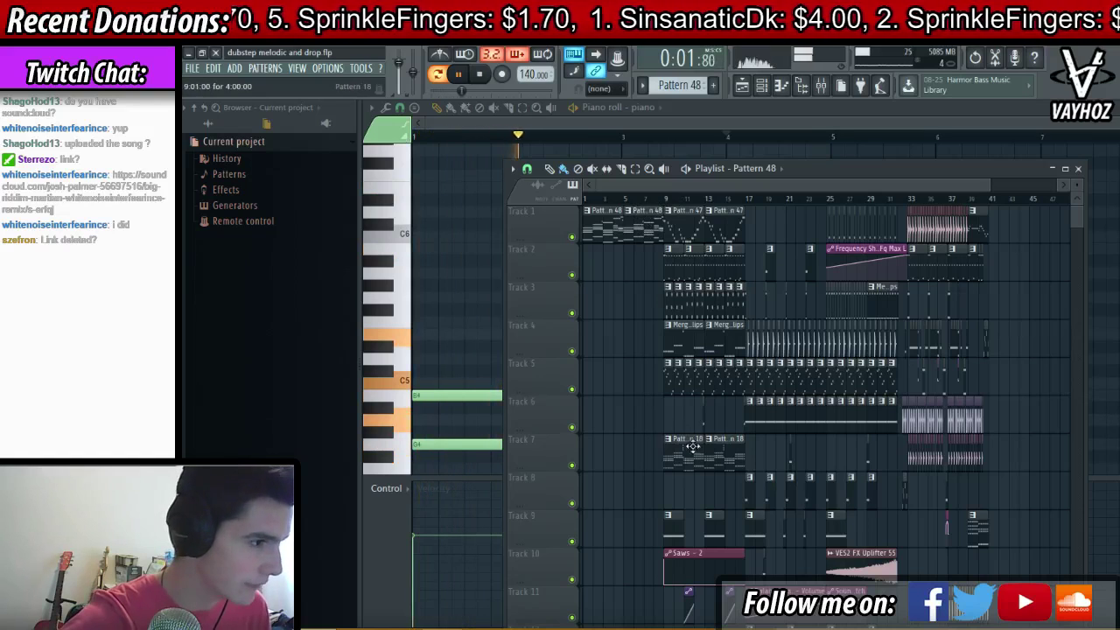
double_click(647, 235)
key("ctrl+a")
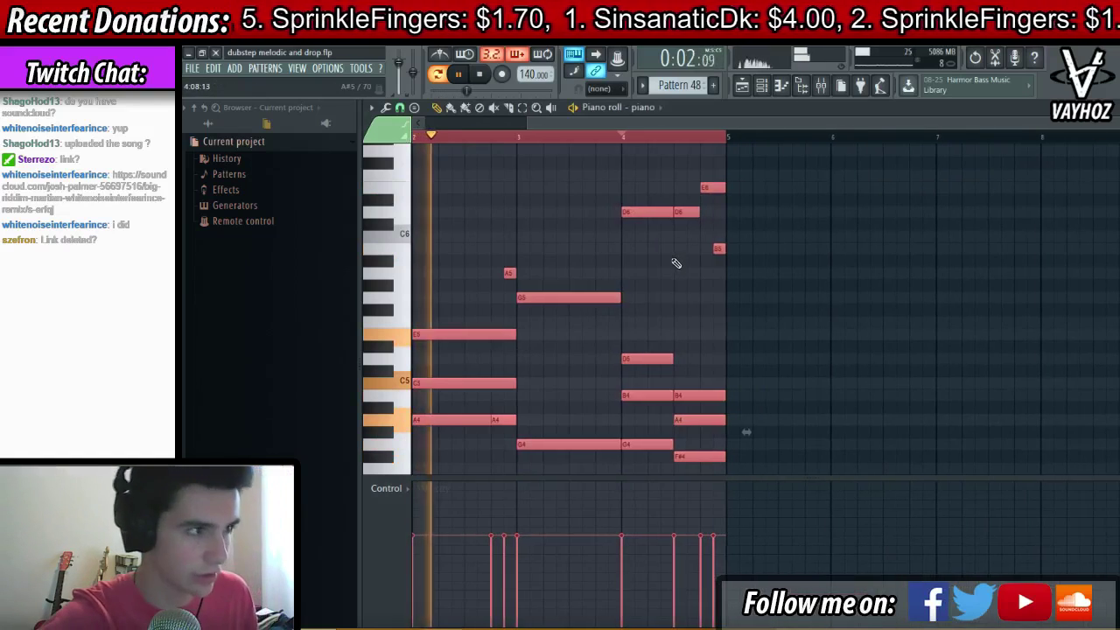
- Replace all the Saws notes in Pattern 18 with the copied piano chord and melody notes
key("F5")
double_click(680, 455)
key("ctrl+a")
scroll(767, 127, "up", 2)
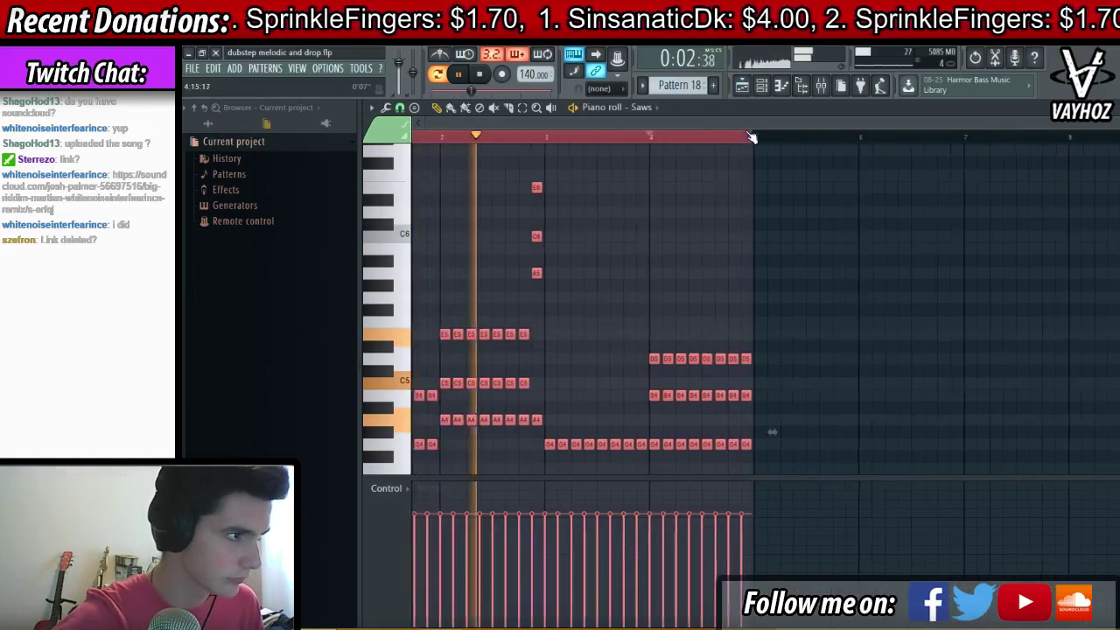
key("Delete")
key("ctrl+z")
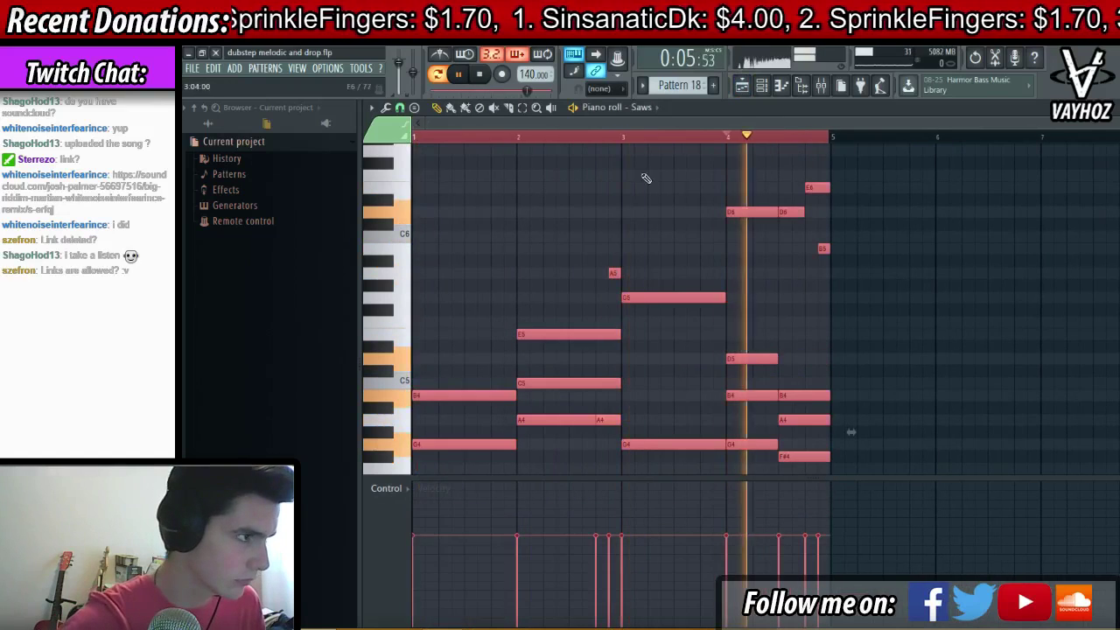
- Shift the existing playlist arrangement down one track and fill Track 1 with Pattern 48 clips at bars 1, 5, 9 and 13
key("F5")
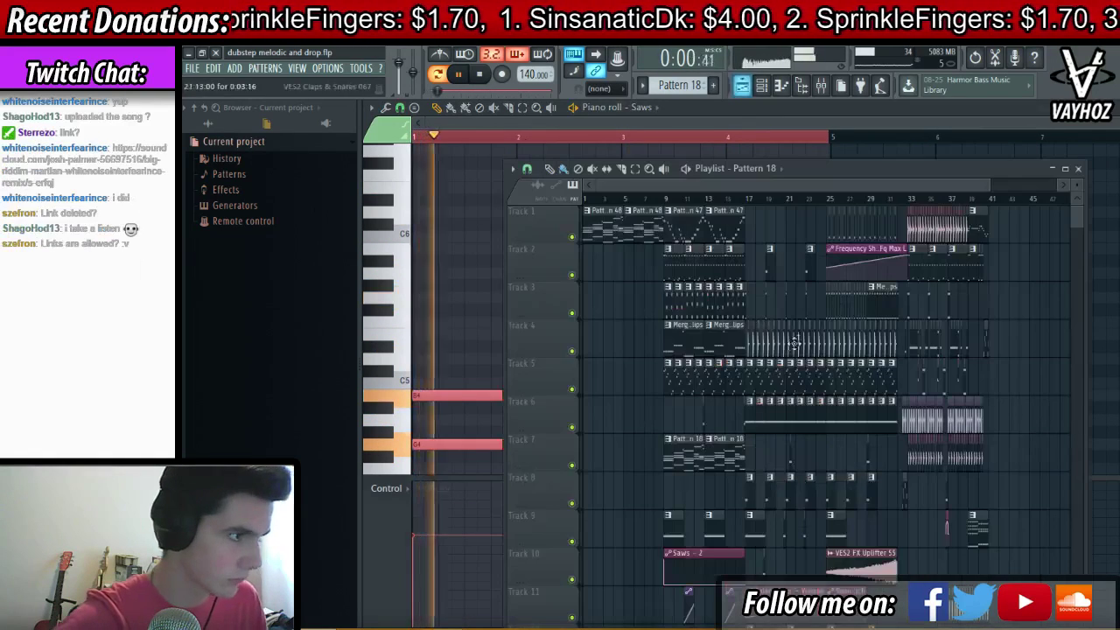
left_click(670, 201)
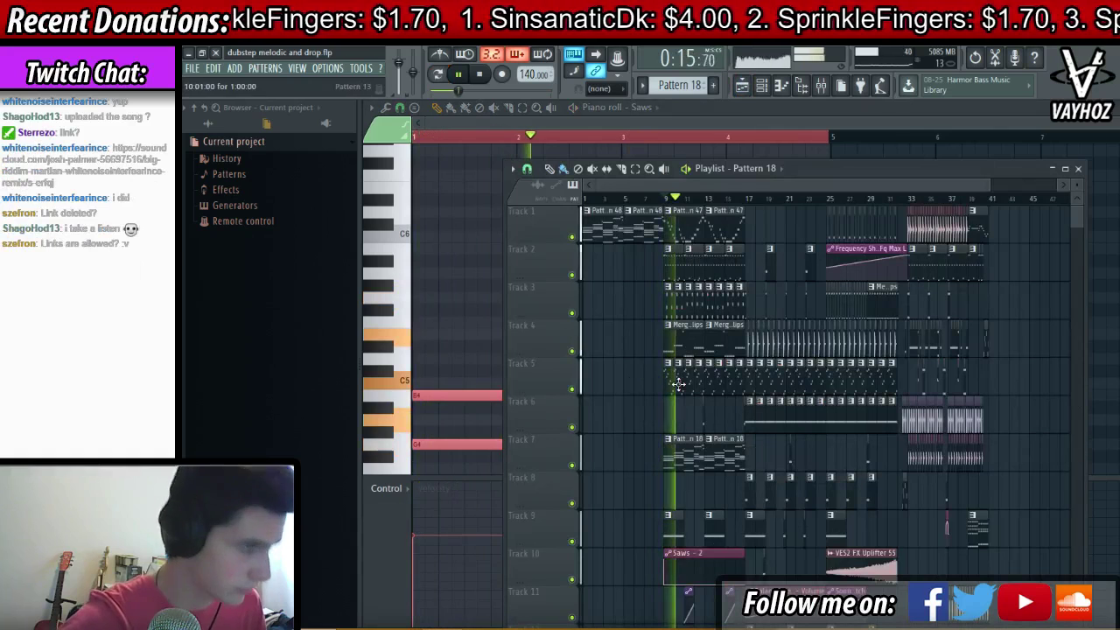
left_click_drag(643, 222, 723, 221)
key("ctrl+a")
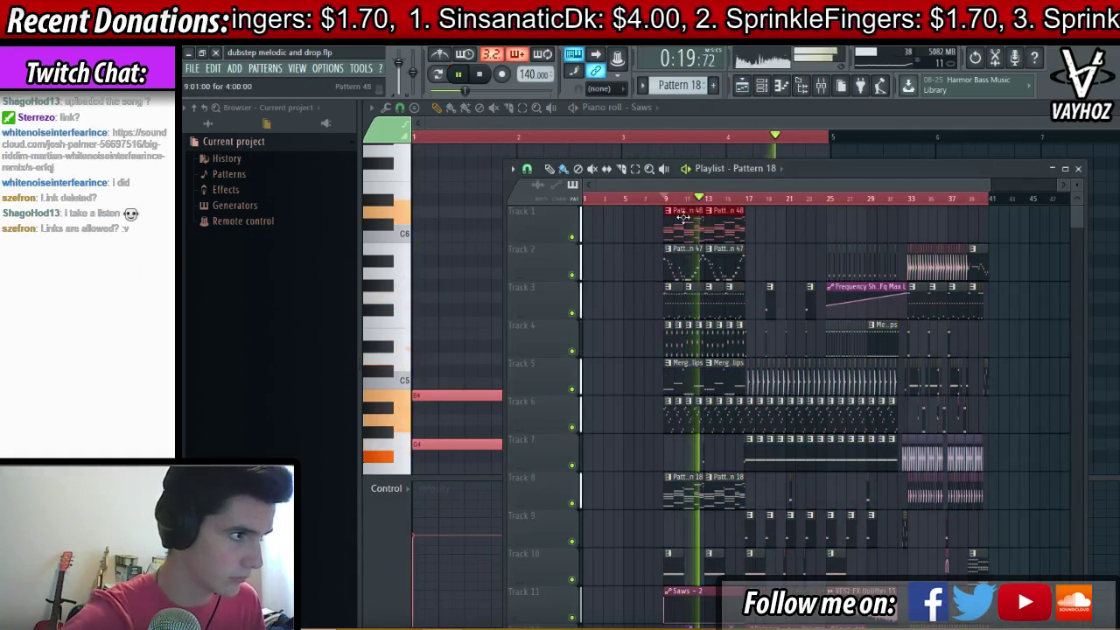
left_click_drag(588, 227, 637, 233)
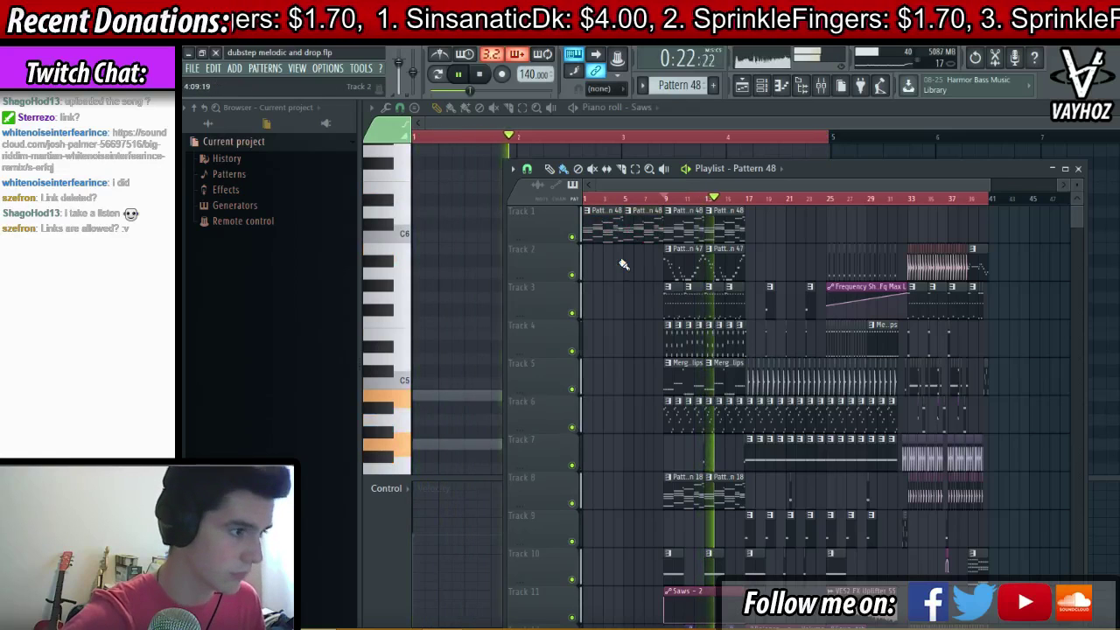
right_click(743, 202)
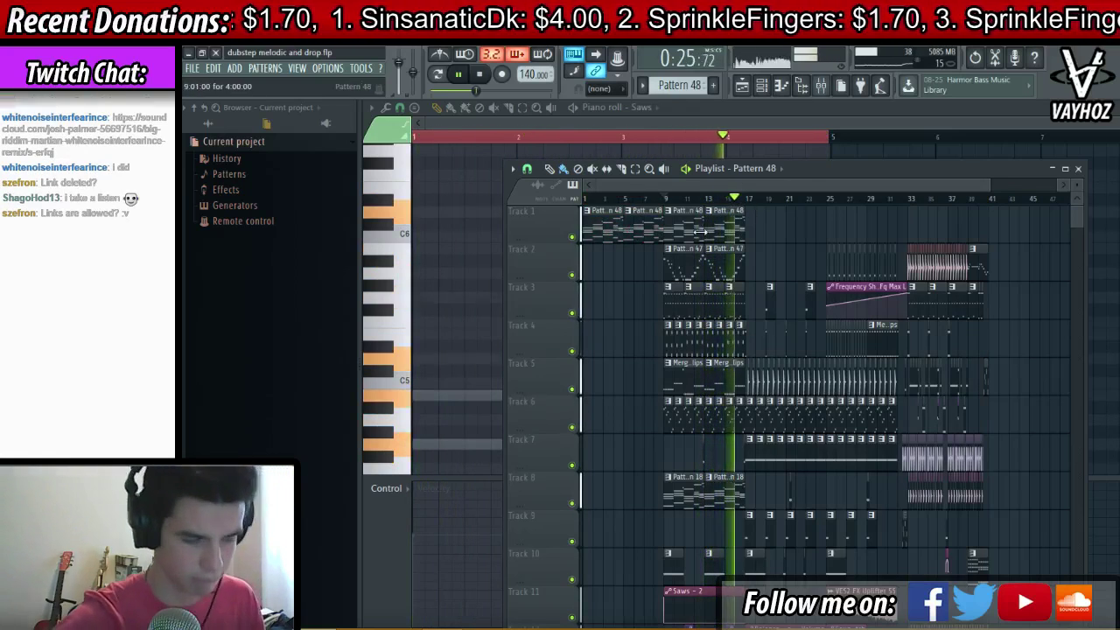
- Lower the Saws mixer track's volume slightly and check its balance against the Lead in playback from bar 9
key("F9")
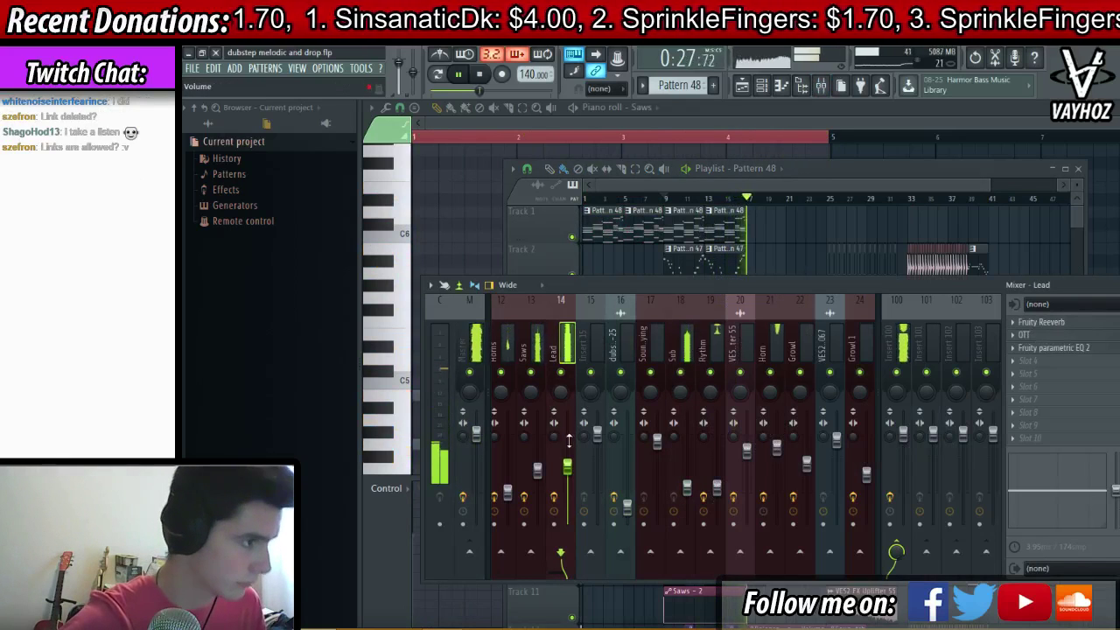
left_click(541, 481)
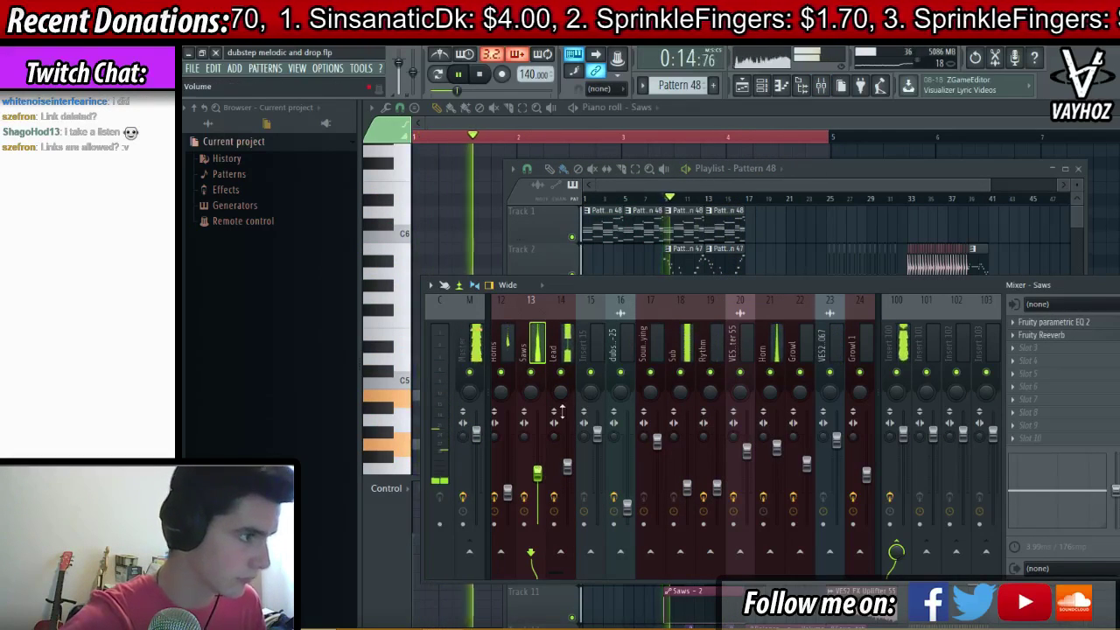
left_click(560, 481)
left_click(704, 247)
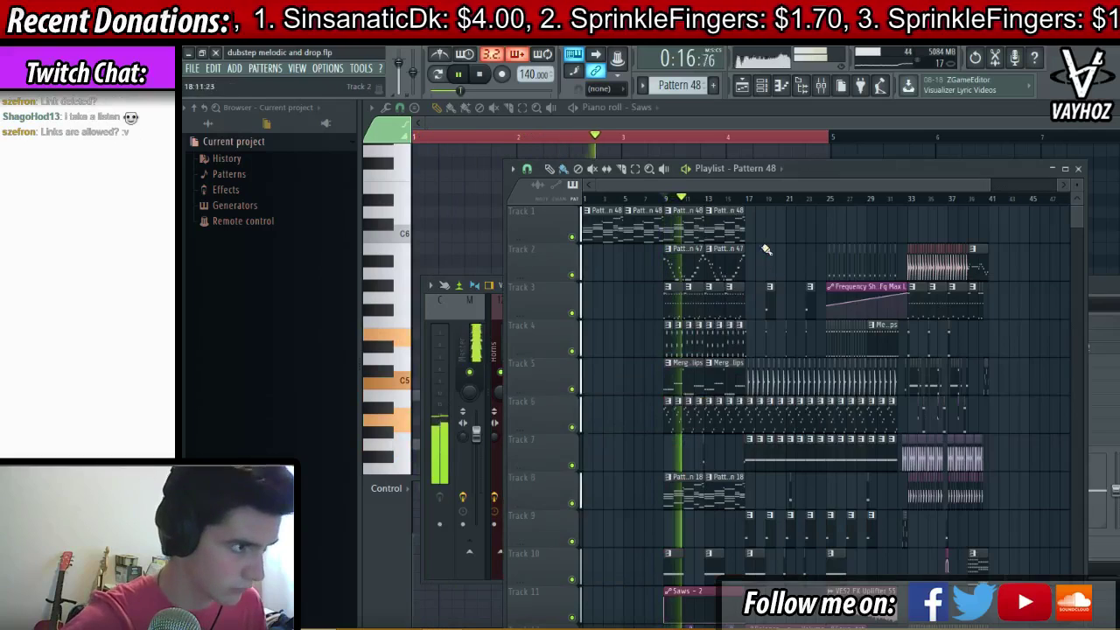
key("F9")
key("space")
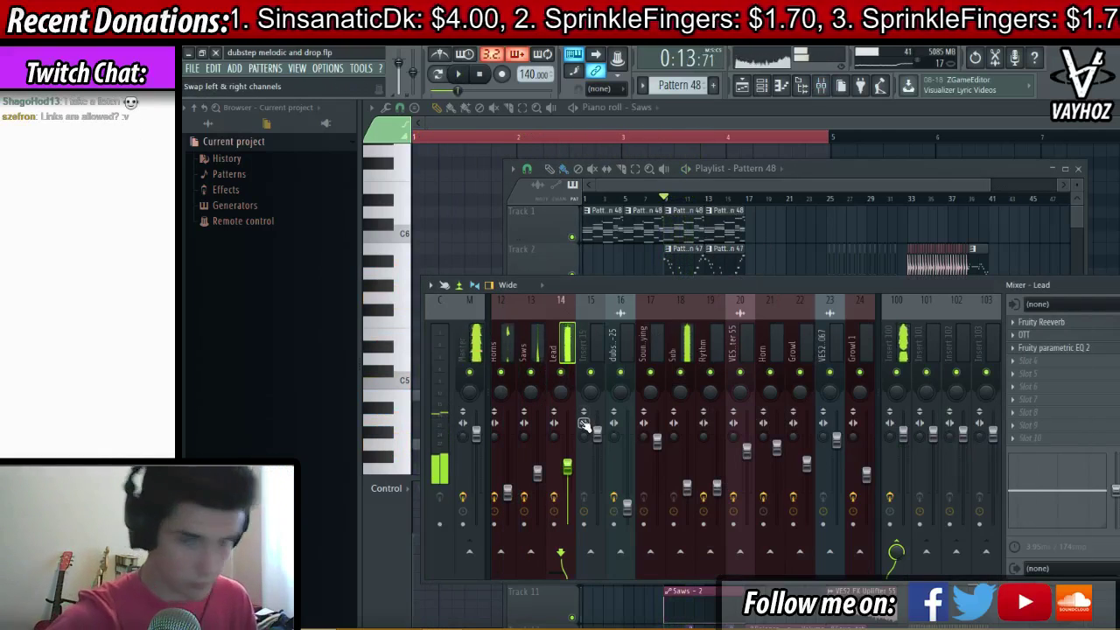
- Play the song from bar 1, switch to Pattern 49, and assign the unrouted piano channel to mixer track 3
left_click(648, 224)
key("space")
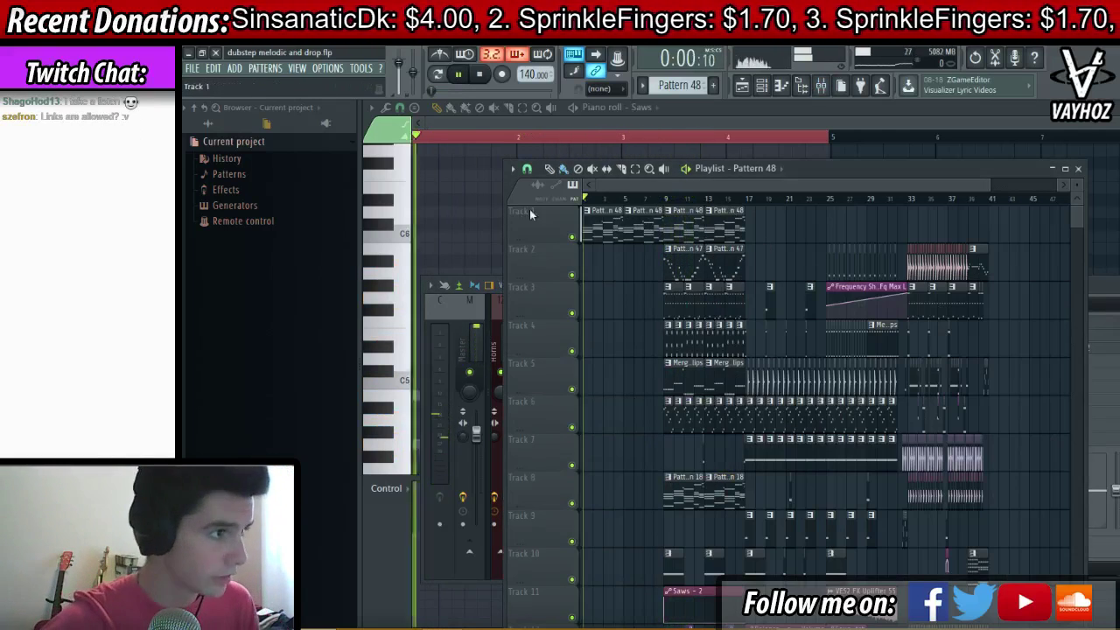
left_click(713, 86)
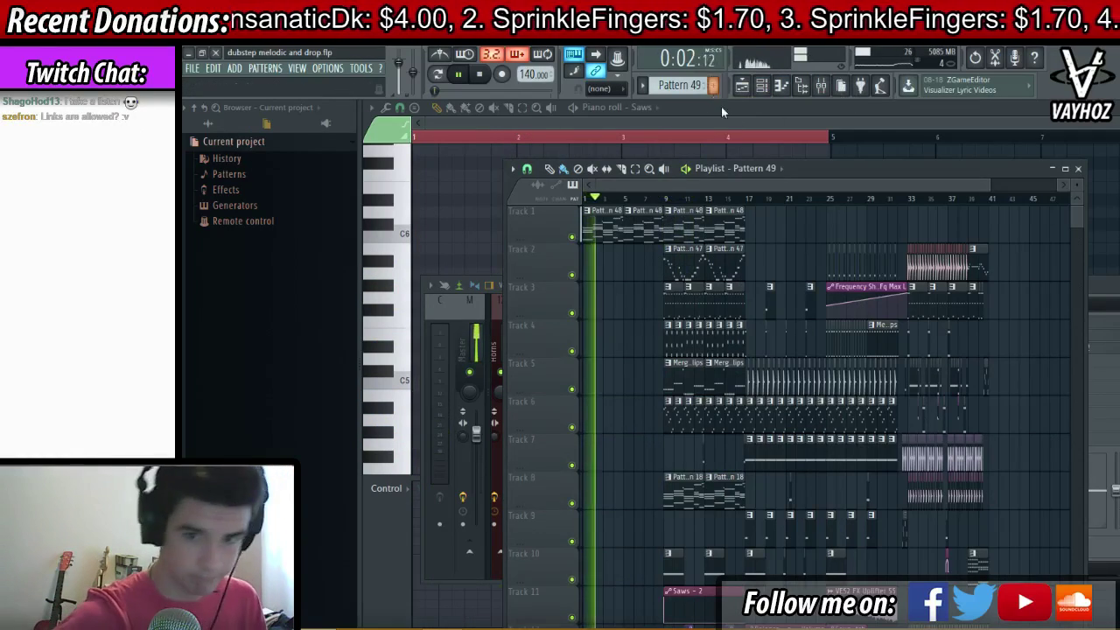
key("F5")
key("F9")
key("F6")
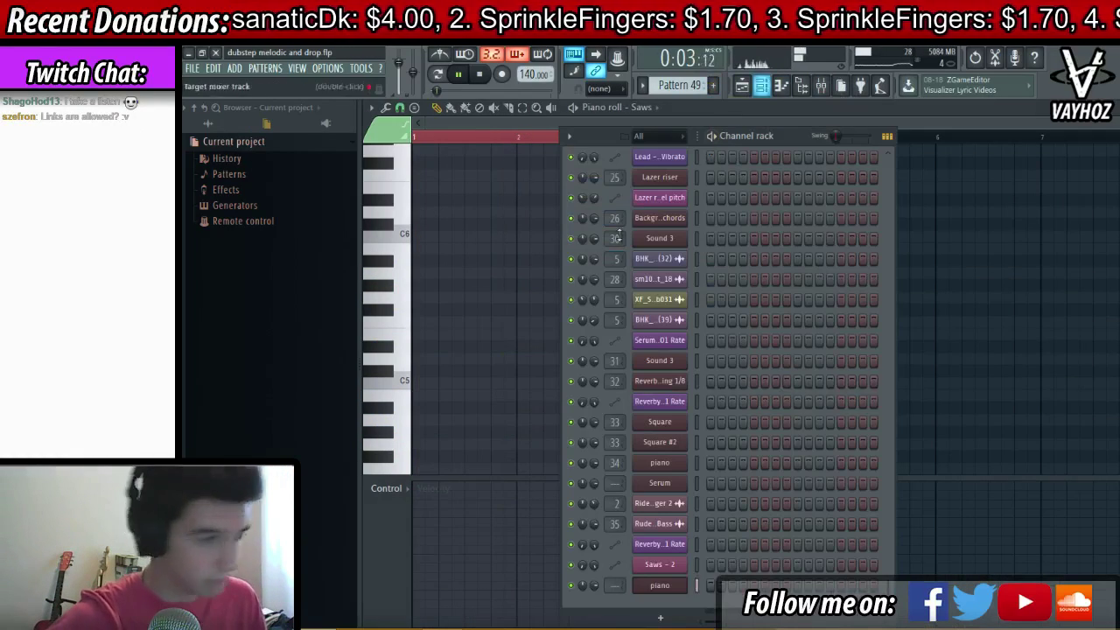
left_click(674, 586)
left_click(1053, 222)
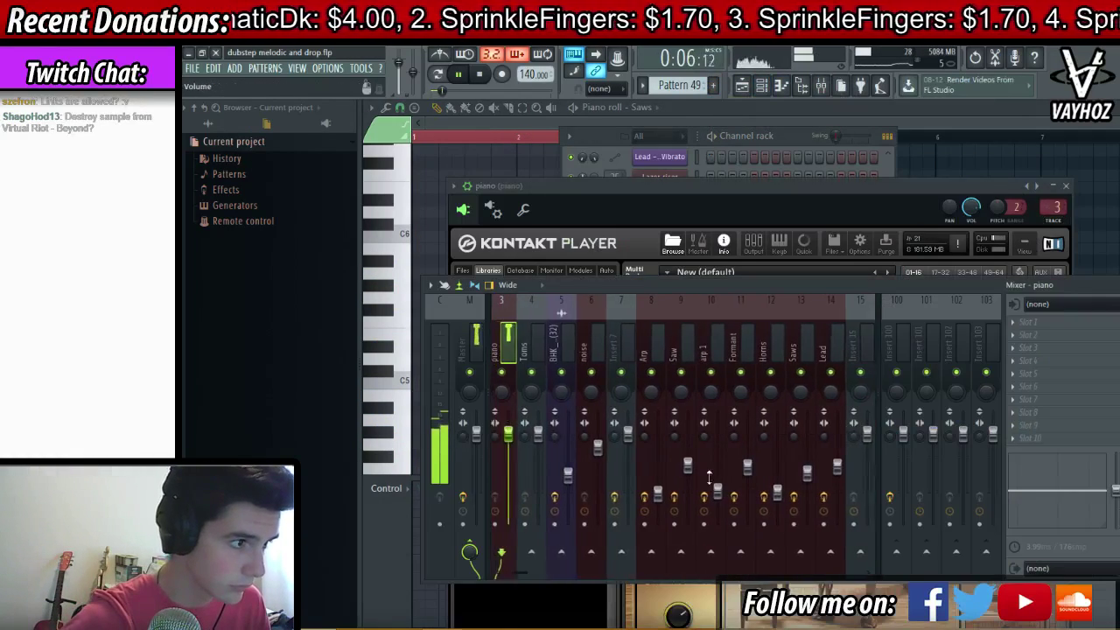
- Route the piano mixer track only to Insert 100 and load Fruity Reeverb in its first effect slot
right_click(898, 554)
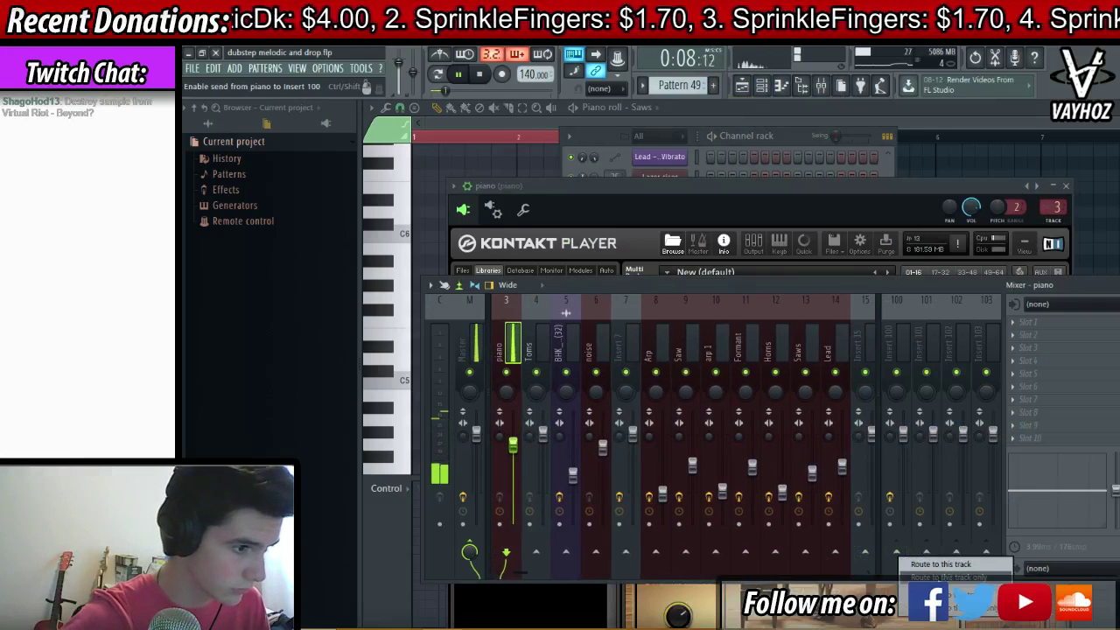
left_click(932, 576)
left_click(1002, 349)
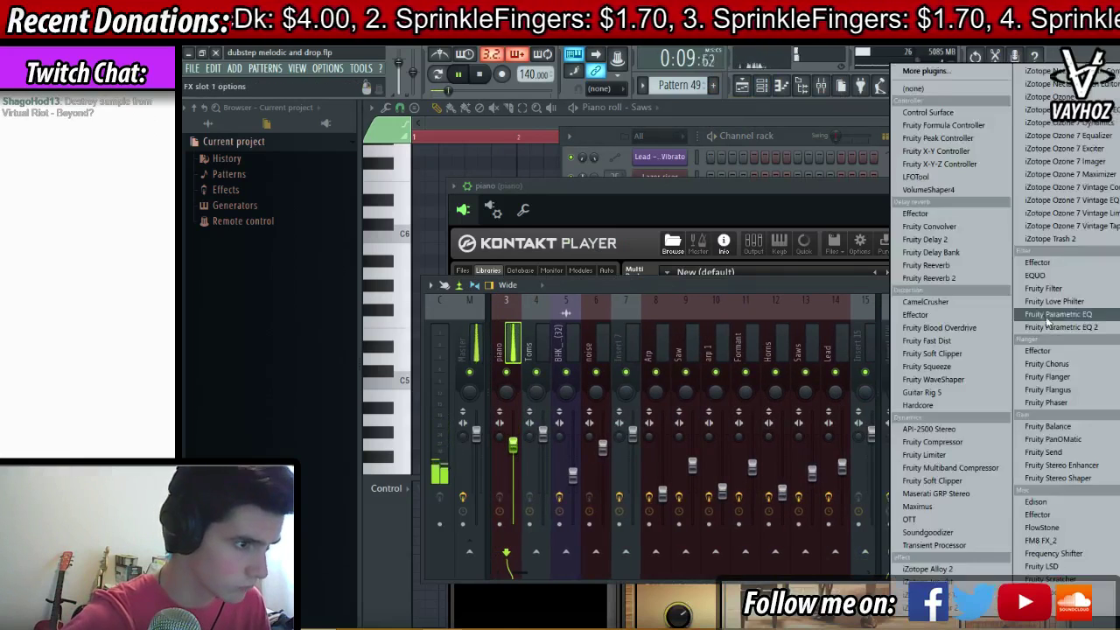
left_click(949, 278)
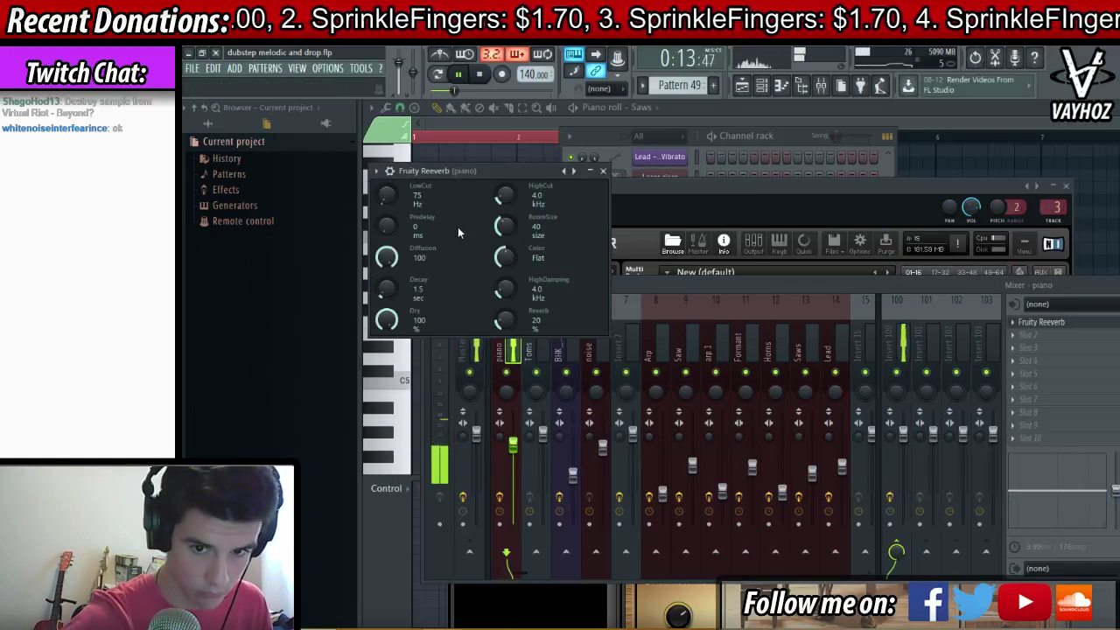
- Set the piano's Fruity Reeverb to HighCut 14.8 kHz, HighDamping 16.2 kHz, Decay 1.1 sec and Reverb 18 %, and close it
left_click_drag(505, 193, 505, 192)
left_click_drag(505, 288, 505, 264)
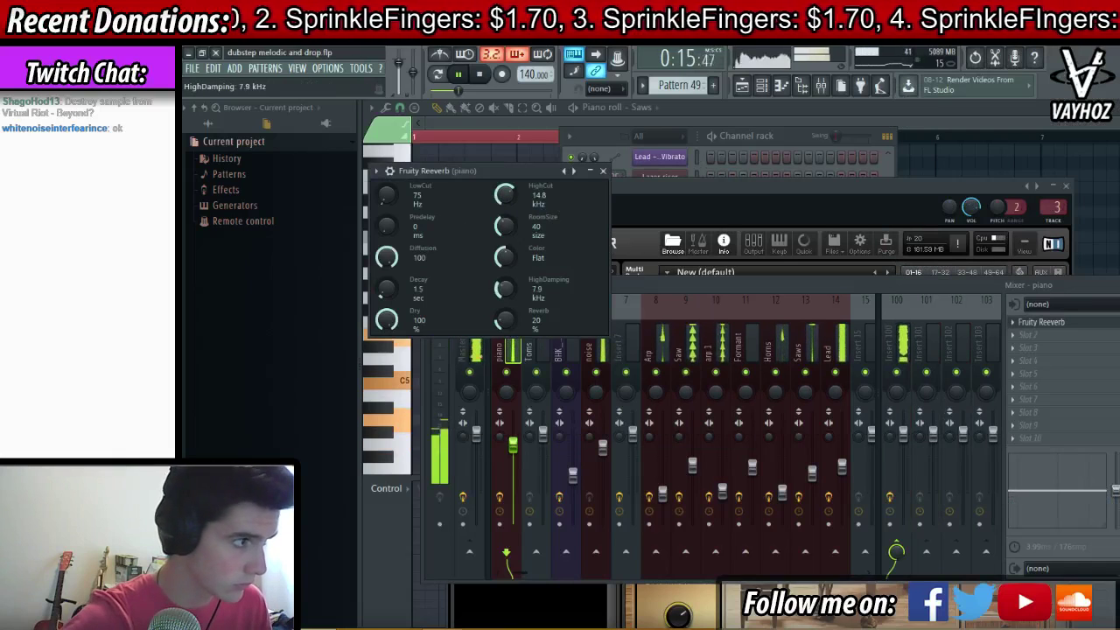
left_click_drag(505, 321, 522, 339)
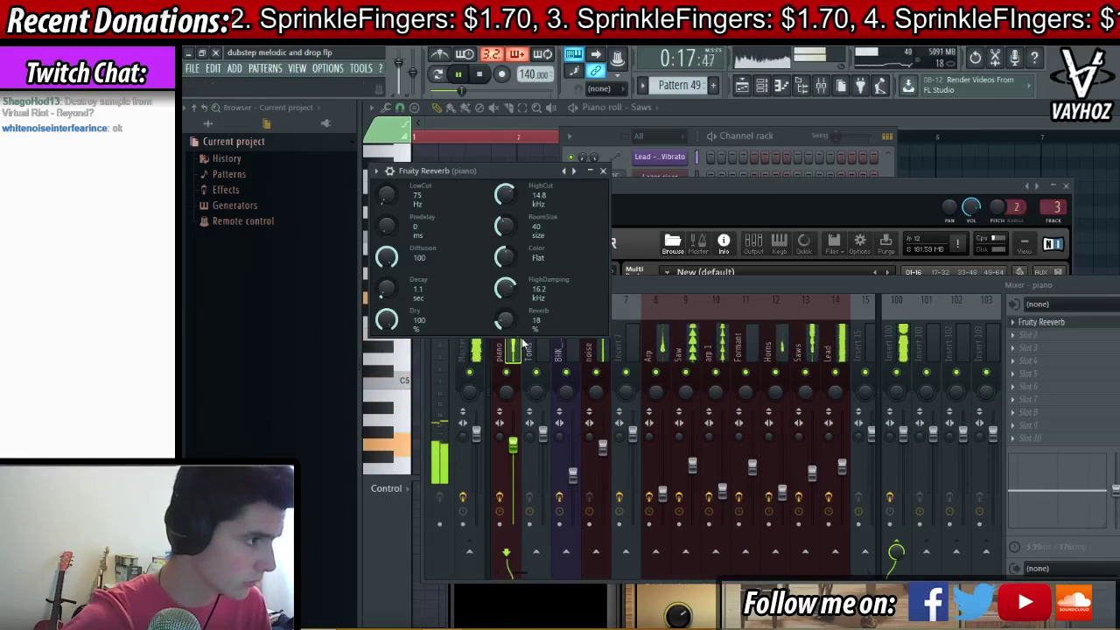
key("Escape")
key("Escape")
key("Escape")
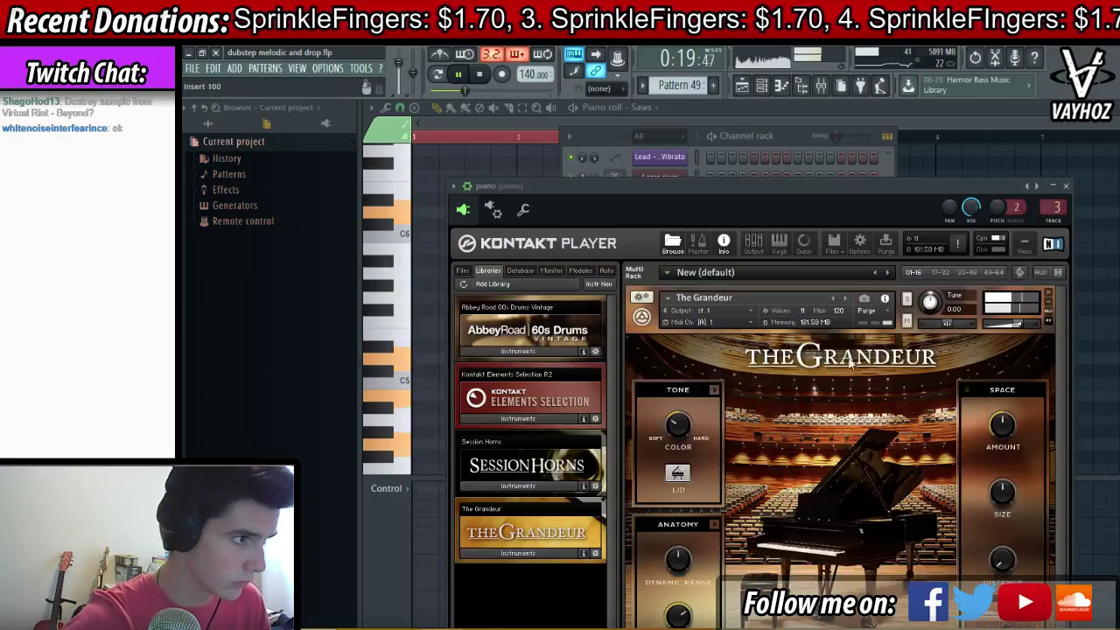
- Inspect the Lead channel's Massive synth and review the playlist arrangement and piano intro in playback
scroll(790, 395, "up", 3)
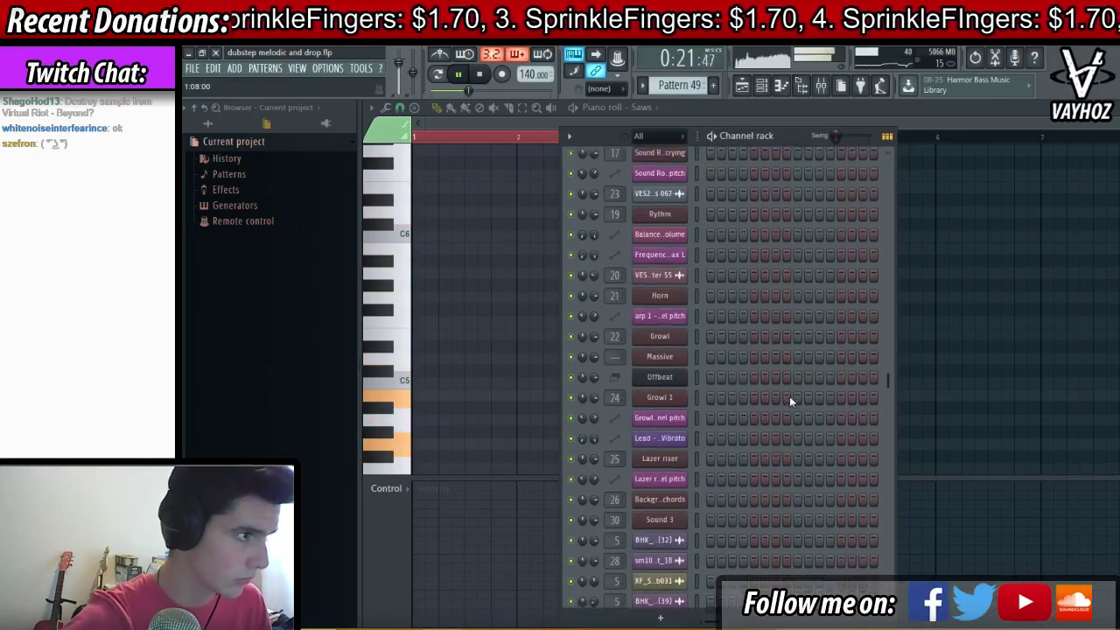
scroll(780, 386, "up", 15)
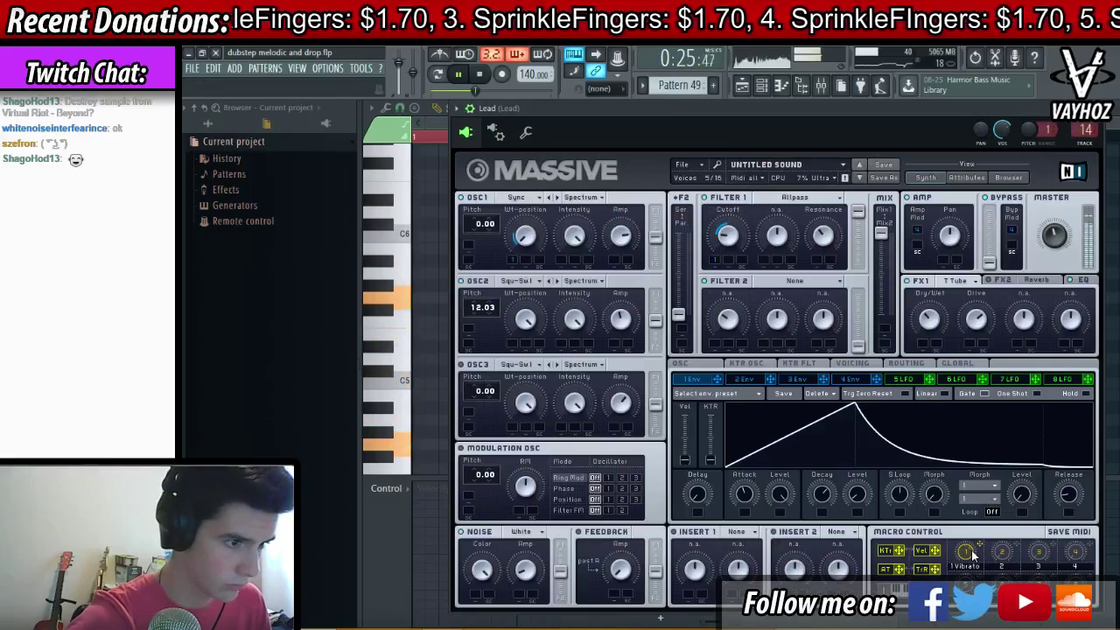
key("F5")
scroll(796, 238, "down", 6)
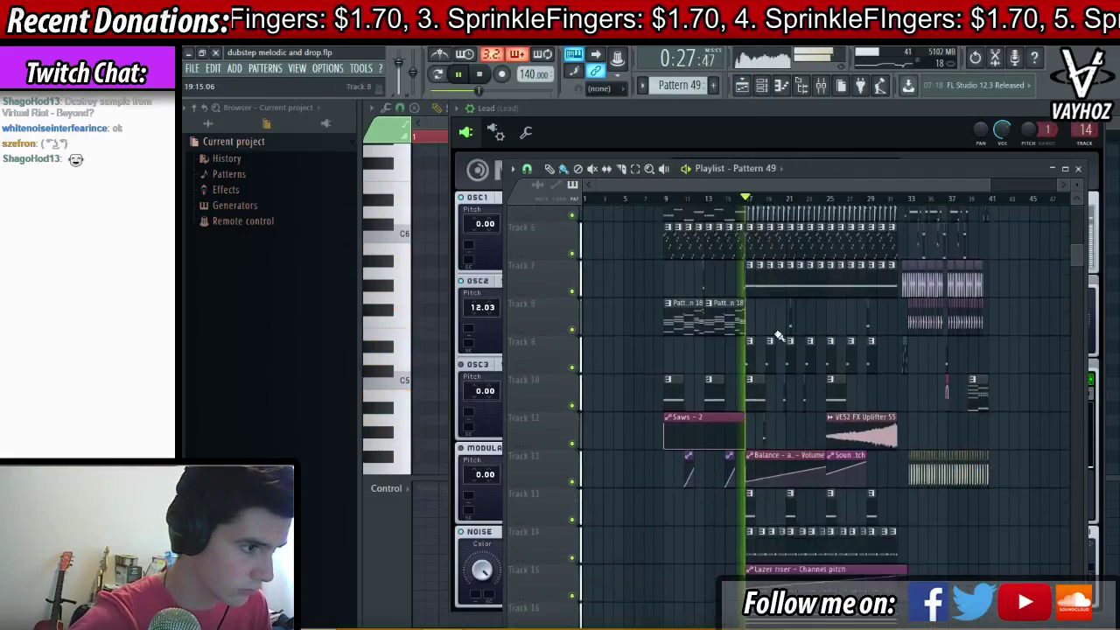
scroll(748, 444, "up", 6)
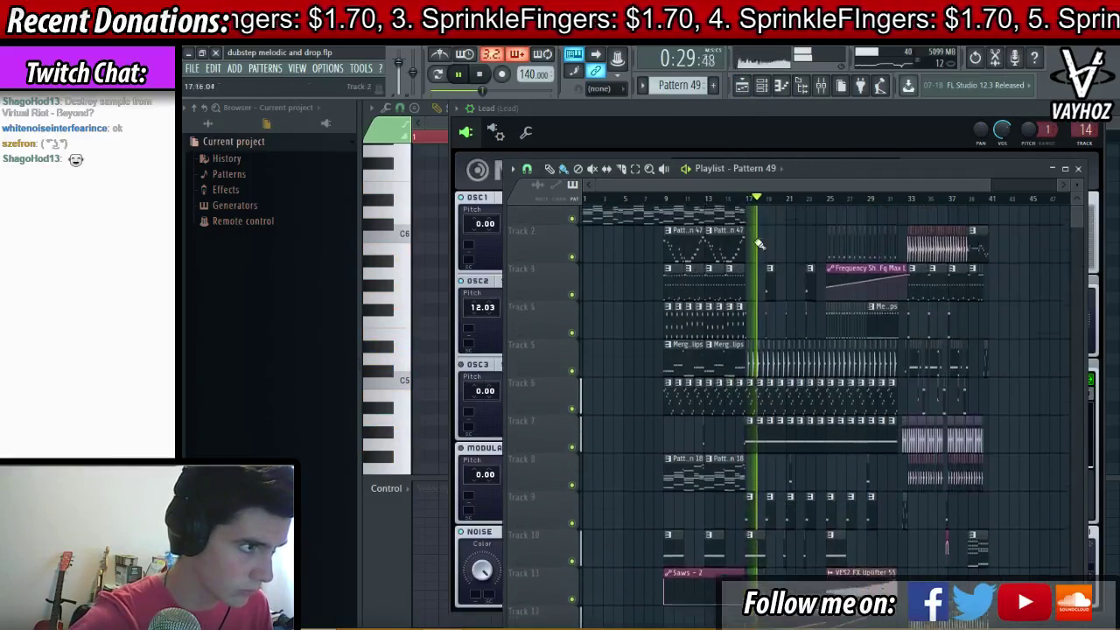
scroll(700, 200, "up", 2)
scroll(702, 201, "up", 1)
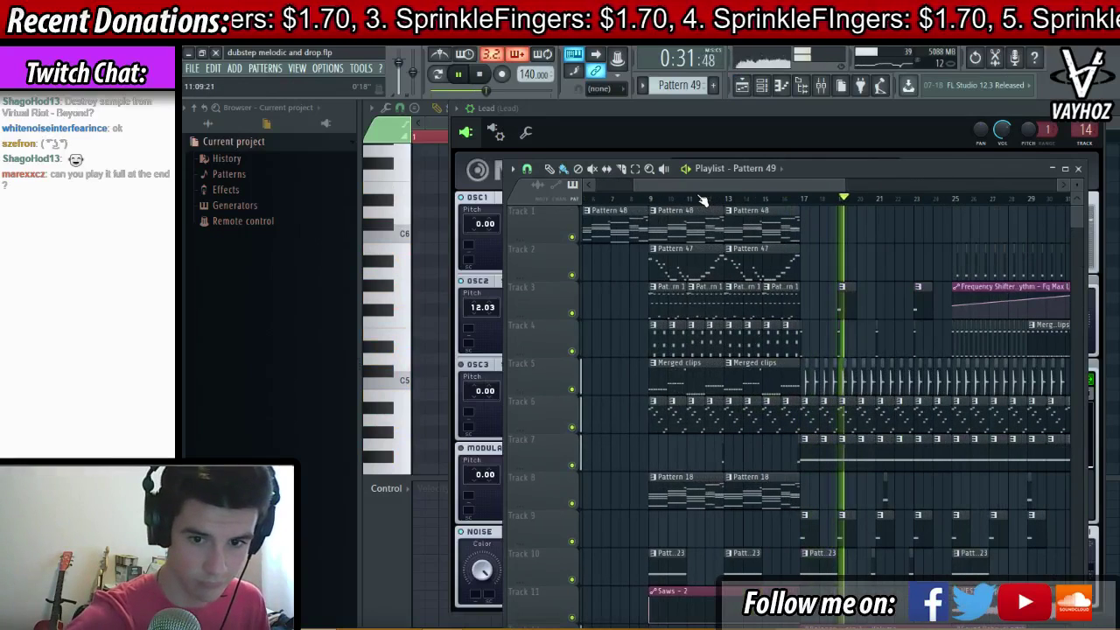
key("space")
key("Home")
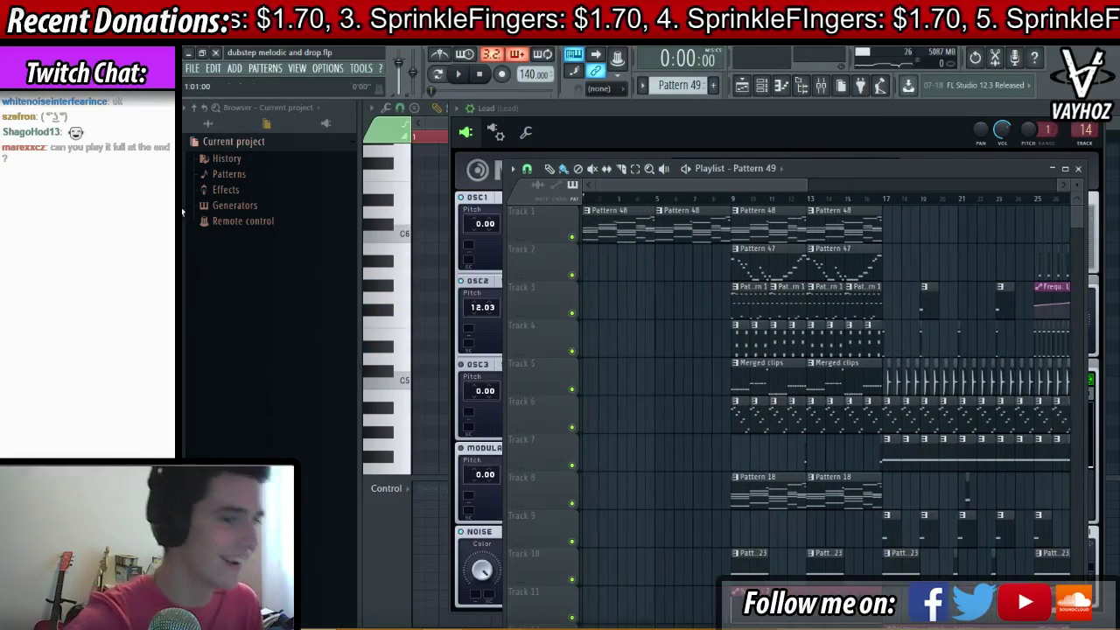
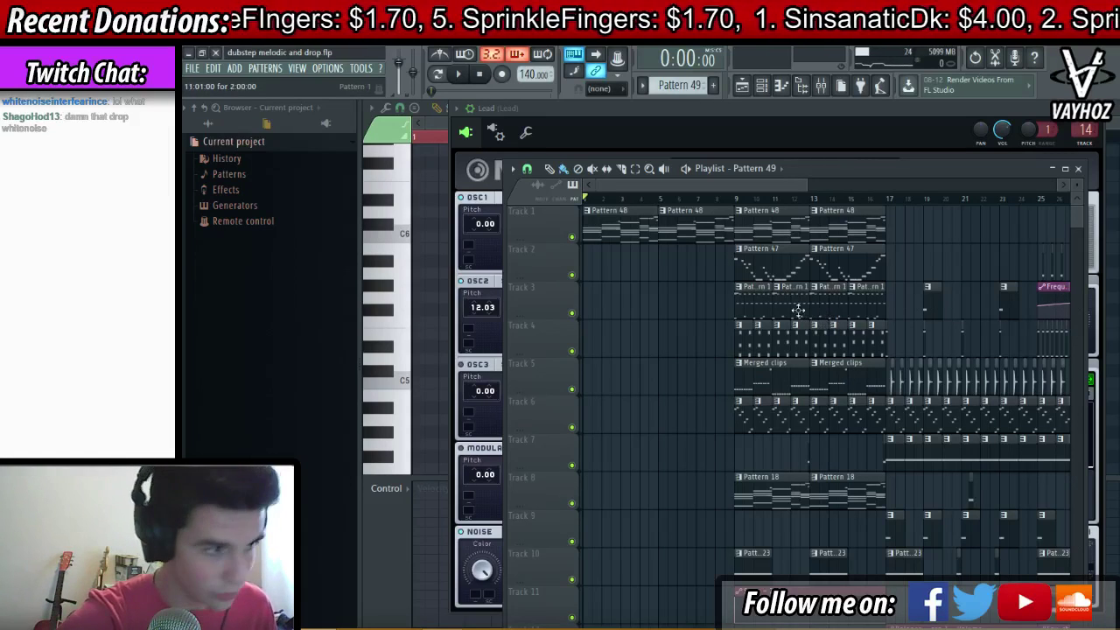
key("space")
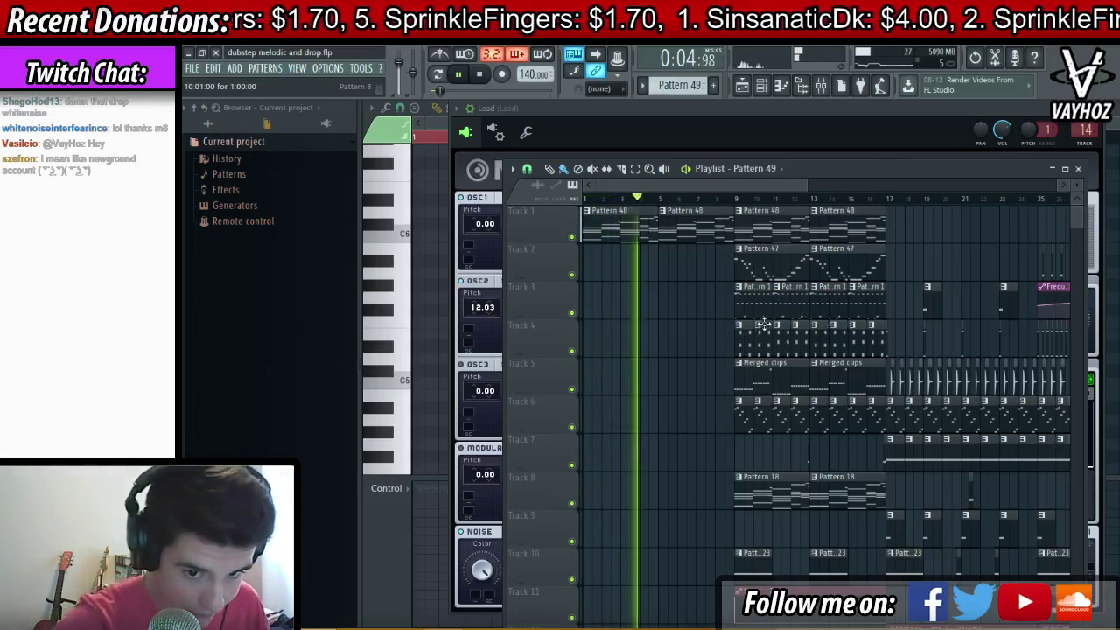
scroll(726, 238, "up", 3)
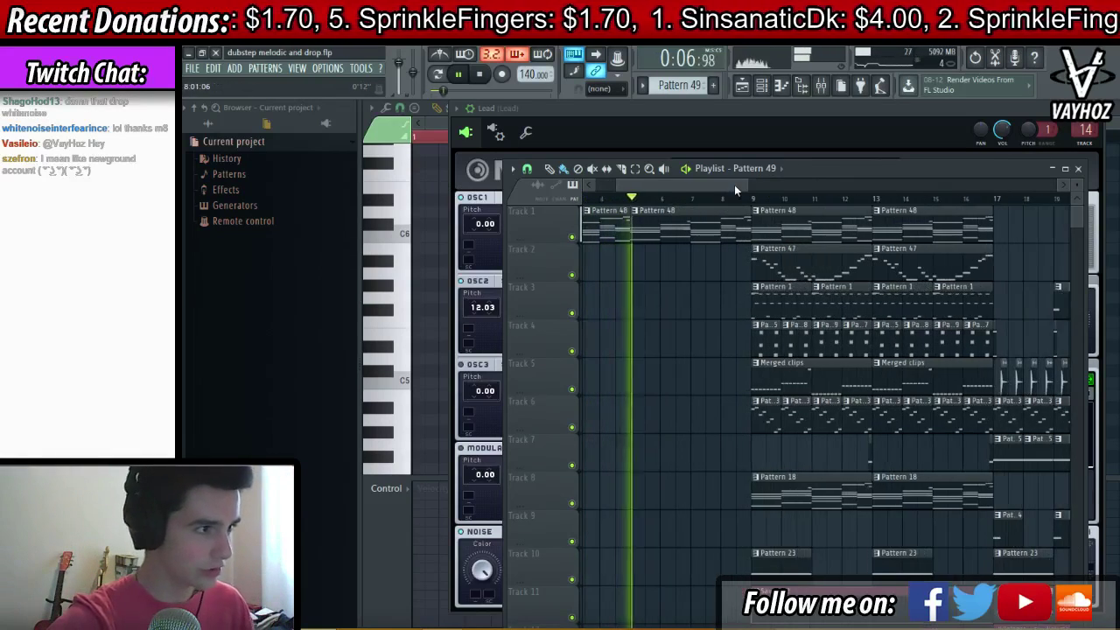
key("space")
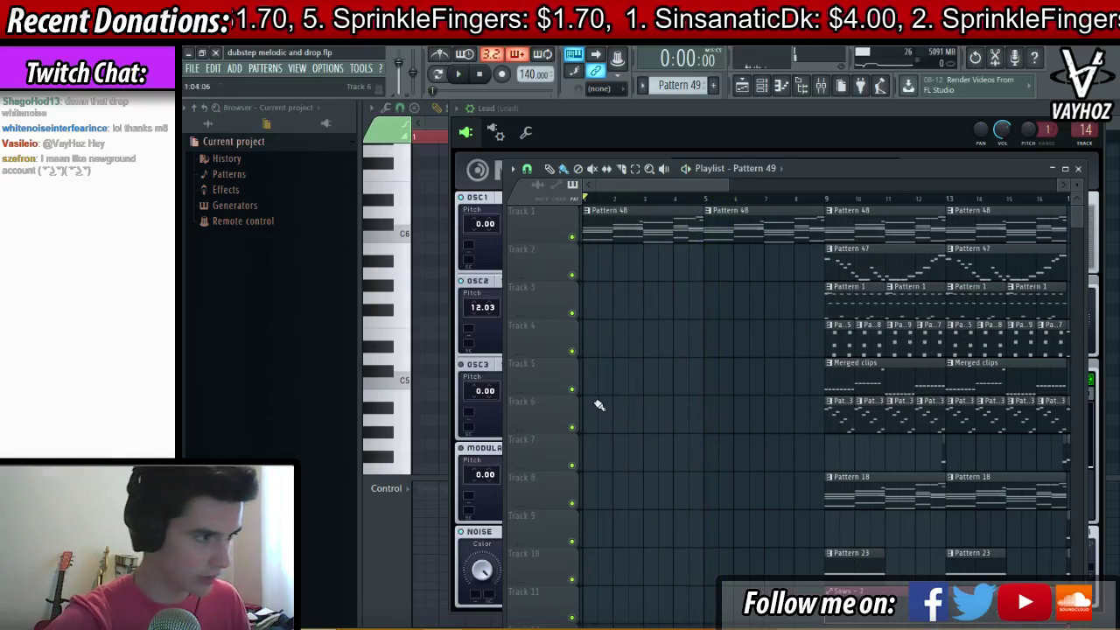
- Solo Track 5, play it from bar 9, and open the Saw channel's Massive synth used by its merged clips
right_click(572, 390)
key("space")
left_click(833, 201)
double_click(845, 390)
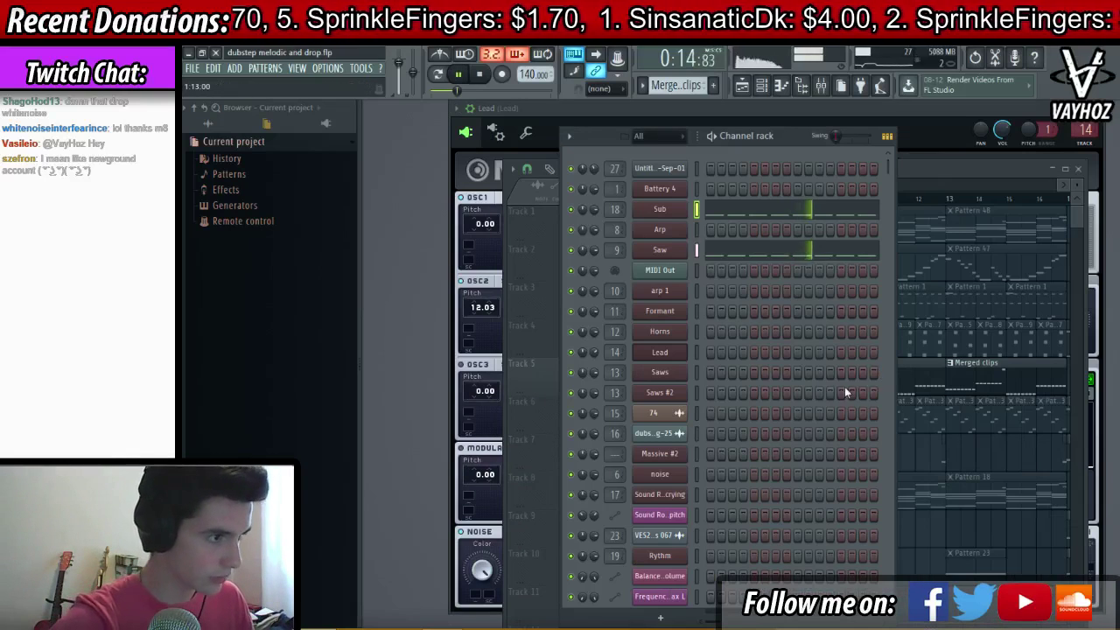
left_click(674, 252)
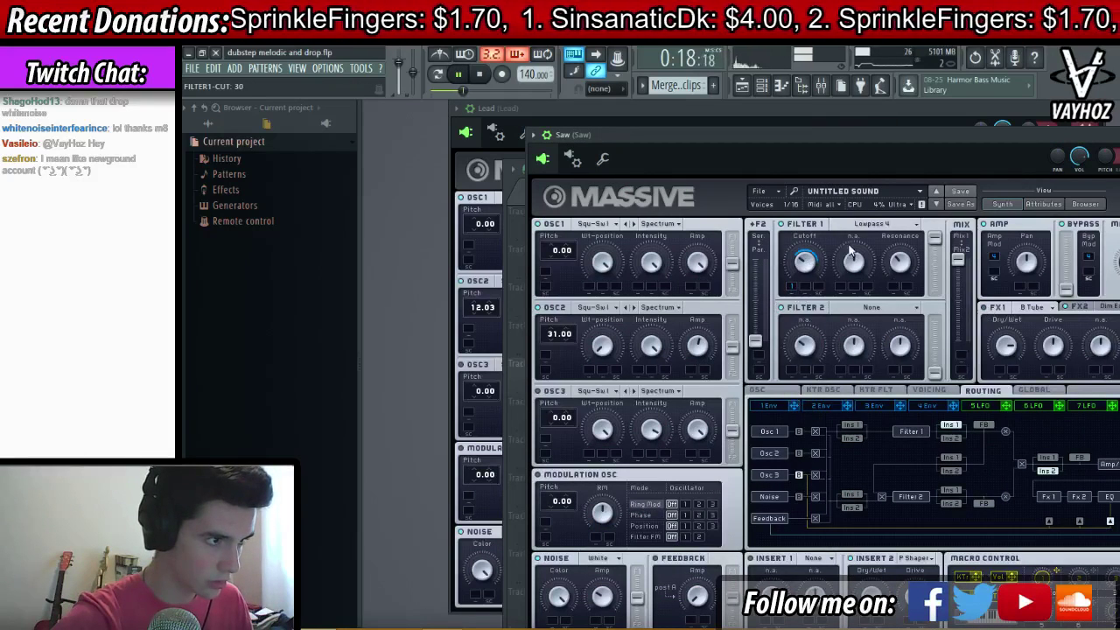
- In the Saw channel's Massive, set Envelope 1's decay level to 47 and the FX1 dry/wet to 57
left_click(781, 406)
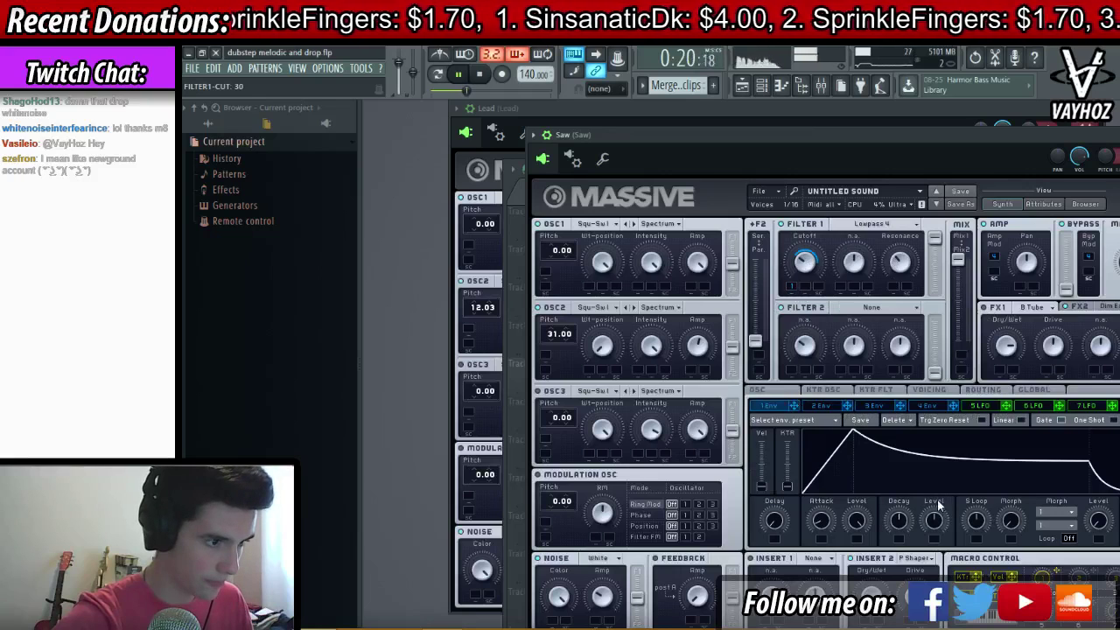
left_click_drag(957, 480, 954, 487)
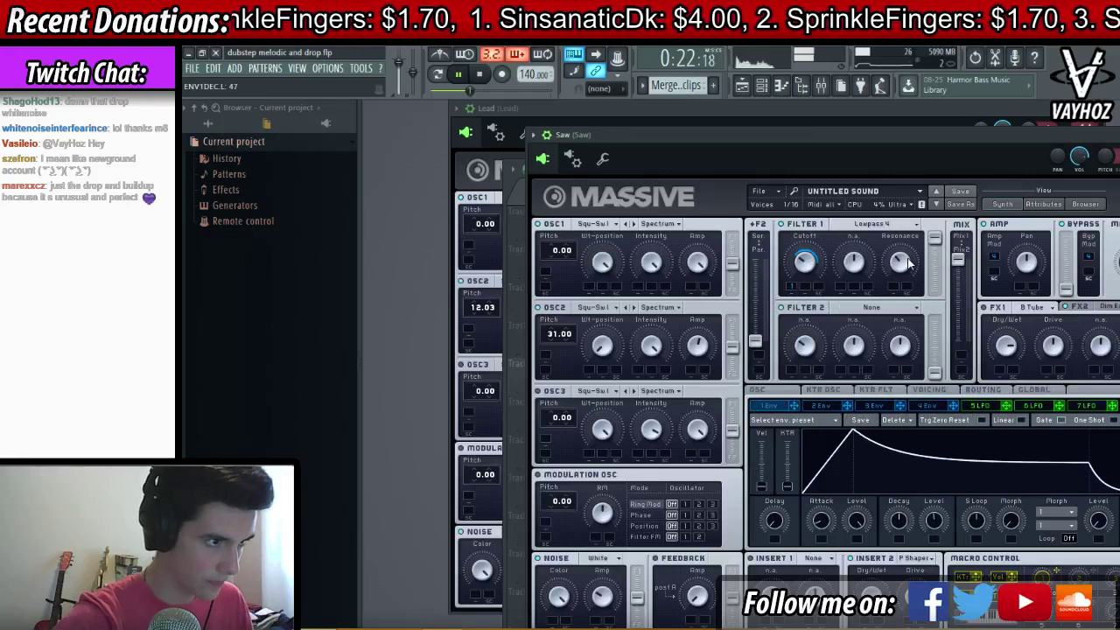
left_click_drag(905, 259, 889, 268)
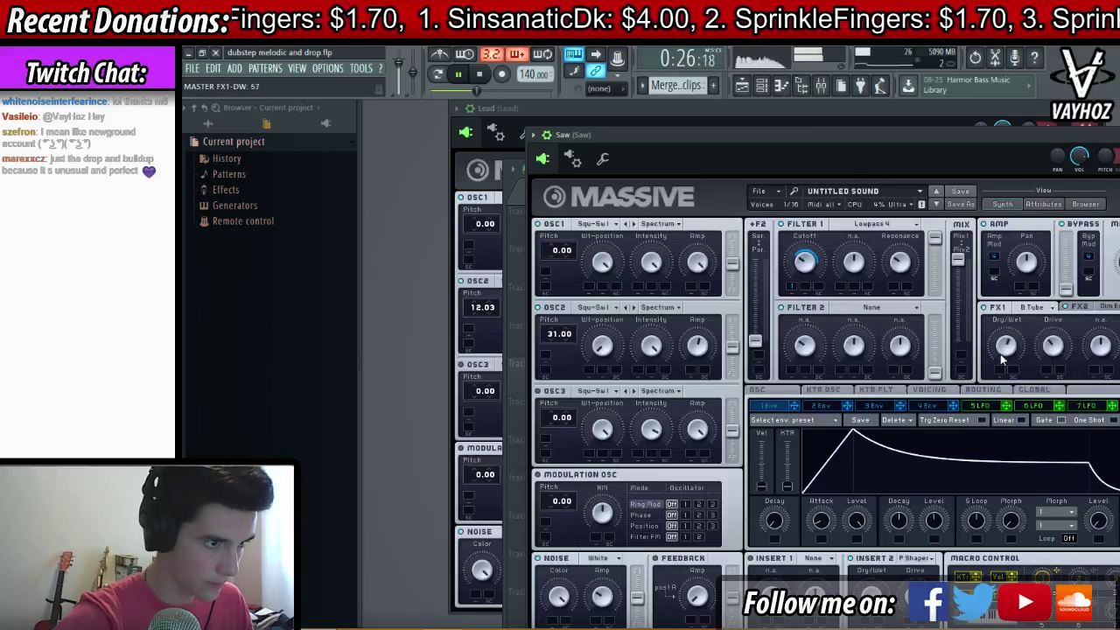
- Move band 3 of the Saw mixer track's Fruity Parametric EQ 2 to -0.3 dB at 128 Hz and close the EQ
key("F9")
left_click(1075, 324)
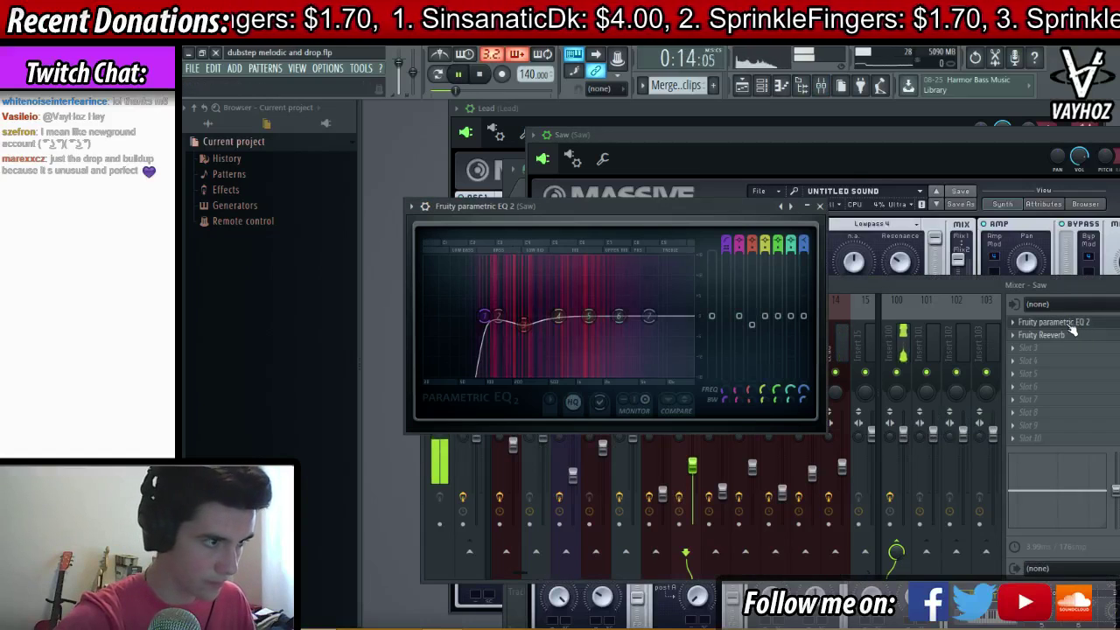
left_click_drag(523, 325, 495, 316)
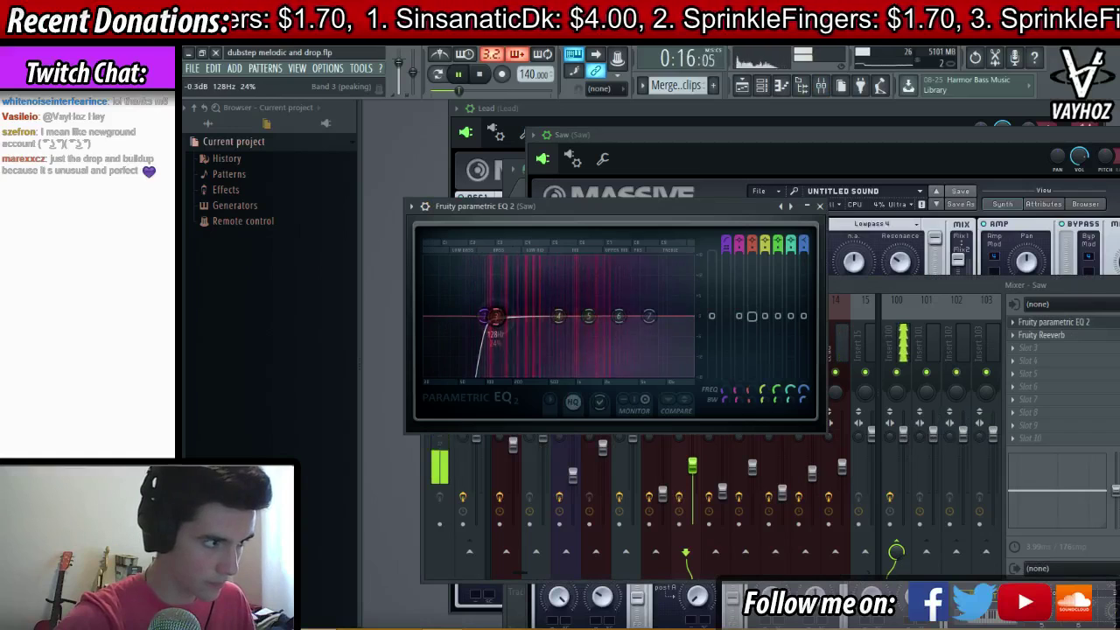
key("Escape")
key("F9")
- Unsolo Track 5, play the full arrangement, and lower the Saw mixer track to -9.5 dB
key("F6")
key("F5")
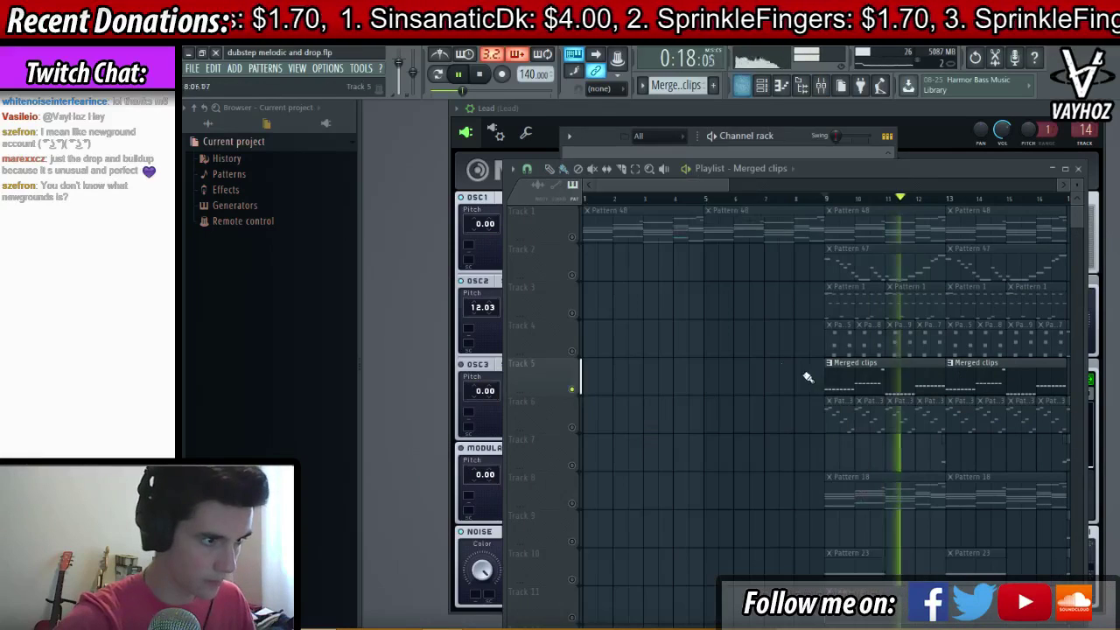
key("space")
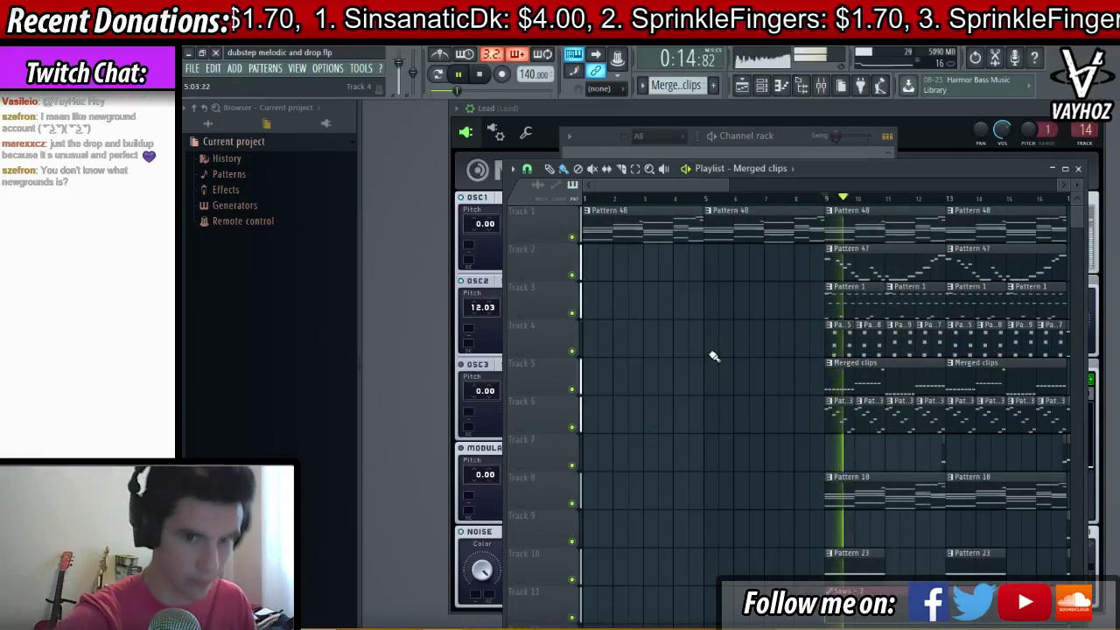
key("F9")
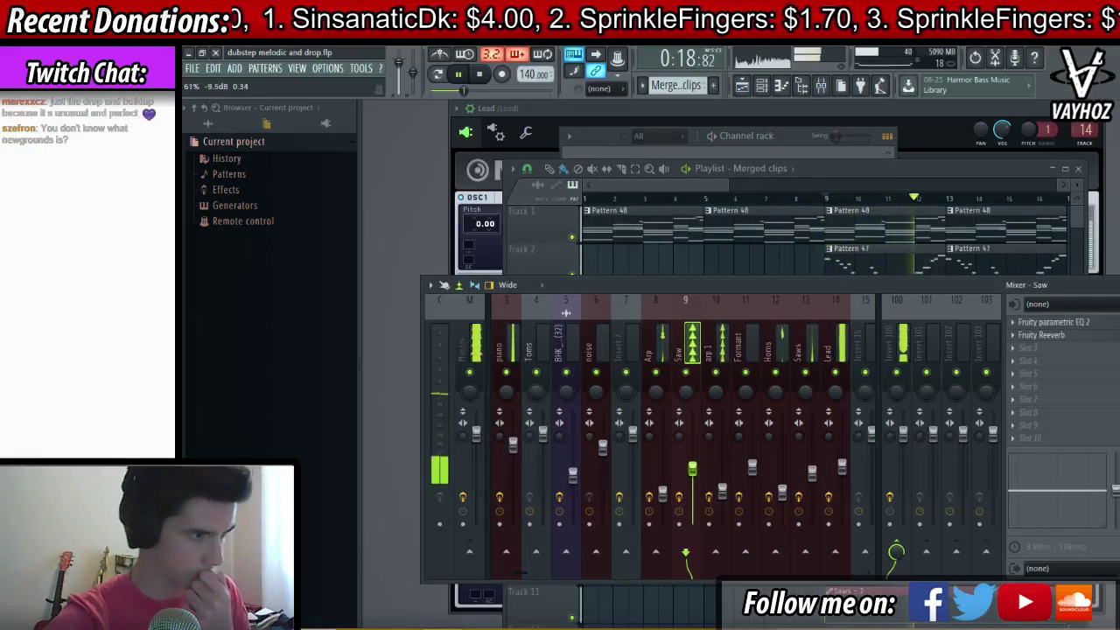
left_click(837, 343)
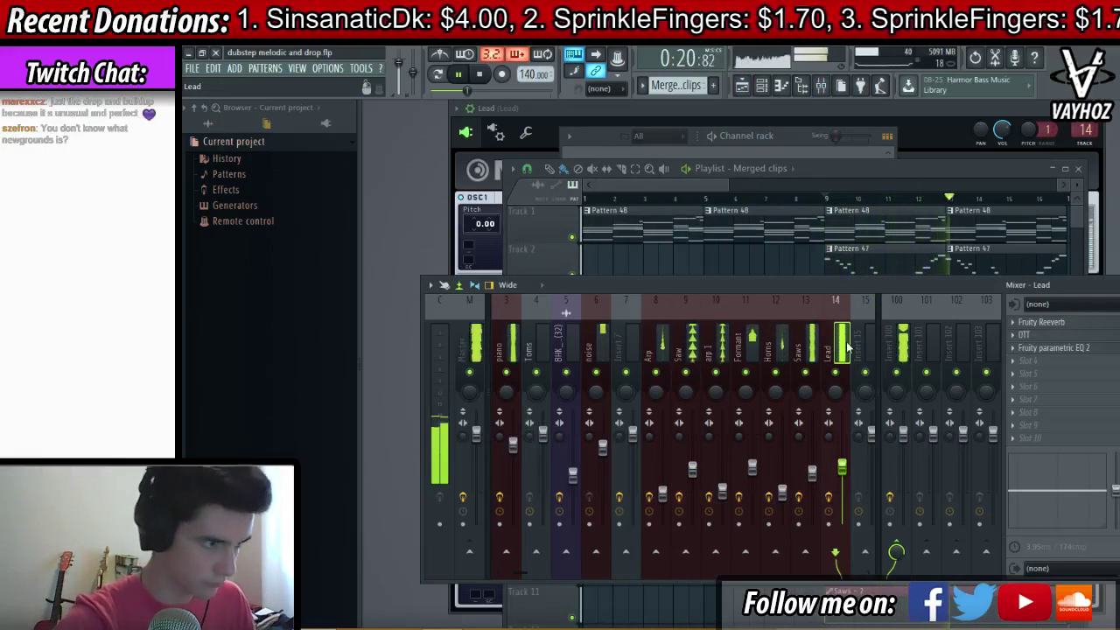
- Solo Track 1, play it from bar 12, and examine the lower chord notes of the piano in Pattern 48
left_click_drag(948, 262, 667, 244)
left_click(688, 200)
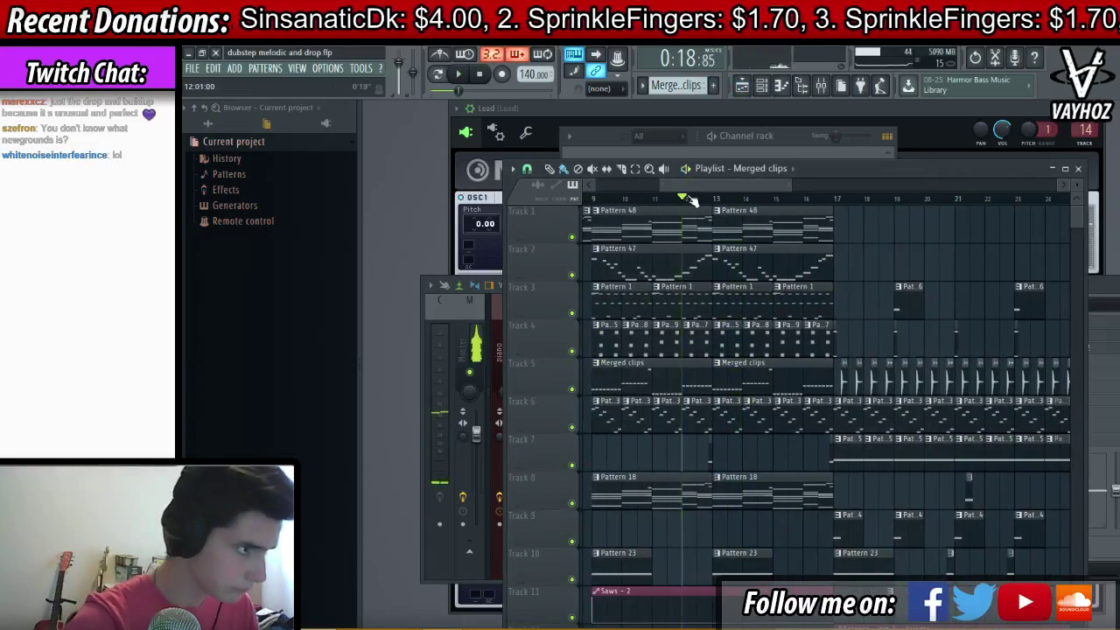
key("space")
scroll(689, 202, "up", 2)
right_click(572, 237)
double_click(710, 226)
key("space")
key("space")
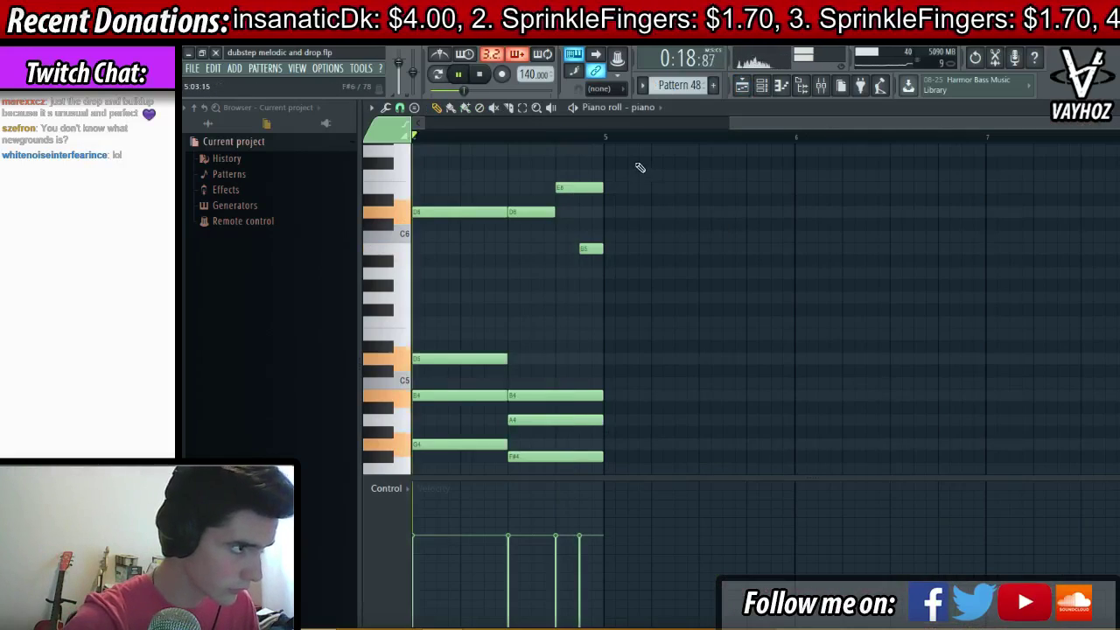
scroll(690, 236, "down", 1)
scroll(713, 345, "down", 5)
key("space")
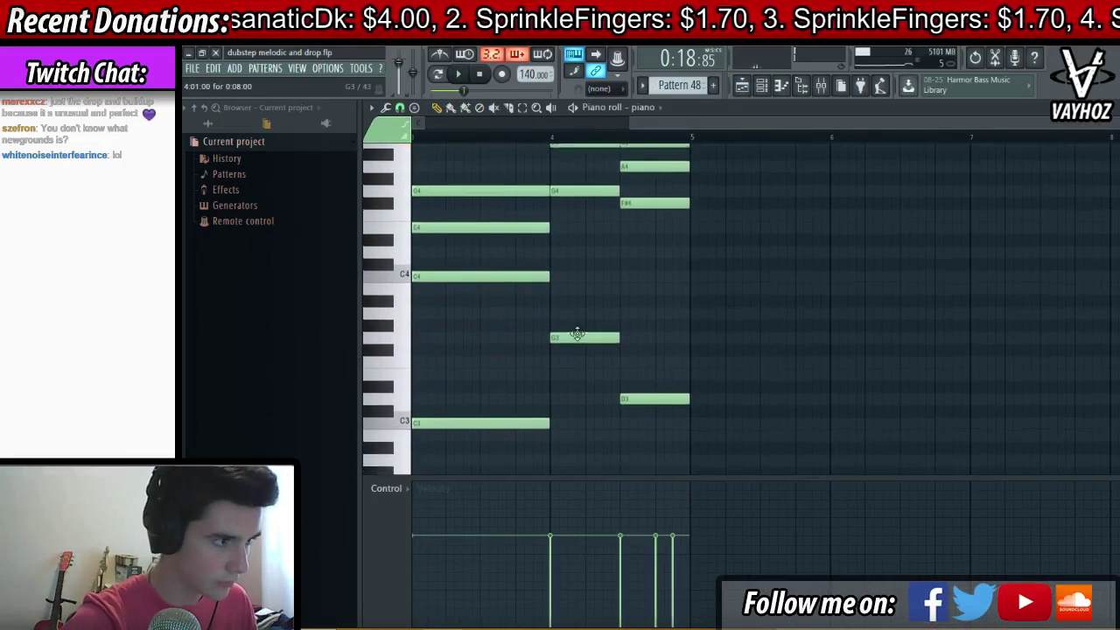
- Solo Track 2 in the playlist and listen to its melody from bar 12
key("F5")
right_click(572, 274)
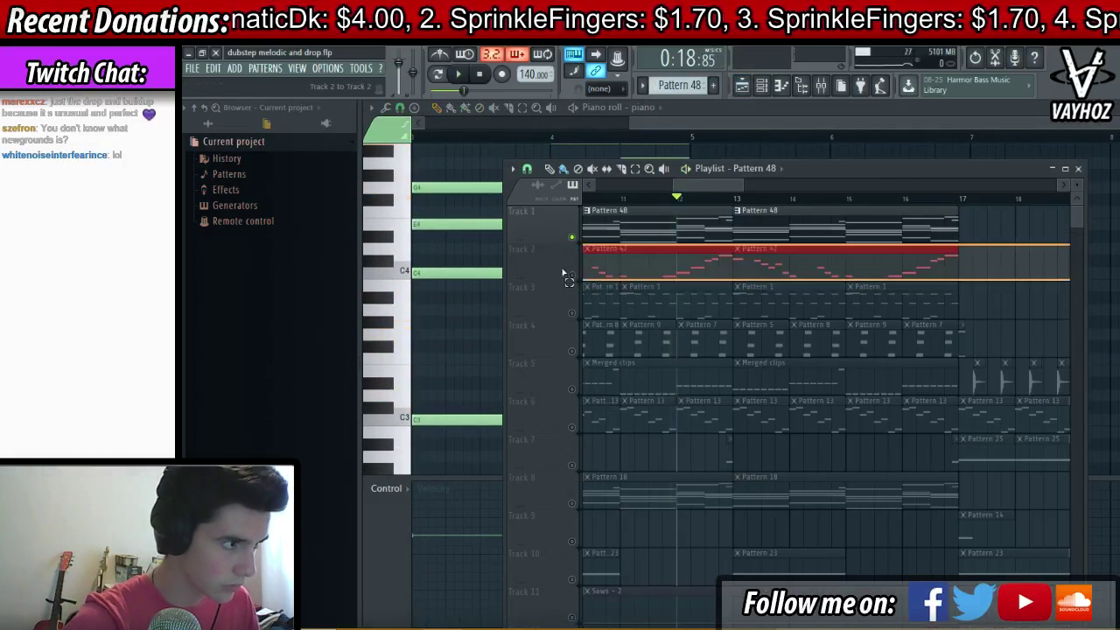
key("space")
key("space")
- Solo Track 5 and open the Sub channel's notes of its merged clips in the piano roll
right_click(573, 389)
key("space")
double_click(668, 383)
key("space")
scroll(679, 324, "down", 5)
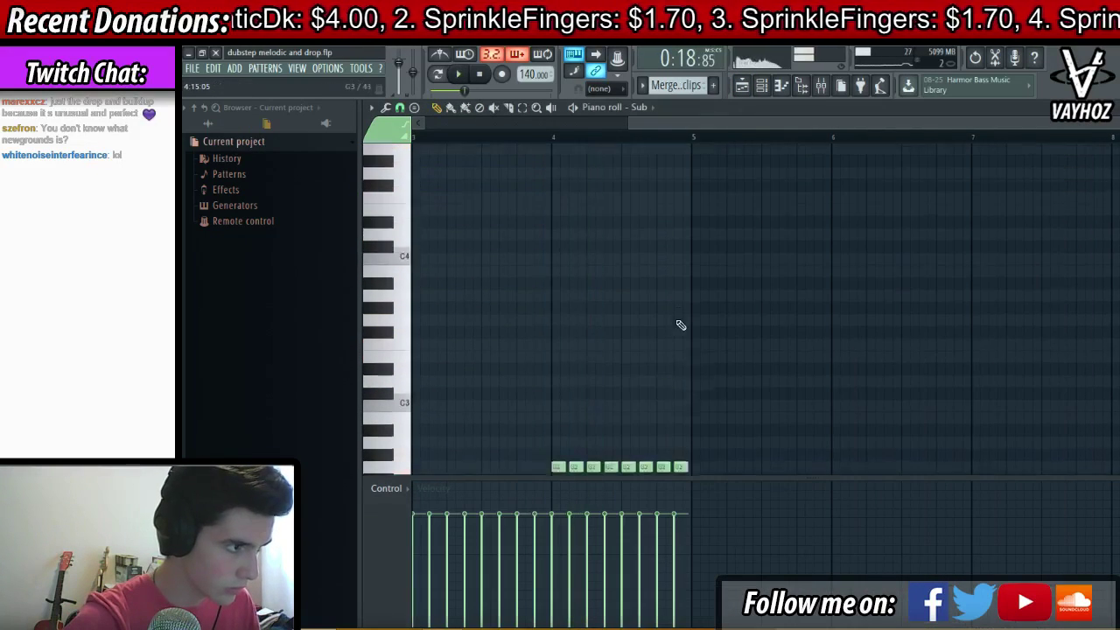
key("space")
key("space")
- Replace the Sub channel's last four G2 notes in bar 4 with four D2 notes
right_click(629, 299)
left_click_drag(610, 432, 627, 359)
right_click(620, 404)
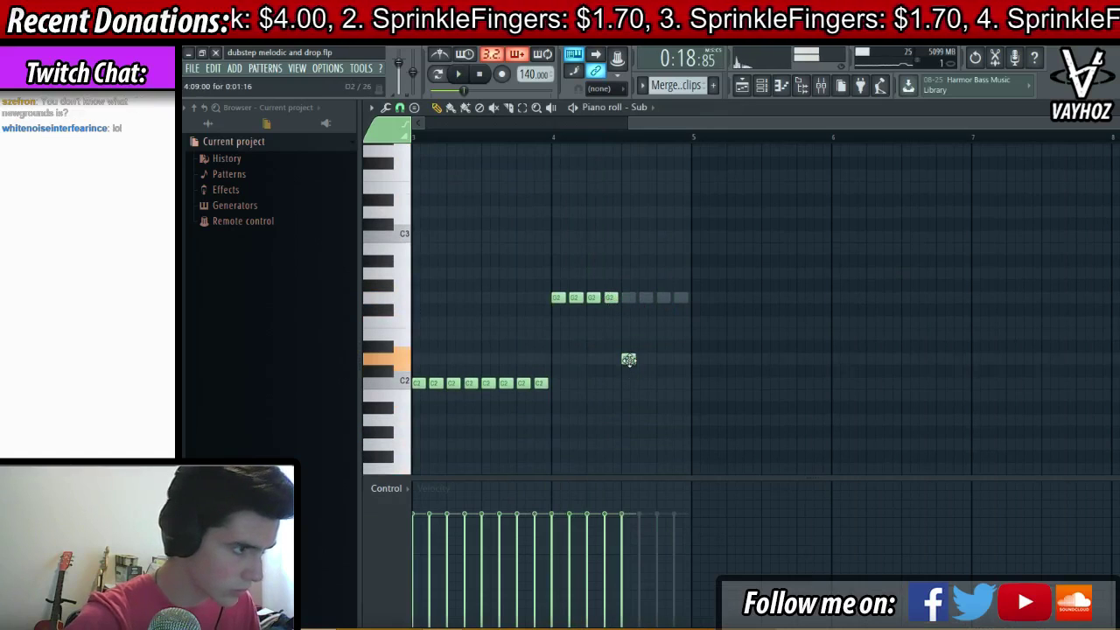
key("space")
left_click(646, 360)
left_click(664, 359)
left_click(680, 360)
key("space")
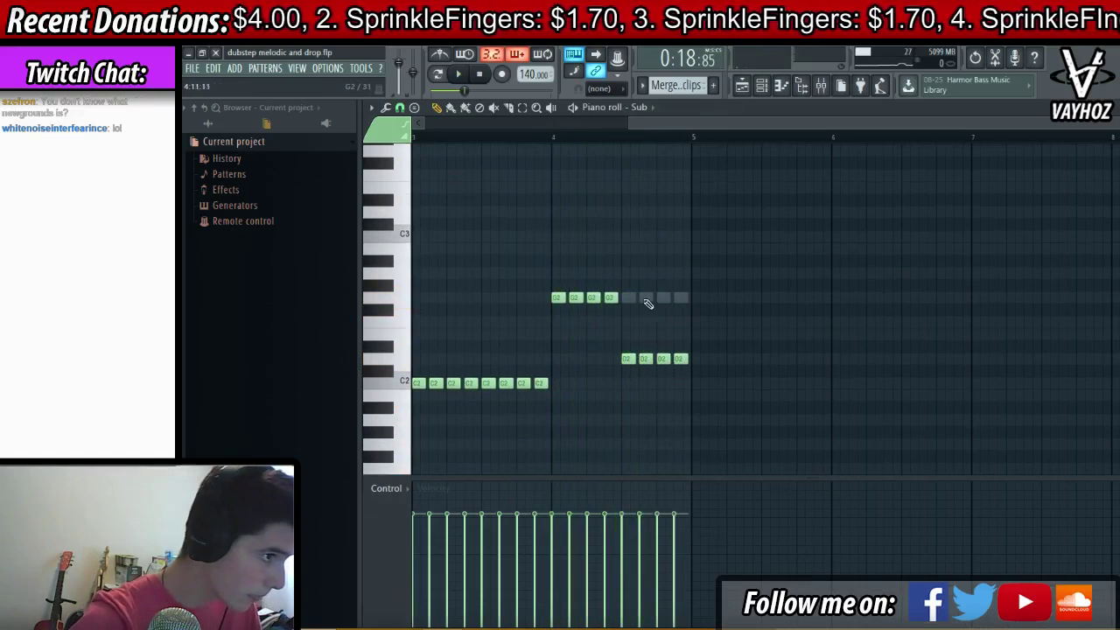
- Switch to the Saw channel's notes and replace its last four G2 notes in bar 4 with D2 notes
right_click(630, 301)
right_click(630, 301)
left_click_drag(628, 301, 647, 359)
key("space")
right_click(645, 299)
right_click(680, 298)
right_click(663, 298)
key("space")
key("space")
left_click(663, 359)
- Unsolo Track 5 and repeatedly play the full arrangement from bar 12 to check the edited bass notes
key("F9")
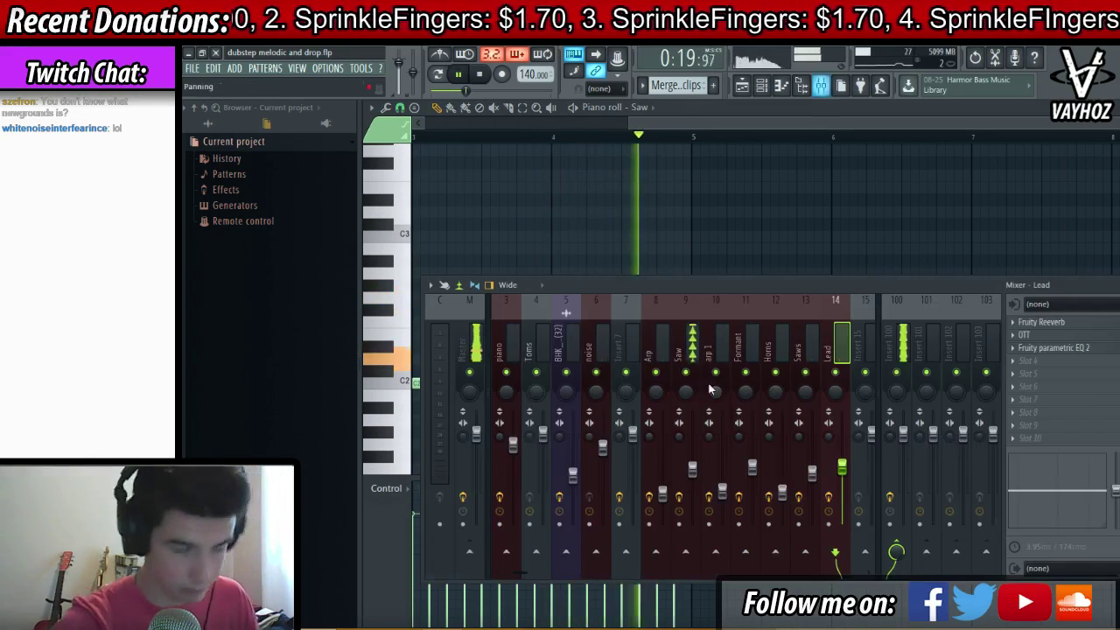
key("F5")
key("space")
right_click(570, 390)
key("space")
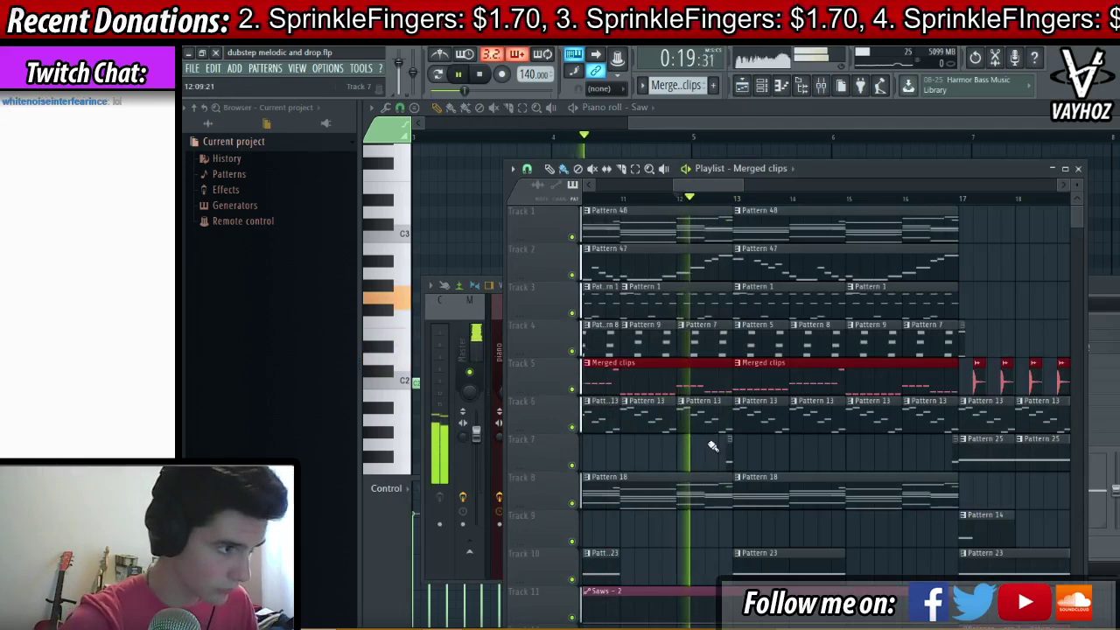
left_click(712, 447, "ctrl")
key("space")
key("space")
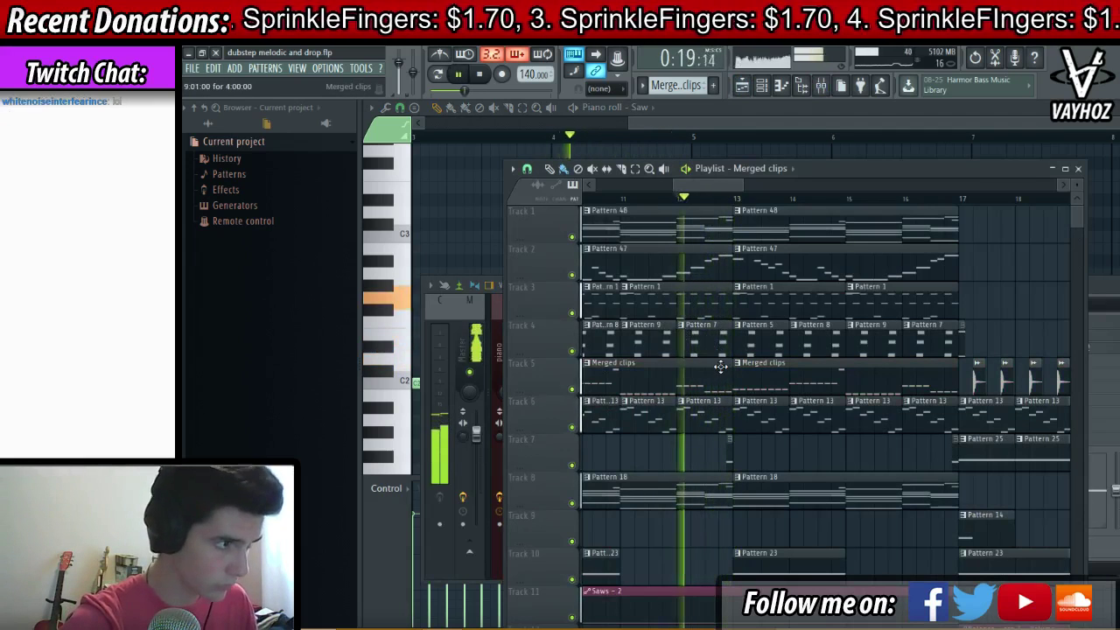
key("space")
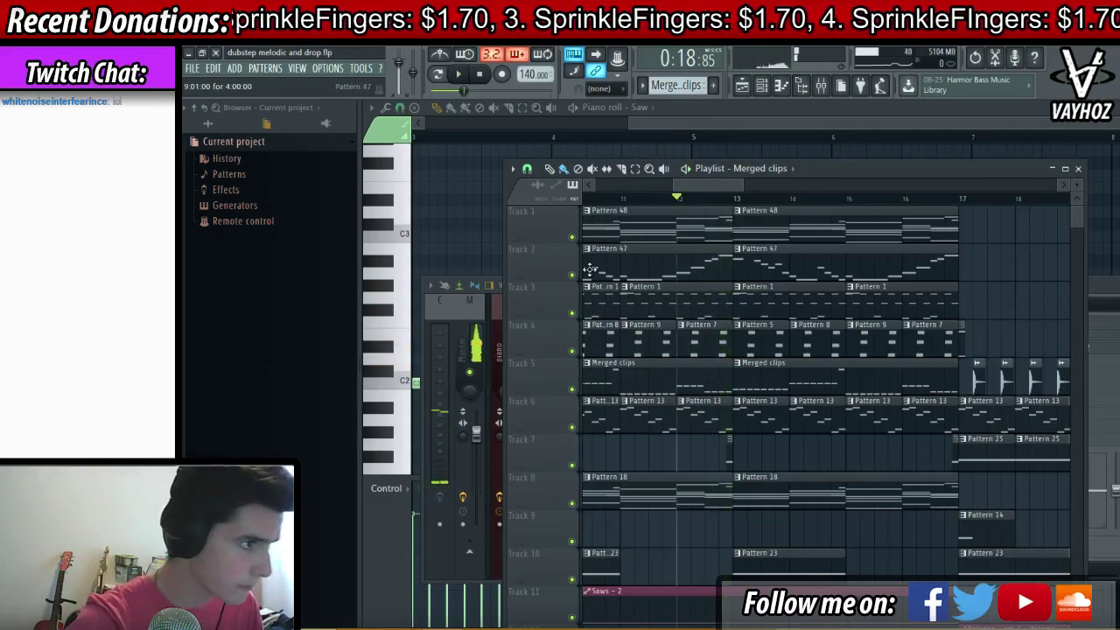
key("space")
key("space")
key("space")
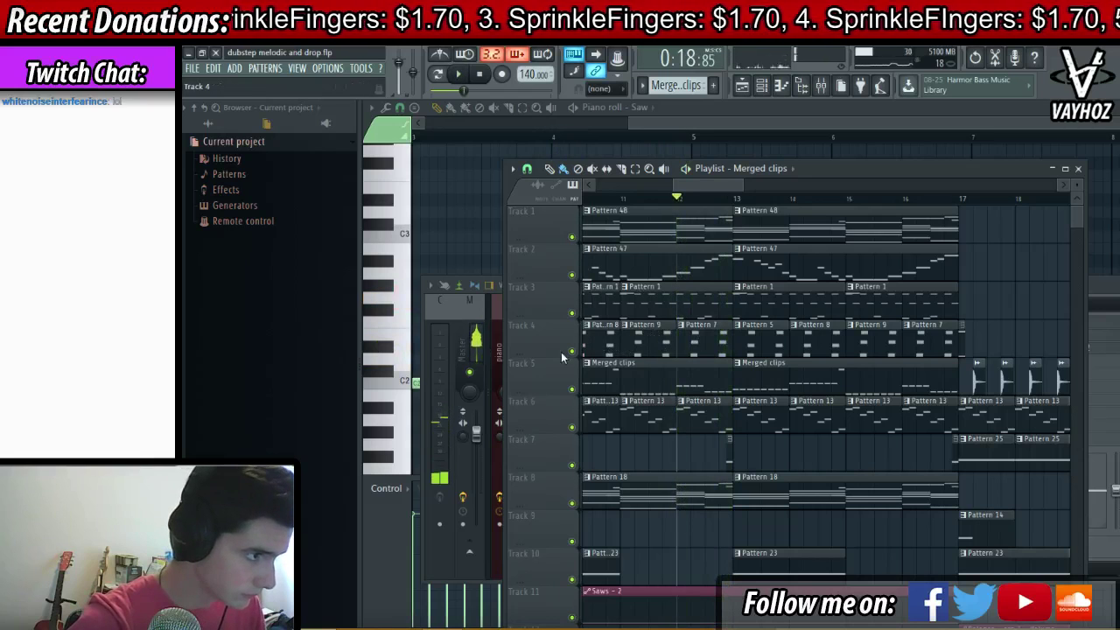
- Solo Track 4, make its bar 12 Pattern 7 clip unique, and change the second Offbeat chord to D4, F#4 and A4
right_click(572, 350)
key("space")
key("space")
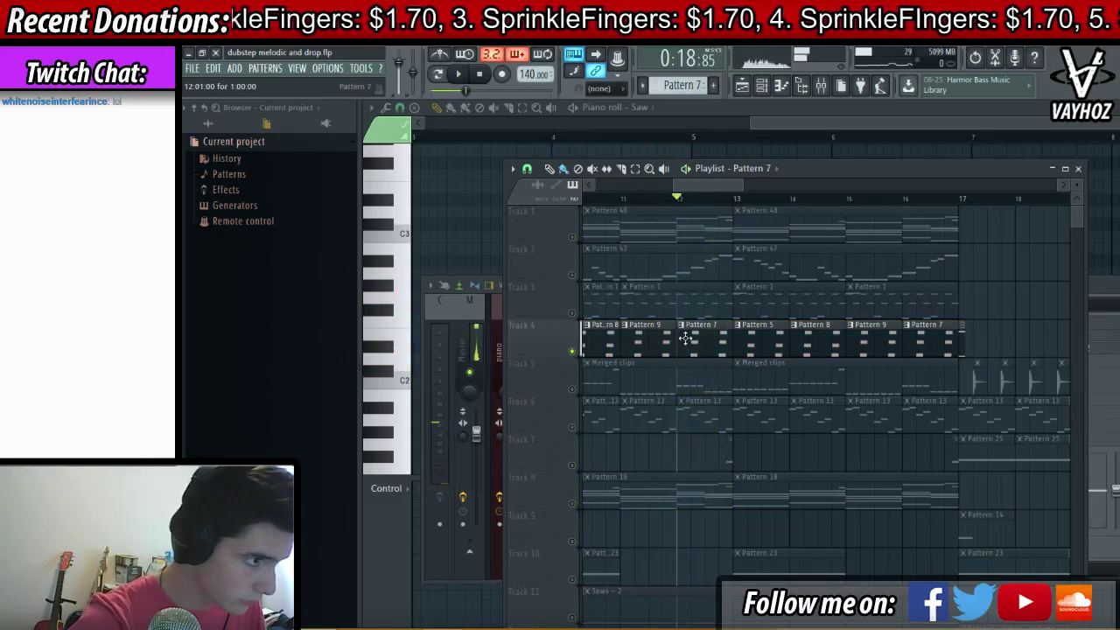
left_click(681, 324)
left_click(726, 414)
double_click(695, 331)
key("space")
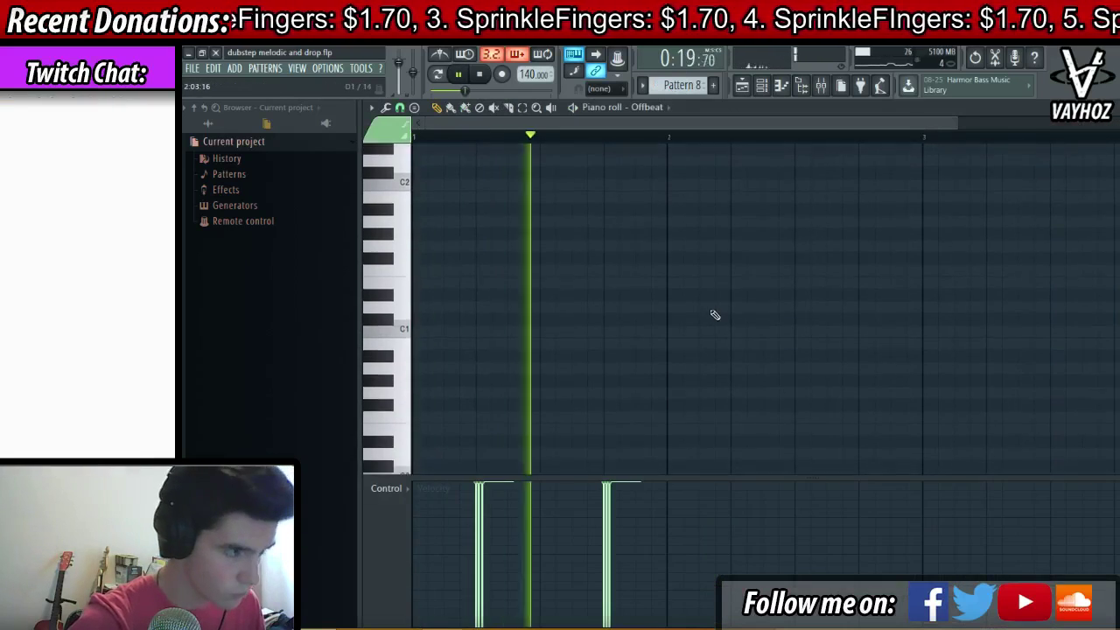
key("space")
scroll(707, 317, "up", 10)
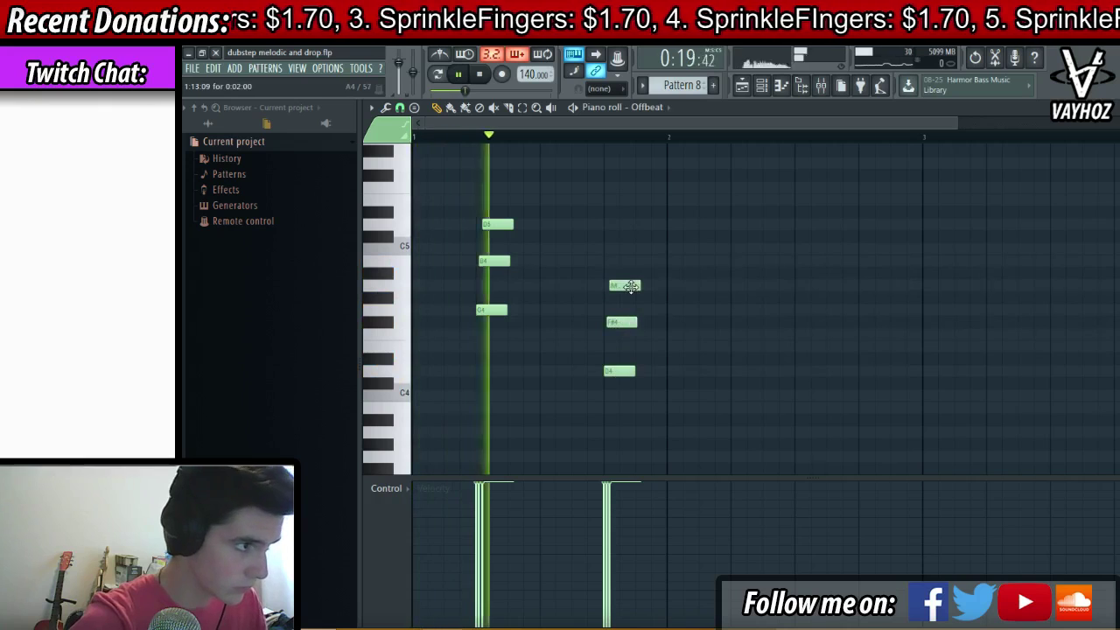
- Lower the Horns mixer track to -24.0 dB and raise the Arp mixer track slightly
key("F5")
key("F9")
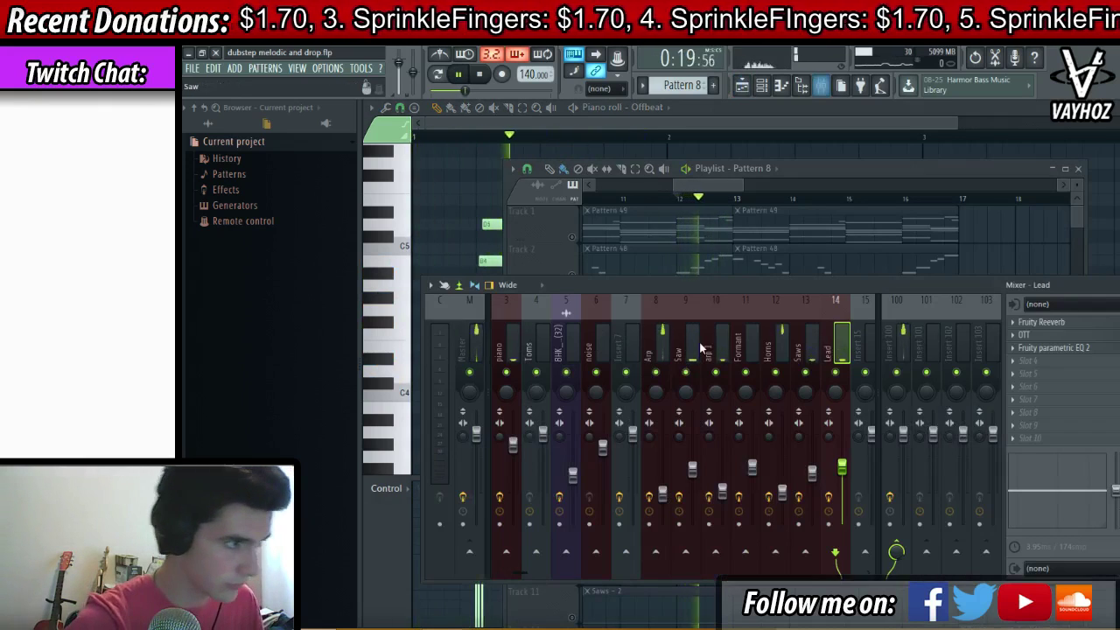
left_click_drag(782, 493, 781, 502)
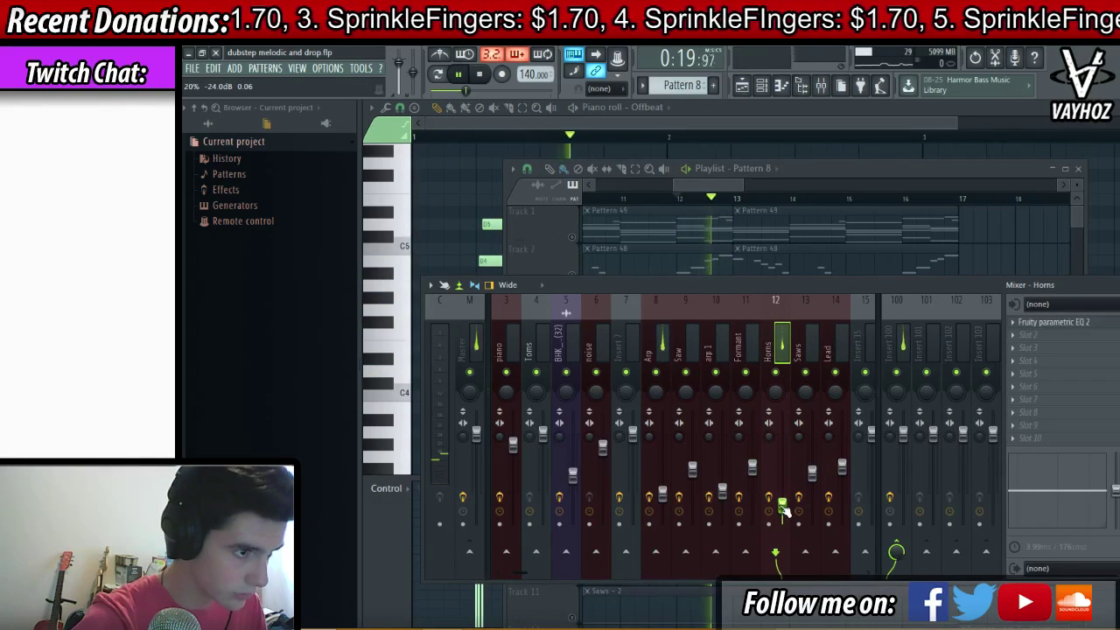
left_click_drag(665, 496, 663, 489)
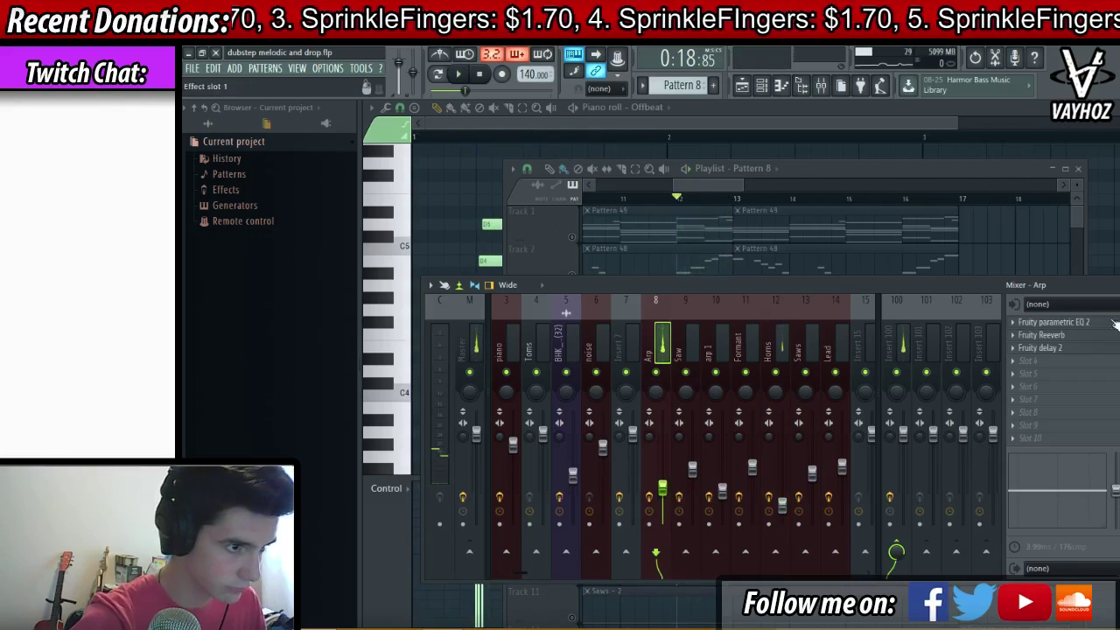
- Cut the low mids with band 2 of the Arp track's Fruity Parametric EQ 2 and return to the playlist
left_click(1115, 324)
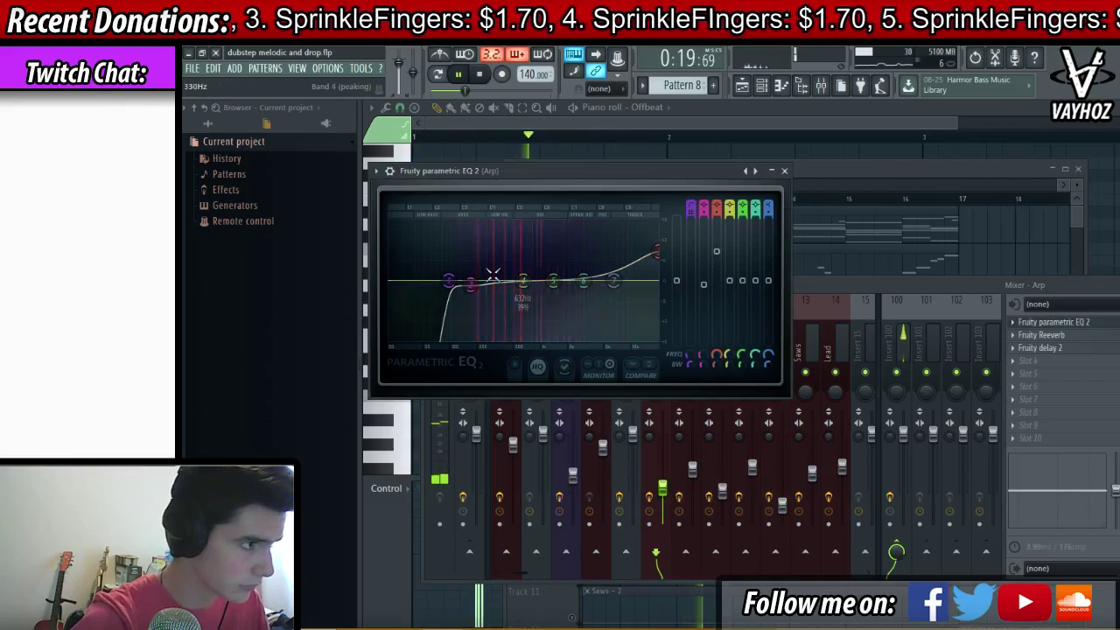
left_click_drag(470, 283, 474, 295)
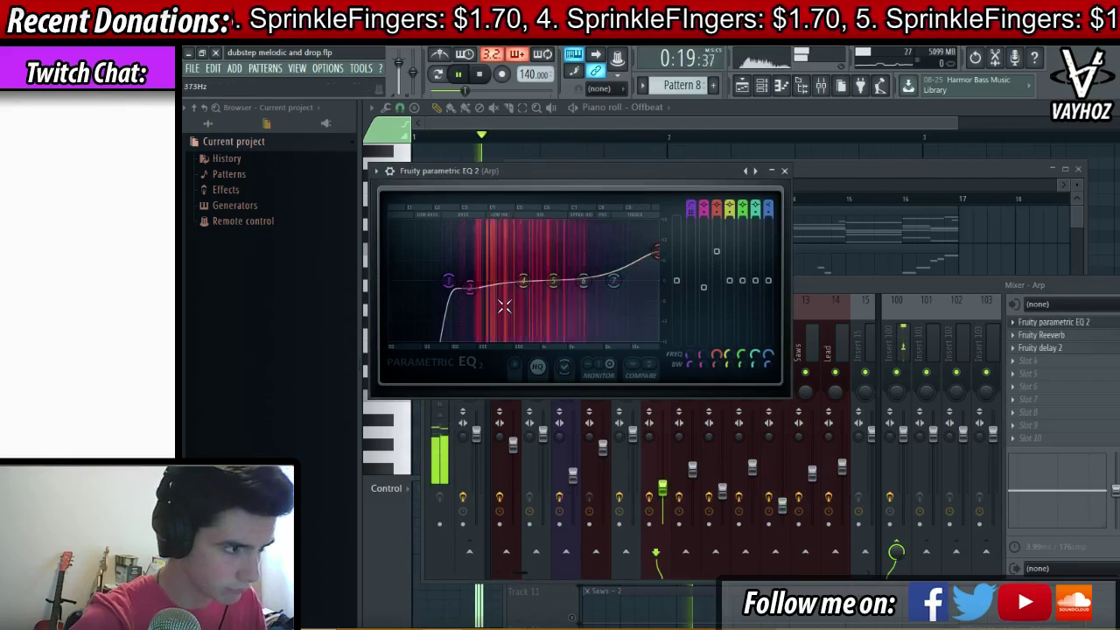
key("F5")
left_click_drag(470, 290, 473, 311)
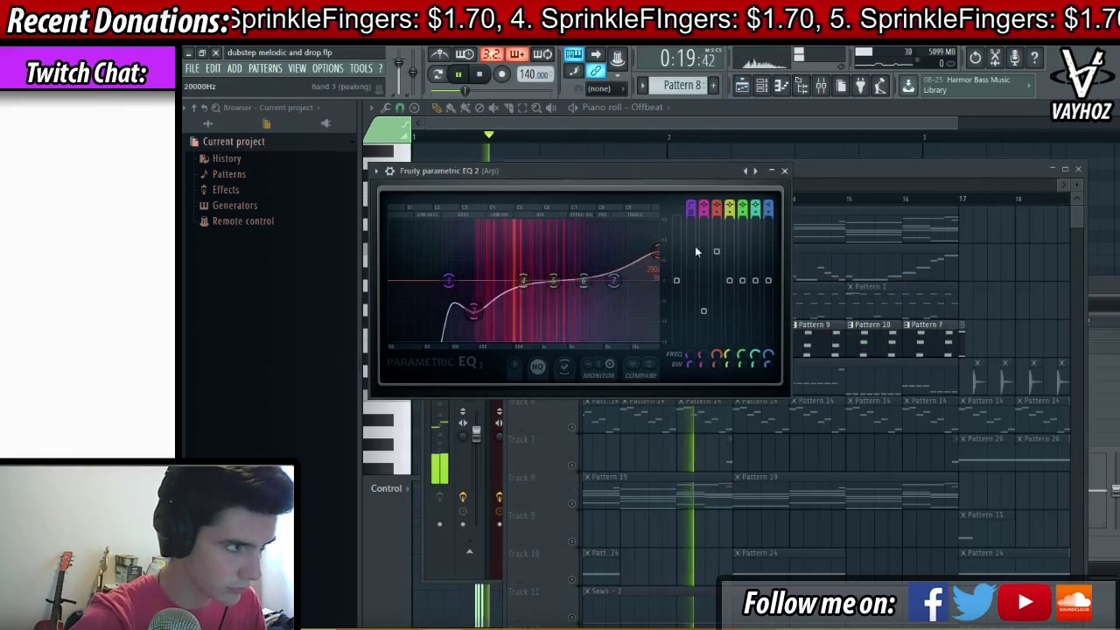
left_click(854, 173)
- Unsolo Track 4 and play the full arrangement across bars 12 and 13
key("space")
right_click(573, 352)
key("space")
left_click_drag(831, 321, 838, 320)
scroll(802, 202, "down", 4)
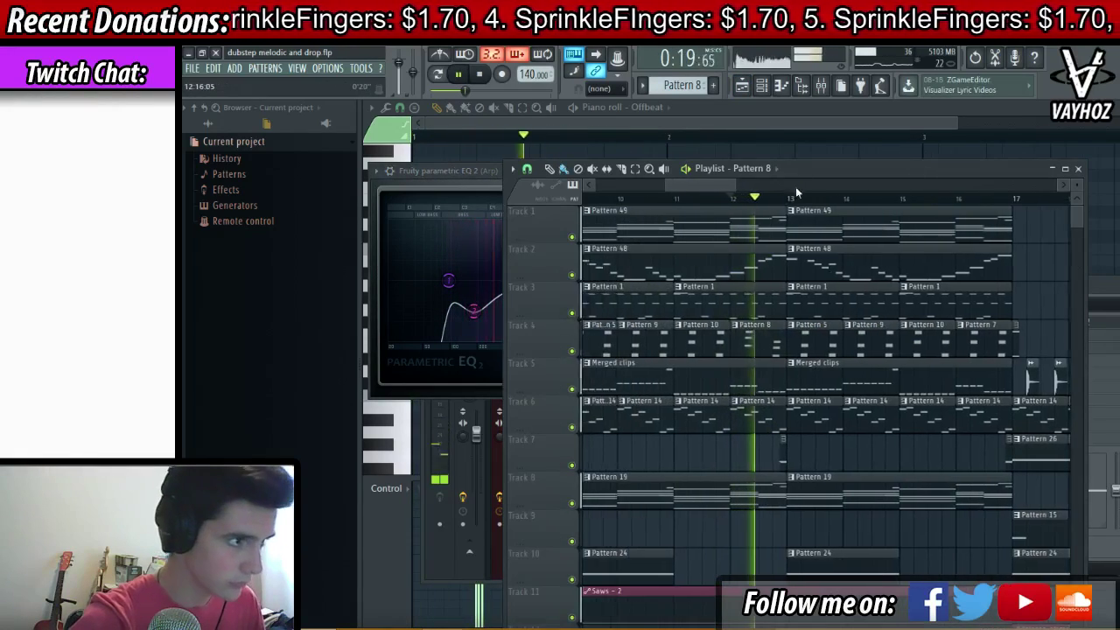
left_click(702, 200)
scroll(701, 201, "up", 3)
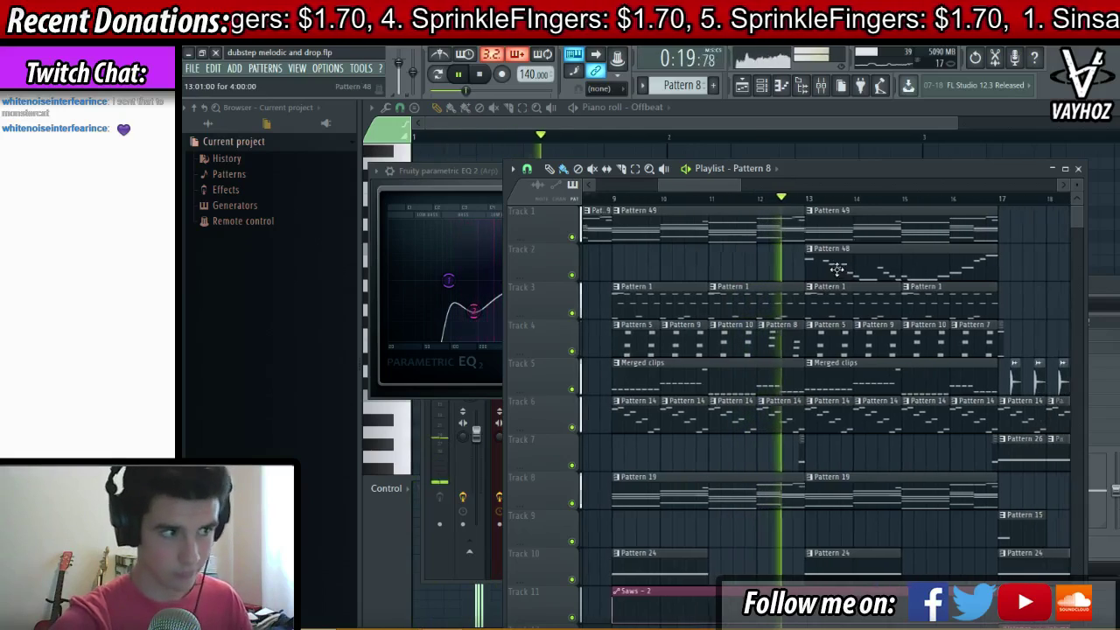
- Delete the Pattern 48 melody clip at bars 13 to 17 from Track 2
right_click(862, 260)
scroll(876, 200, "down", 1)
scroll(880, 186, "down", 3)
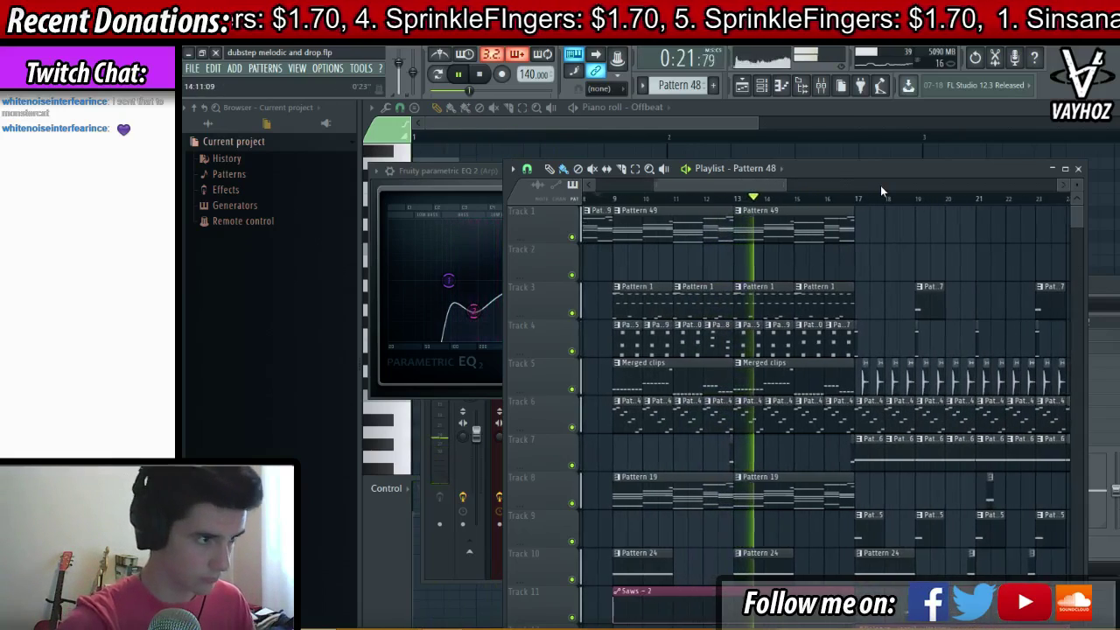
- Try a Pattern 48 clip on Track 2 just before bar 17 and remove it
left_click(776, 256)
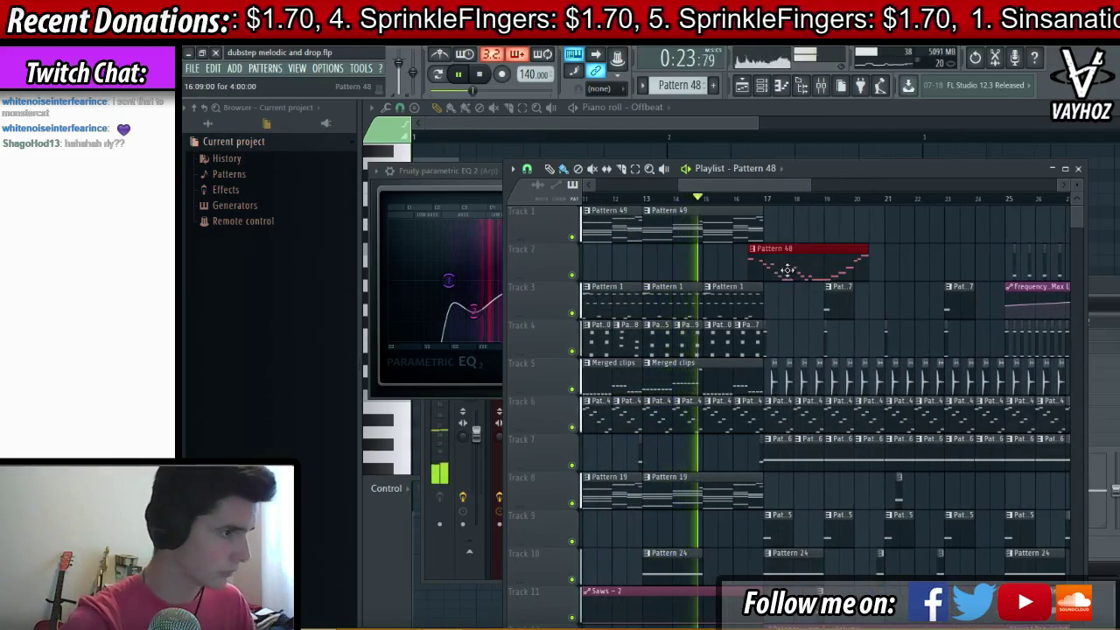
right_click(814, 261)
scroll(818, 184, "down", 3)
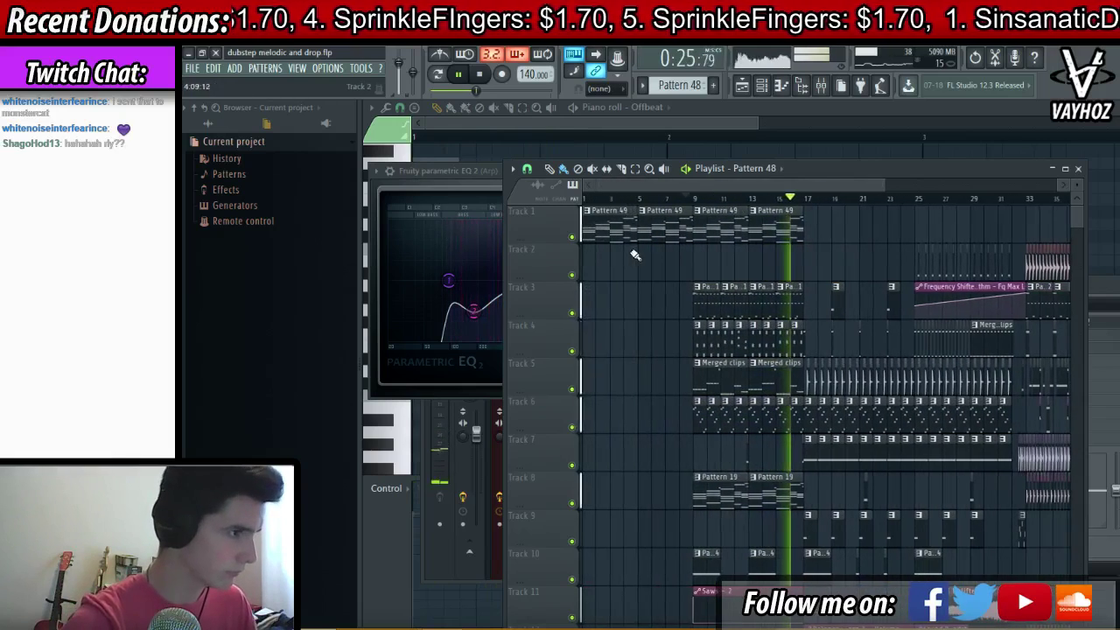
- Place a Pattern 48 clip at bar 1 on Track 2
left_click(613, 256)
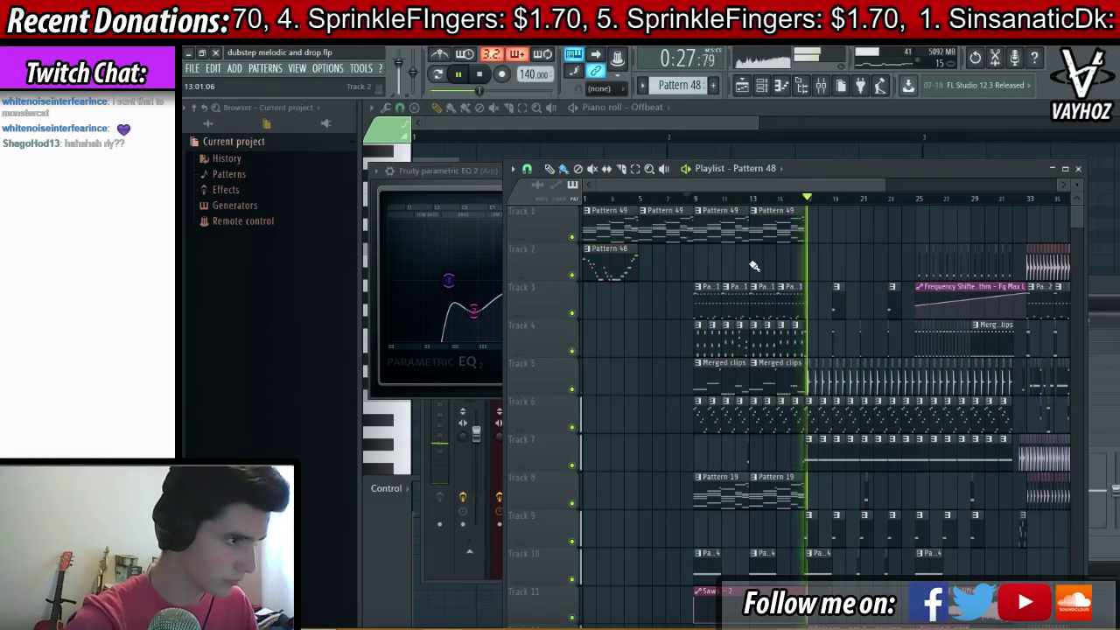
- Paint one-bar Pattern 49 clips on Track 1 across bars 17 to 20, removing the surplus clips beyond them
left_click(756, 224)
left_click(814, 227)
left_click(811, 200)
scroll(816, 199, "up", 1)
right_click(837, 210)
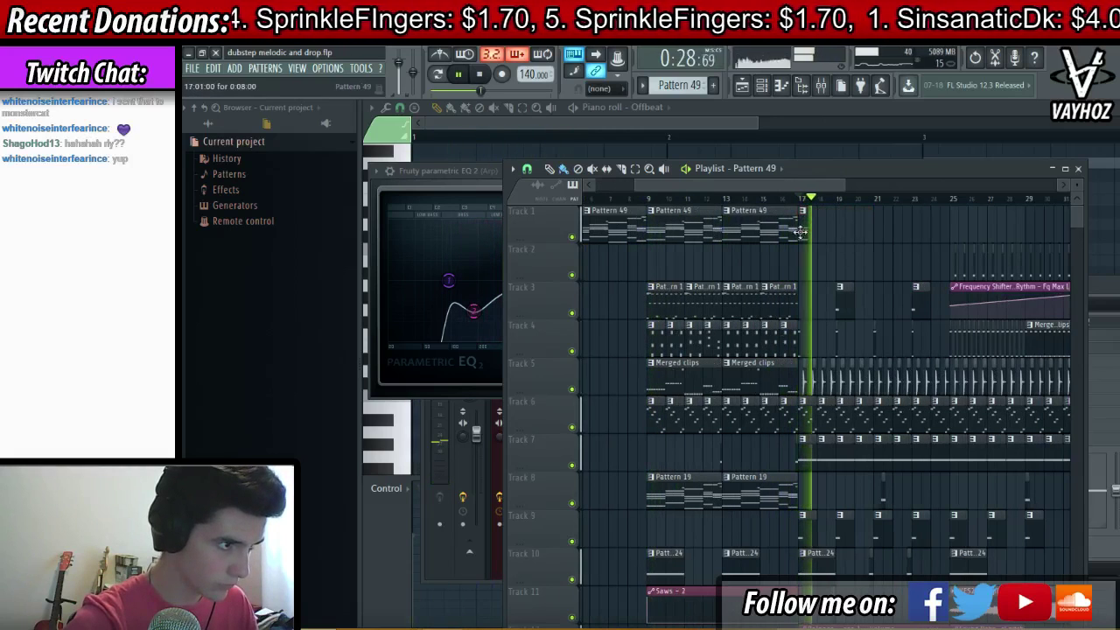
left_click(864, 232)
left_click(882, 233)
left_click(899, 233)
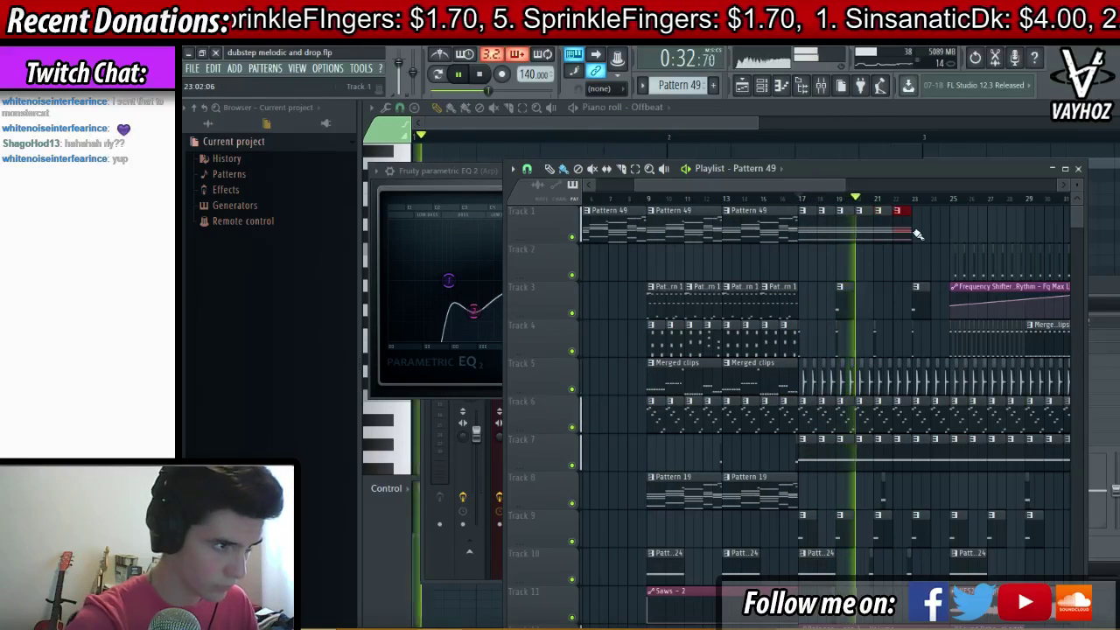
right_click(897, 233)
right_click(877, 233)
right_click(868, 232)
scroll(885, 210, "up", 3)
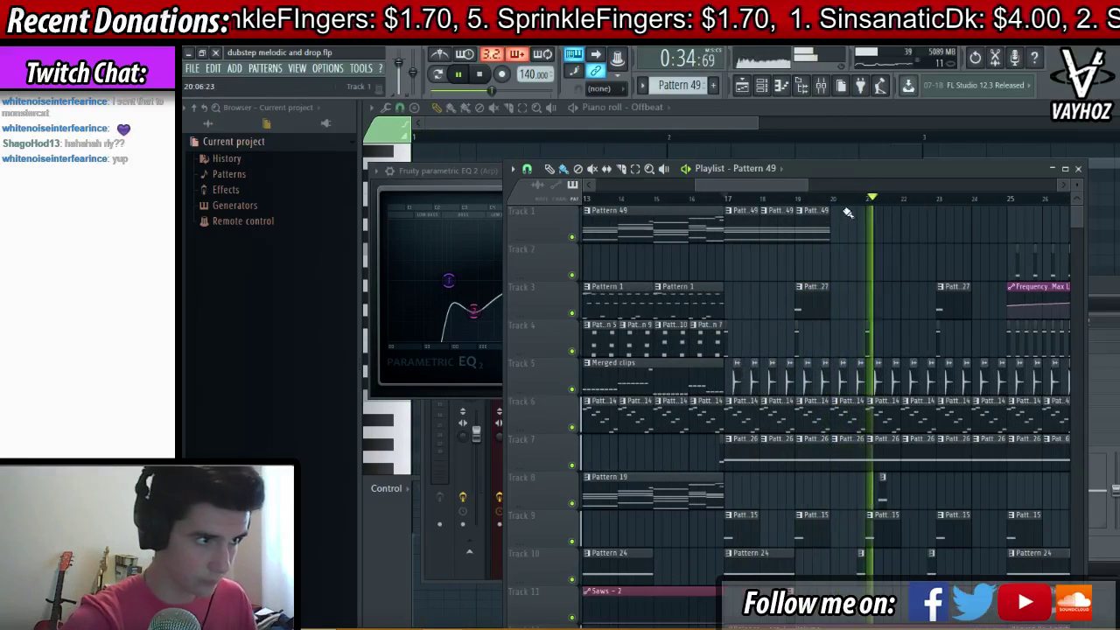
left_click(846, 231)
- Add a unique copy of the Pattern 49 clip at bar 25 on Track 1 and shorten its chord to one beat
left_click_drag(962, 229, 714, 248)
left_click(766, 228)
left_click(764, 211)
left_click(797, 302)
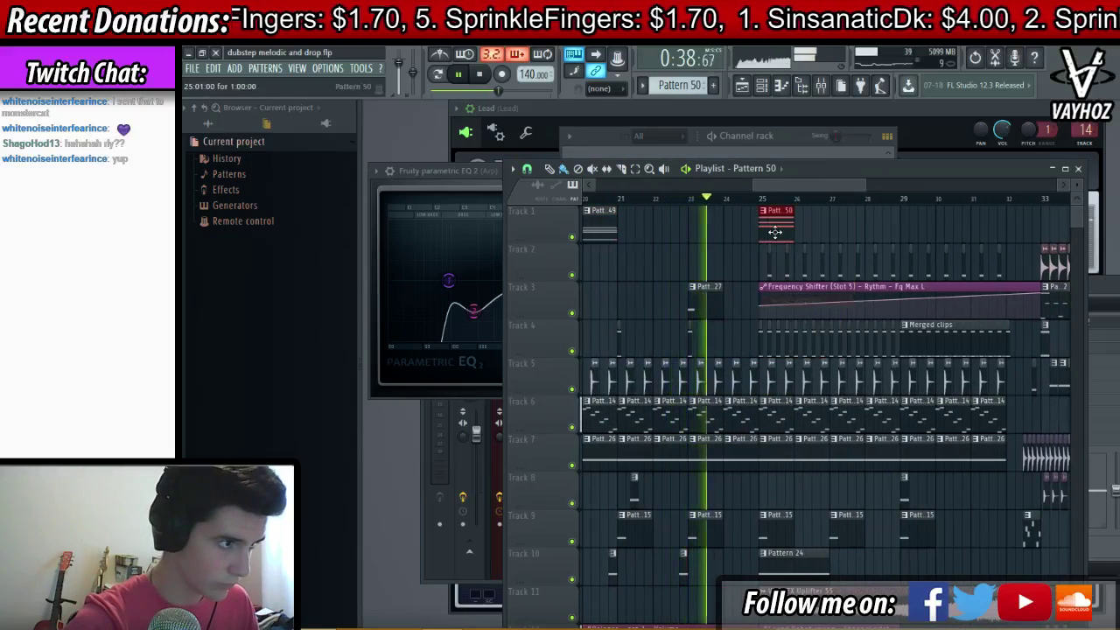
double_click(774, 229)
key("F5")
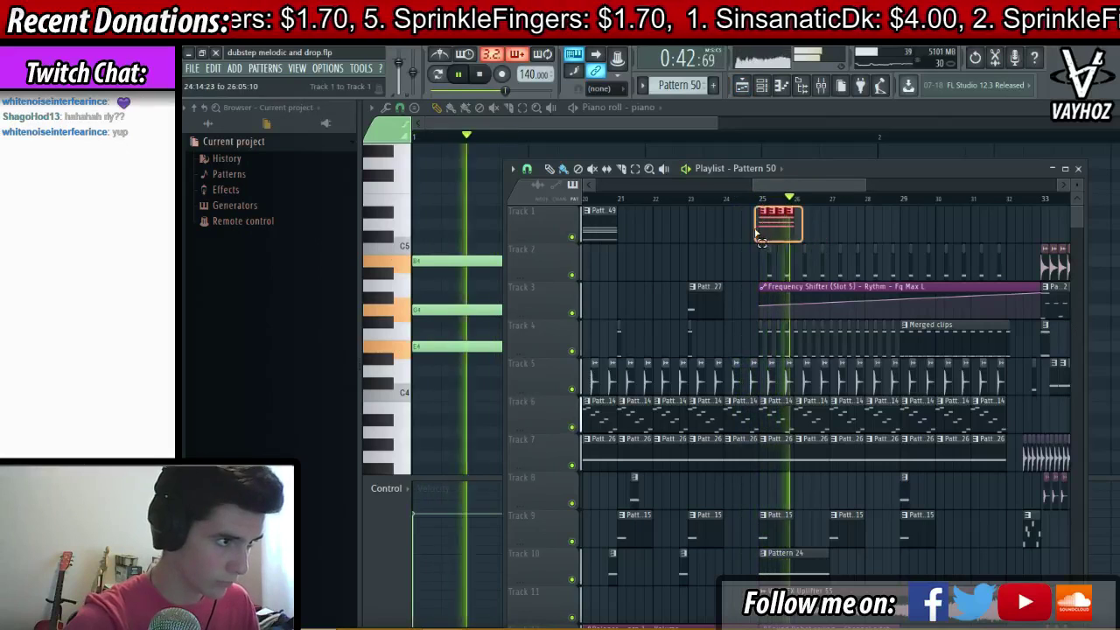
- Replace the repeated Pattern 50 clips at bar 25 on Track 1 with single one-beat clips at bars 25, 27, 29 and 31
right_click(757, 226)
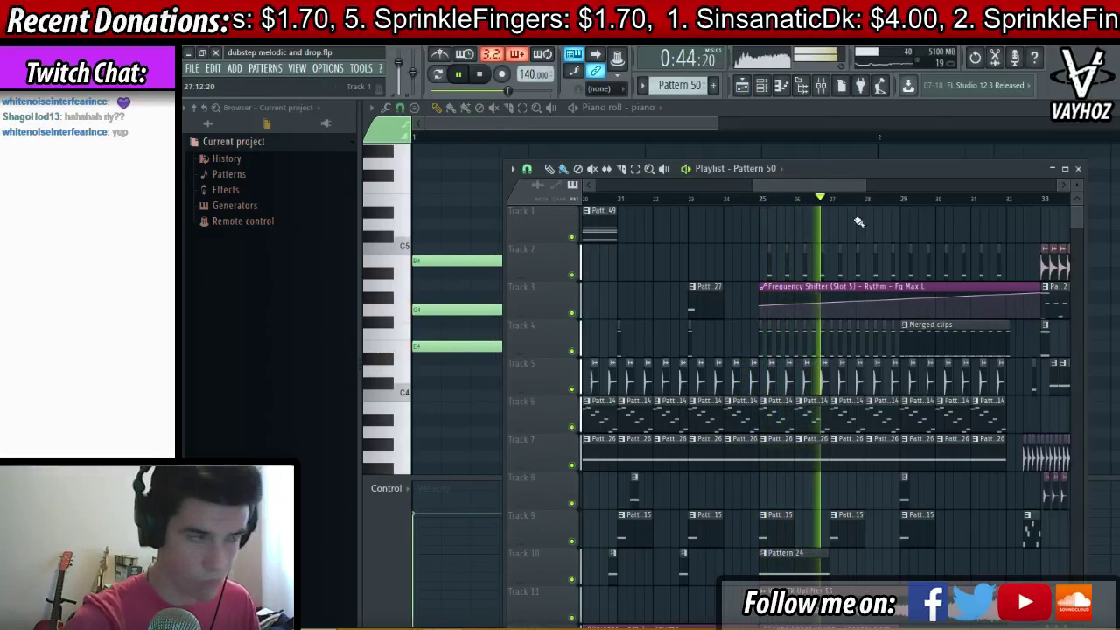
left_click(765, 224)
left_click(750, 198)
left_click(836, 226)
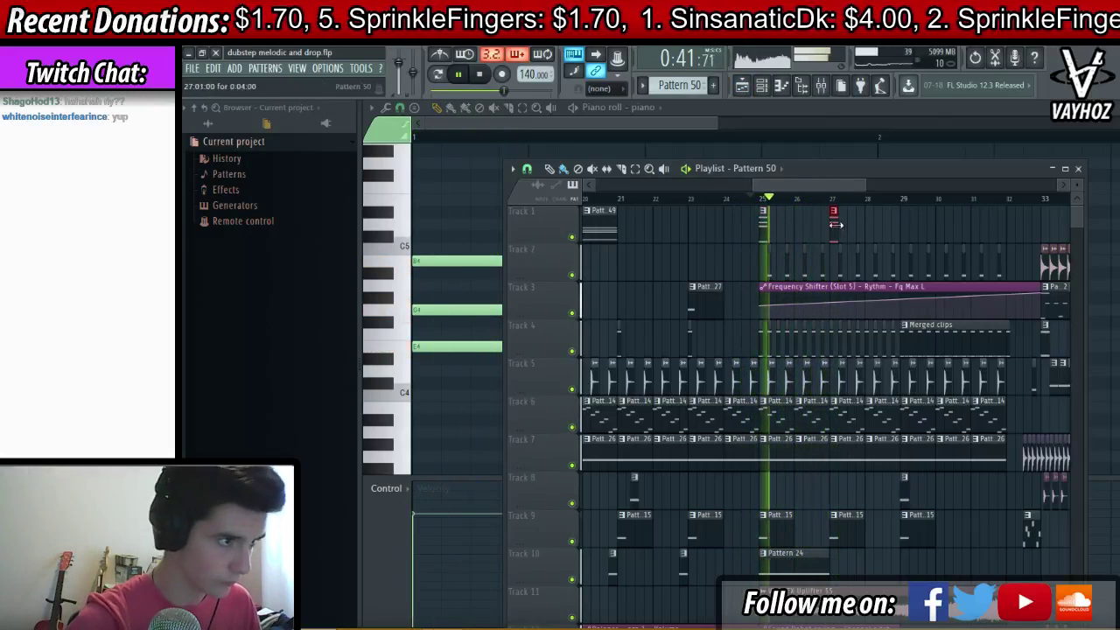
left_click(904, 226)
scroll(837, 257, "right", 4)
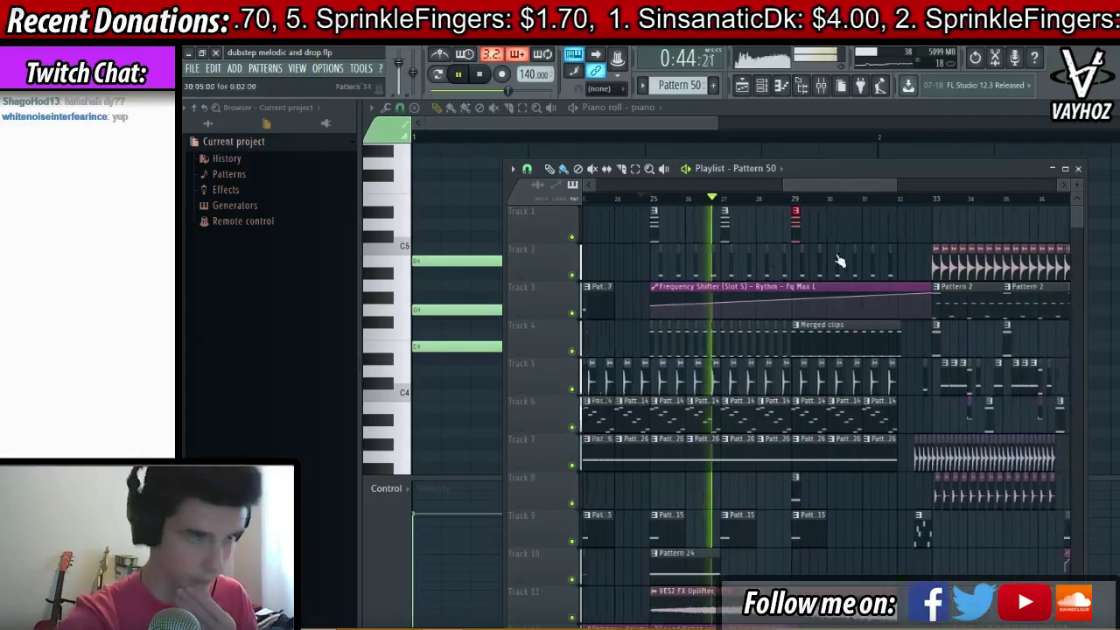
left_click(845, 226)
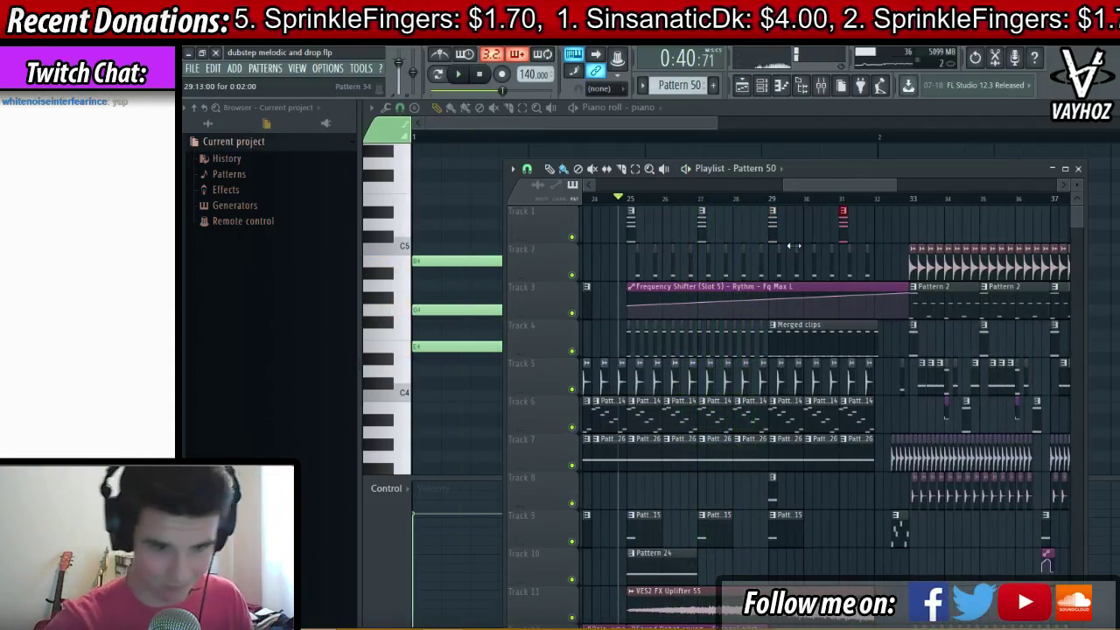
- Play the arrangement from bar 29 and remove the extra Pattern 50 clip at bar 30 on Track 1
scroll(770, 199, "down", 4)
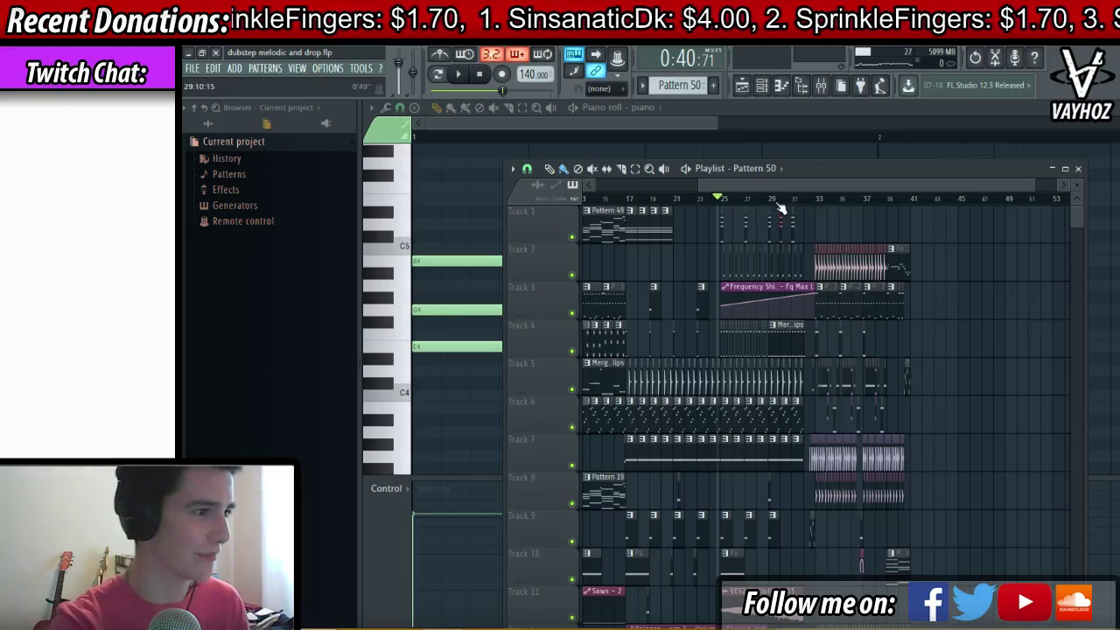
scroll(779, 203, "up", 3)
key("space")
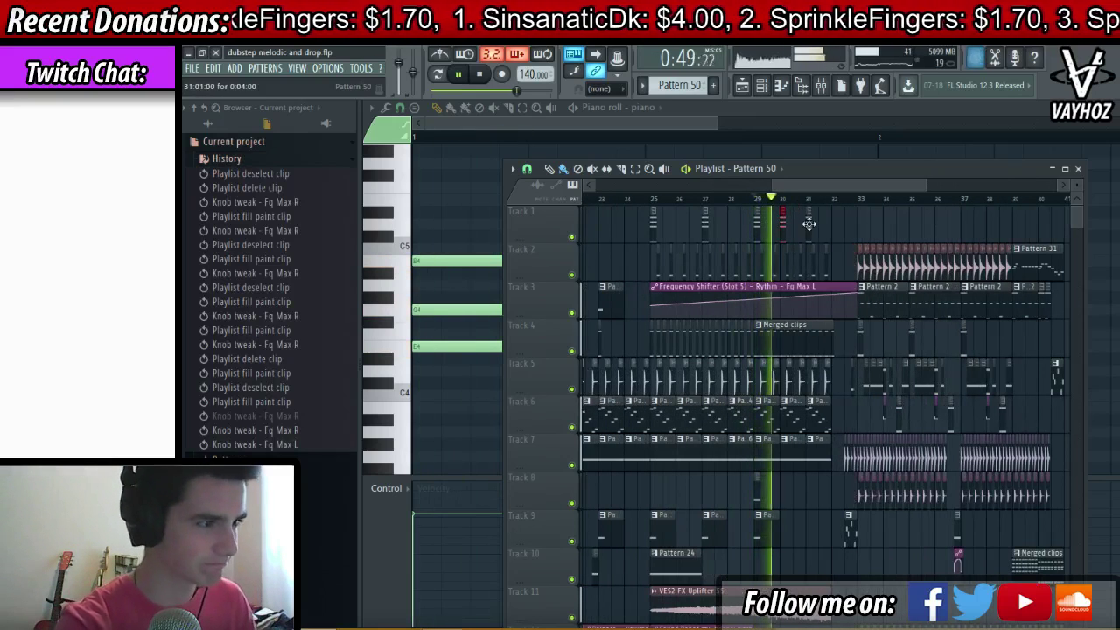
left_click_drag(757, 224, 812, 216)
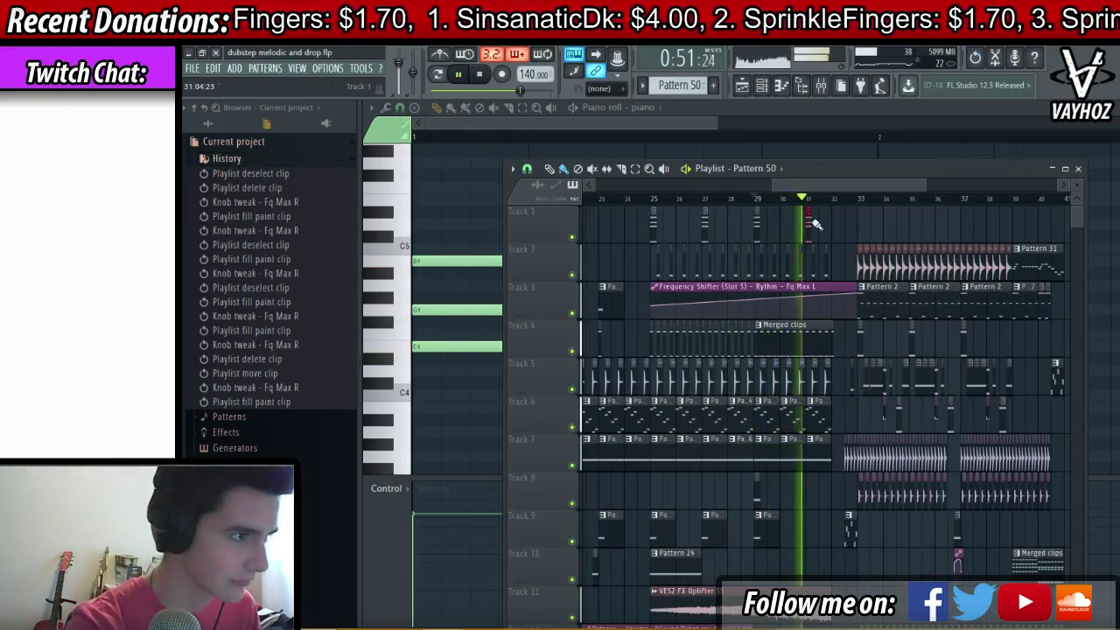
- Try a Pattern 50 clip on Track 1 just before bar 33 and remove it
scroll(840, 219, "up", 3)
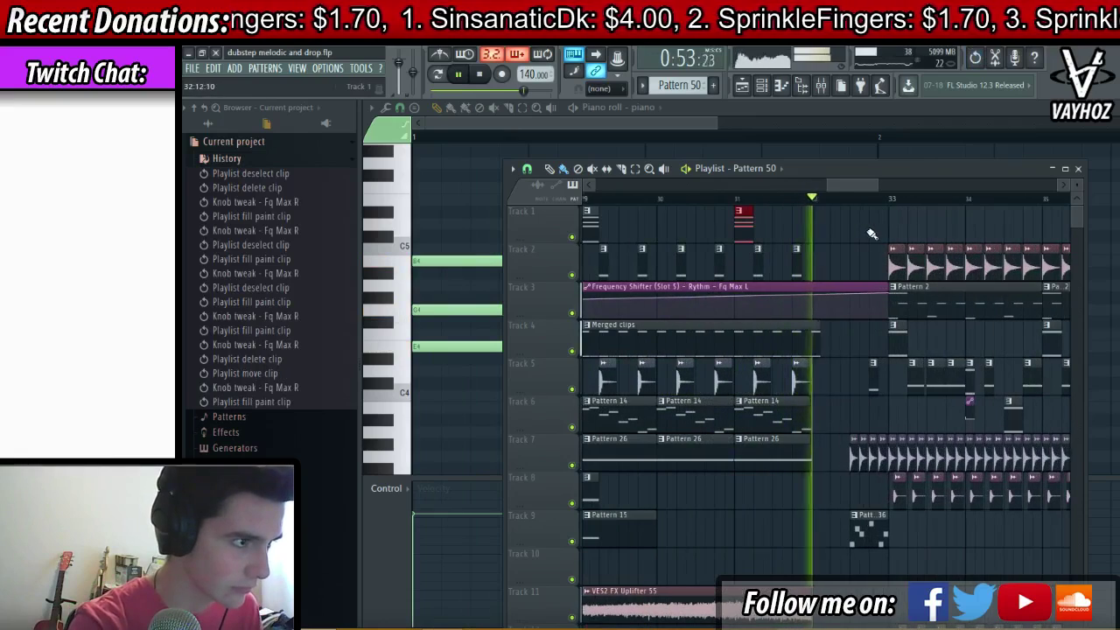
left_click(877, 223)
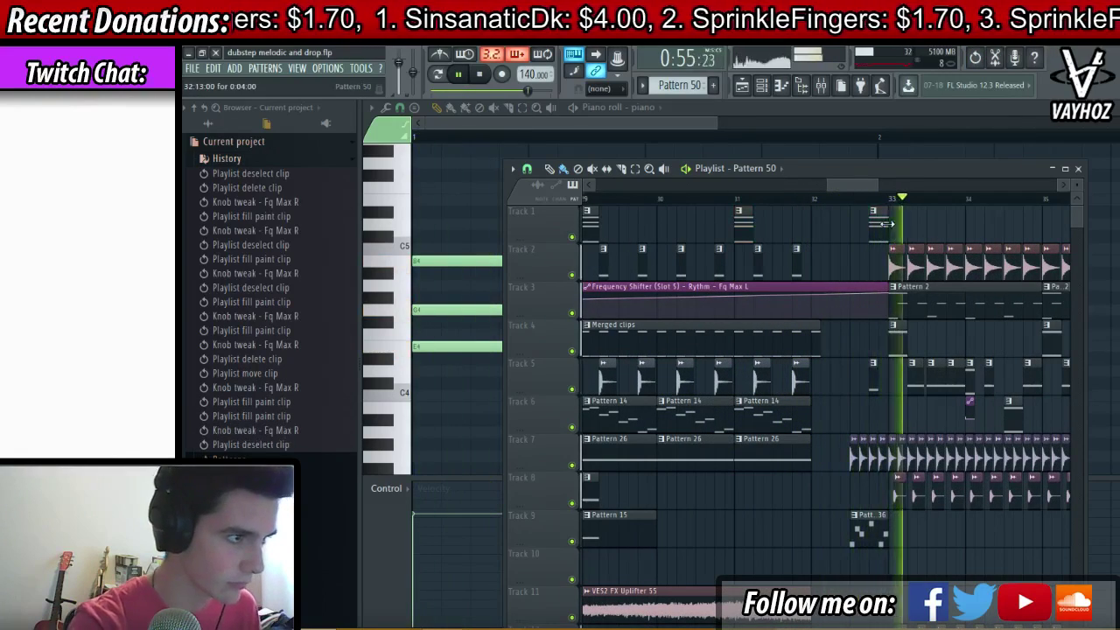
right_click(881, 224)
- Listen to the drop from bar 33 and open the Fruity Parametric EQ 2 on the Reverby thing 1/8 mixer track
scroll(933, 188, "down", 2)
left_click_drag(1019, 258, 897, 263)
key("F9")
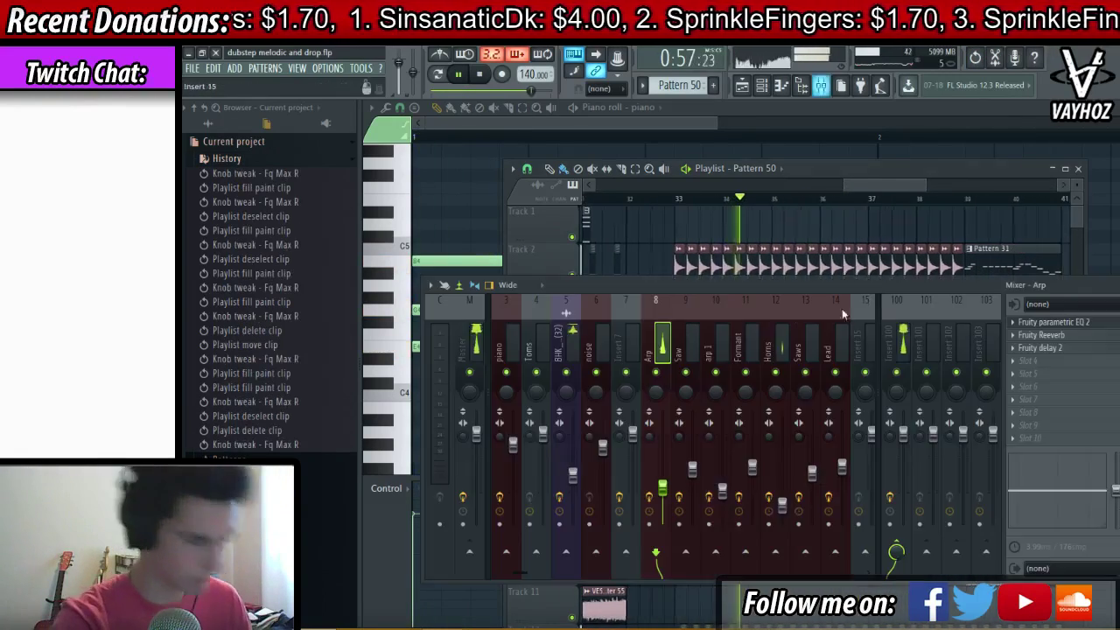
scroll(740, 339, "down", 15)
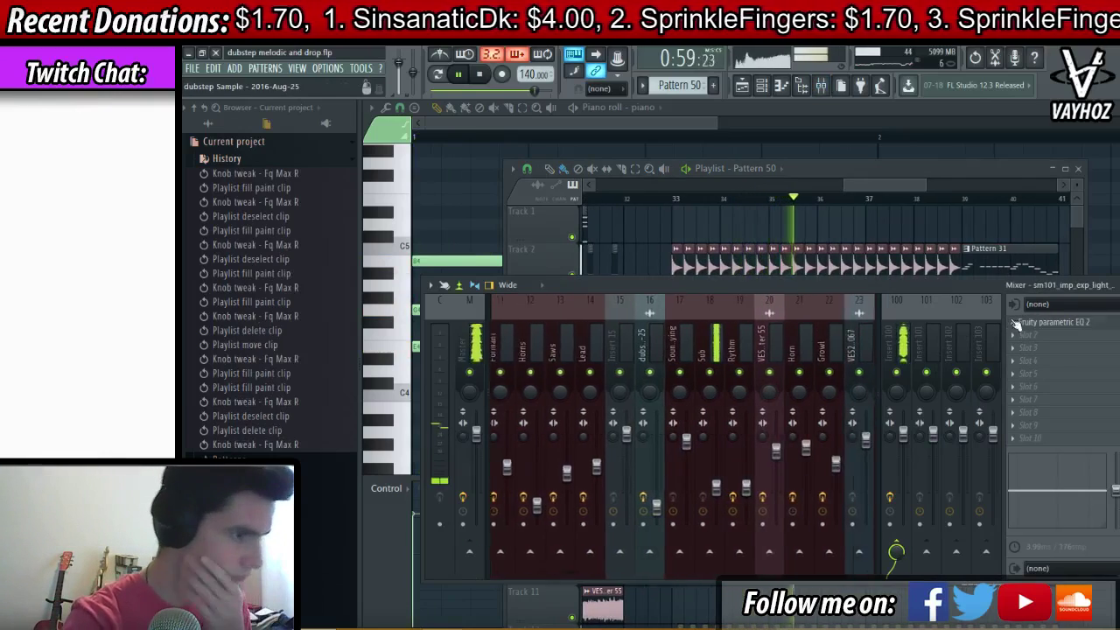
left_click(617, 344)
left_click(1102, 336)
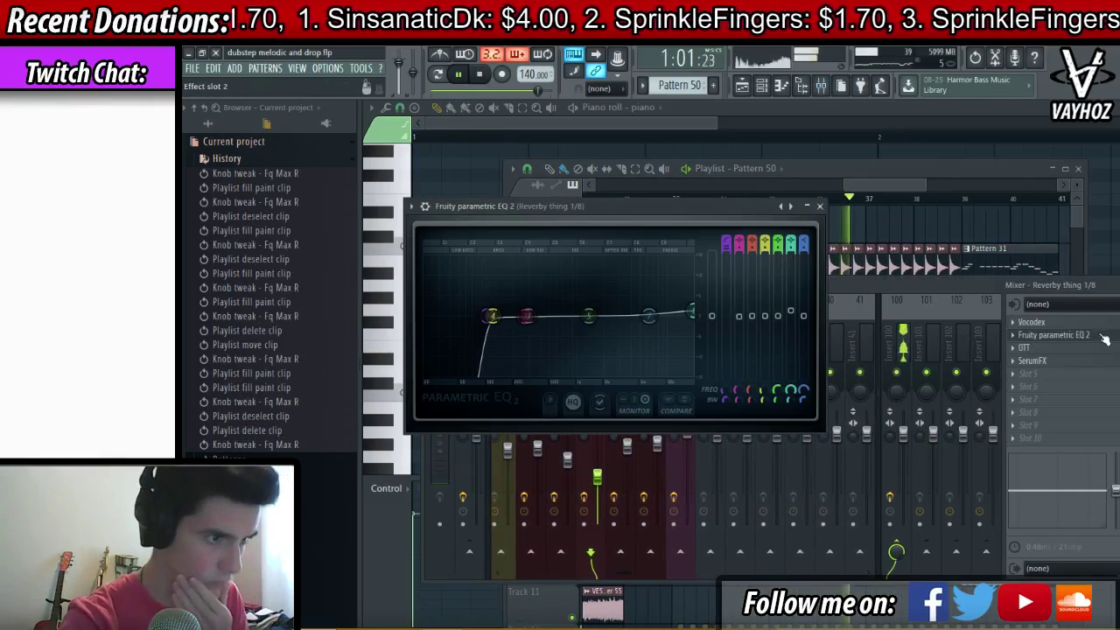
- Add a Fruity Parametric EQ 2 in slot 5 of the Reverby thing 1/8 track, check its spectrum and close both EQs
left_click(1041, 378)
left_click(1063, 322)
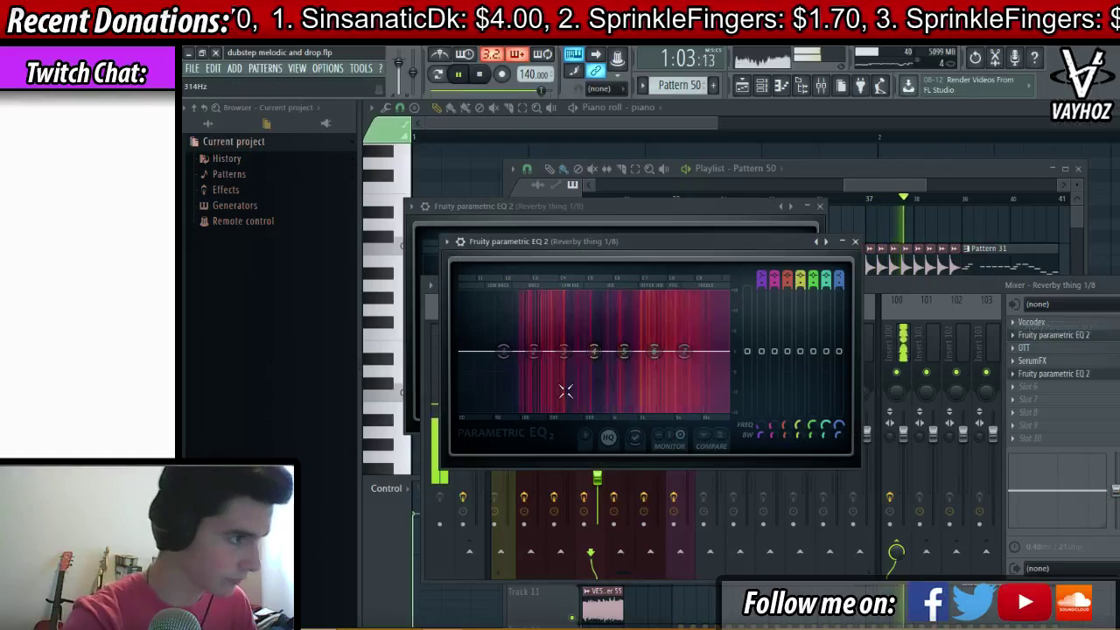
left_click_drag(725, 318, 725, 321)
key("Escape")
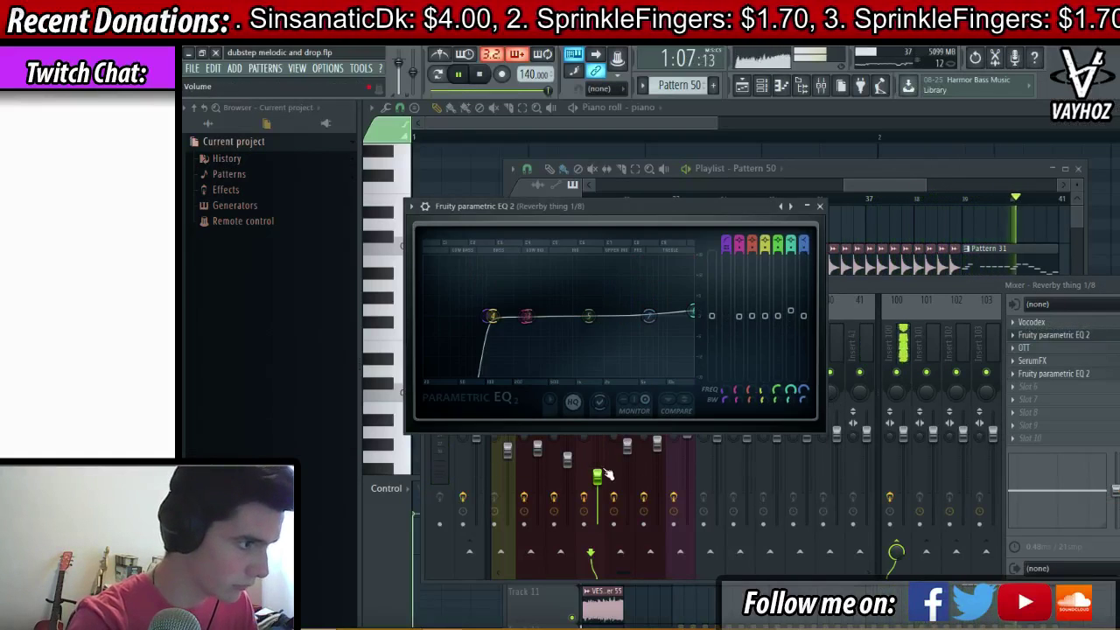
key("Escape")
left_click_drag(691, 387, 353, 362)
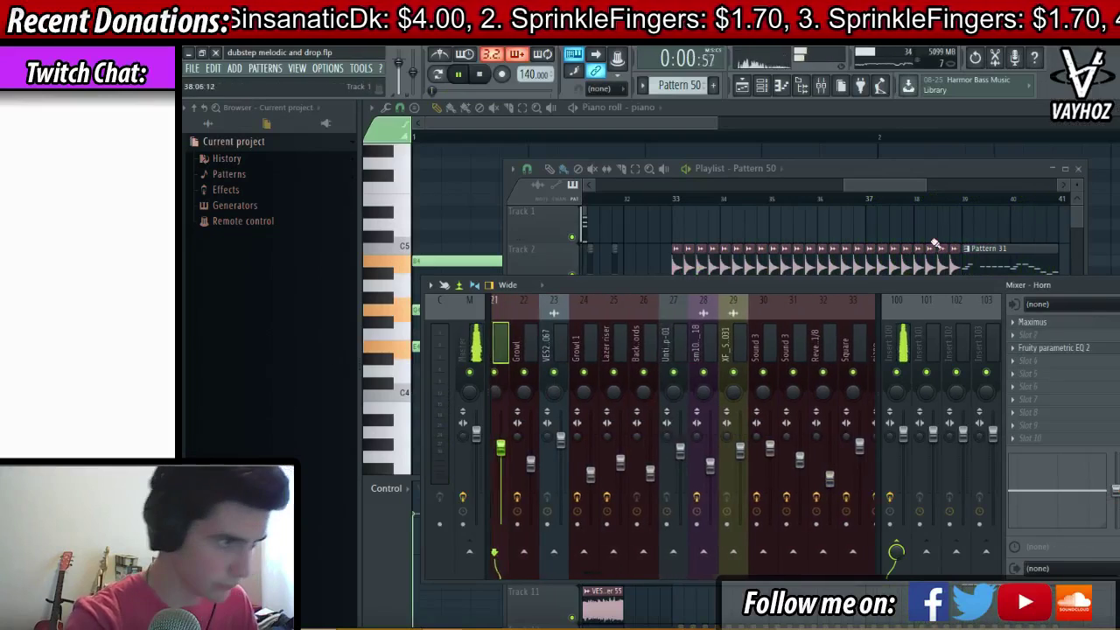
- Play the arrangement from the start and delete the Pattern 48 clip at bar 1 on Track 2
left_click_drag(906, 186, 976, 190)
key("space")
scroll(962, 200, "down", 5)
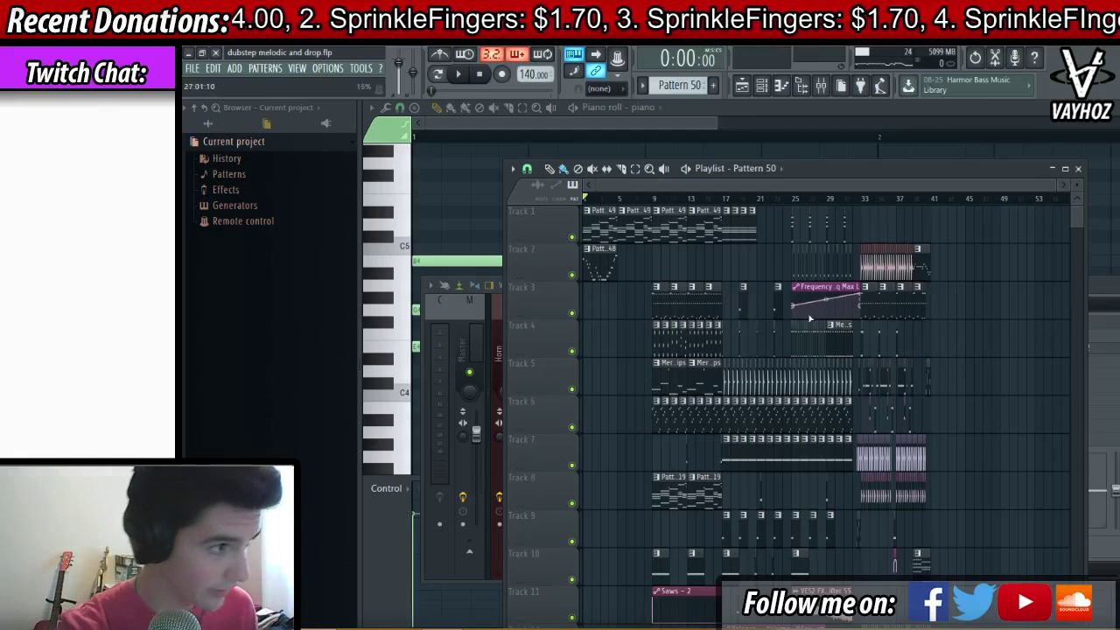
key("space")
scroll(642, 187, "up", 4)
left_click(635, 254)
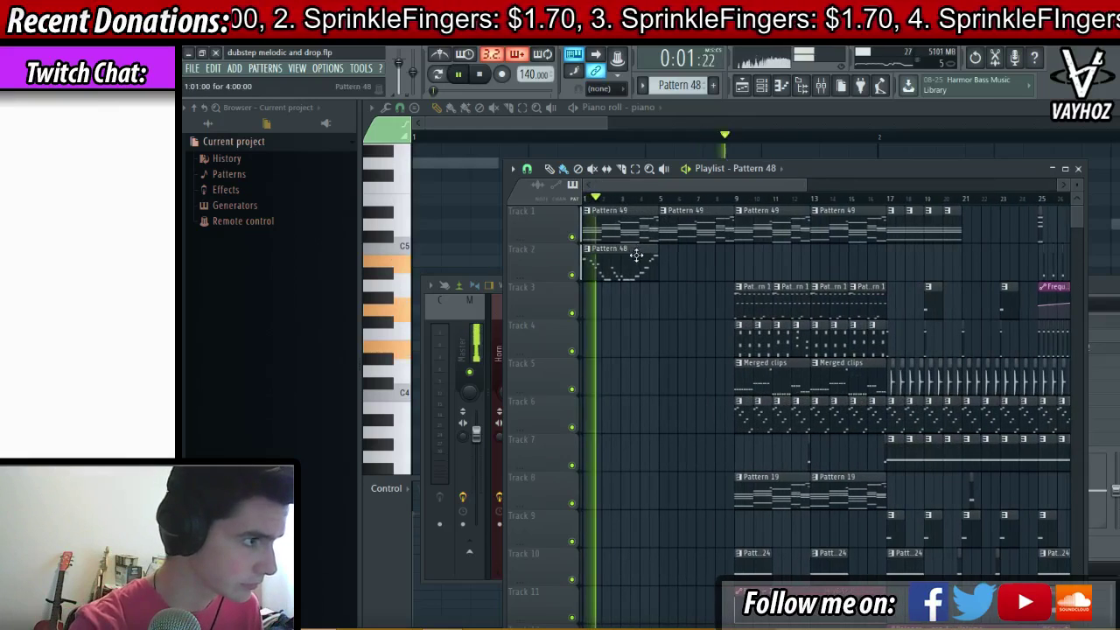
right_click(636, 255)
- Show the full library in the browser and collapse its open folders while the intro plays
left_click(208, 124)
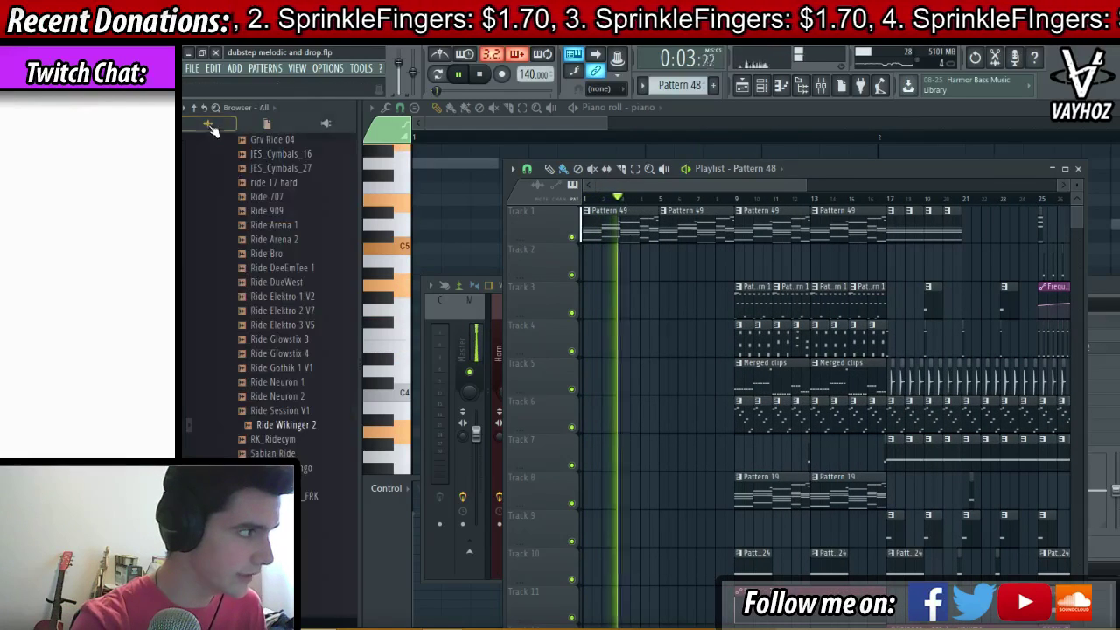
left_click(195, 109)
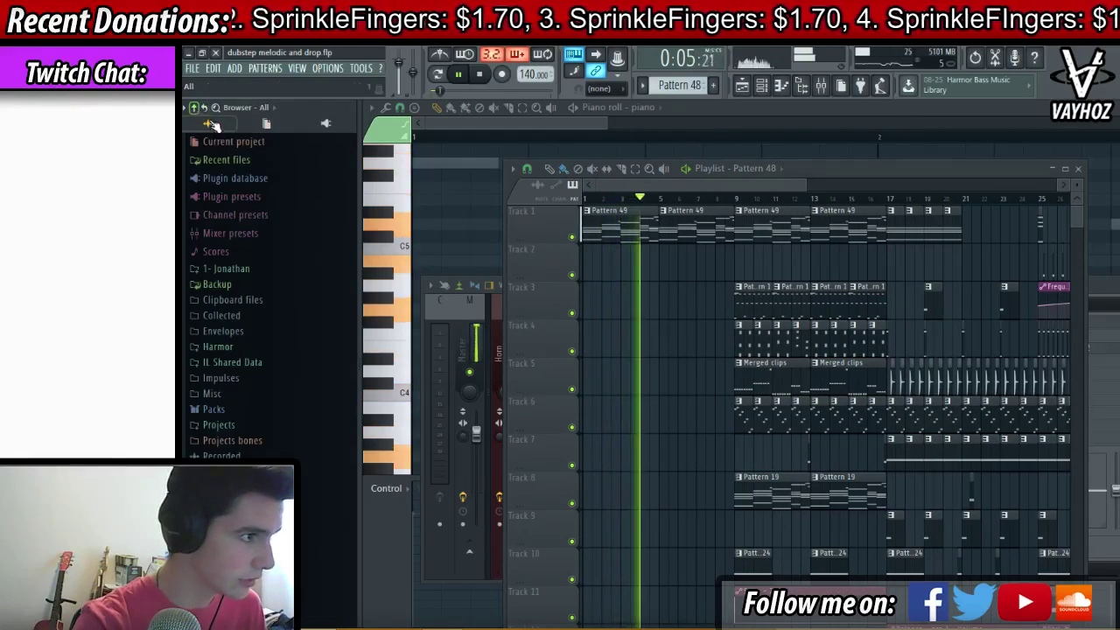
scroll(758, 188, "up", 2)
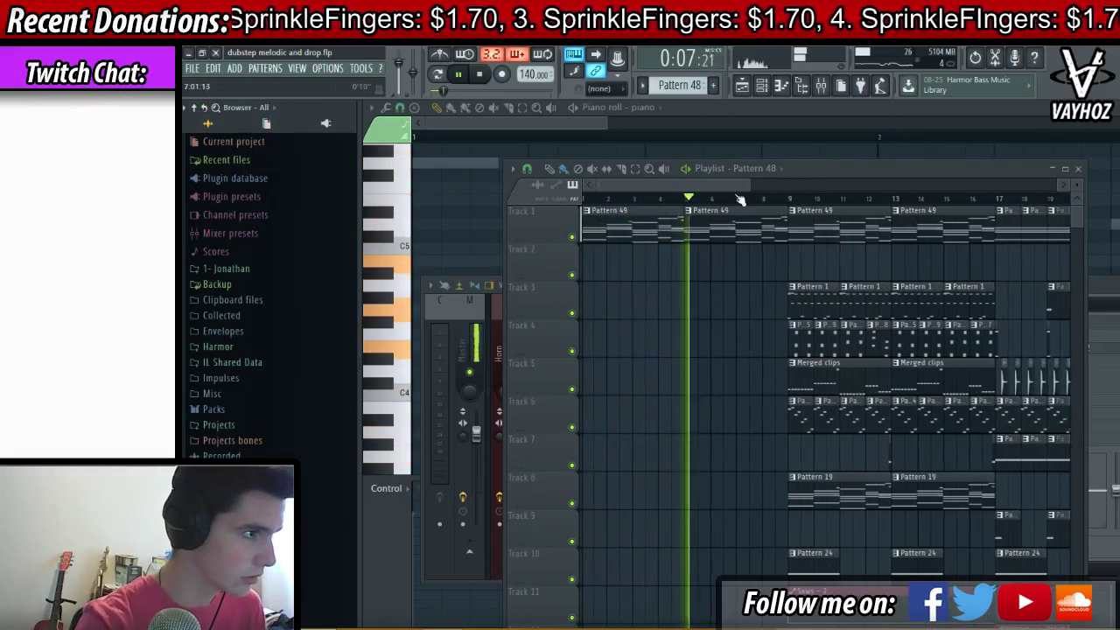
- Create Pattern 51 and add a new Serum channel to the channel rack
left_click(741, 85)
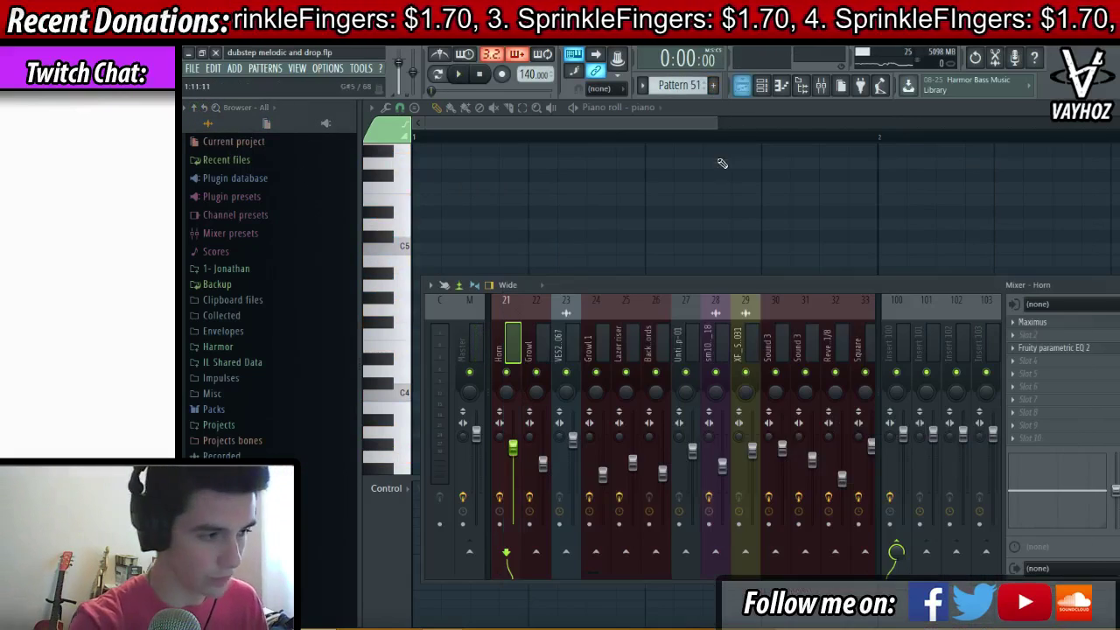
key("F6")
left_click(661, 618)
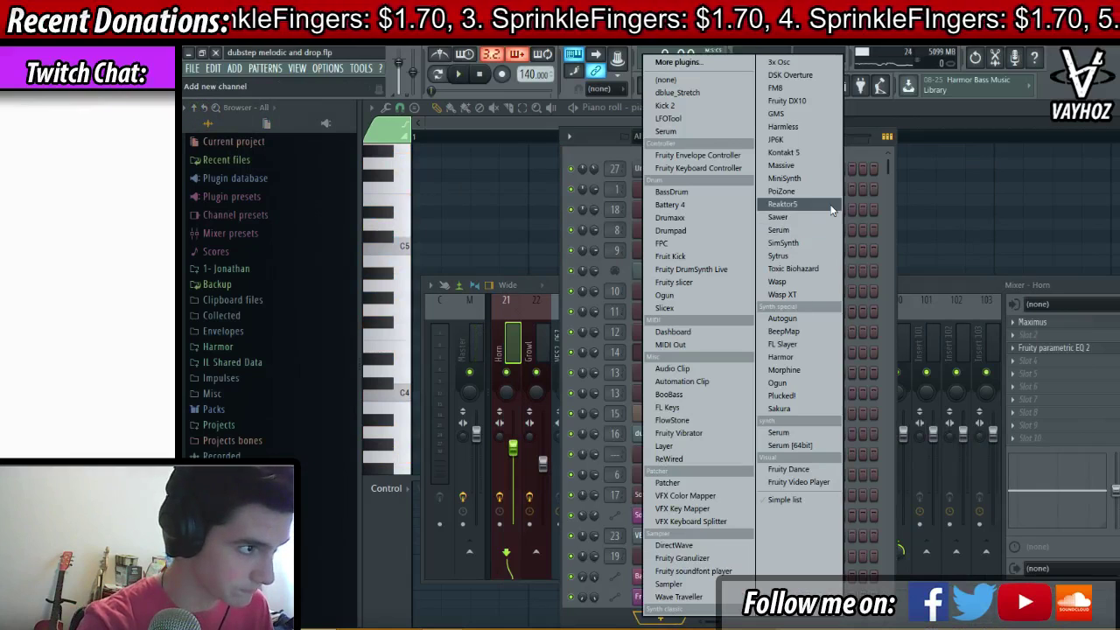
left_click(810, 227)
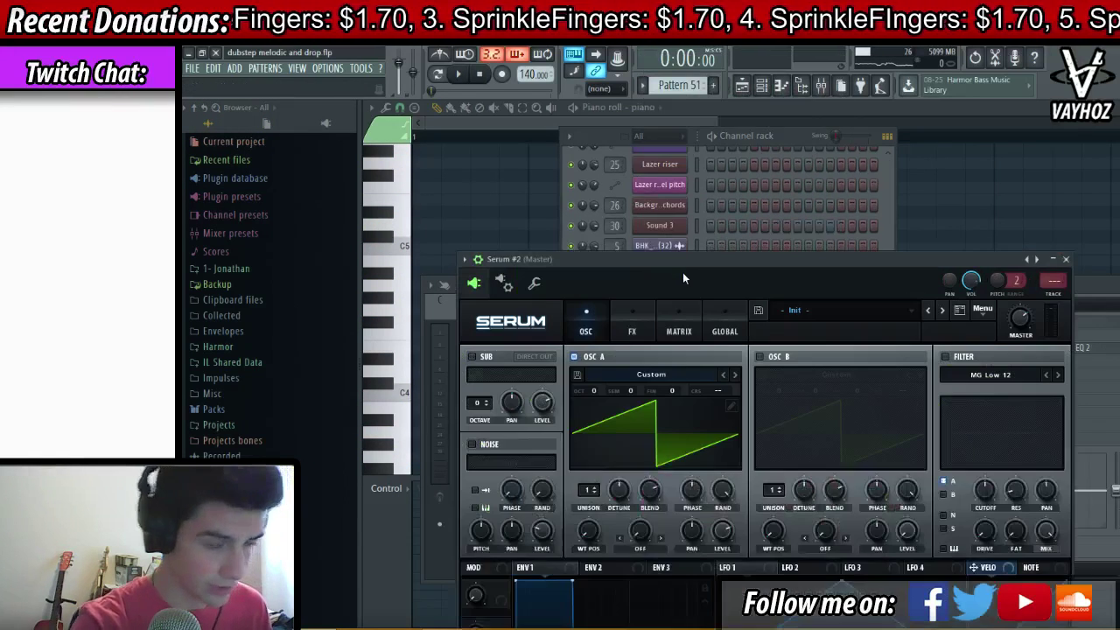
left_click_drag(682, 272, 670, 140)
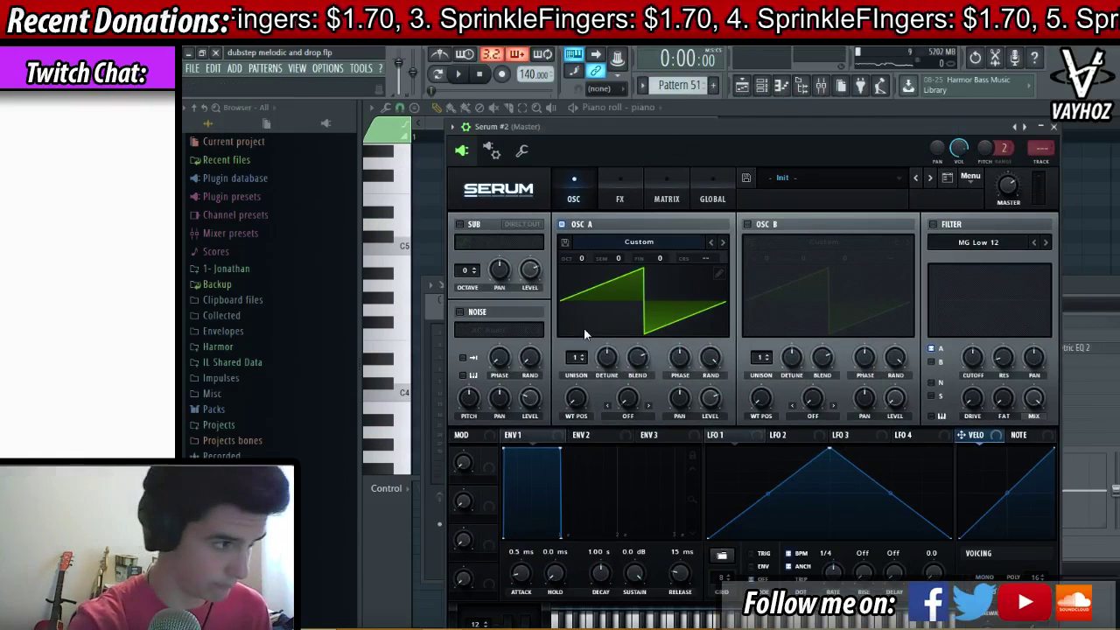
- Set up the Serum patch with 10 unison voices on oscillator A, mono voicing and the master volume at about 45%
left_click_drag(574, 357, 606, 306)
left_click_drag(589, 382, 589, 390)
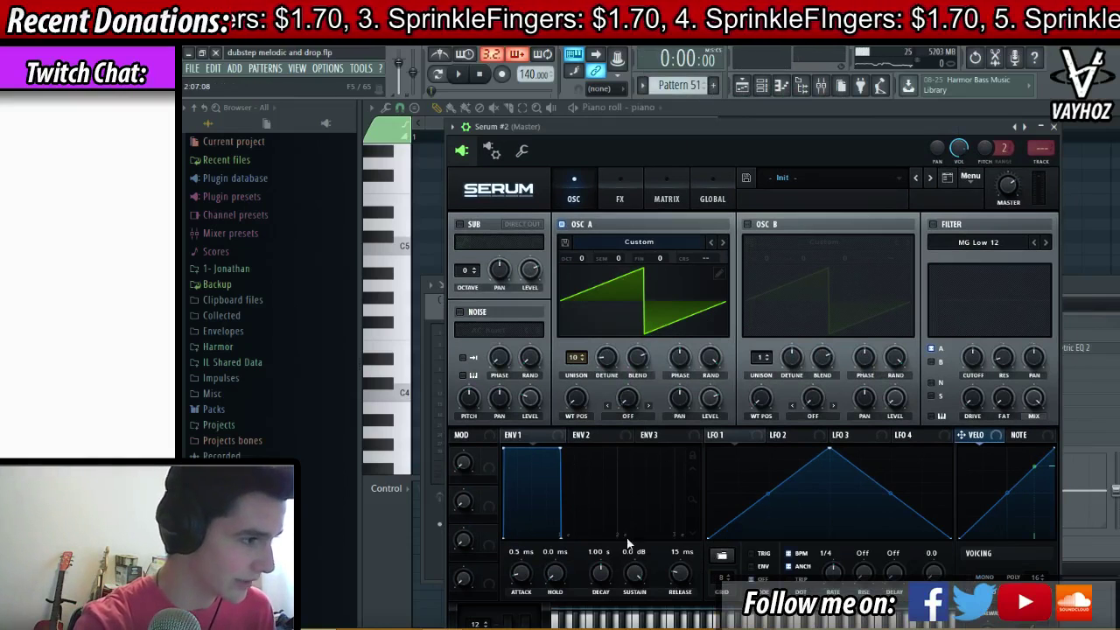
left_click_drag(851, 150, 838, 125)
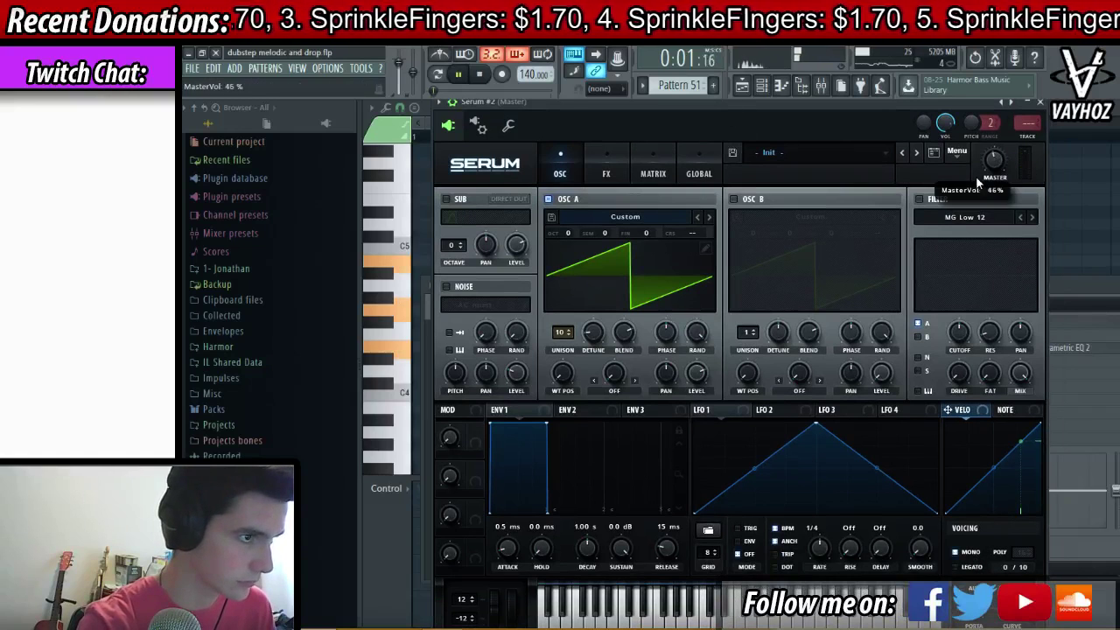
left_click(1039, 103)
- Try a note at the start of the Serum #2 piano roll and play the arrangement from bar 1
right_click(671, 592)
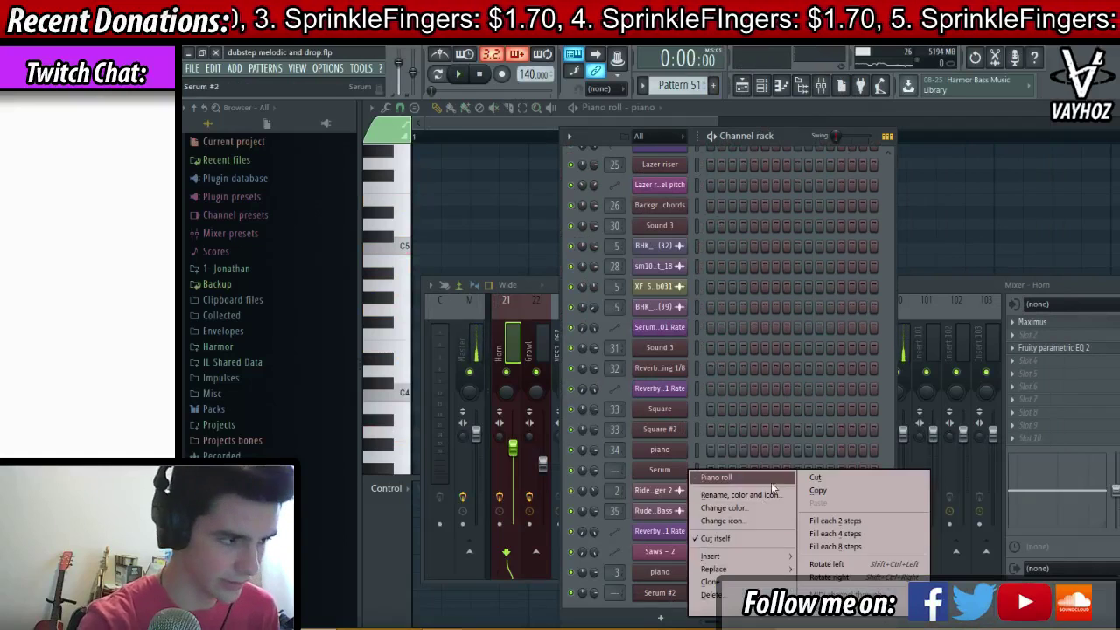
left_click(764, 480)
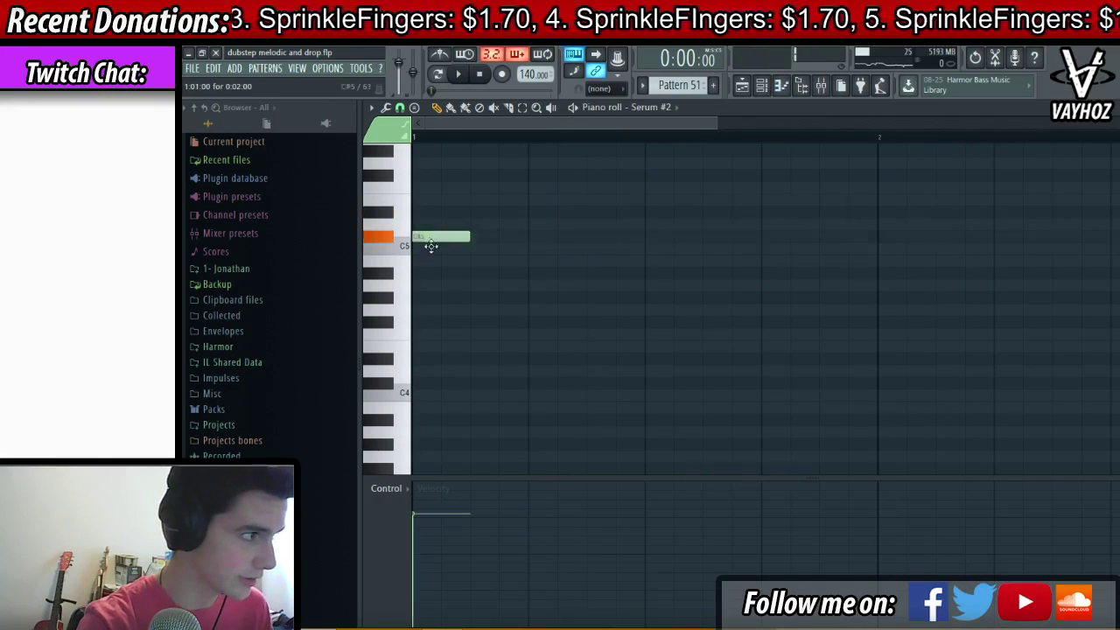
key("F5")
key("space")
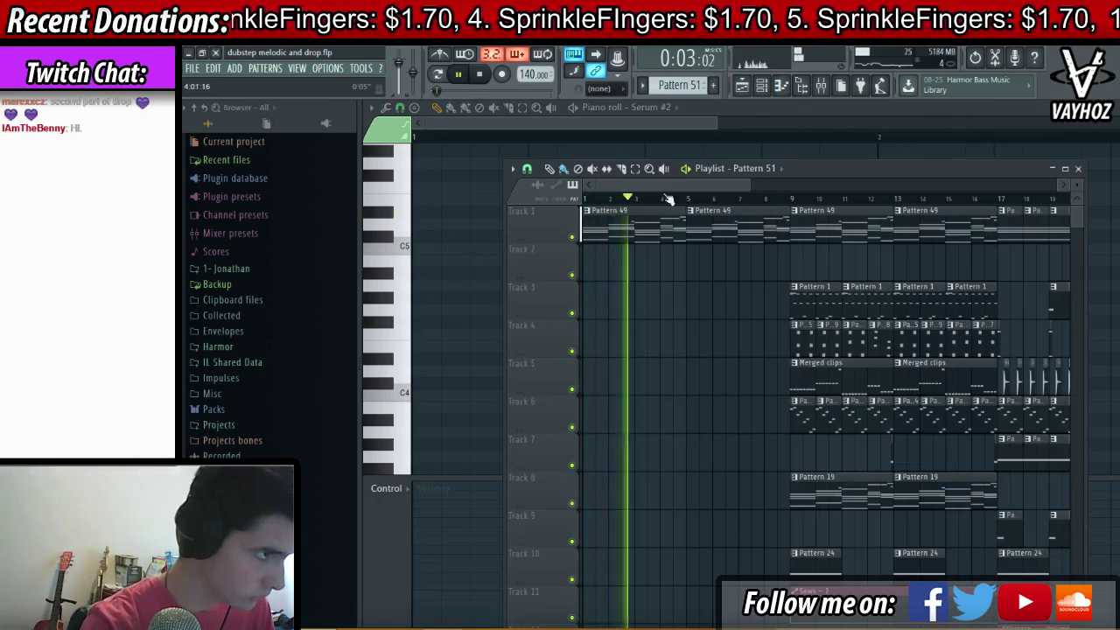
- Add an F#5 note followed by a G5 note in bar 1 of the Serum #2 piano roll
left_click(439, 197)
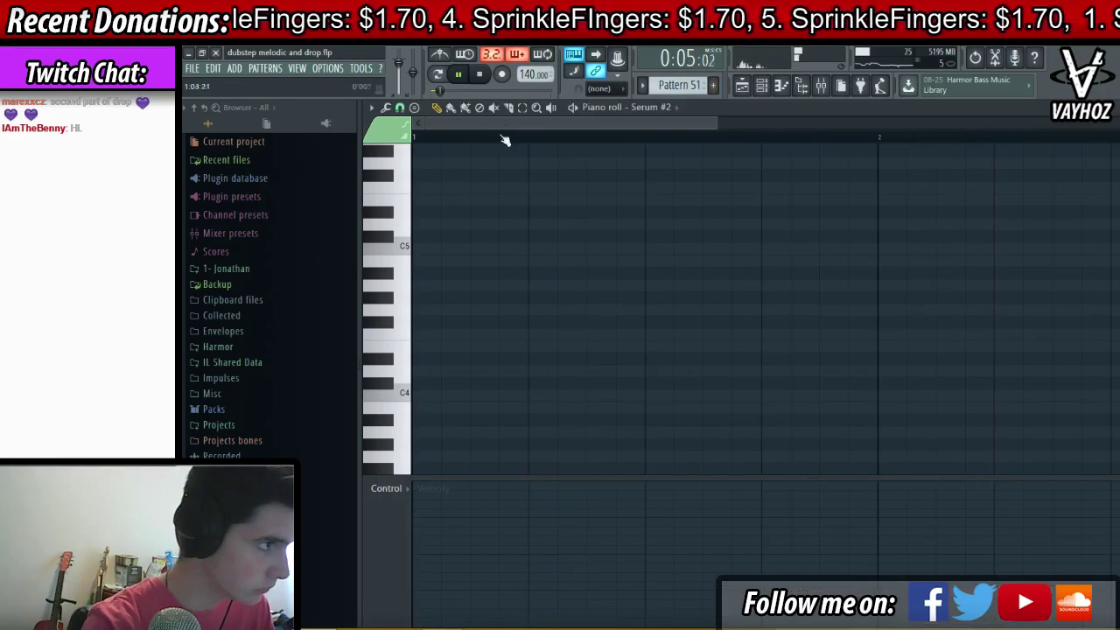
scroll(505, 142, "down", 3)
scroll(497, 177, "up", 5)
scroll(469, 222, "up", 3)
key("space")
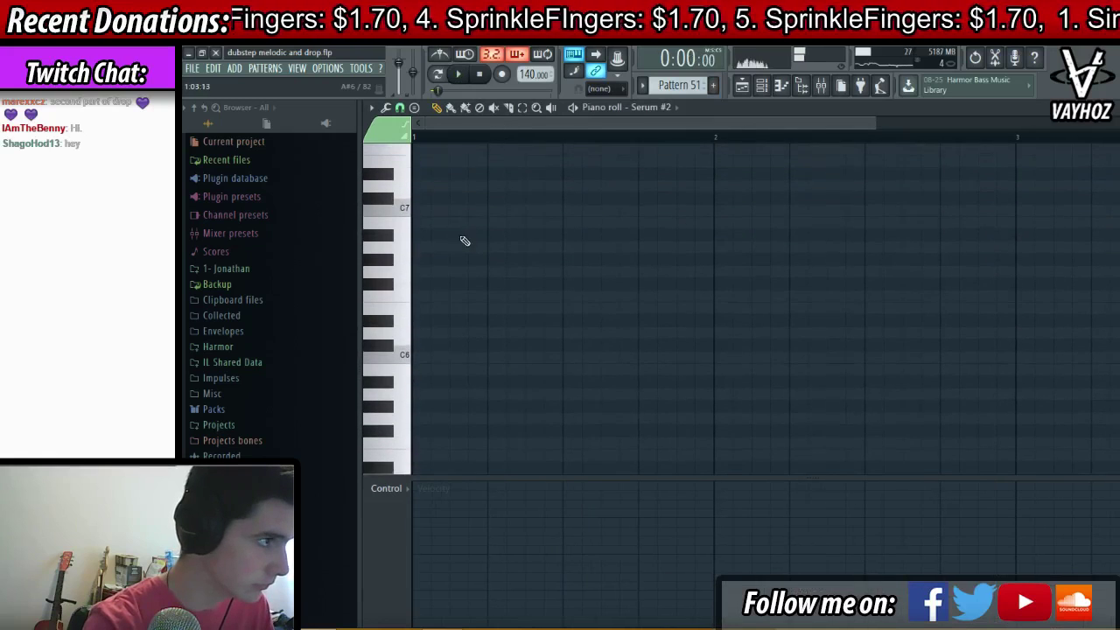
scroll(425, 280, "down", 9)
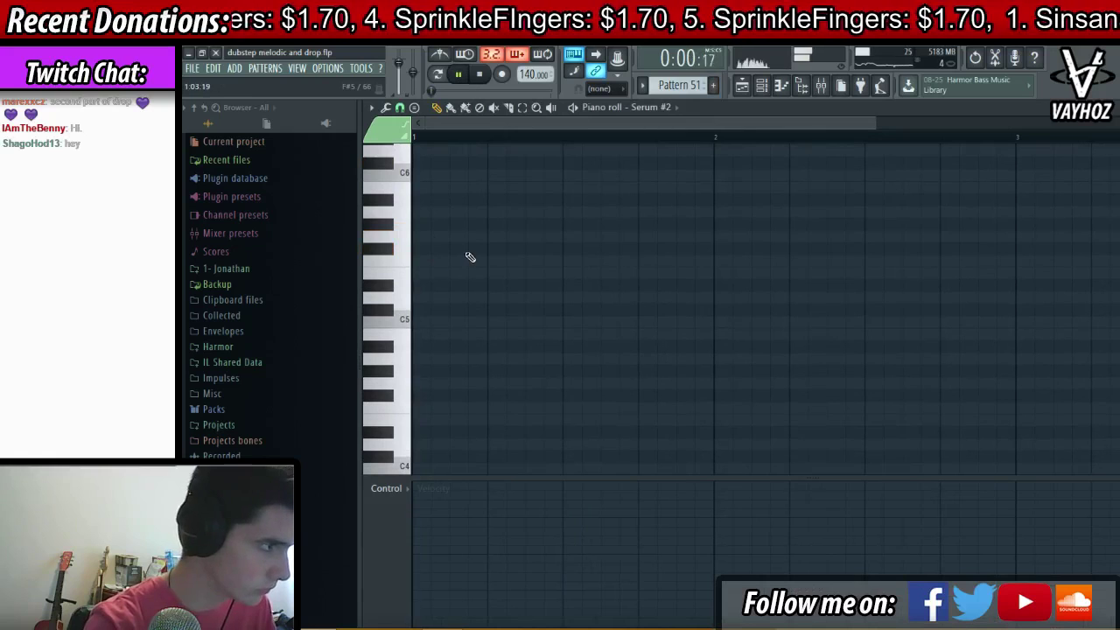
left_click(505, 237)
- Place Pattern 51 at bar 1 on Track 2 of the playlist and preview it with the arrangement
key("F5")
left_click(594, 259)
key("space")
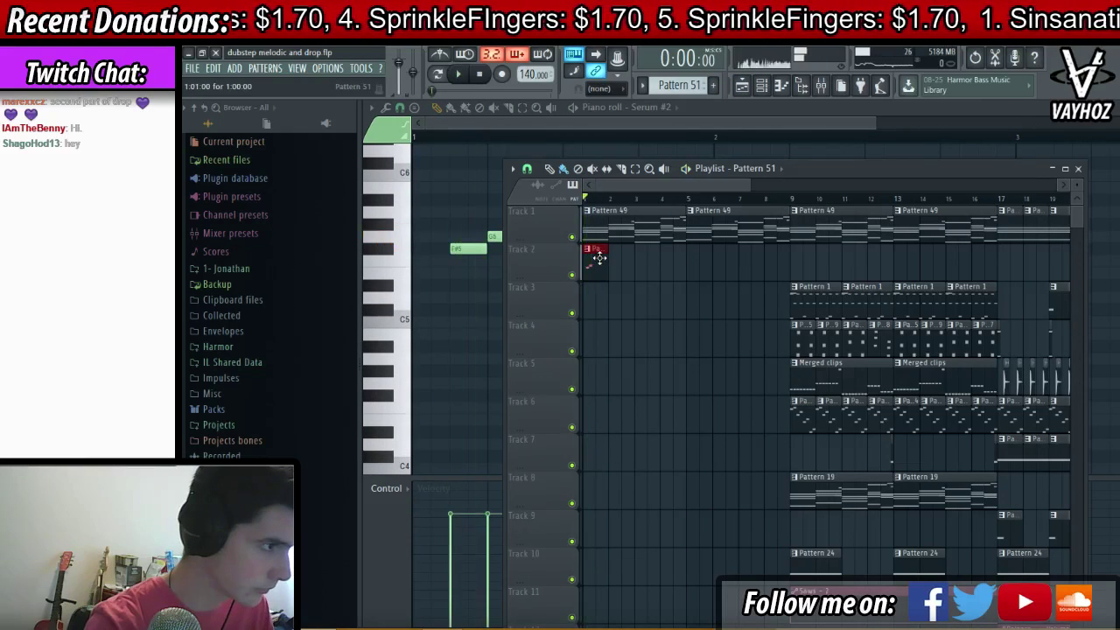
key("space")
key("F5")
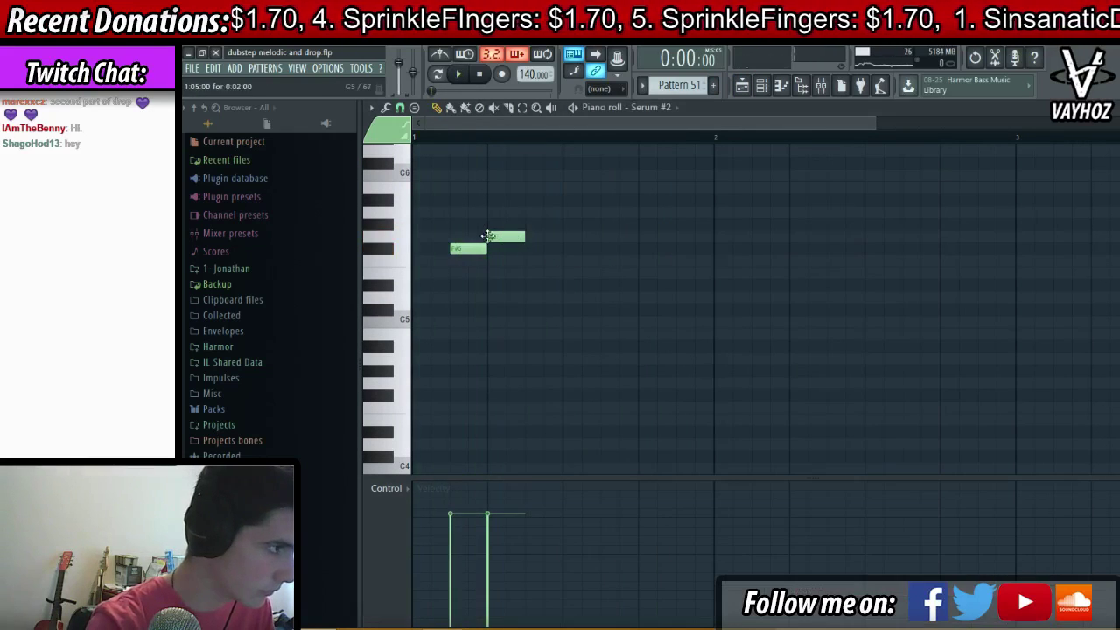
- Shift both notes back to the start of bar 1, append F#5 and E5 notes, and preview the phrase
key("ctrl+a")
left_click_drag(470, 247, 450, 246)
key("space")
left_click(499, 249)
key("space")
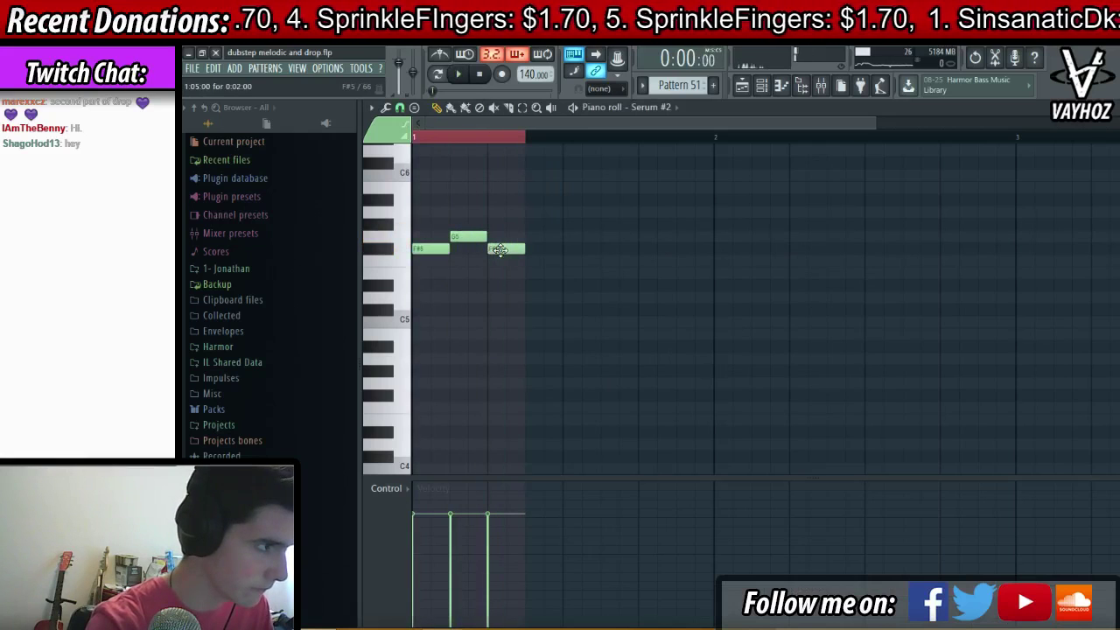
left_click(537, 261)
key("space")
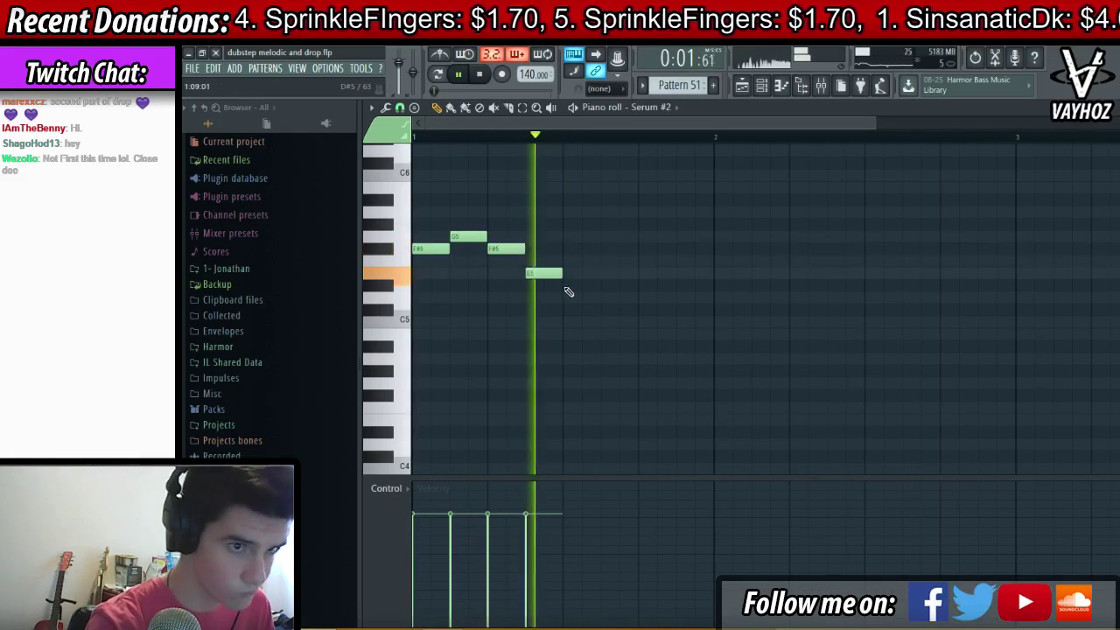
- Append a second E5 lengthened to a full beat on beat 3 of bar 1, followed by a D5
left_click(570, 275)
key("space")
left_click_drag(602, 277, 639, 275)
left_click(657, 310)
key("space")
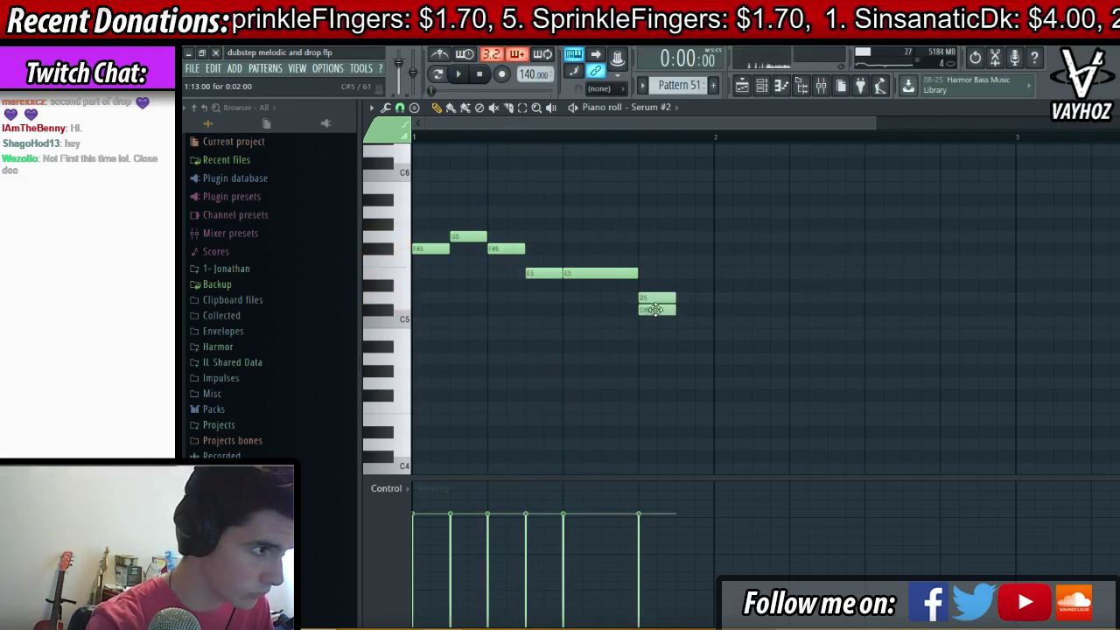
- Add an A4 at the end of bar 1, then an overlapping G4 and another G4 on the start of bar 2
left_click_drag(691, 364, 673, 351)
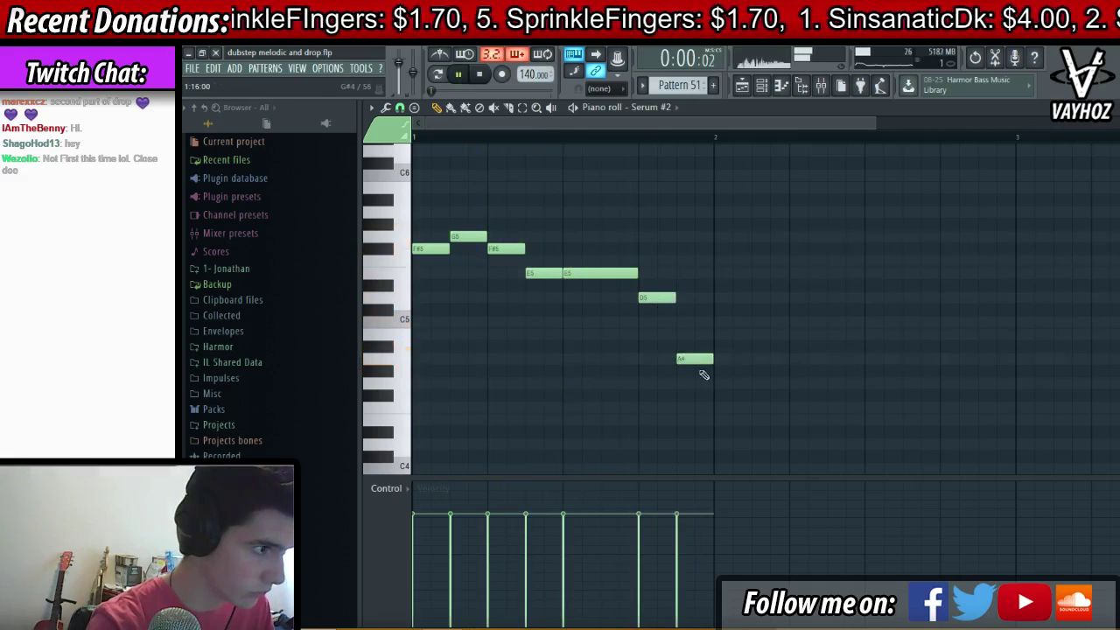
left_click(722, 383)
key("space")
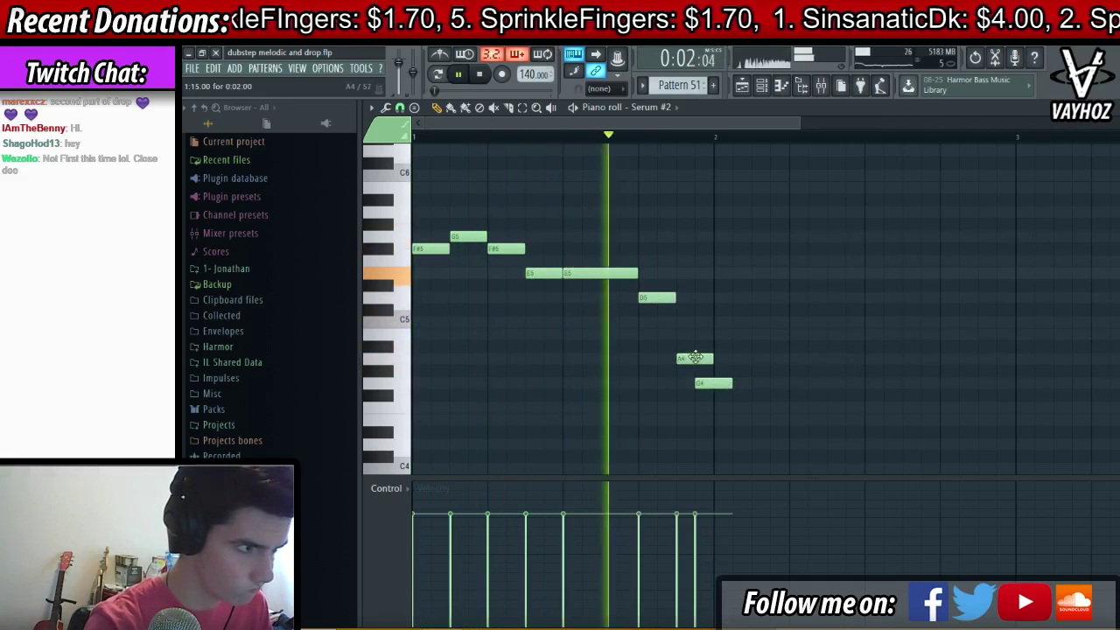
key("space")
left_click_drag(743, 407, 724, 384)
key("space")
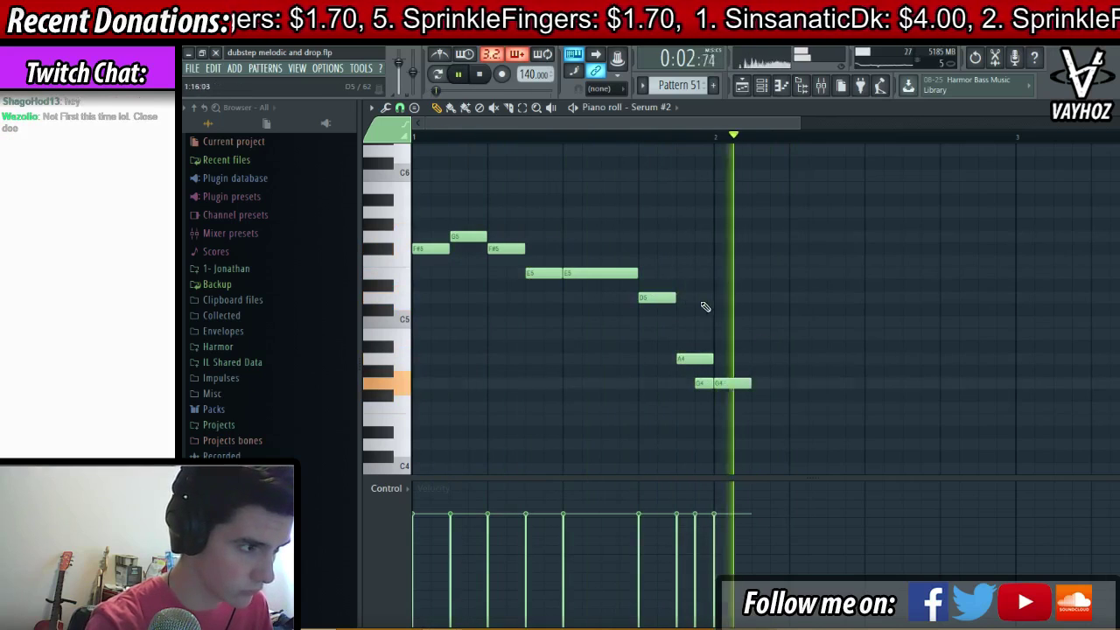
- Add an E4 note on beat 2 of bar 2 and play the arrangement from that position
scroll(808, 391, "down", 1)
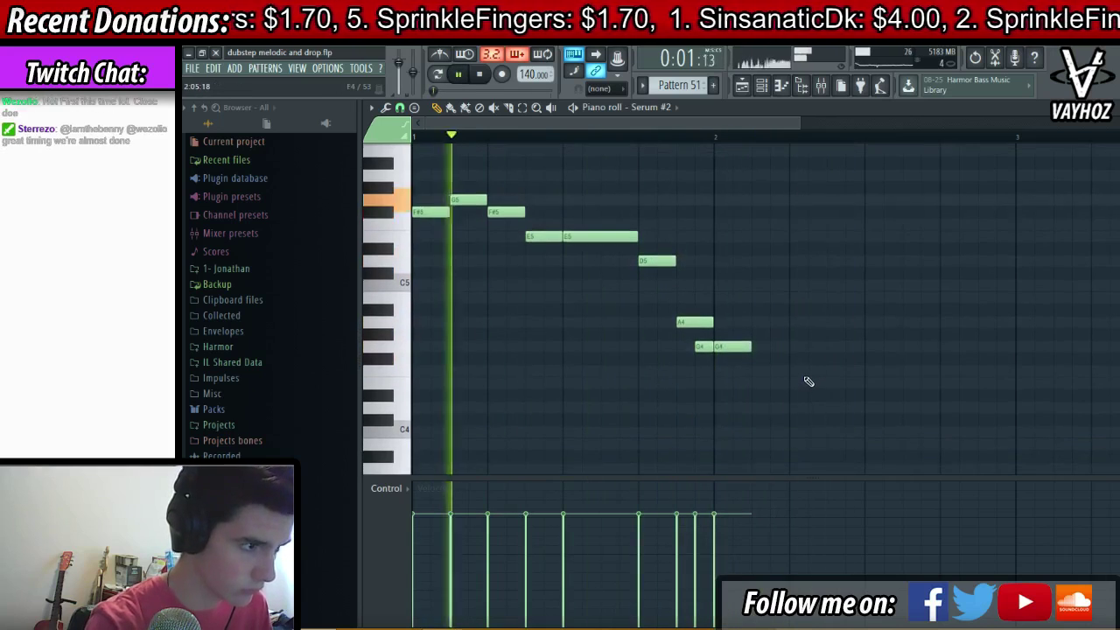
left_click(838, 380)
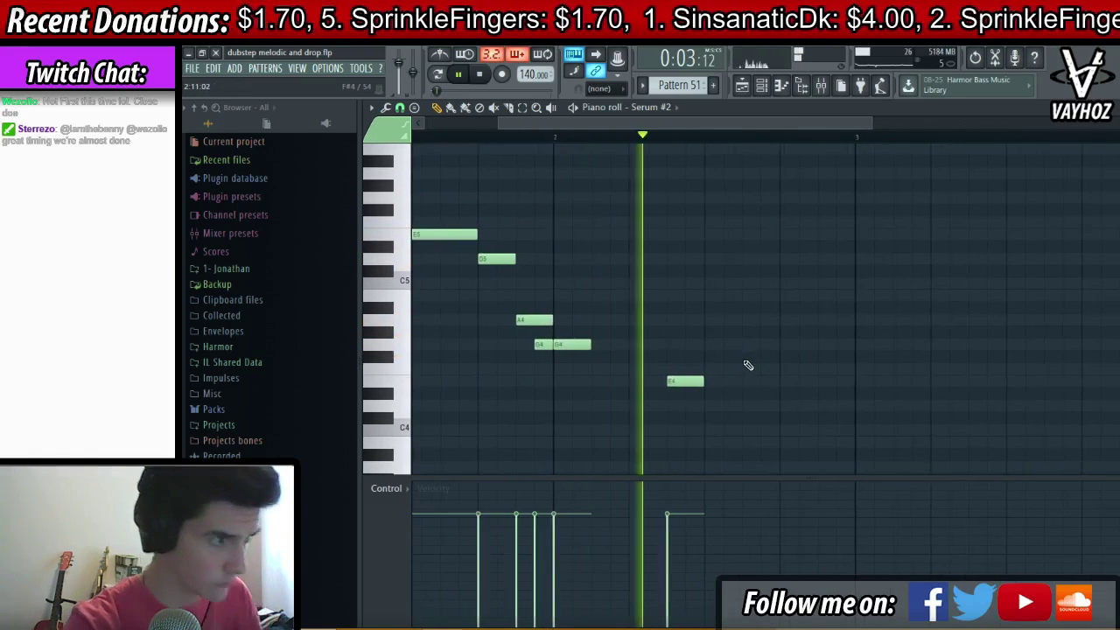
key("space")
left_click_drag(675, 381, 636, 382)
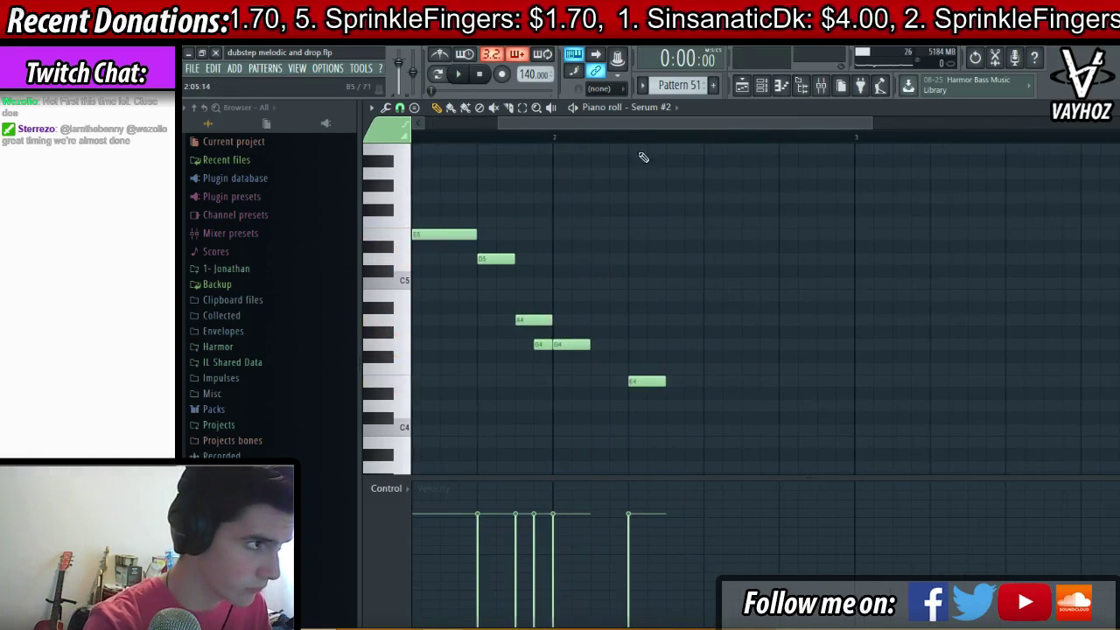
left_click(623, 138)
key("space")
key("space")
left_click_drag(689, 405, 673, 405)
key("space")
key("space")
right_click(691, 408)
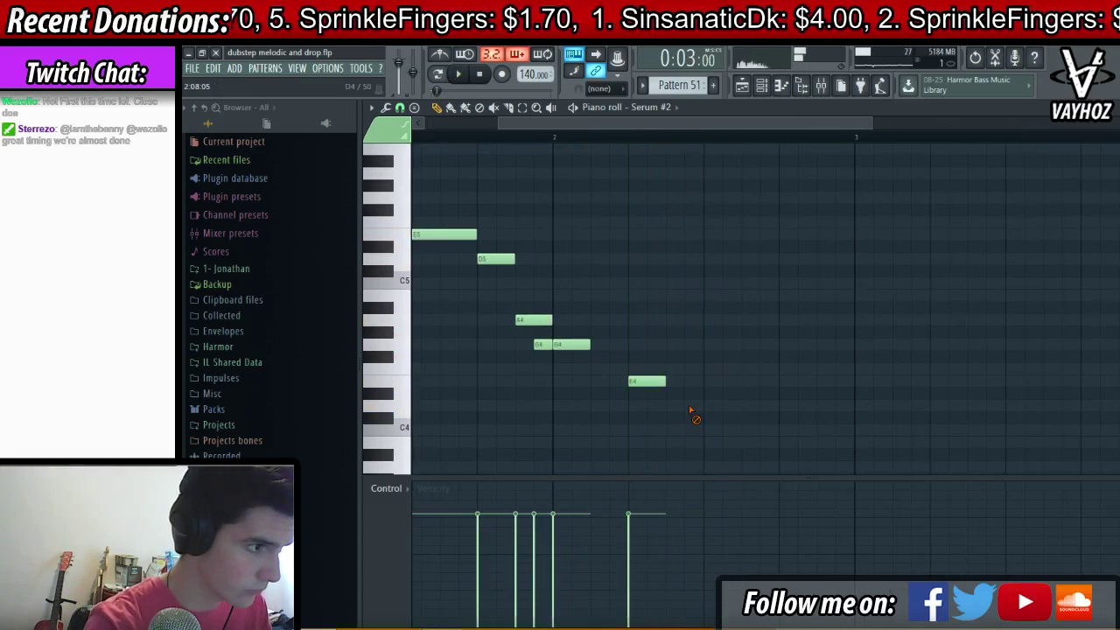
- Add a G4 on beat 3 of bar 2 and a one-step G4 at step 15, previewing them
key("space")
key("space")
left_click_drag(713, 314, 718, 341)
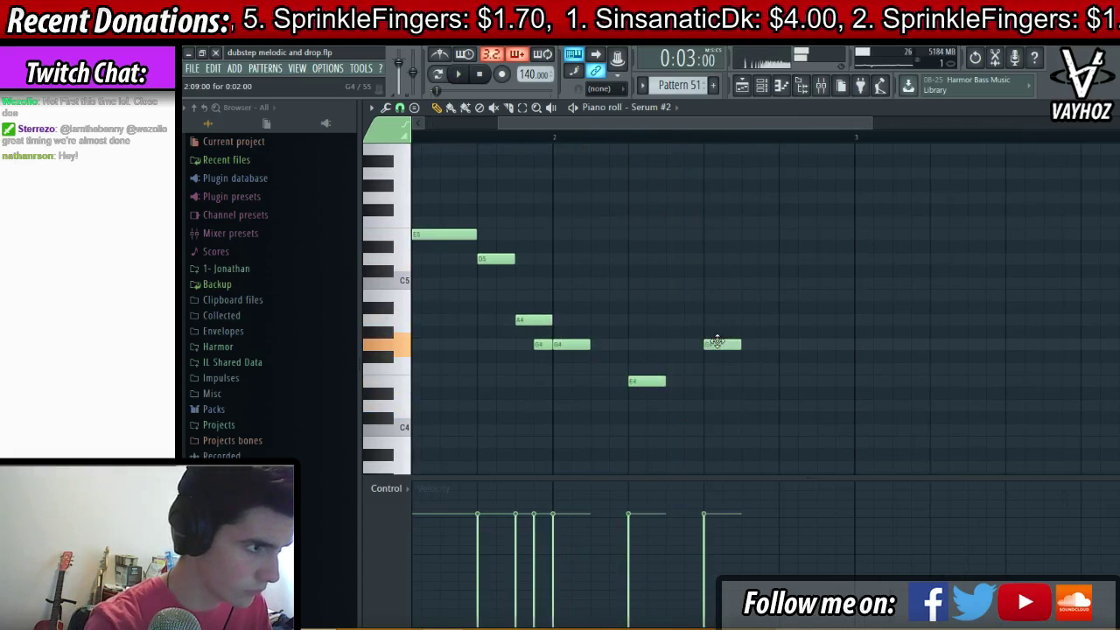
key("space")
key("space")
left_click(785, 344)
key("space")
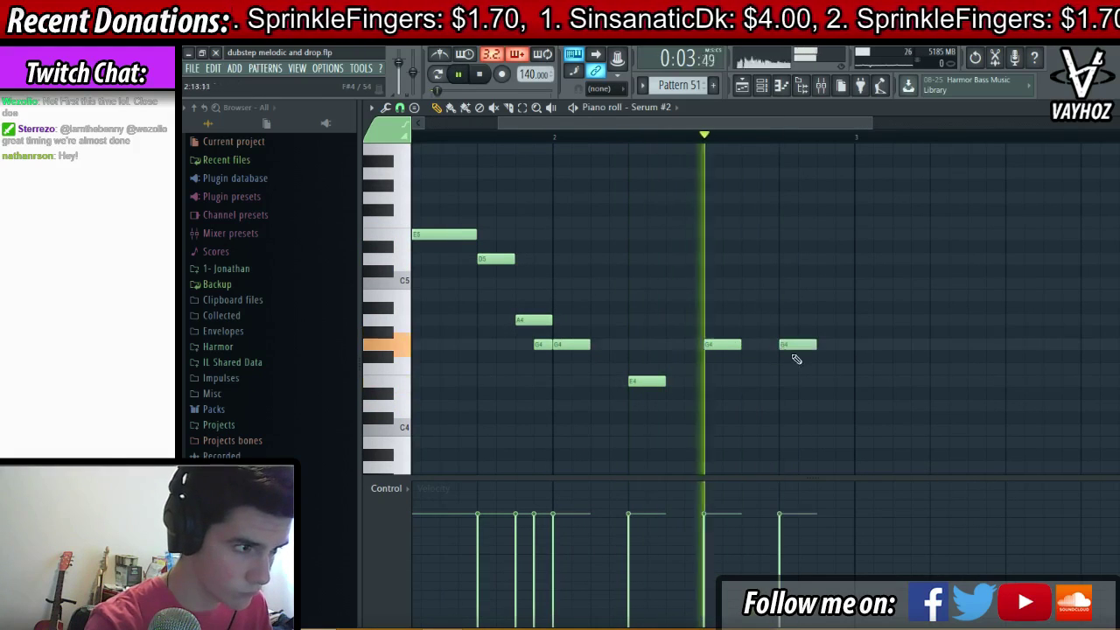
mouse_move(813, 345)
left_mouse_down()
mouse_move(796, 345)
mouse_move(832, 345)
left_mouse_up()
key("space")
key("space")
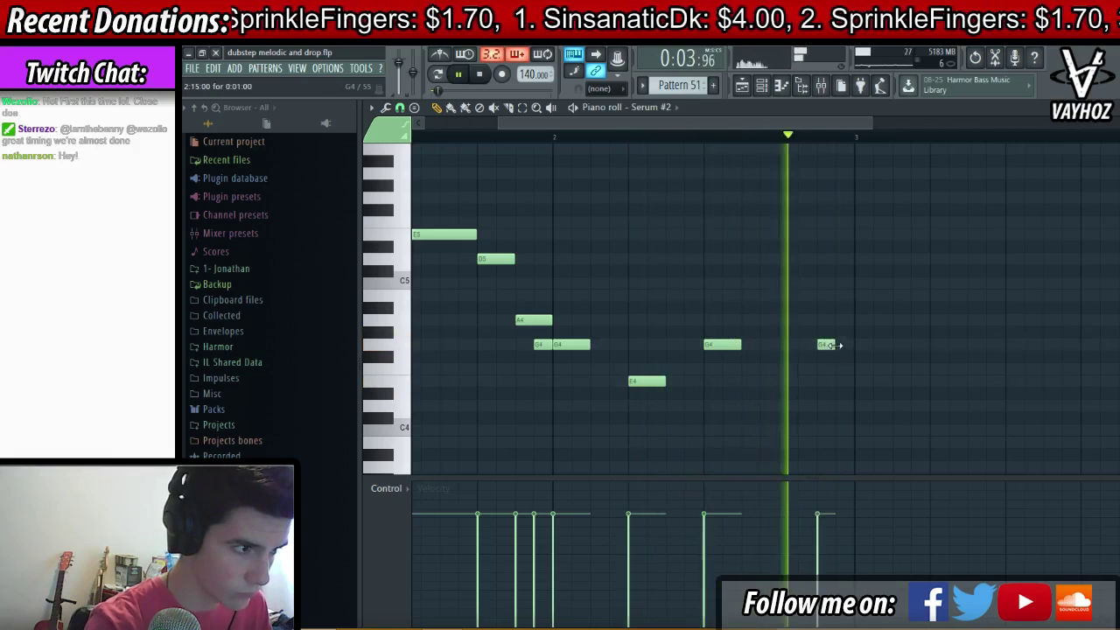
key("space")
- Add a D5 at the start of bar 3 and two one-step G4 notes at steps 2 and 3
left_click_drag(863, 282, 863, 259)
key("space")
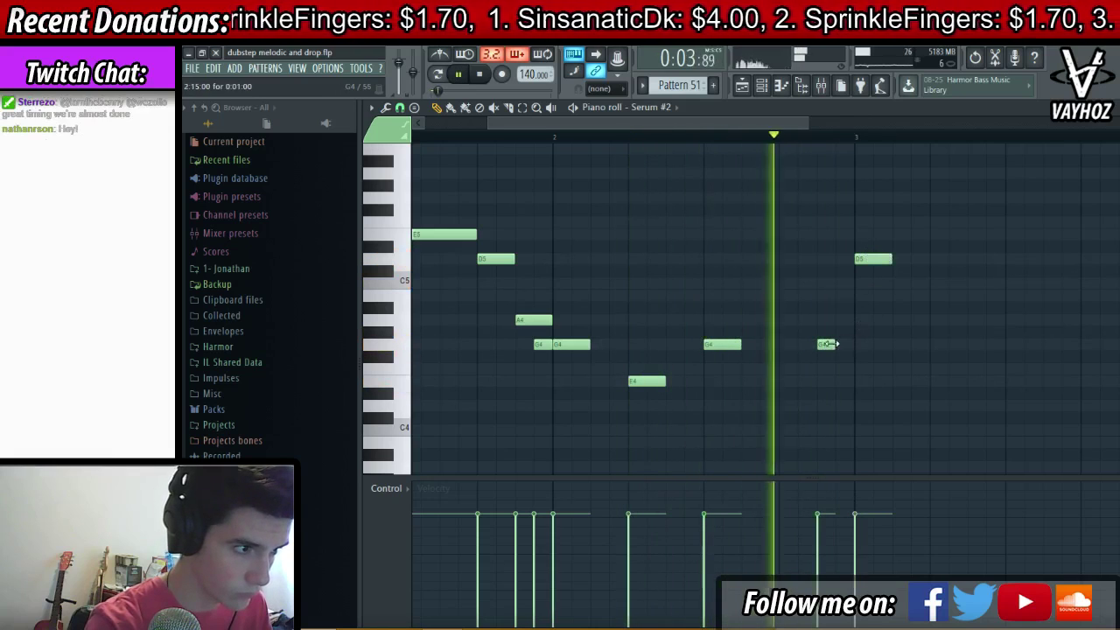
left_click(877, 344)
left_click(896, 344)
key("space")
key("space")
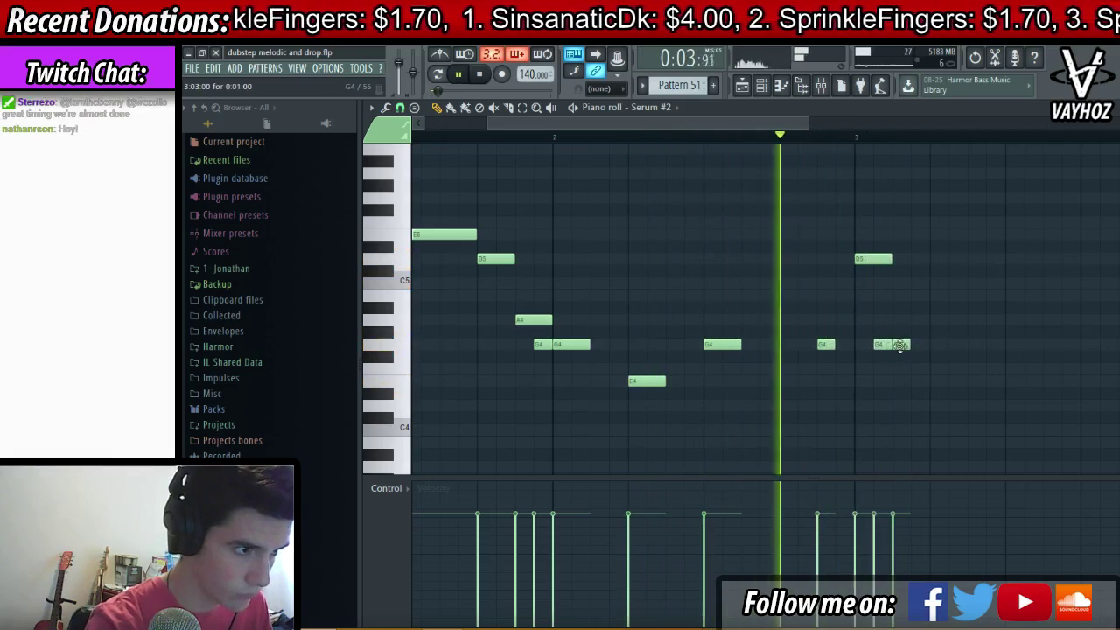
key("space")
- Continue bar 3 with an A4 on beat 2, a one-step G4 and a B4 lengthened to a full beat on beat 3
left_click_drag(933, 297, 963, 321)
key("space")
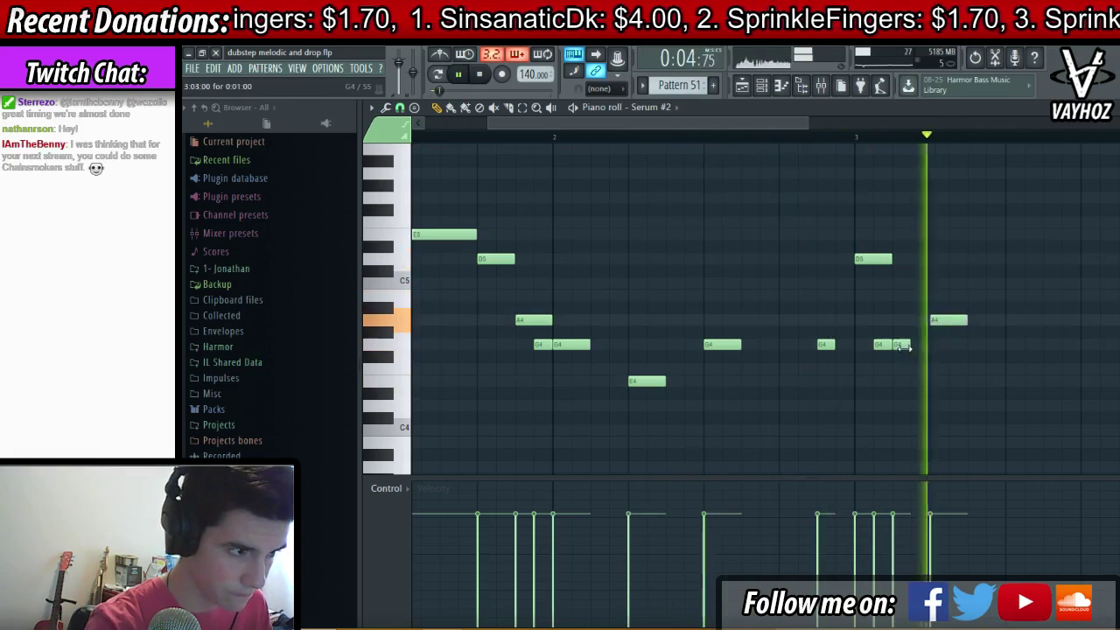
left_click(973, 343)
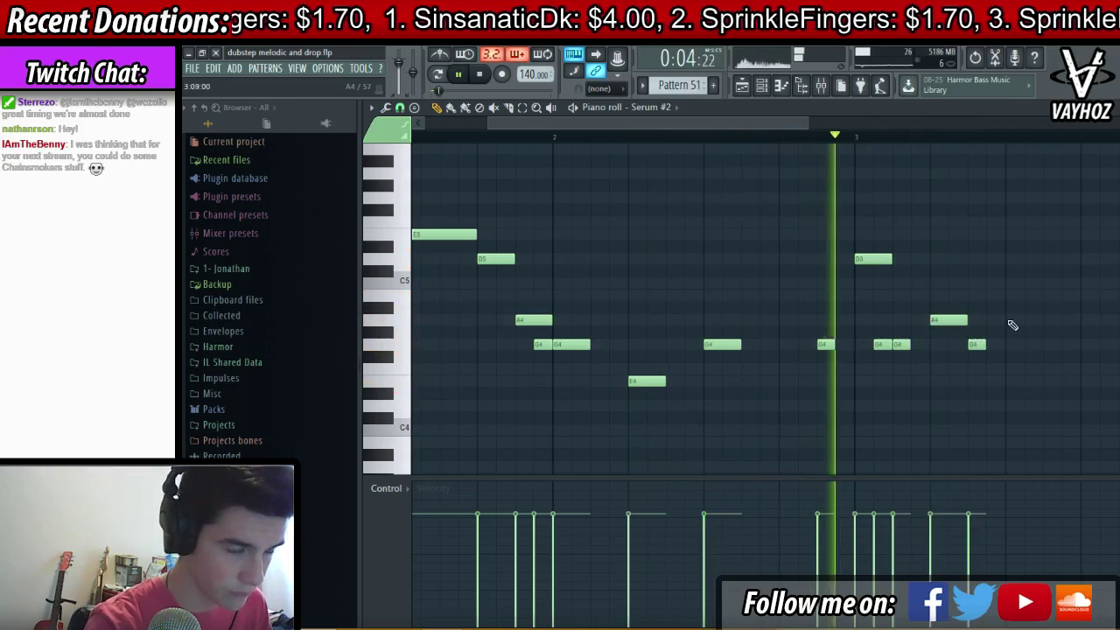
left_click(1017, 284)
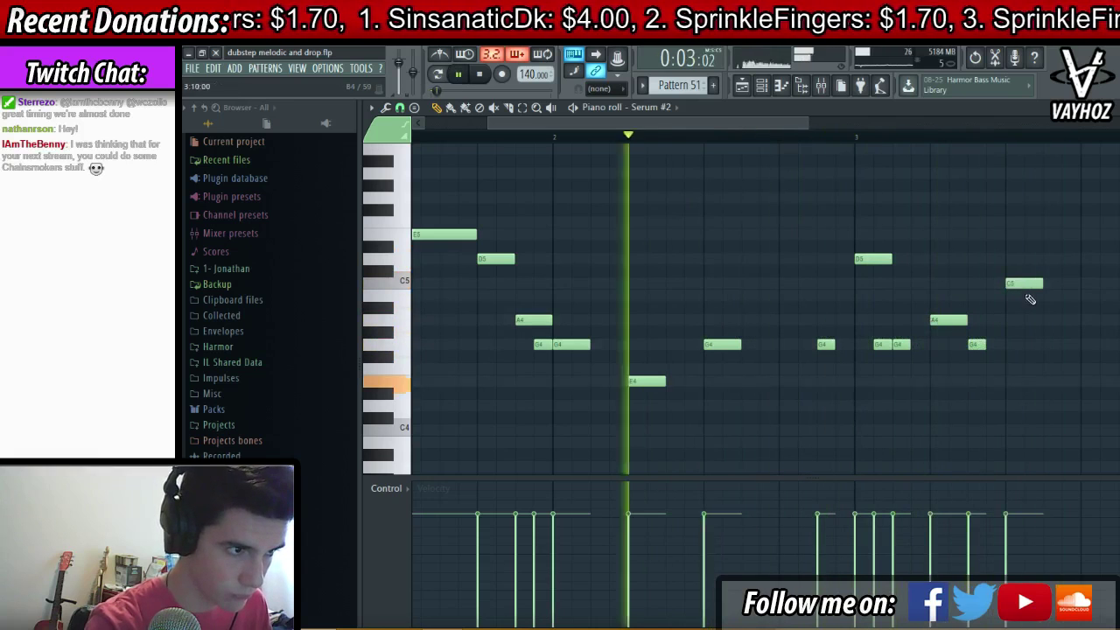
right_click(1026, 285)
left_click(1016, 295)
left_click_drag(1040, 295, 1072, 295)
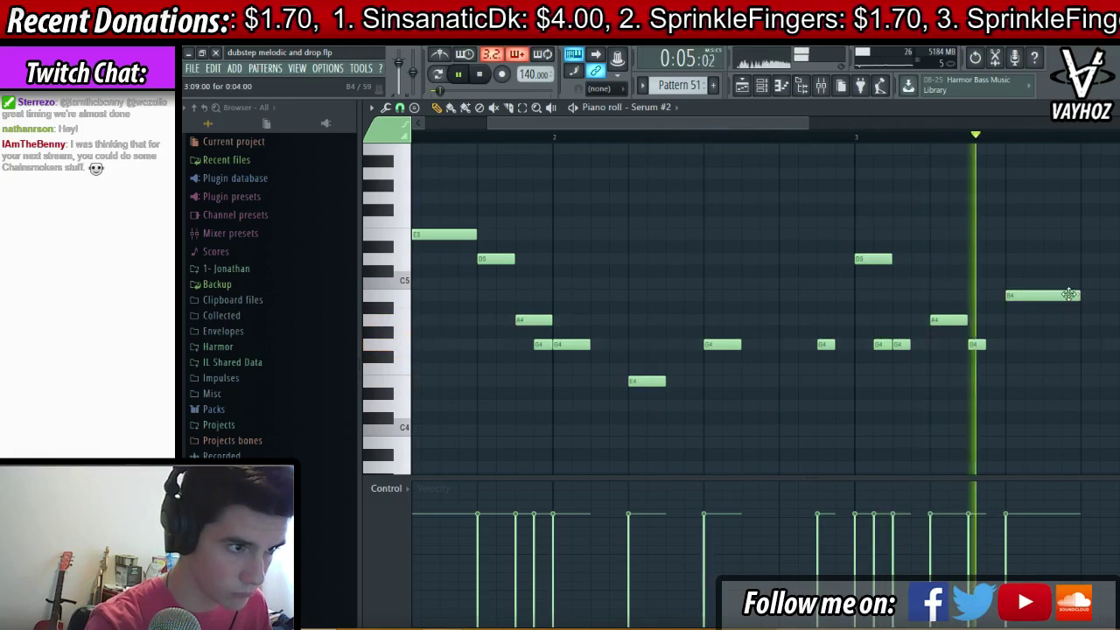
left_click(1099, 272)
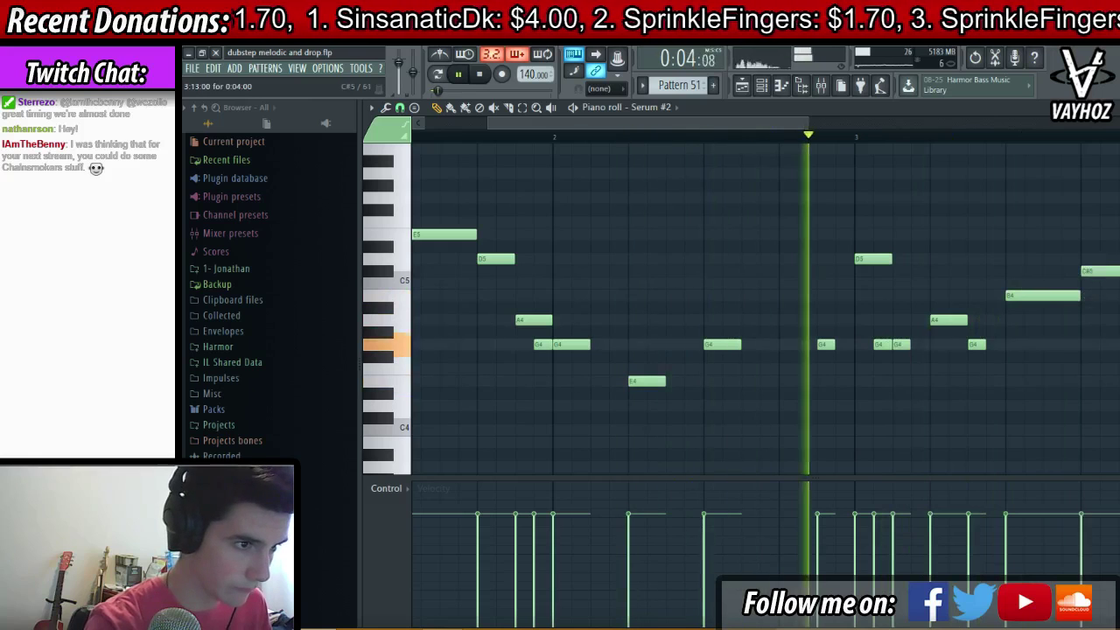
right_click(1109, 273)
left_click(1109, 223)
right_click(1109, 223)
key("space")
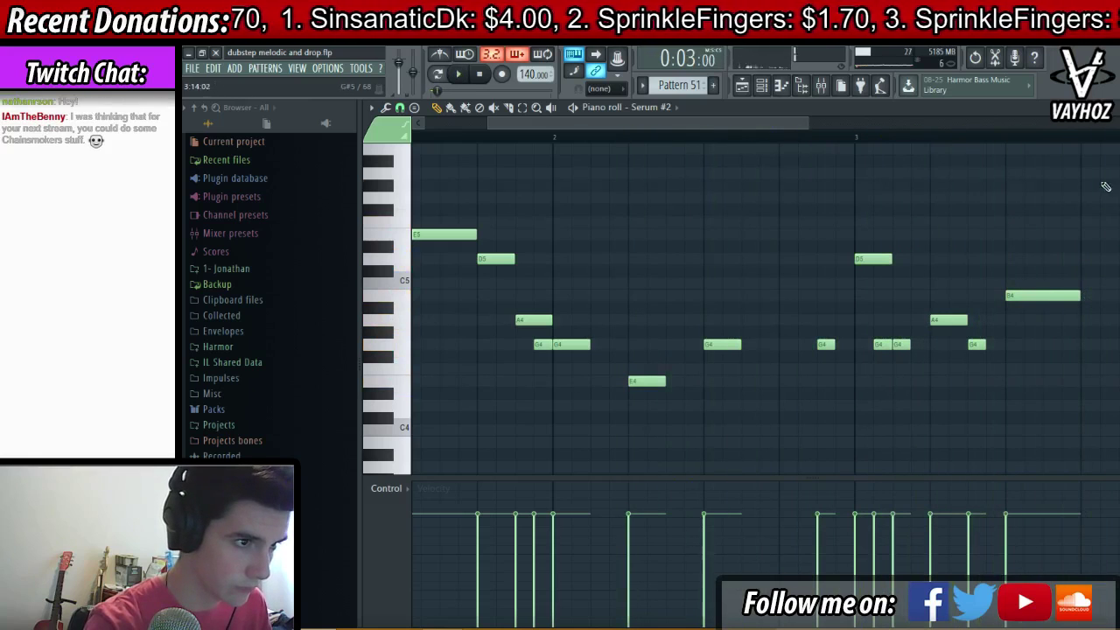
- Finish the melody with D5 and B4 on beat 4 of bar 3, then A4, G4, A4 and E4 in bar 4
left_click(1086, 199)
left_click_drag(1103, 221, 1101, 258)
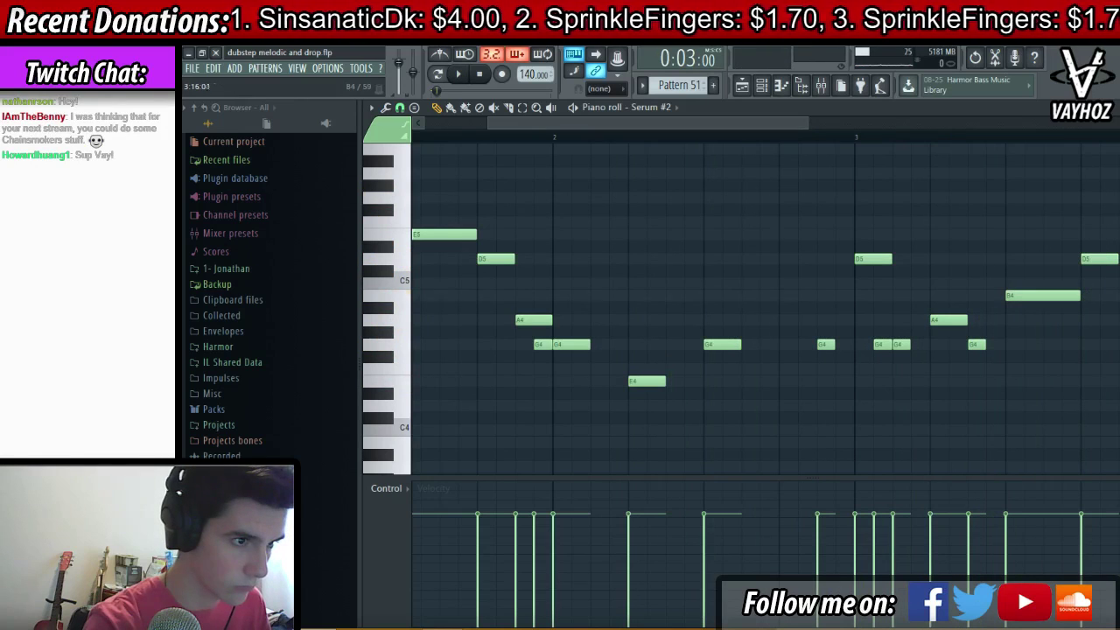
left_click_drag(1119, 321, 927, 387)
left_click(923, 355)
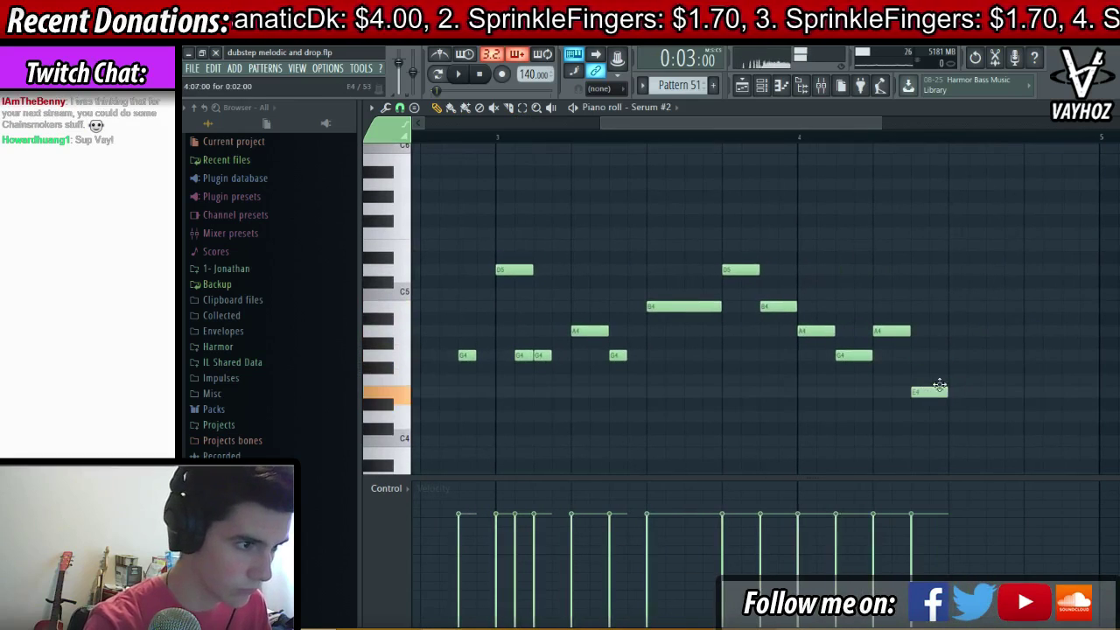
- Play the arrangement from bar 1 and listen through the whole Pattern 51 melody in the piano roll
key("F5")
key("space")
key("F5")
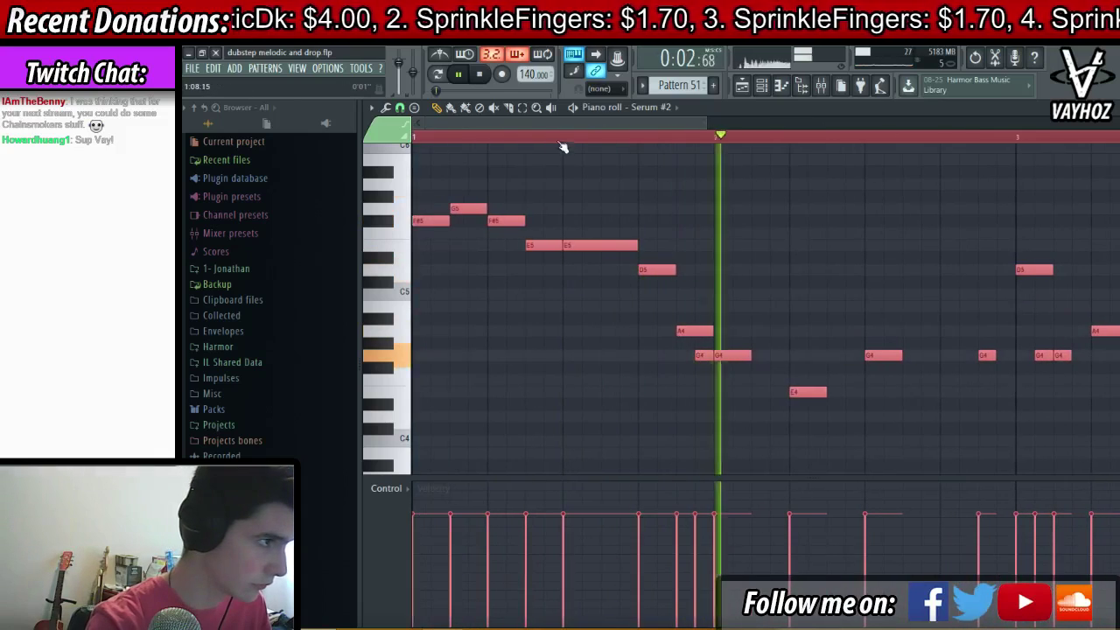
left_click_drag(562, 139, 582, 139)
scroll(590, 140, "down", 4)
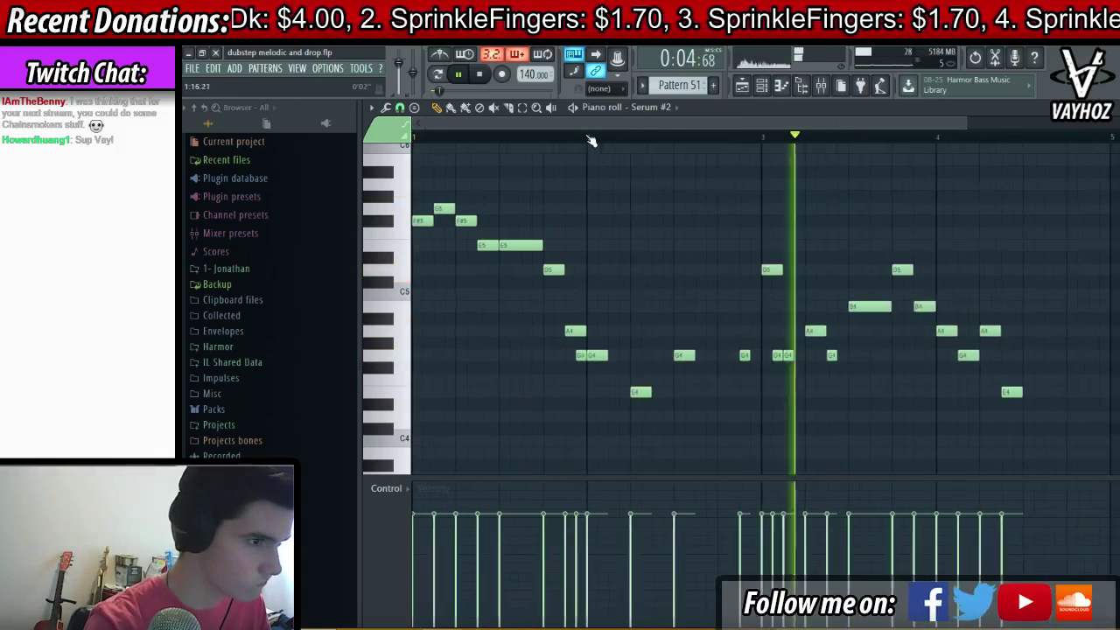
key("F6")
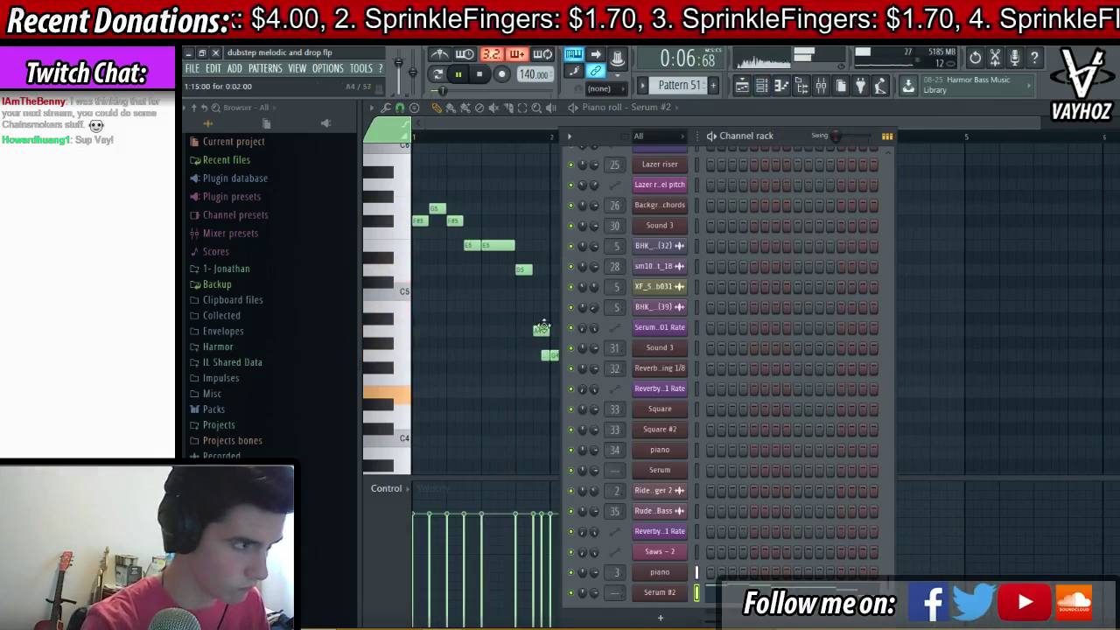
key("F6")
- Shift the entire Pattern 51 melody half a bar later so it starts on beat 3 of bar 1, and play it
key("space")
key("F5")
left_click_drag(627, 272, 614, 273)
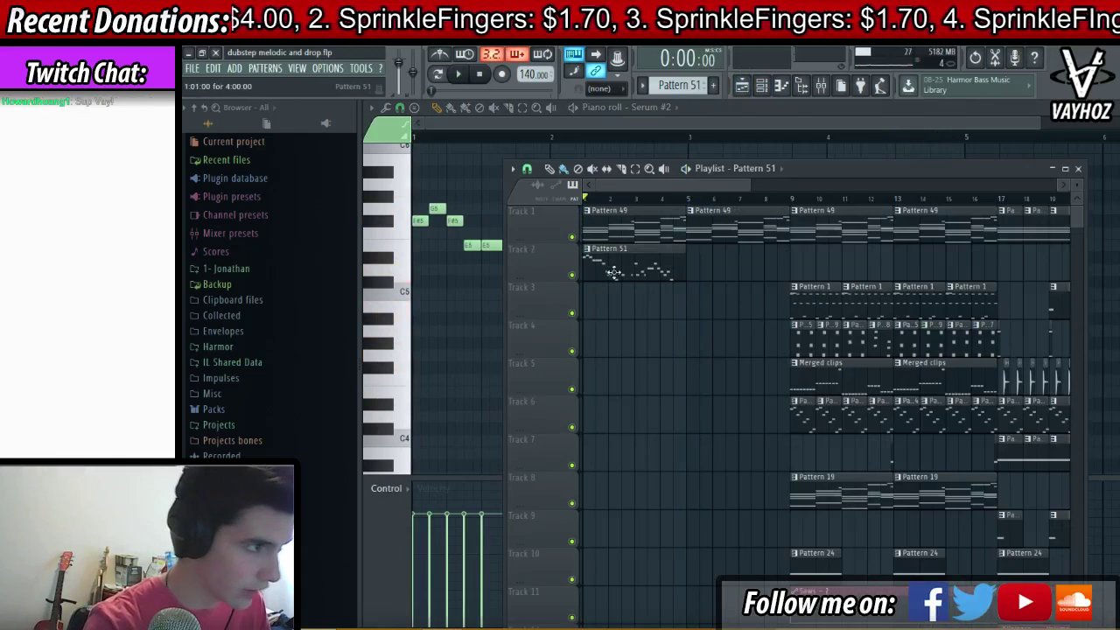
double_click(619, 271)
left_click_drag(681, 125, 569, 130)
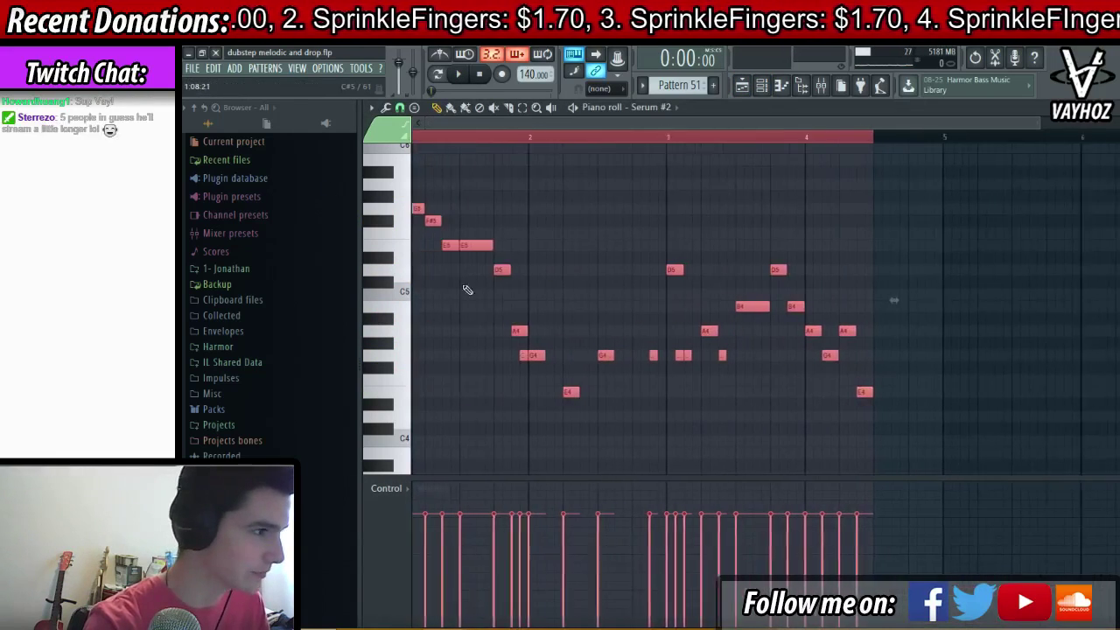
key("space")
left_click_drag(426, 219, 490, 222)
left_click(516, 251, "ctrl")
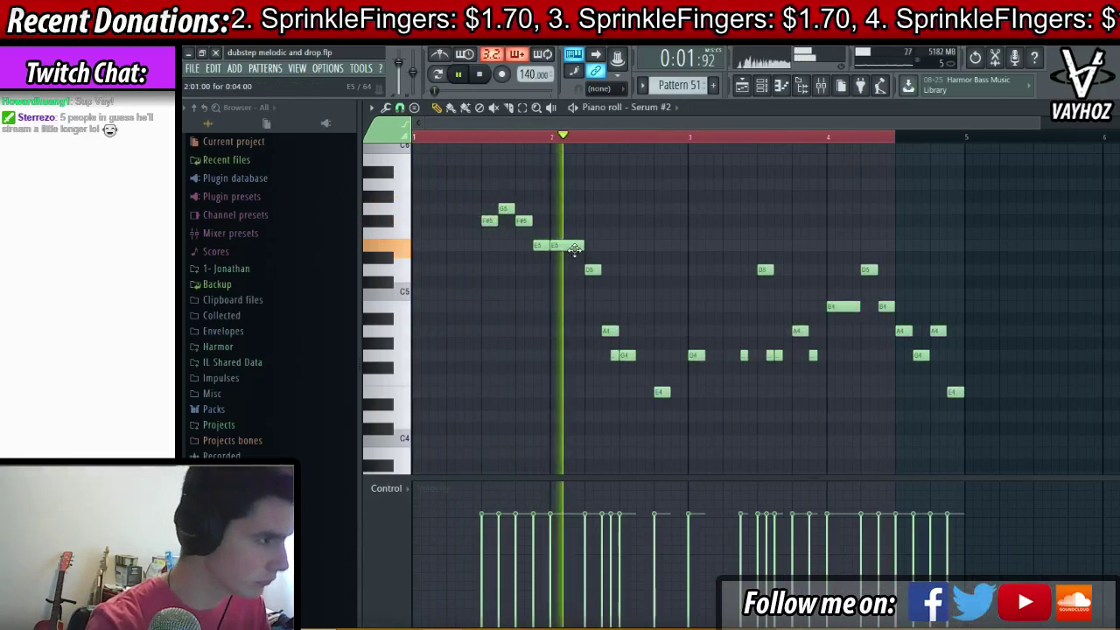
key("space")
key("space")
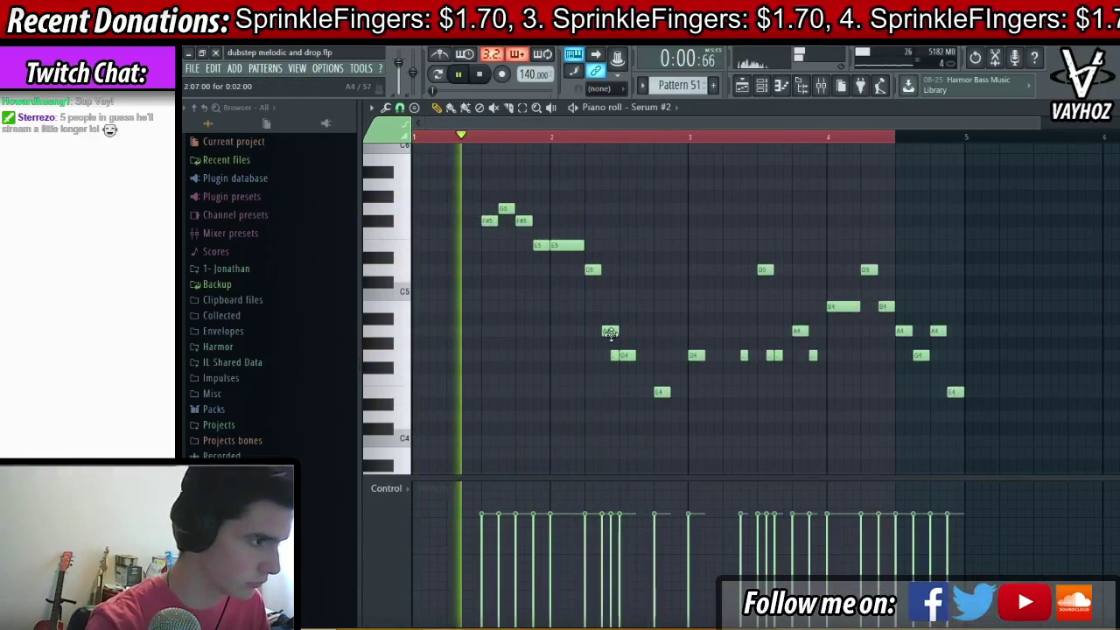
- Rework bar 2 of the melody into a descending B4, A4 and lengthened G4, removing the one-step G4 and moving E4 half a beat later
right_click(614, 357)
left_click_drag(610, 331, 607, 307)
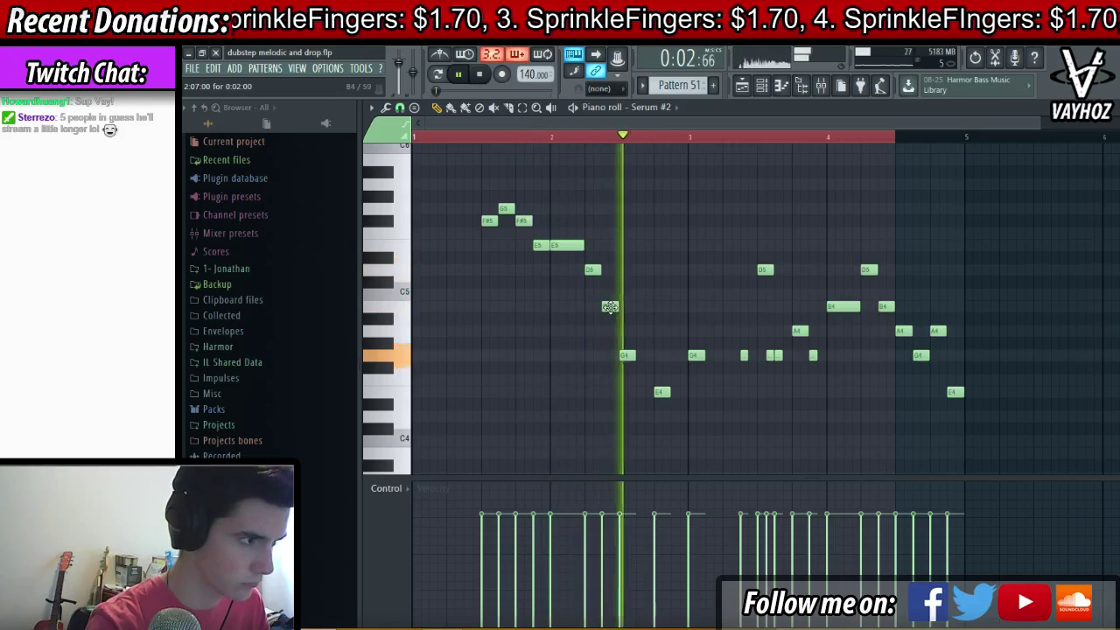
key("space")
left_click(625, 331)
left_click_drag(628, 356, 645, 357)
key("space")
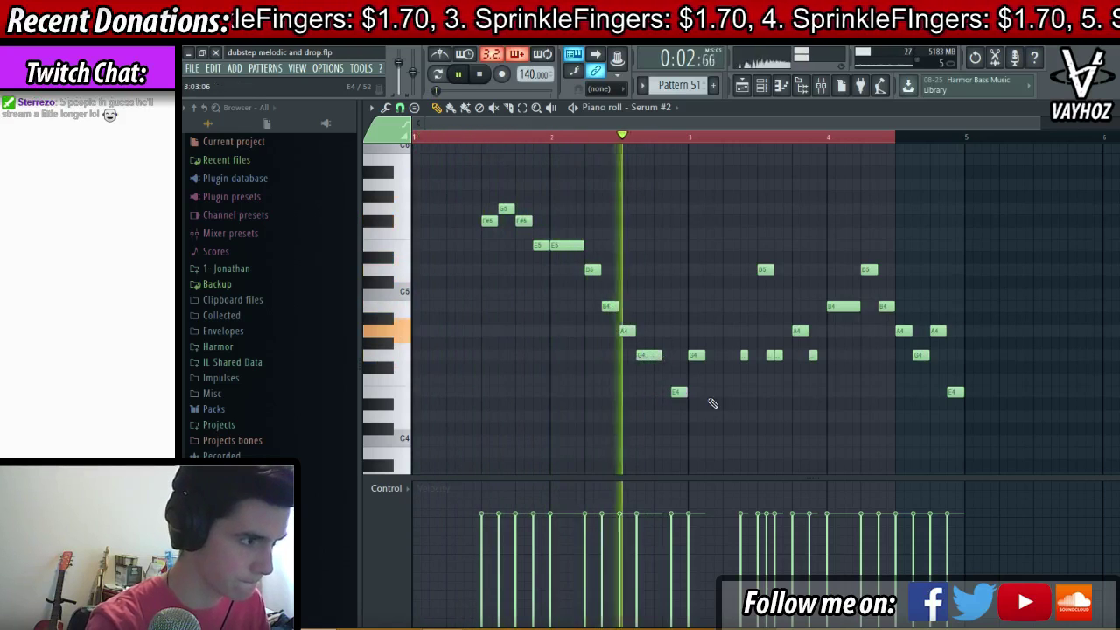
left_click_drag(663, 391, 679, 392)
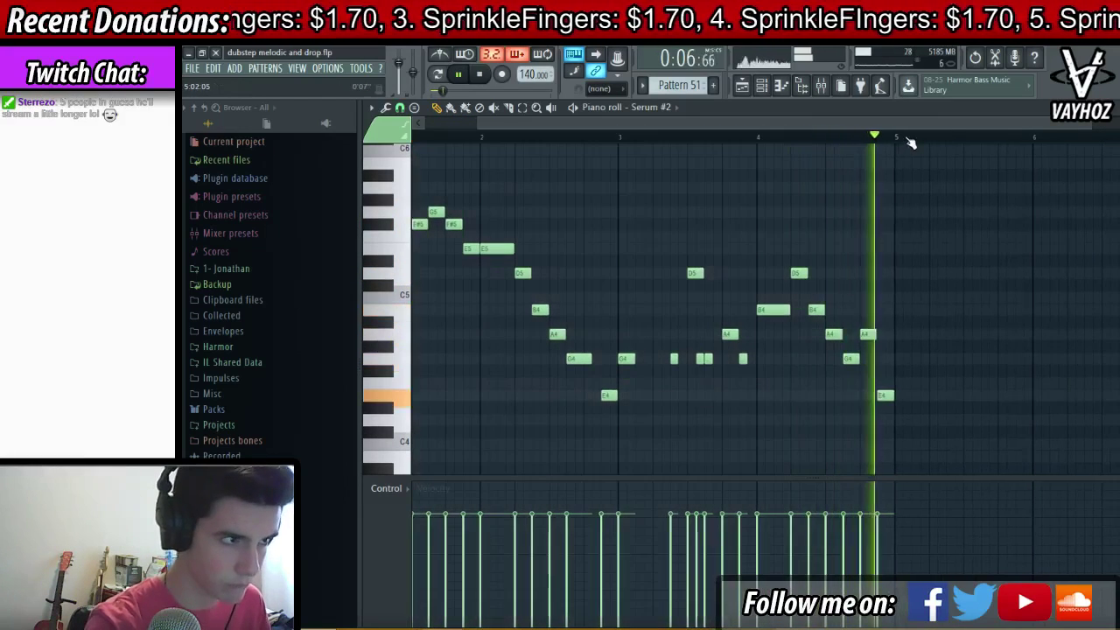
- Audition the end of the melody, delete the D5 on beat 2 of bar 4, and return to the playlist
left_click(787, 145)
key("space")
key("space")
left_click(757, 141)
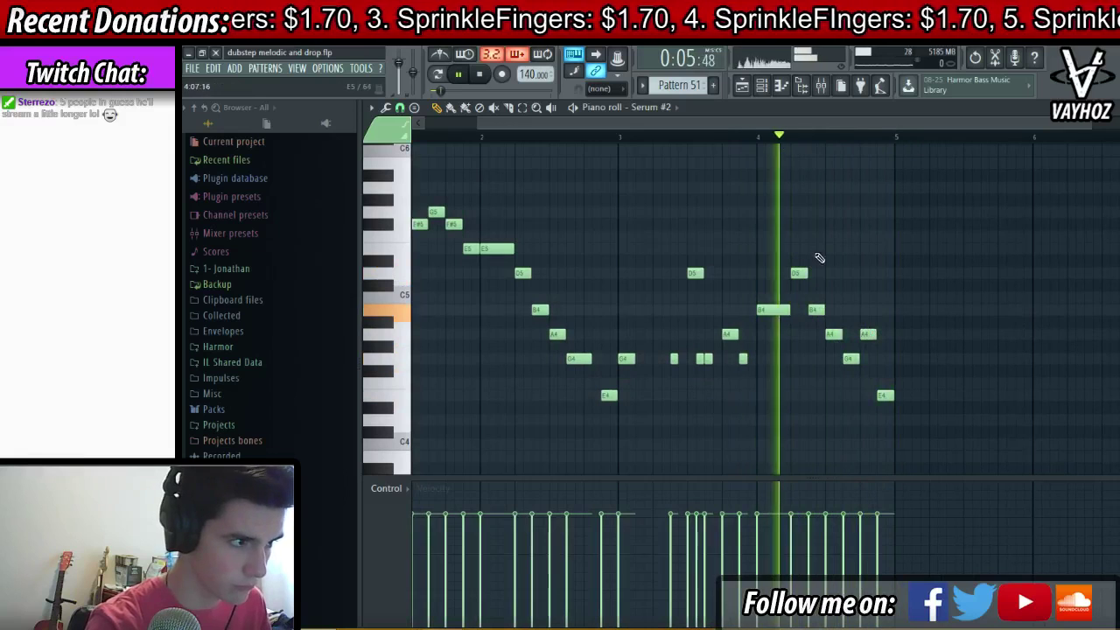
key("space")
right_click(796, 277)
key("space")
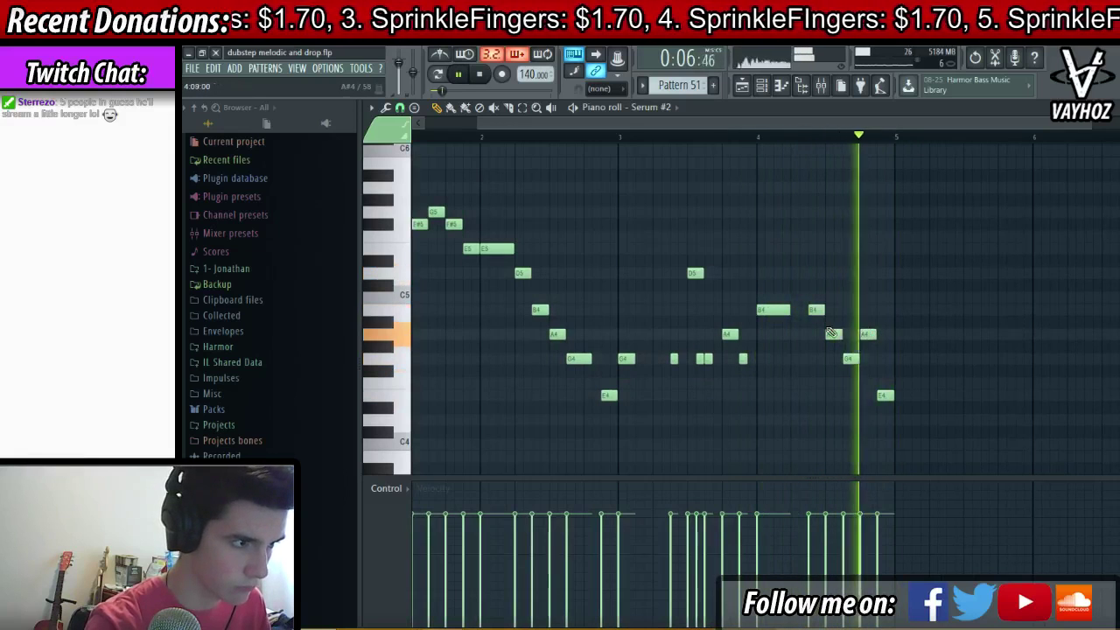
key("F5")
key("space")
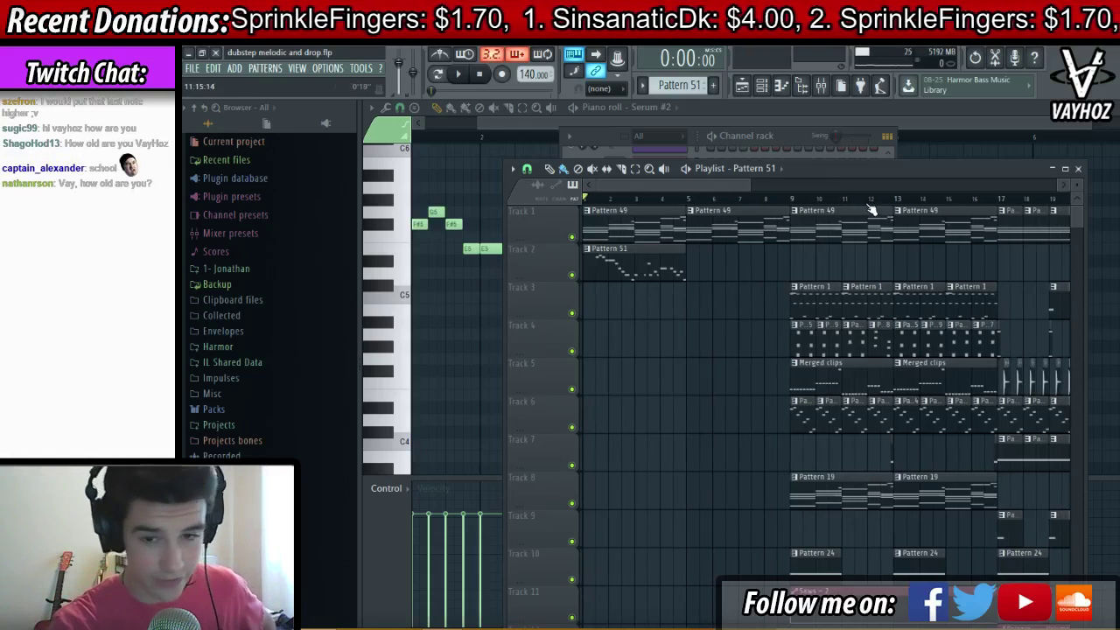
- Enable Hyper/Dimension, Chorus, Delay and a multiband Compressor in the effects of Serum #2 while the melody plays
key("space")
key("F6")
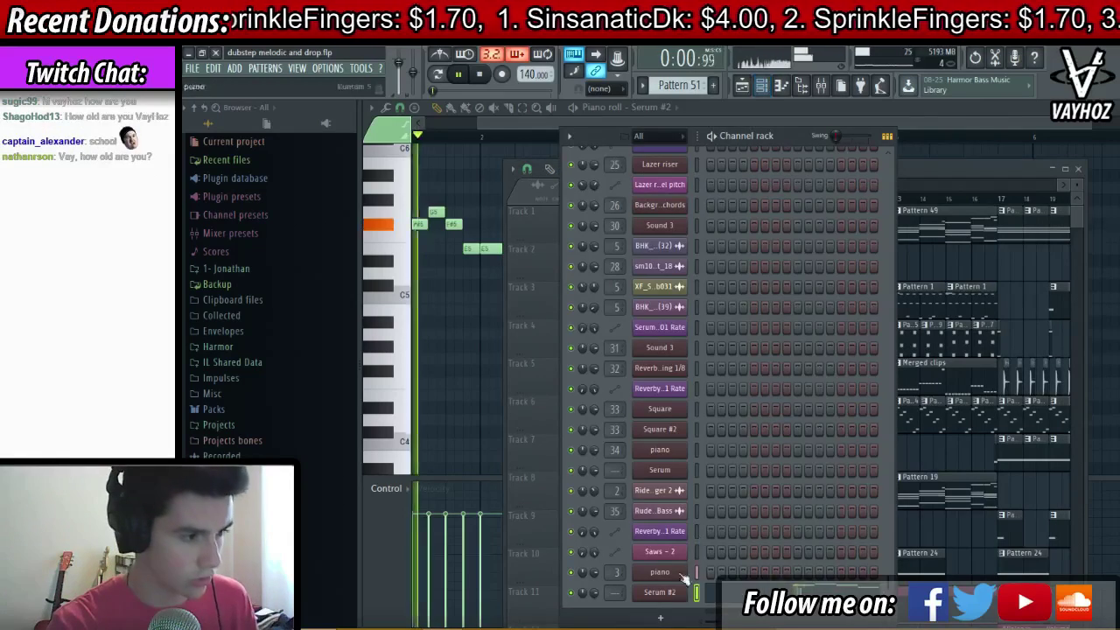
left_click(675, 591)
left_click(598, 173)
left_click(463, 201)
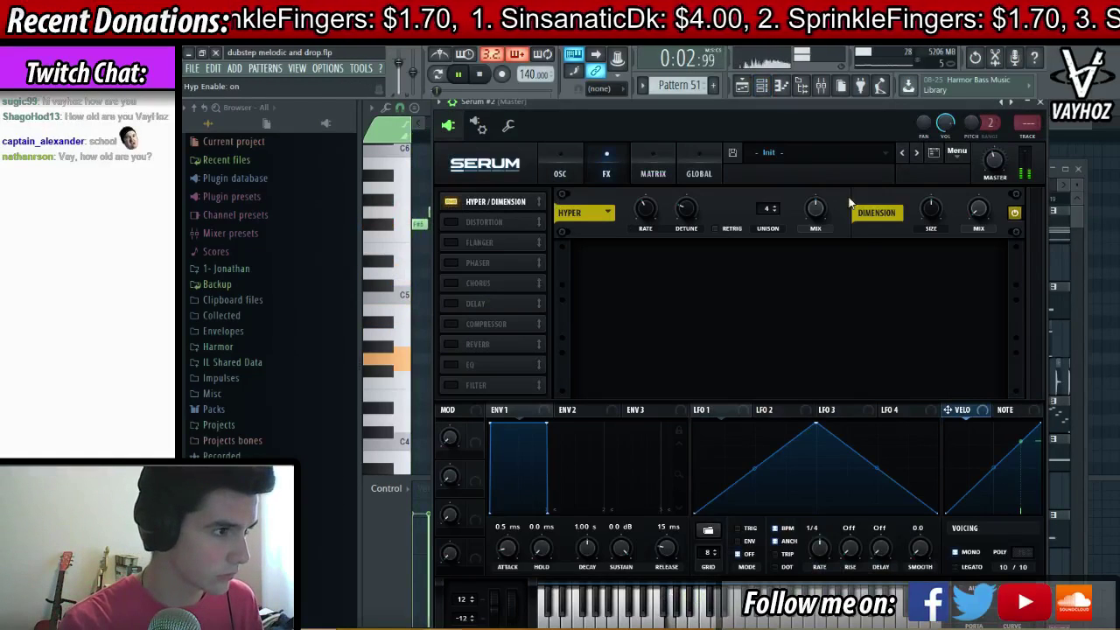
left_click(451, 282)
left_click(450, 302)
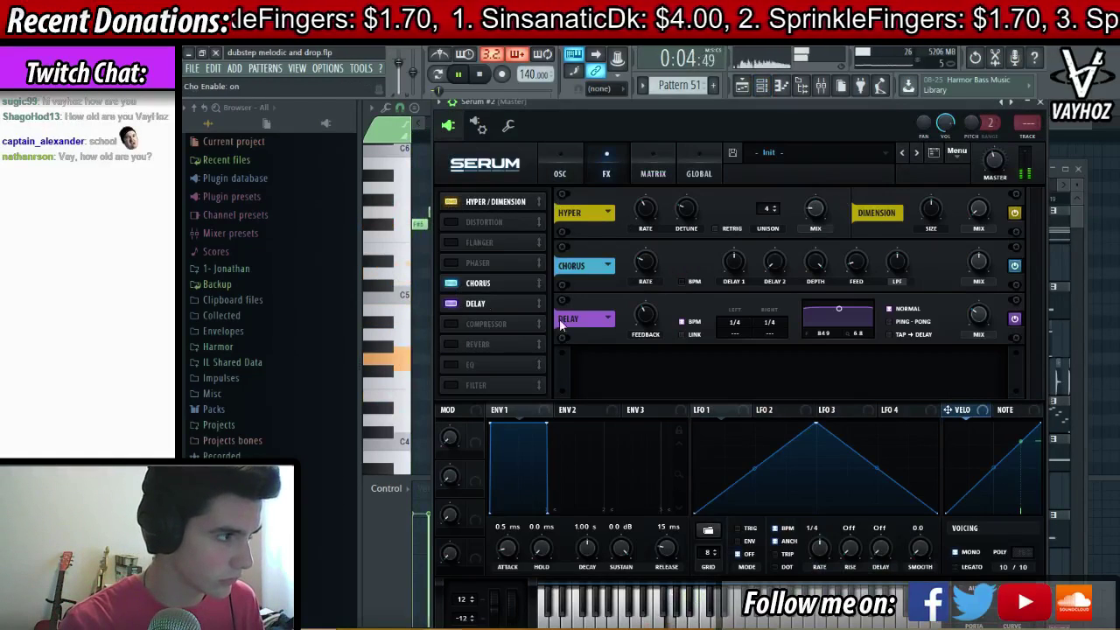
left_click(451, 323)
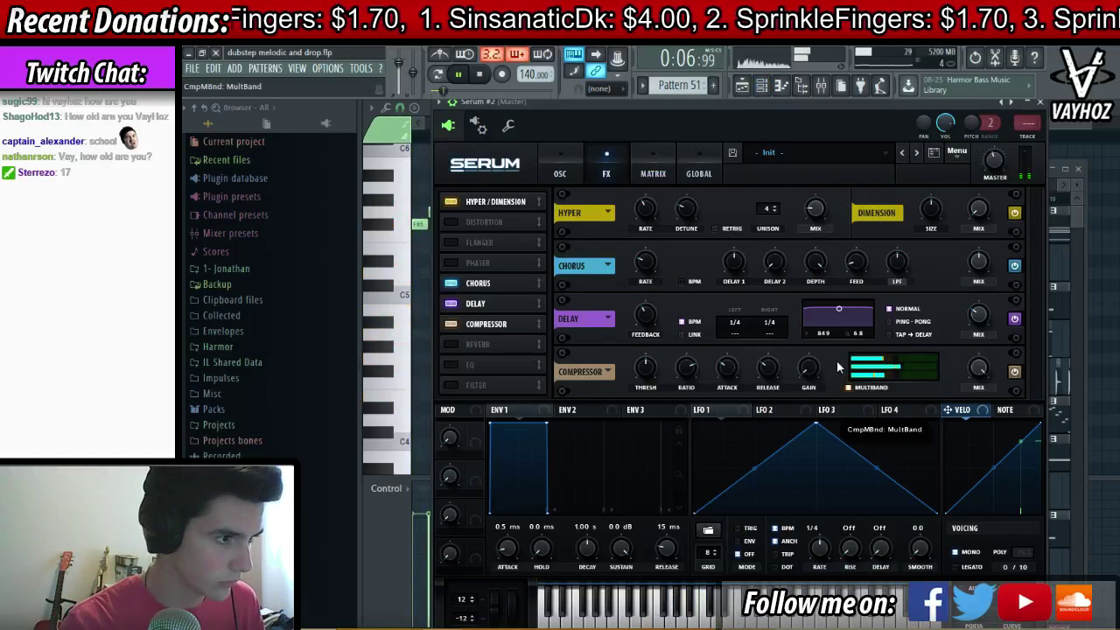
- Raise the Serum compressor gain and add a hall reverb with a 2.9 s decay, lowering the chorus and delay mixes
left_click_drag(808, 368, 826, 364)
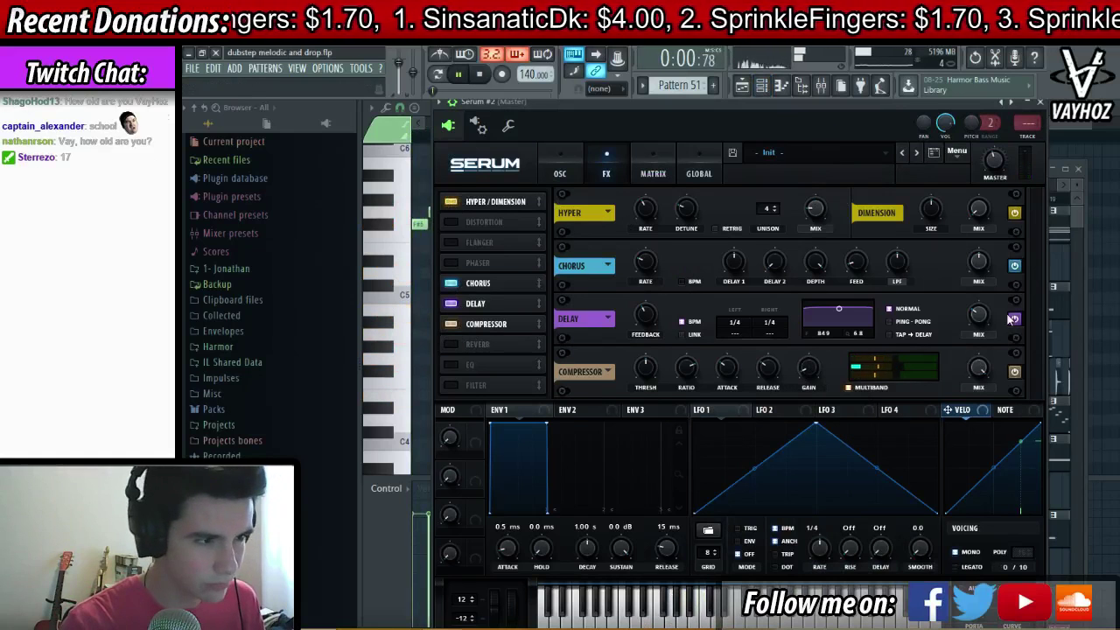
left_click(473, 348)
left_click_drag(978, 261, 1033, 328)
scroll(1033, 322, "down", 2)
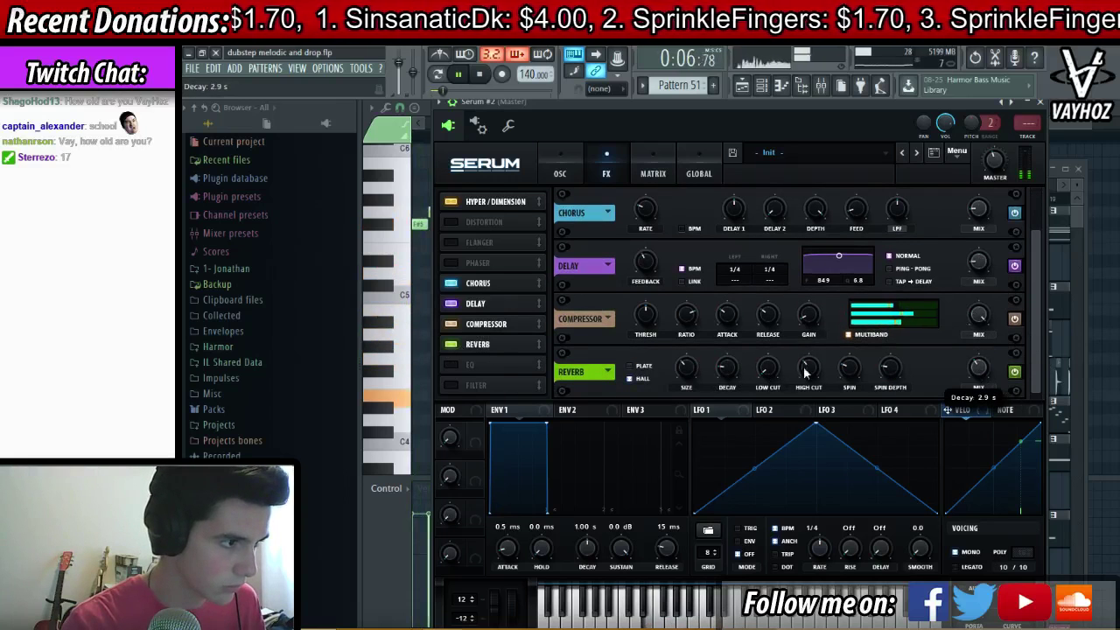
left_click_drag(847, 139, 855, 134)
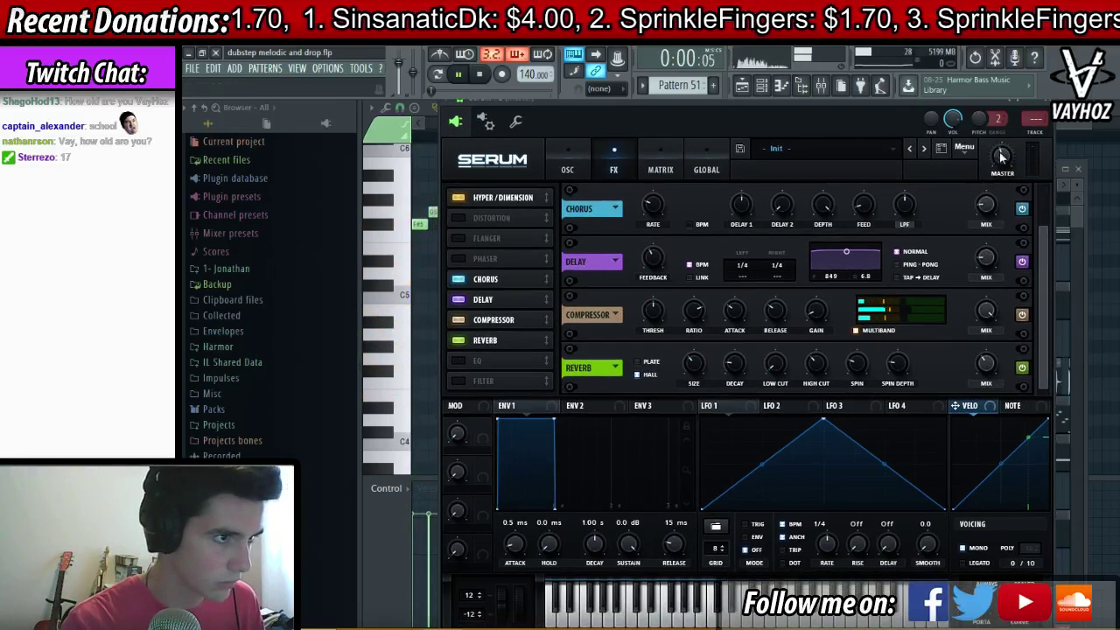
- Set the warp mode of Serum's oscillator A to Sync (No Window)
left_click(567, 169)
left_click(630, 386)
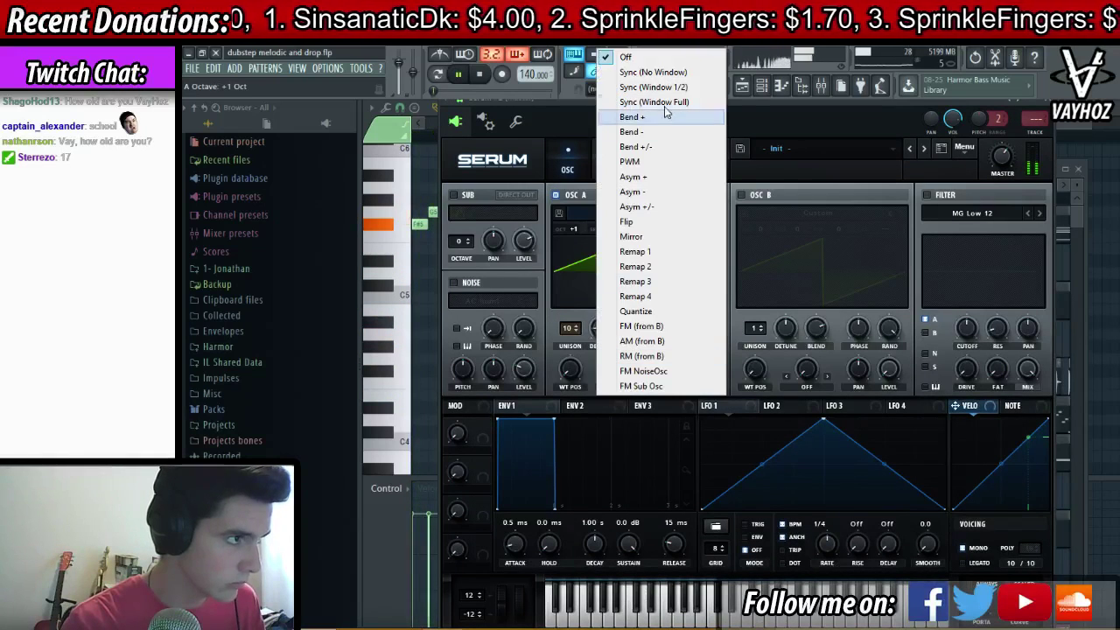
left_click(656, 72)
left_click(632, 385)
left_click(578, 355)
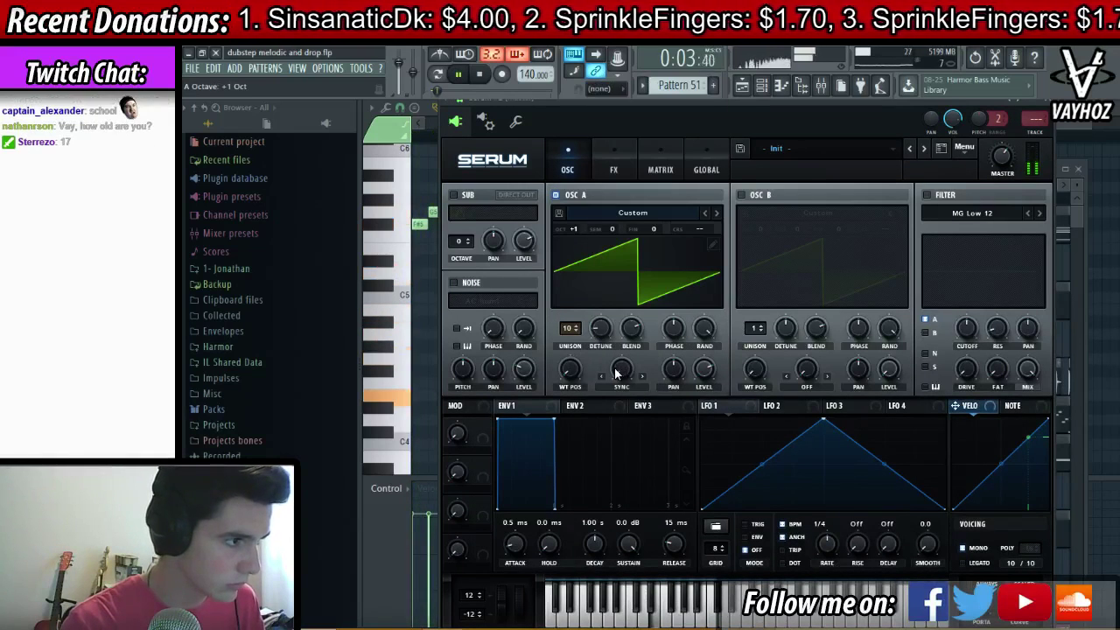
- Modulate oscillator A's sync warp with LFO 1 at an amount of 39, in trigger mode at a one-bar rate, and listen
mouse_move(620, 371)
left_mouse_down()
mouse_move(660, 353)
mouse_move(758, 409)
mouse_move(621, 369)
left_mouse_up()
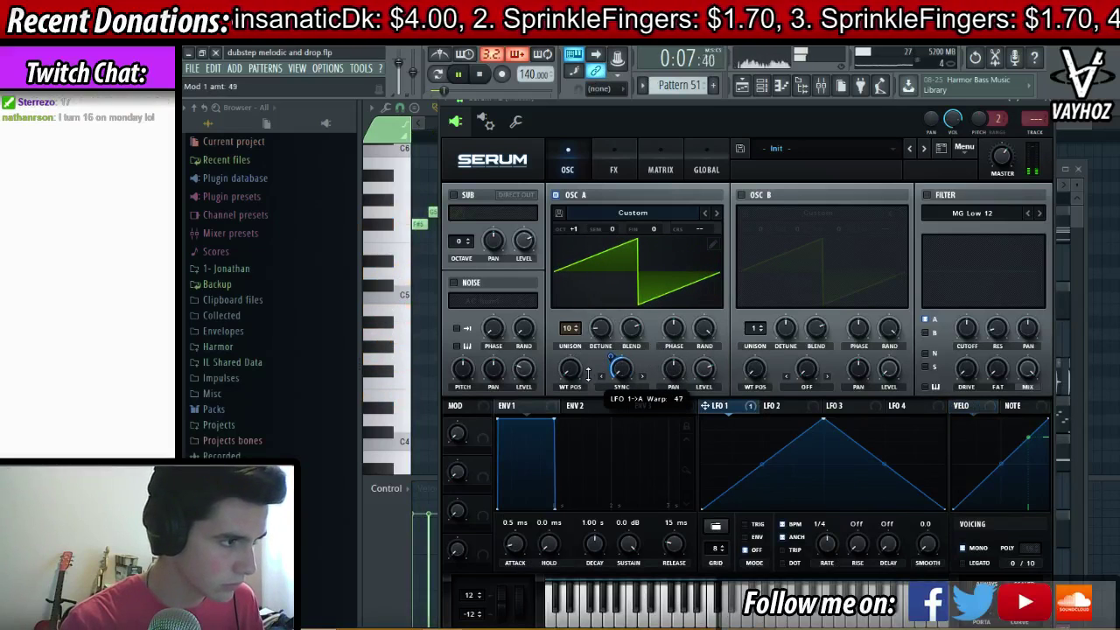
key("space")
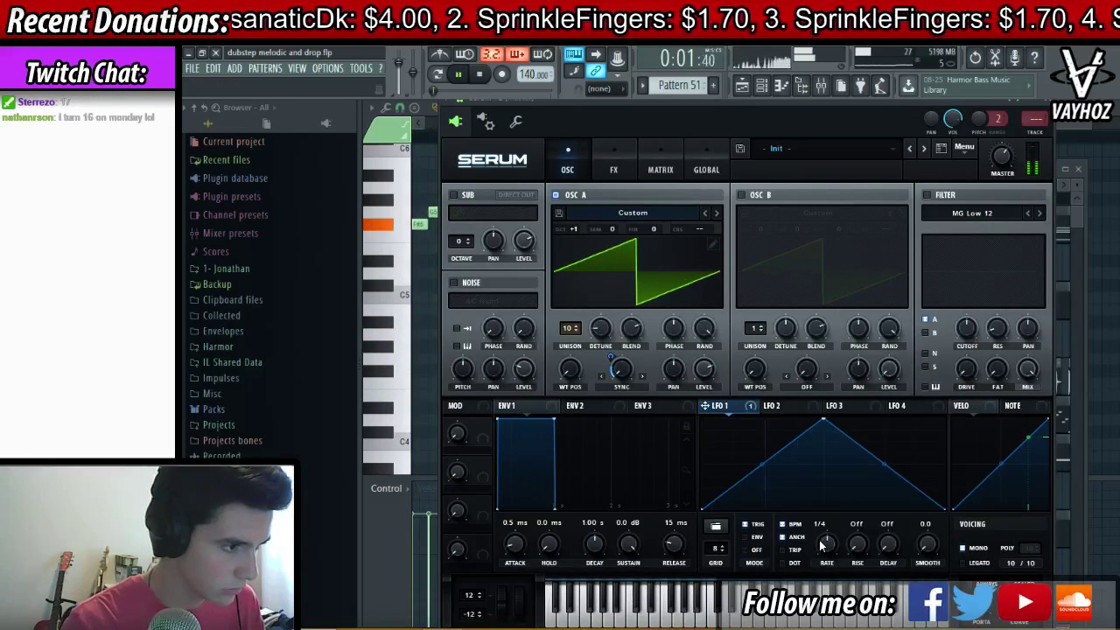
left_click_drag(825, 545, 818, 556)
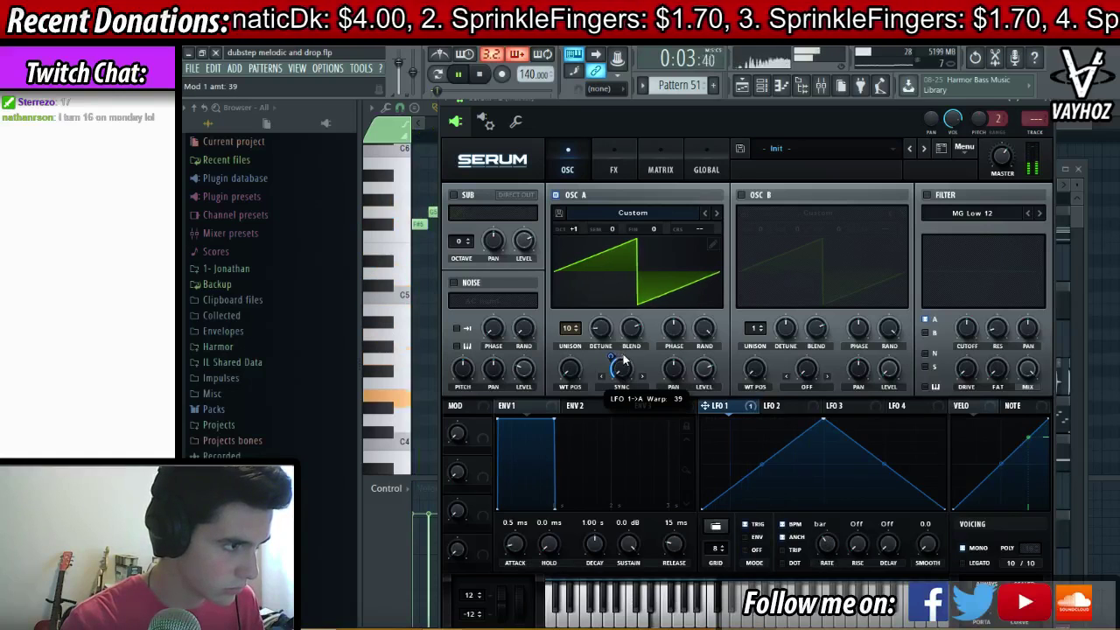
left_click(613, 172)
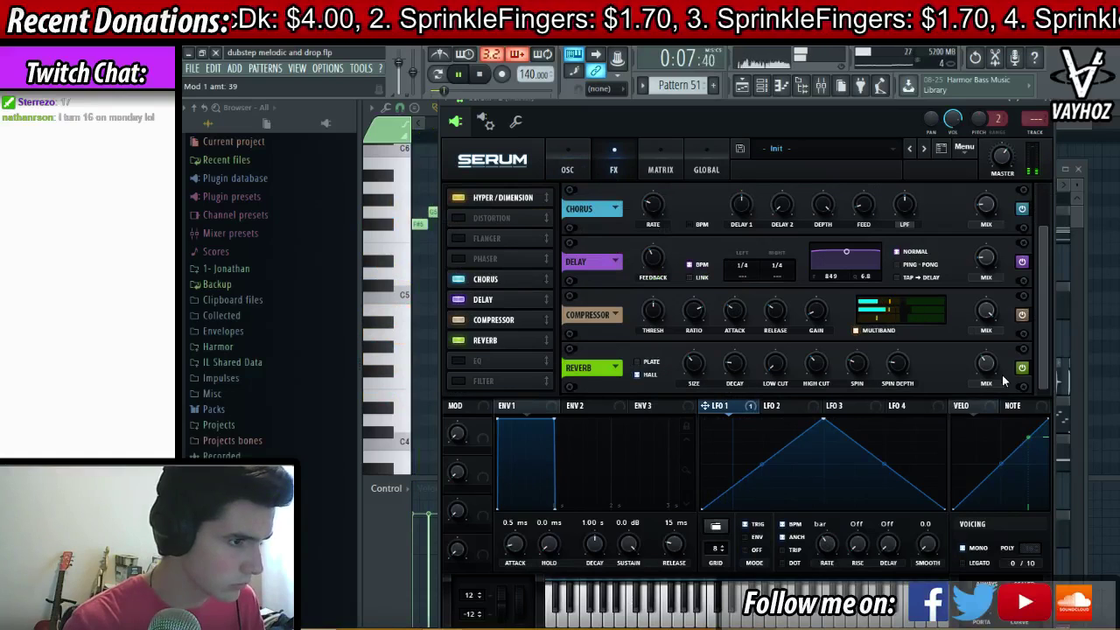
left_click_drag(878, 124, 878, 145)
key("space")
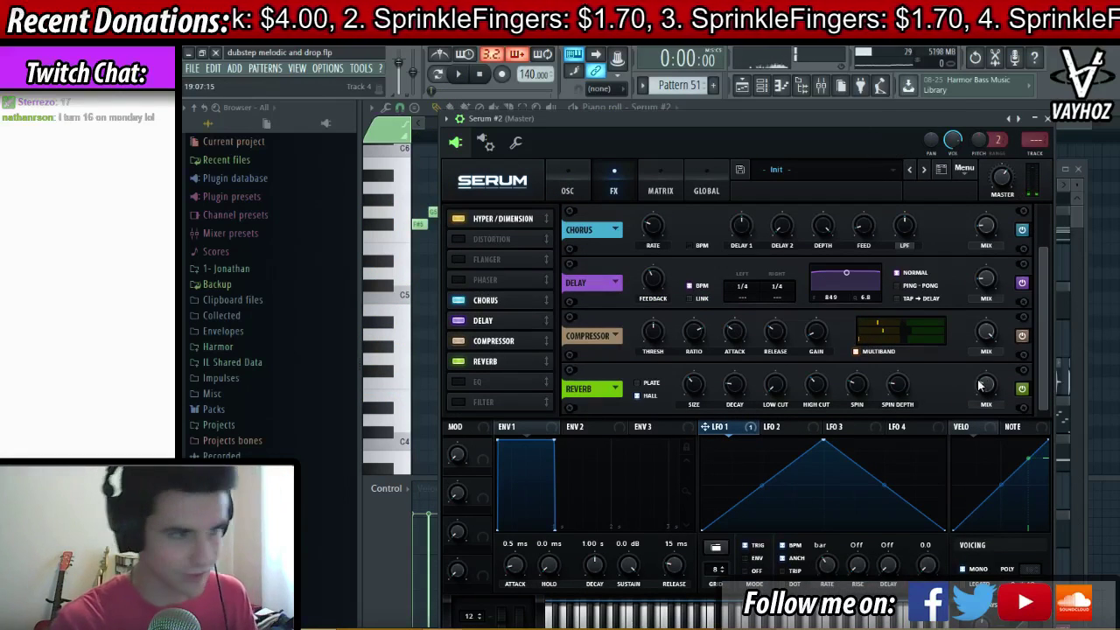
- Rename the Serum #2 channel to Lead and route it to mixer track 36
key("F2")
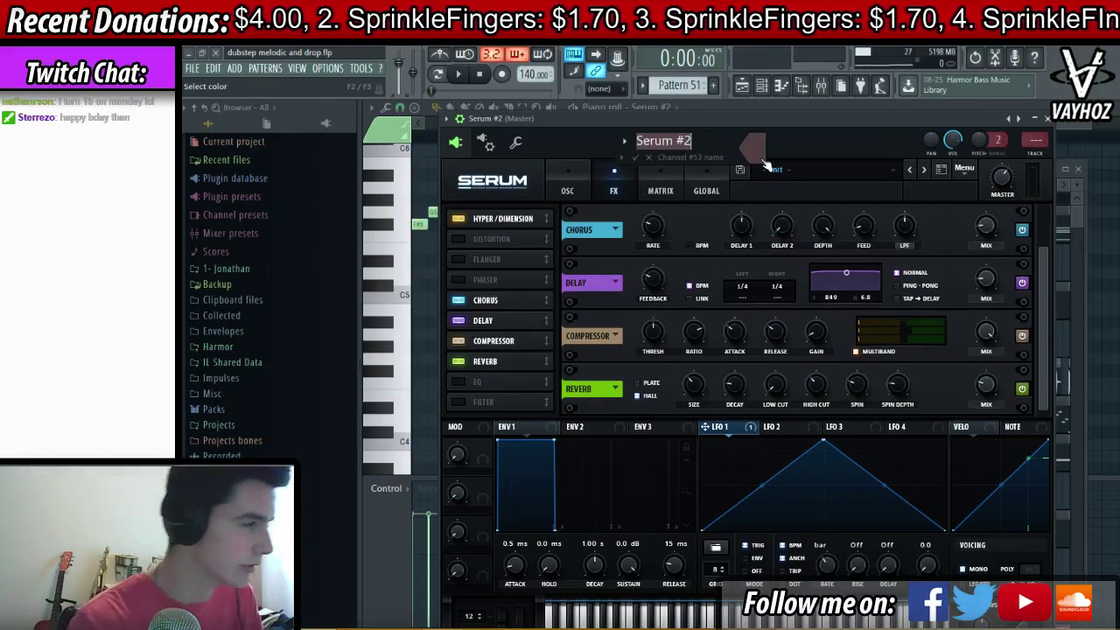
type("Lead")
key("Return")
key("space")
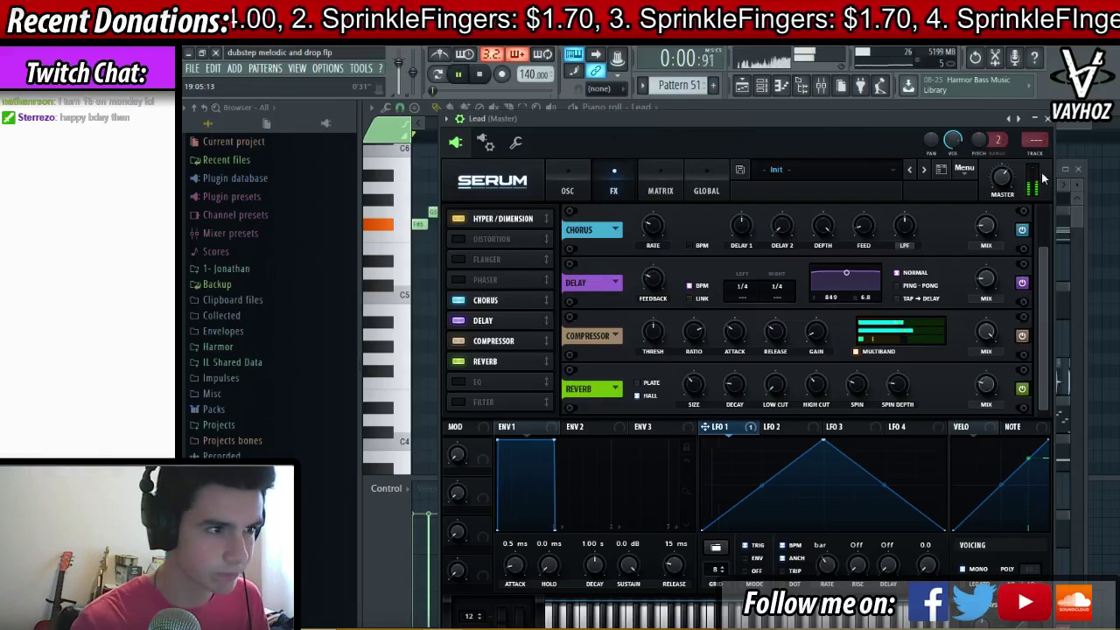
key("F9")
key("space")
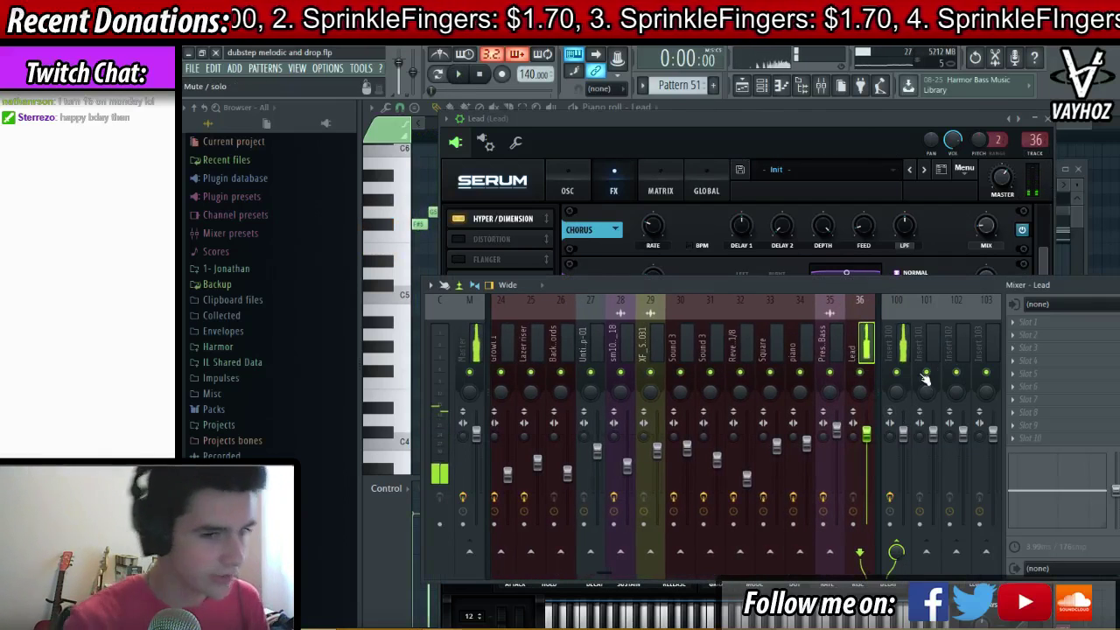
- Set the delay mix in the Lead's Serum effects to 9%
left_click(705, 265)
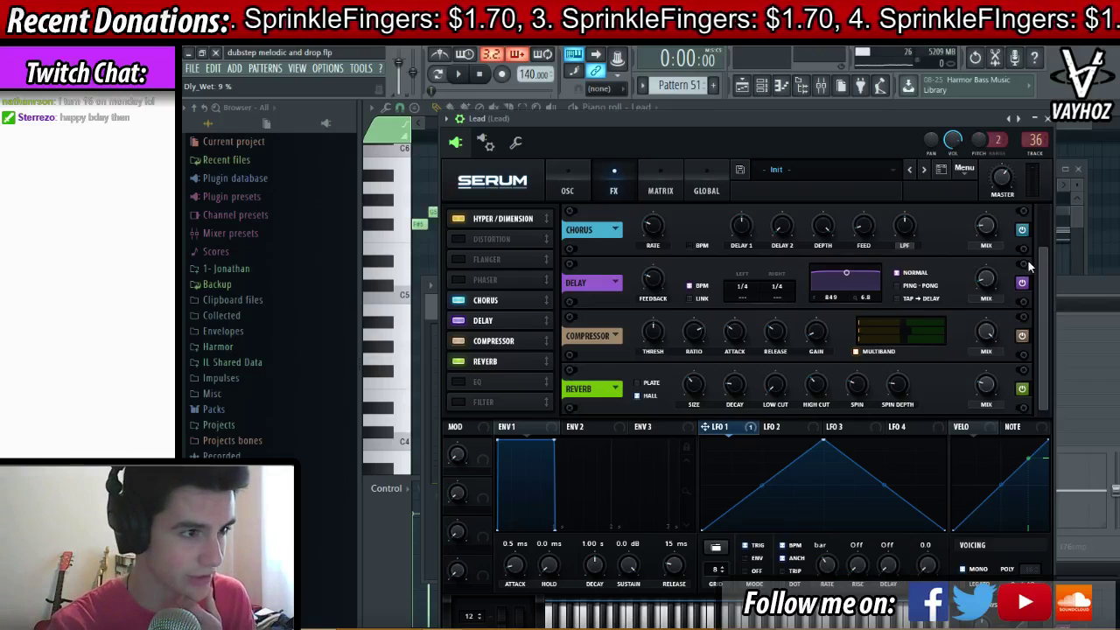
scroll(1042, 250, "up", 3)
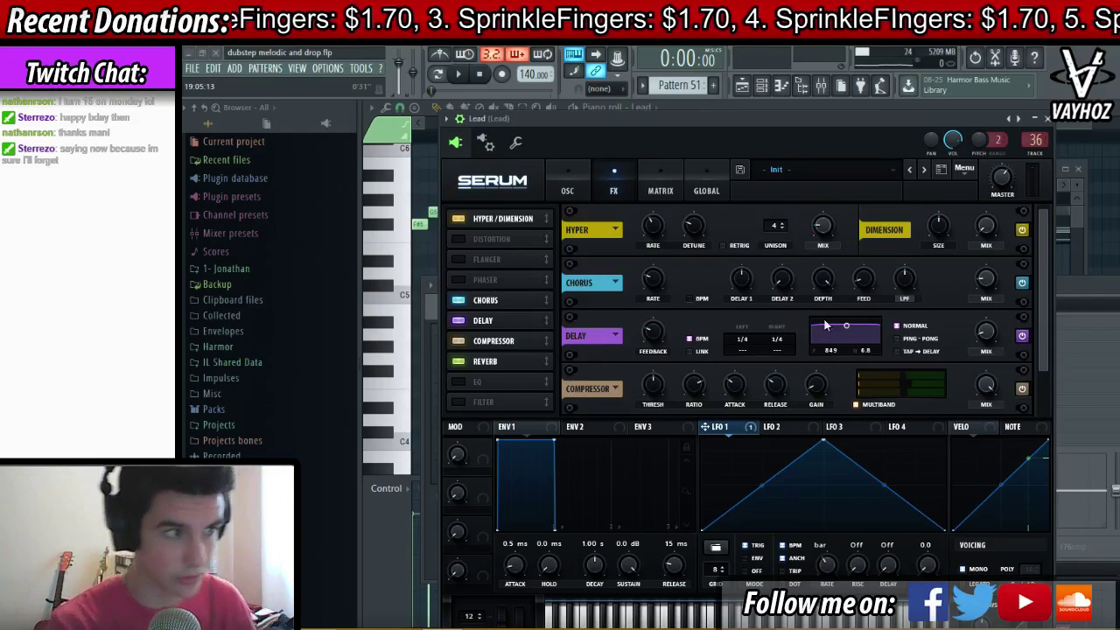
left_click_drag(823, 131, 825, 138)
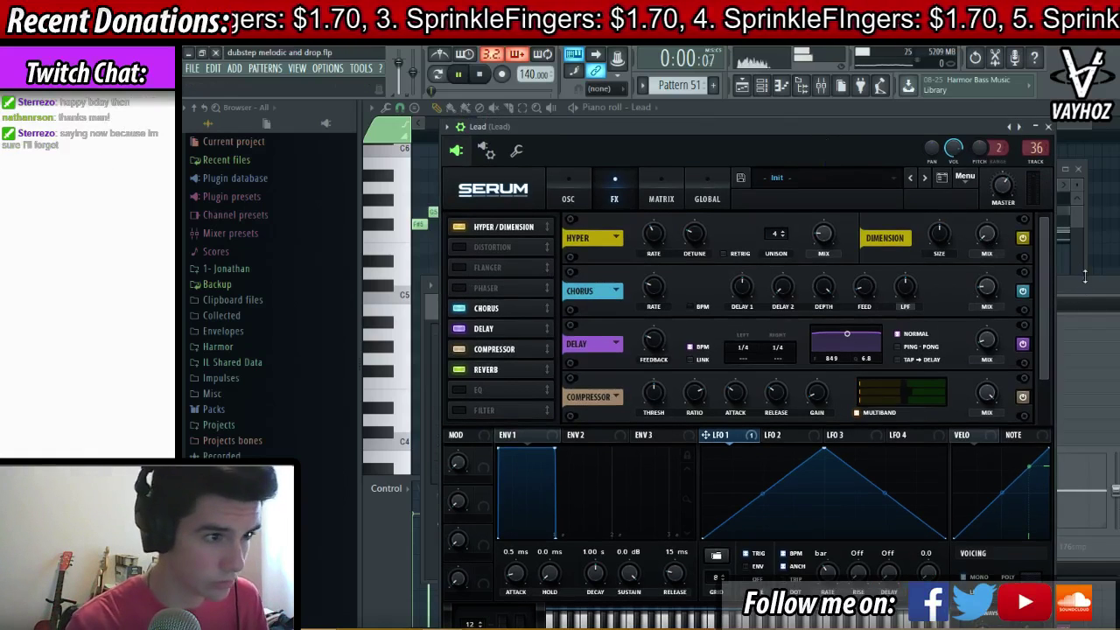
- Add Fruity Parametric EQ 2 to the Lead mixer track with band 1 as a Steep 8 high pass, and set the track level to -4.0 dB
key("F9")
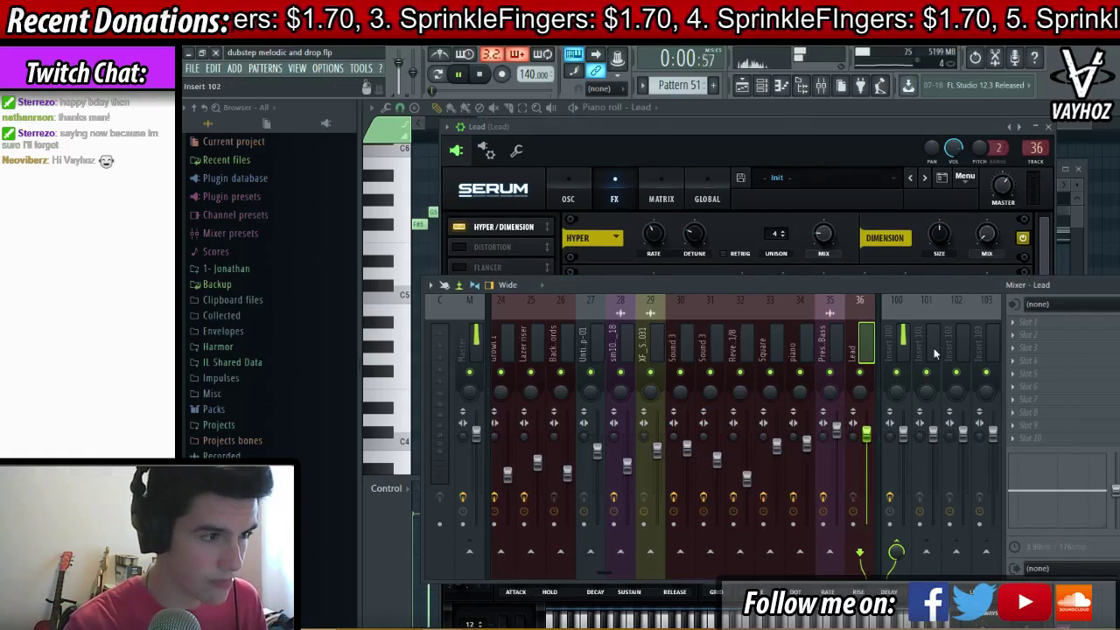
left_click(1091, 350)
left_click(1060, 326)
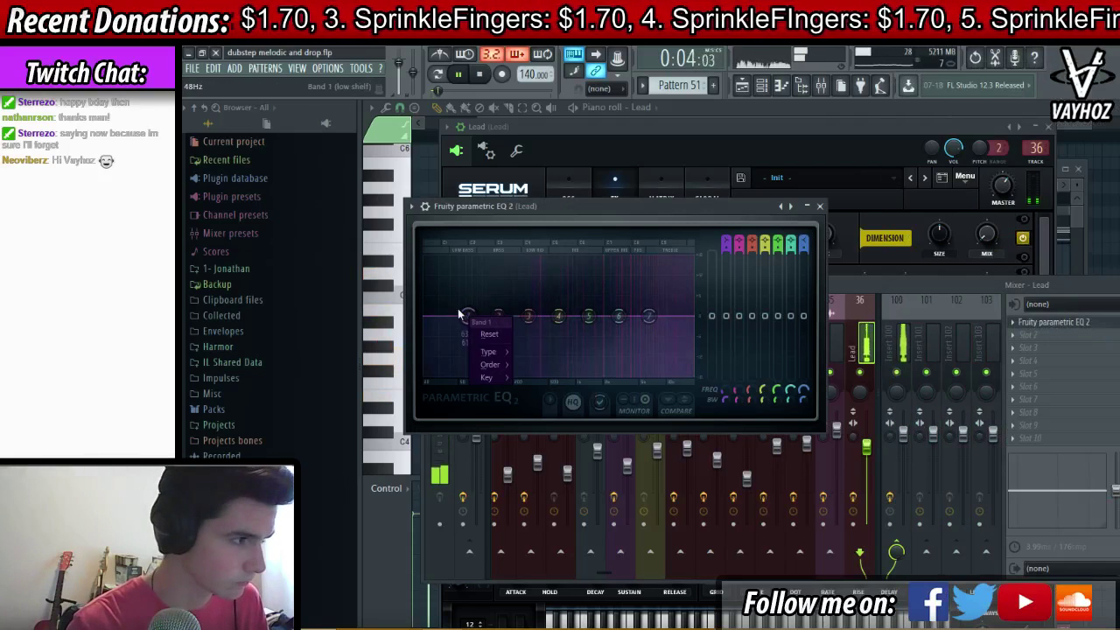
mouse_move(488, 350)
left_click(536, 383)
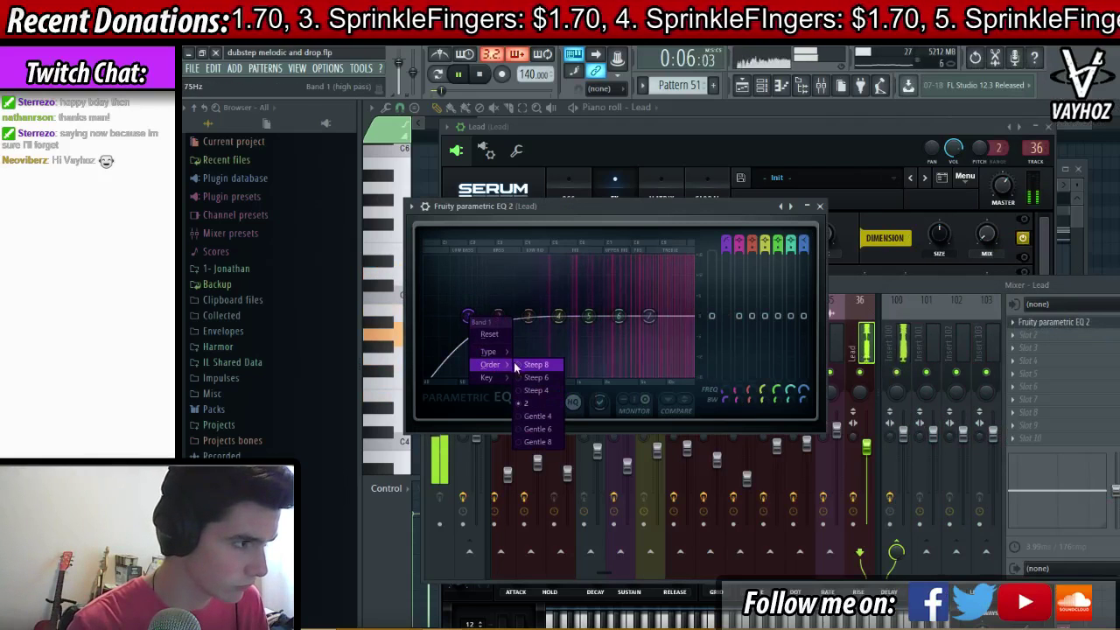
left_click(520, 365)
left_click(872, 454)
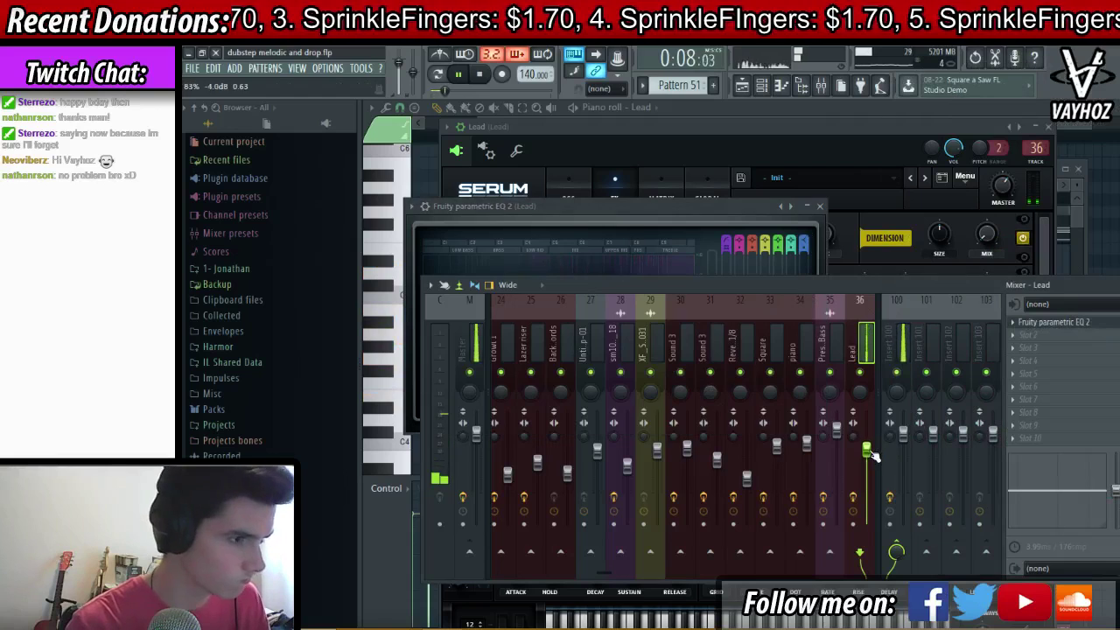
- Place a second Pattern 51 clip at bar 5 on Track 2 and make it unique as Pattern 52
key("F5")
left_click(667, 261)
left_click(698, 260)
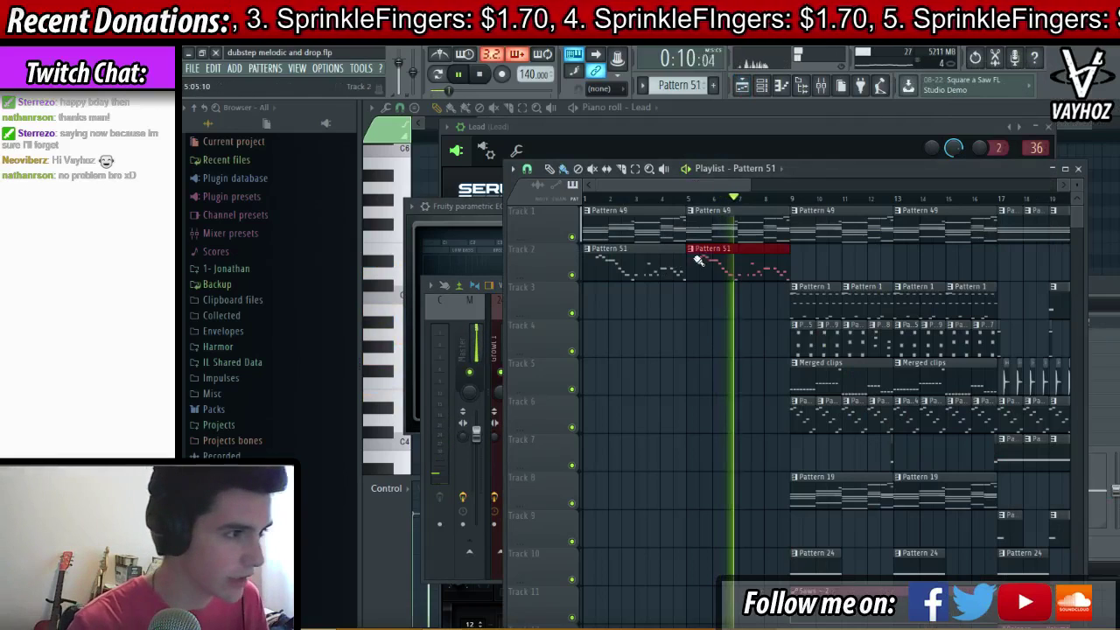
left_click(691, 249)
left_click(734, 337)
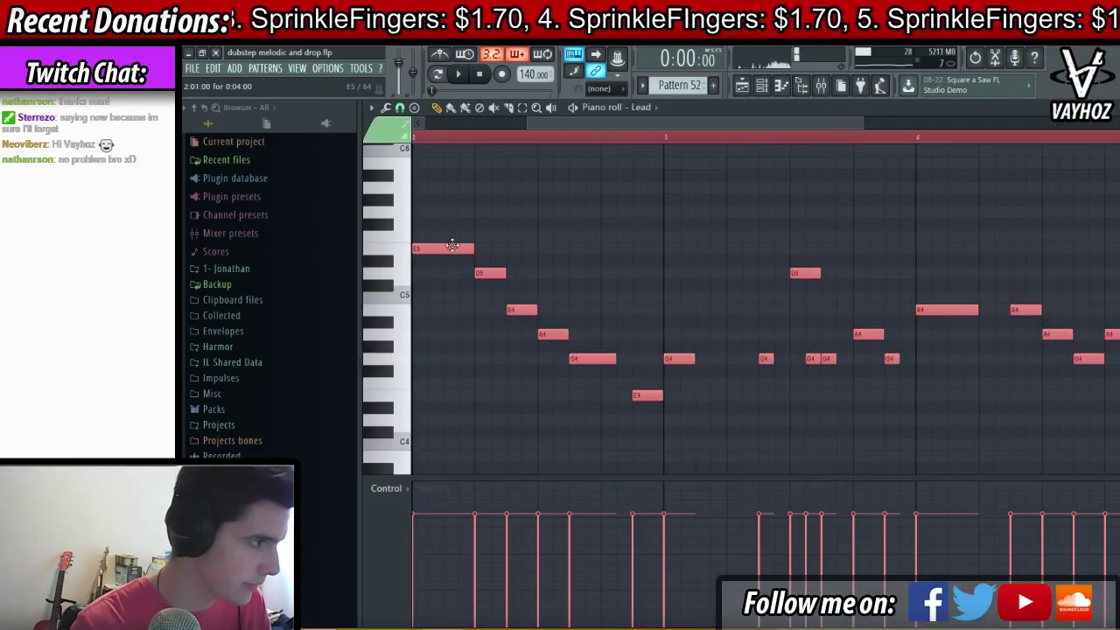
- Transpose all Pattern 52 melody notes down one octave and return to the playlist
key("space")
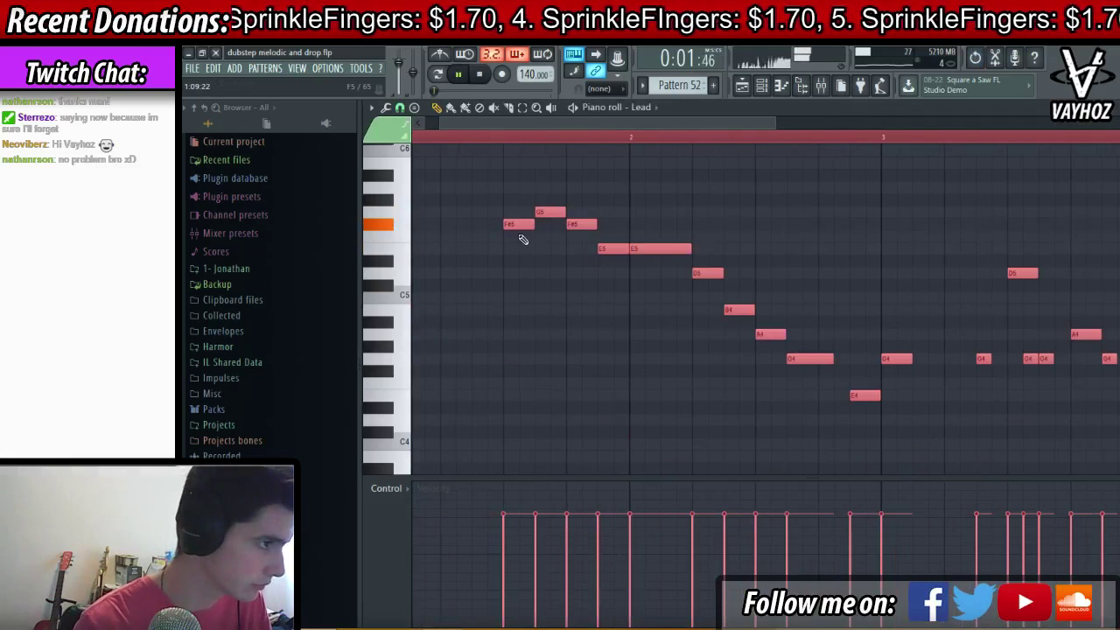
left_click_drag(522, 239, 522, 386)
left_click(557, 314)
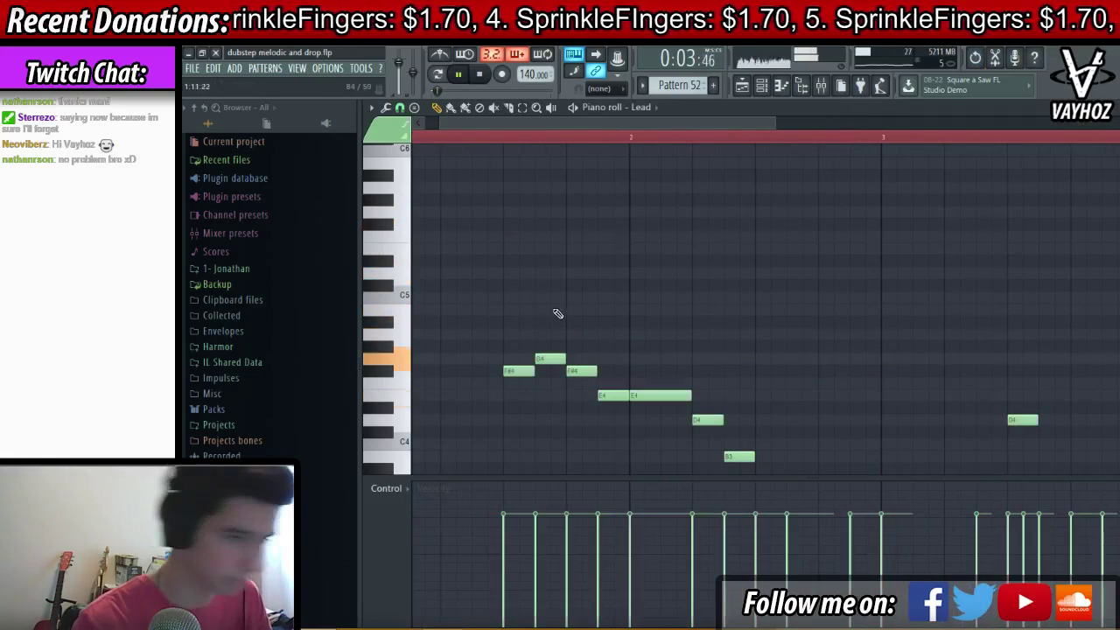
key("F5")
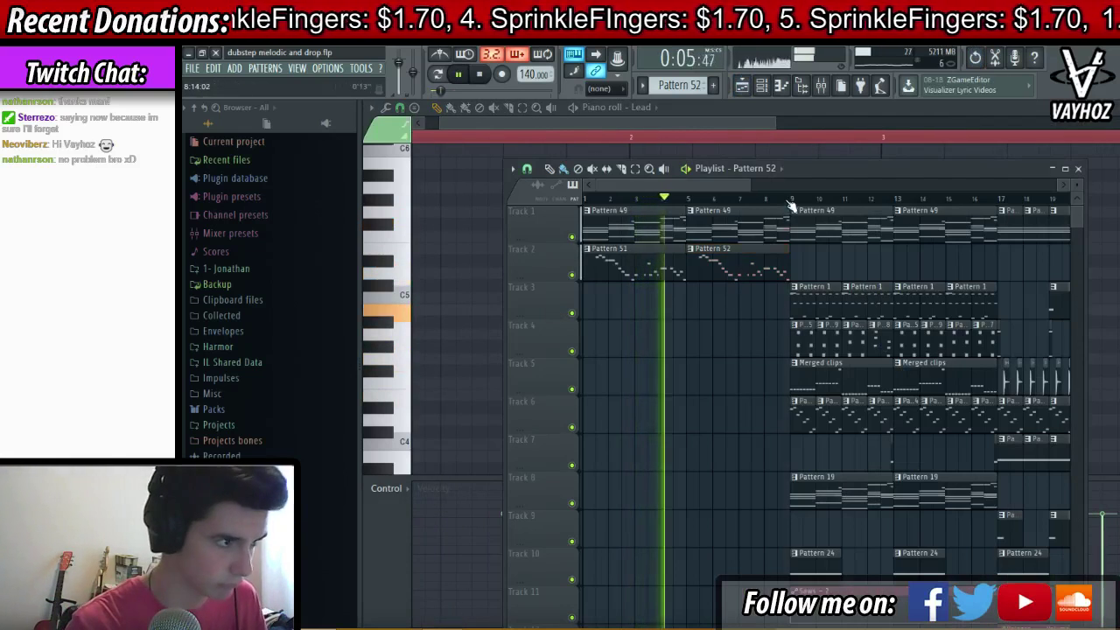
- Loop bars 1 to 8 of the playlist and bring up the Pattern 52 lead melody in the piano roll
left_click_drag(790, 199, 585, 199)
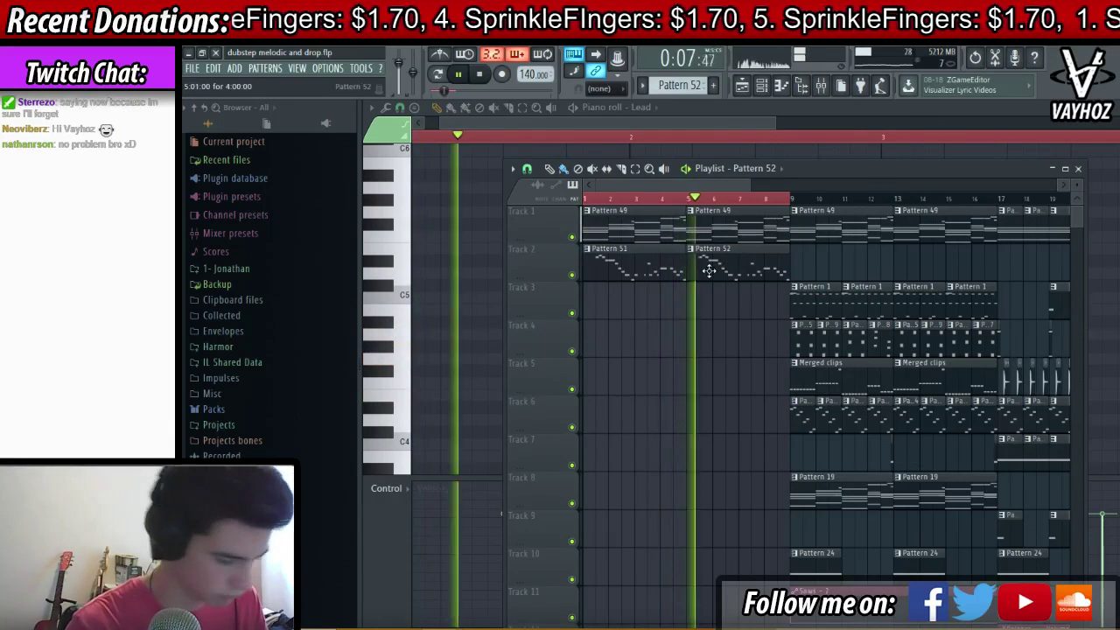
key("F5")
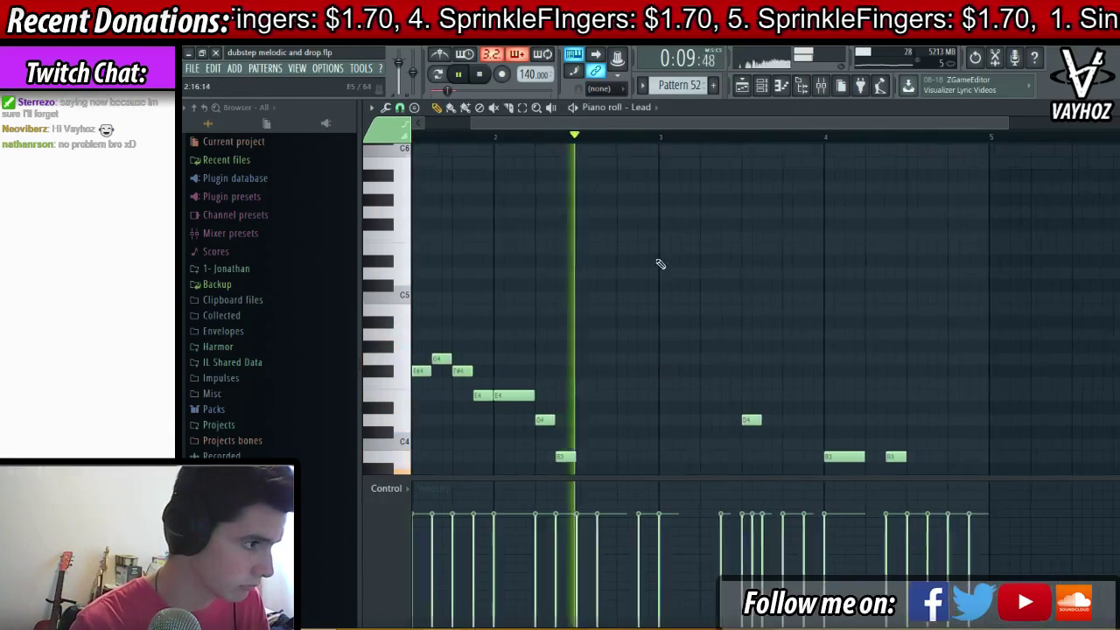
key("space")
scroll(652, 273, "down", 5)
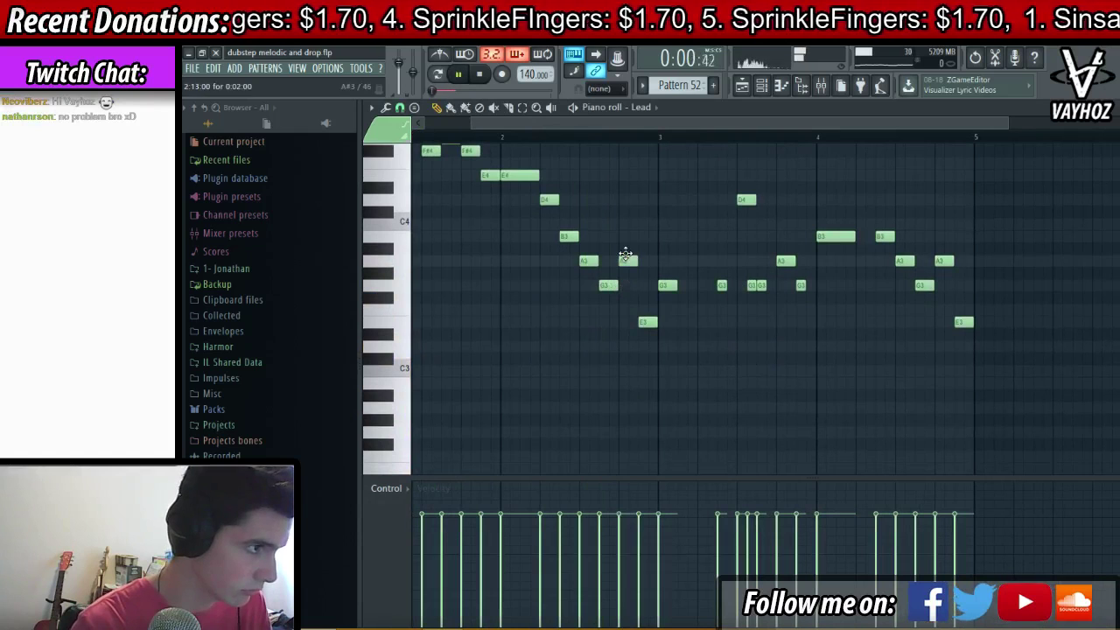
key("space")
scroll(574, 147, "up", 2, "ctrl")
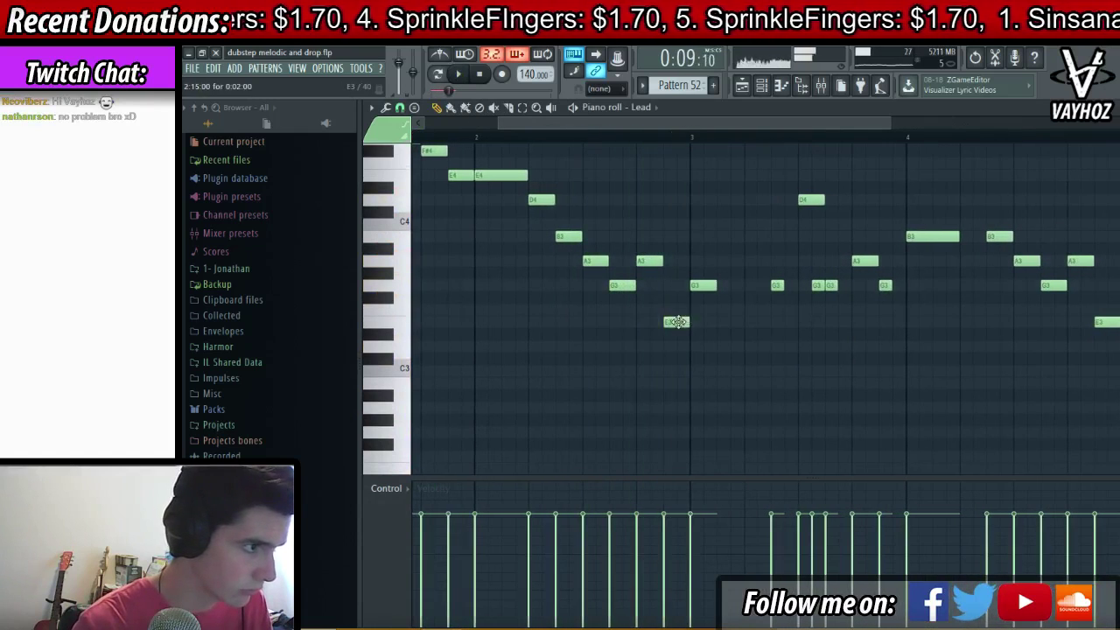
- Raise the G3 note at the start of bar 3 to B3 and add an A3 note after it
left_click(678, 322)
left_click_drag(700, 286, 715, 237)
scroll(759, 287, "up", 1)
key("space")
left_click(731, 298)
key("space")
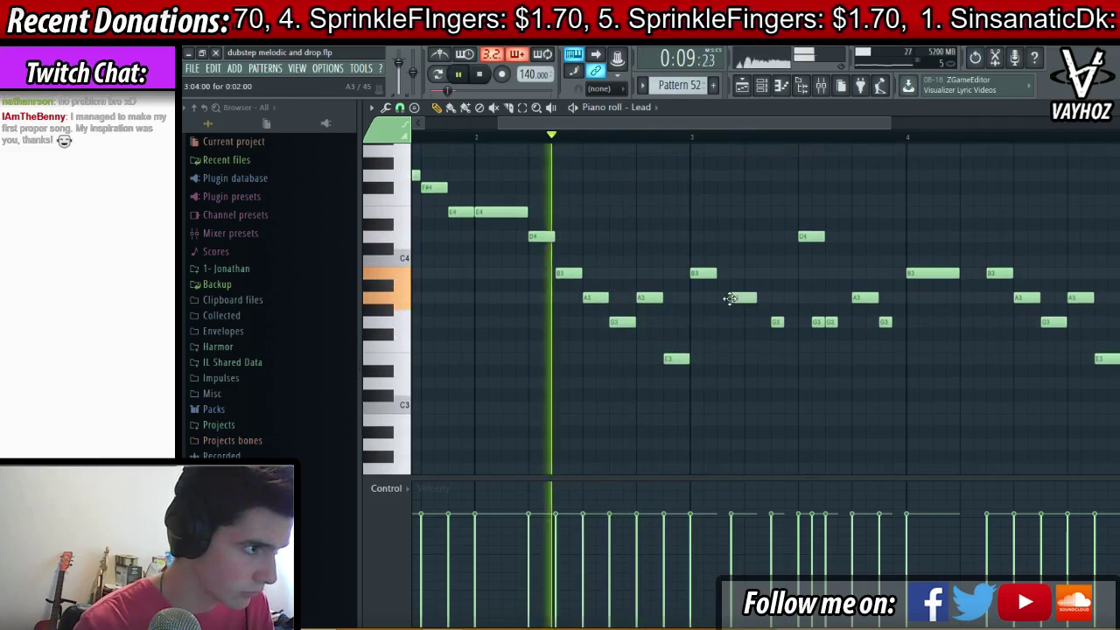
- Shift the new bar 3 A3 note slightly later, delete the G3 after it, and place a B3 note at 3:07
left_click_drag(730, 298, 747, 293)
right_click(778, 322)
scroll(790, 323, "up", 2)
key("space")
left_click_drag(777, 336, 777, 342)
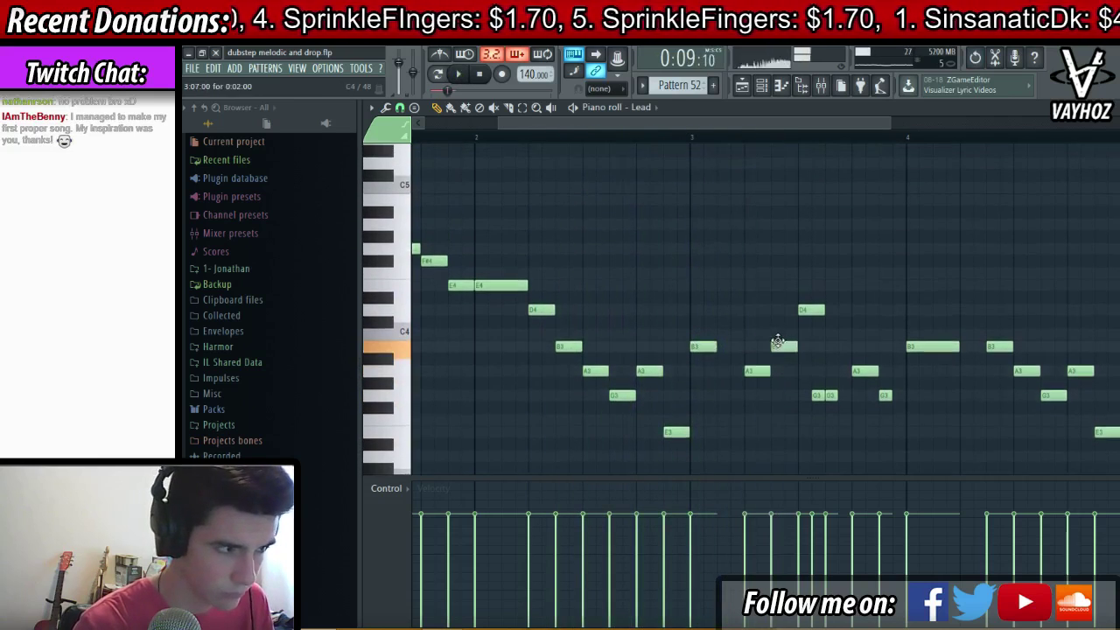
- Replace the D4 and two short G3 notes in the second half of bar 3 with one new note, and return to the playlist
key("space")
right_click(811, 308)
right_click(817, 395)
right_click(830, 395)
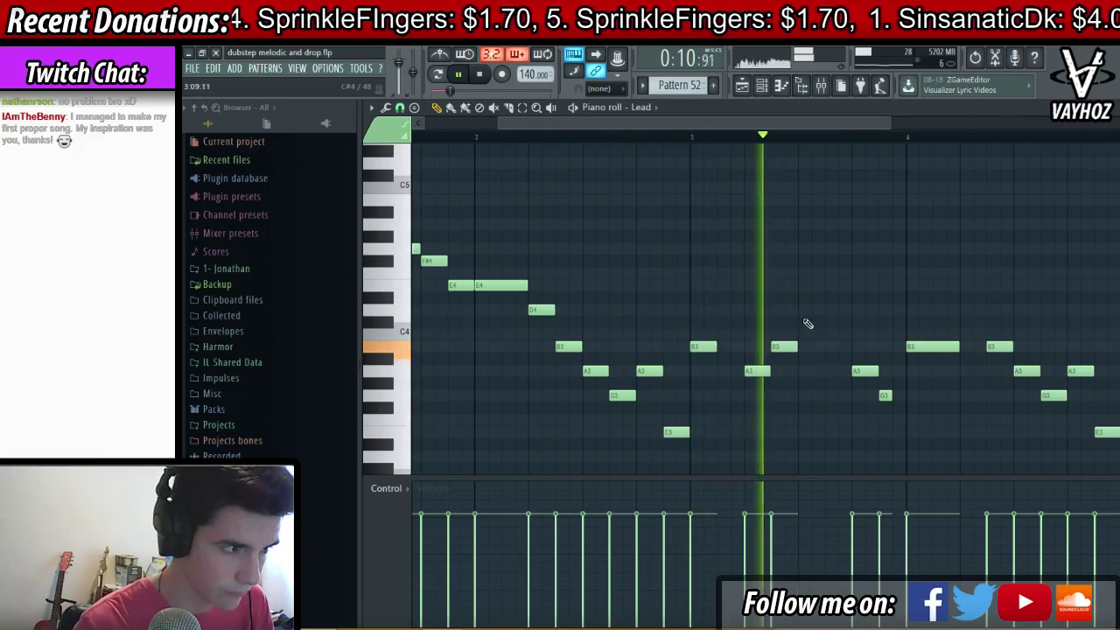
left_click(808, 322)
key("F5")
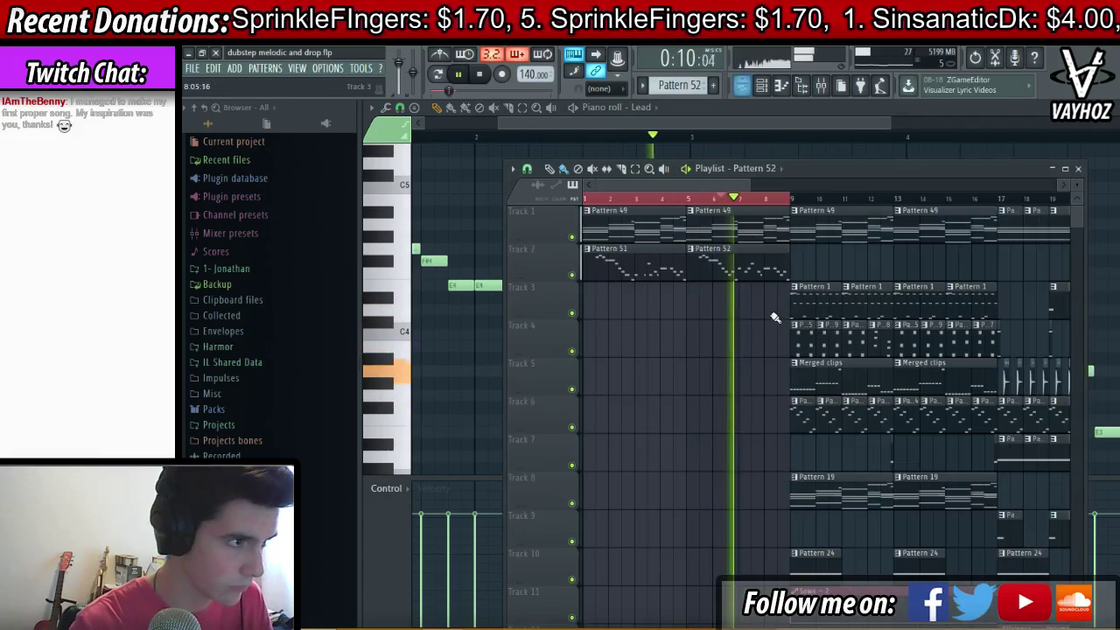
- Make the Track 1 chord clip at bar 5 unique as Pattern 50 and open it in the piano roll
right_click(690, 222)
left_click(744, 298)
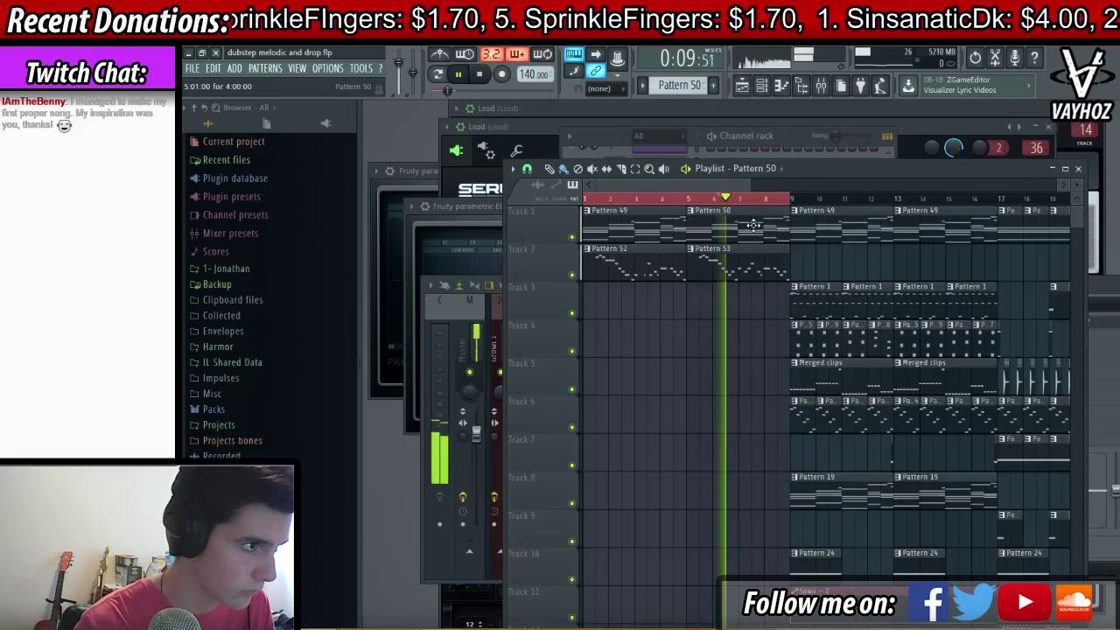
double_click(754, 228)
key("space")
scroll(787, 228, "down", 1)
scroll(726, 262, "up", 1)
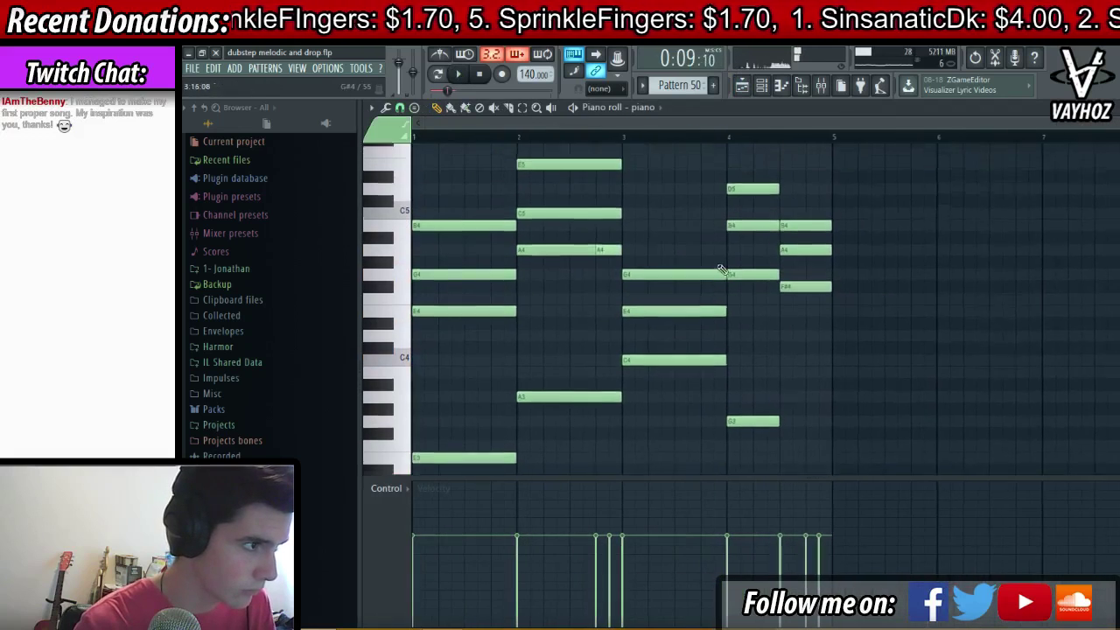
- Shorten the bar 3 C4, E4 and G4 chord to half a bar and fill the second half with D4, F#4 and A4
left_click_drag(723, 268, 690, 401)
key("space")
left_click_drag(743, 326, 693, 328)
left_click_drag(665, 372, 696, 350)
key("space")
left_click(723, 383, "ctrl")
key("space")
- Shorten the bar 3 G5 top note to half a bar and add an F#5 note for the second half
scroll(707, 306, "up", 4)
scroll(704, 283, "up", 1)
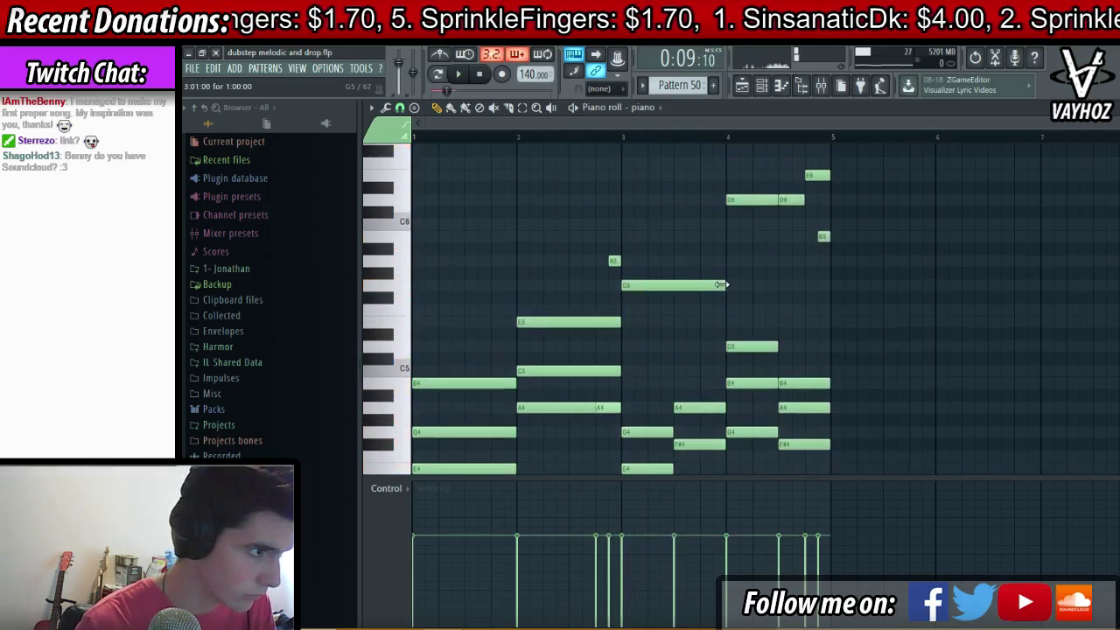
scroll(681, 294, "down", 3)
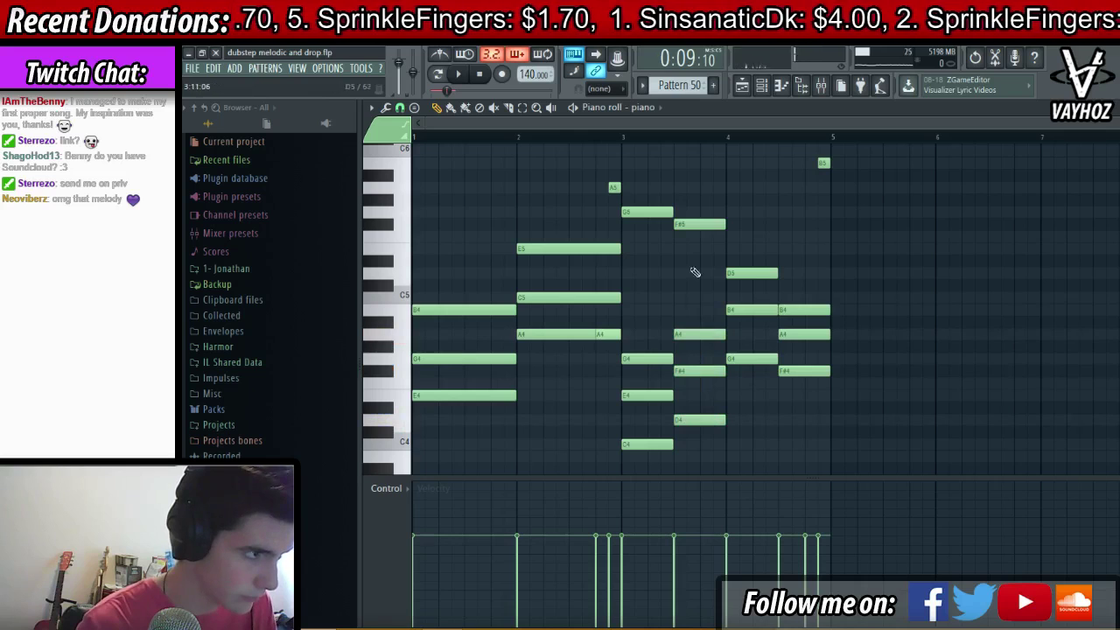
key("space")
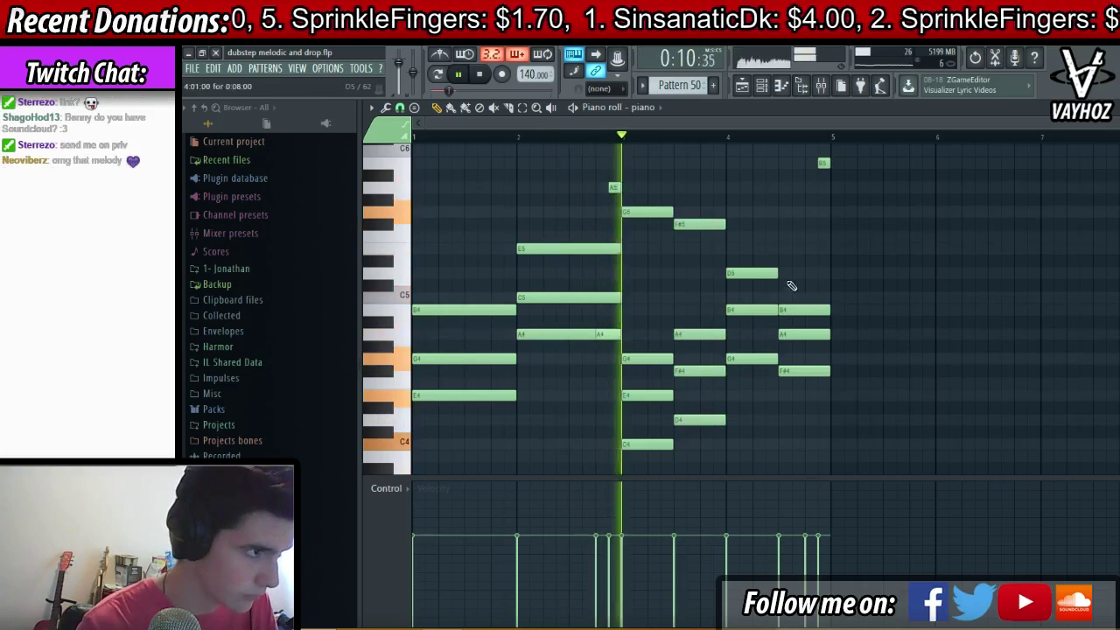
scroll(952, 258, "down", 3)
key("space")
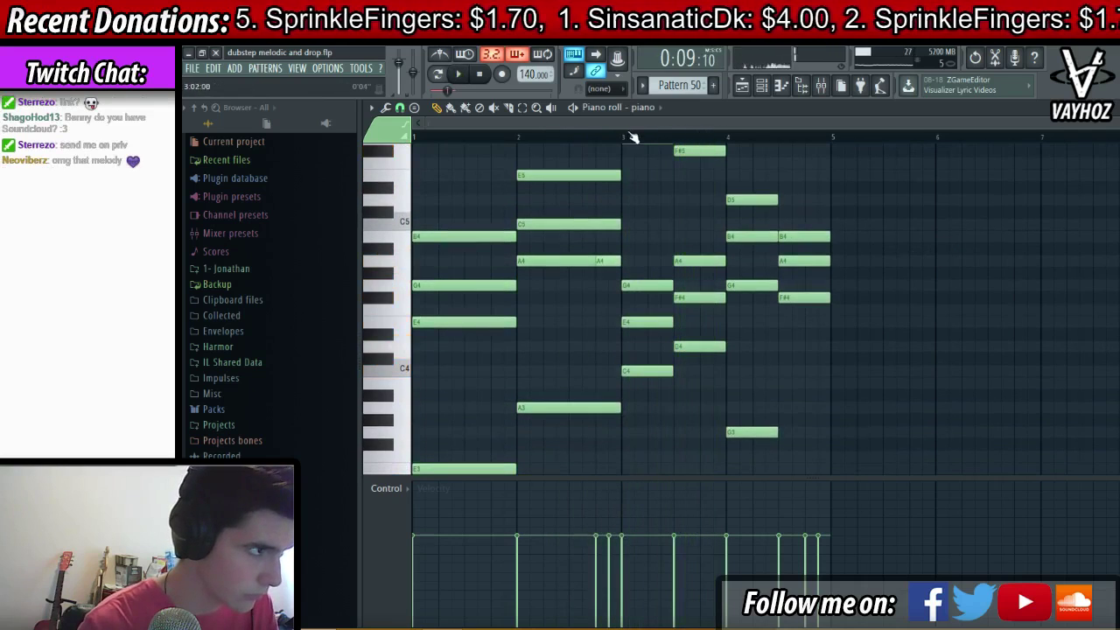
- Audition the chords and top notes in bars 3 and 4 of Pattern 50
key("space")
scroll(742, 145, "up", 2)
scroll(938, 243, "up", 2)
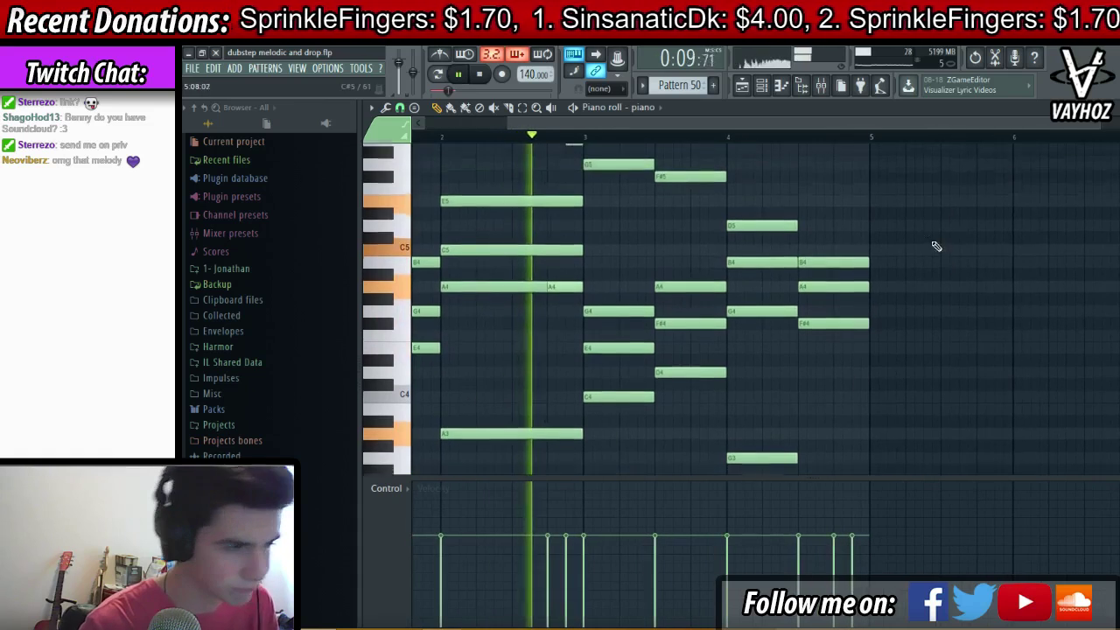
scroll(770, 214, "up", 4)
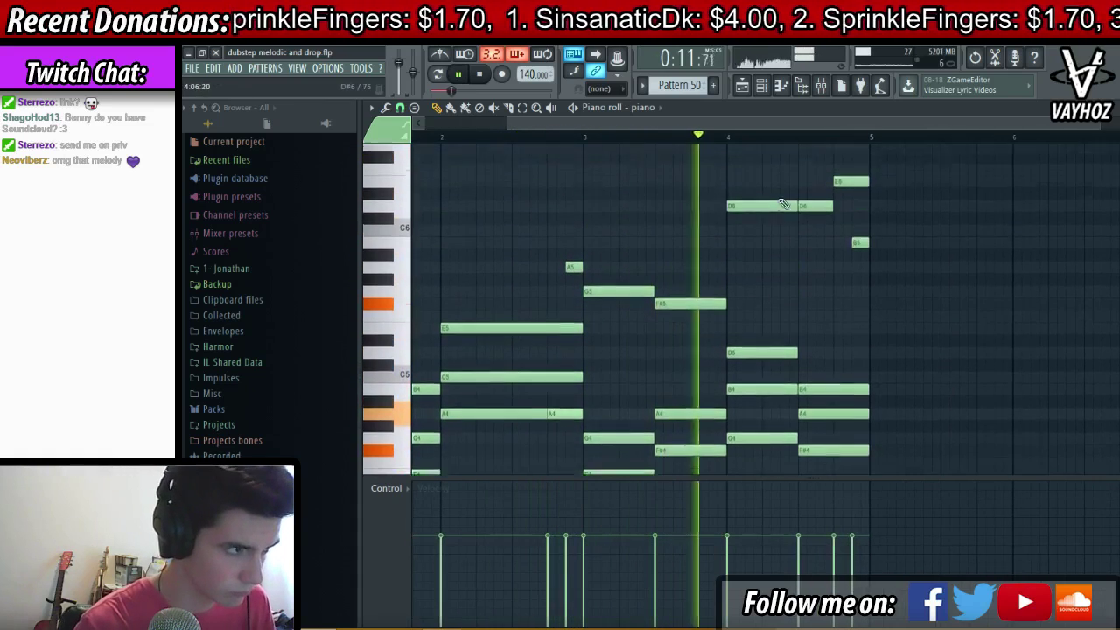
left_click_drag(831, 252, 907, 296)
key("space")
left_click(729, 140)
key("space")
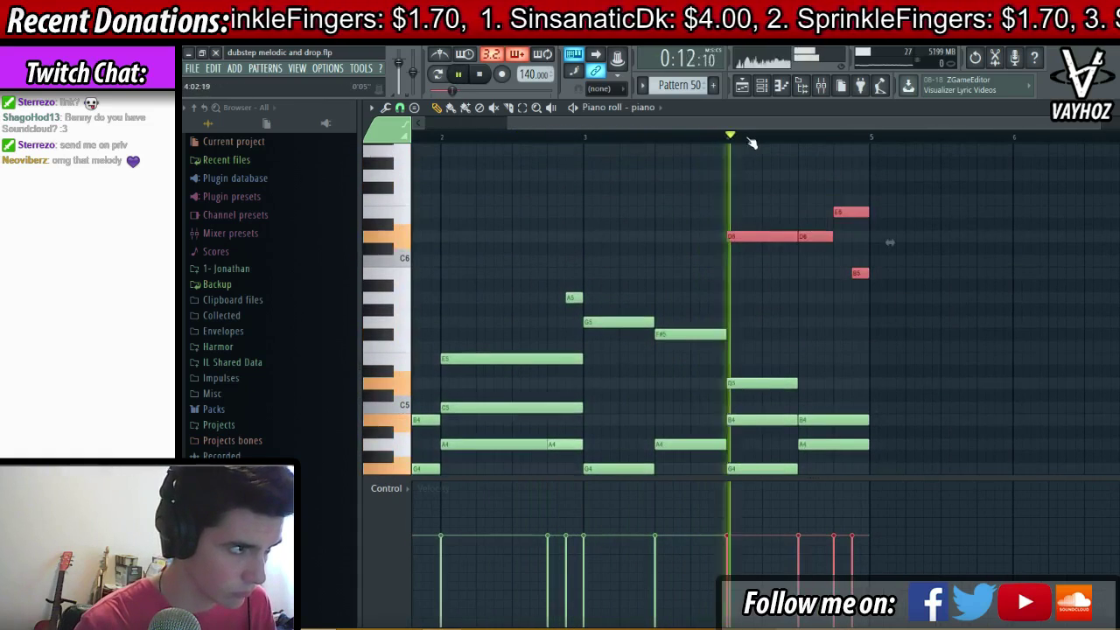
key("ctrl+d")
scroll(814, 142, "down", 2)
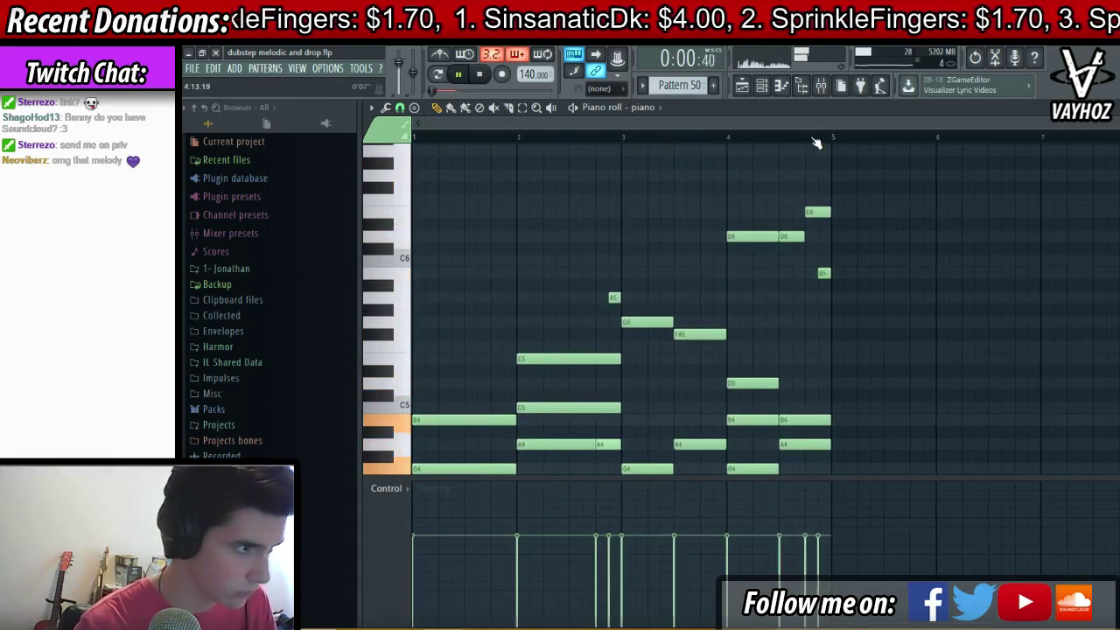
- Add Fruity Reeverb to slot 2 of the Lead mixer track with a decay of 1.4 sec while the intro plays
key("F5")
key("space")
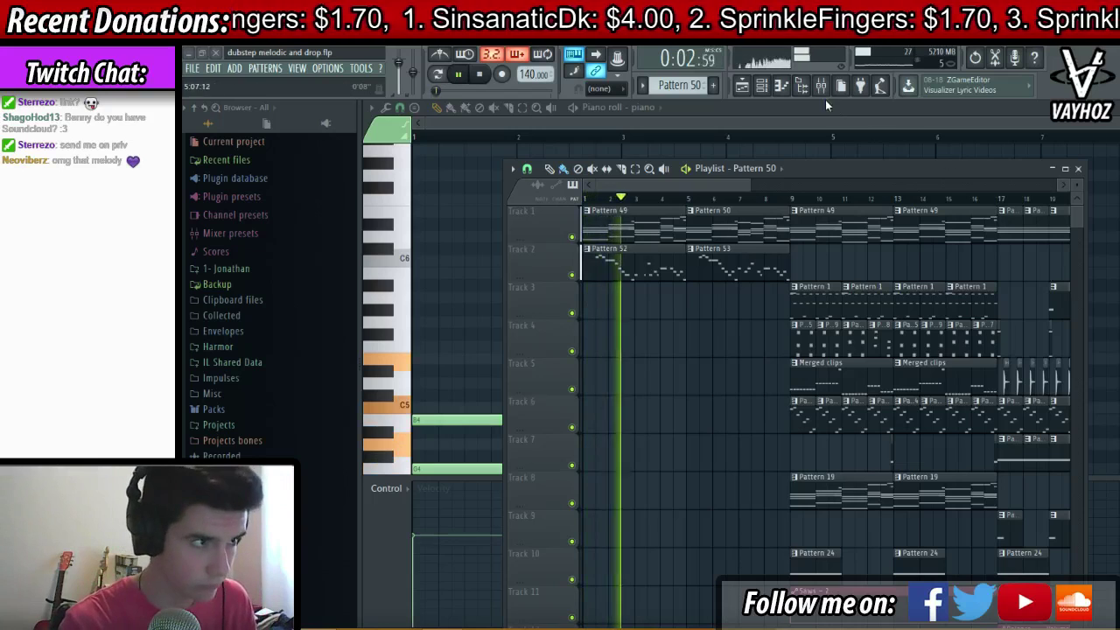
key("F9")
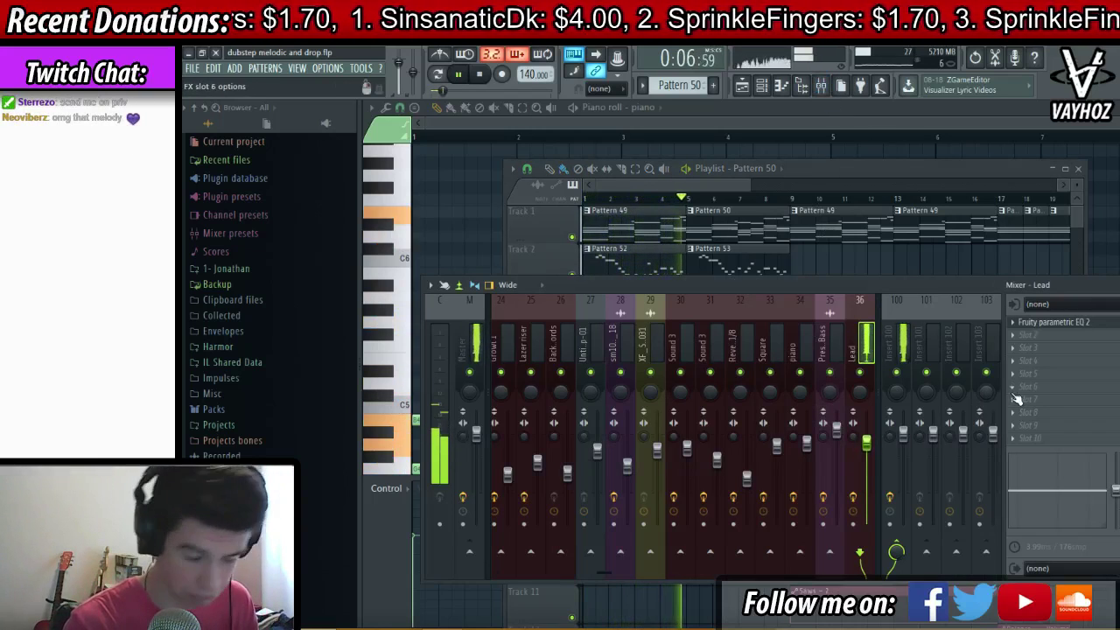
left_click(1019, 334)
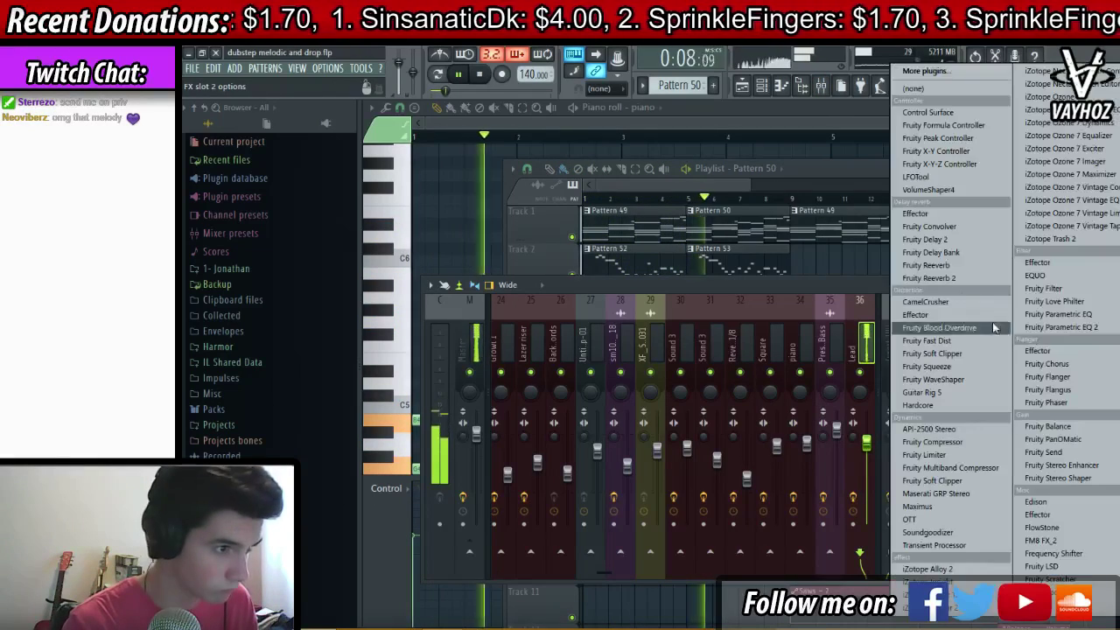
left_click(959, 276)
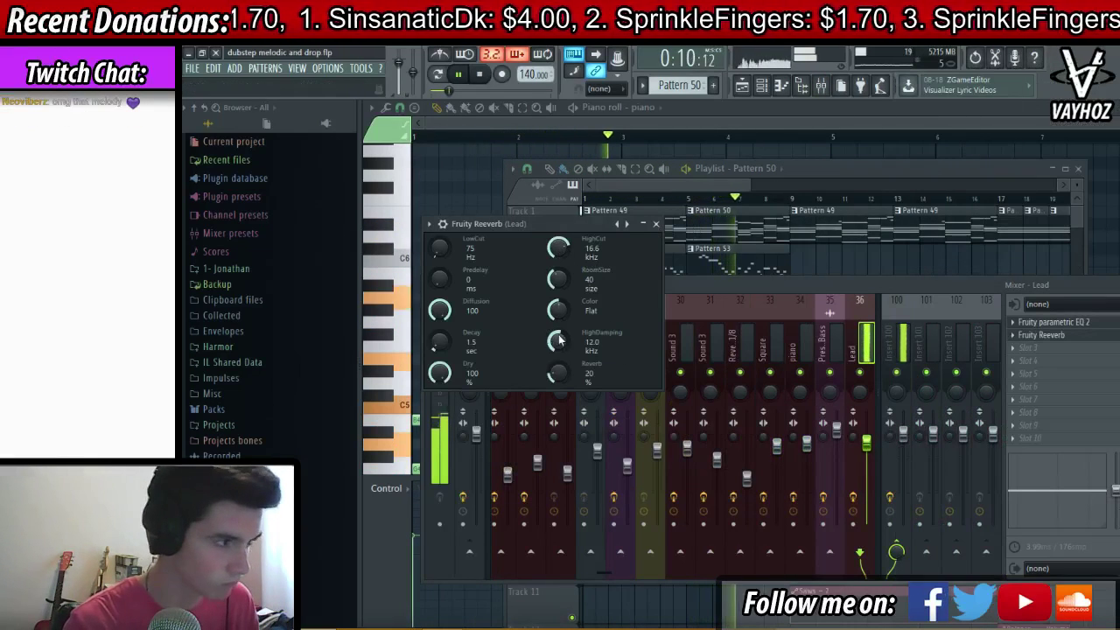
left_click(865, 260)
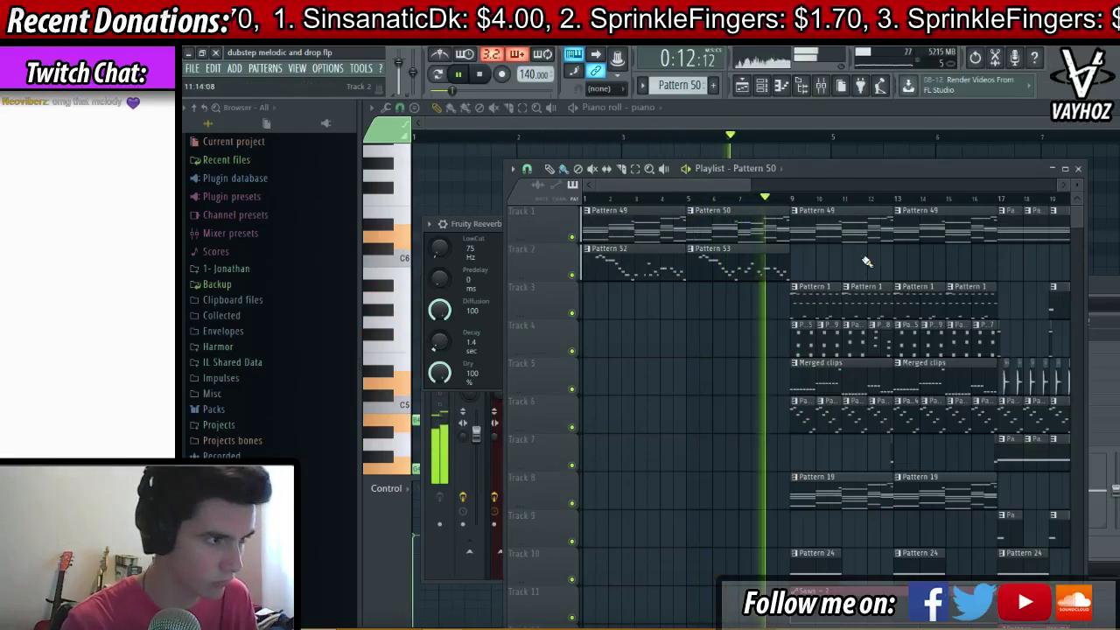
- In Pattern 50, raise the final half-bar chord of bar 4 from F#4, A4 and B4 to C#5, E5 and F#5
scroll(810, 202, "up", 2)
scroll(844, 202, "left", 2)
left_click(847, 203)
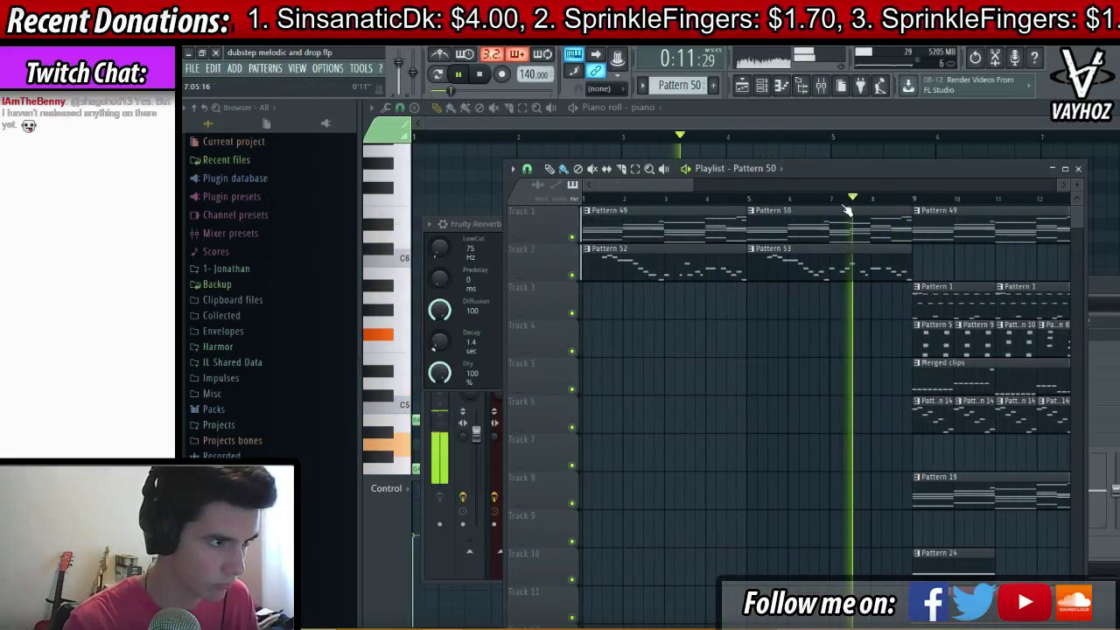
double_click(860, 218)
scroll(795, 242, "right", 2)
scroll(669, 236, "down", 2)
scroll(666, 271, "down", 4)
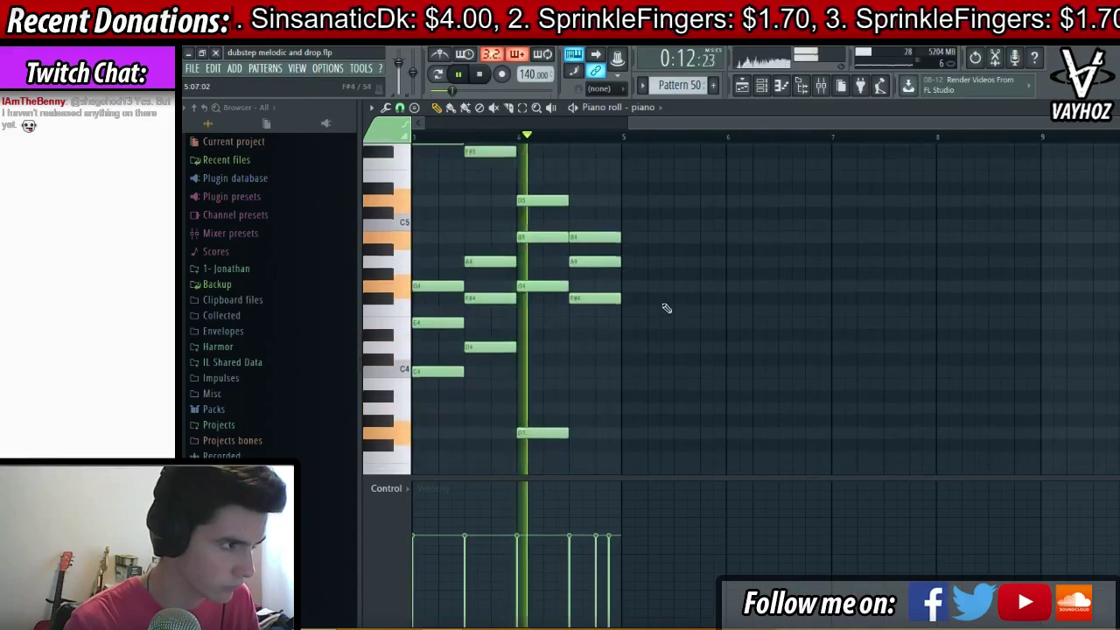
left_click_drag(598, 159, 601, 330)
left_click(758, 353, "ctrl")
scroll(758, 354, "up", 1)
scroll(699, 350, "up", 8)
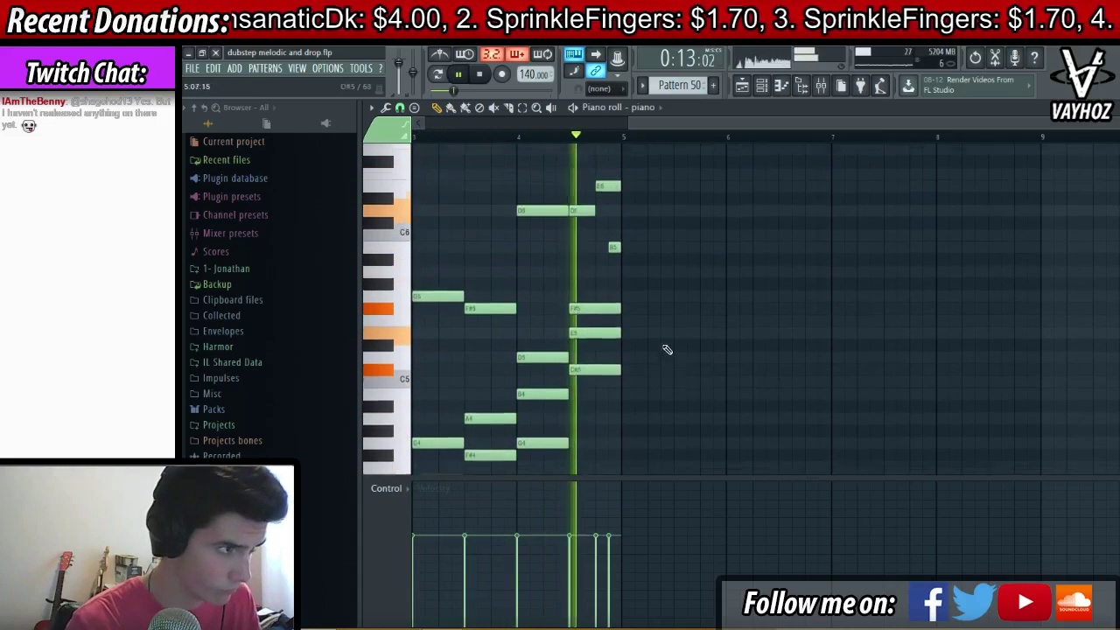
- Play the intro from the playlist and replace the Track 1 clip at bar 13 with Pattern 50
key("space")
key("F5")
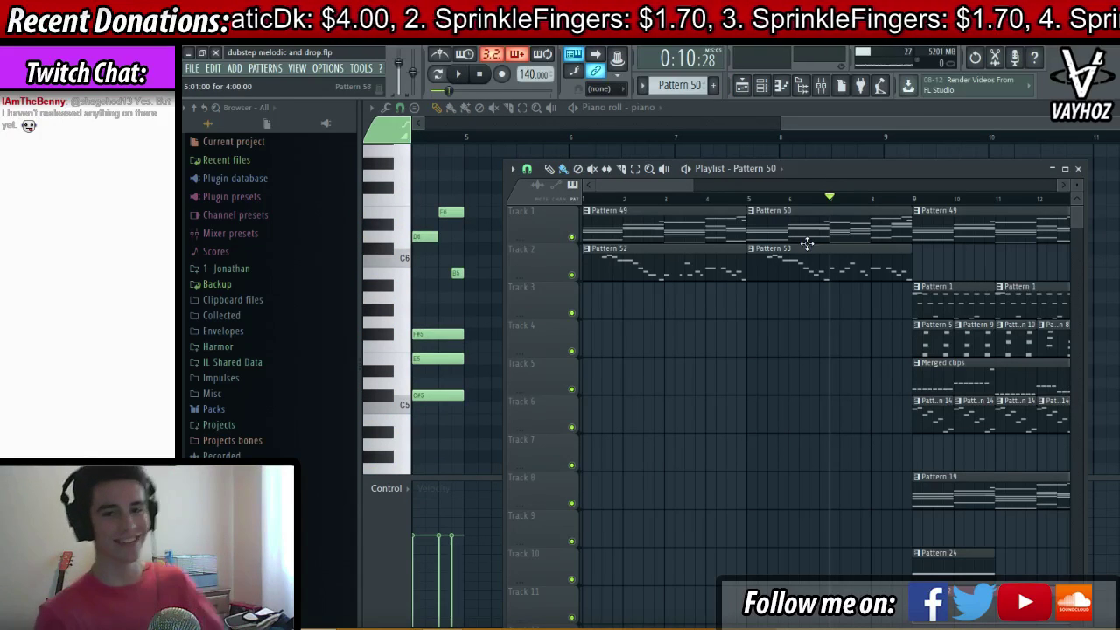
key("space")
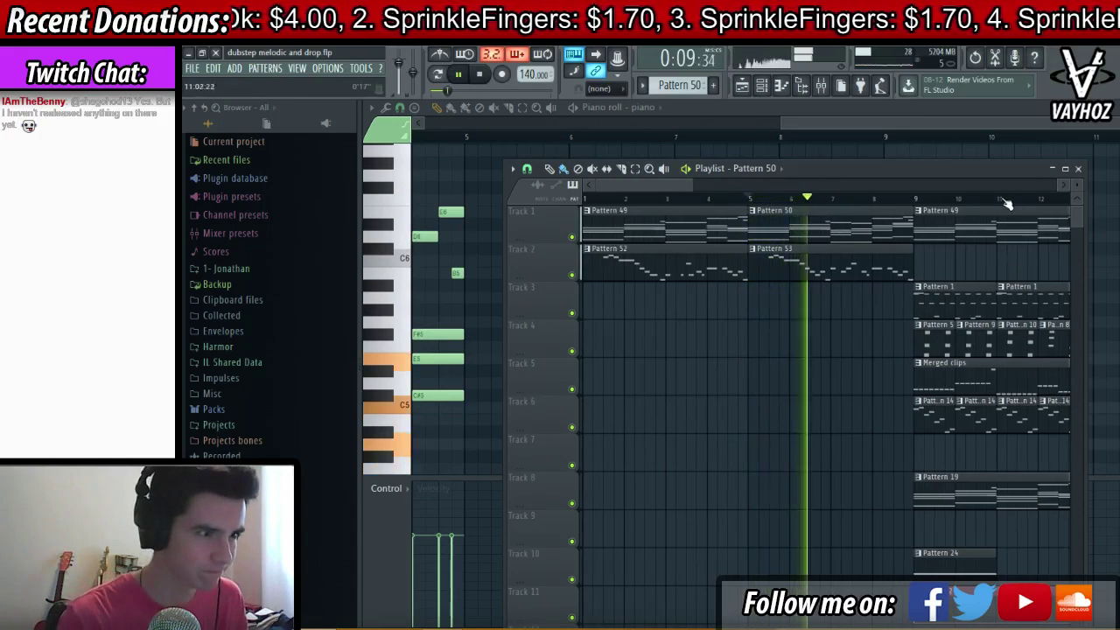
scroll(850, 206, "down", 3)
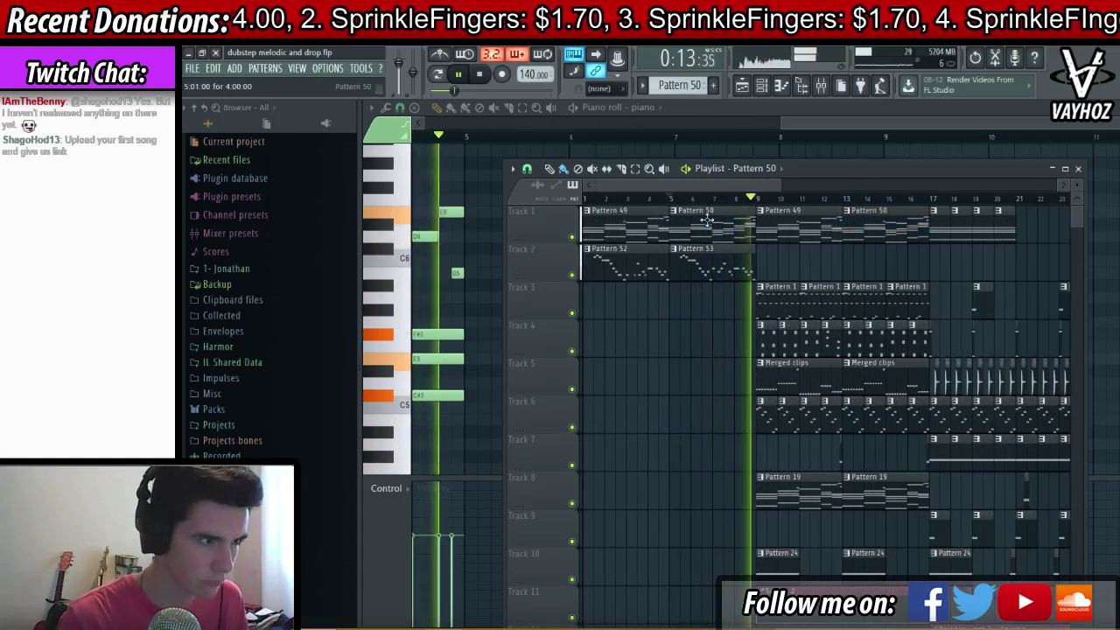
- Copy all the piano notes of Pattern 50 and return to the playlist
key("F5")
scroll(734, 223, "down", 1)
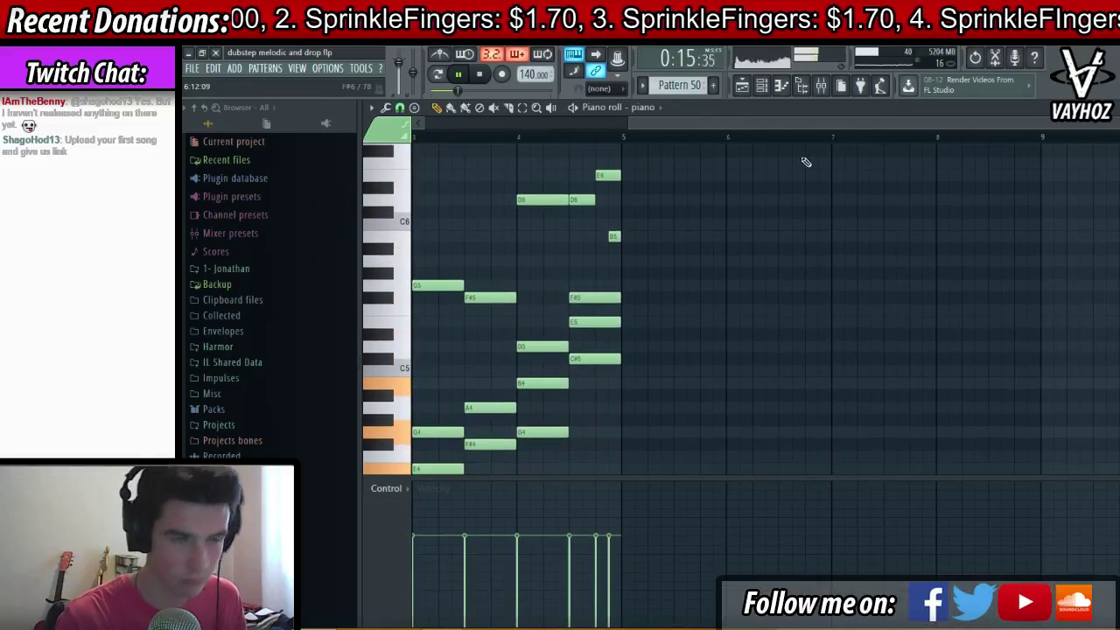
scroll(859, 128, "left", 3)
key("ctrl+a")
key("F5")
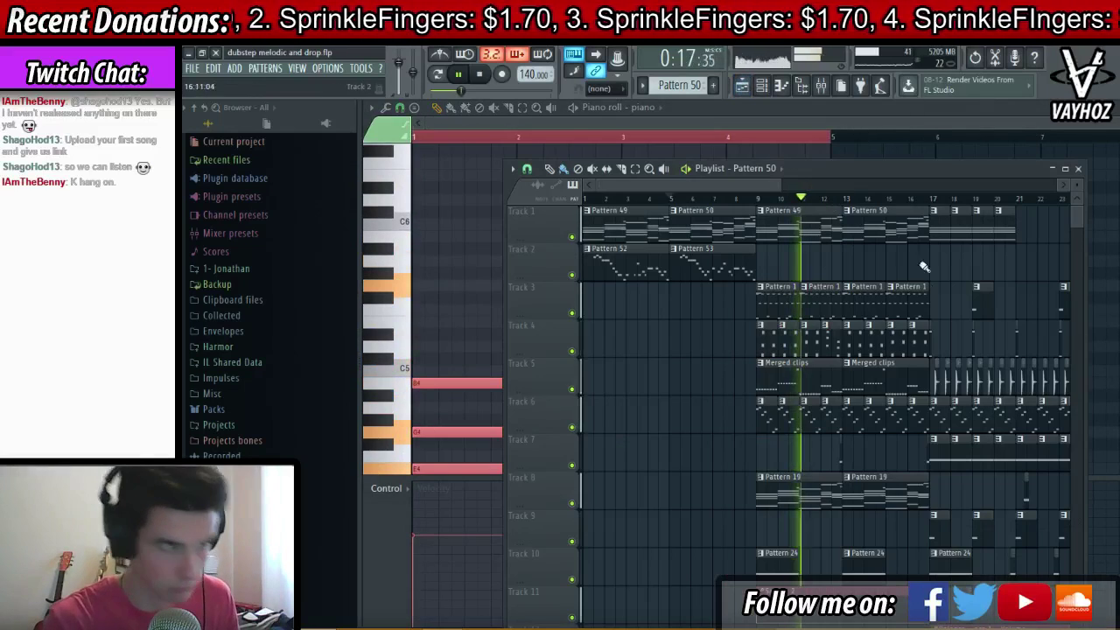
- Stop playback and make the Pattern 19 clip at bar 13 on Track 8 unique as Pattern 20
left_click(857, 201)
key("space")
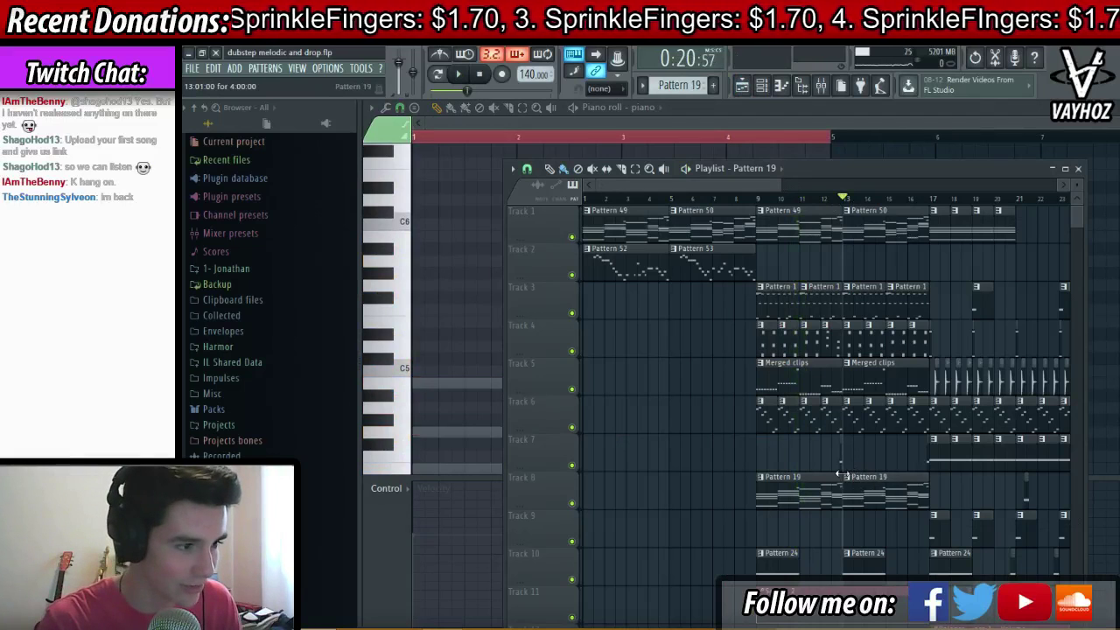
left_click(849, 477)
left_click(877, 558)
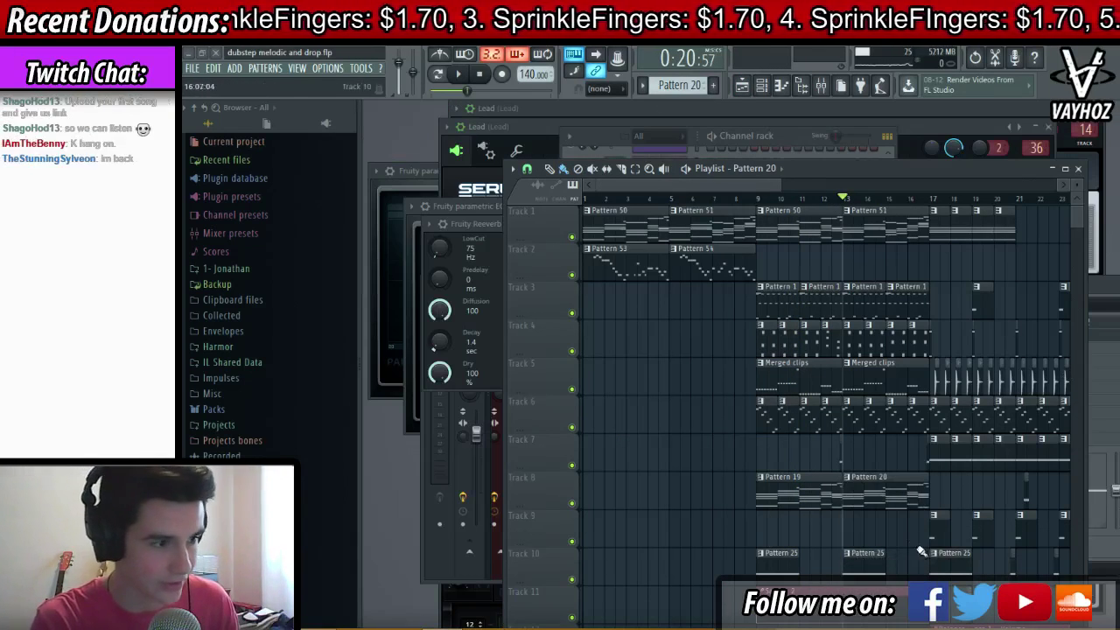
- Replace all the Saws notes in Pattern 20 with the copied piano chords
double_click(875, 504)
left_click_drag(662, 271, 1073, 304)
key("ctrl+a")
key("Delete")
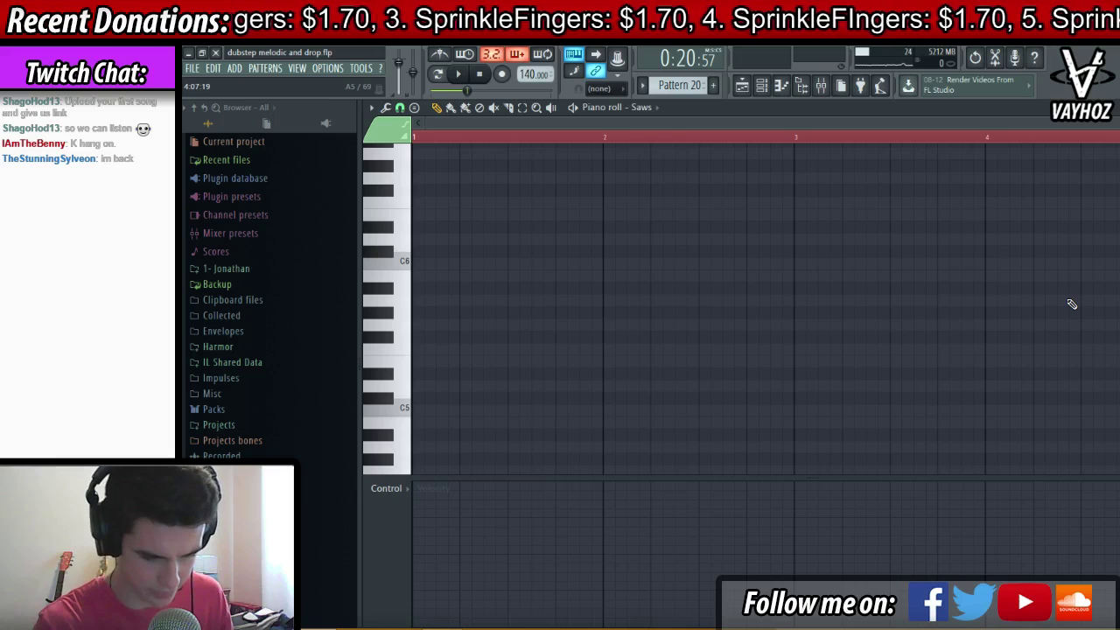
key("ctrl+z")
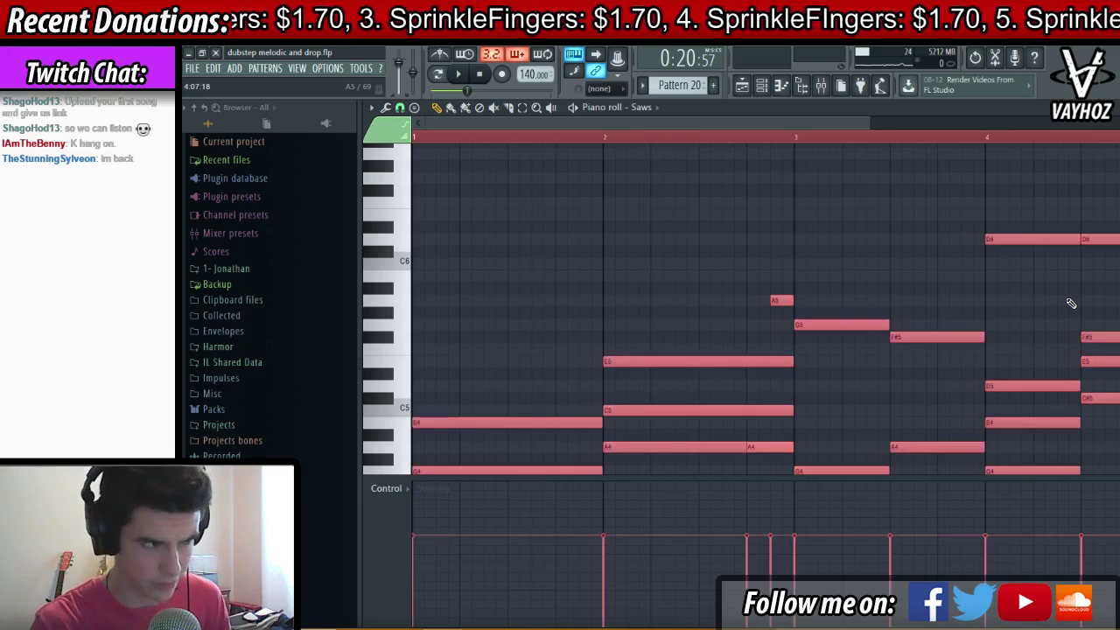
- Review the pasted chords in Pattern 20 and play the arrangement from bar 9 in the playlist
left_click_drag(994, 279, 998, 179)
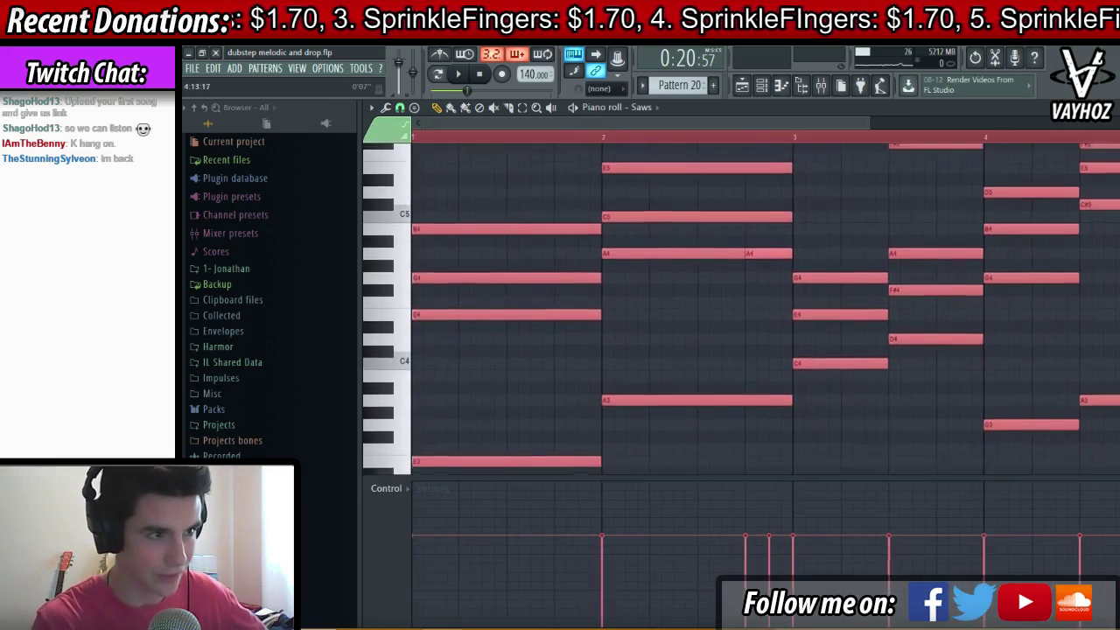
scroll(1078, 258, "down", 3)
key("Escape")
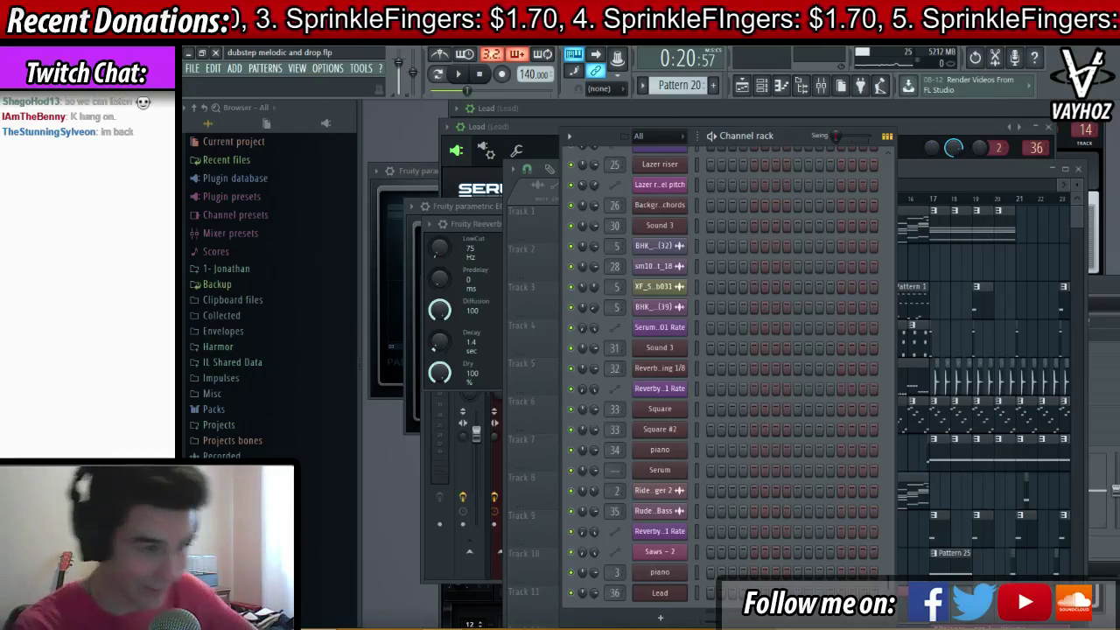
left_click(1067, 202)
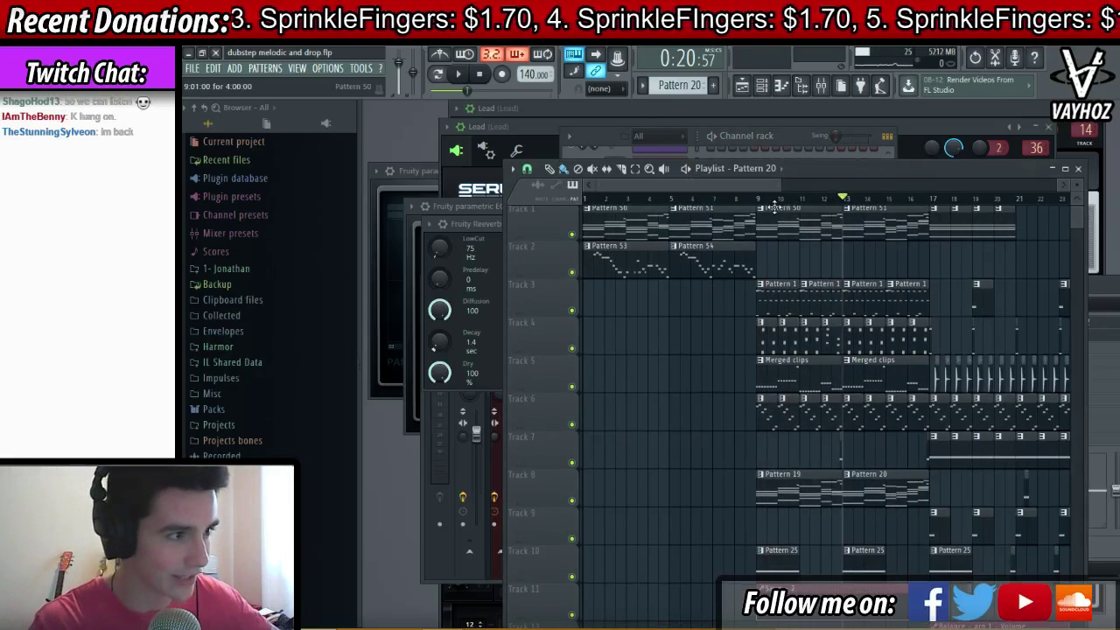
key("space")
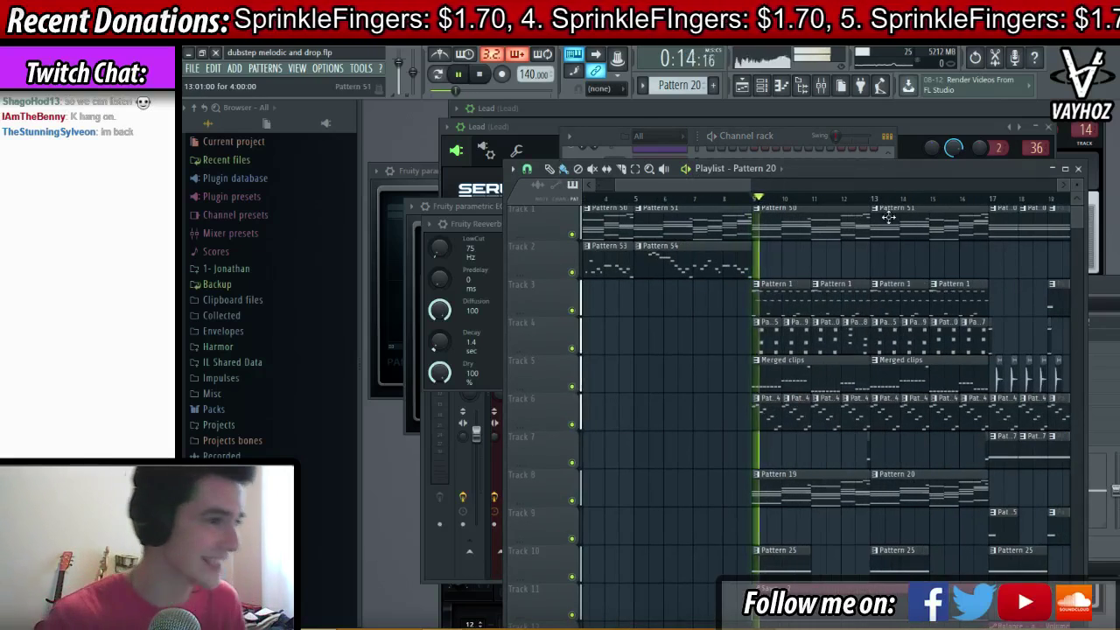
scroll(875, 237, "up", 2)
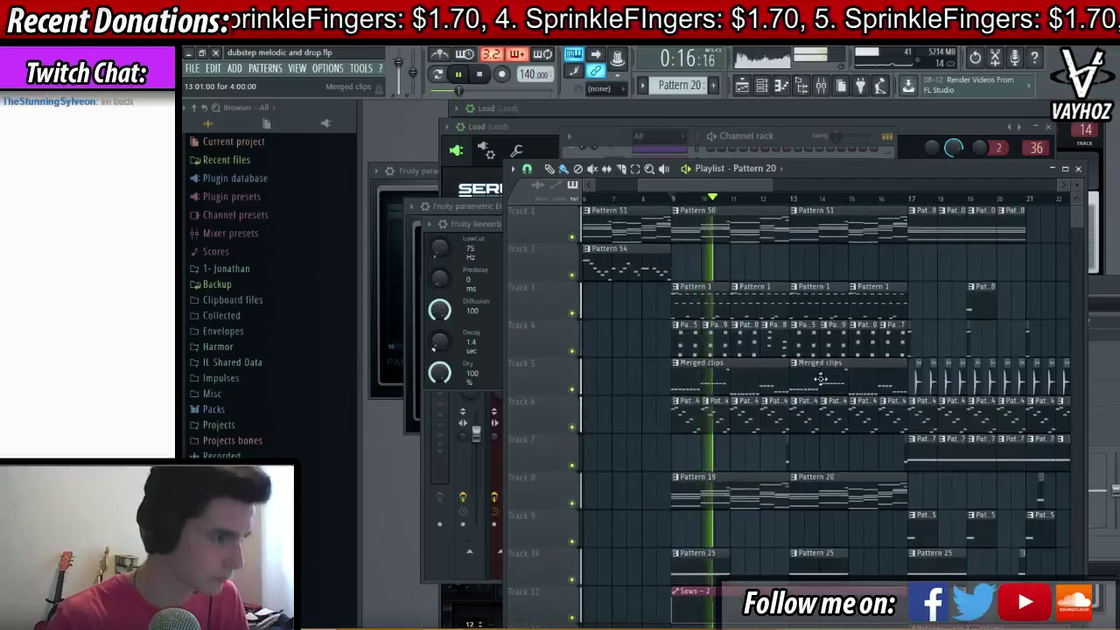
- Make the Merged clips clip at bar 13 on Track 5 unique and open its Sub notes
left_click(795, 362)
left_click(841, 453)
double_click(843, 374)
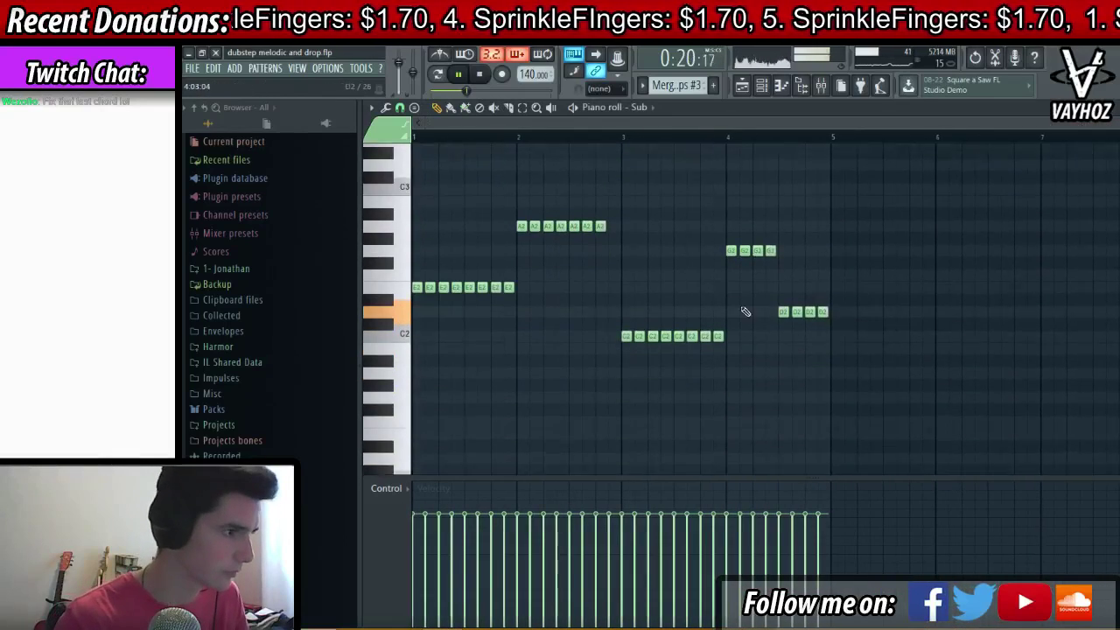
- Raise the last four C2 notes in bar 3 of the Sub pattern to D2 and listen to the change
scroll(747, 309, "up", 1)
mouse_move(672, 329)
left_mouse_down()
mouse_move(724, 316)
mouse_move(717, 347)
mouse_move(672, 326)
mouse_move(679, 343)
left_mouse_up()
right_click(719, 320)
key("space")
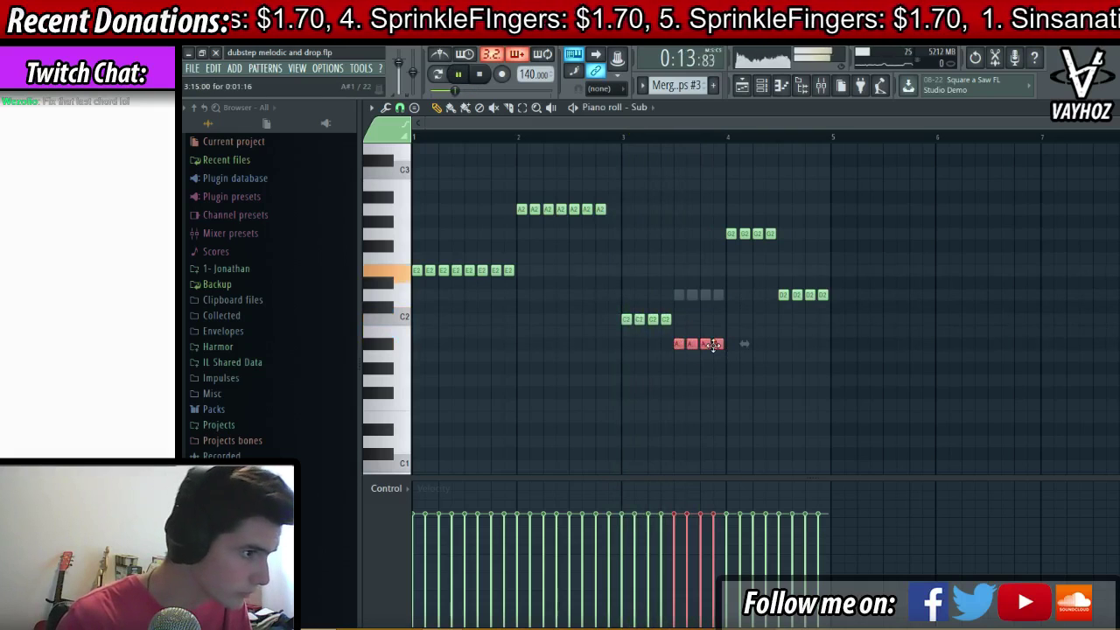
key("space")
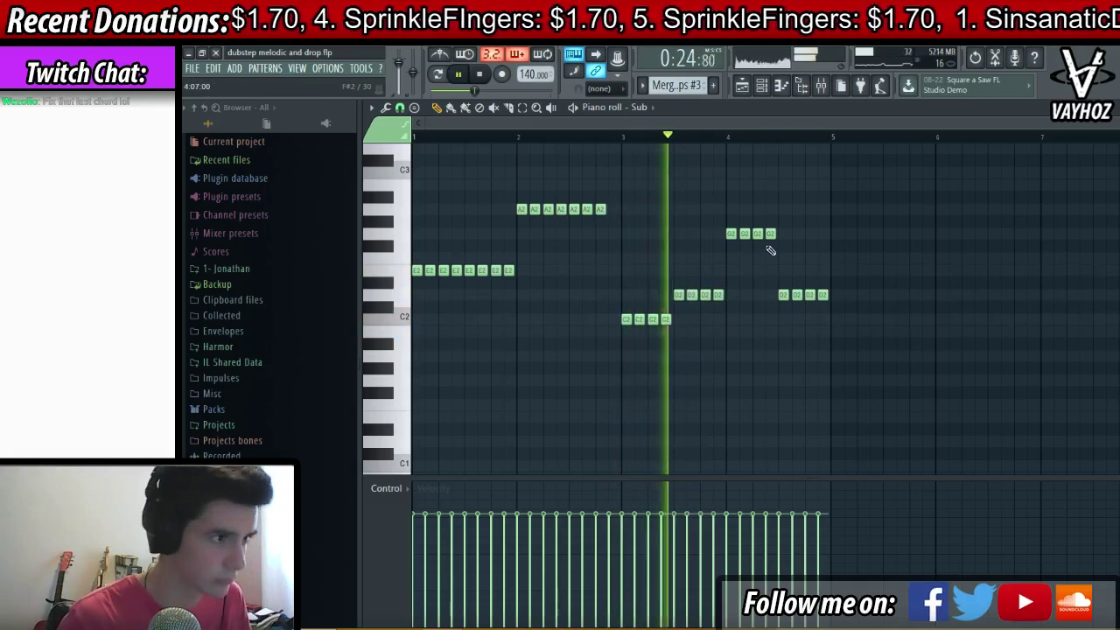
- Raise the last four D2 notes in bar 4 of the bass pattern to A2
left_click_drag(777, 283, 822, 209)
right_click(795, 295)
right_click(794, 296)
left_click_drag(777, 285, 821, 205)
- Return to the playlist and play the arrangement from the beginning
key("F5")
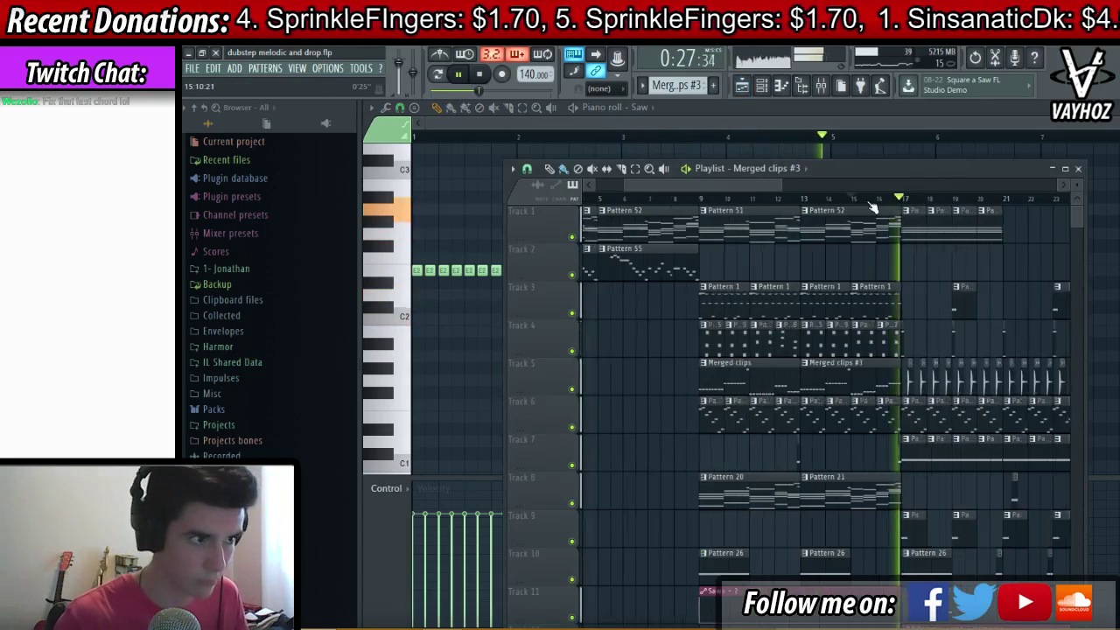
scroll(726, 203, "down", 1)
left_click(586, 201)
scroll(671, 206, "up", 2)
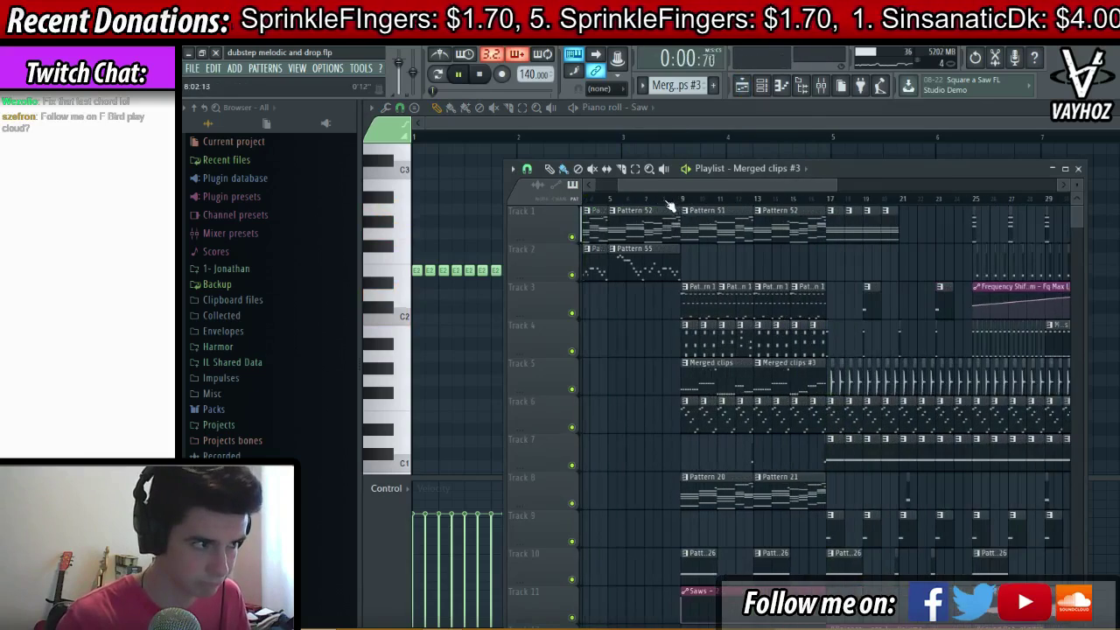
key("space")
key("F9")
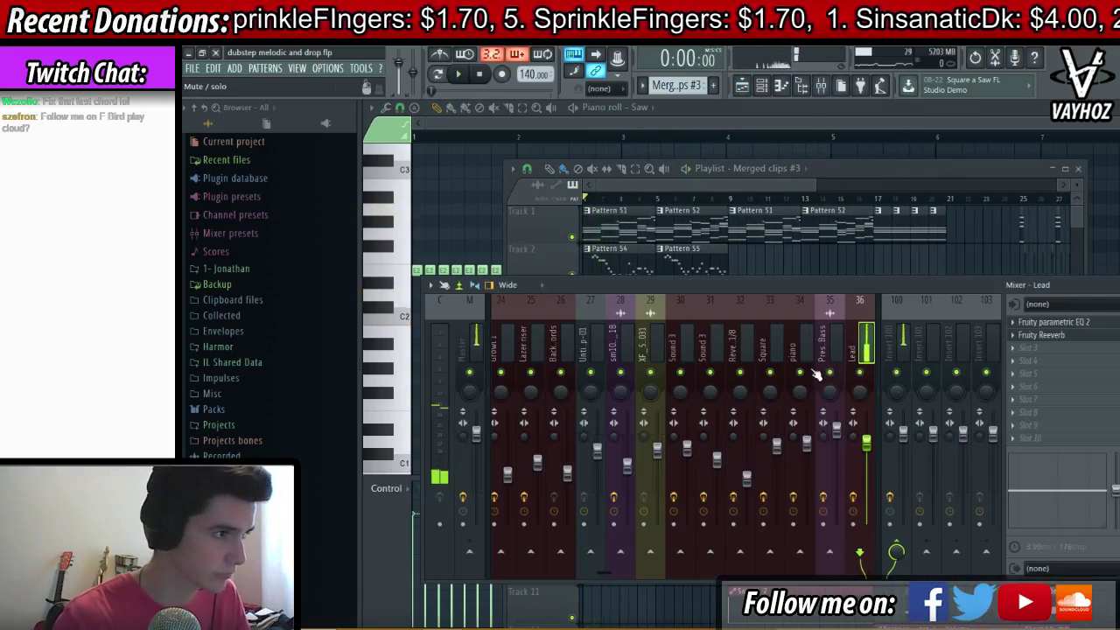
key("F6")
key("F5")
key("space")
scroll(681, 194, "up", 2)
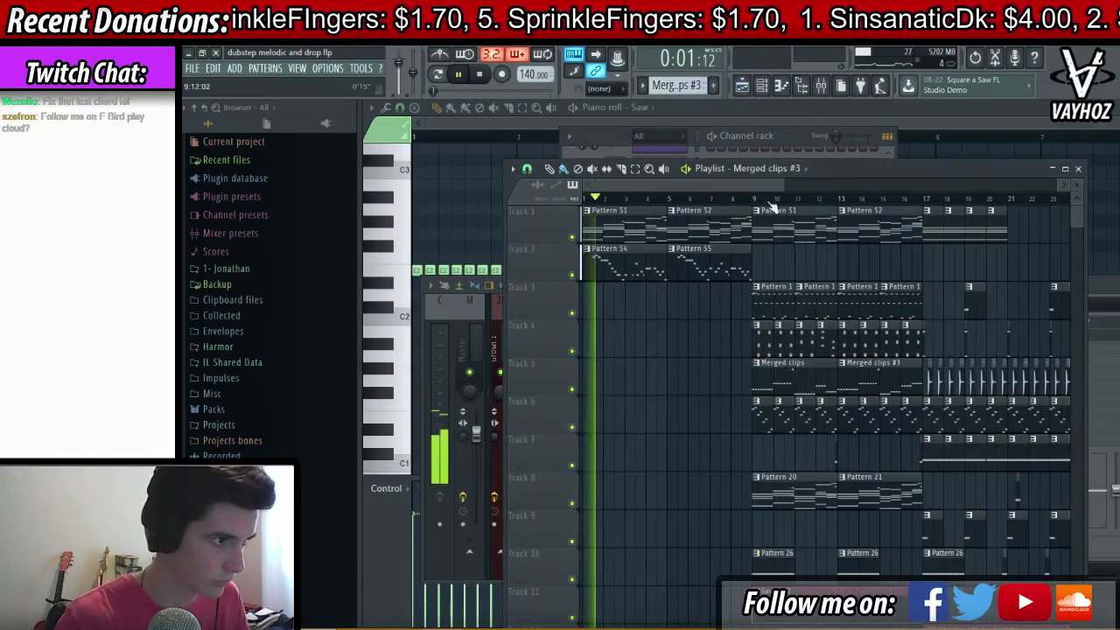
left_click(757, 201)
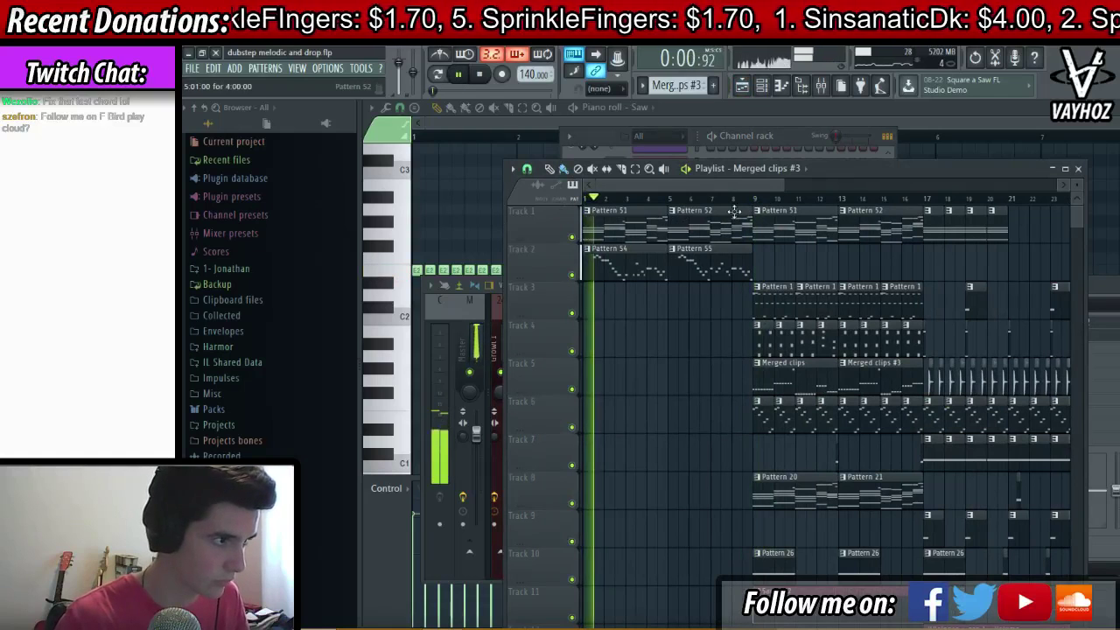
- Copy the Pattern 54 and Pattern 55 clips on Track 2 to bars 9 and 13 and listen through that section
left_click_drag(613, 264, 807, 250)
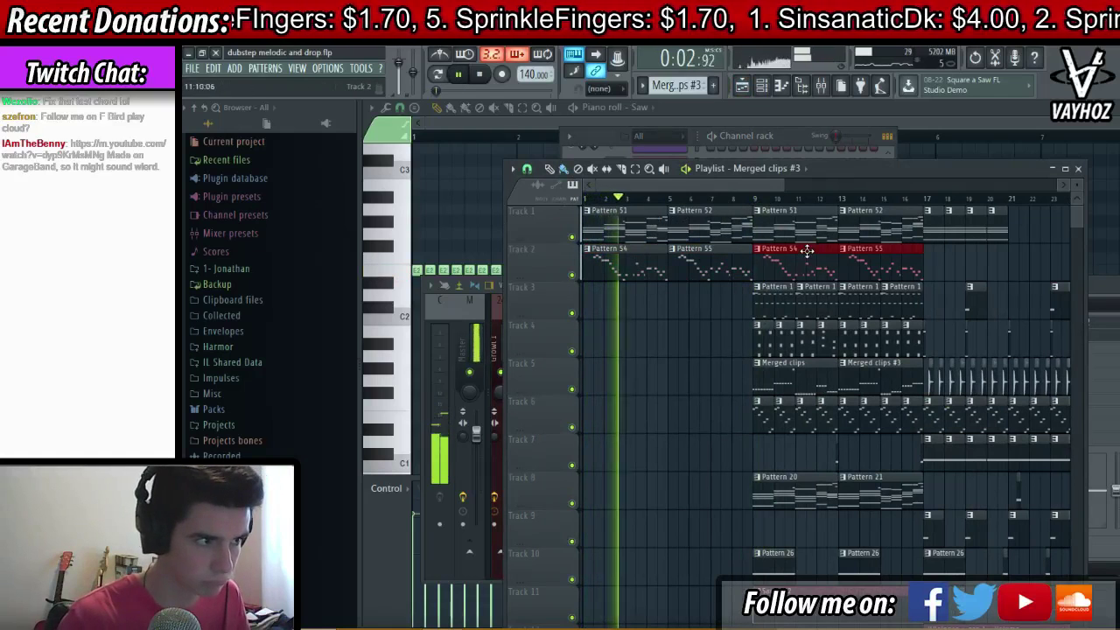
right_click(675, 331)
scroll(807, 190, "down", 2)
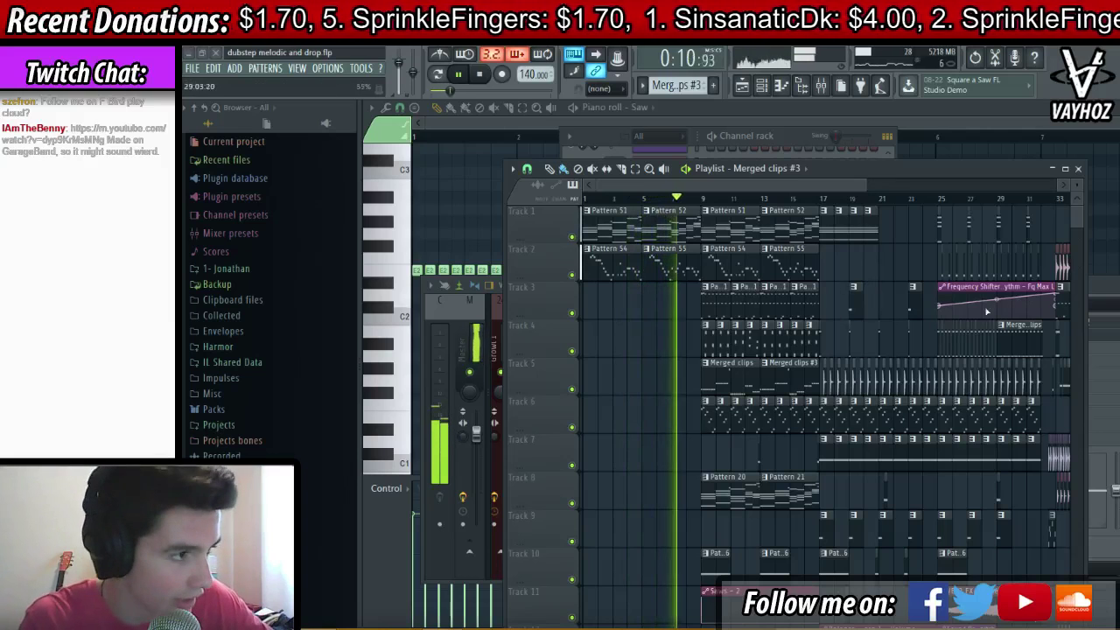
left_click_drag(847, 287, 802, 312)
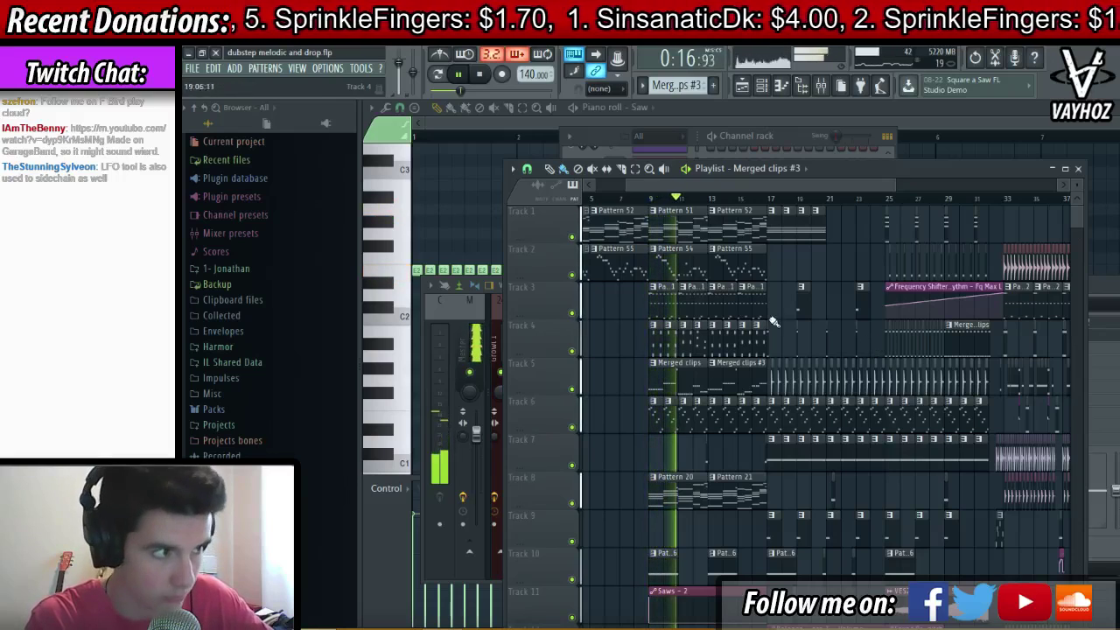
scroll(702, 236, "up", 4)
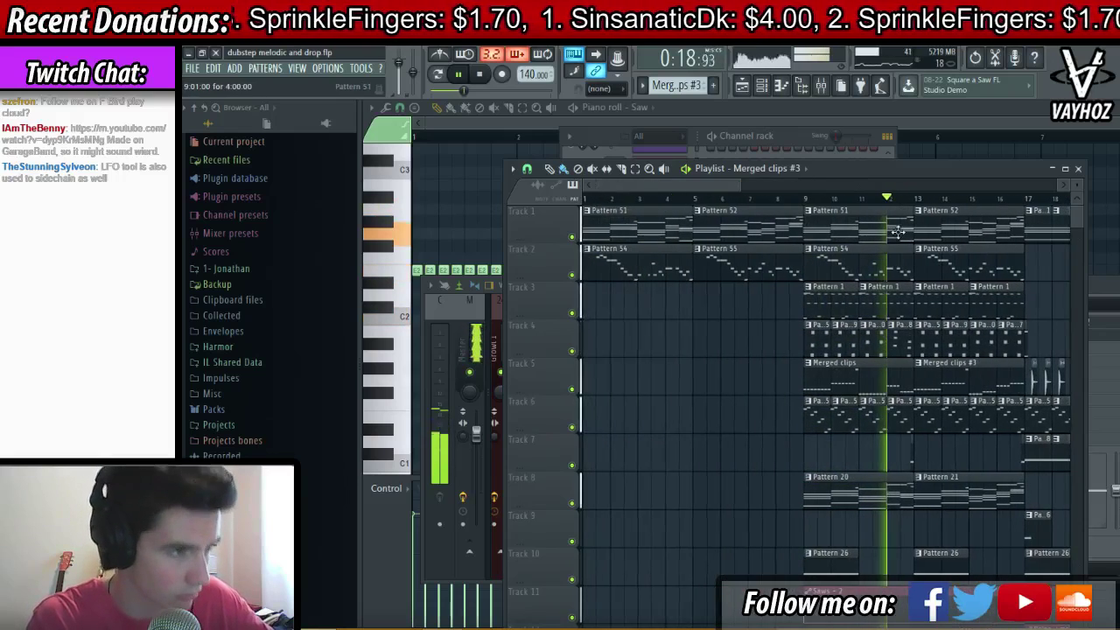
left_click_drag(774, 273, 713, 271)
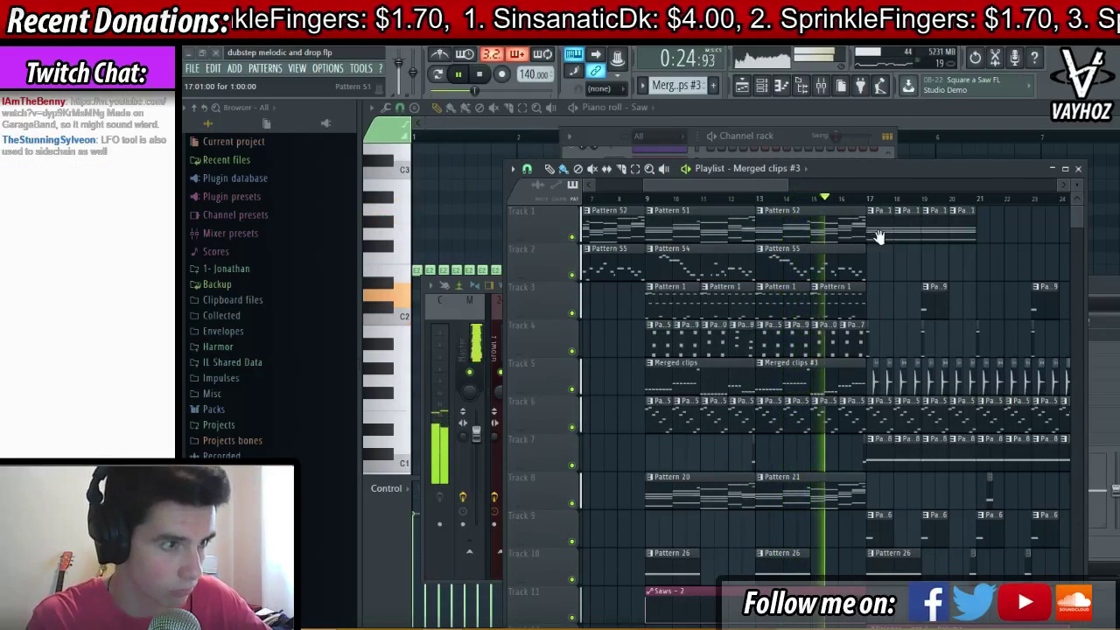
- Solo Track 1 and play the end of its Pattern 52 clip before bar 17
scroll(866, 203, "up", 3)
scroll(811, 203, "up", 2)
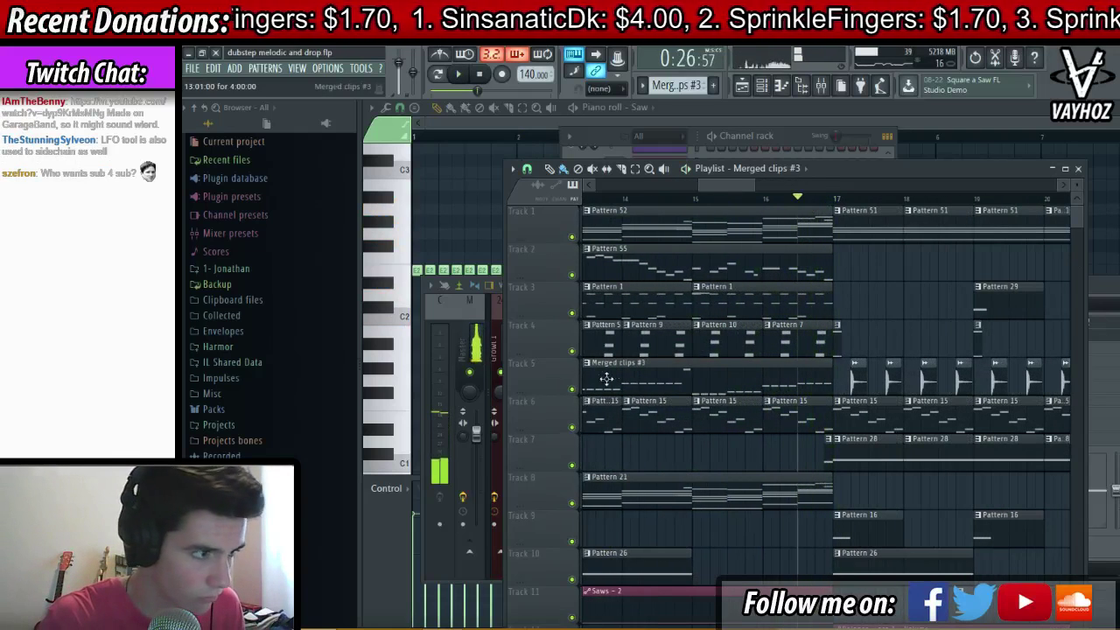
right_click(575, 390)
key("space")
right_click(574, 238)
key("space")
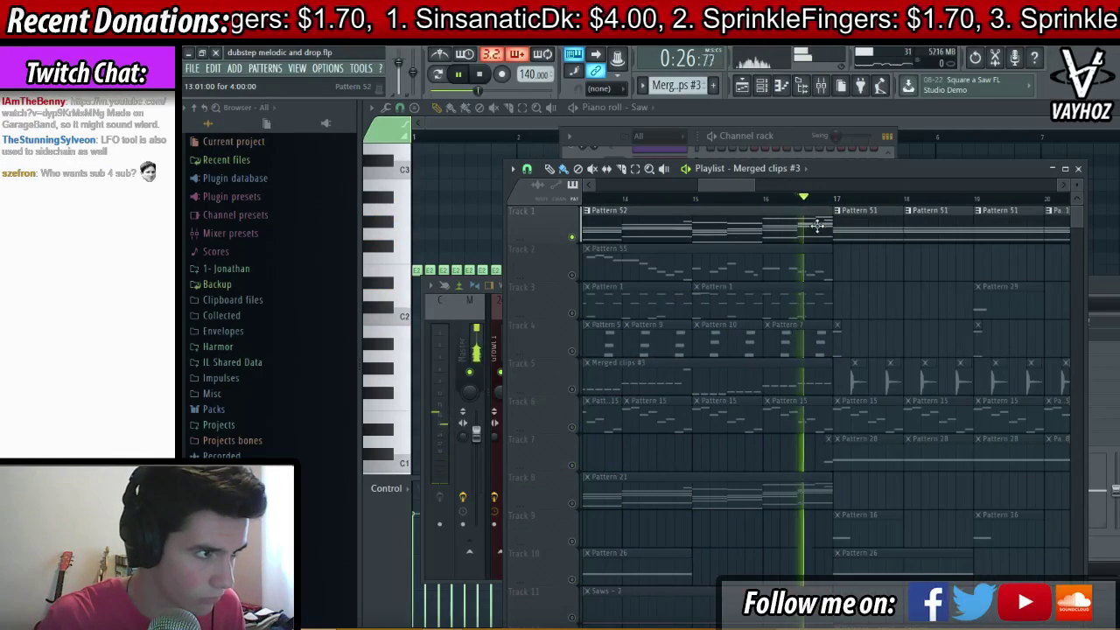
- Open the piano notes of Pattern 52 and listen repeatedly to the last chord in bar 4
double_click(818, 225)
key("space")
key("space")
scroll(670, 277, "up", 4)
key("space")
left_click_drag(704, 128, 620, 129)
scroll(710, 292, "up", 2)
key("space")
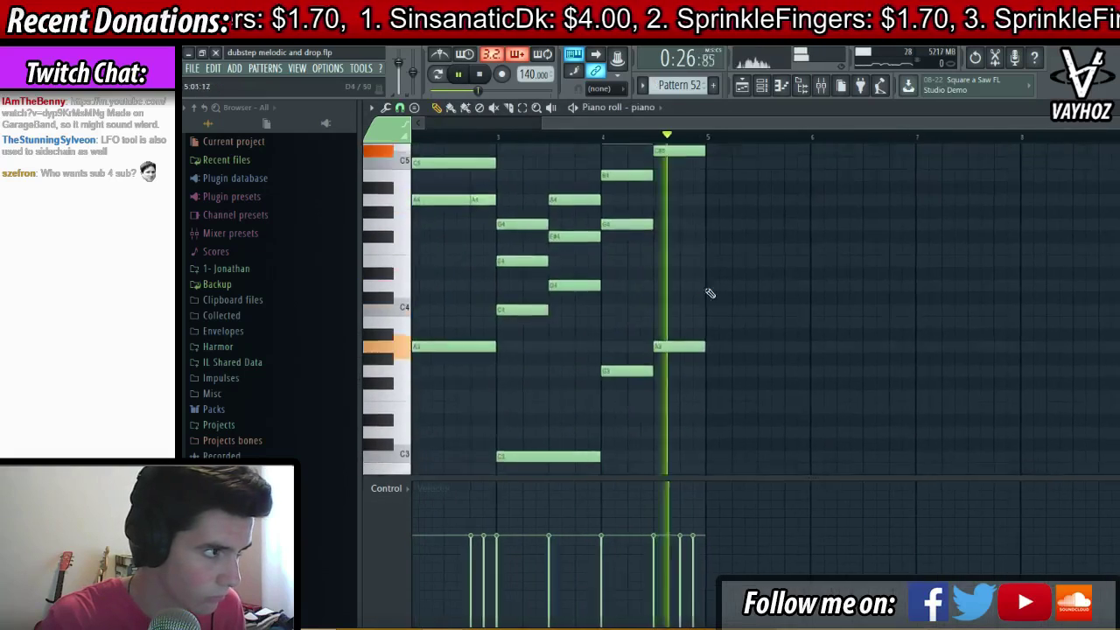
key("space")
scroll(707, 284, "up", 3)
key("space")
key("space")
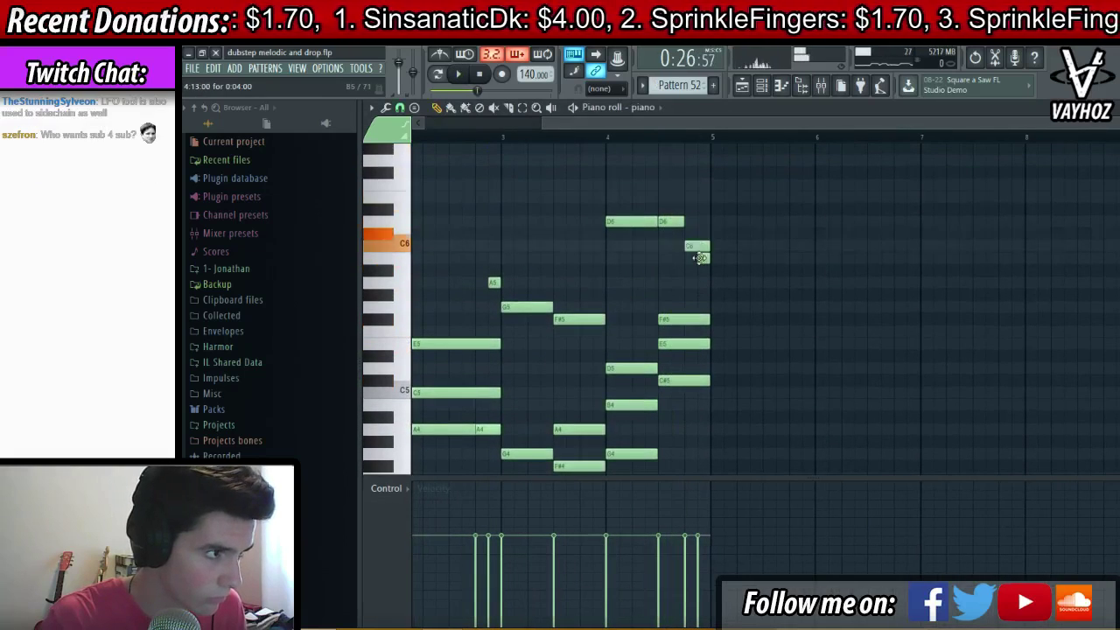
- Try lowering the short C6 note at the end of bar 4 to A5 and replay the last chord
left_click_drag(699, 283, 702, 286)
key("space")
key("space")
key("space")
key("space")
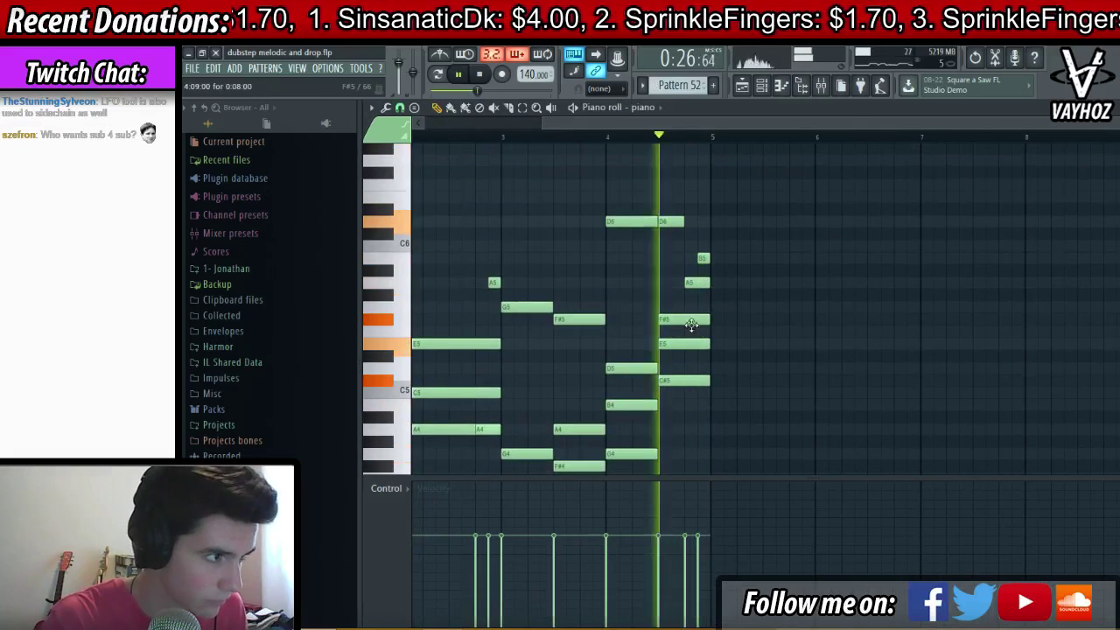
- Compare C5 with C#5 in the last chord of bar 4, put the note back on C#5, and replay it
scroll(689, 376, "down", 5)
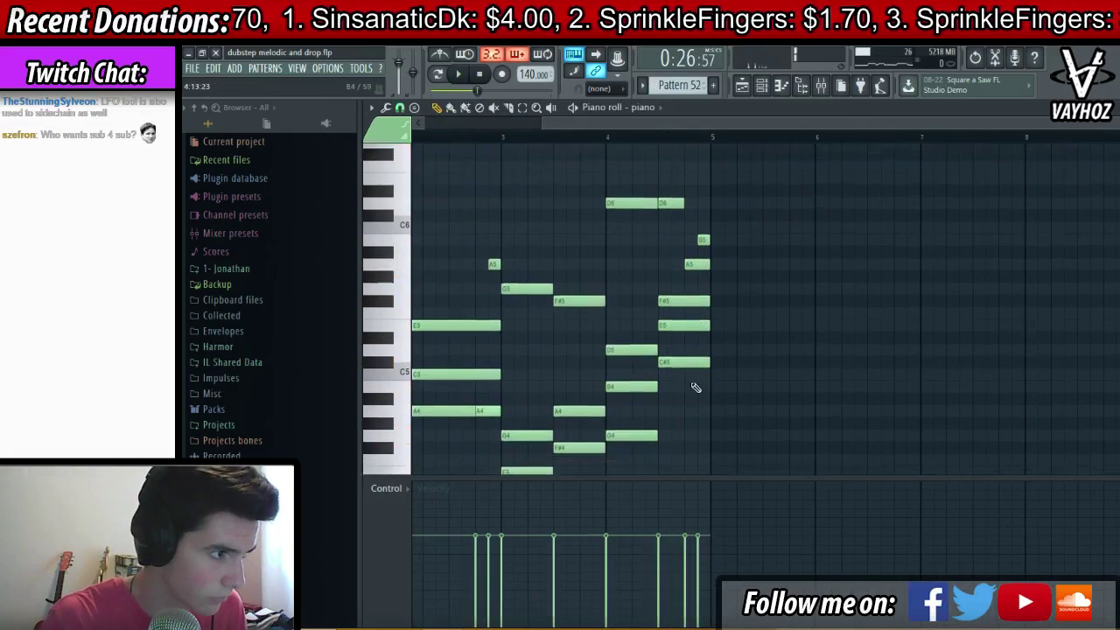
key("space")
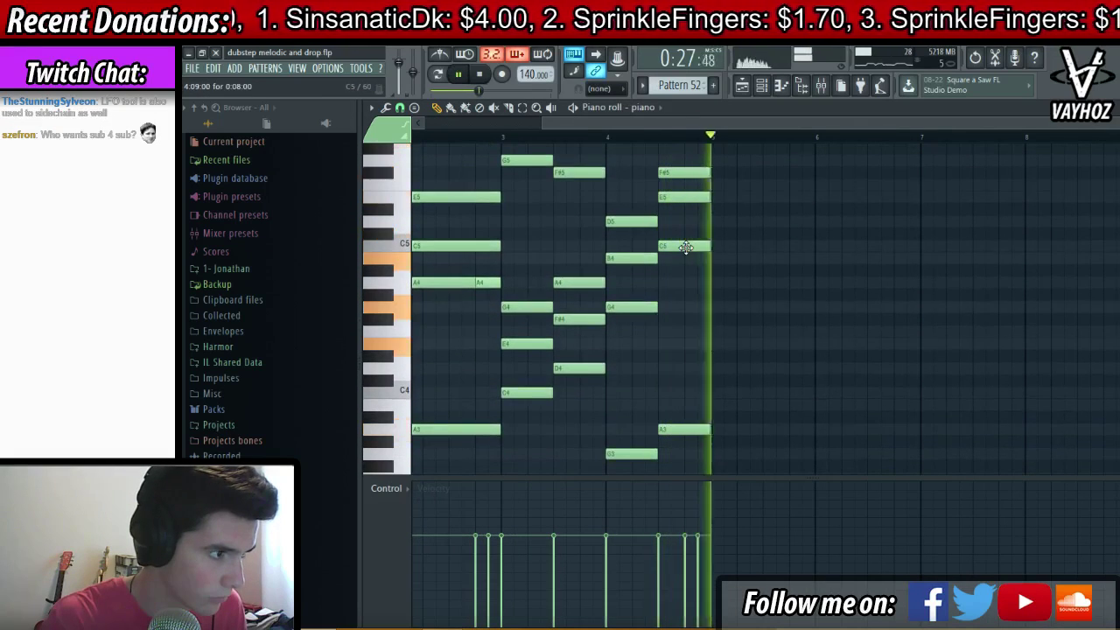
left_click_drag(687, 247, 687, 234)
key("space")
key("space")
left_click(615, 139)
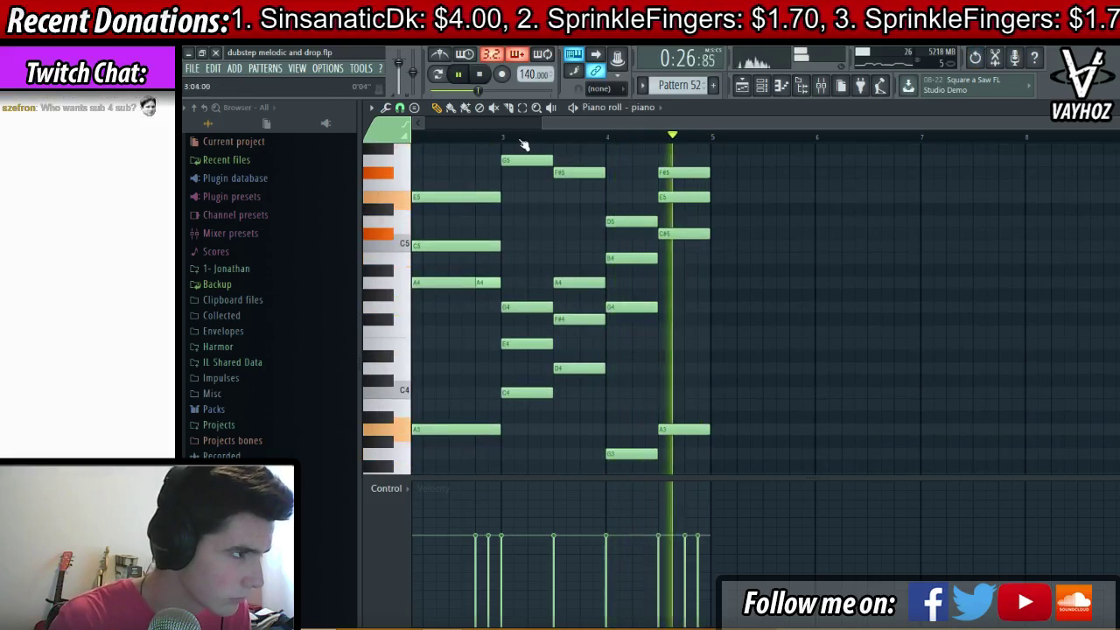
key("space")
key("space")
- Raise the short A5 note near the end of bar 4 to E6 and replay the ending
scroll(826, 266, "up", 1)
scroll(826, 266, "up", 3)
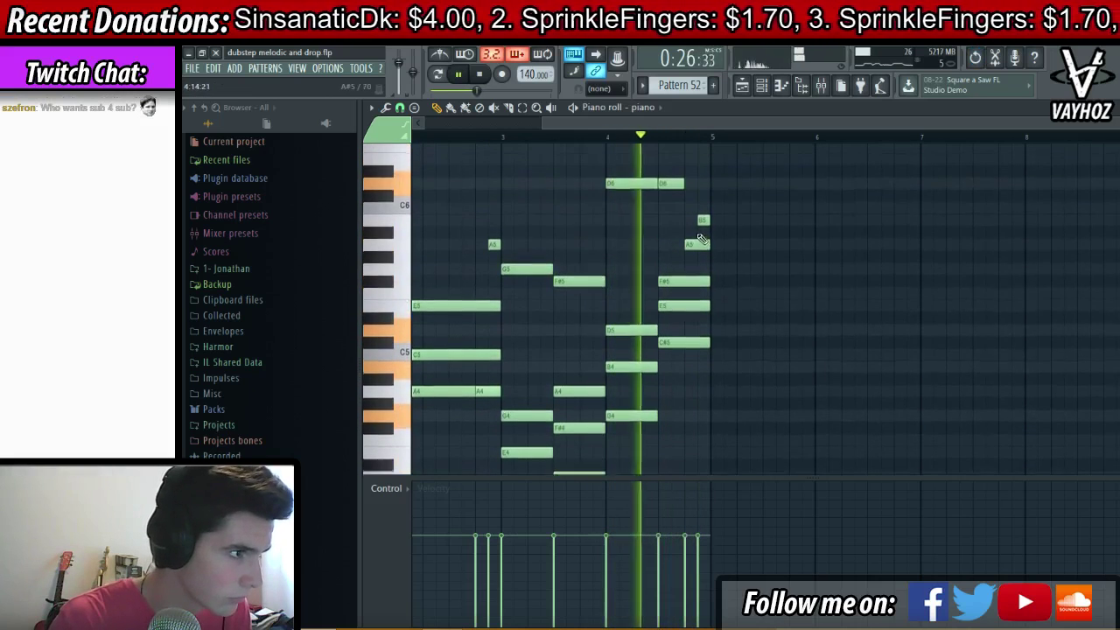
left_click_drag(697, 245, 698, 160)
key("space")
key("space")
key("space")
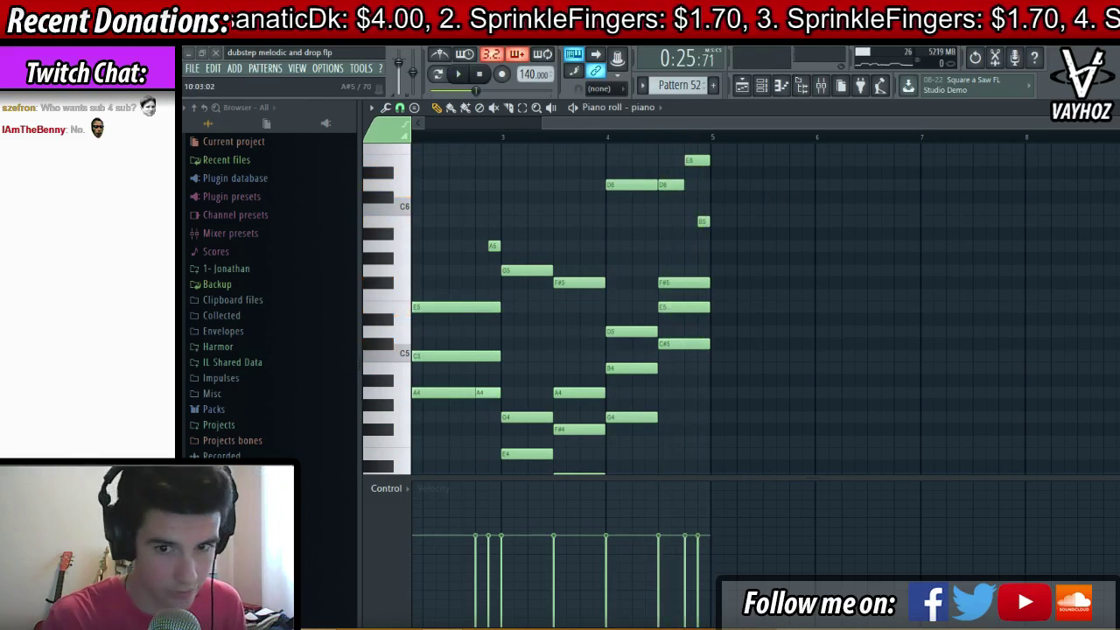
- Set the playback position to bar 15 and play the arrangement in the playlist with all tracks enabled
left_click_drag(738, 246, 901, 275)
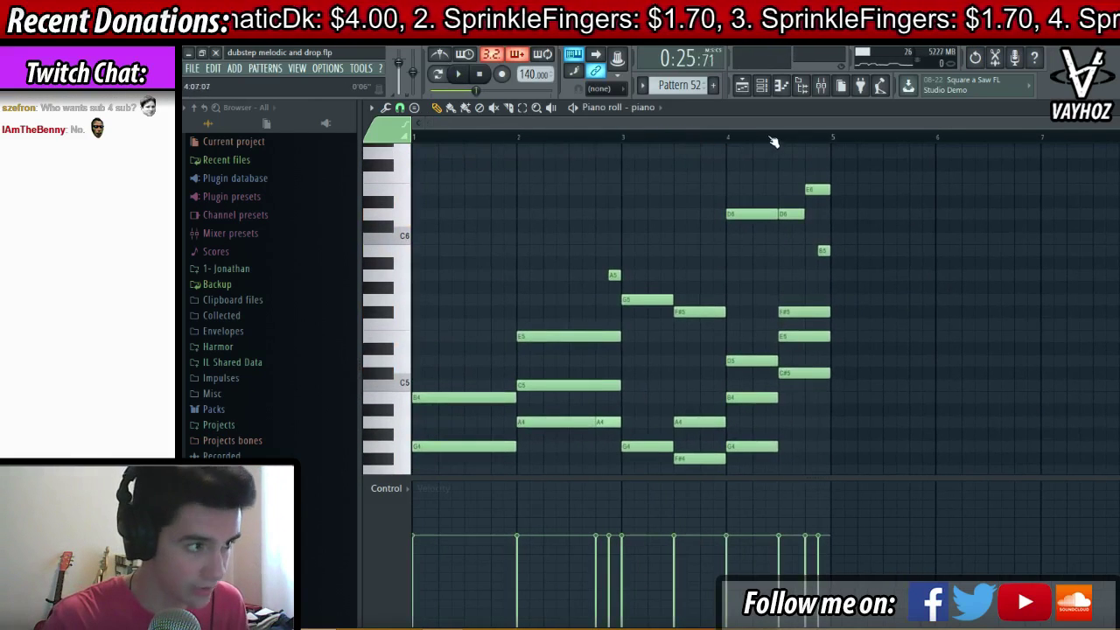
left_click_drag(774, 140, 821, 140)
key("space")
key("space")
key("ctrl+d")
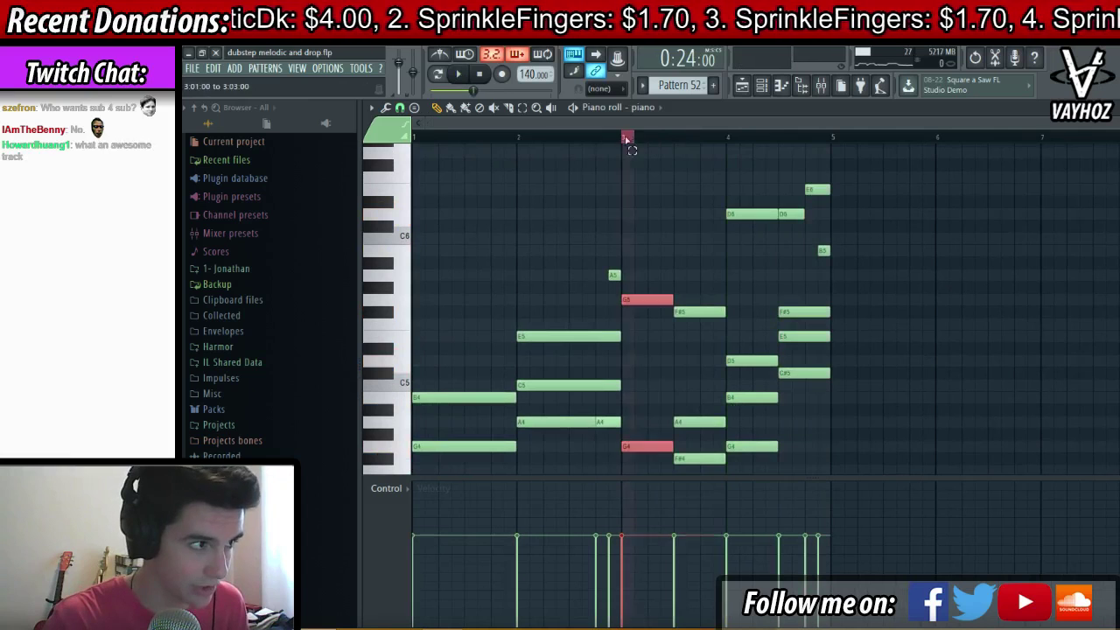
left_click_drag(626, 140, 725, 137)
key("ctrl+d")
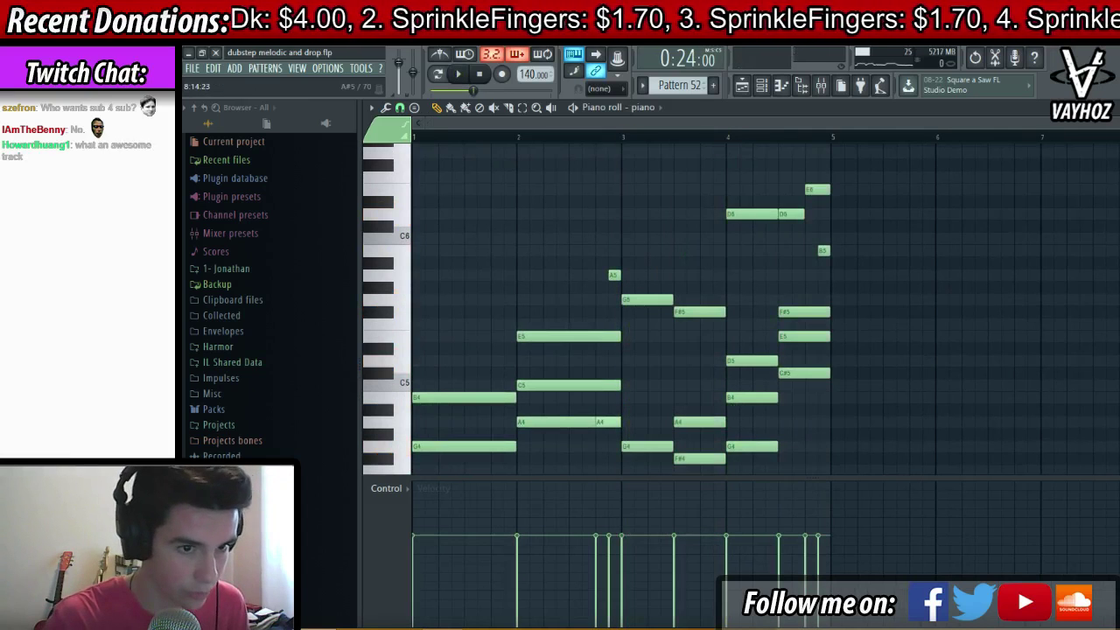
key("F5")
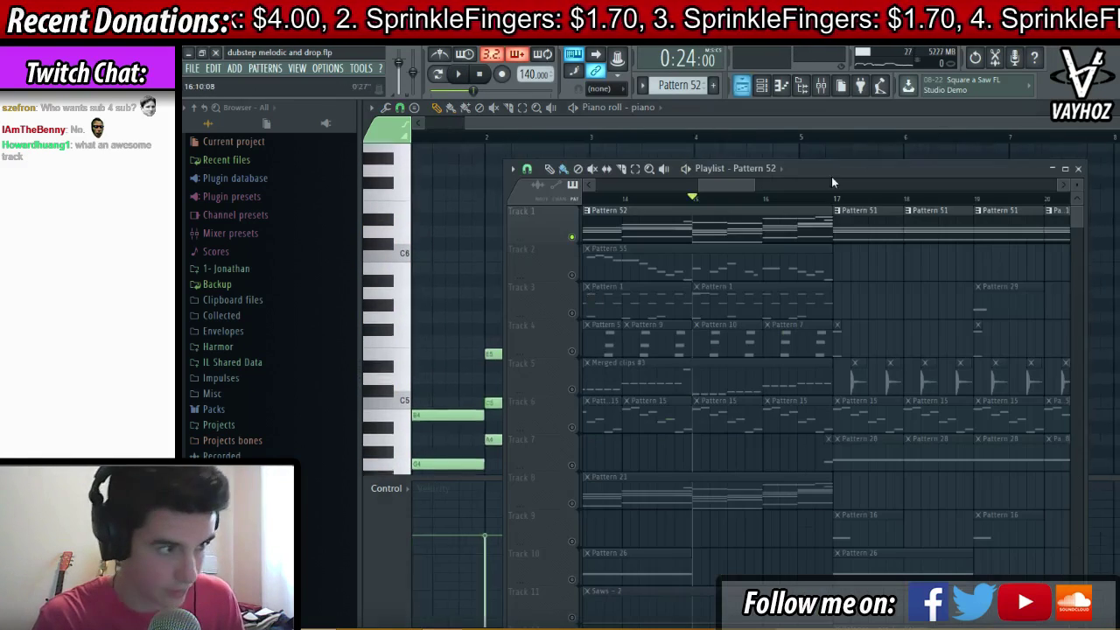
key("space")
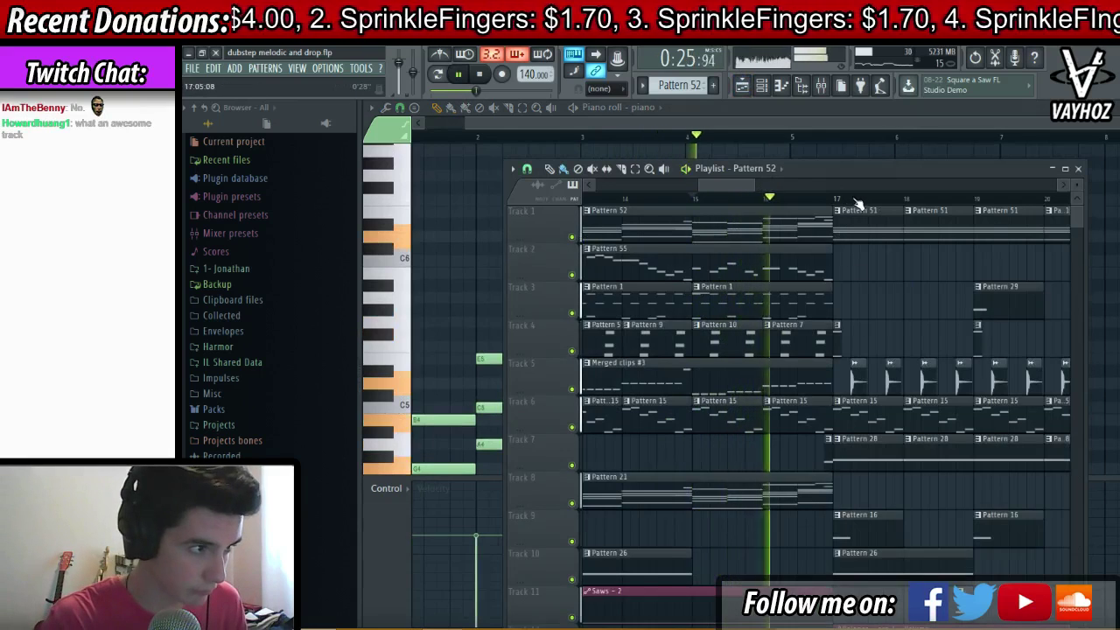
- Replay the transition into the next section from bar 17
scroll(855, 206, "down", 5)
scroll(850, 206, "down", 2)
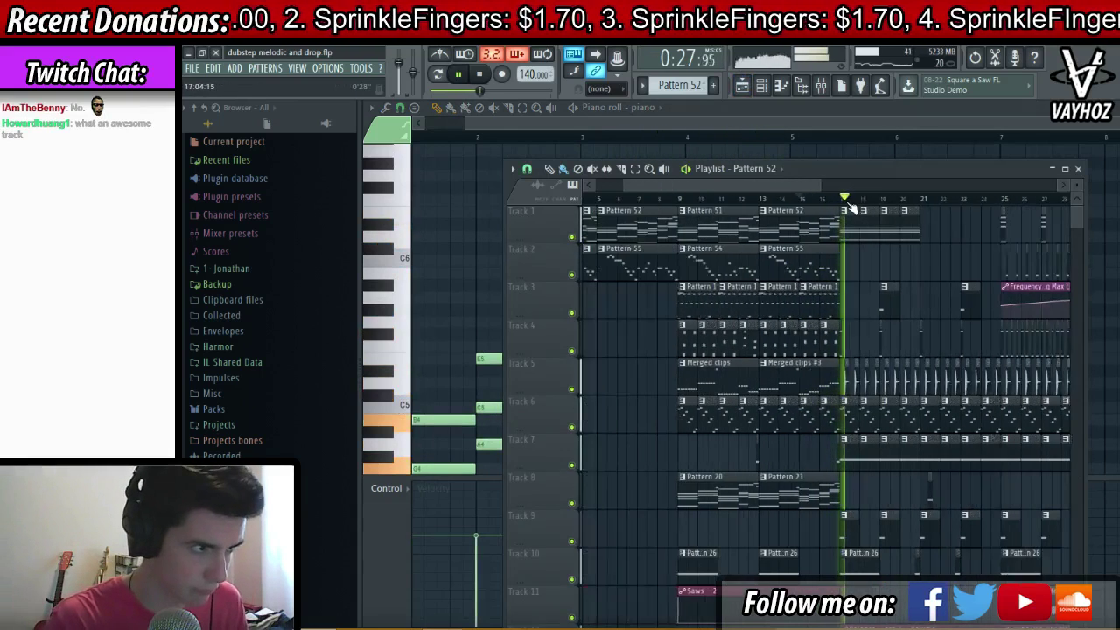
key("KP_Divide")
key("KP_Divide")
key("KP_Divide")
key("KP_Divide")
key("KP_Divide")
key("KP_Divide")
key("KP_Divide")
key("KP_Divide")
key("KP_Divide")
left_click(851, 199)
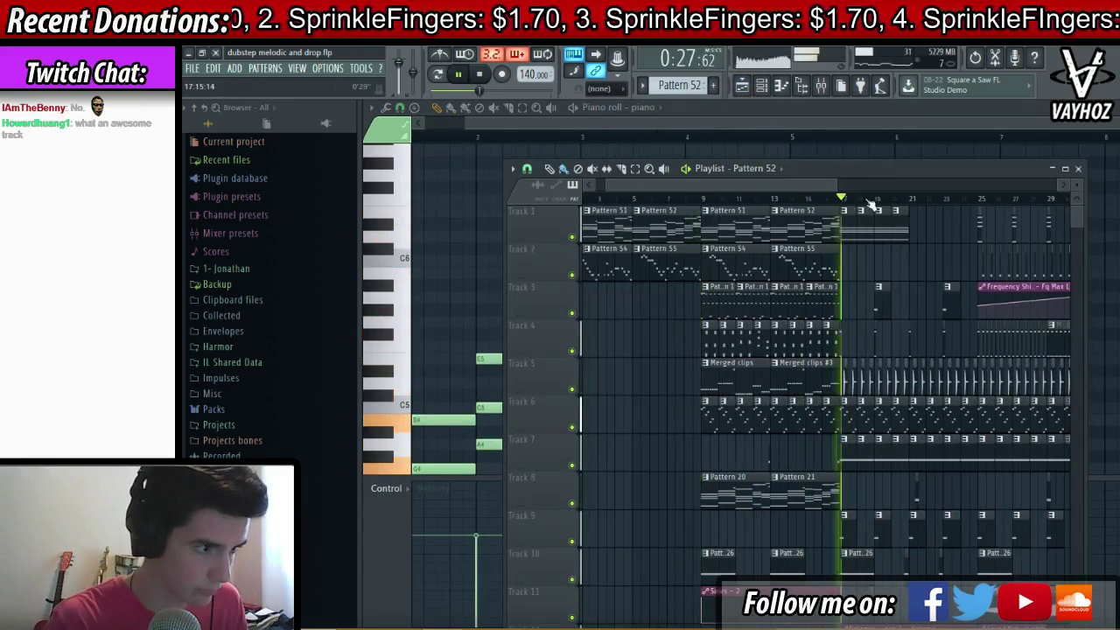
- Remove the first repeating pattern clips on Track 14 after bar 17 and replay the section from bar 17
key("space")
scroll(872, 206, "up", 2)
scroll(937, 405, "down", 7)
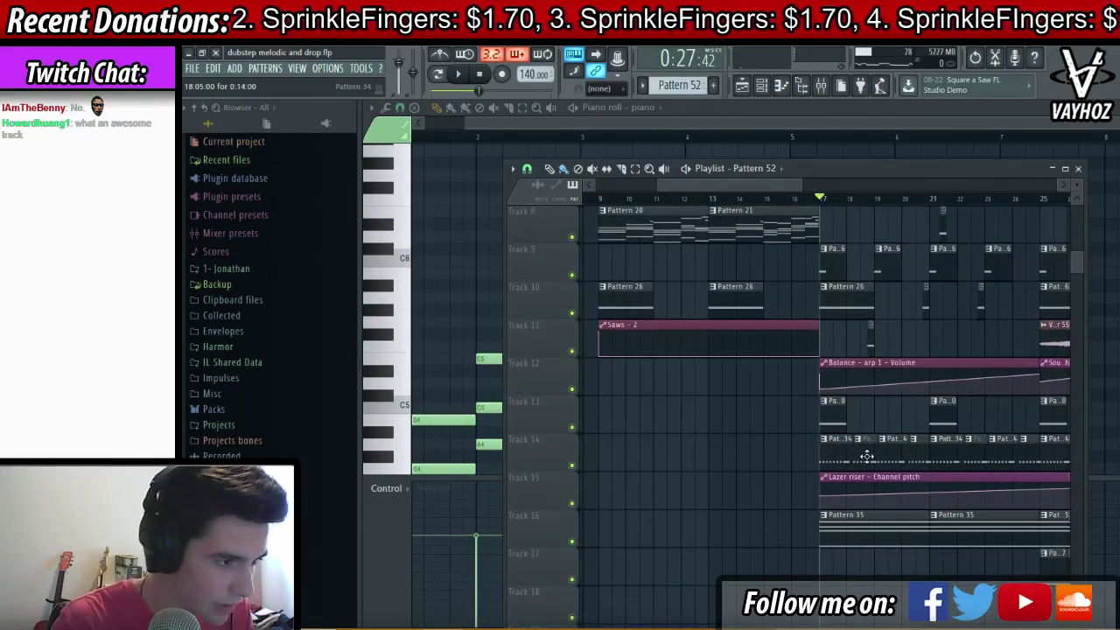
right_click(914, 453)
right_click(896, 458)
left_click_drag(785, 362, 596, 323)
left_click_drag(716, 347, 828, 581)
key("space")
key("space")
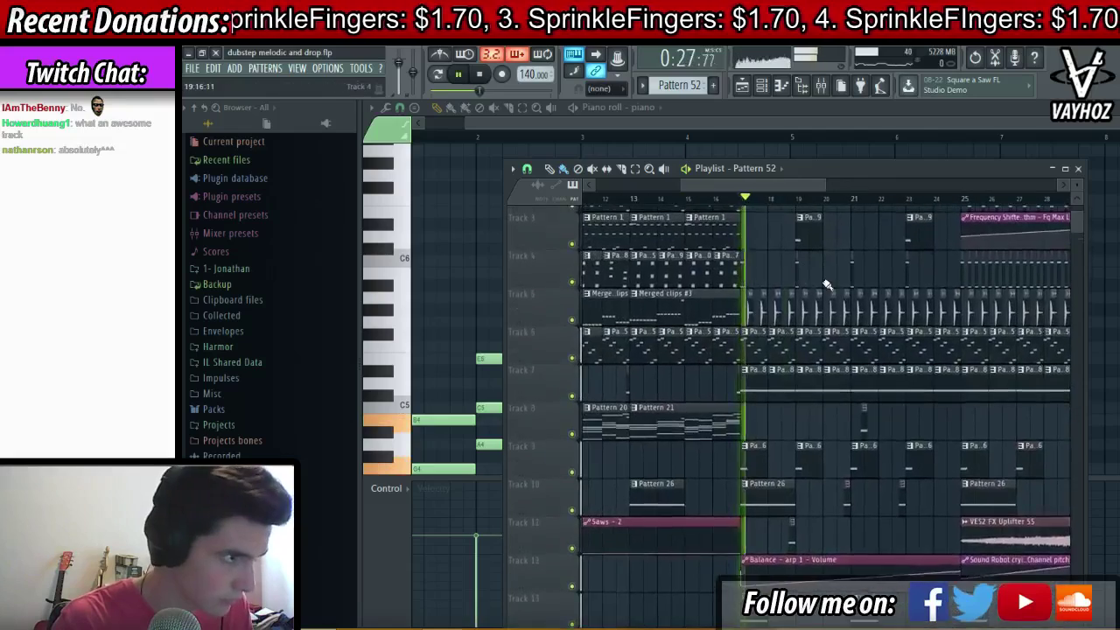
- Remove the repeated chord clips on Track 1 at bars 18 to 20, keeping the one at bar 17
scroll(825, 283, "up", 2)
right_click(786, 231)
right_click(810, 230)
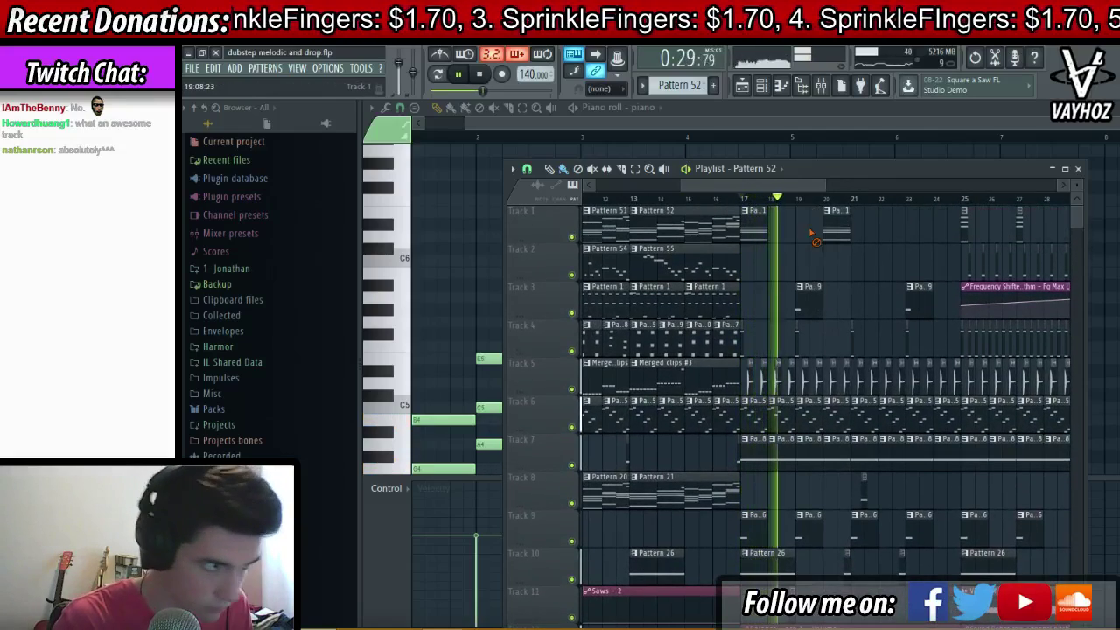
right_click(831, 231)
left_click(761, 225)
- Clear the remaining pattern clips from Track 14 before bar 25
left_click_drag(872, 272, 696, 128)
left_click_drag(689, 512, 806, 432)
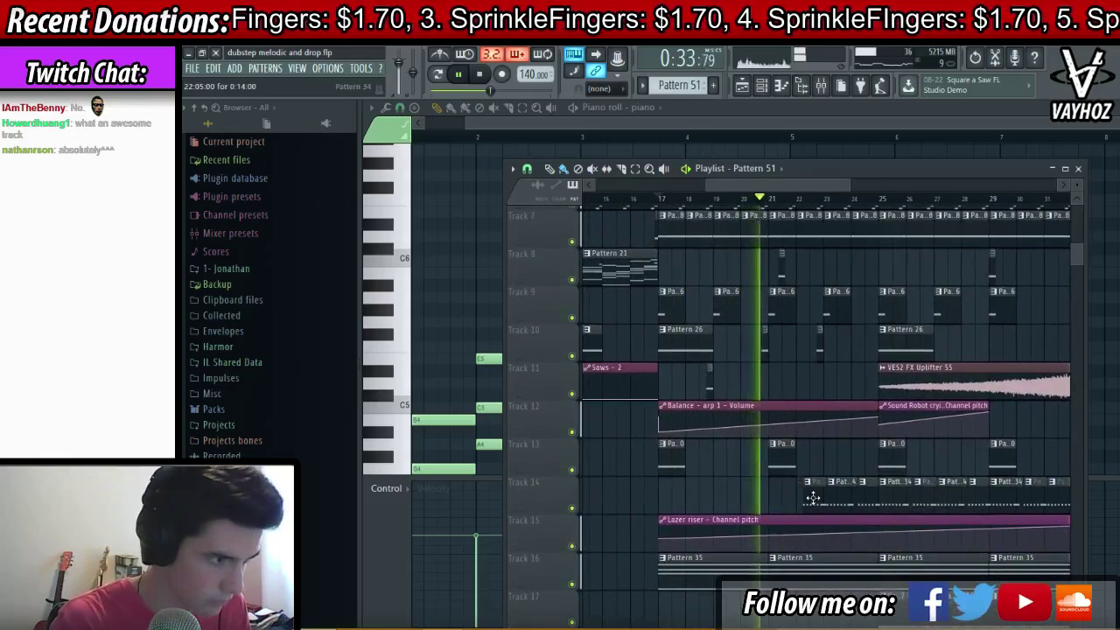
right_click(787, 500)
right_click(810, 500)
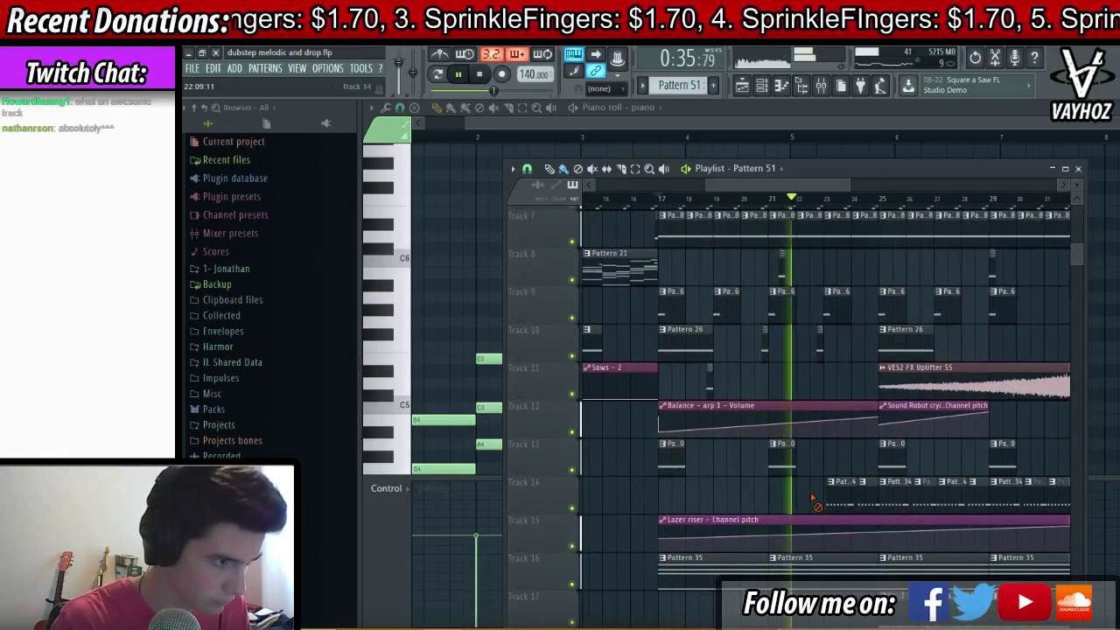
right_click(836, 497)
right_click(866, 497)
- Move the Lazer riser channel pitch automation on Track 15 to start at bar 25 and end with the uplifter
left_click_drag(884, 519, 976, 528)
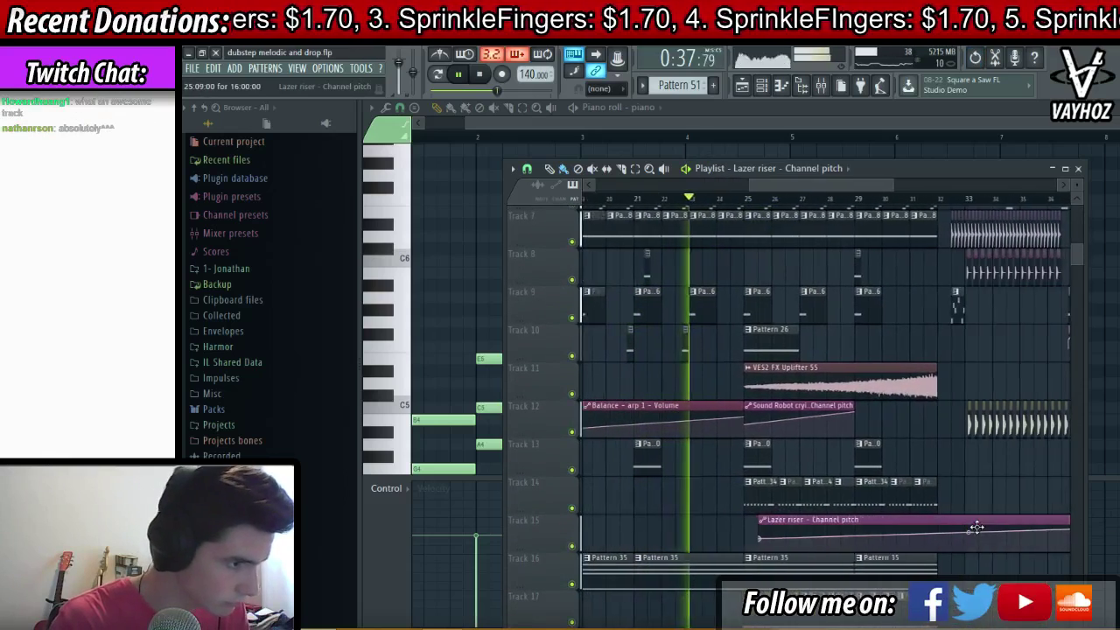
key("space")
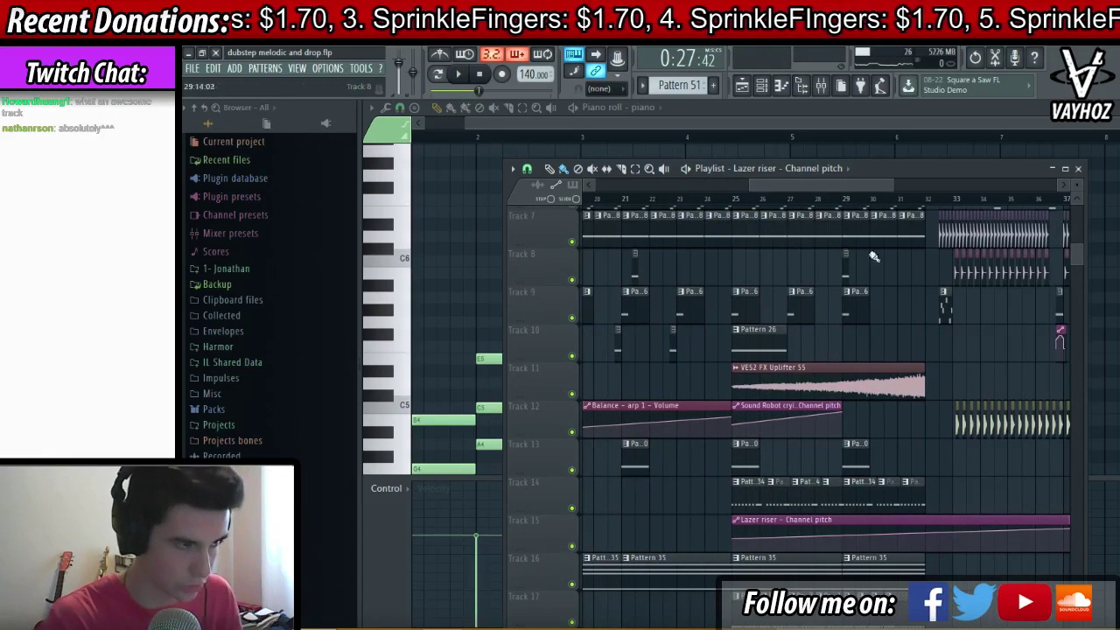
scroll(944, 206, "down", 4)
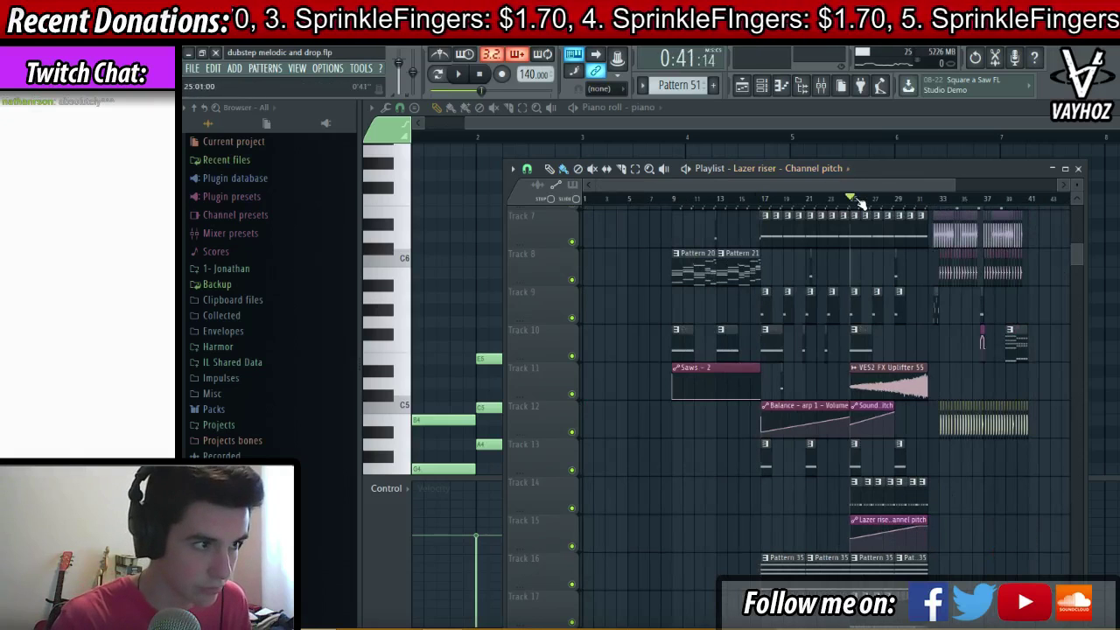
- Play the buildup from bar 25 to check the transition
key("space")
scroll(862, 203, "up", 3)
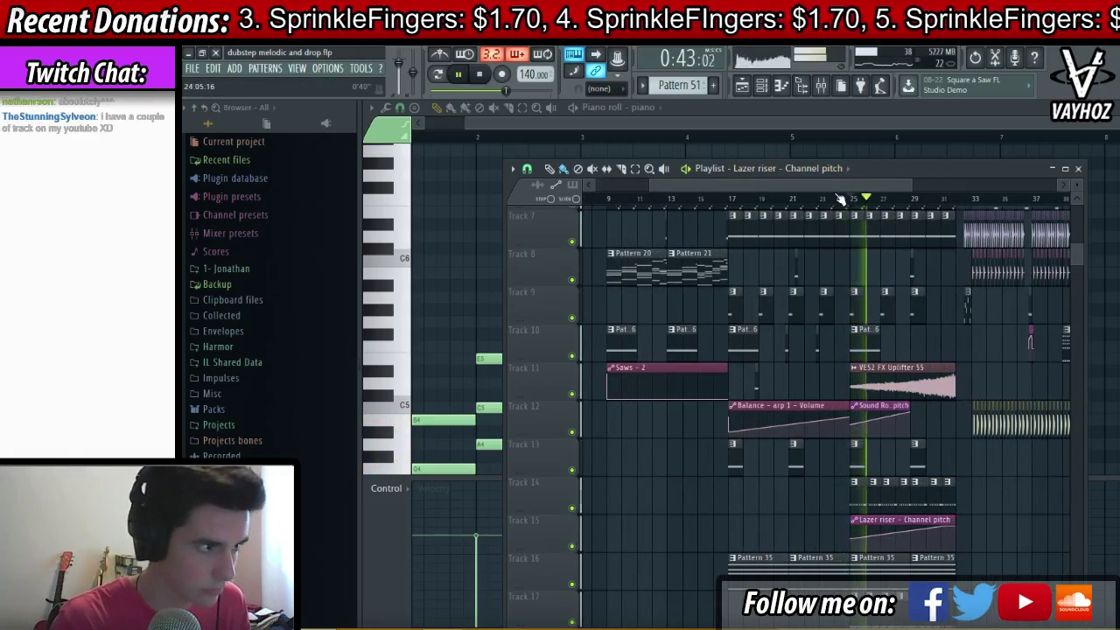
key("space")
scroll(915, 199, "up", 3)
scroll(840, 289, "up", 5)
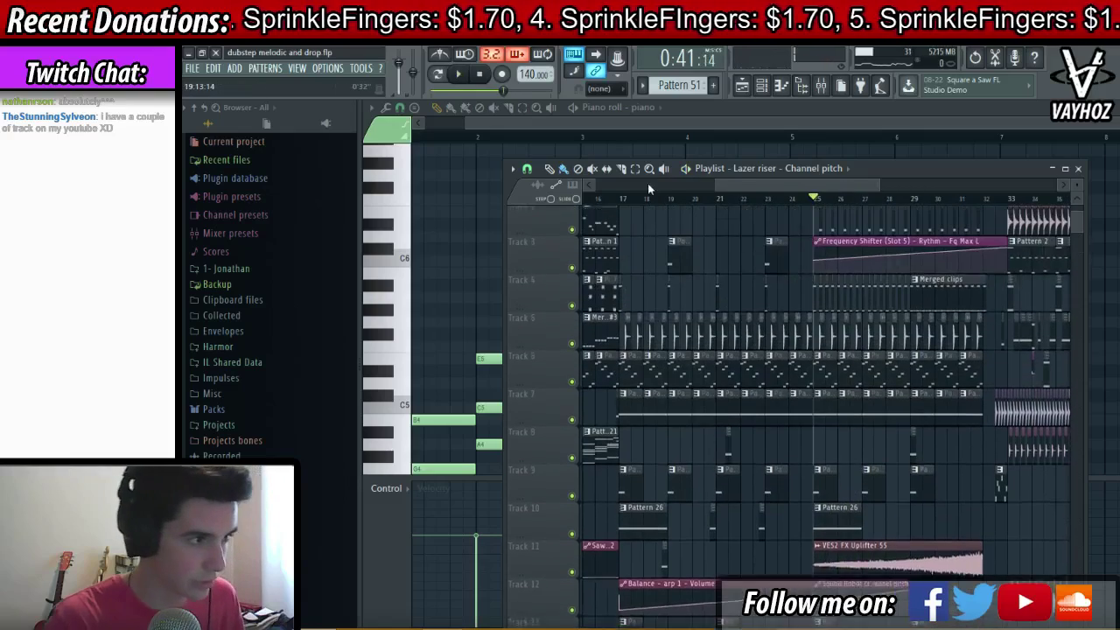
- Add a new empty pattern and remove the audio hits on Track 5 from bar 17 to bar 23 during playback
left_click(614, 202)
scroll(618, 201, "up", 3)
key("space")
scroll(700, 210, "up", 1)
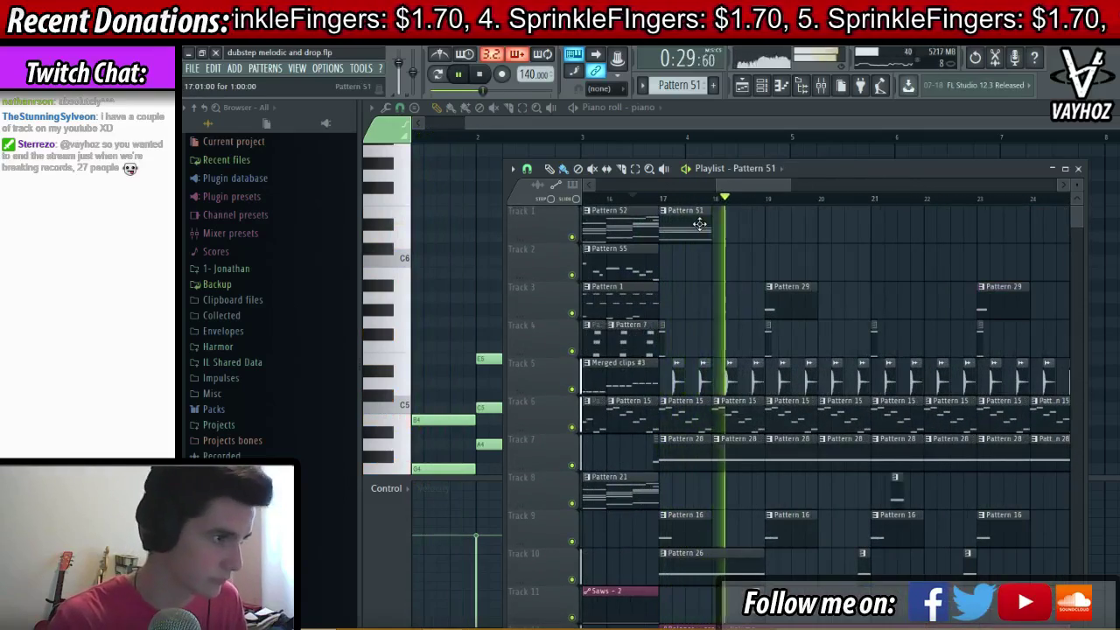
left_click(715, 85)
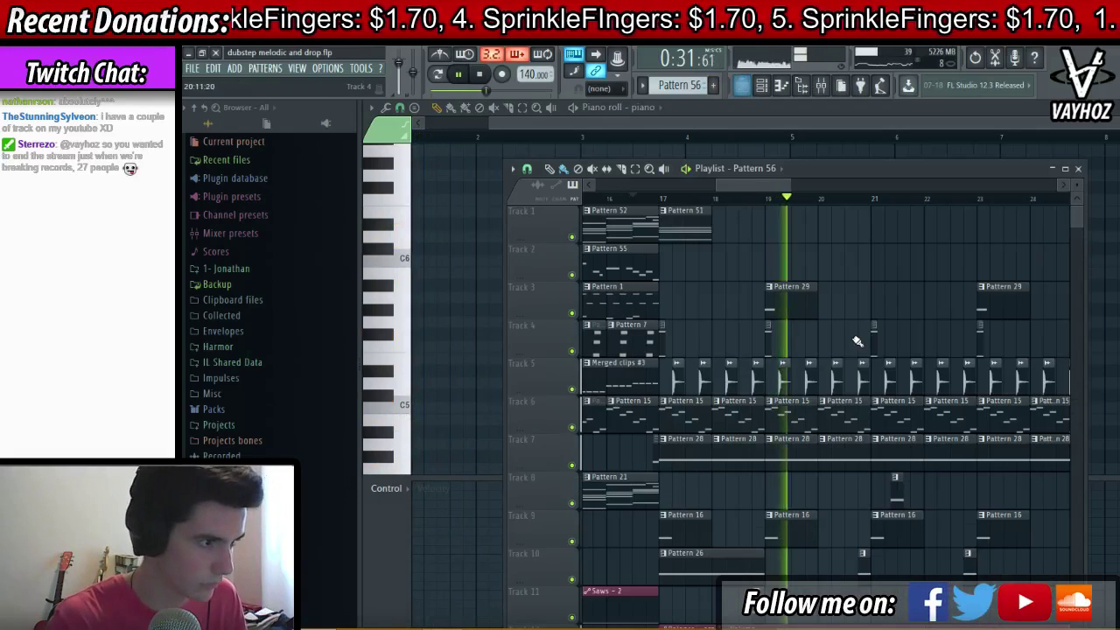
mouse_move(677, 370)
left_mouse_down()
mouse_move(684, 385)
mouse_move(879, 383)
left_mouse_up()
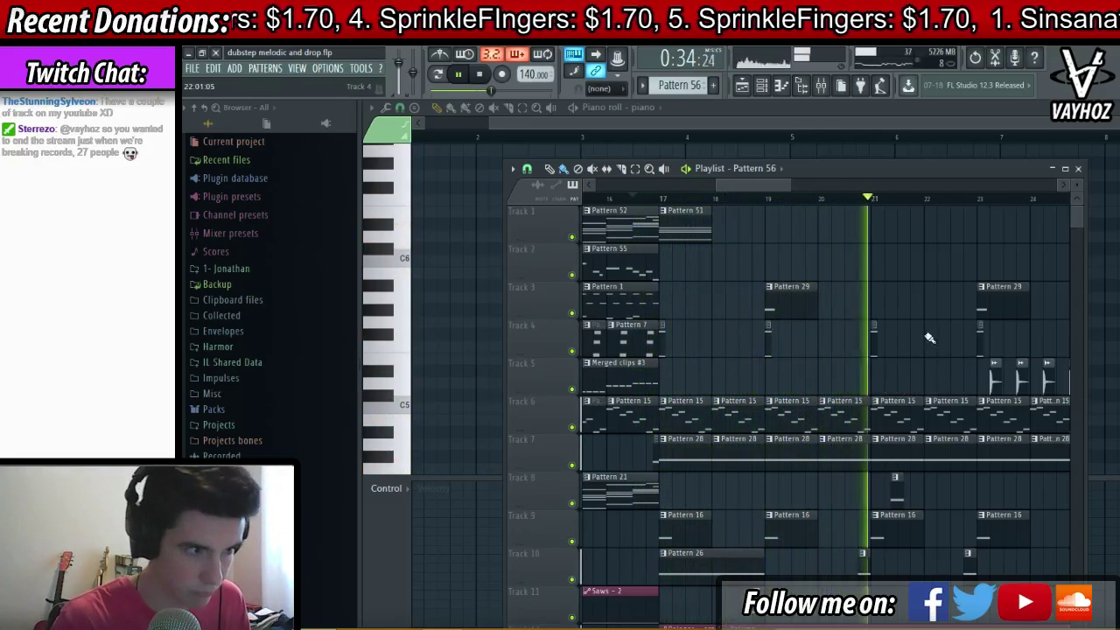
- Lower the Rythm mixer track's volume to 24% (-22.2 dB)
key("F9")
scroll(813, 341, "up", 8)
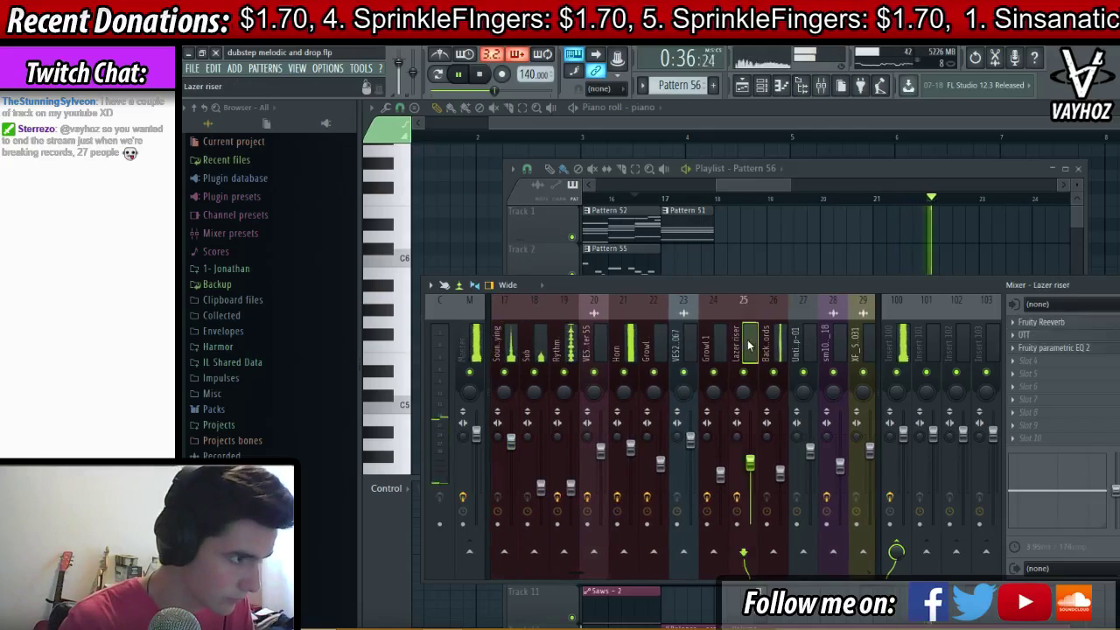
left_click(570, 354)
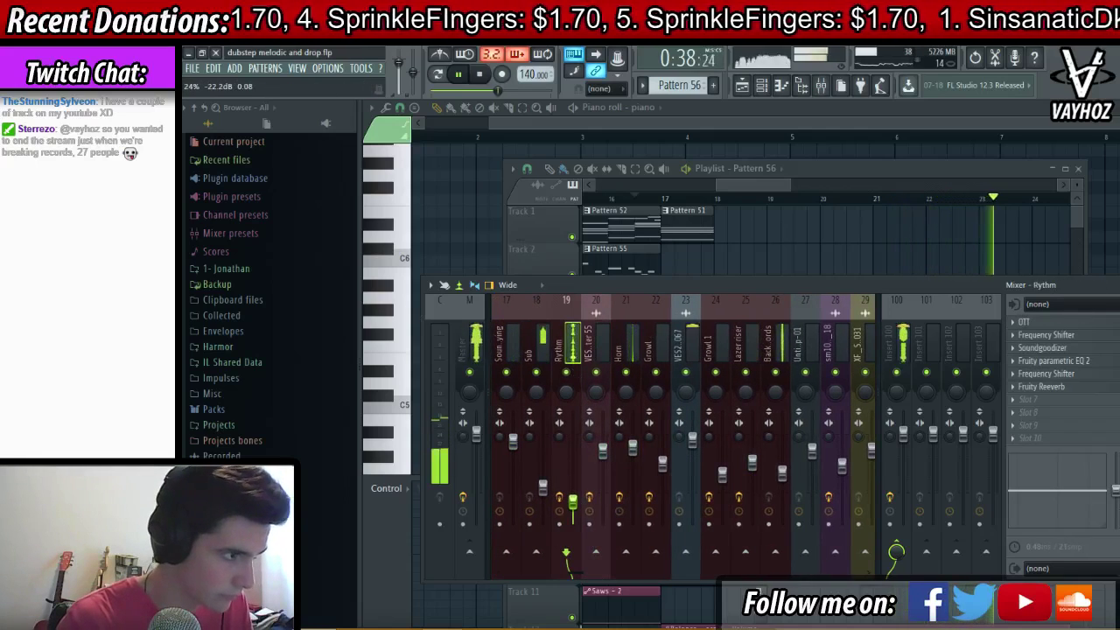
key("F9")
- Stop playback and remove the remaining audio hits on Track 5 between bars 23 and 25
left_click_drag(744, 226, 486, 197)
key("space")
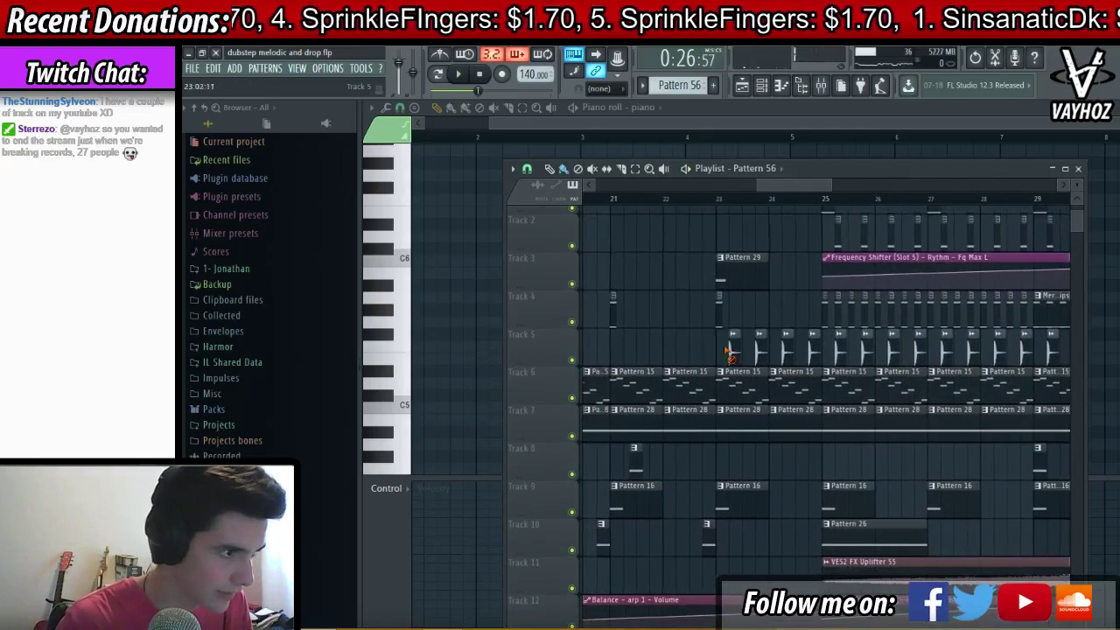
left_click_drag(728, 353, 794, 347)
- Replay the arrangement from bar 25 to hear the hits enter
key("space")
scroll(829, 206, "down", 2)
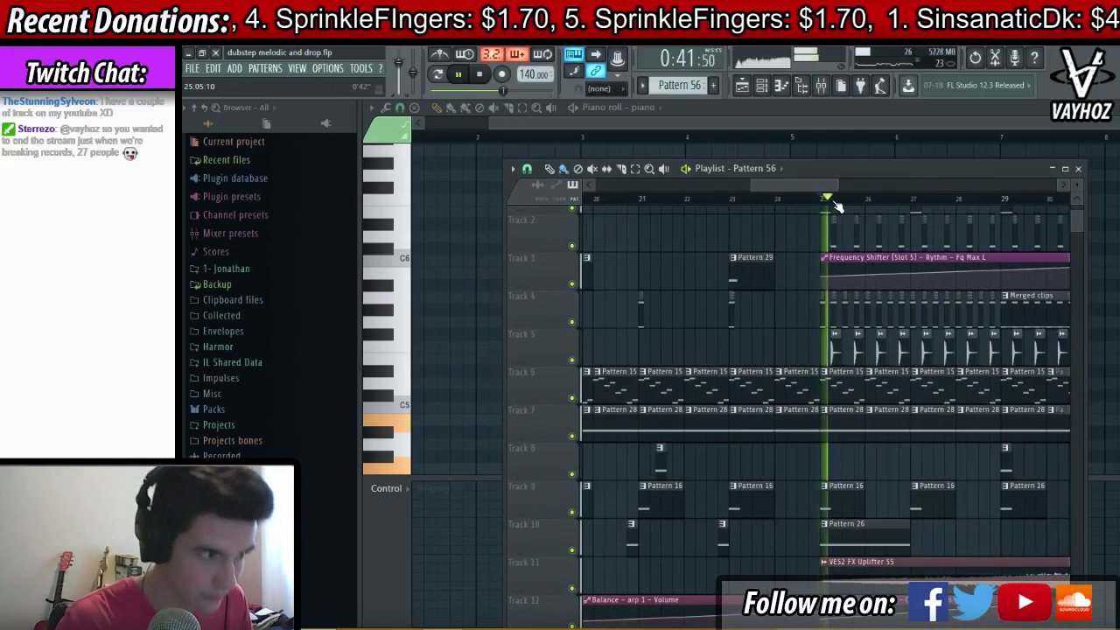
scroll(838, 208, "up", 2)
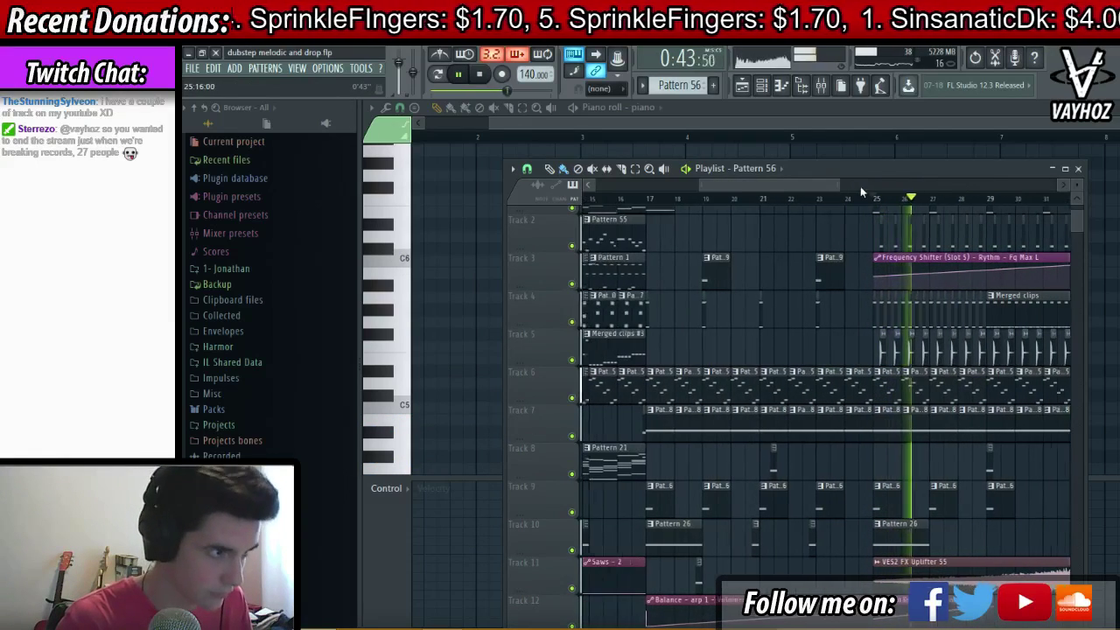
key("space")
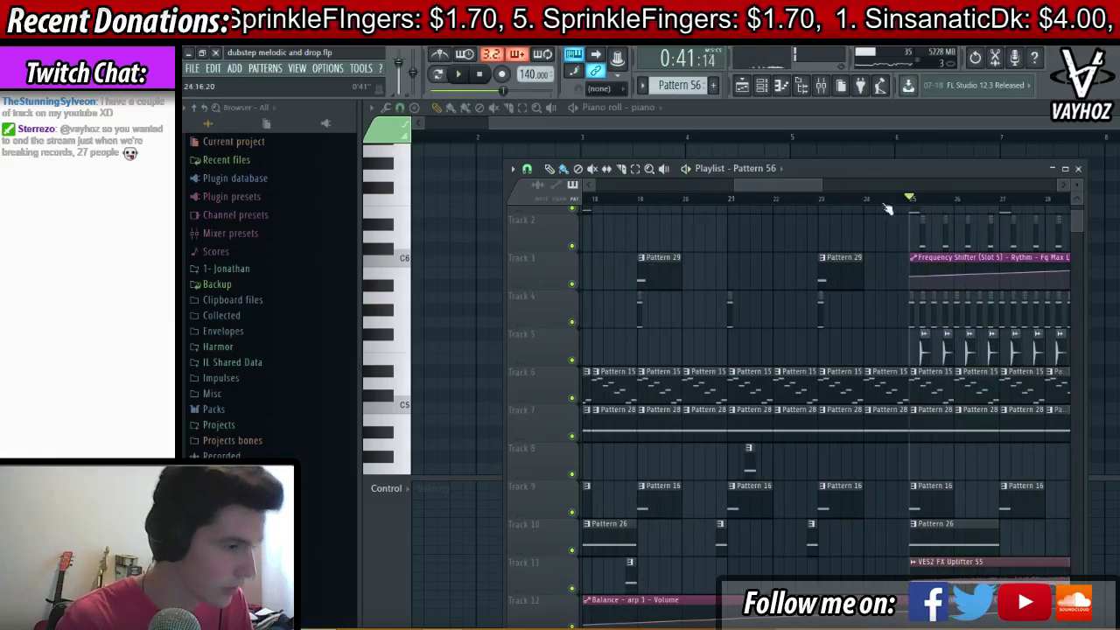
- Play the section leading up to bar 25 and save the project
key("space")
scroll(887, 208, "down", 2)
left_click_drag(604, 202, 582, 202)
key("ctrl+s")
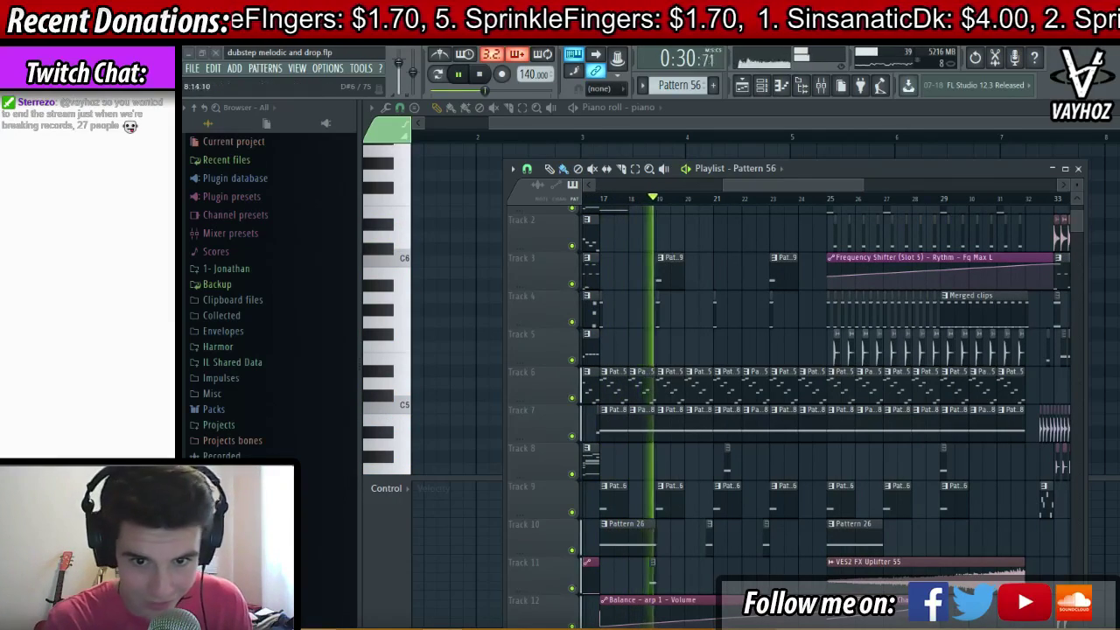
- Remove the short chord clips at bars 27, 29 and 31 on Track 1, keeping only the one at bar 25
left_click_drag(787, 245, 746, 337)
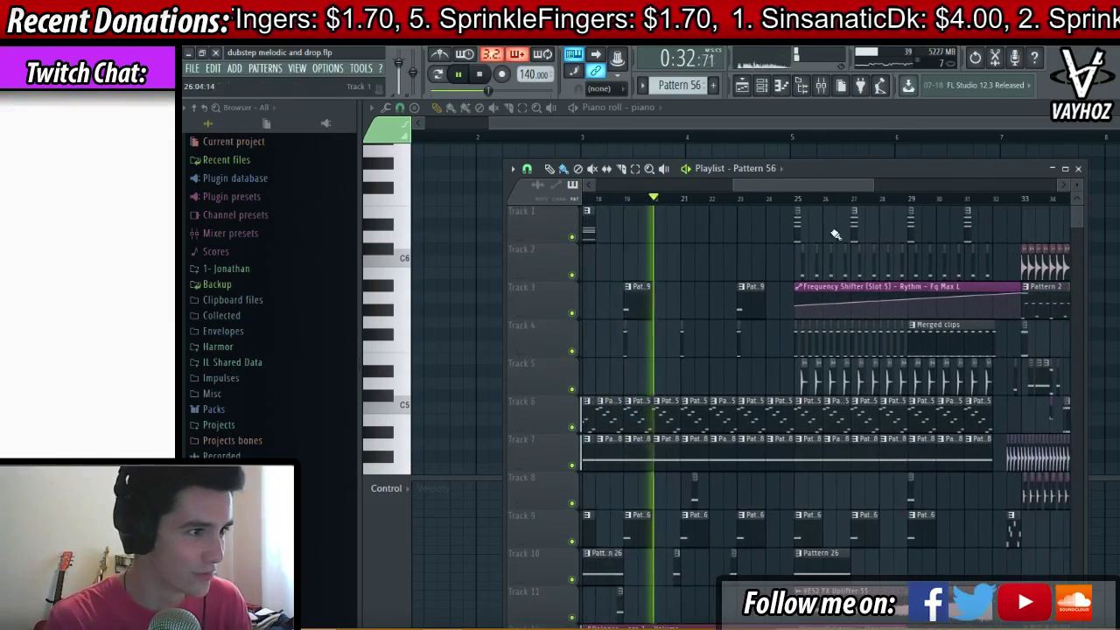
scroll(836, 235, "down", 4)
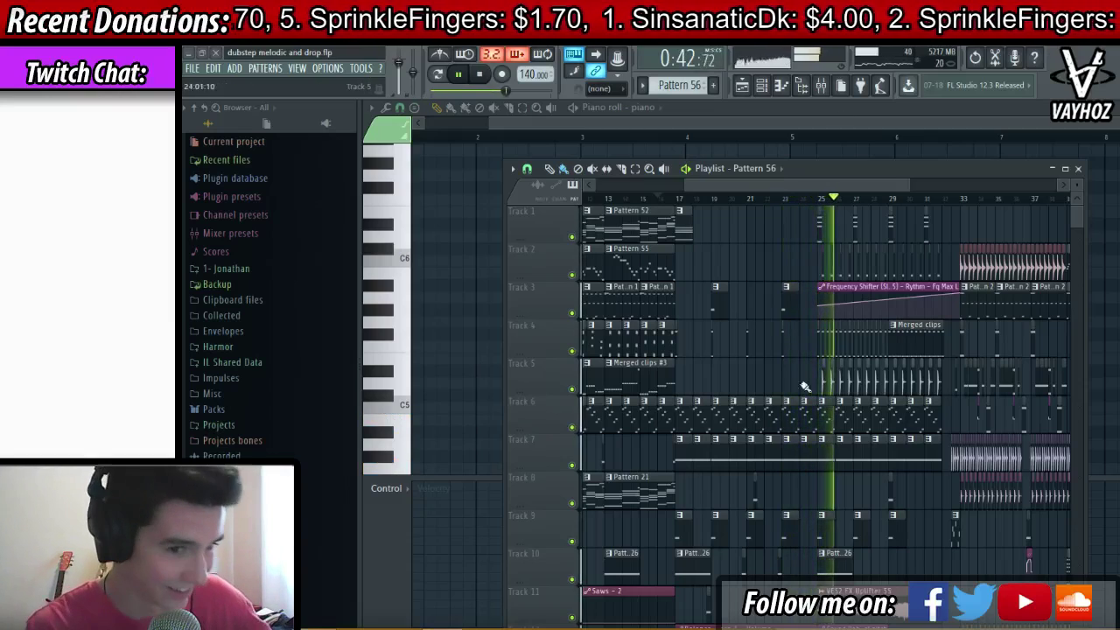
scroll(866, 191, "left", 6)
scroll(899, 188, "up", 1)
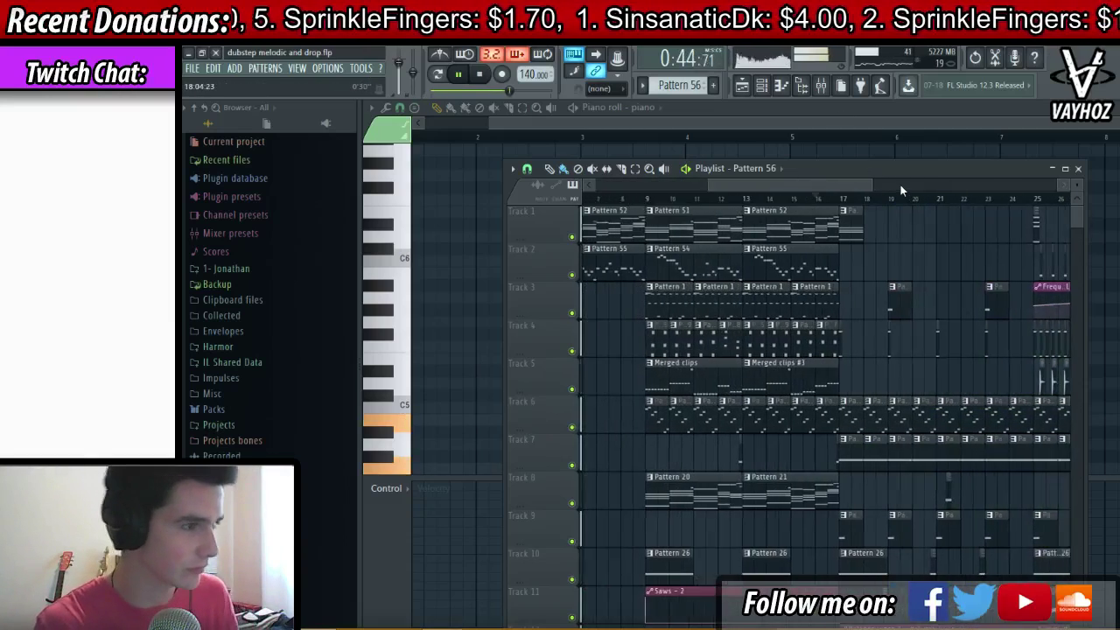
scroll(875, 197, "right", 4)
scroll(844, 208, "up", 1)
scroll(745, 180, "left", 4)
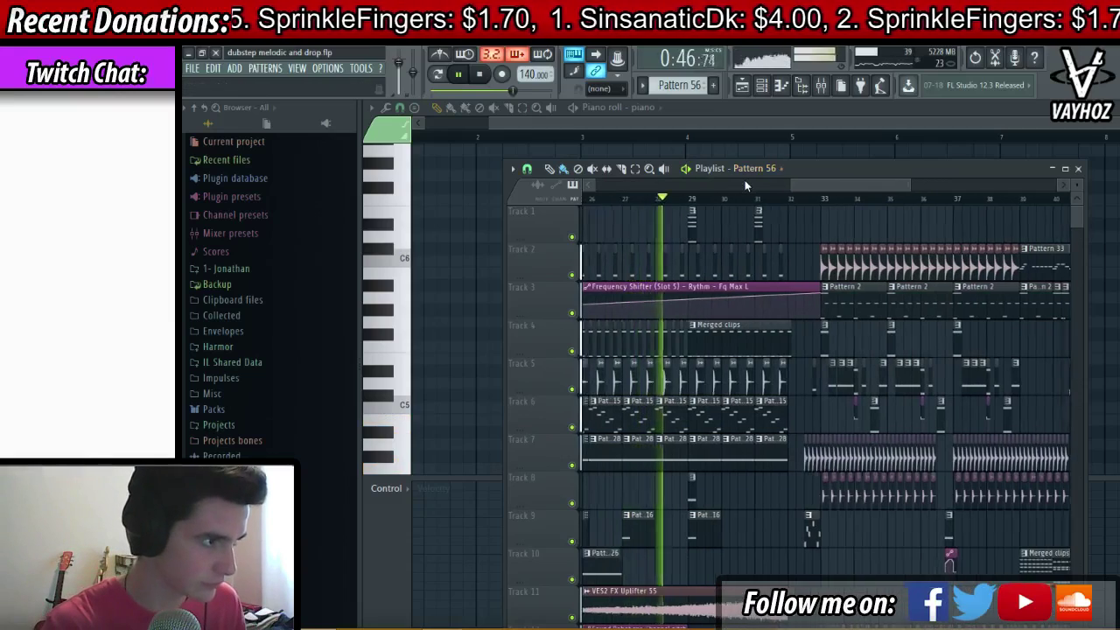
left_click_drag(836, 185, 799, 214)
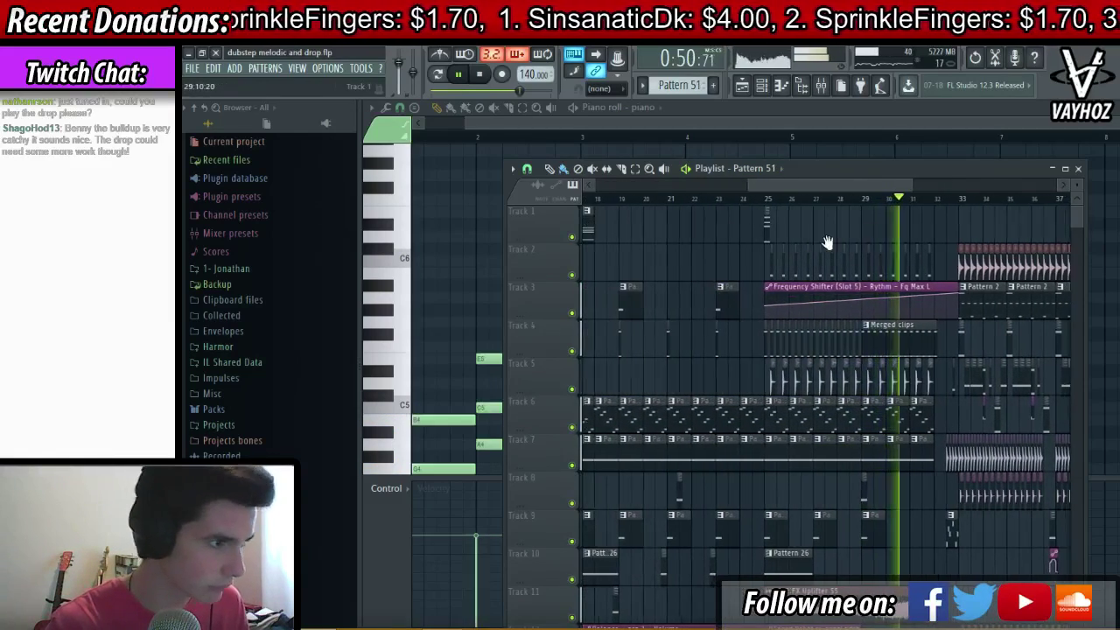
- Set the LFO 1 modulation amount of the noise level to 29 in the Reverby thing 1/8 synth
scroll(910, 249, "up", 1)
key("F9")
key("F6")
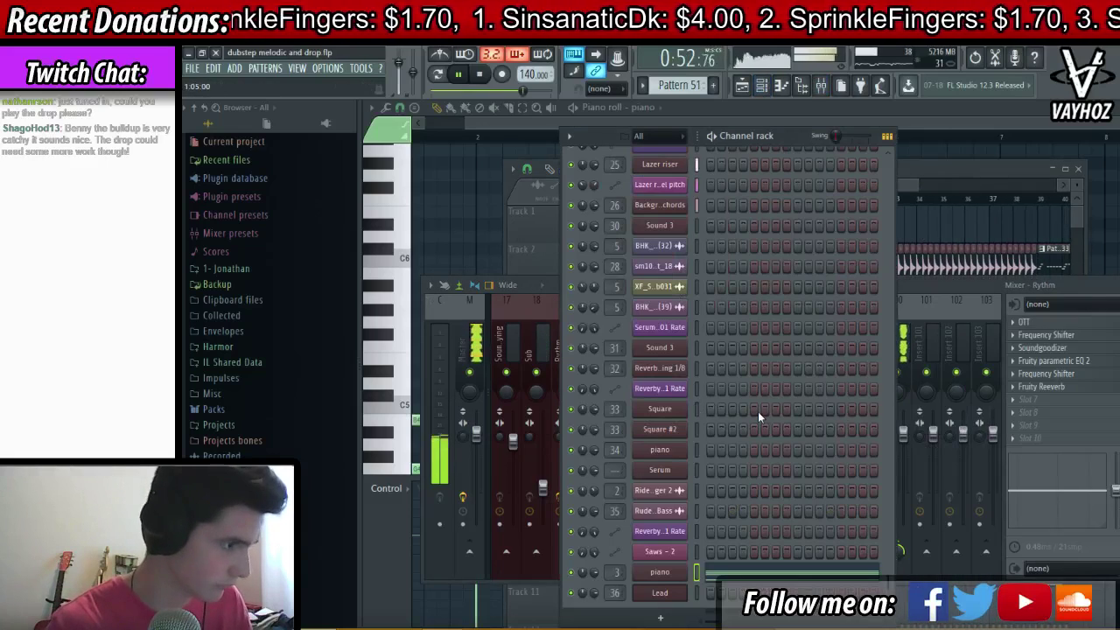
left_click(688, 398)
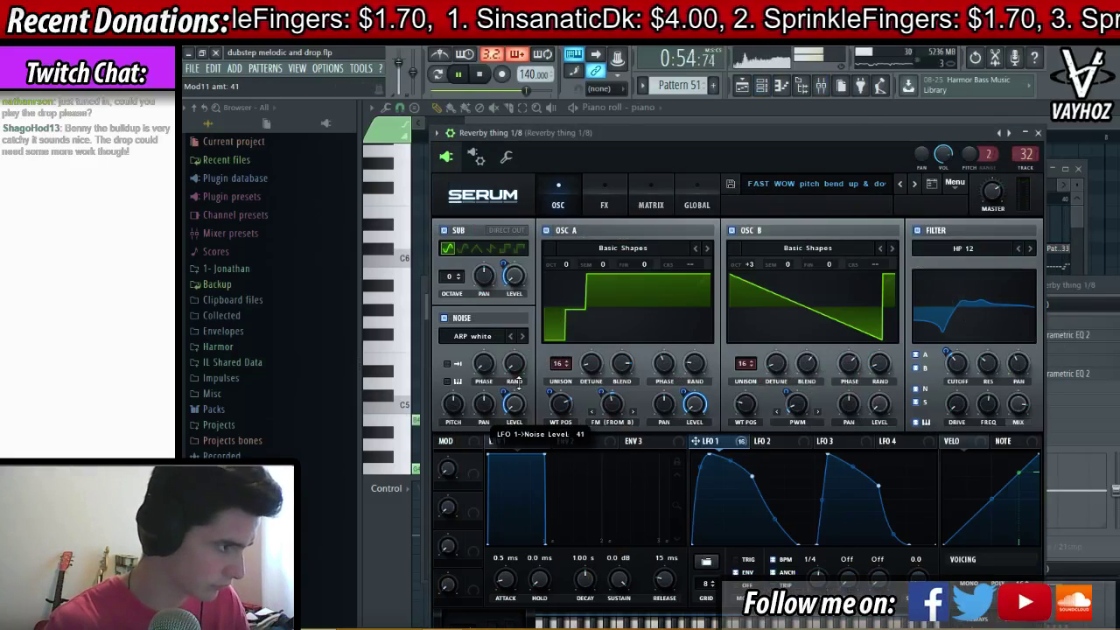
left_click(483, 339)
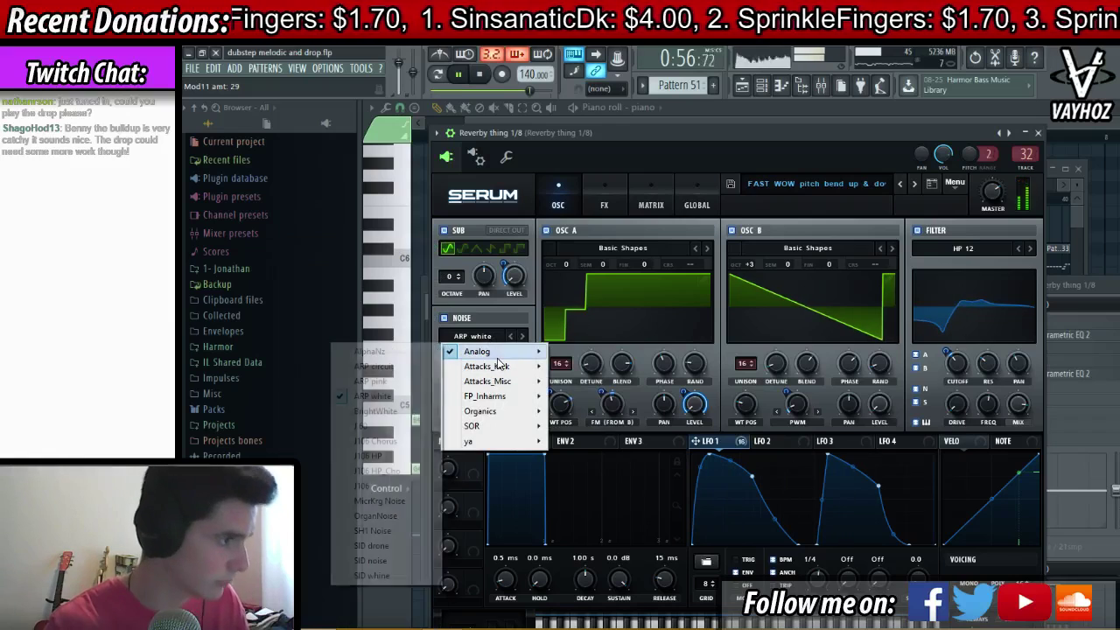
key("Escape")
key("Escape")
key("Escape")
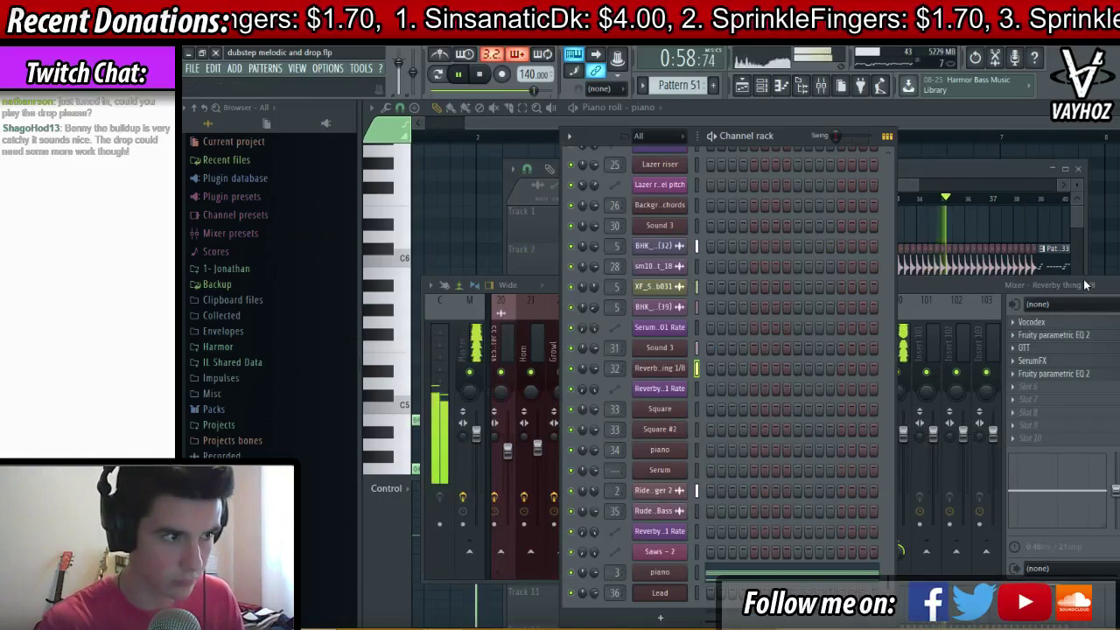
- Open the last parametric EQ on the Reverby thing 1/8 mixer track and look over the drop in the playlist
left_click(1085, 284)
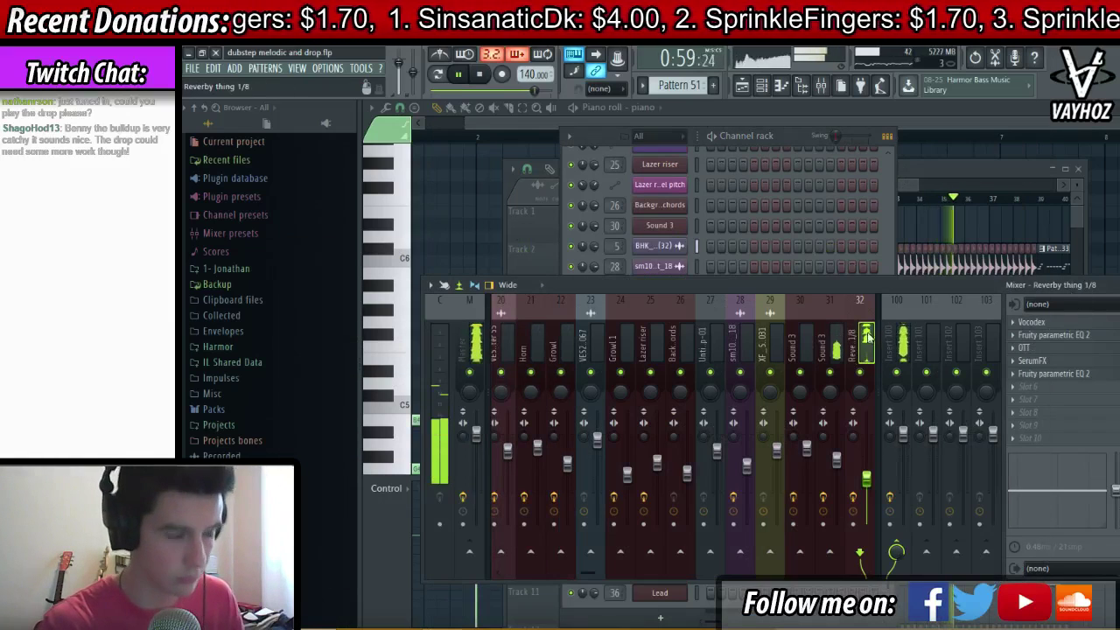
left_click(1088, 374)
key("F5")
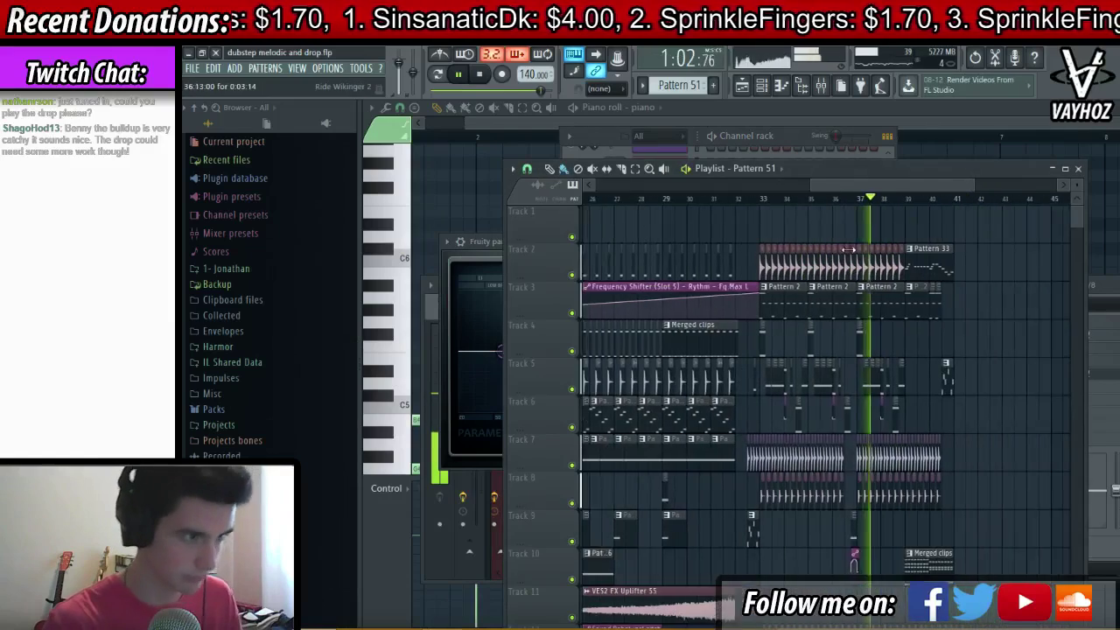
scroll(903, 194, "down", 4)
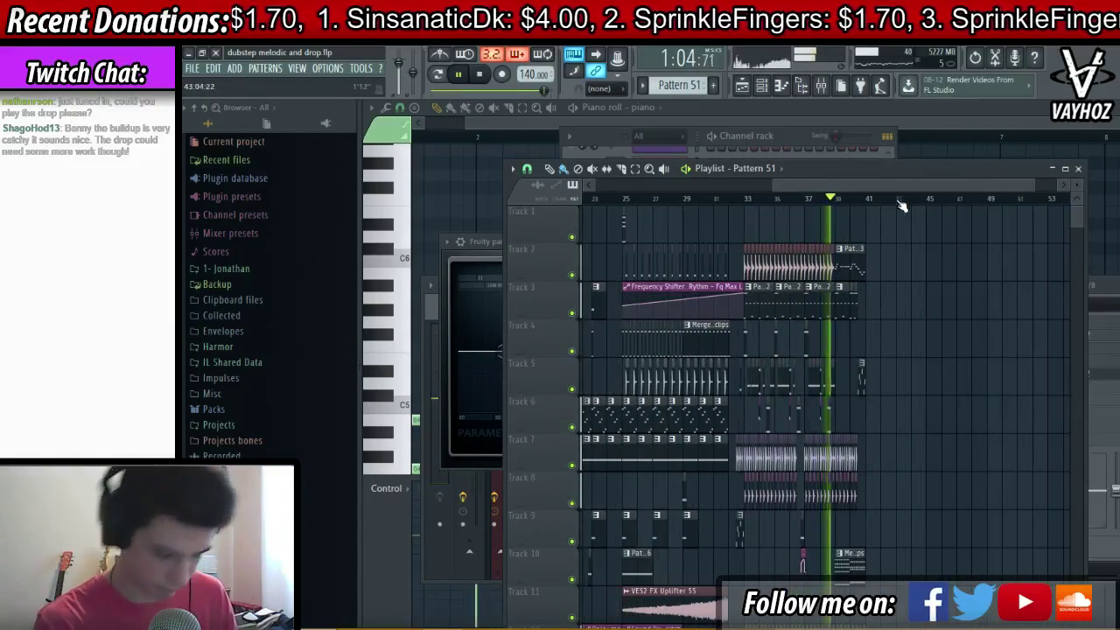
scroll(845, 294, "right", 2)
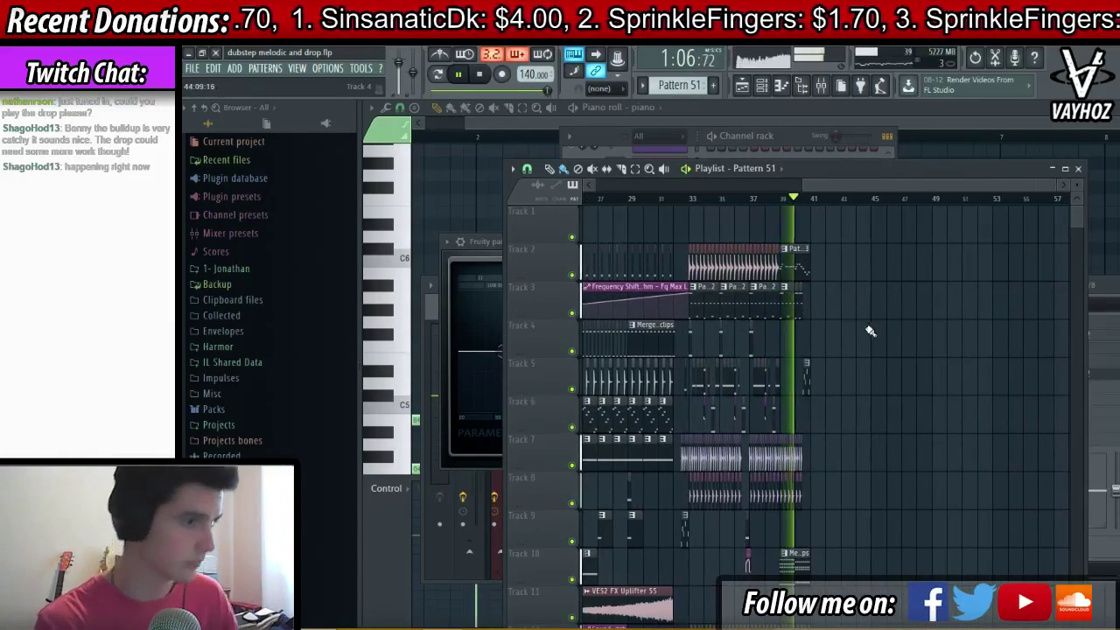
- Play the arrangement from the beginning, stop playback and close FL Studio
key("F9")
left_click_drag(846, 348, 405, 322)
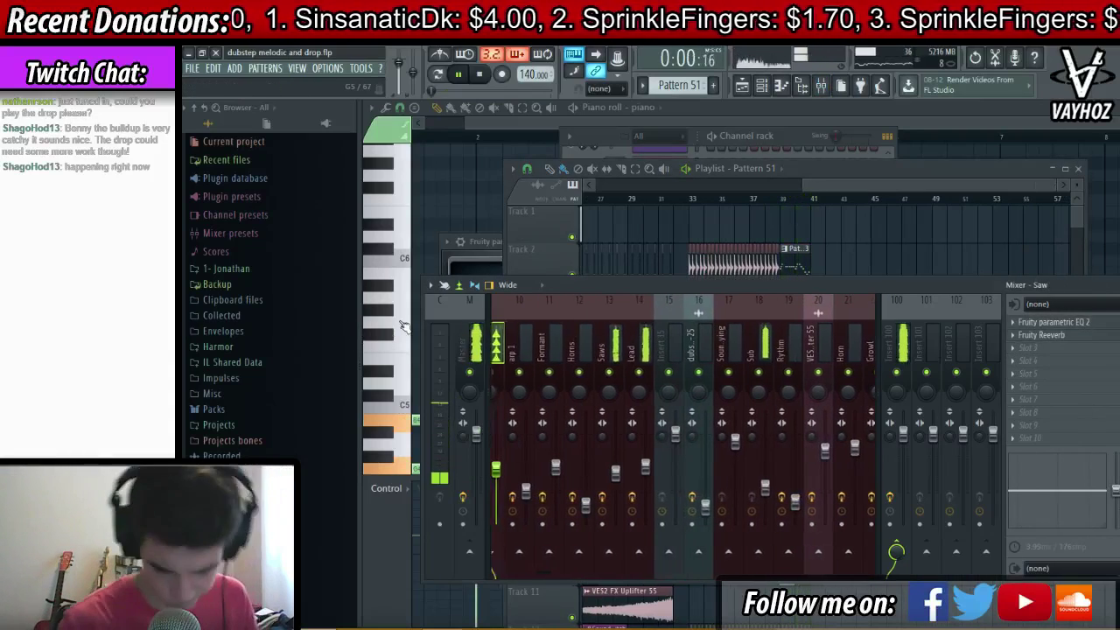
key("space")
left_click_drag(849, 264, 798, 264)
scroll(798, 264, "down", 4)
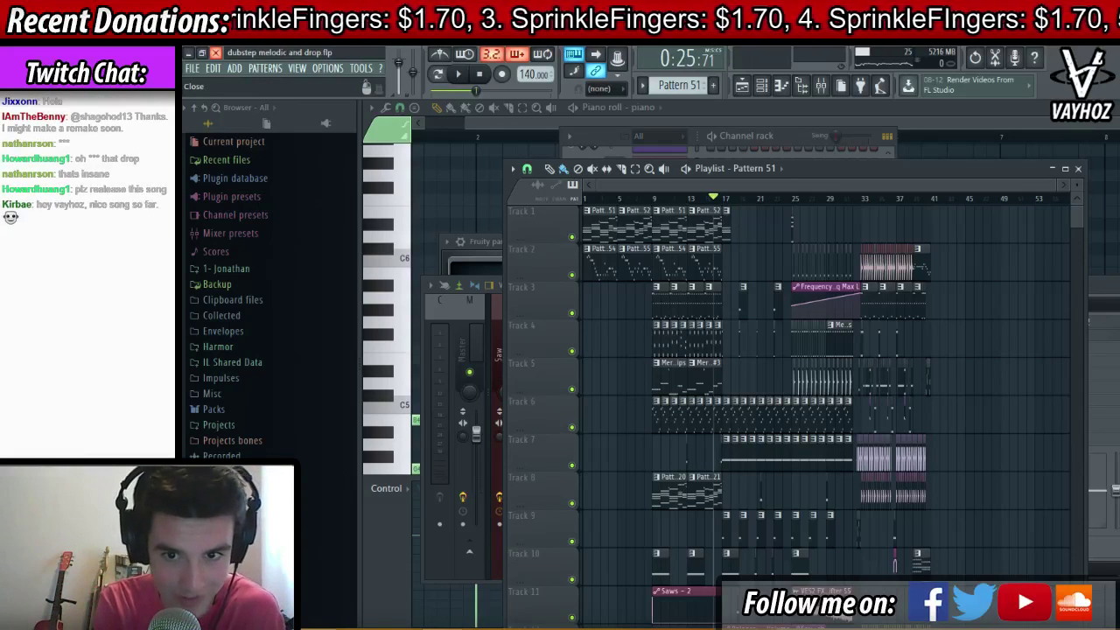
left_click(216, 54)
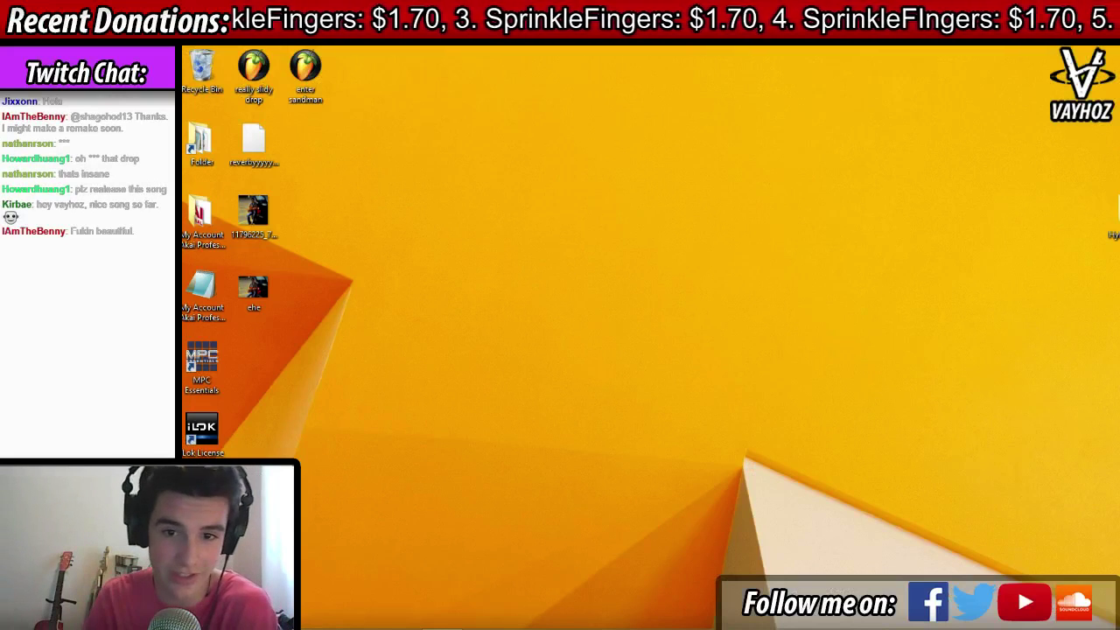